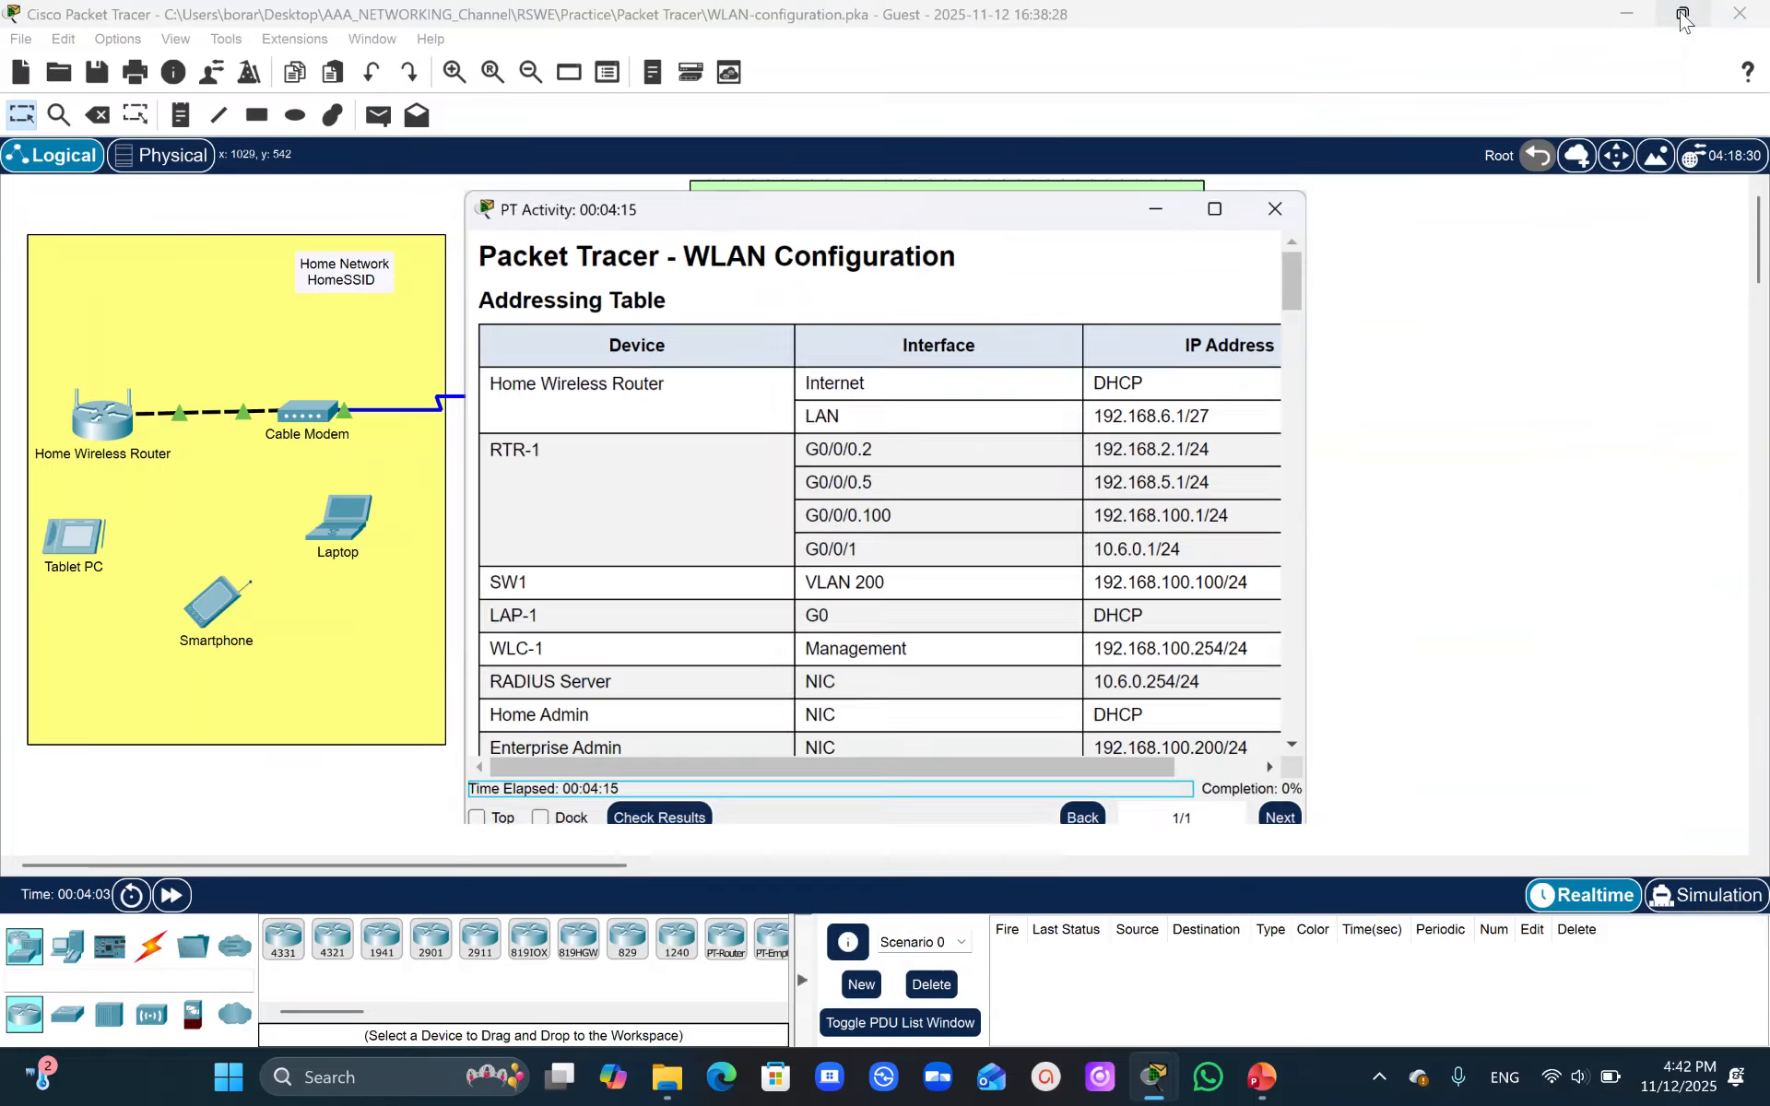
- Enlarge the activity instructions window and review the addressing table and WLAN information
left_click(1682, 14)
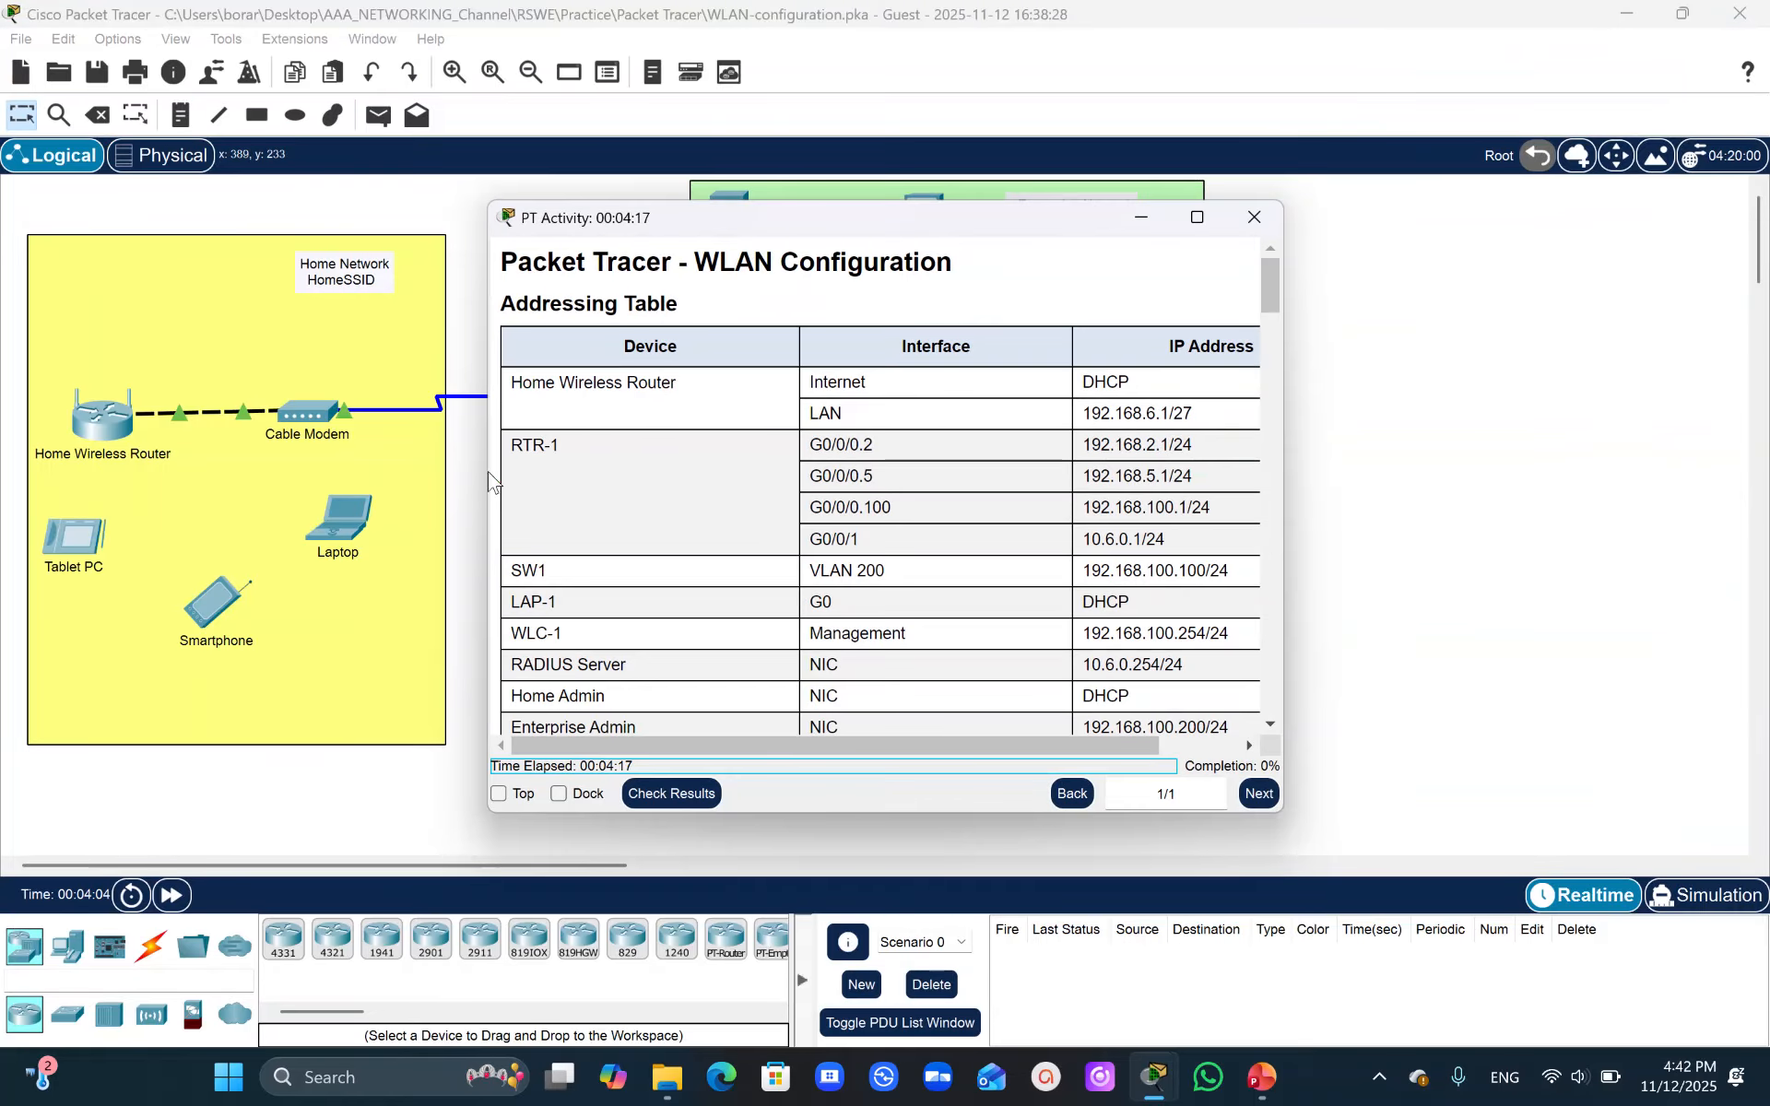
left_click_drag(488, 468, 276, 443)
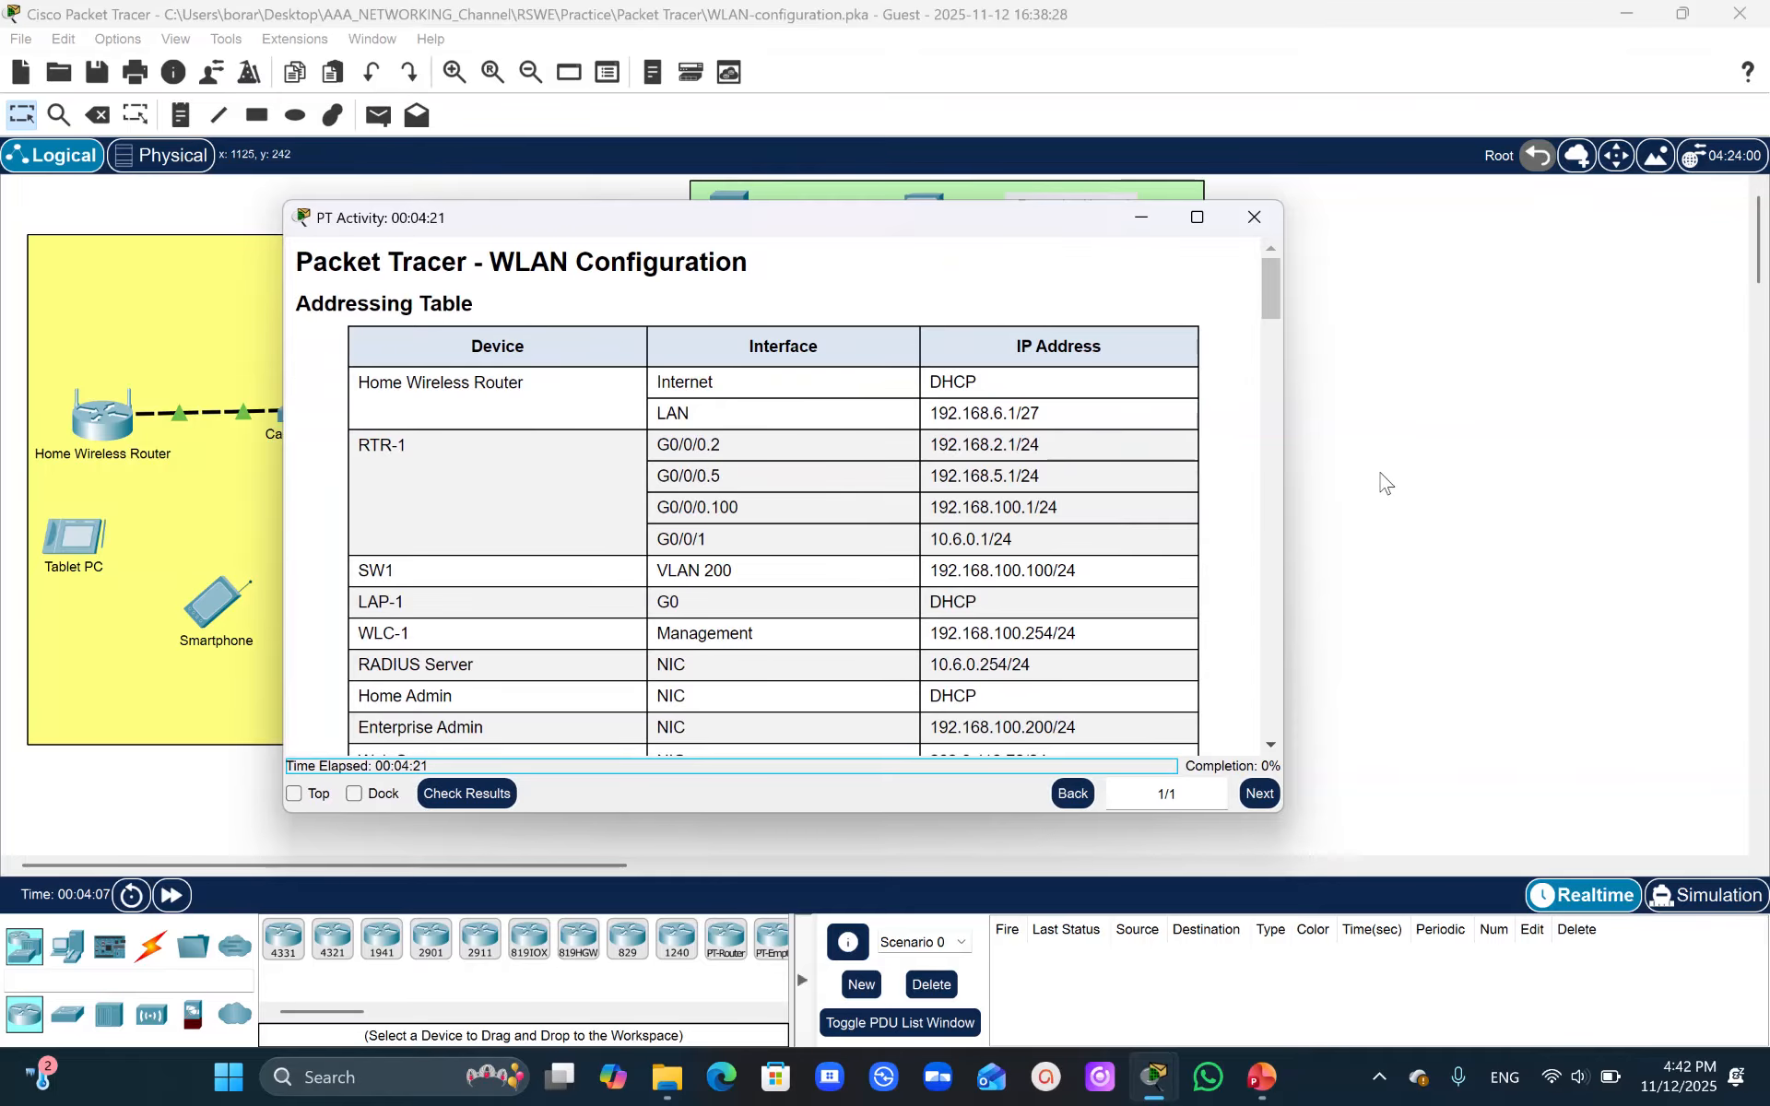
left_click_drag(1282, 465, 1471, 438)
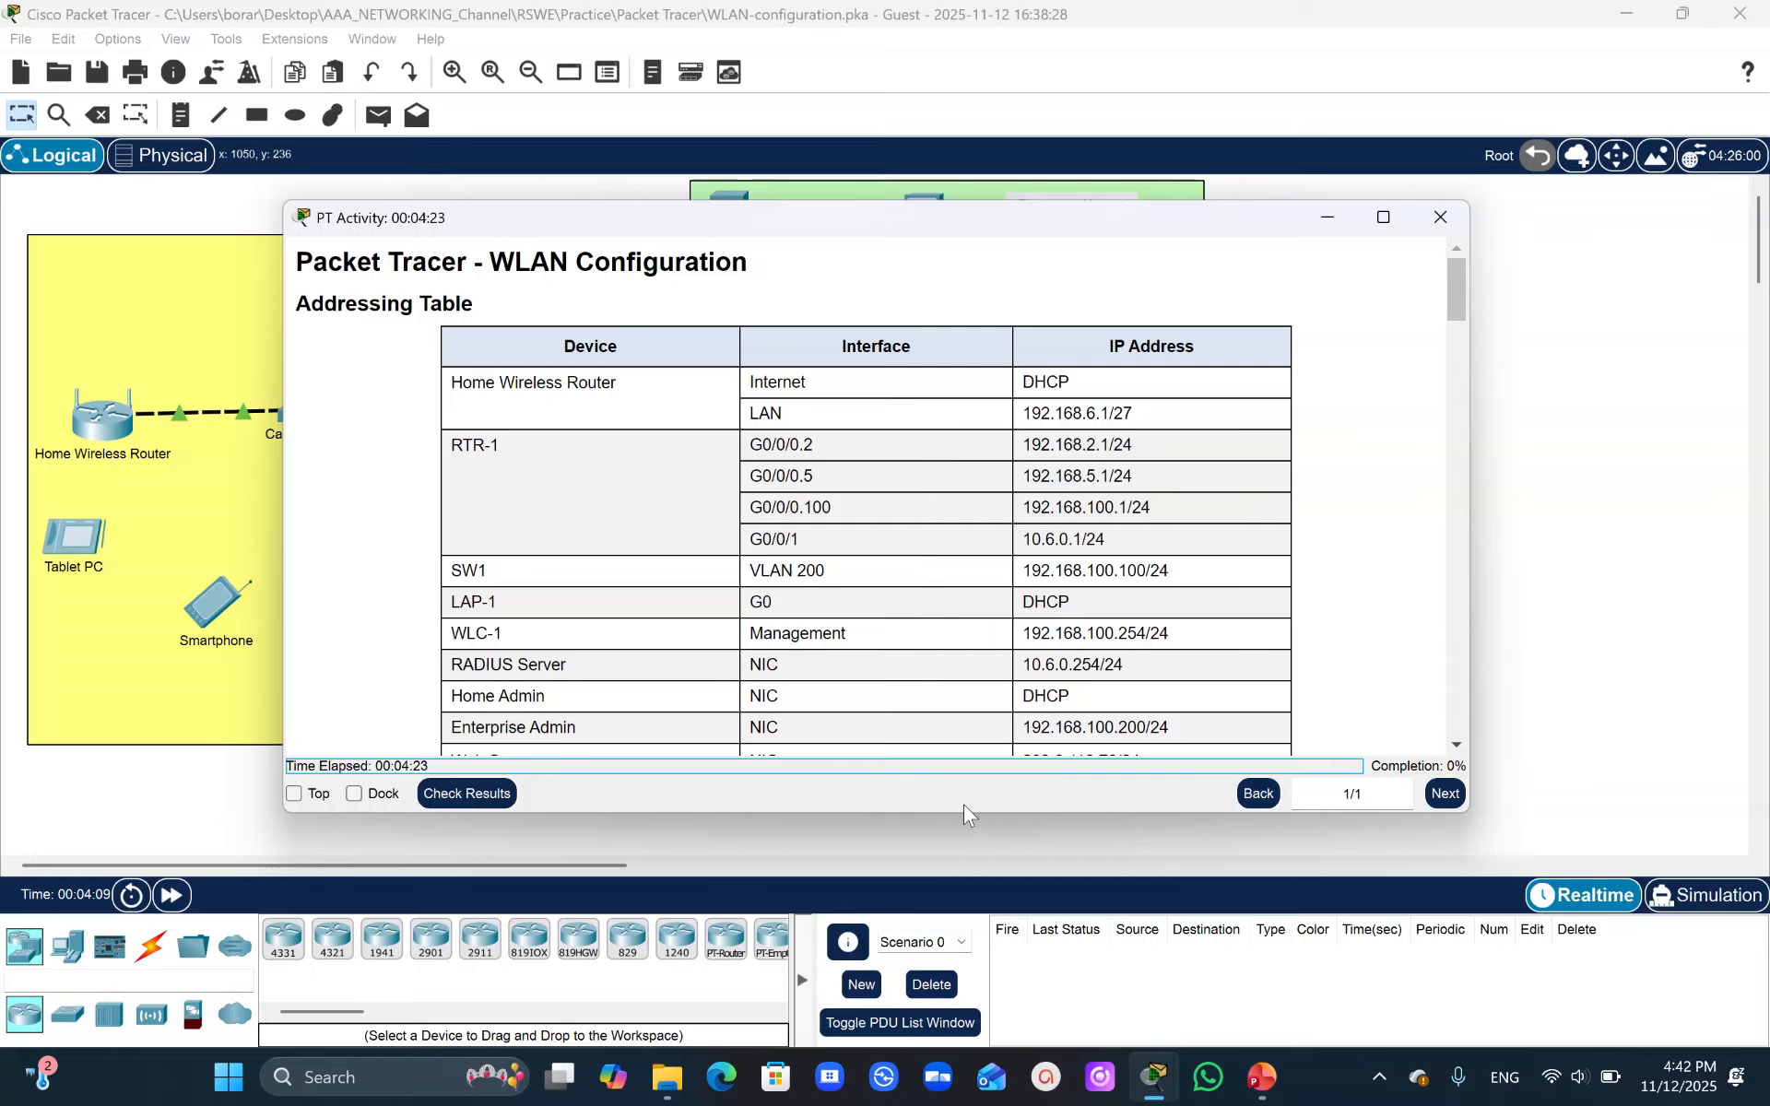
left_click_drag(955, 813, 955, 1015)
left_click_drag(1093, 229, 1449, 109)
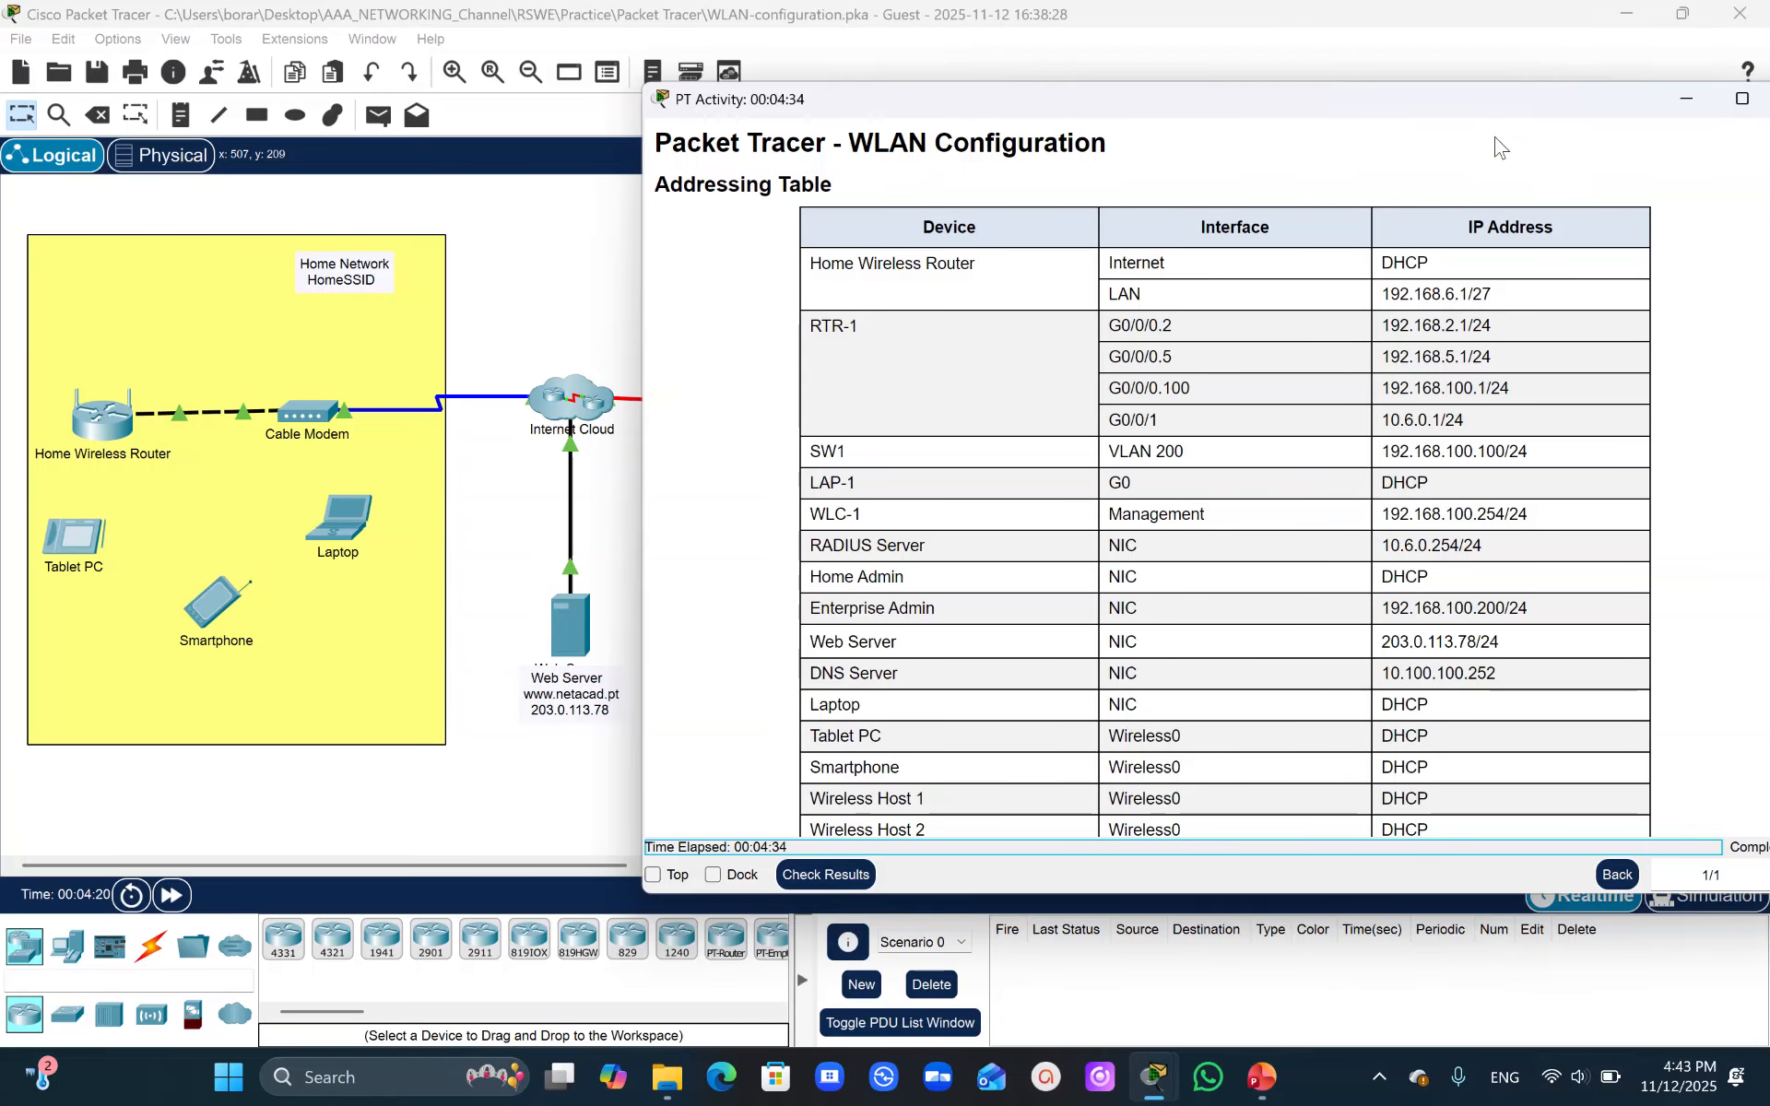
left_click_drag(1469, 101, 1393, 71)
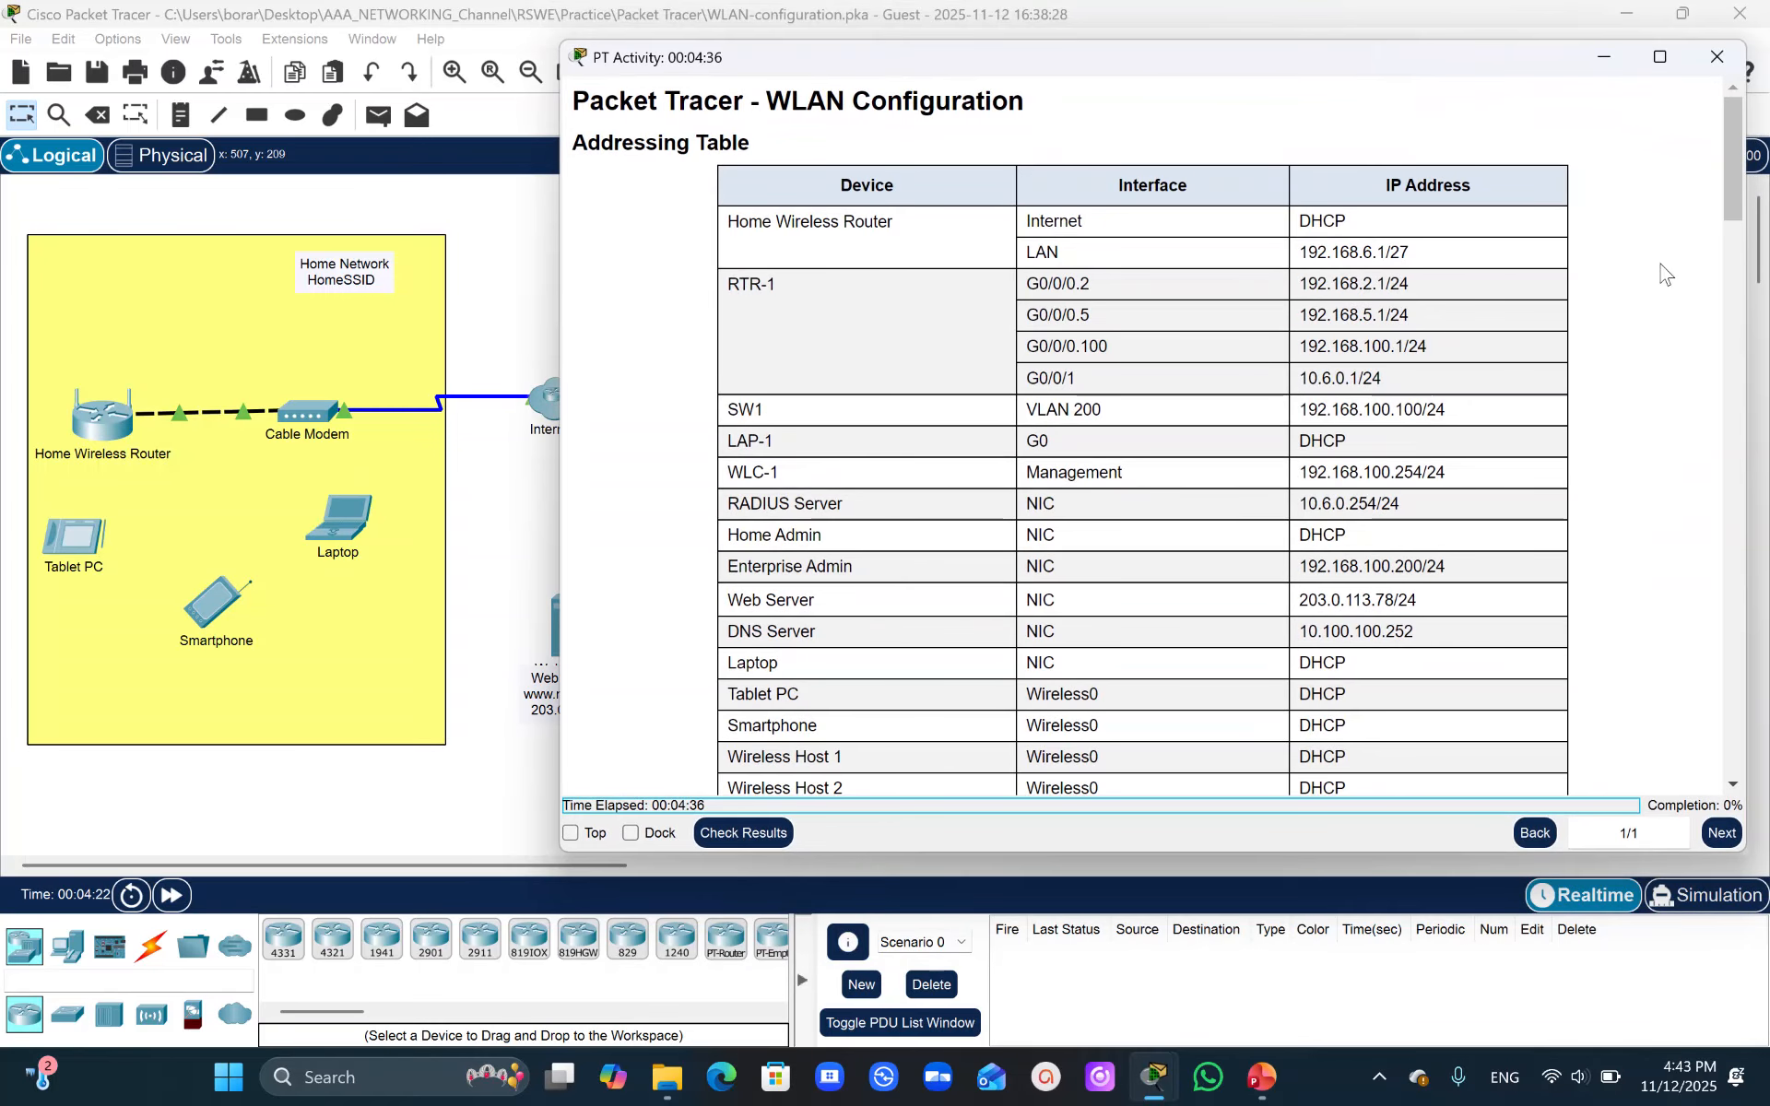
left_click_drag(1741, 181, 1758, 210)
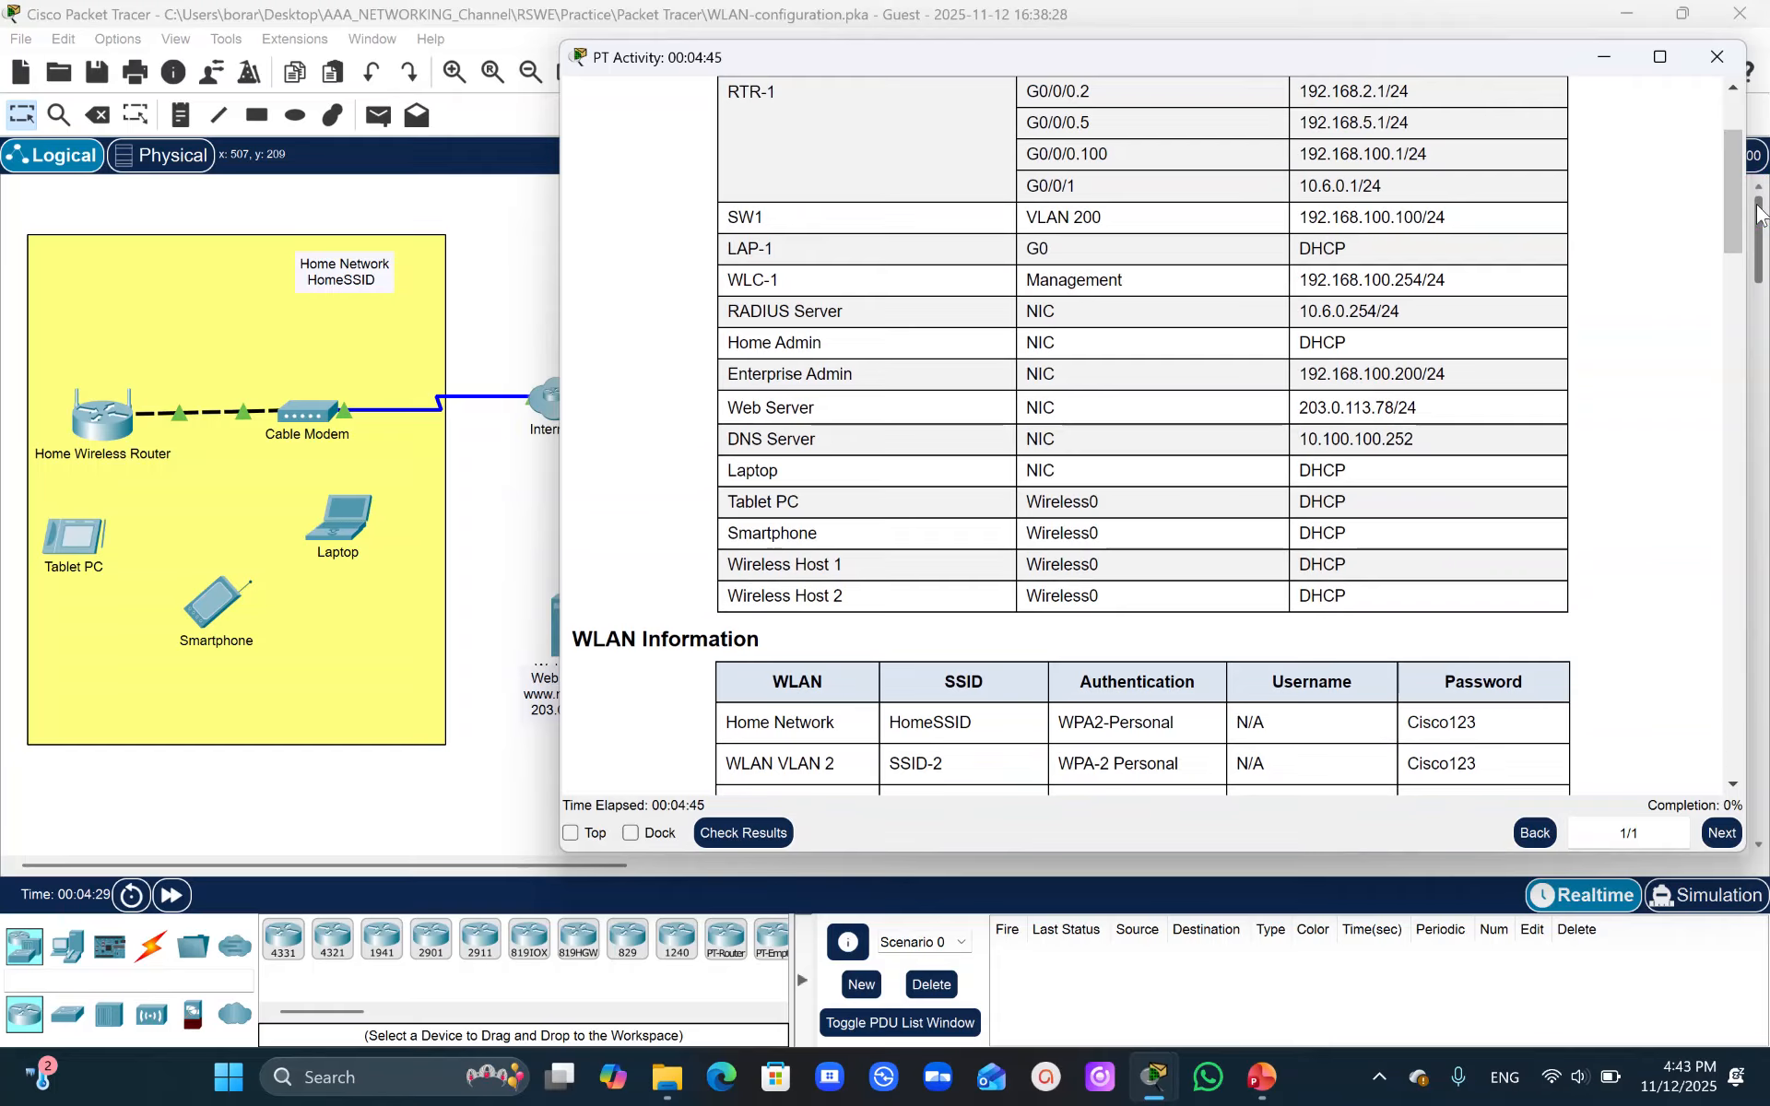
left_click_drag(1741, 190, 1752, 219)
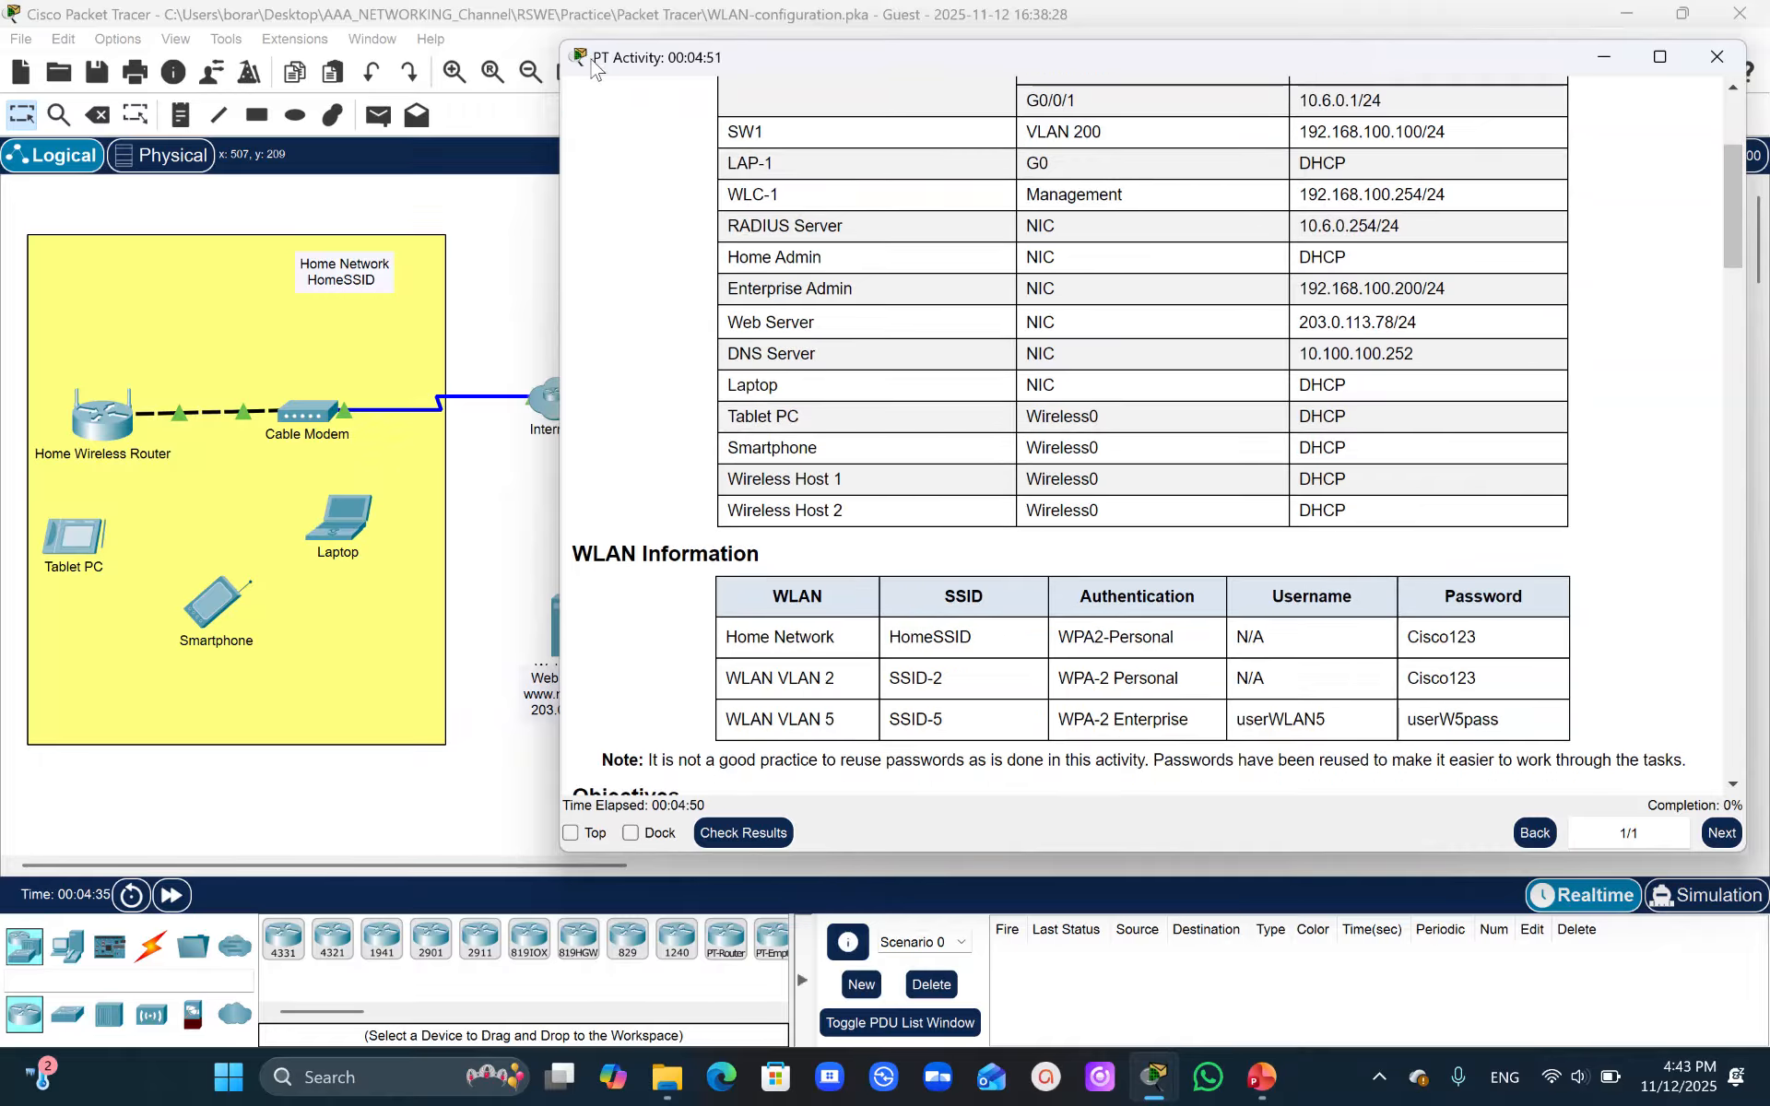
left_click(515, 215)
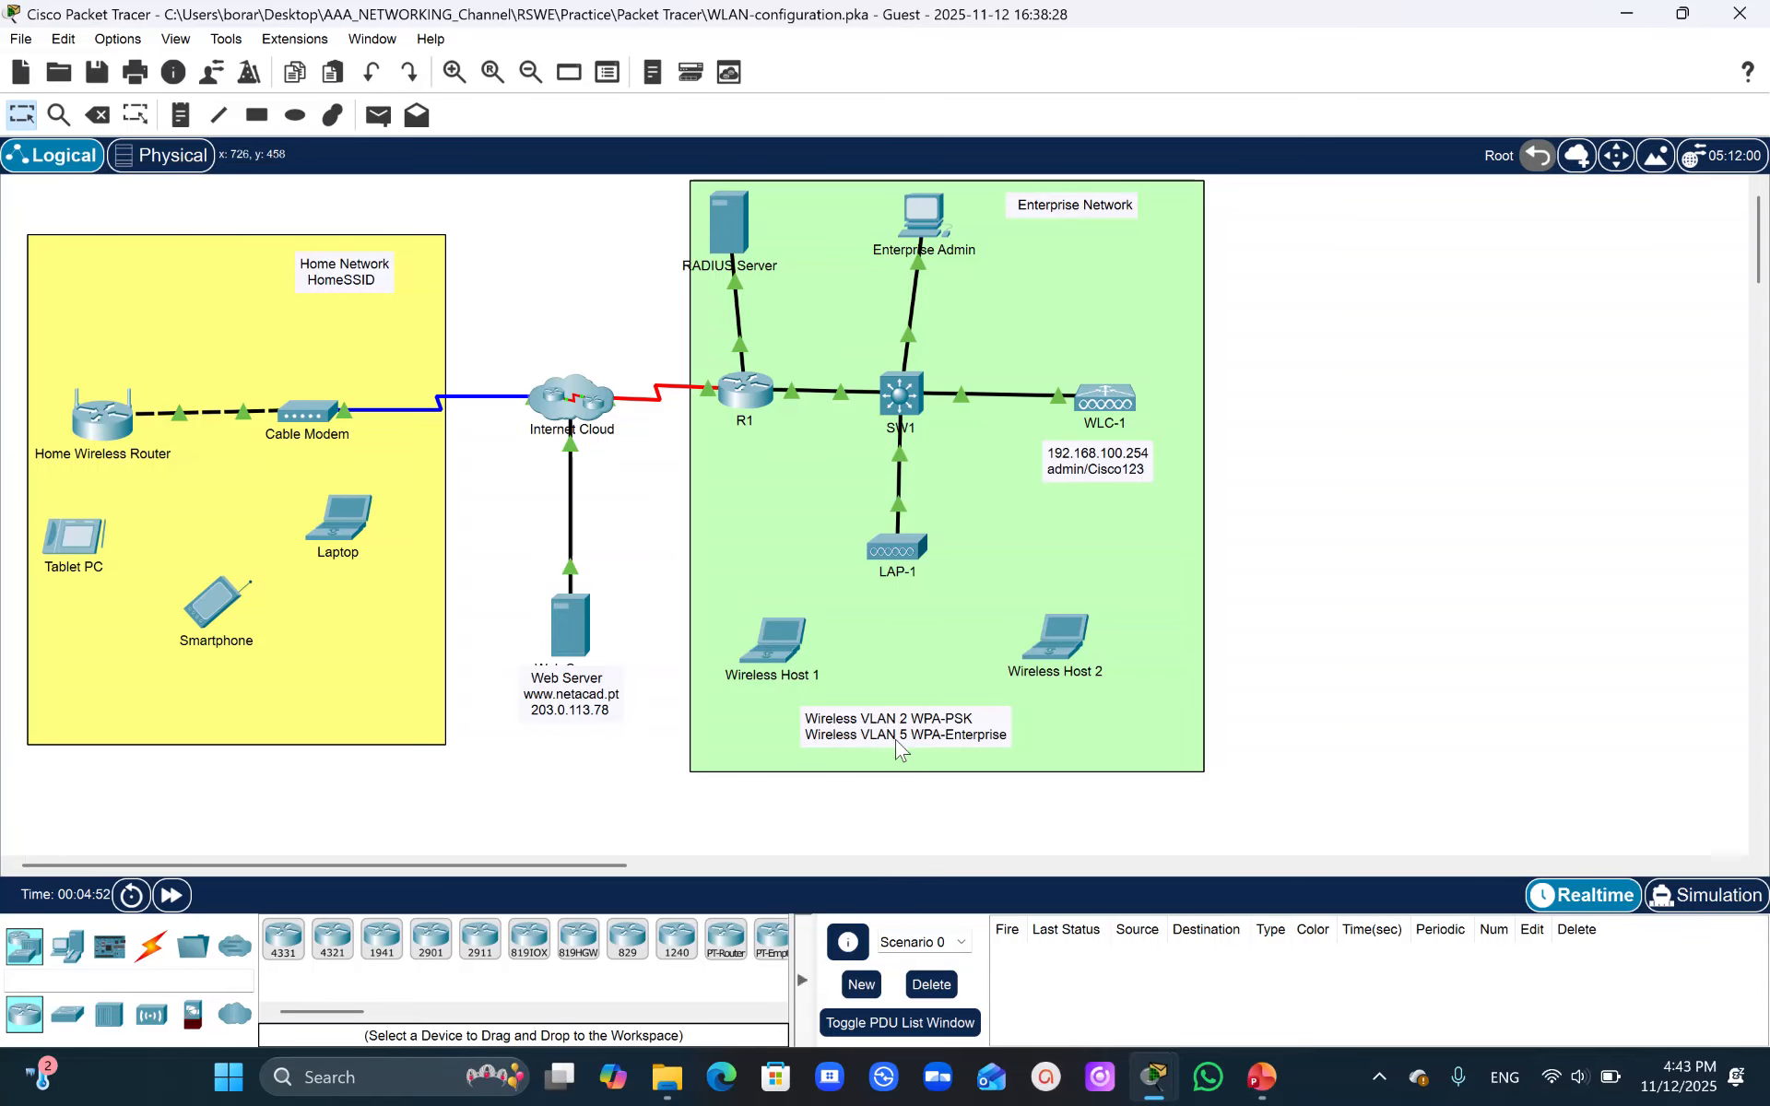
- Read the objectives and the Part 1 instructions for configuring the home wireless router
mouse_move(1154, 1076)
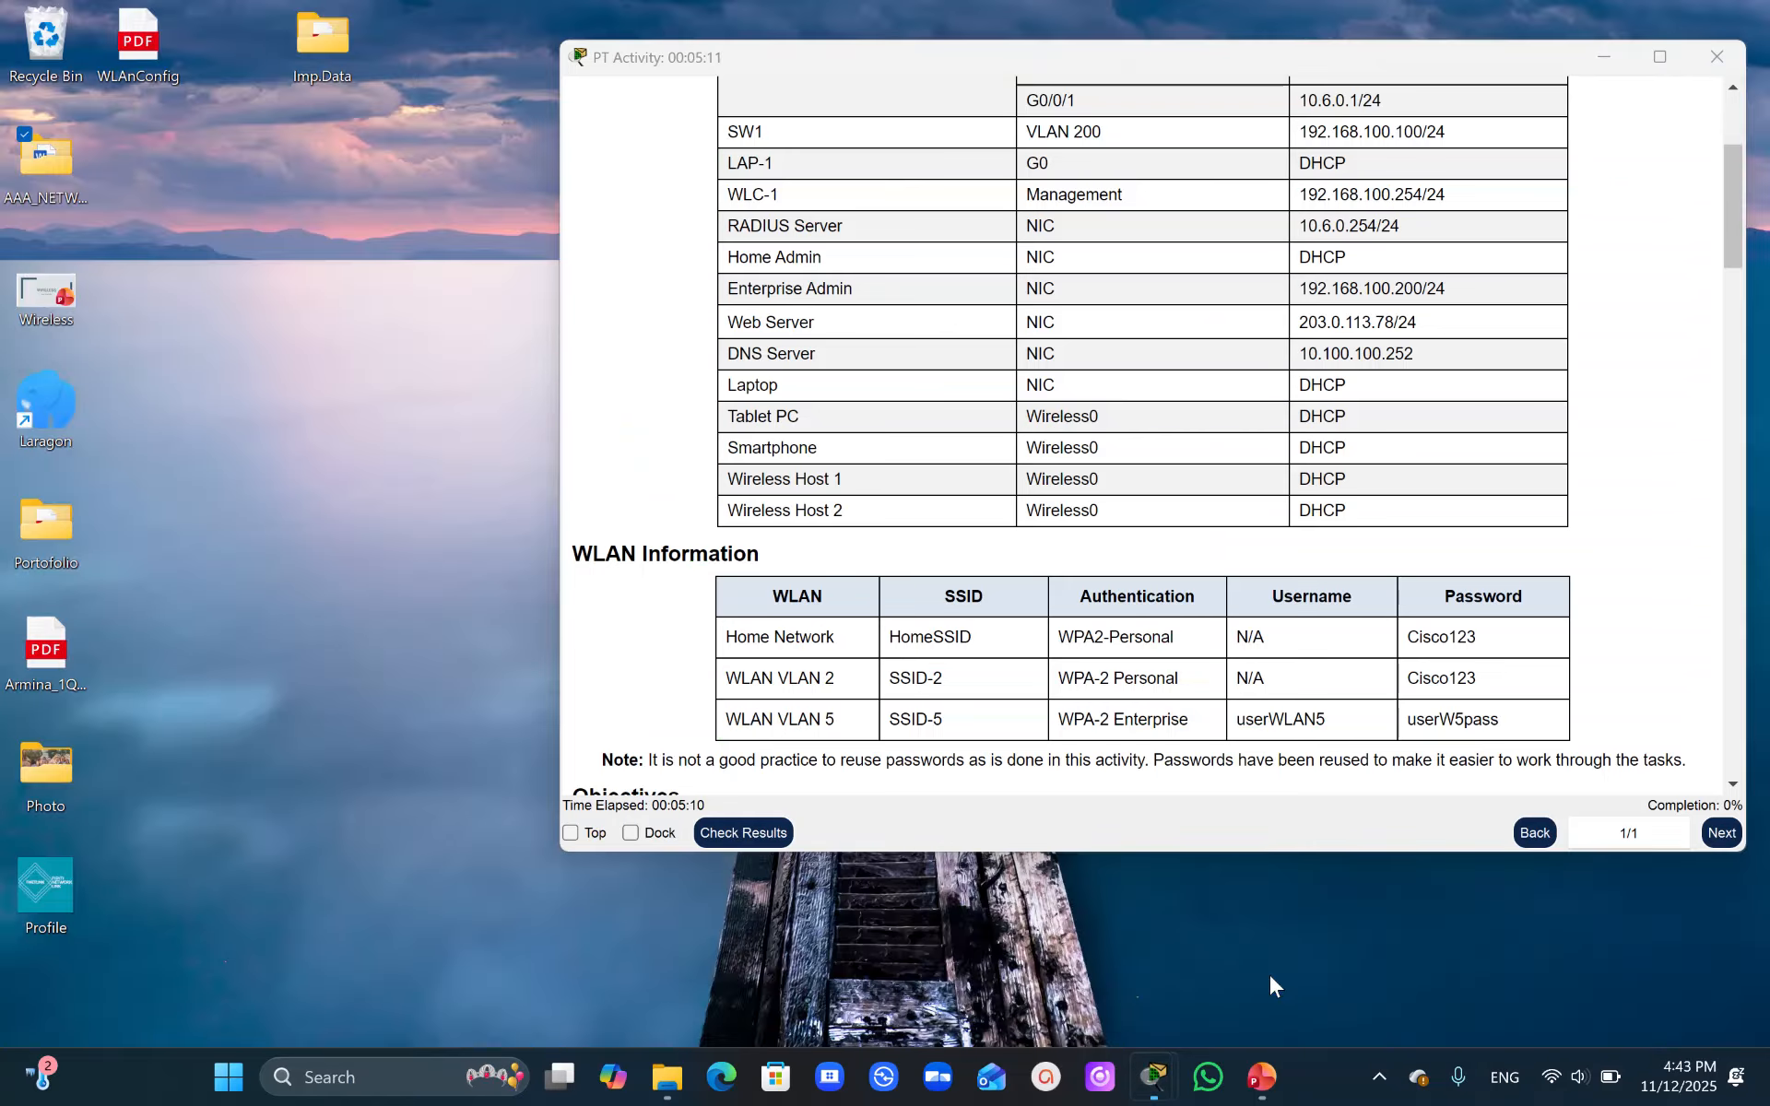
left_click(1268, 972)
left_click_drag(1729, 242, 1739, 318)
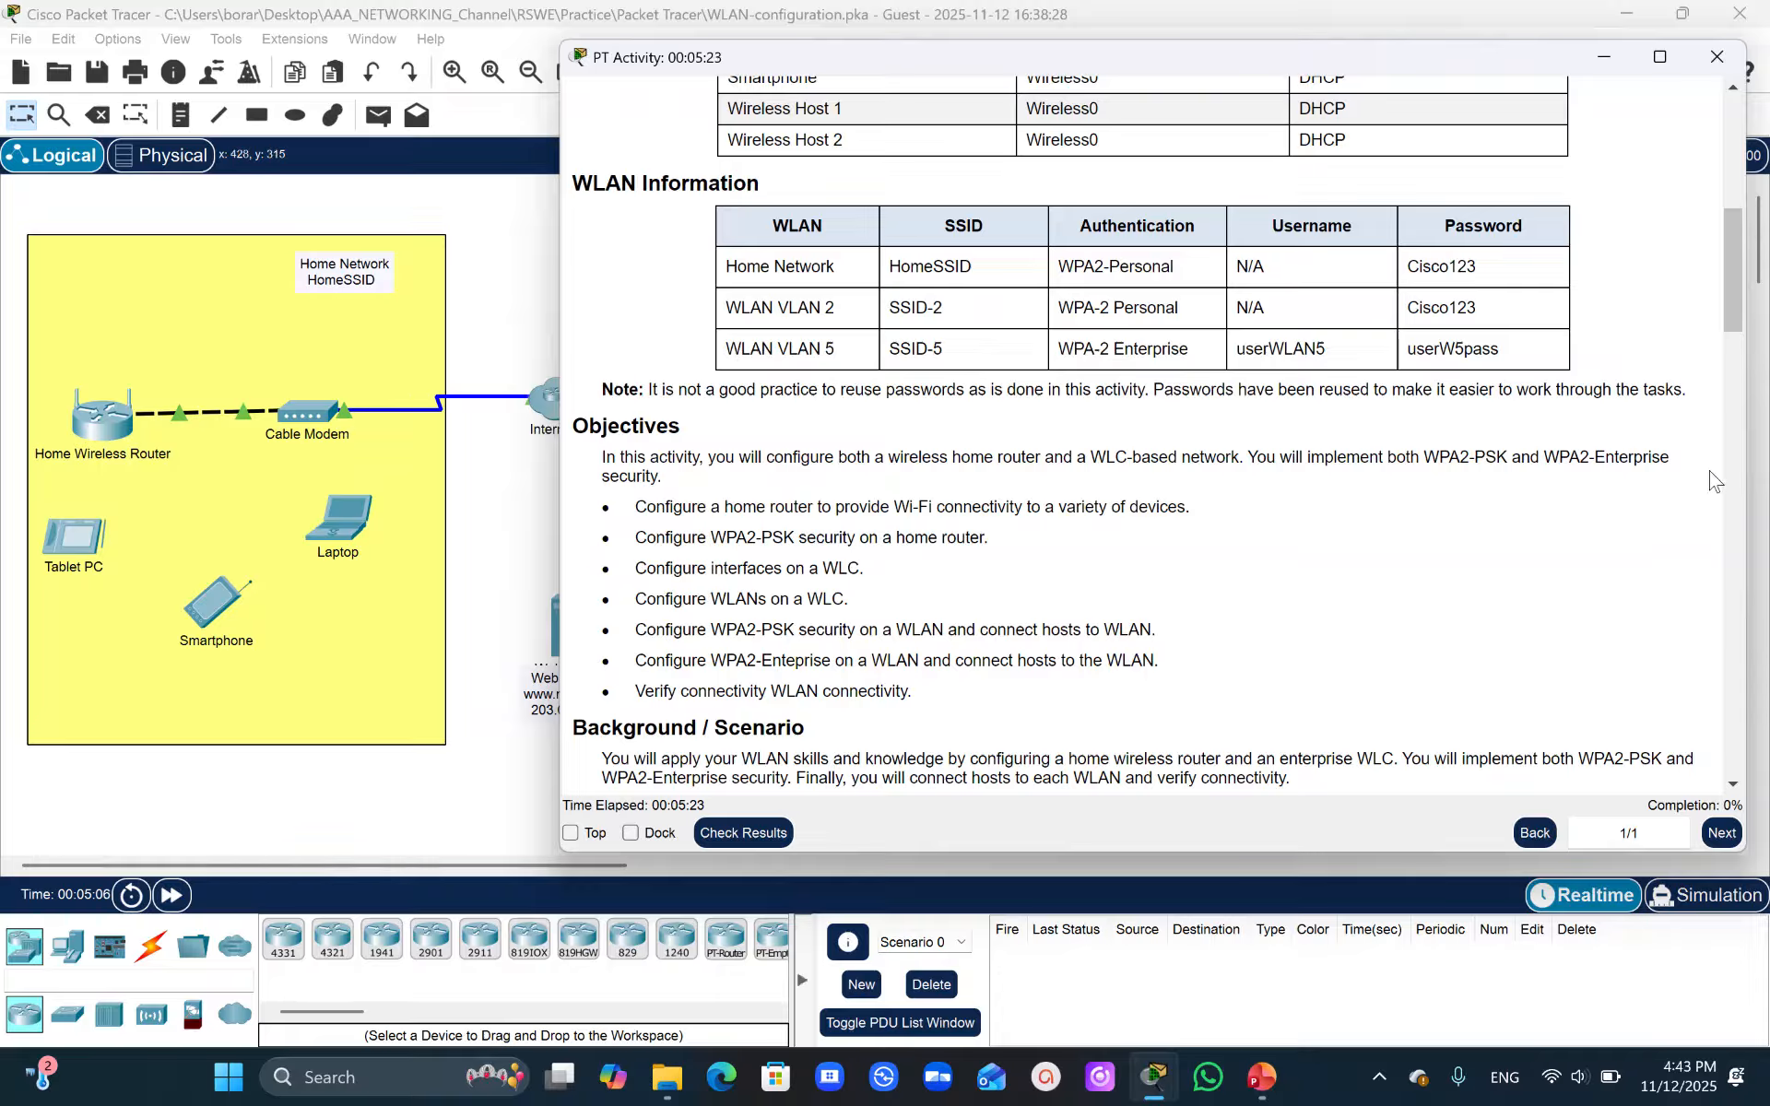
left_click(1742, 277)
left_click_drag(1741, 277, 1741, 310)
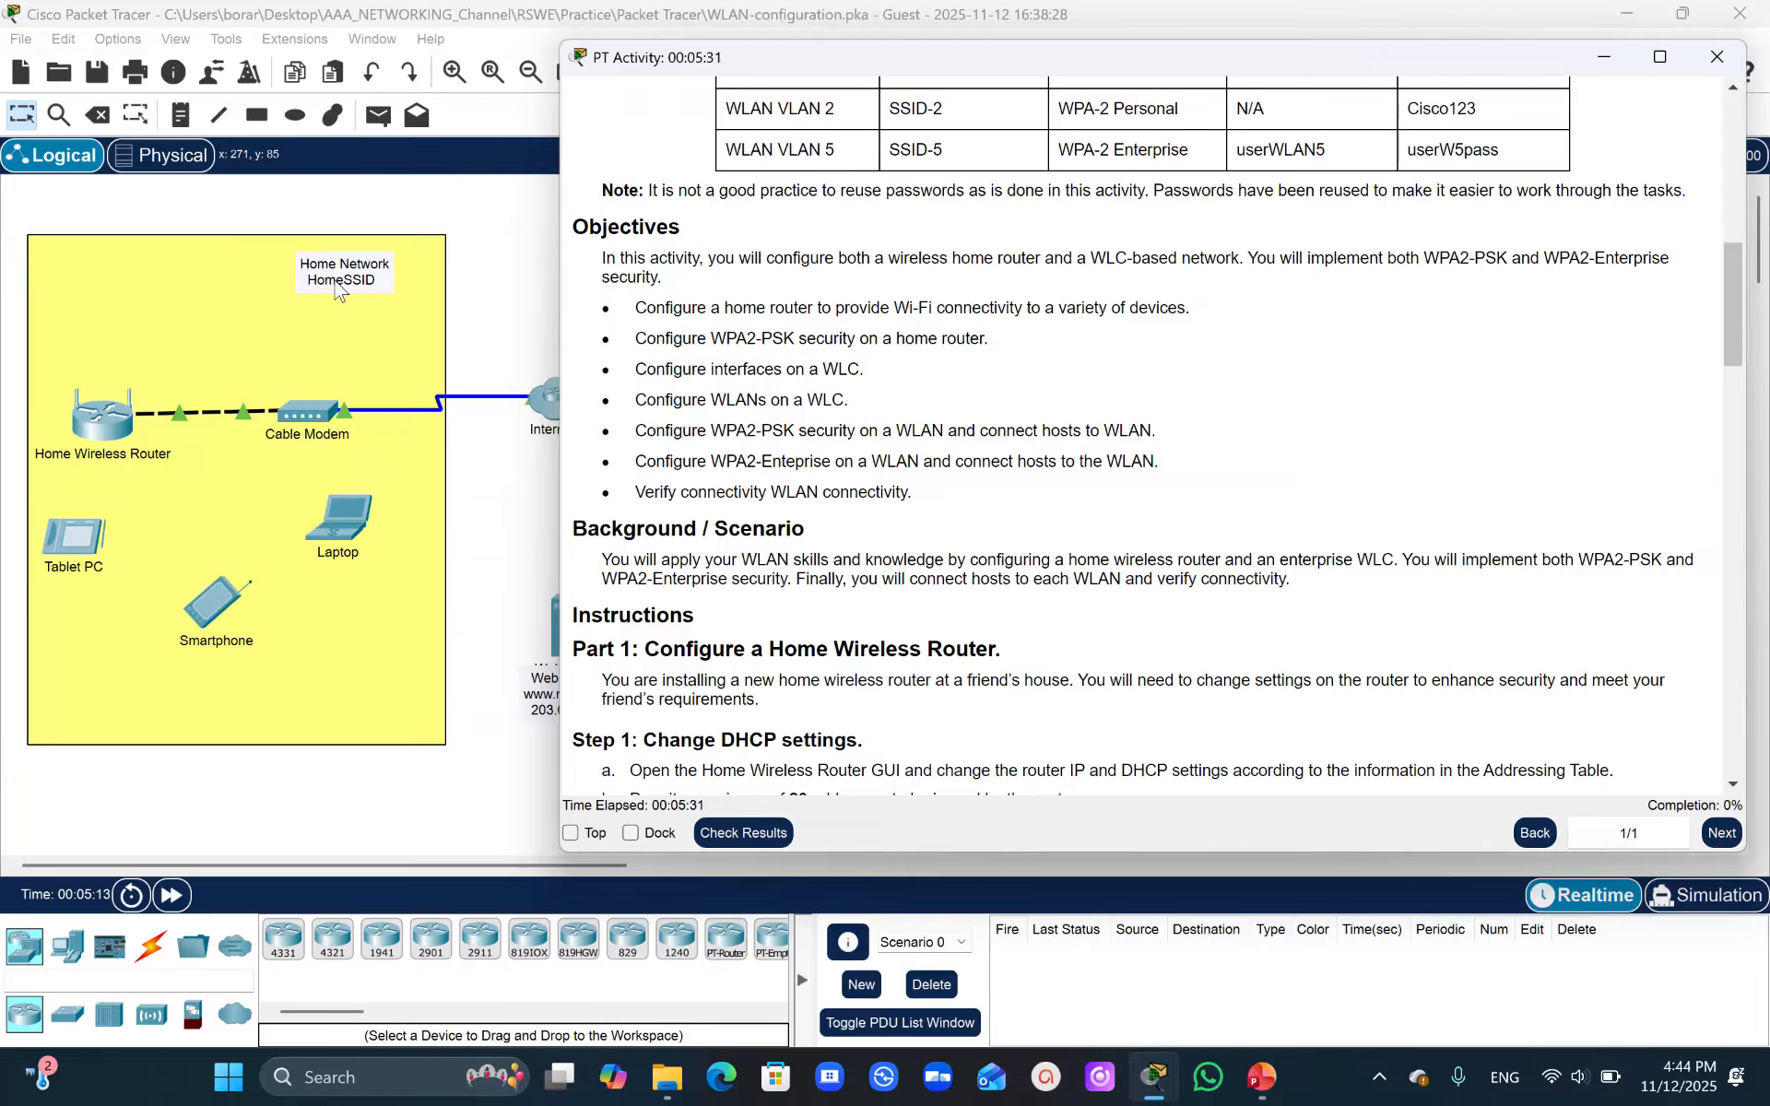
left_click_drag(1732, 267, 1763, 336)
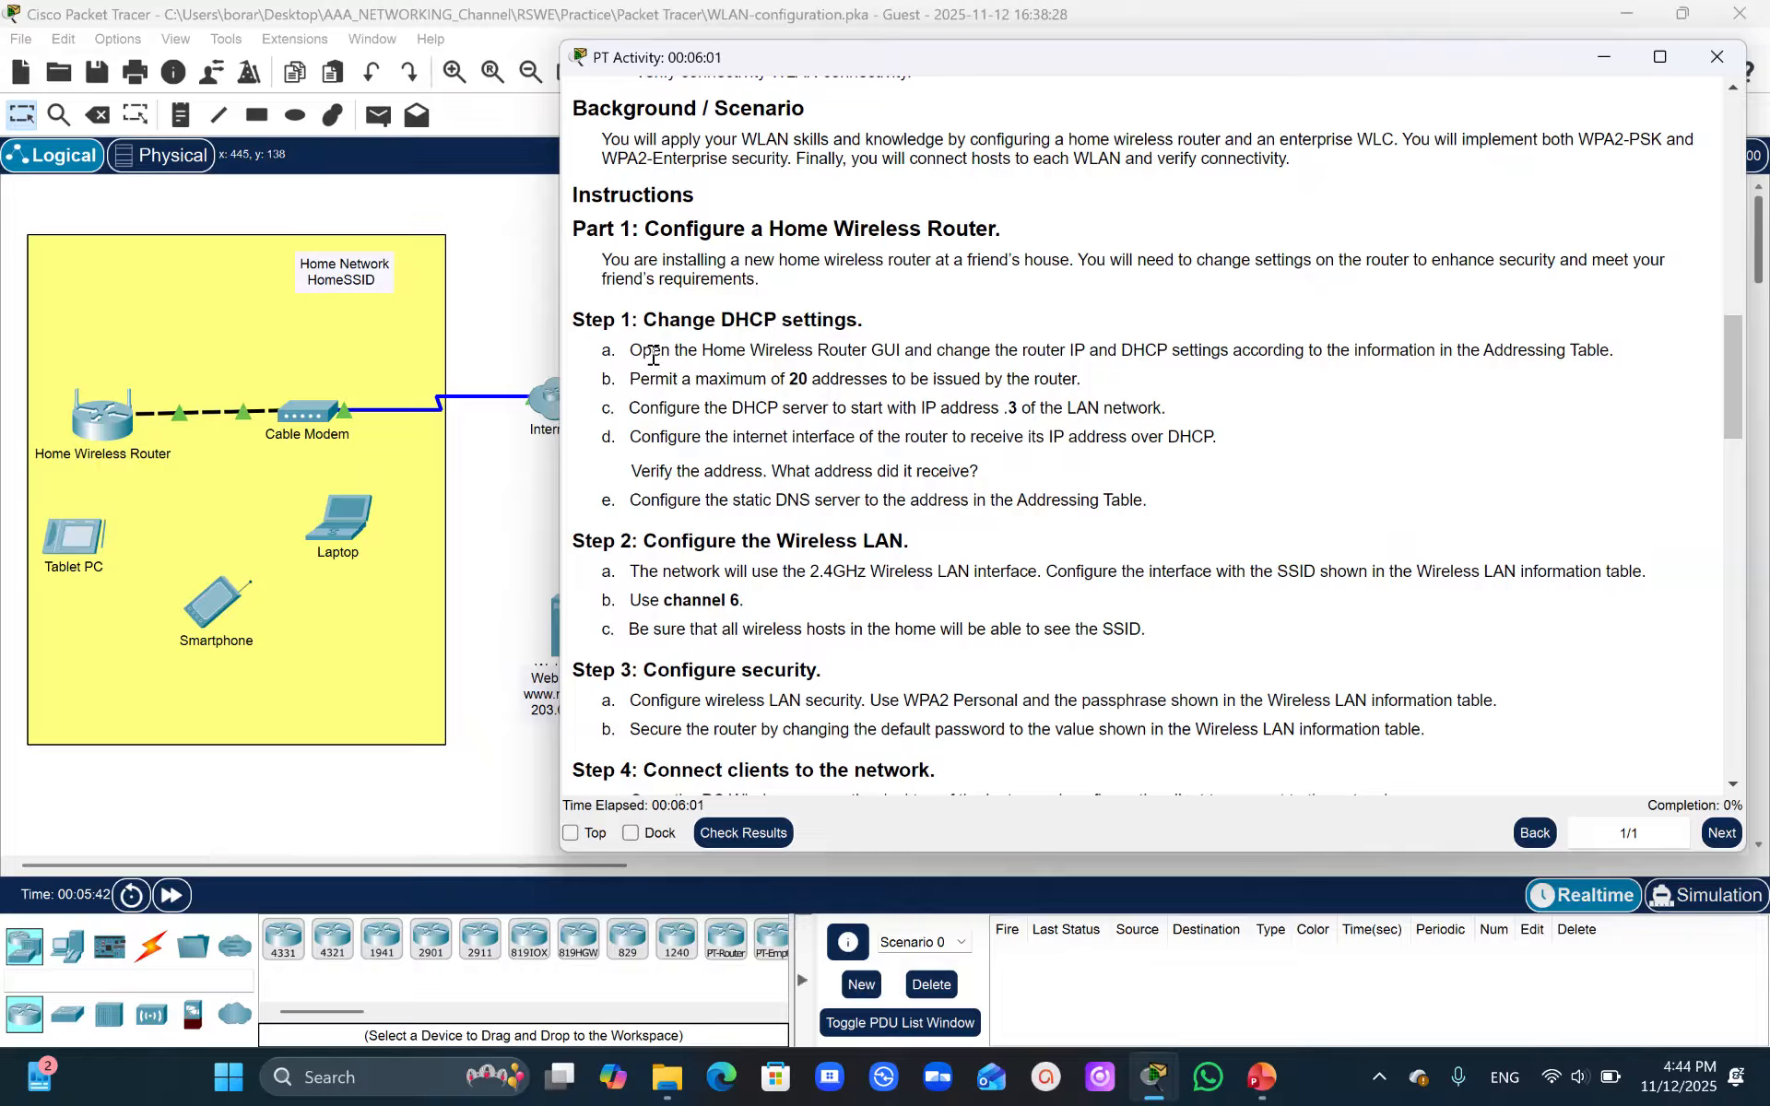
- Open the Home Wireless Router's GUI configuration page
left_click(105, 446)
double_click(104, 445)
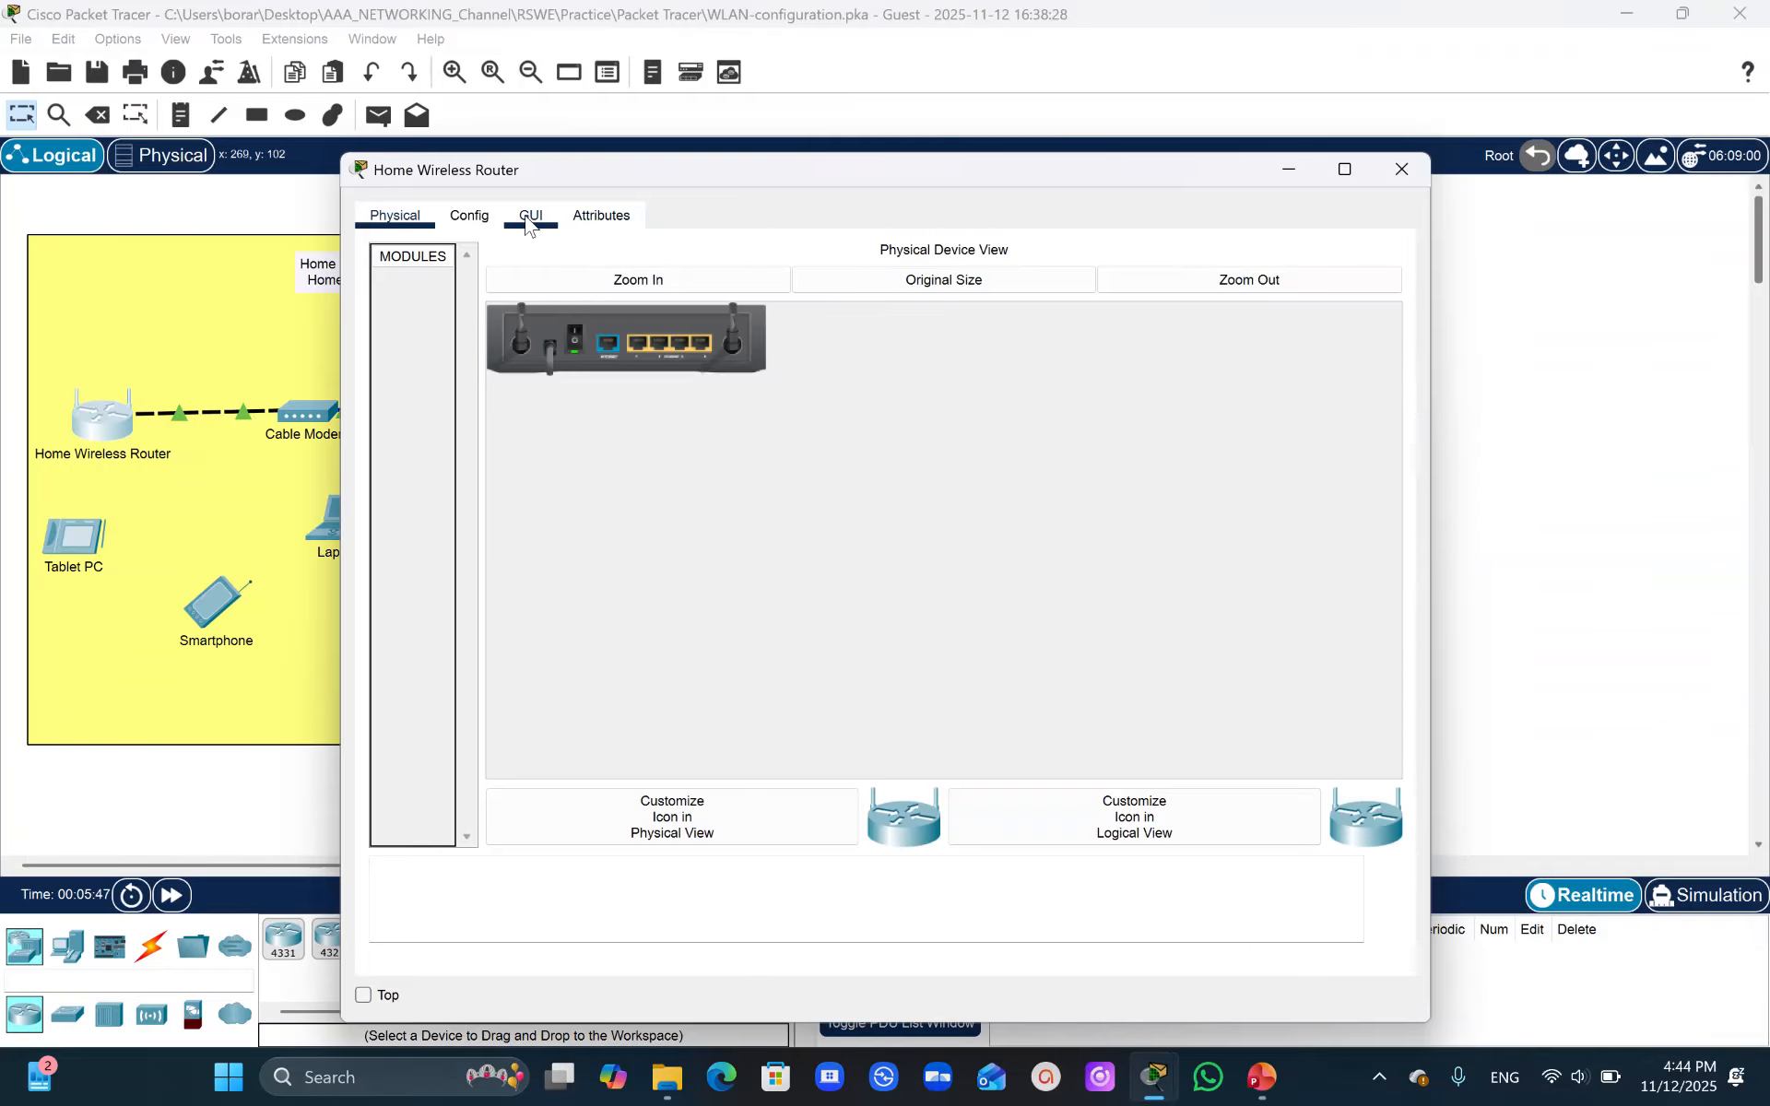
left_click(528, 221)
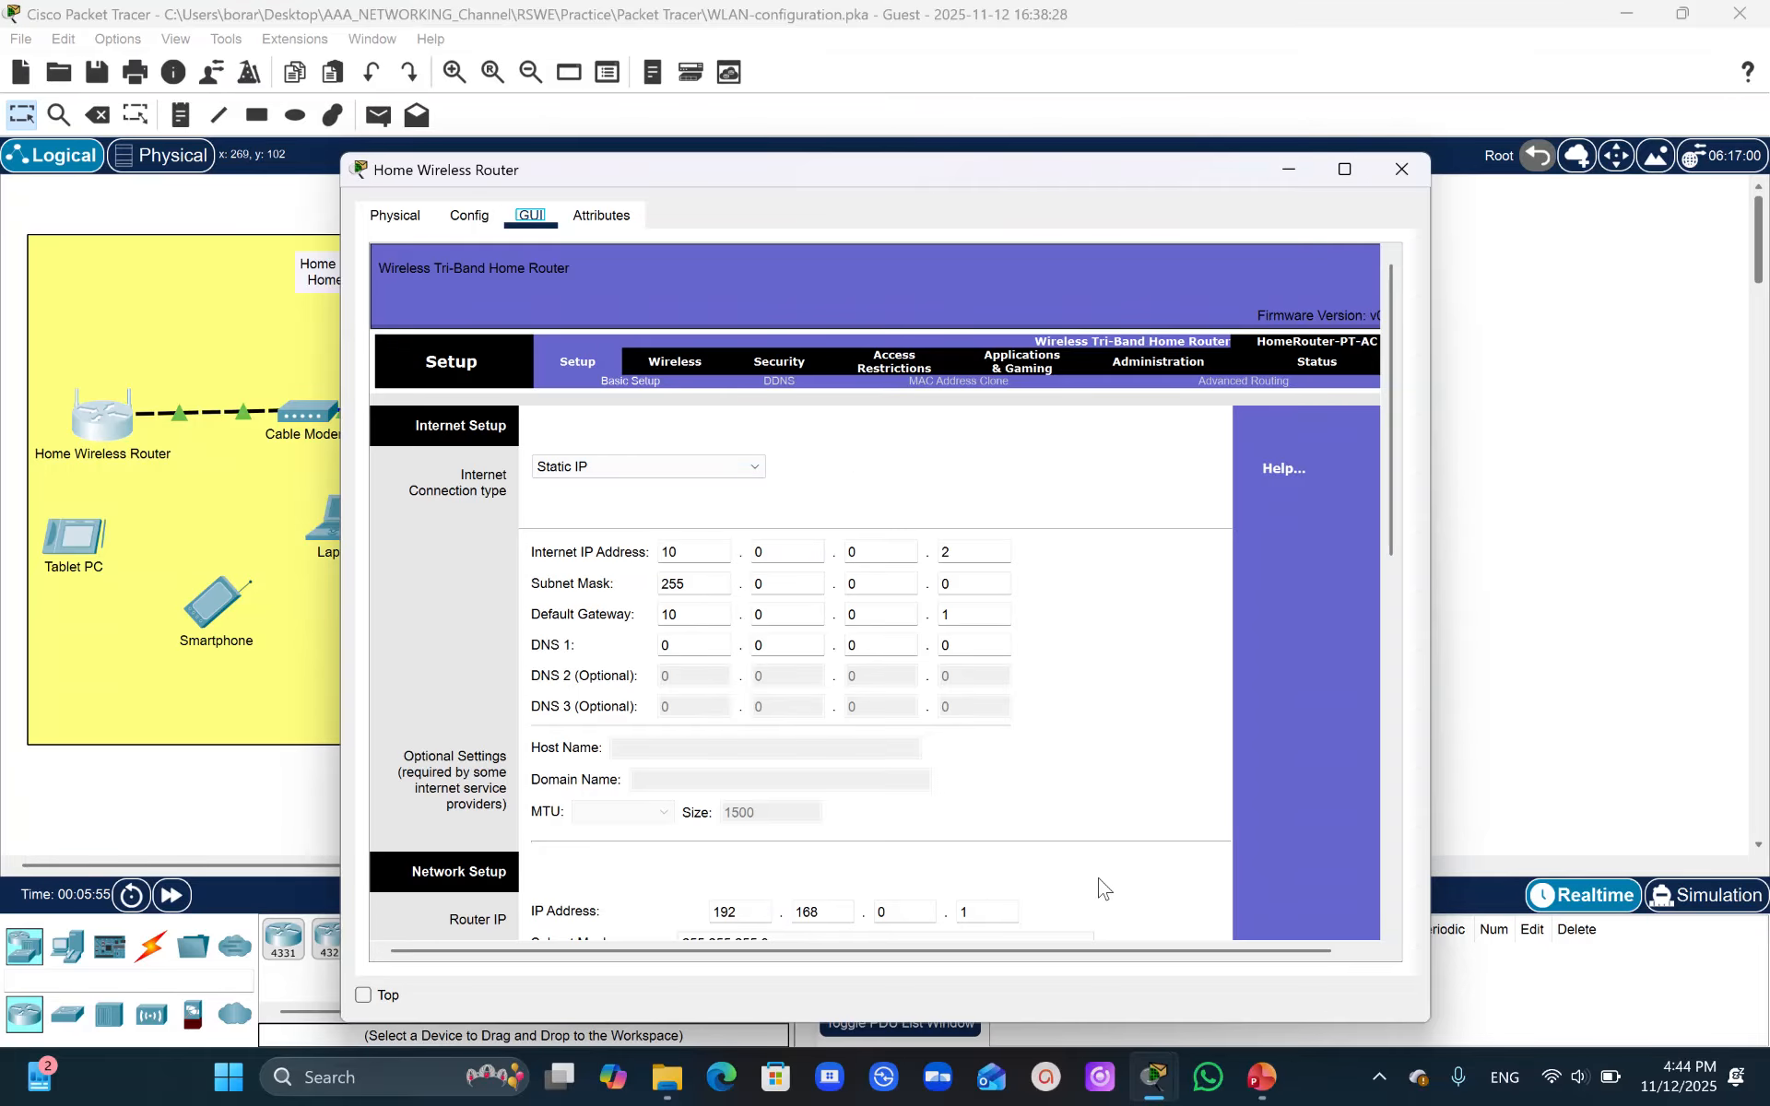
- Set the router's internet connection type to Automatic Configuration - DHCP
mouse_move(1154, 1078)
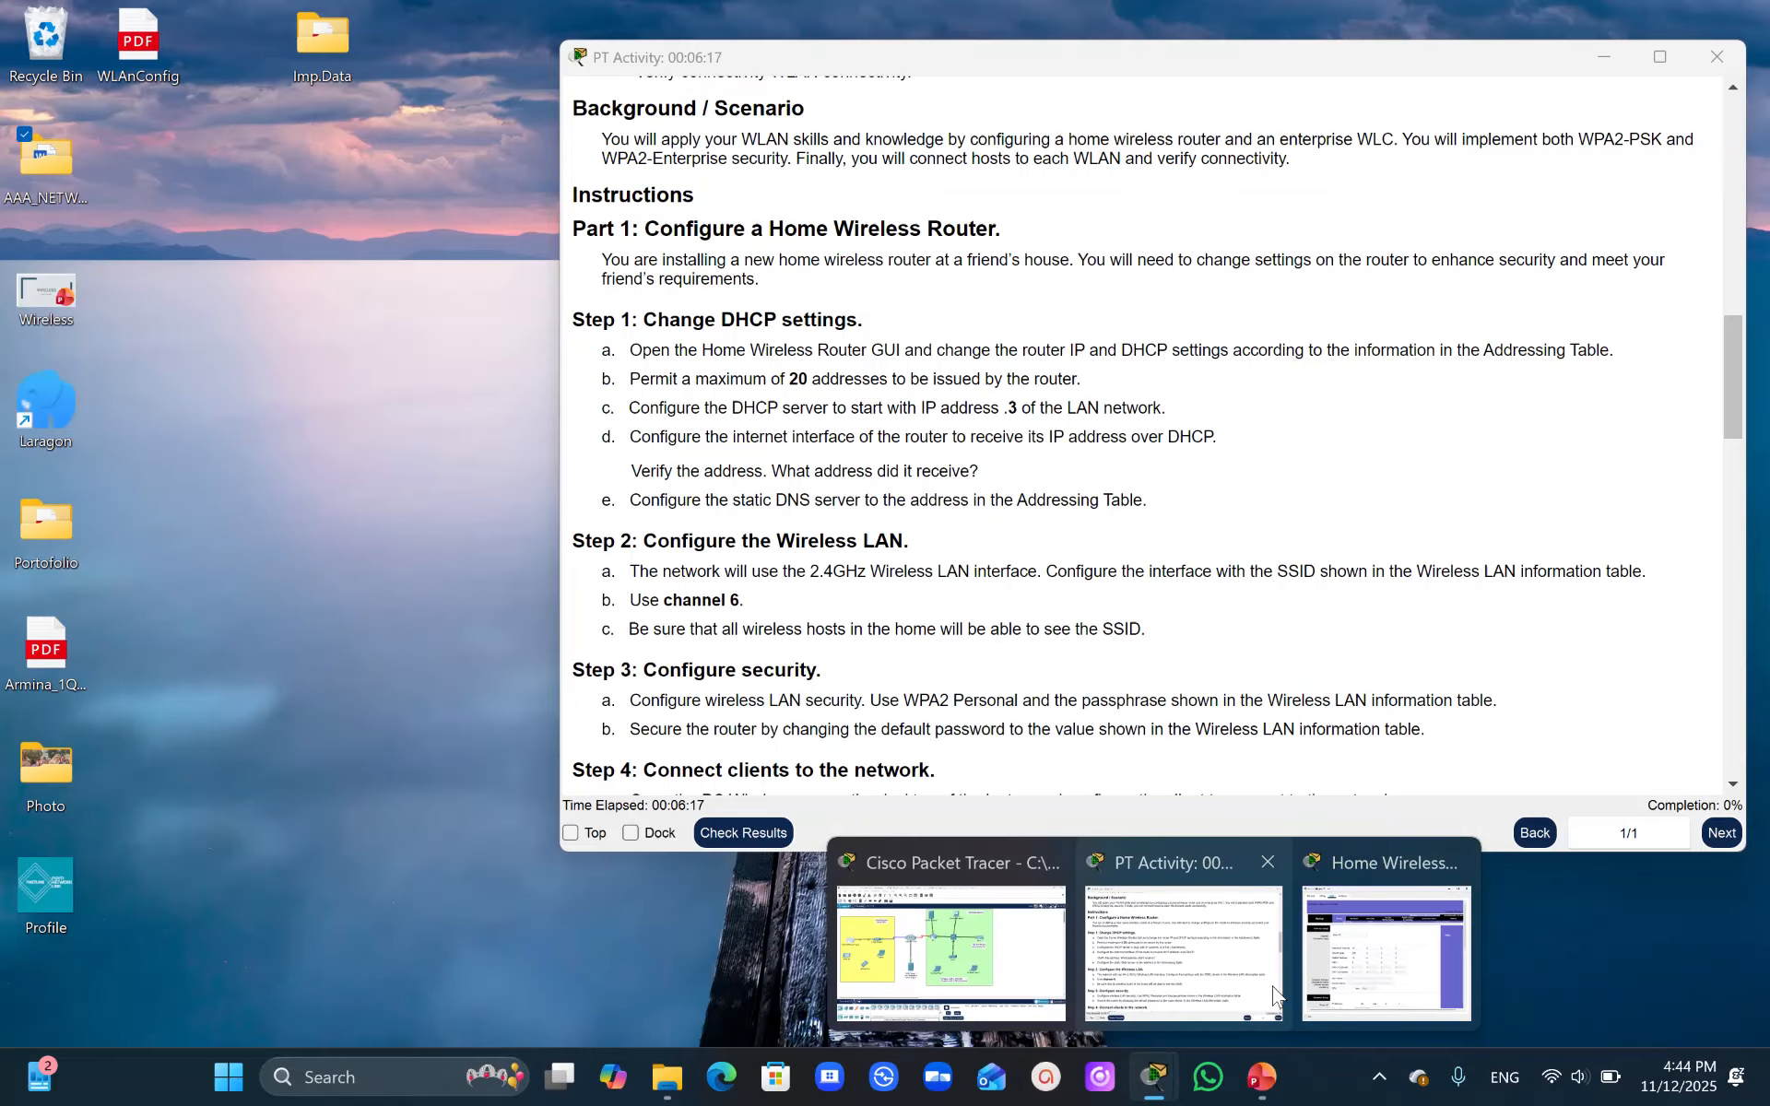
left_click(1204, 971)
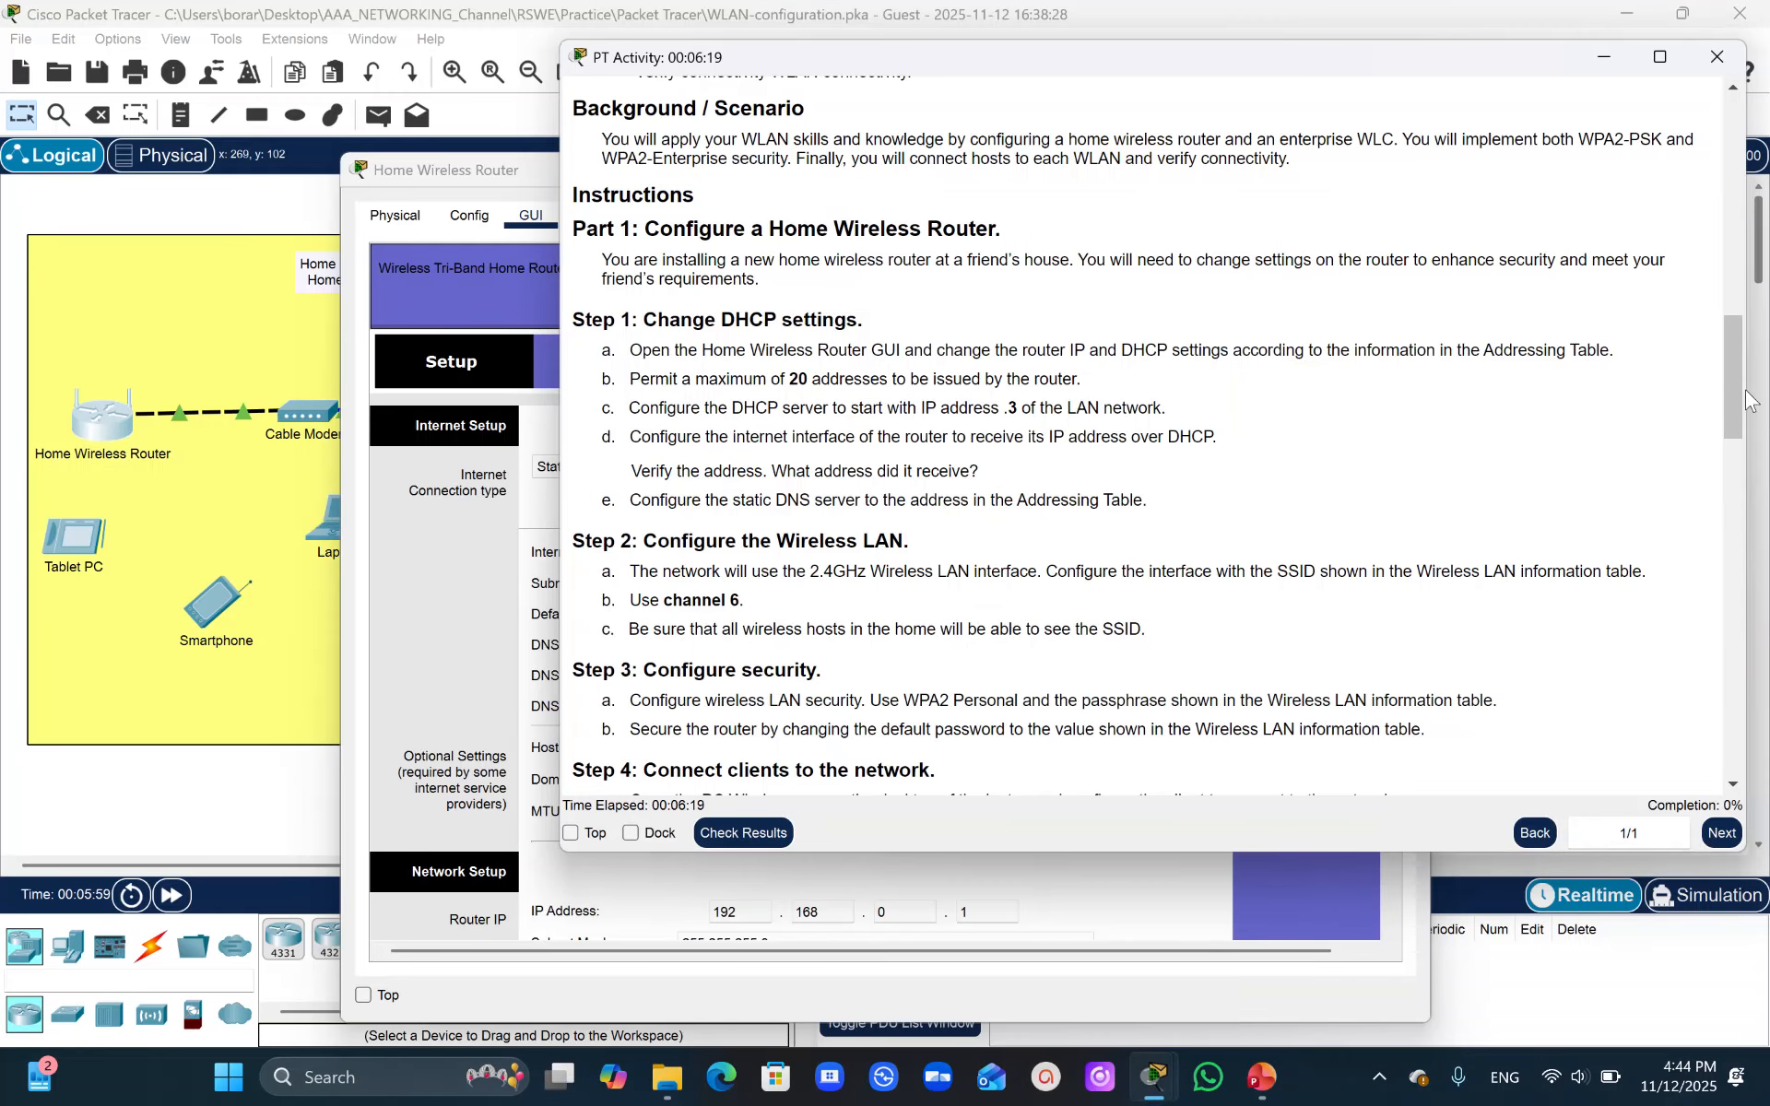
left_click_drag(1735, 395, 1693, 147)
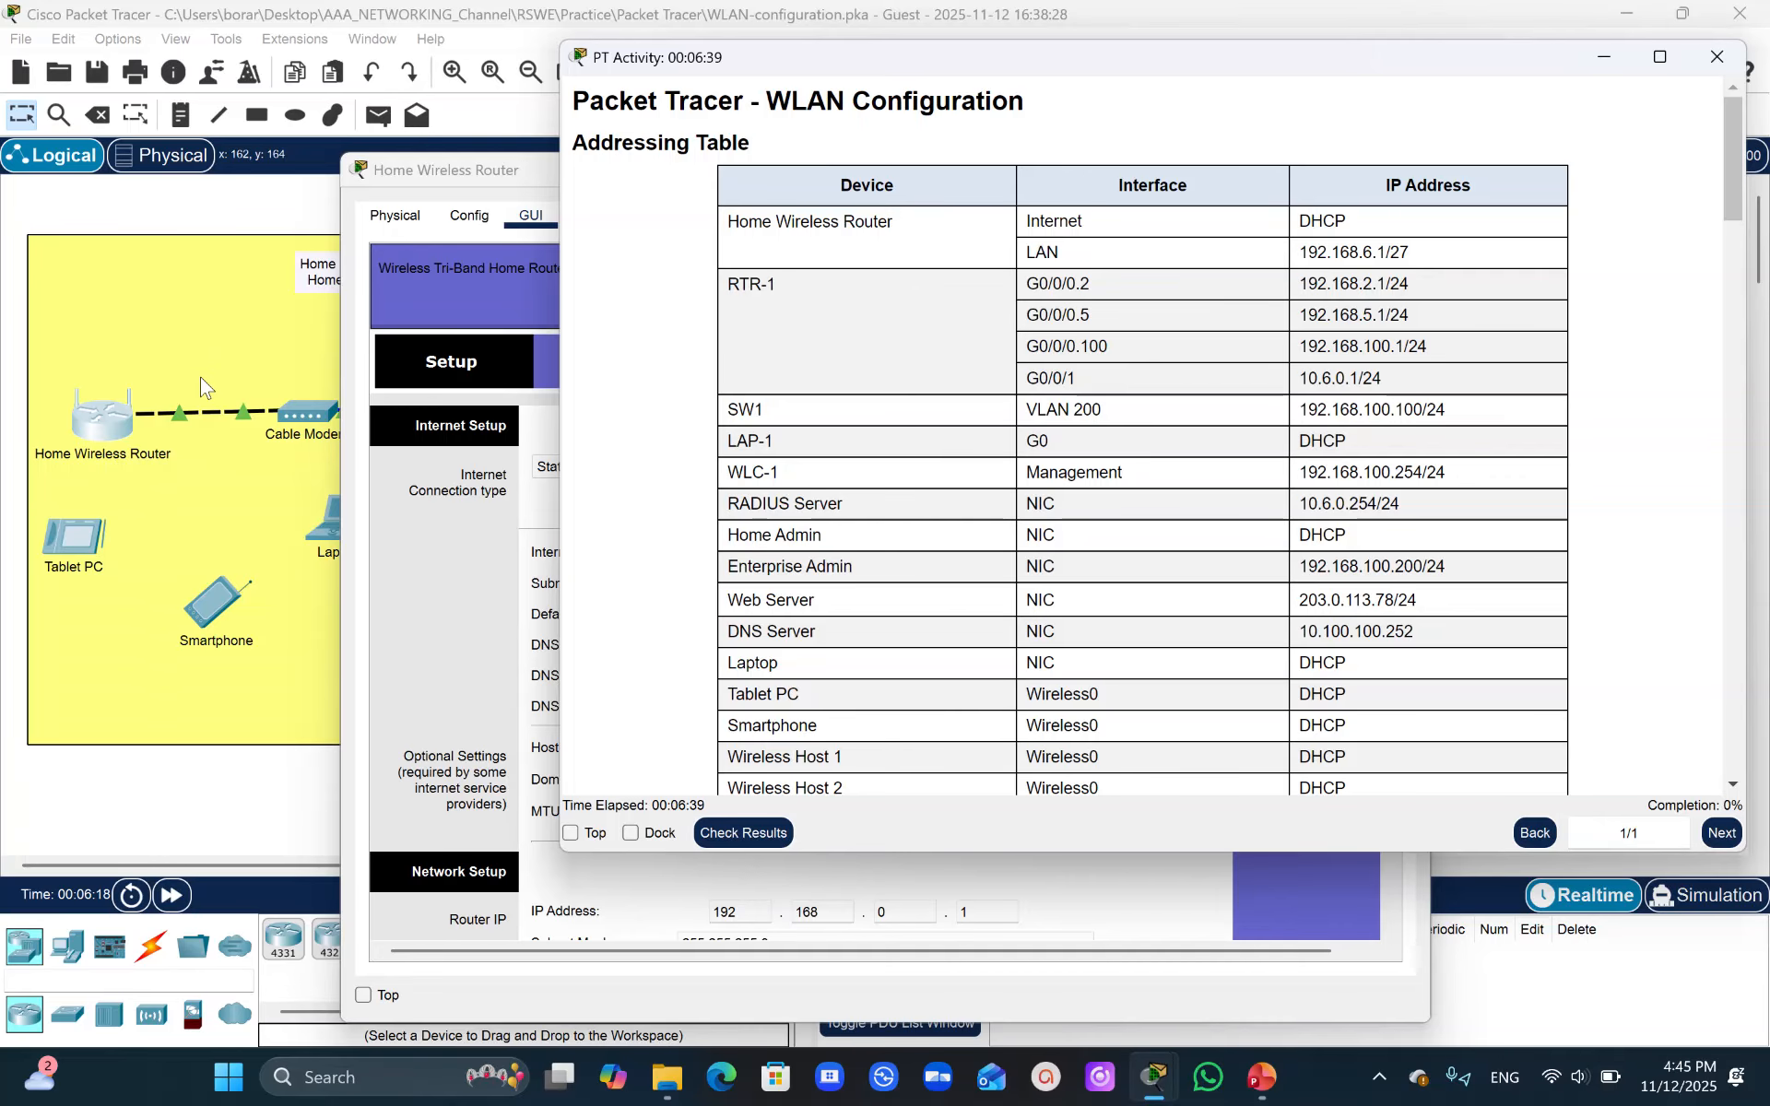
left_click(461, 558)
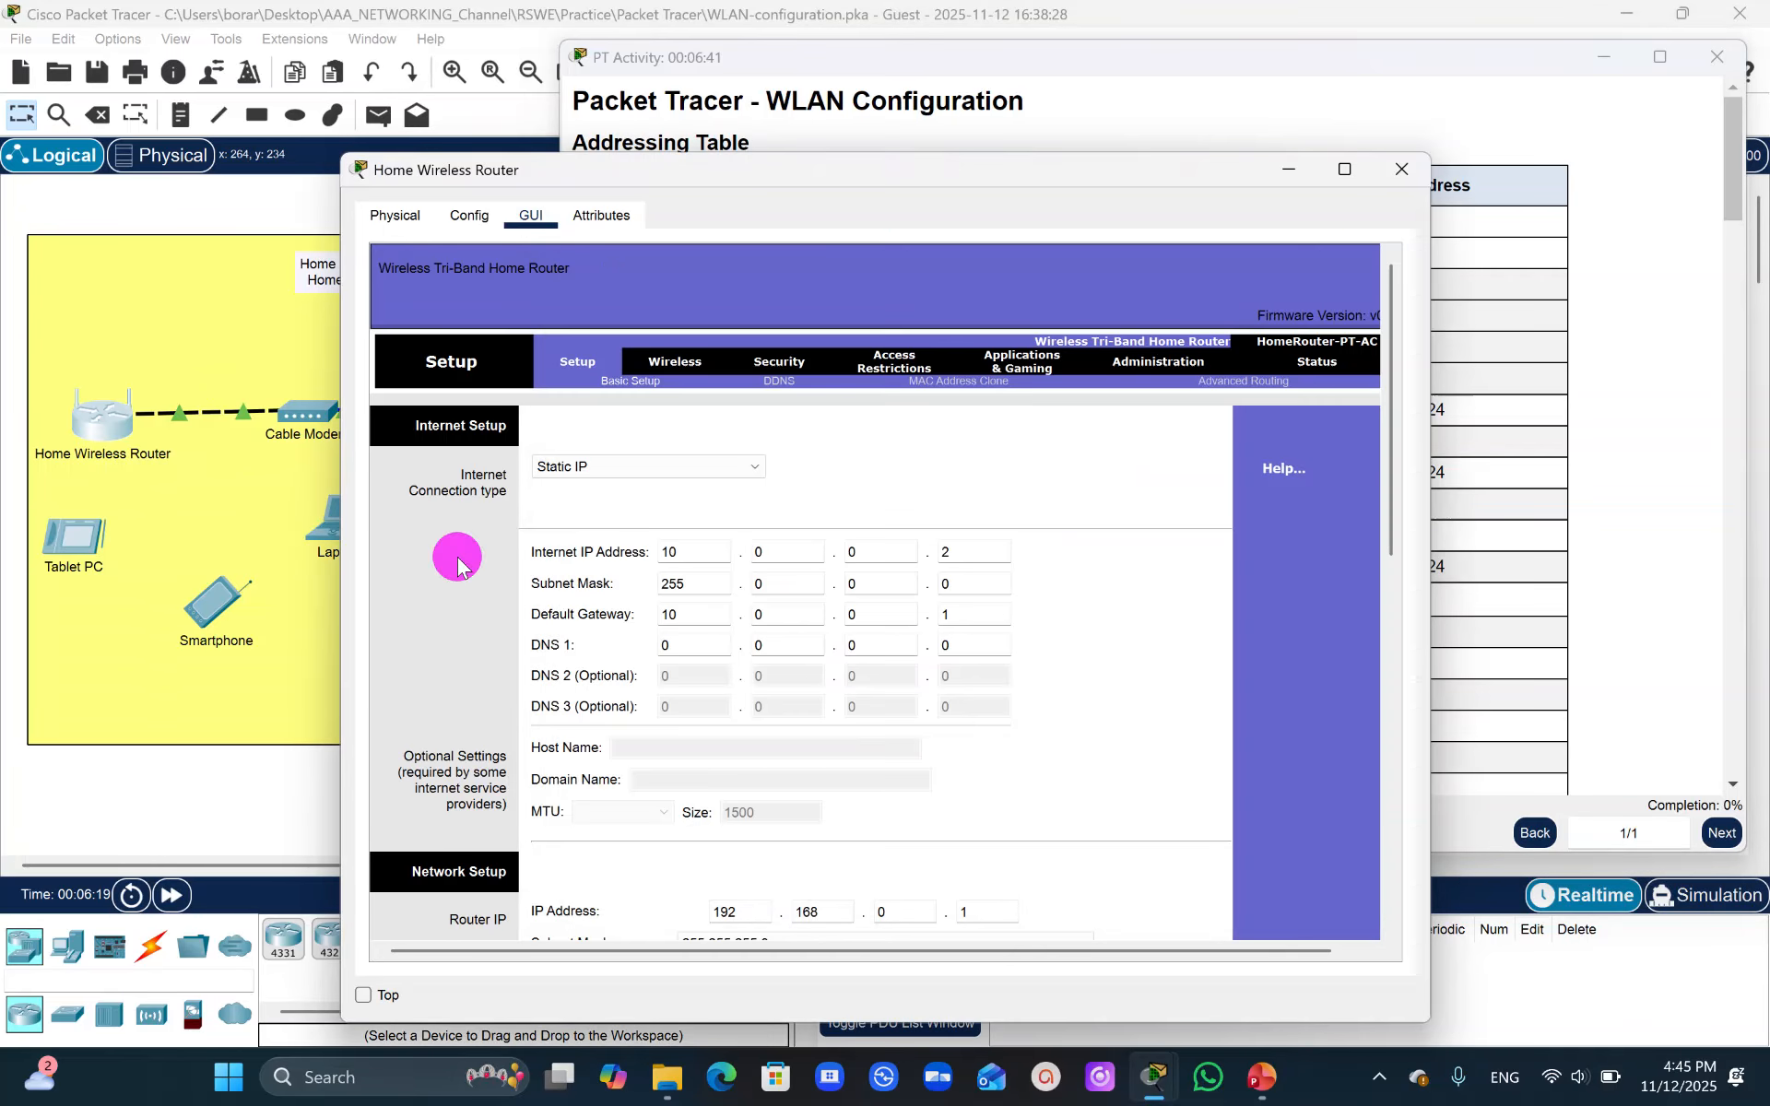
left_click(731, 477)
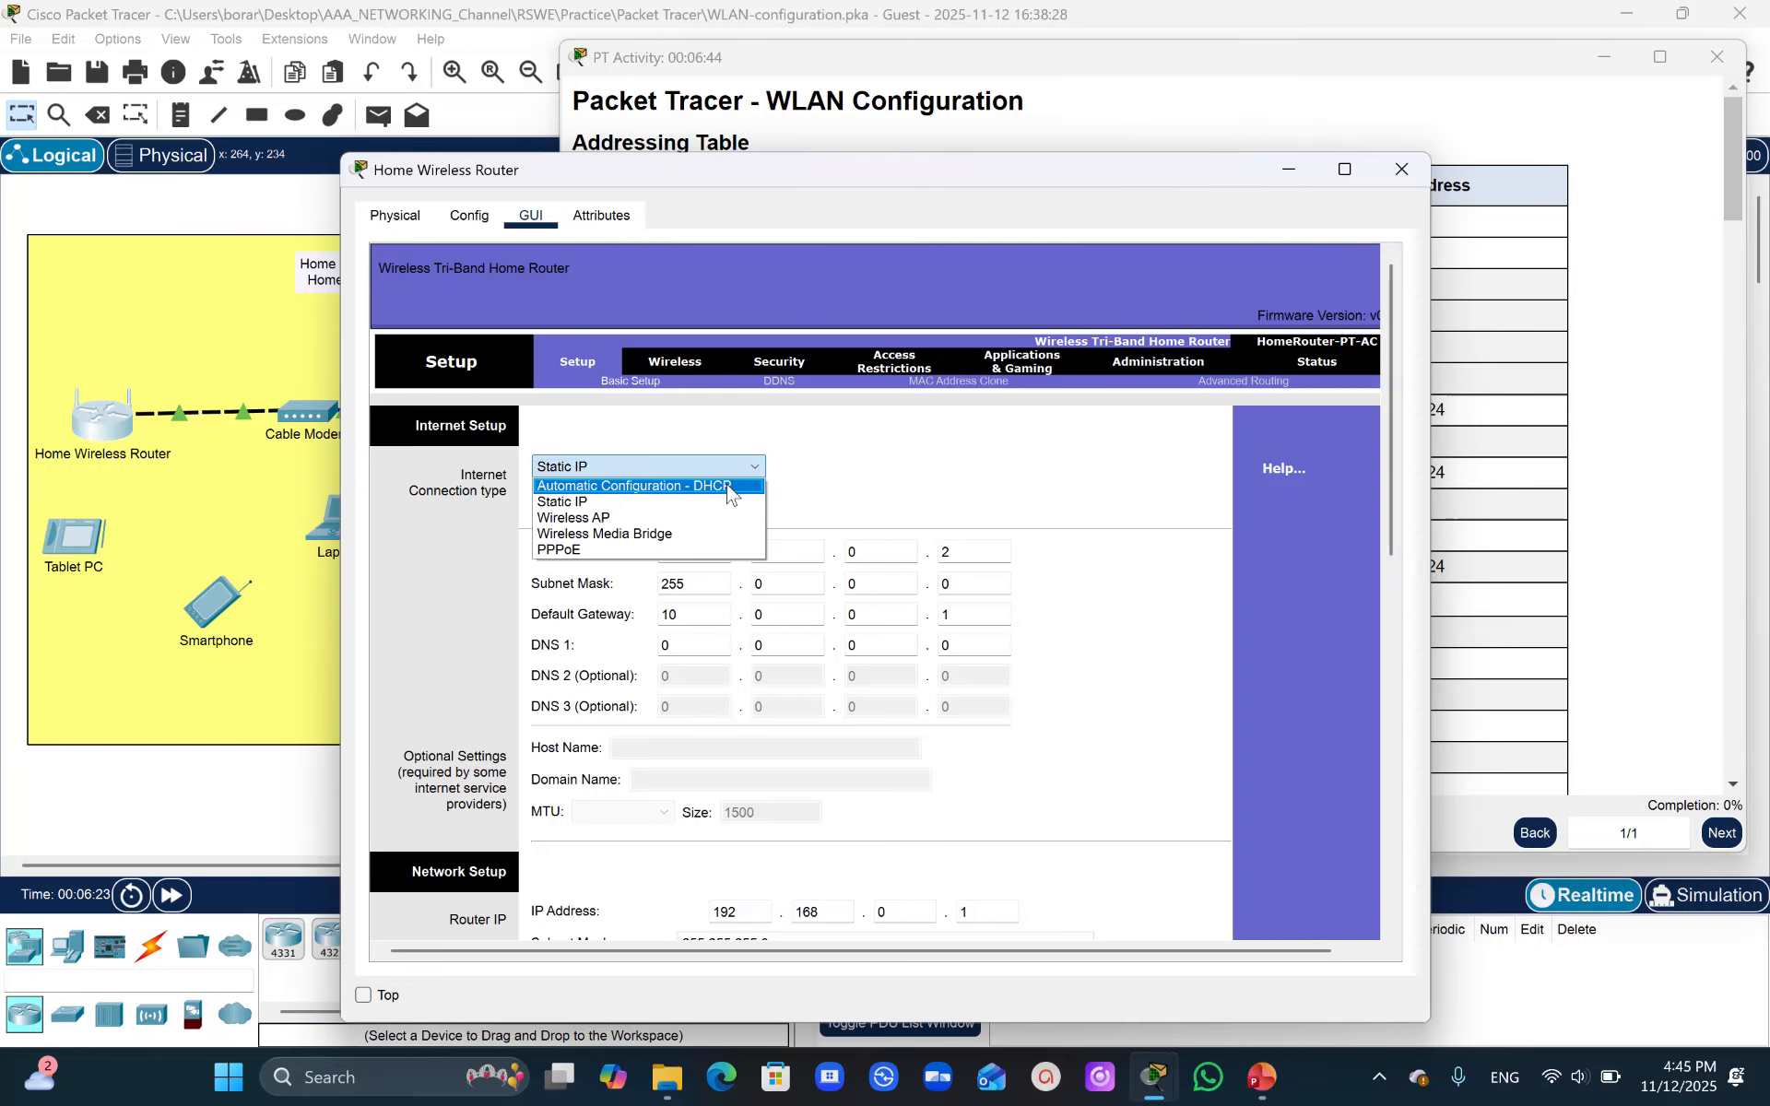
left_click(718, 489)
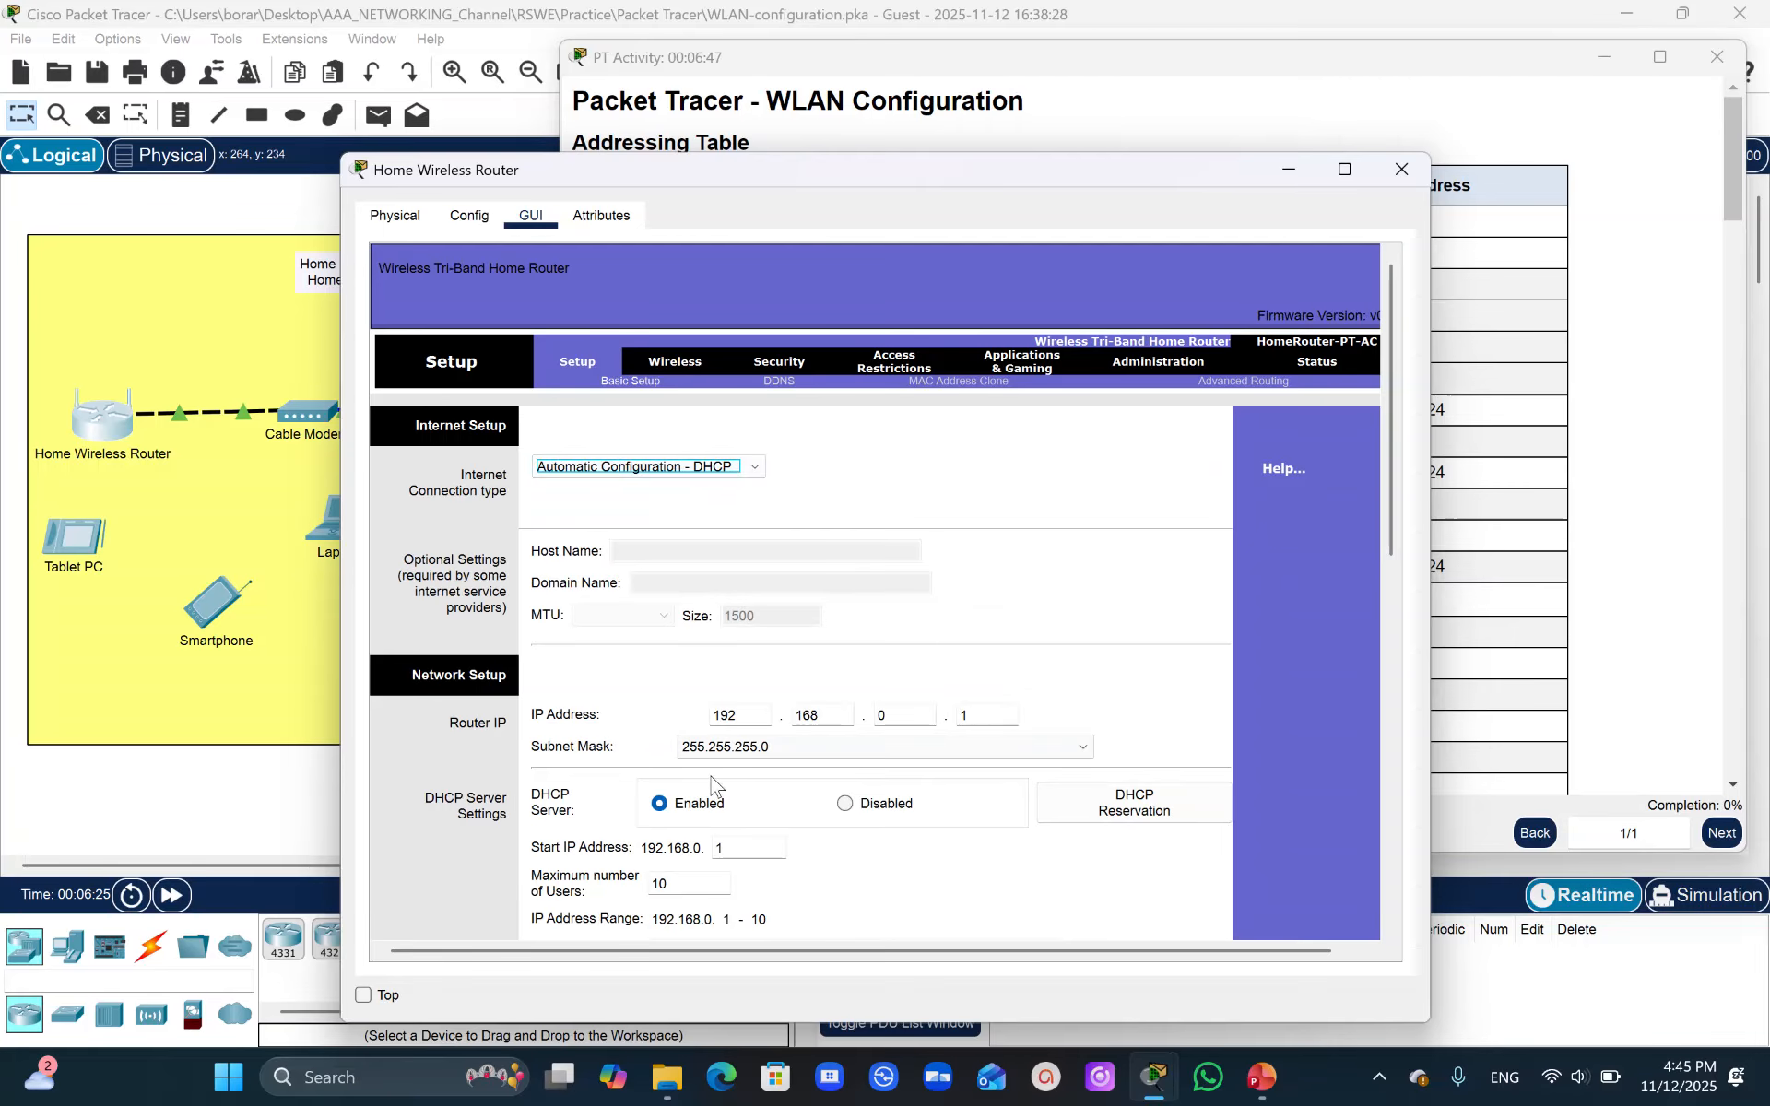
- Set the router IP address to 192.168.6.1 with subnet mask 255.255.255.224
left_click(903, 719)
left_click_drag(1070, 165, 895, 138)
key("BackSpace")
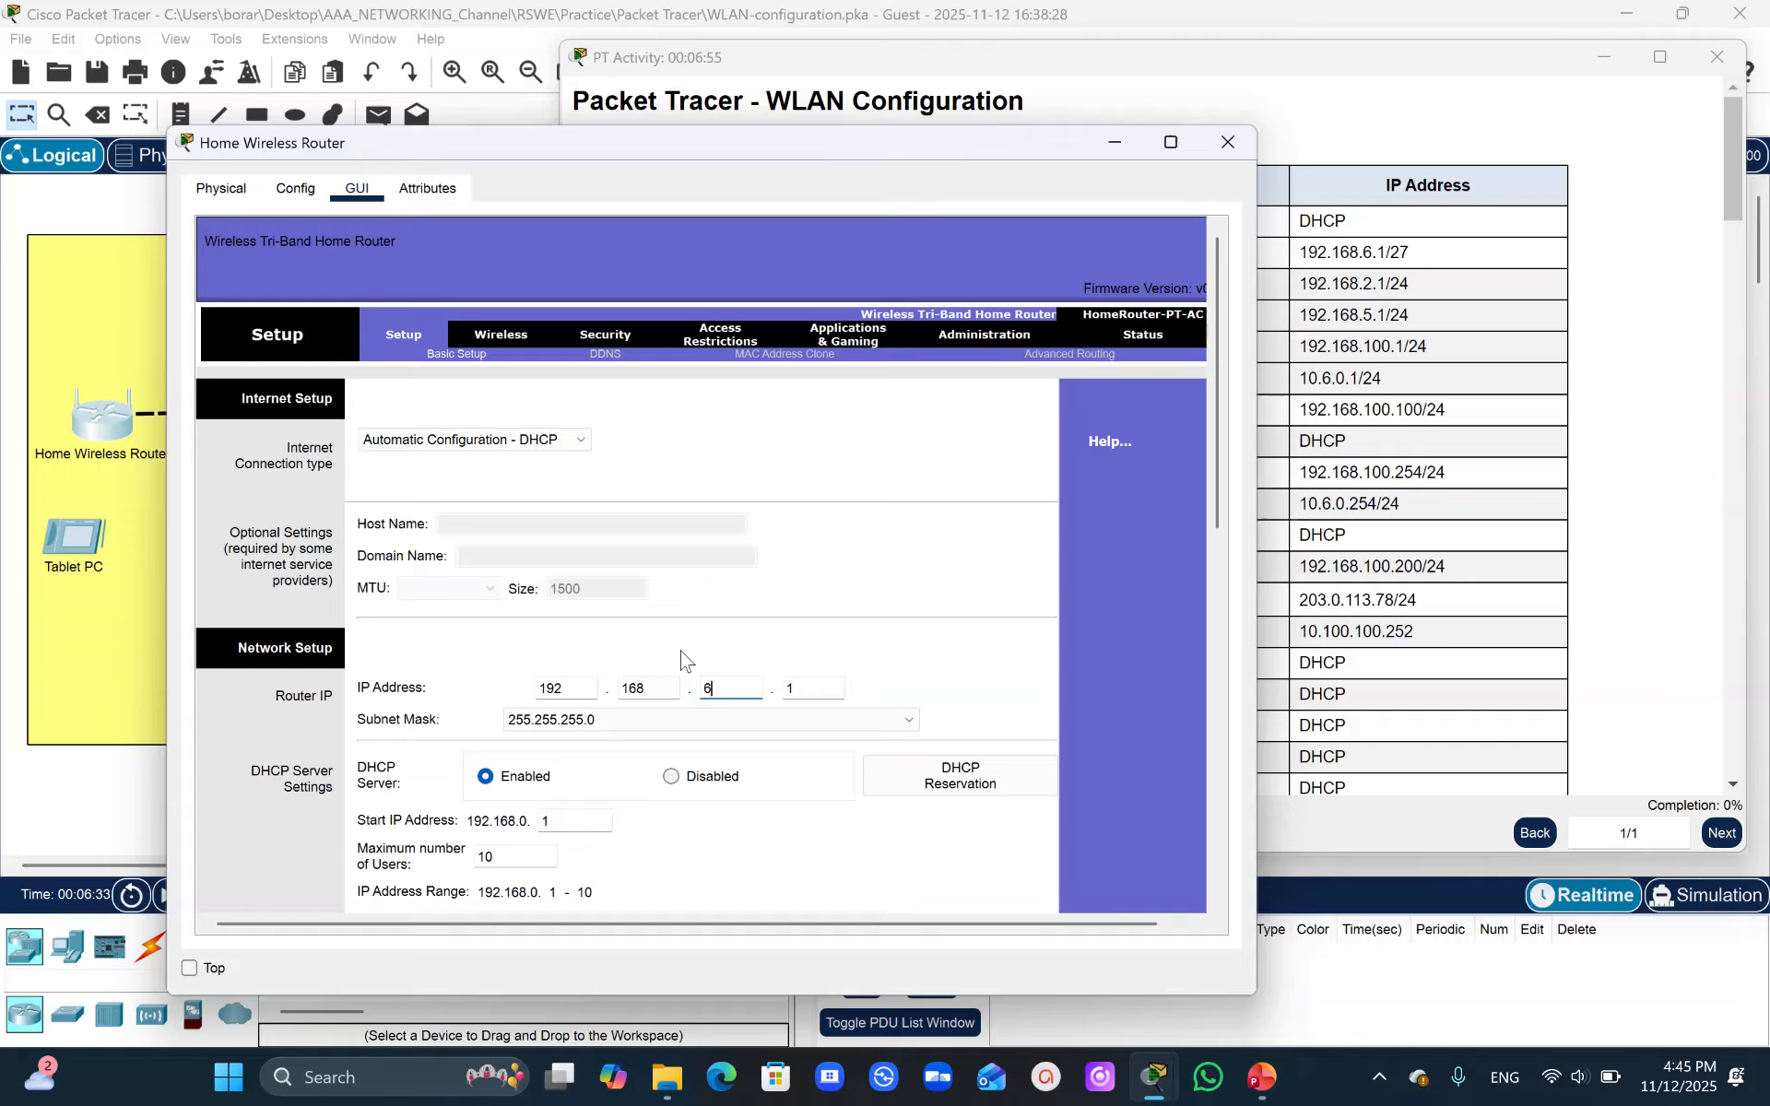
key("Tab")
key("Tab")
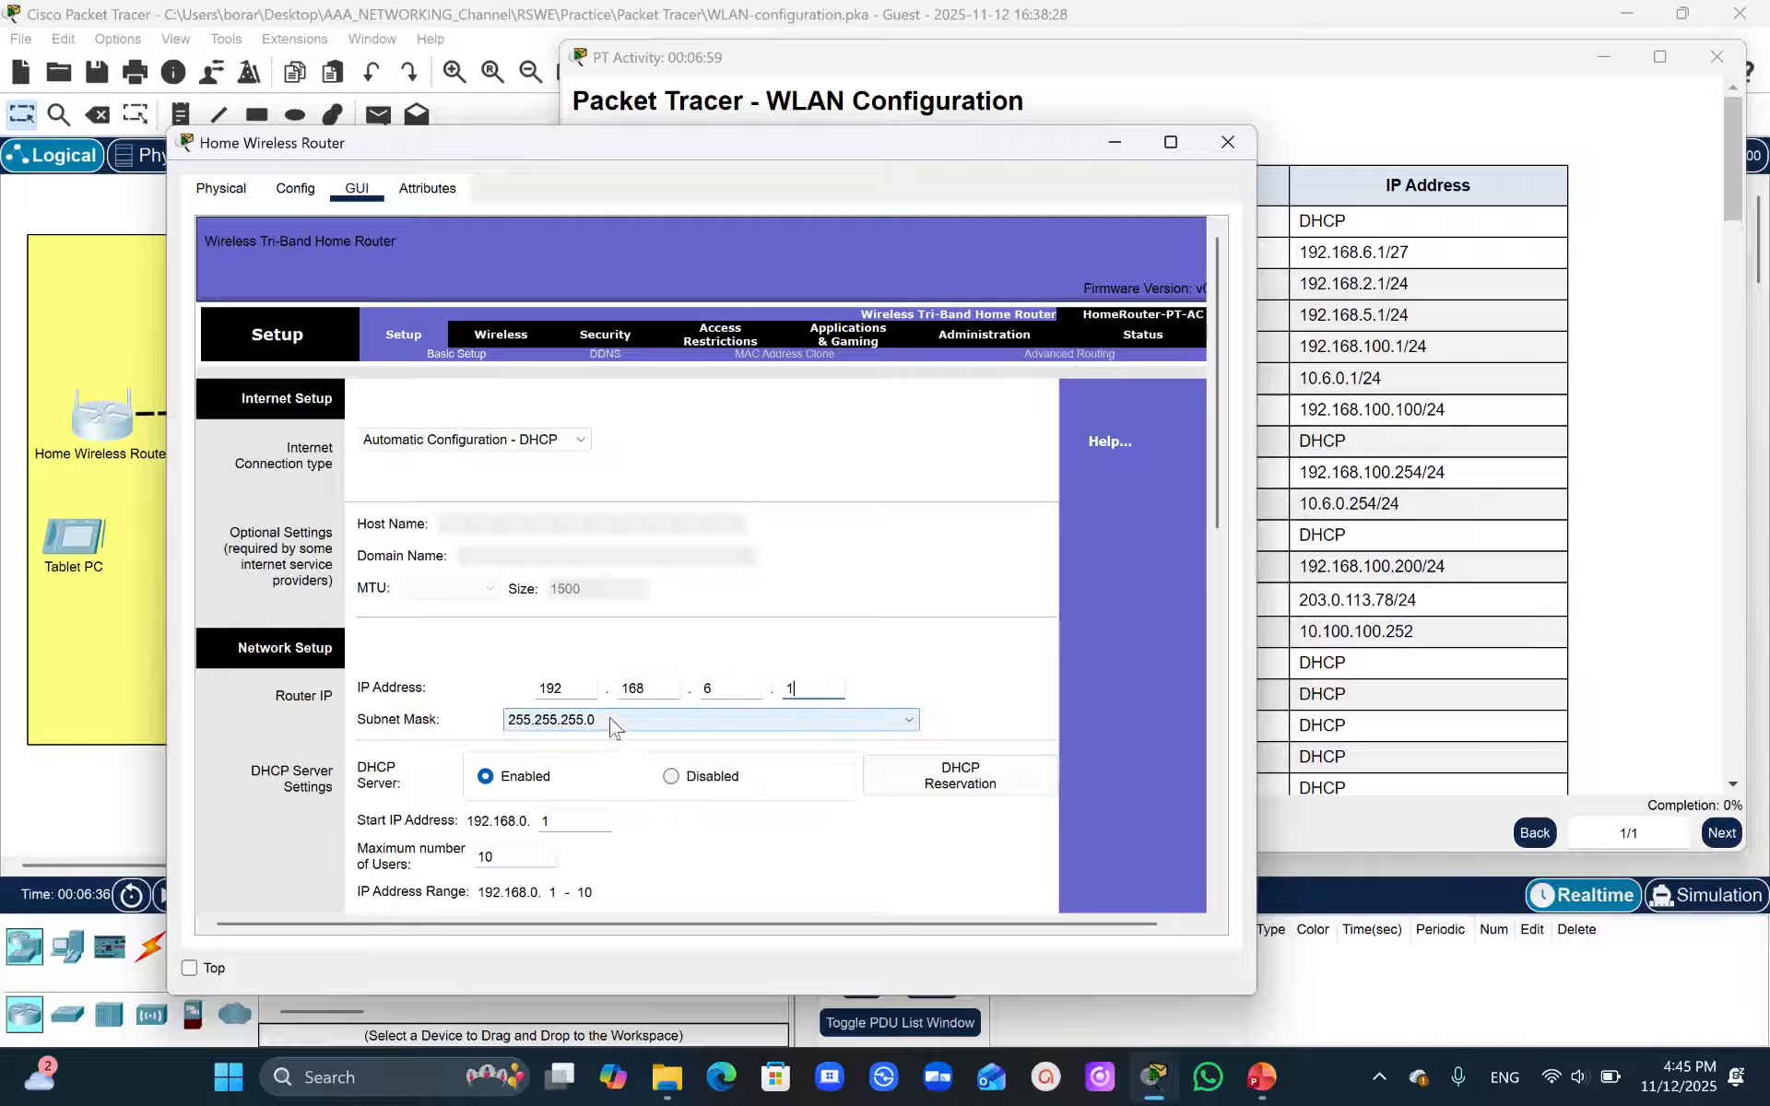
left_click(898, 728)
left_click(590, 786)
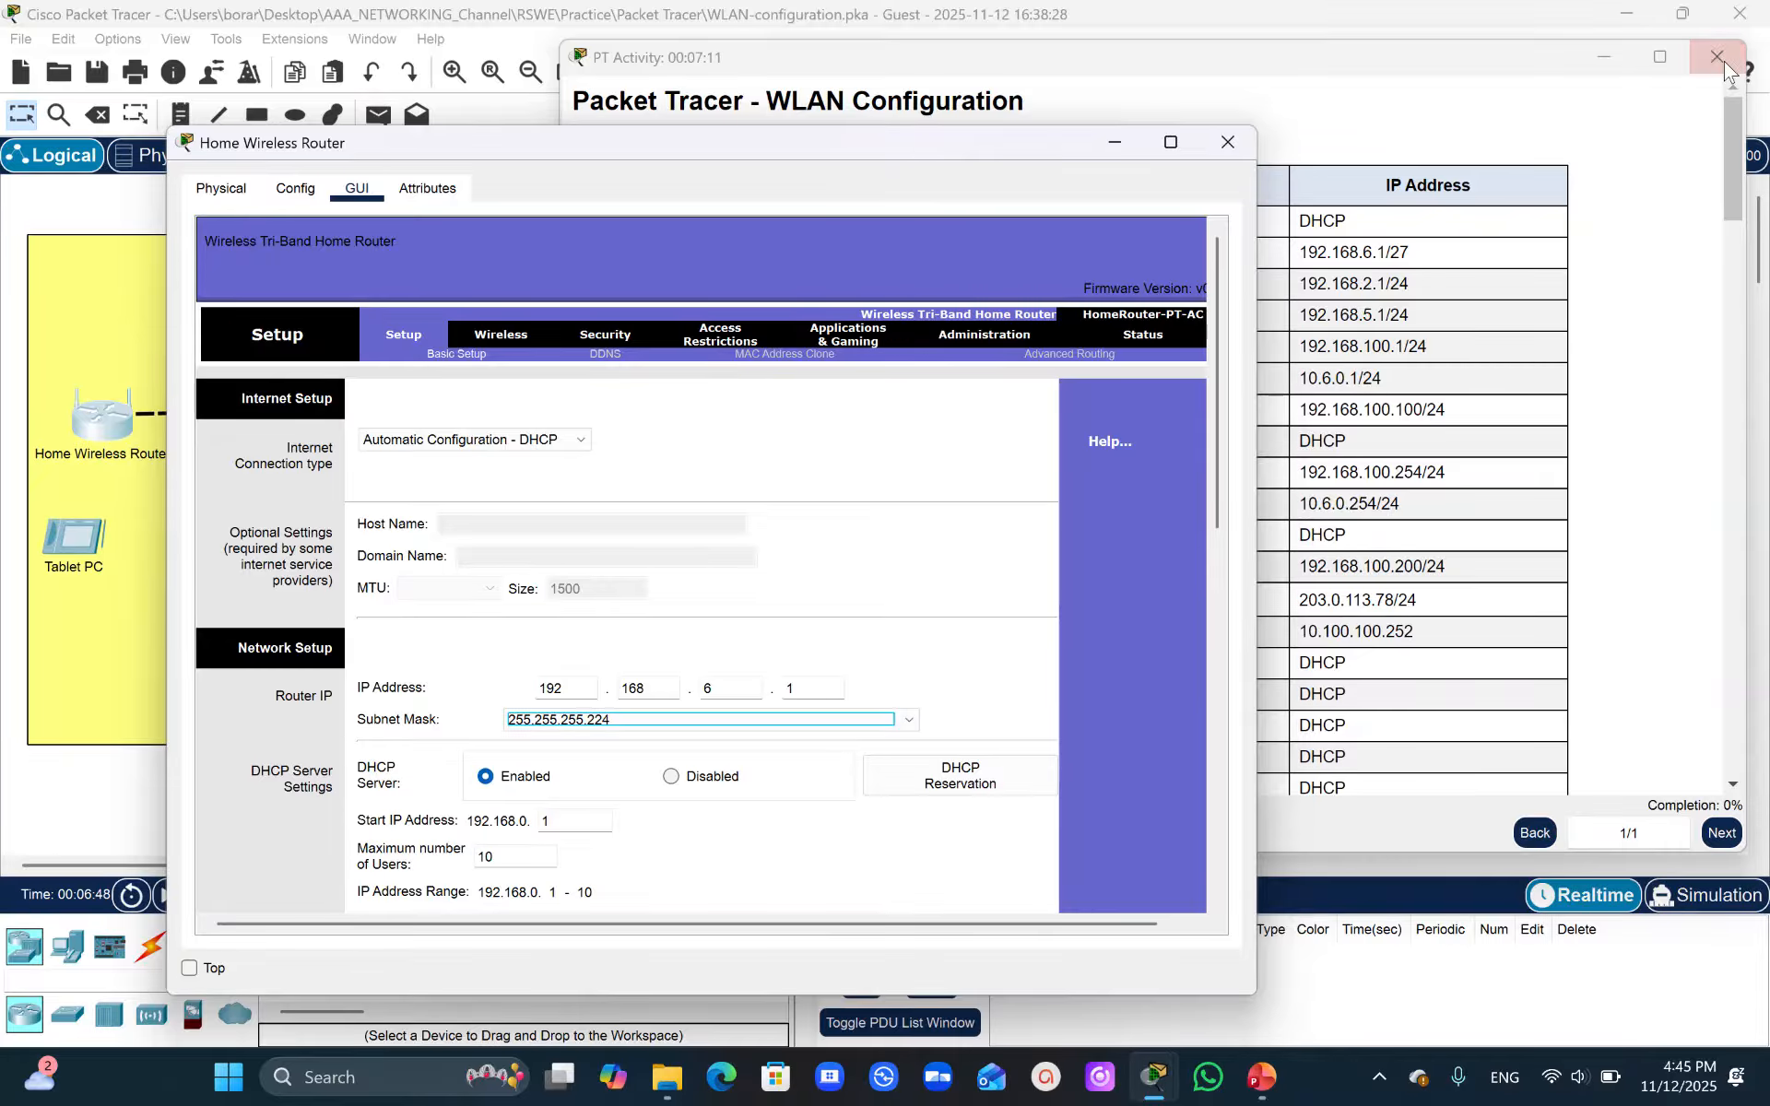
- Check the DHCP requirements and the addressing table in the activity instructions
left_click_drag(1731, 138, 1761, 306)
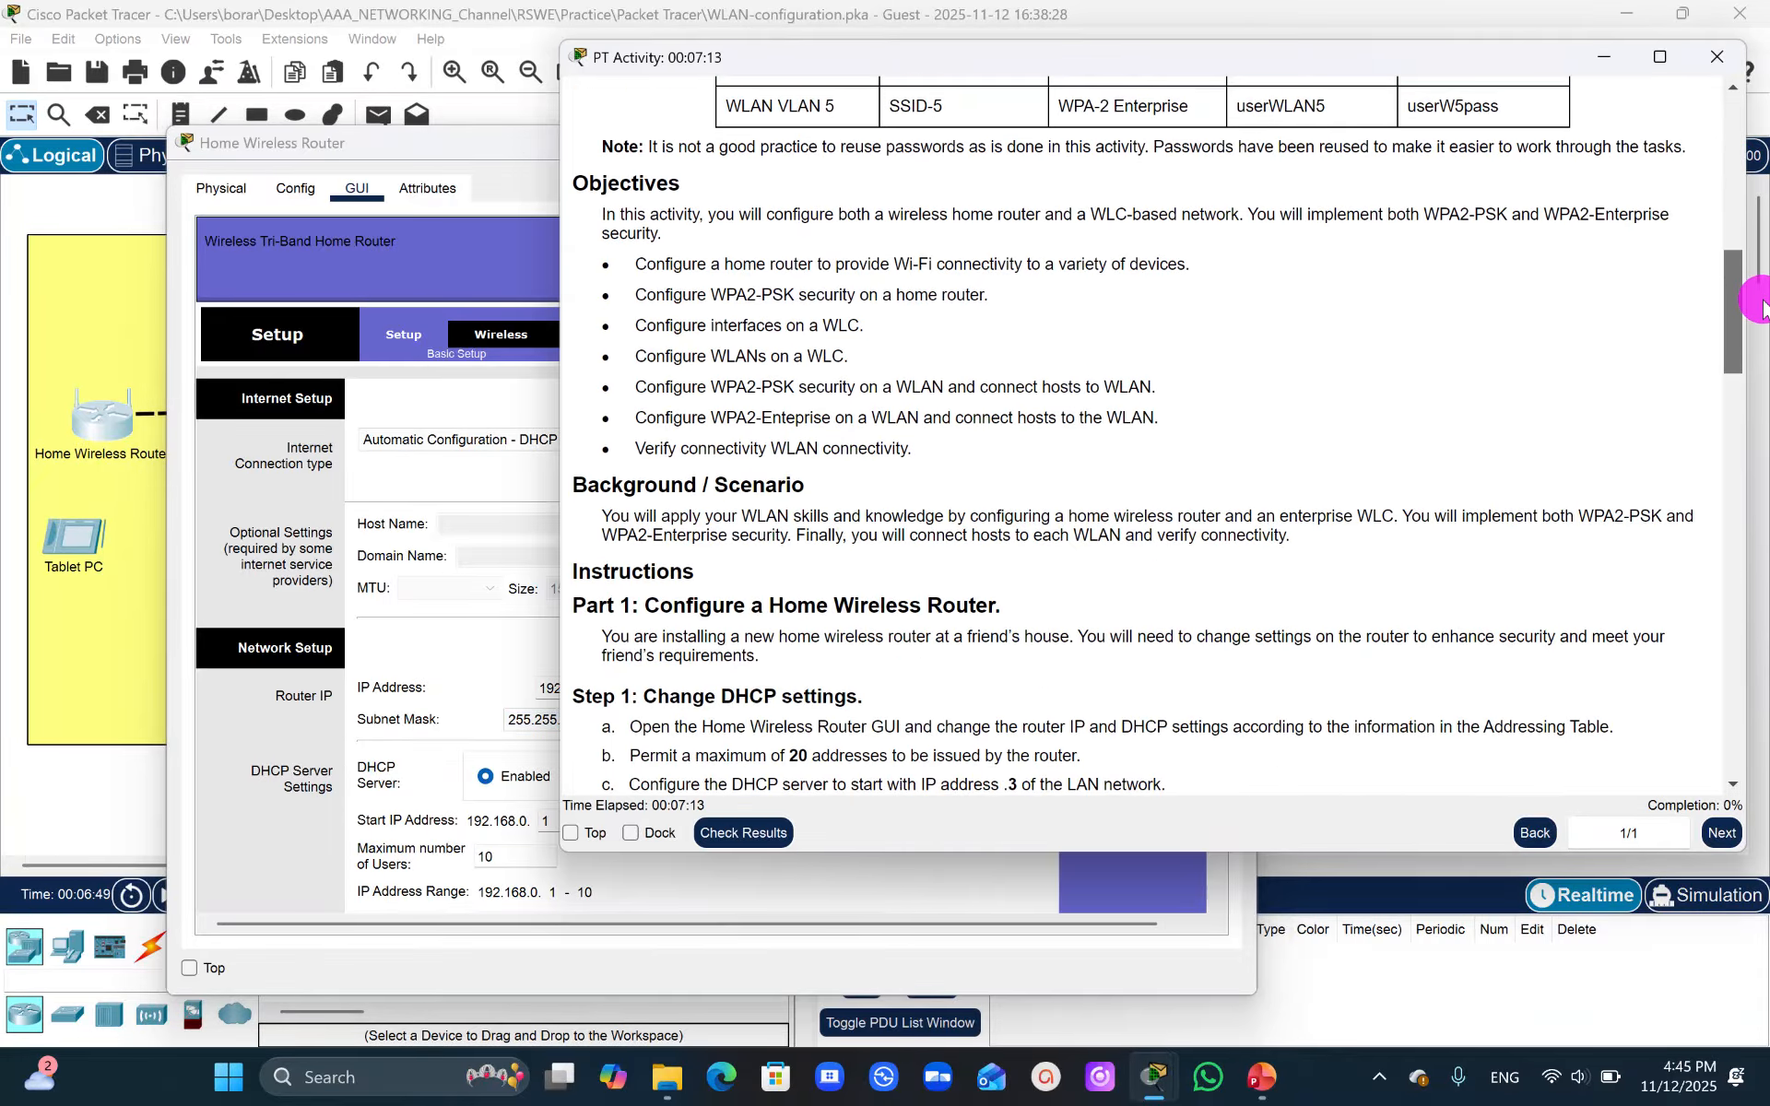
scroll(1586, 345, "down", 4)
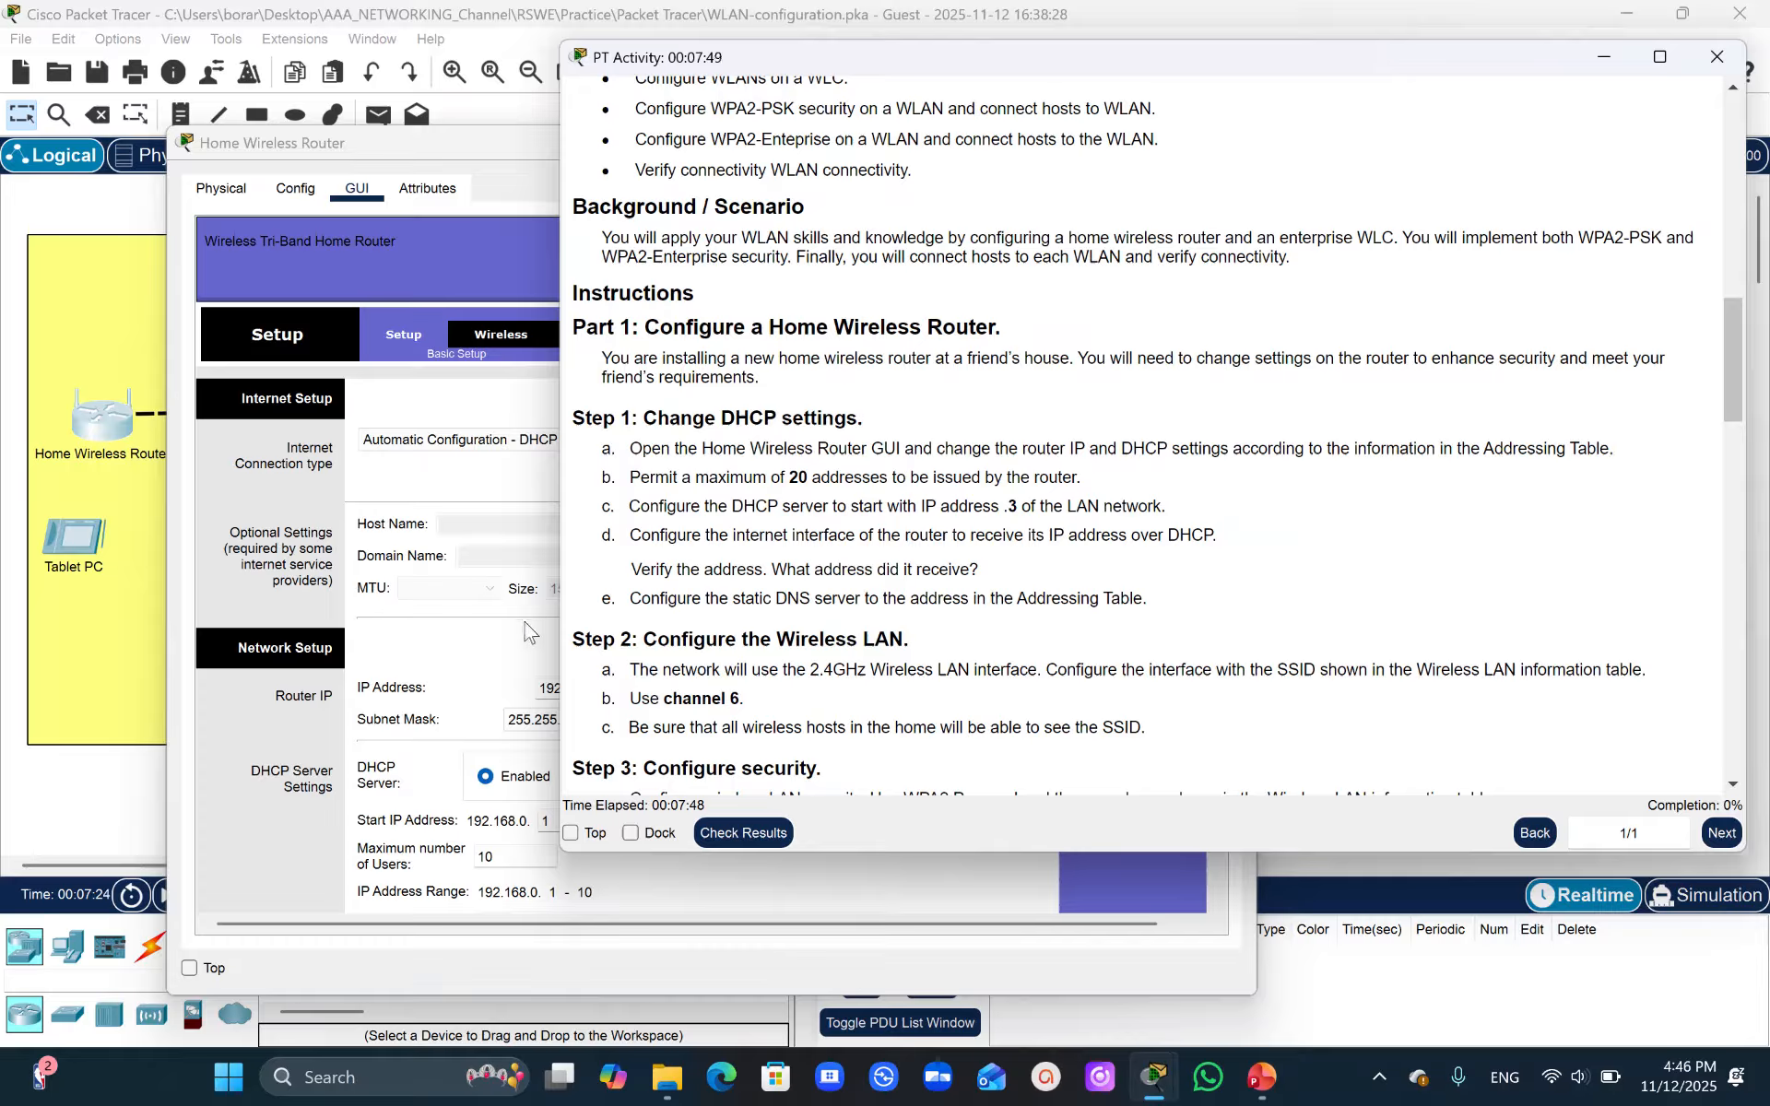
left_click(495, 653)
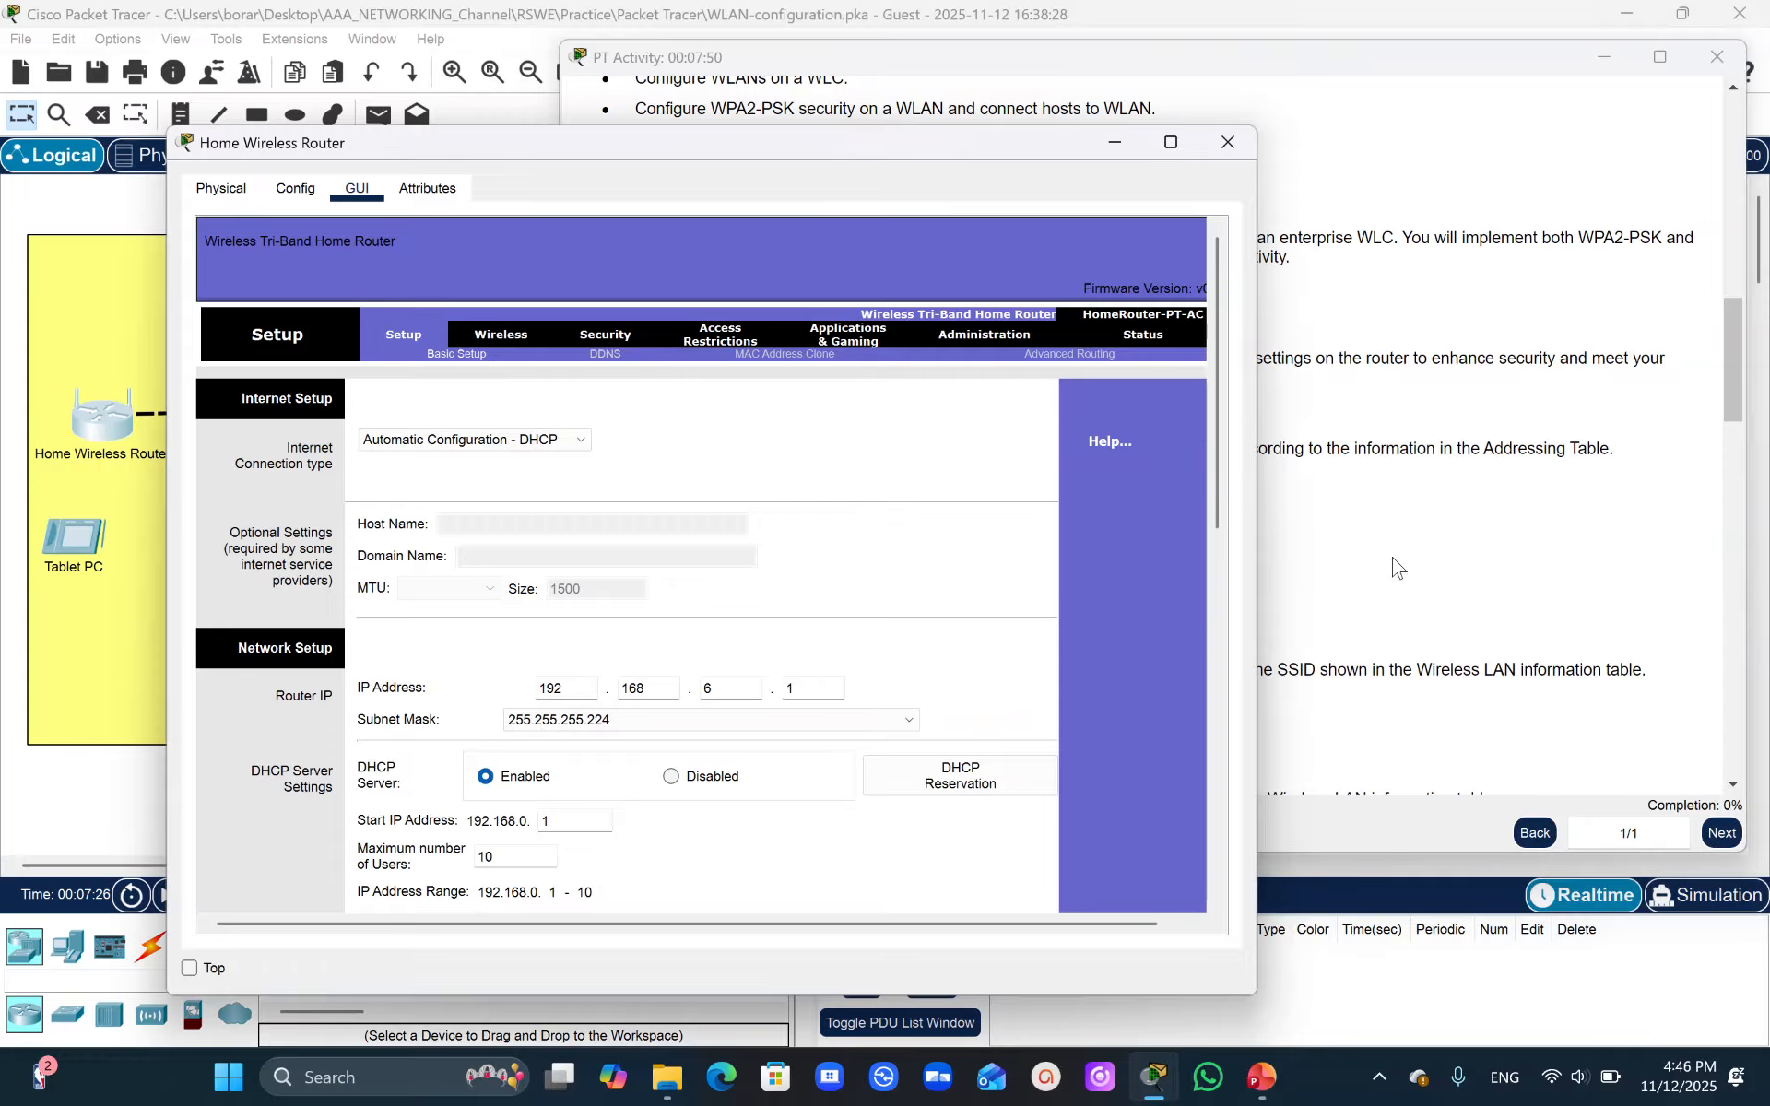
left_click(1738, 398)
left_click_drag(1739, 398, 1738, 209)
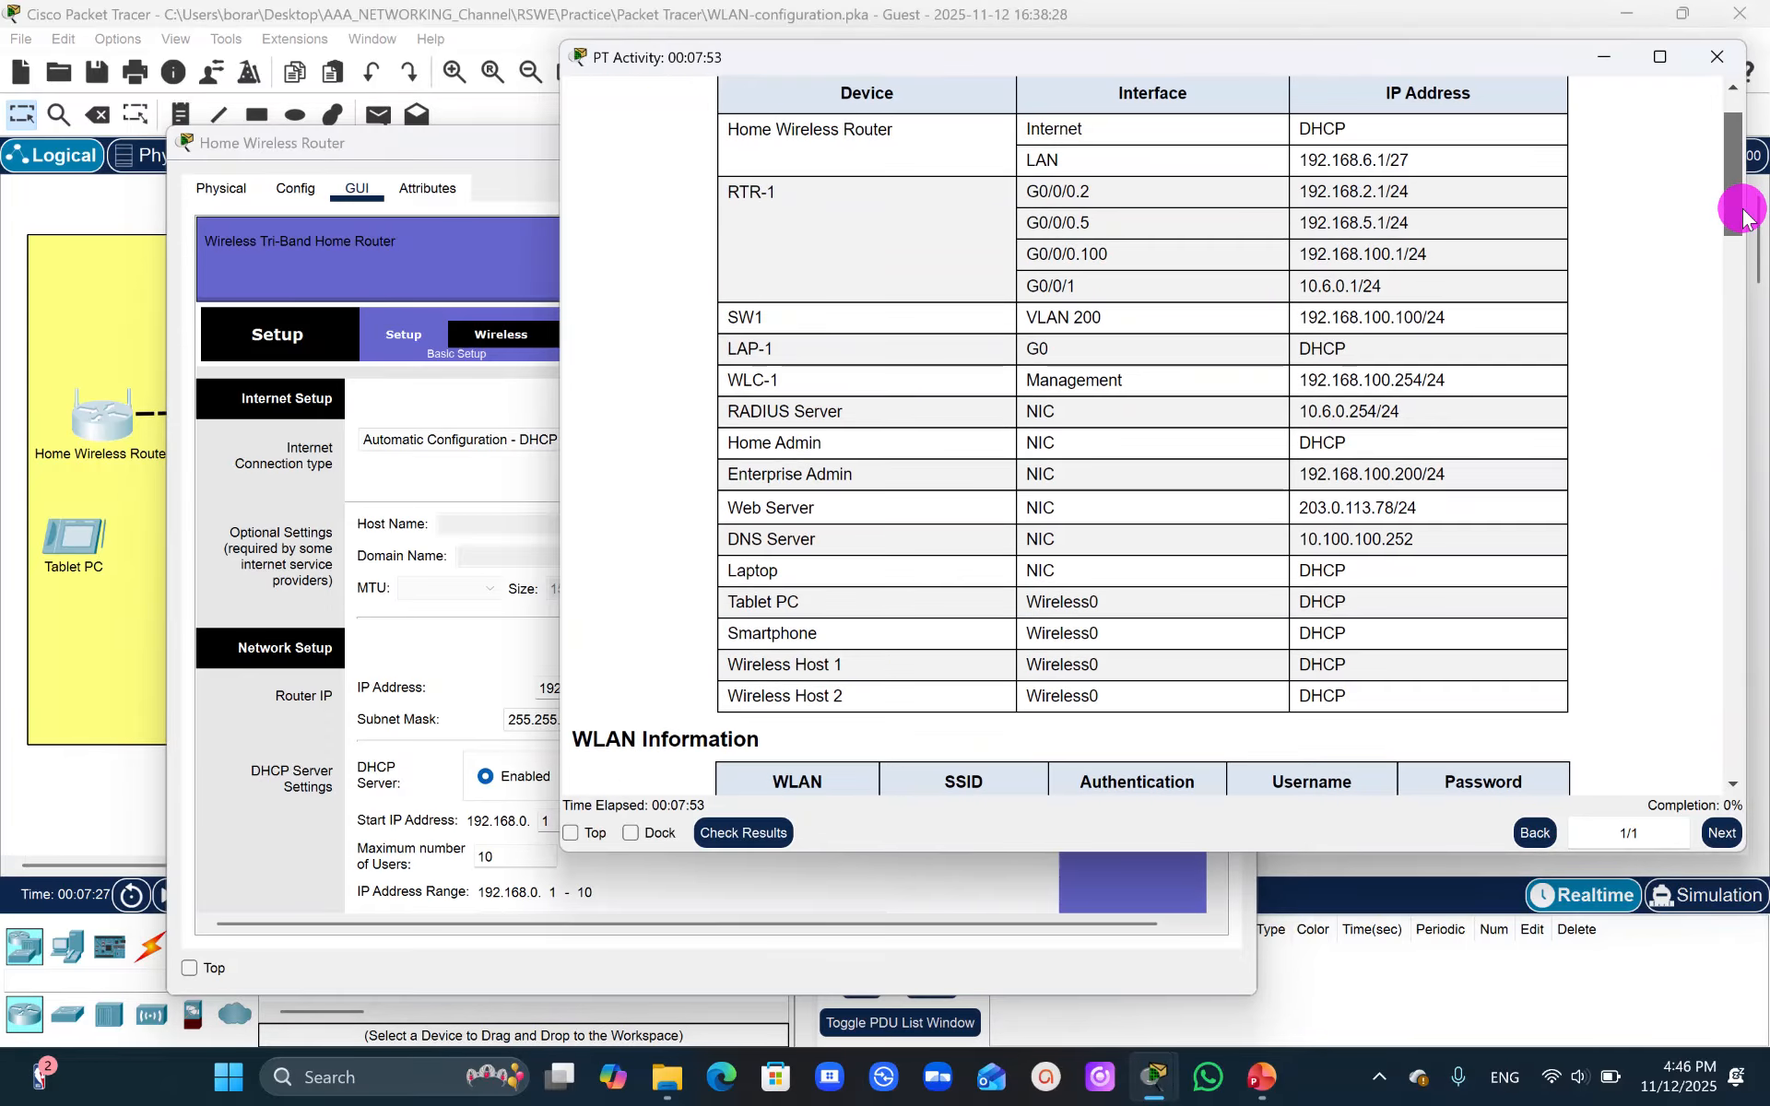
left_click(437, 665)
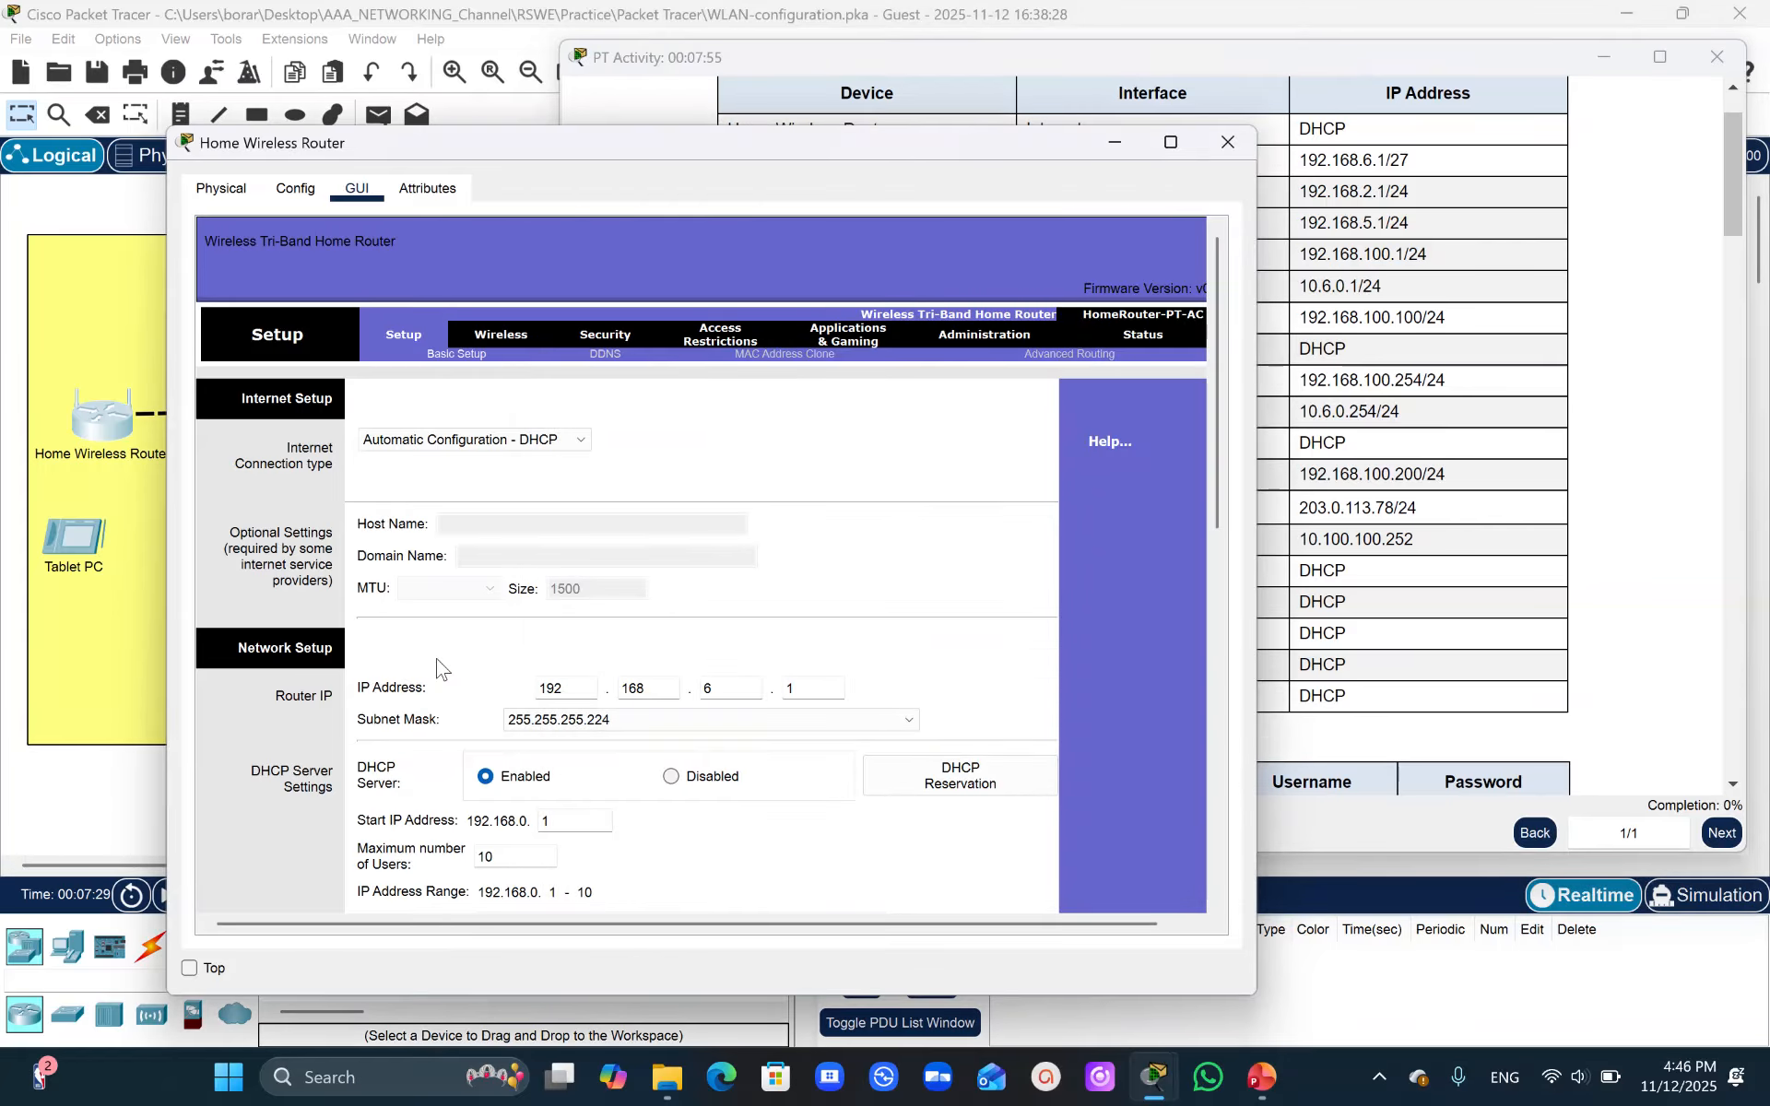
- Set the DHCP start address to .3 and the maximum number of users to 20
left_click_drag(1221, 448, 1250, 507)
left_click_drag(585, 660, 433, 706)
type("3")
type("2")
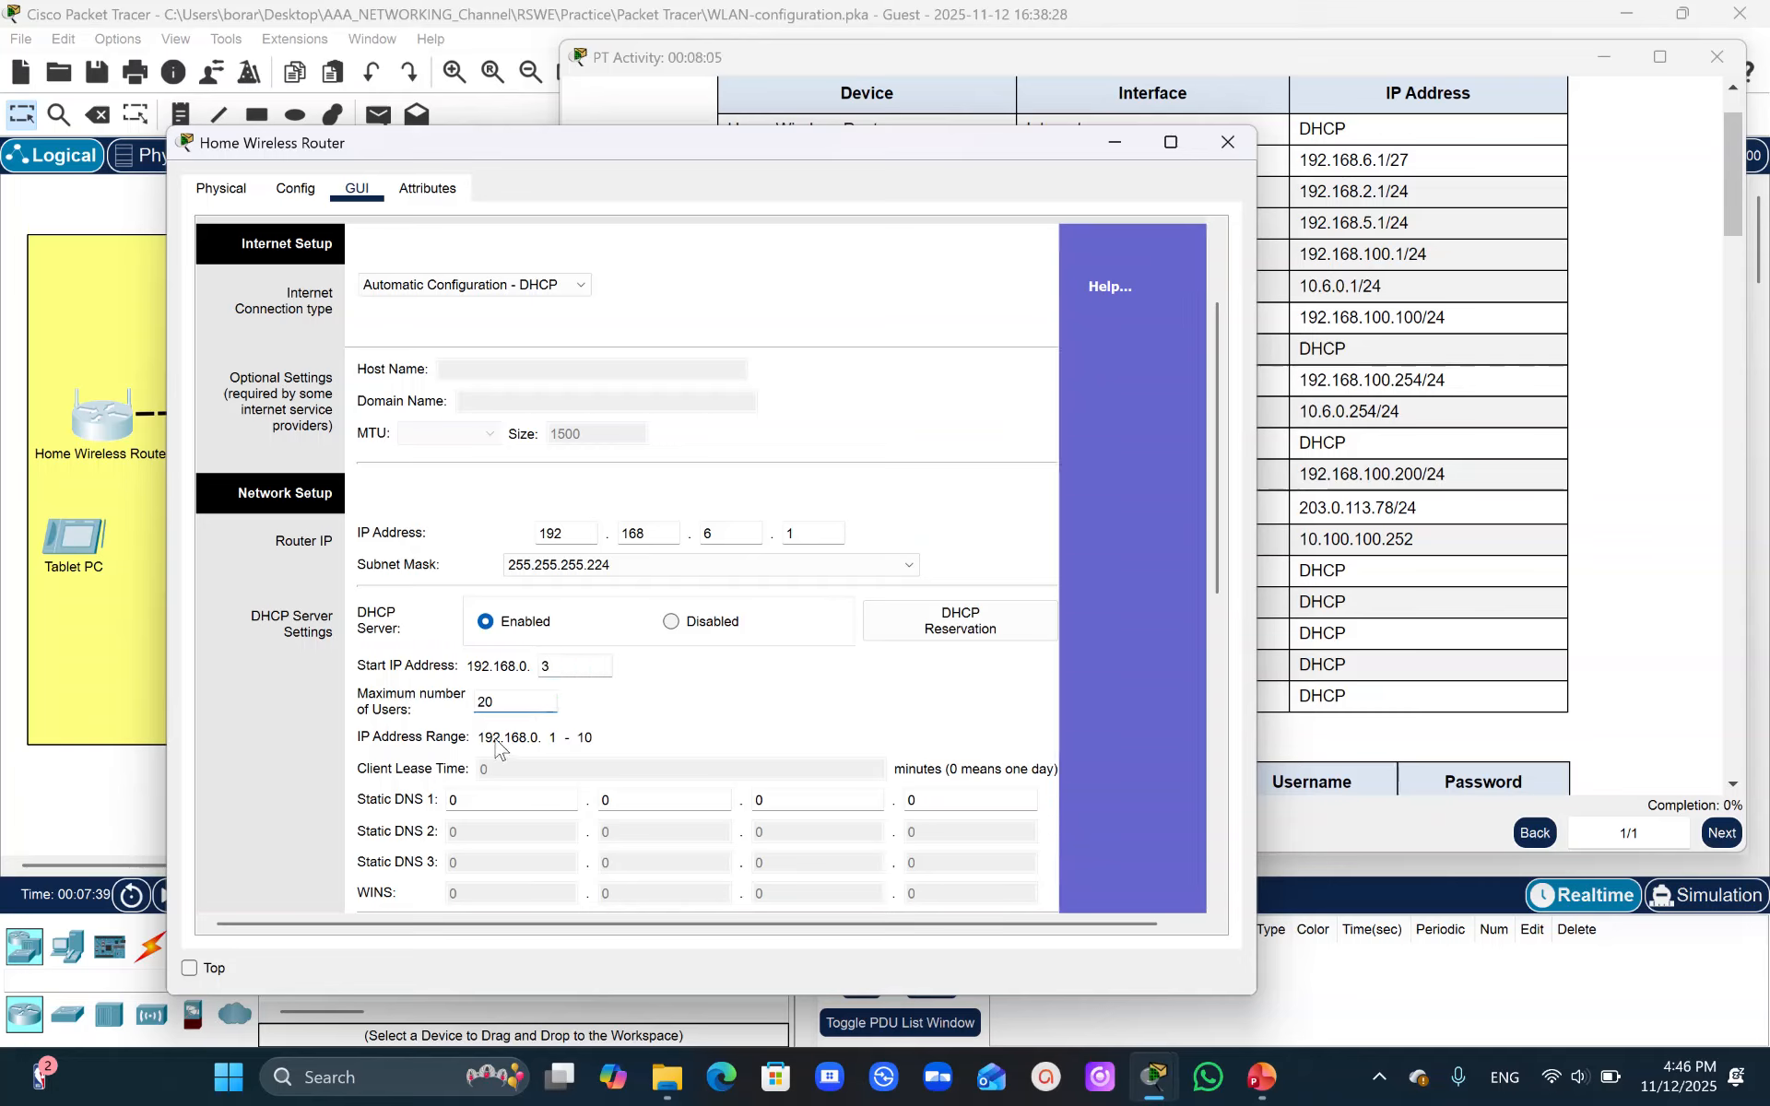
- Set Static DNS 1 to the DNS server address 10.100.100.252 from the addressing table
left_click(530, 781)
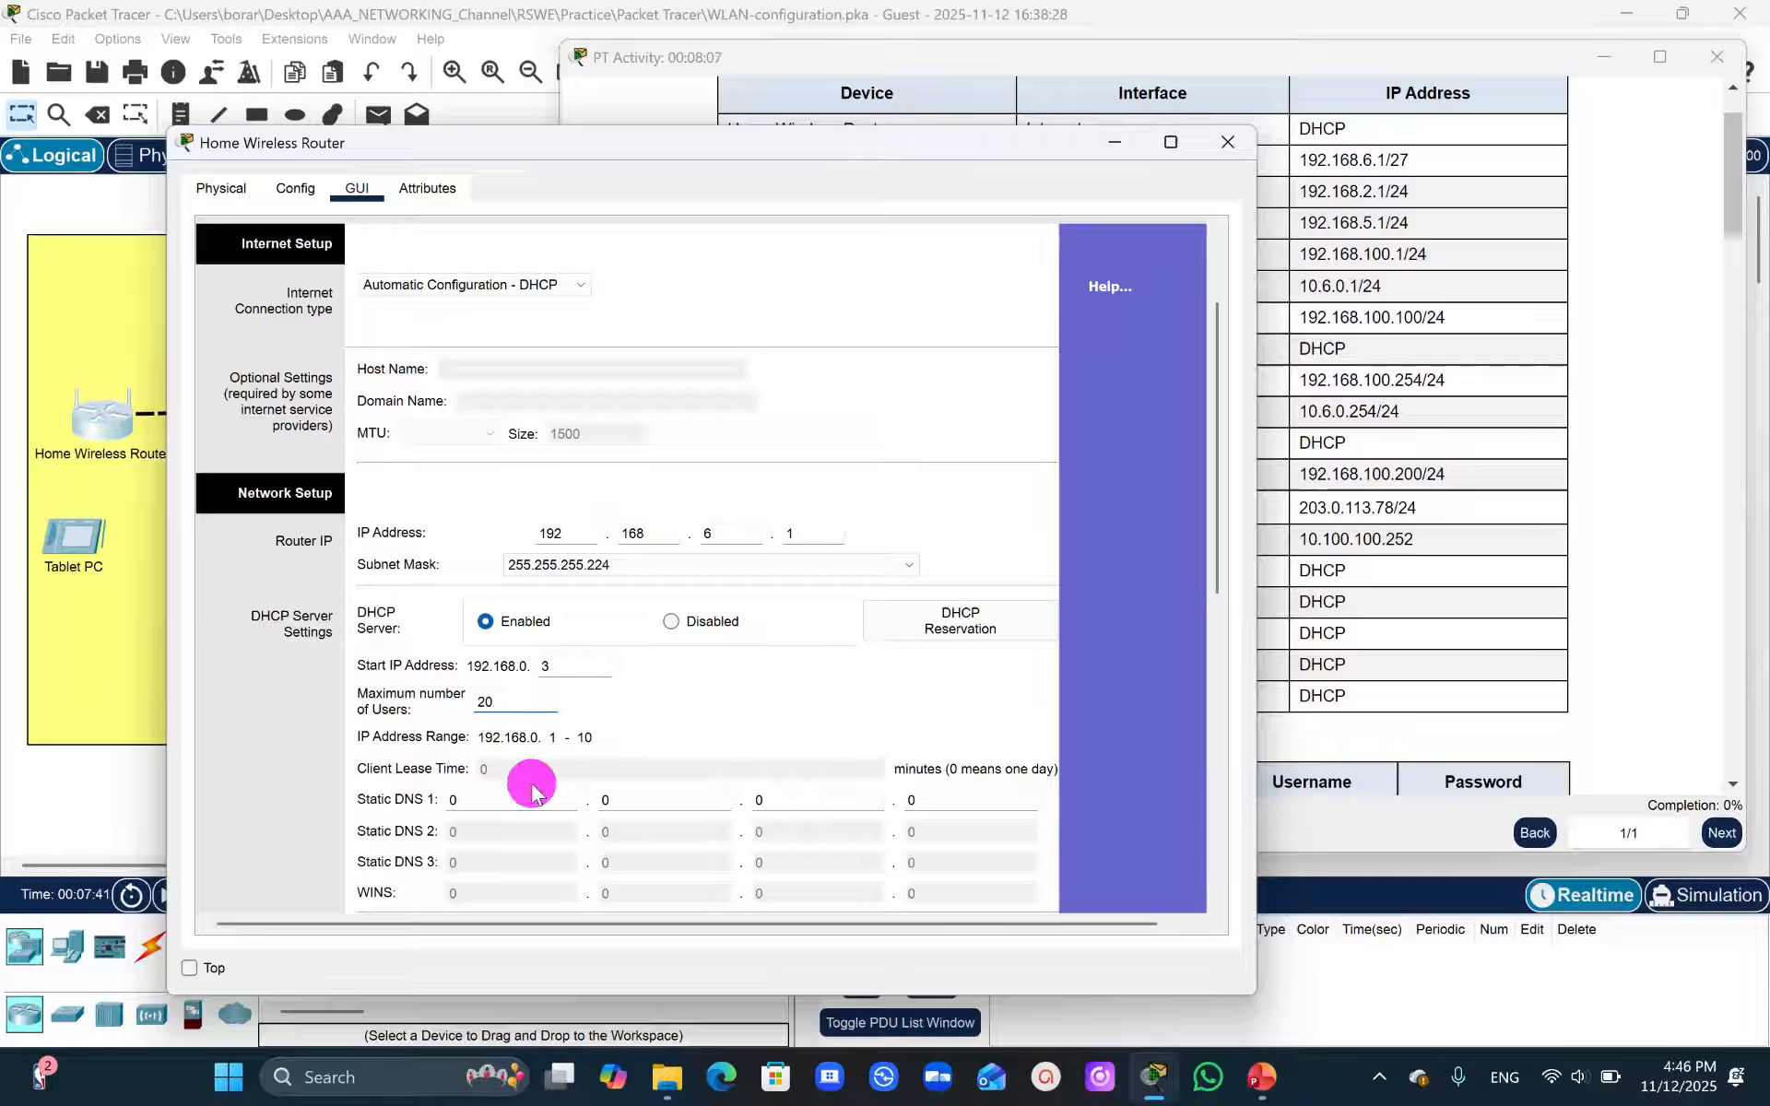
left_click(480, 797)
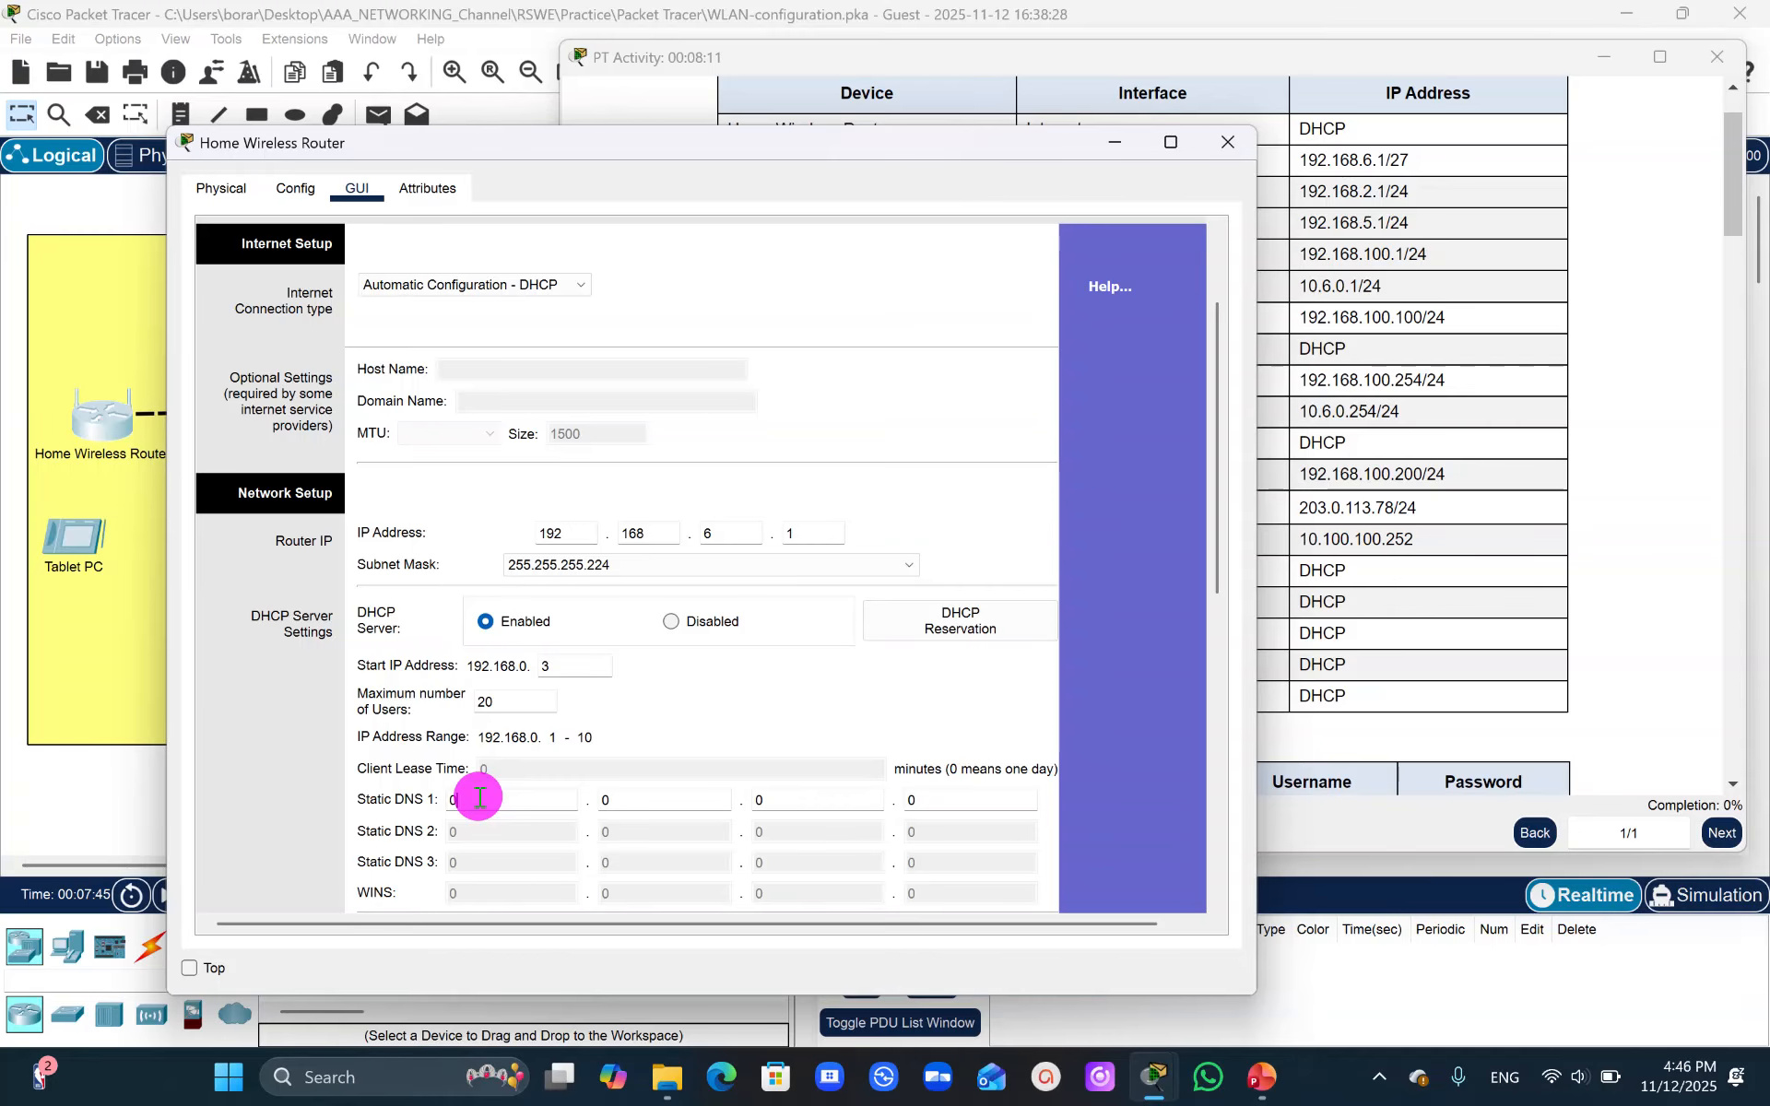
left_click(1417, 275)
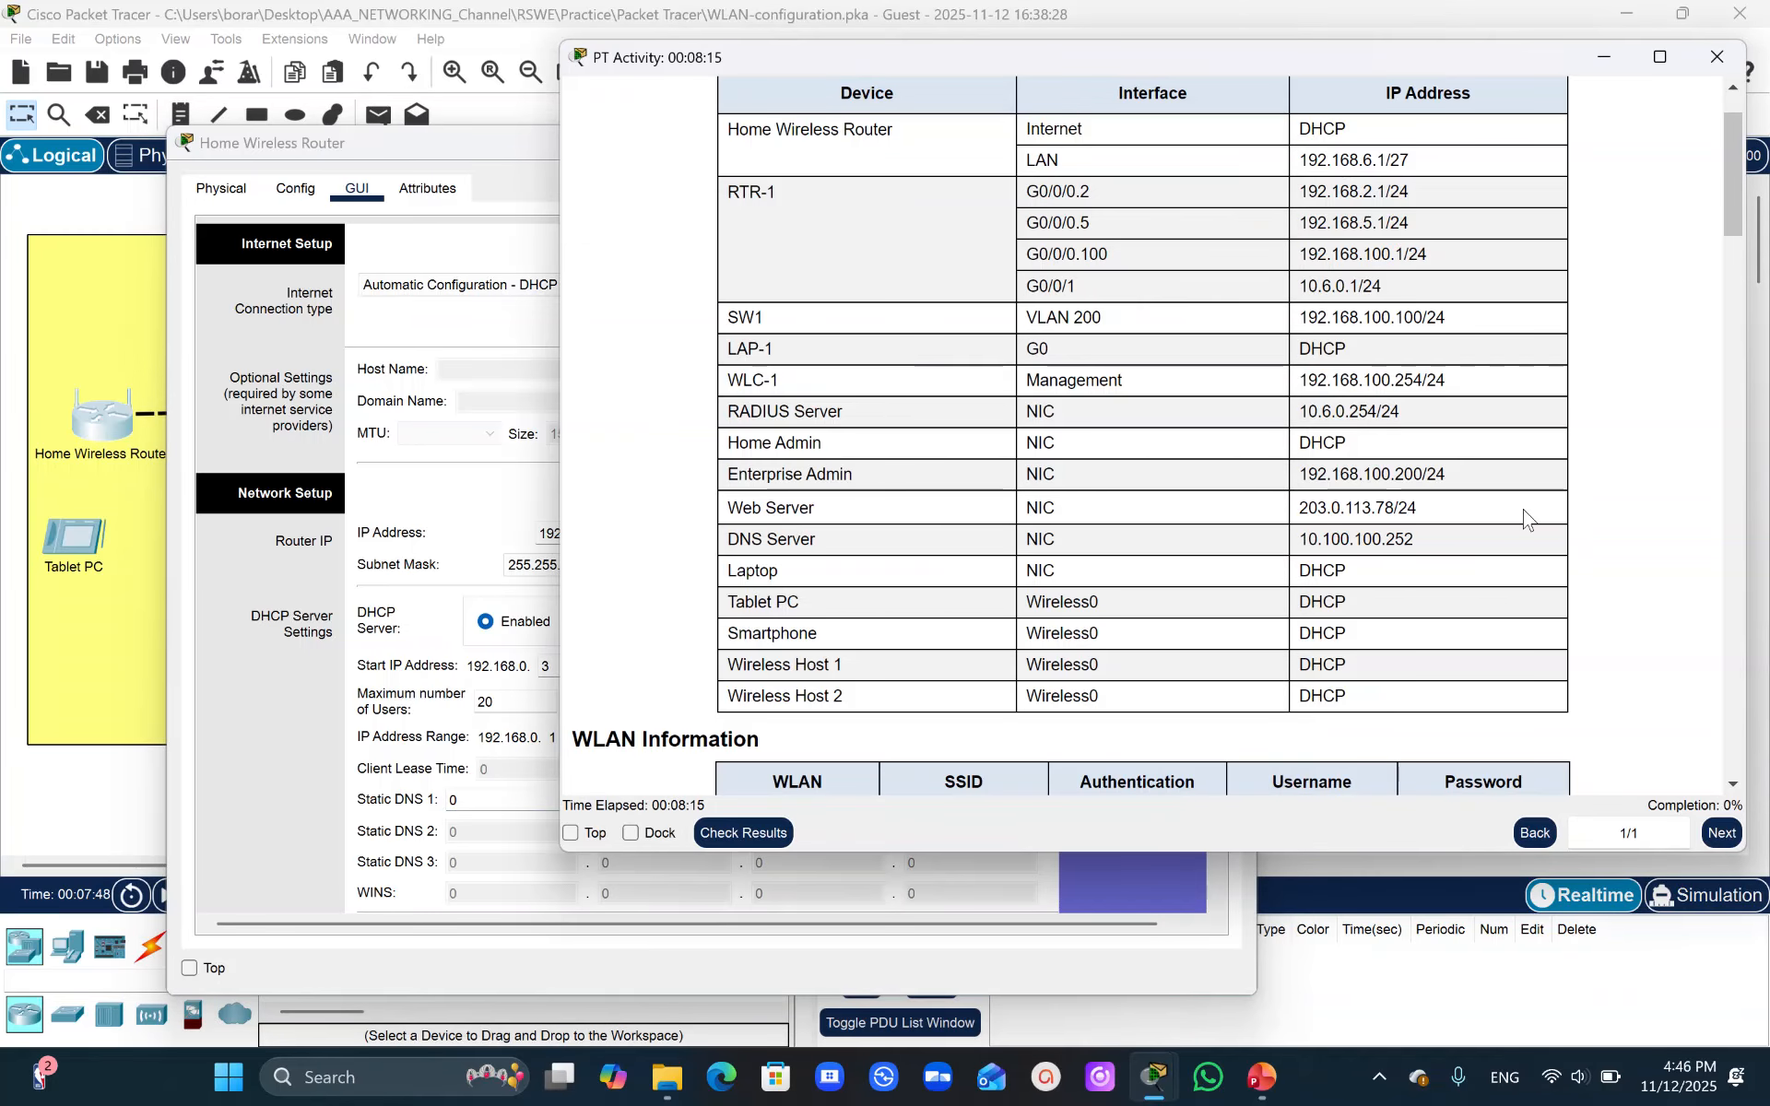
left_click_drag(1418, 547, 1271, 550)
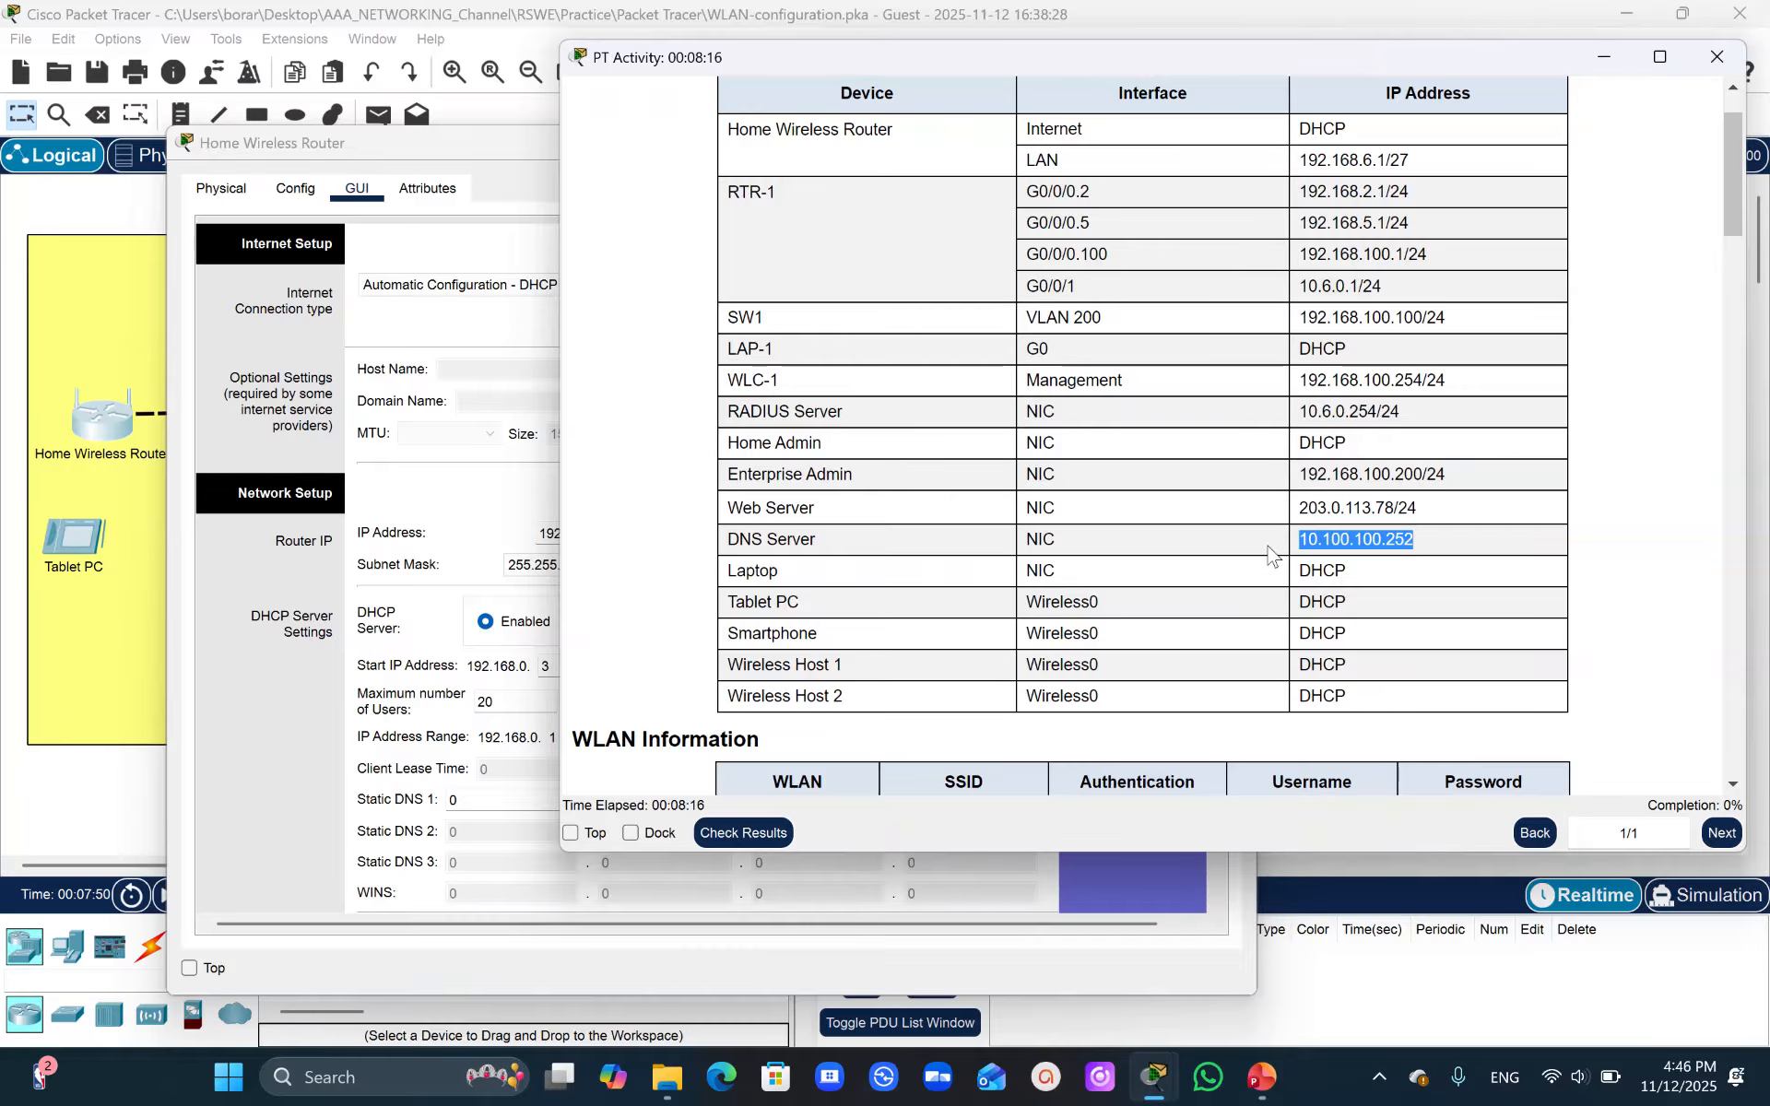
left_click(435, 609)
left_click(477, 799)
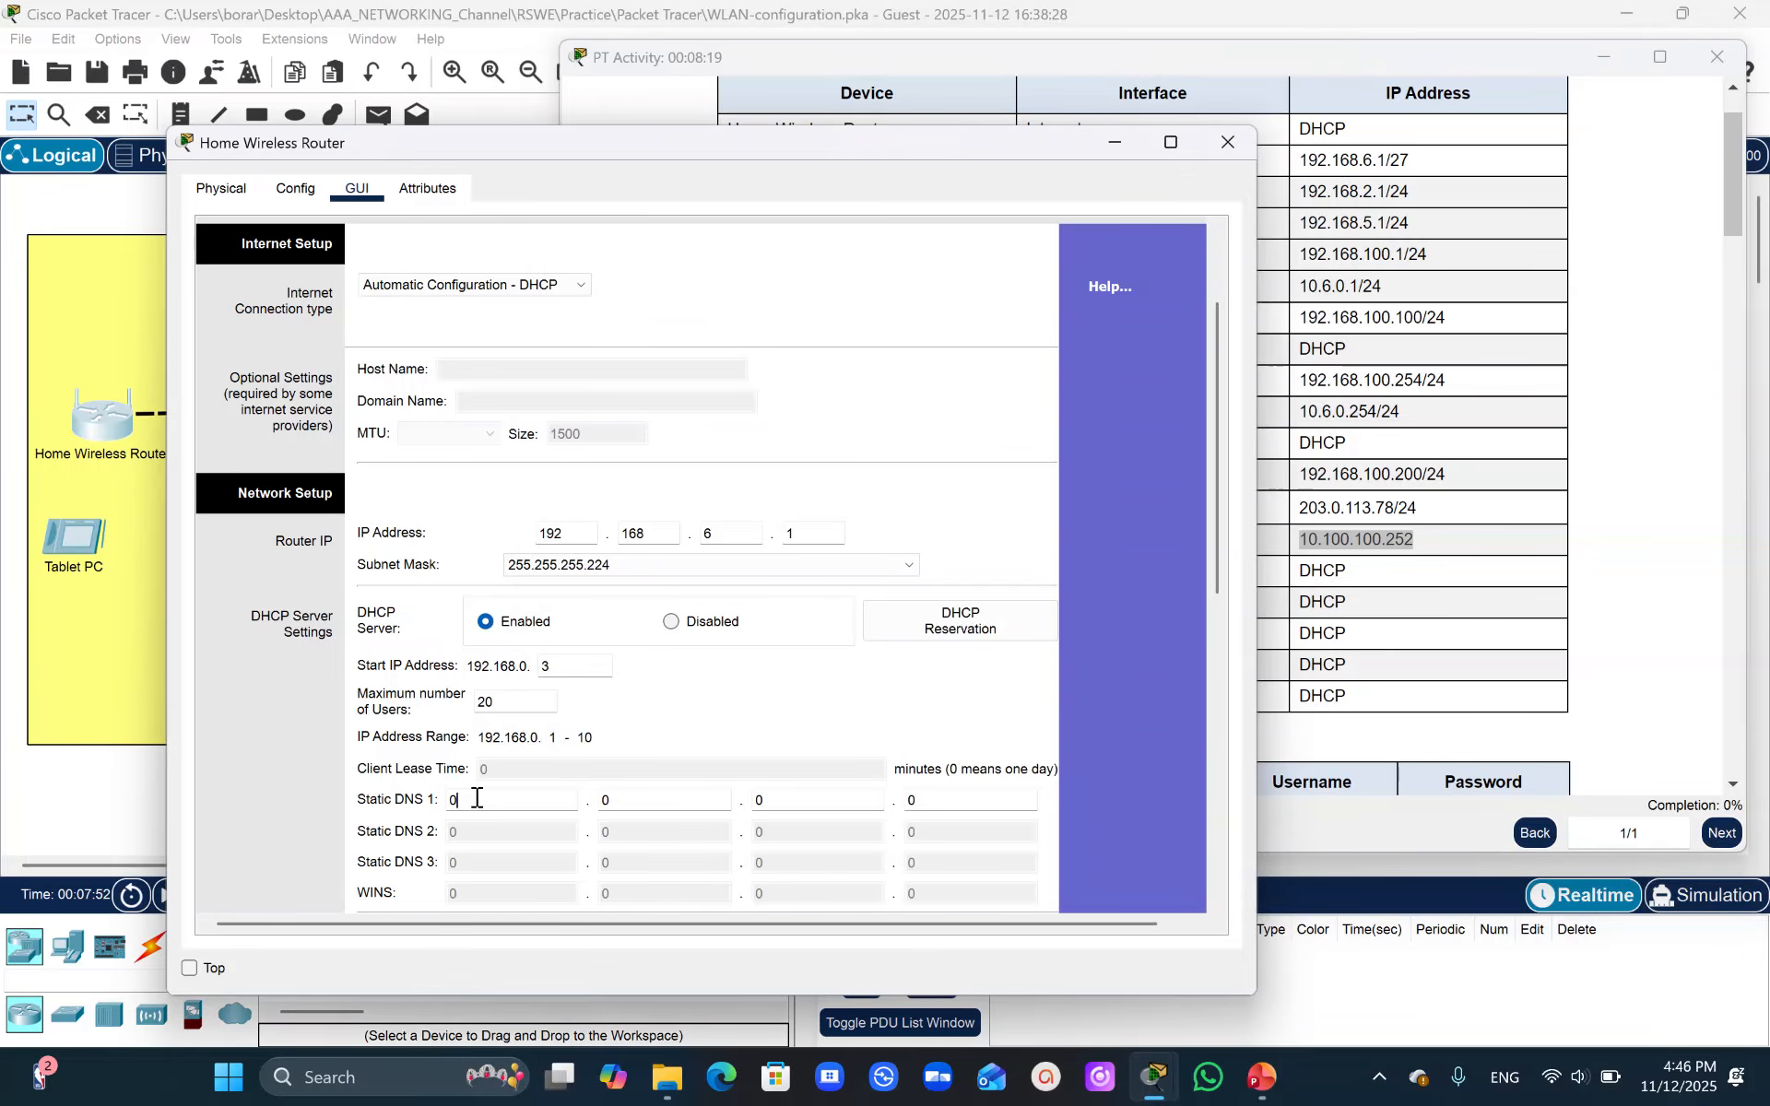
type("10.100.100.1")
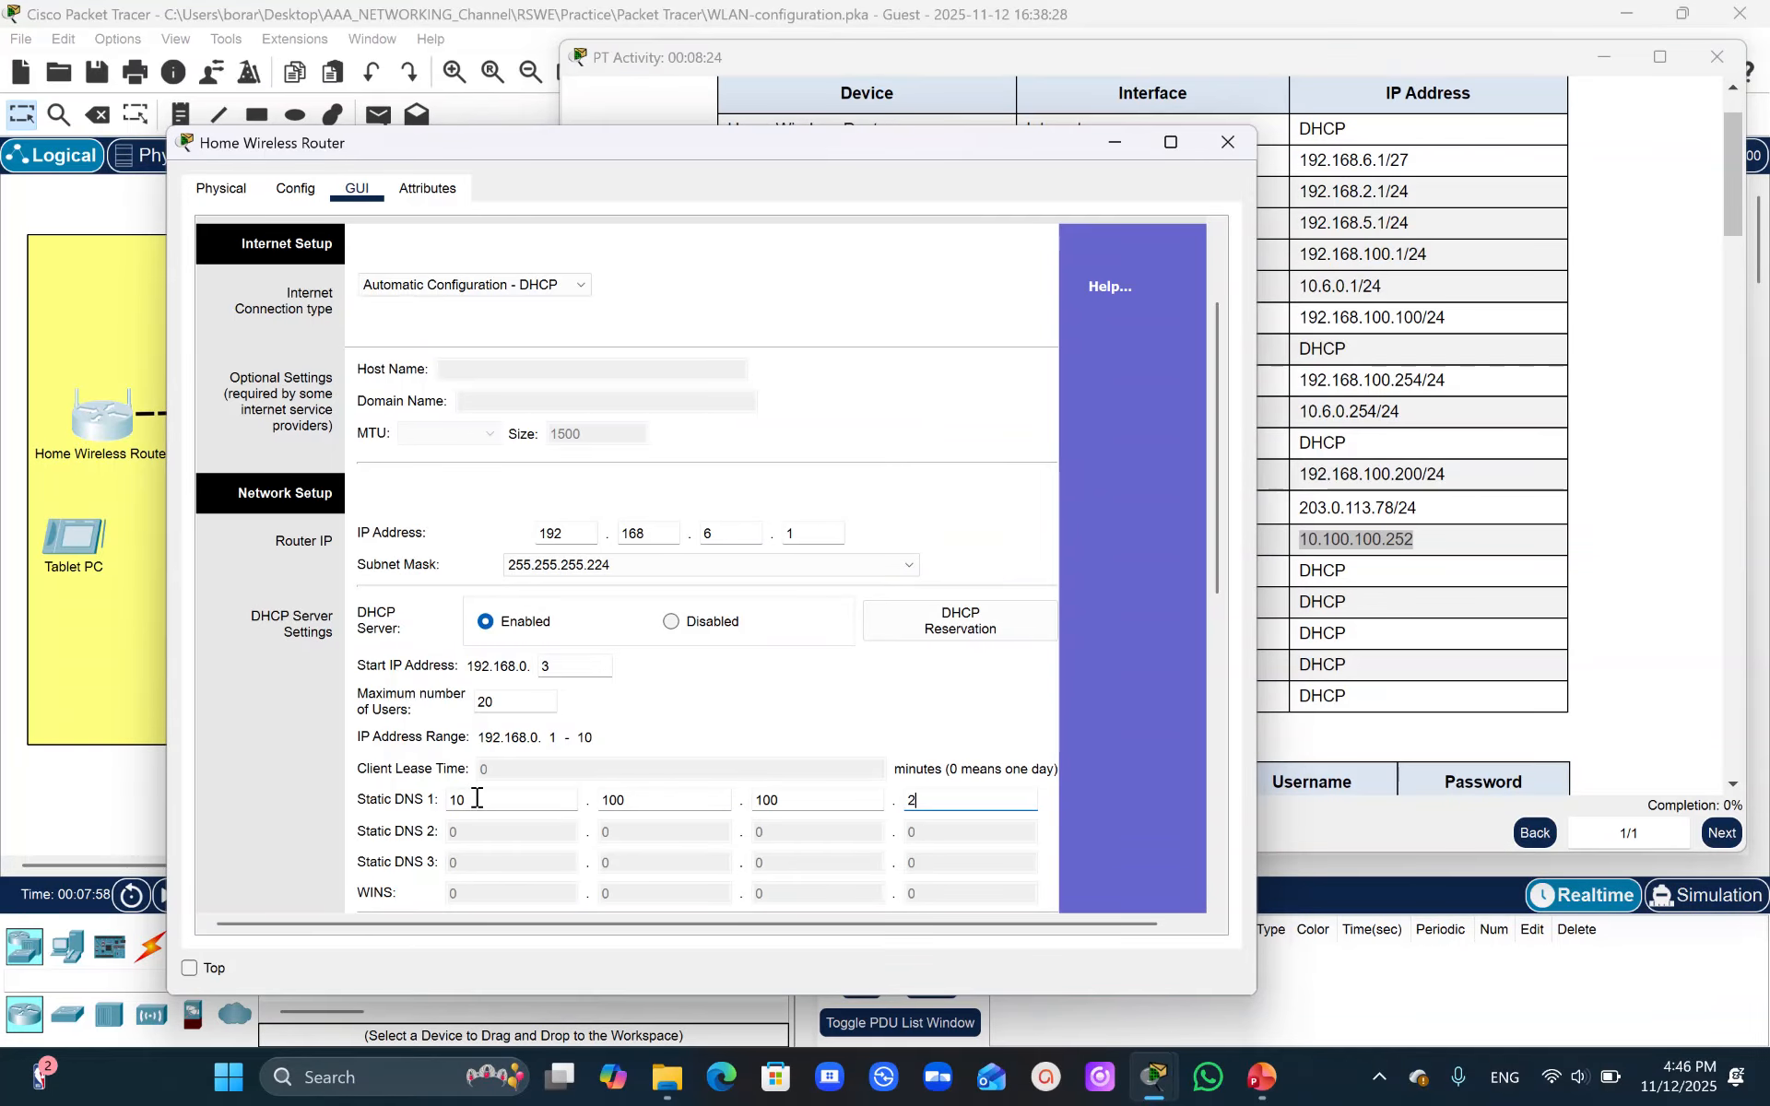
- Save the router's basic setup settings
left_click(1215, 356)
left_click_drag(1215, 356, 1210, 680)
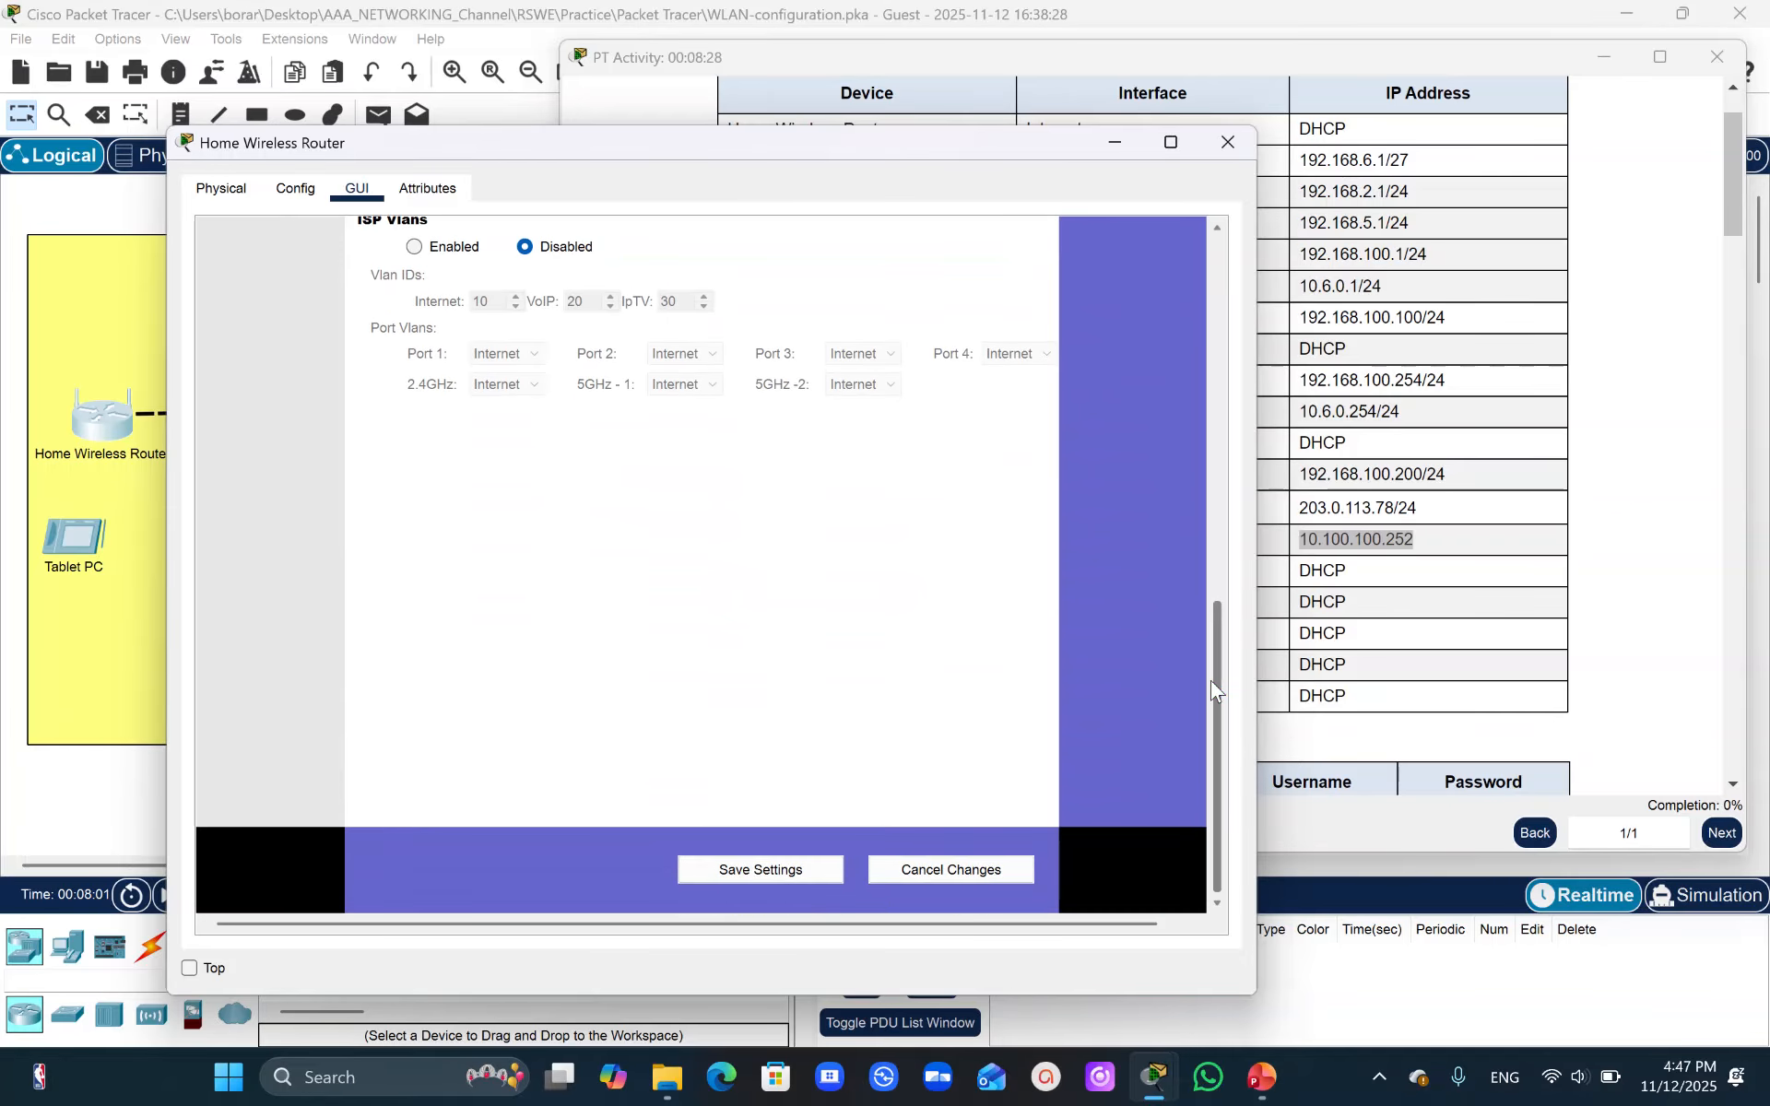
left_click(791, 871)
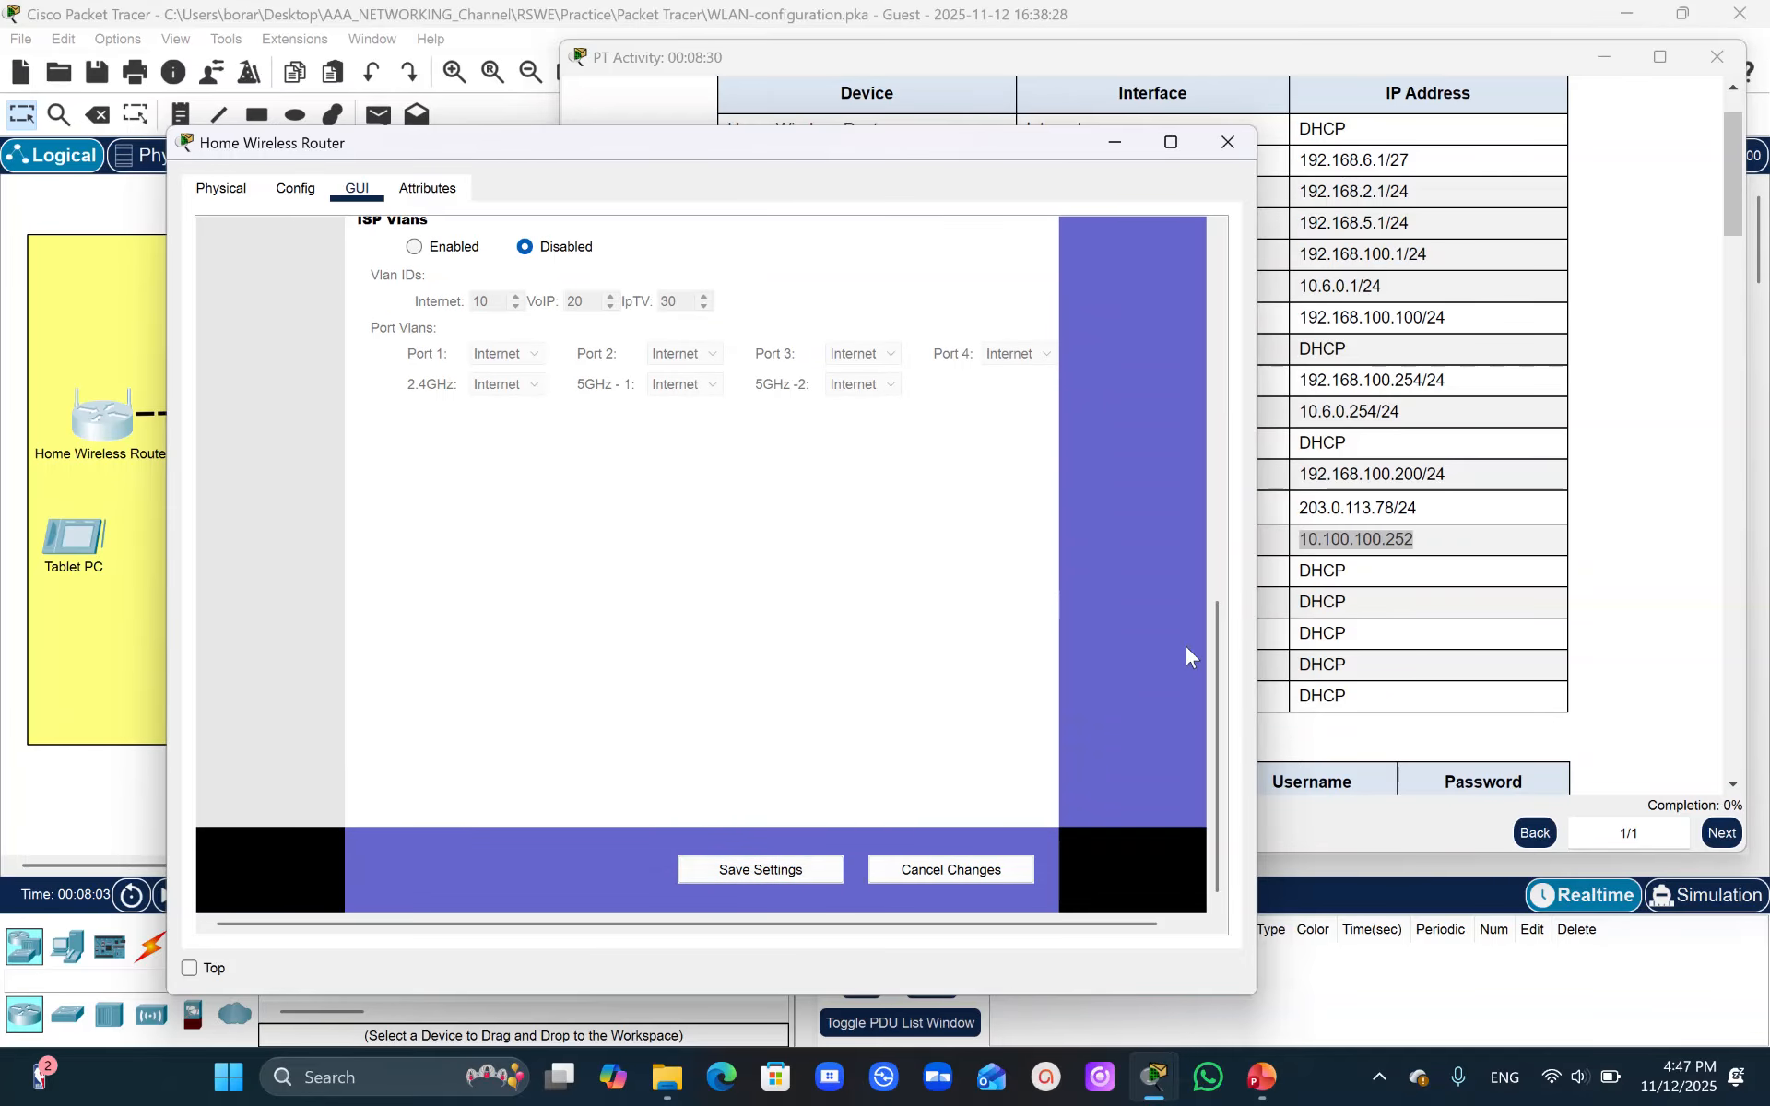
- Review the DHCP and static DNS settings on the basic setup page and save them once more
left_click_drag(1216, 679, 1211, 454)
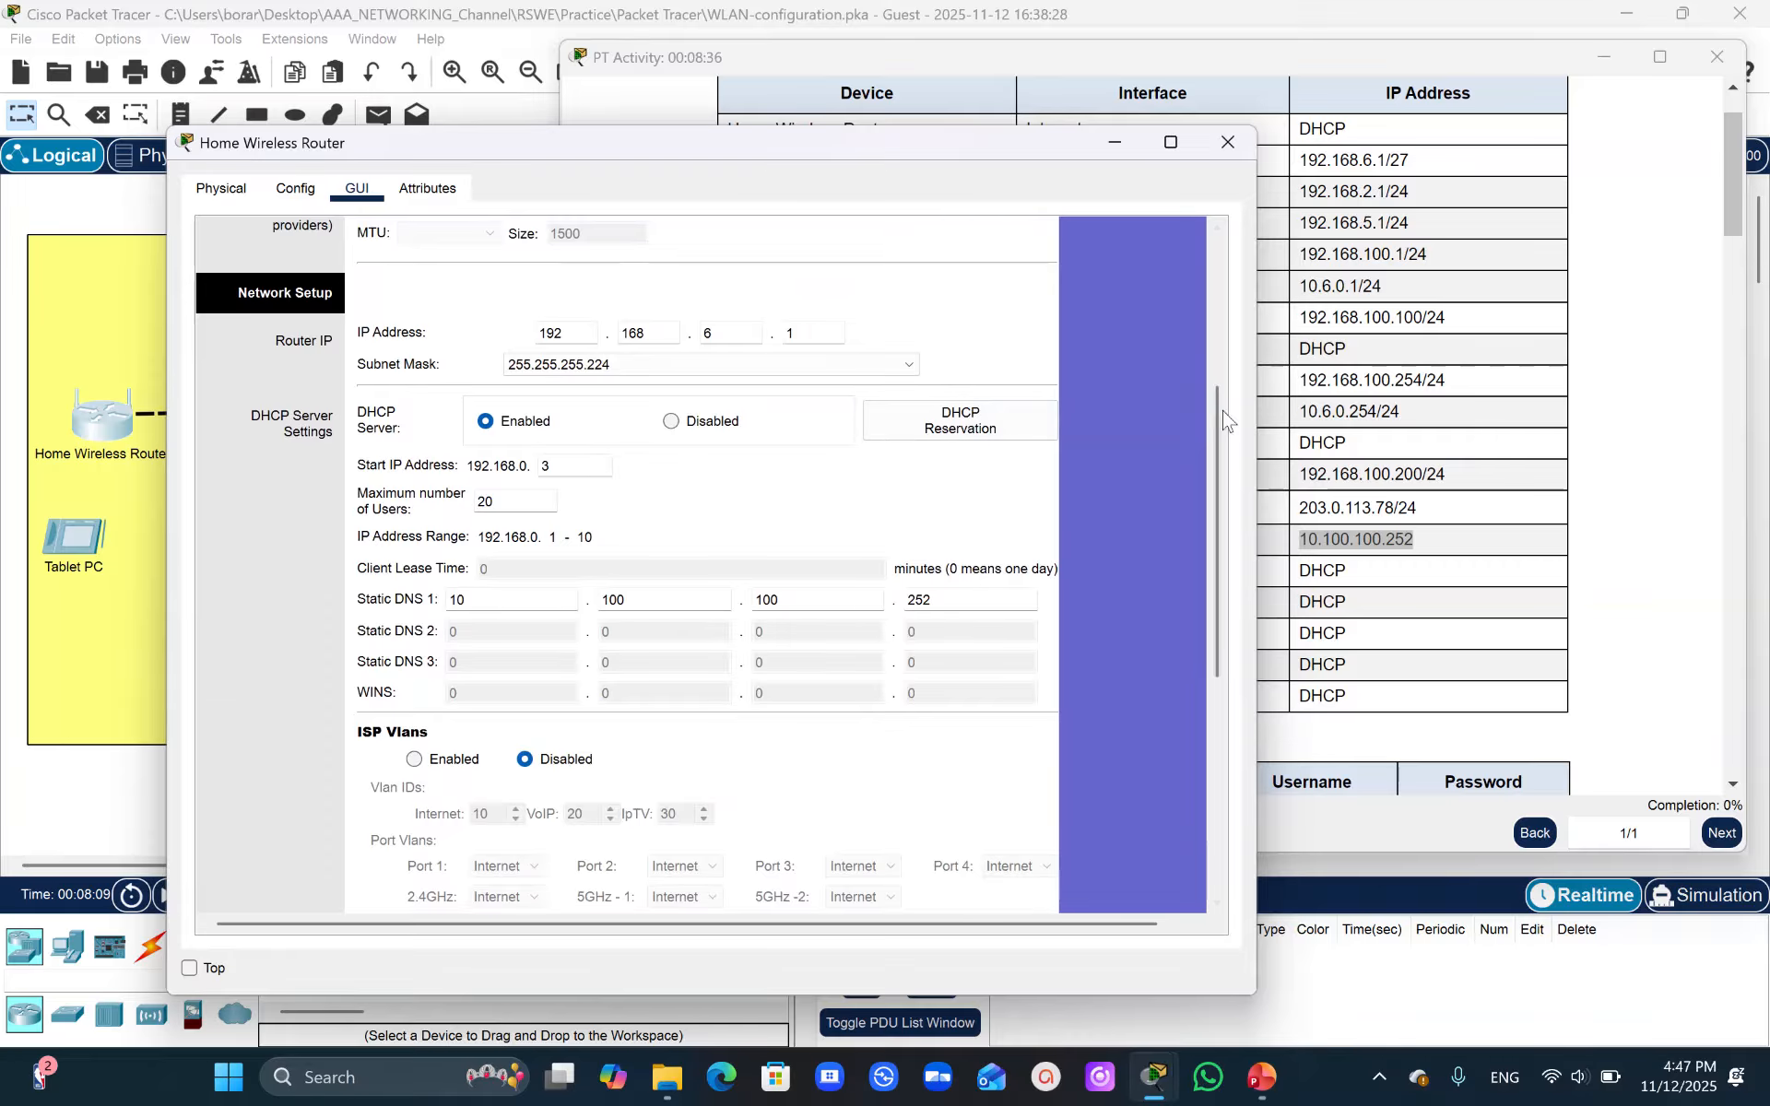
left_click(1220, 449)
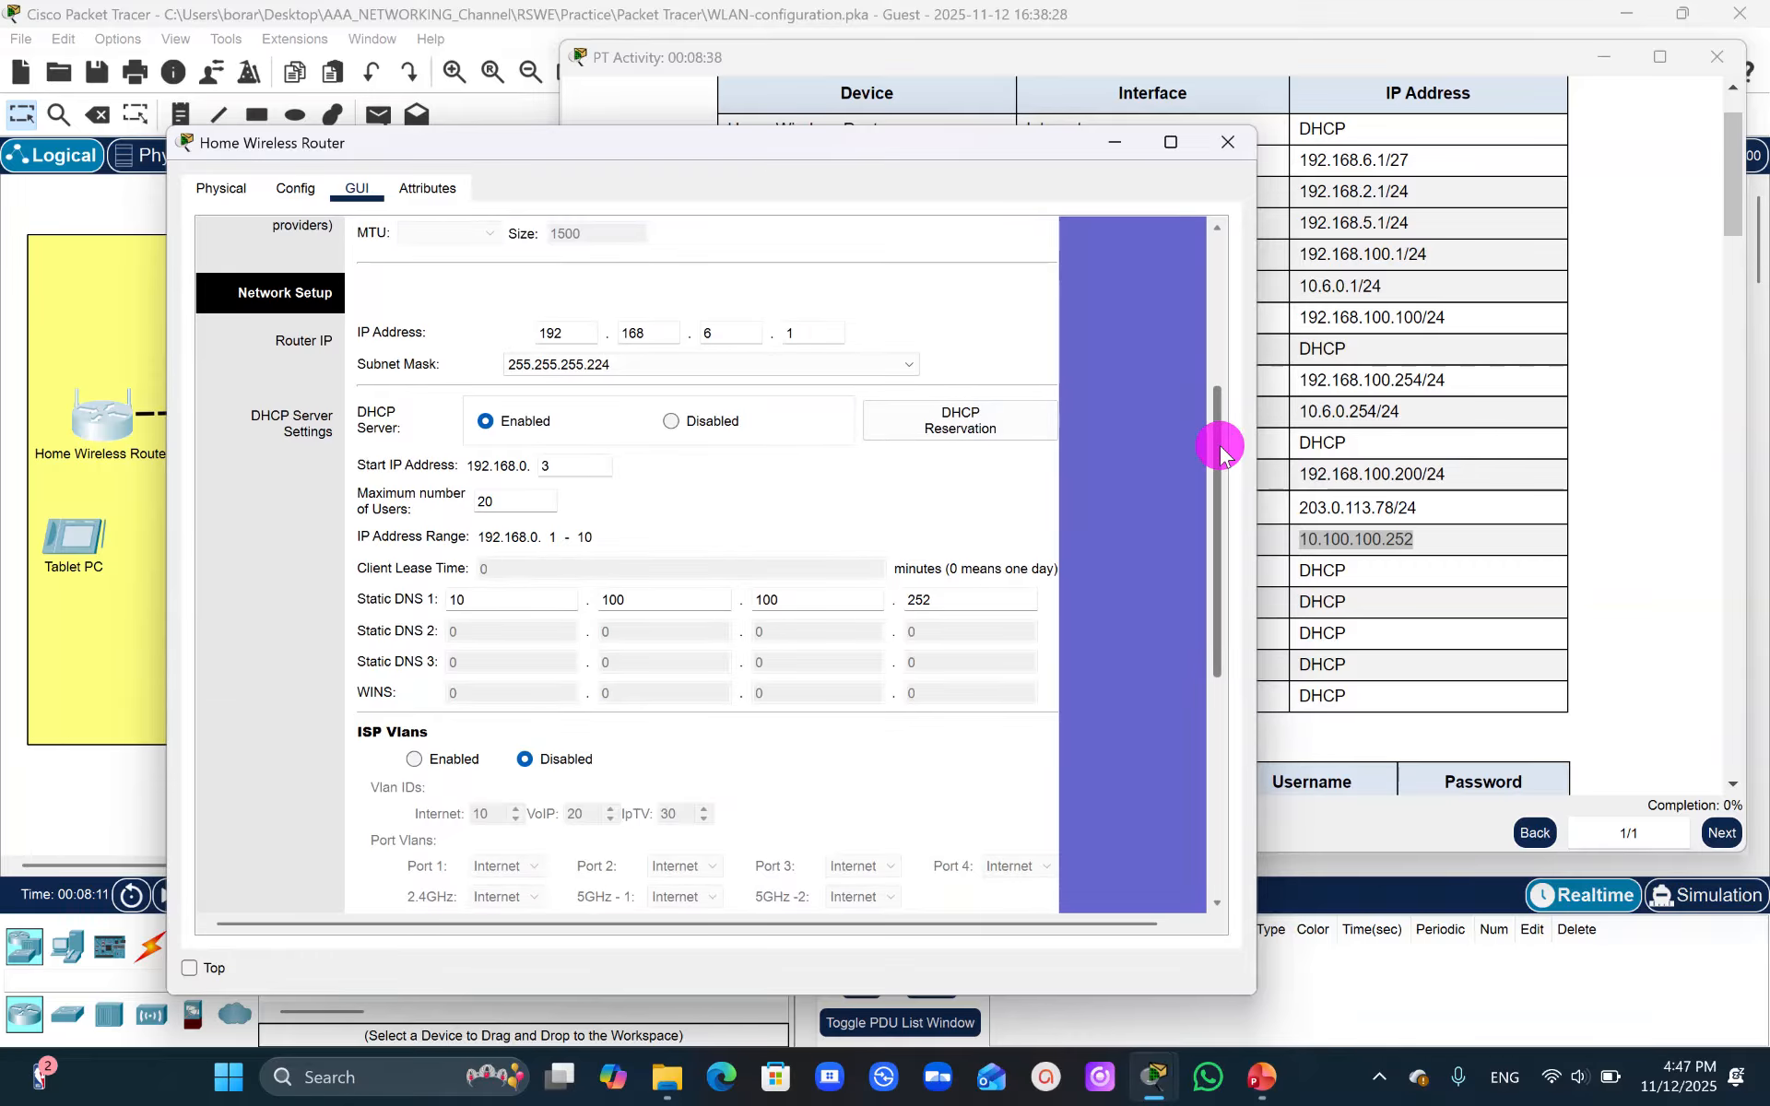
left_click_drag(1220, 449, 1225, 719)
left_click(774, 874)
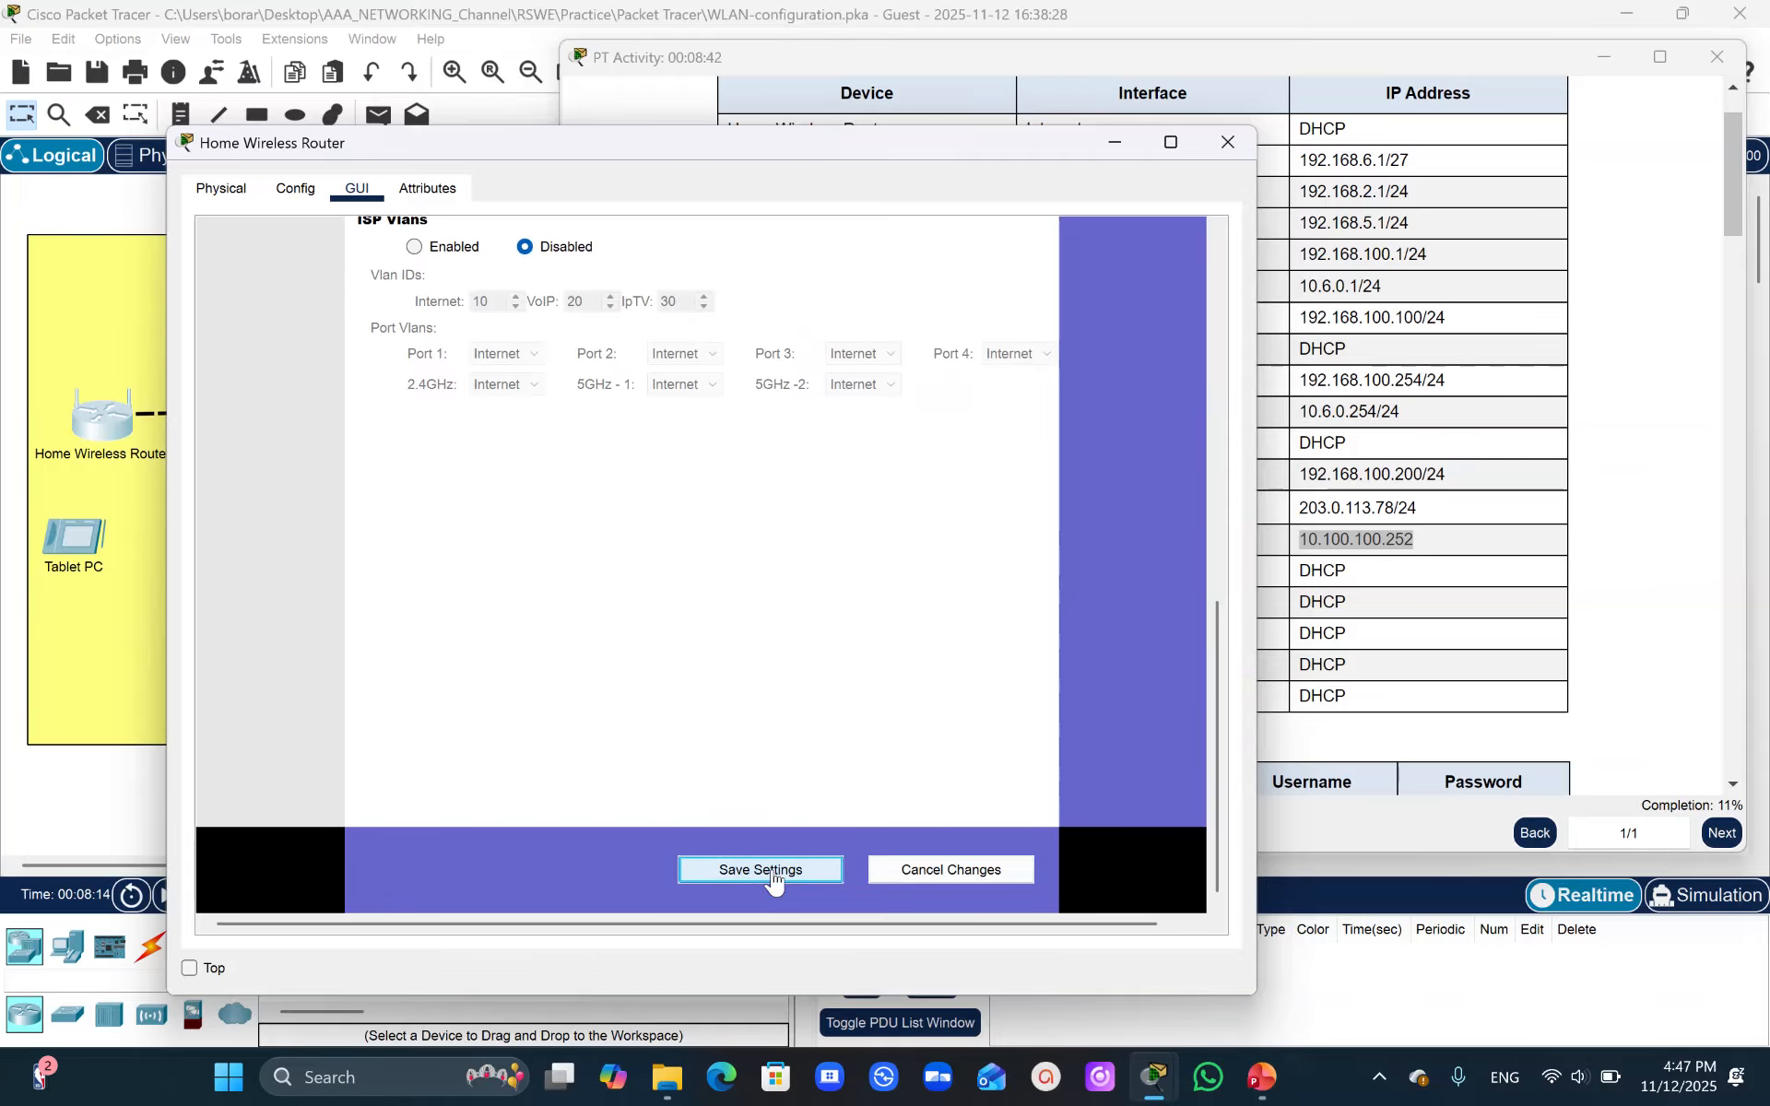
- Check the router's Internet interface IP configuration and review the wireless LAN steps in the instructions
left_click(311, 204)
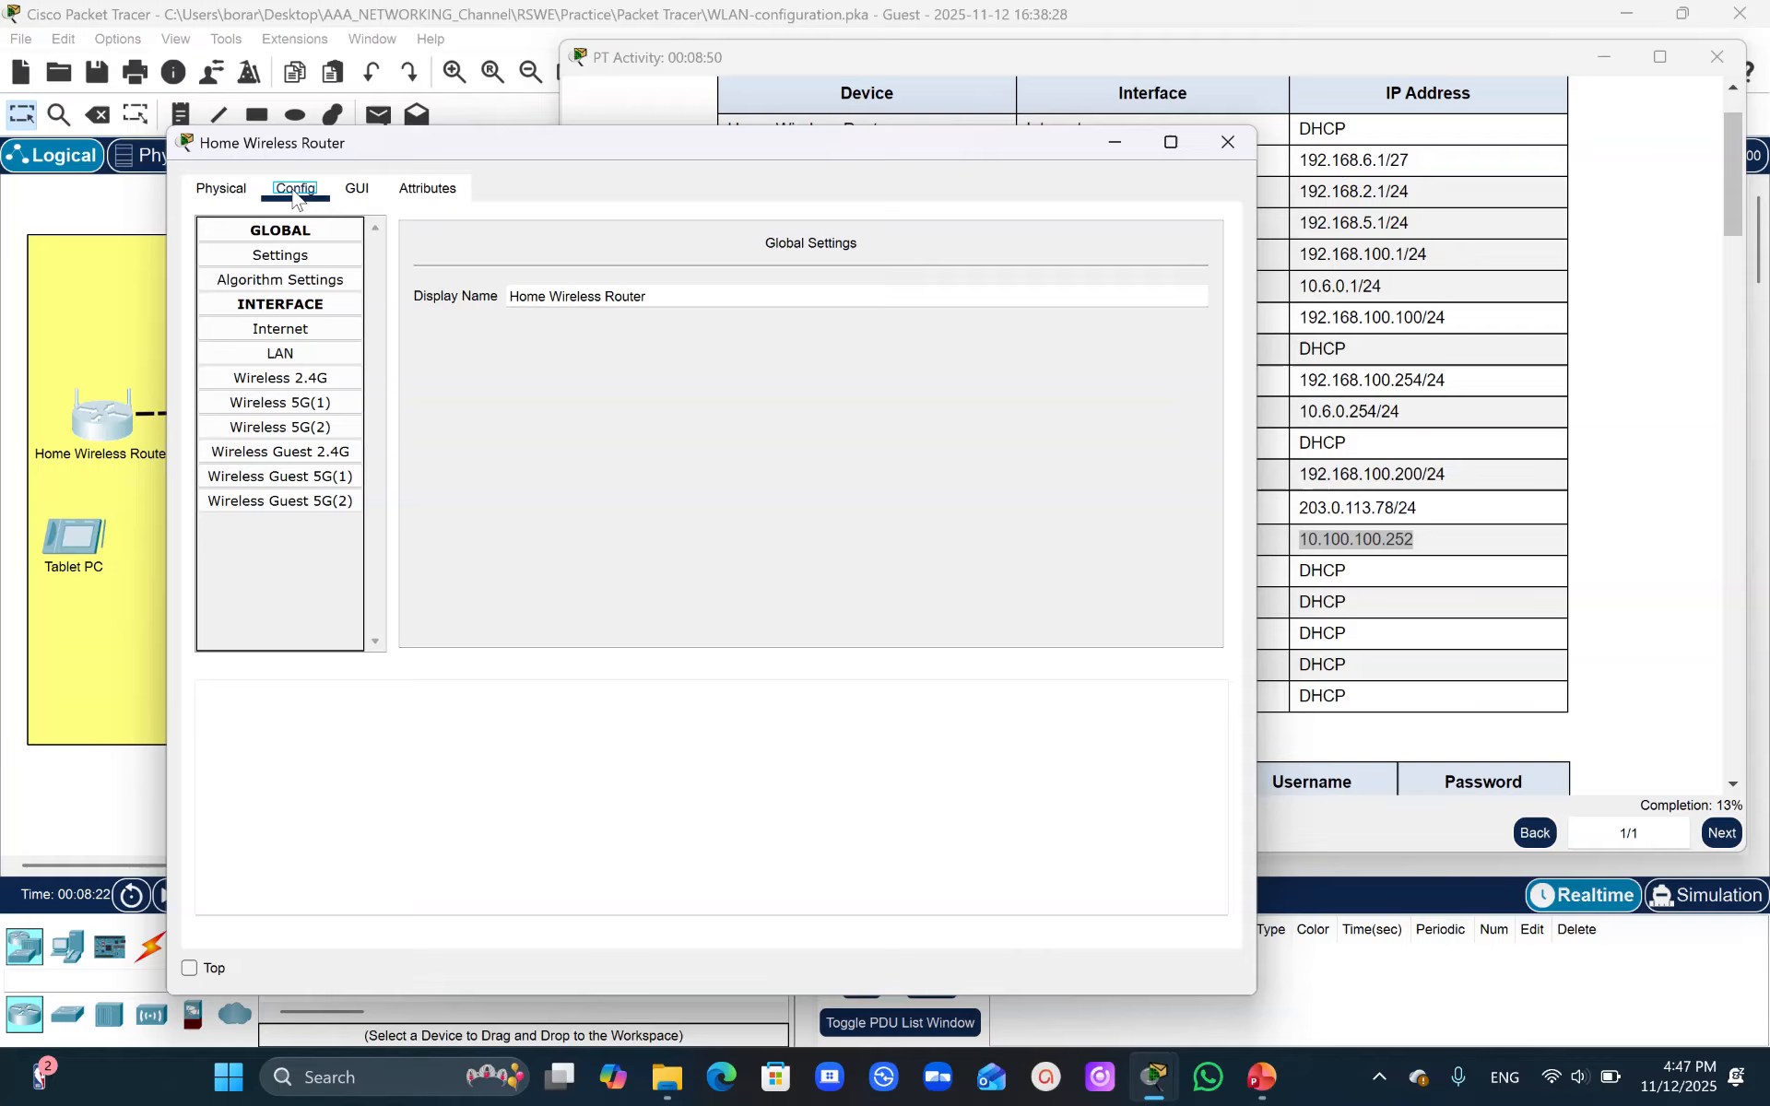
left_click(280, 304)
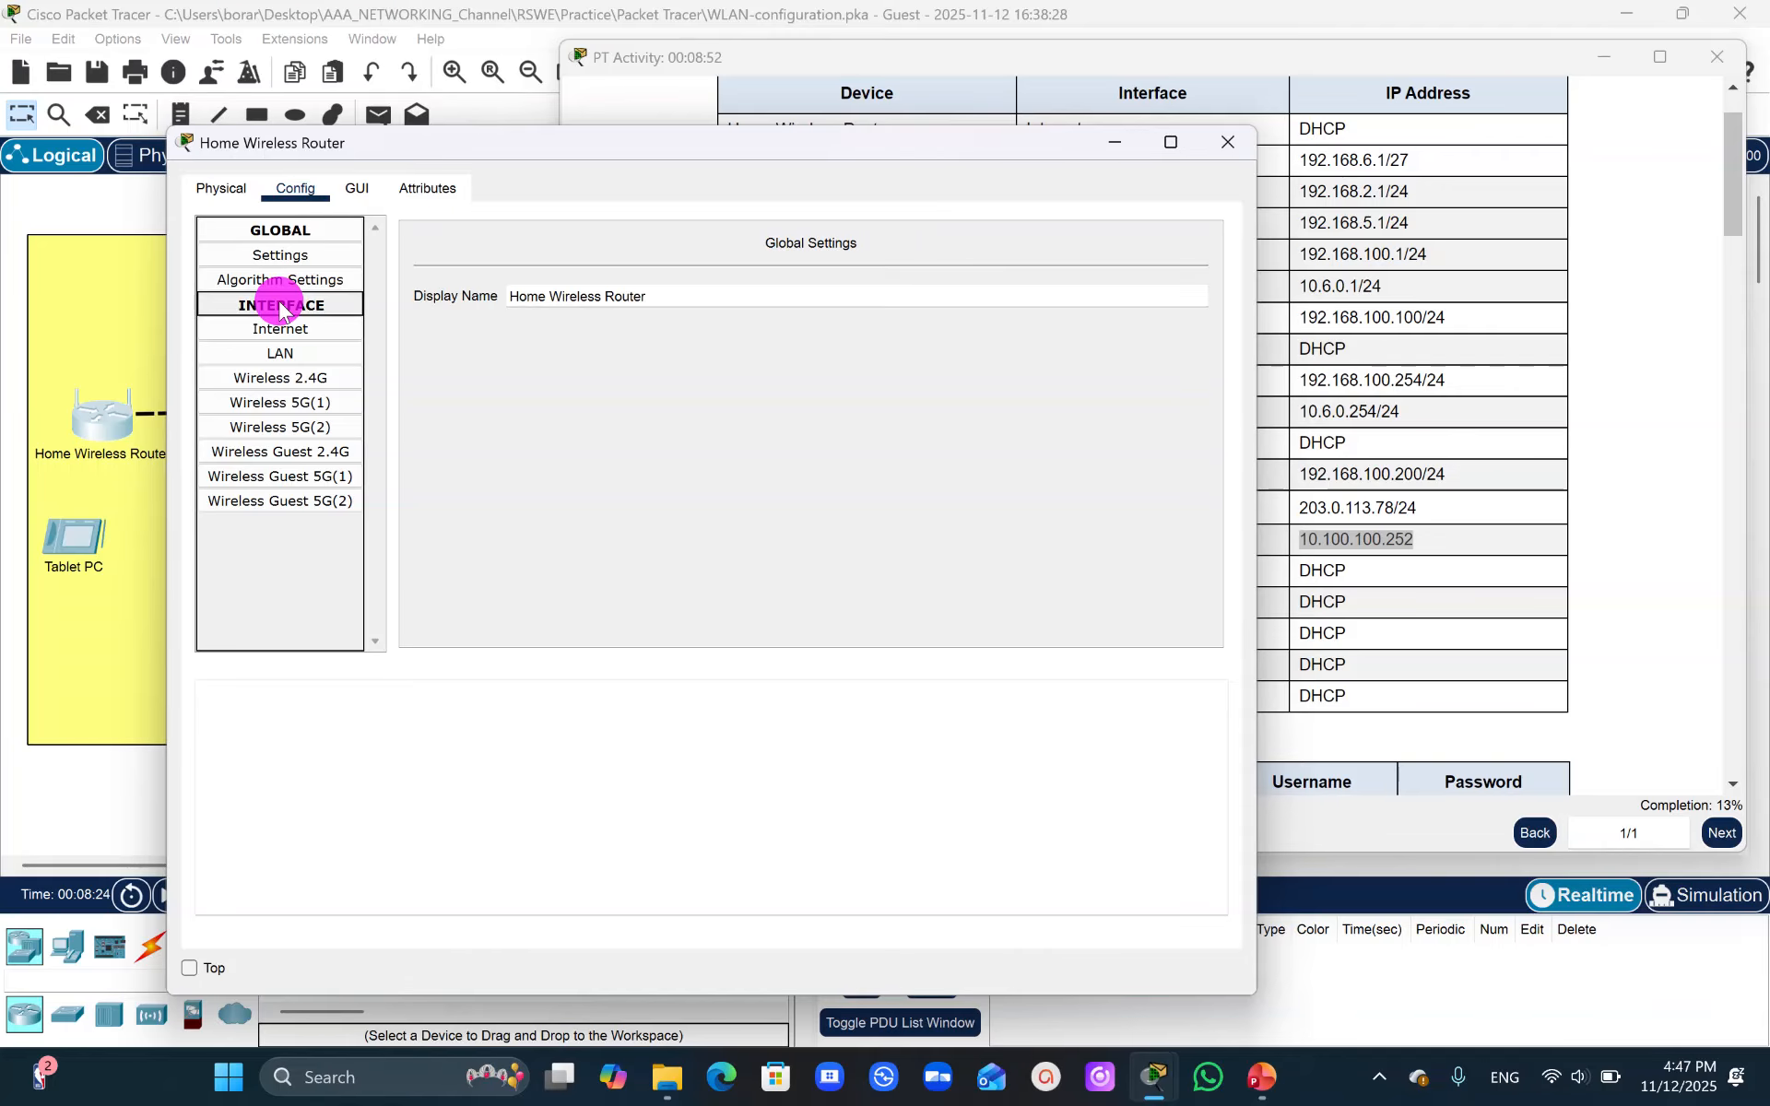
left_click(280, 306)
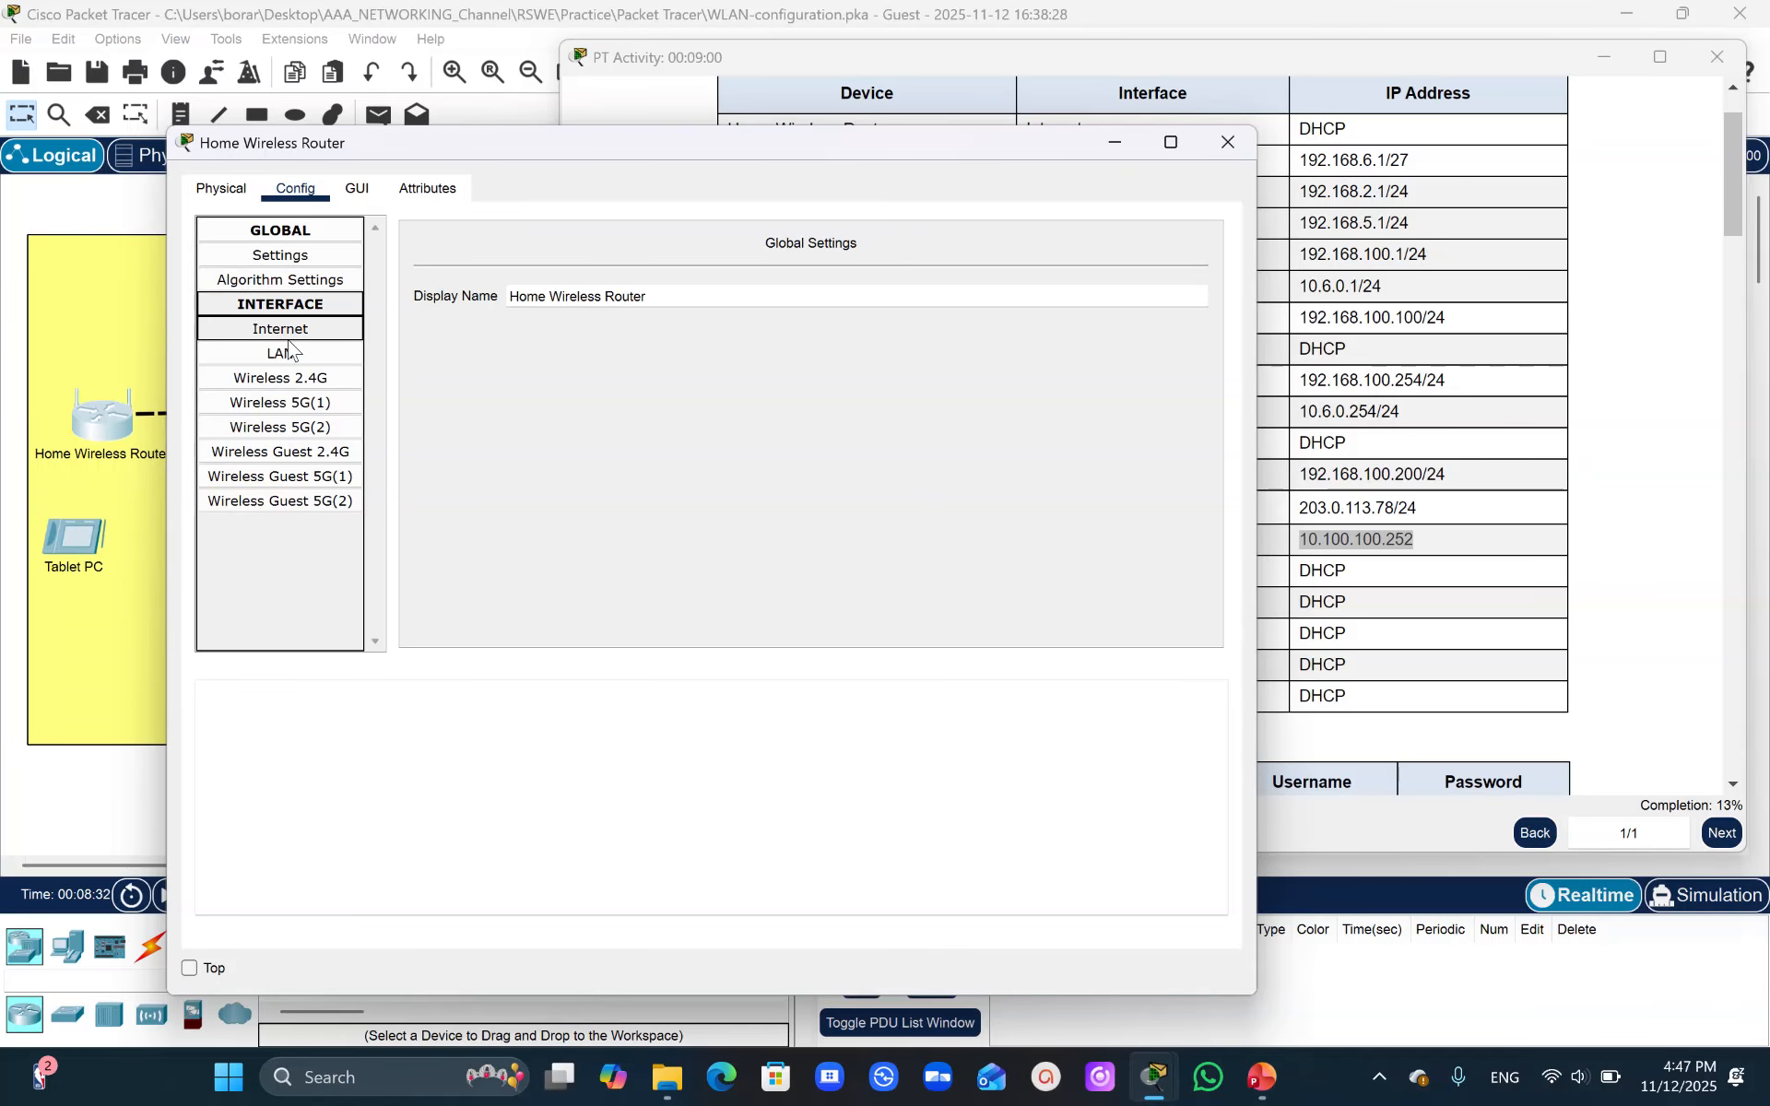
left_click(310, 330)
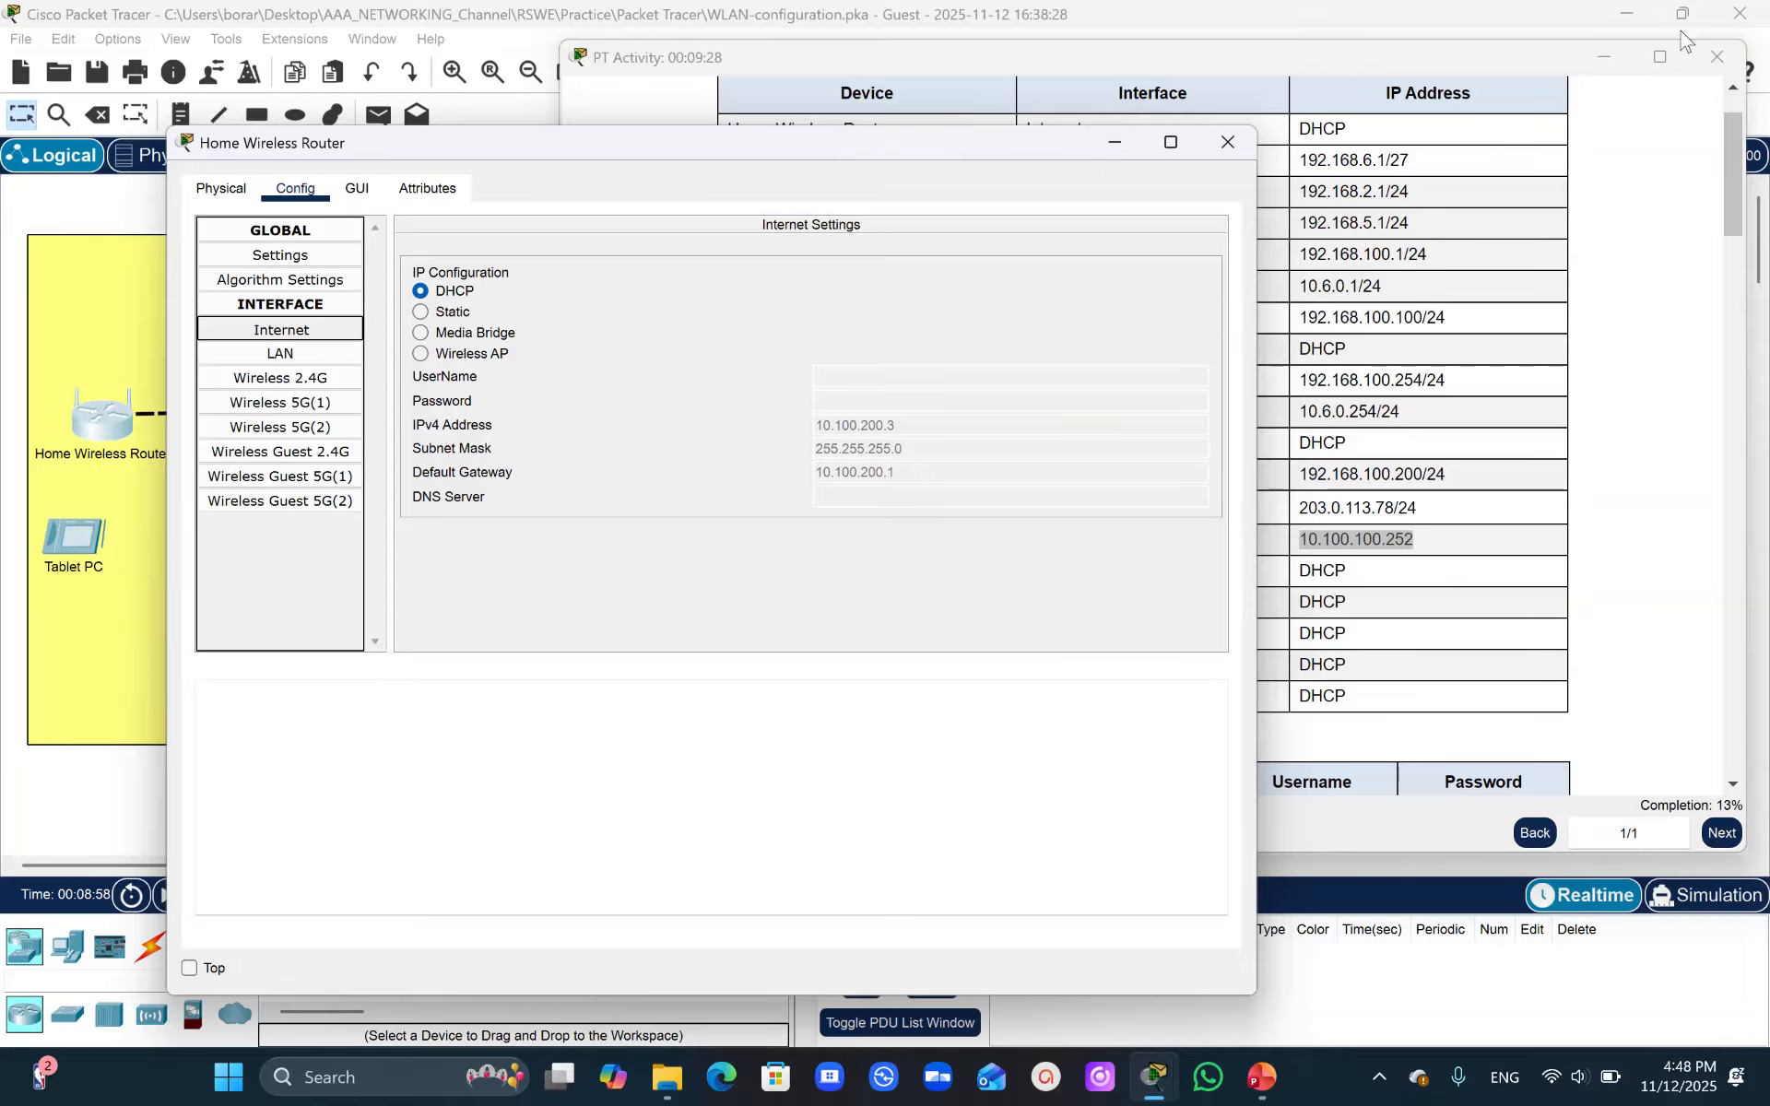
left_click(1604, 309)
left_click_drag(1733, 218, 1739, 452)
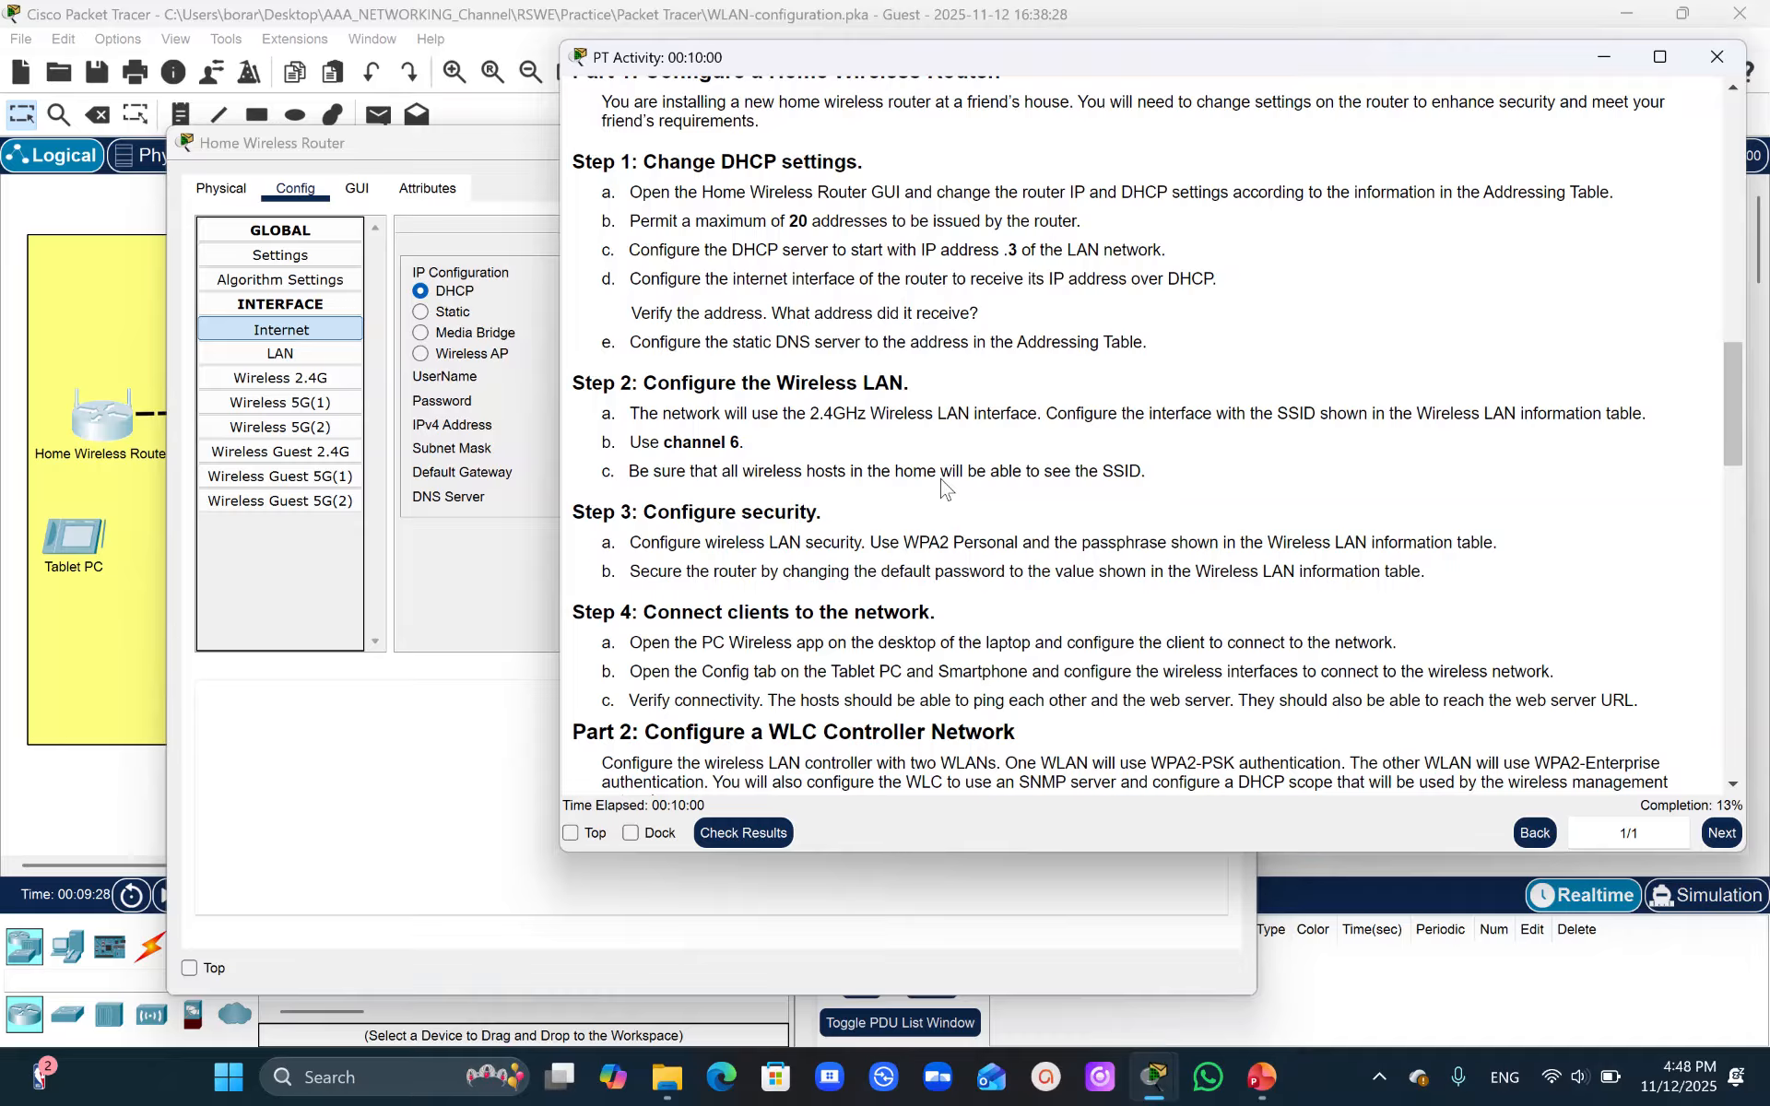
left_click(406, 562)
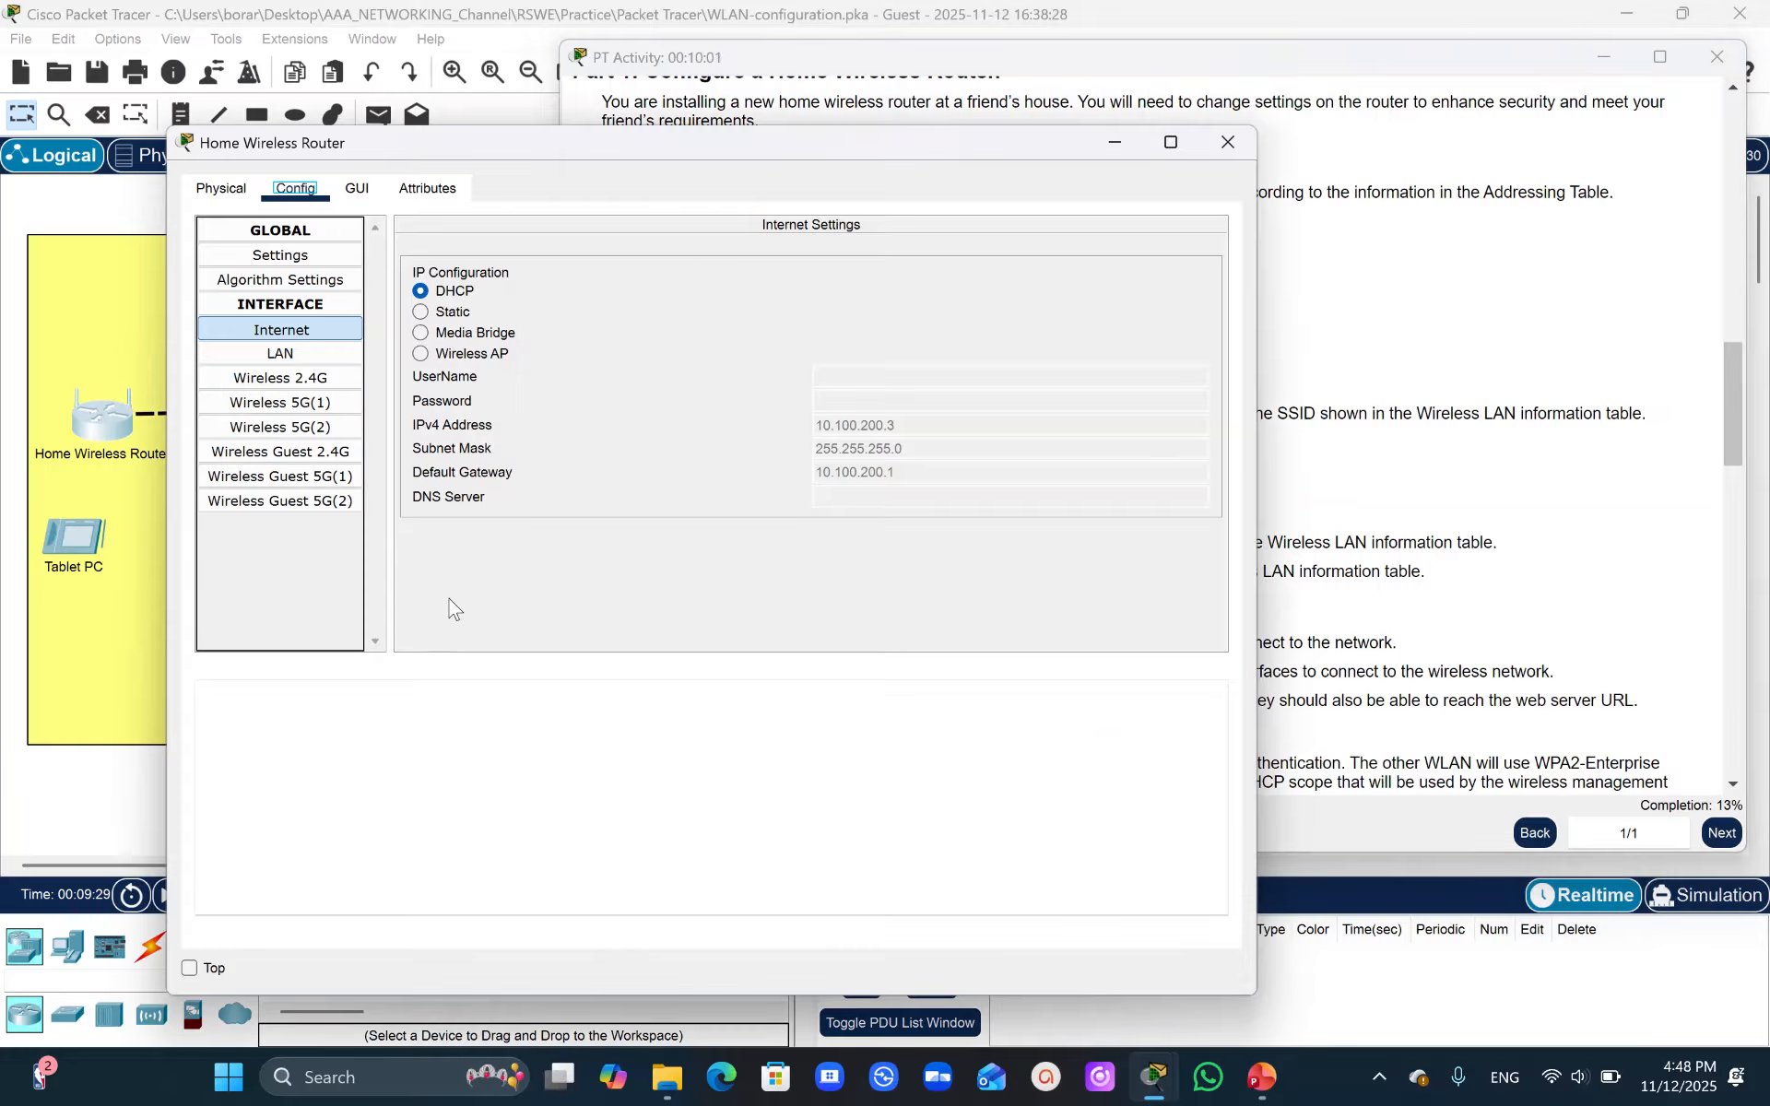
- Disable the 5 GHz-2 and 5 GHz-1 radios on the router's basic wireless settings page
left_click(356, 184)
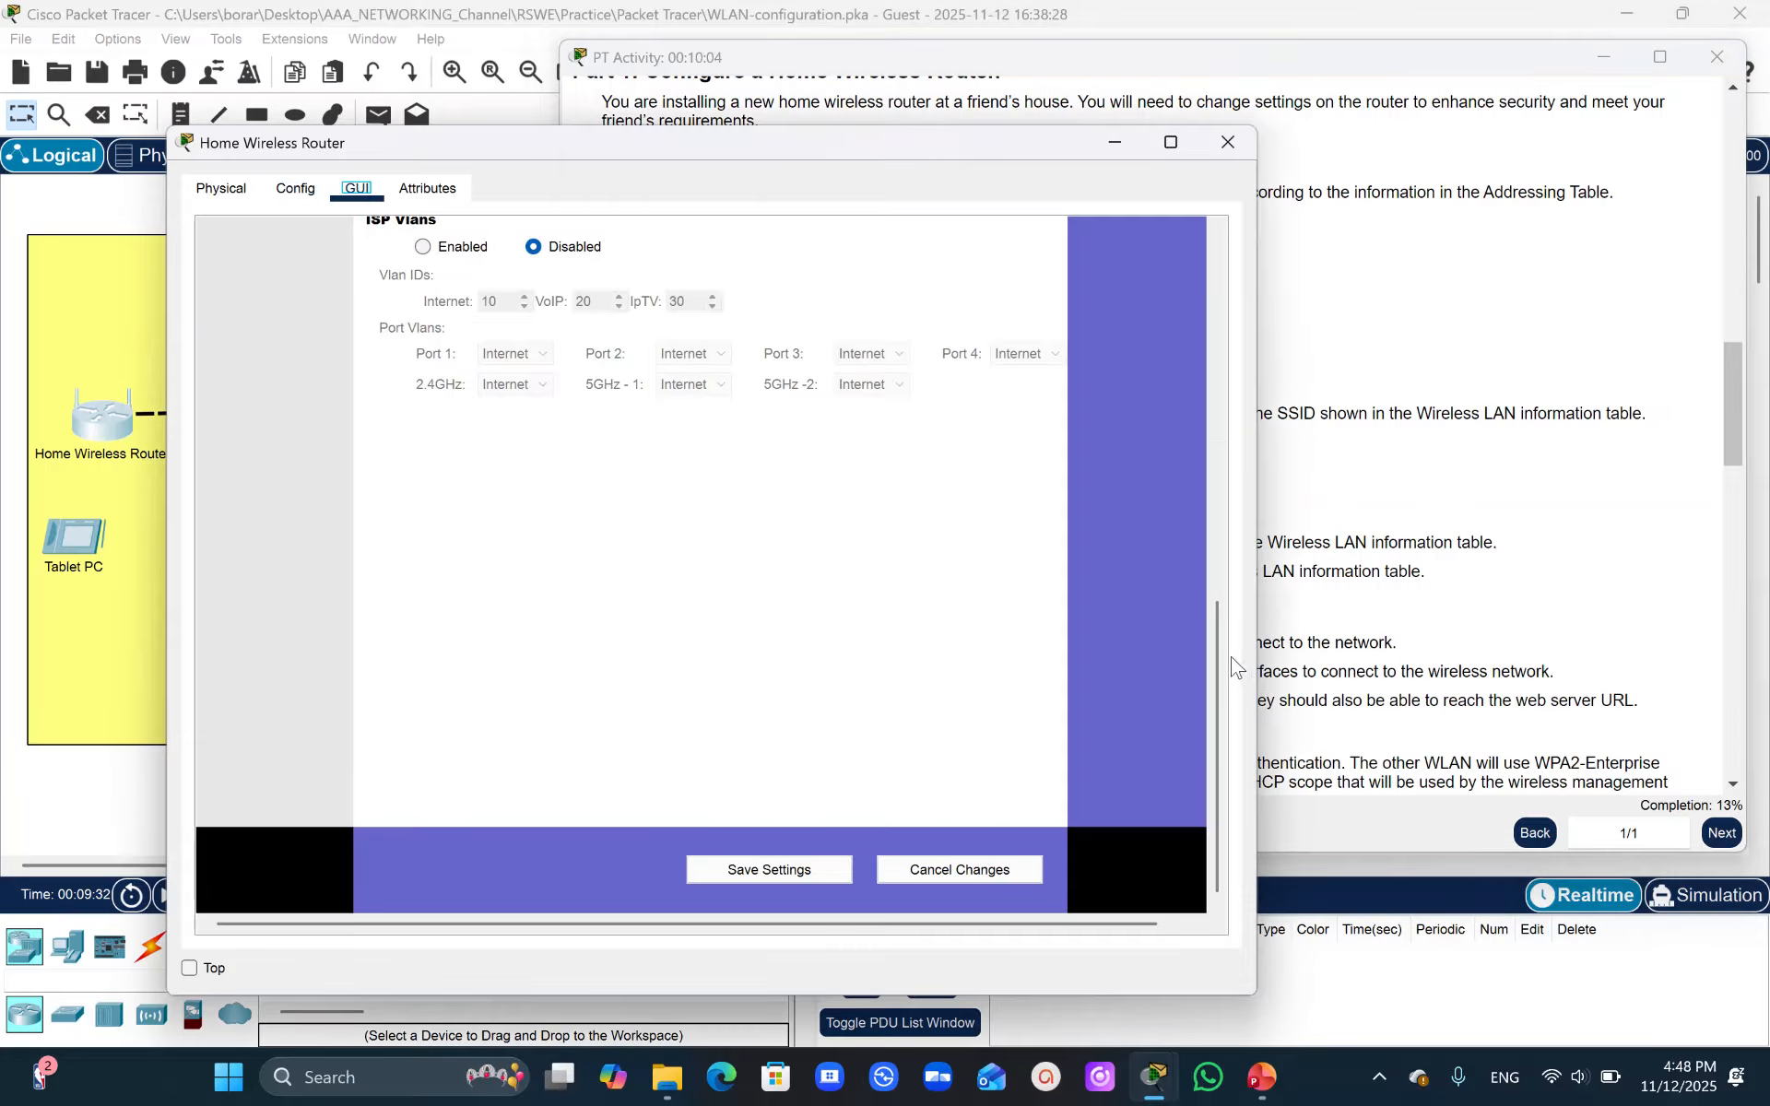
left_click_drag(1218, 656, 1235, 309)
left_click(528, 313)
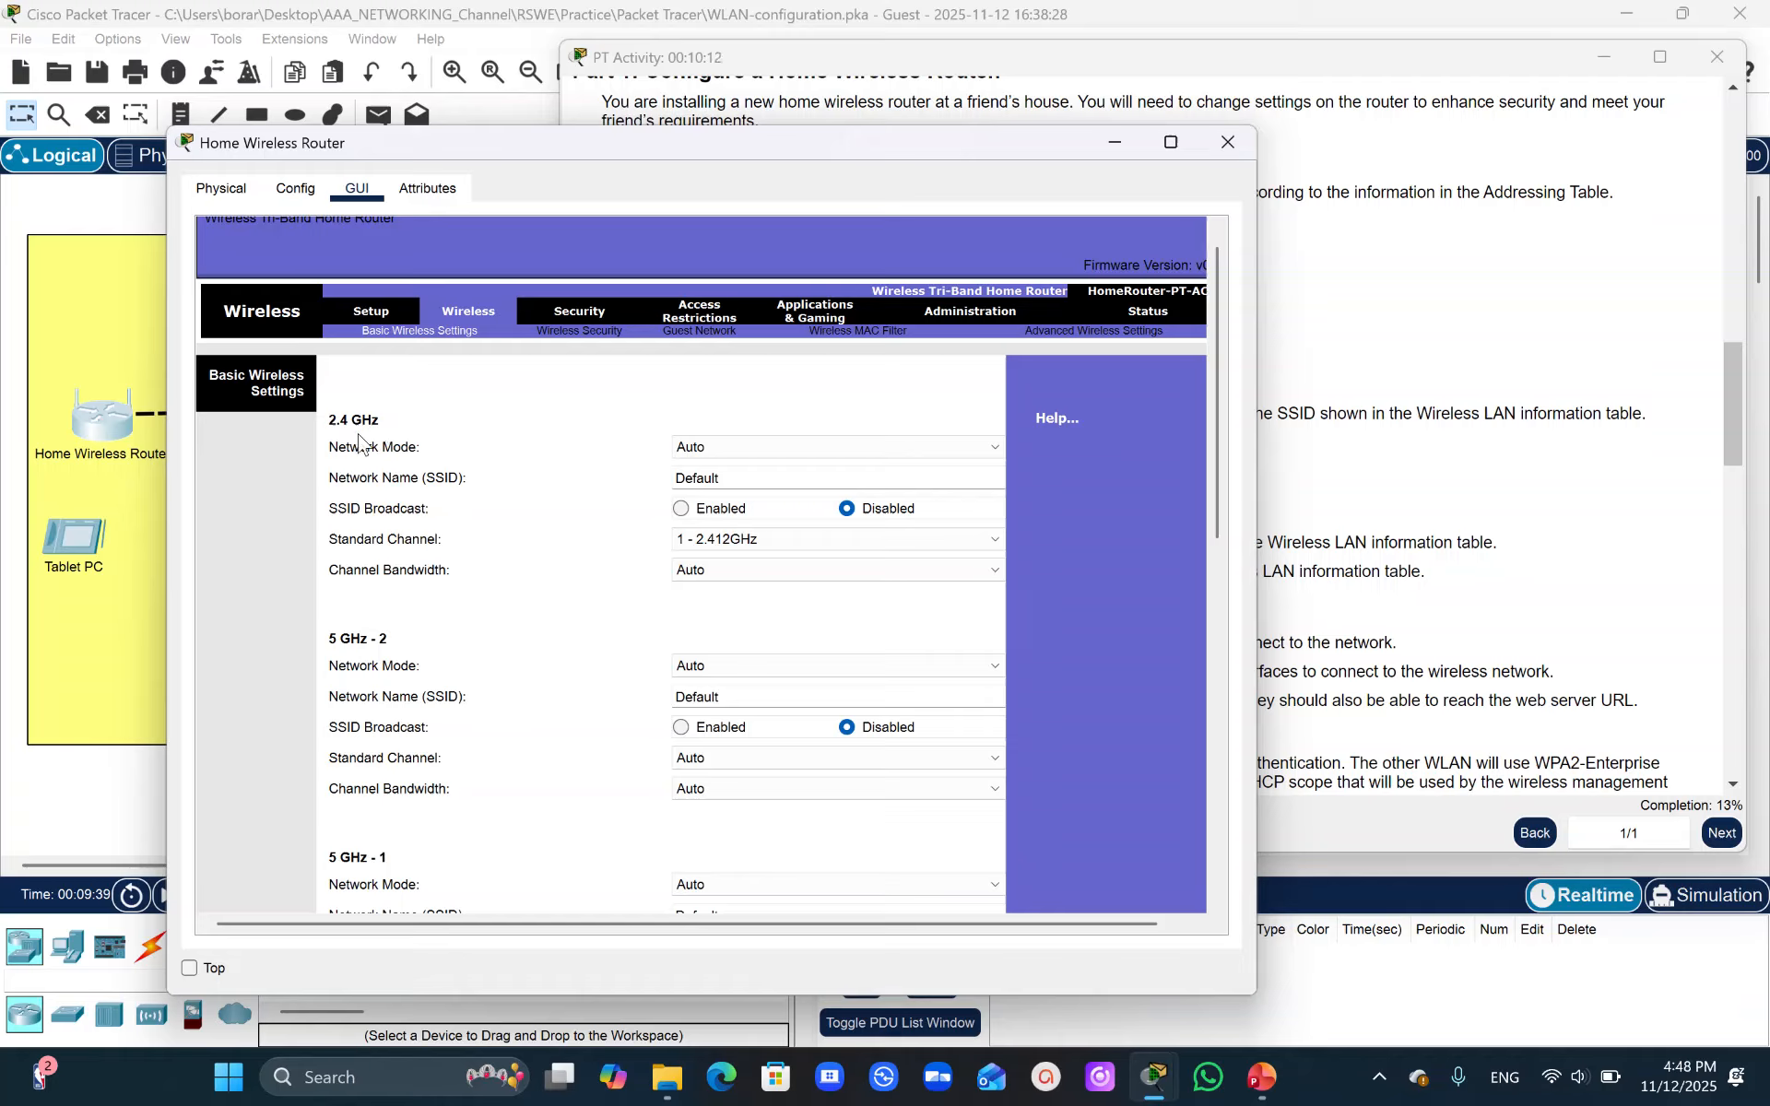
left_click(922, 665)
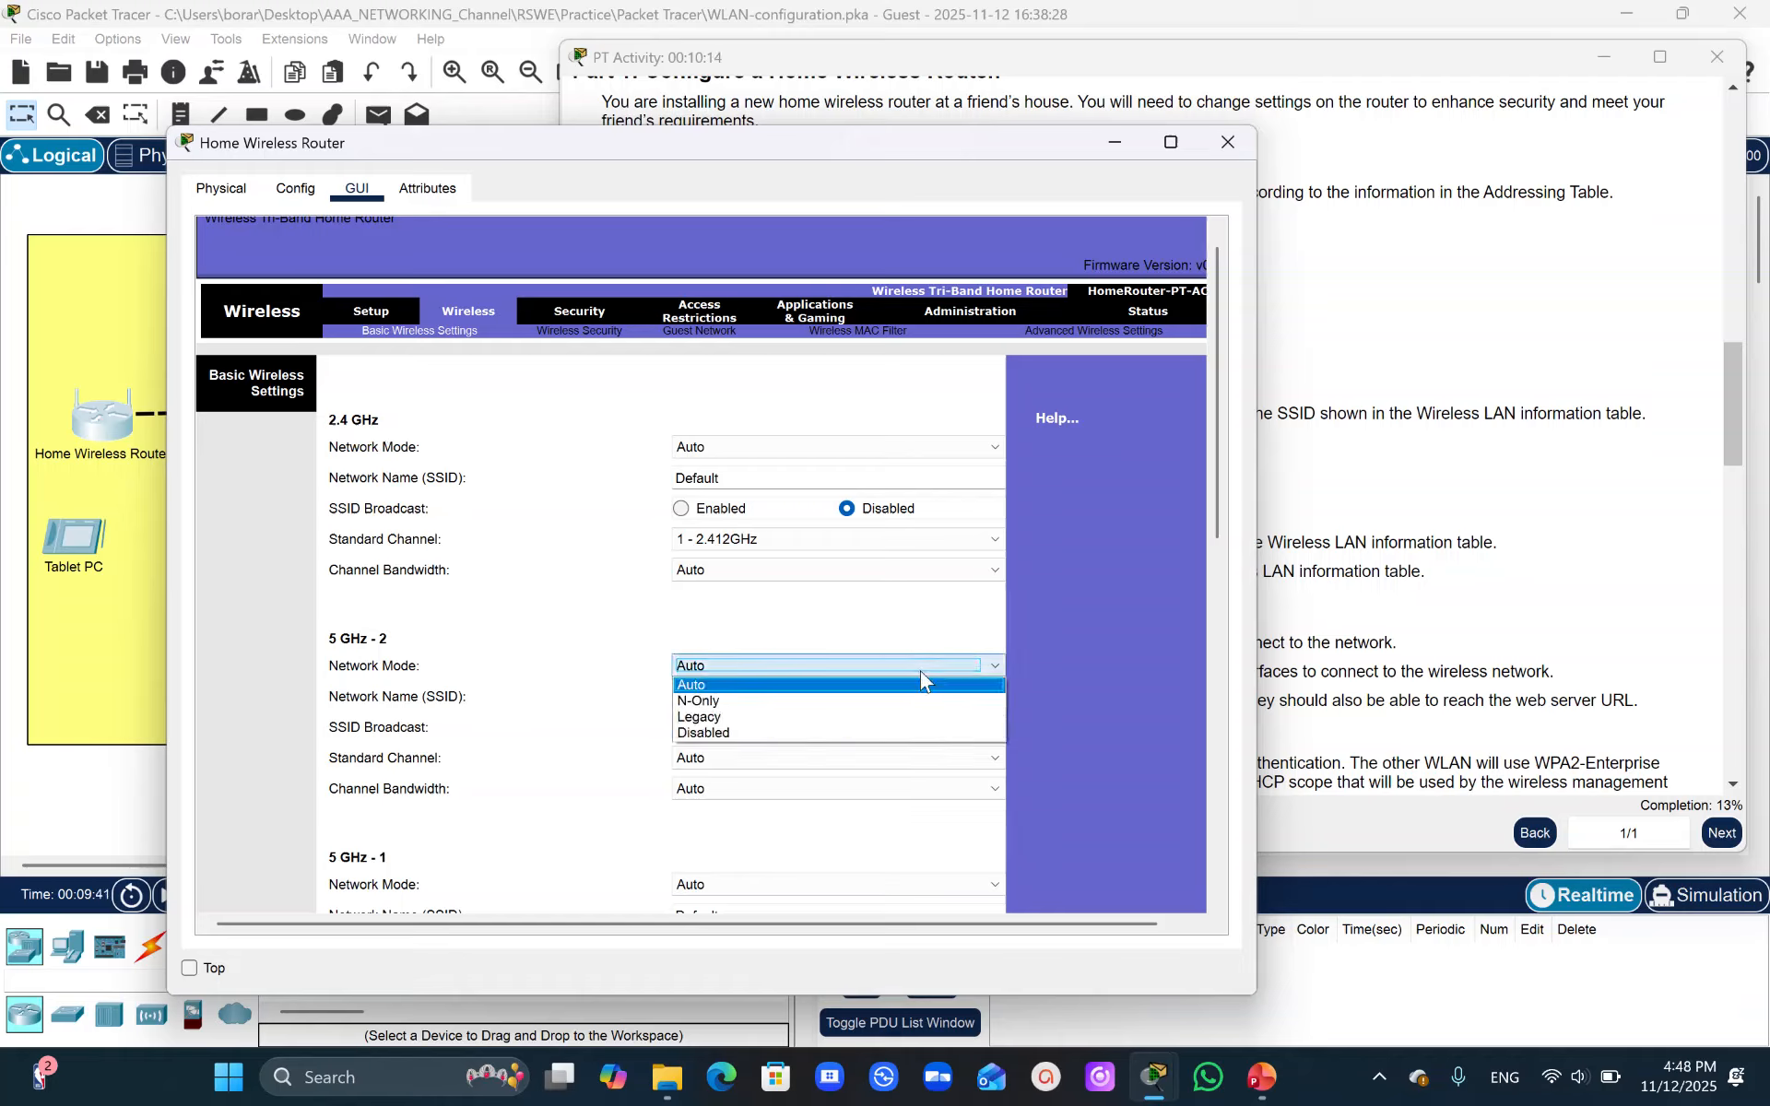
left_click(783, 733)
left_click(949, 883)
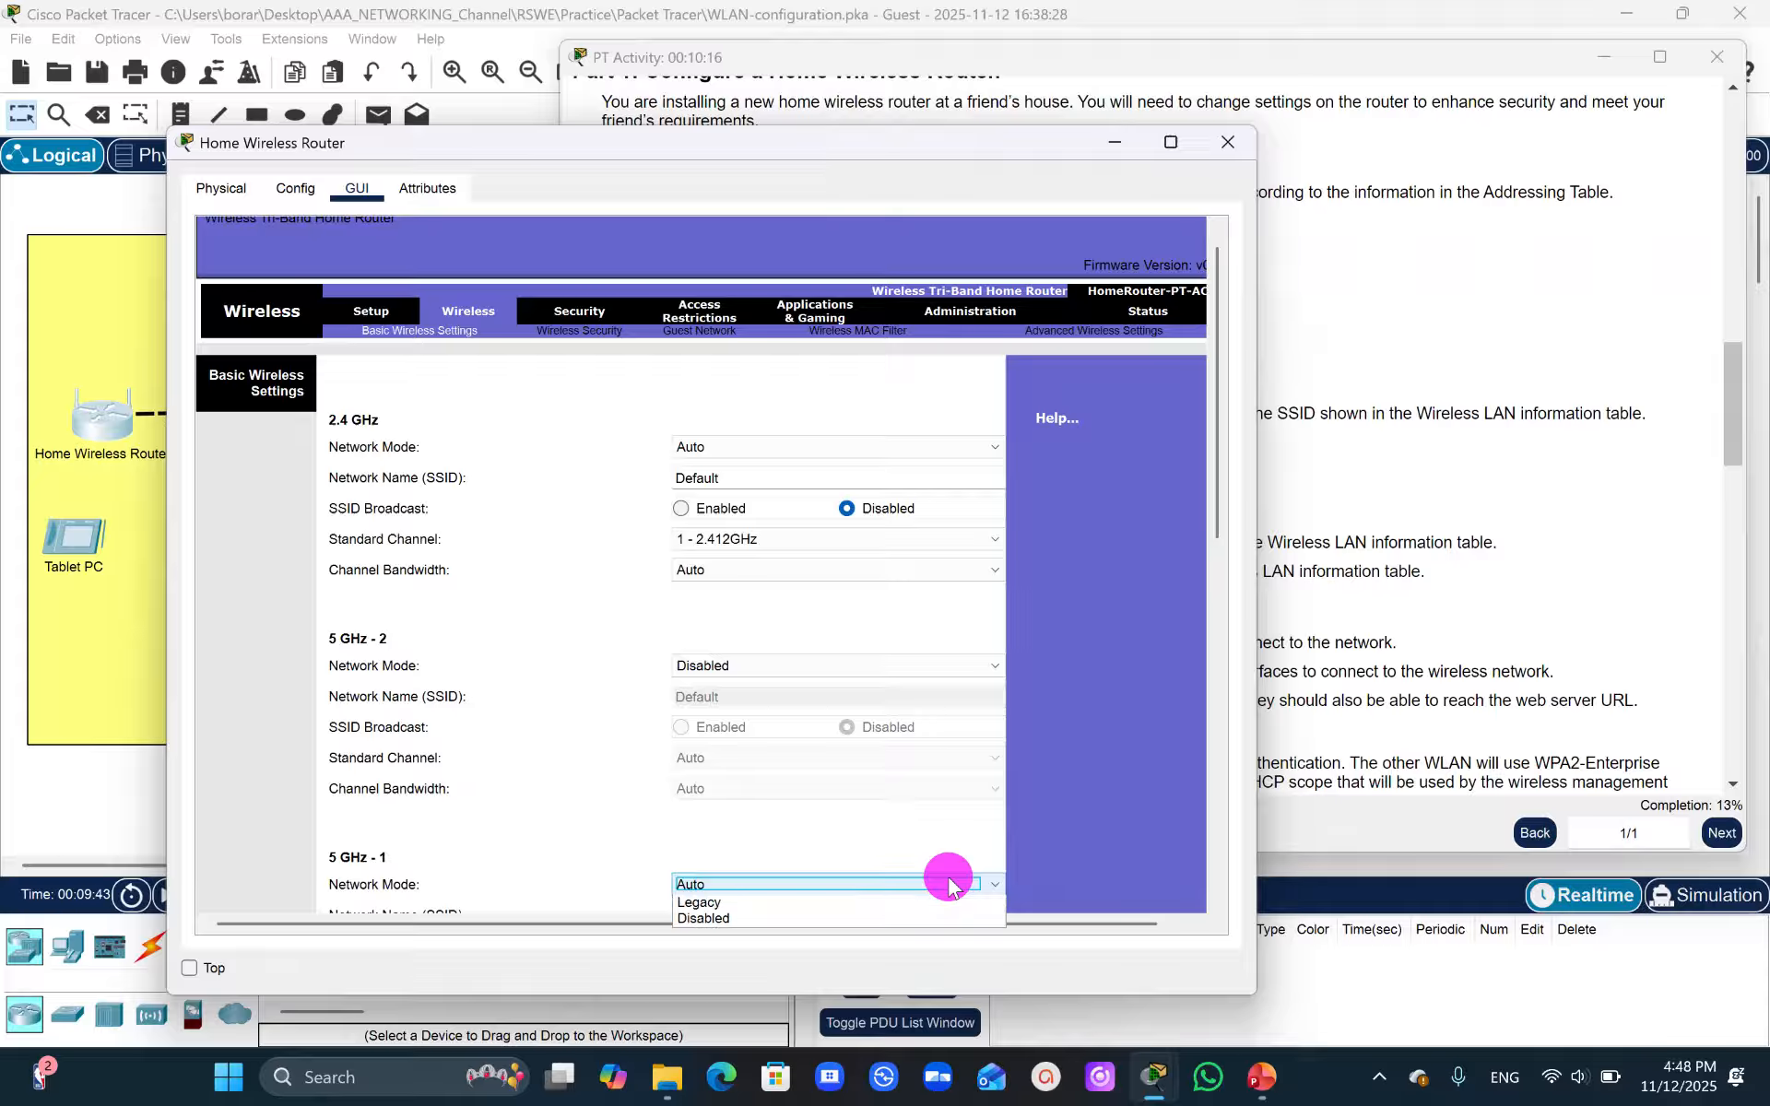
left_click(733, 918)
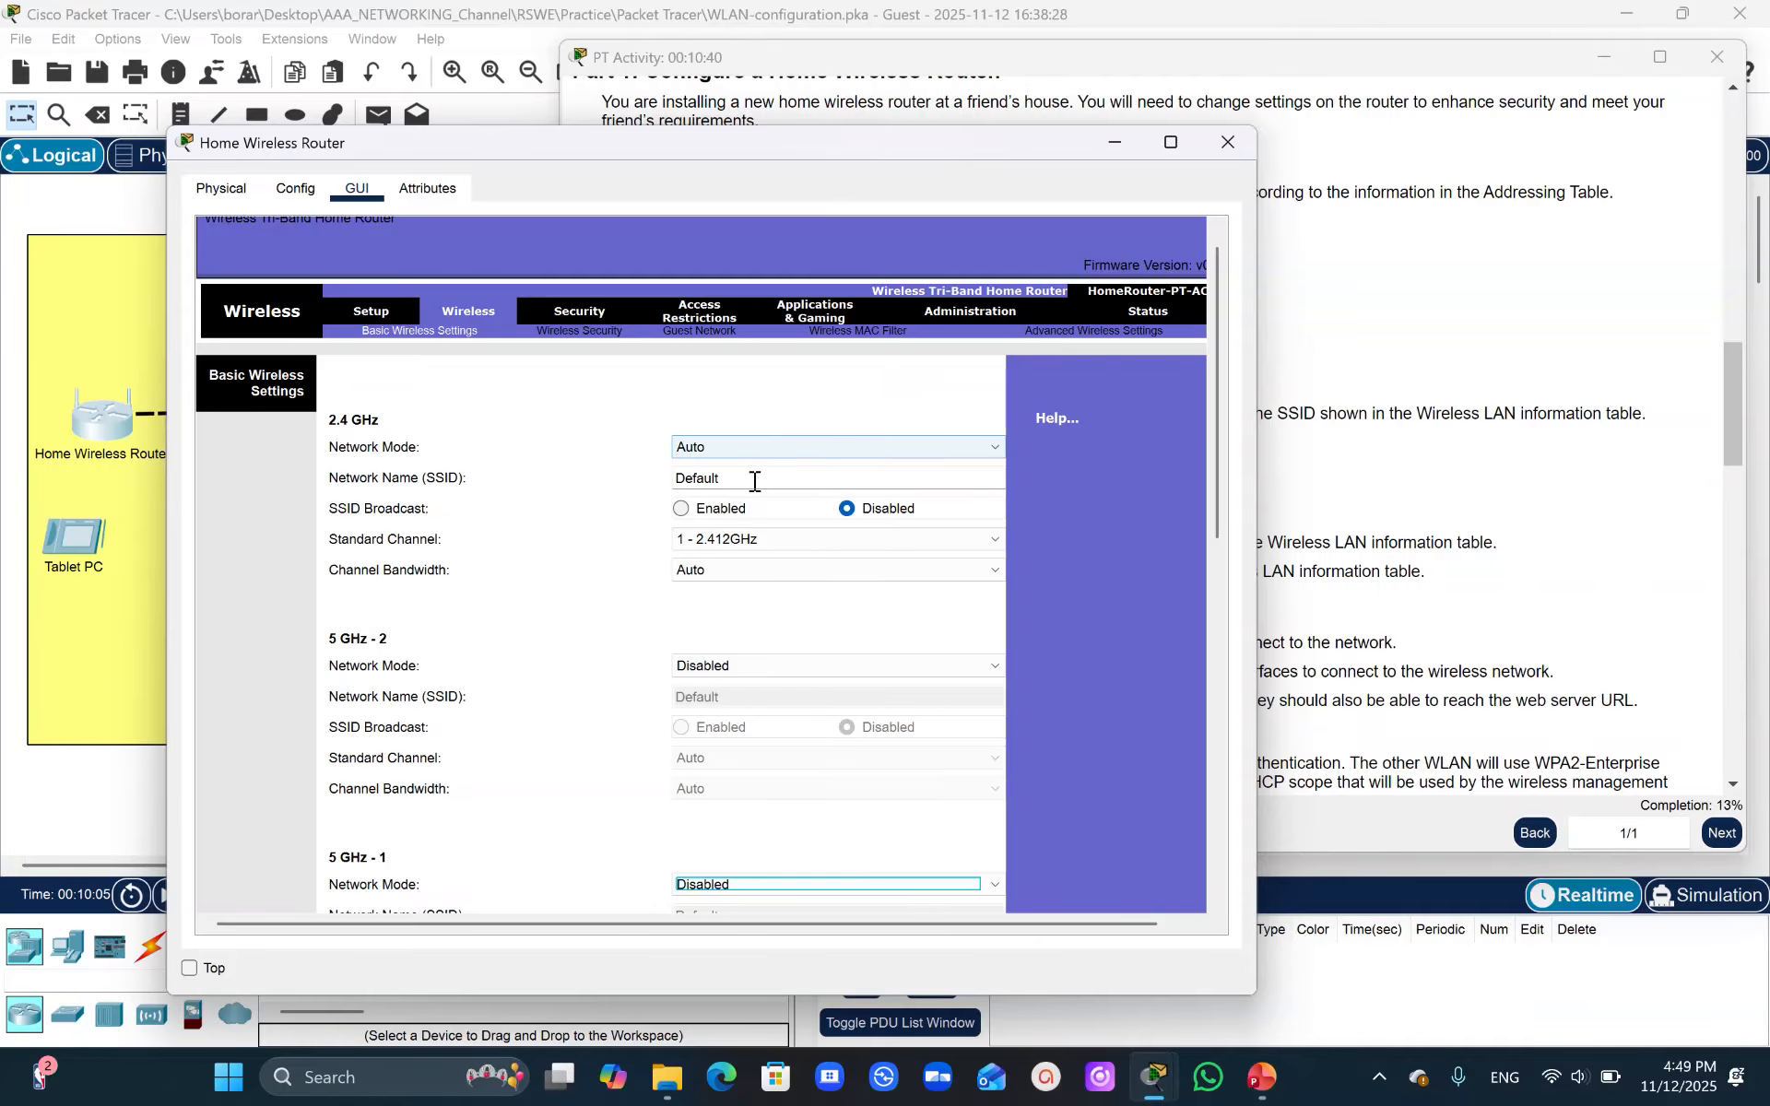
- Set the 2.4 GHz network name (SSID) to HomeSSID, copied from the WLAN information table
left_click(745, 474)
left_click_drag(744, 474, 601, 475)
key("BackSpace")
left_click(1596, 198)
left_click_drag(1730, 379, 1737, 244)
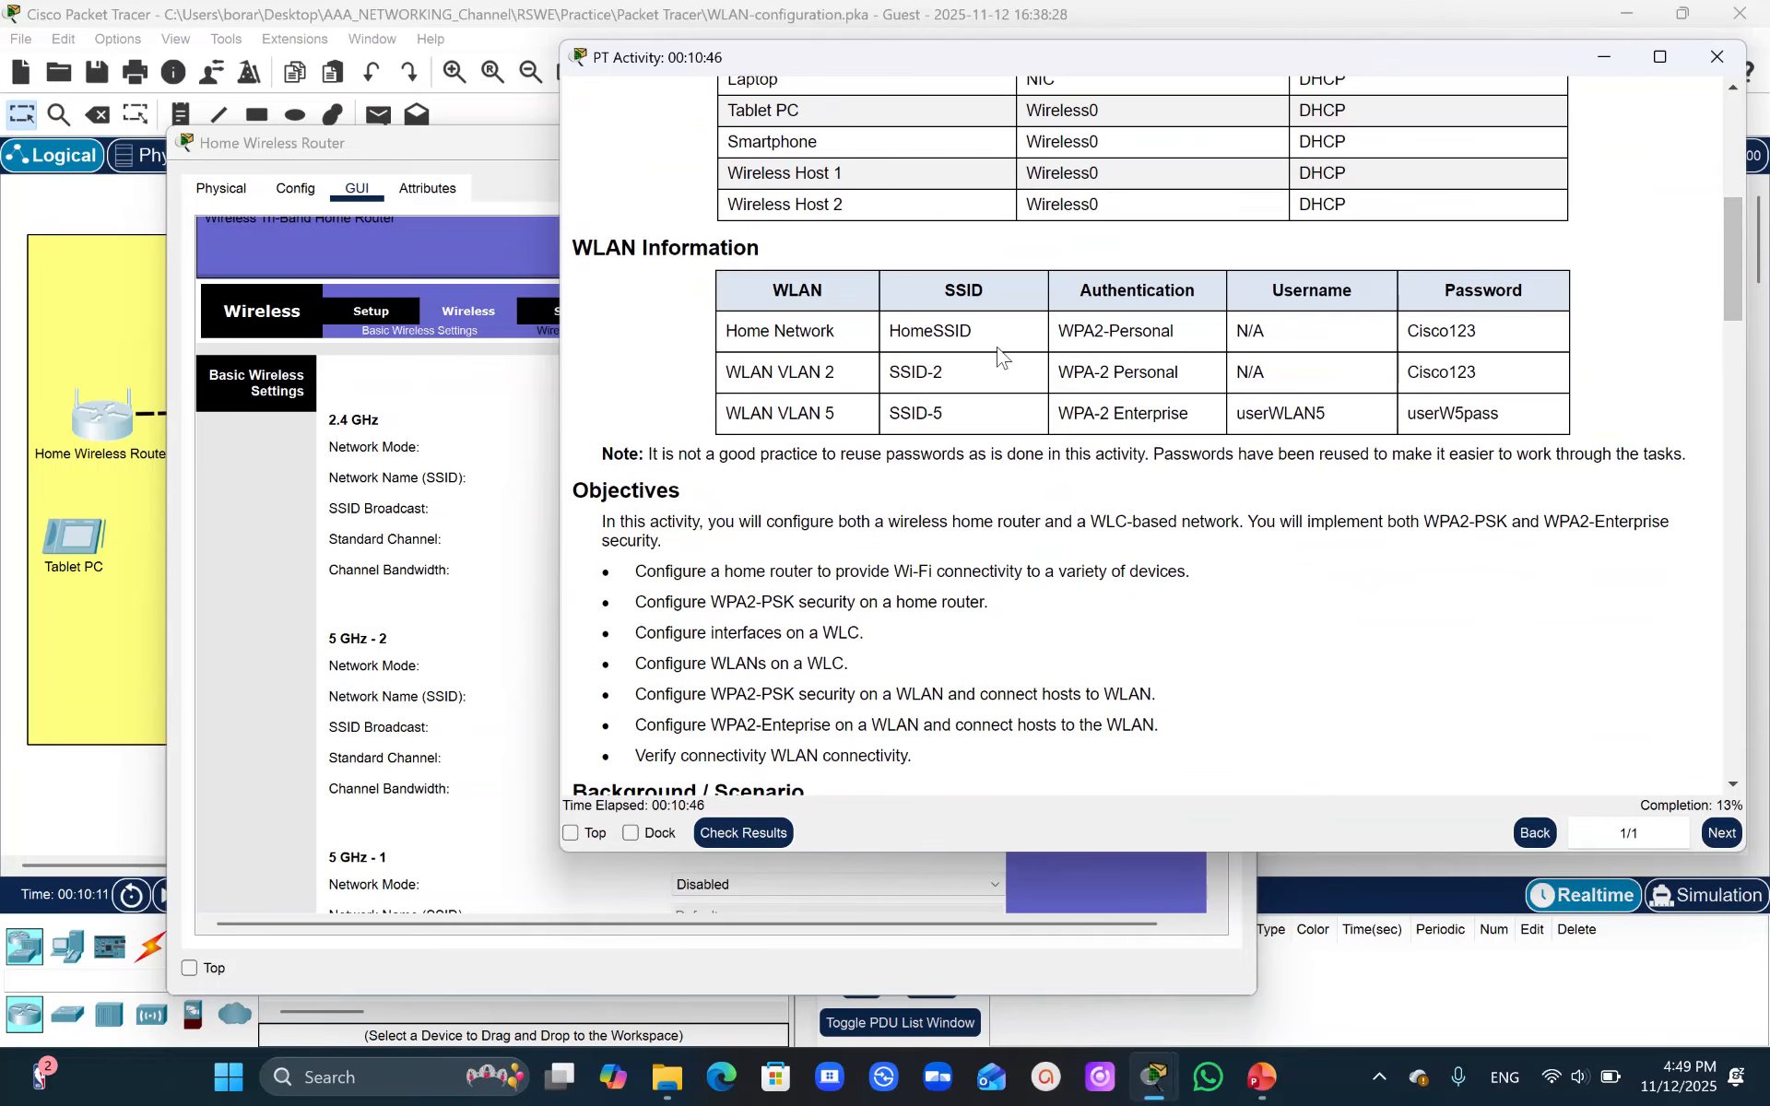
left_click_drag(973, 332, 893, 328)
key("ctrl+c")
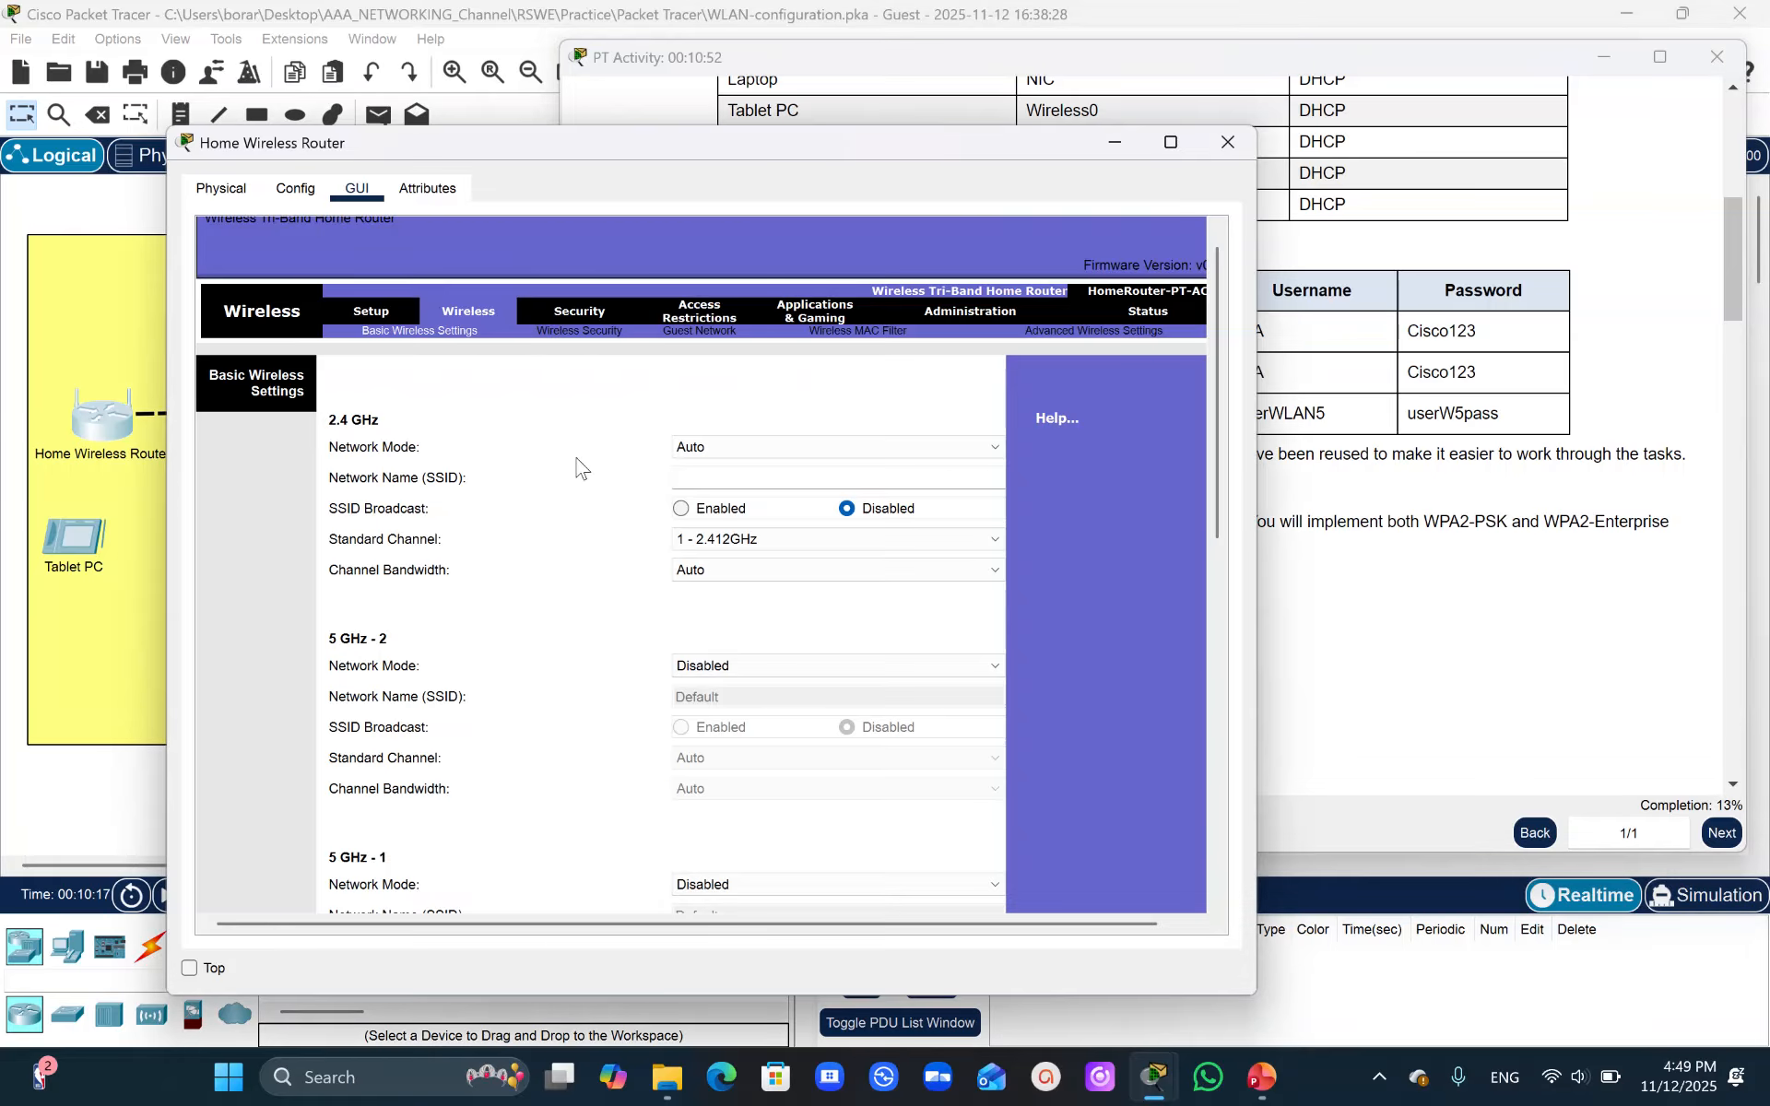
left_click(715, 478)
key("ctrl+v")
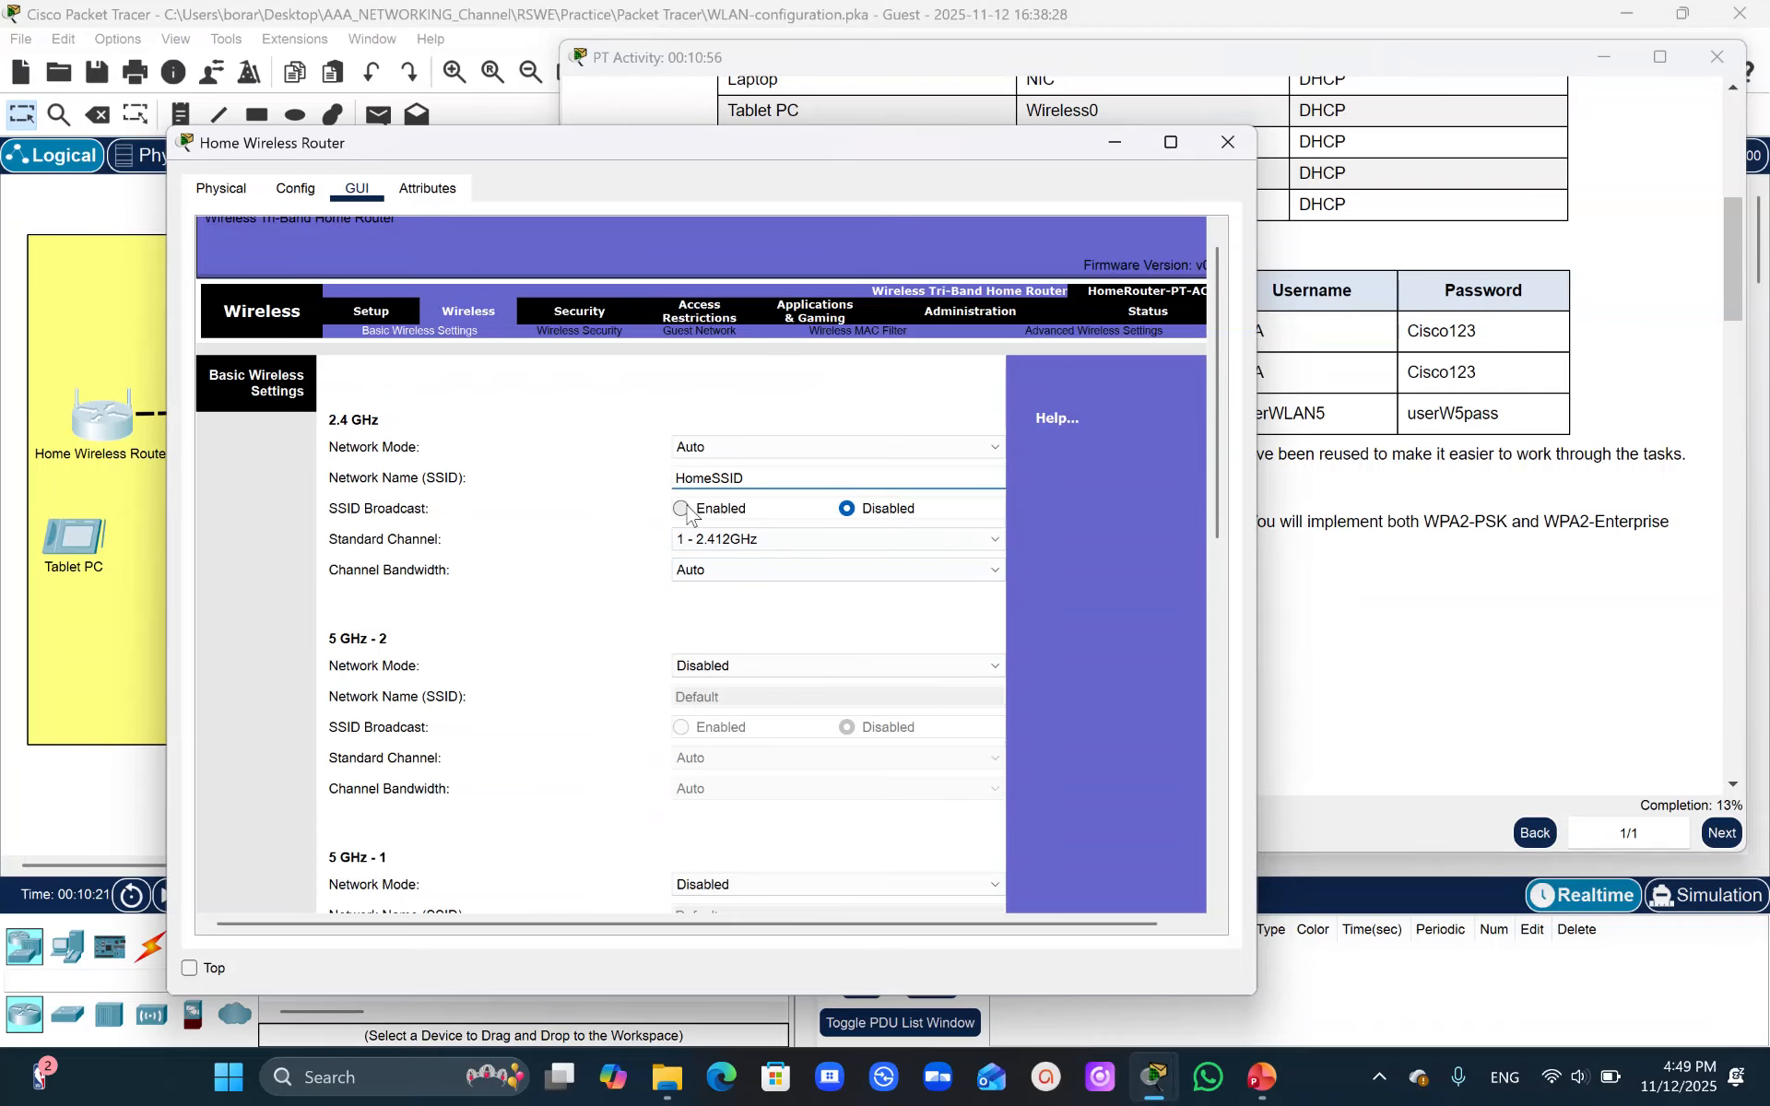
- Enable 2.4 GHz SSID broadcast, set the standard channel to 6 - 2.437GHz, and save the wireless settings
left_click(1533, 574)
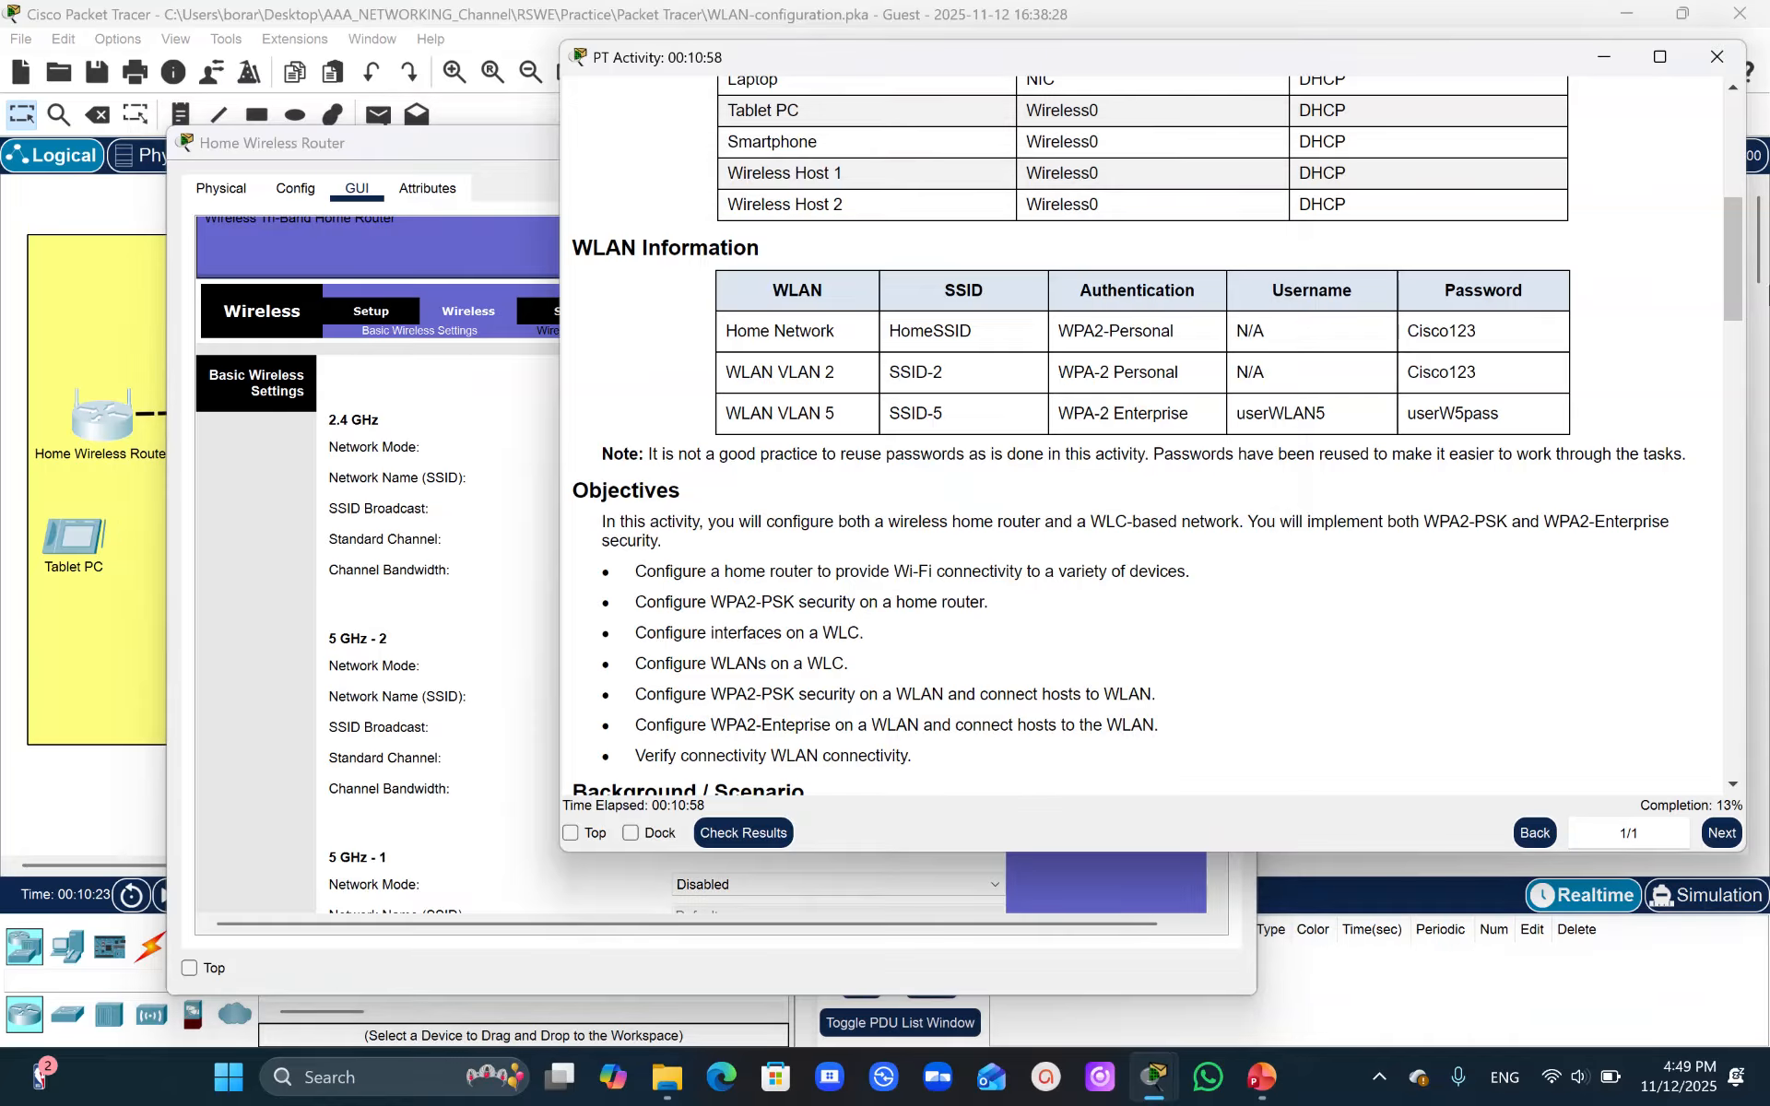
left_click_drag(1736, 273, 1739, 381)
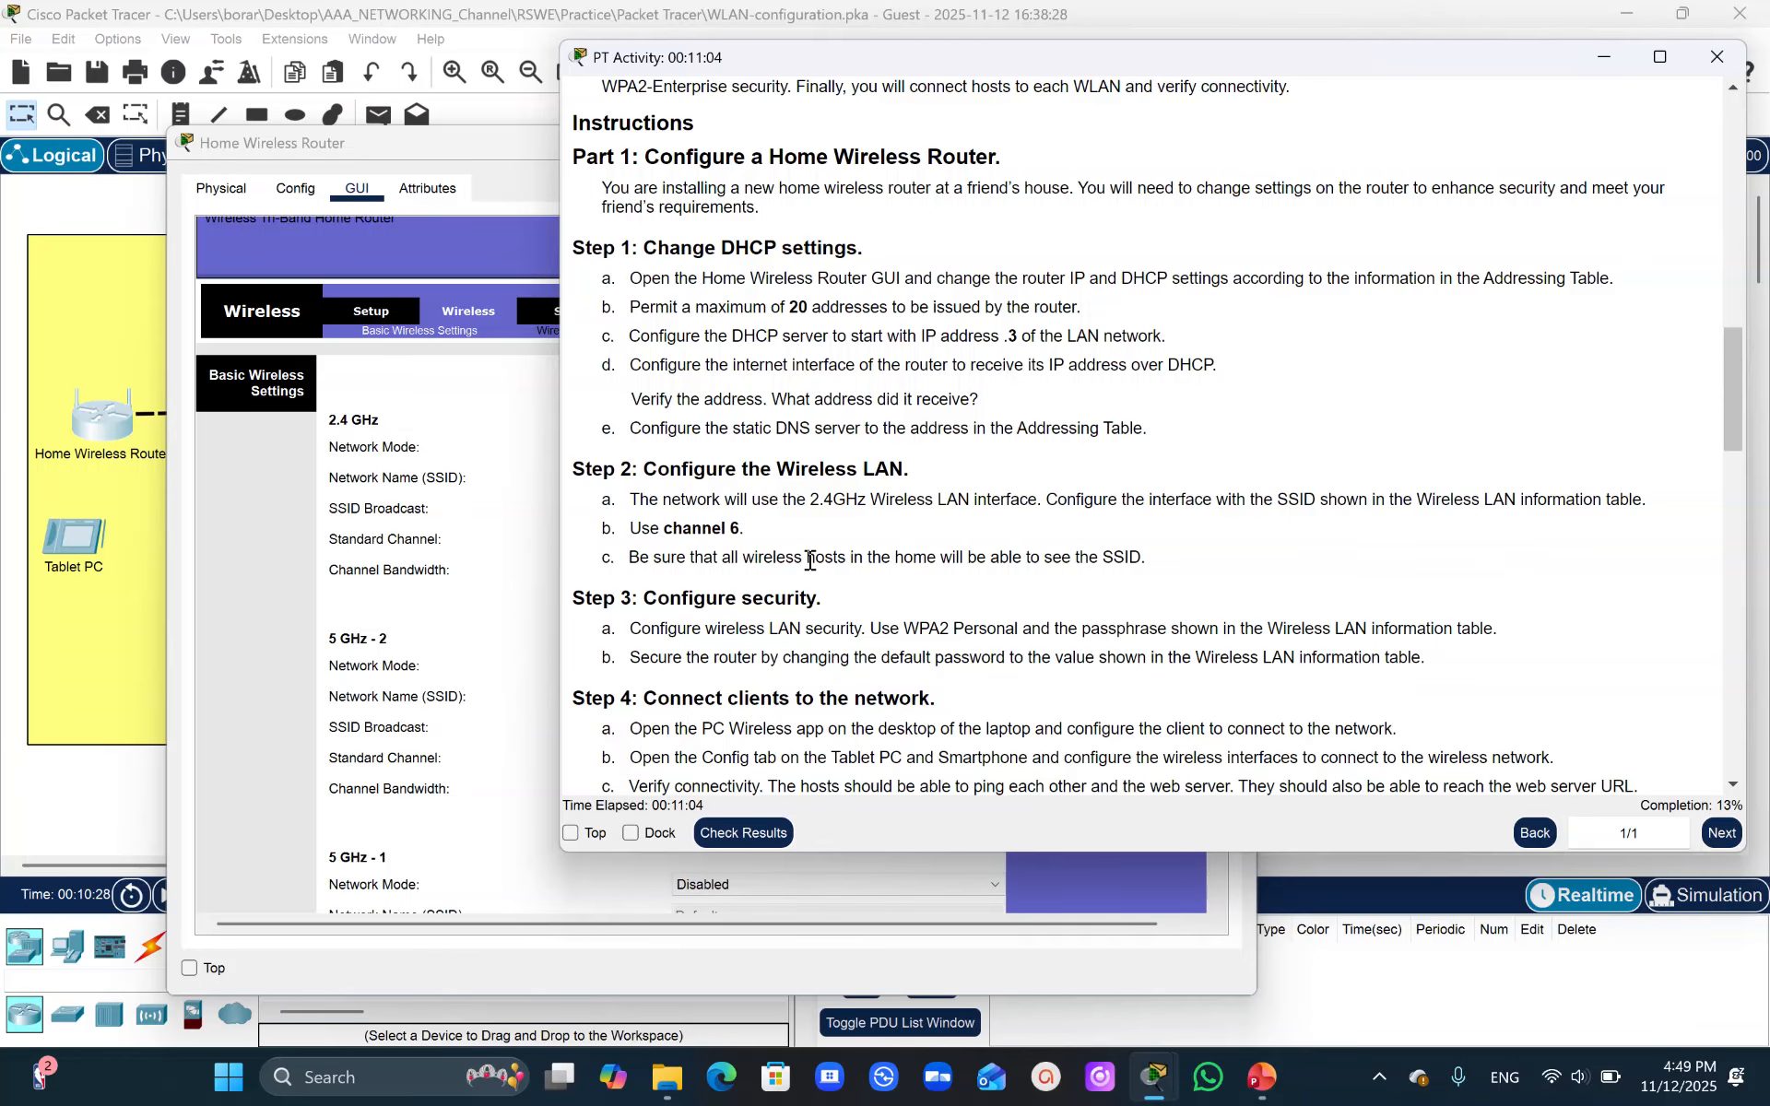
left_click(502, 546)
left_click(682, 509)
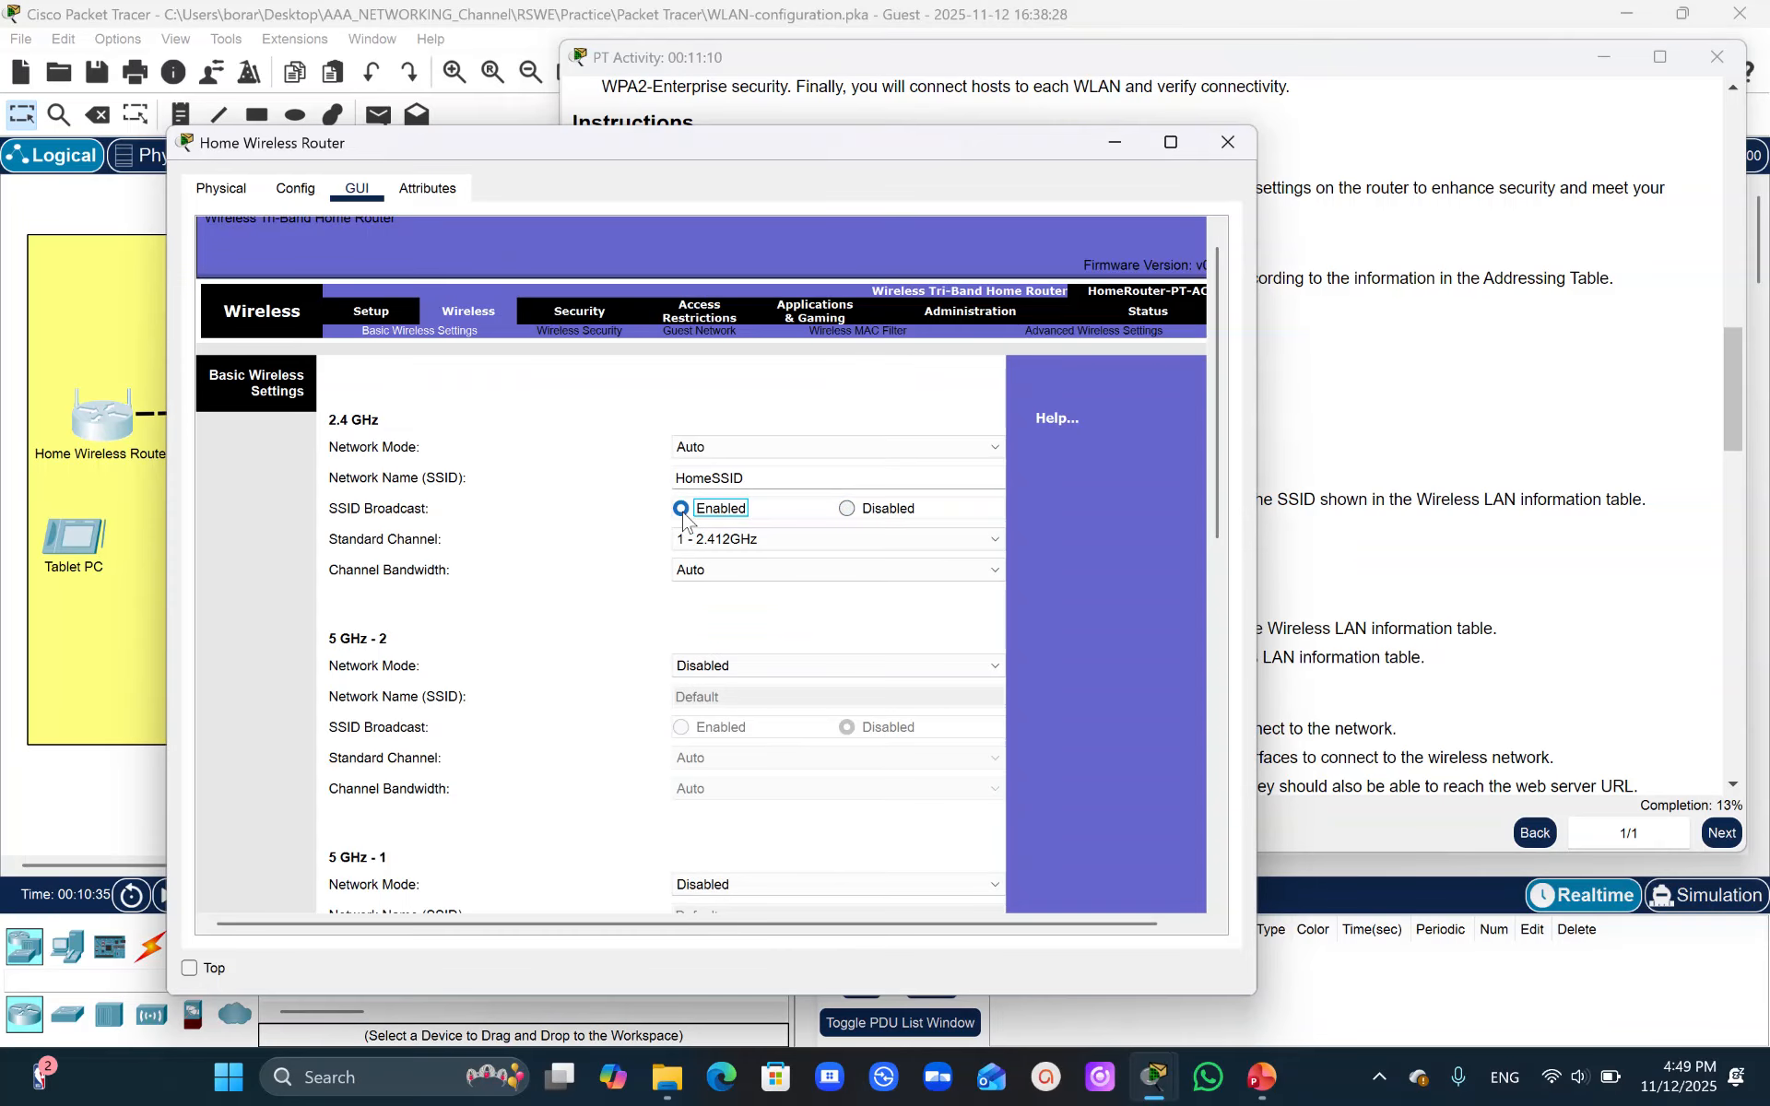
left_click(690, 539)
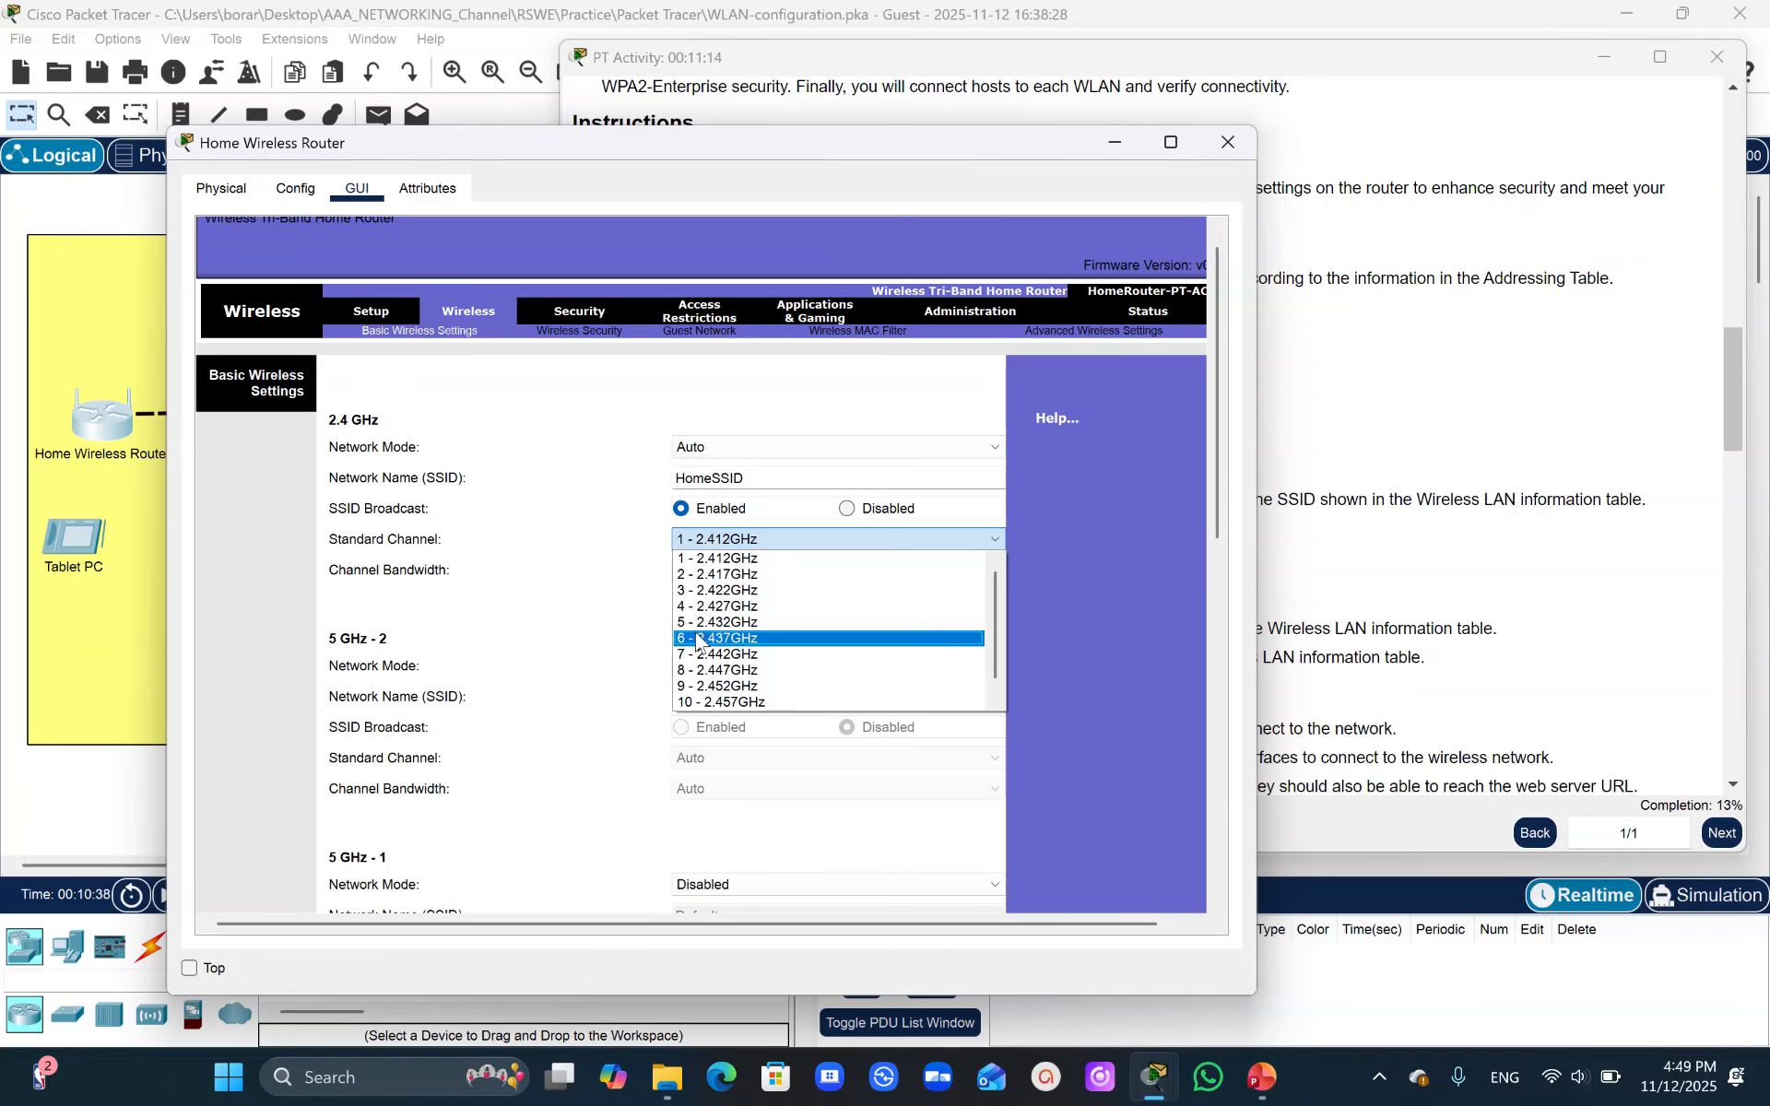
left_click(698, 638)
left_click_drag(1219, 403, 1051, 888)
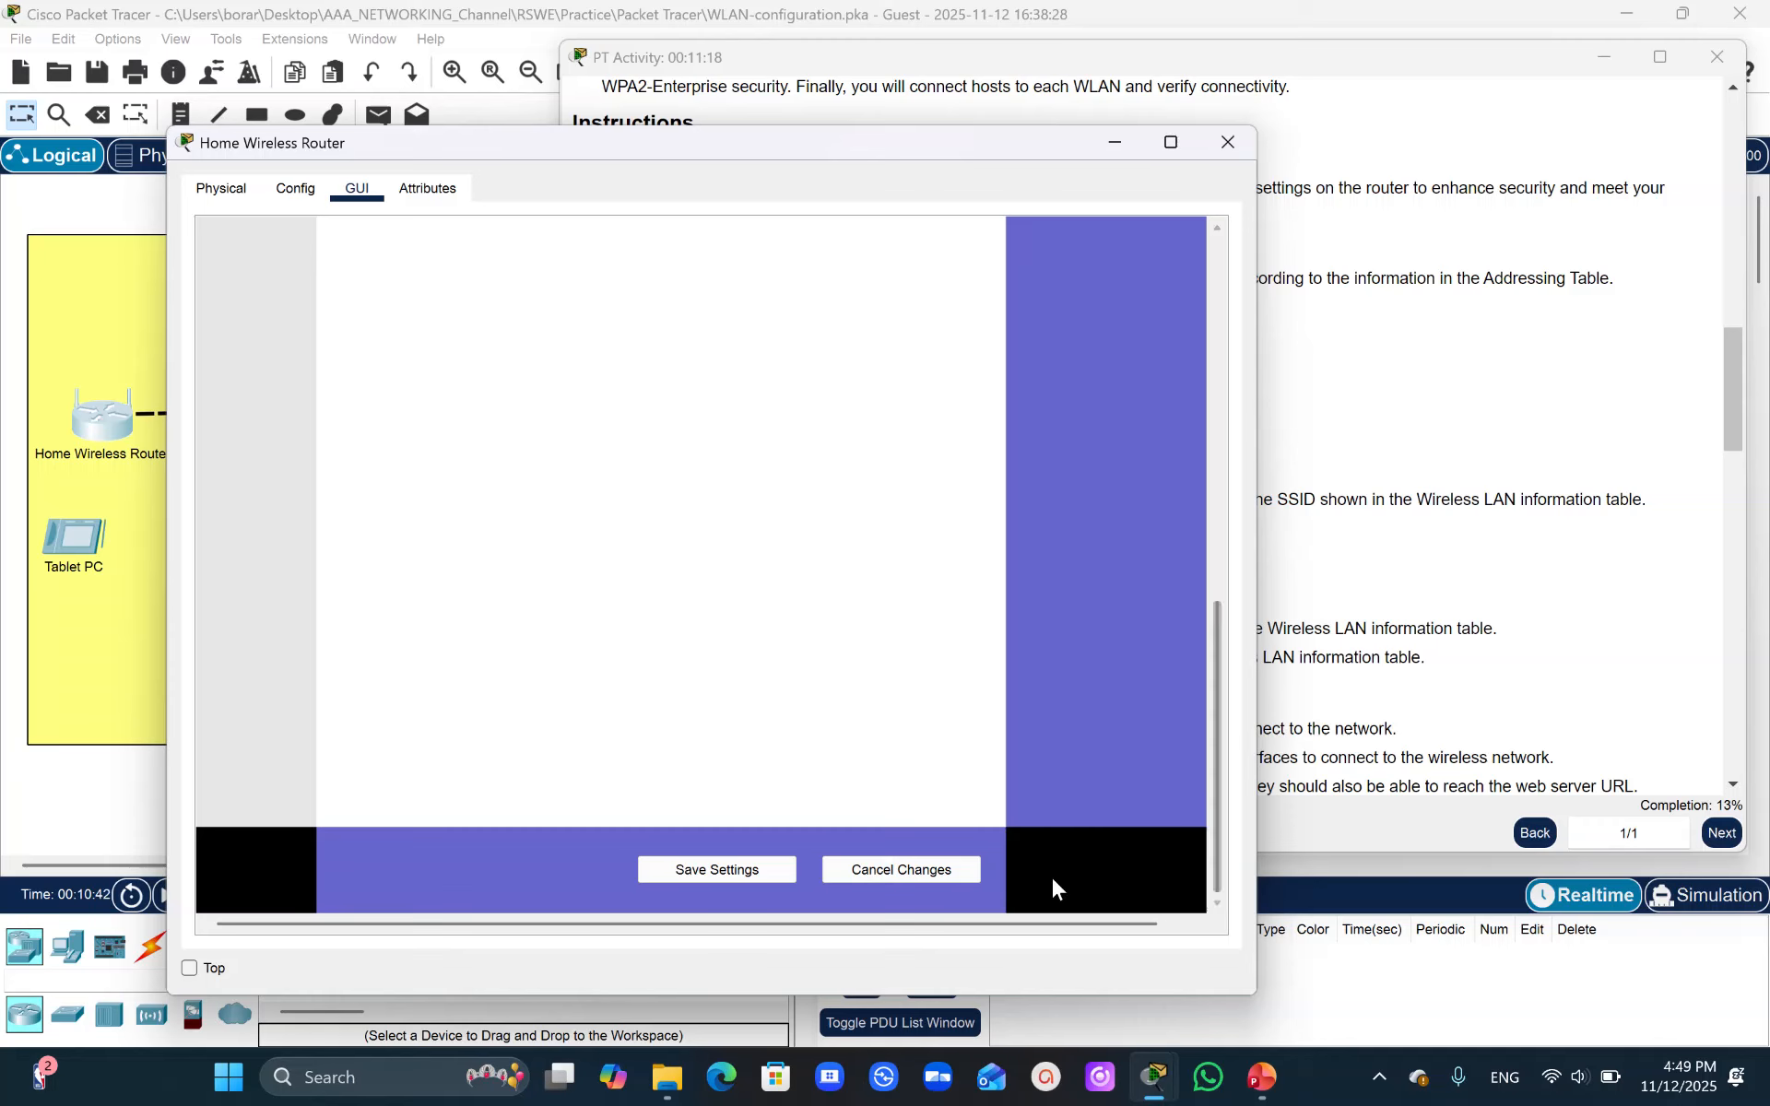
left_click(728, 872)
left_click(134, 653)
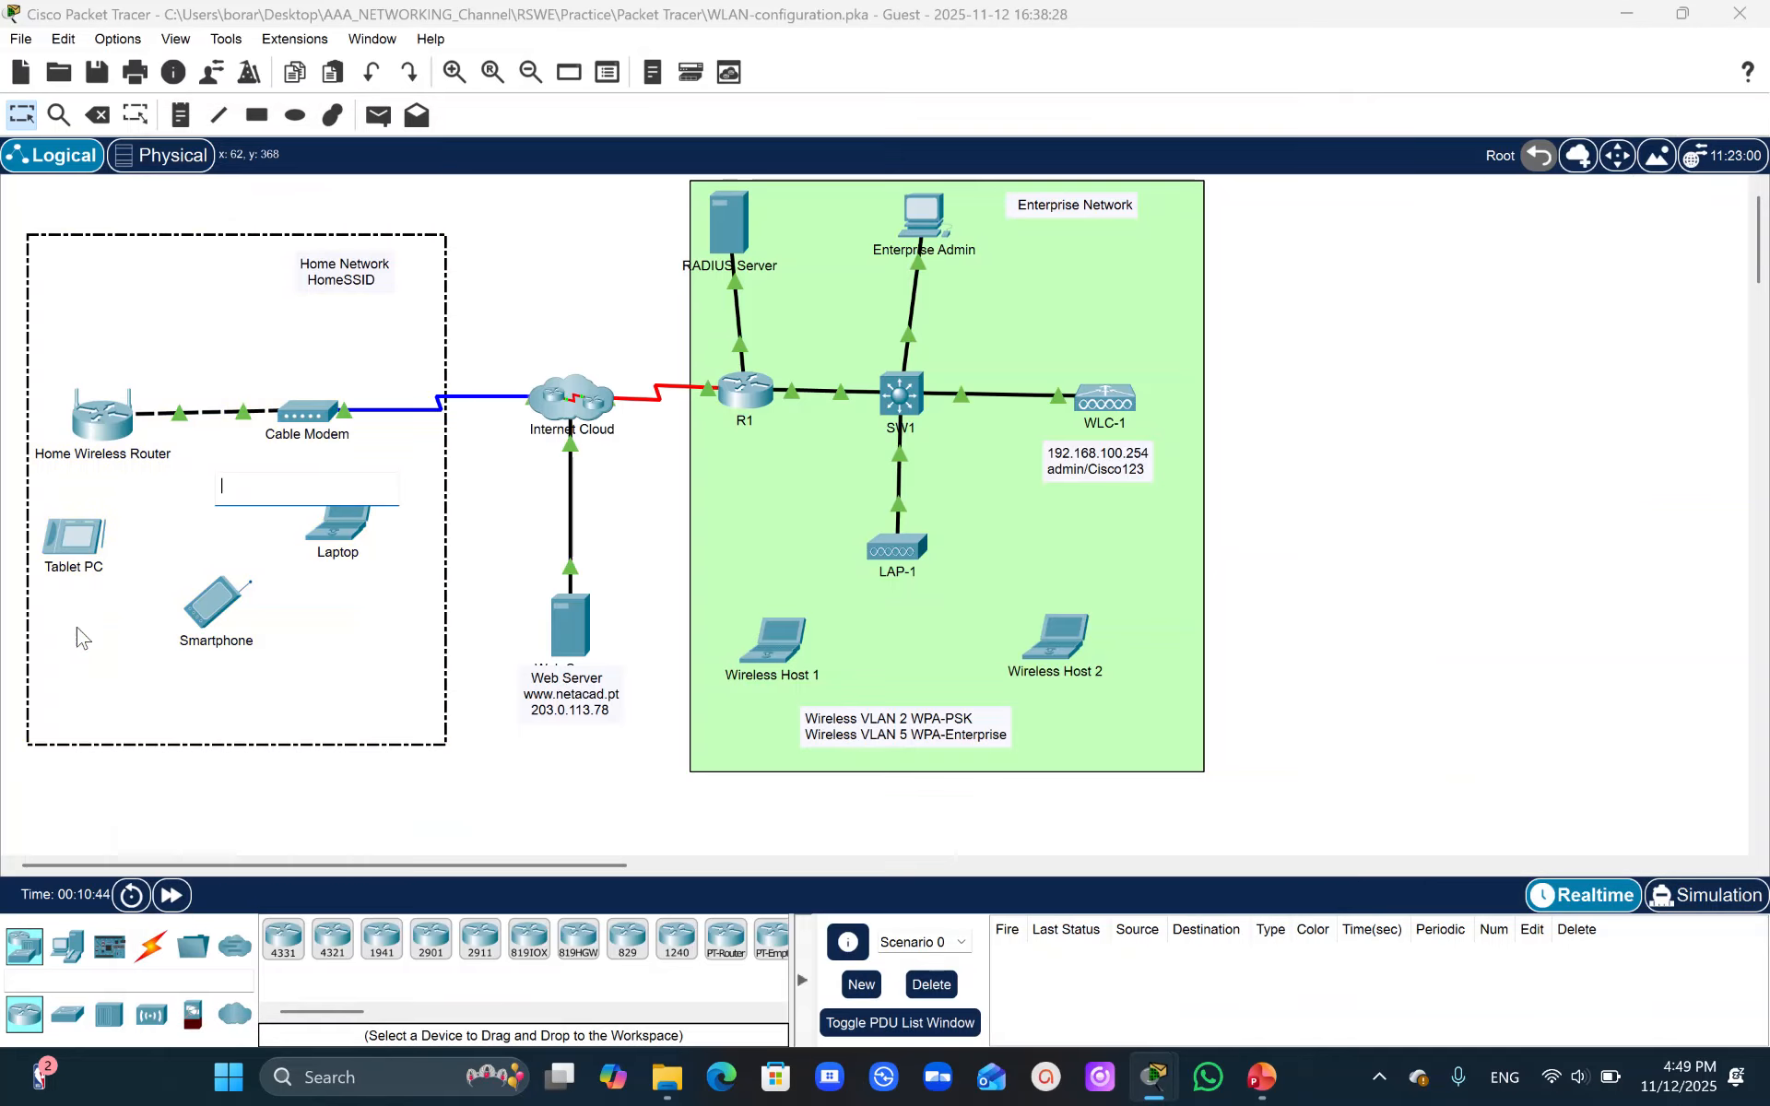
left_click(339, 544)
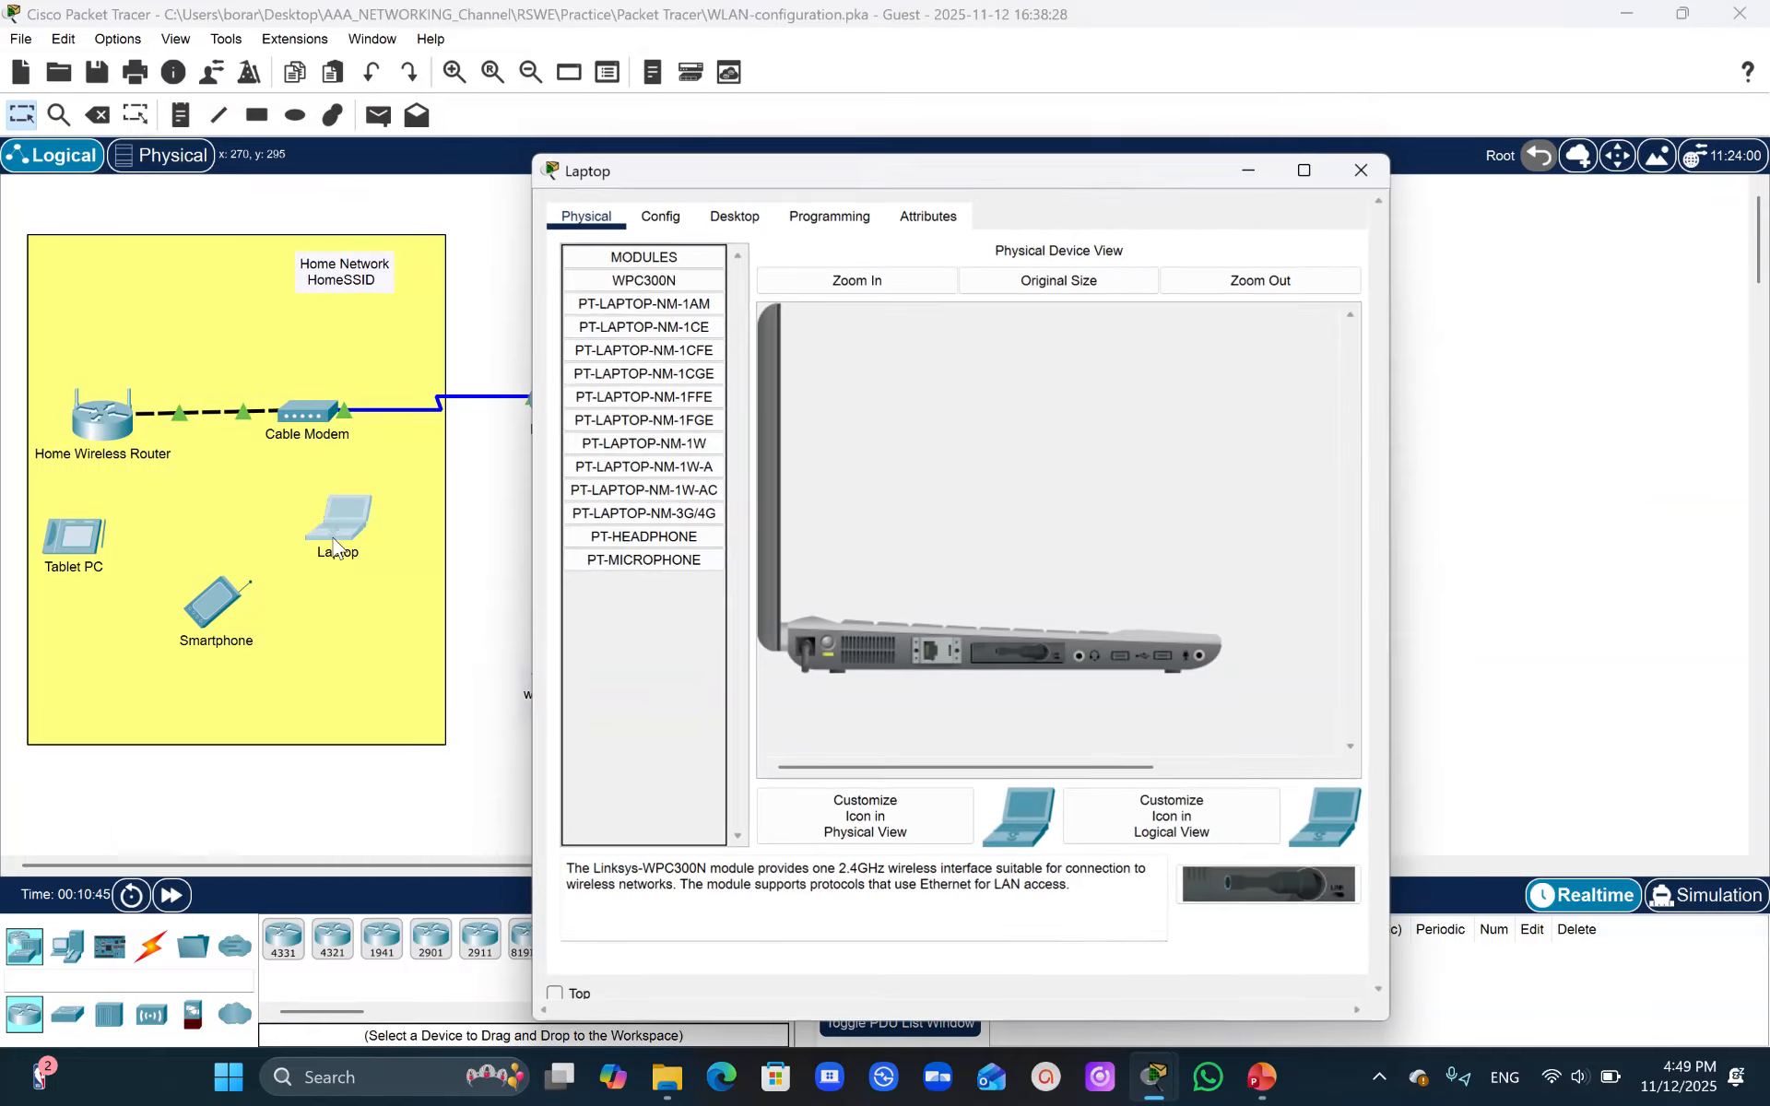
left_click(745, 217)
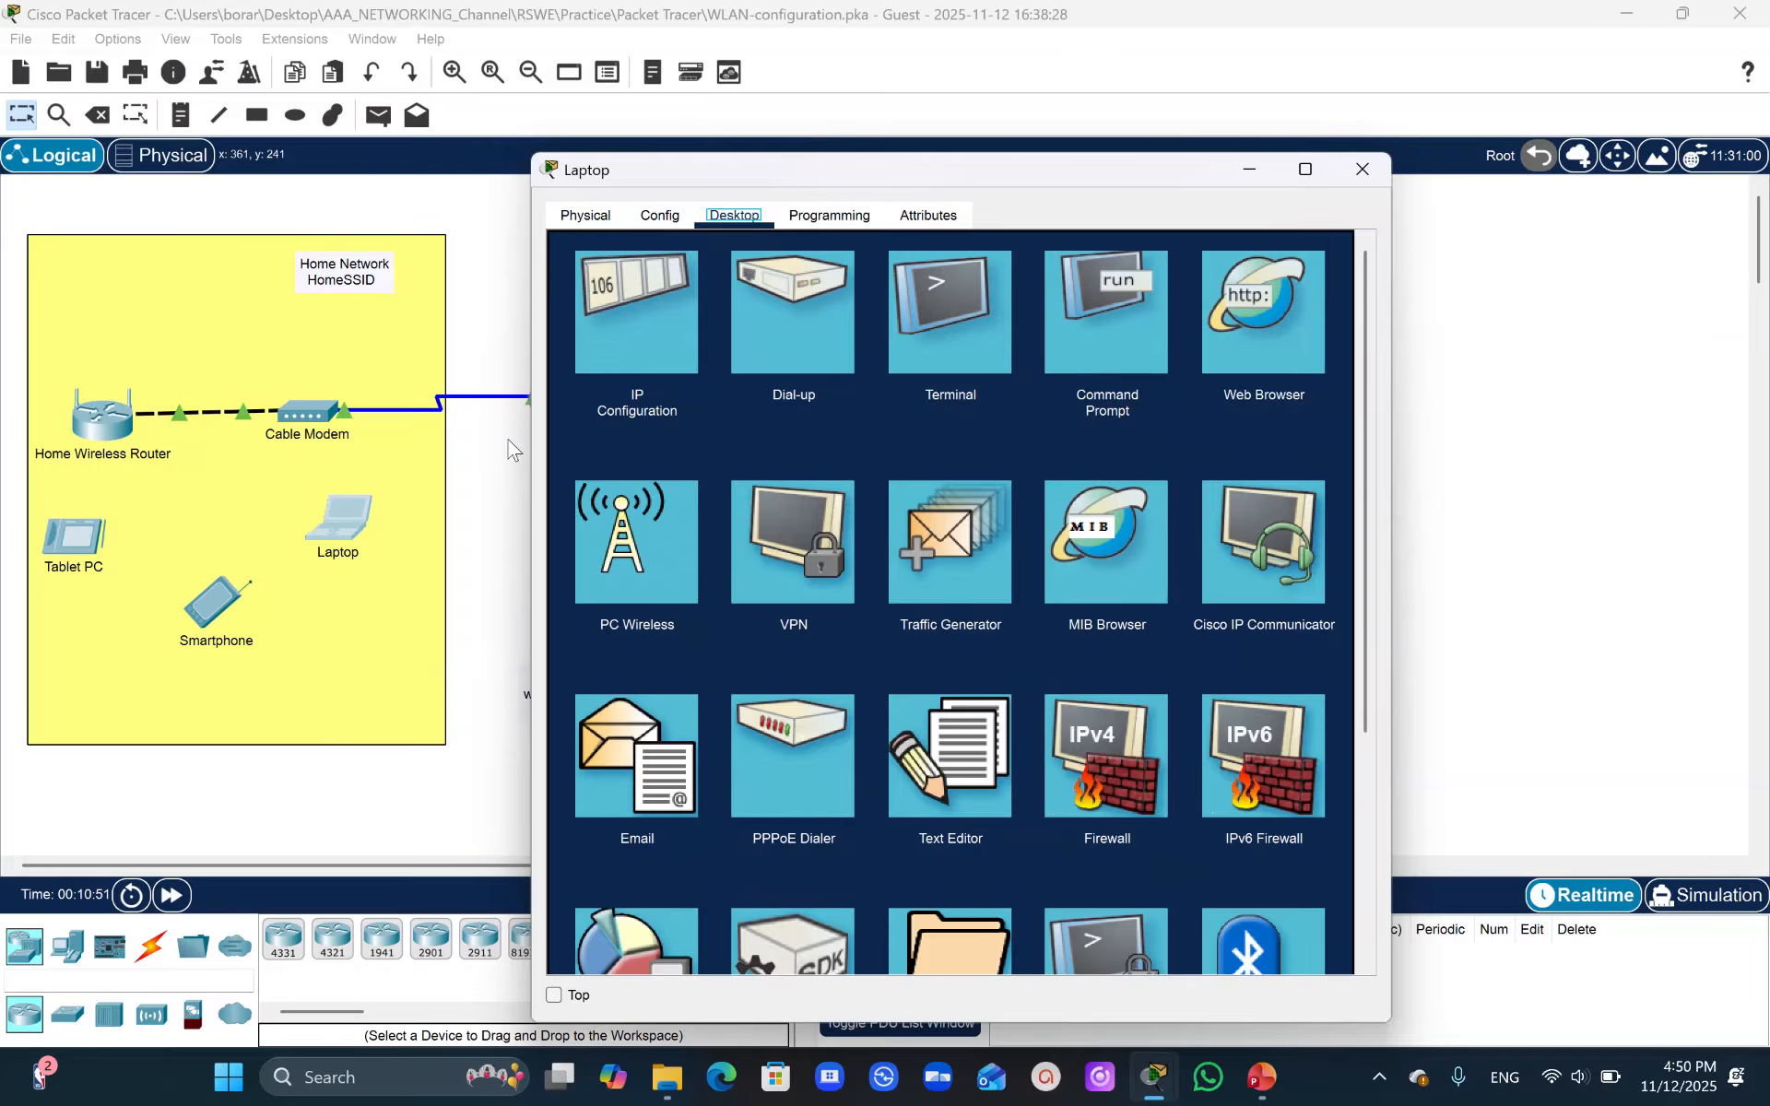
left_click(609, 599)
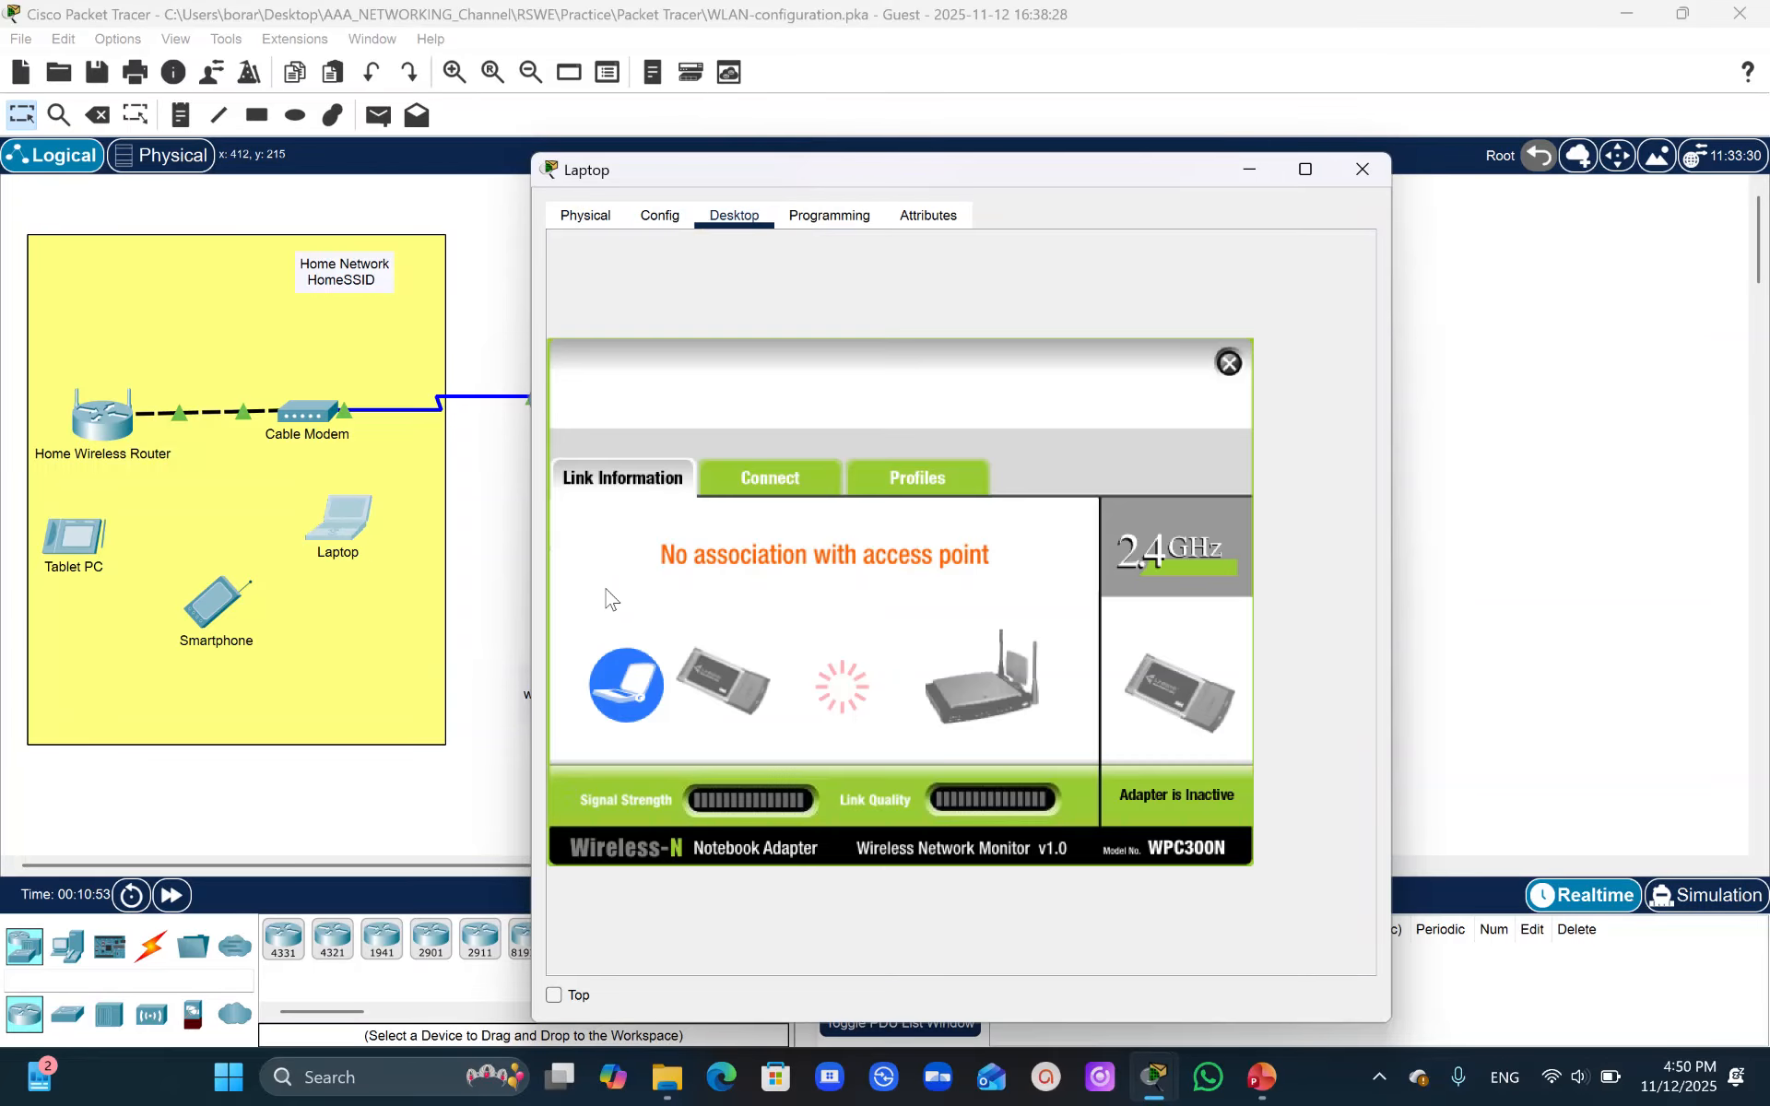
left_click(766, 491)
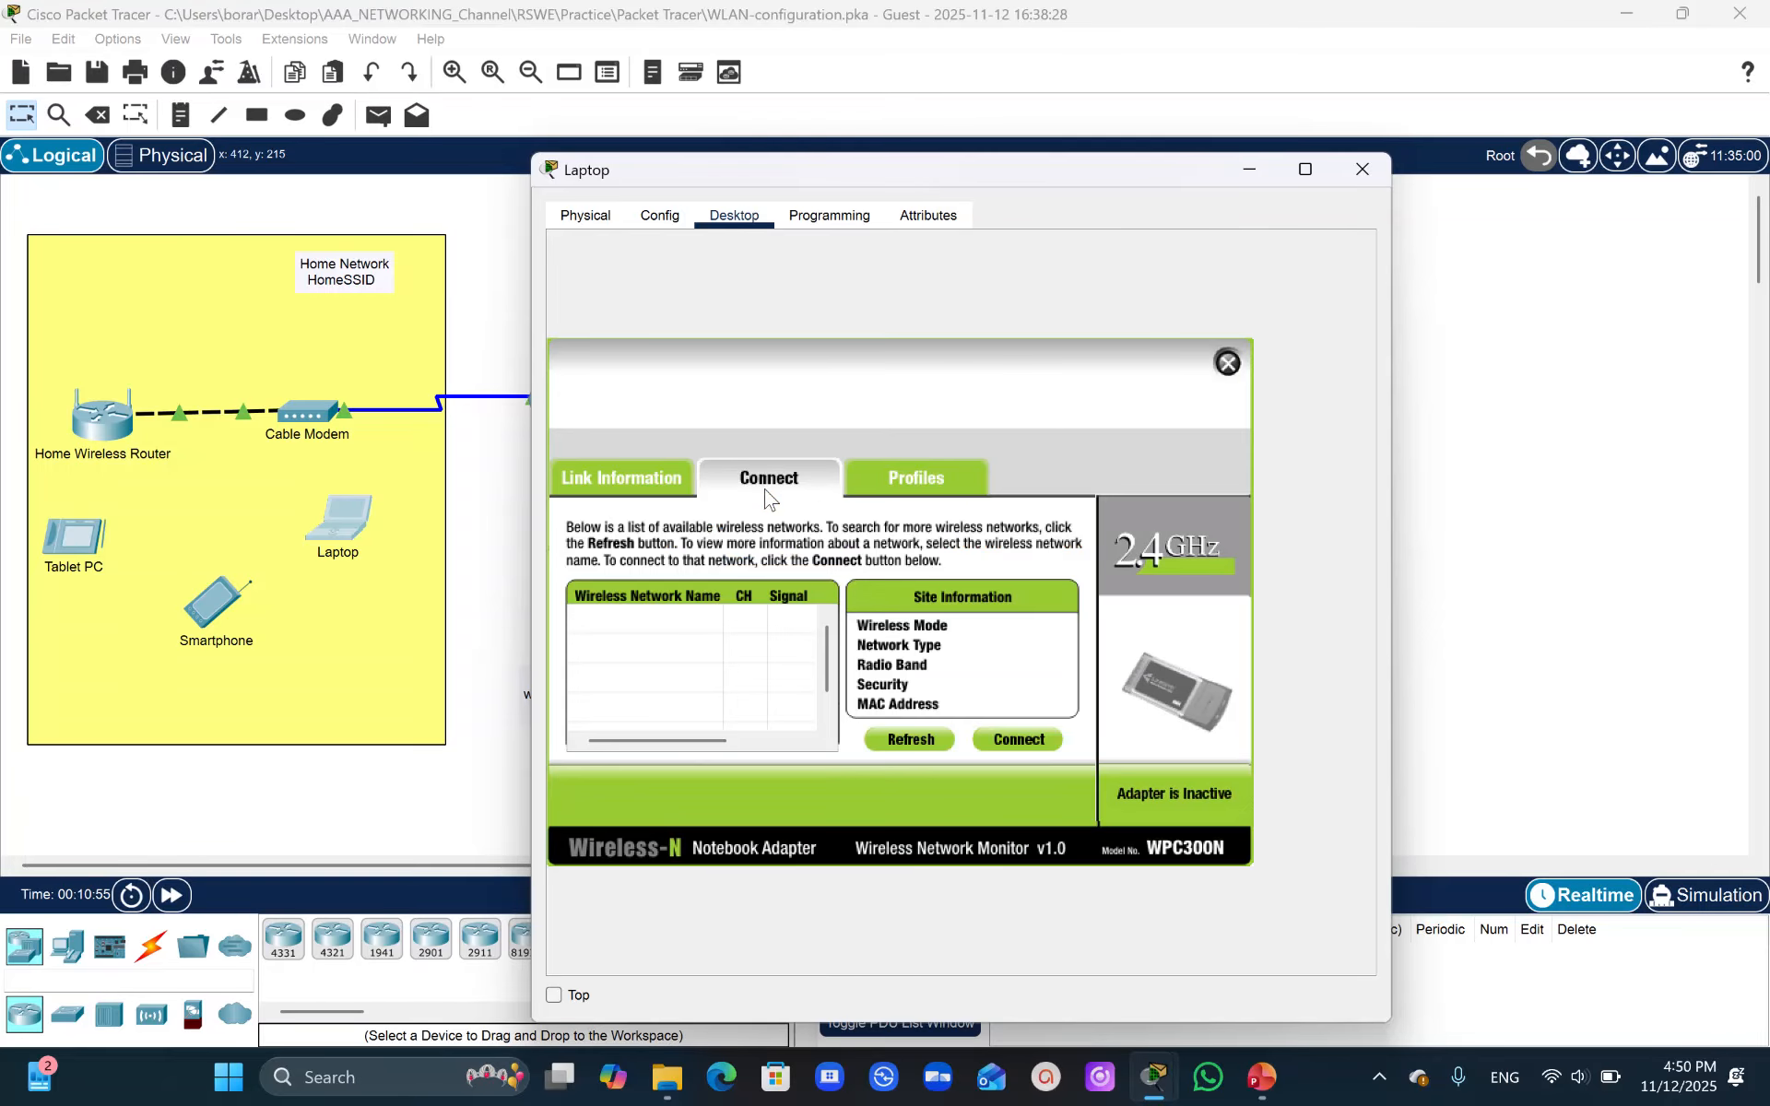
left_click(912, 742)
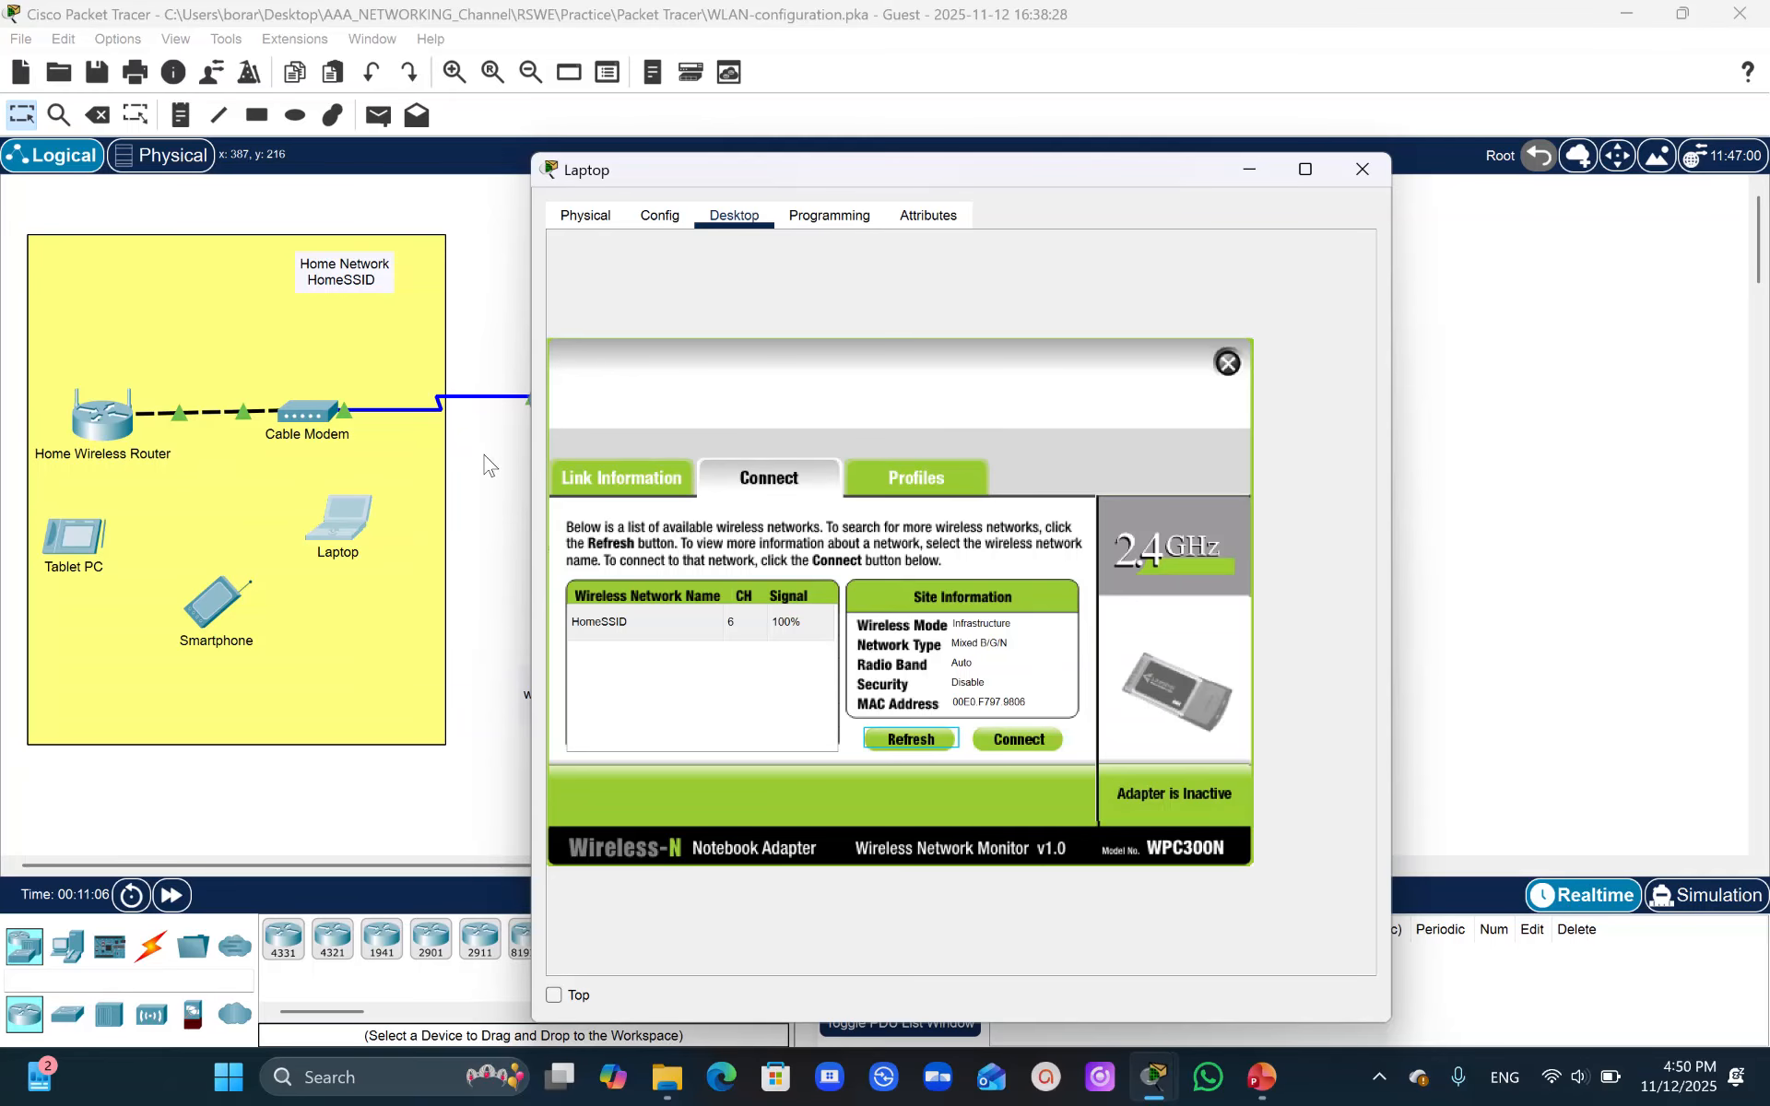
left_click(478, 512)
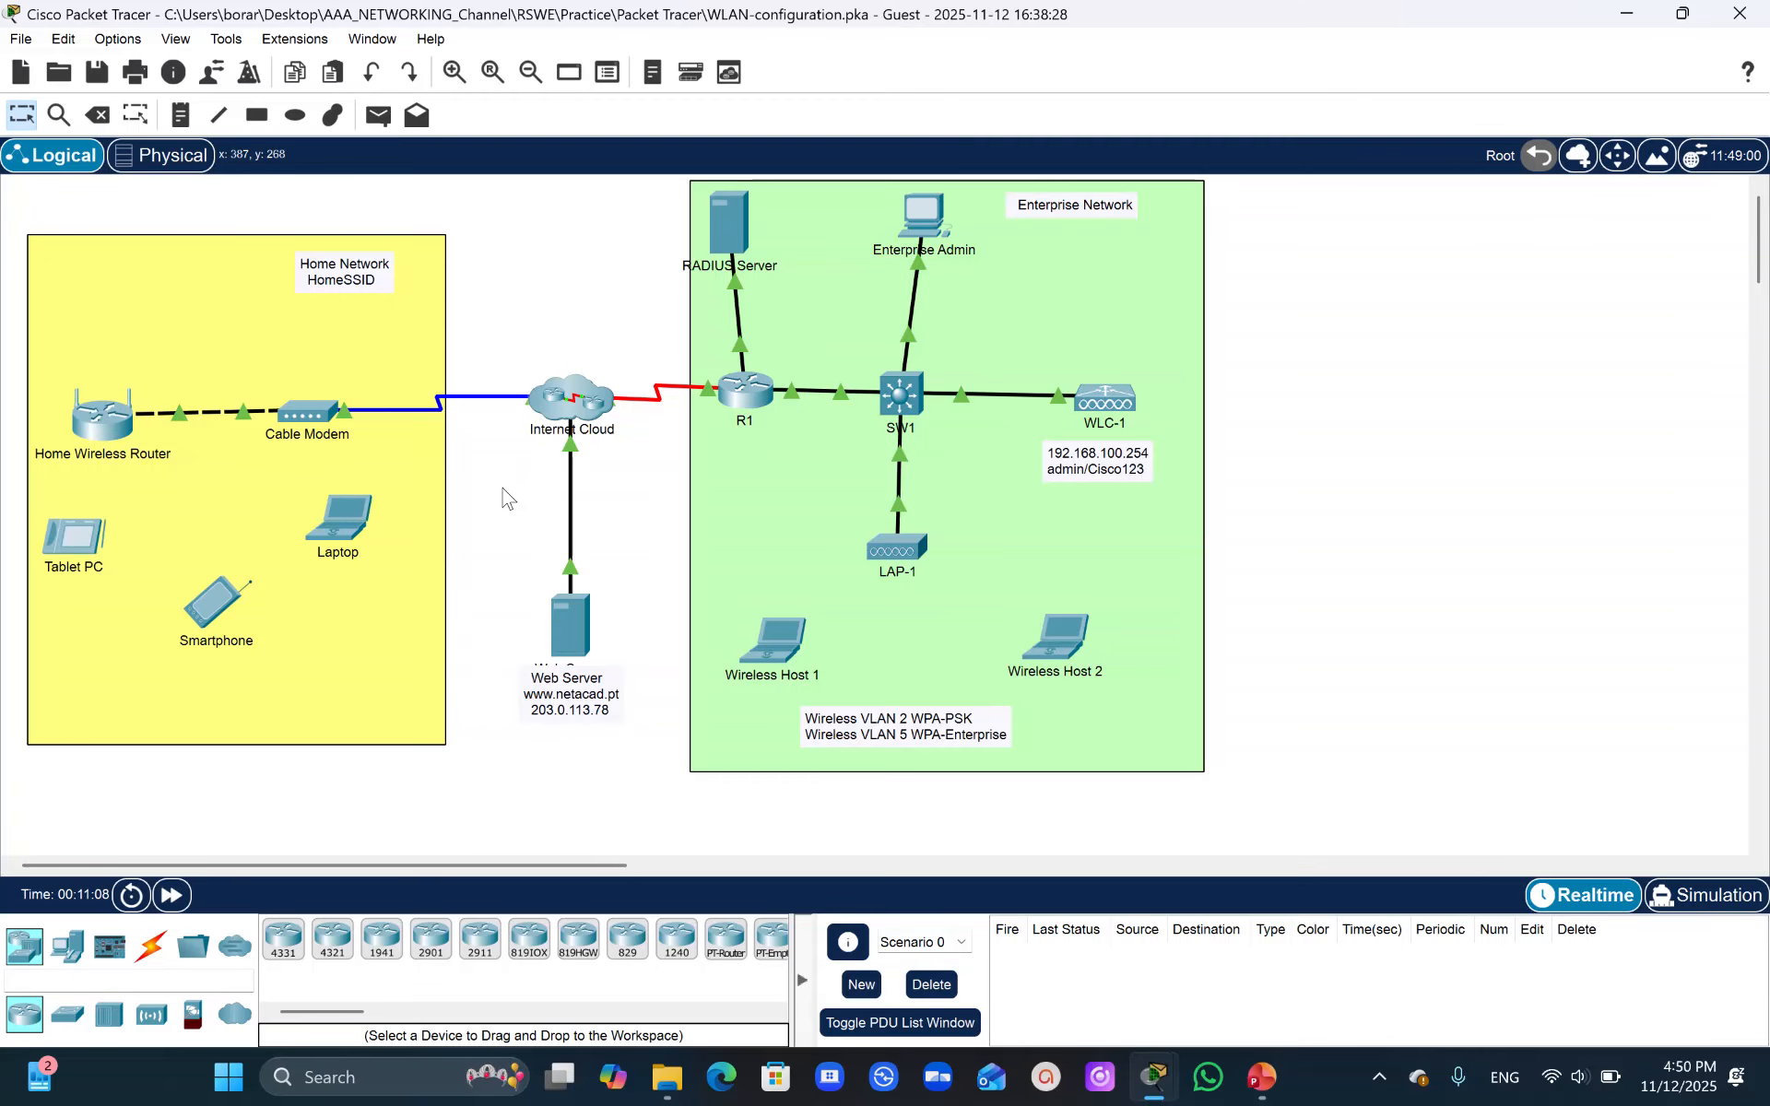
- Copy the Home Network passphrase from the WLAN information table in the activity instructions
mouse_move(1153, 1076)
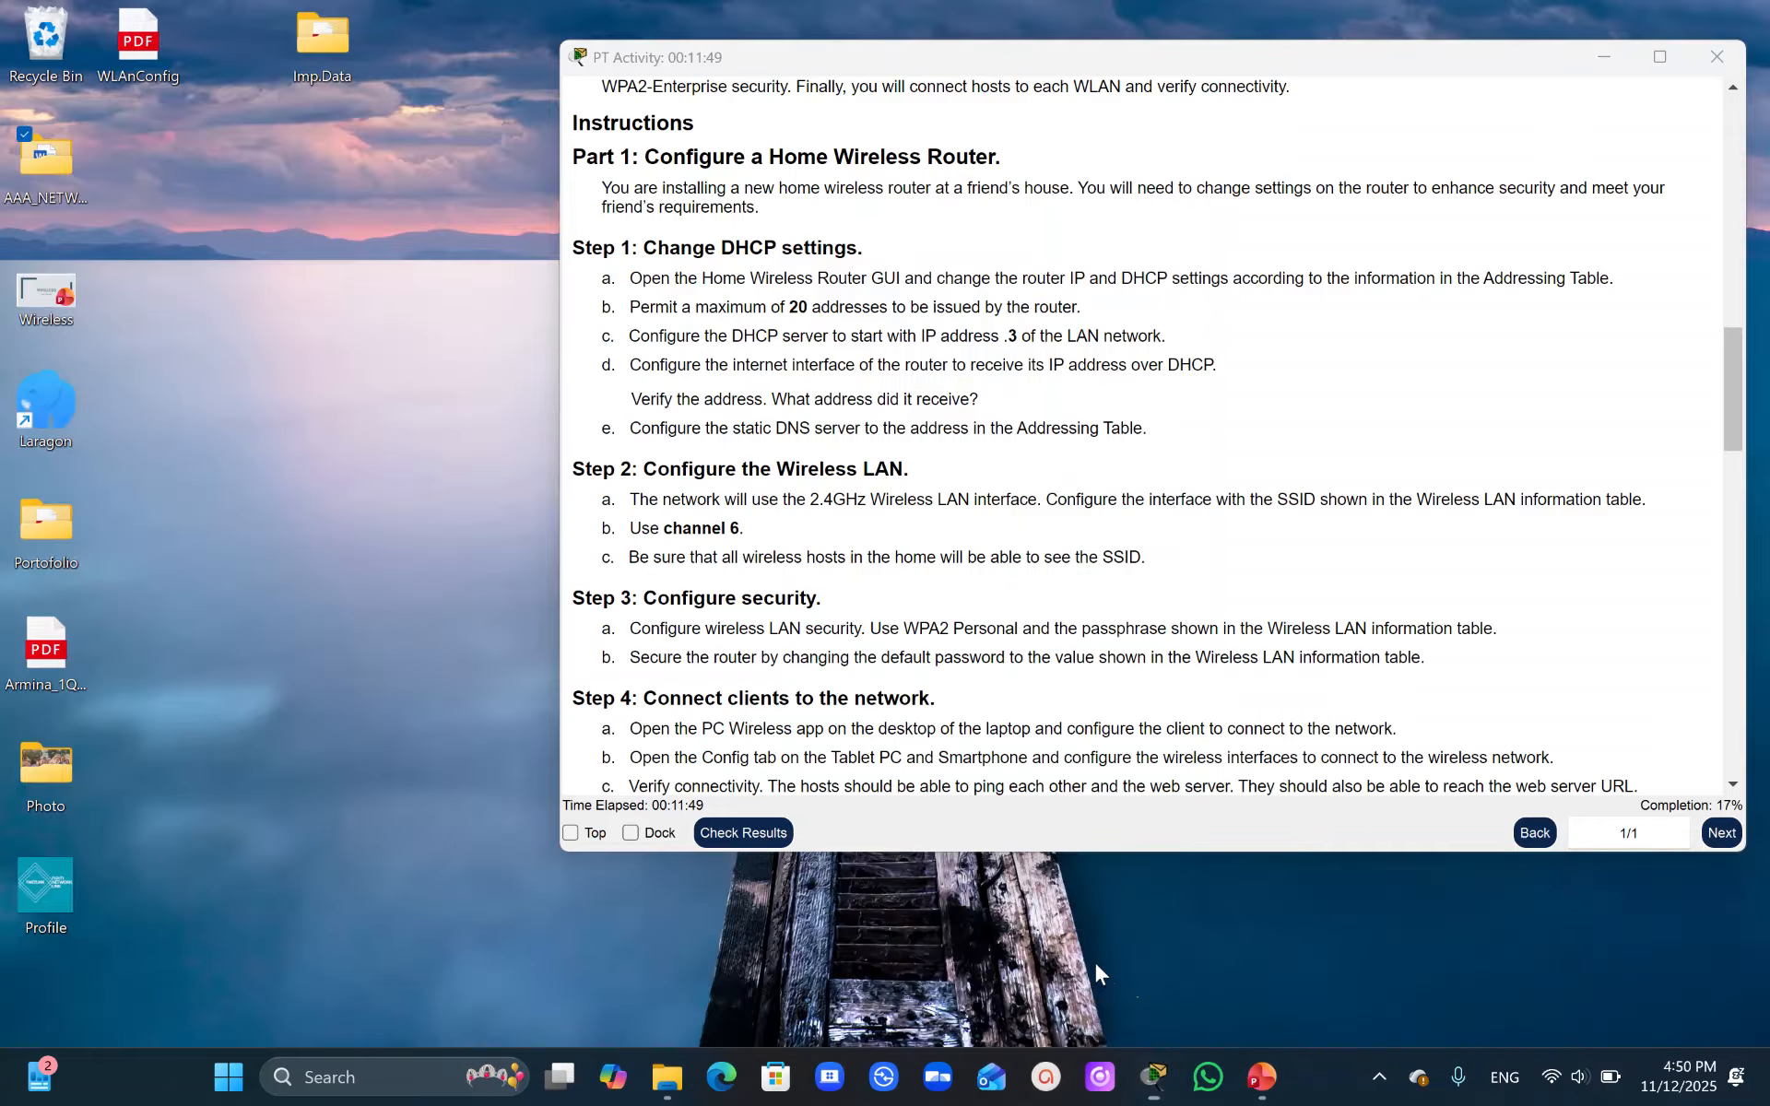
left_click(1095, 963)
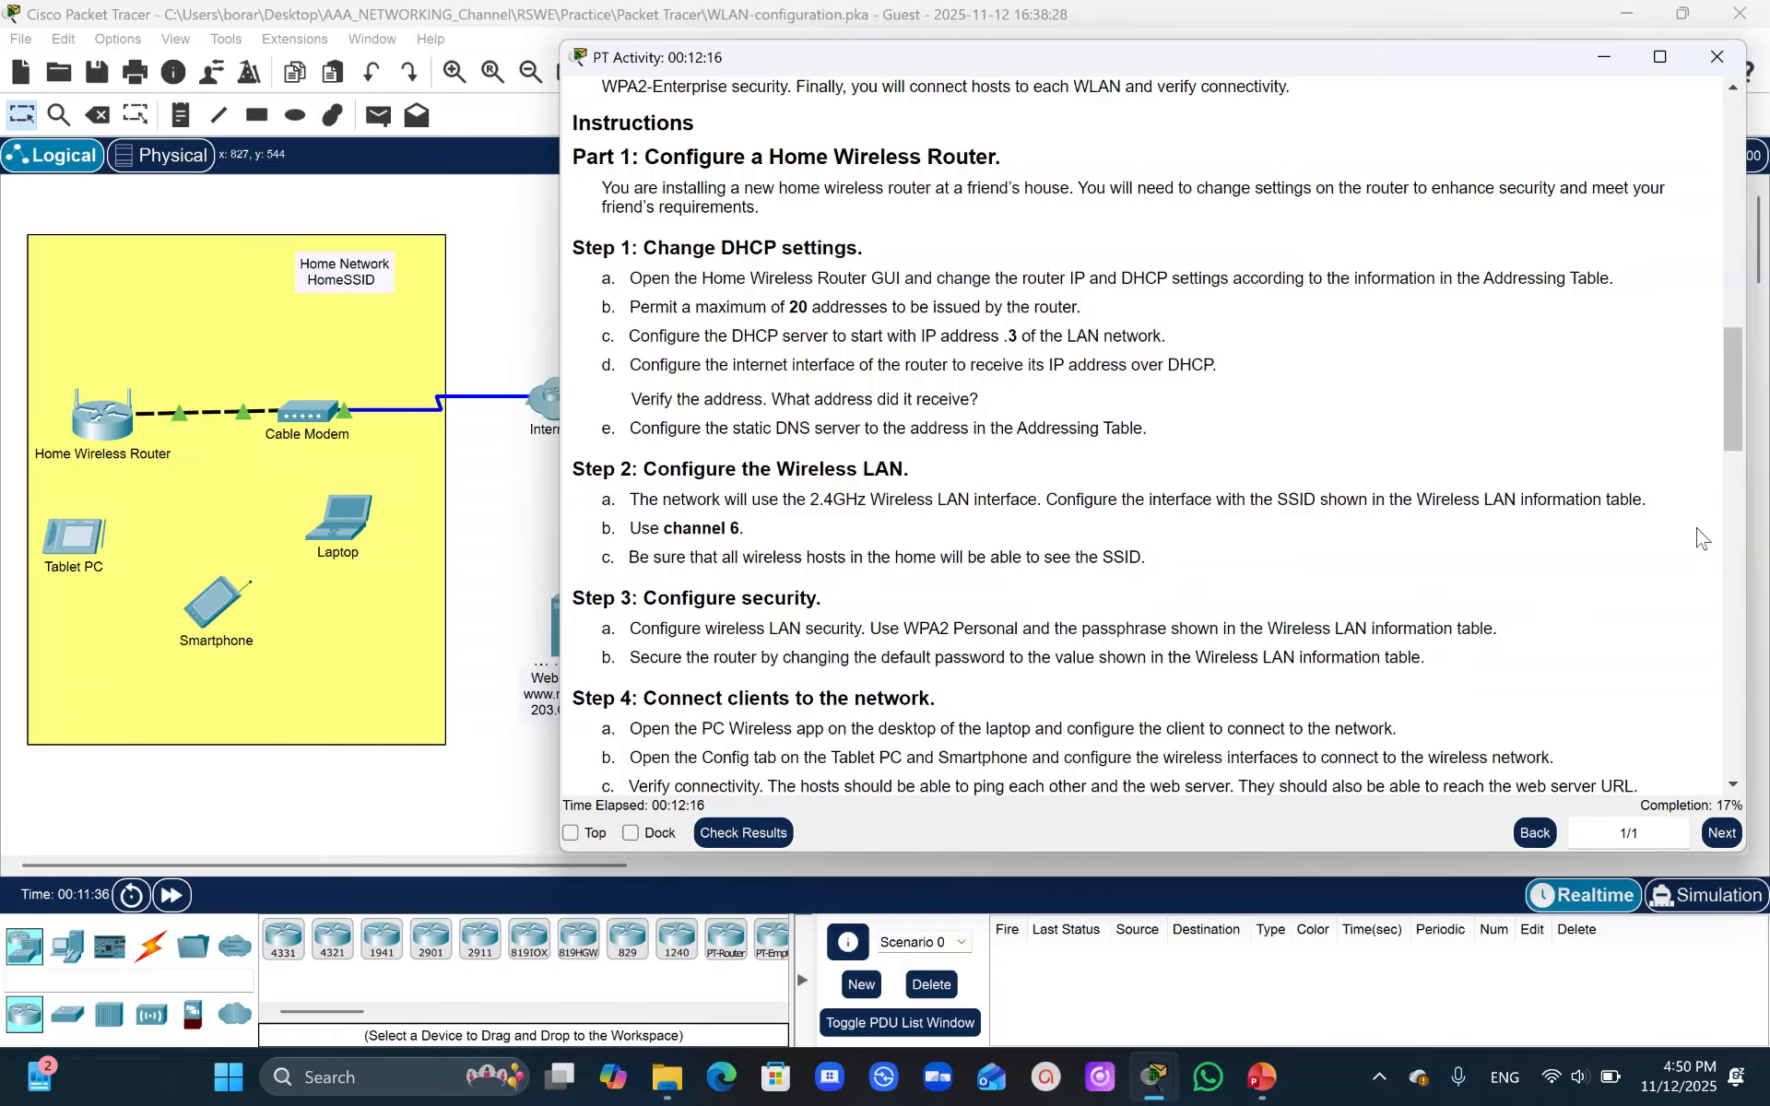
left_click(1737, 426)
left_click_drag(1737, 426, 1706, 237)
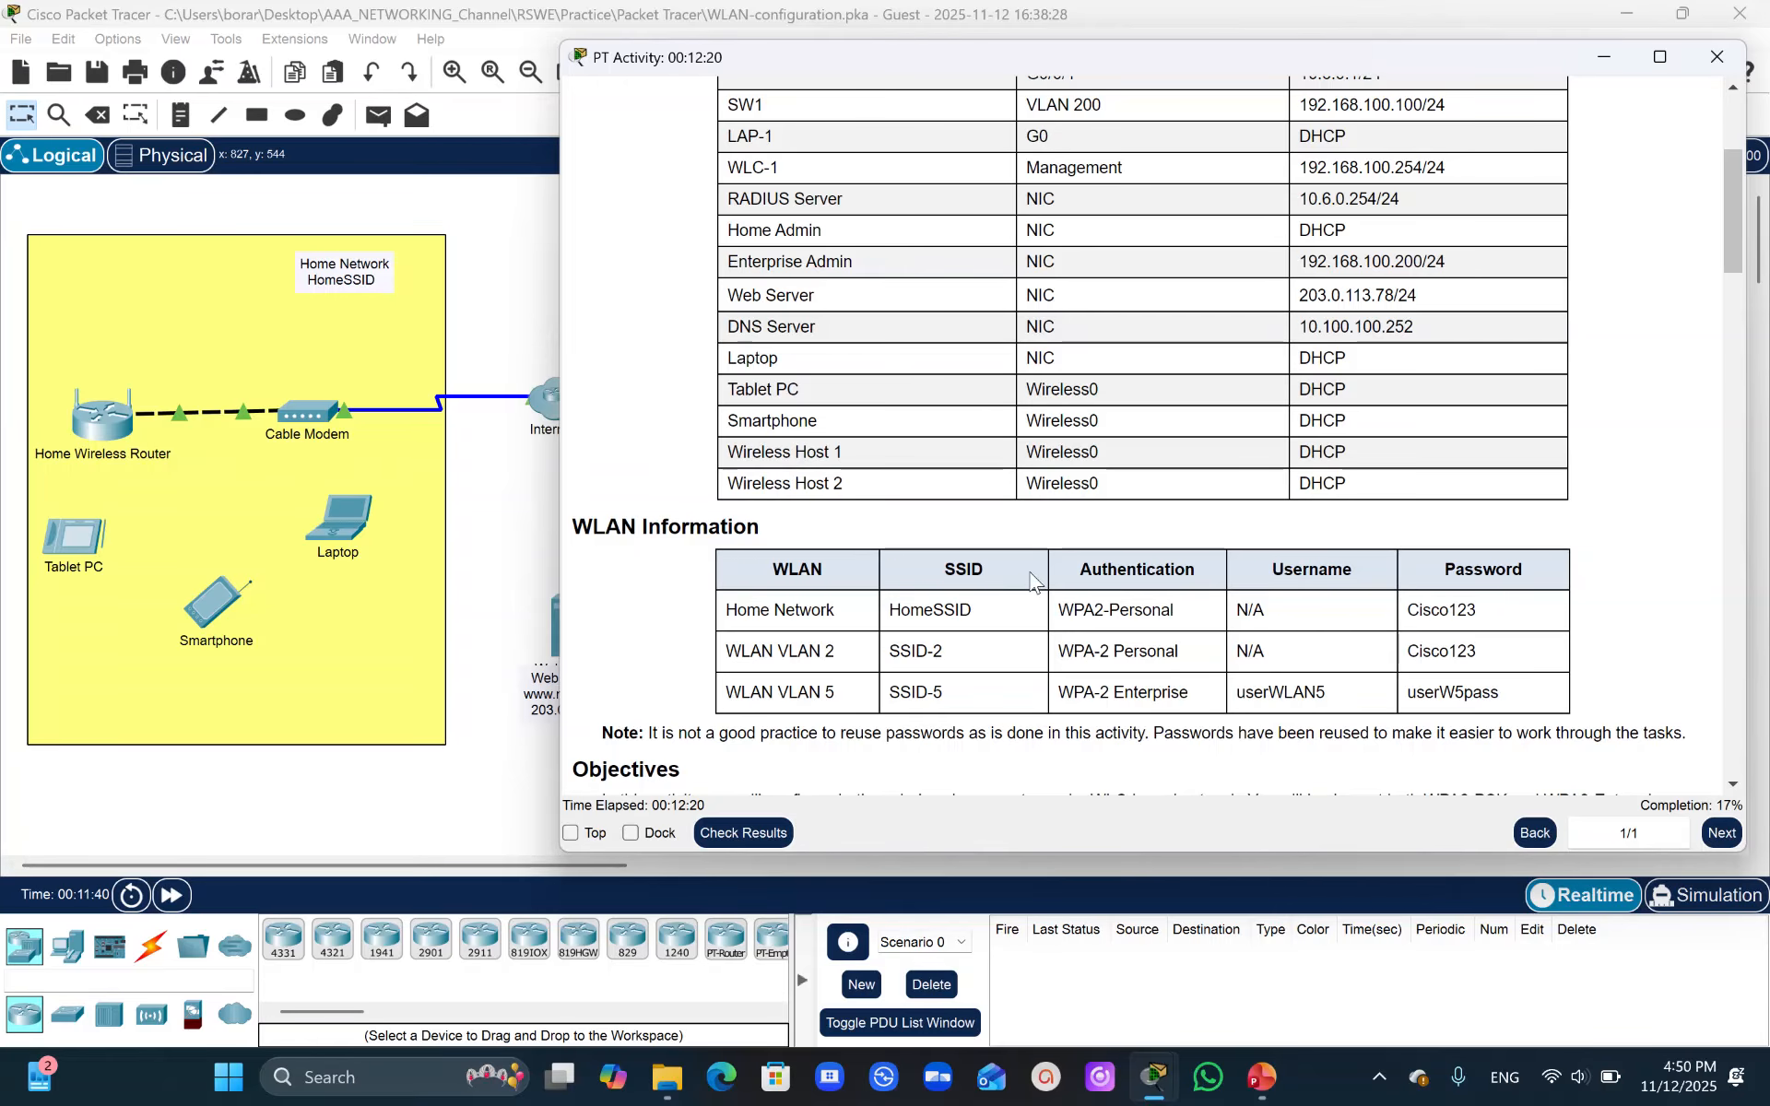
left_click_drag(1493, 607, 1408, 618)
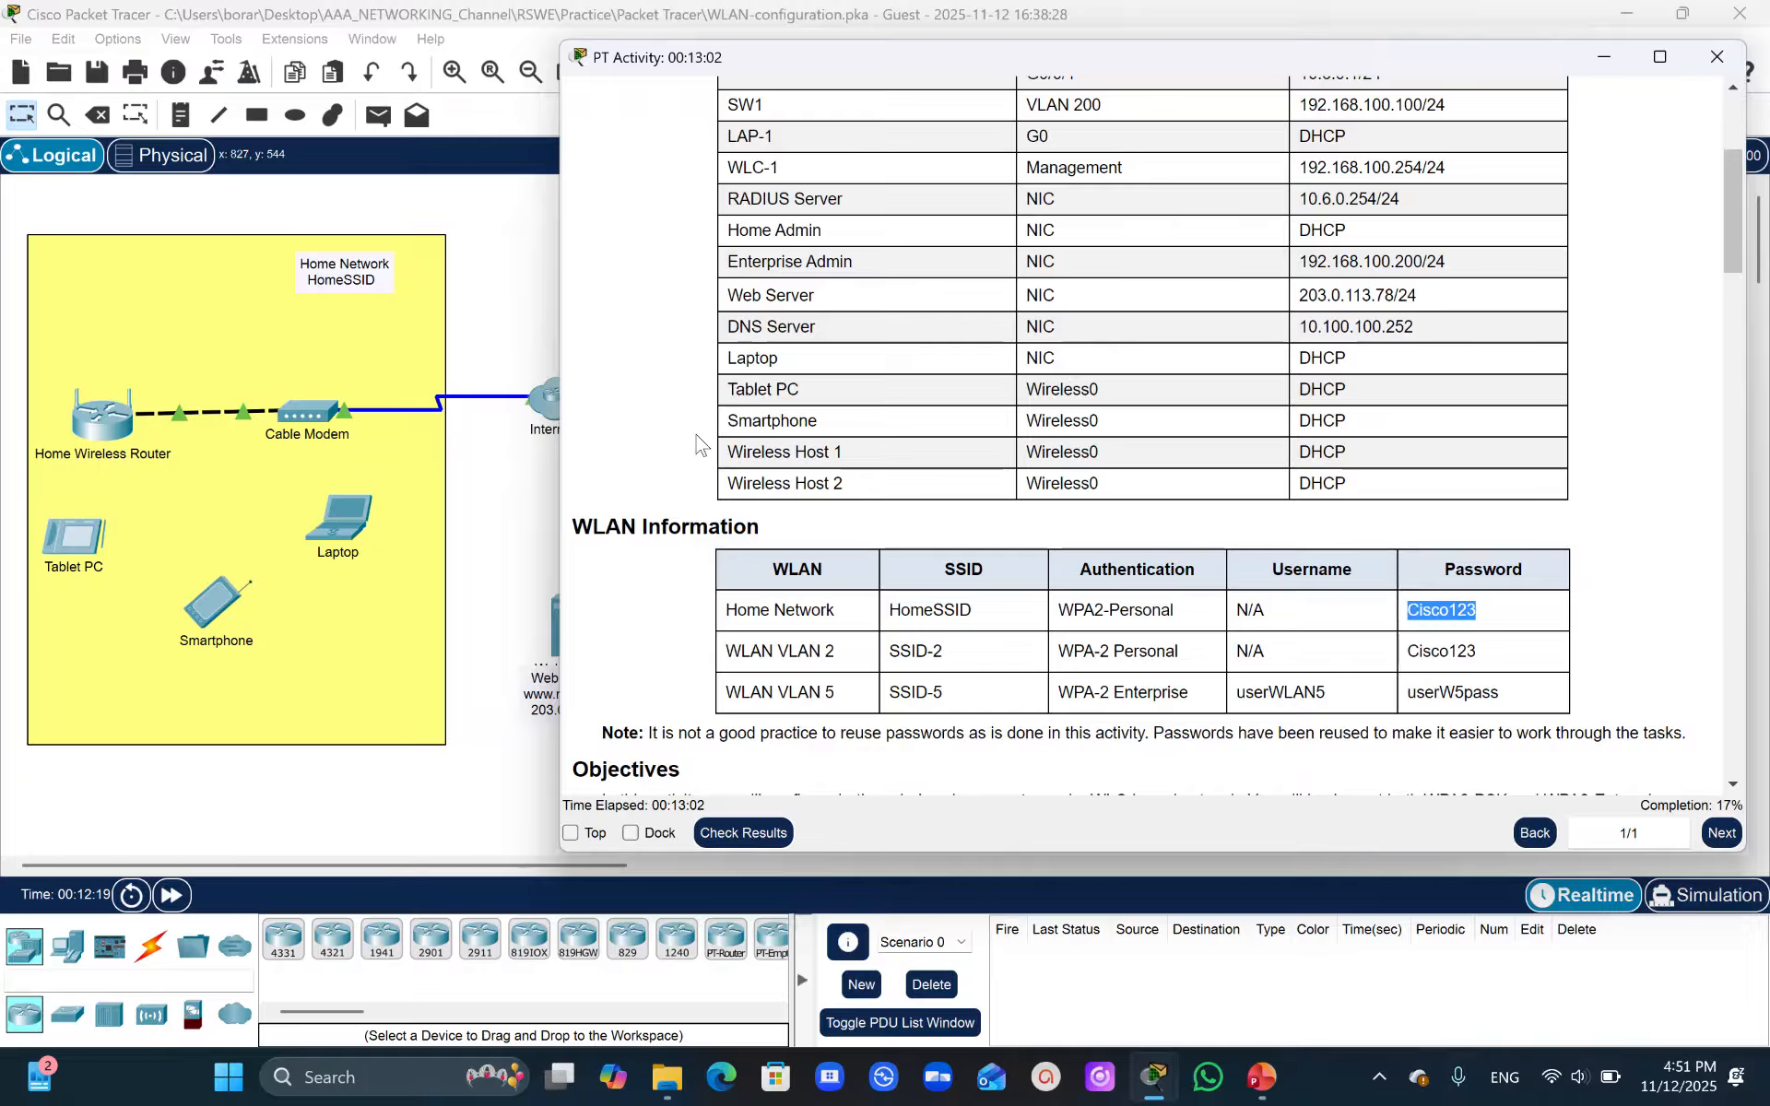
- On the home wireless router, set the 2.4 GHz security mode to WPA2 Personal, enter the Wi-Fi passphrase, and save the settings
left_click(506, 446)
left_click(102, 422)
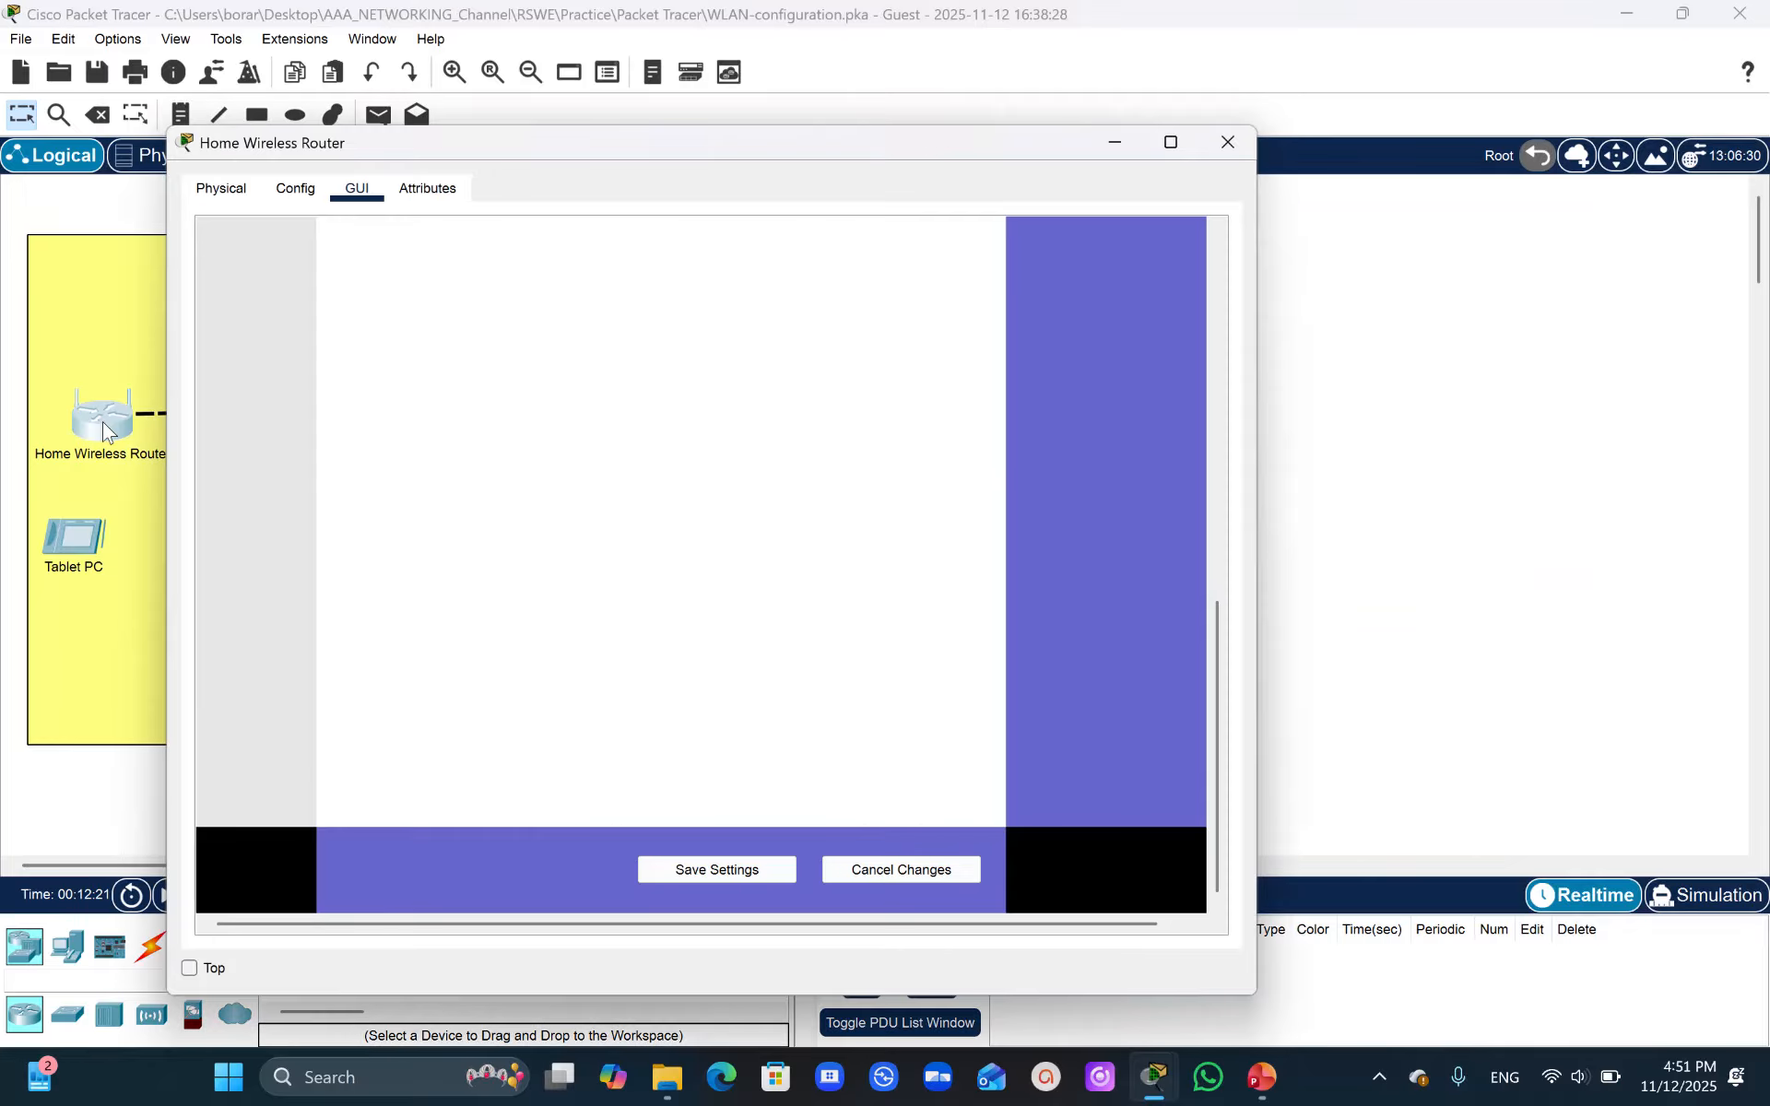
left_click(1217, 664)
left_click_drag(1217, 663, 1270, 241)
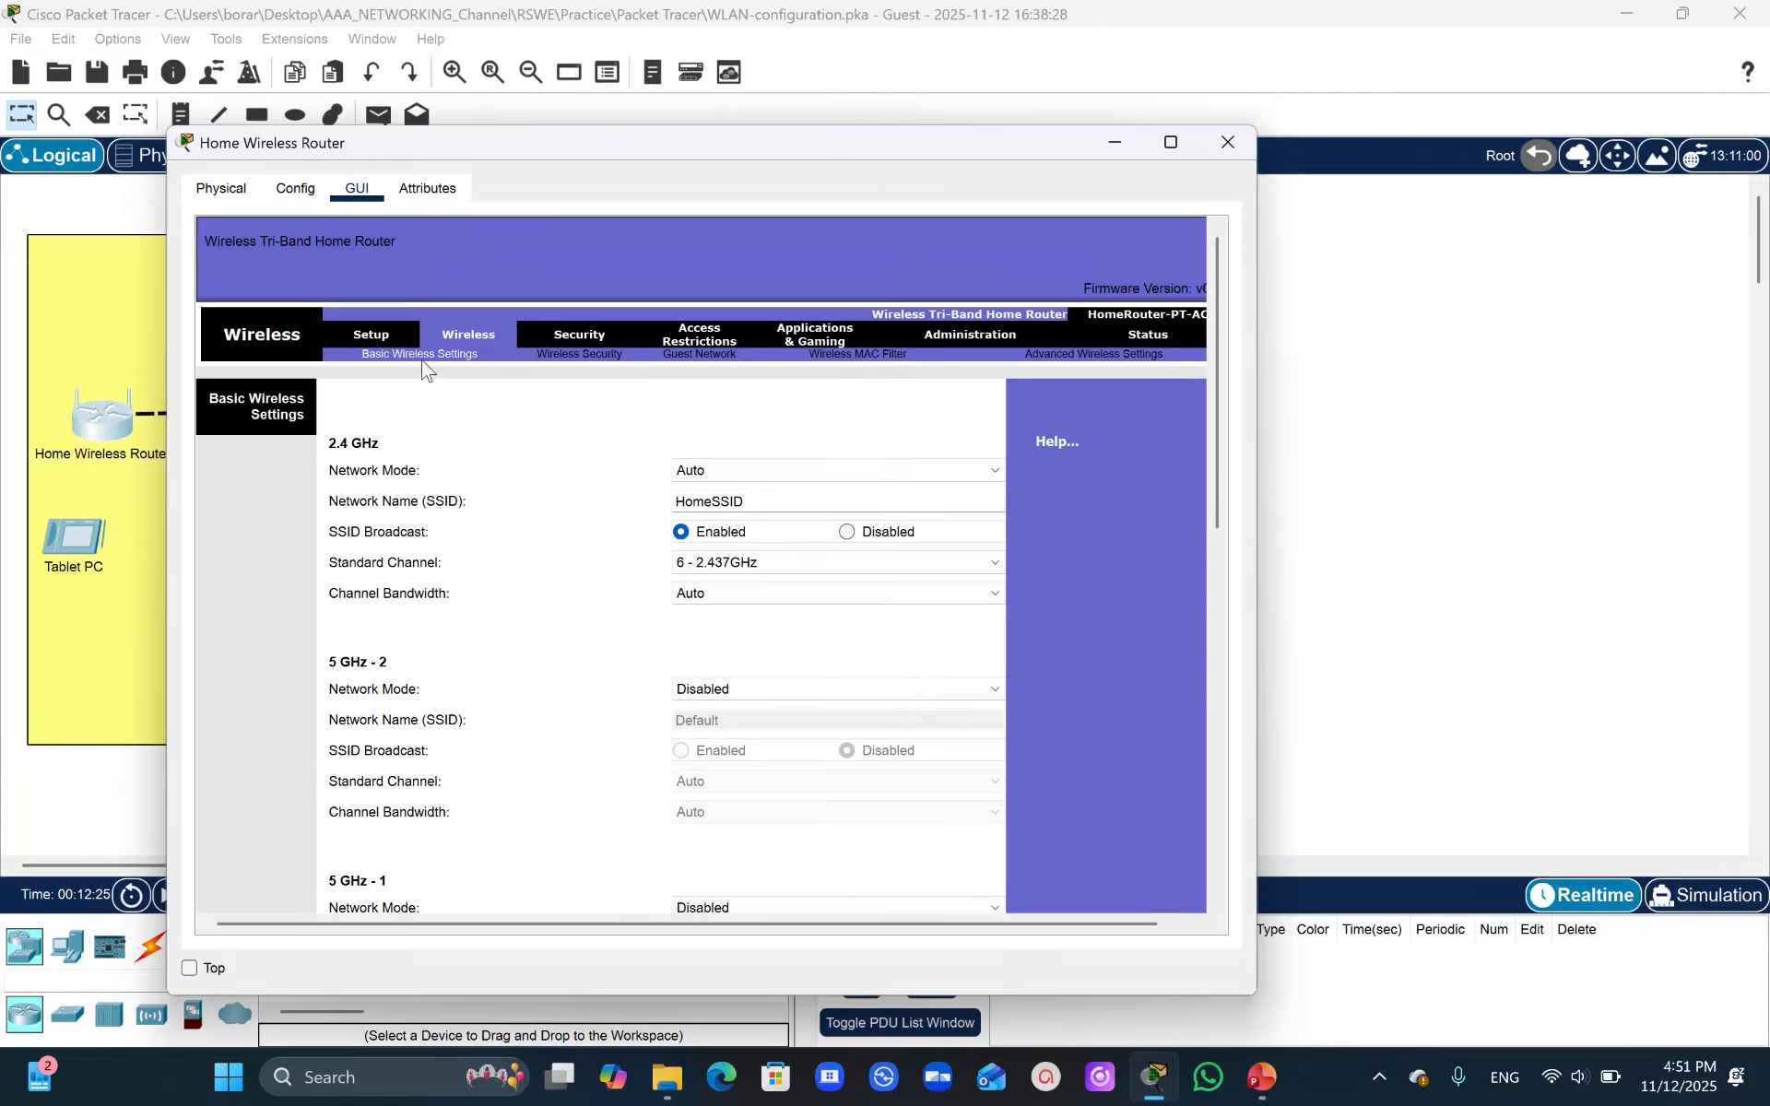
left_click(587, 356)
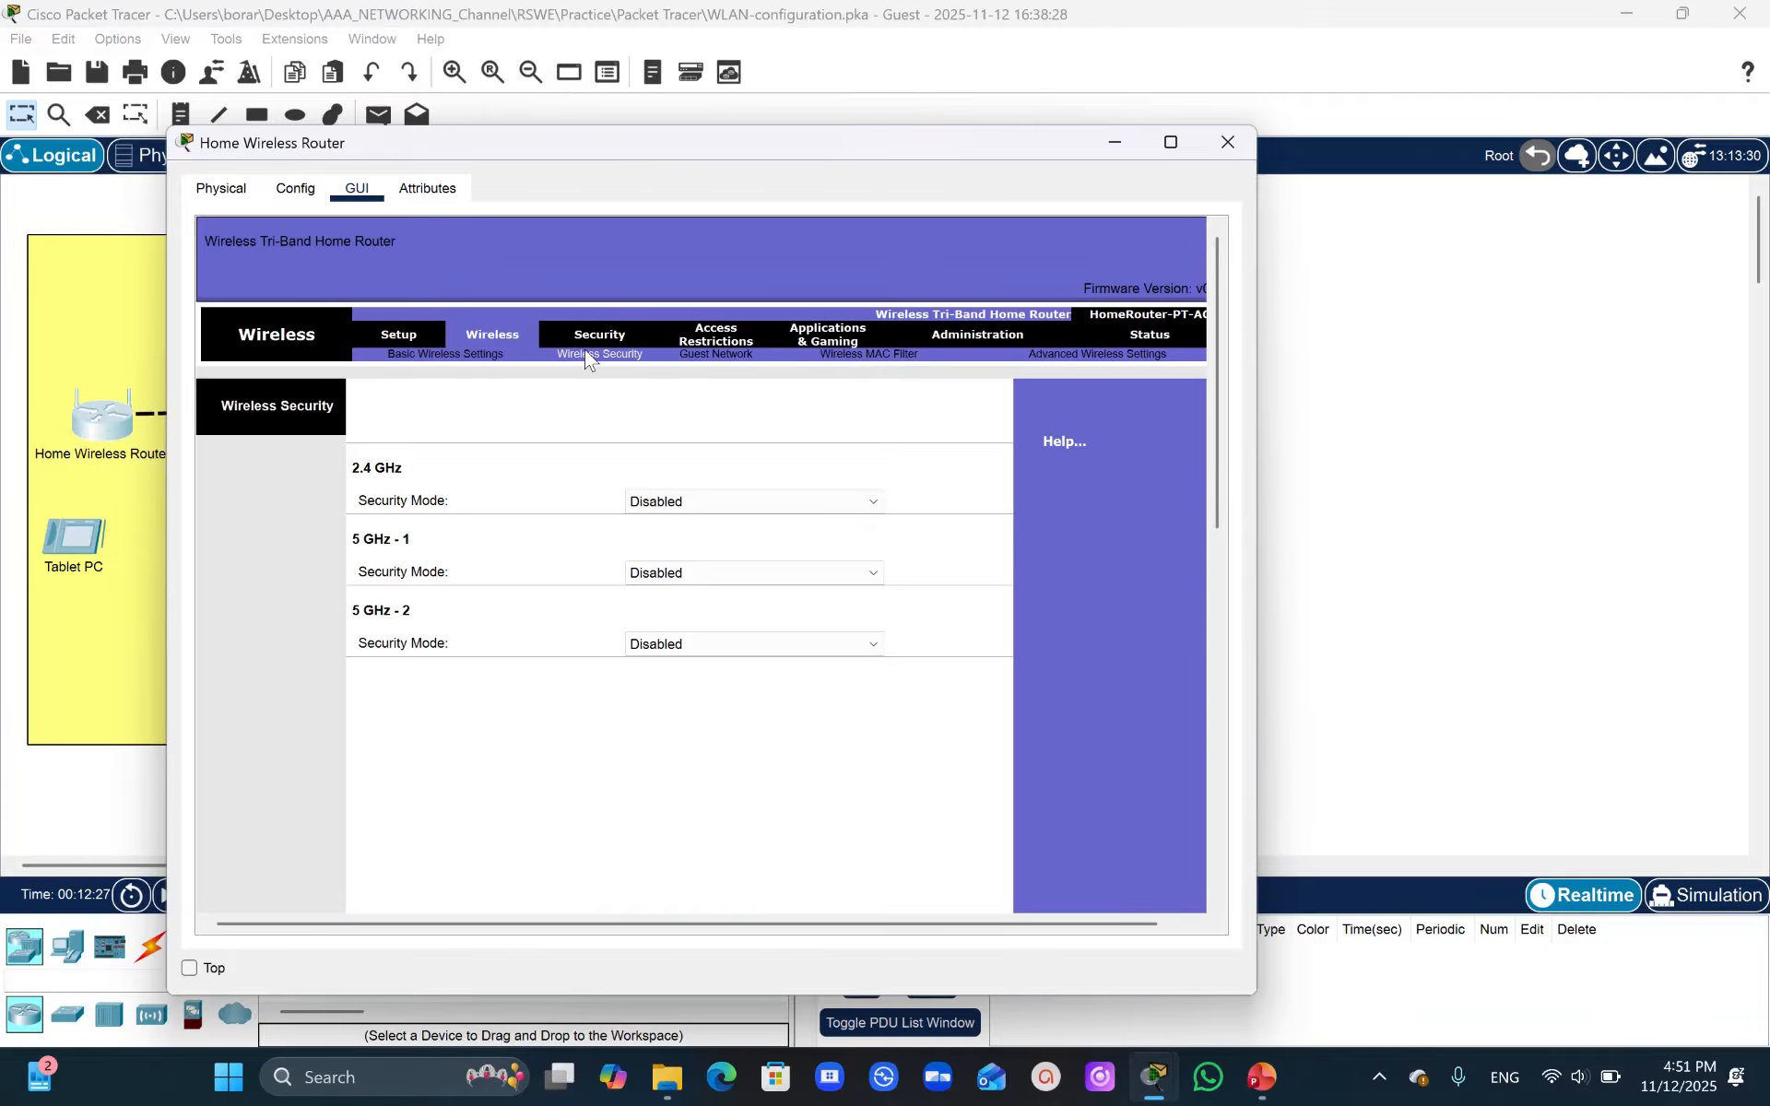
left_click(678, 502)
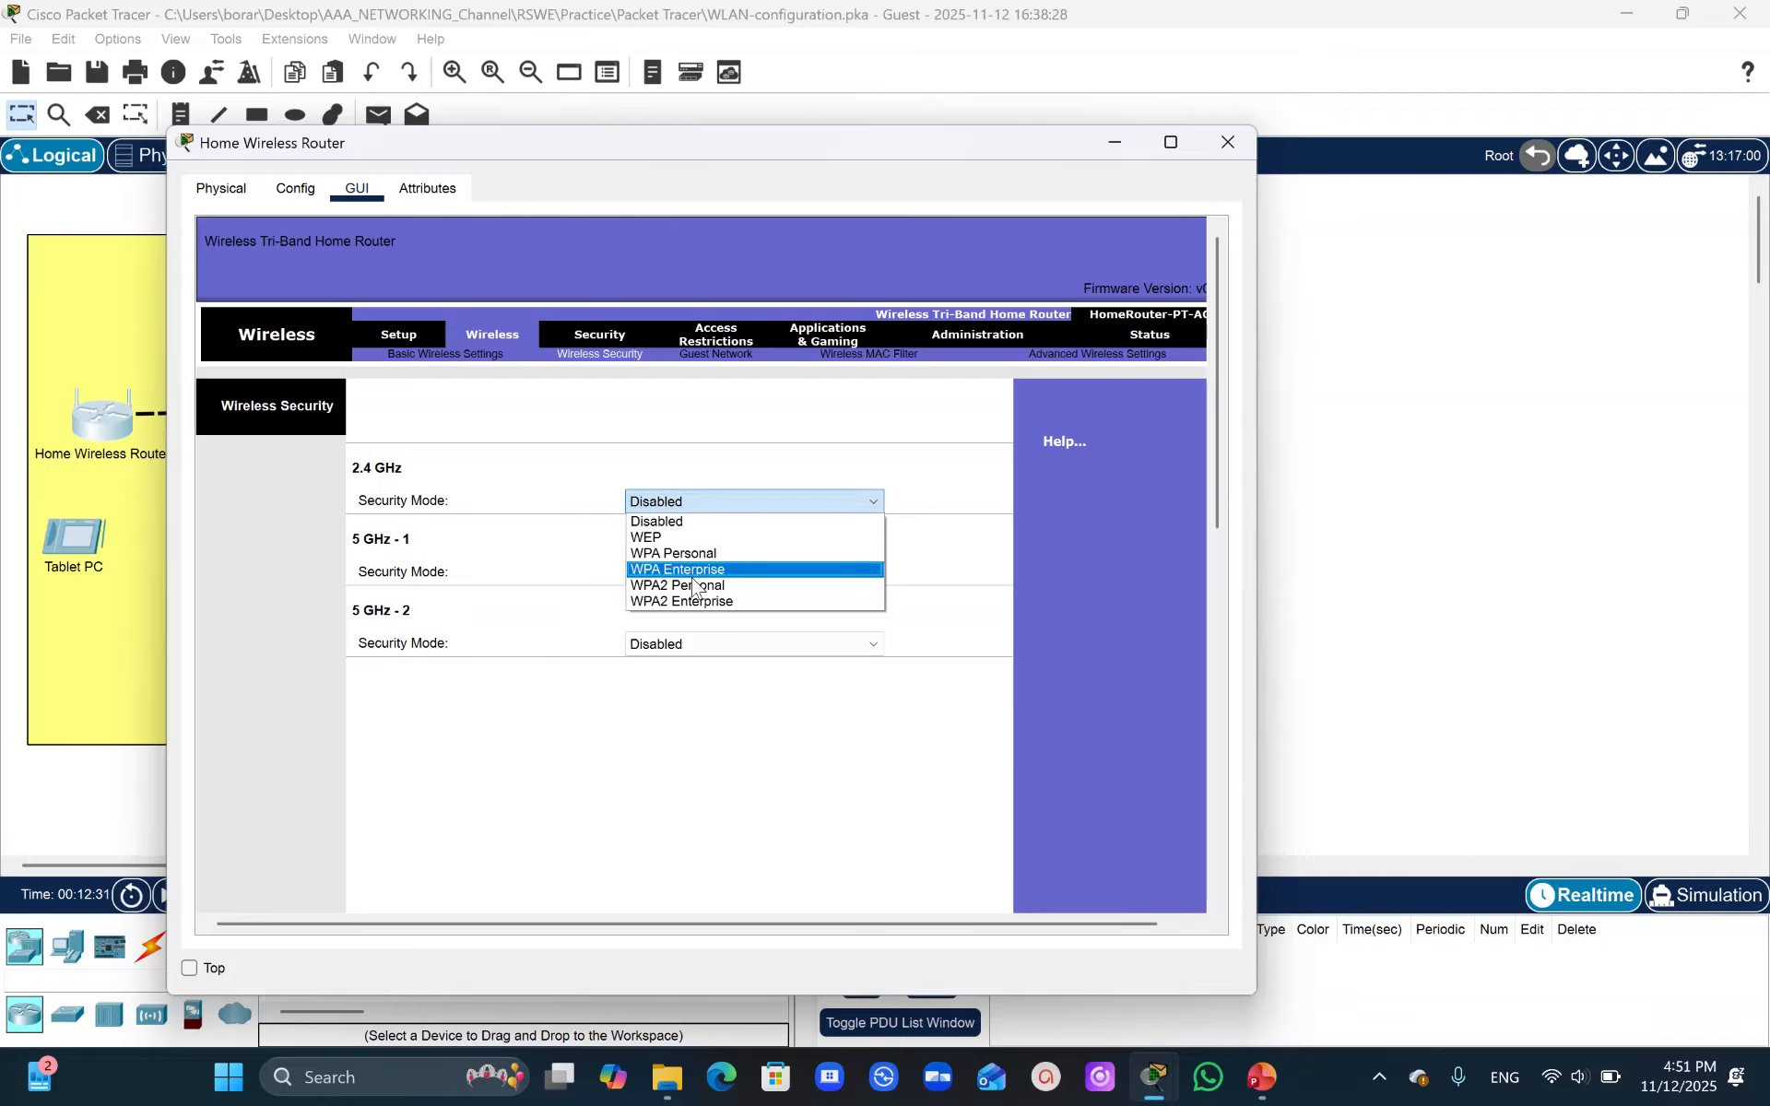
left_click(694, 586)
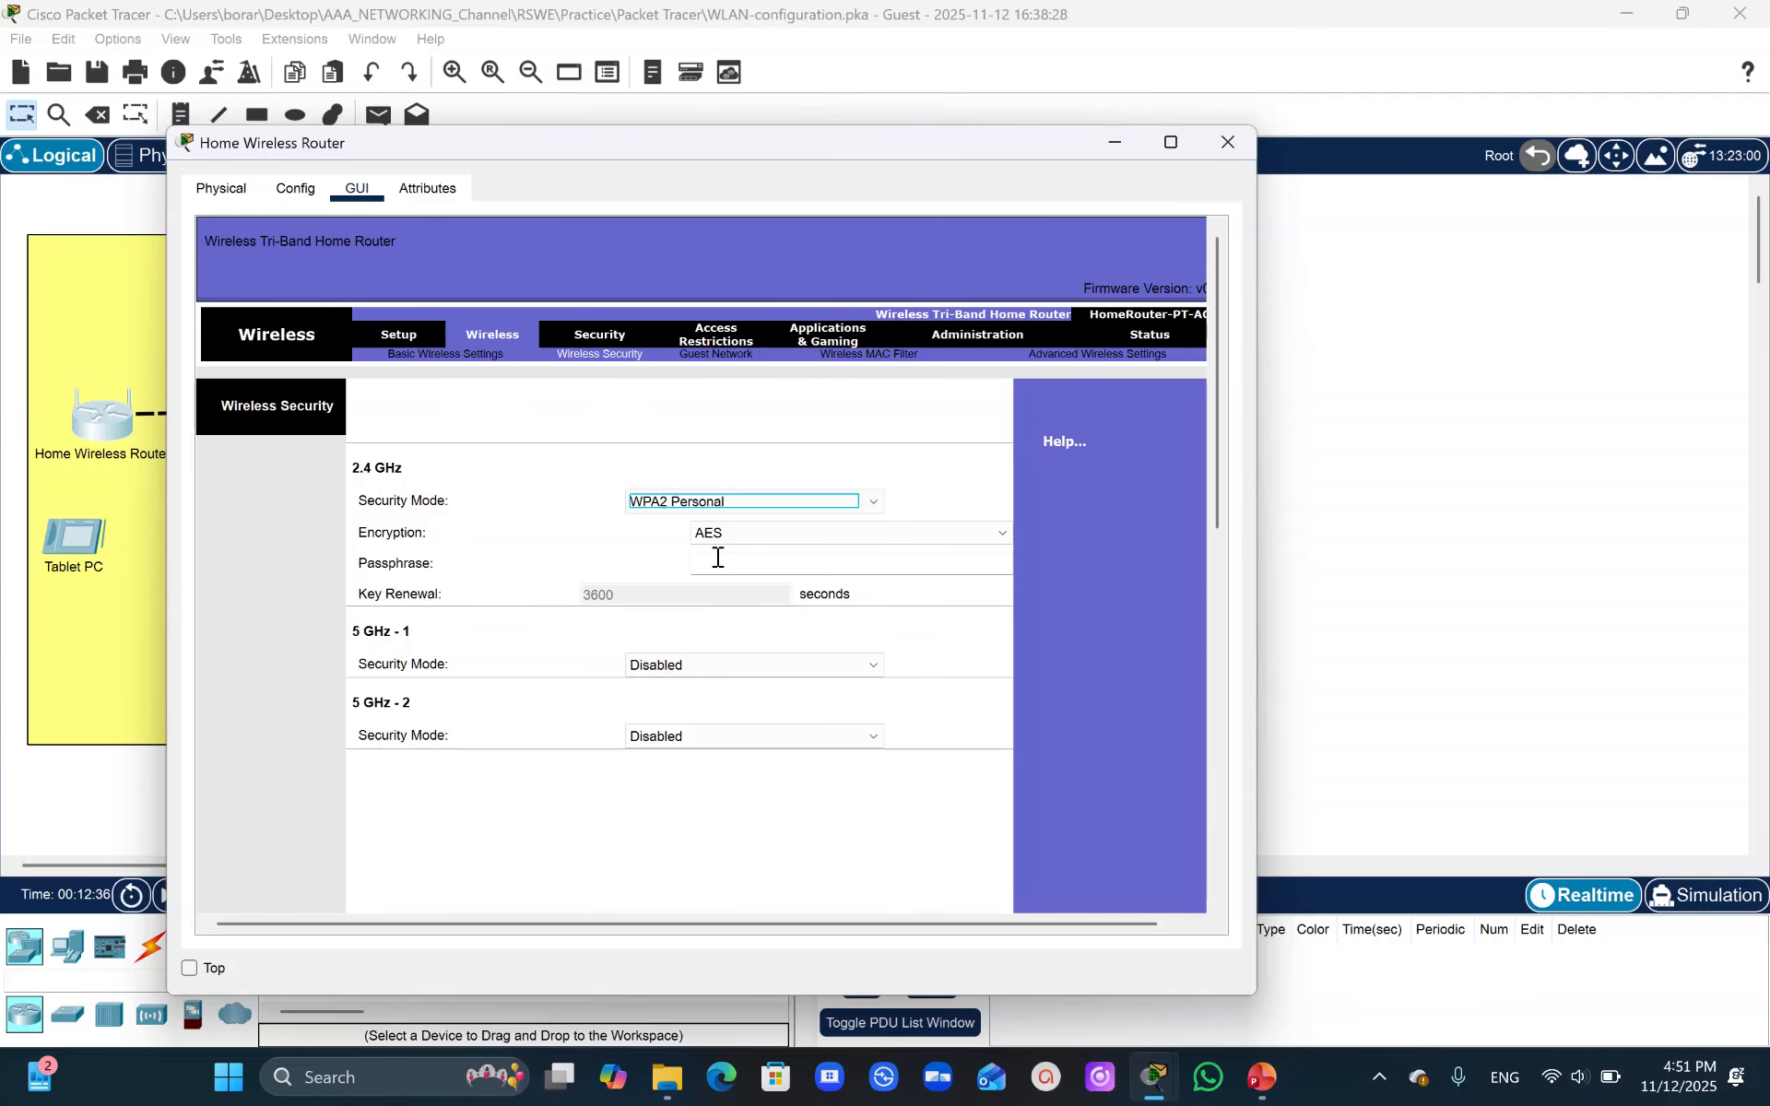
left_click(714, 562)
type("Cisco123")
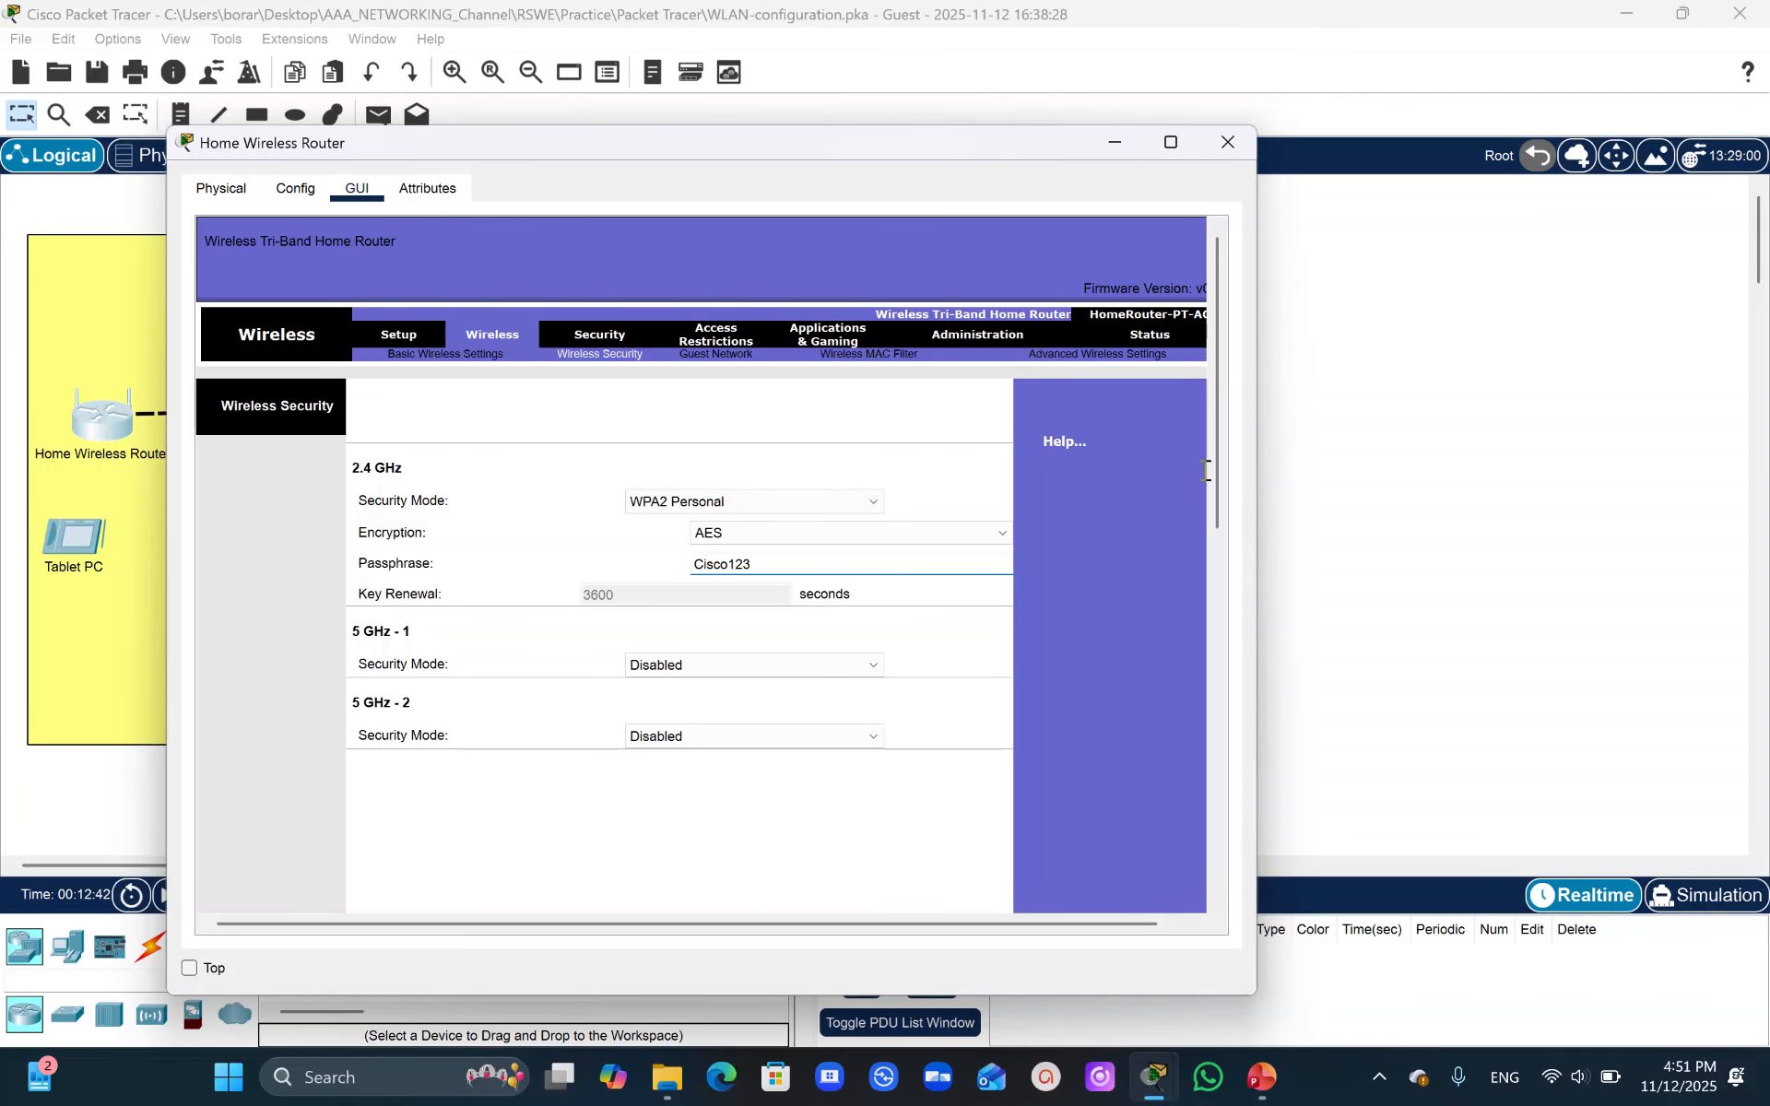
left_click_drag(1221, 470, 1243, 850)
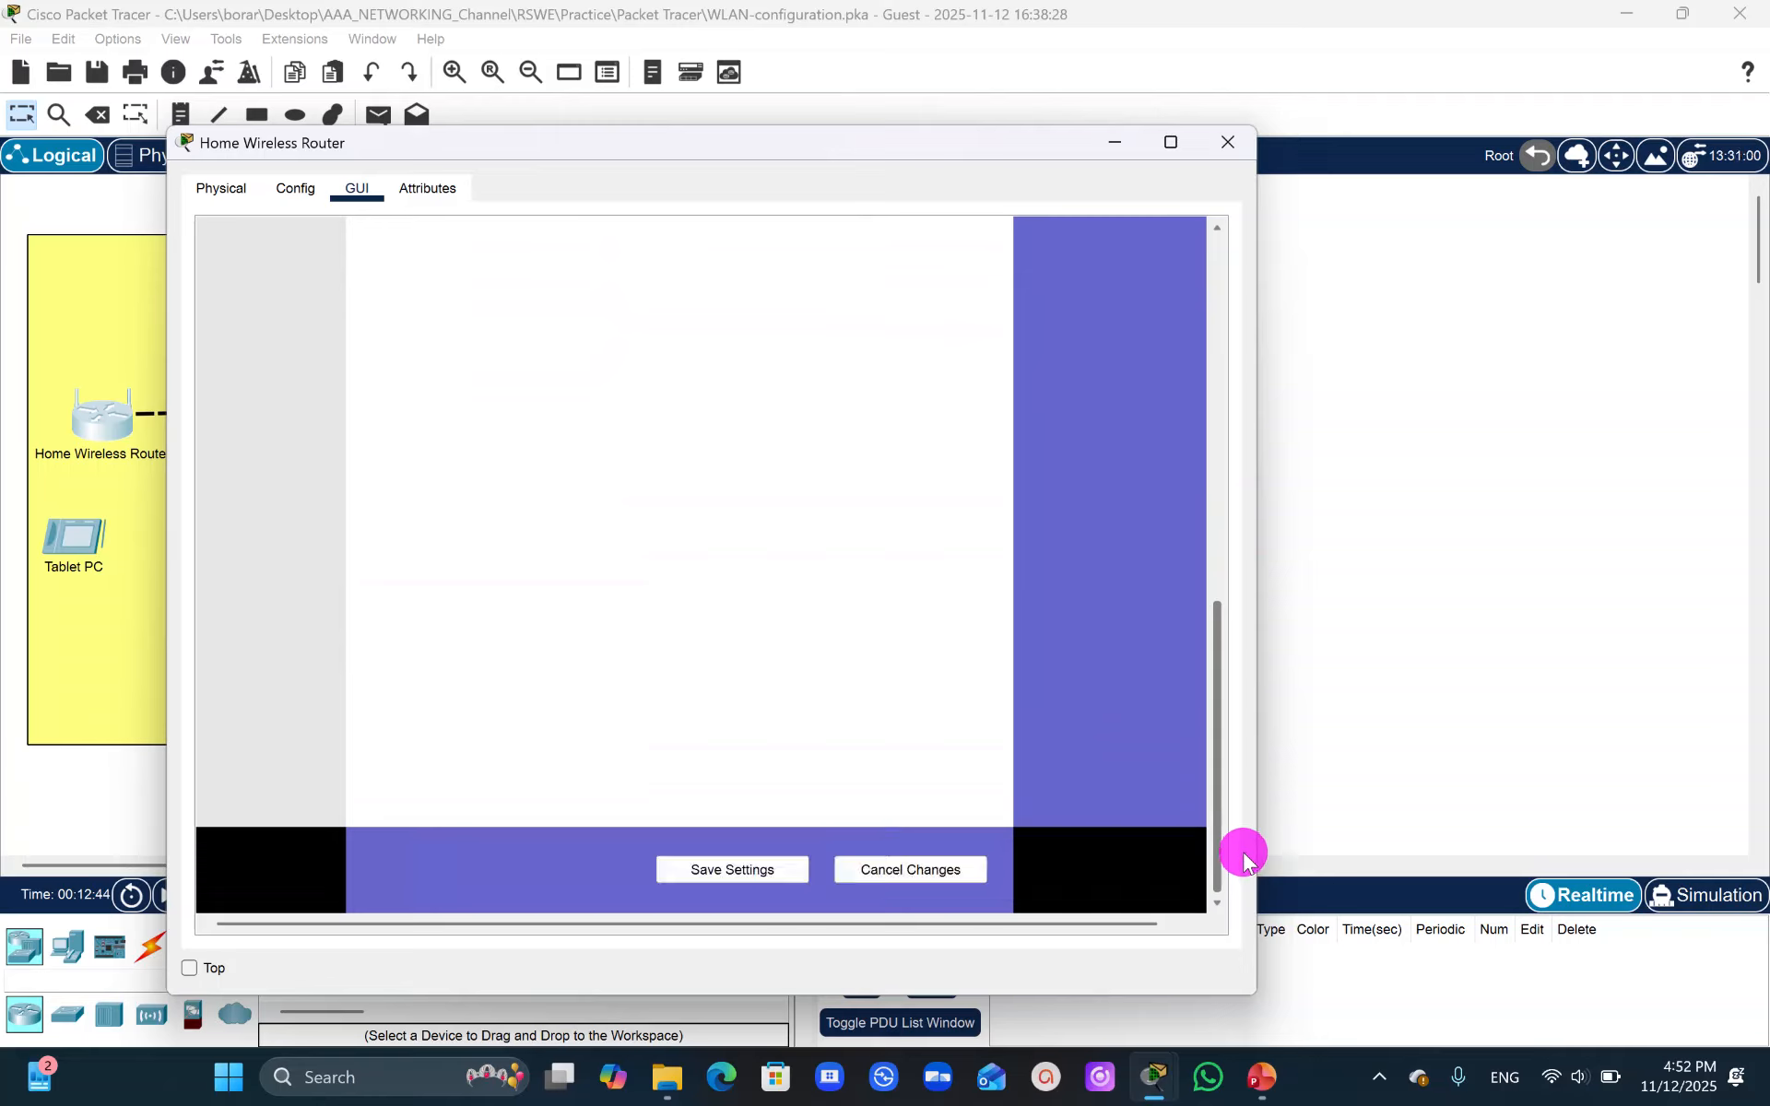
left_click(715, 871)
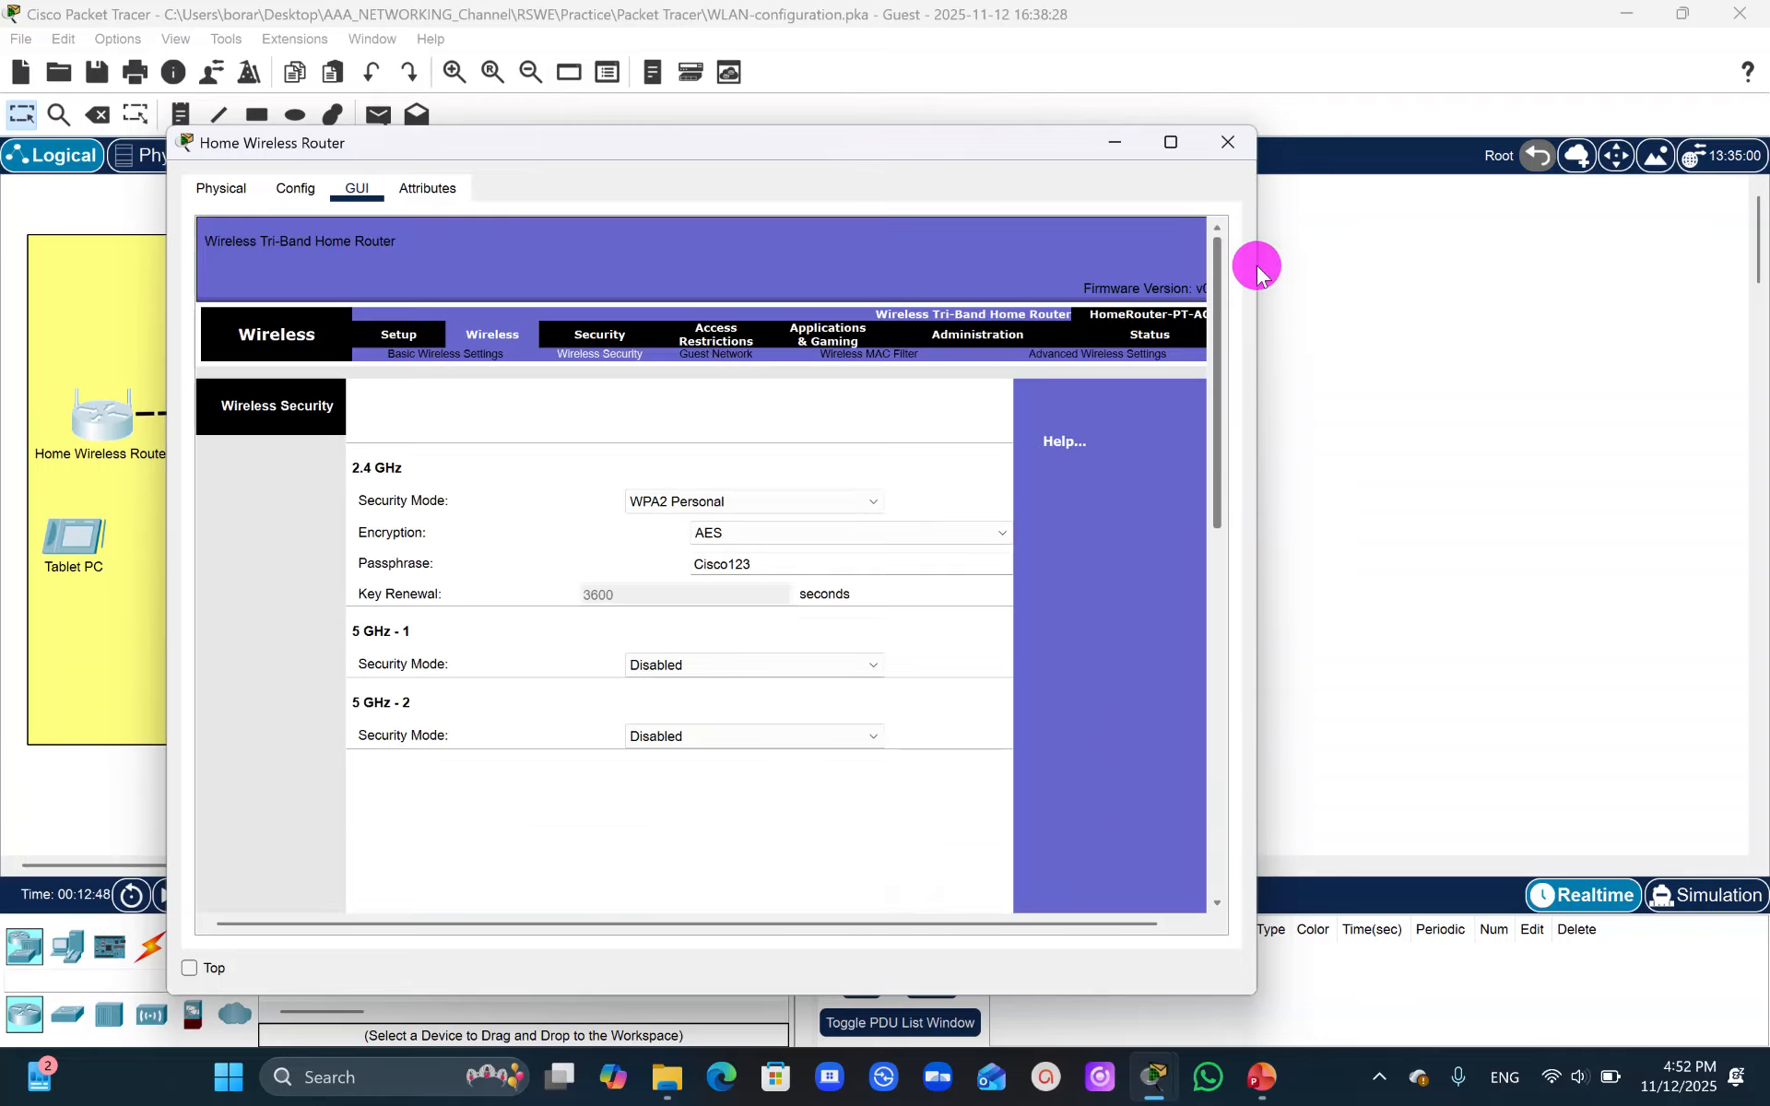
- Change the home router's administration password, re-enter it to confirm, and save the settings
left_click(1003, 334)
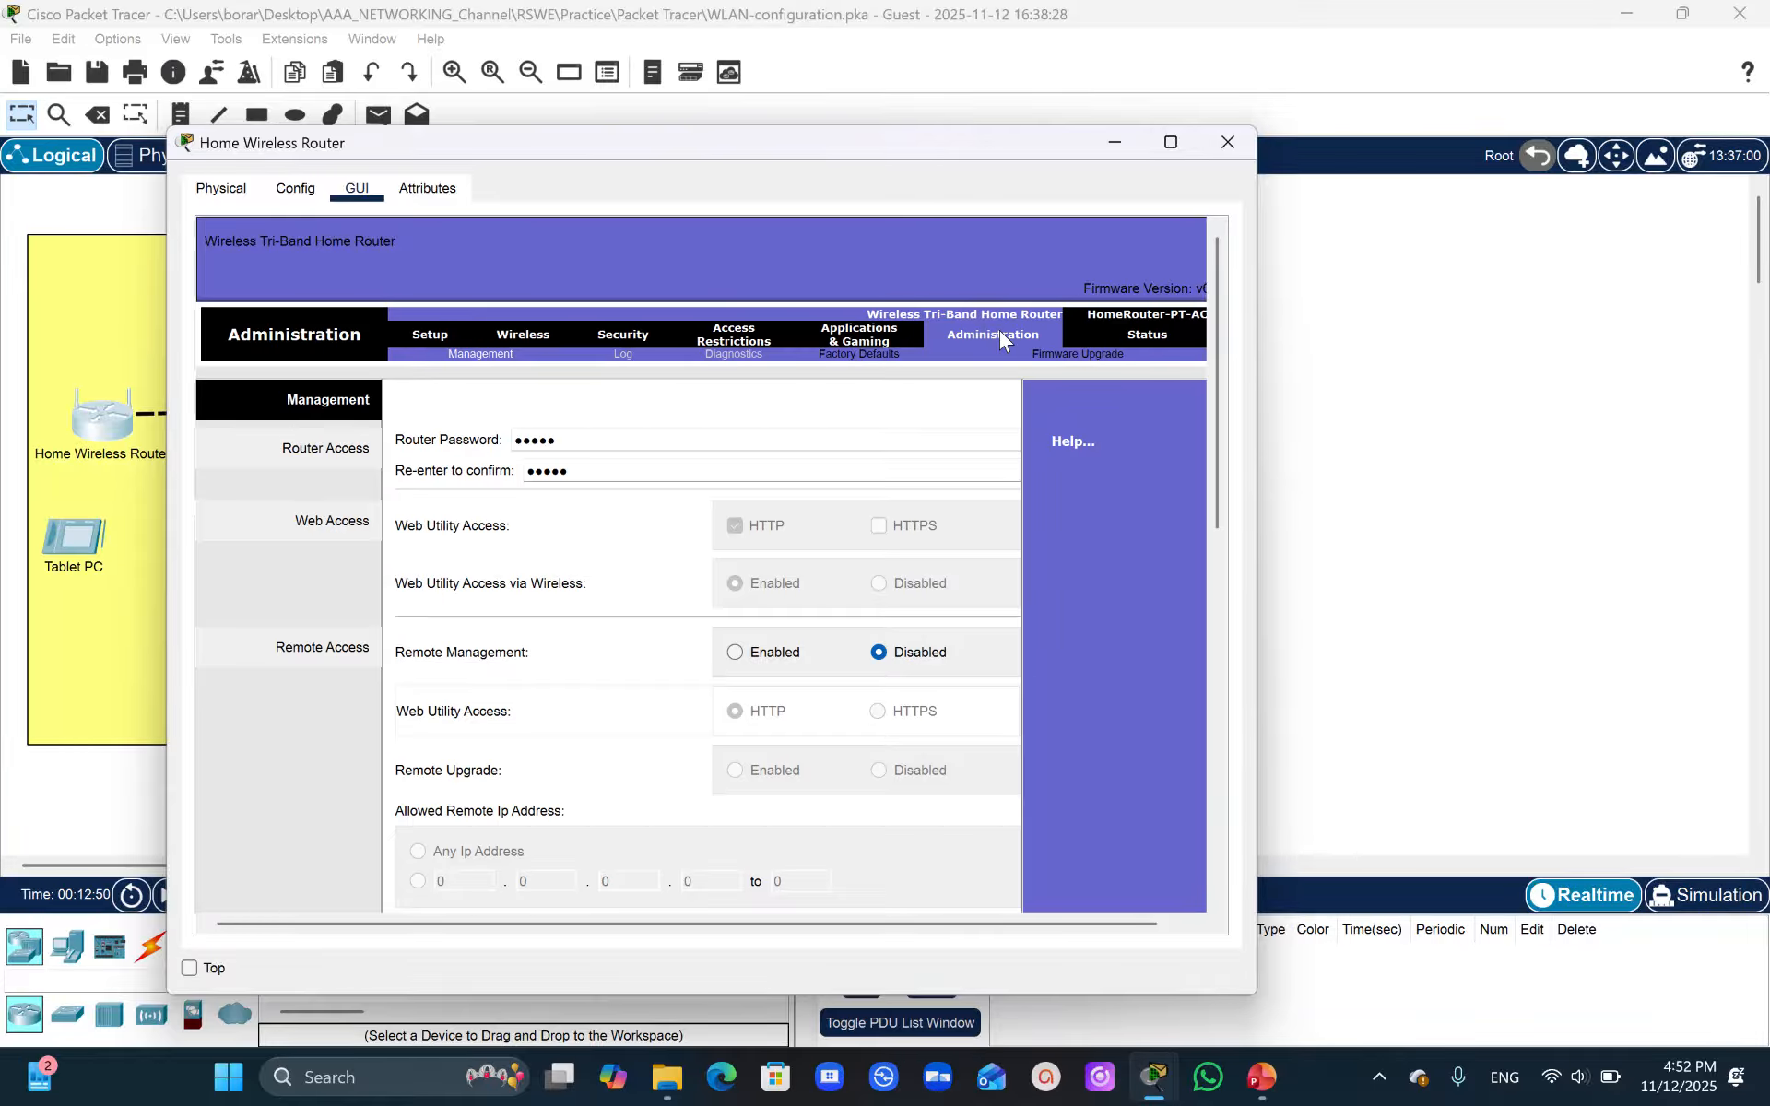
left_click_drag(565, 442, 384, 453)
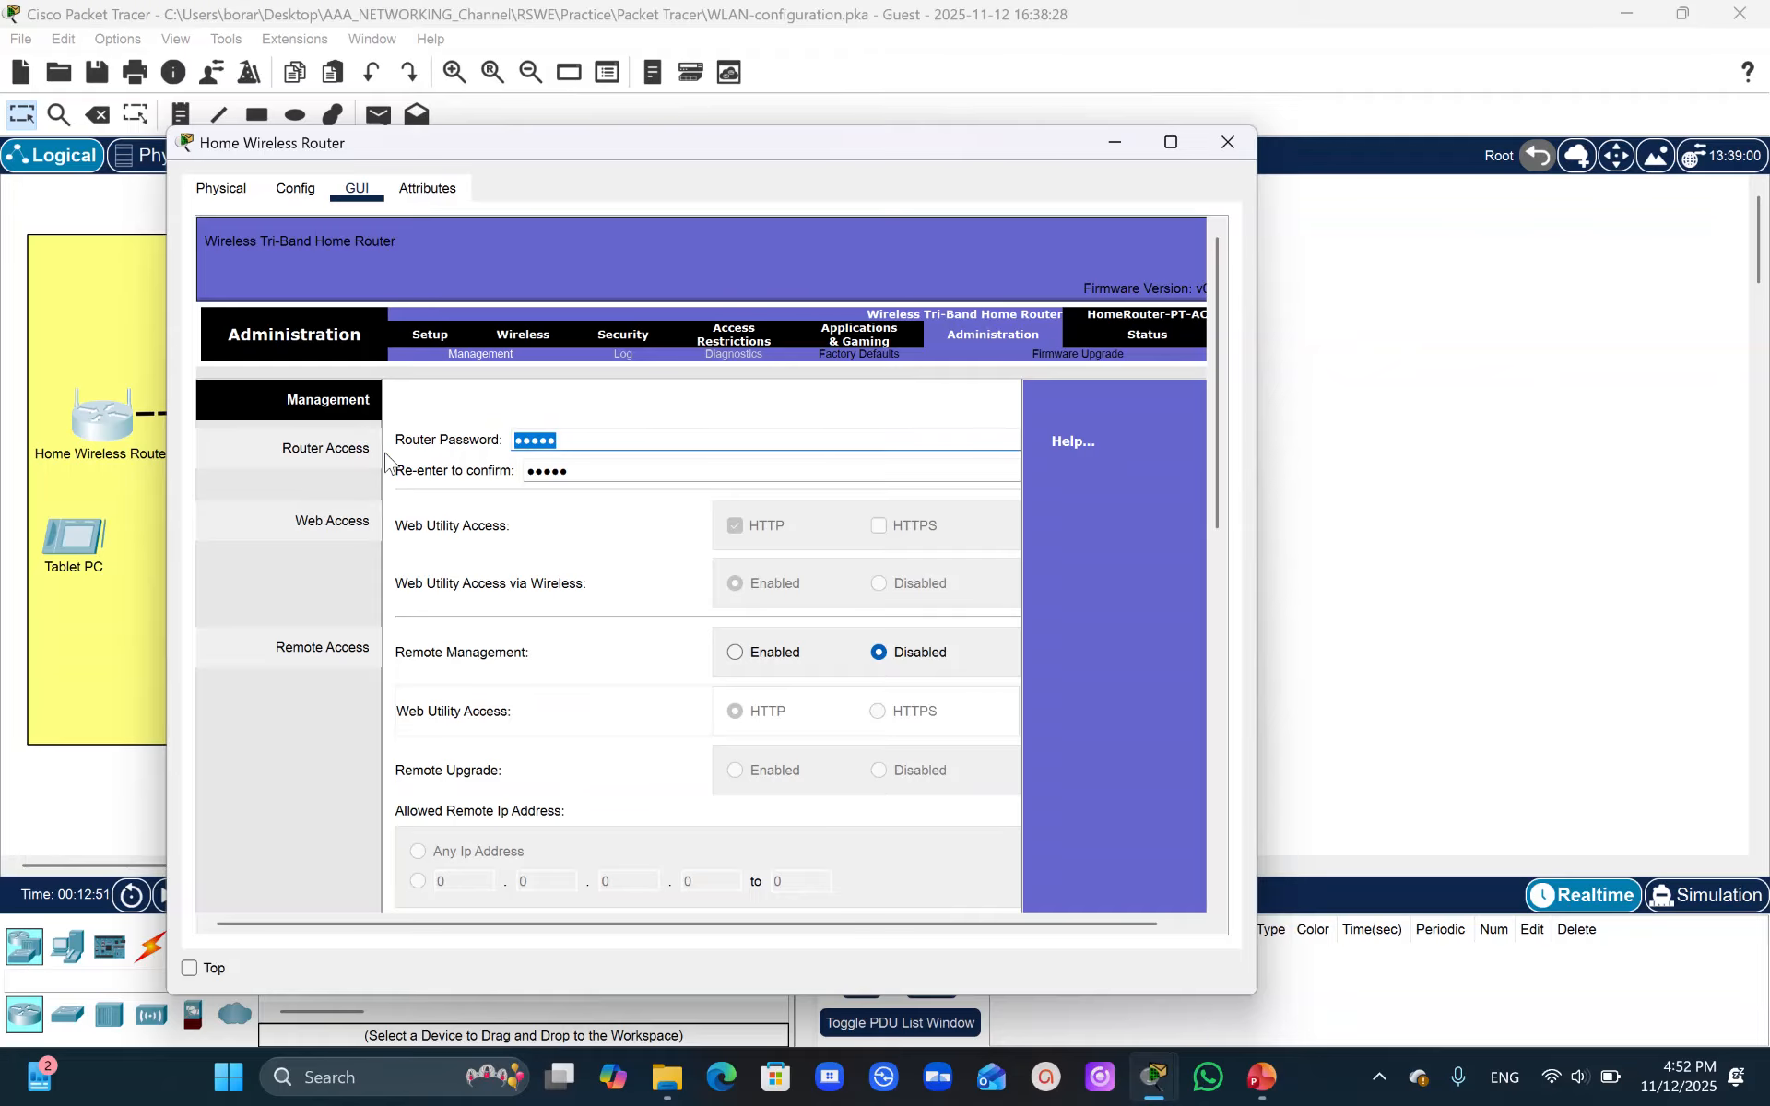
type("••")
left_click_drag(578, 470, 415, 468)
type("••••")
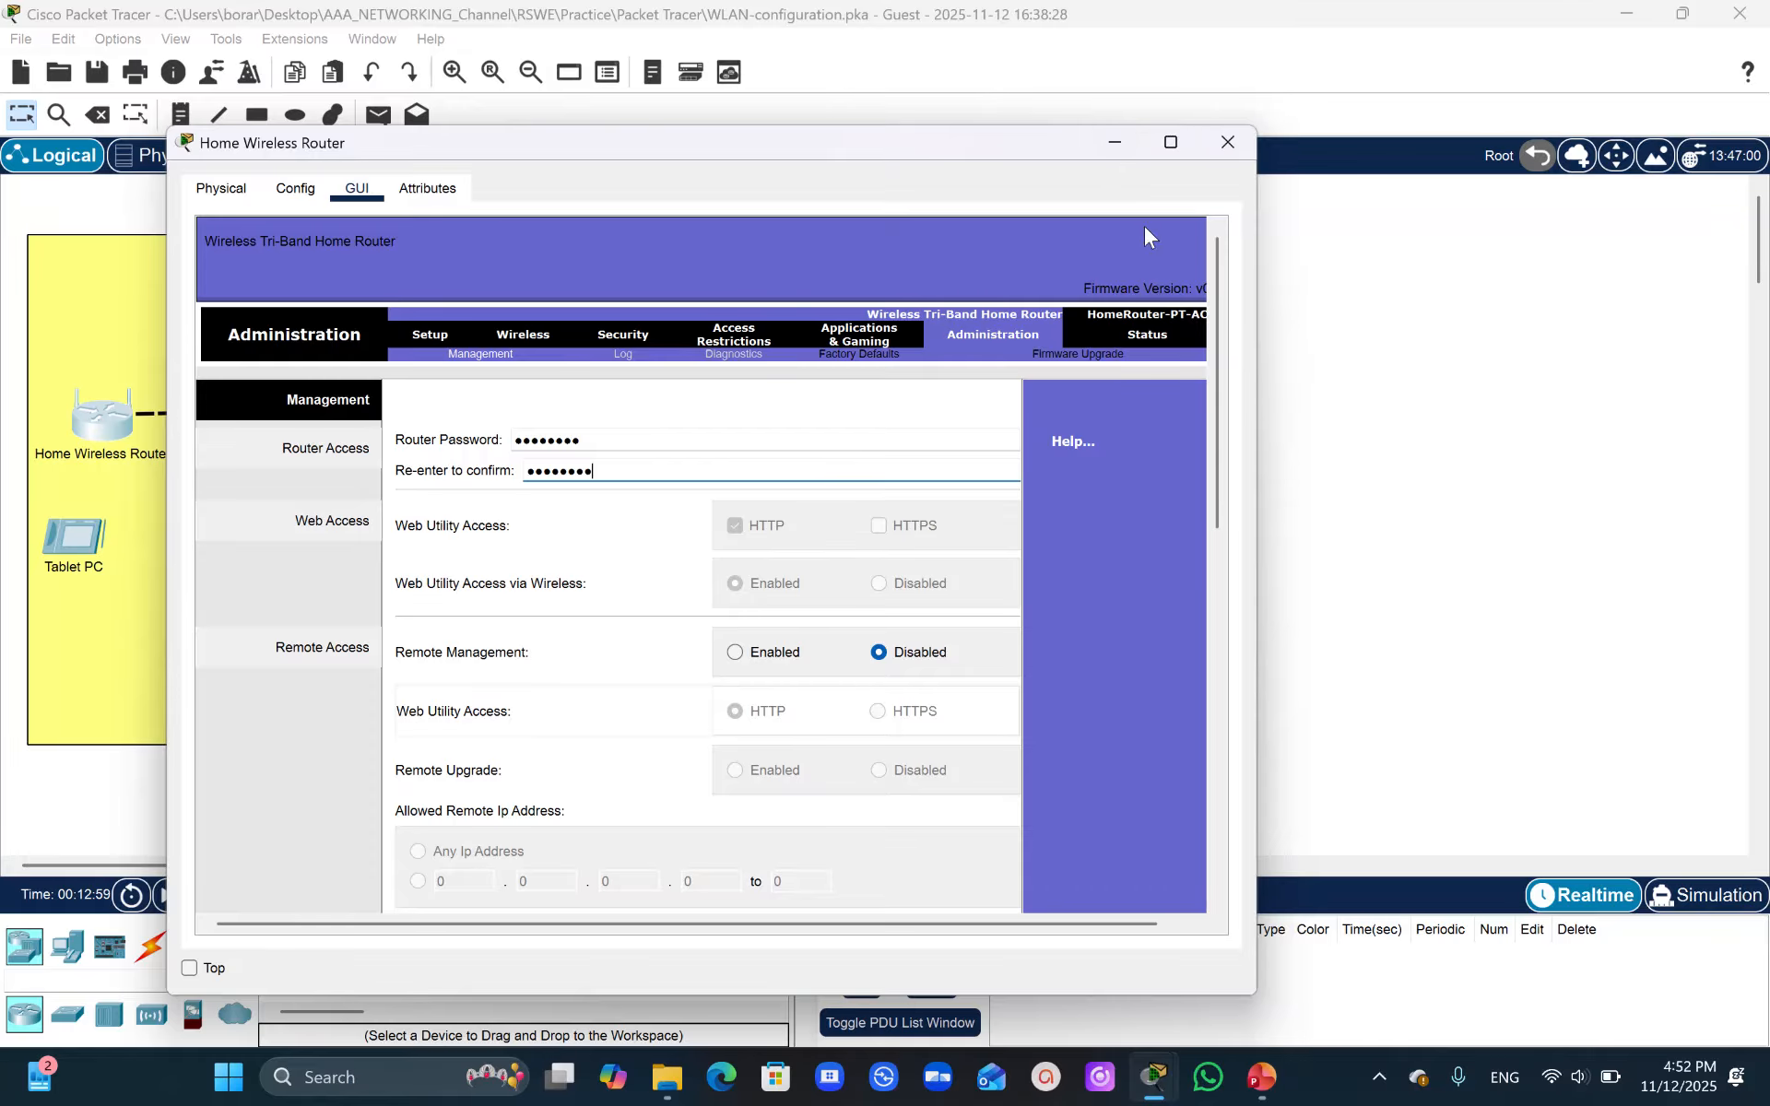
left_click(1224, 275)
left_click_drag(1224, 275, 1193, 759)
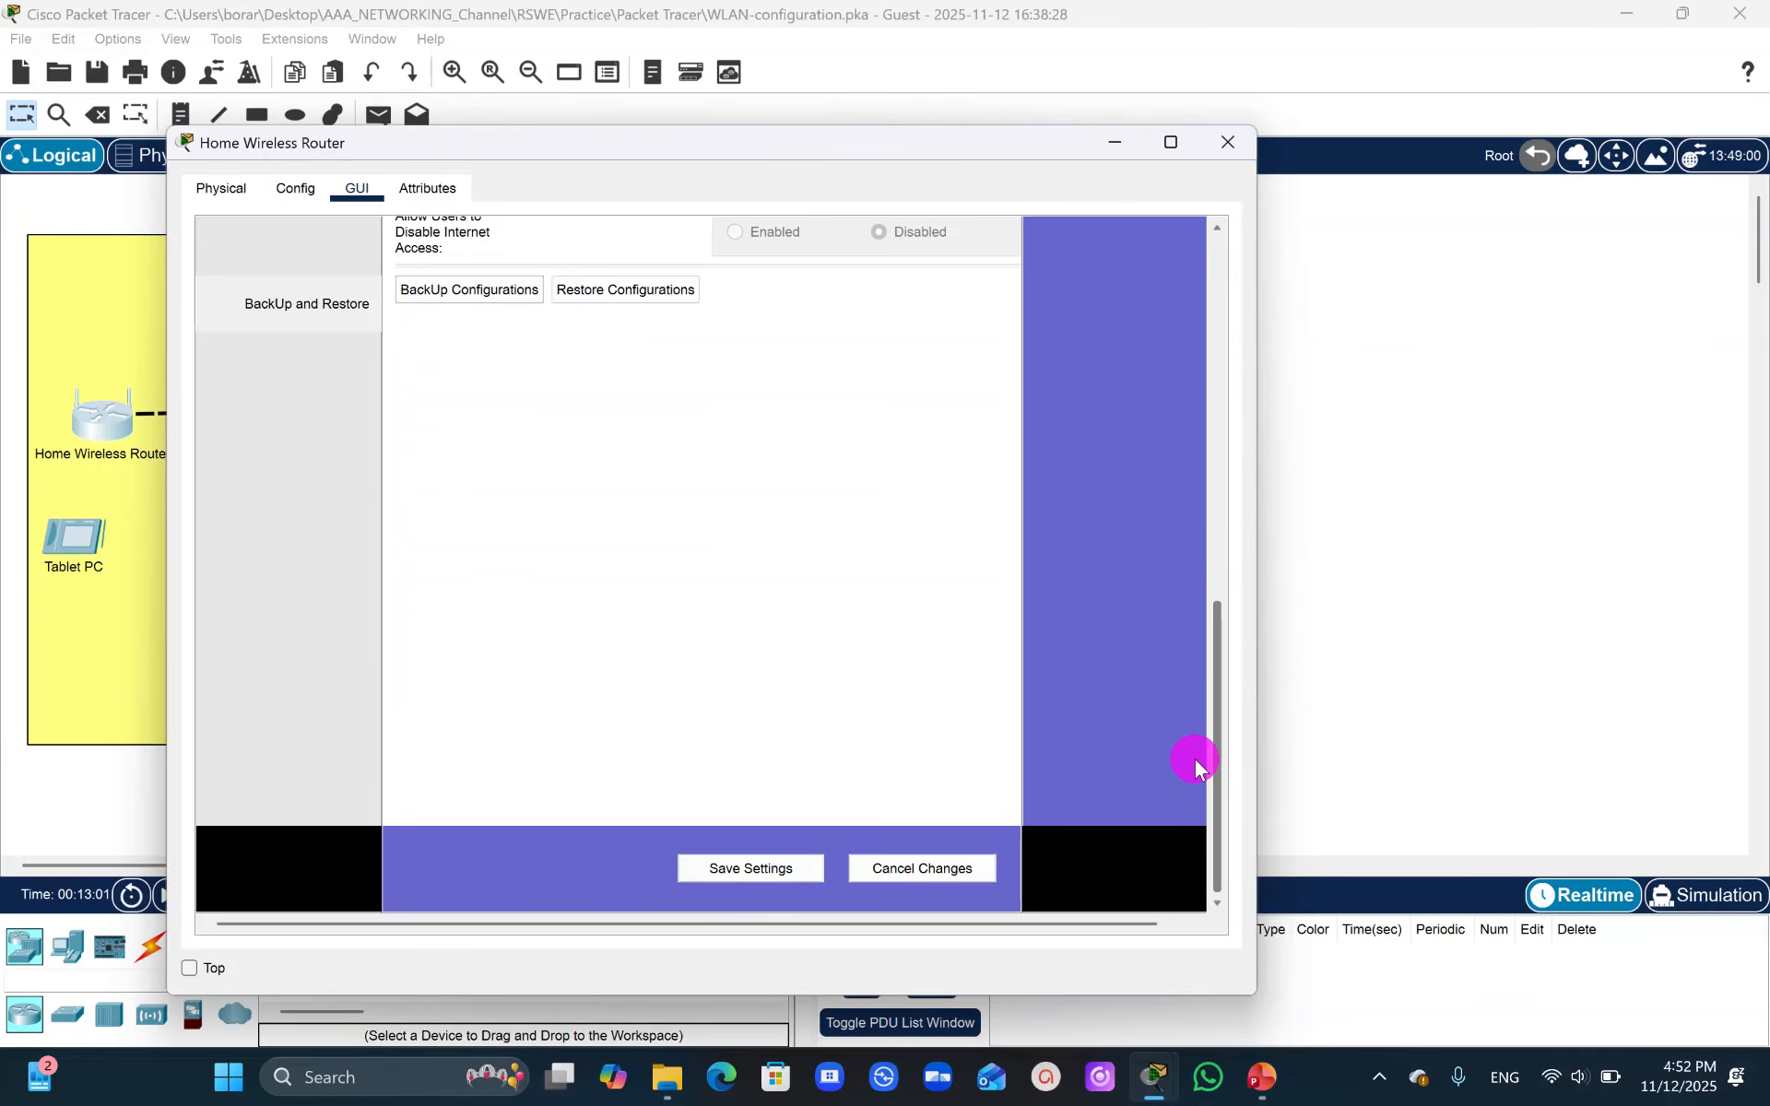
left_click(750, 869)
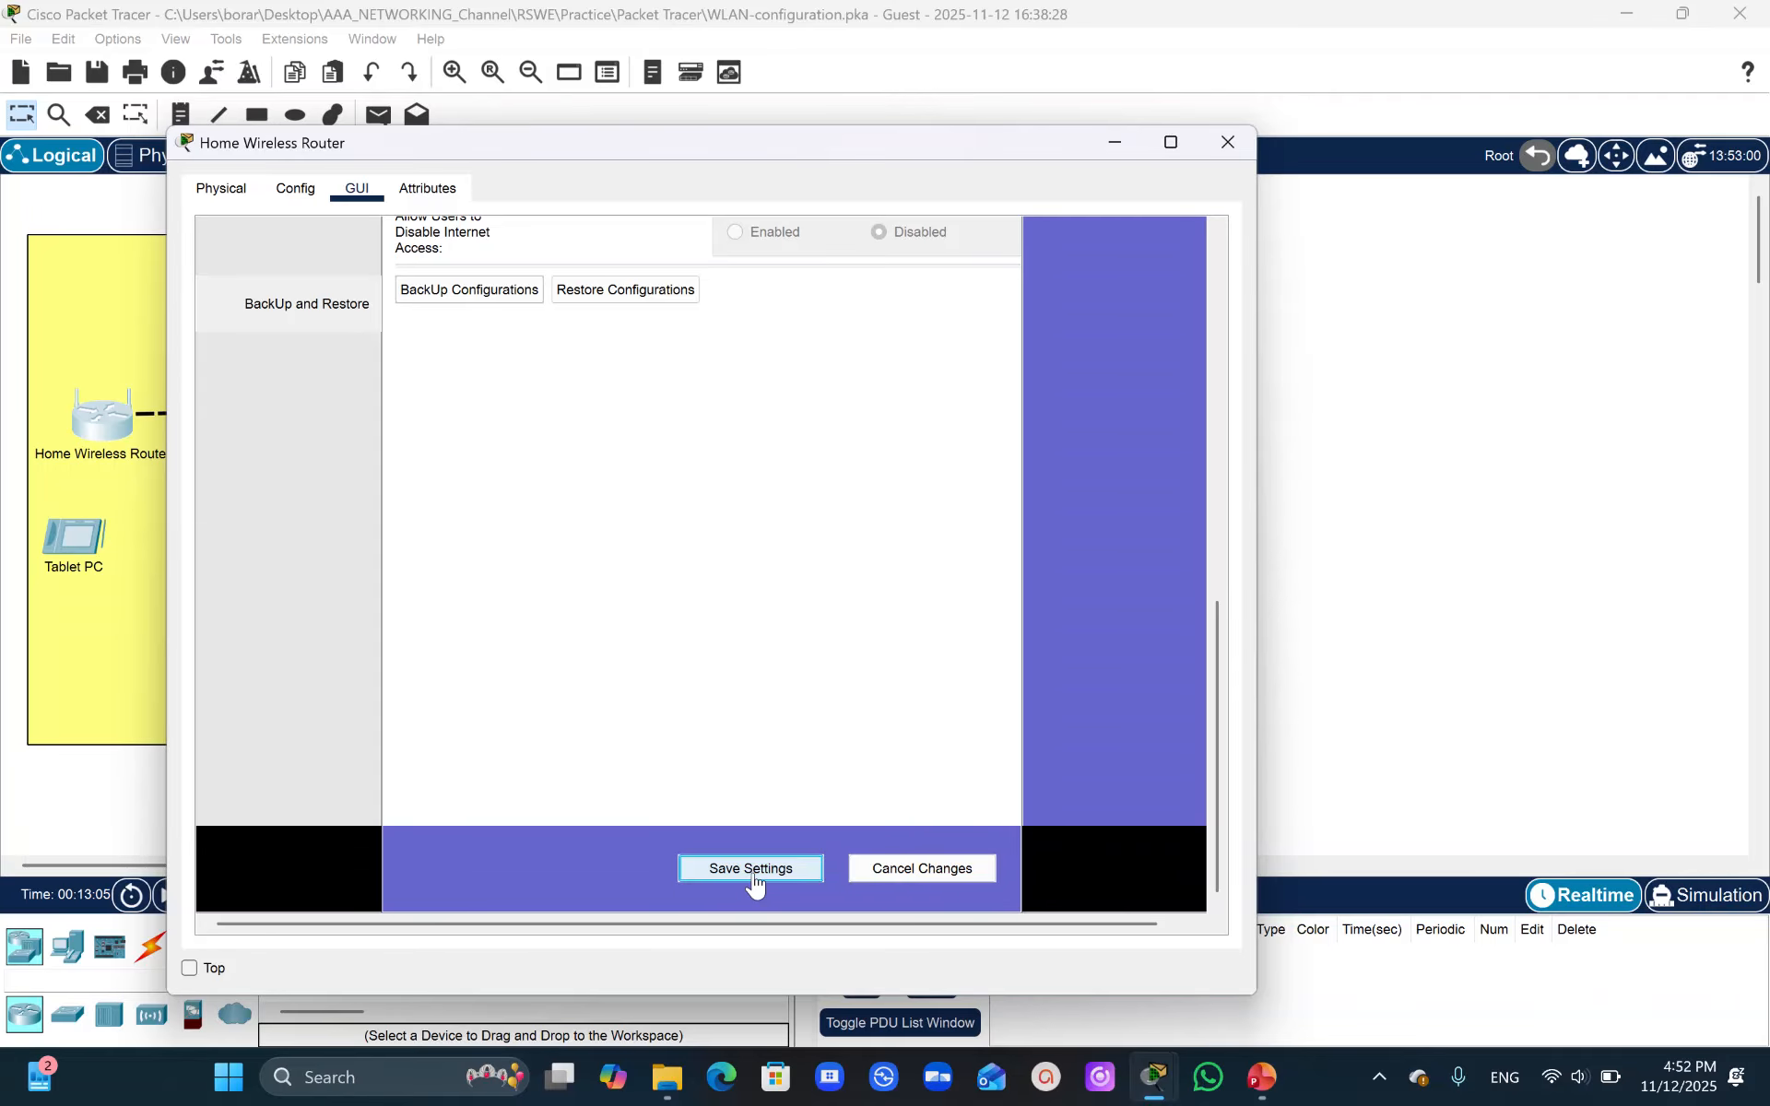
left_click(1344, 555)
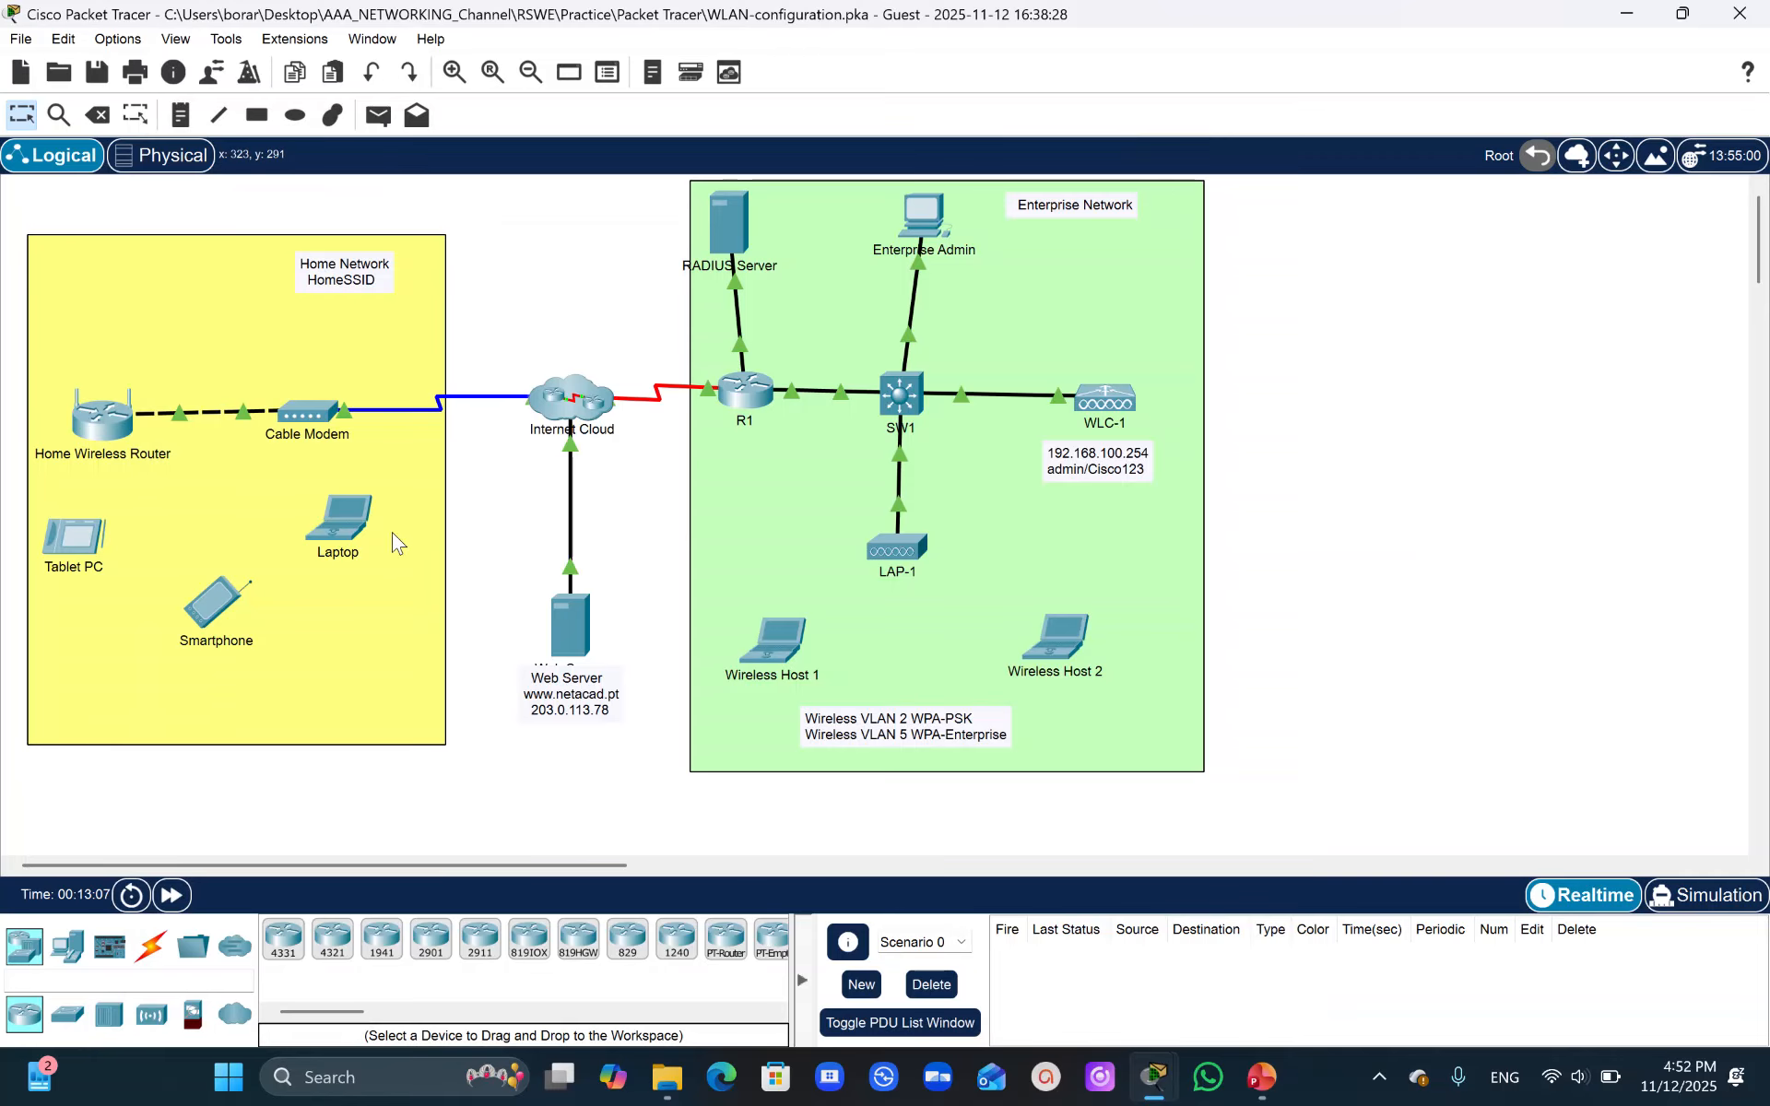
- Connect the Laptop to the HomeSSID network, entering the WPA2-Personal pre-shared key
left_click(349, 530)
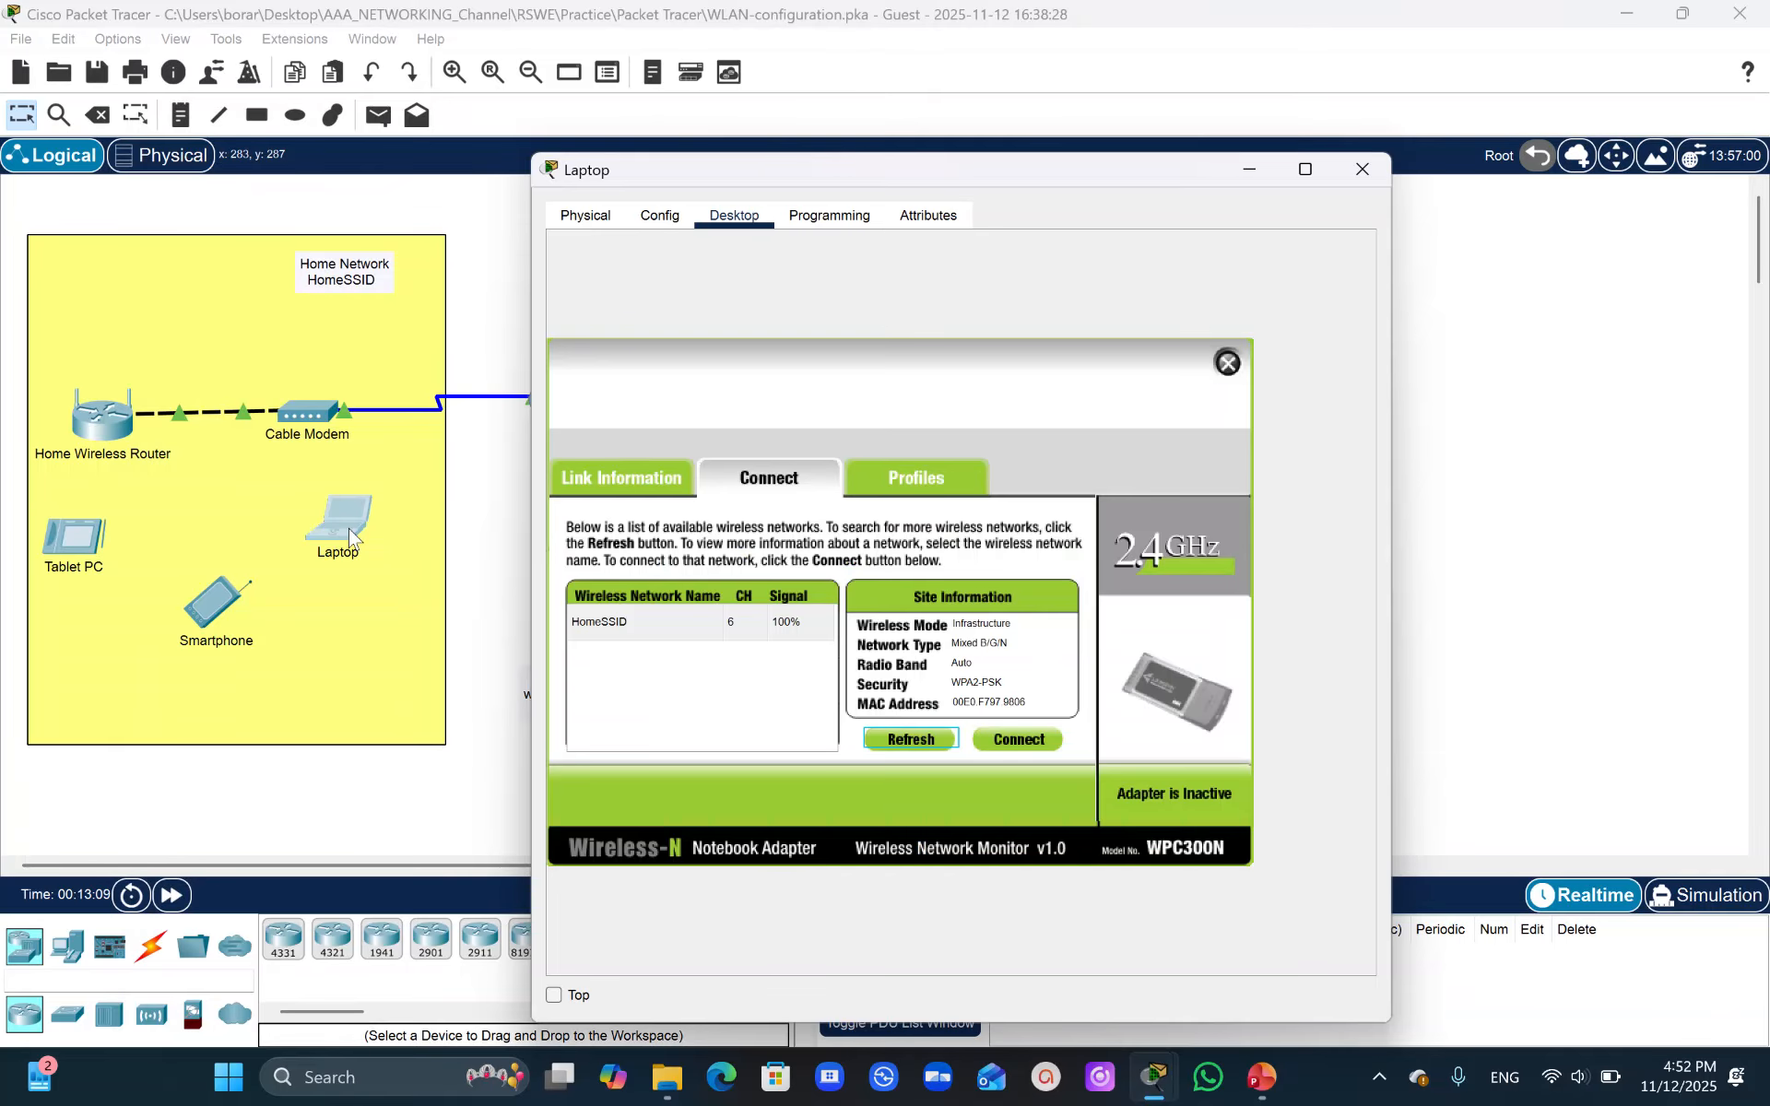
left_click(621, 620)
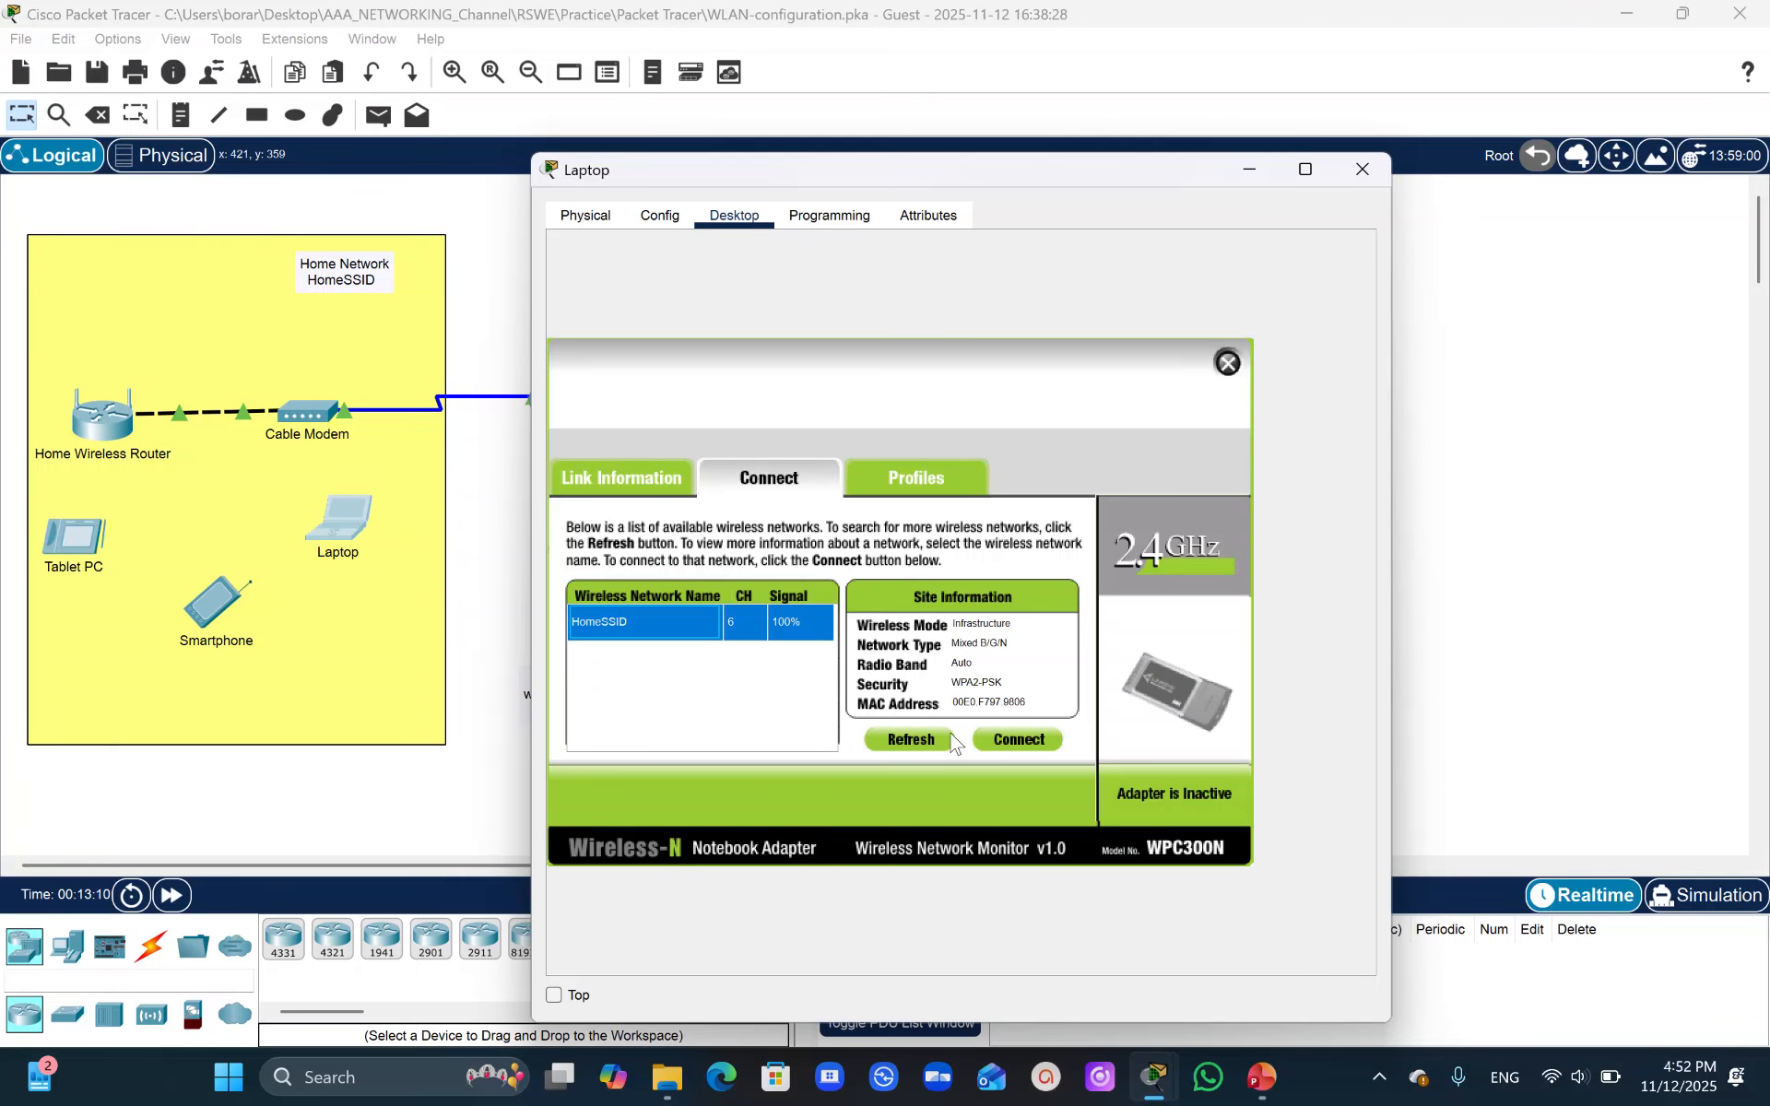
left_click(998, 741)
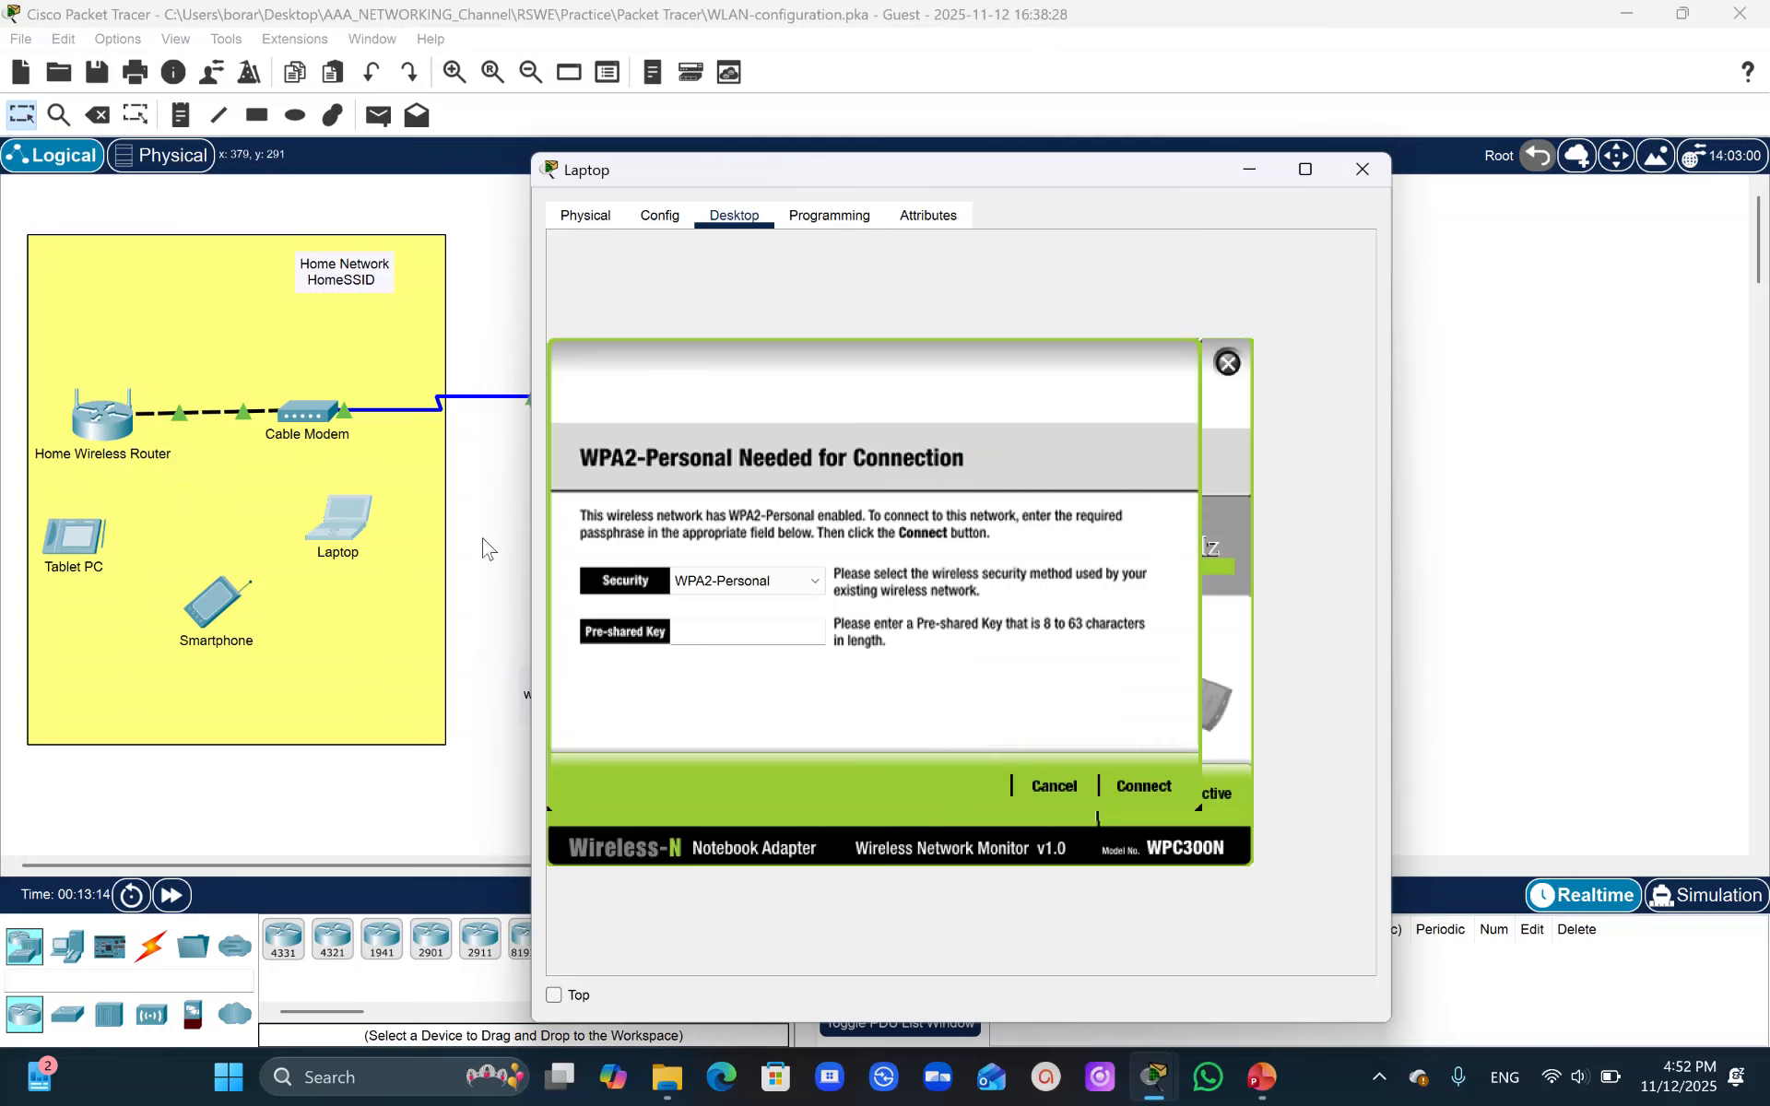
left_click(704, 636)
type("Cisco21")
key("BackSpace")
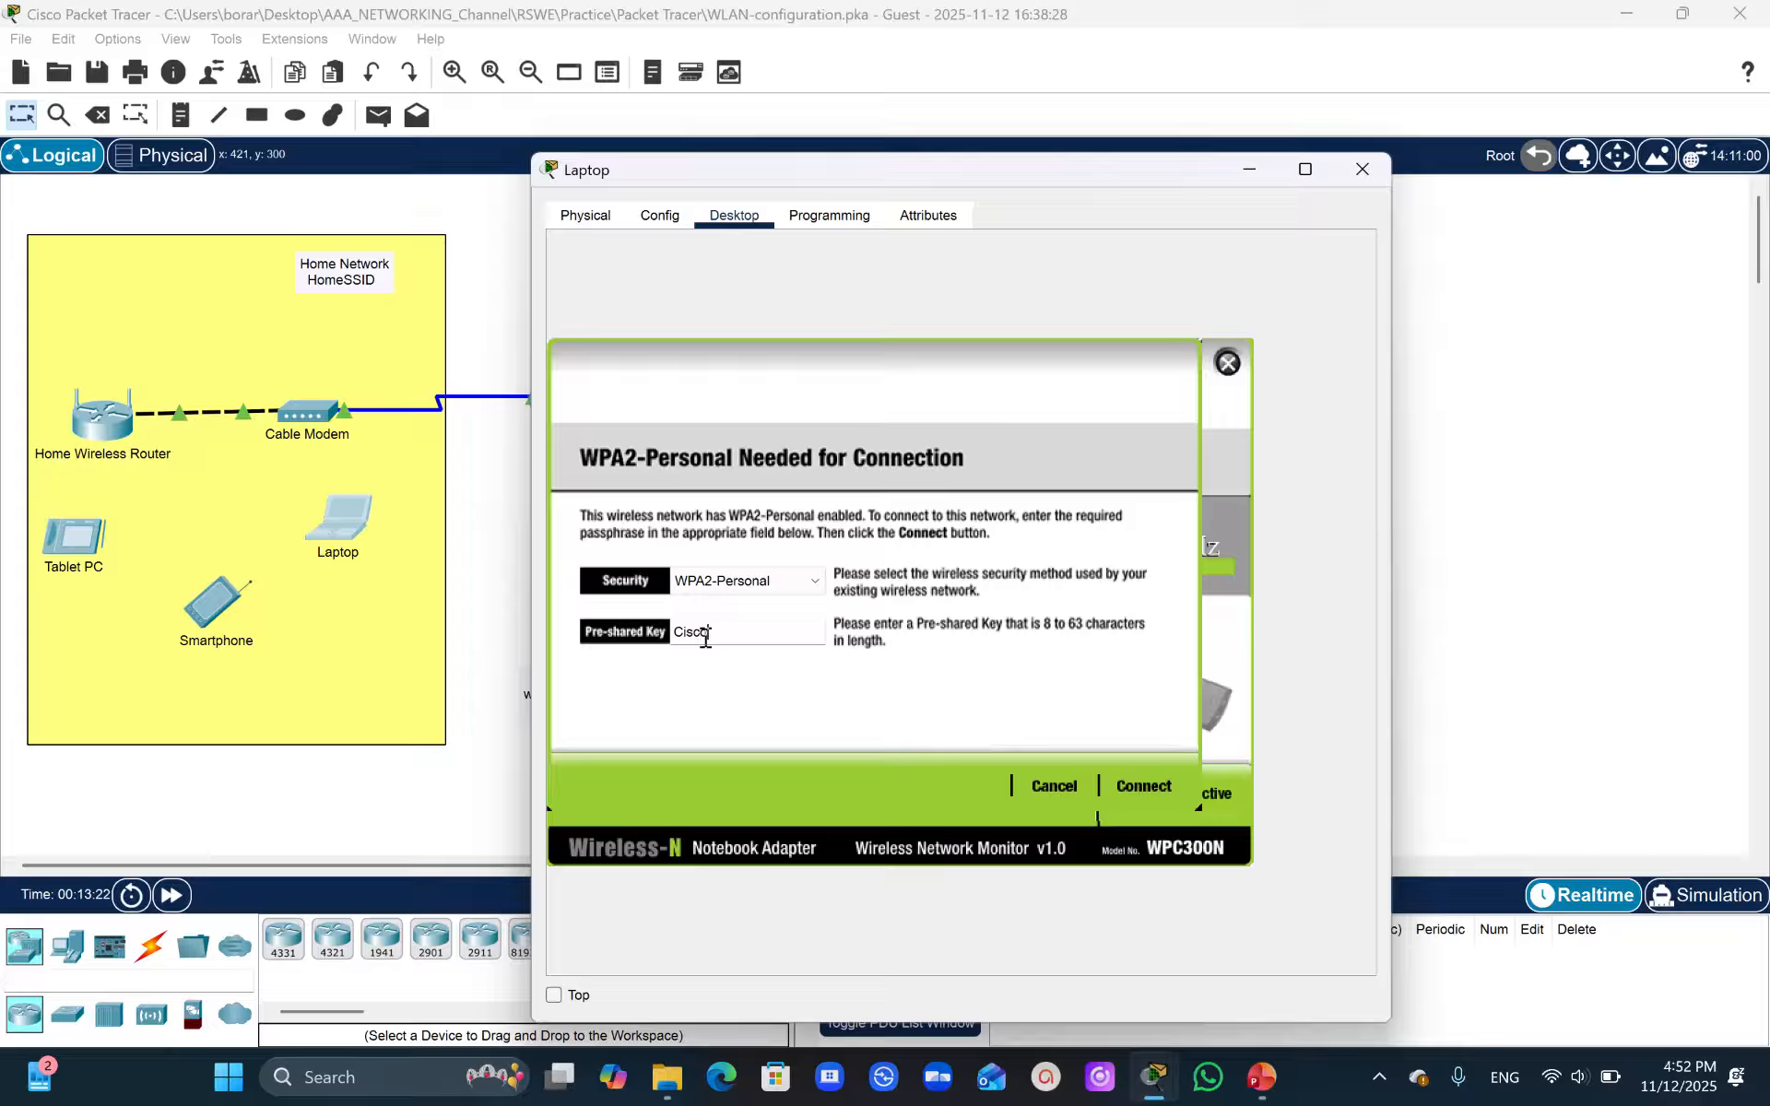
type("123")
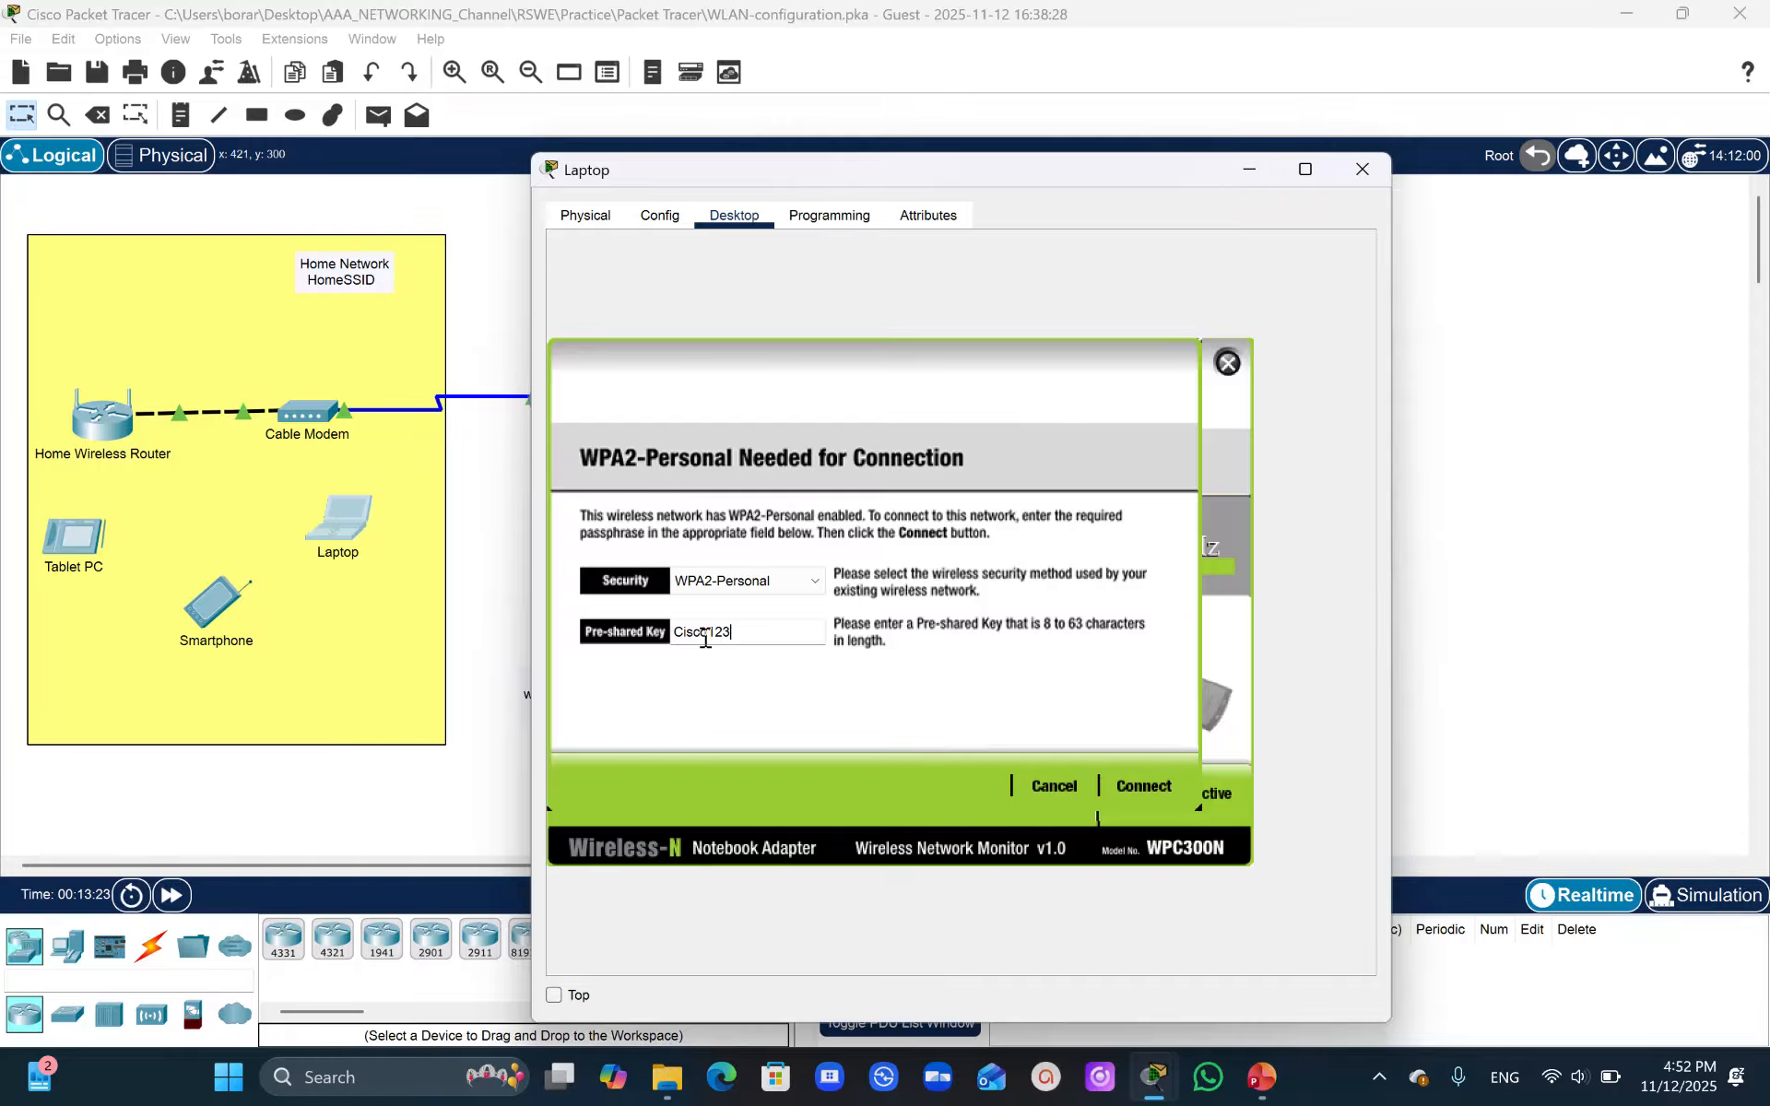
left_click(1144, 785)
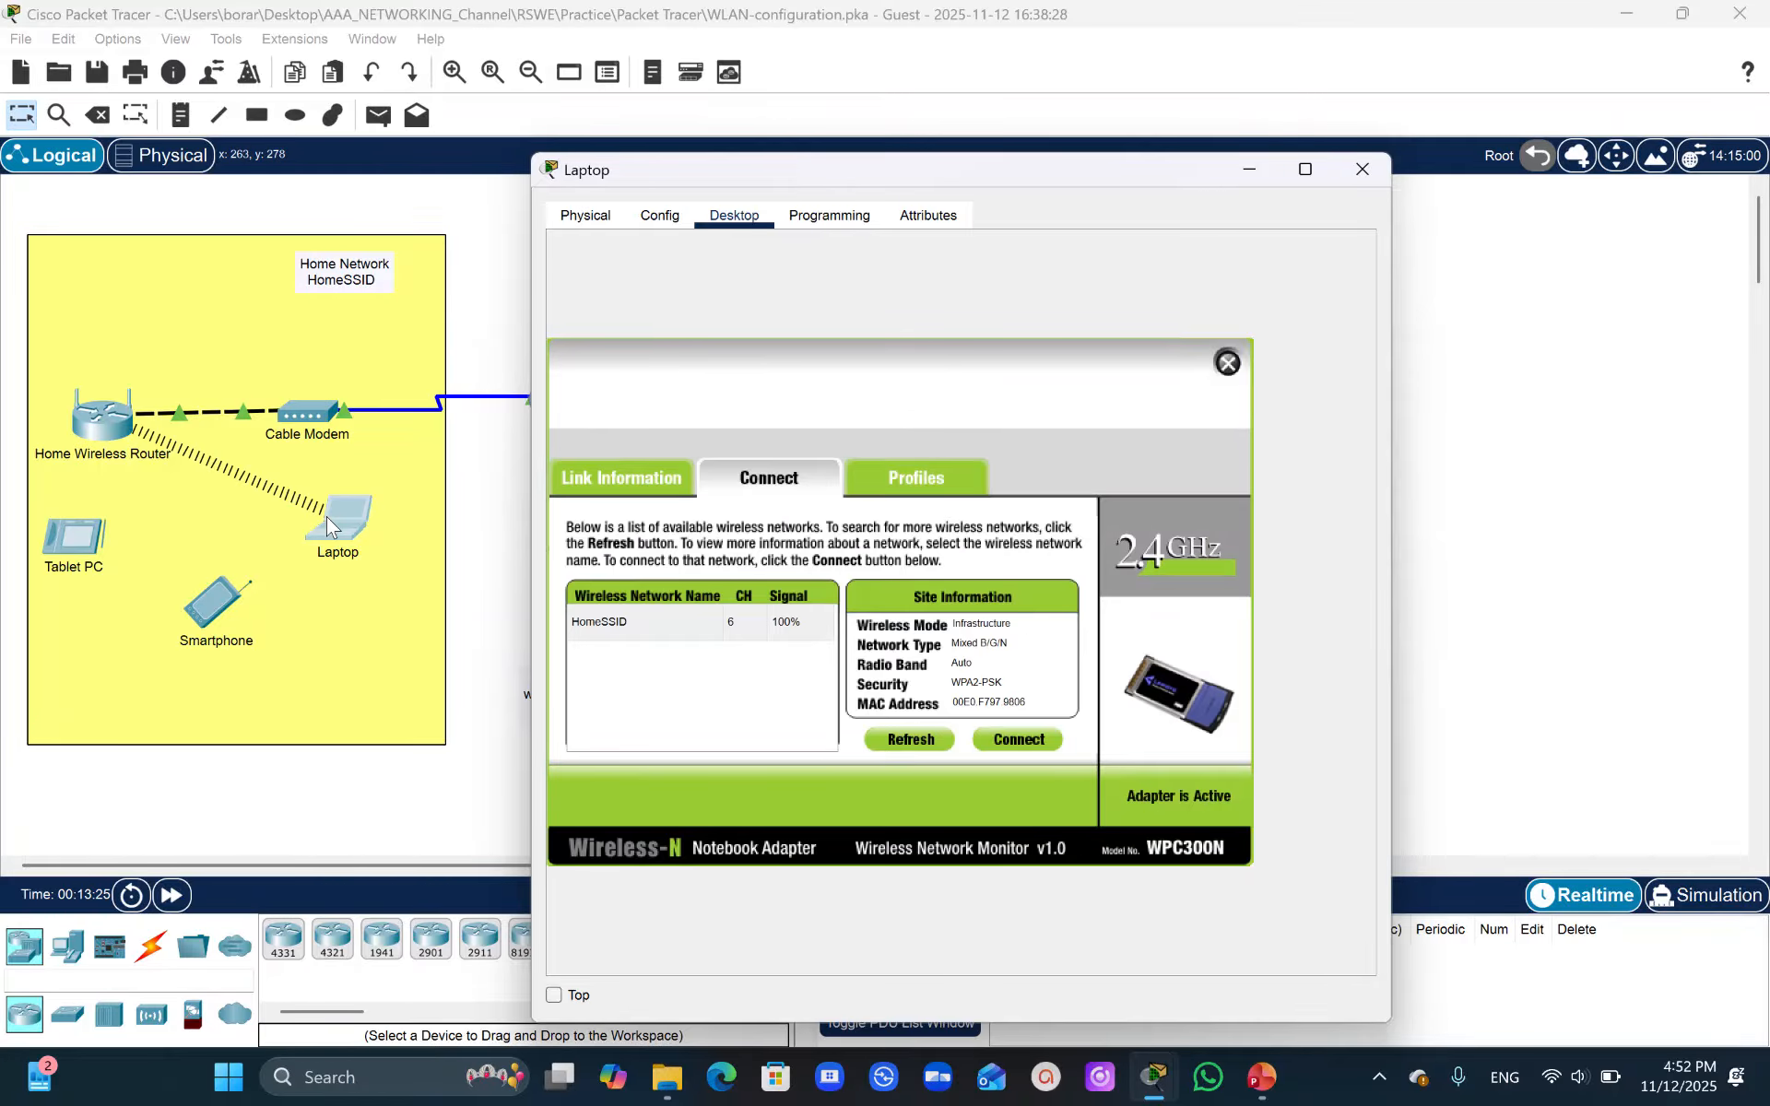
- Inspect the Laptop's Wireless0 interface configuration
left_click(661, 216)
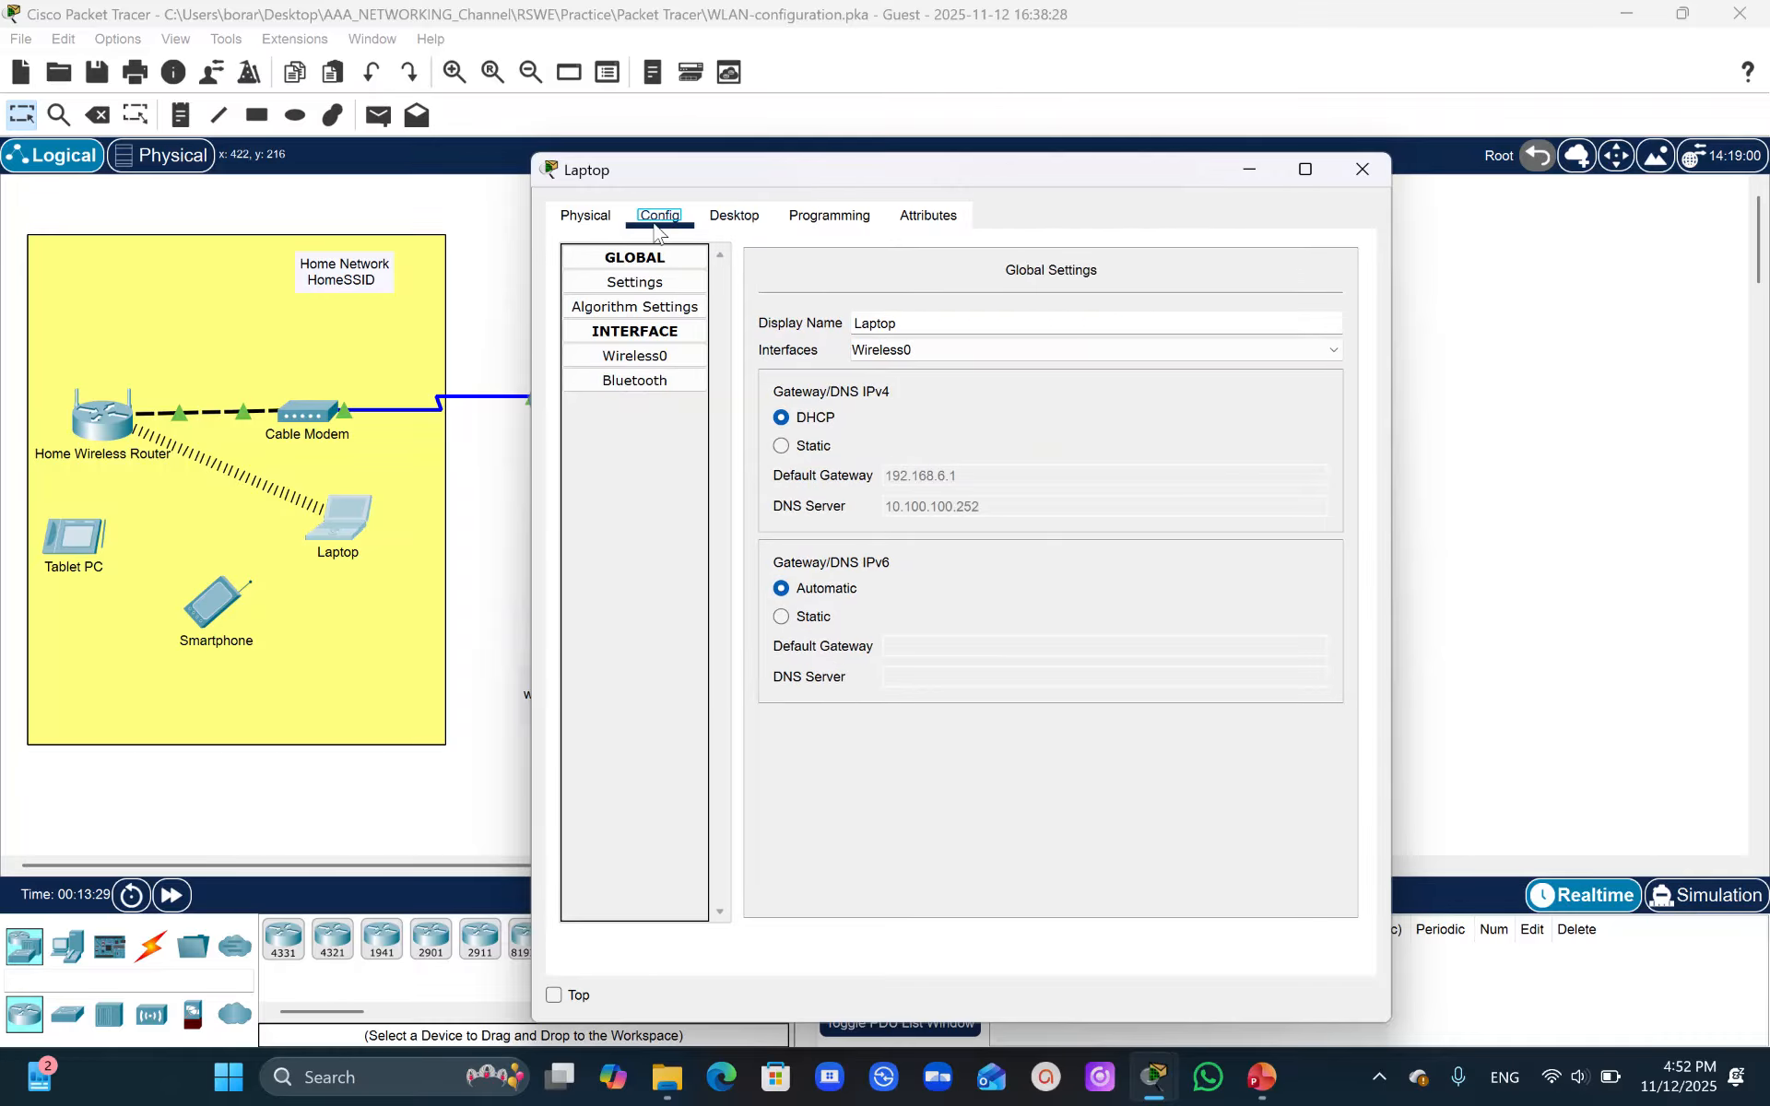
left_click(657, 359)
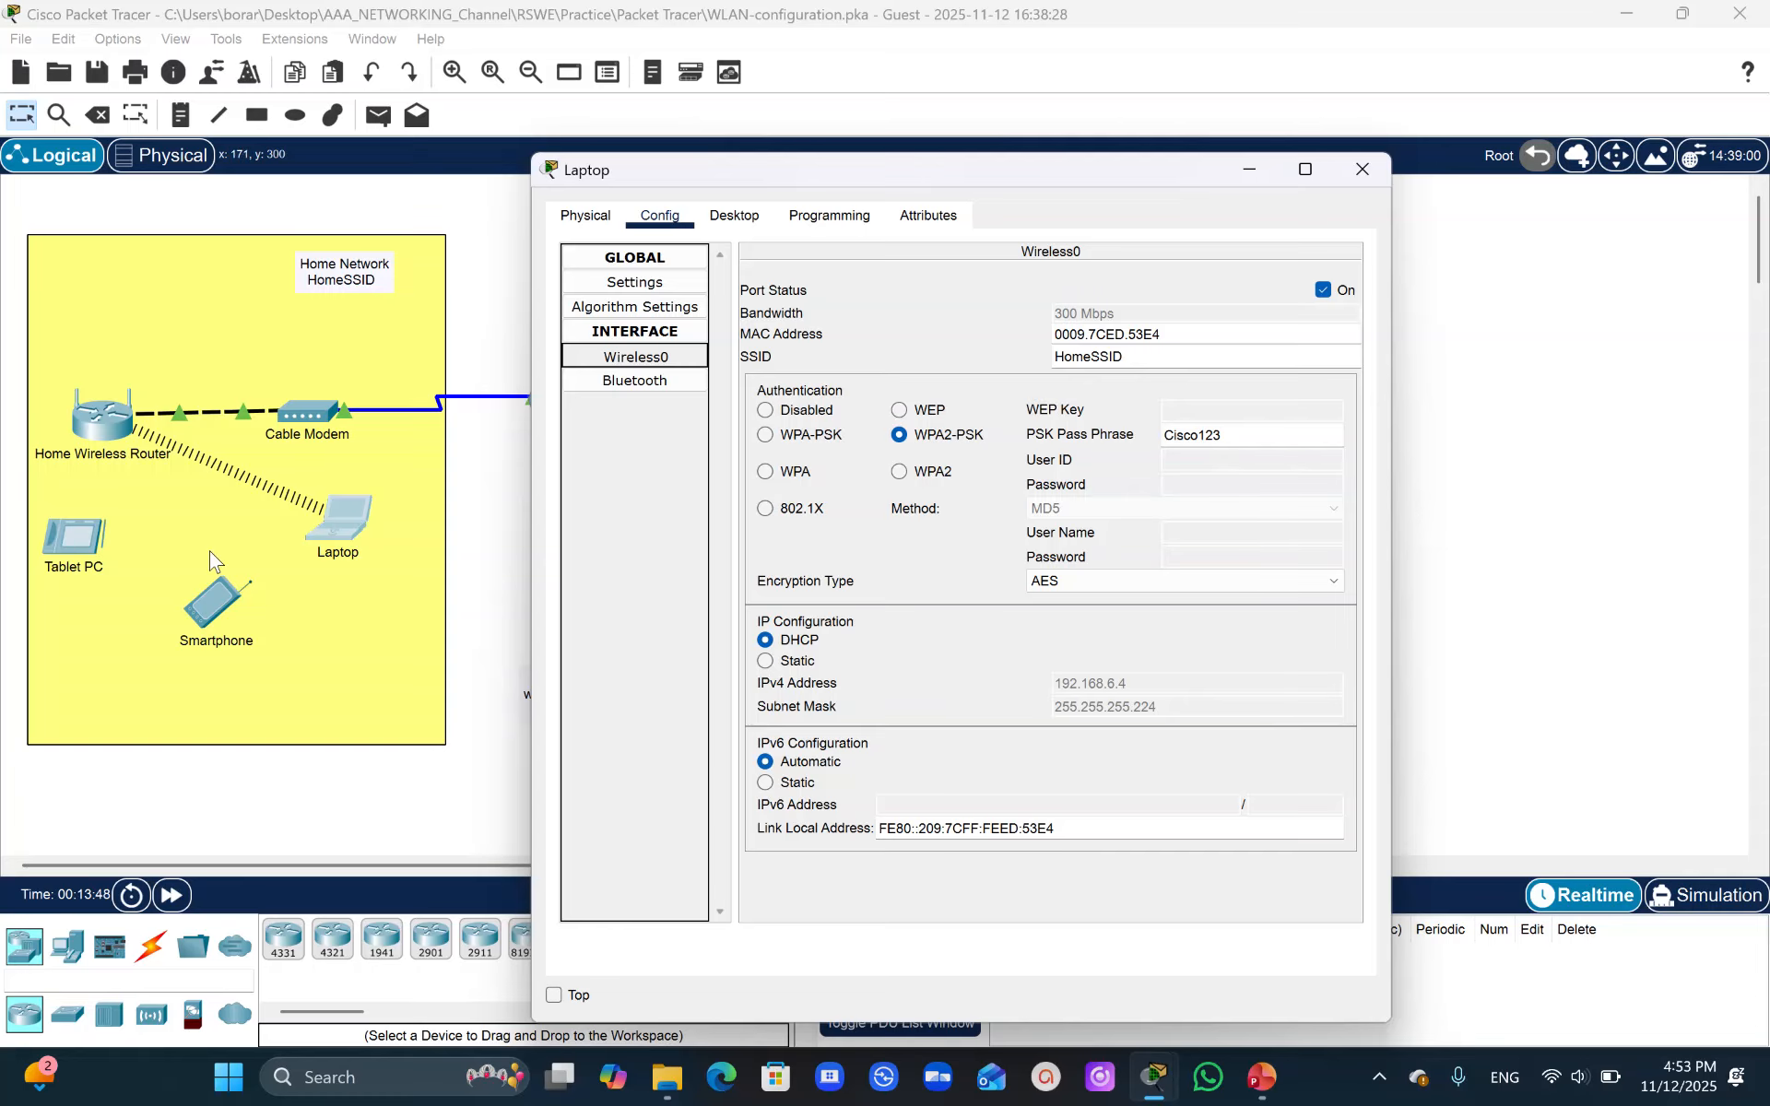
left_click_drag(1020, 169, 1420, 133)
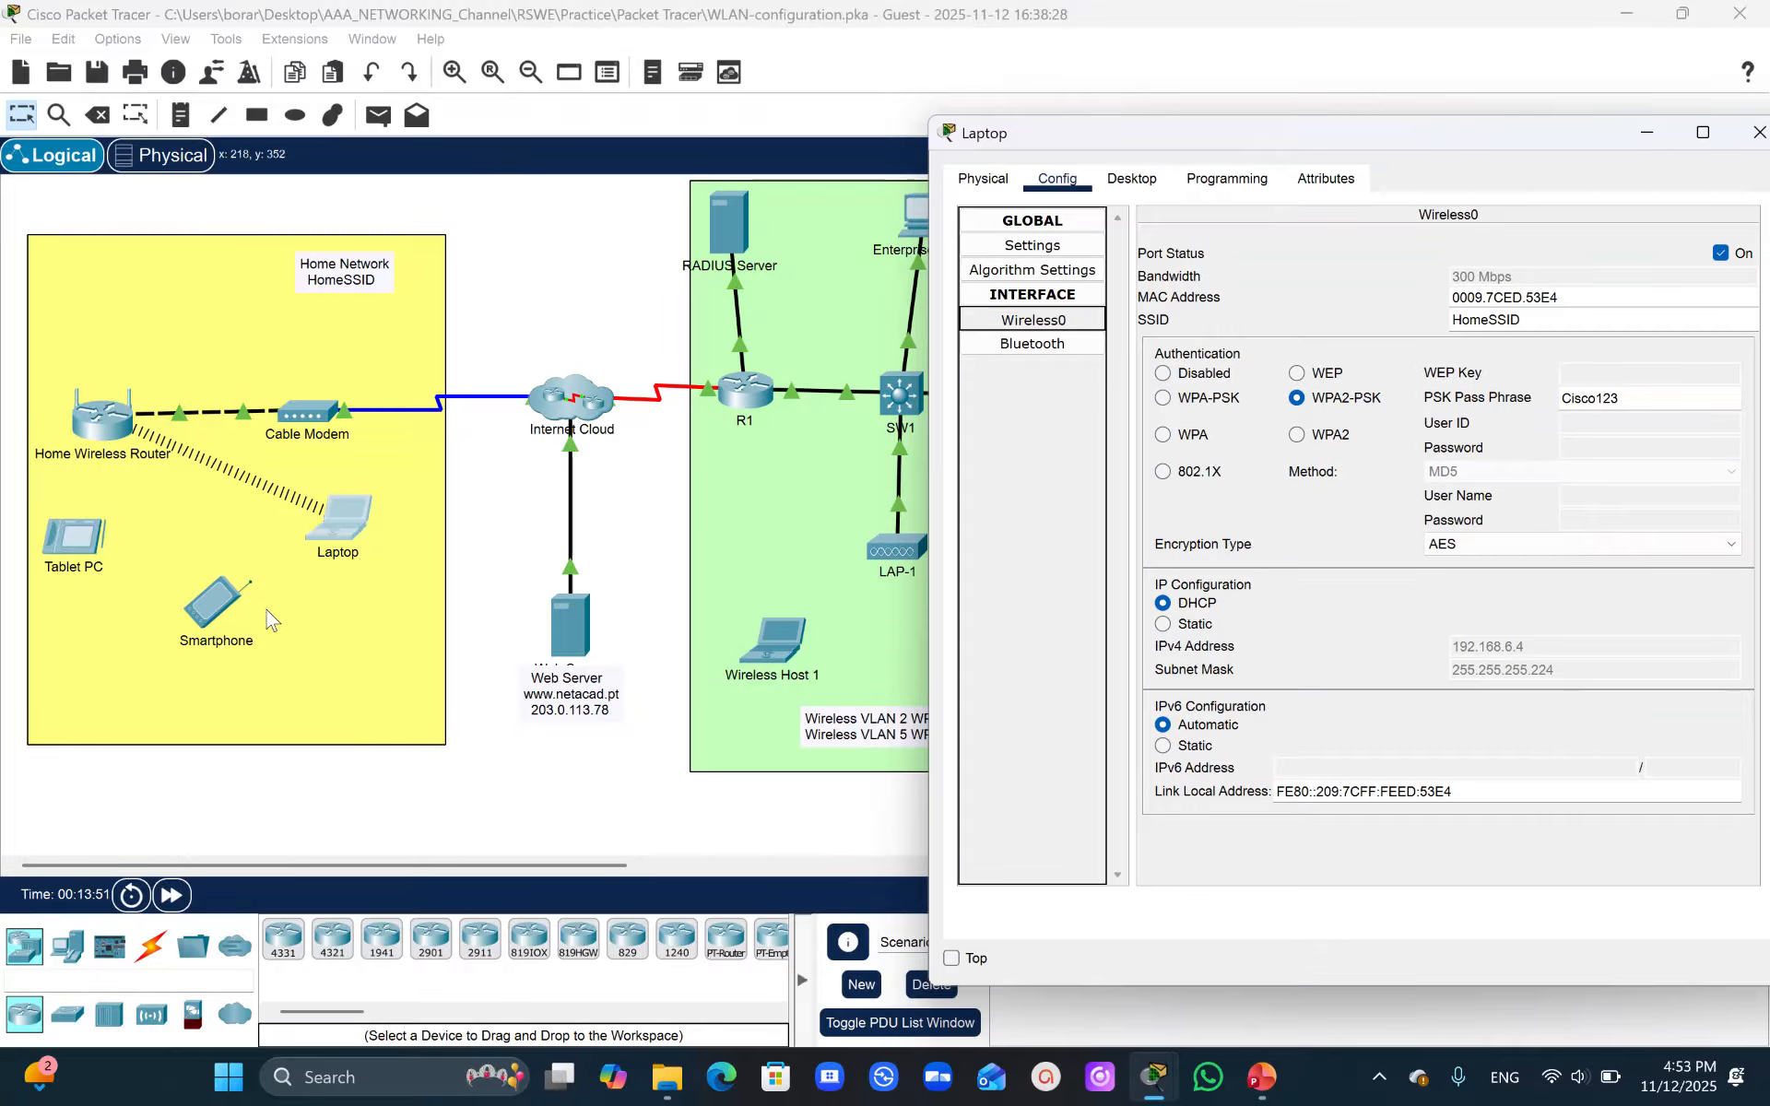
- Configure the Smartphone's Wireless0 interface with SSID HomeSSID, WPA2-PSK authentication, and the PSK pass phrase
left_click(203, 625)
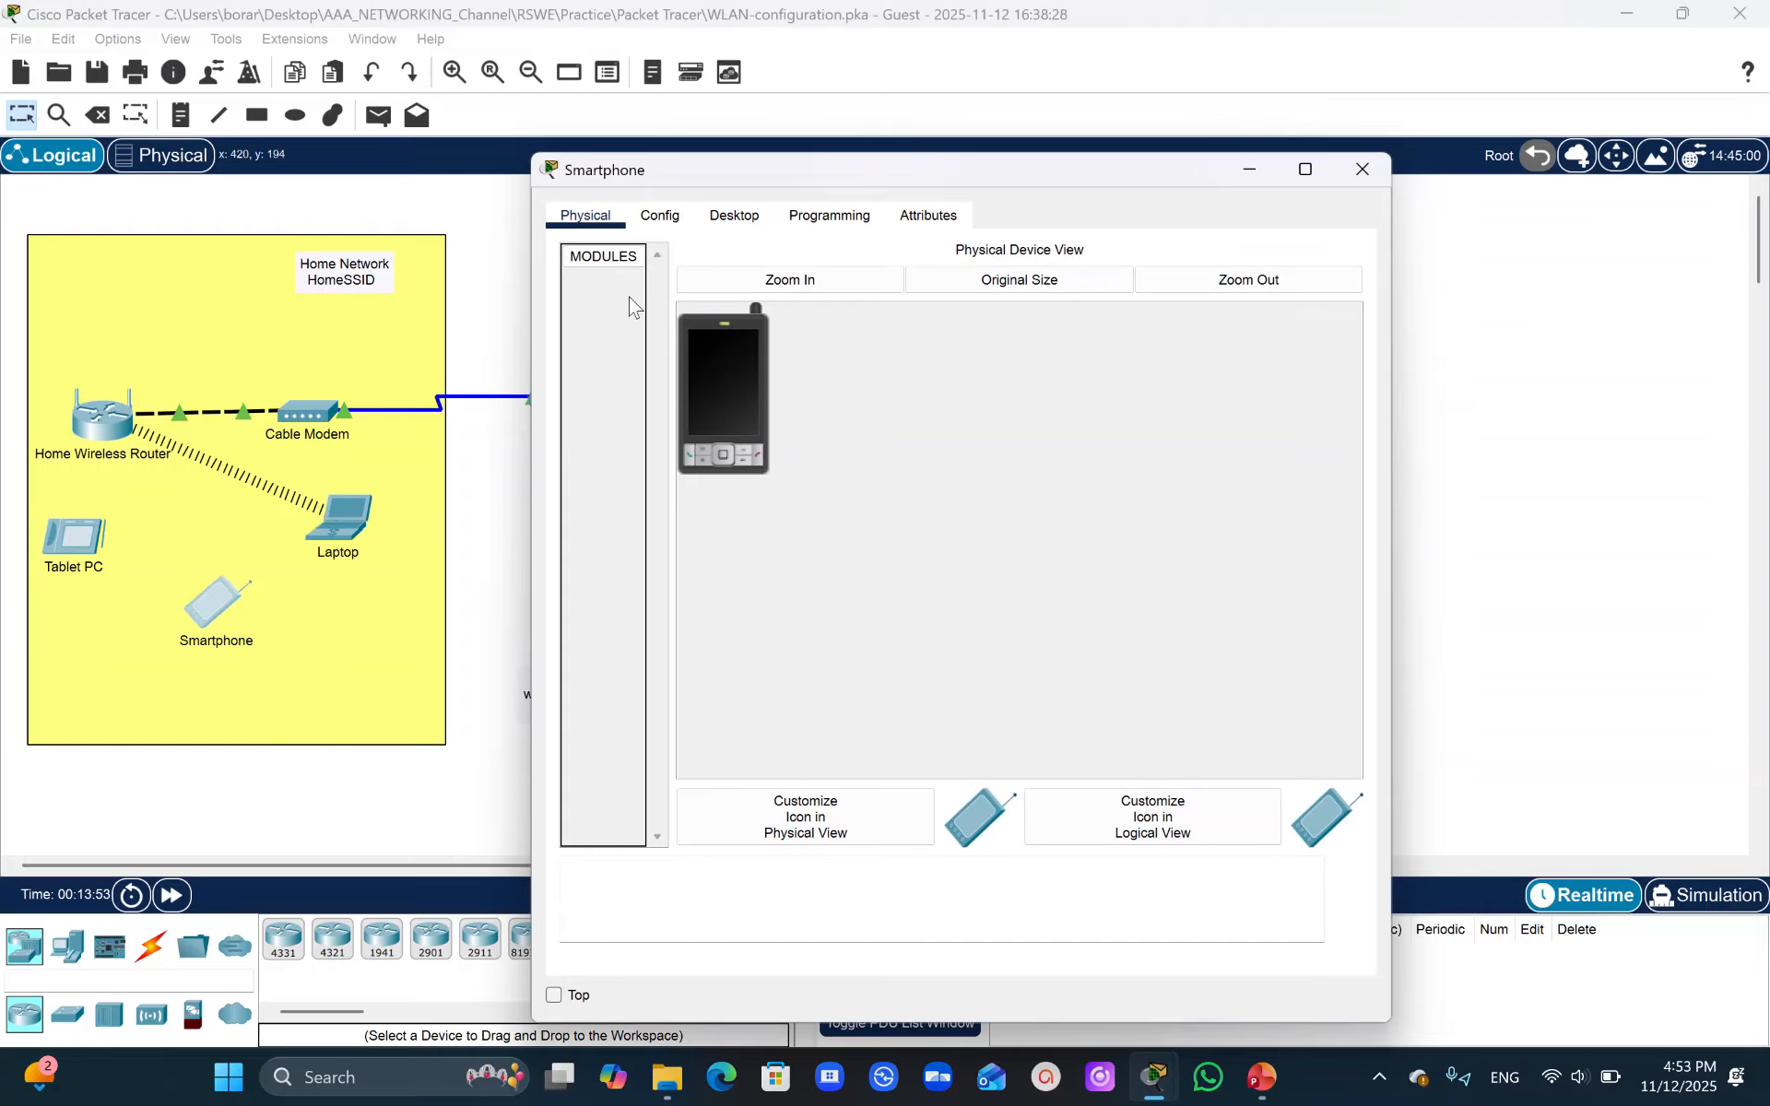
left_click(648, 216)
left_click(635, 356)
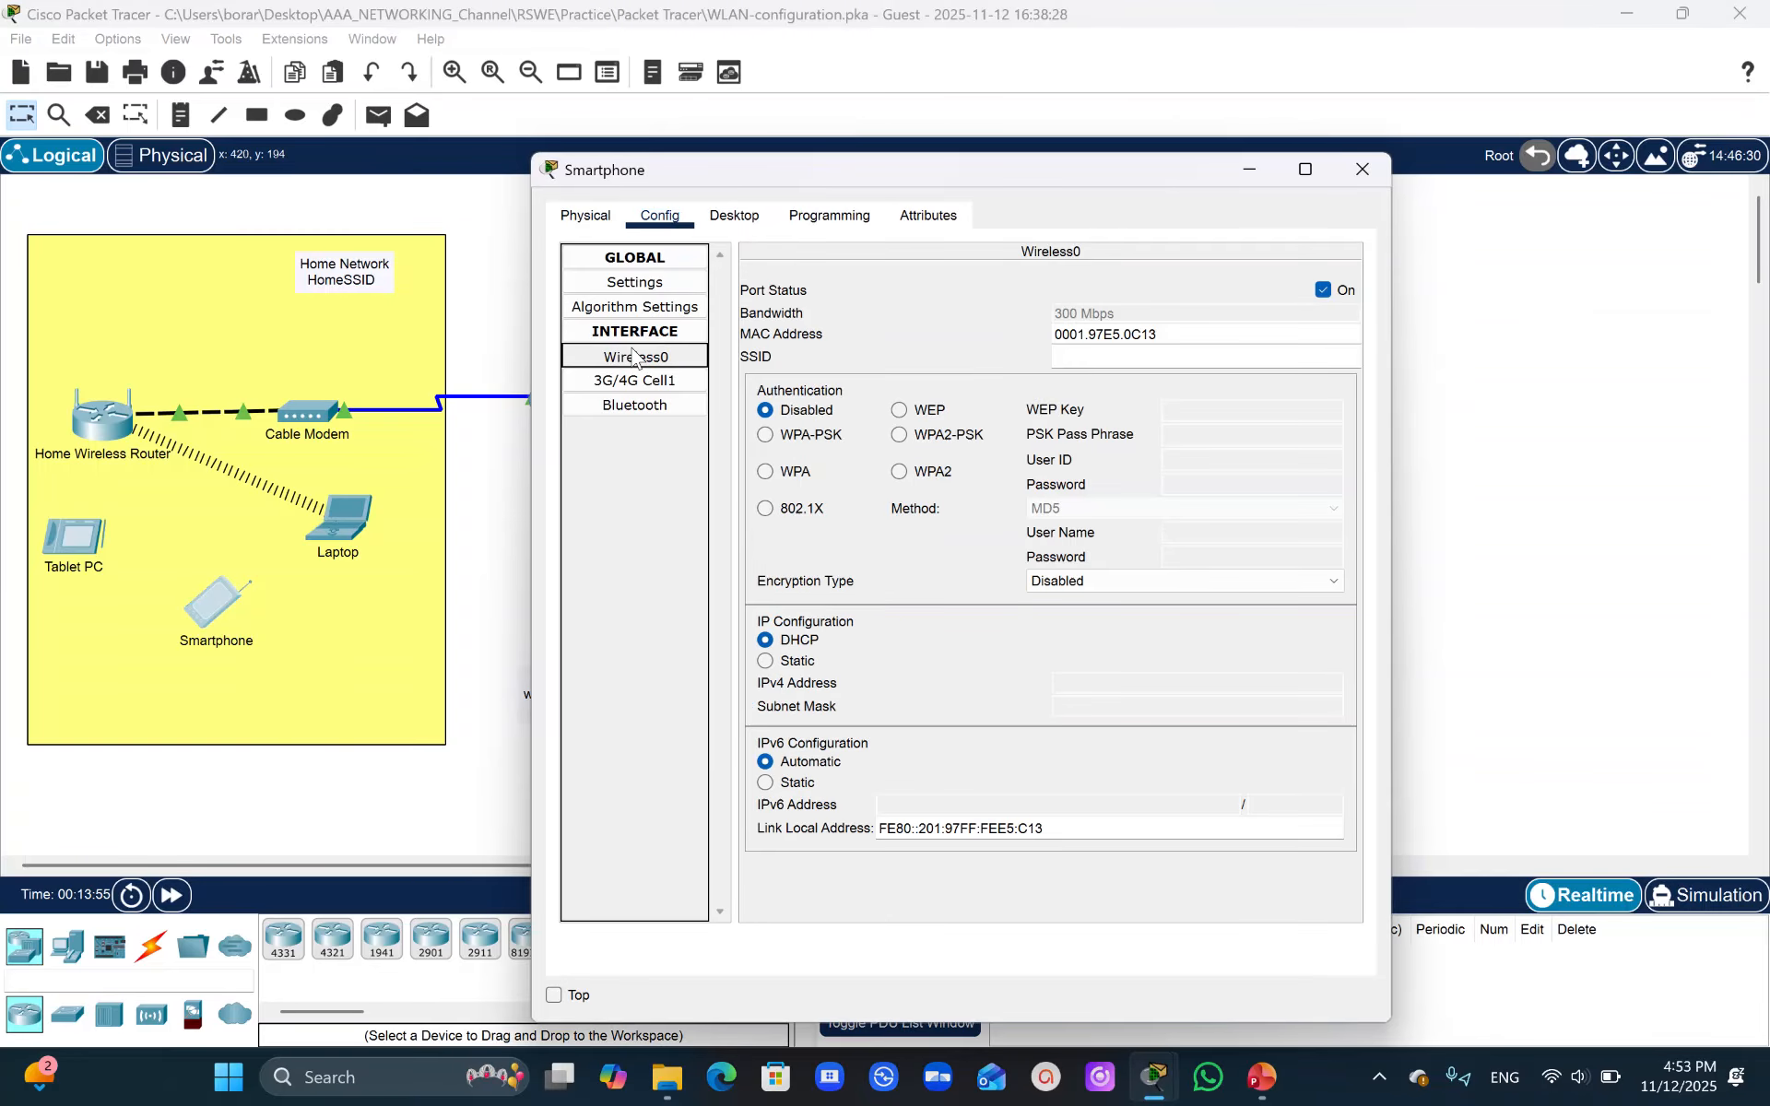
left_click(1072, 353)
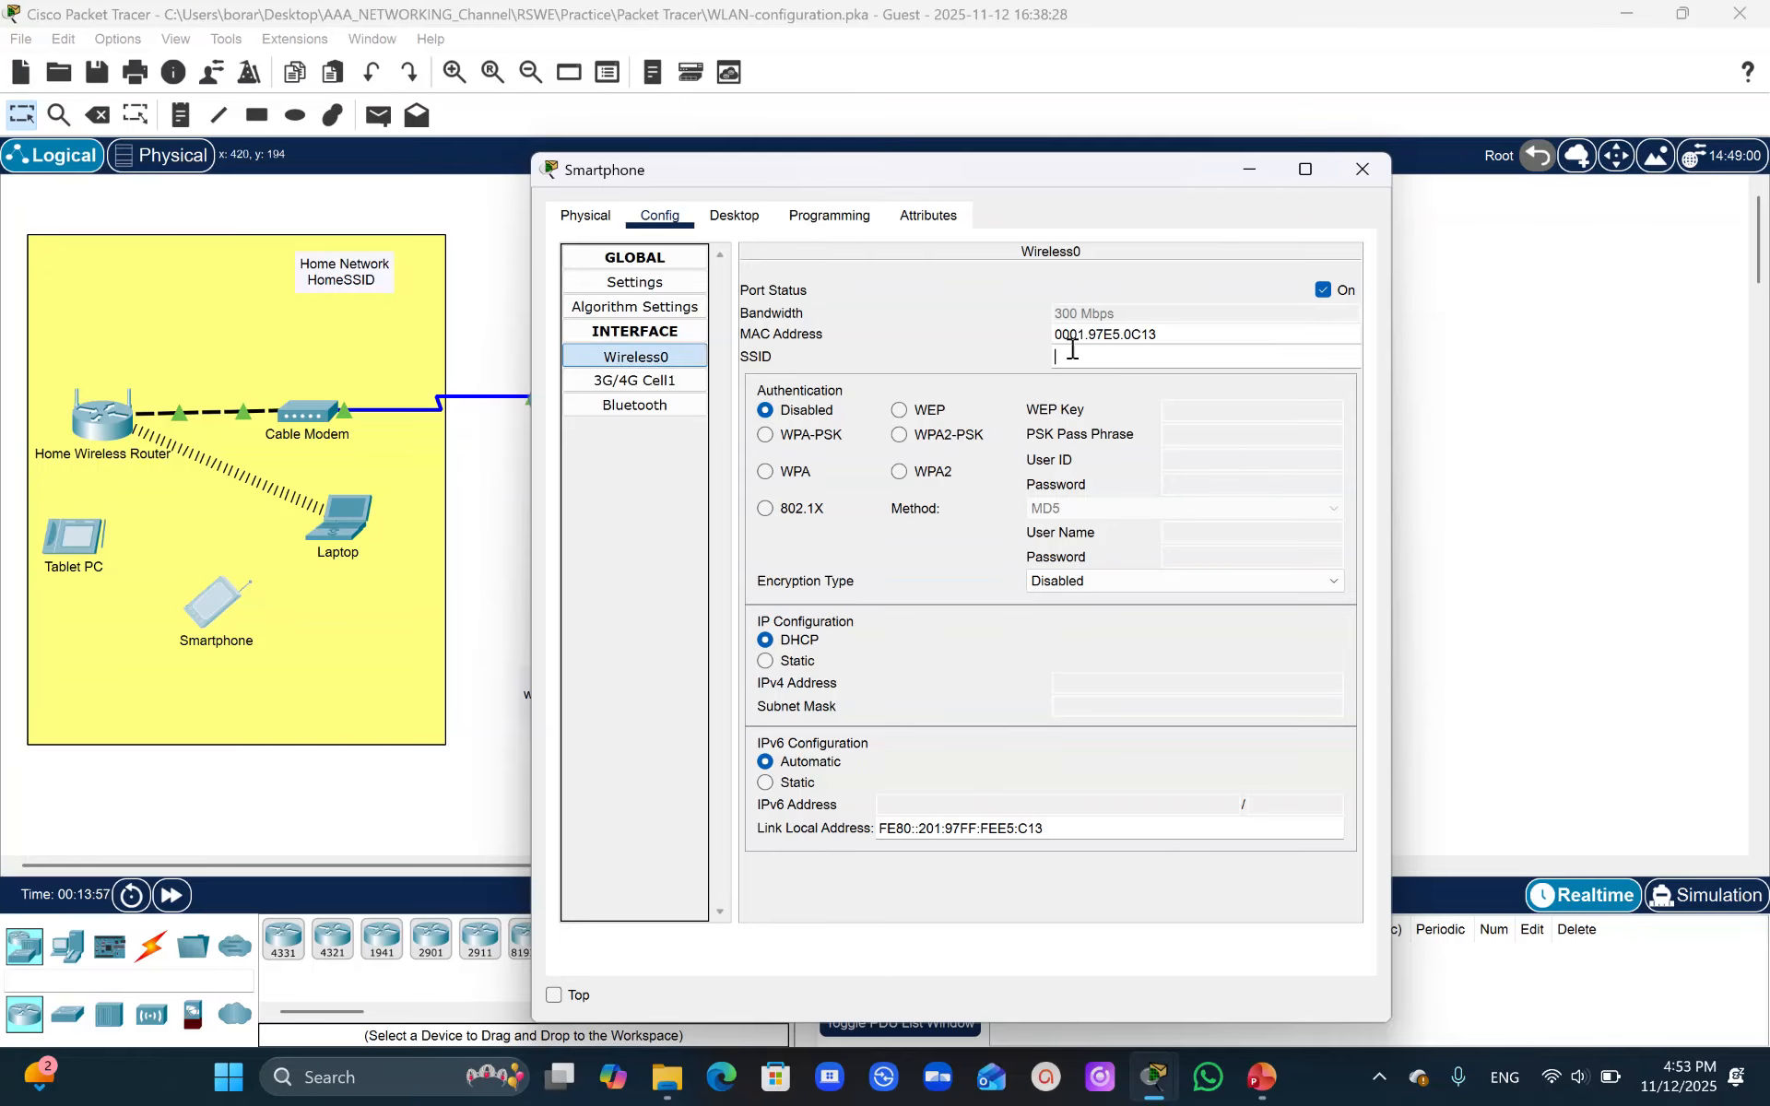
type("HomeSSID")
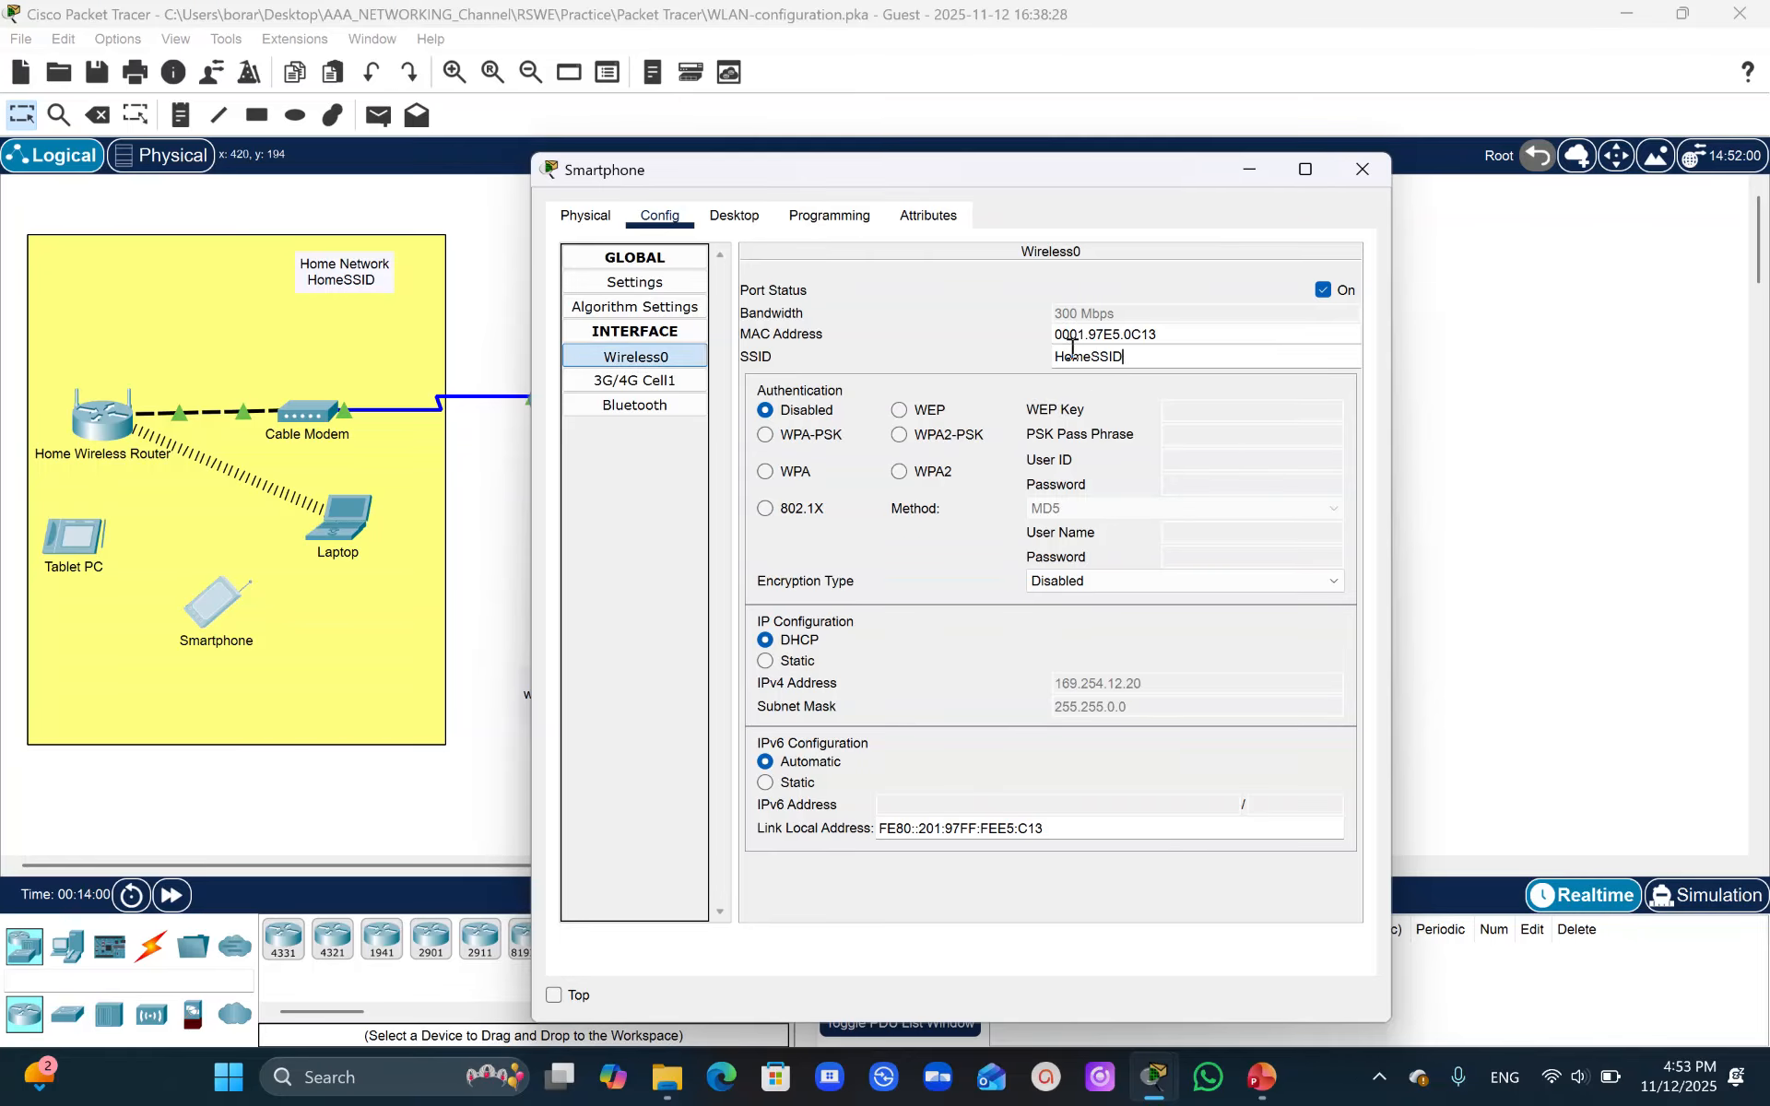
left_click(899, 435)
type("Cisco123")
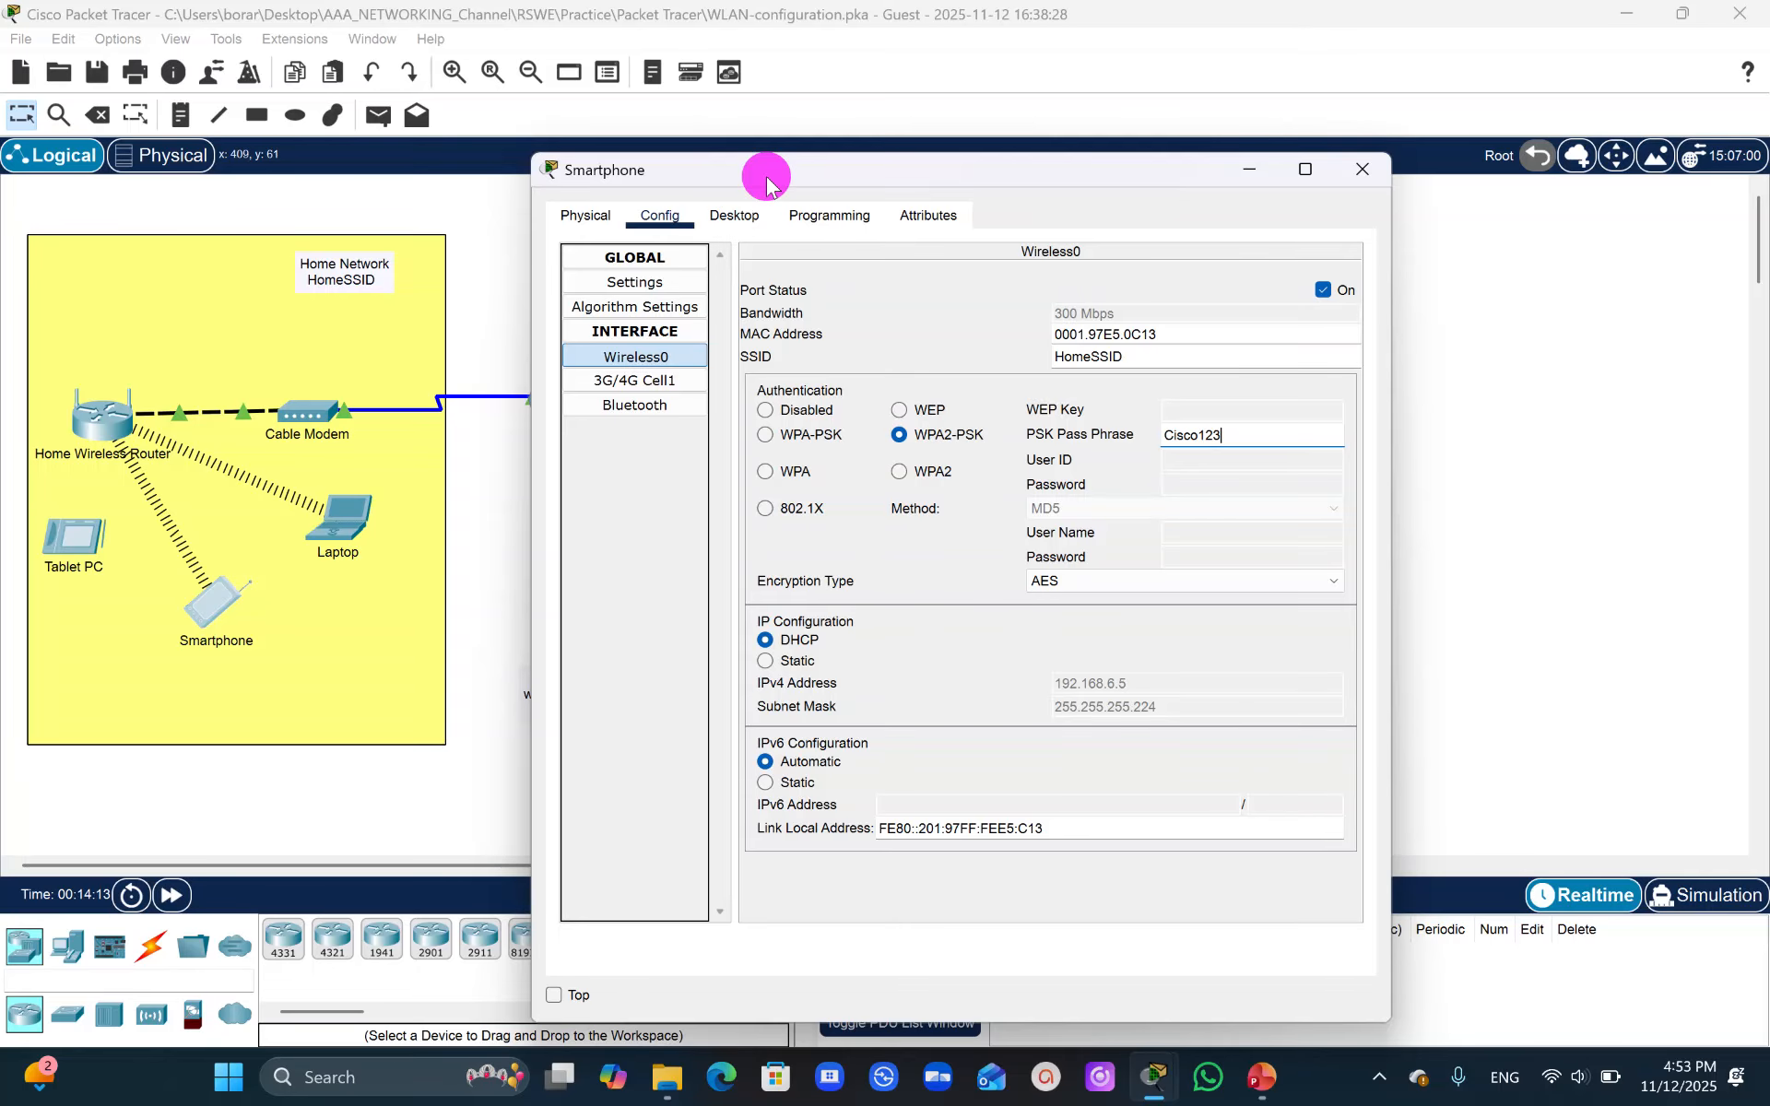
left_click_drag(767, 183, 808, 185)
- Configure the Tablet PC's Wireless0 interface with SSID HomeSSID, WPA2-PSK authentication, and the PSK pass phrase
left_click(58, 559)
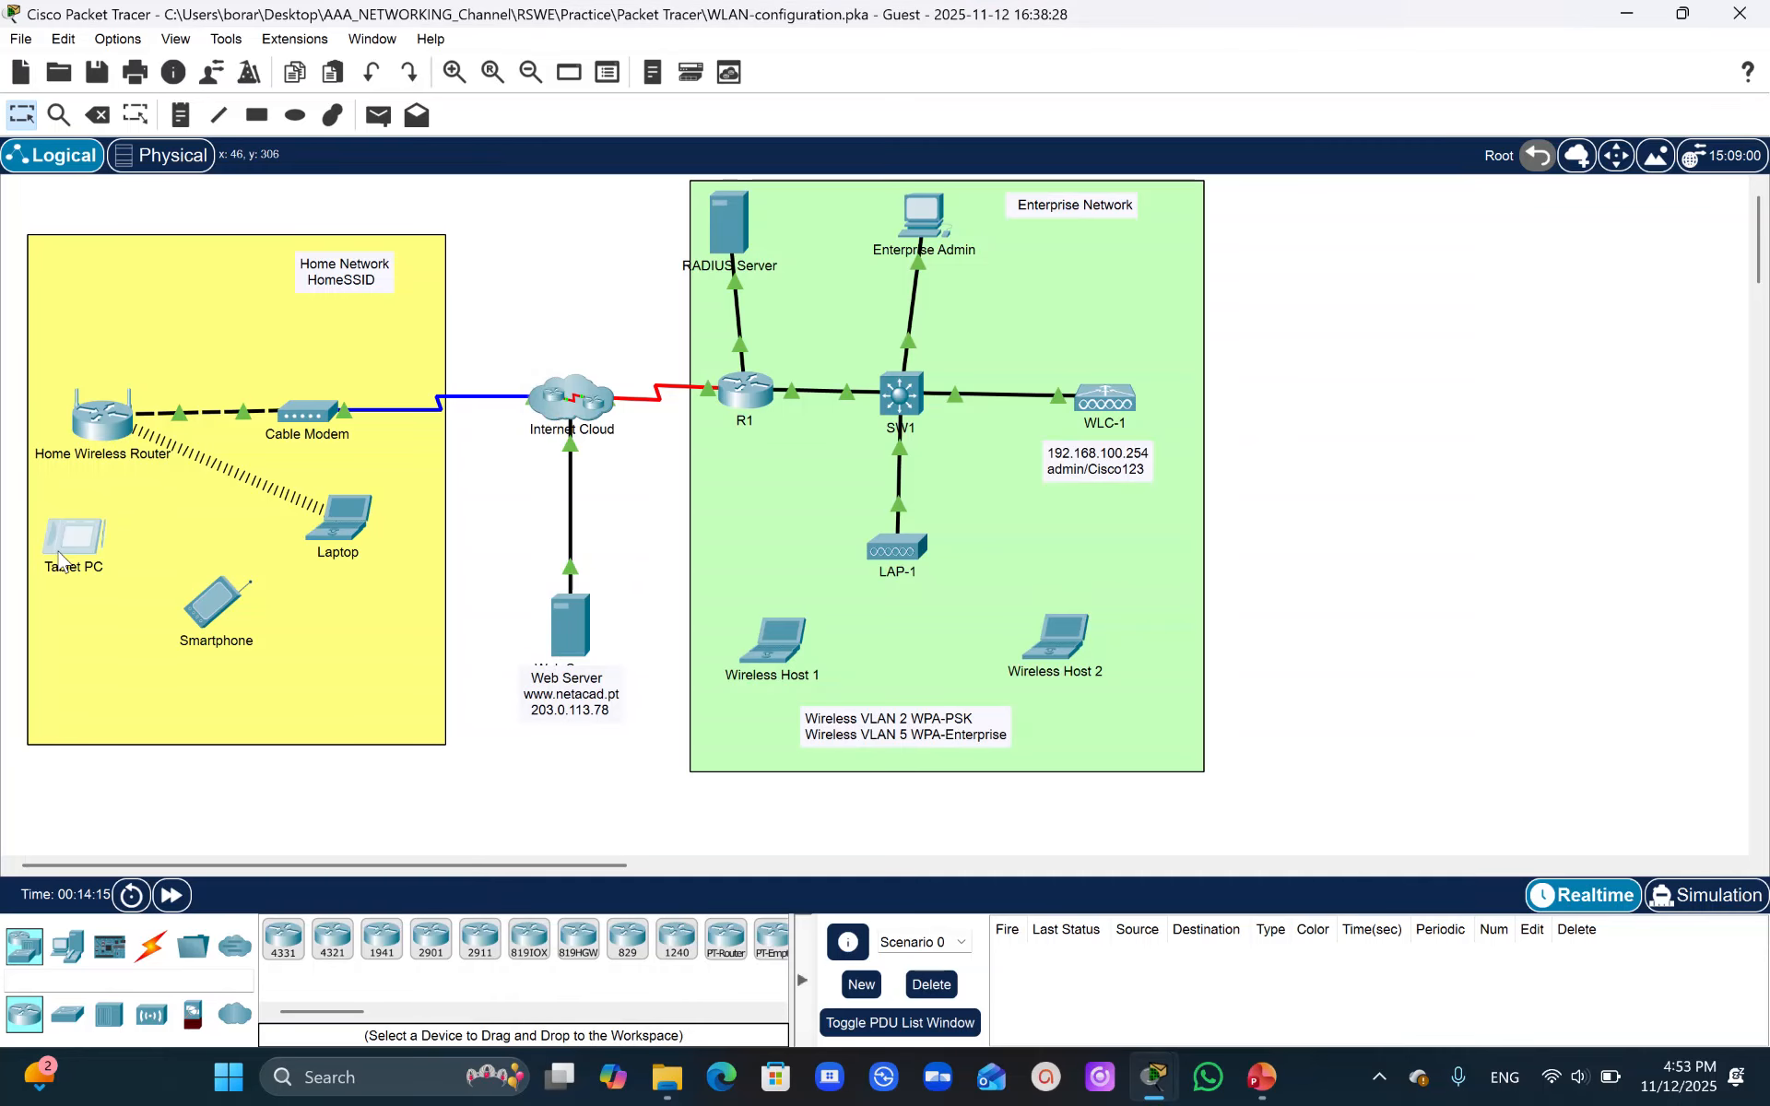
left_click(65, 544)
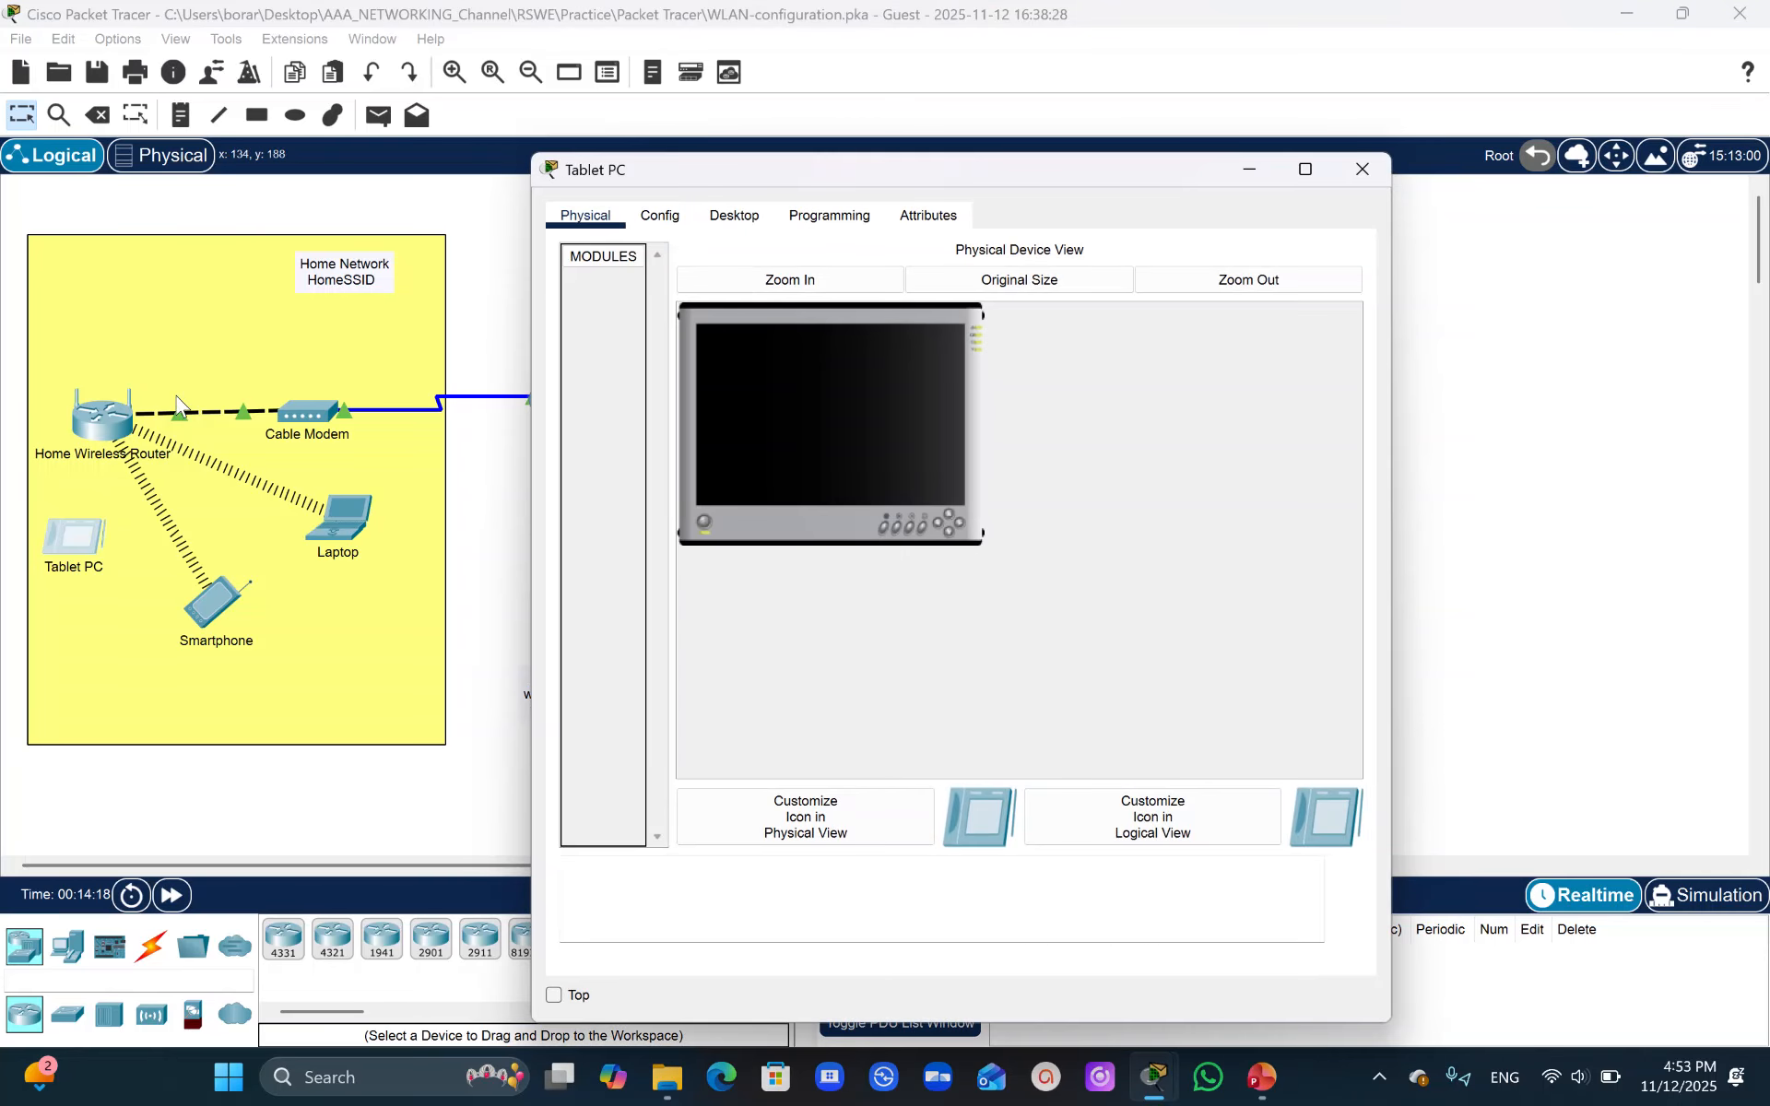
left_click(662, 216)
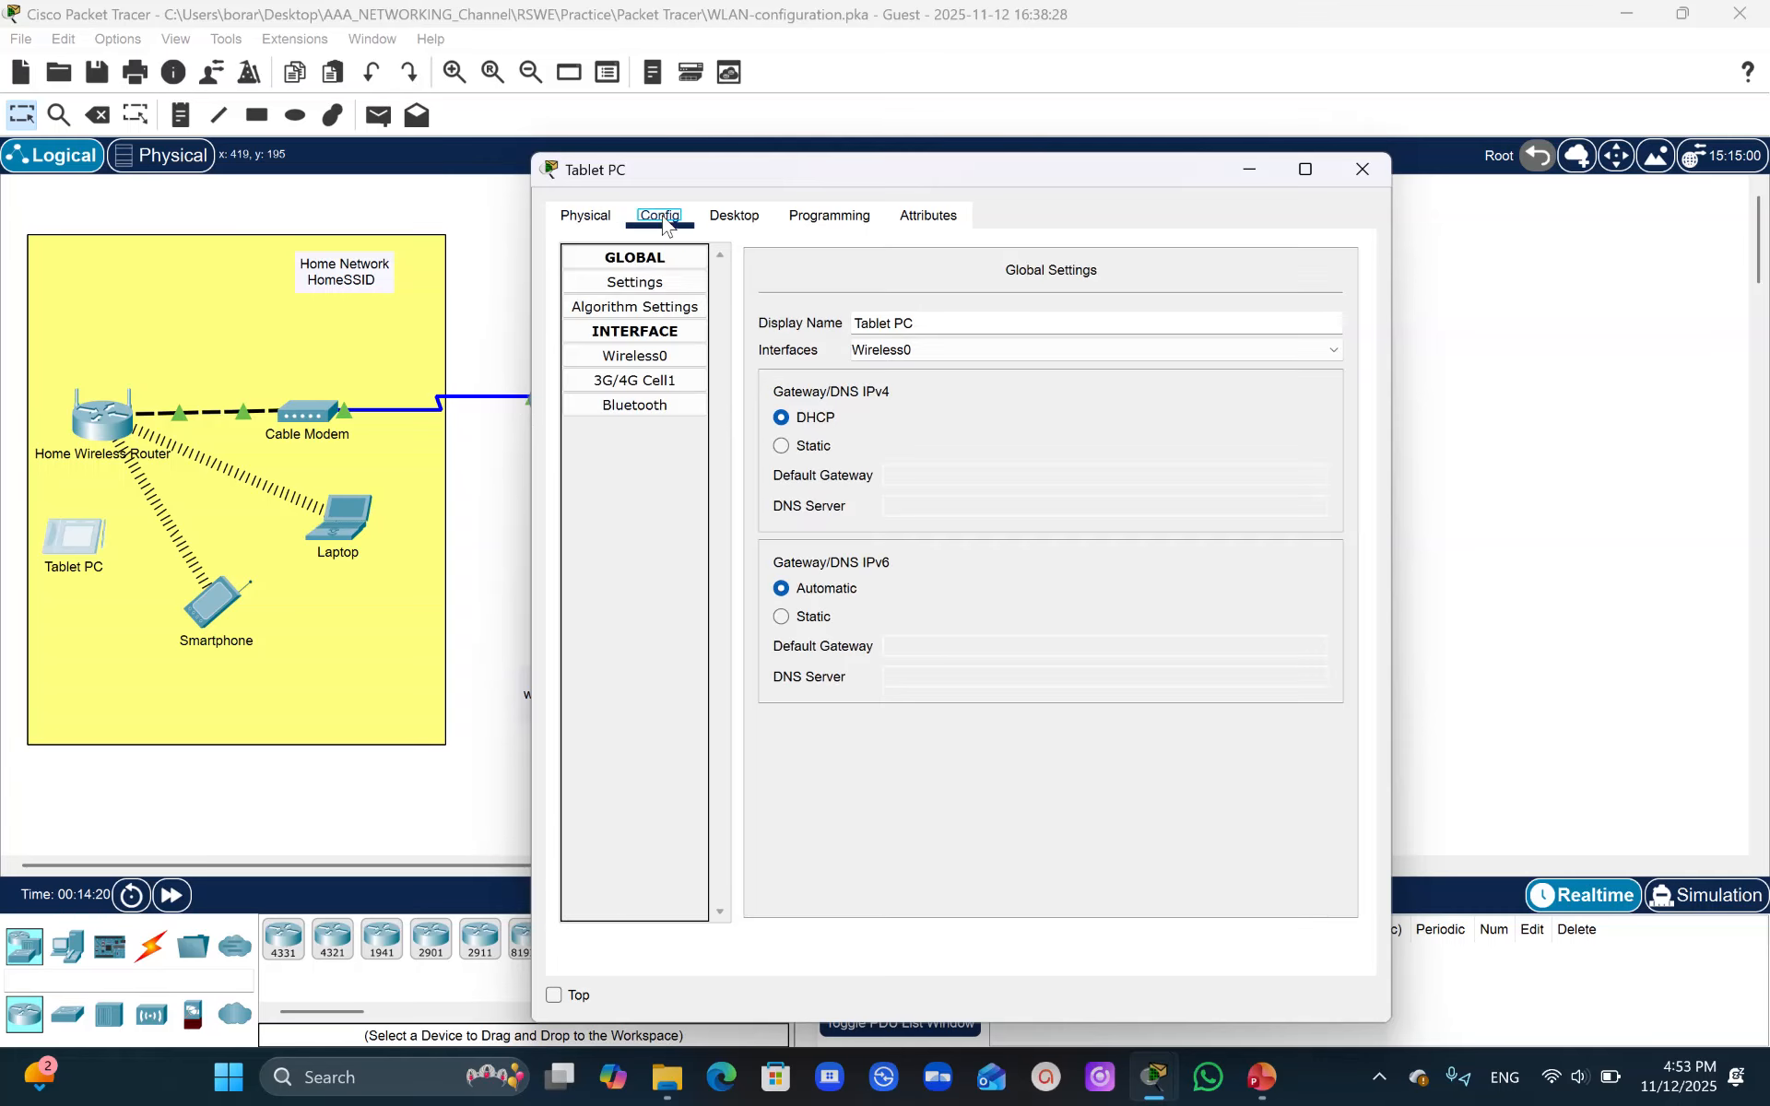
left_click(683, 355)
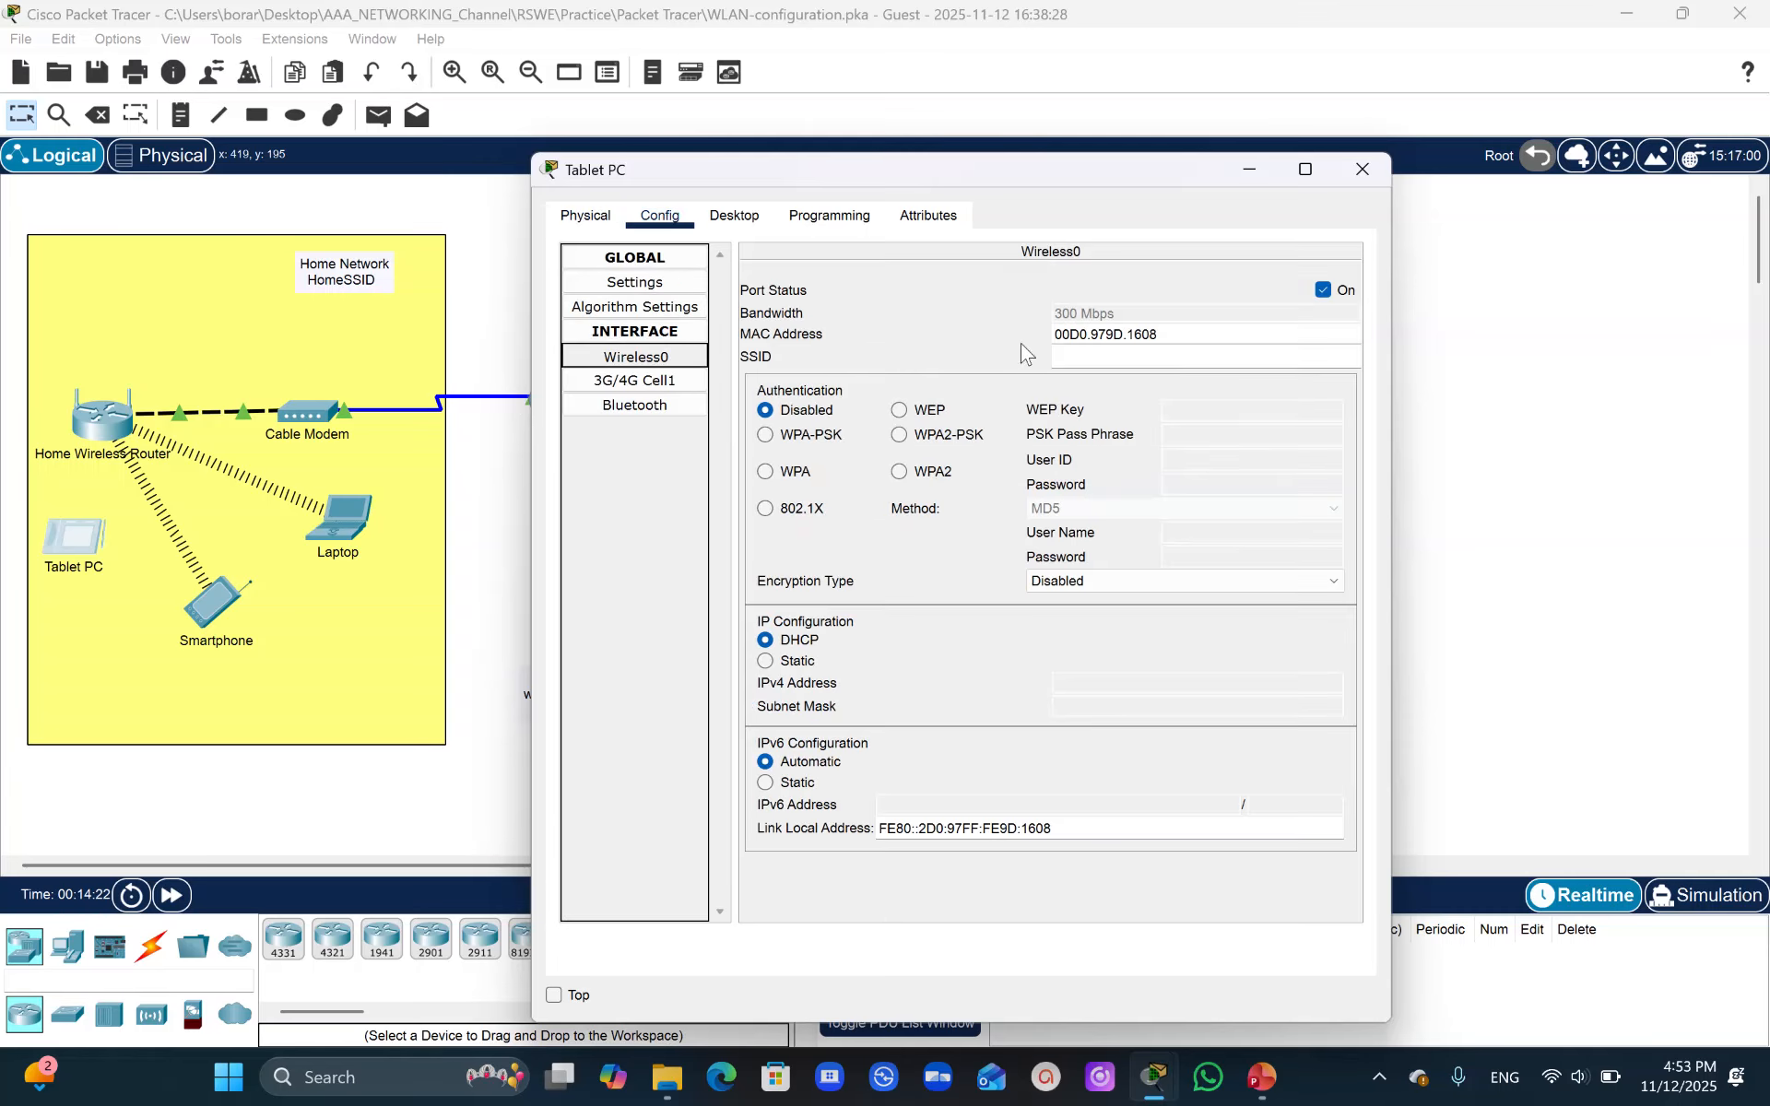
left_click(1080, 355)
type("HomeSSID")
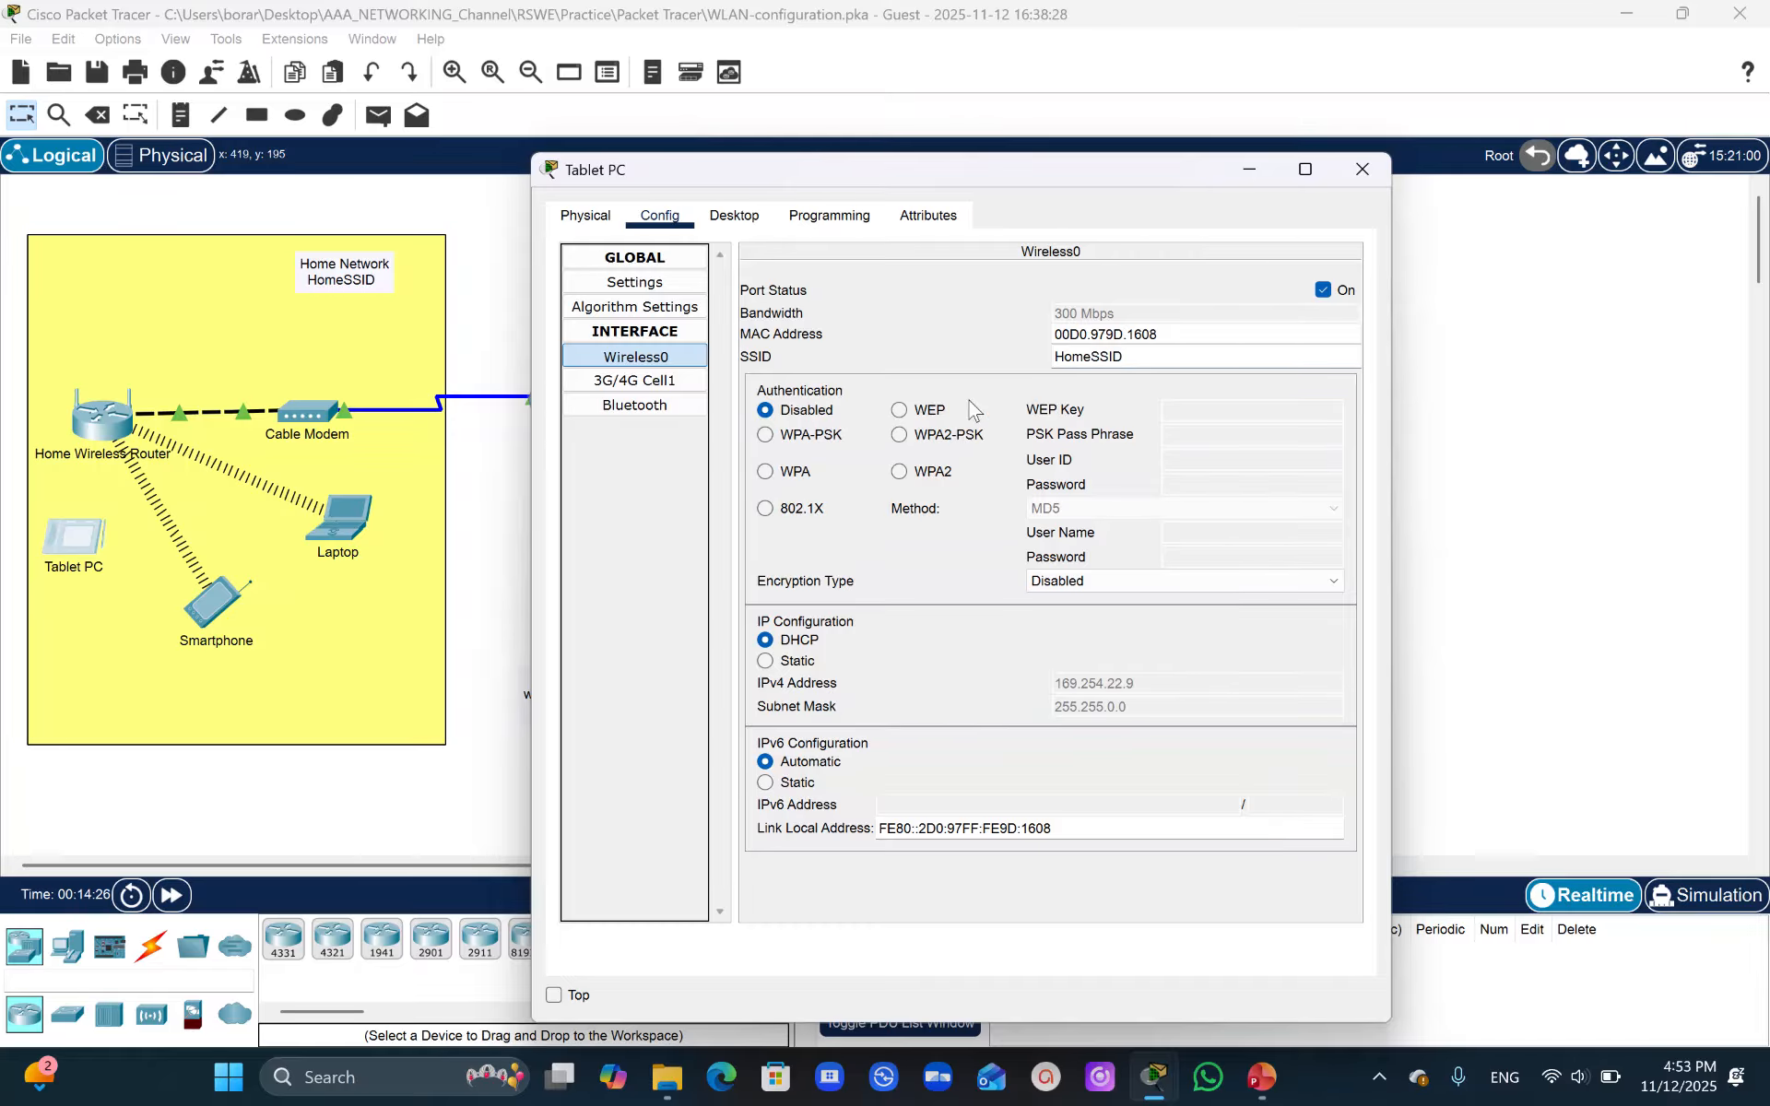
left_click(898, 435)
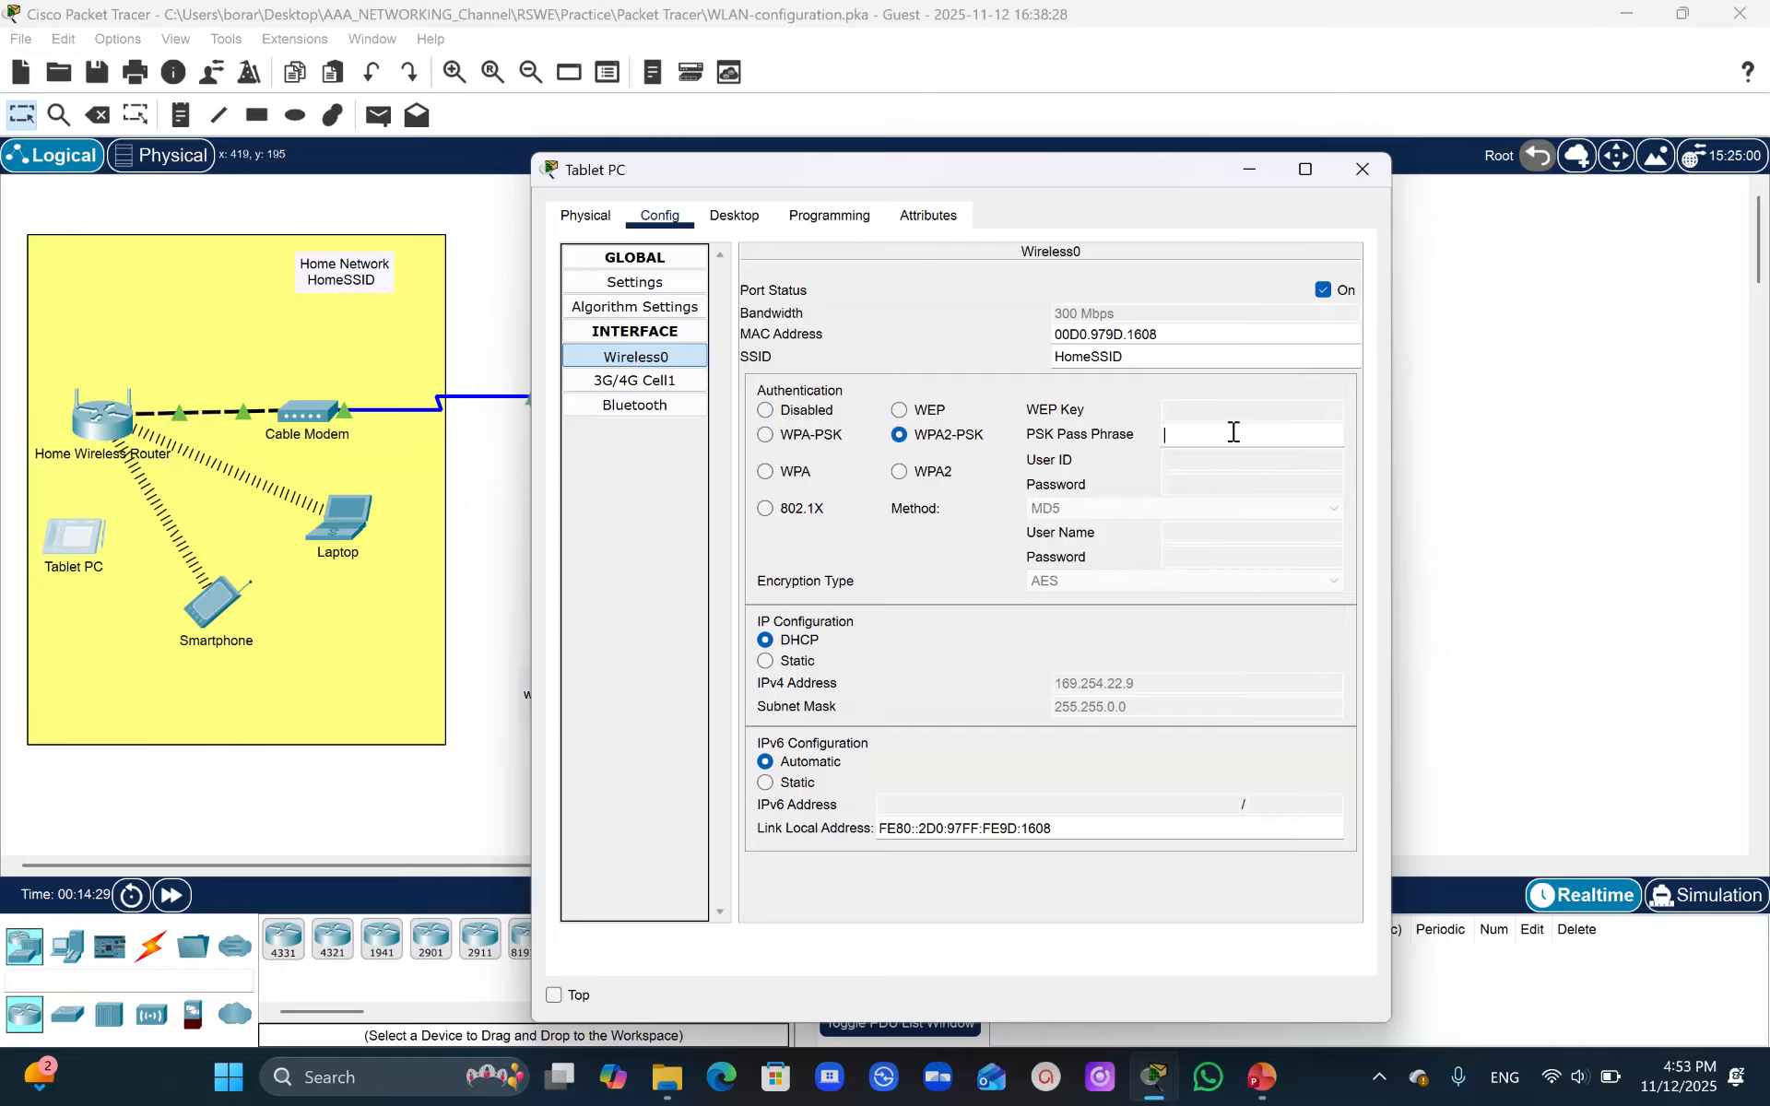
type("Cisco123")
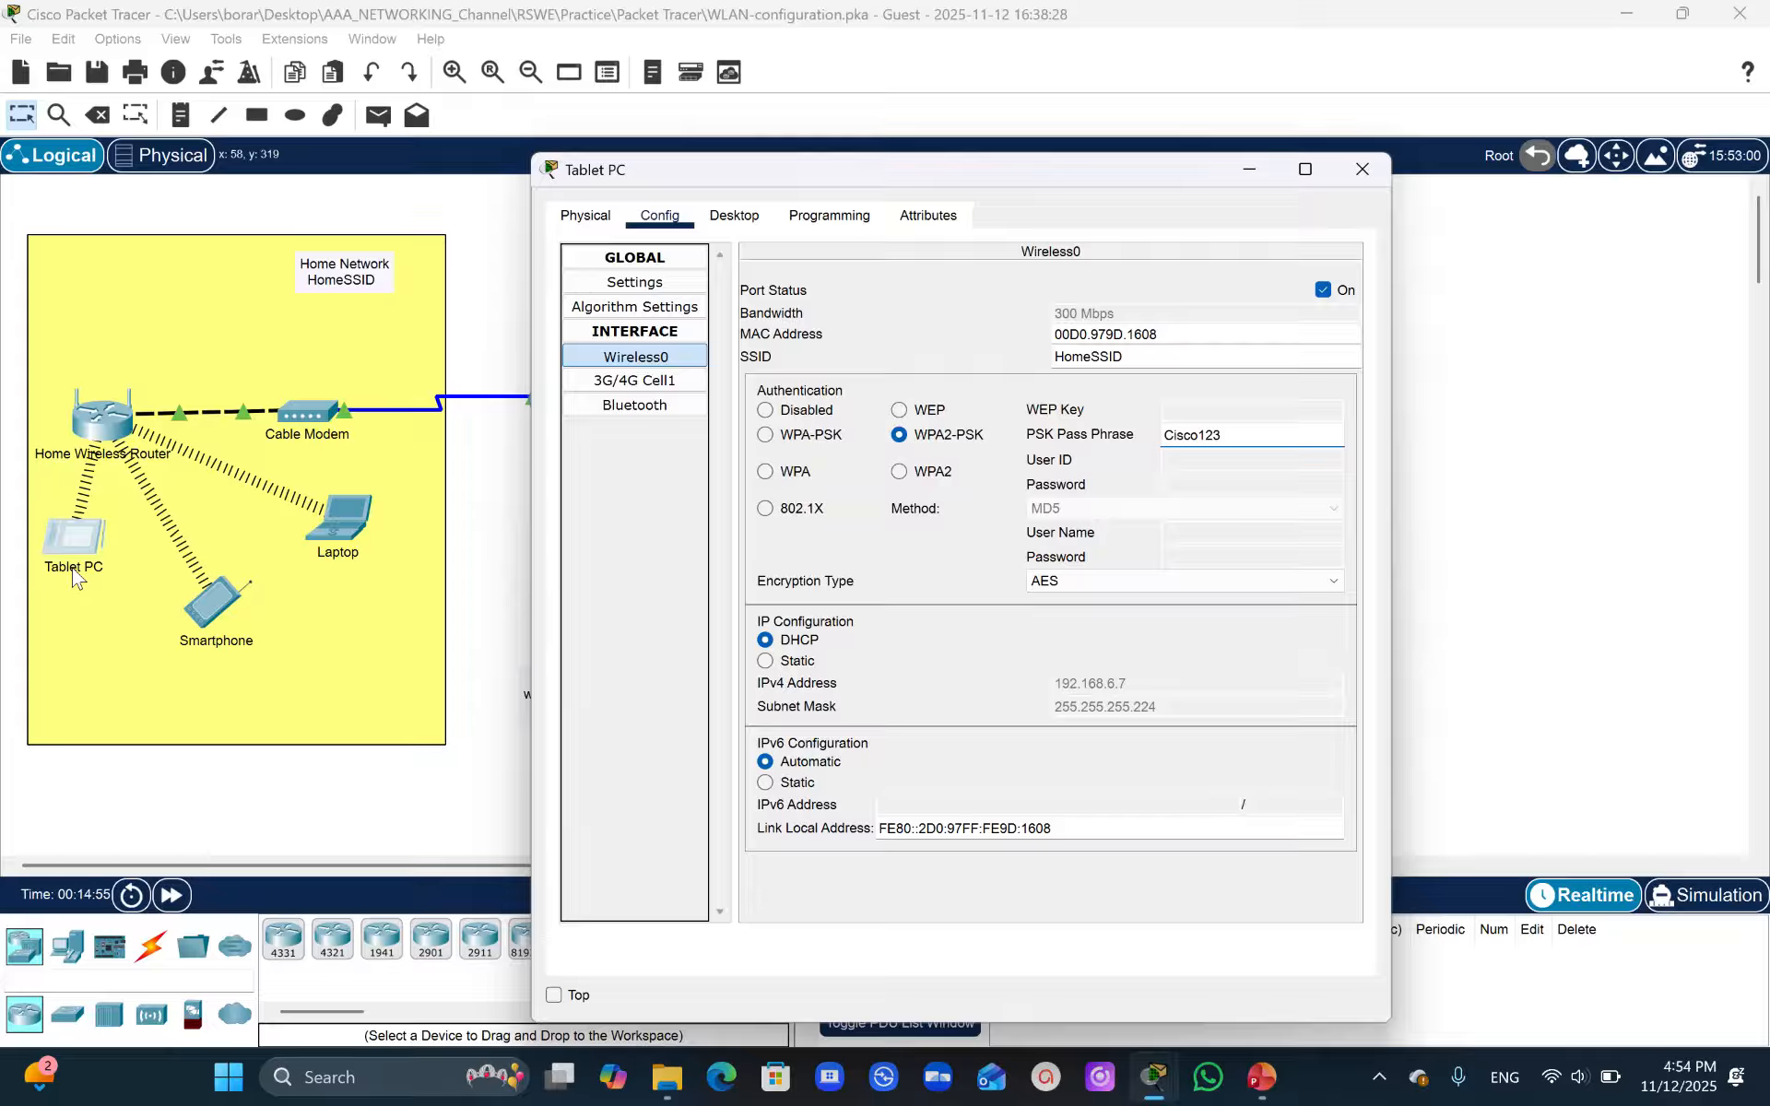
- From the Tablet PC's command prompt, ping the web server at 203.0.113.78
left_click_drag(799, 173, 1091, 343)
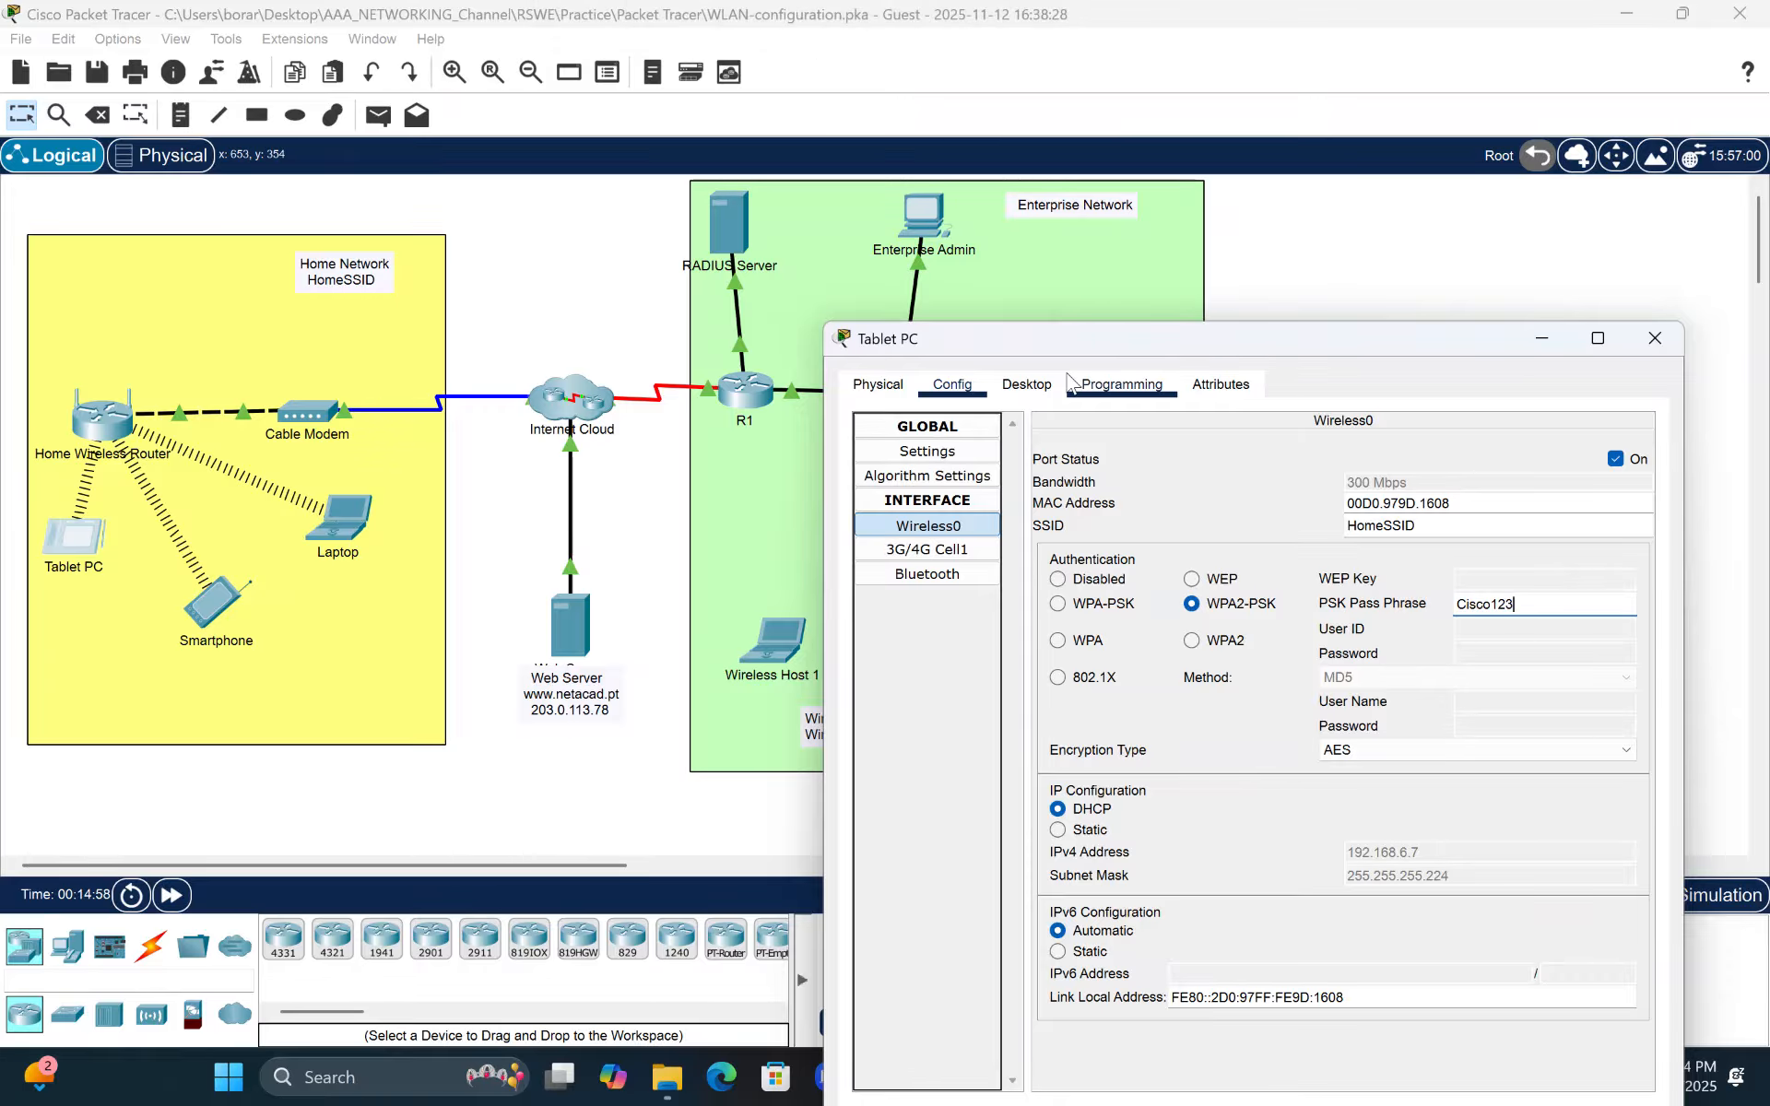
left_click_drag(1015, 346, 976, 290)
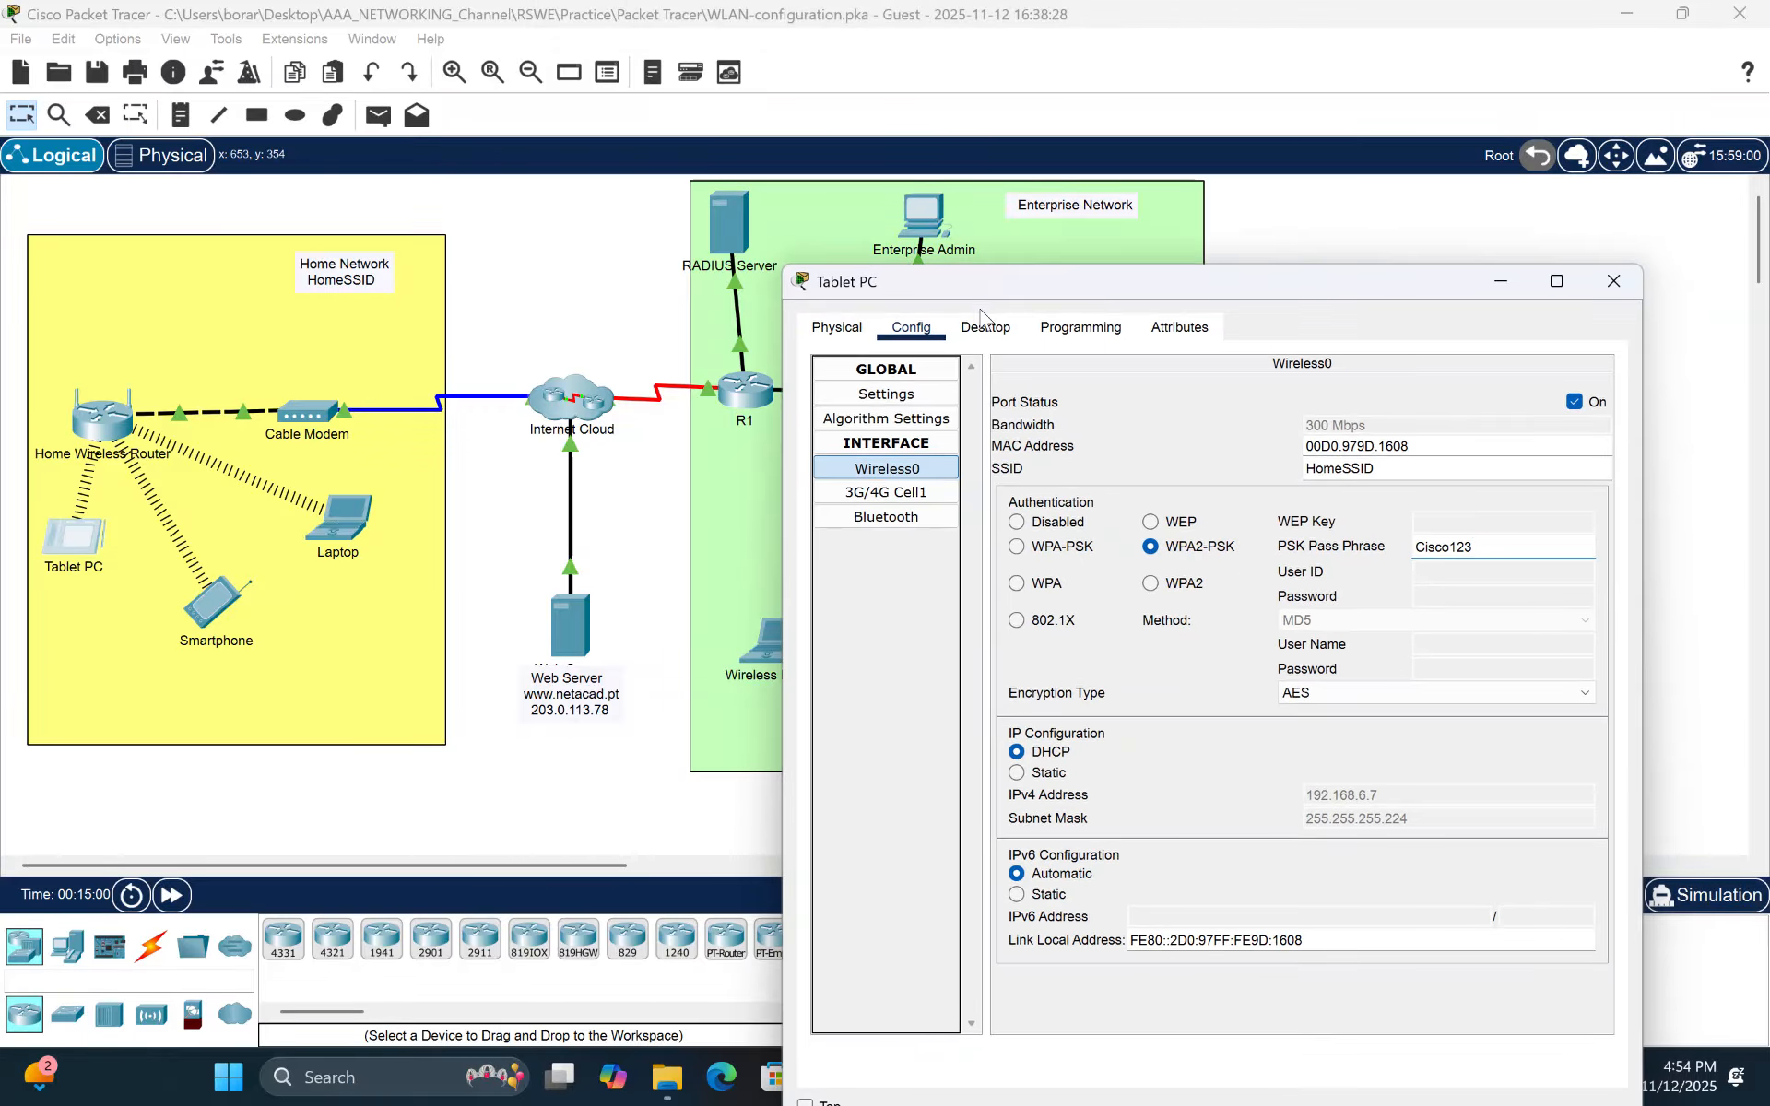
left_click(986, 329)
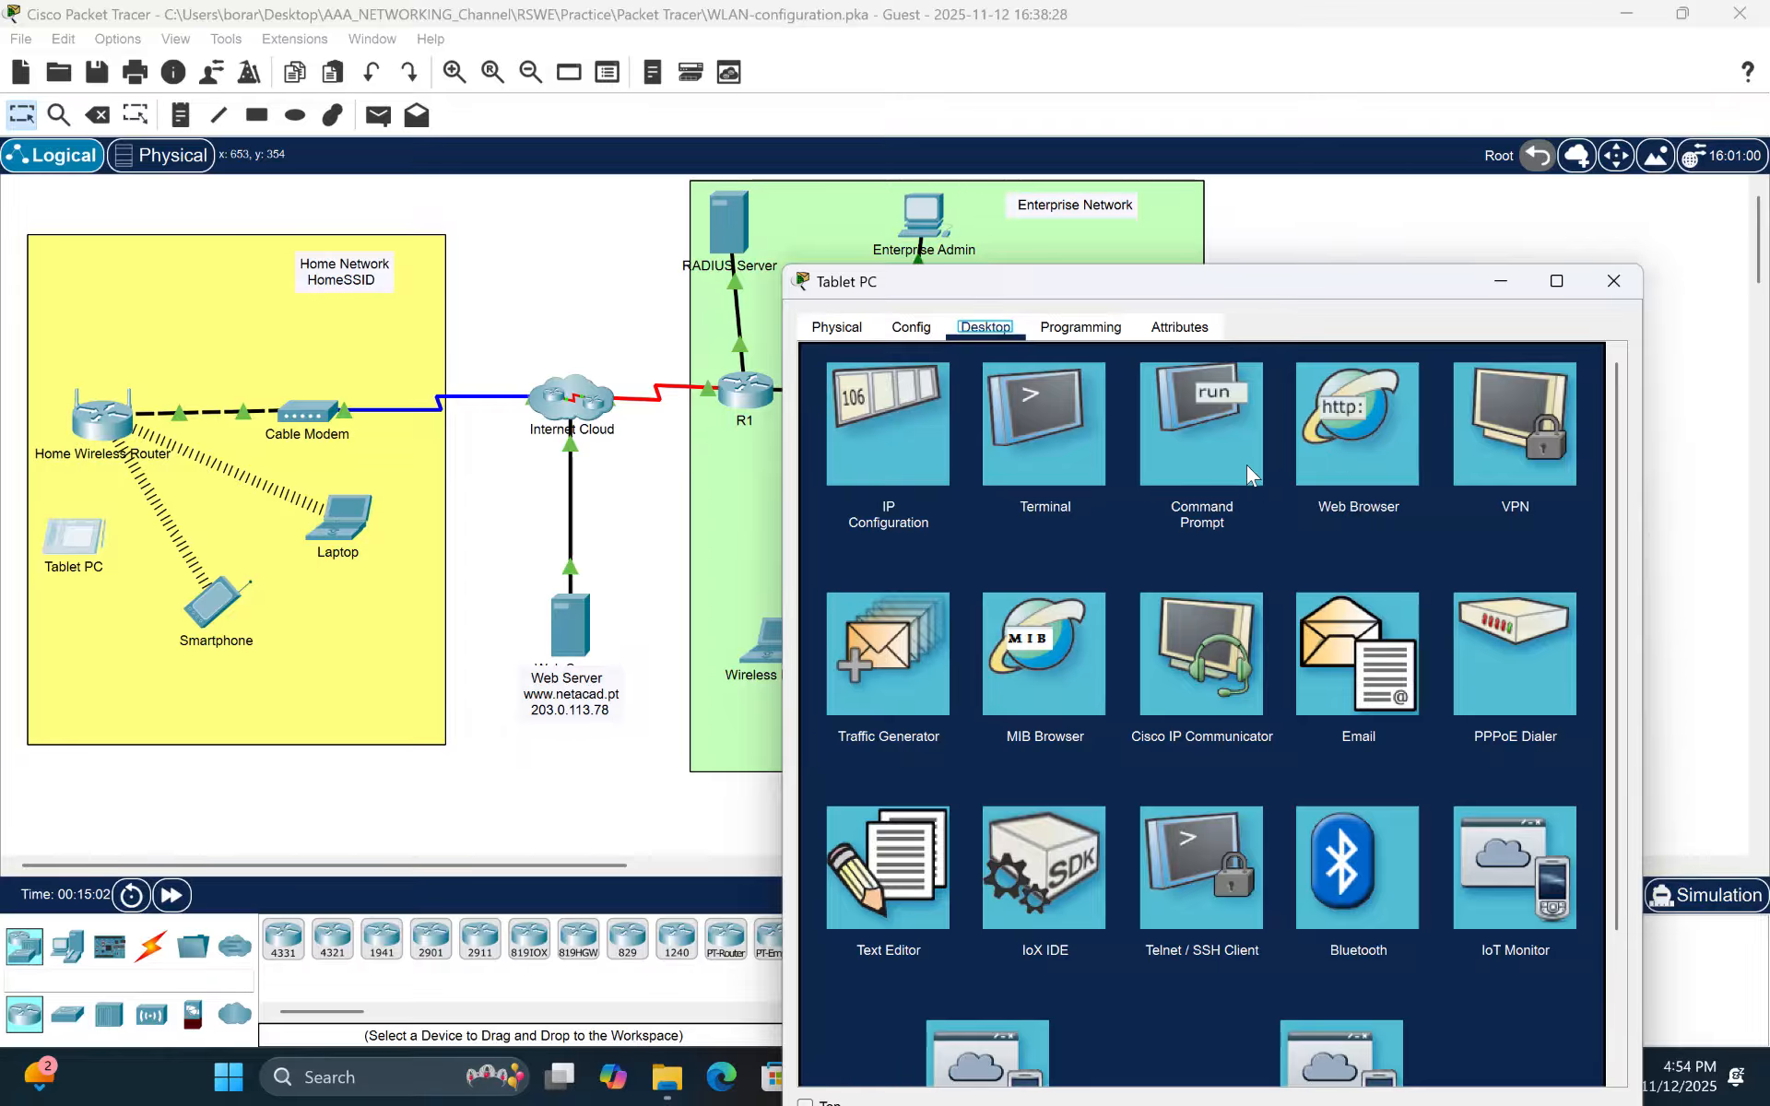
left_click(1202, 443)
type("ping ")
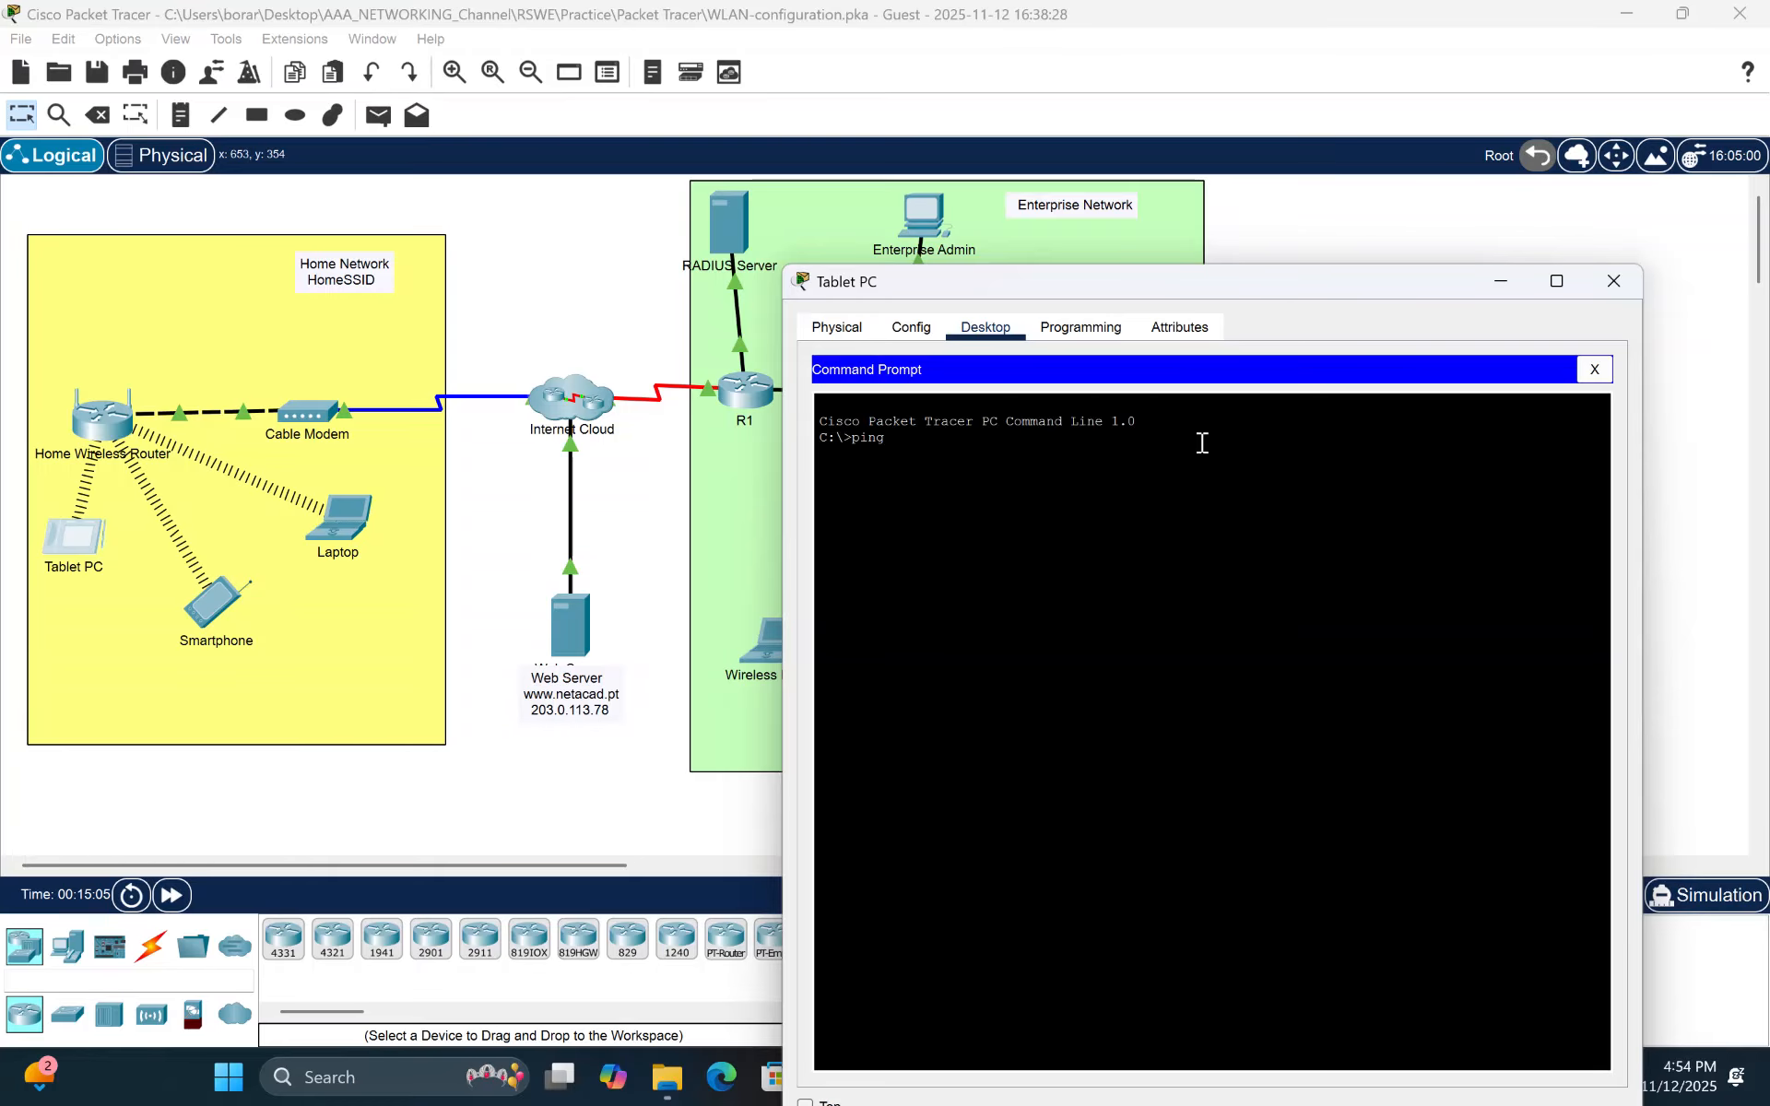
type("203.0.113.78")
key("Return")
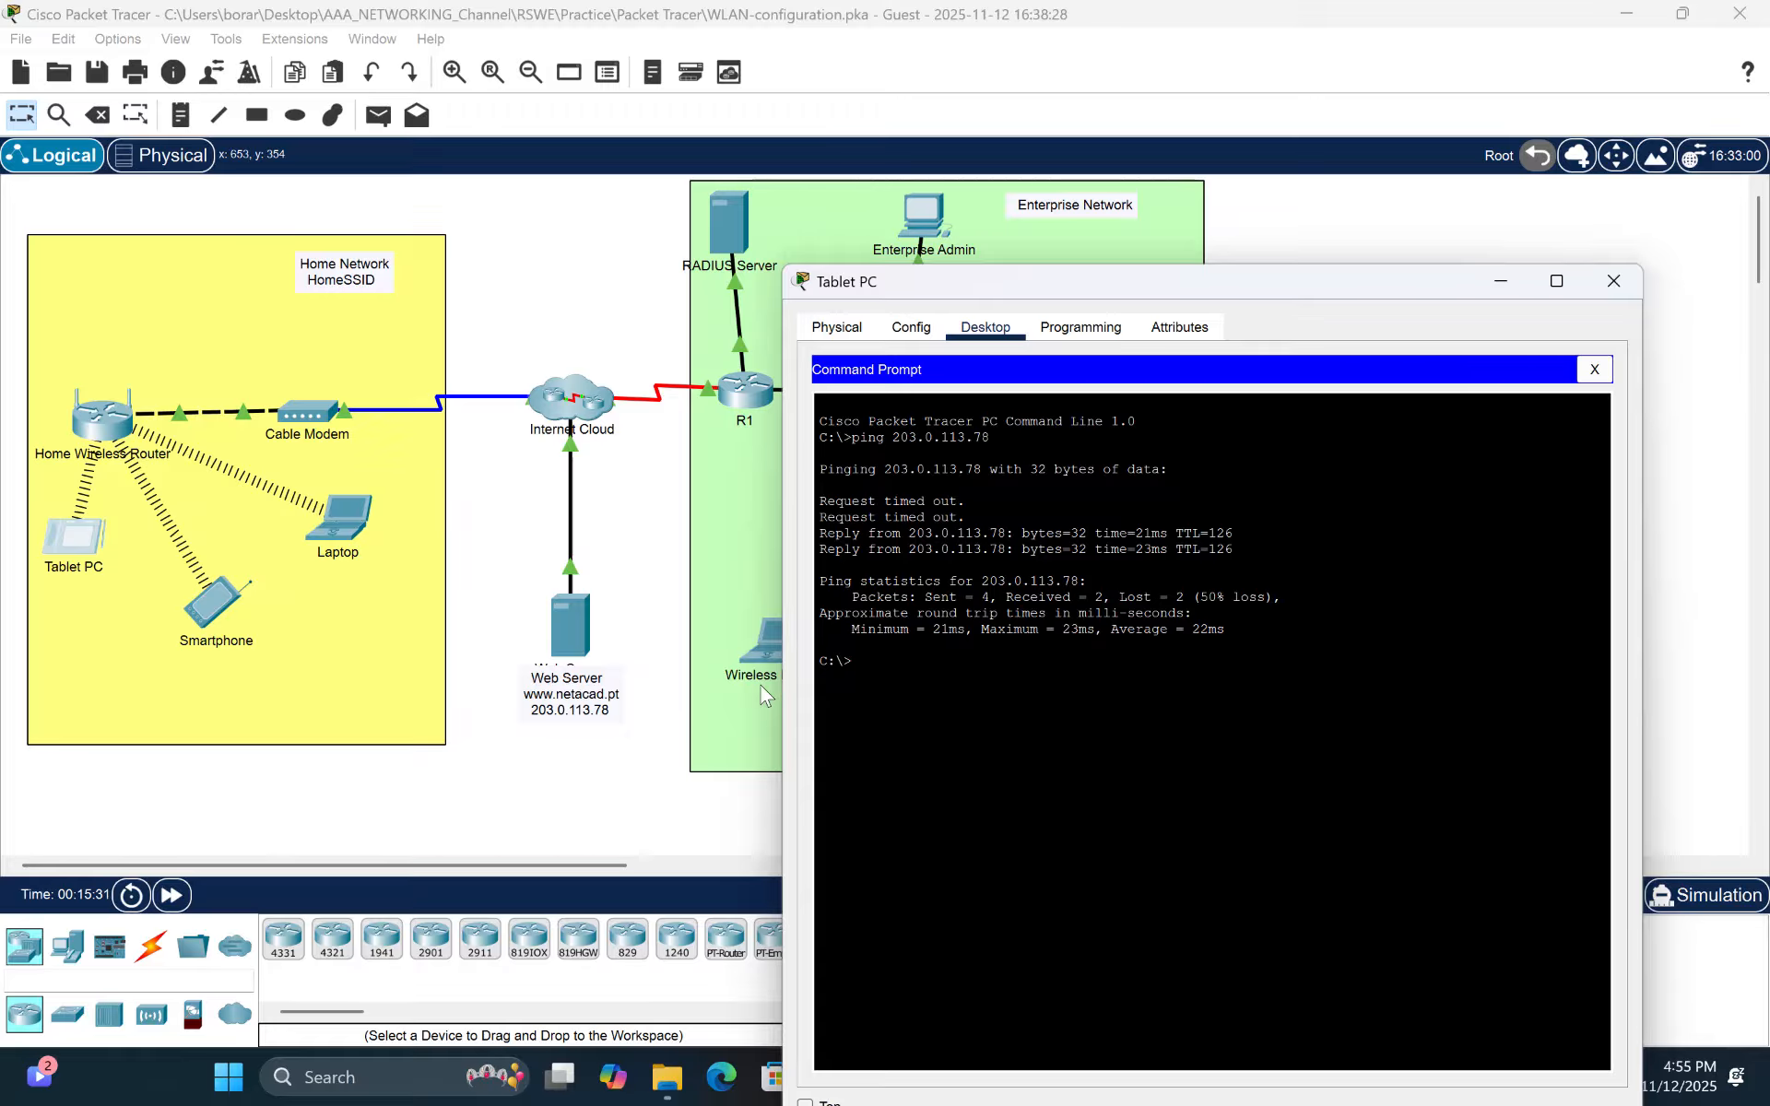
- From the Smartphone's command prompt, ping the web server at 203.0.113.78
left_click(217, 605)
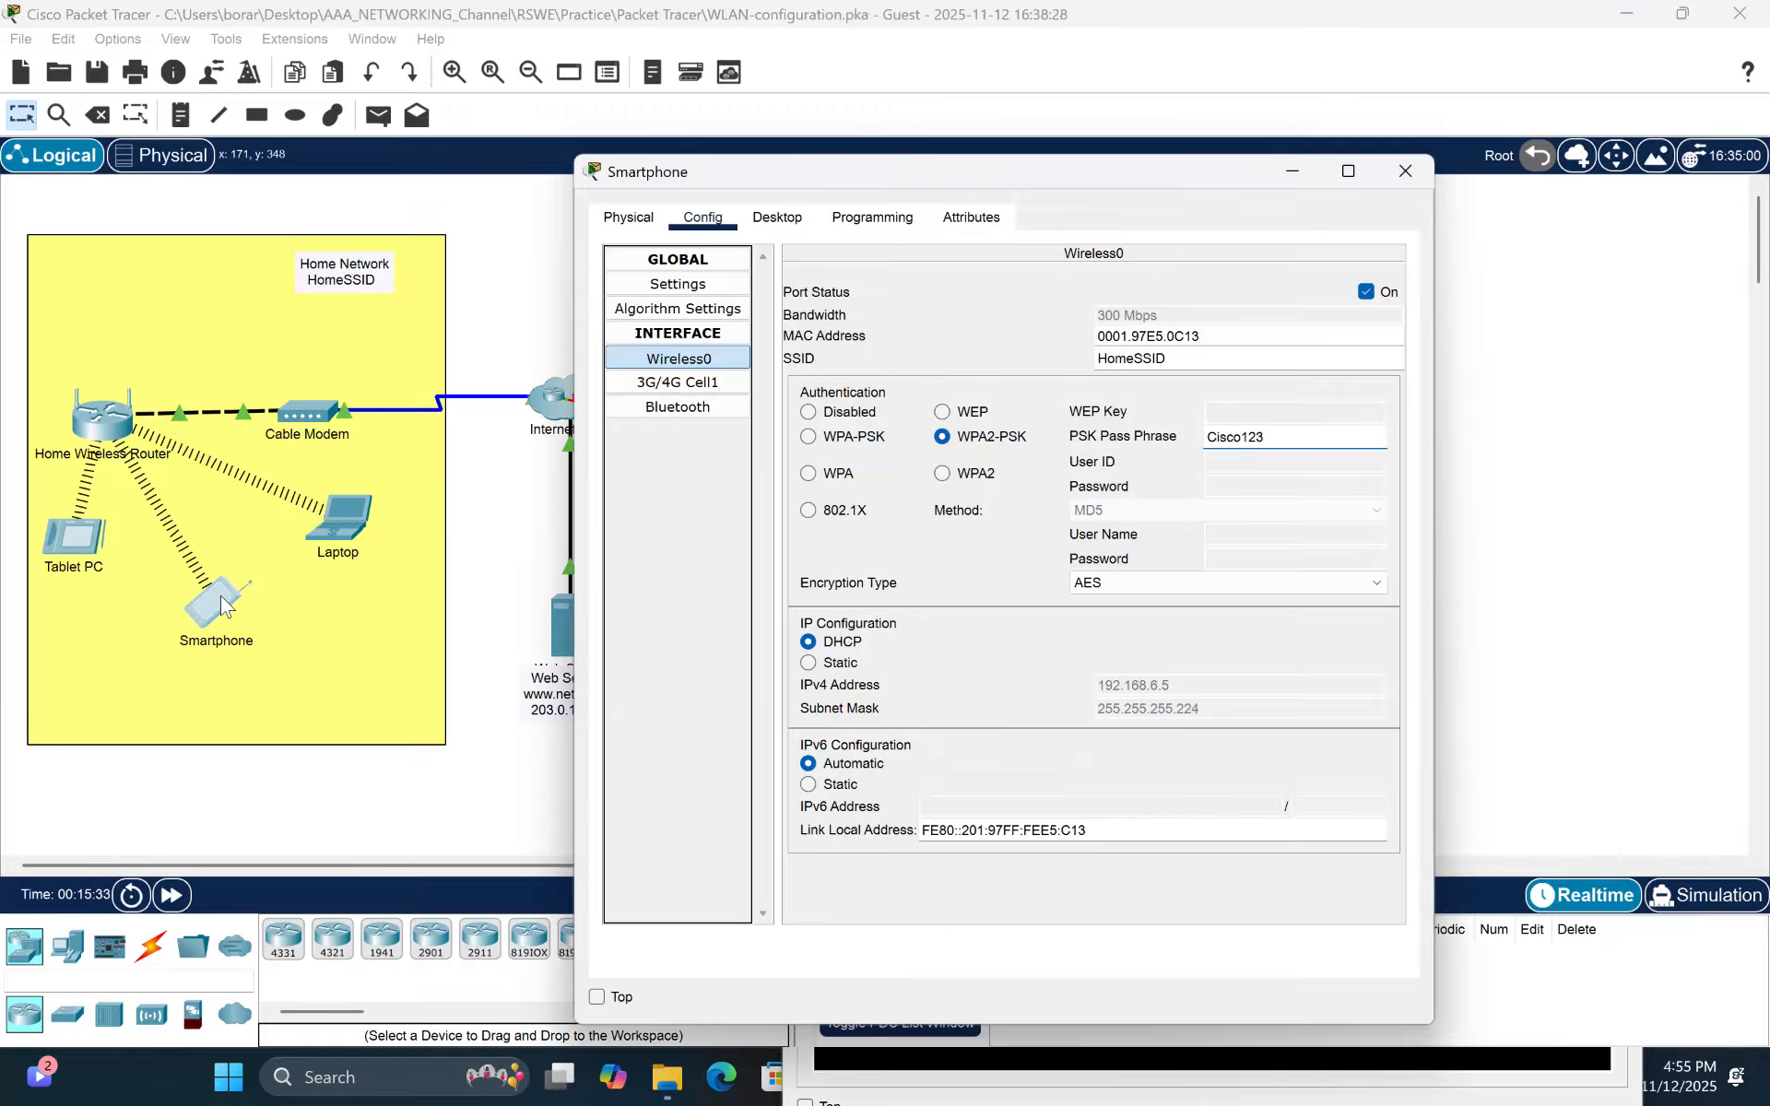
left_click(777, 218)
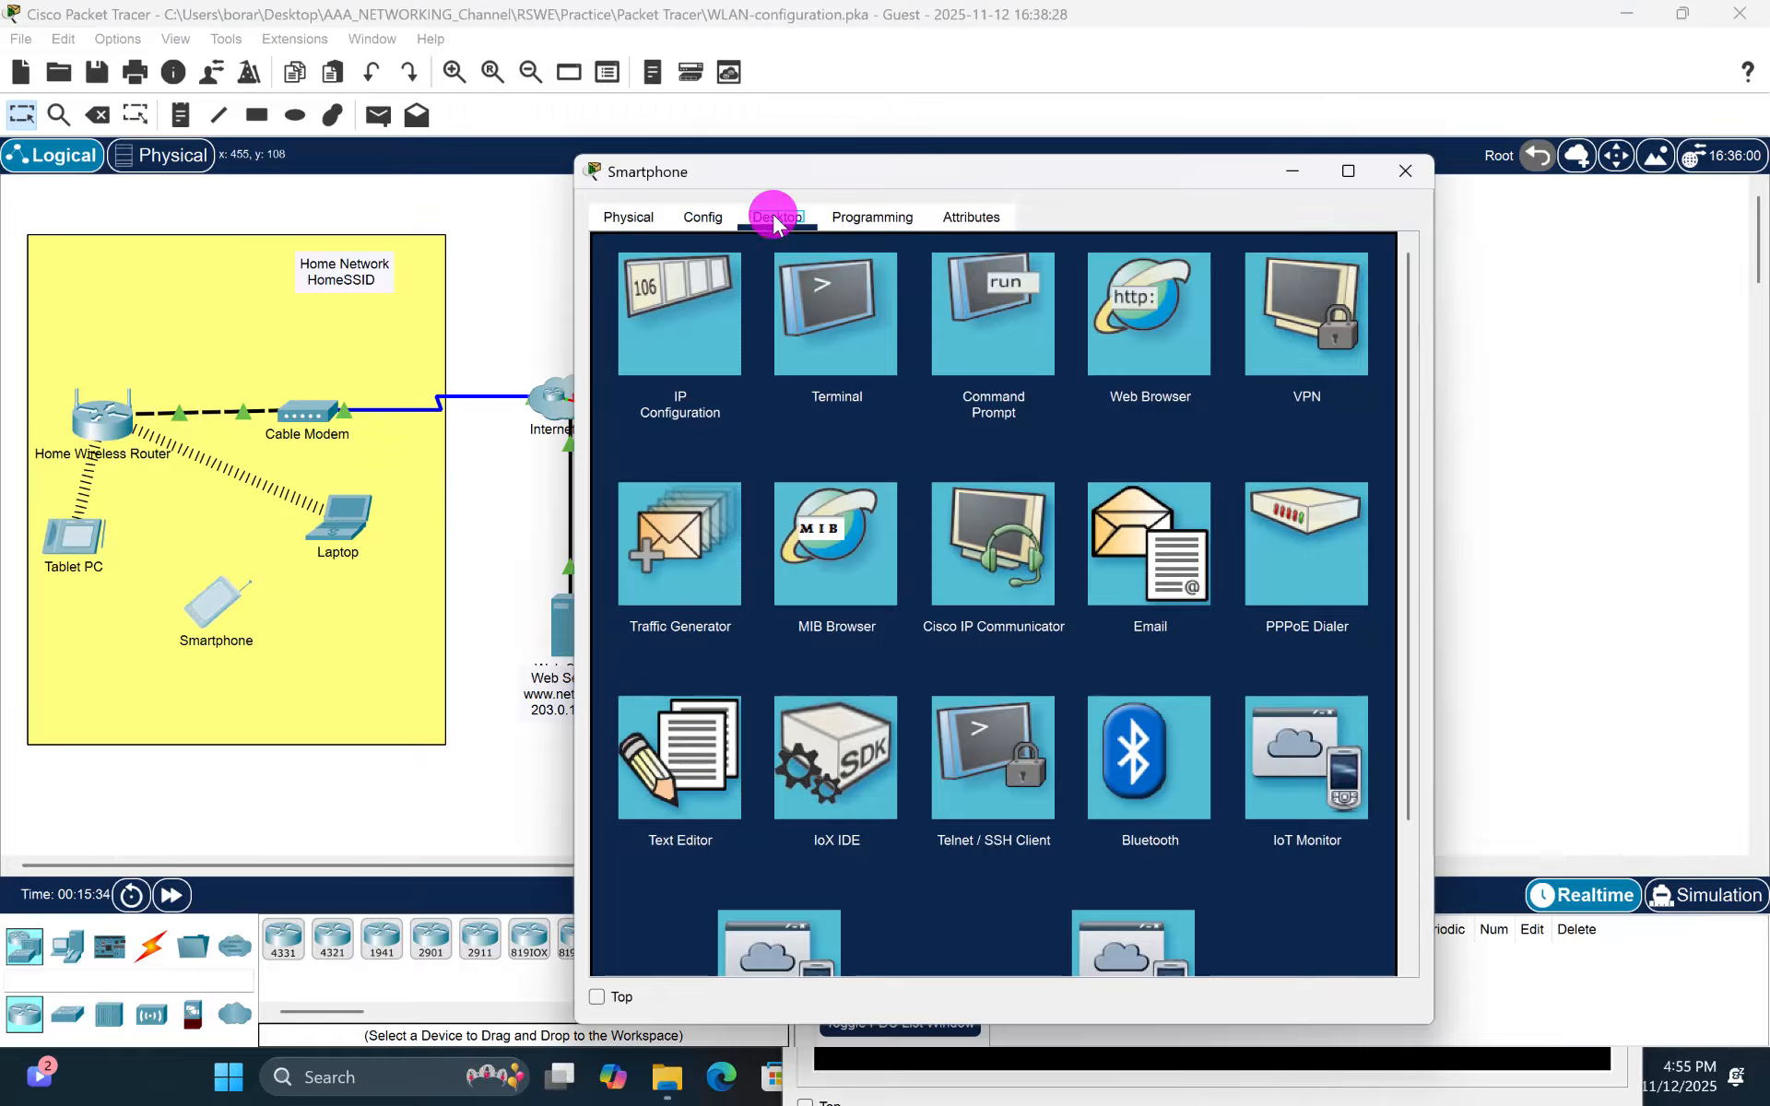
left_click(1012, 334)
type("pin")
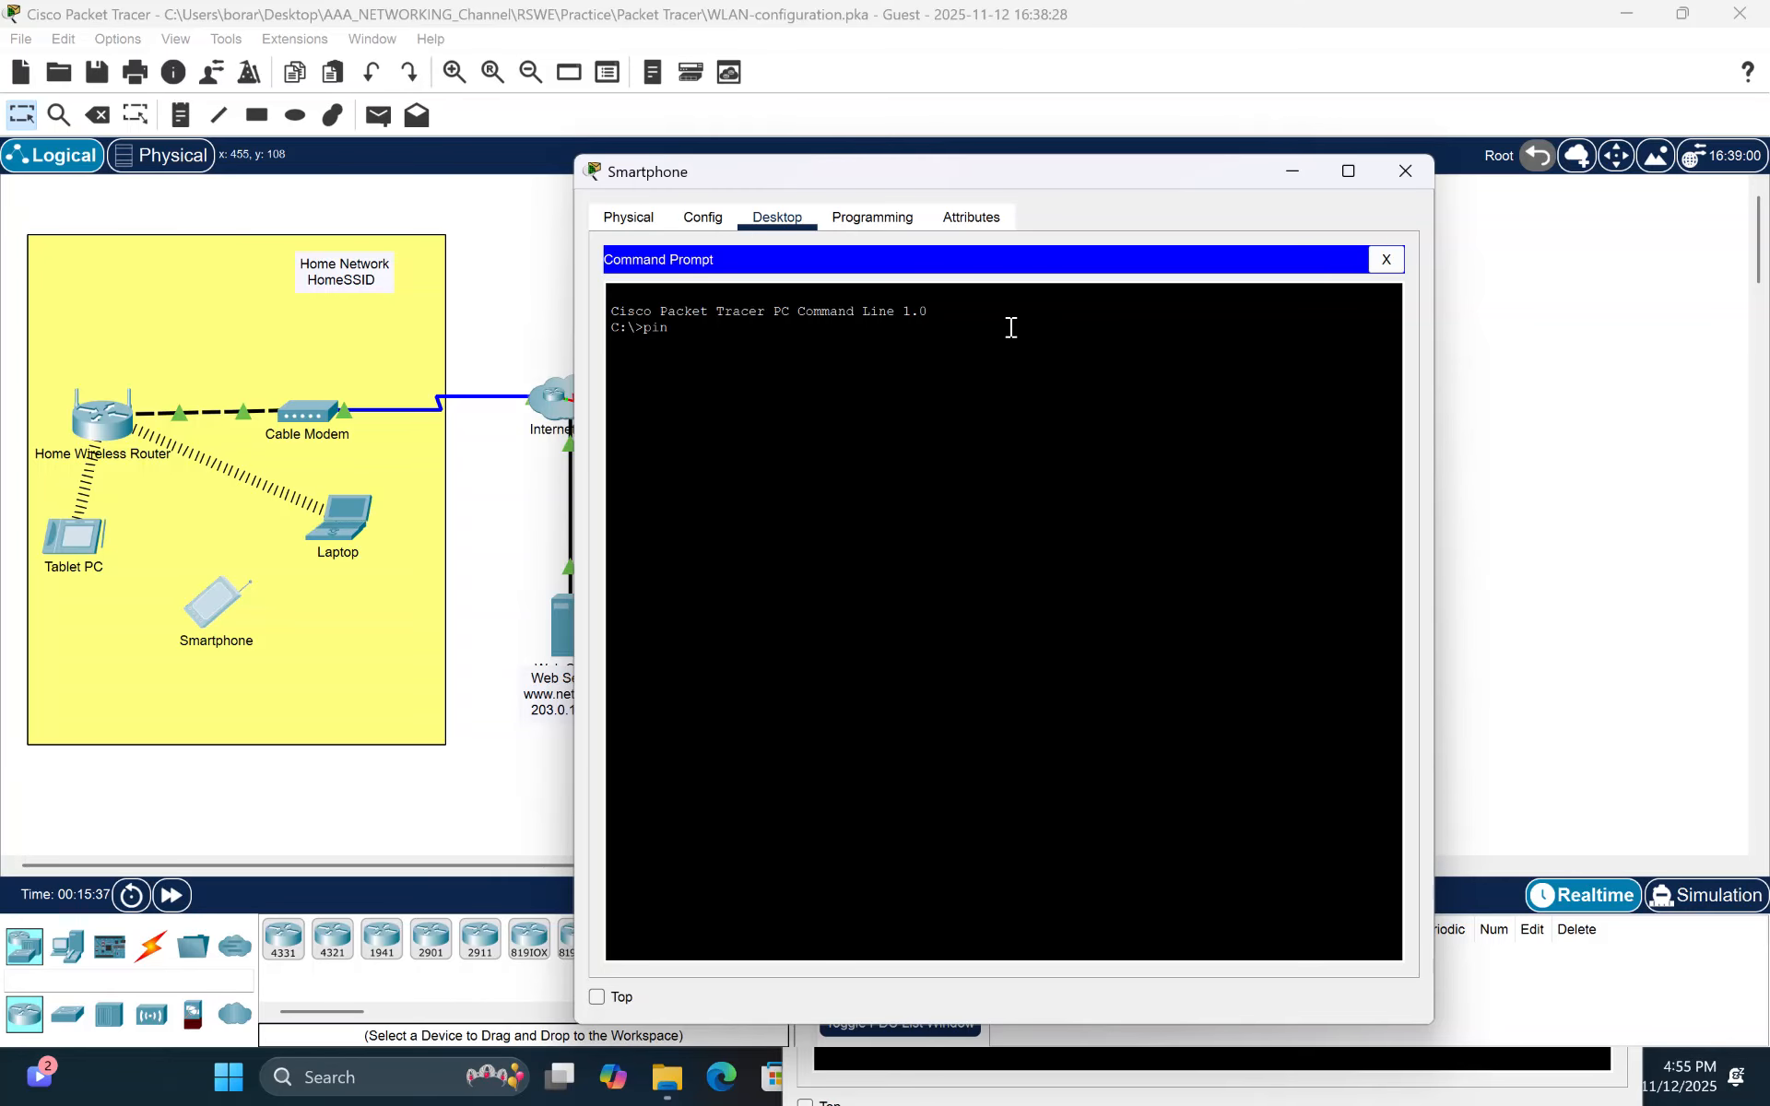
type("g 203.0.113.78")
key("Return")
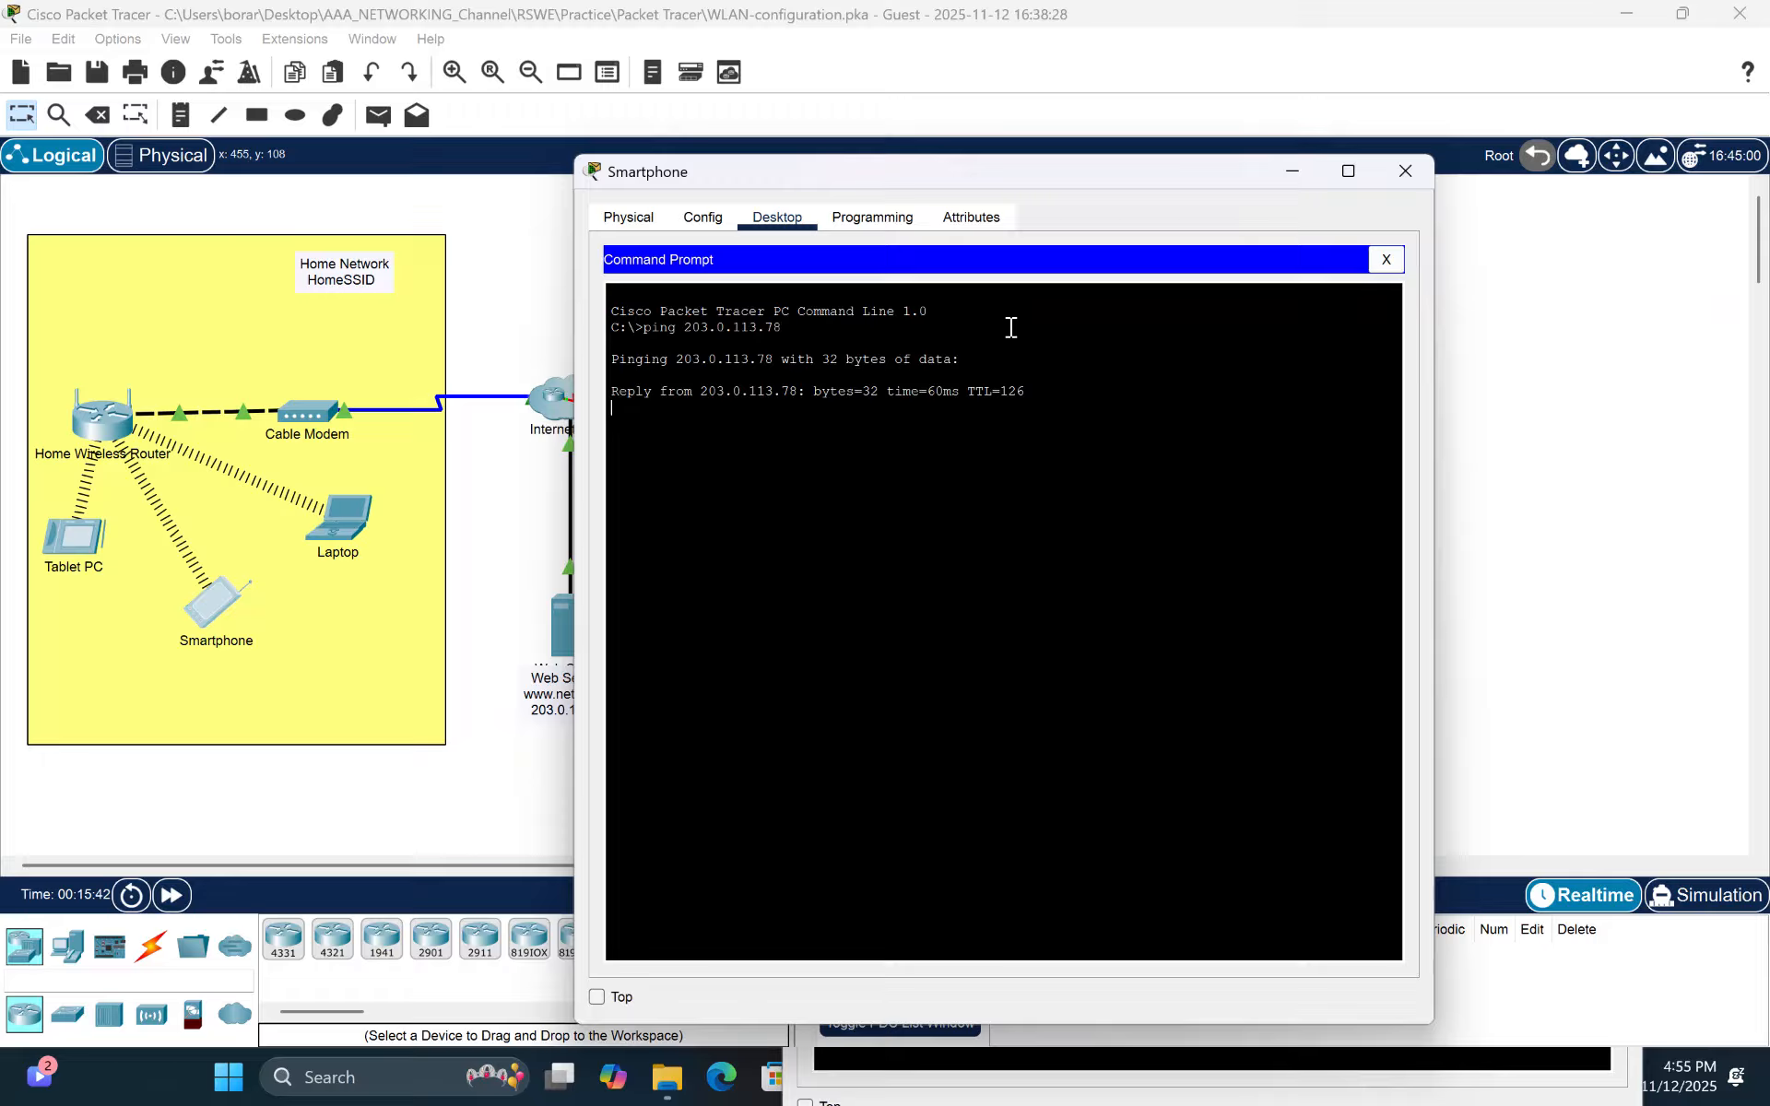
- Close the PC Wireless monitor on the Laptop and ping the web server at 203.0.113.78 from its command prompt
left_click(334, 518)
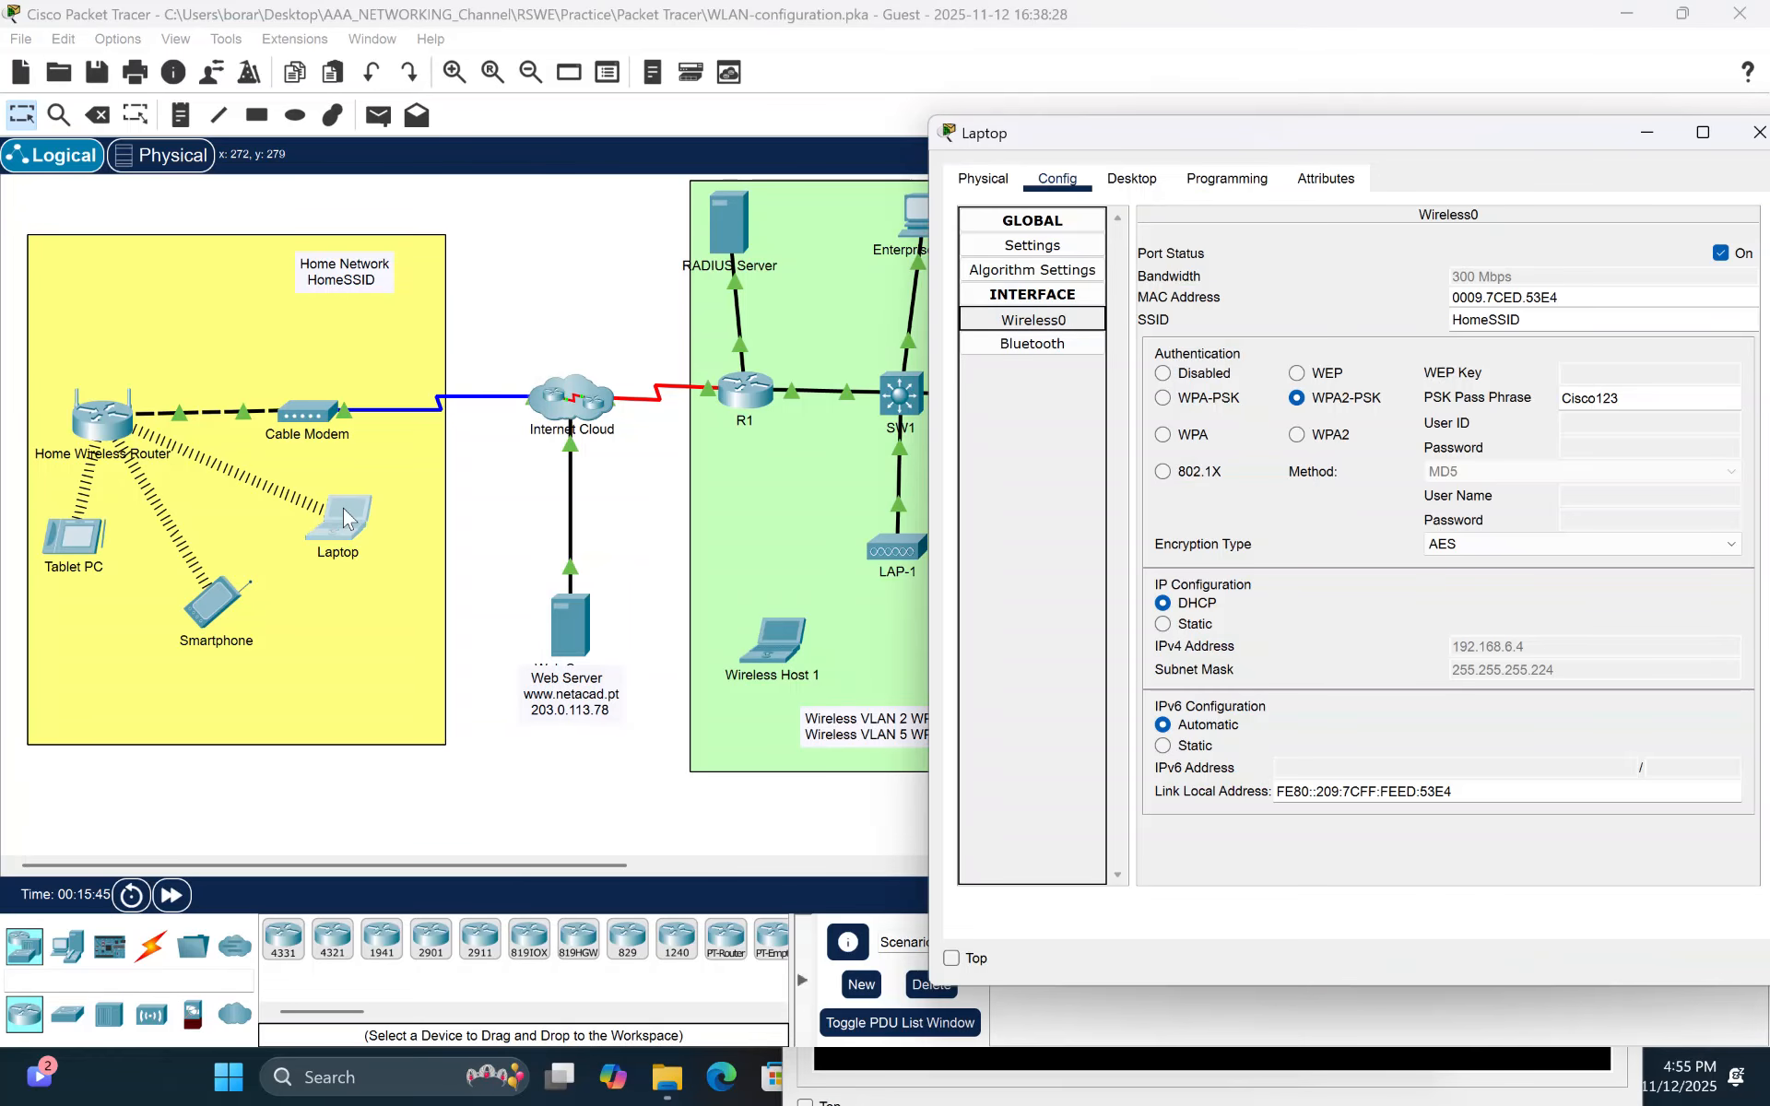
left_click(1143, 181)
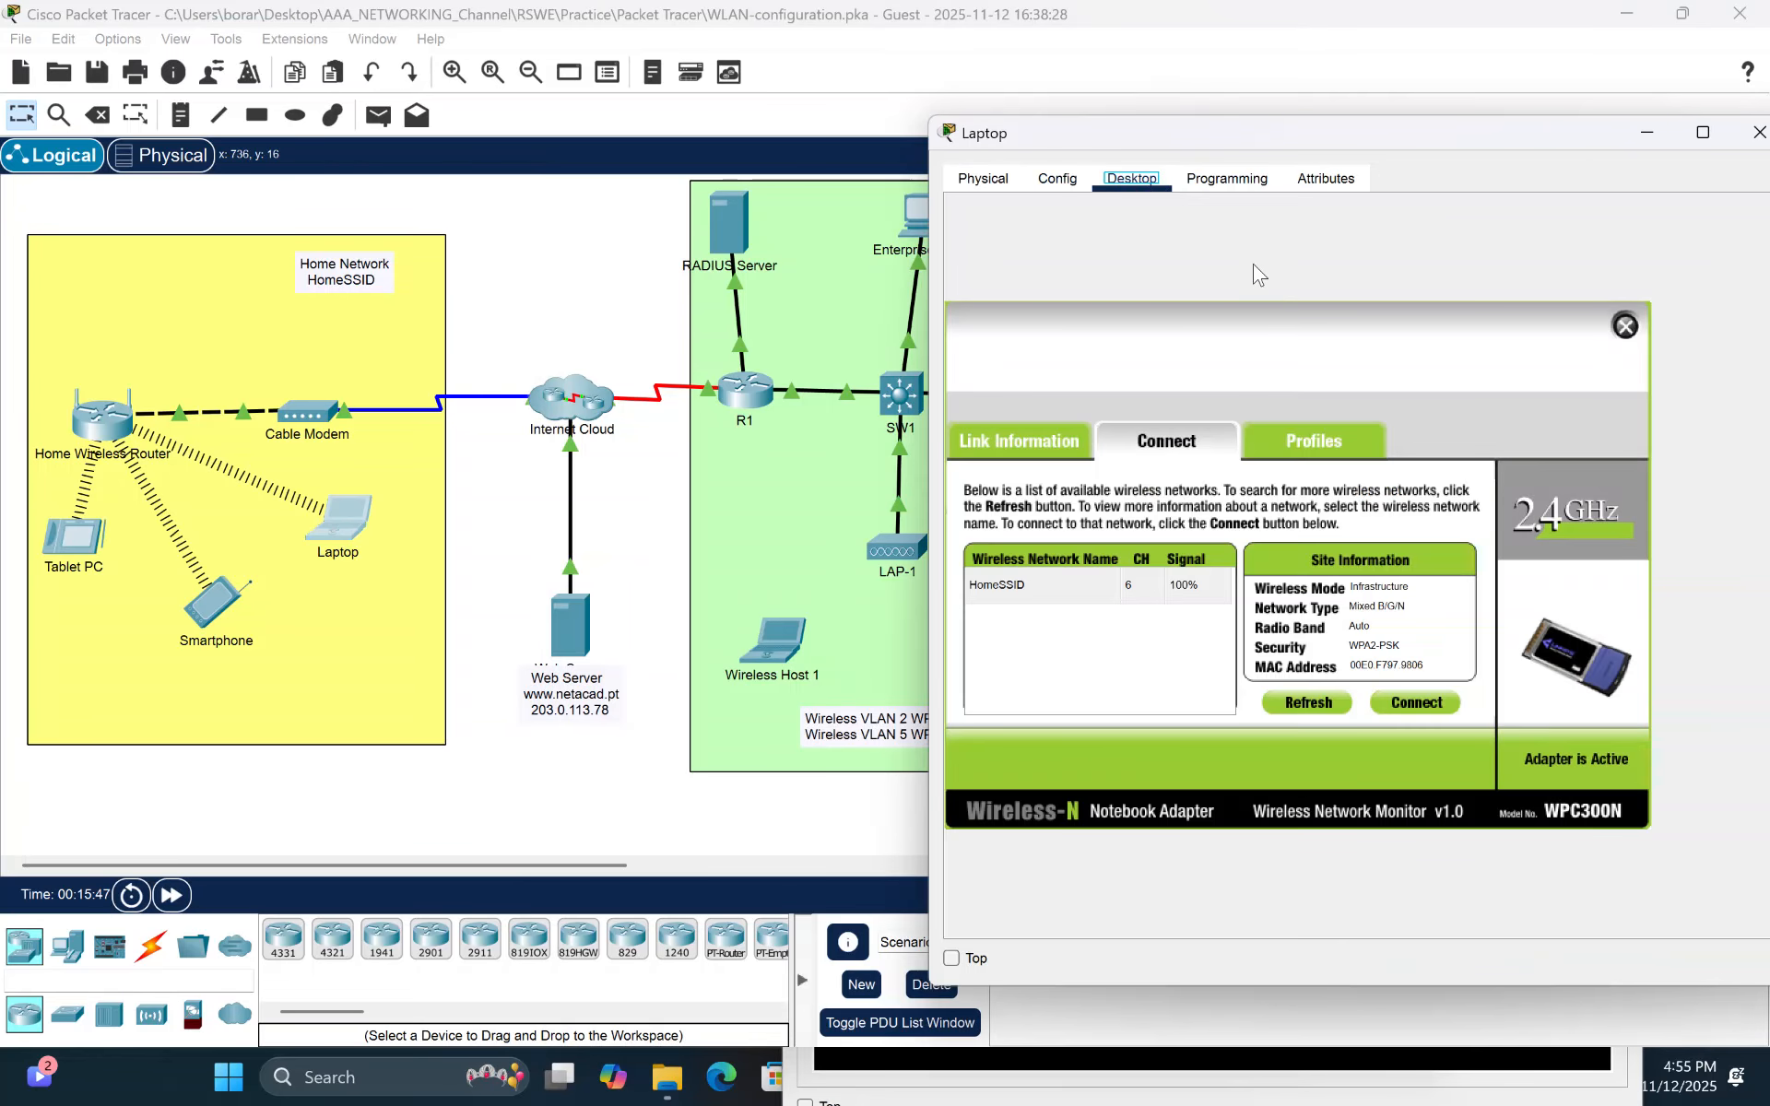
left_click(1626, 325)
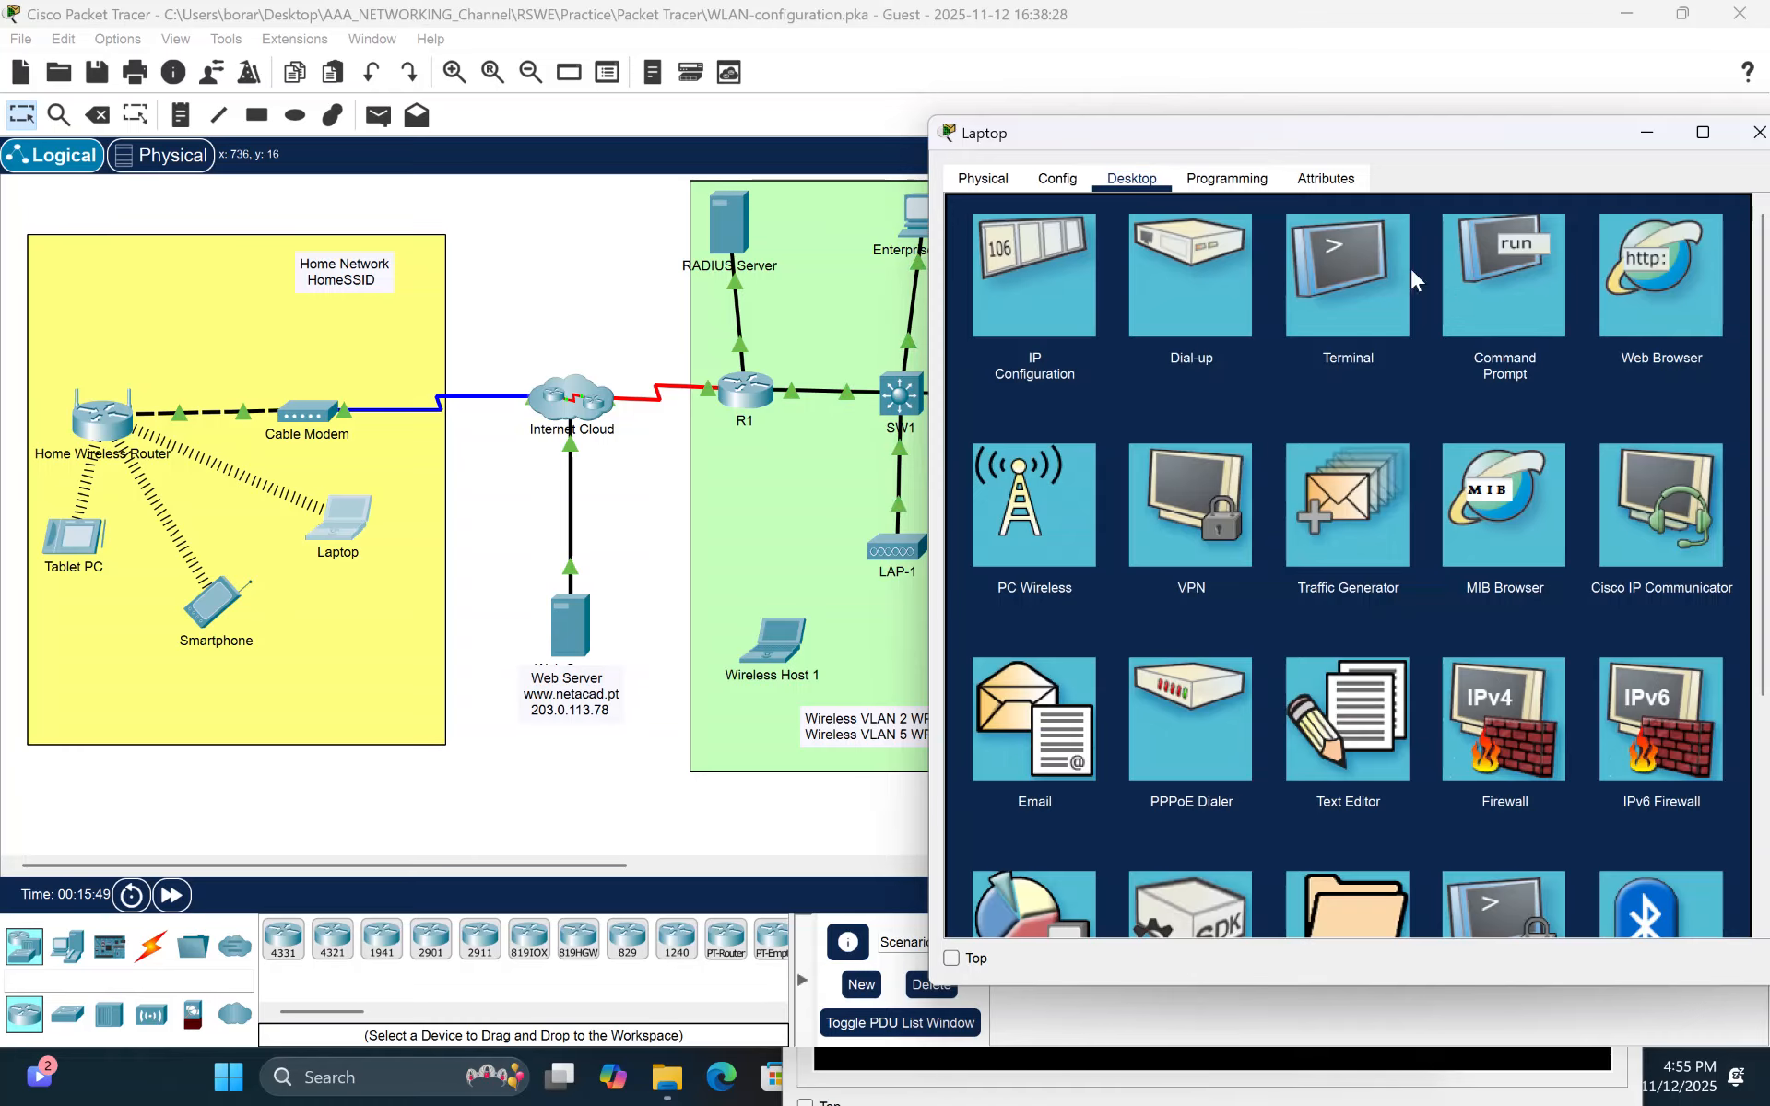
left_click(1496, 291)
type("ping 203.0.")
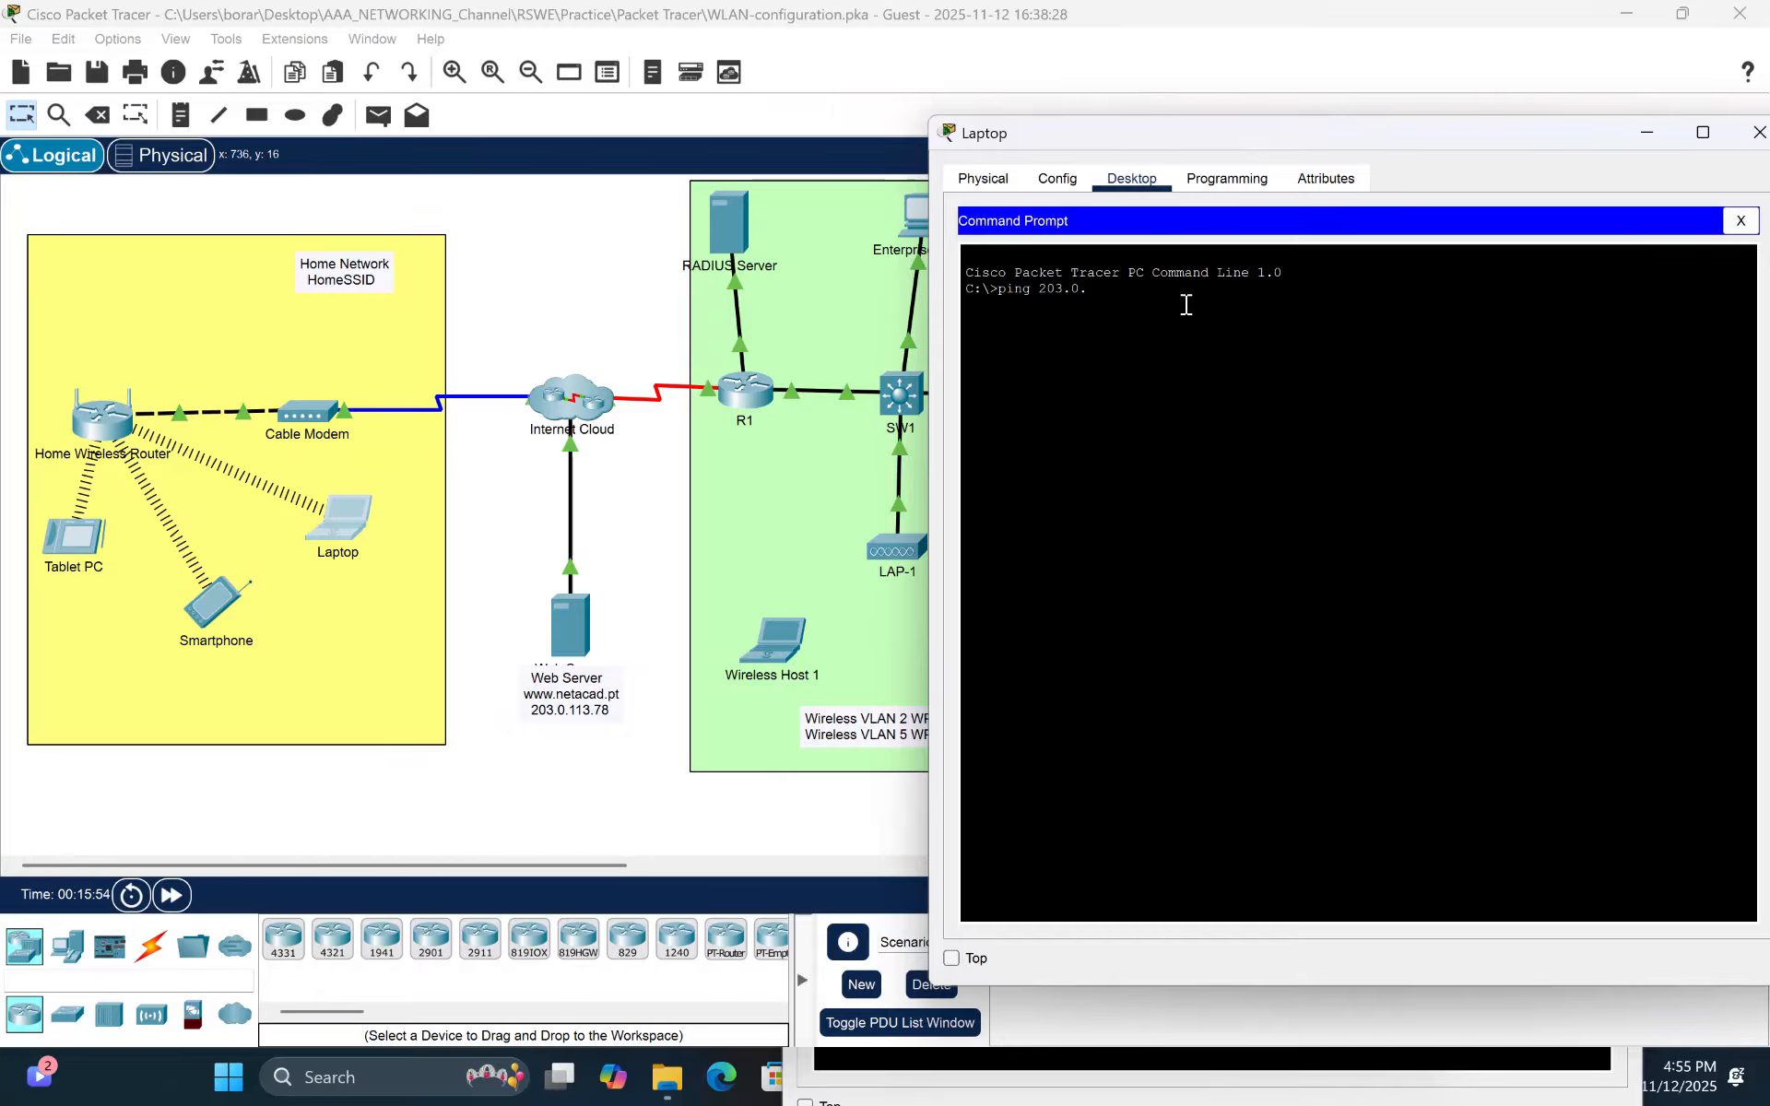
type("113.78")
key("Return")
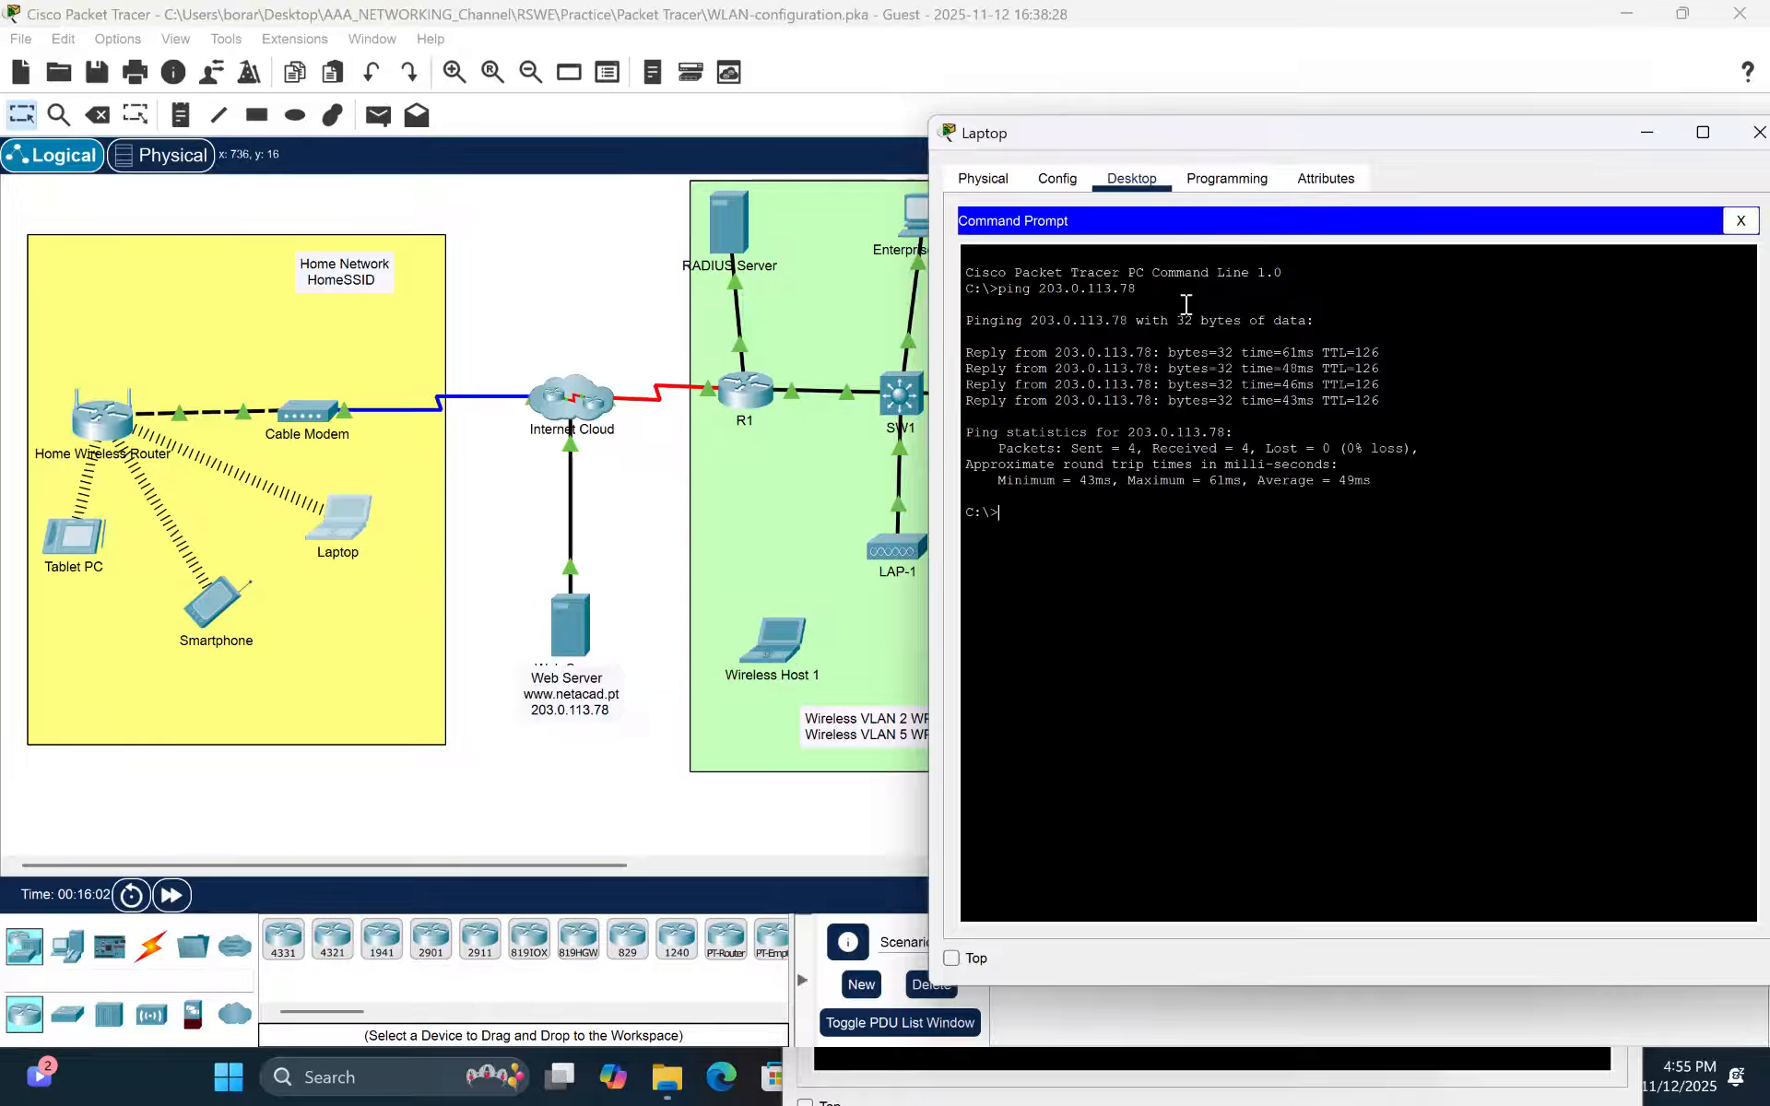
- Display the Laptop's IP configuration with ipconfig
type("ipconfig")
key("Return")
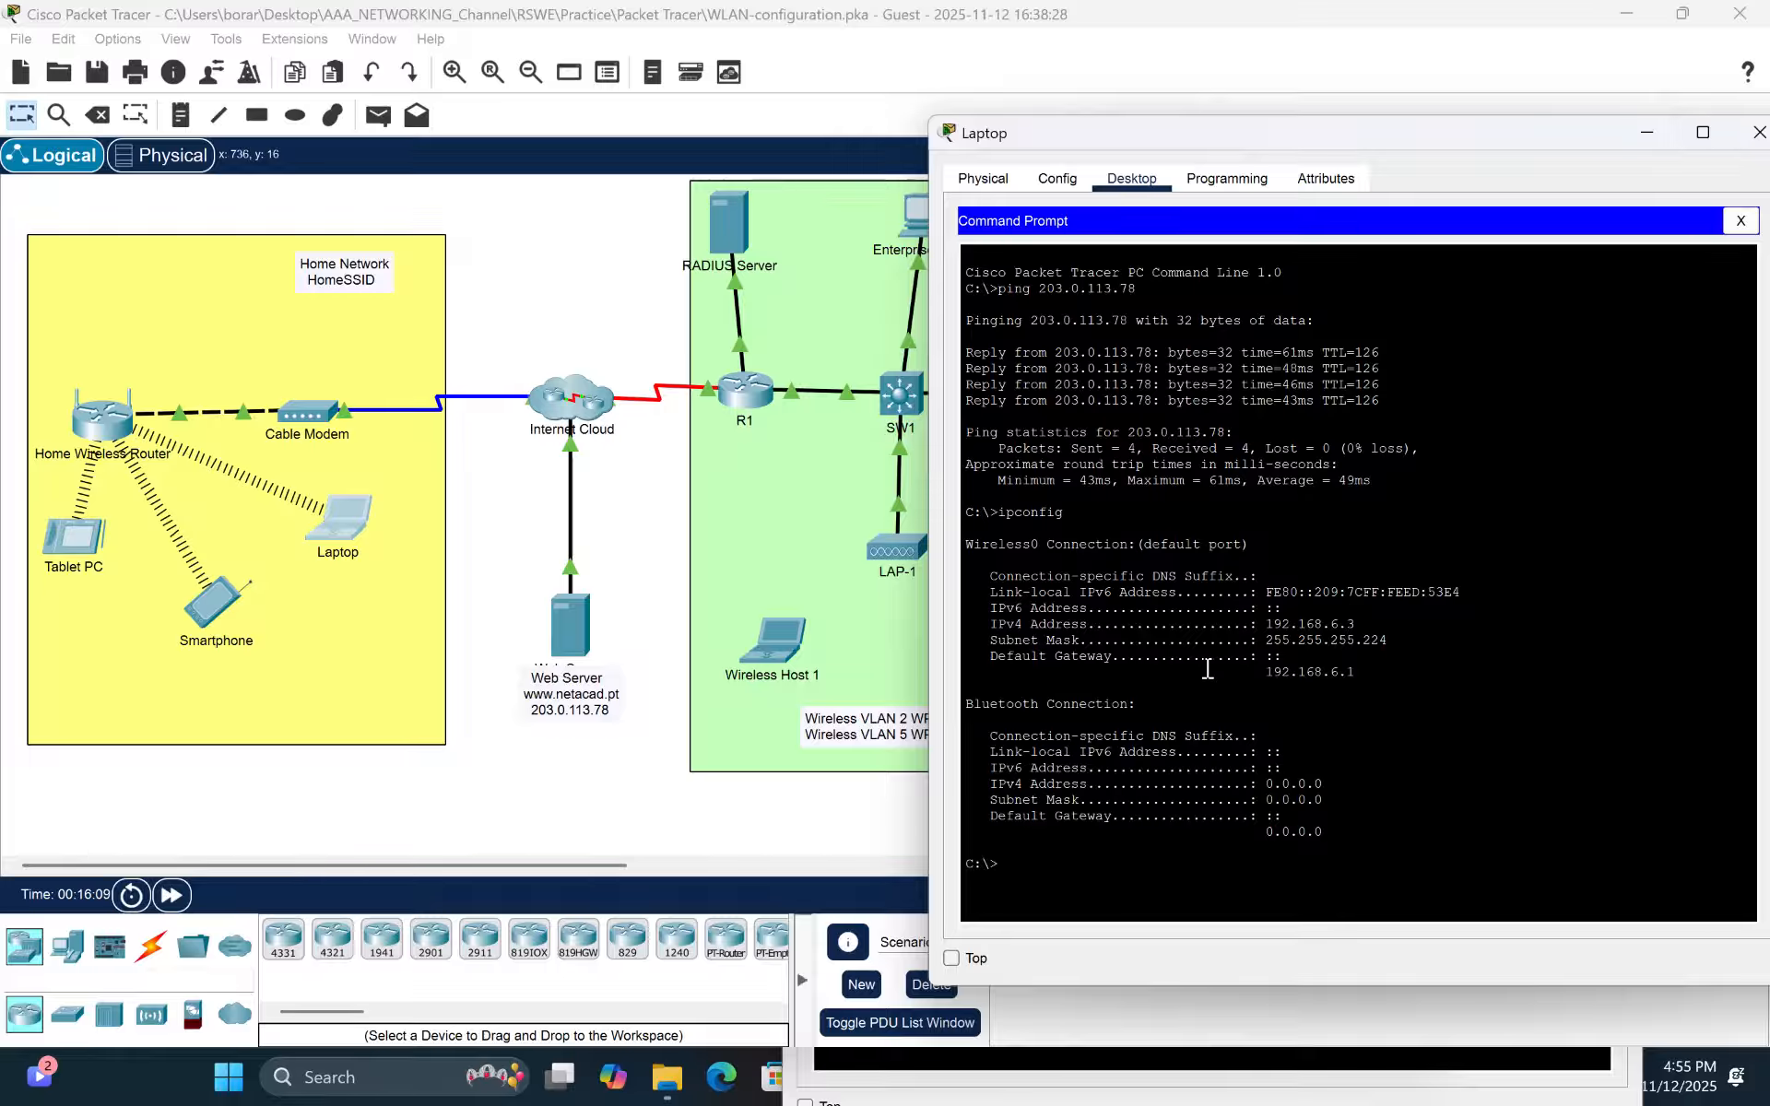
- From the Smartphone's command prompt, ping the Laptop at 192.168.6.3
left_click(206, 620)
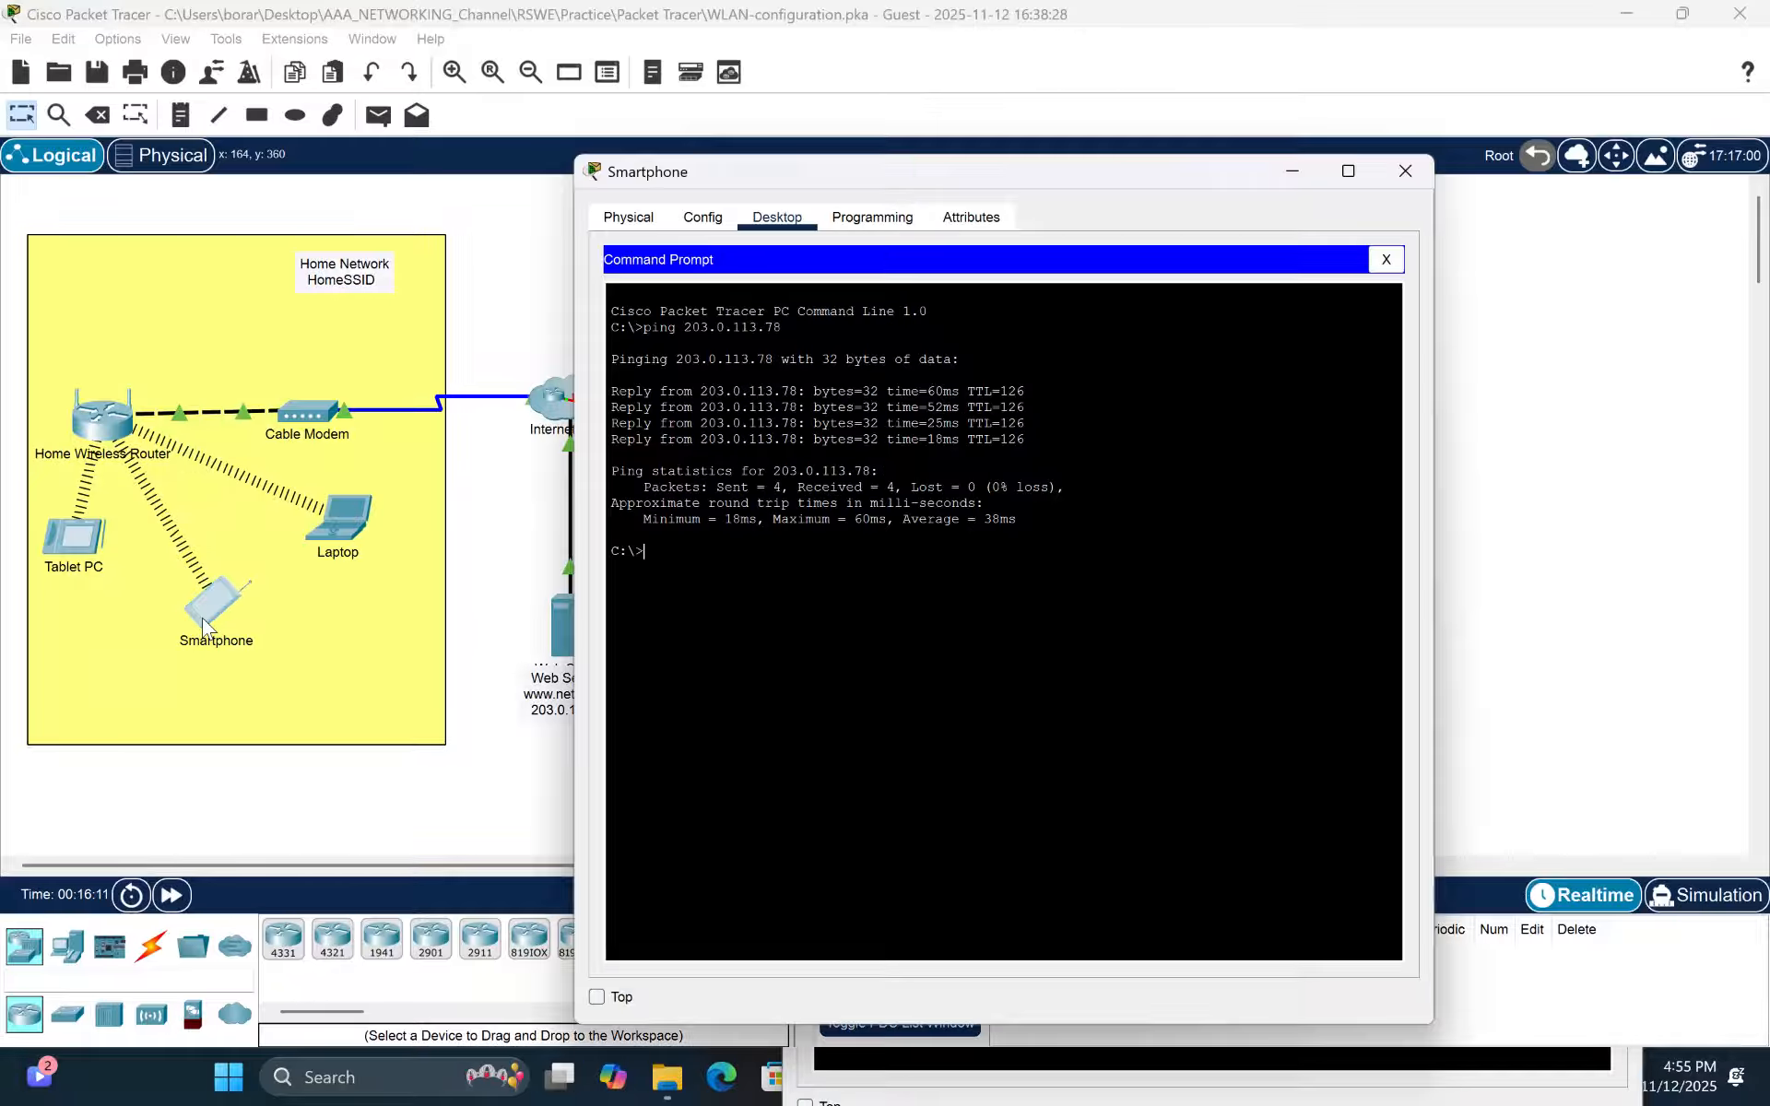
type("ping 192.168.6.3")
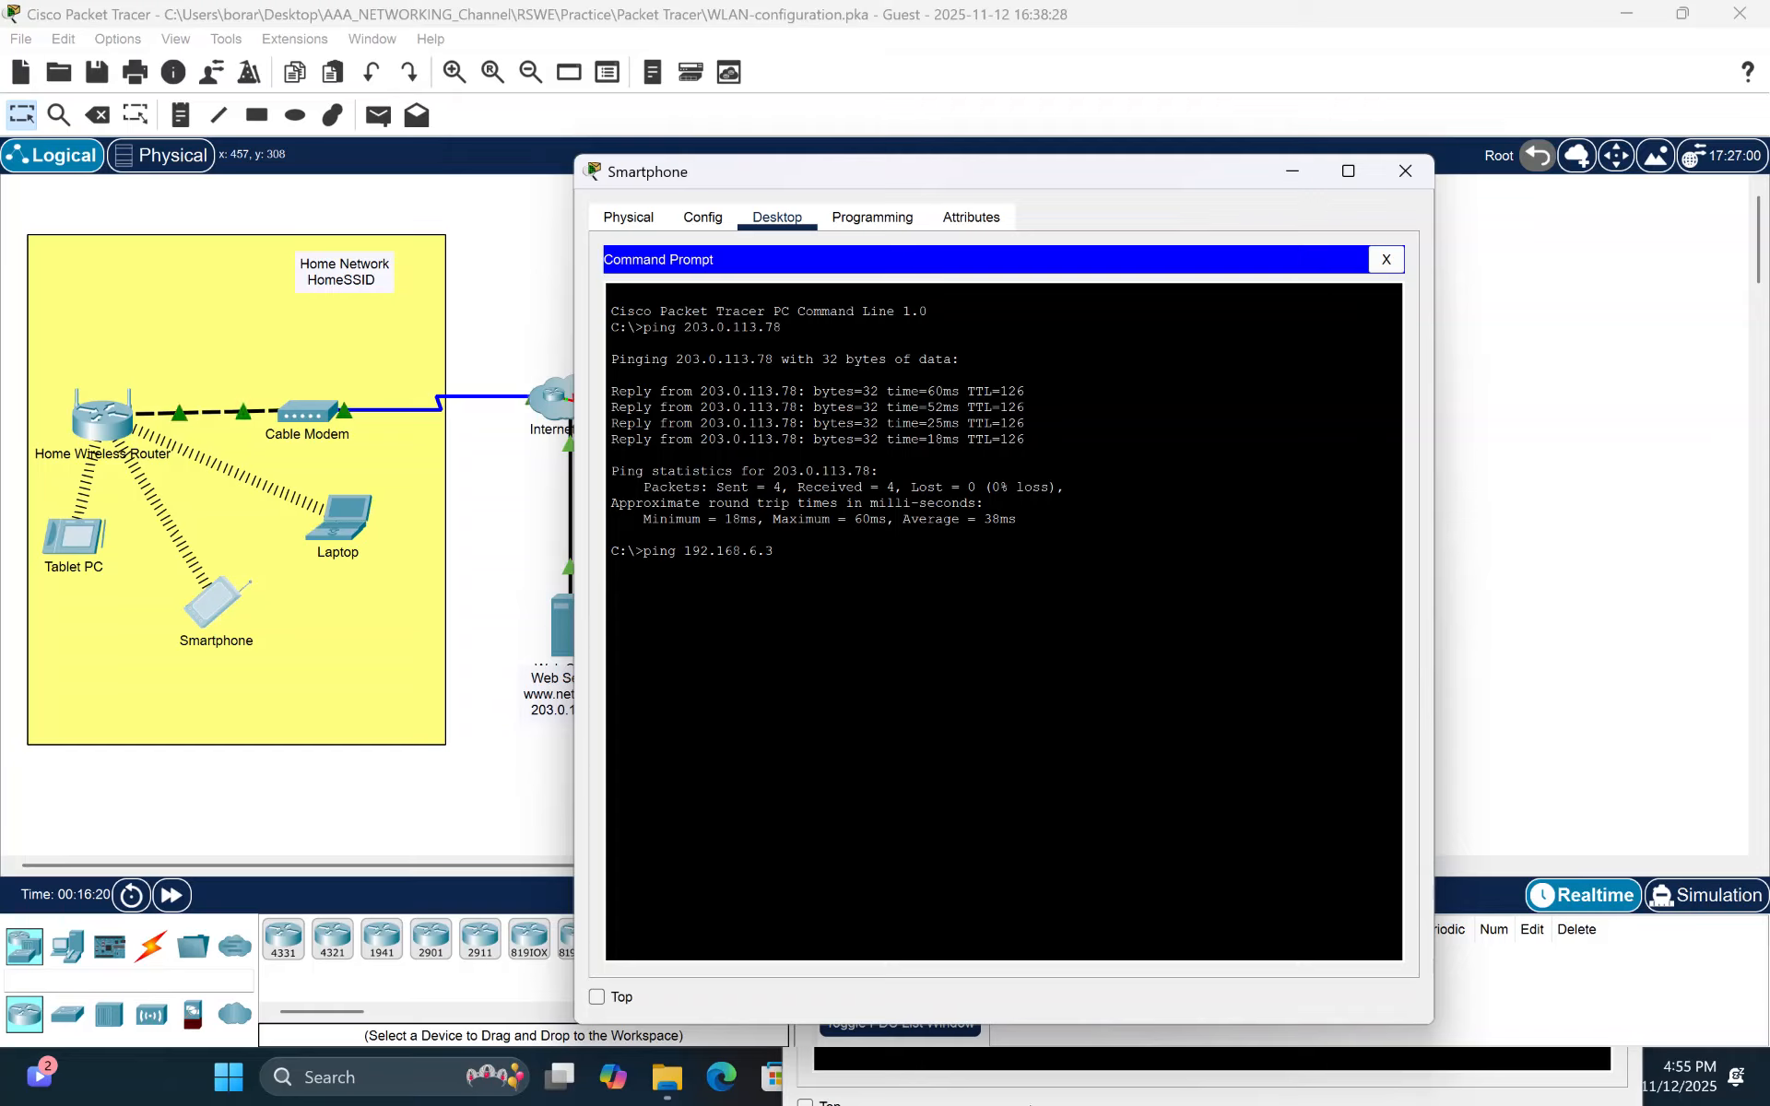
left_click_drag(1088, 177, 650, 125)
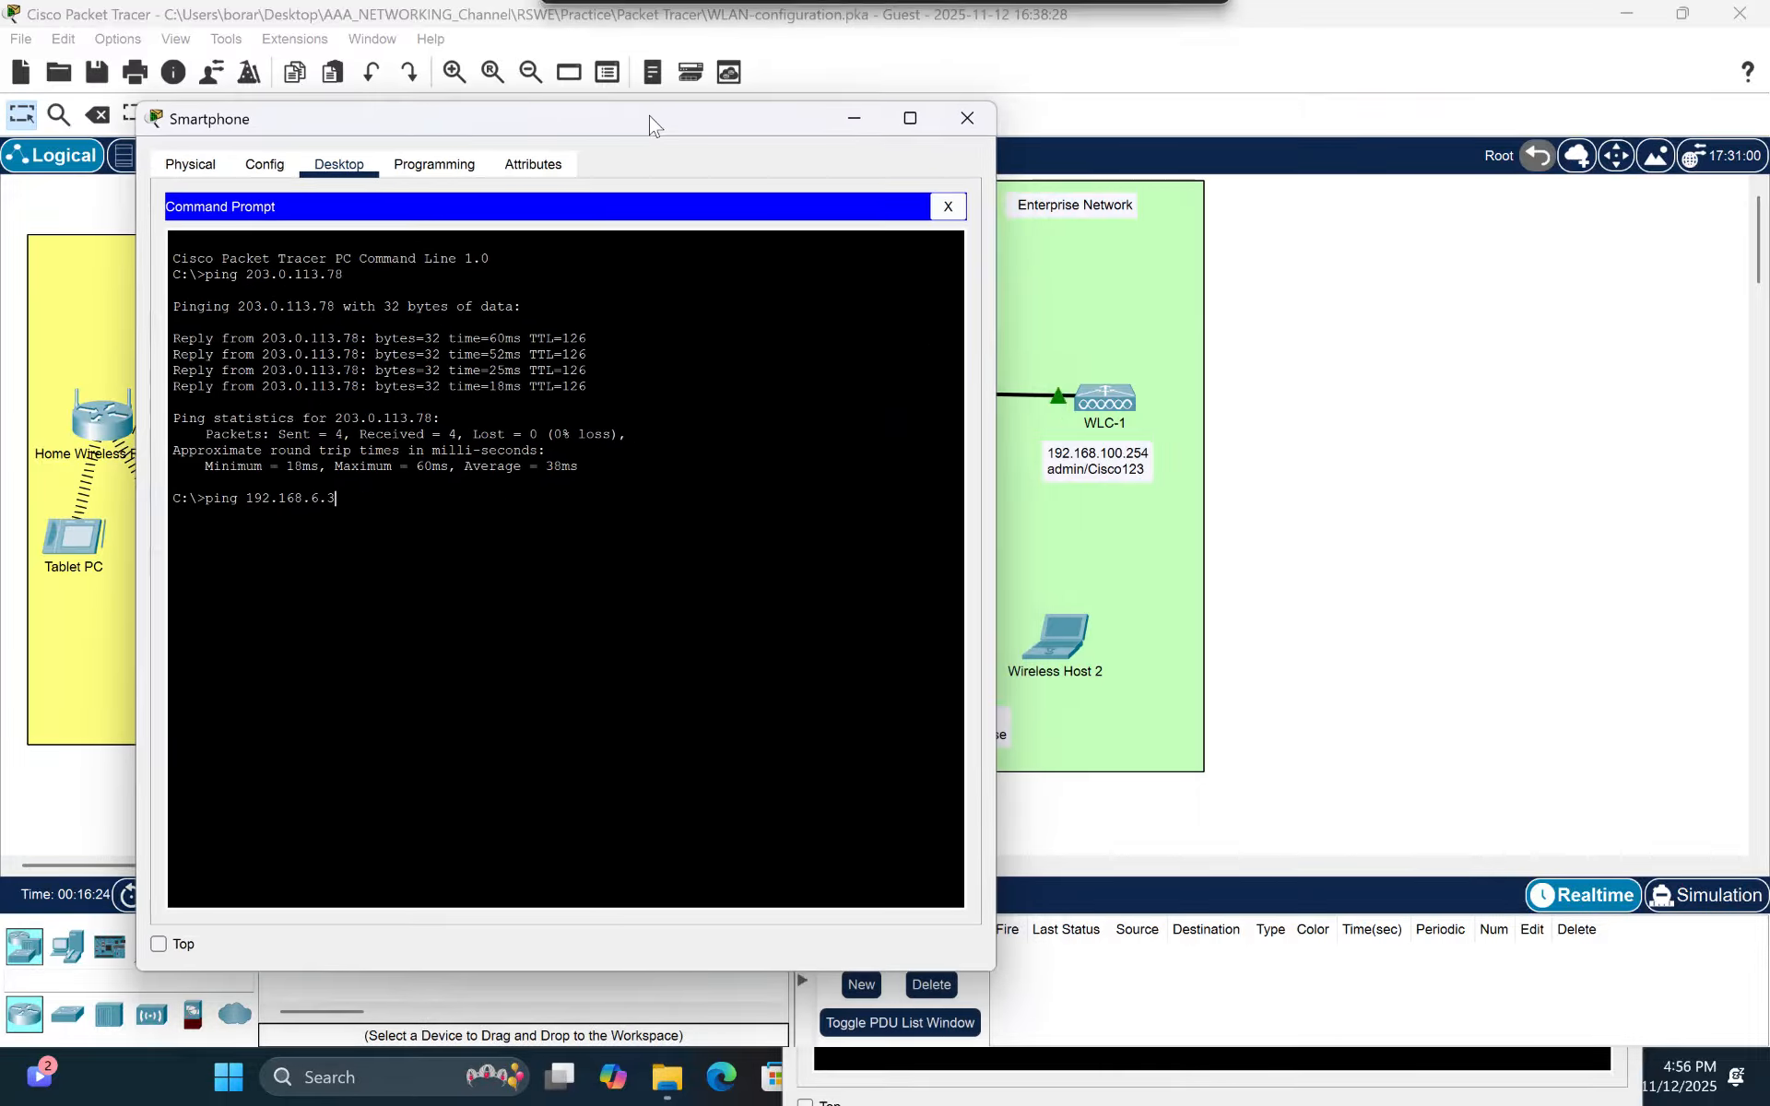
left_click(1319, 747)
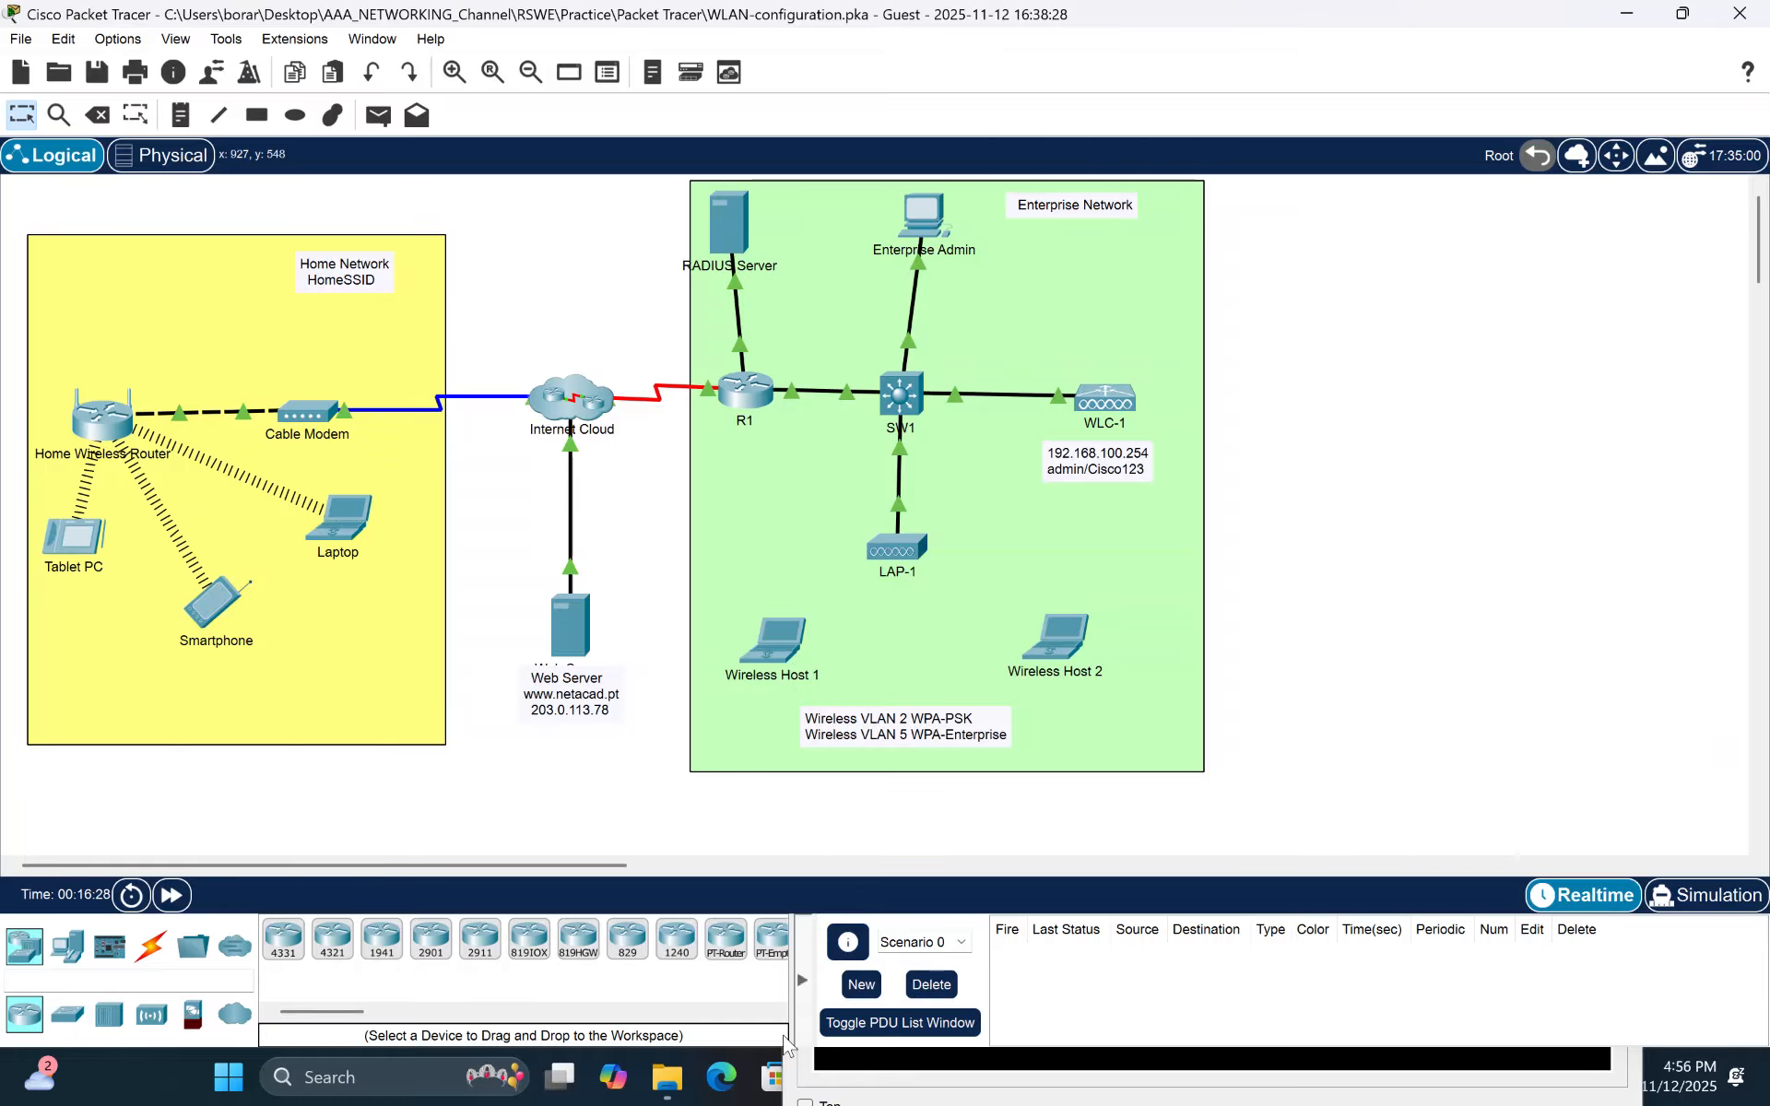
mouse_move(678, 1091)
left_click(342, 527)
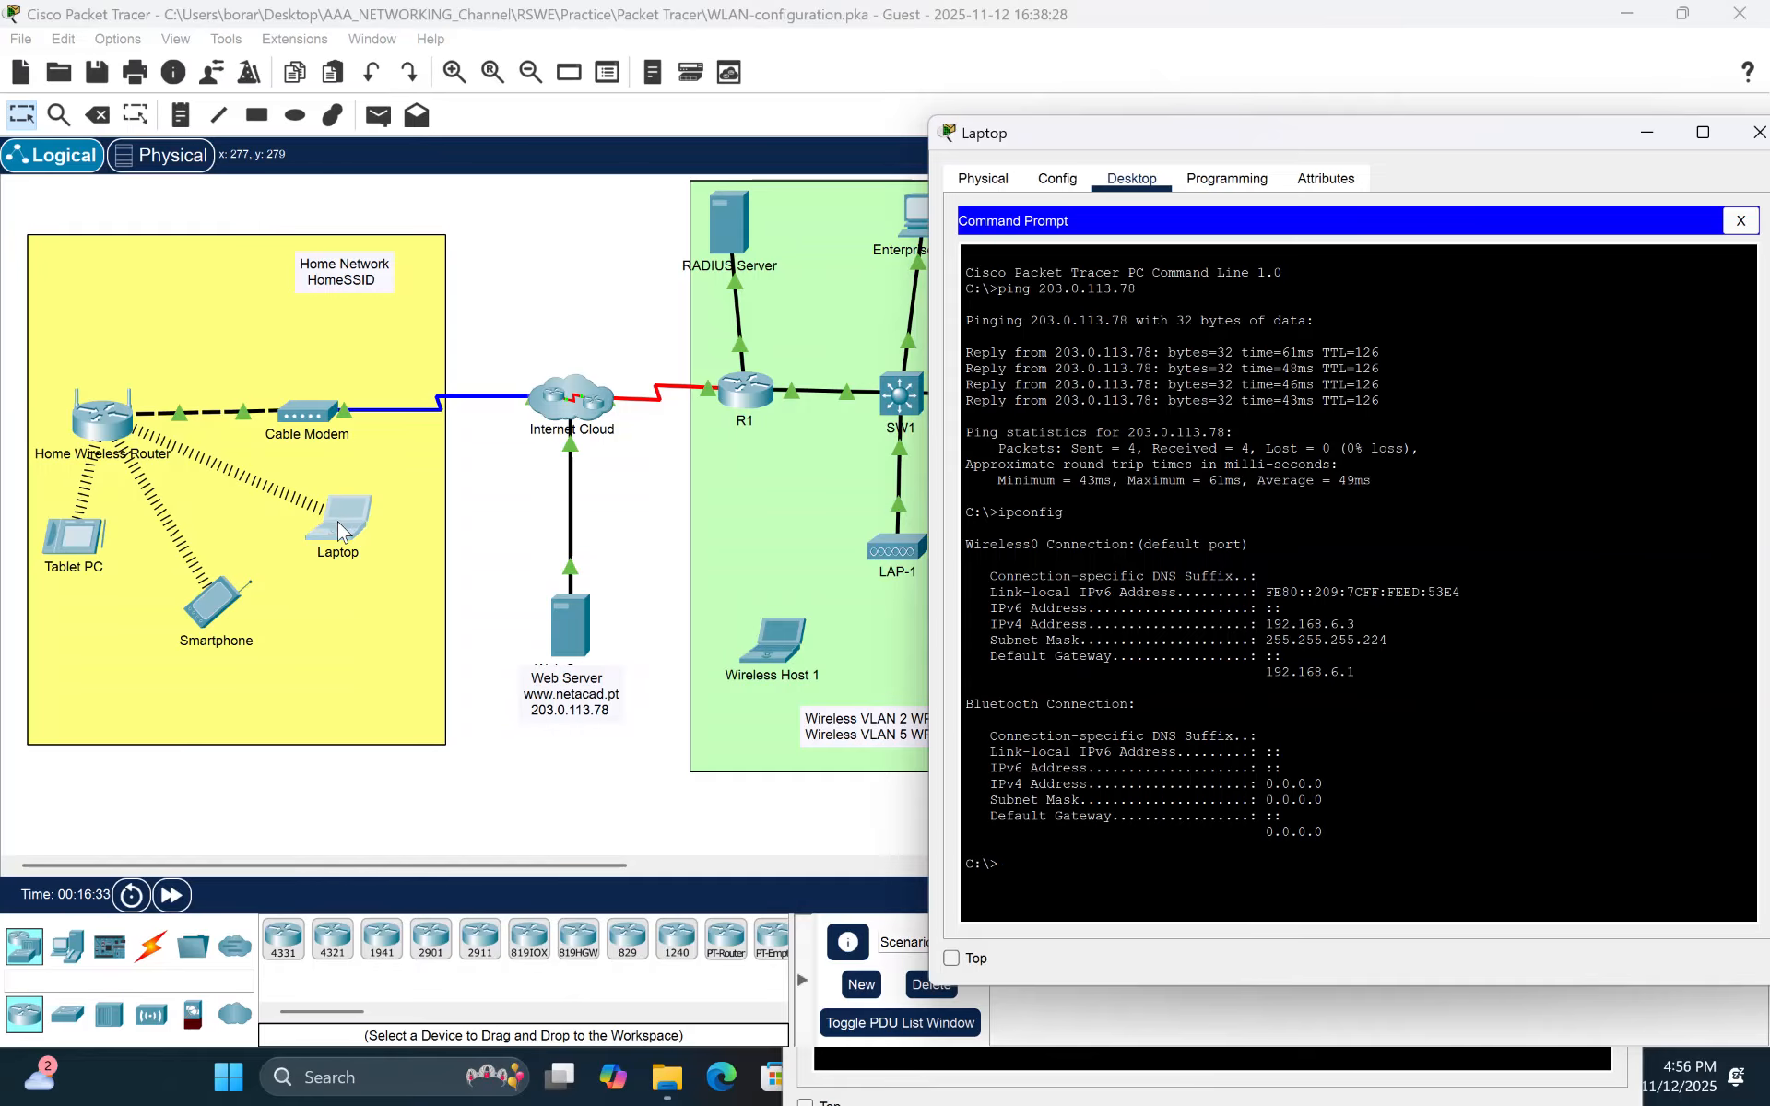
left_click(210, 604)
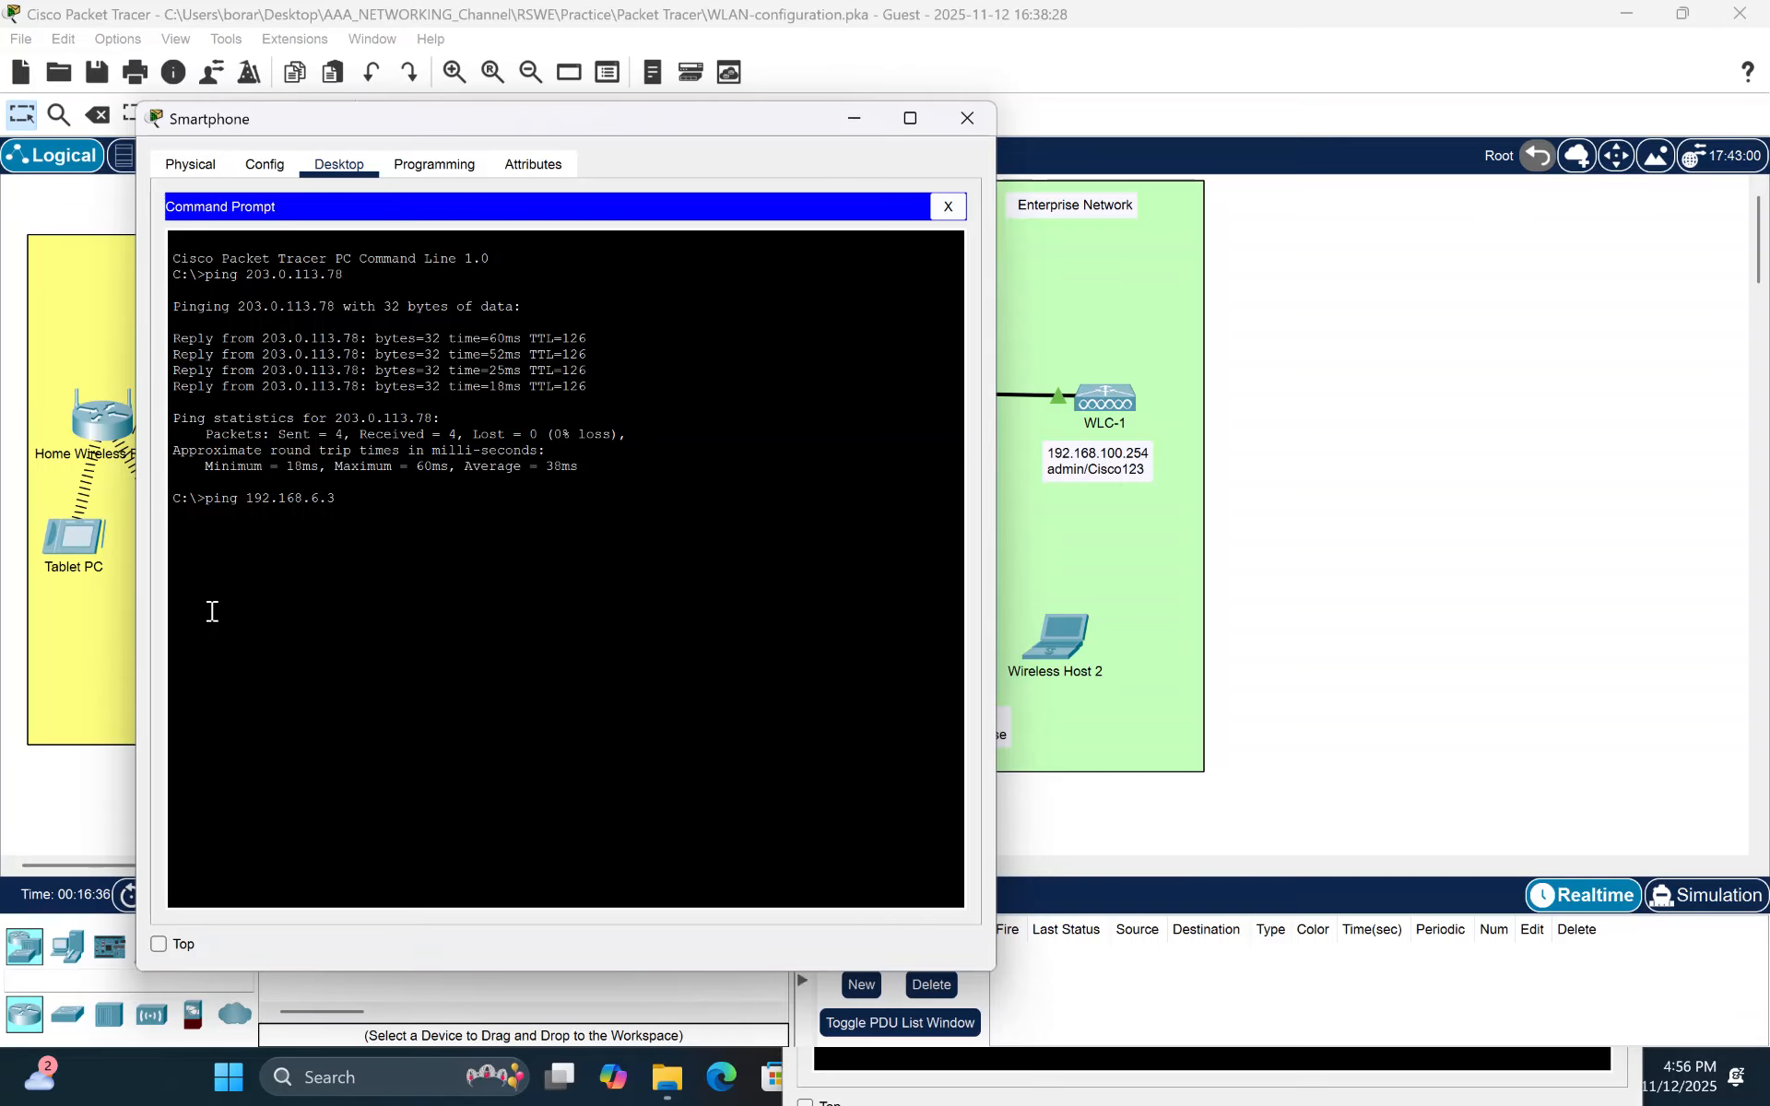
key("Return")
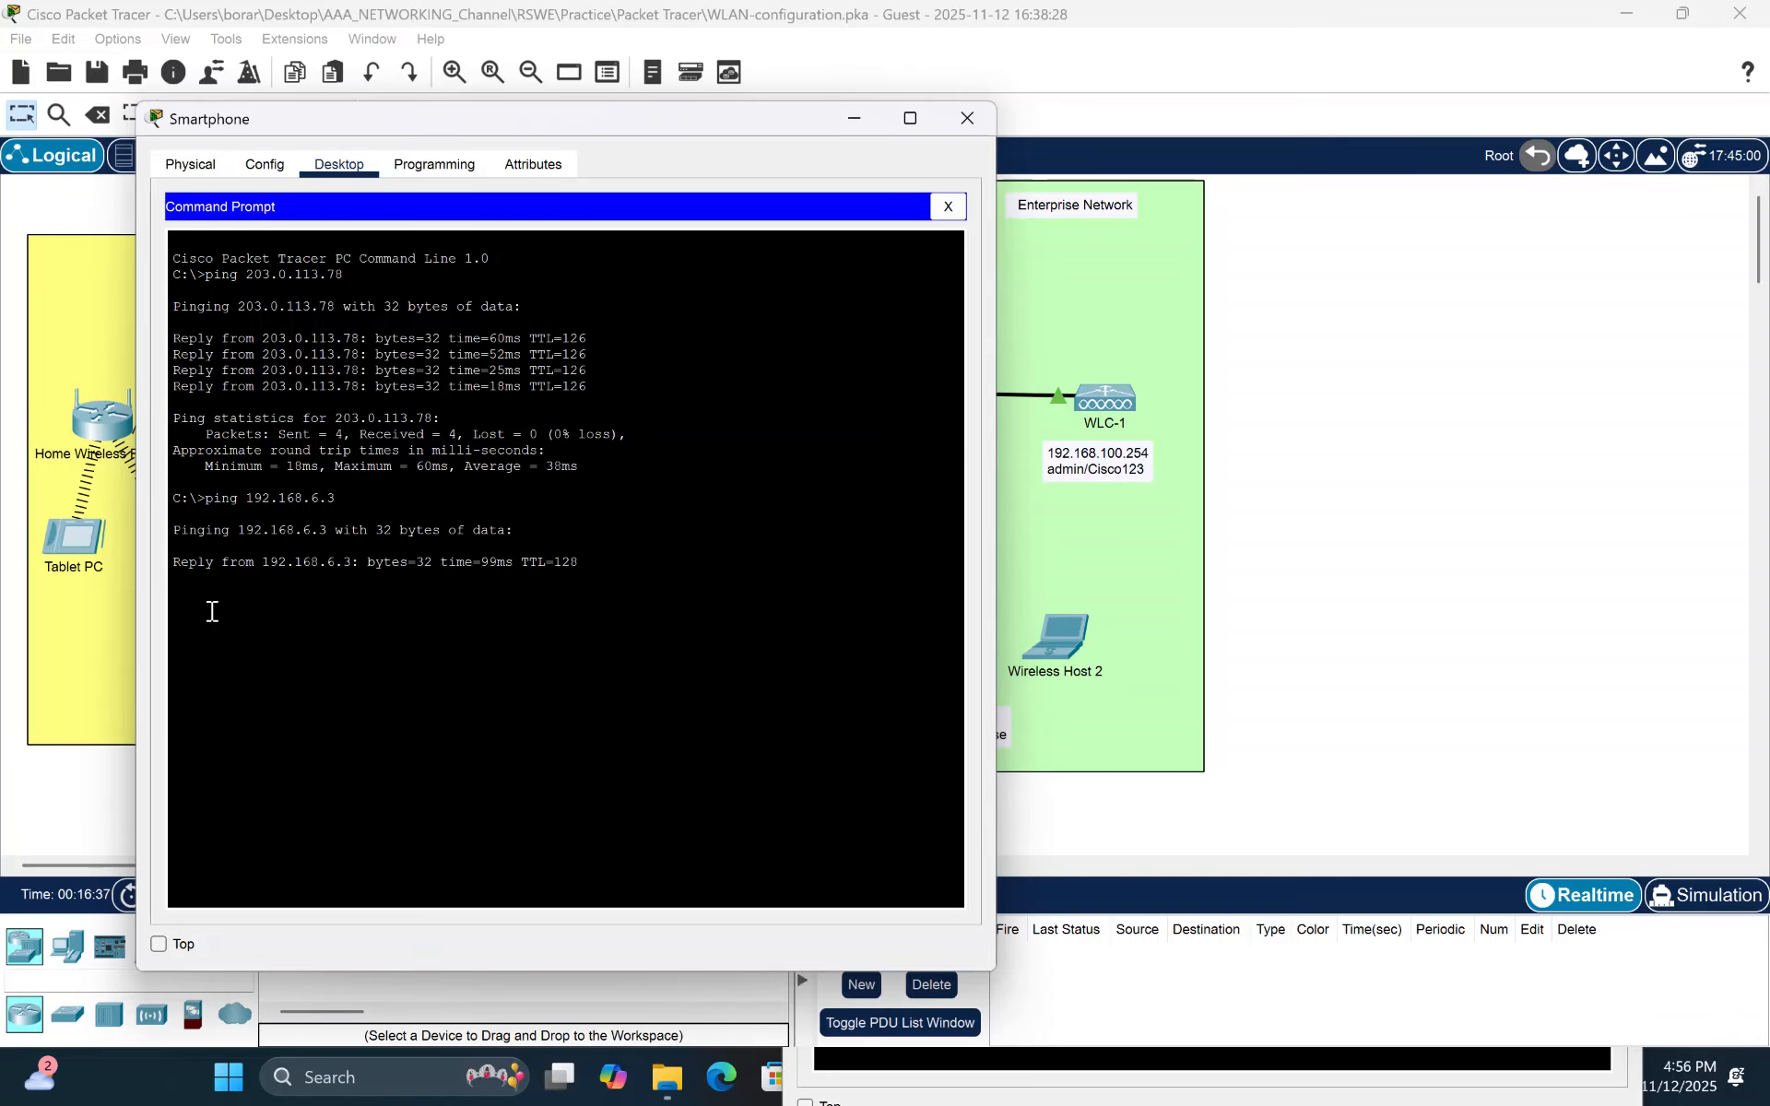
- From the Tablet PC's command prompt, ping the Laptop at 192.168.6.3, then close the Tablet PC window
left_click(80, 559)
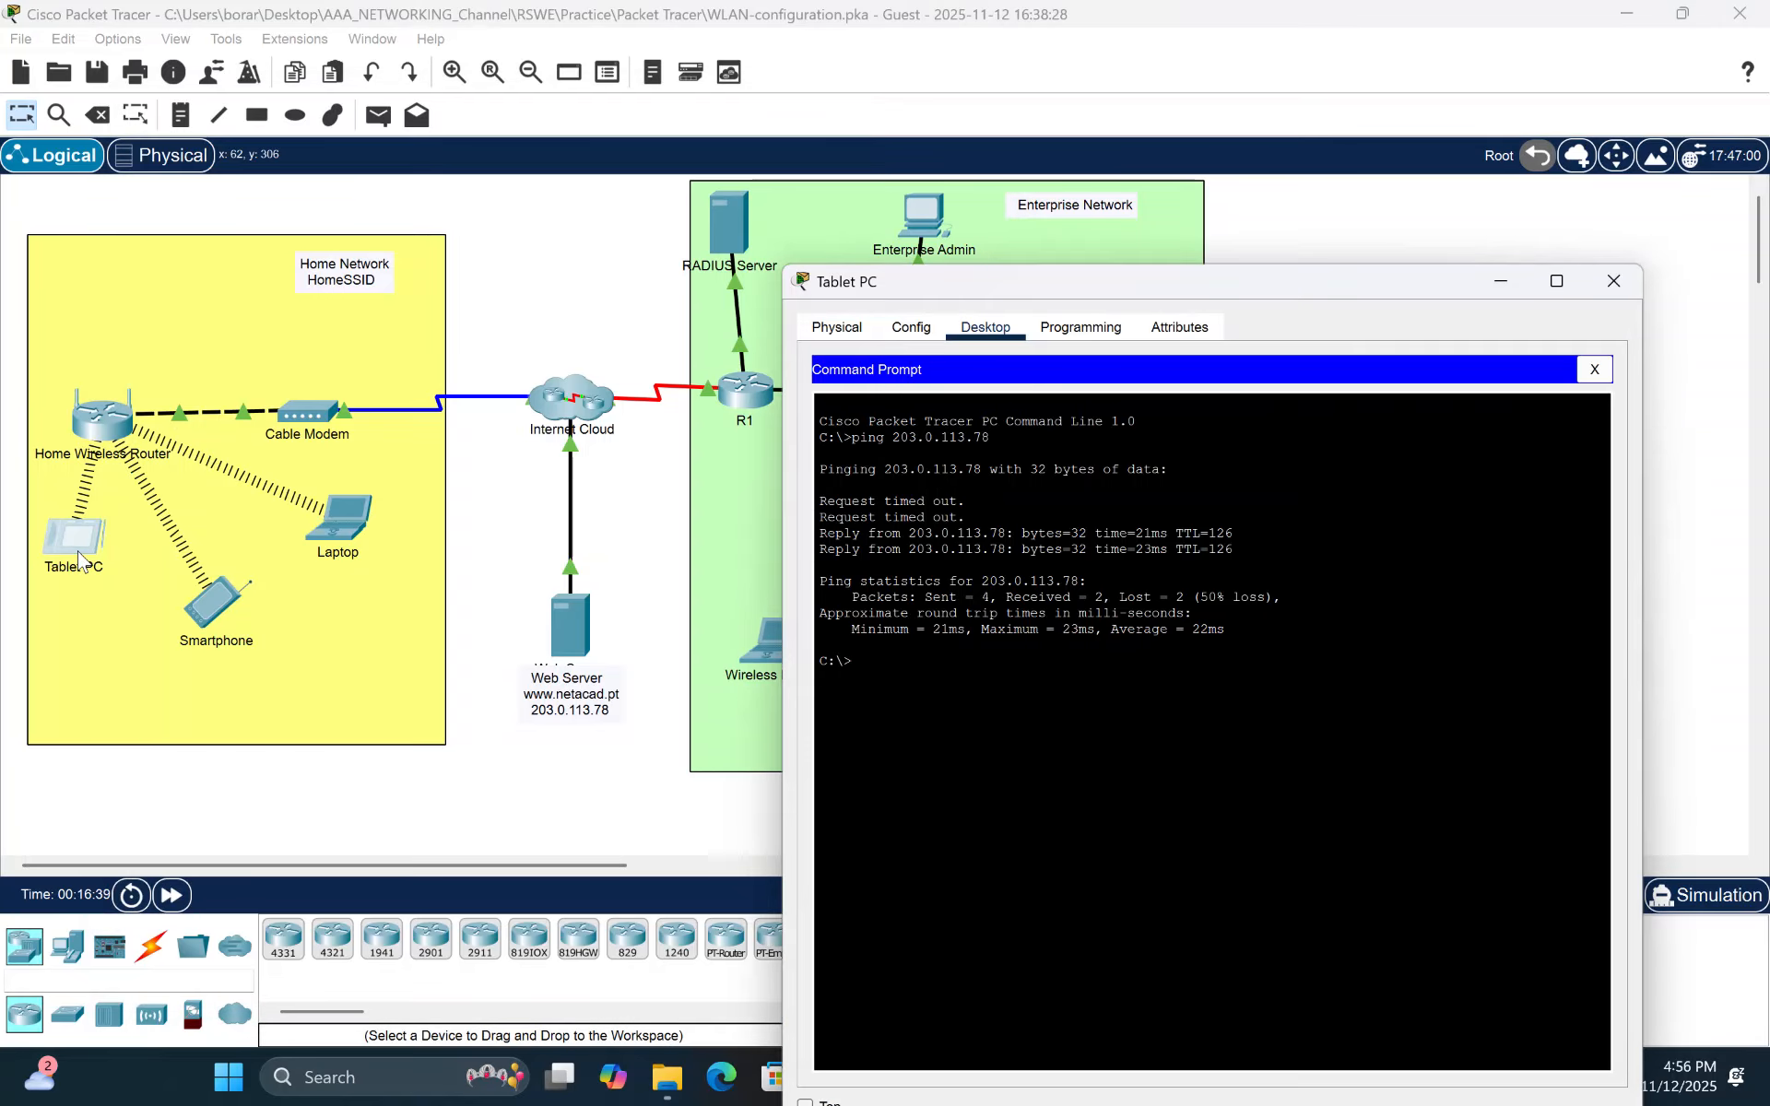
type("ping 192.168.6.3")
key("Return")
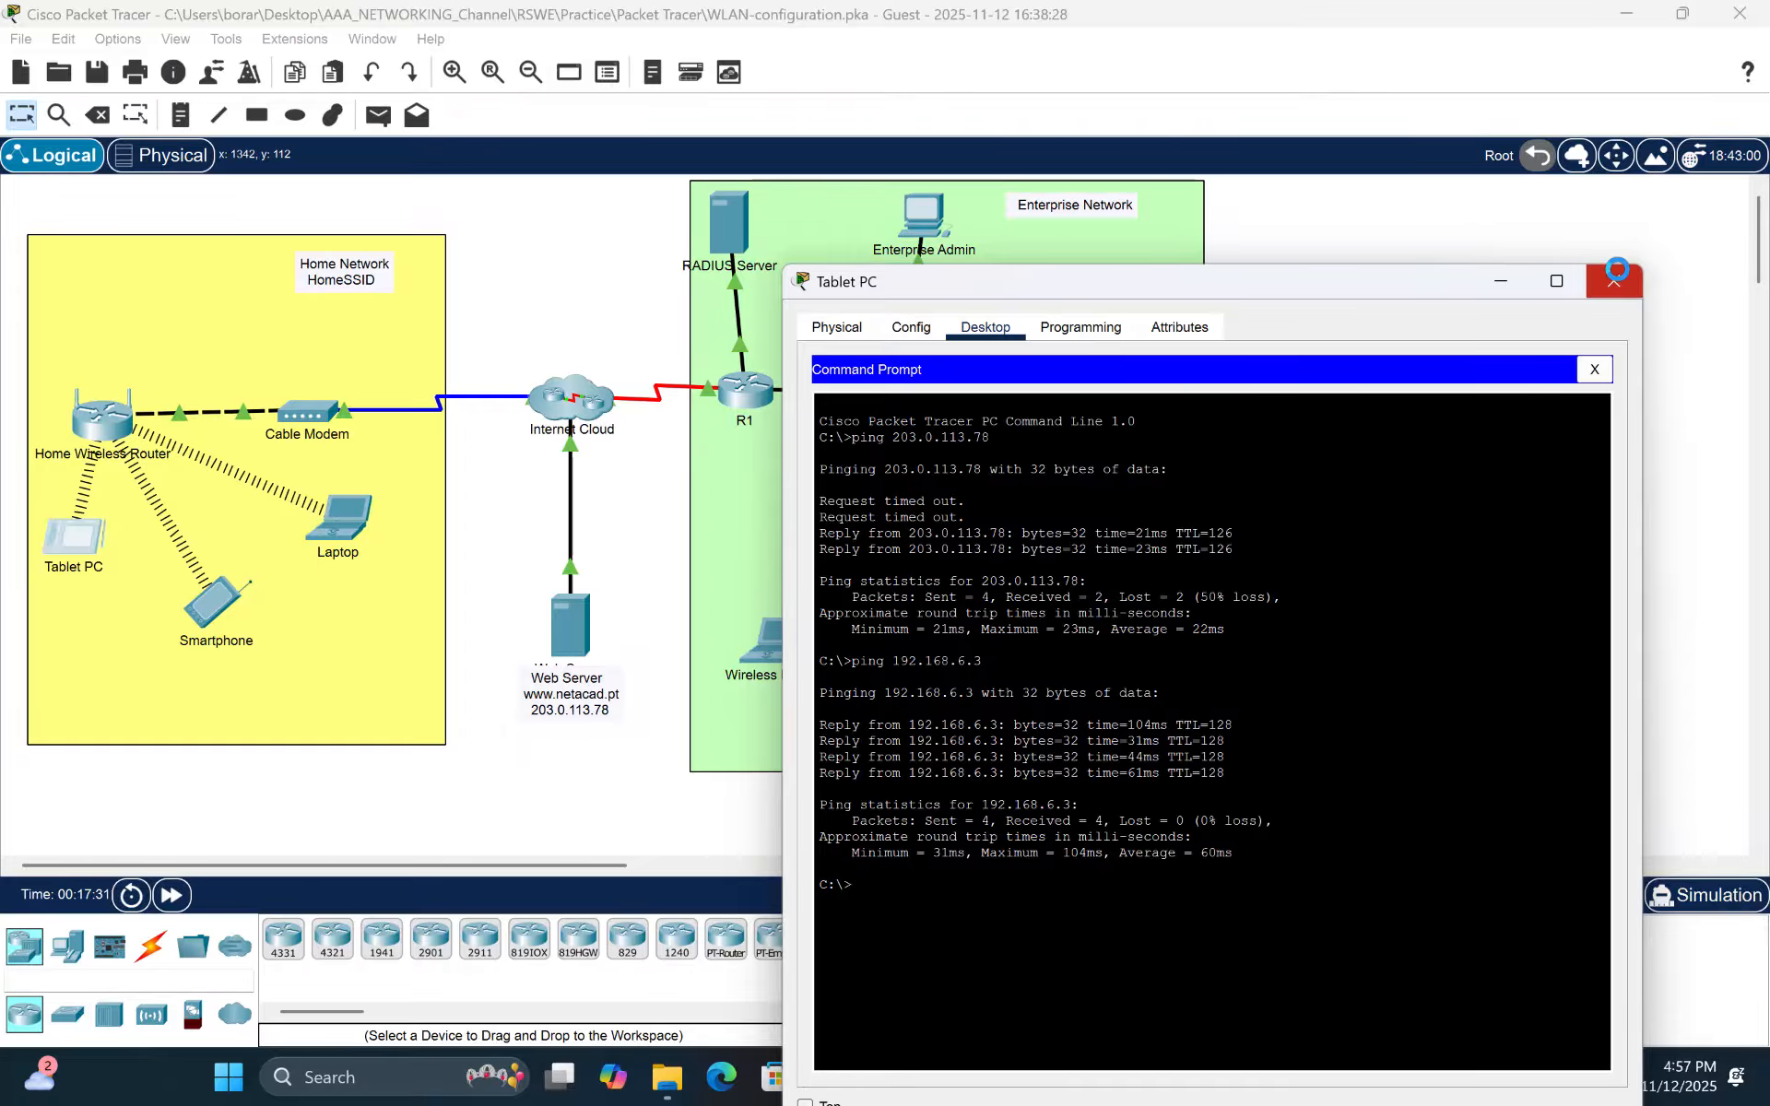
left_click(1614, 282)
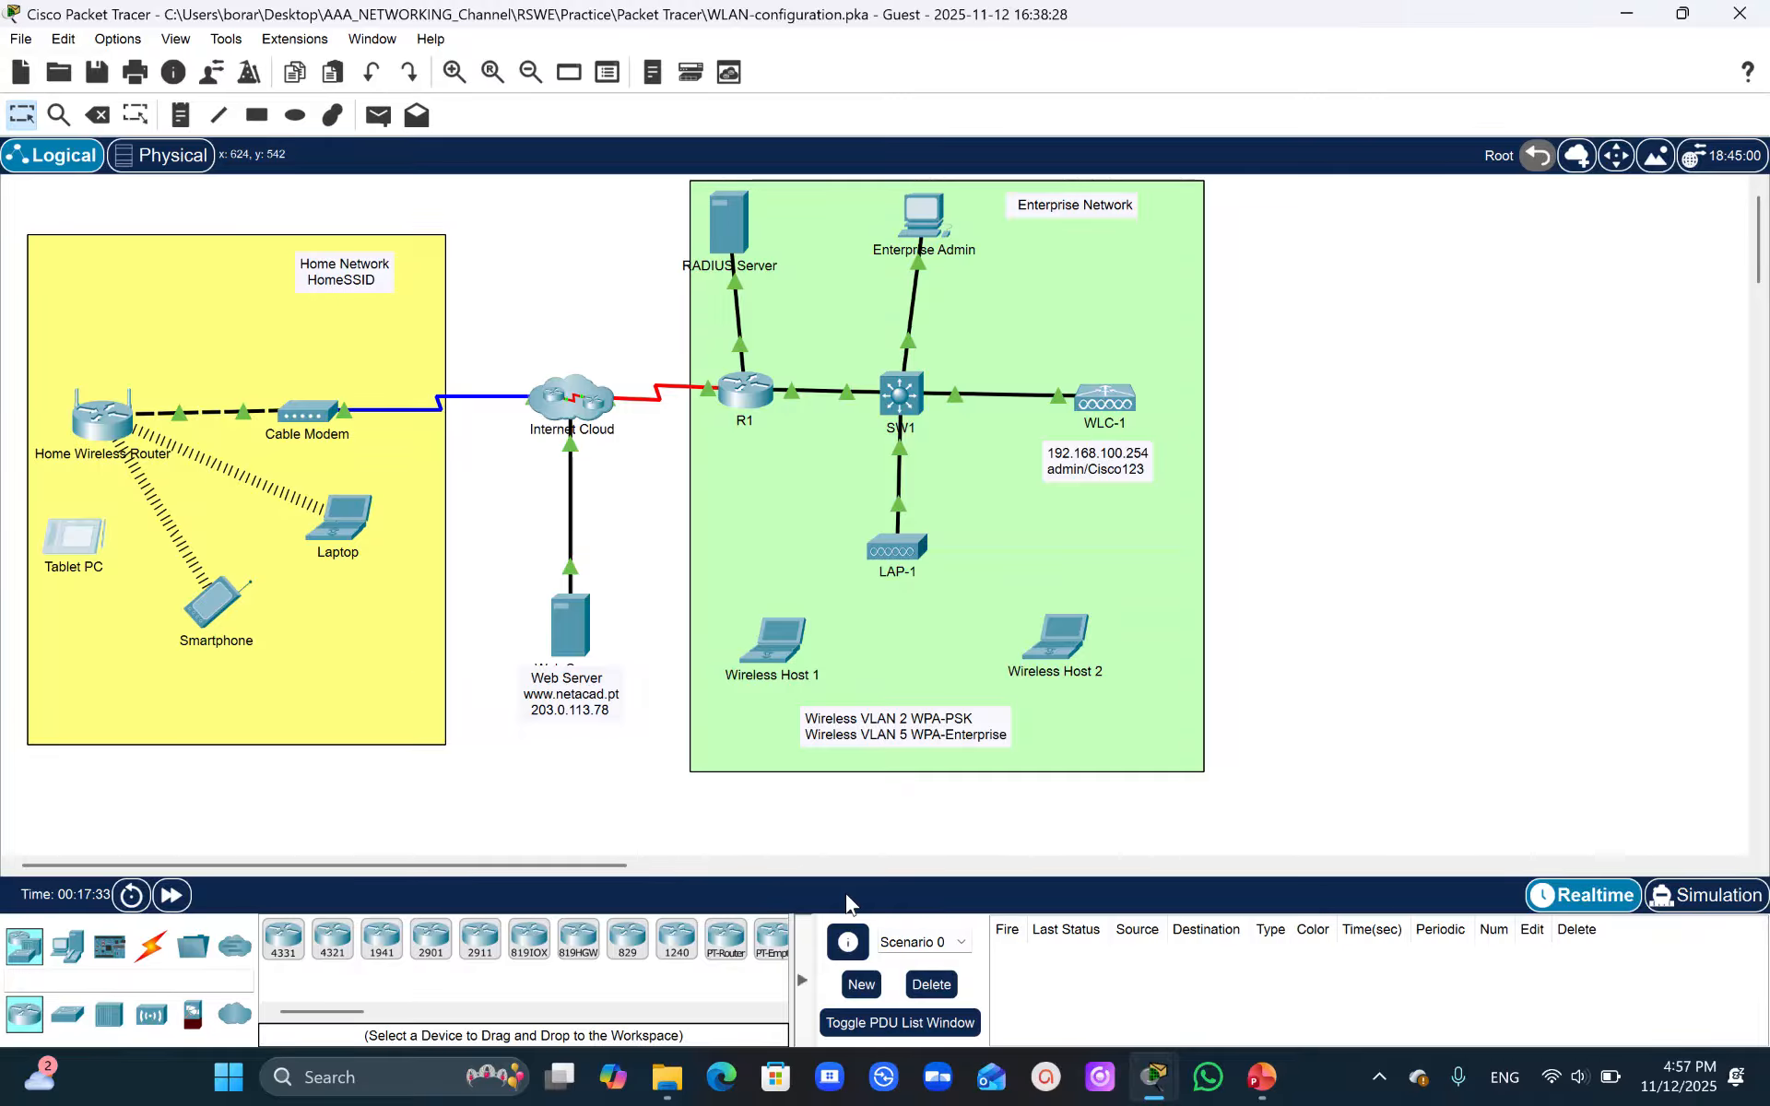
- Close the open Laptop and Smartphone device windows
mouse_move(1154, 1077)
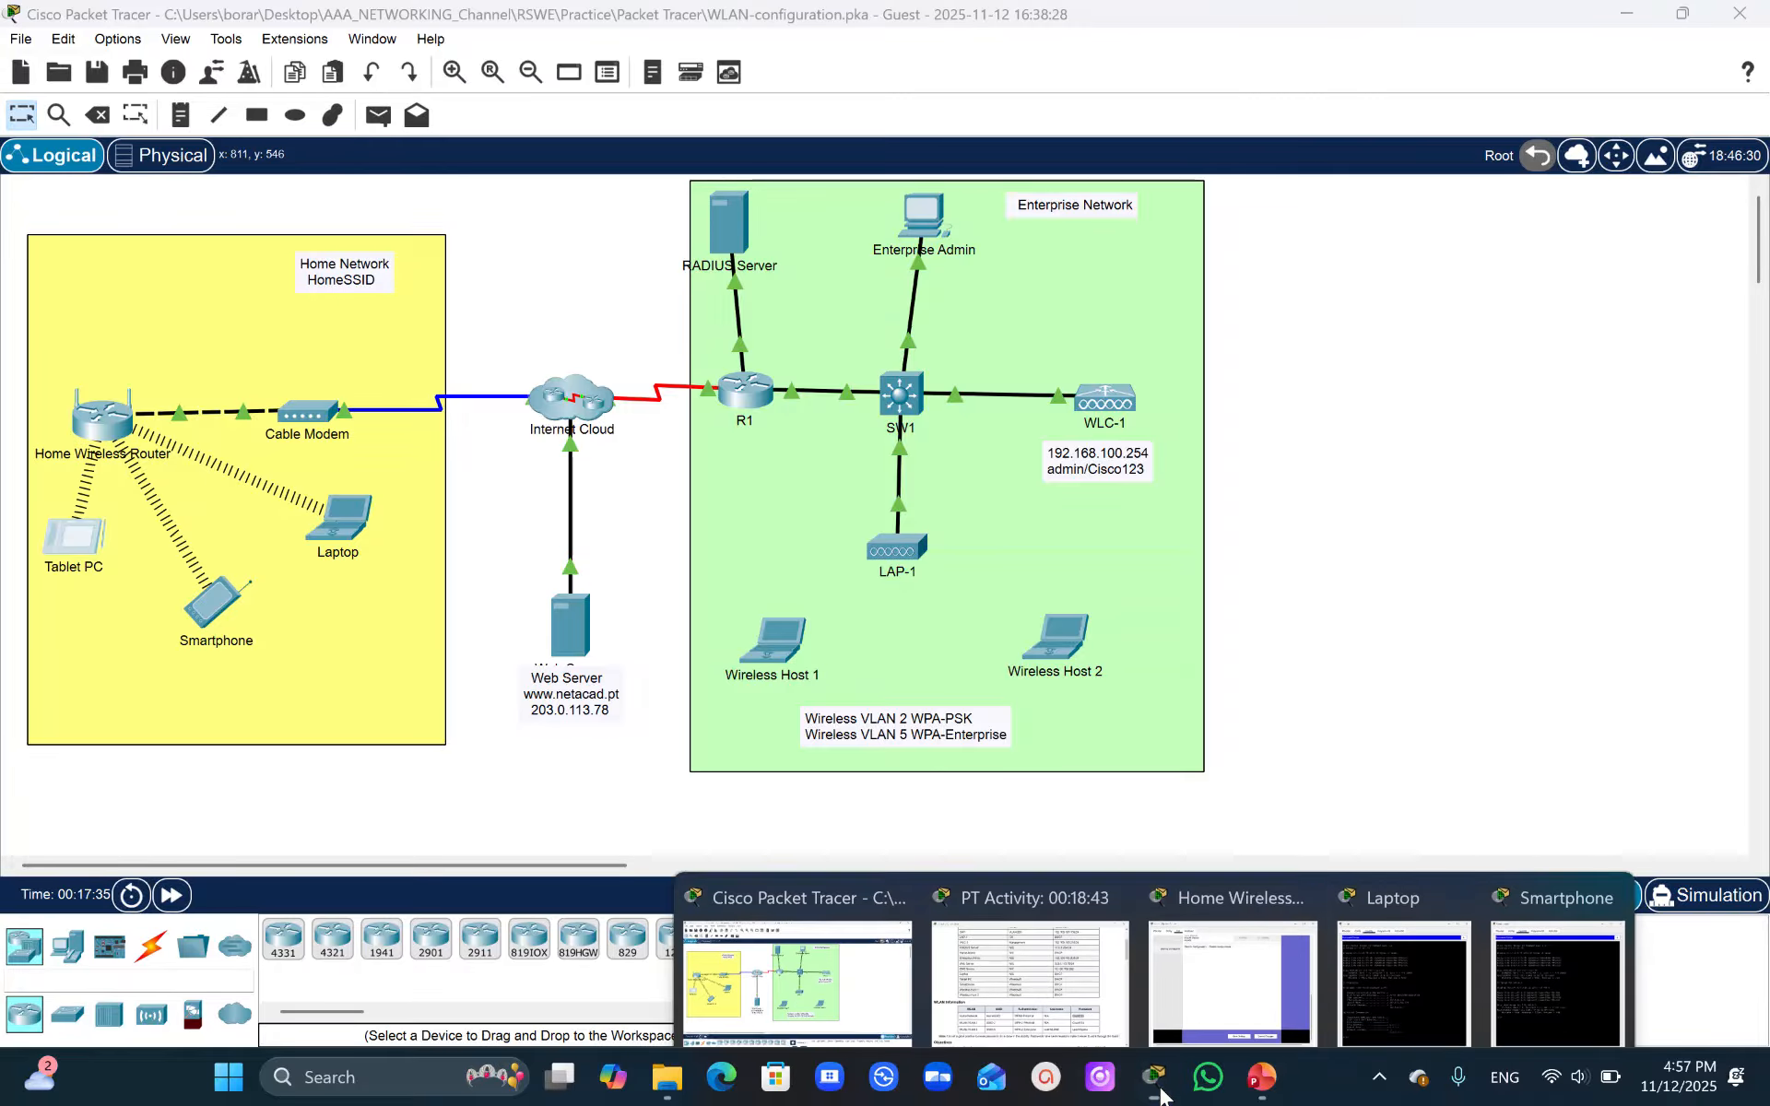
left_click(1451, 871)
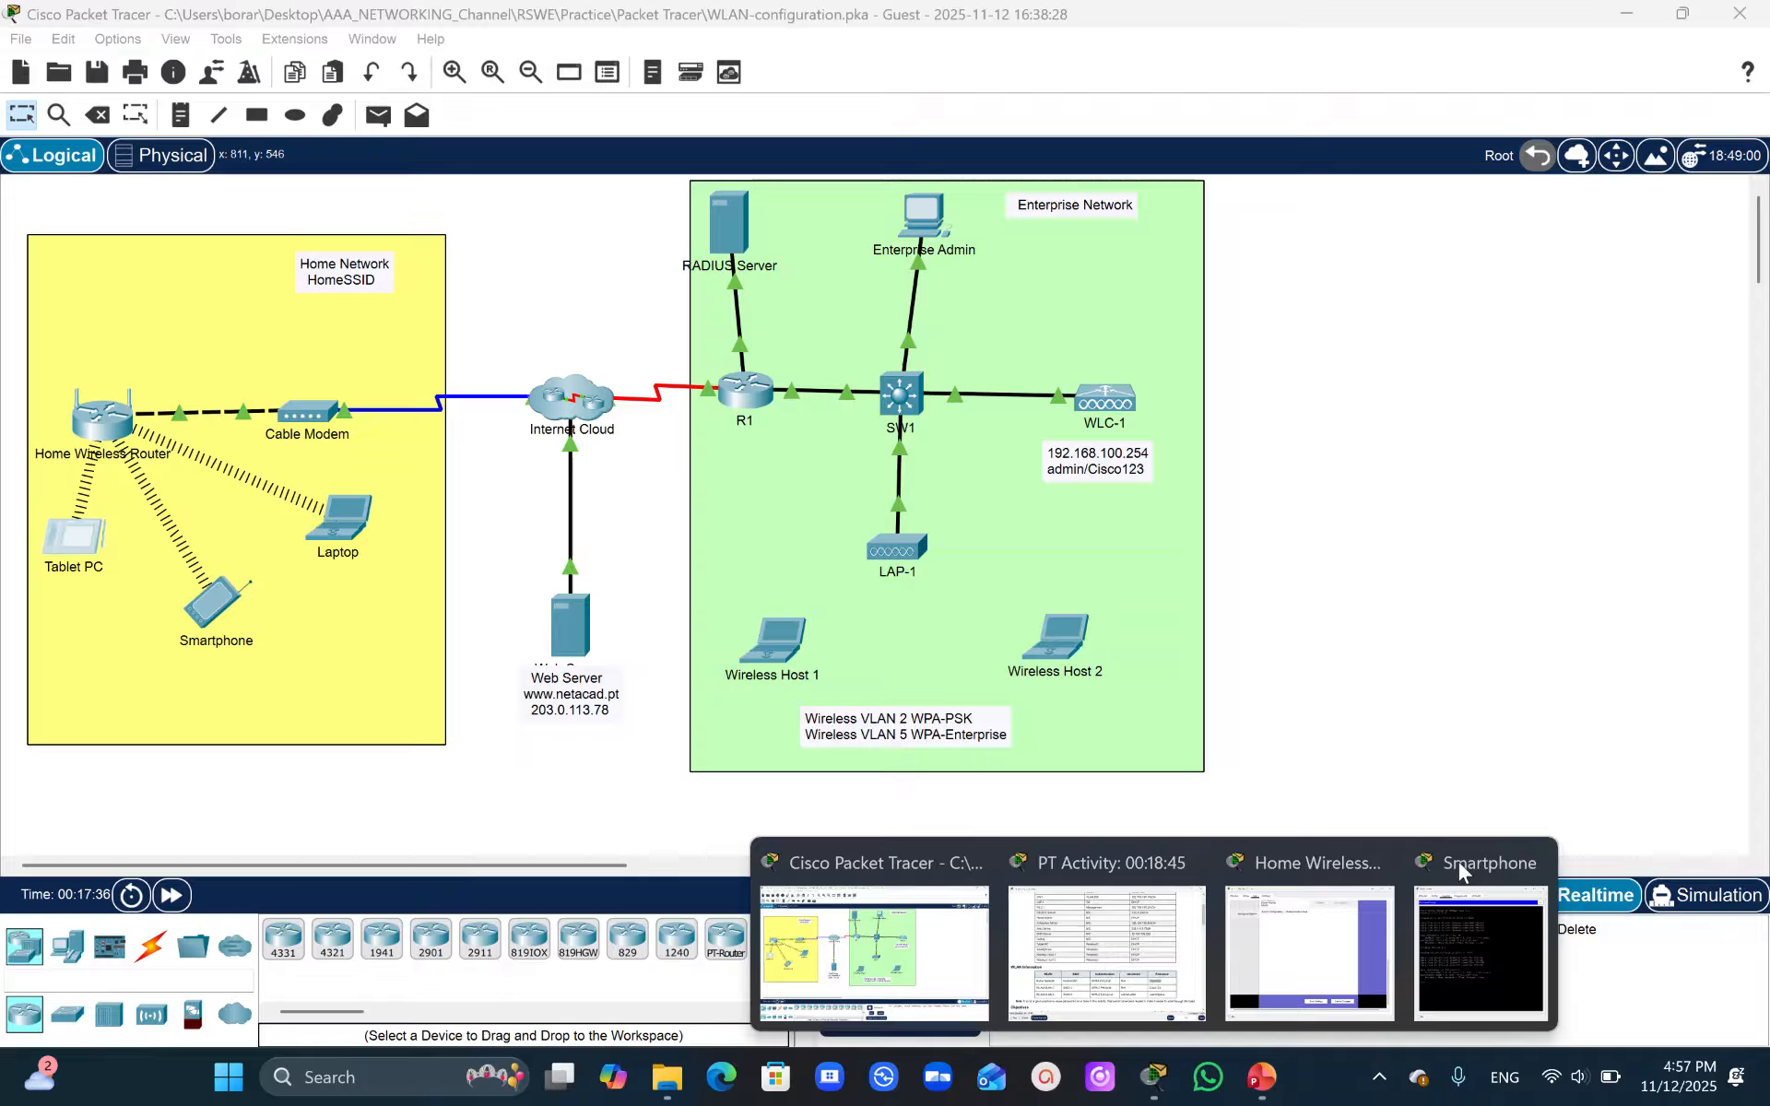
left_click(1532, 865)
left_click(1464, 862)
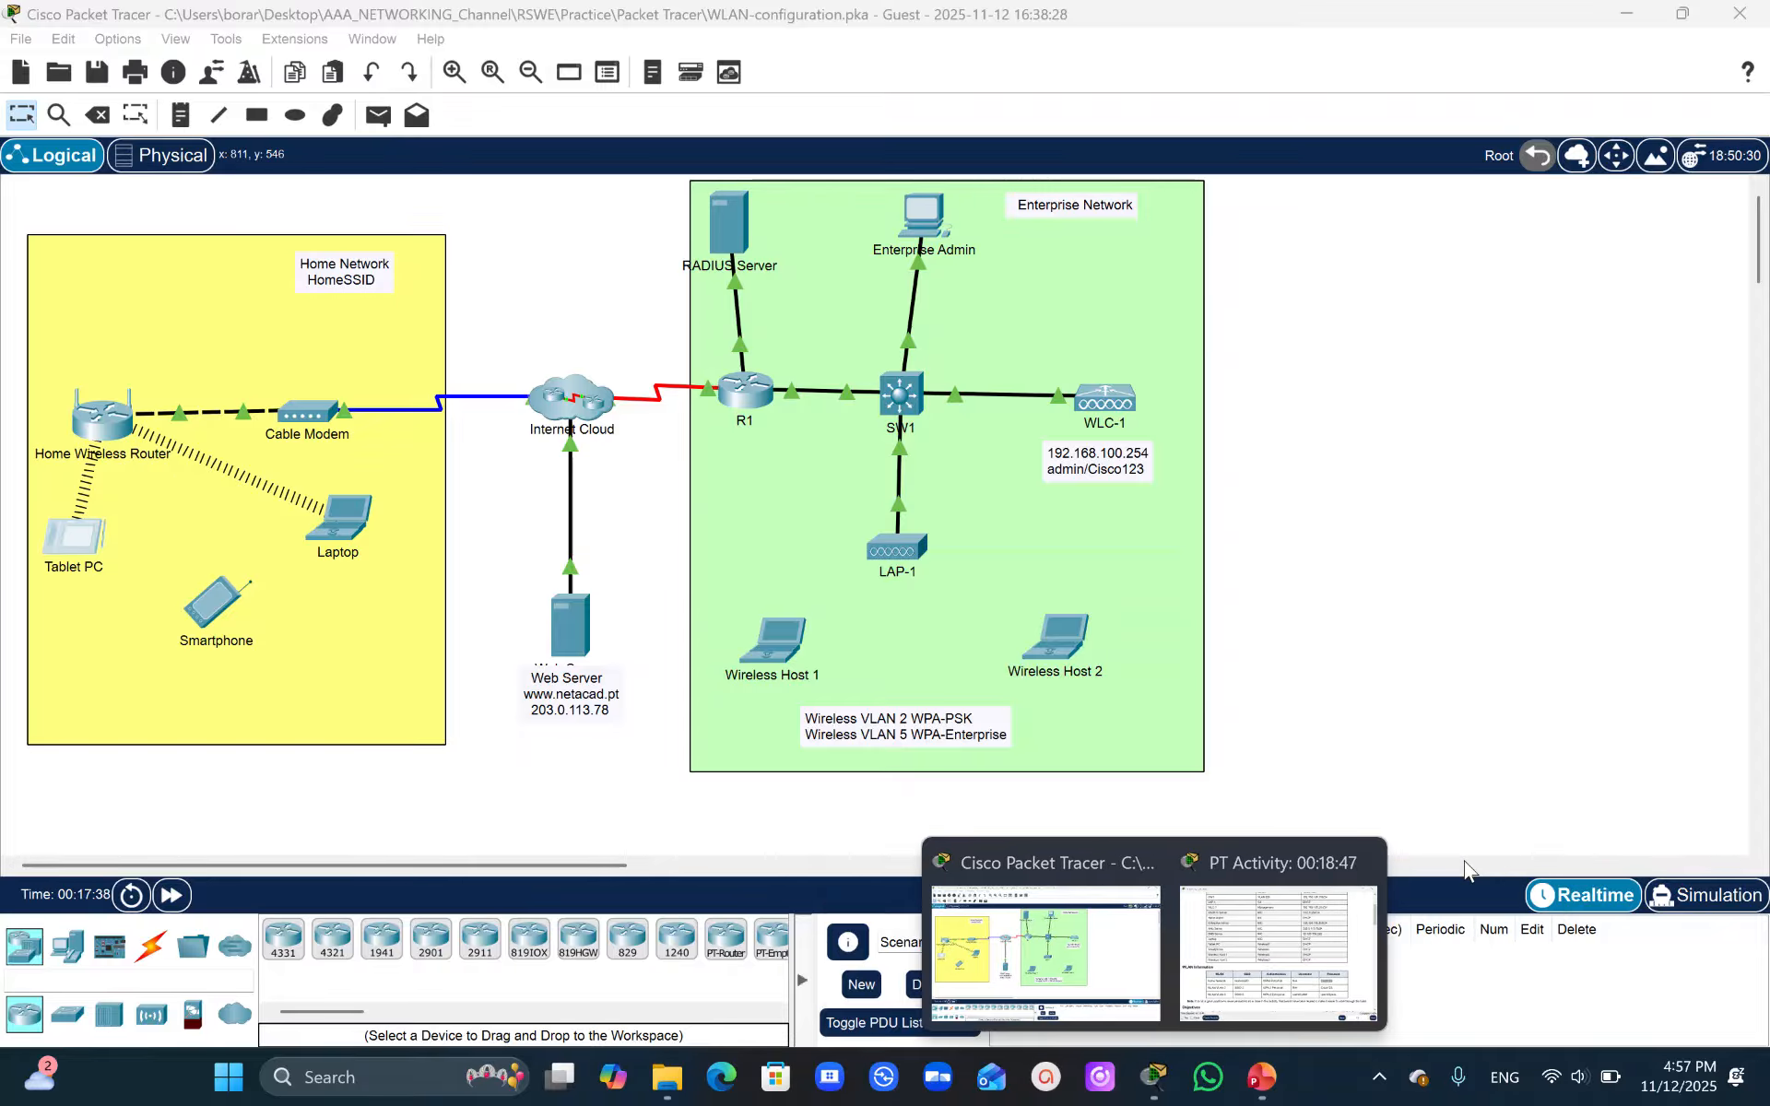
- Review the activity instructions for Part 2, configuring the WLC controller network and its VLAN interfaces
left_click(1304, 908)
left_click_drag(1739, 218, 1742, 461)
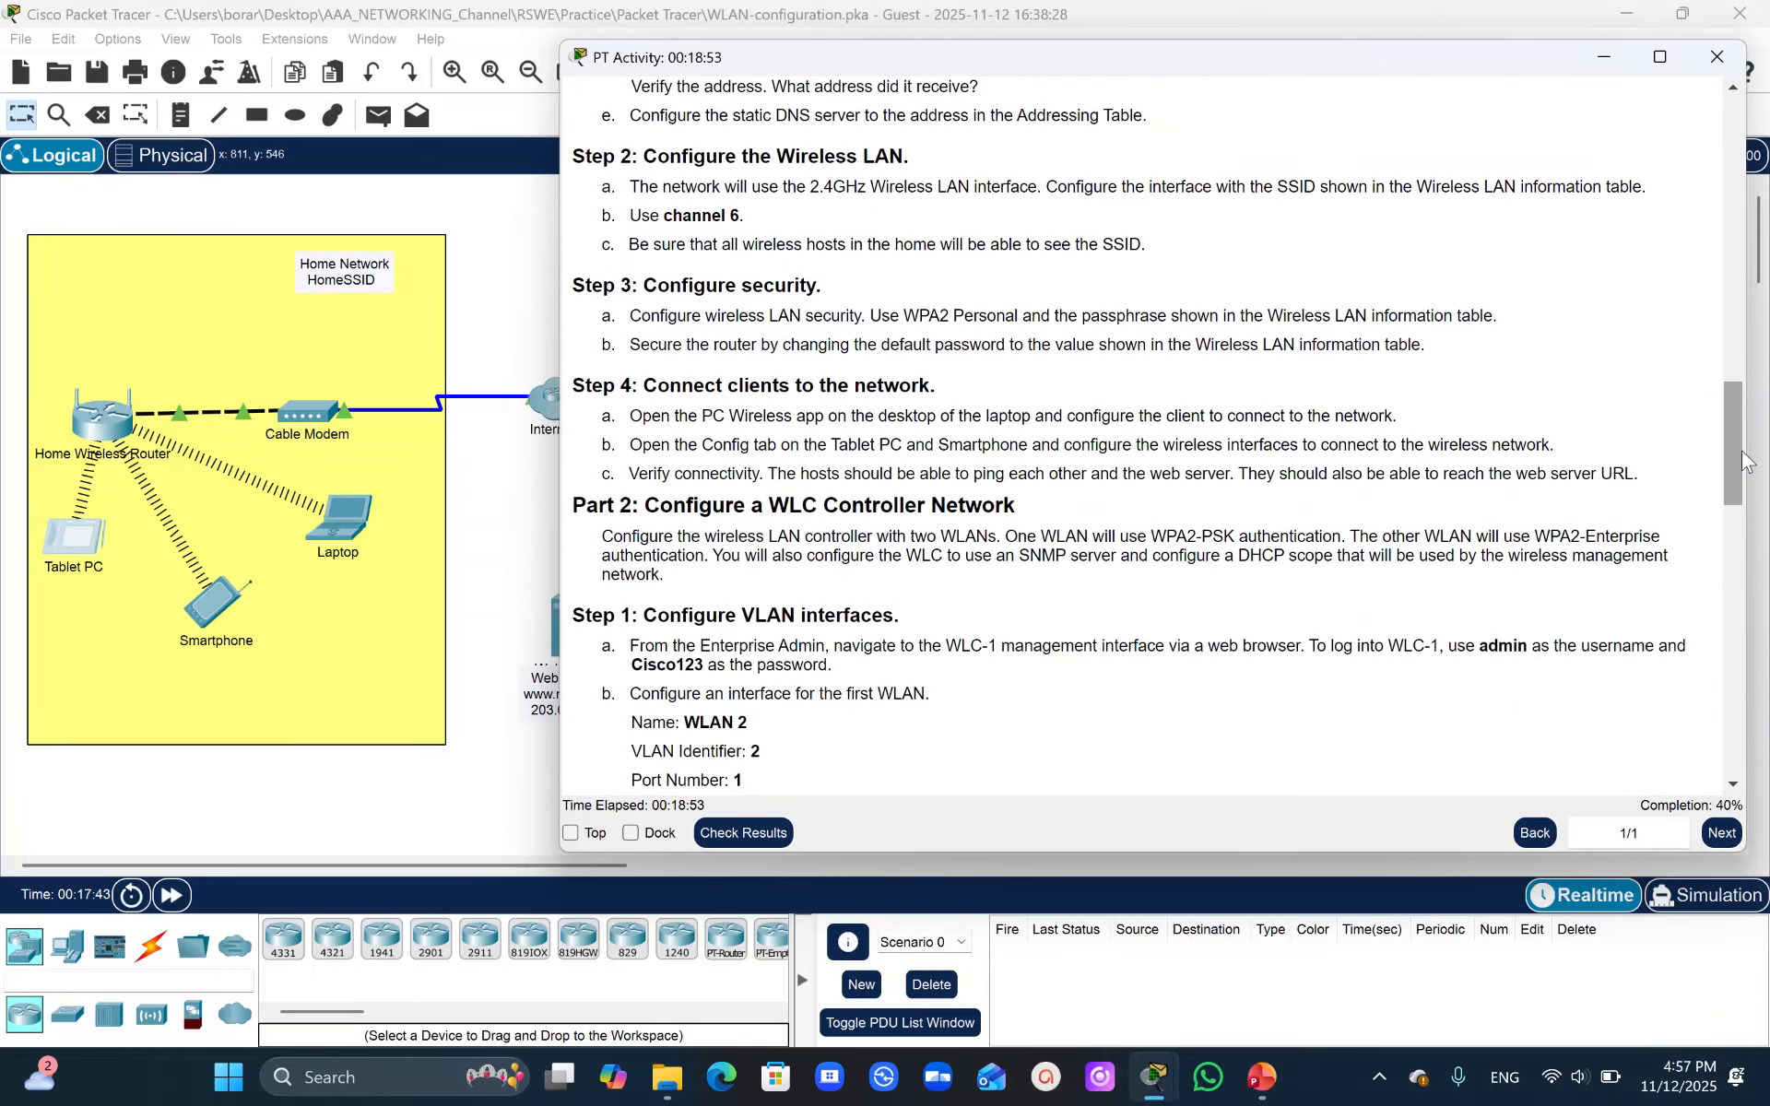
left_click(521, 226)
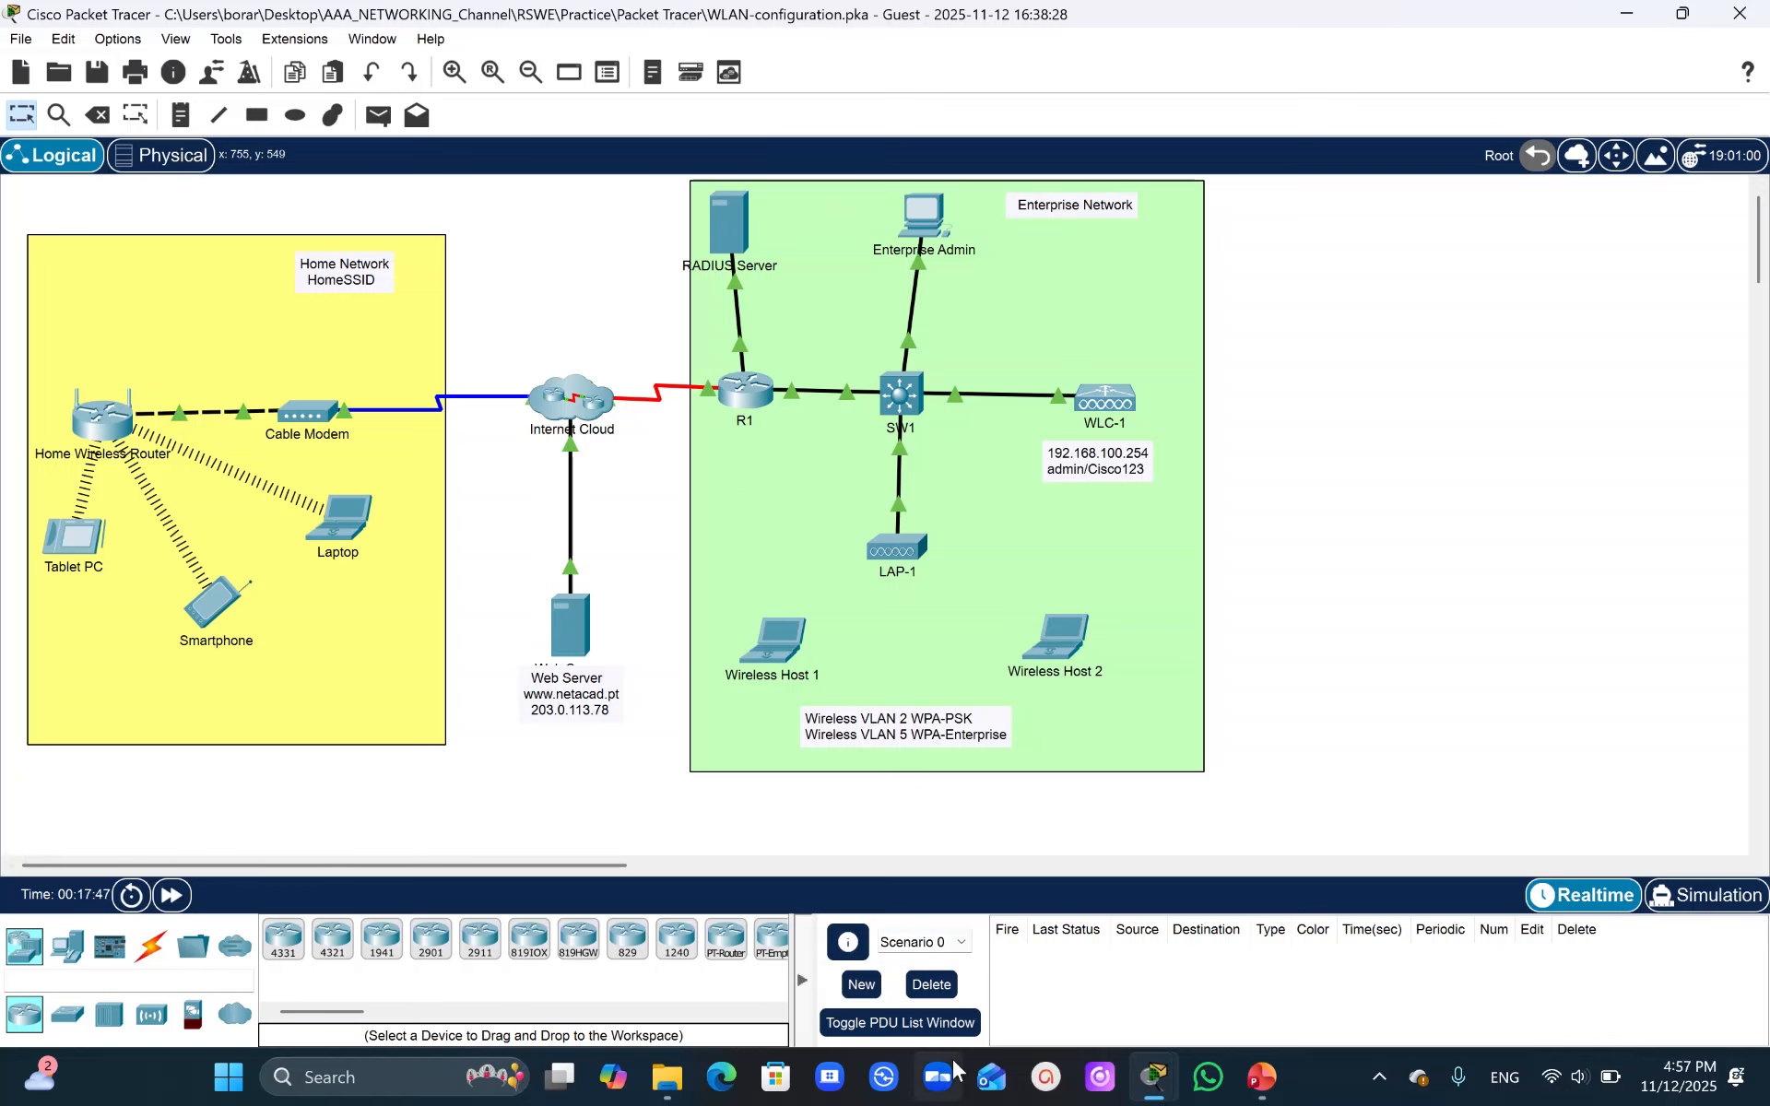
mouse_move(1158, 1095)
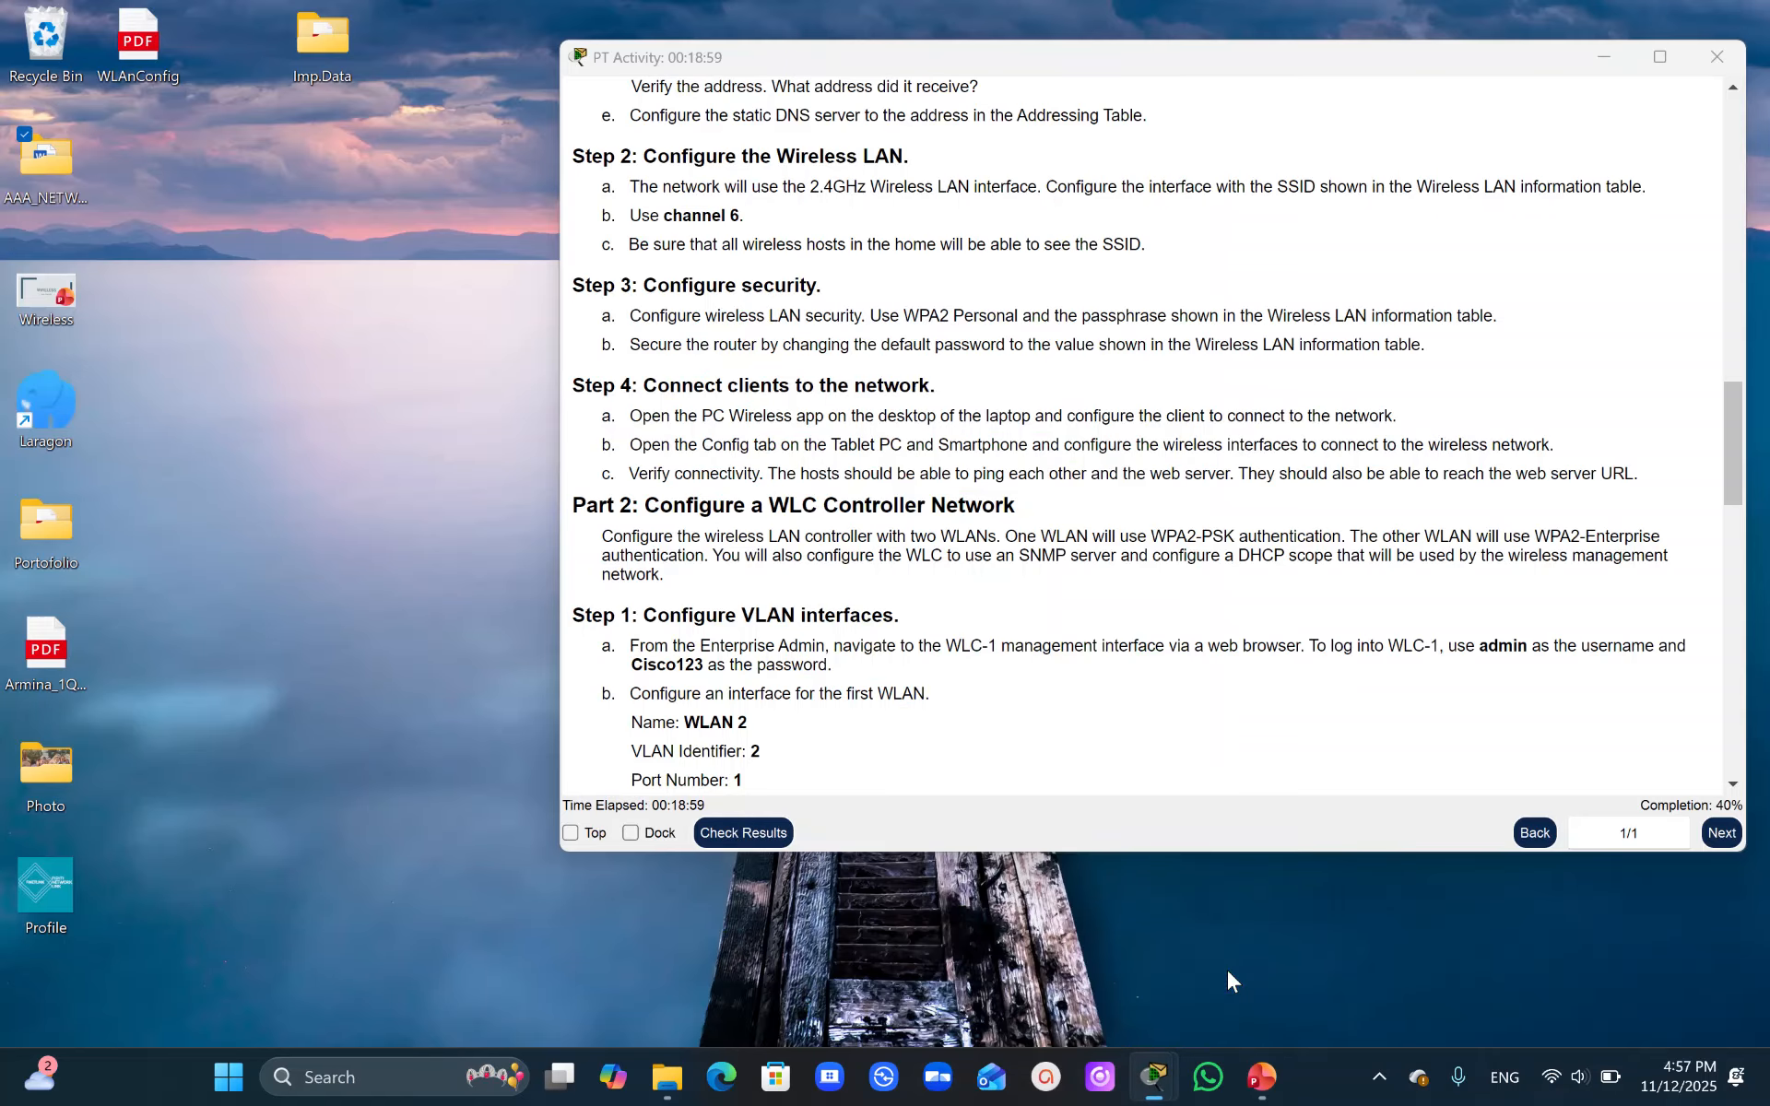
left_click(1228, 972)
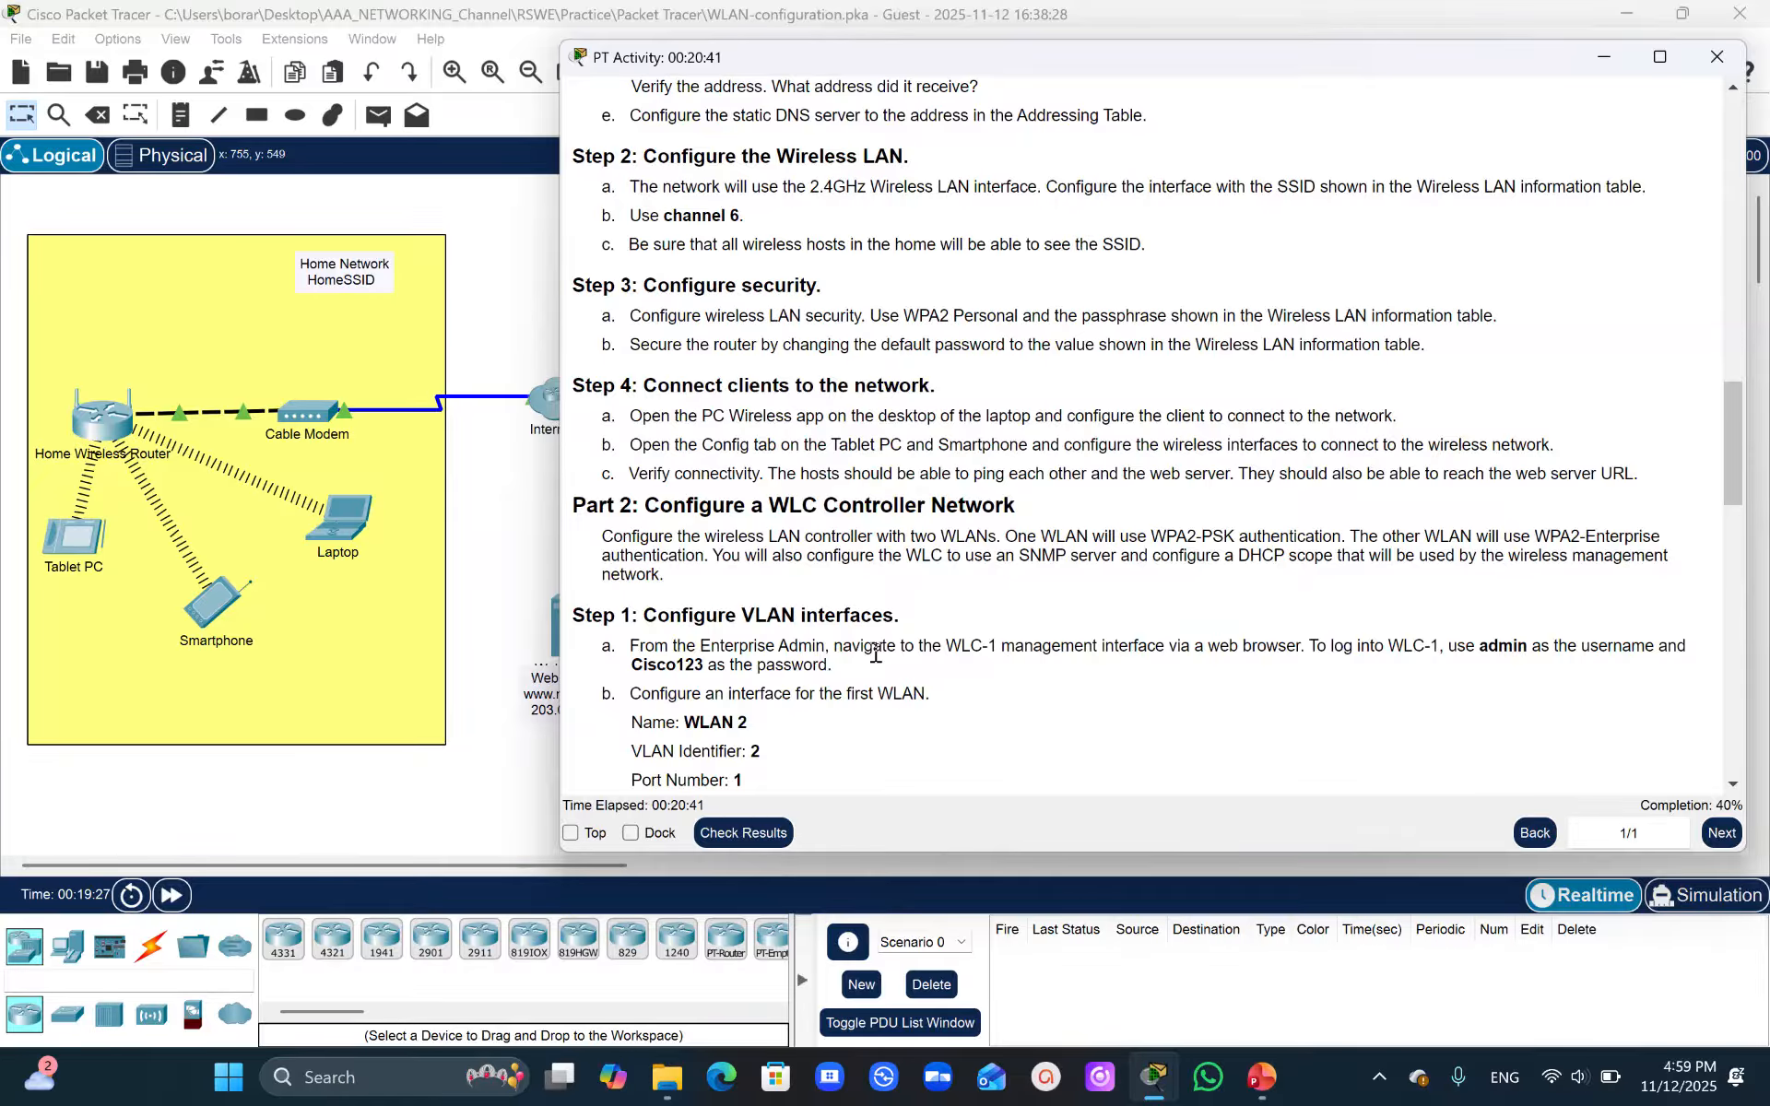
left_click(1735, 444)
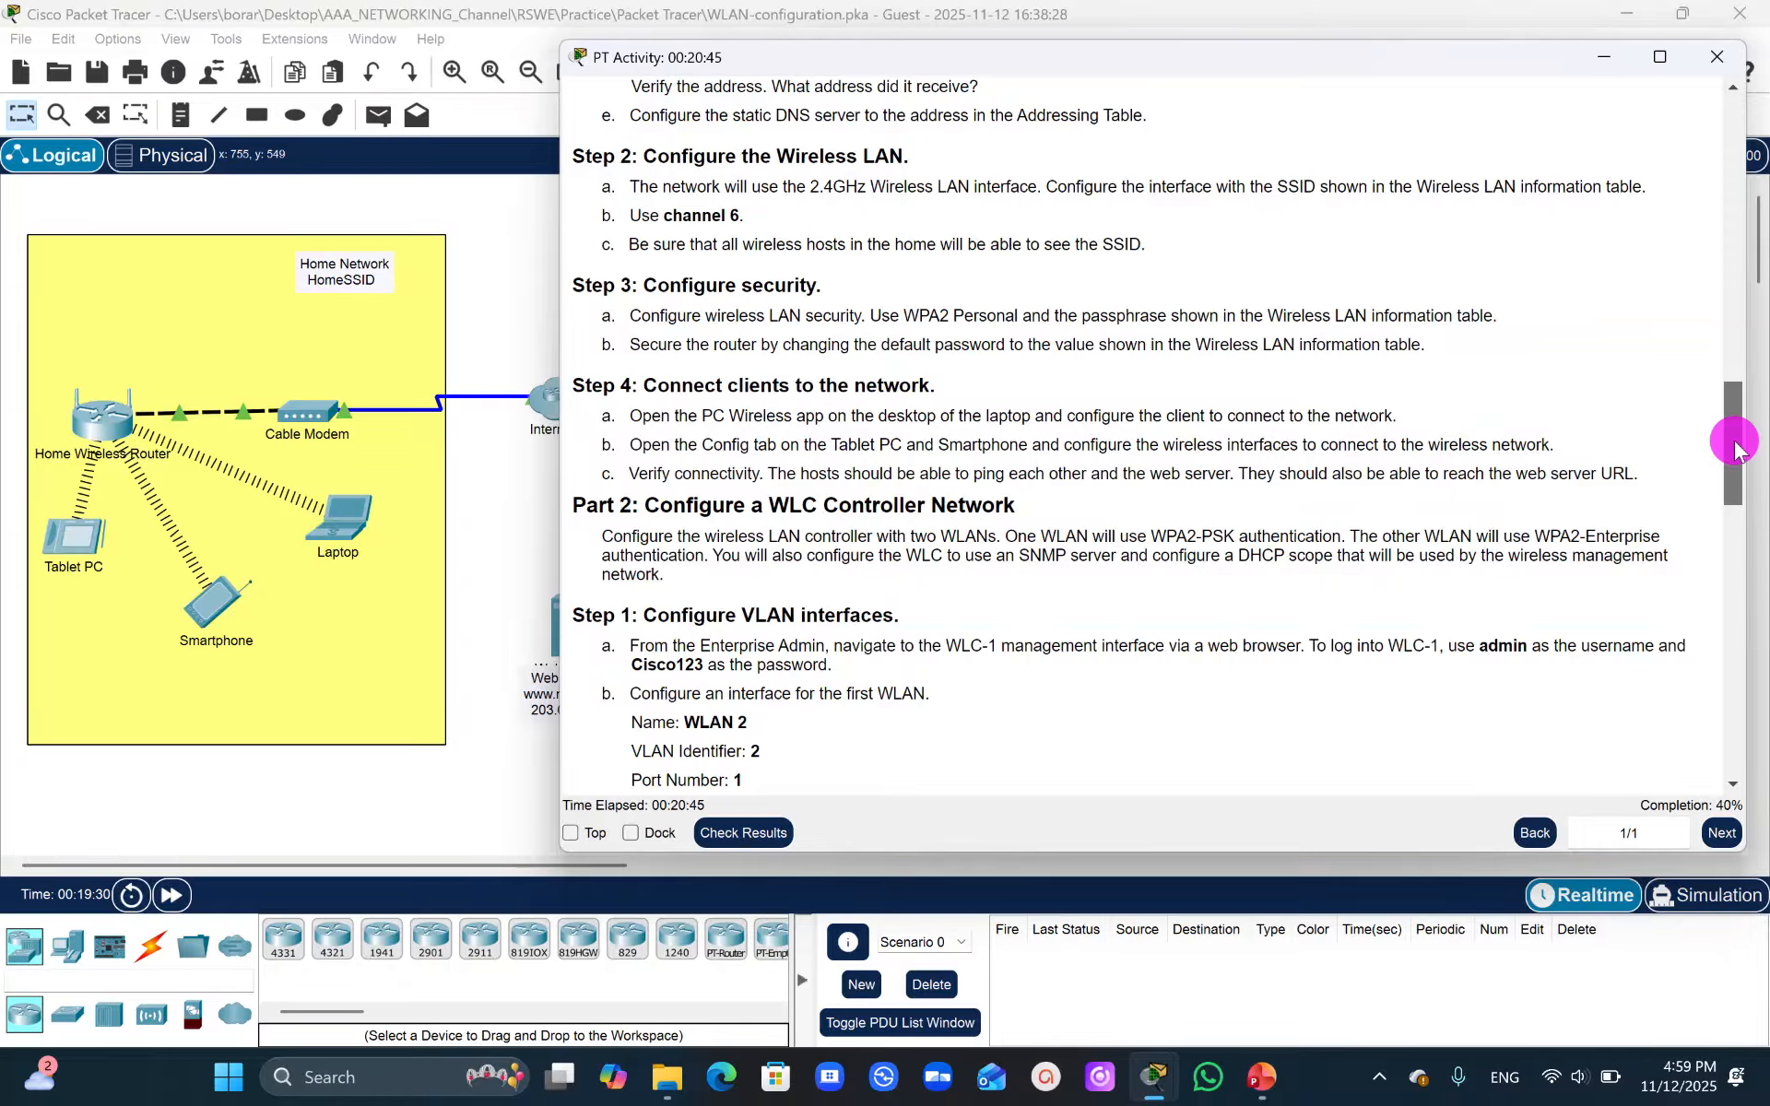
left_click_drag(1735, 444, 1743, 498)
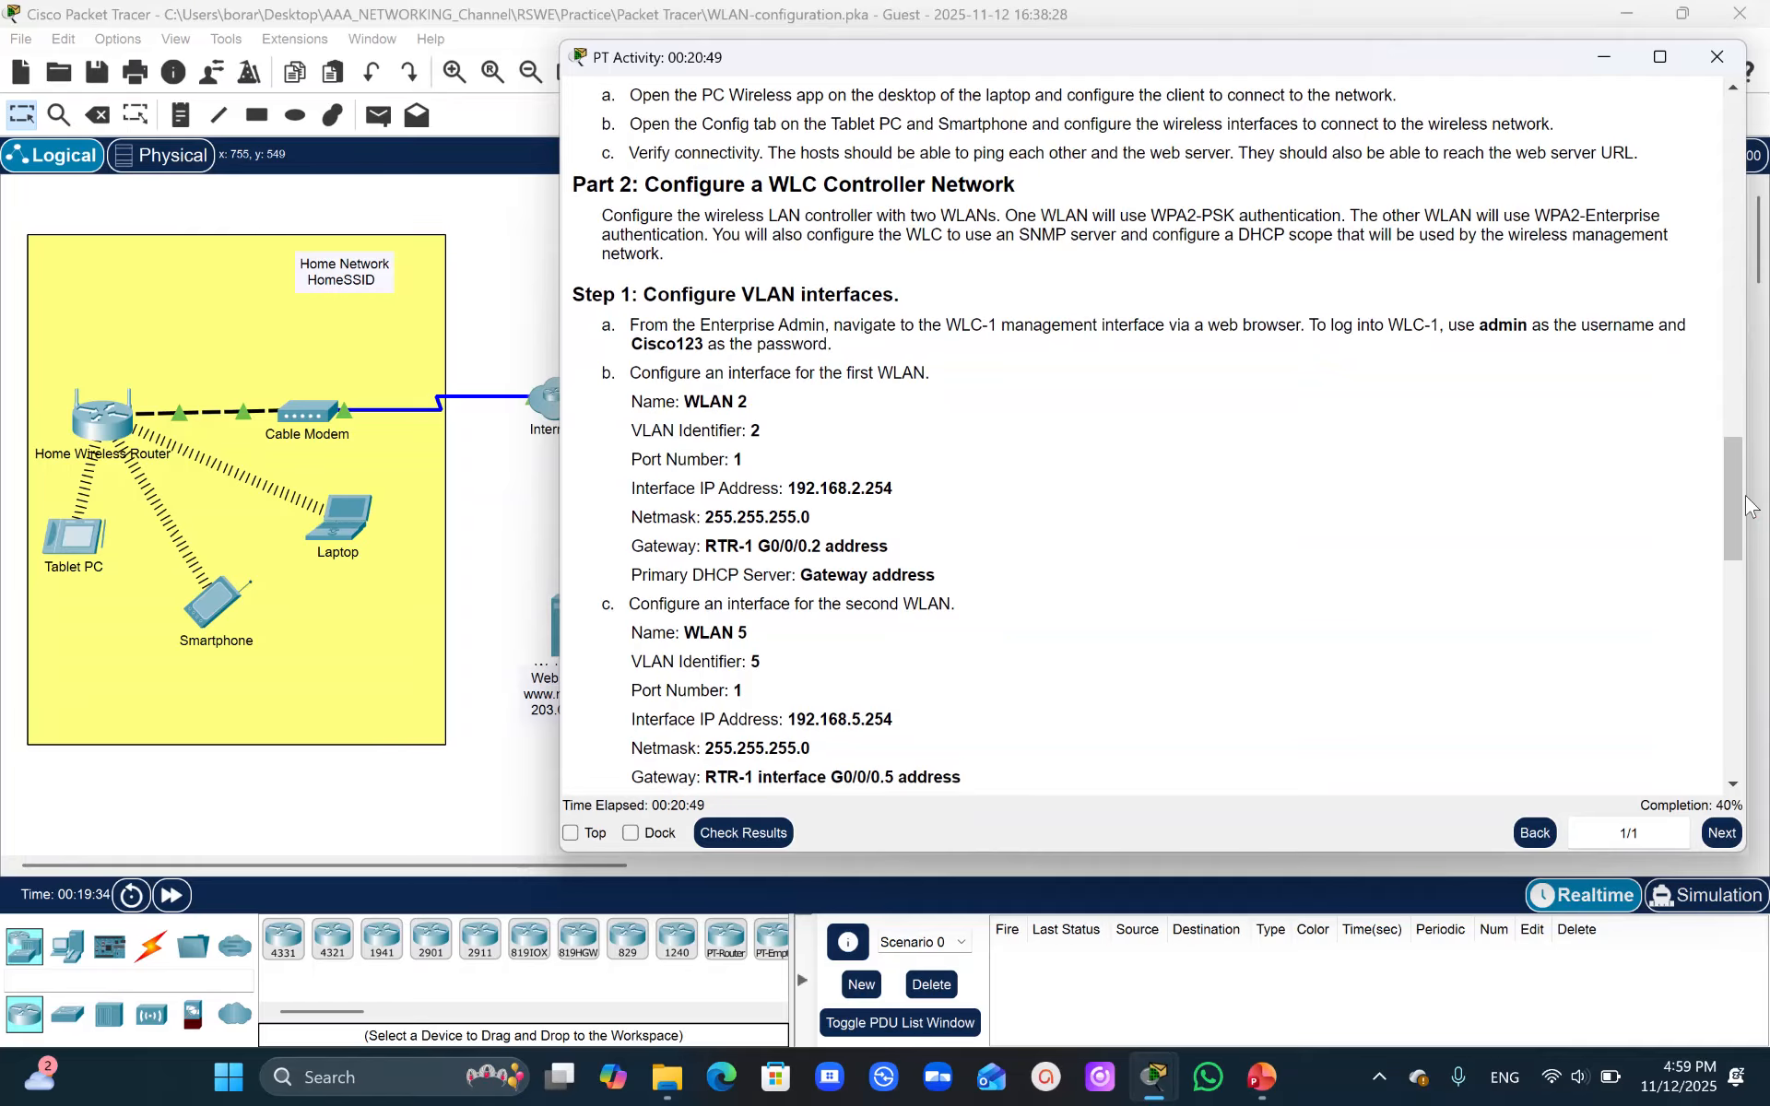
left_click(489, 605)
left_click(922, 227)
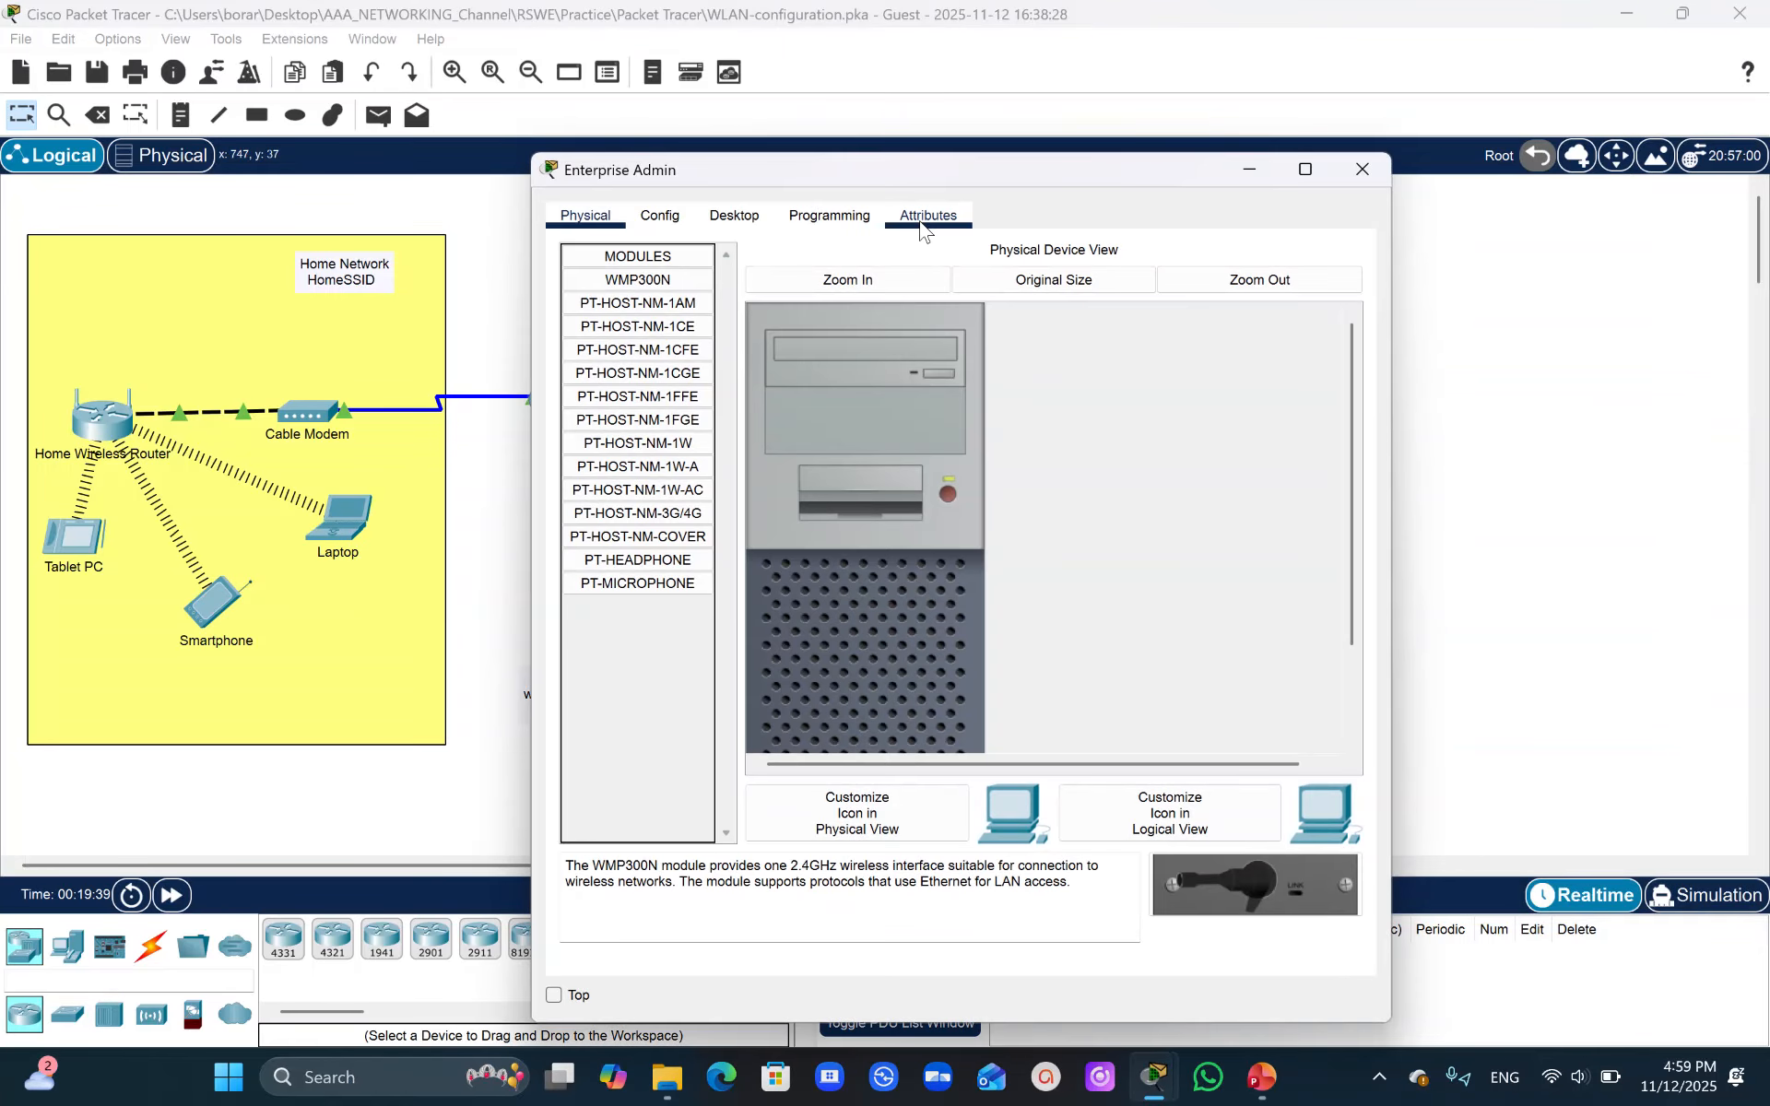
left_click(741, 214)
left_click(1260, 317)
left_click(1104, 167)
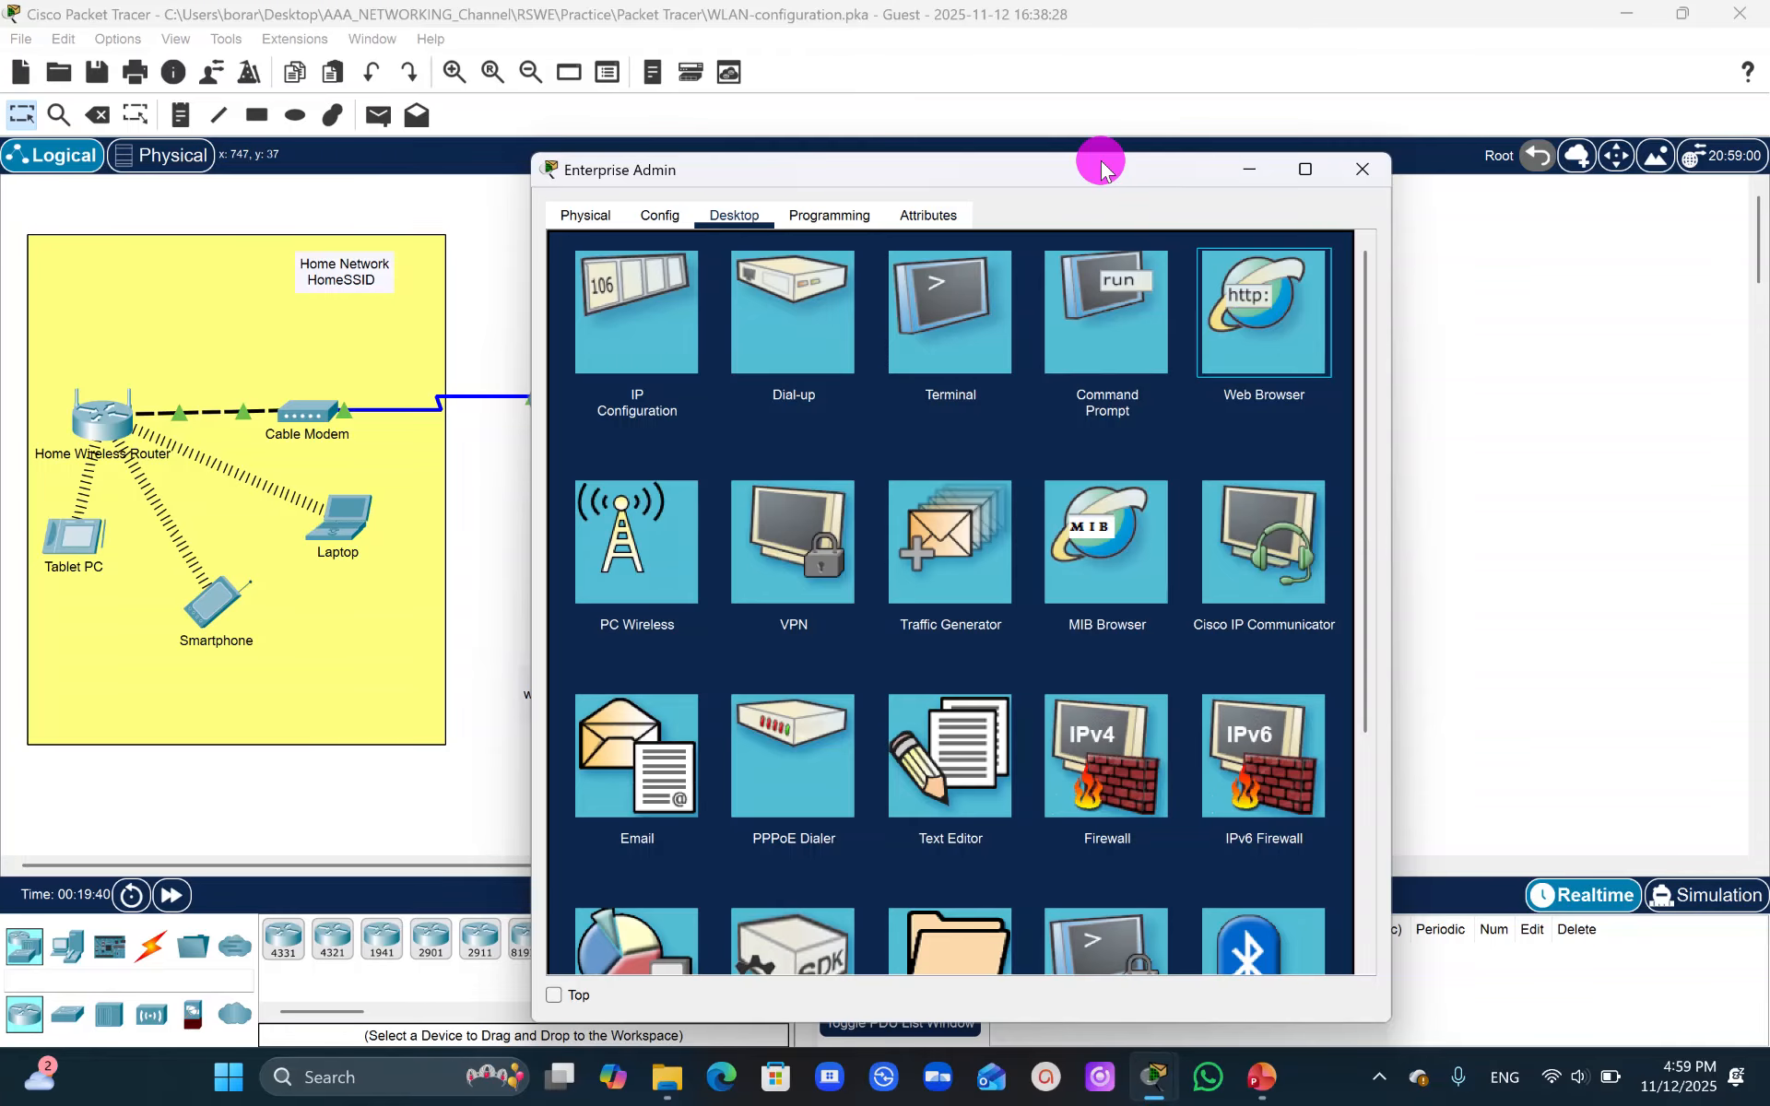
left_click_drag(1104, 167, 650, 187)
left_click(285, 308)
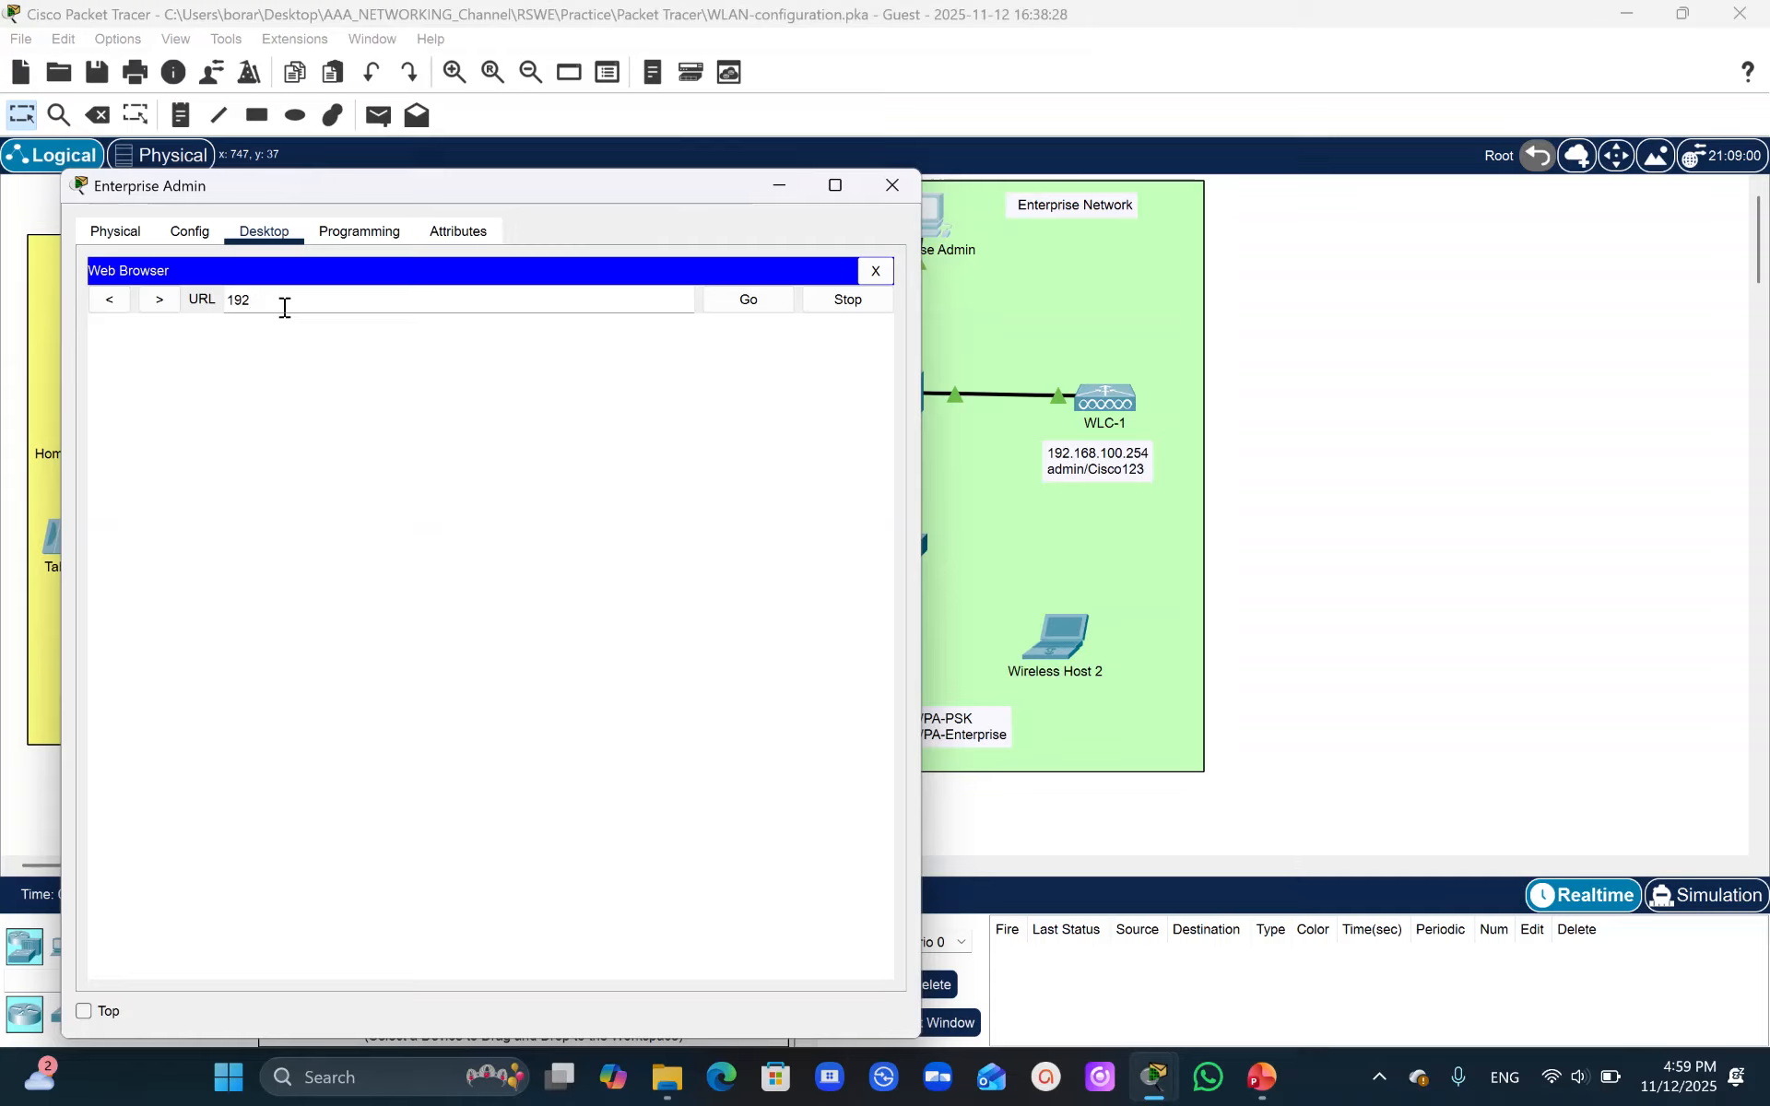
type("192.168.100.254")
key("Return")
left_click(249, 304)
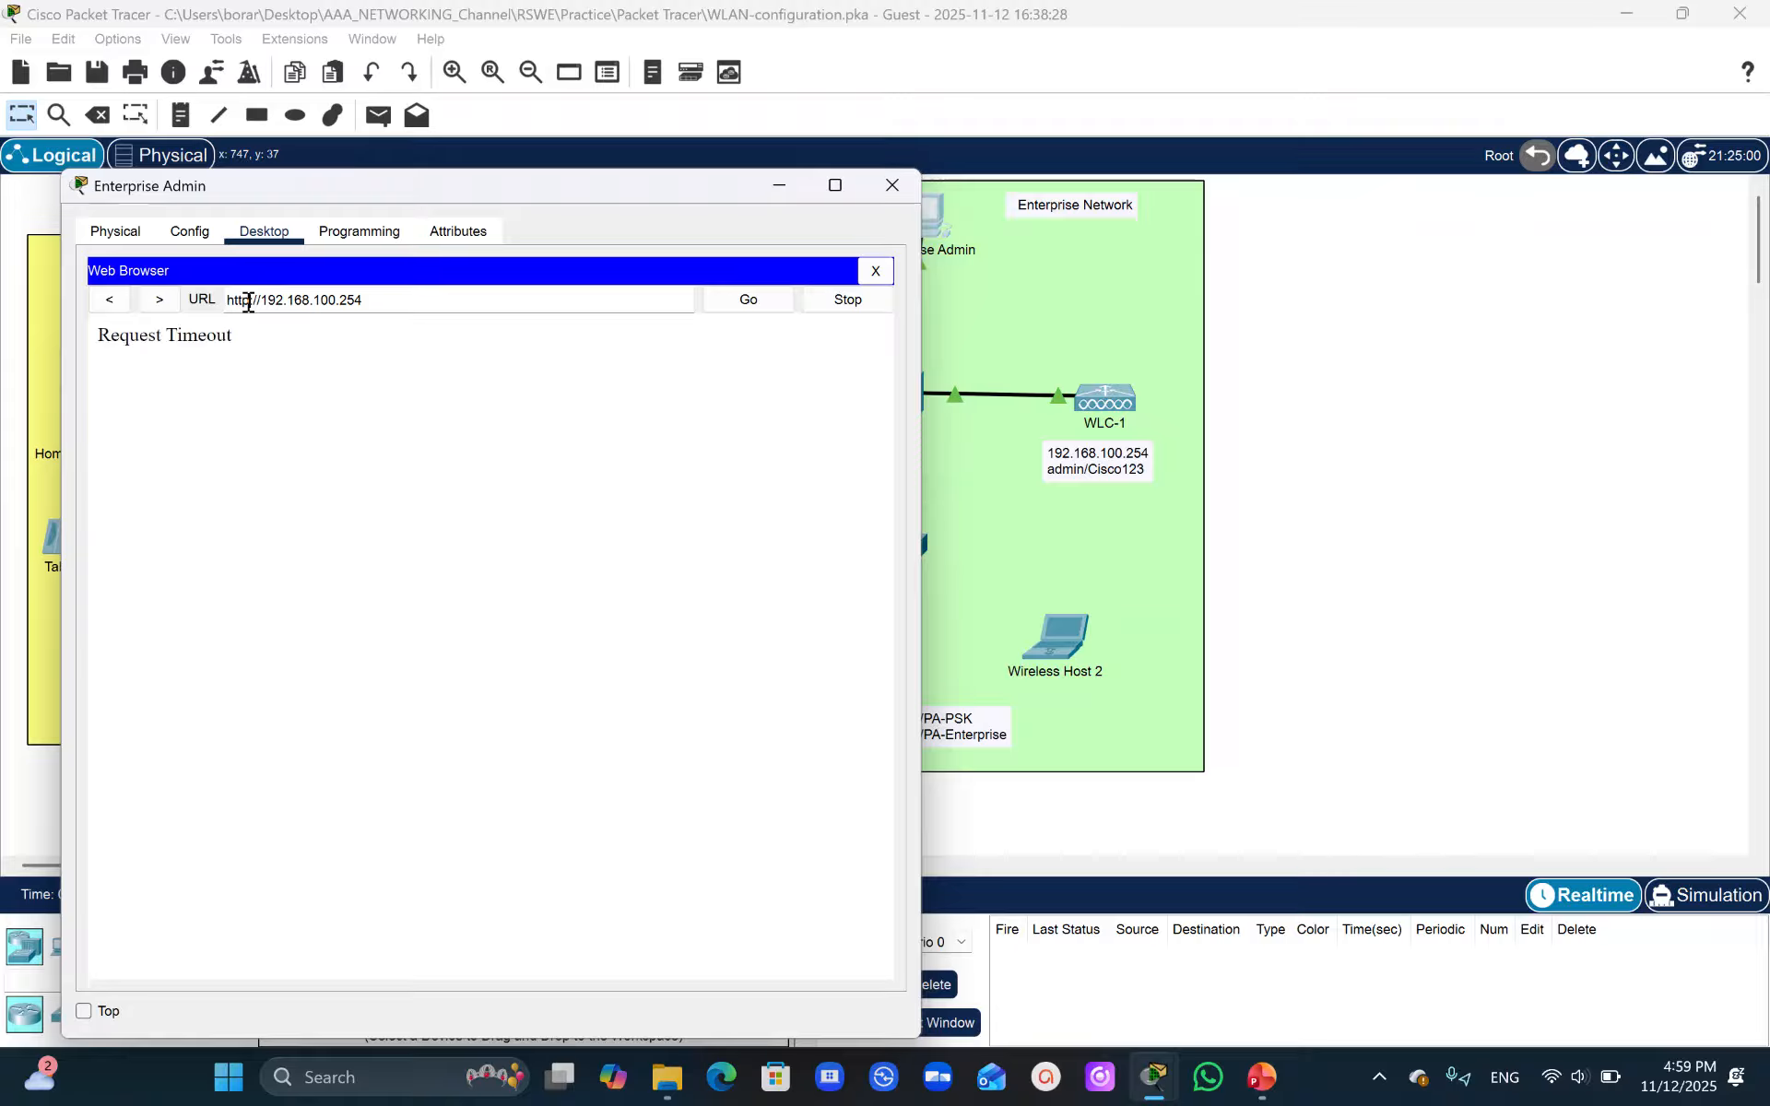
type("s")
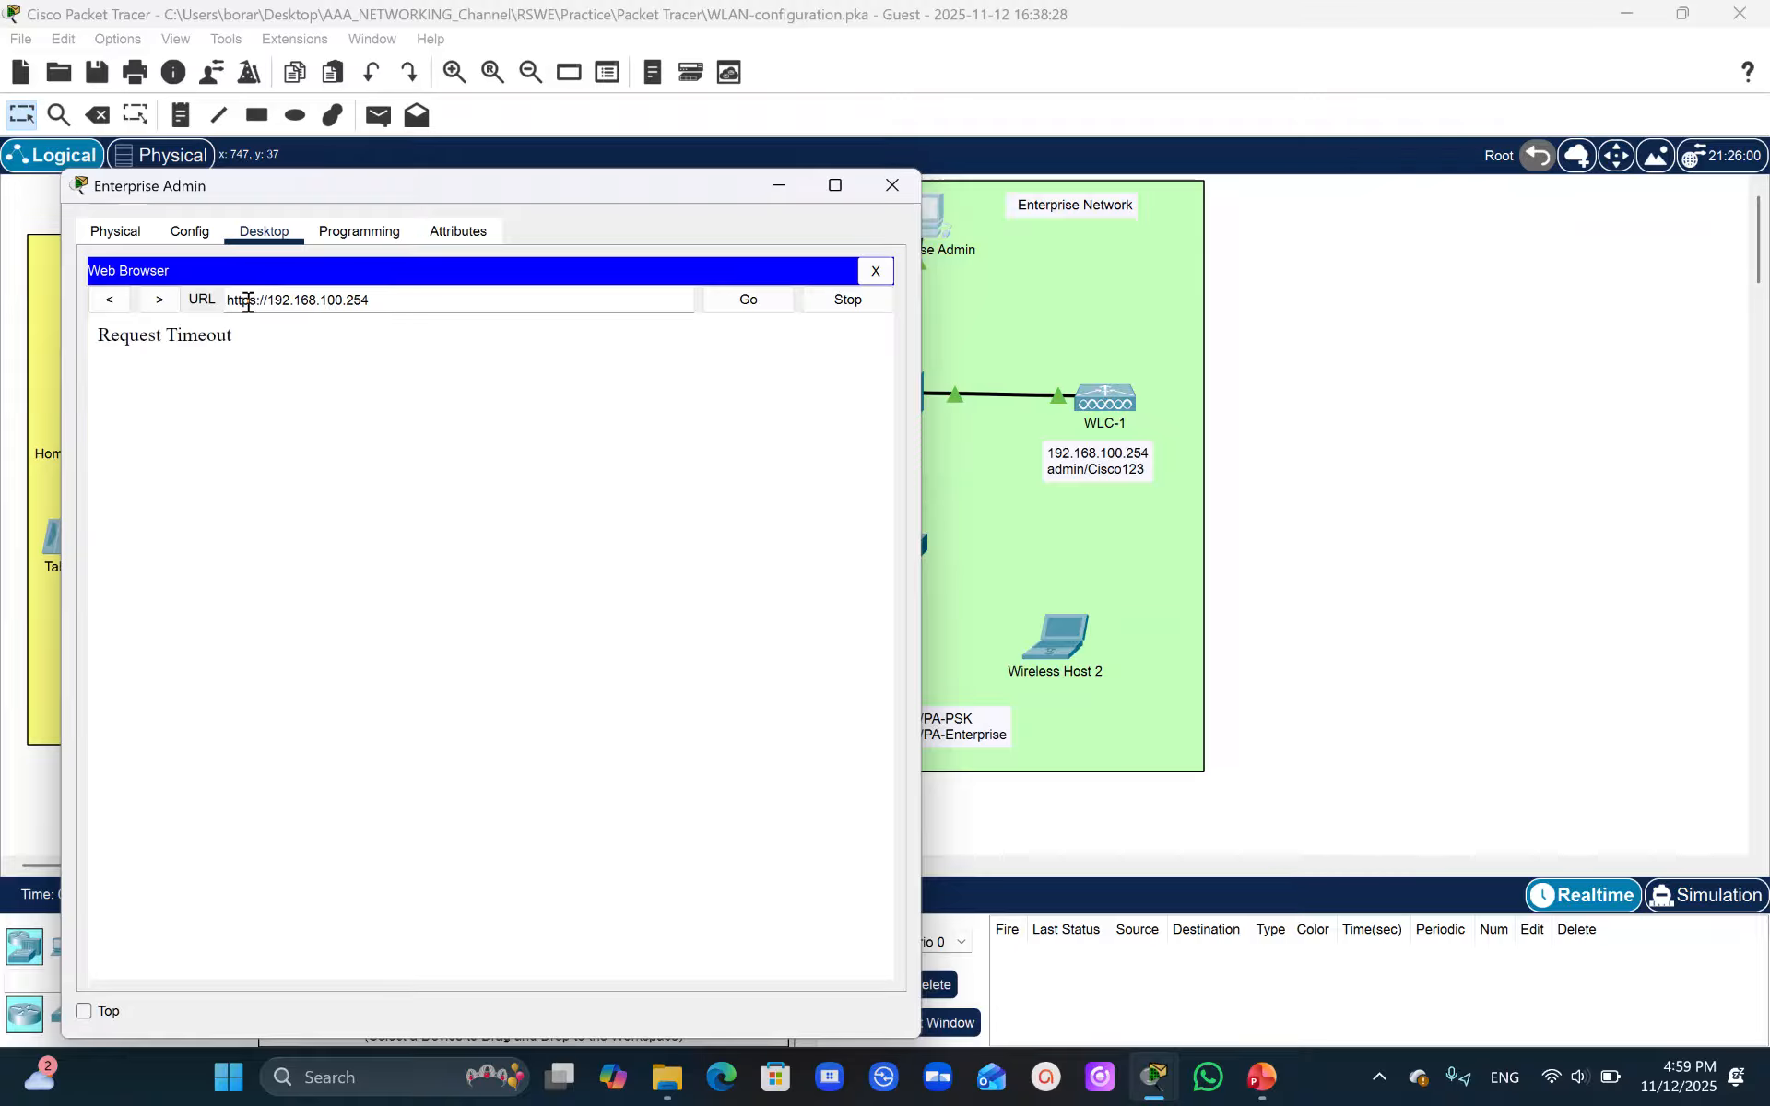
left_click(752, 304)
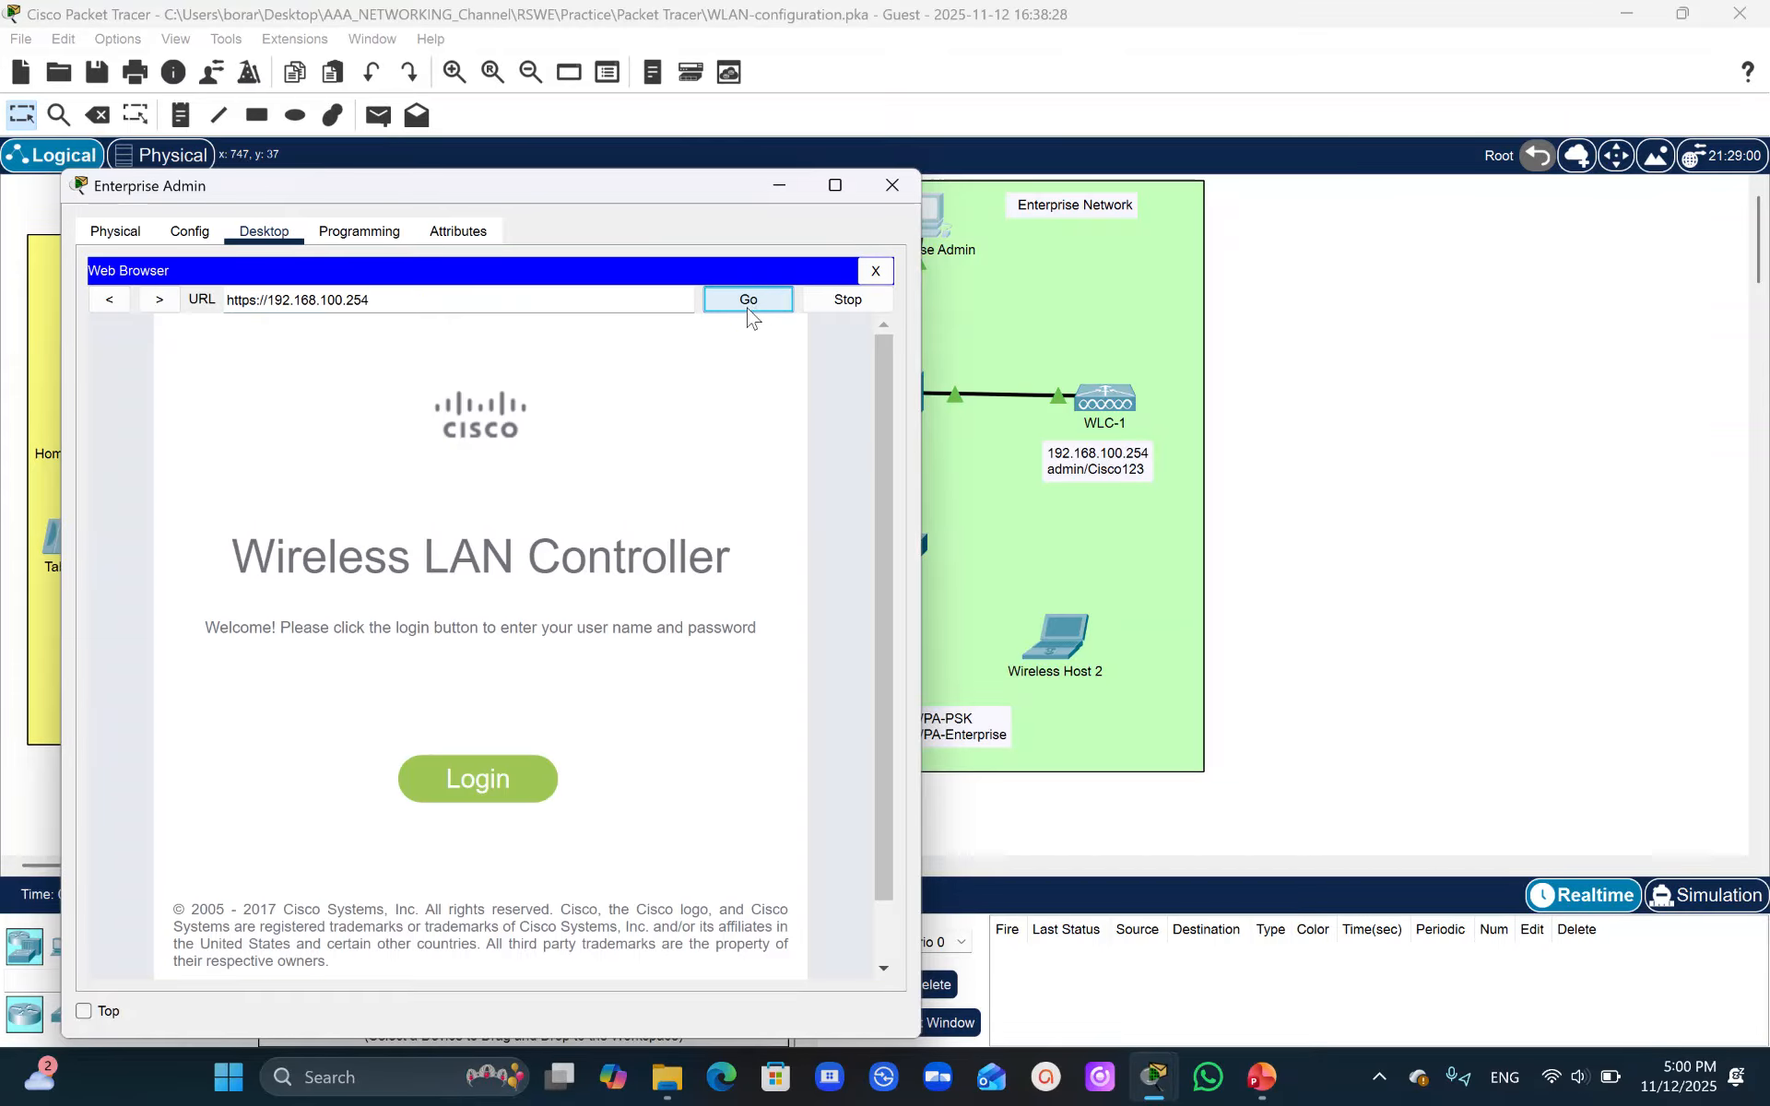
- Log into WLC-1 with the username admin and the controller password
left_click(462, 783)
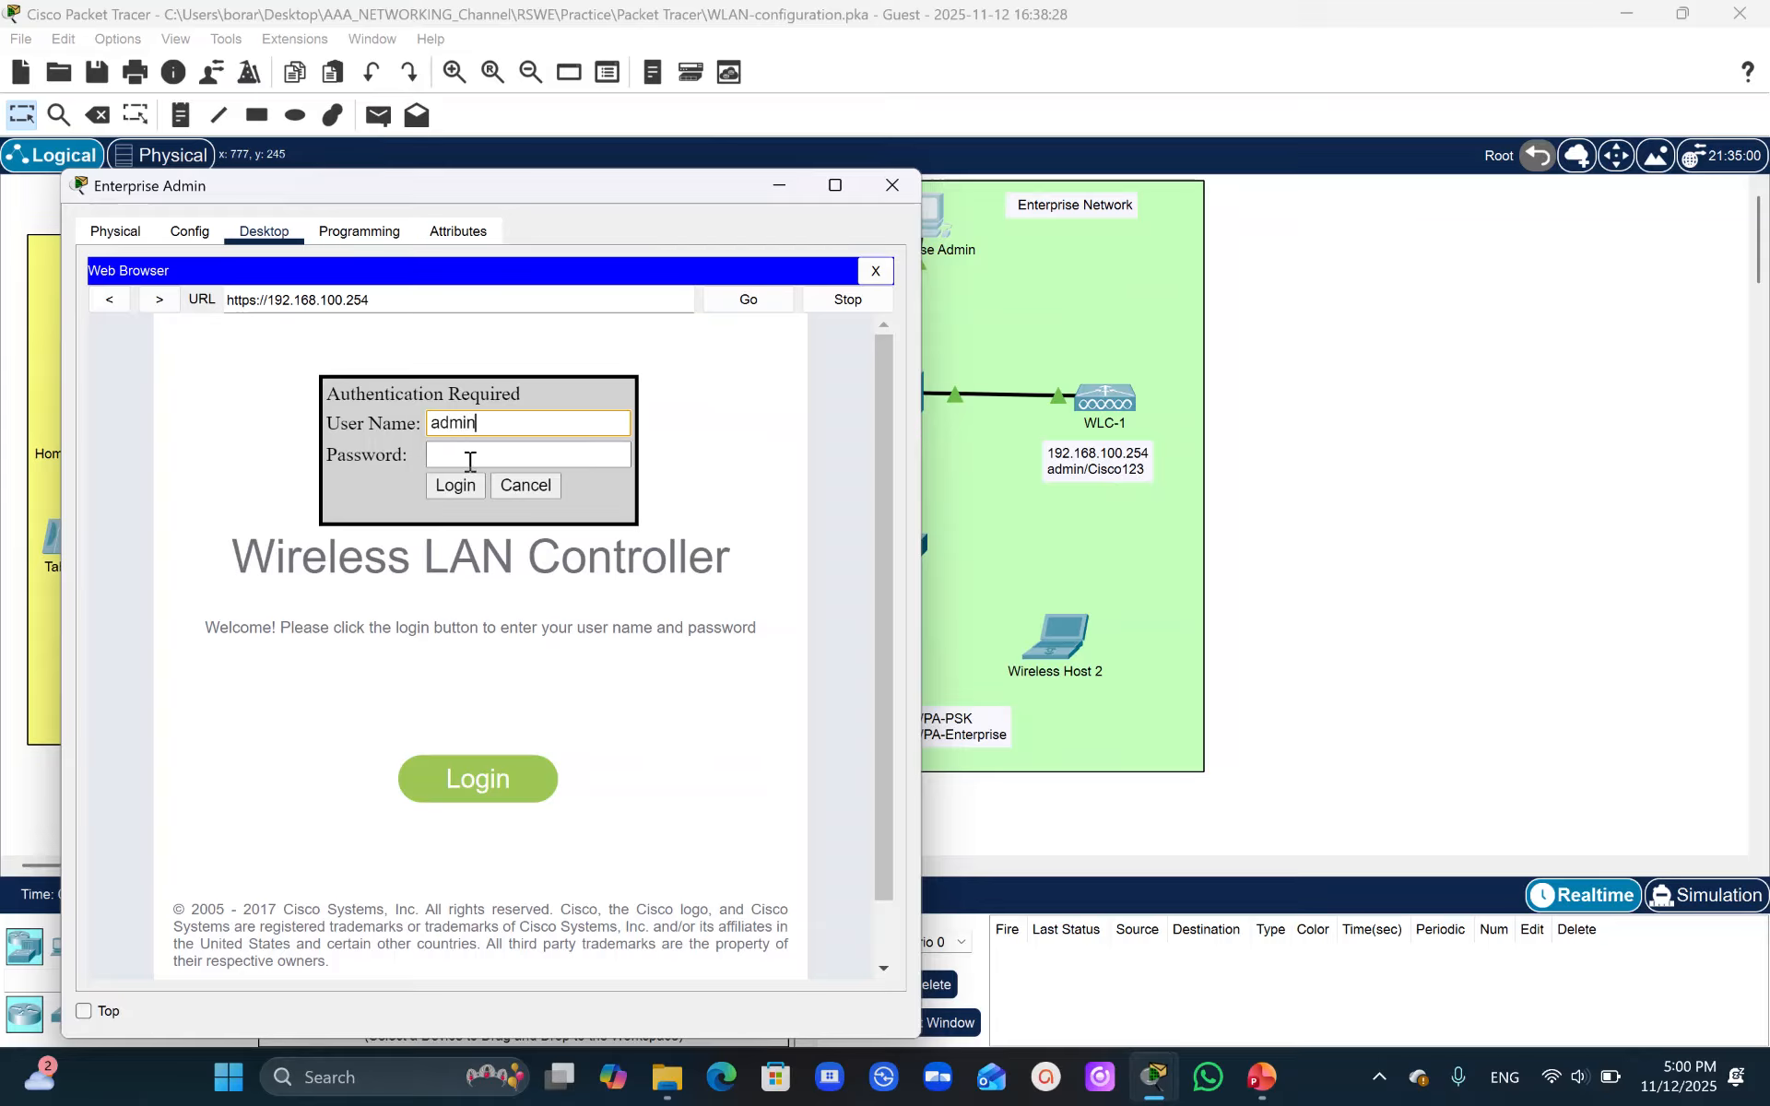
left_click(469, 461)
type("Cisco123")
left_click(466, 489)
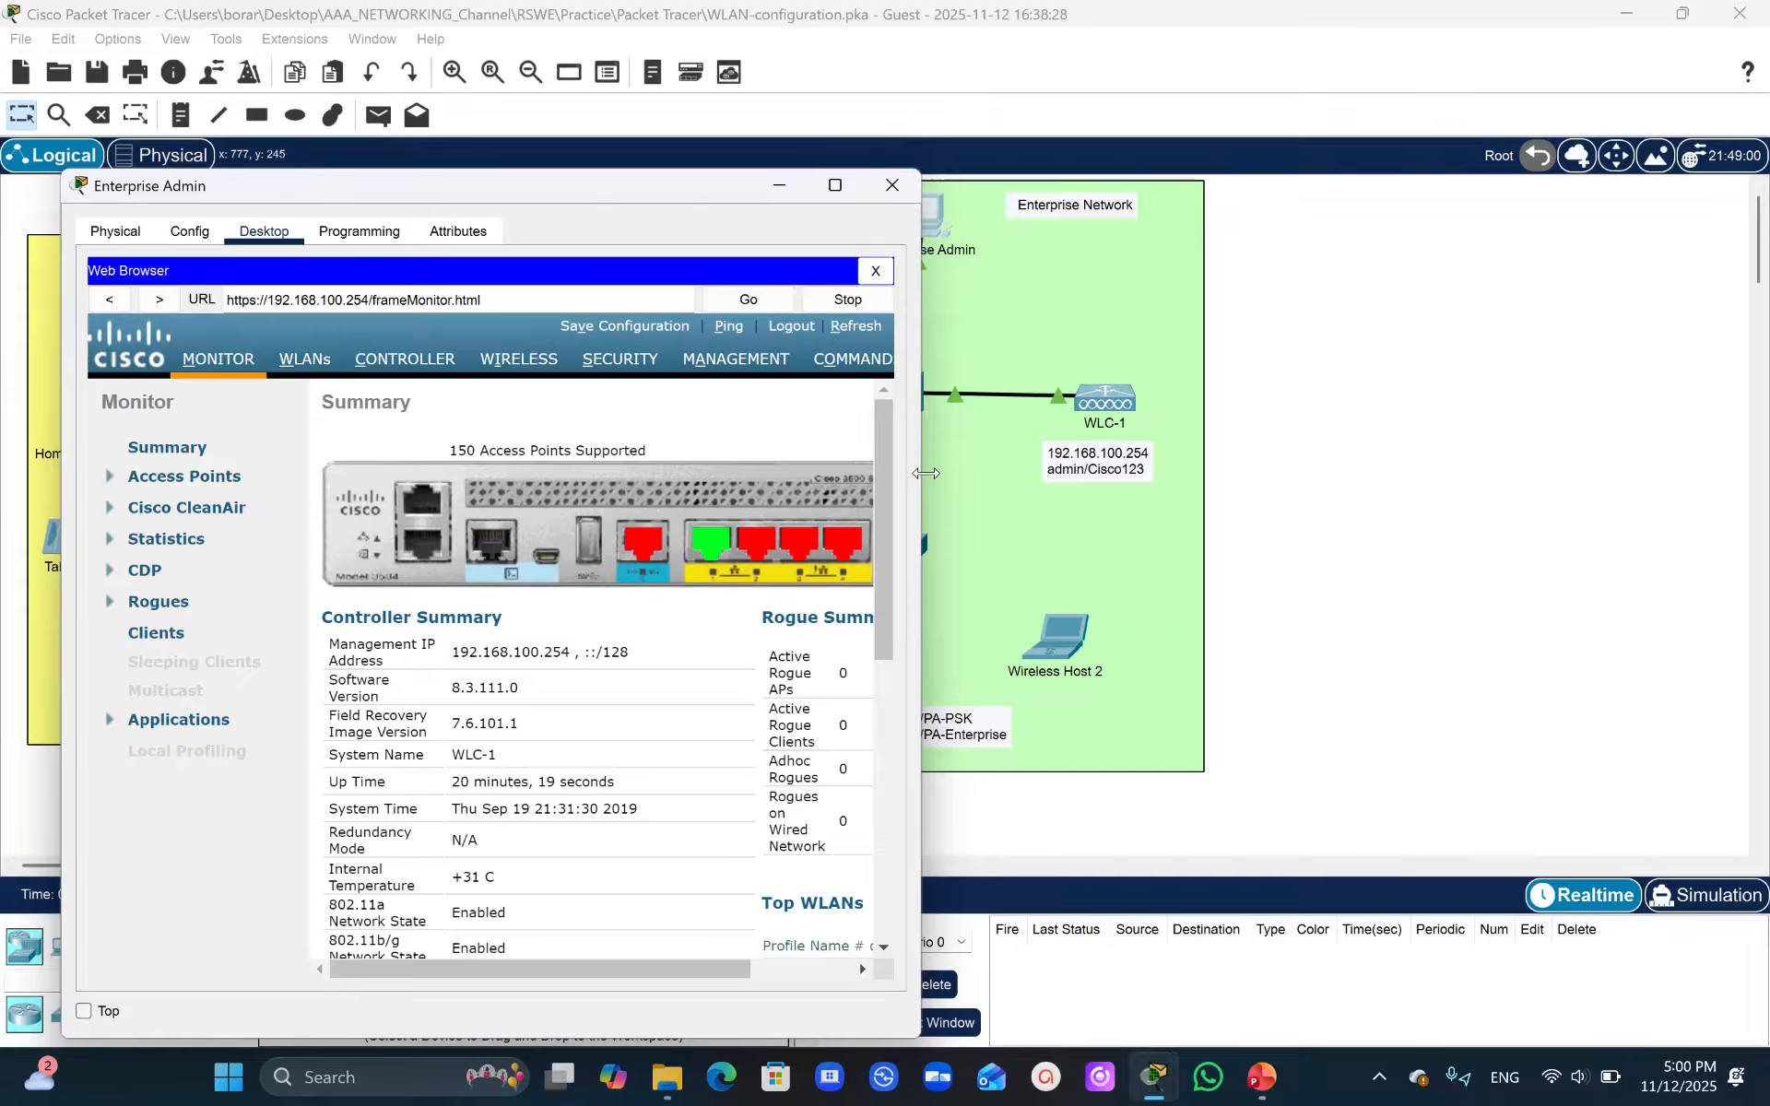
- Arrange the browser and instructions side by side, then start a new interface under the controller's Interfaces list
left_click_drag(928, 474, 1167, 493)
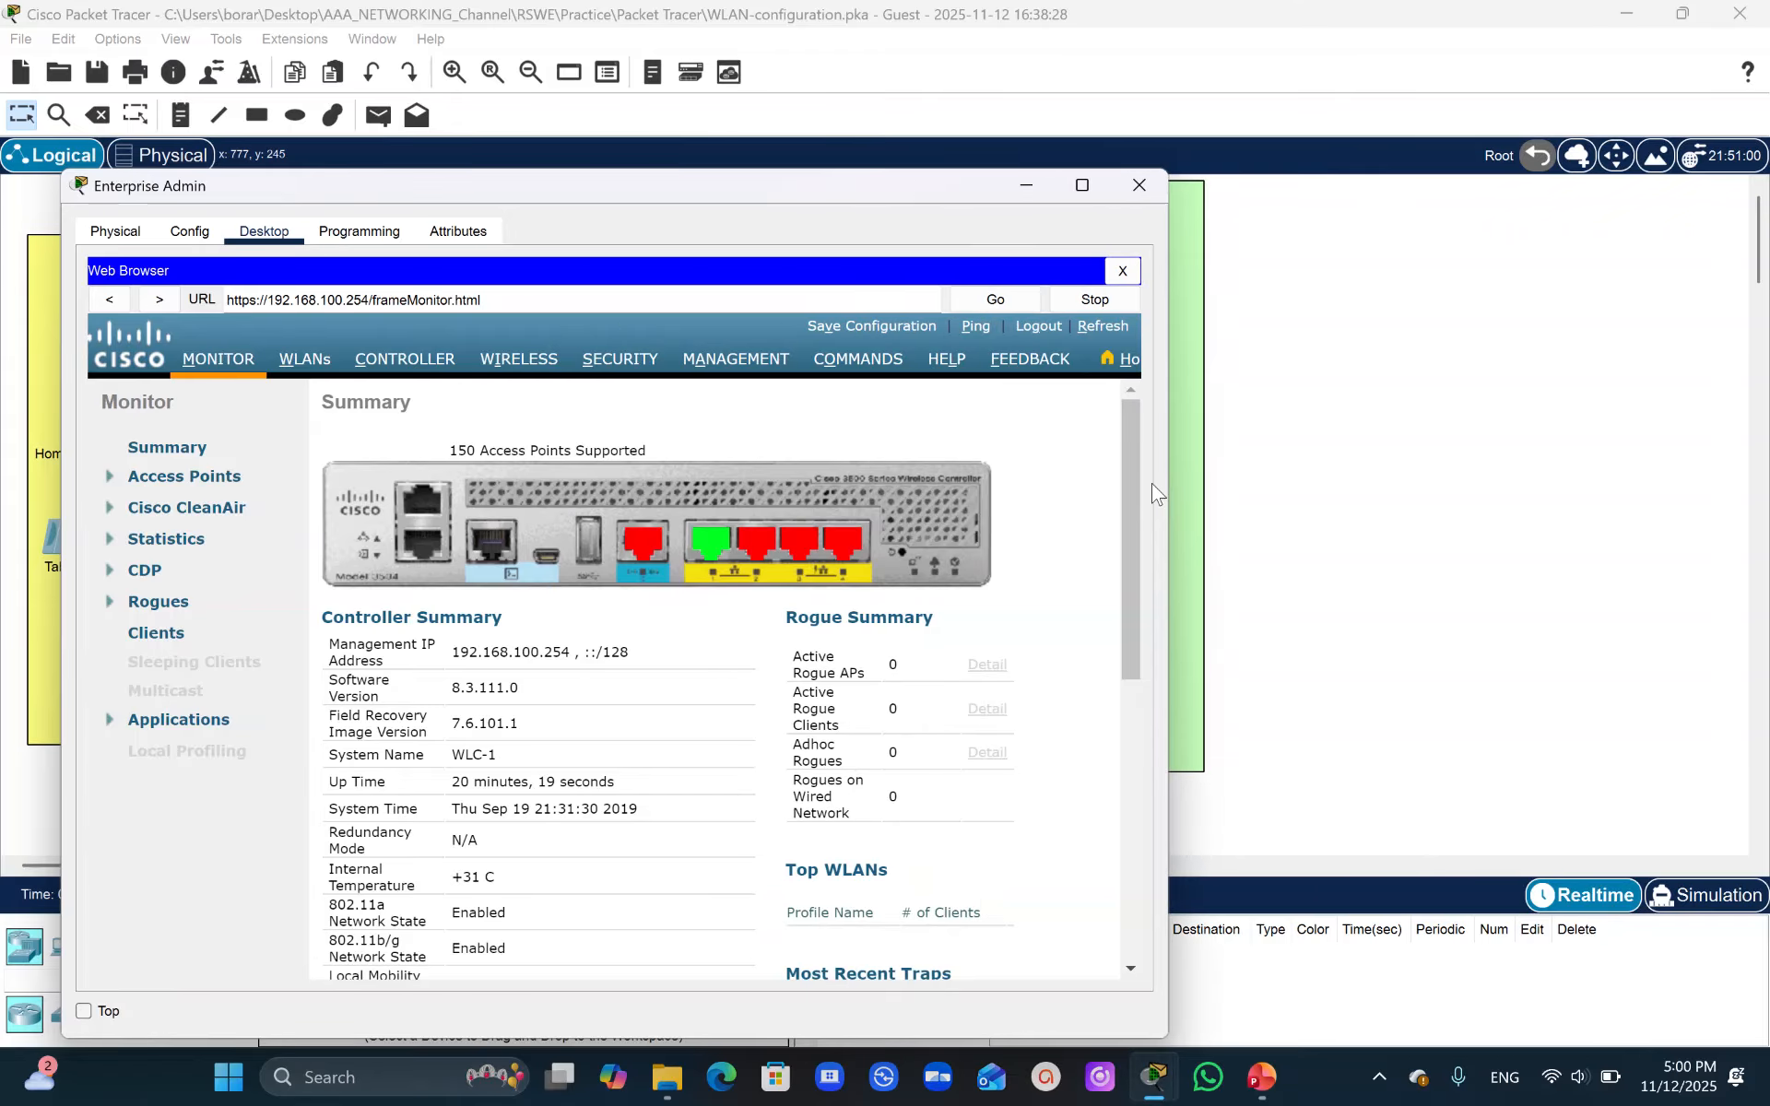
left_click_drag(535, 195, 473, 166)
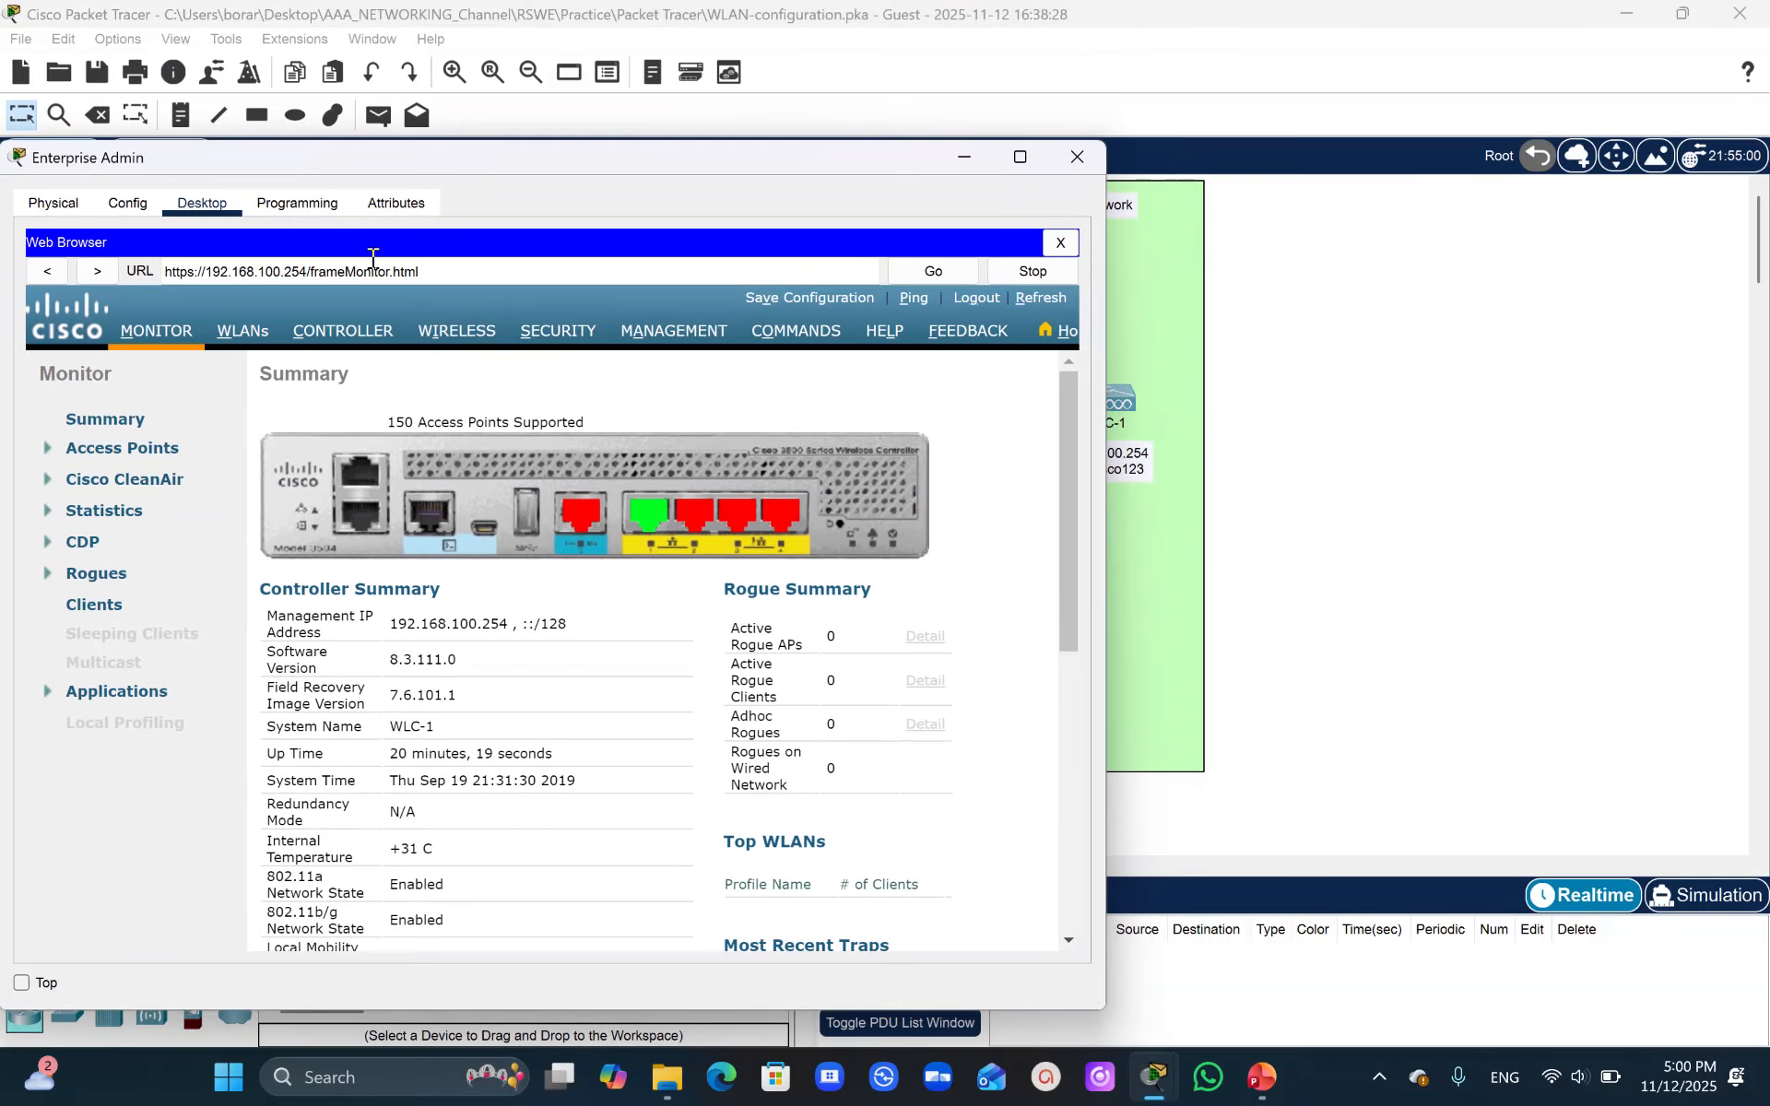
left_click(1154, 1077)
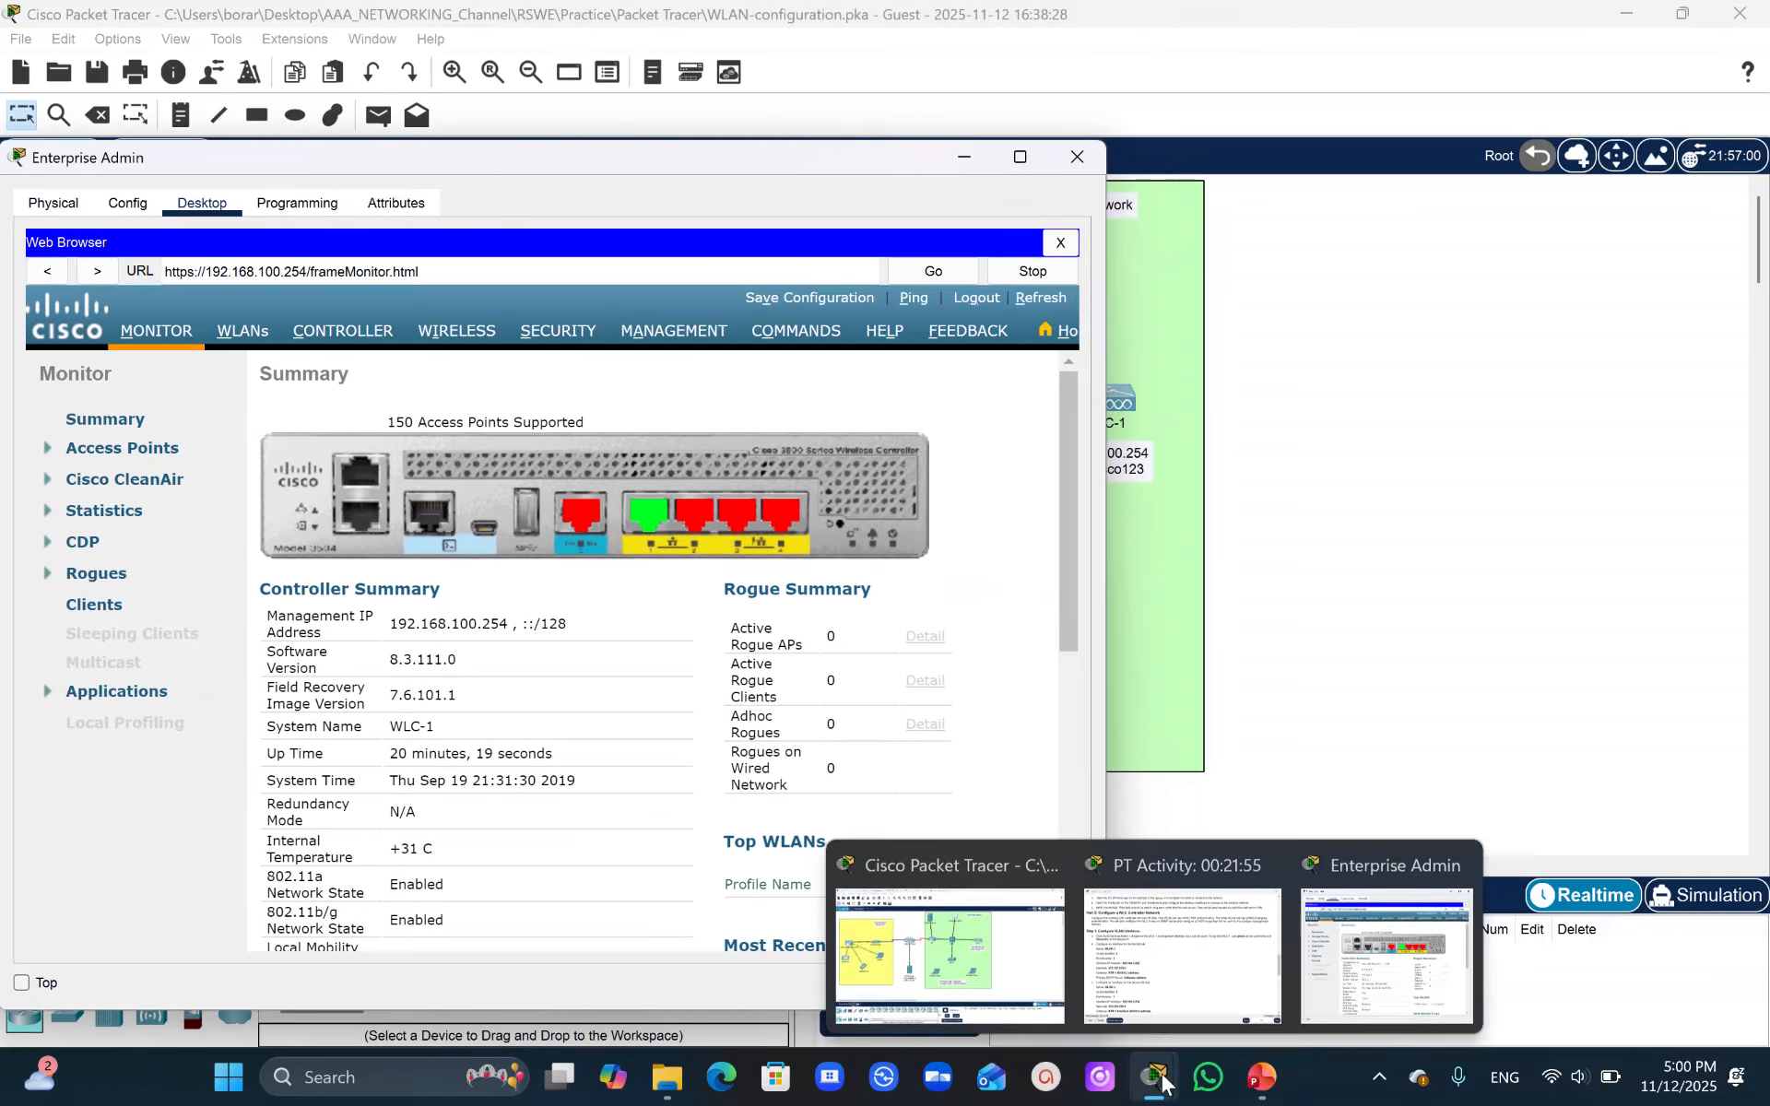
left_click(1189, 1008)
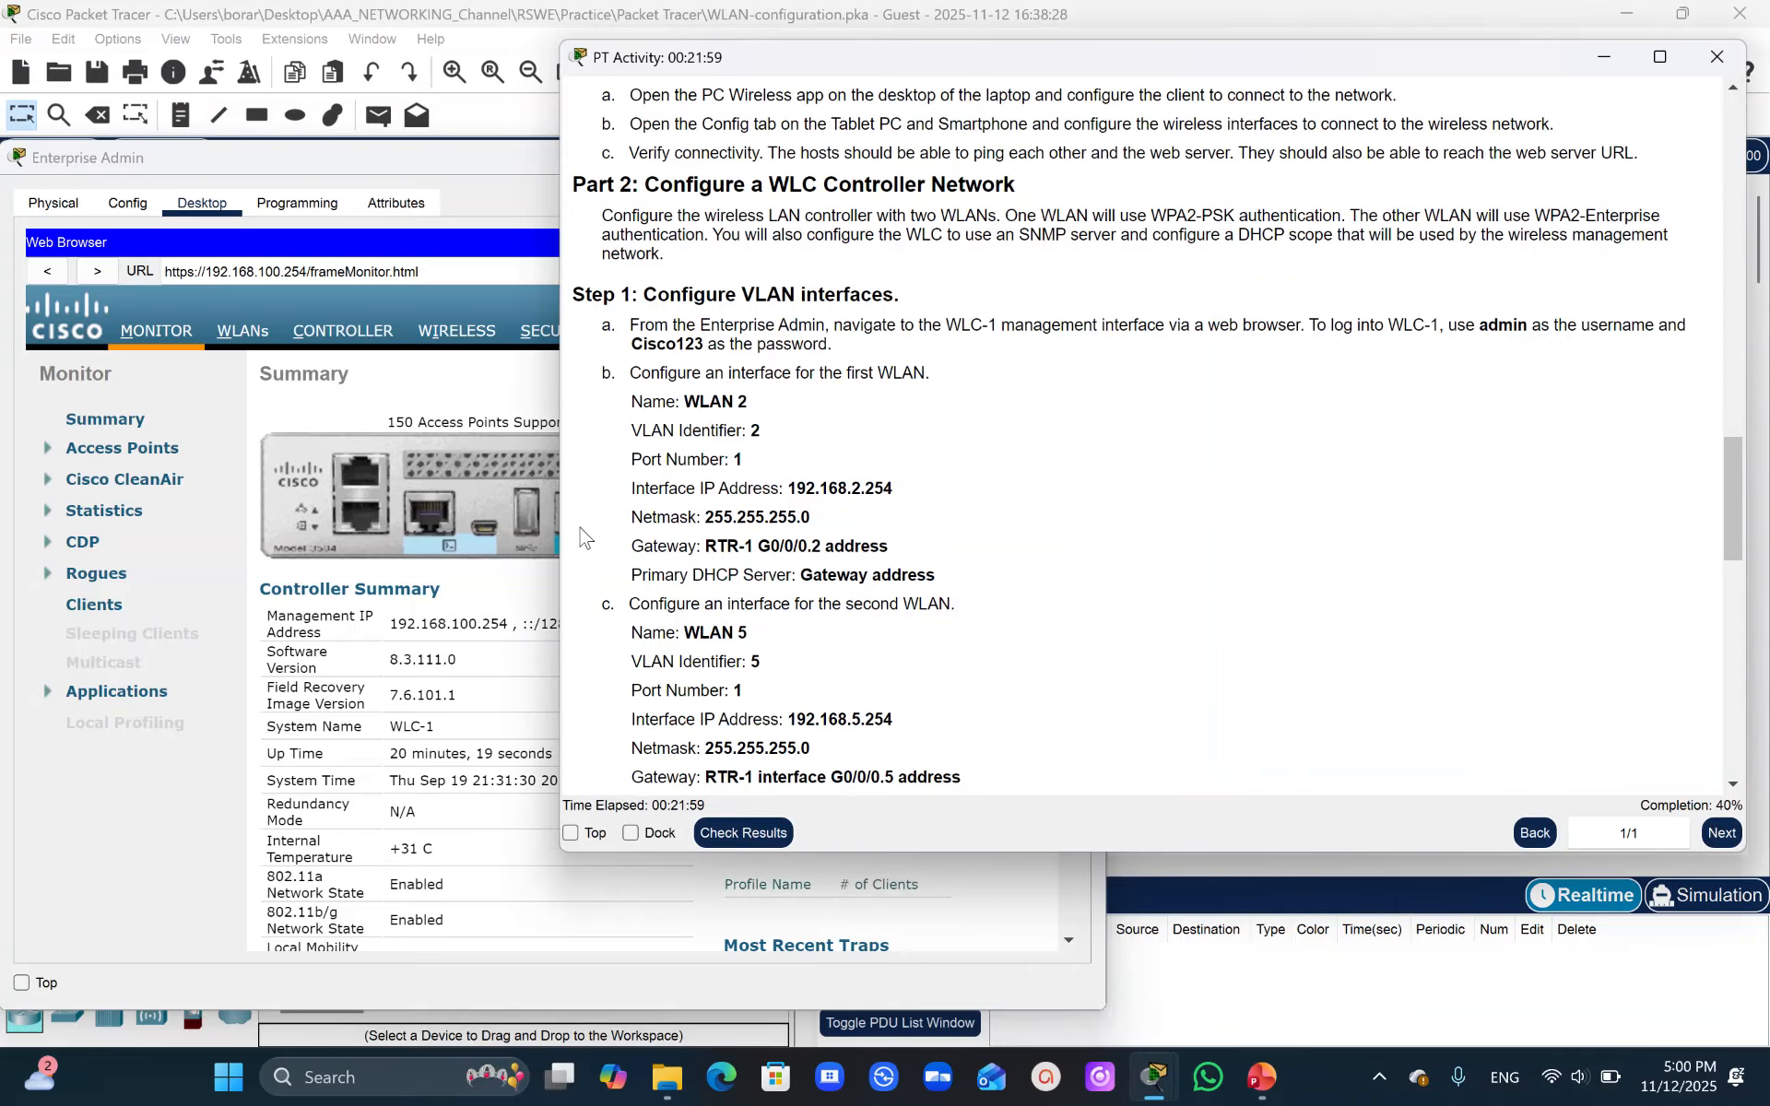
left_click_drag(557, 533, 1112, 546)
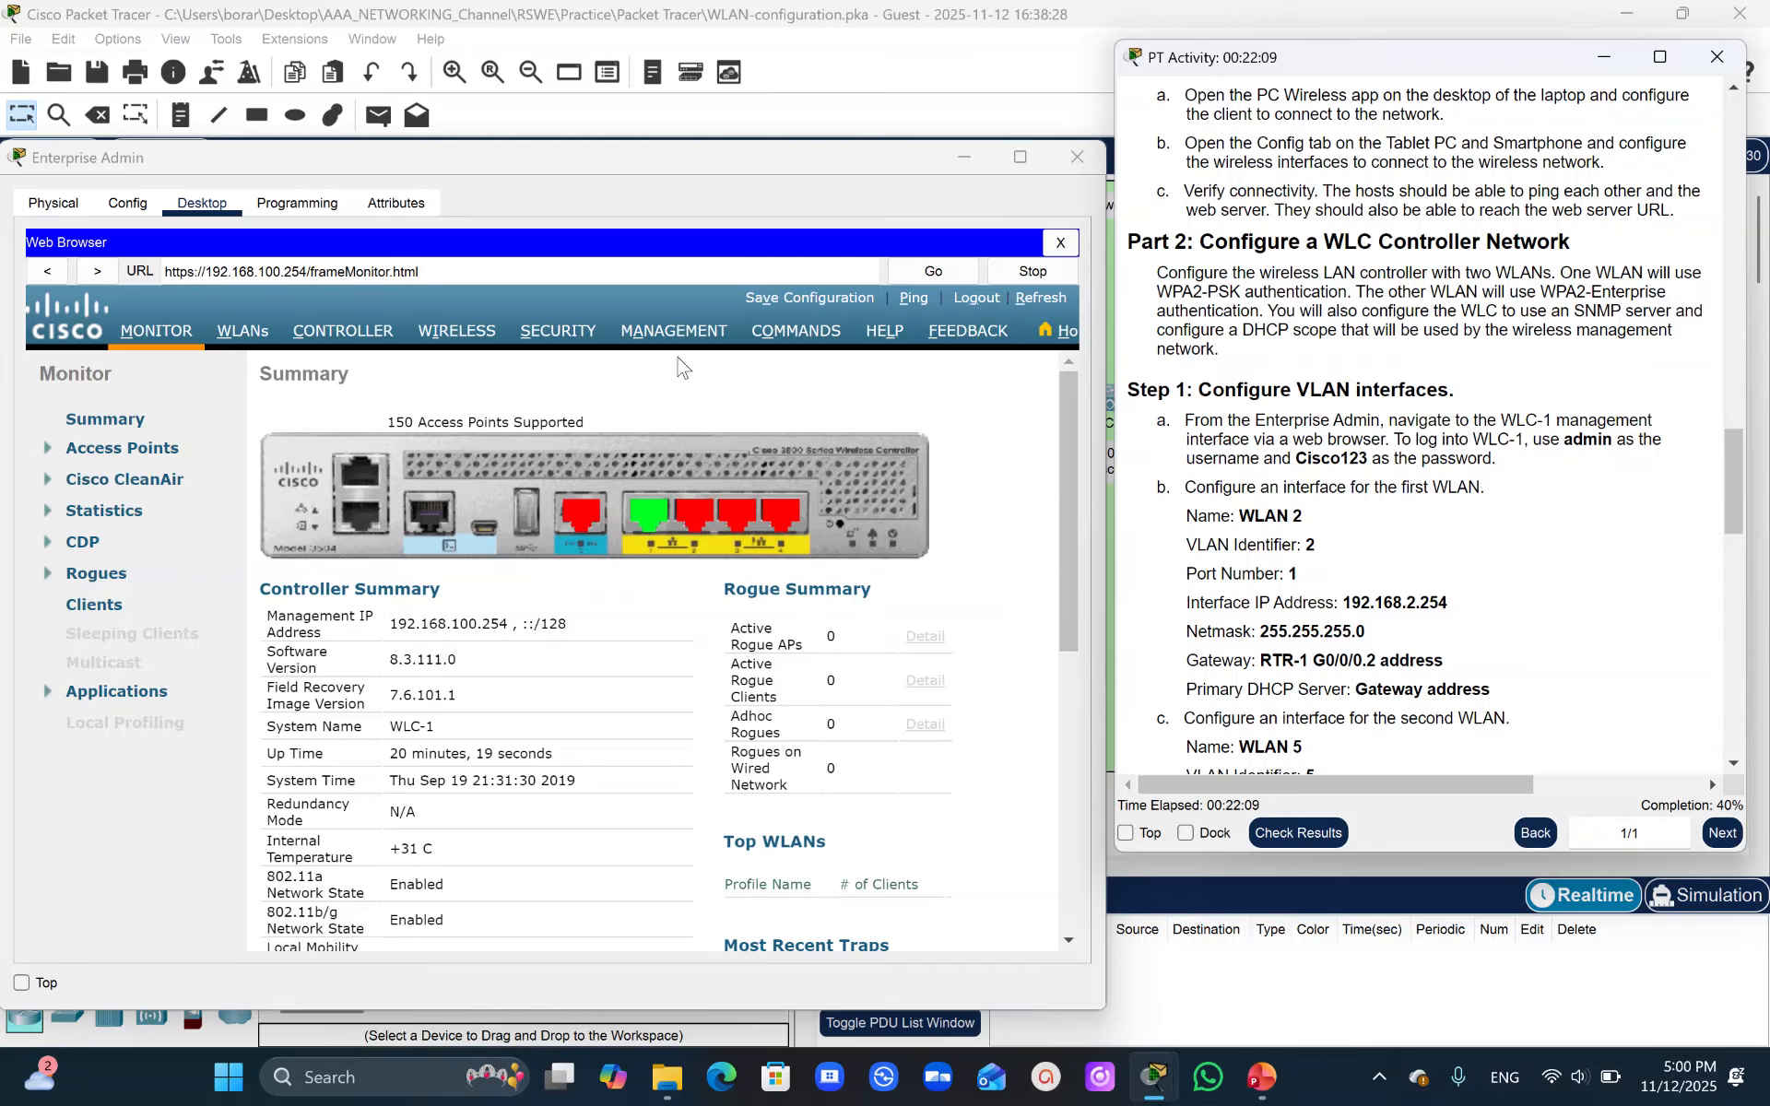
left_click(367, 343)
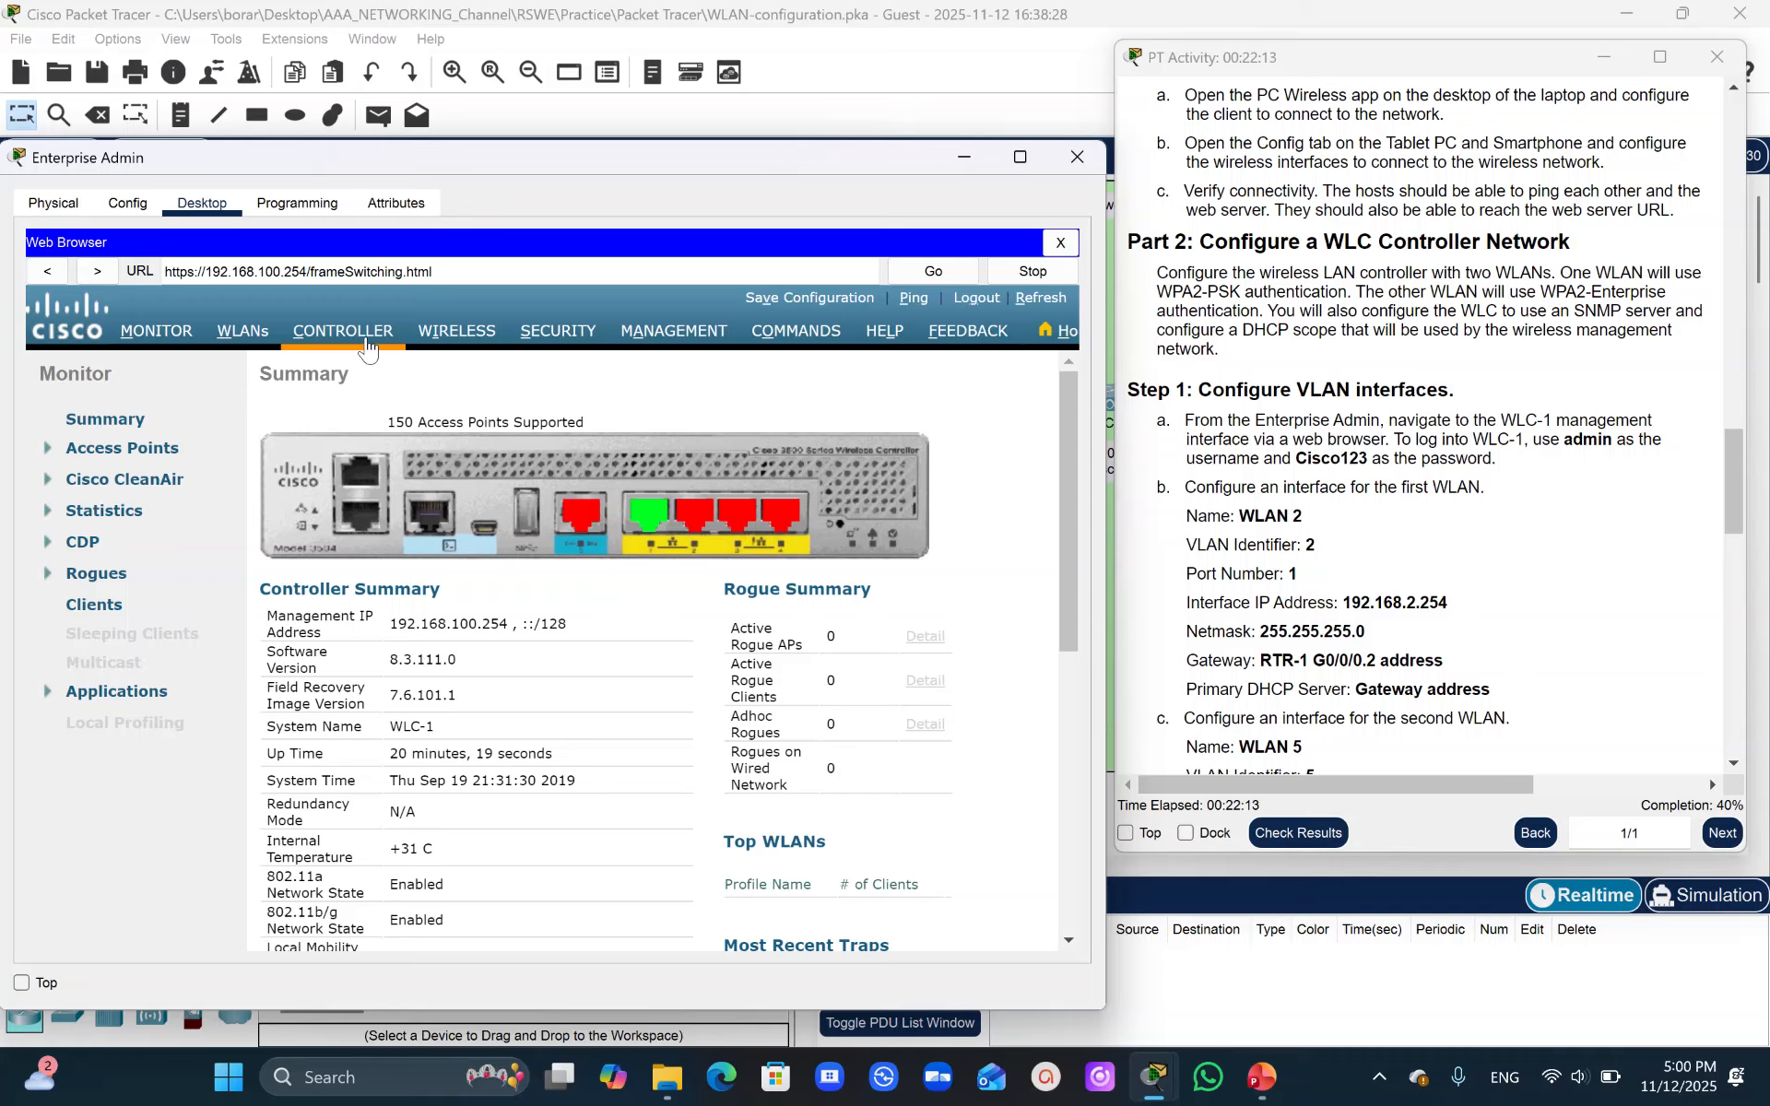
left_click(96, 486)
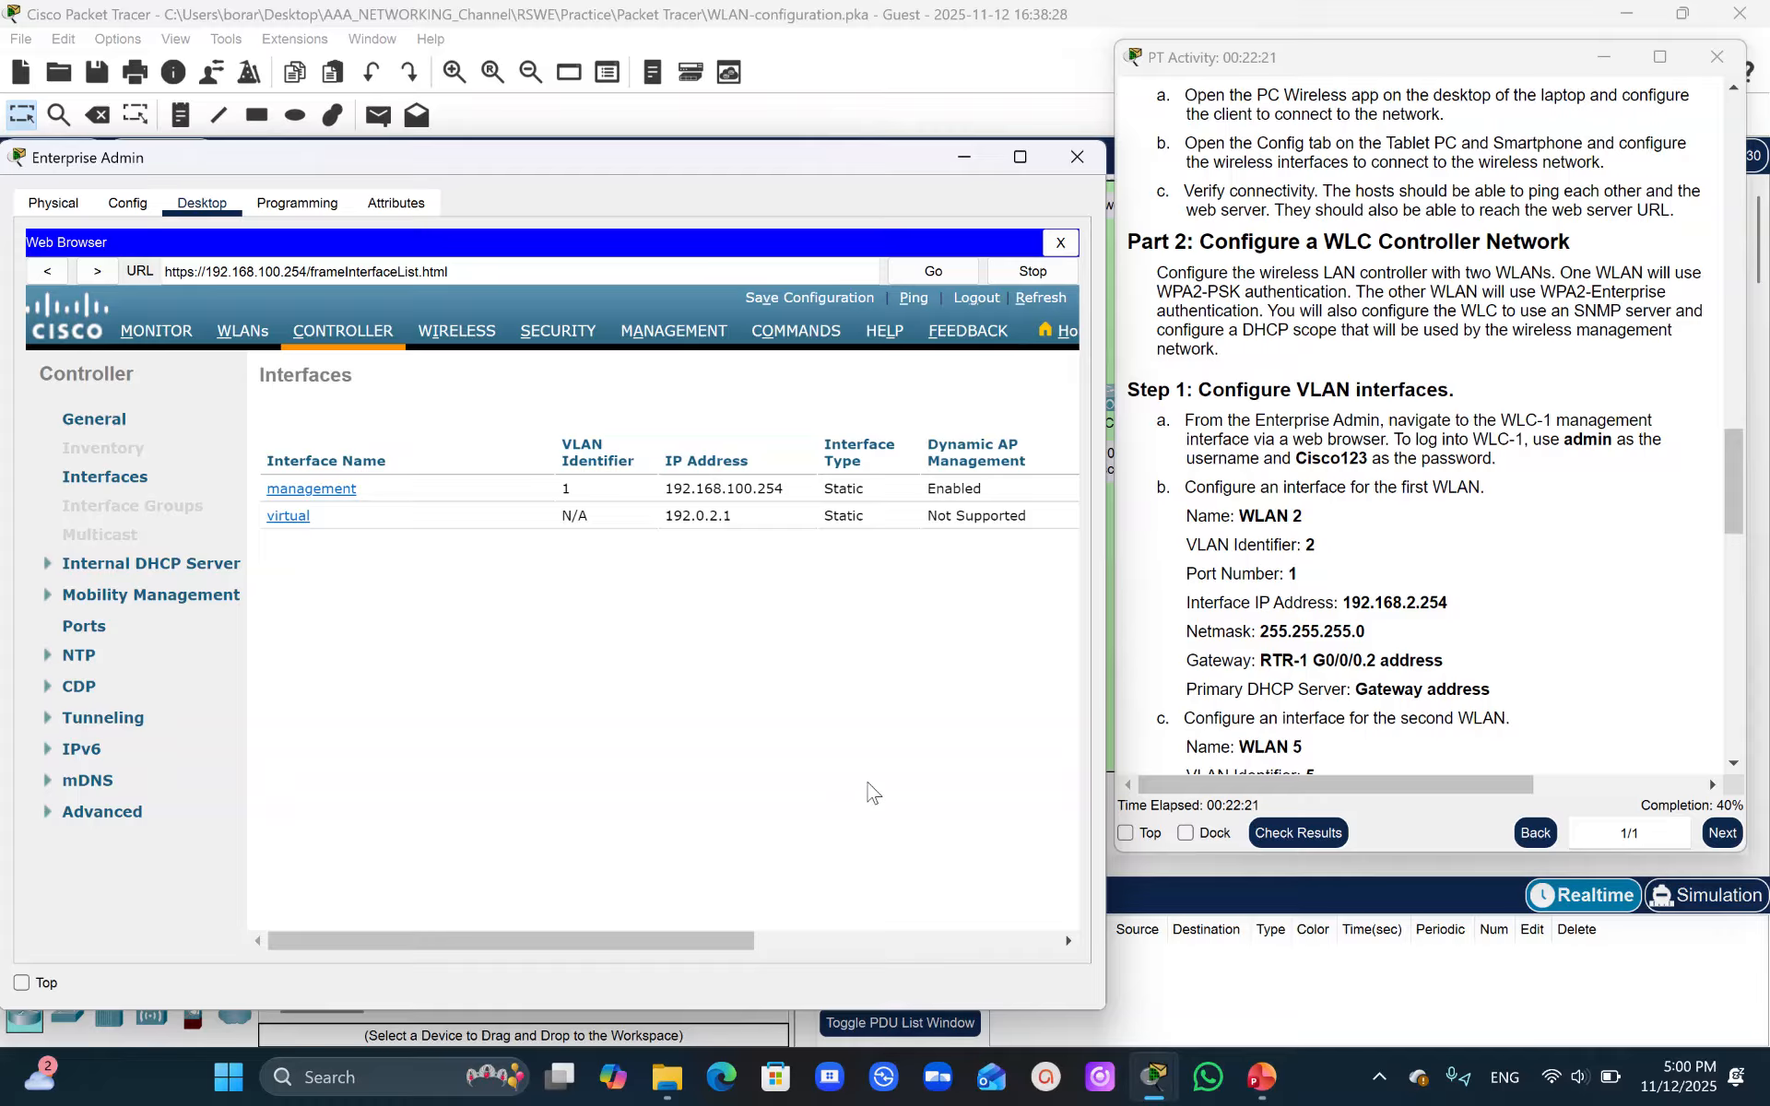
left_click_drag(737, 940, 1099, 908)
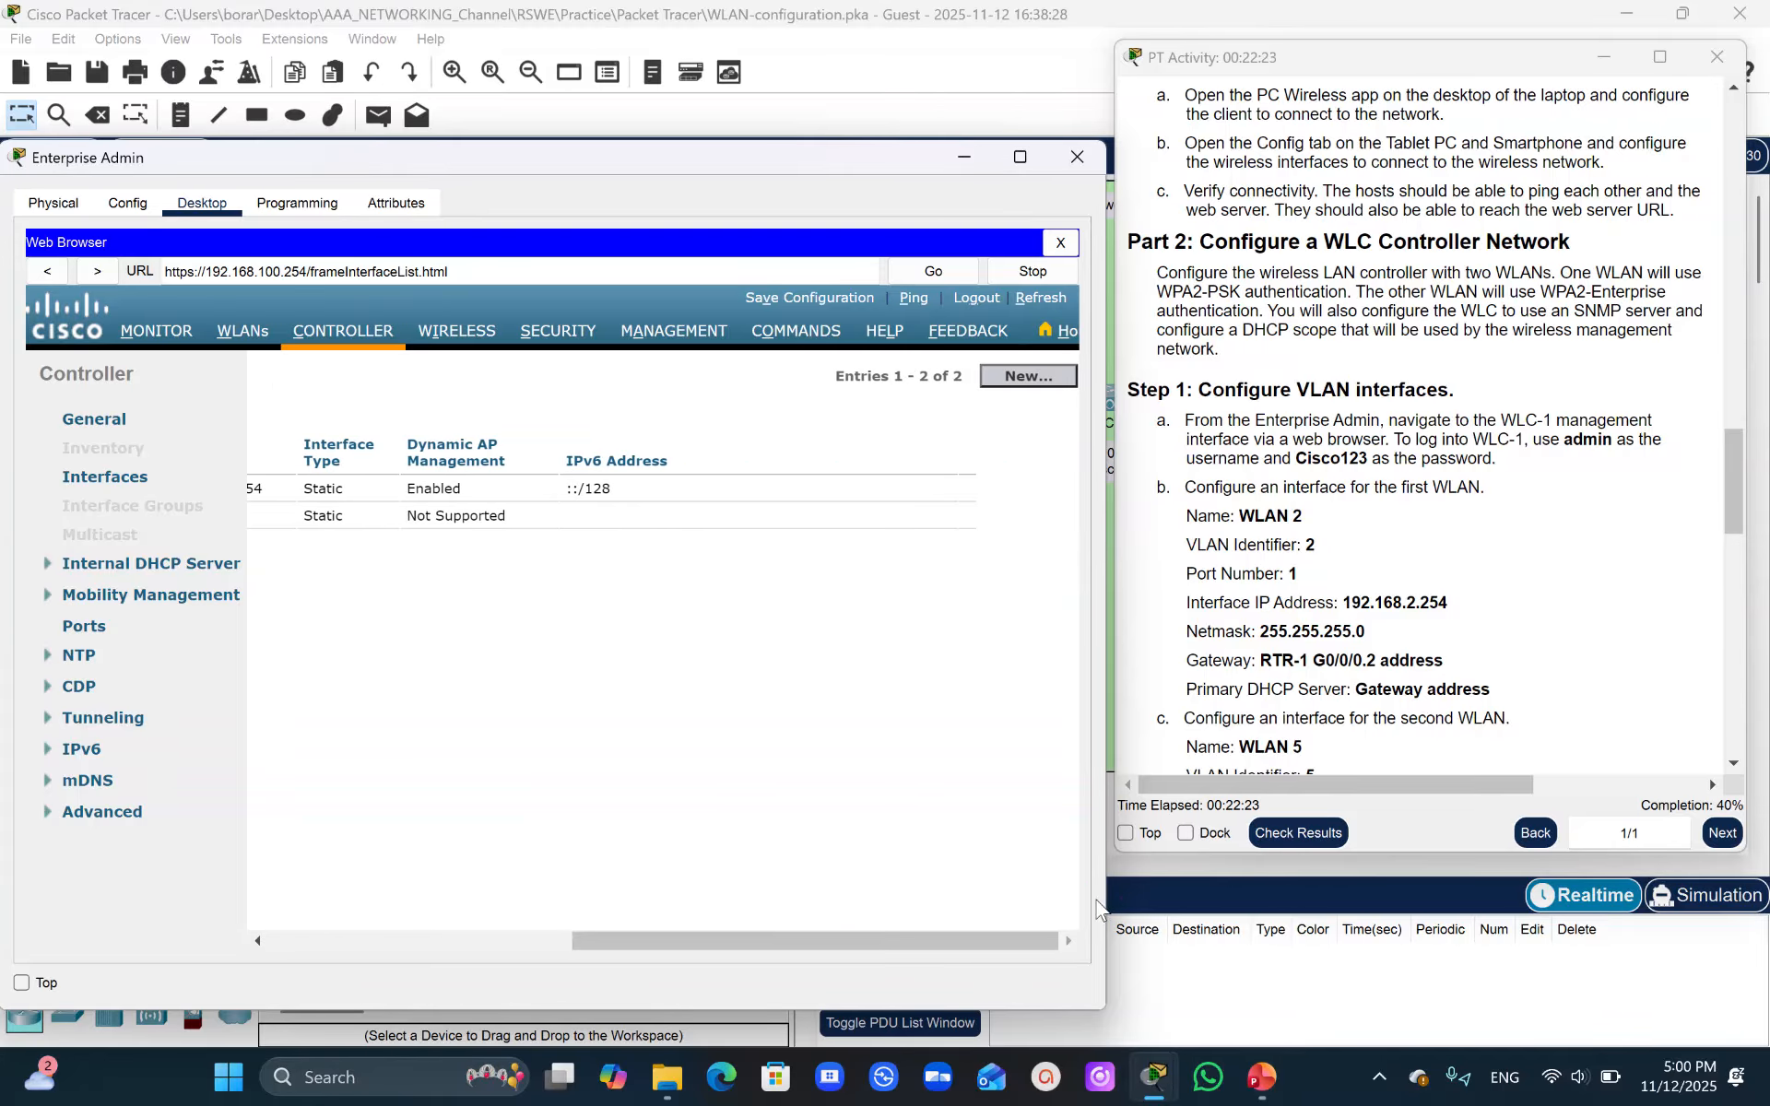
left_click(1026, 382)
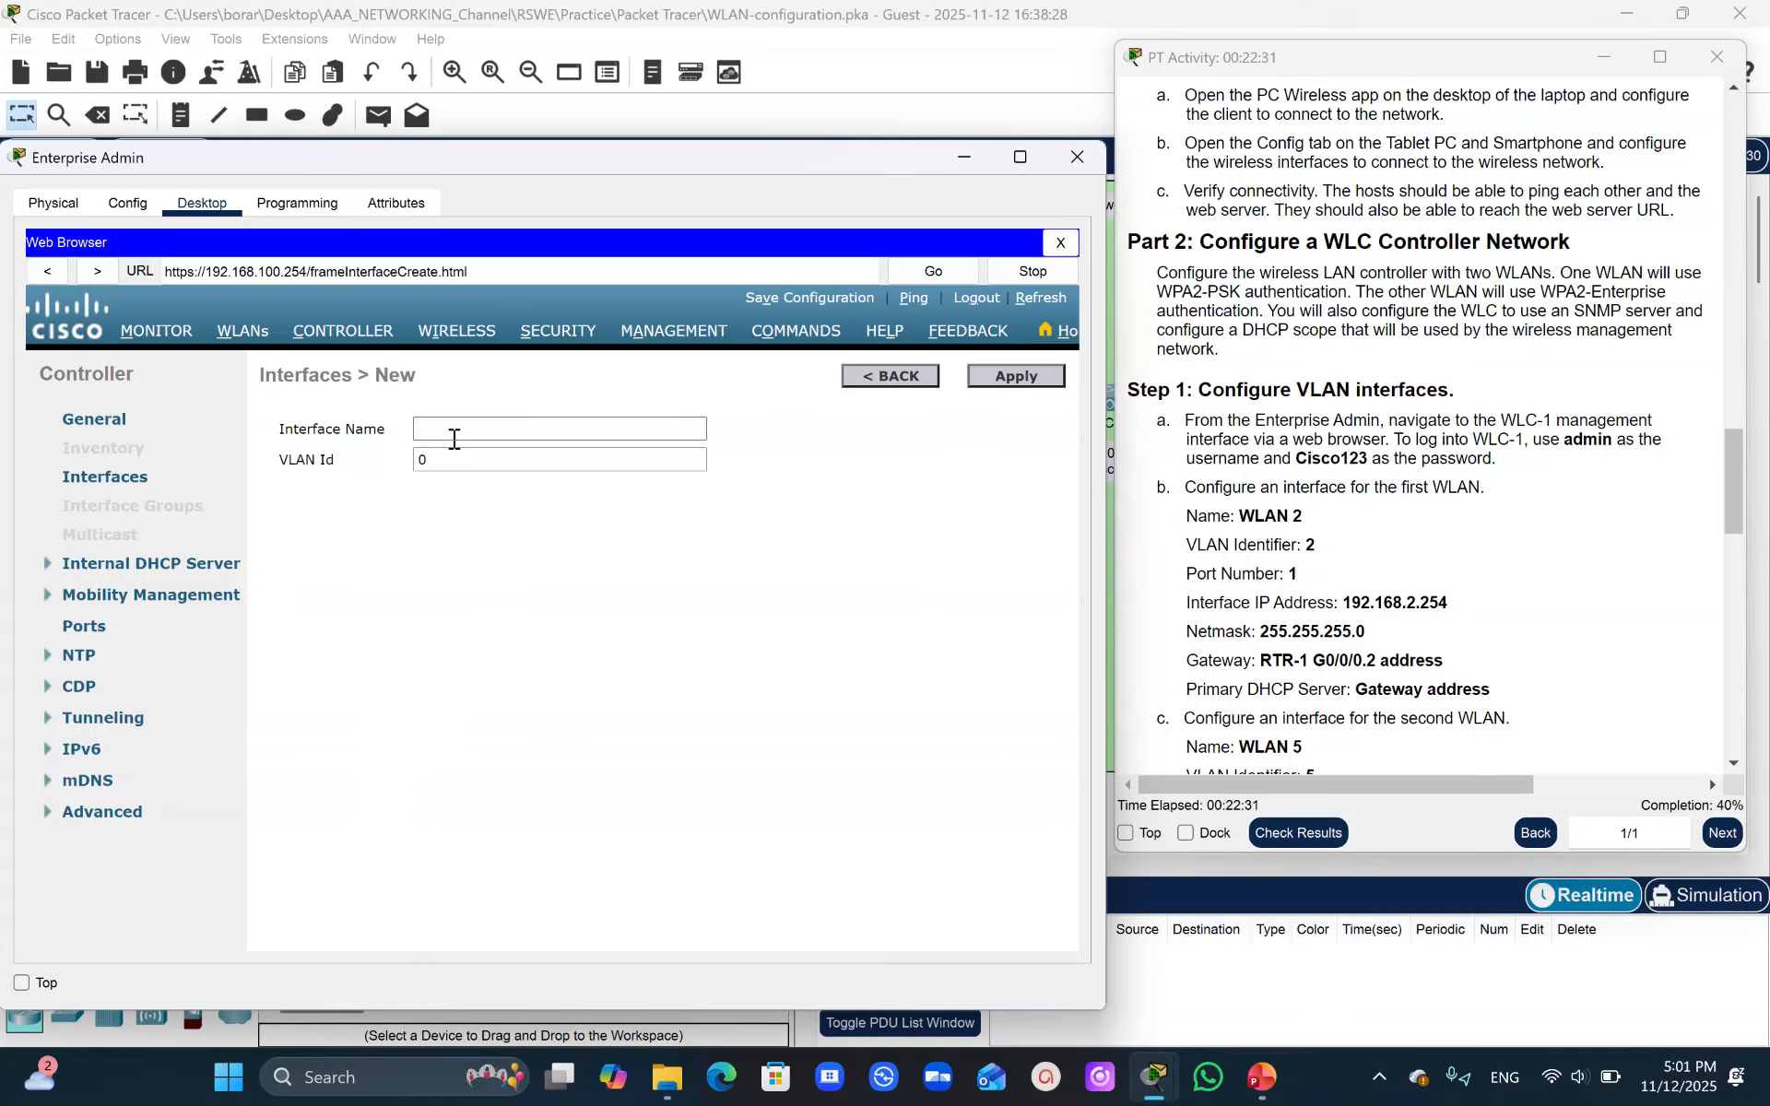
- Create a new interface named WLAN 2 with VLAN Id 2 and apply it
mouse_move(1301, 516)
left_mouse_down()
mouse_move(1243, 519)
mouse_move(1309, 524)
left_mouse_up()
key("ctrl+c")
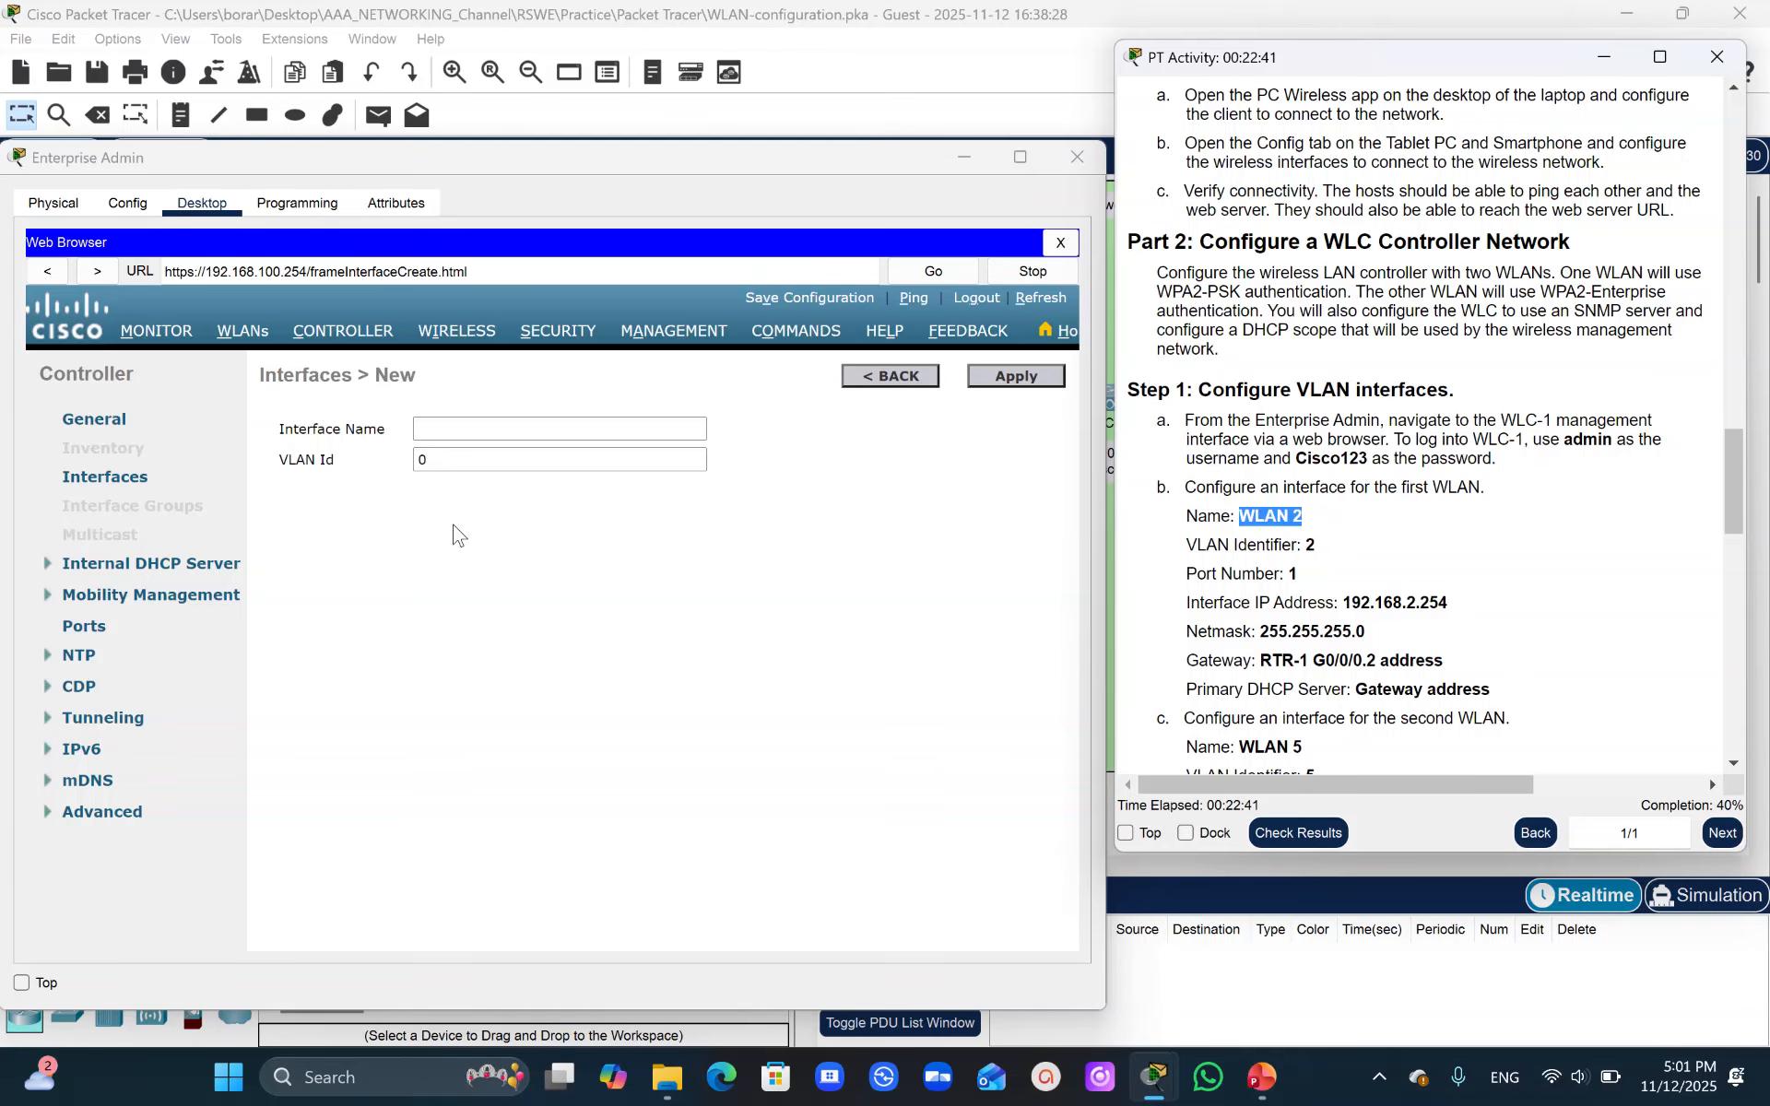
left_click(434, 437)
key("ctrl+v")
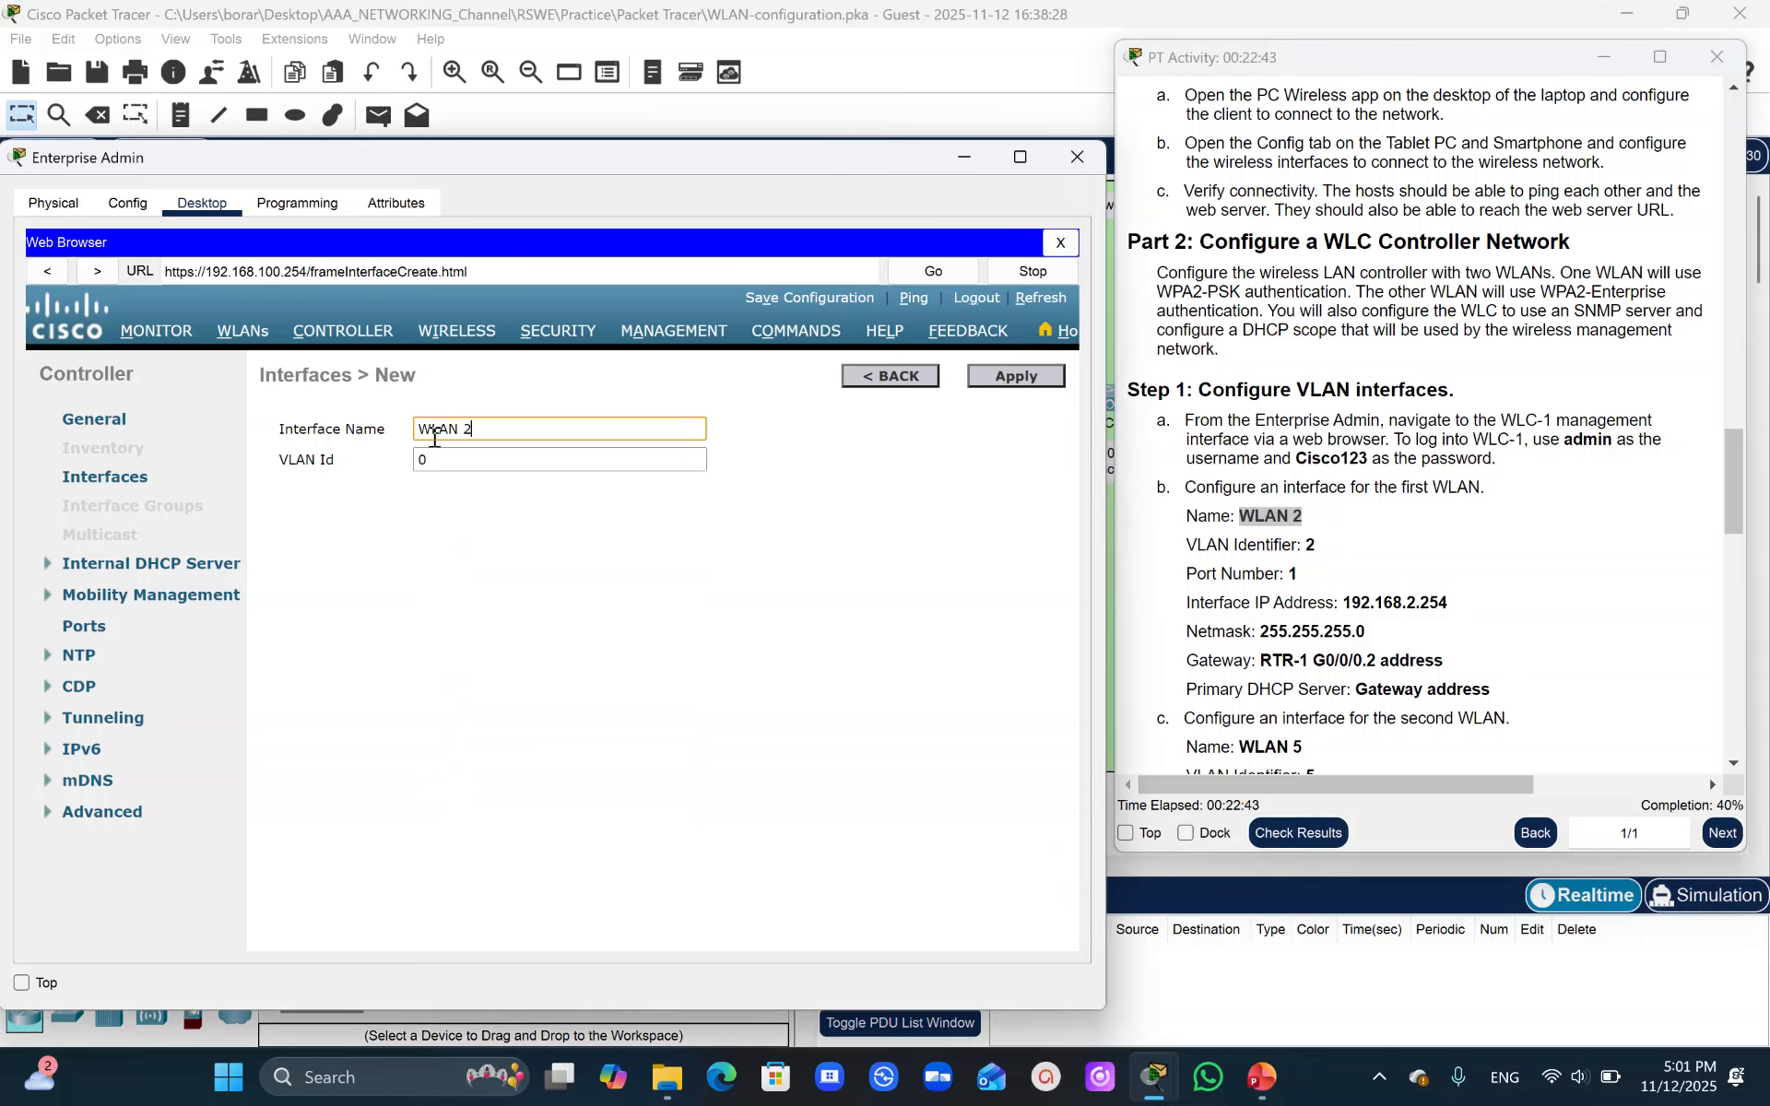
left_click(509, 458)
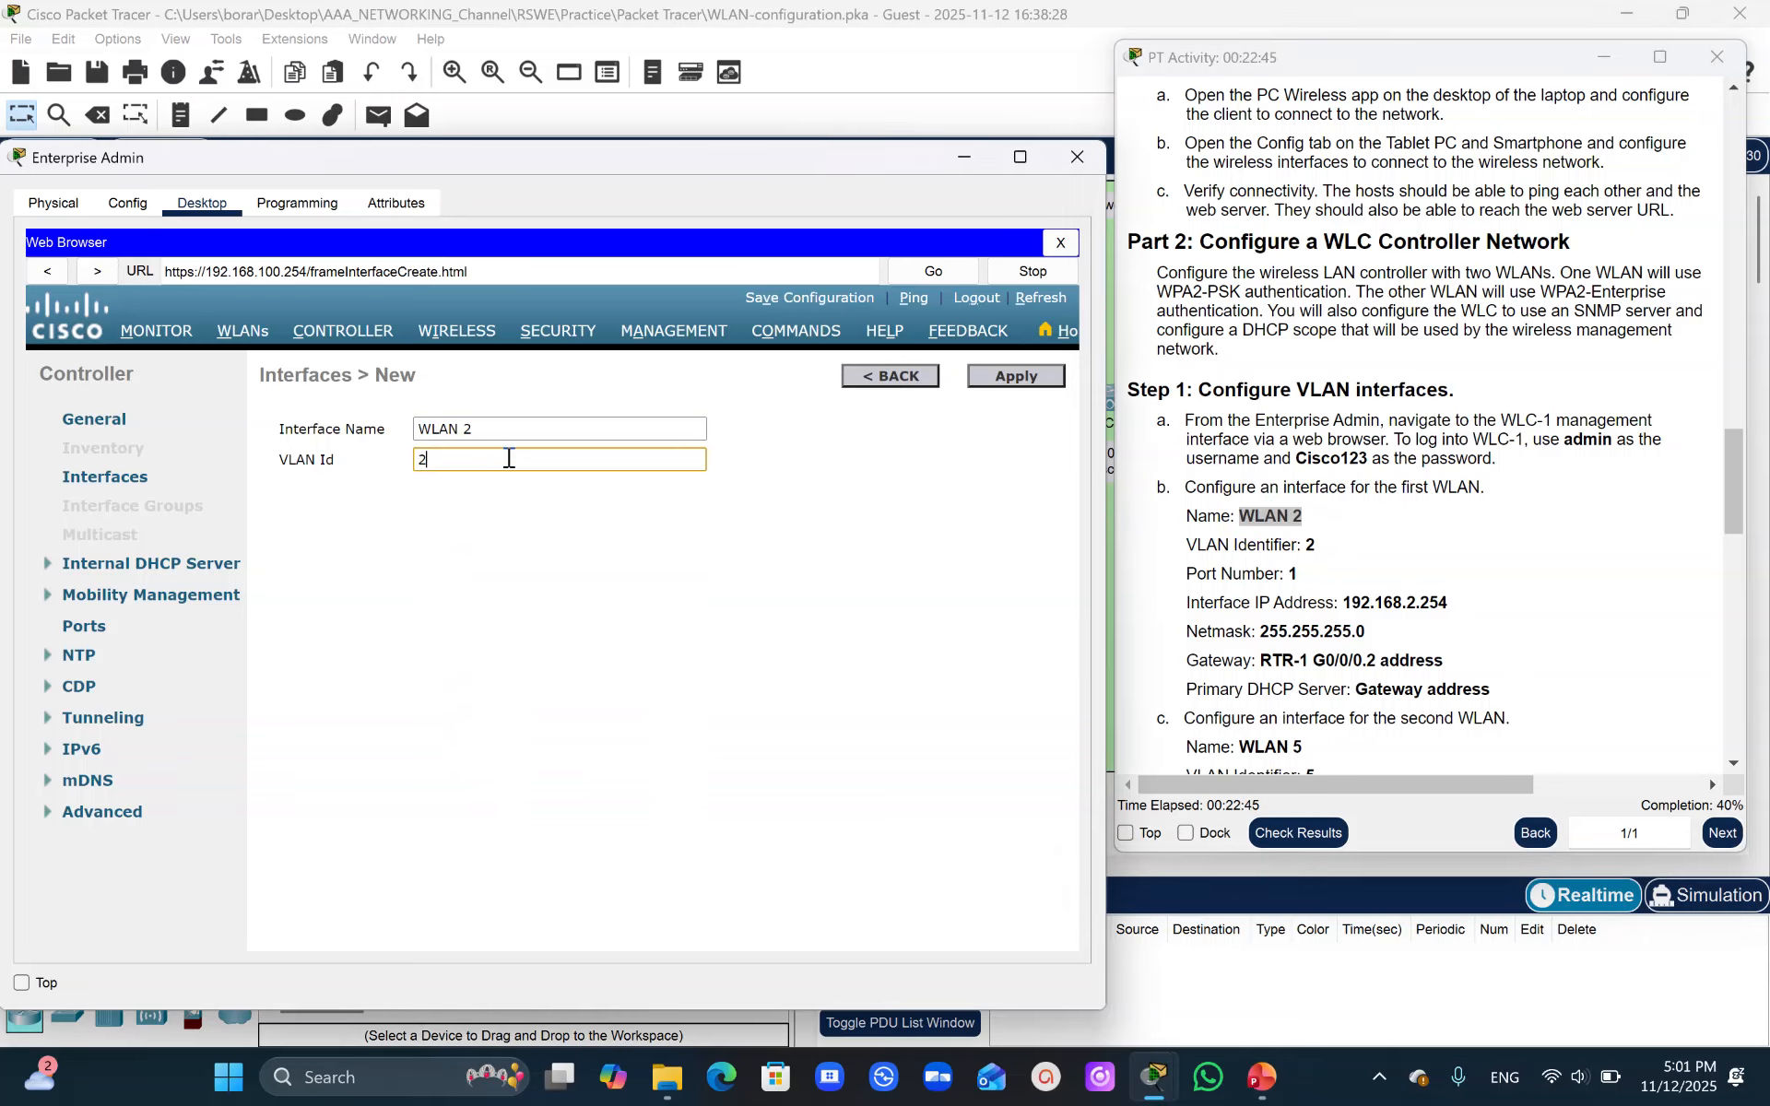
type("2")
left_click(993, 380)
left_click(994, 380)
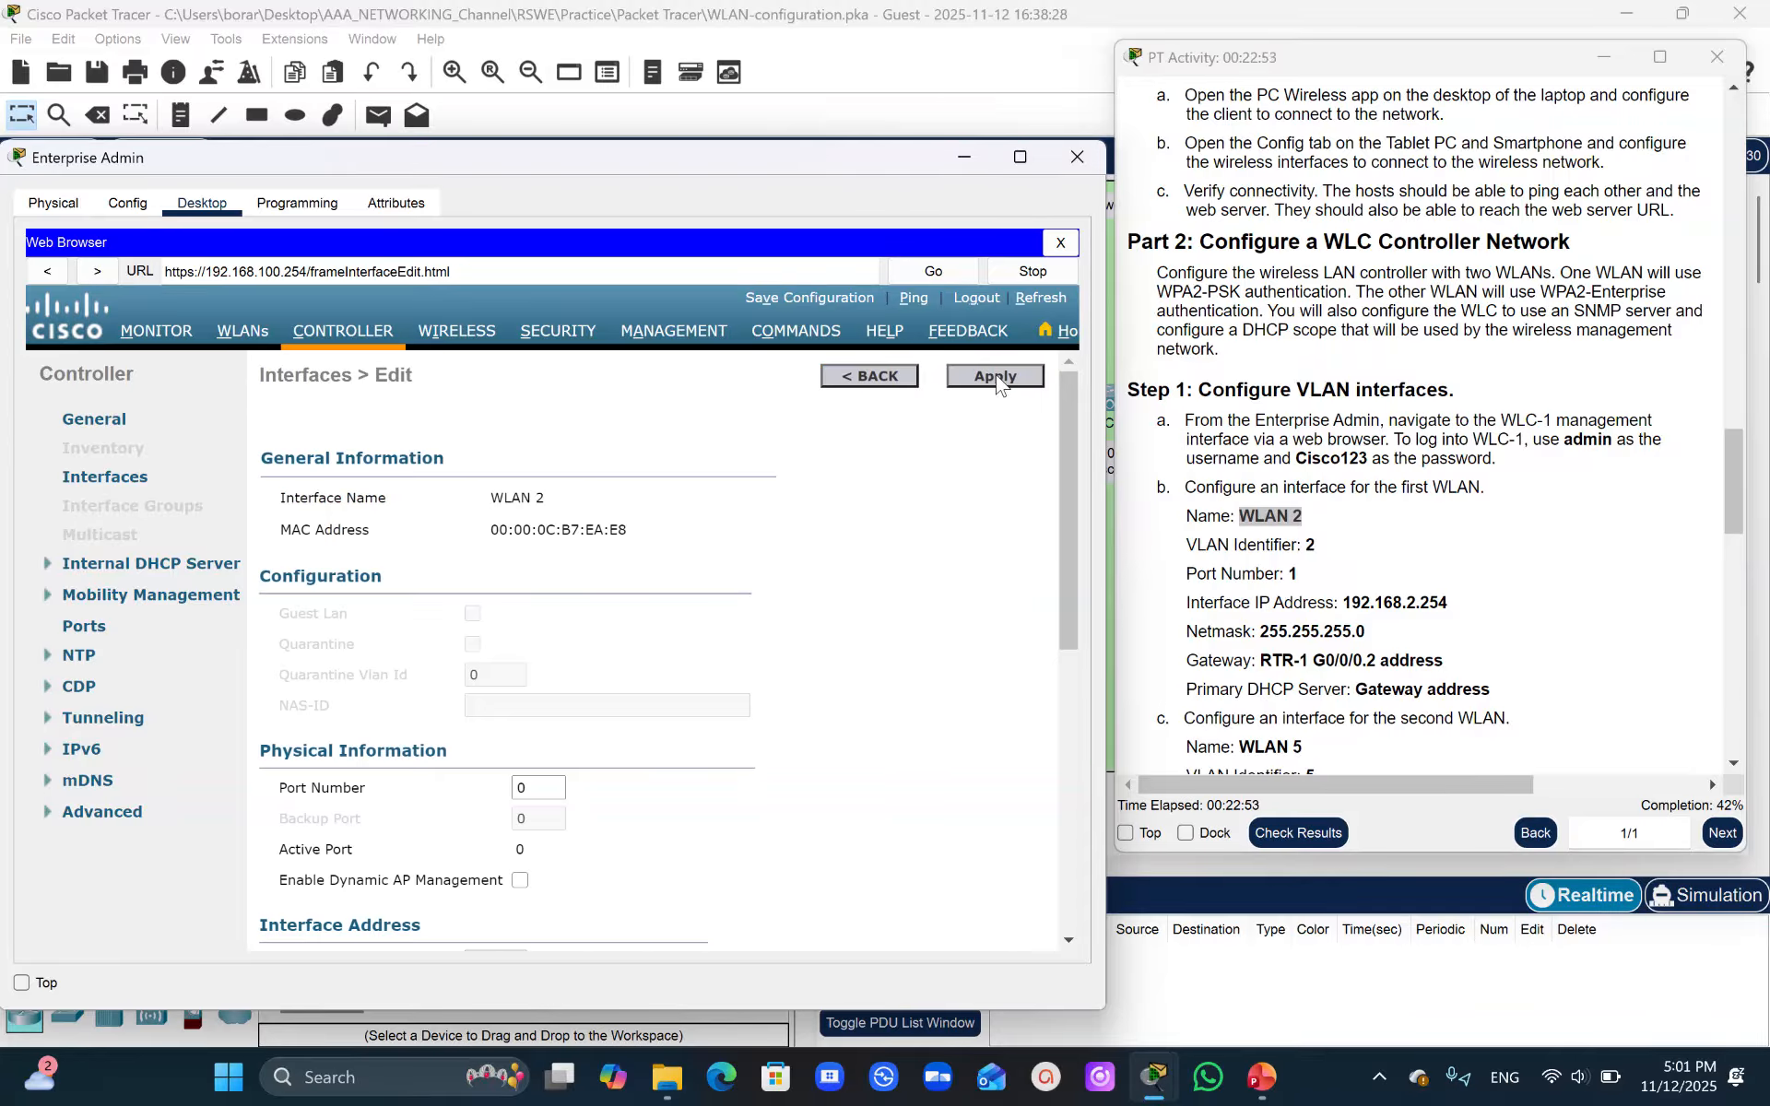
- Set the WLAN 2 interface's port number to 1
left_click(1069, 415)
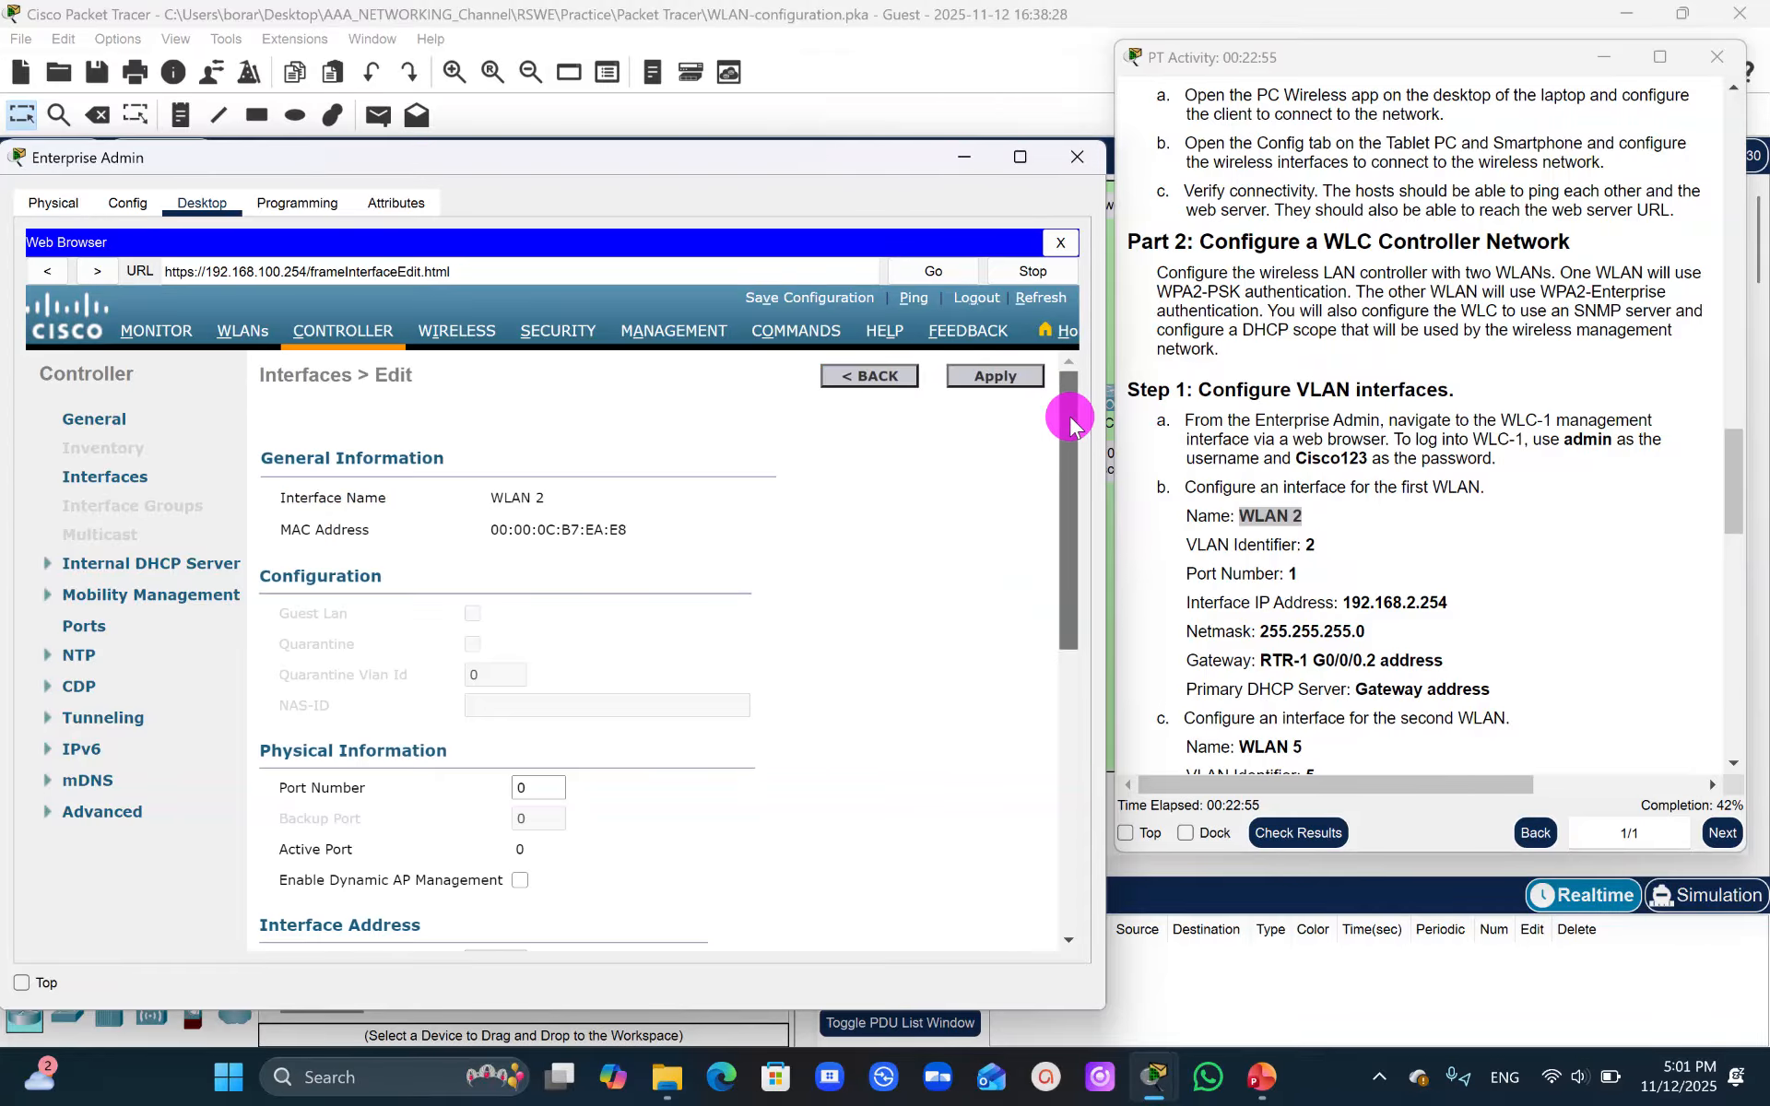
left_click_drag(1069, 415, 1068, 439)
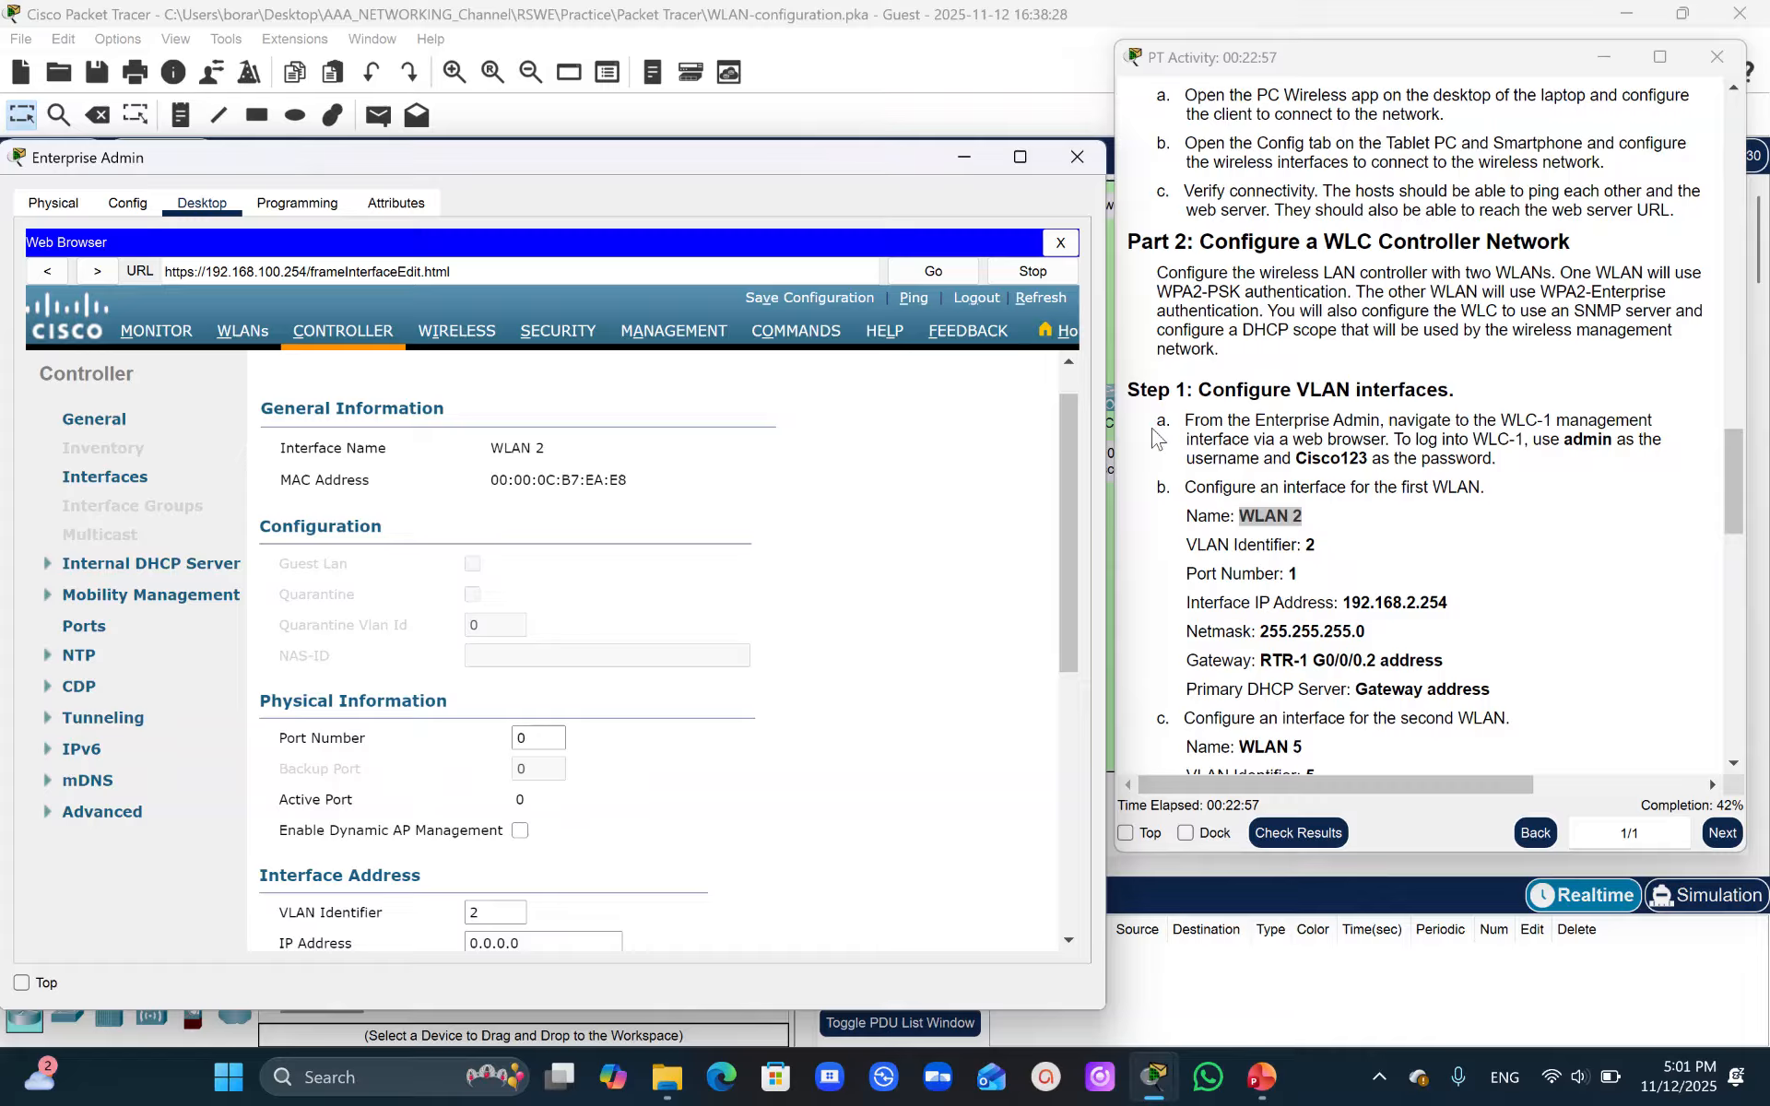
left_click_drag(540, 742, 449, 764)
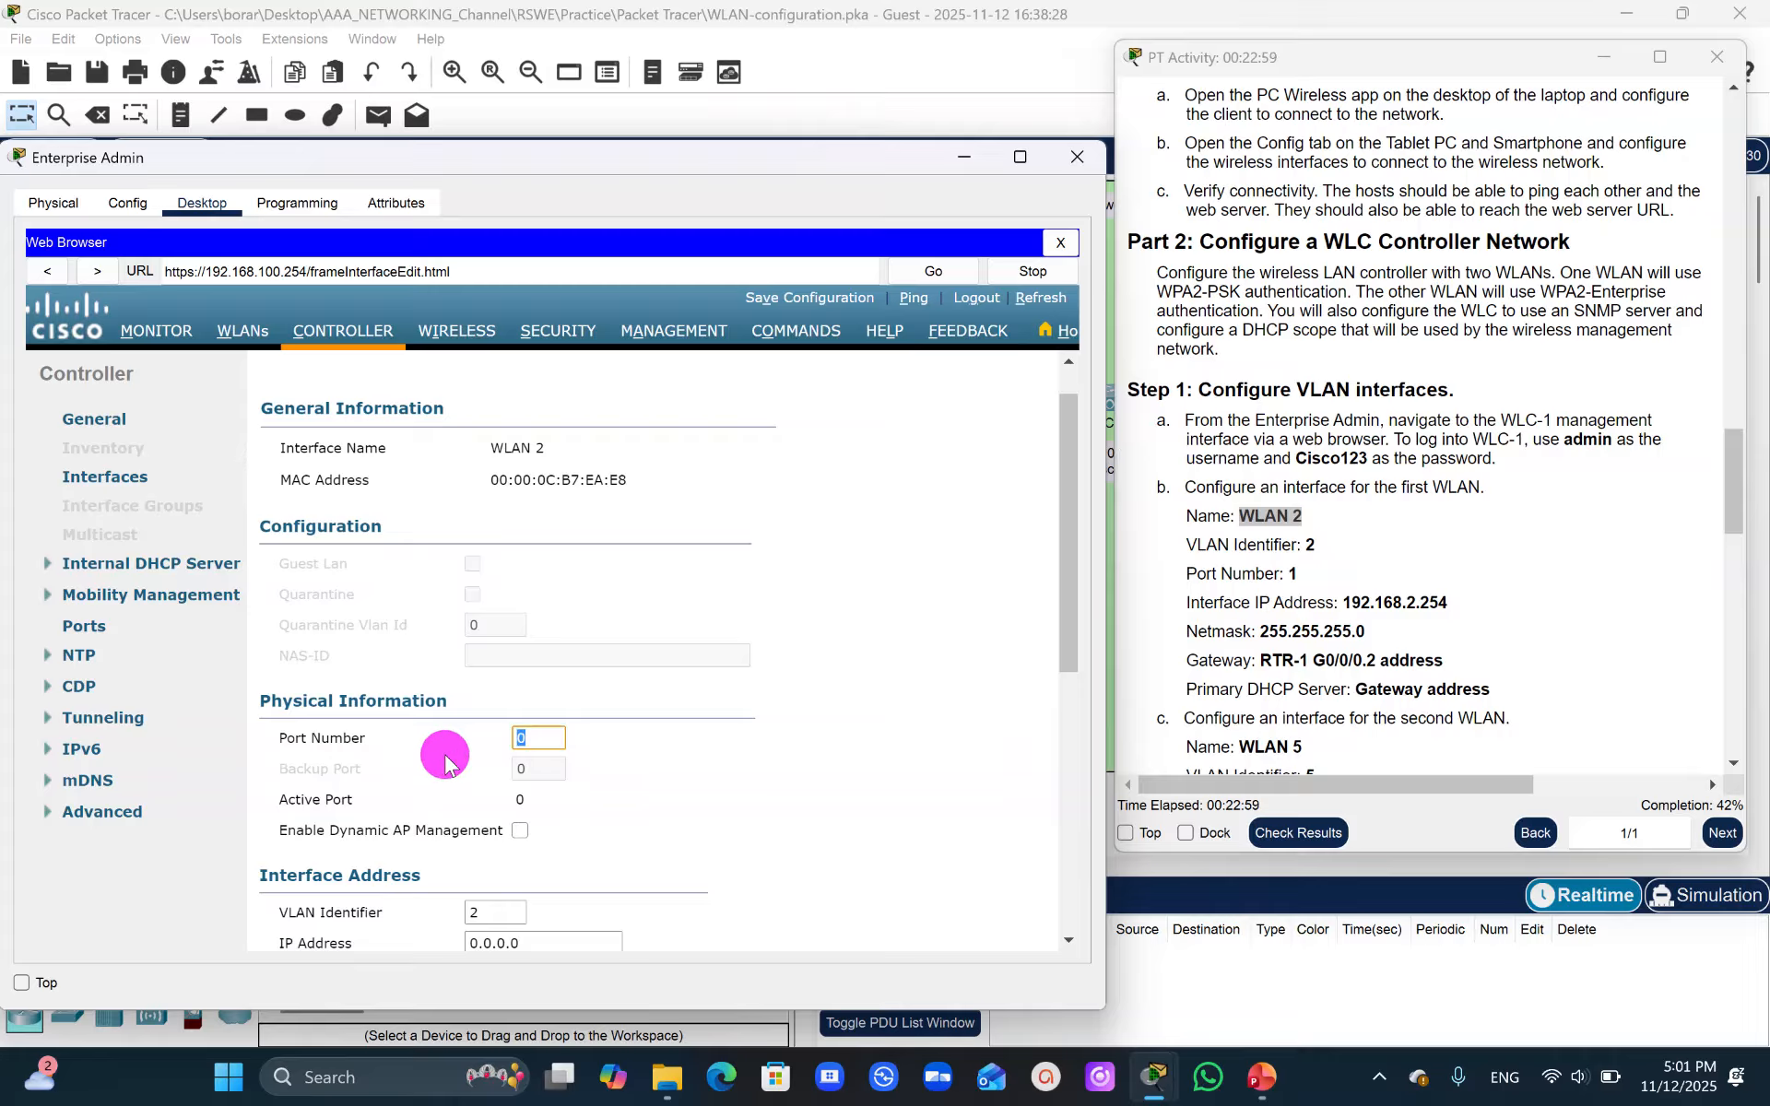
type("1")
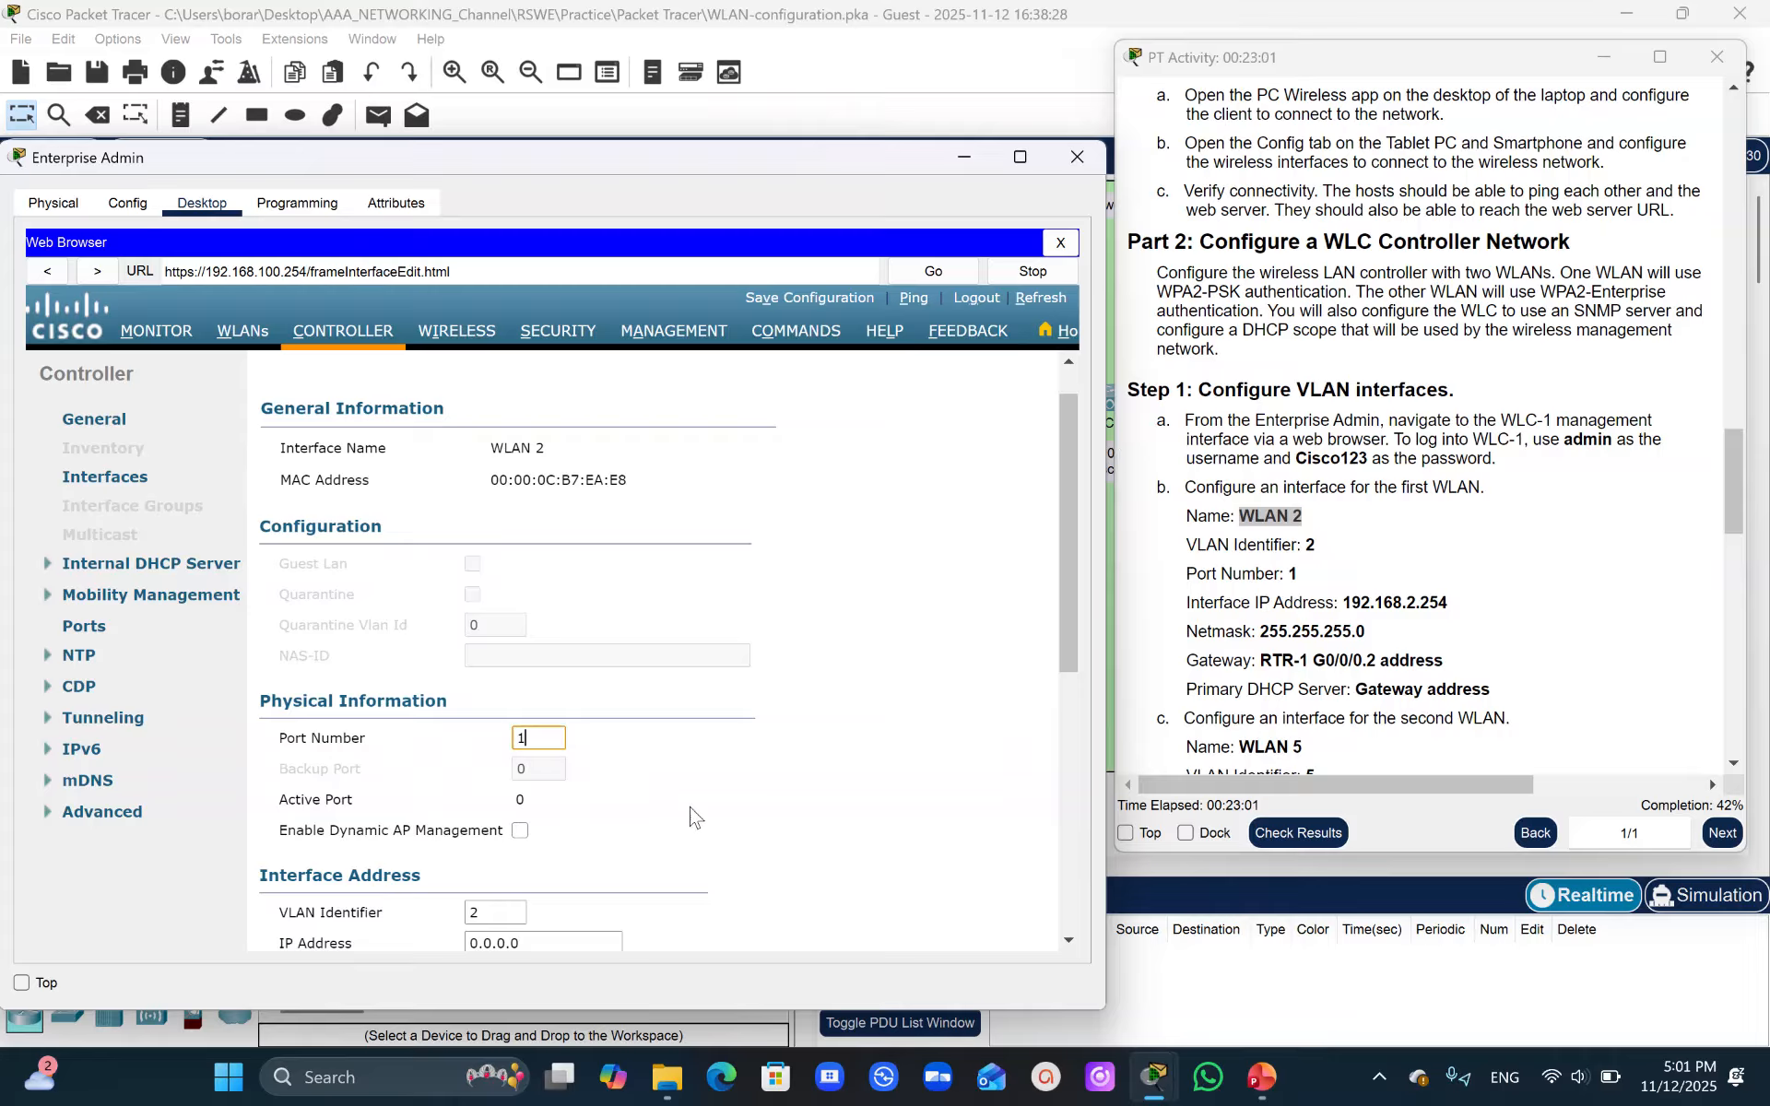
- Set the WLAN 2 interface IP address to 192.168.2.254 and netmask to 255.255.255.0
left_click_drag(1072, 547, 1093, 639)
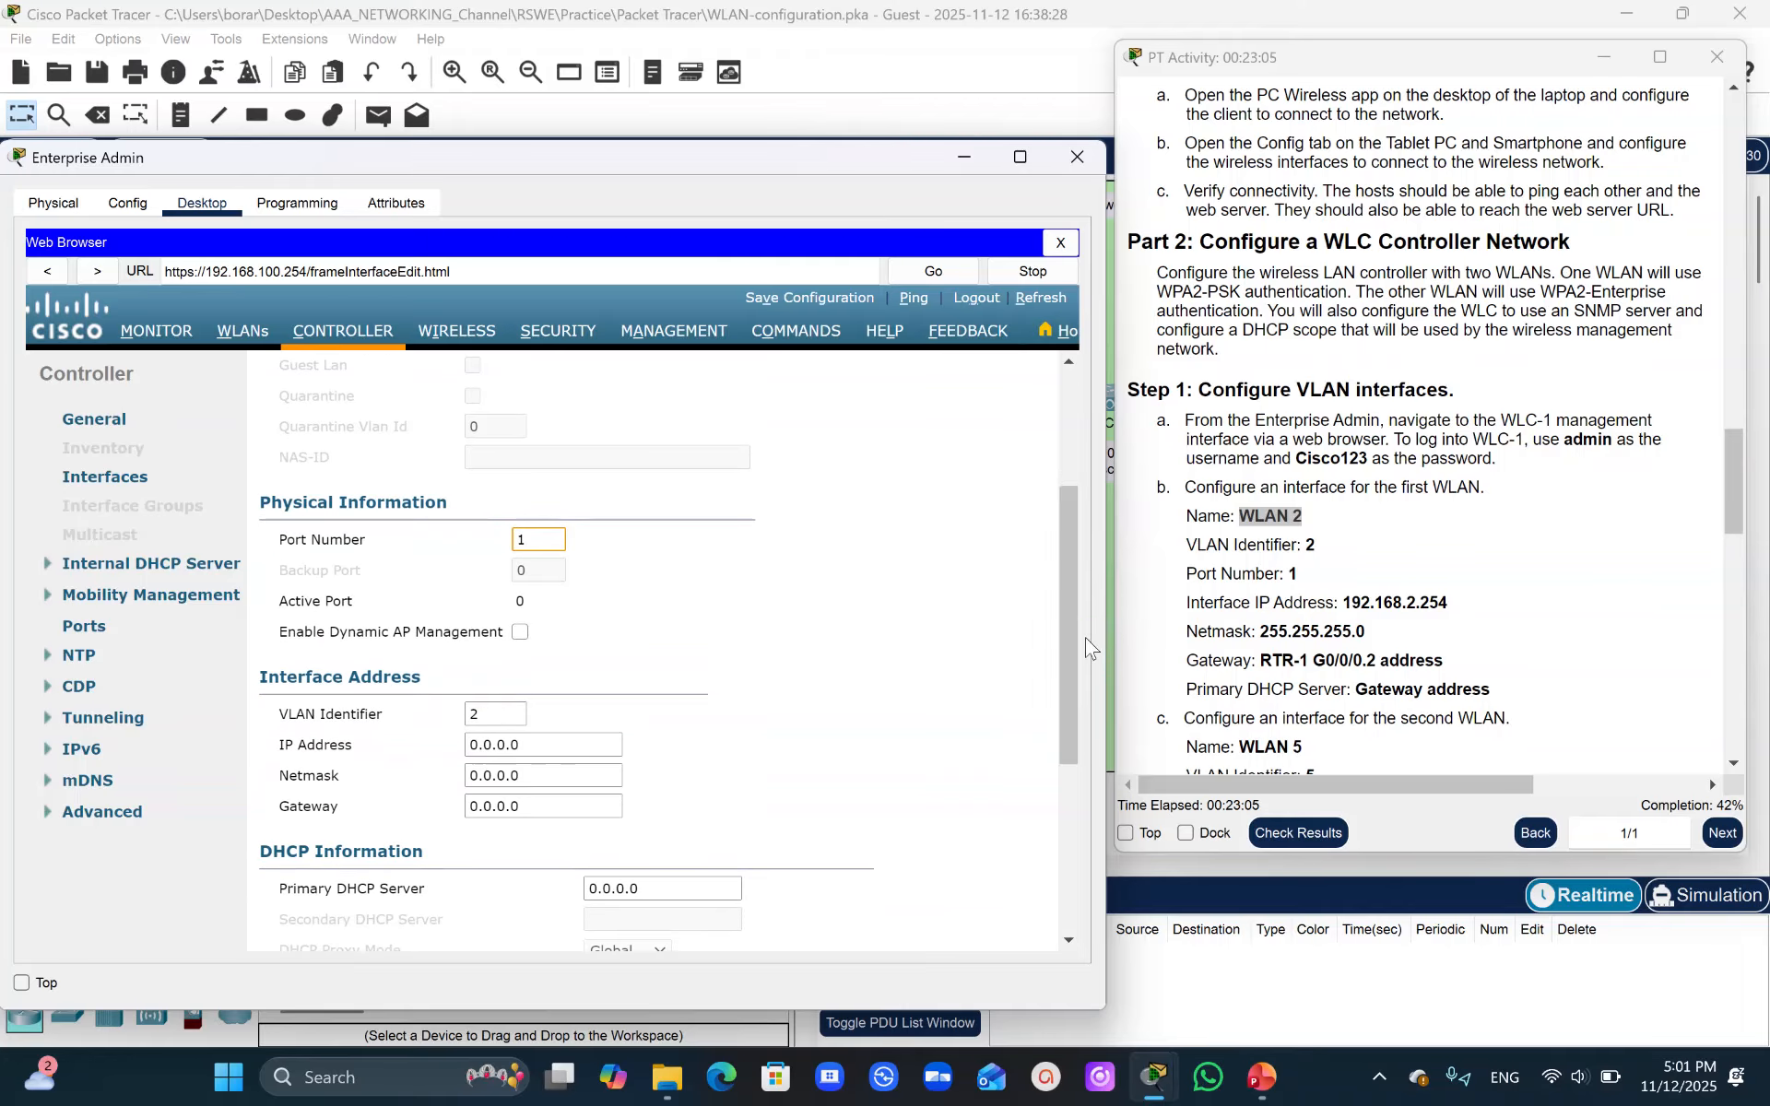
left_click_drag(1347, 594, 1480, 634)
left_click(1473, 618)
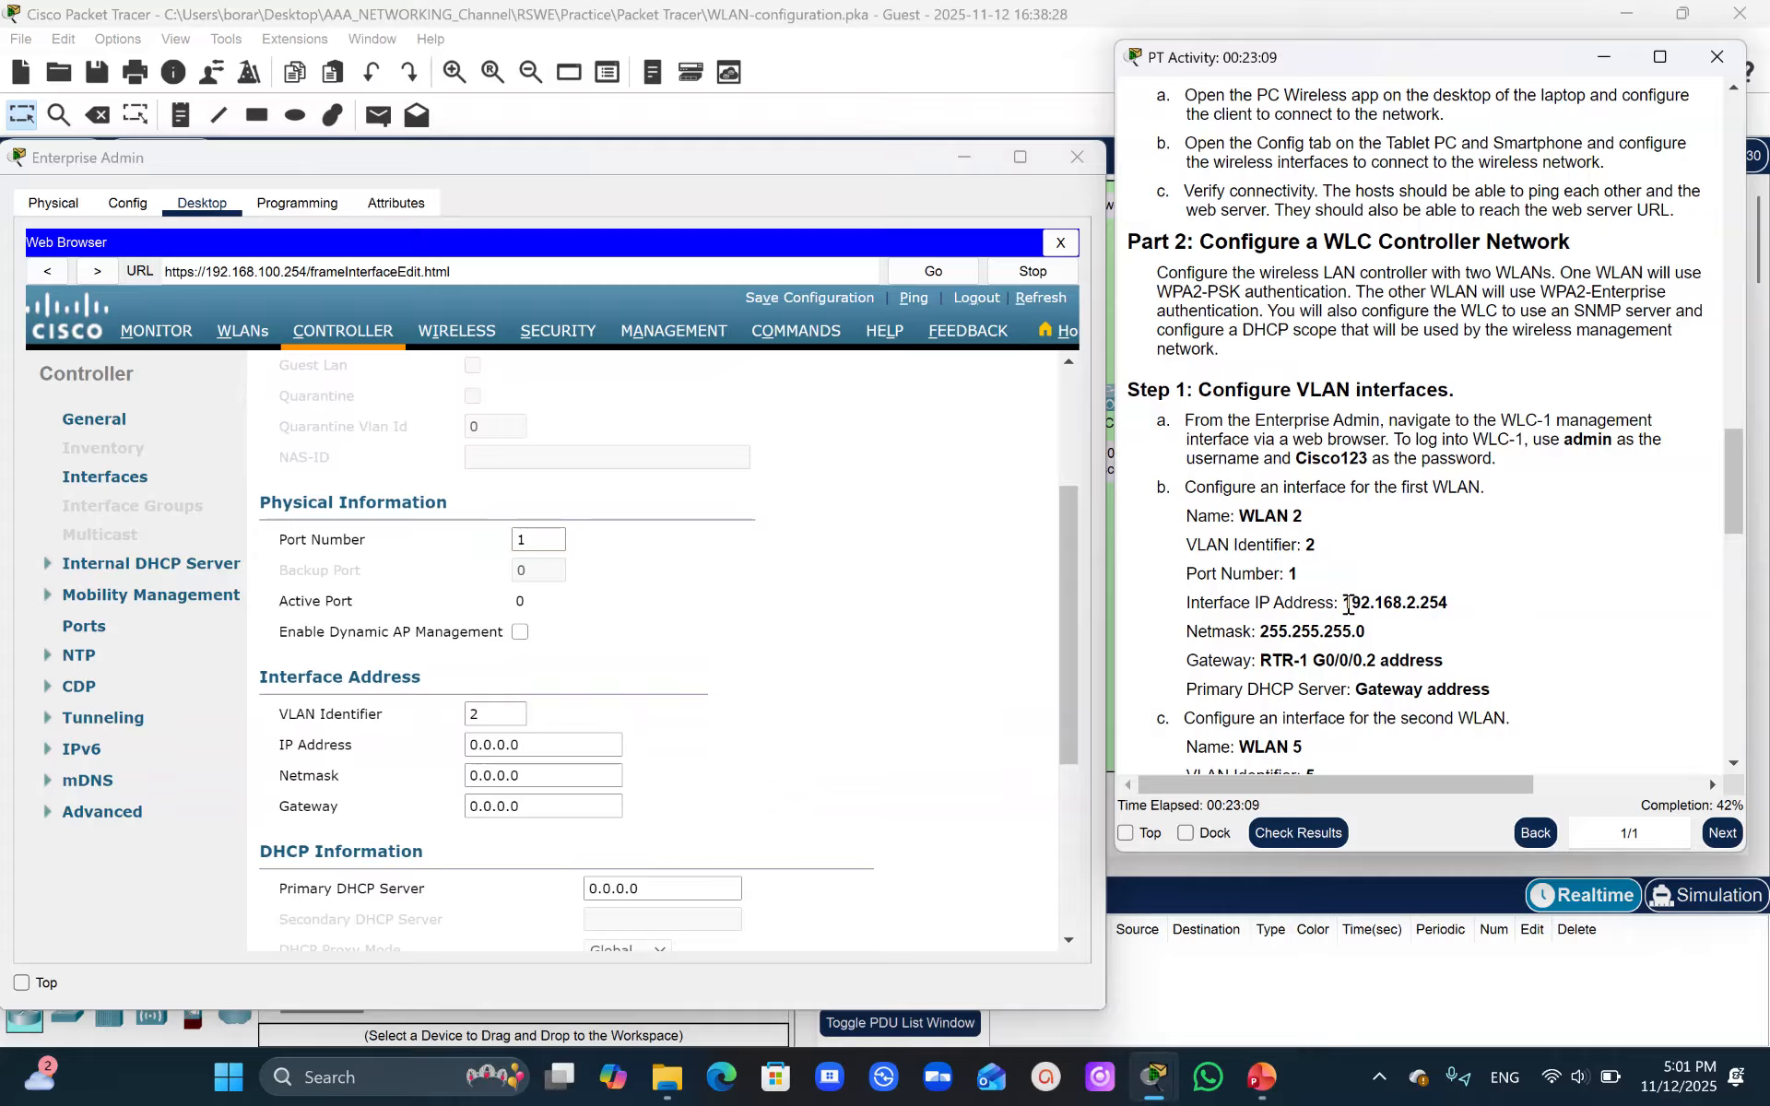
left_click_drag(1348, 605, 1489, 605)
key("ctrl+c")
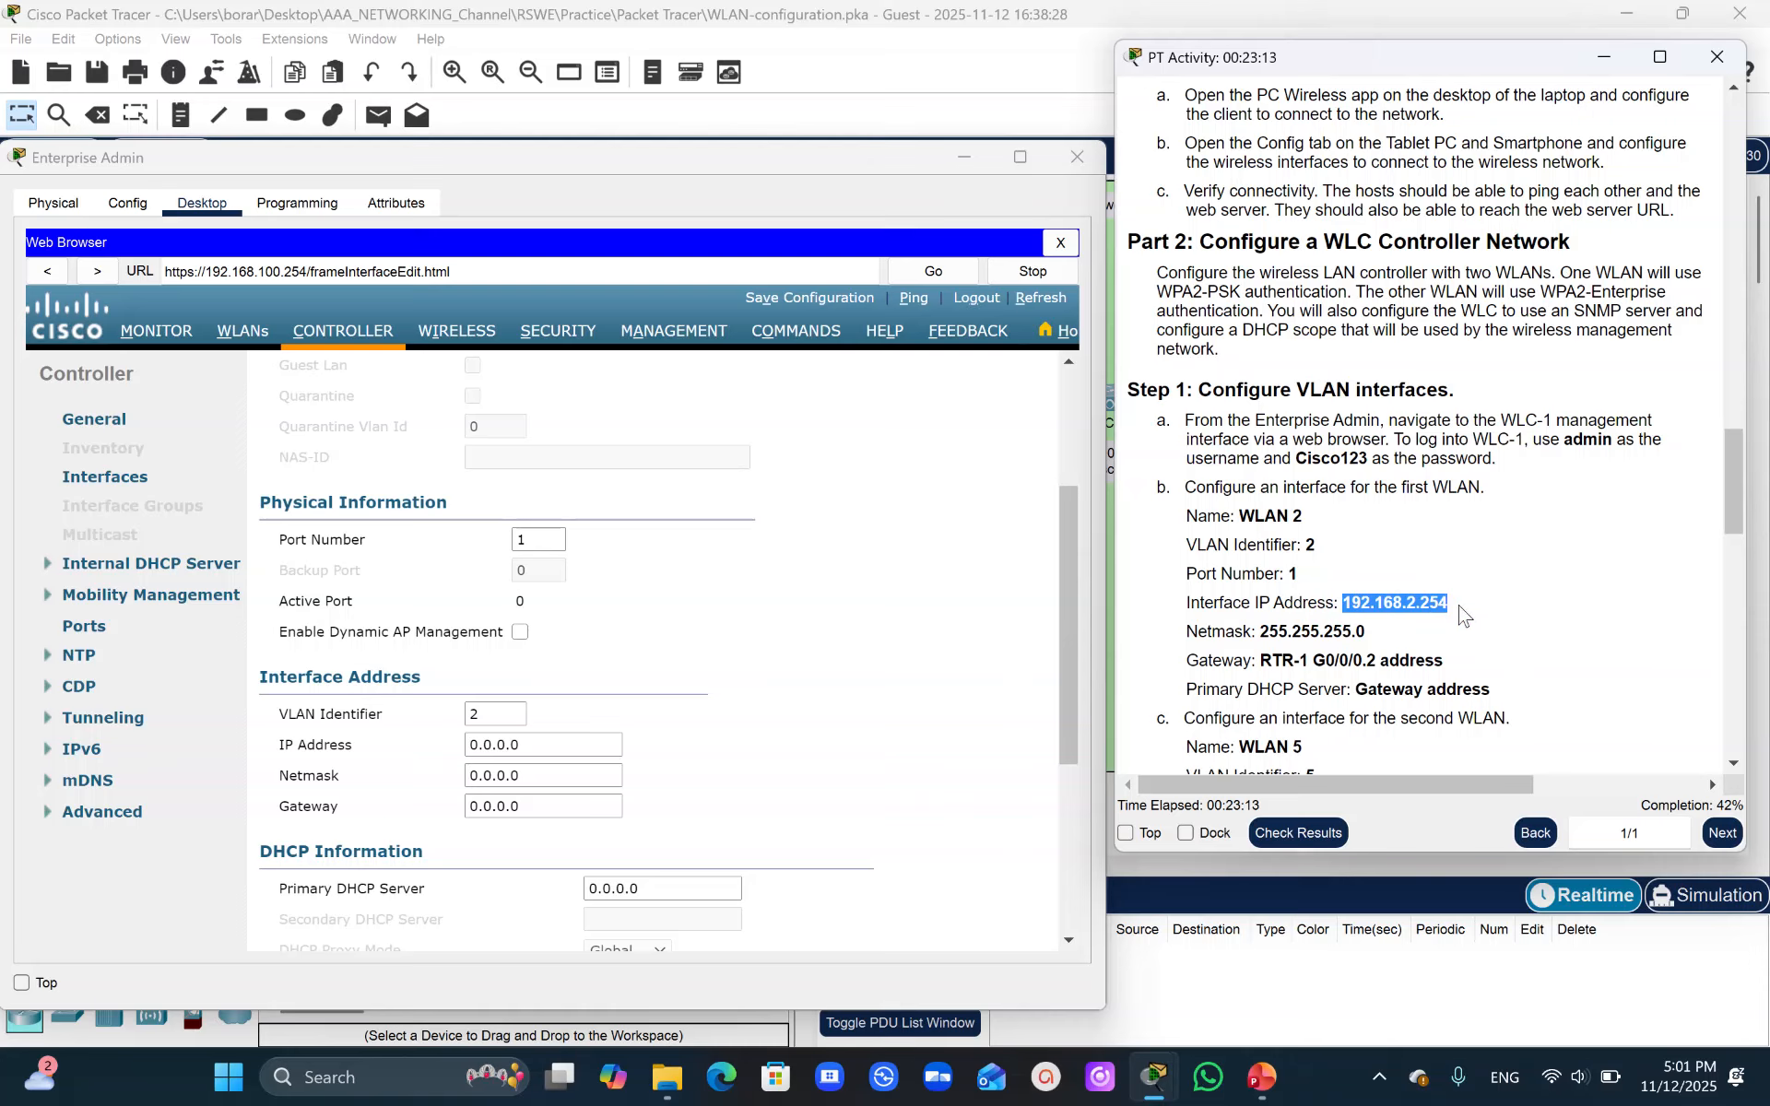
left_click_drag(555, 748, 461, 745)
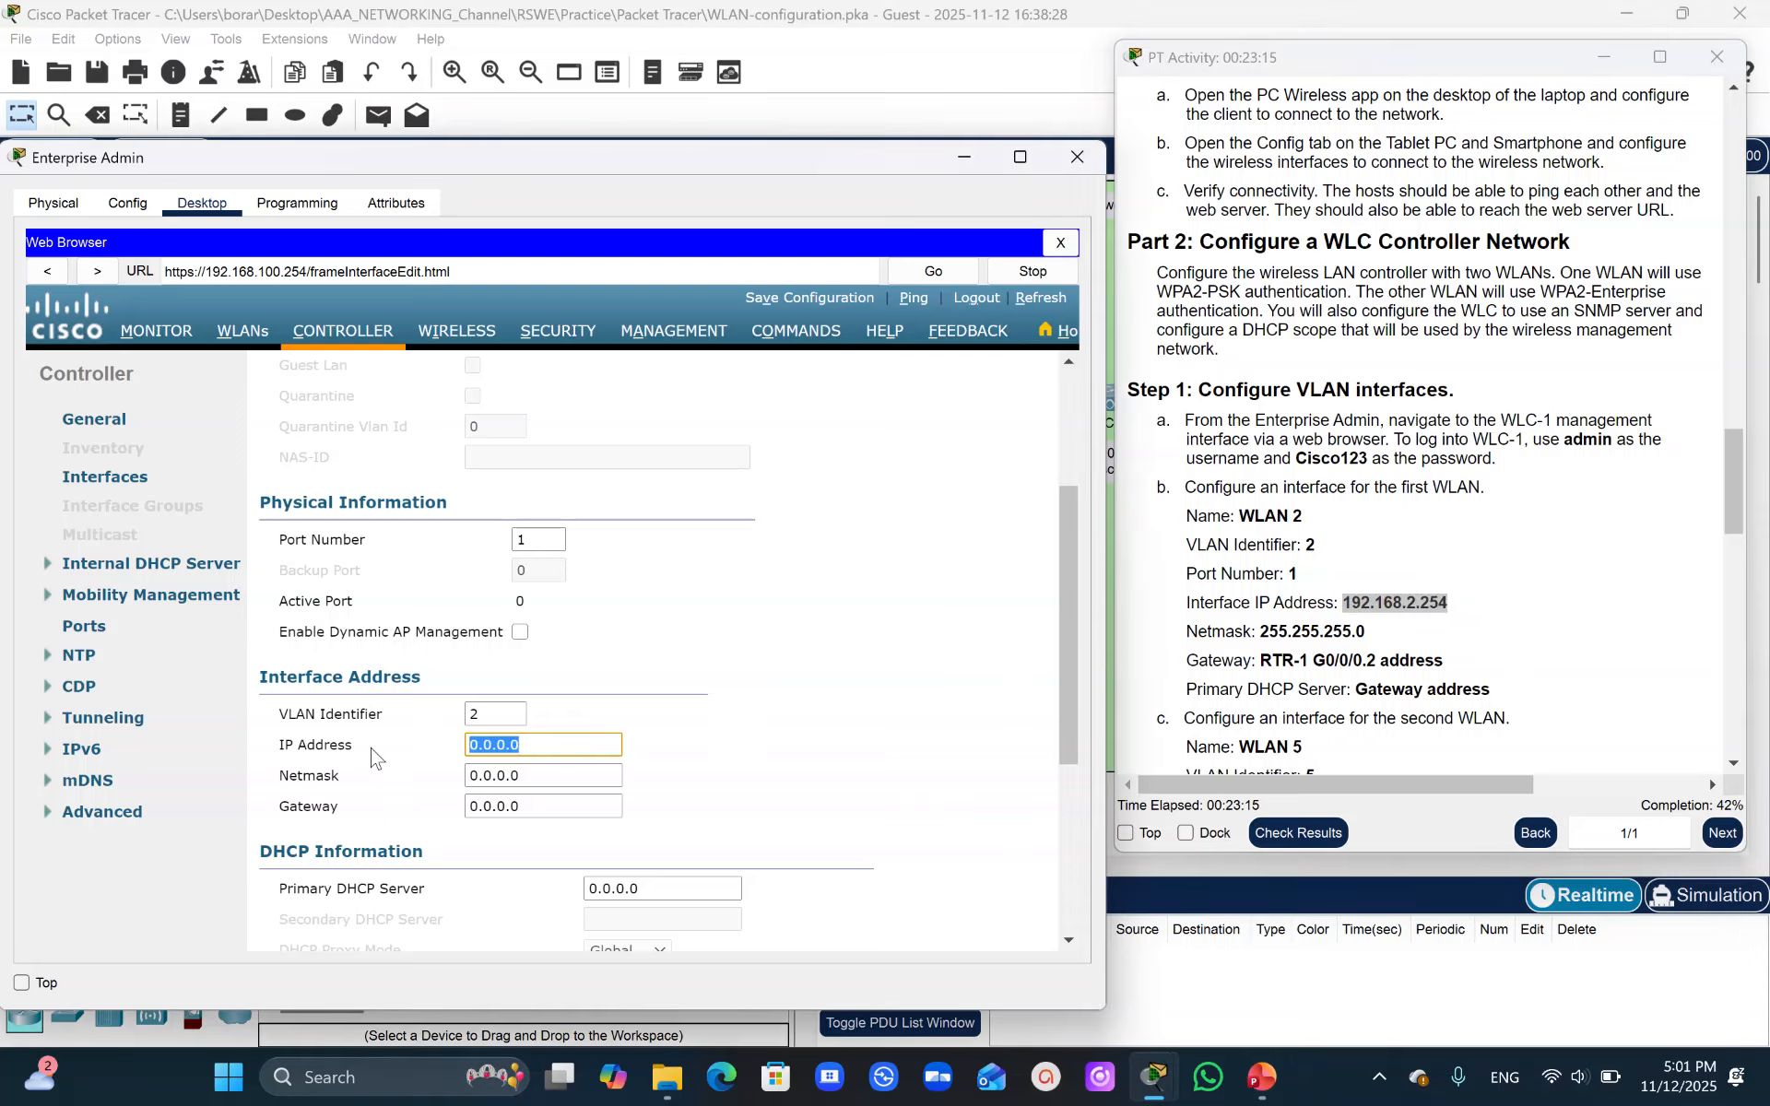
key("ctrl+v")
left_click_drag(1260, 632, 1367, 632)
key("ctrl+c")
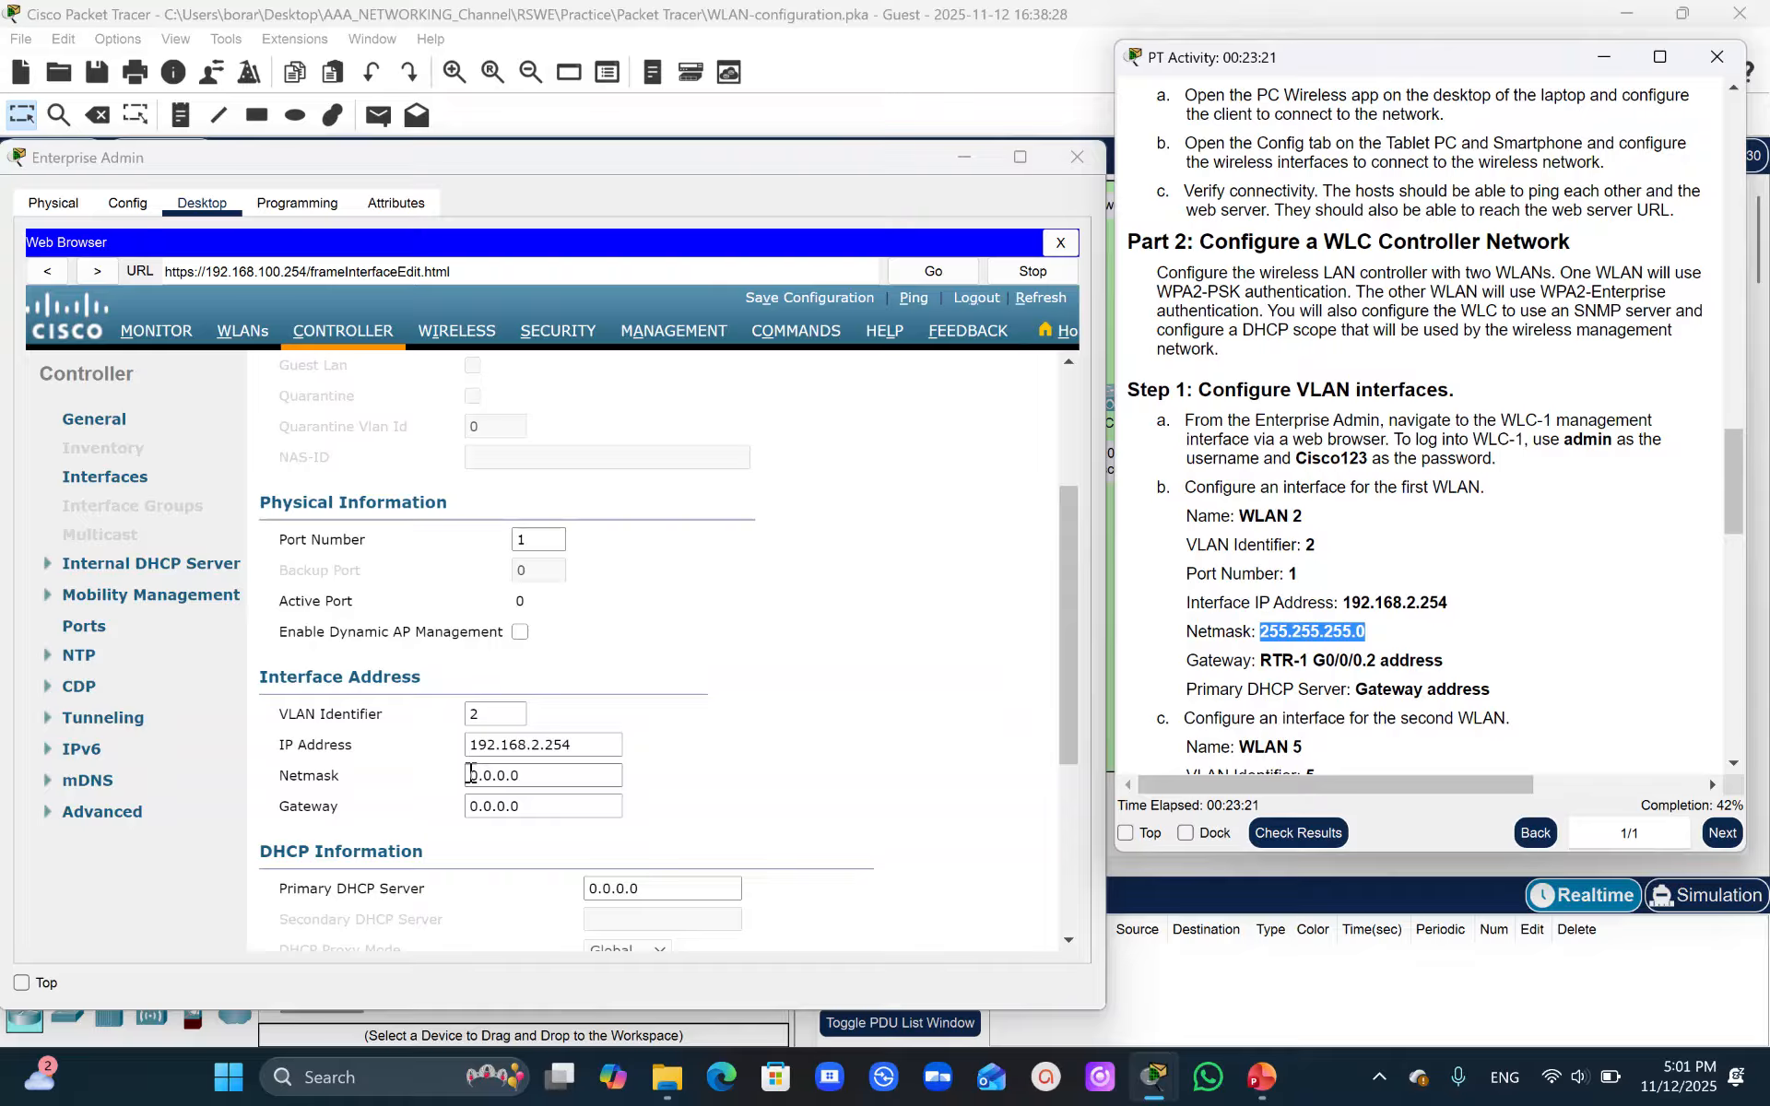
left_click_drag(468, 775, 636, 788)
key("ctrl+v")
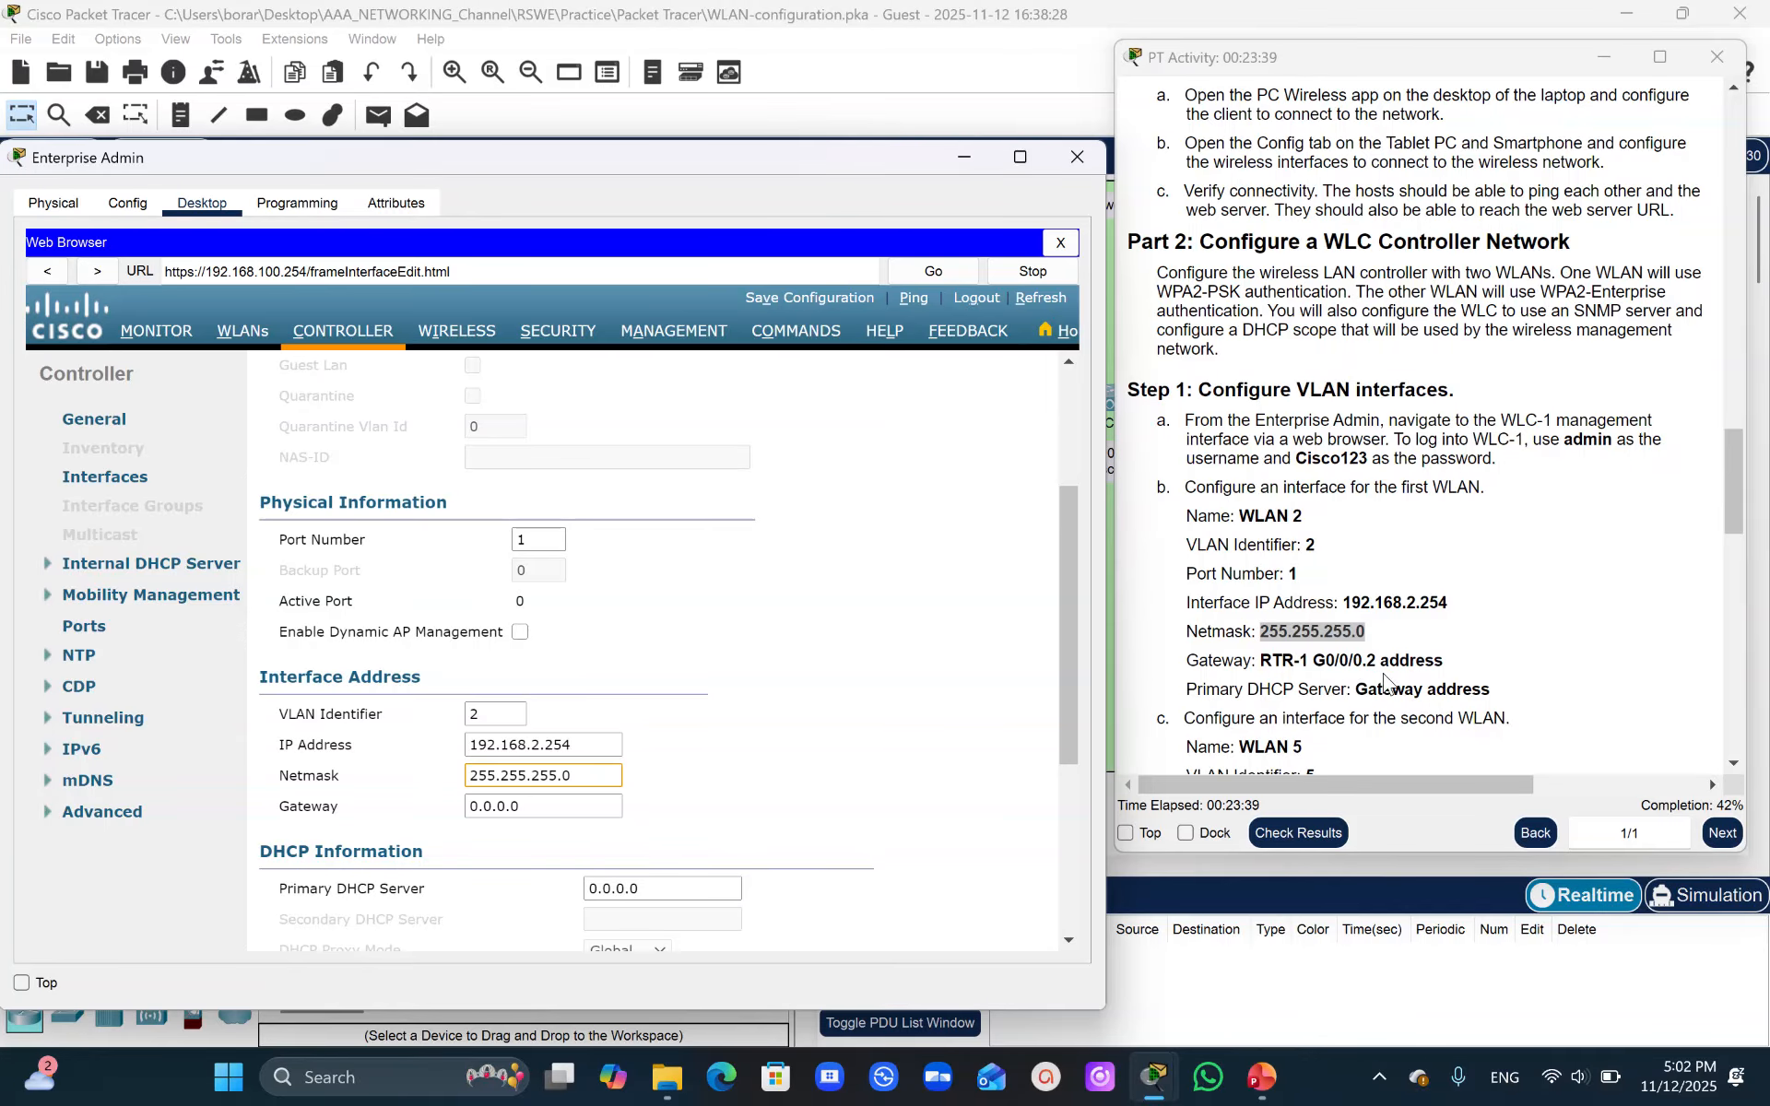
- Set the WLAN 2 interface gateway to 192.168.2.1, RTR-1 G0/0/0.2's address from the addressing table
left_click_drag(1738, 504, 1740, 178)
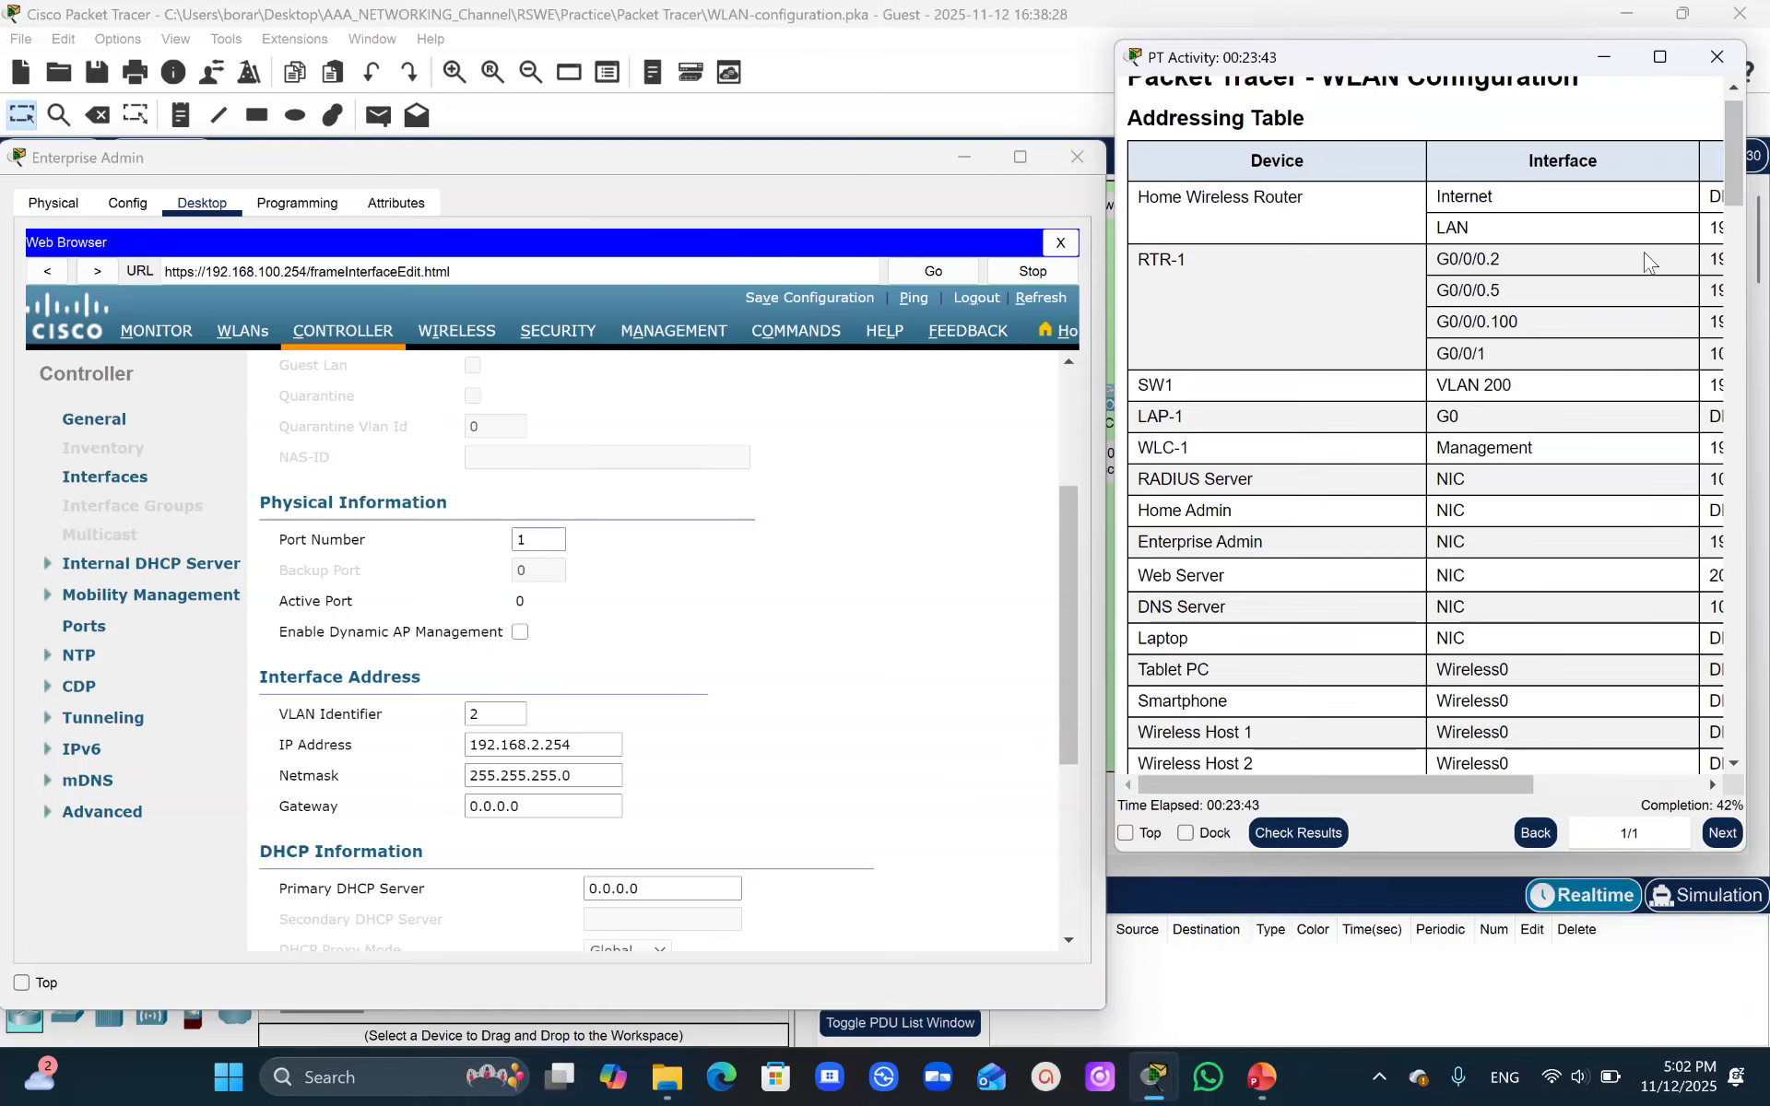
left_click_drag(1323, 786, 1472, 782)
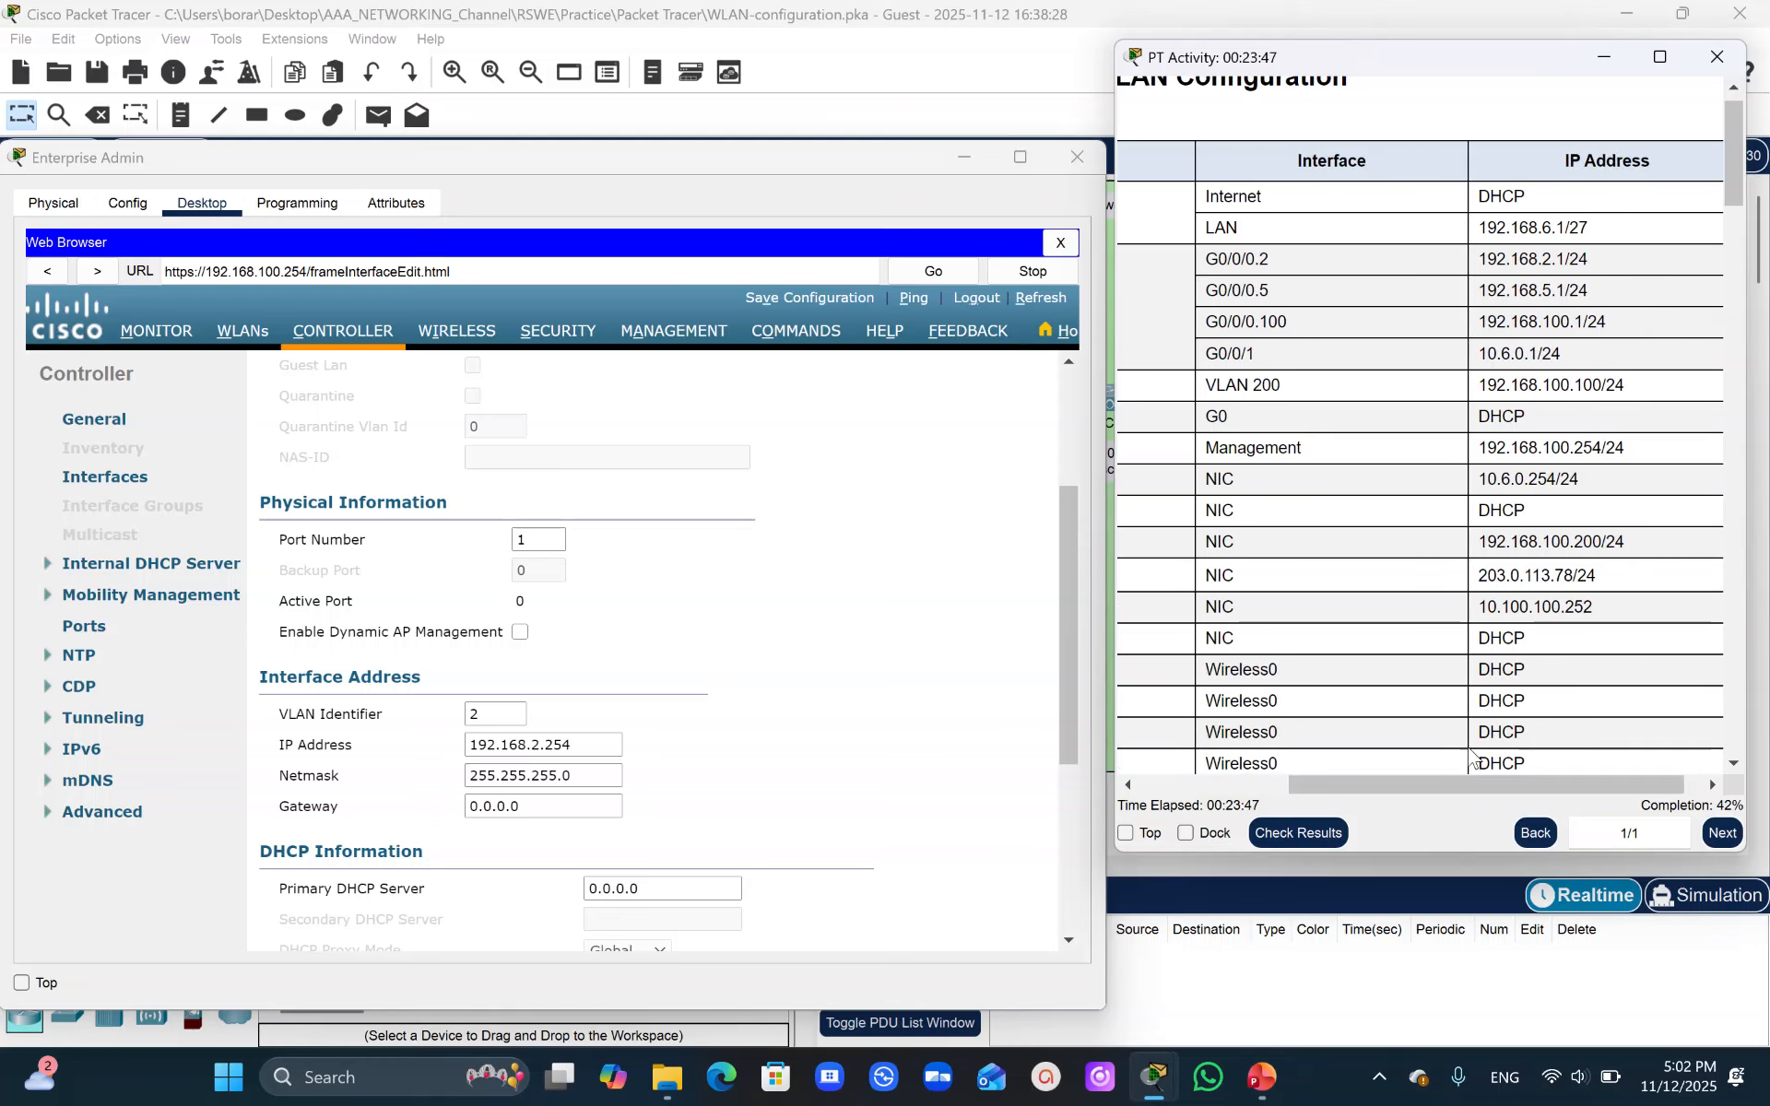
left_click_drag(1478, 259, 1566, 262)
key("ctrl+c")
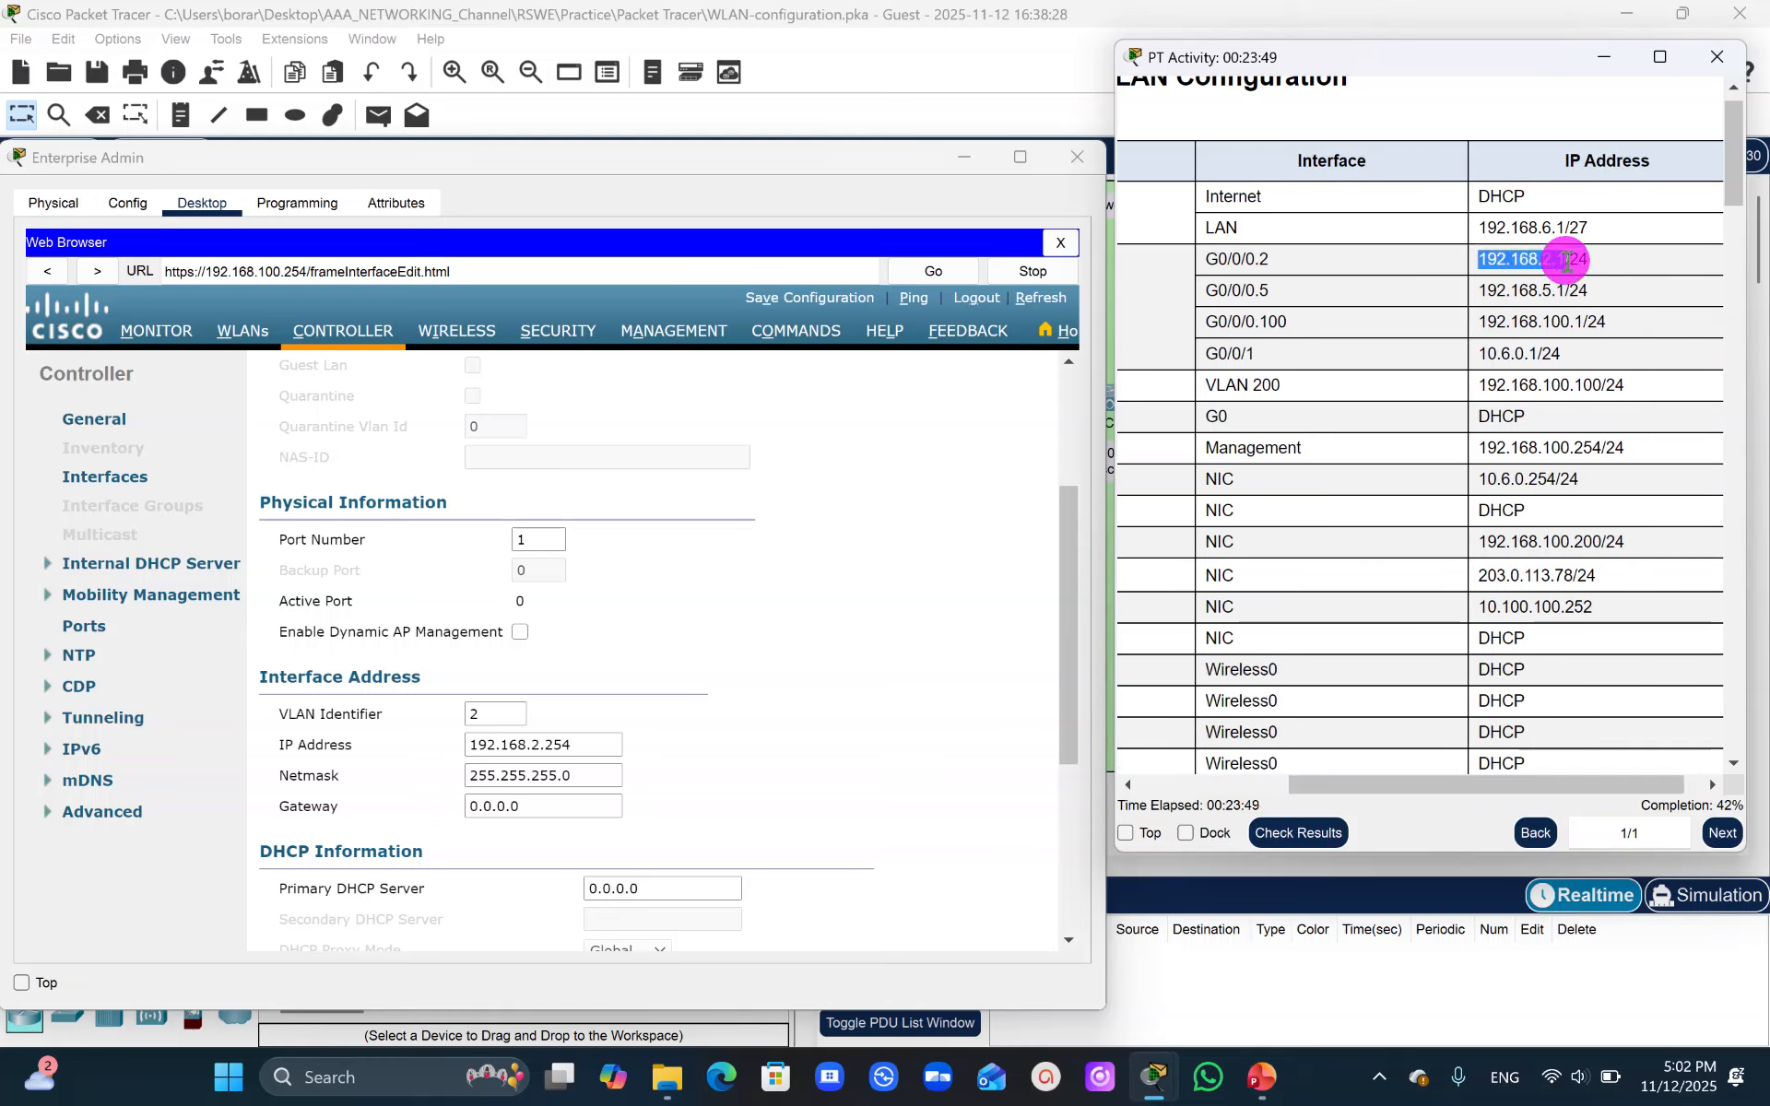
left_click_drag(468, 806, 668, 805)
key("ctrl+v")
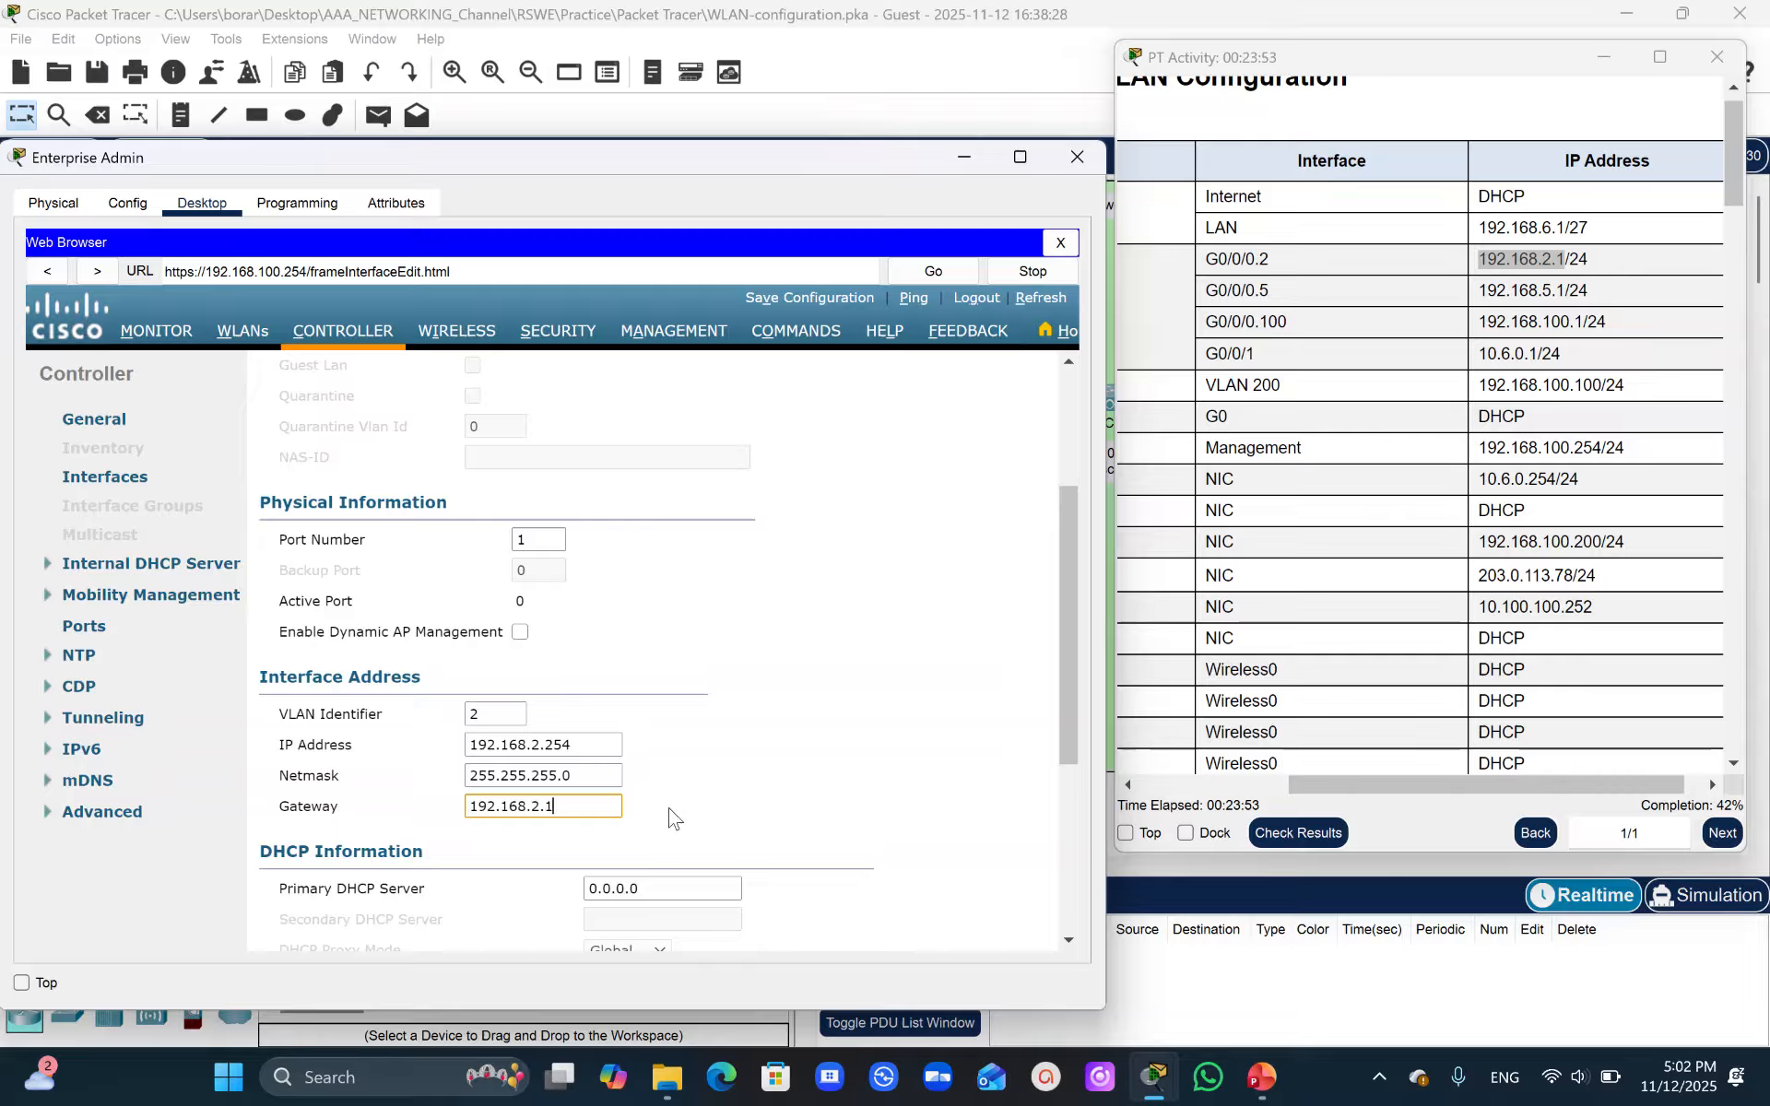
- Set the WLAN 2 interface's primary DHCP server to the gateway address 192.168.2.1
left_click(611, 888)
left_click_drag(612, 888, 761, 899)
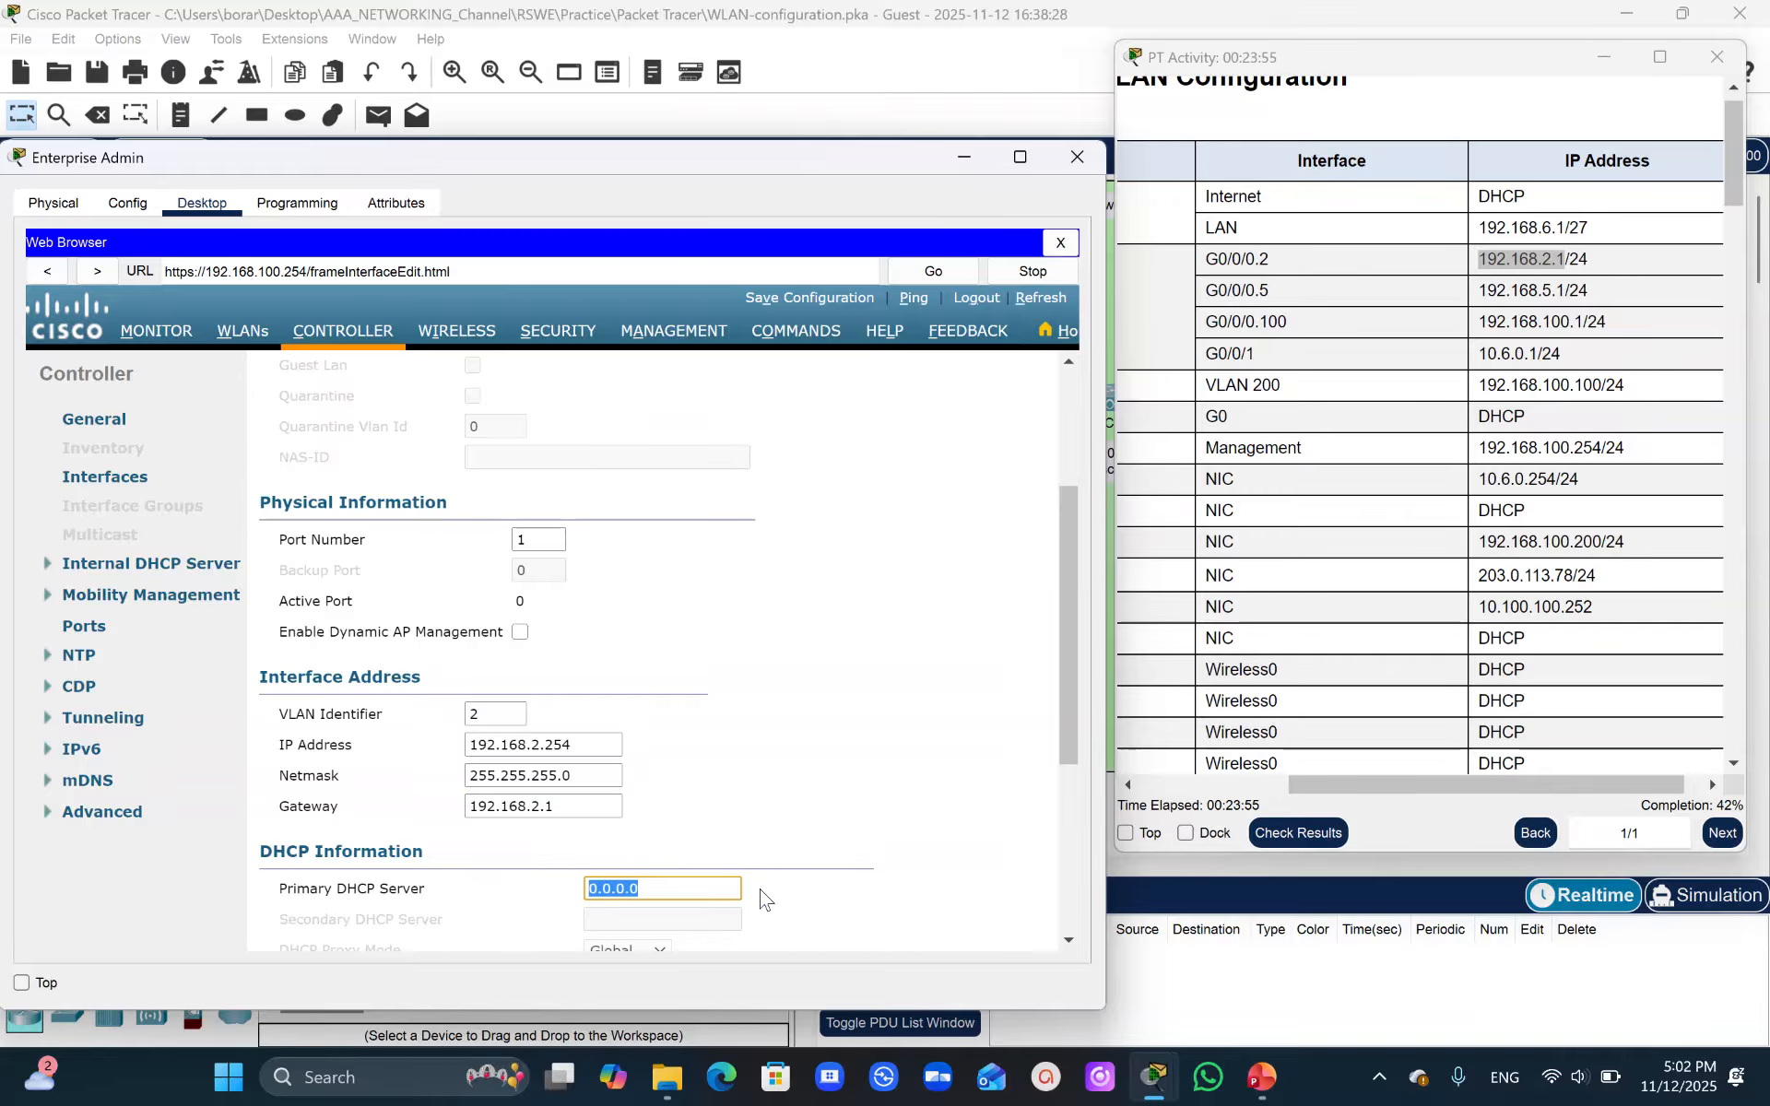
key("ctrl+v")
left_click_drag(1734, 201, 1761, 461)
left_click_drag(1490, 783, 1279, 795)
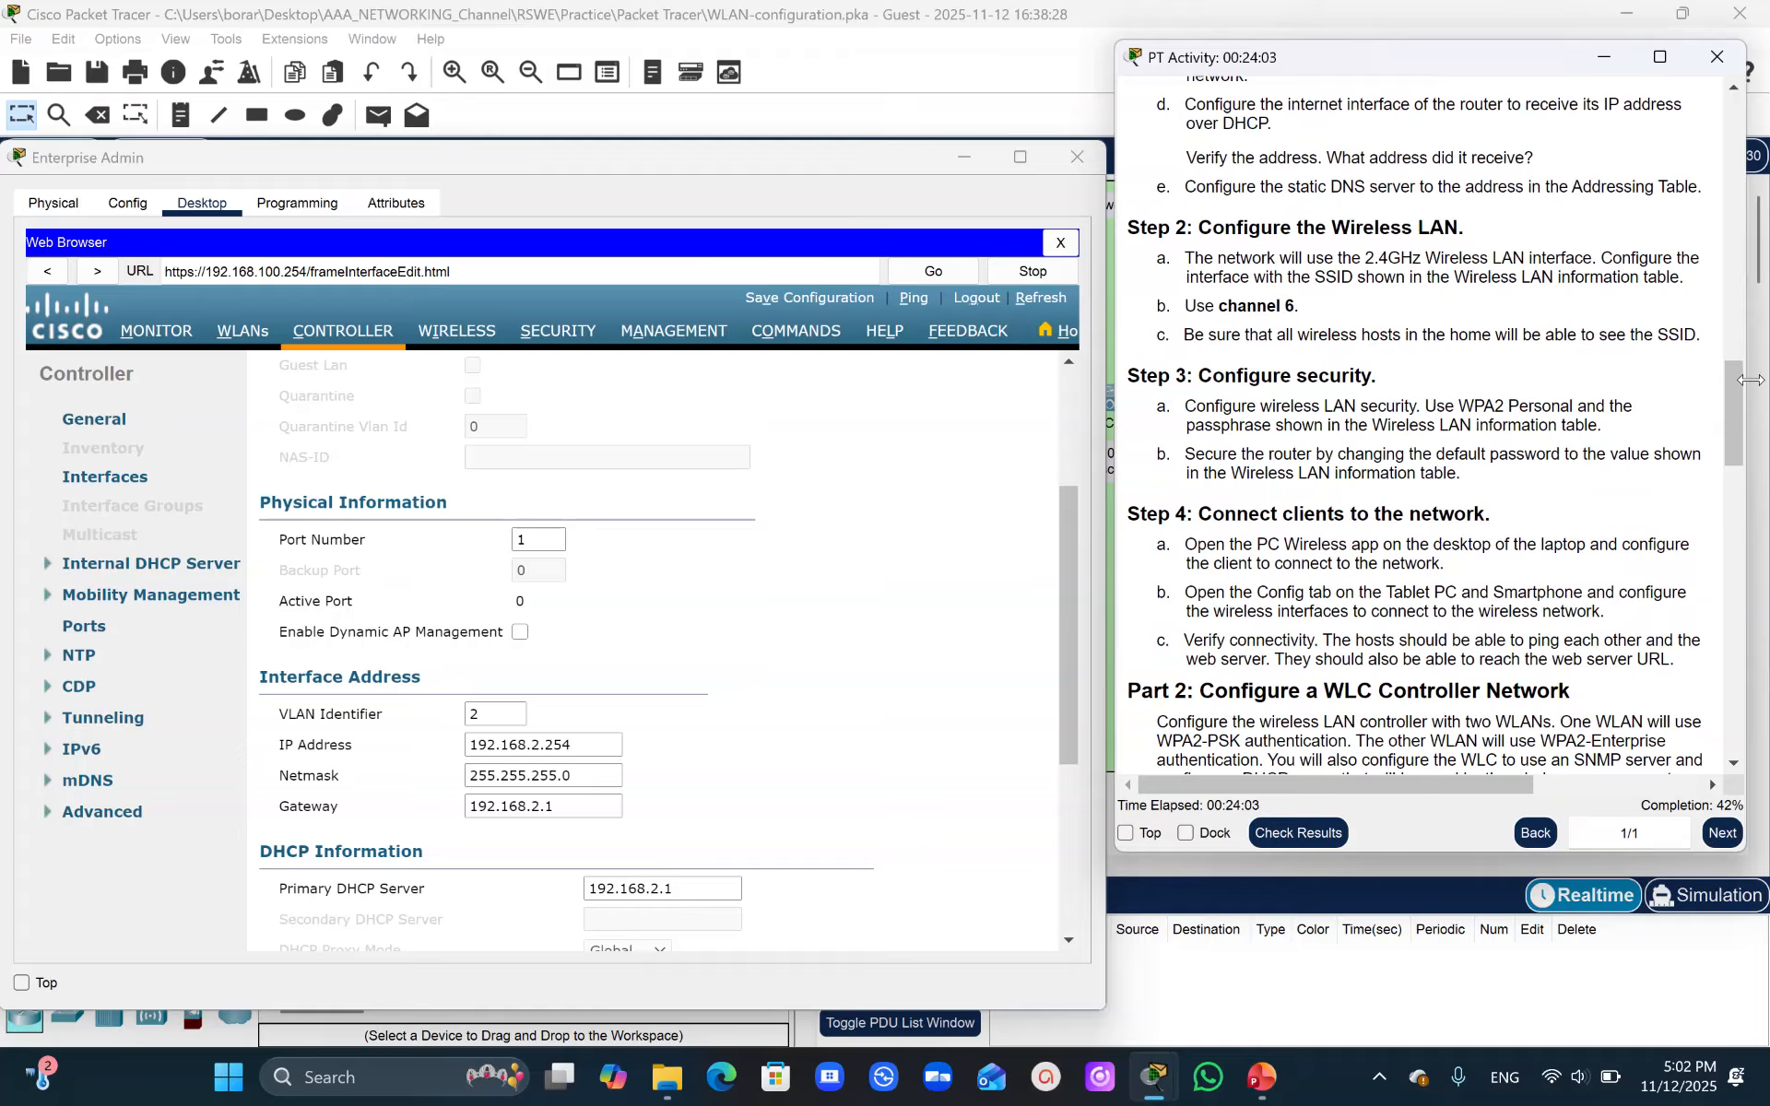
left_click_drag(1739, 395, 1739, 496)
- Apply the WLAN 2 interface settings, confirm the WLAN disruption warning, and return to the interfaces list
left_click(1061, 542)
left_click_drag(1067, 541, 1075, 726)
left_click_drag(1088, 665, 1083, 348)
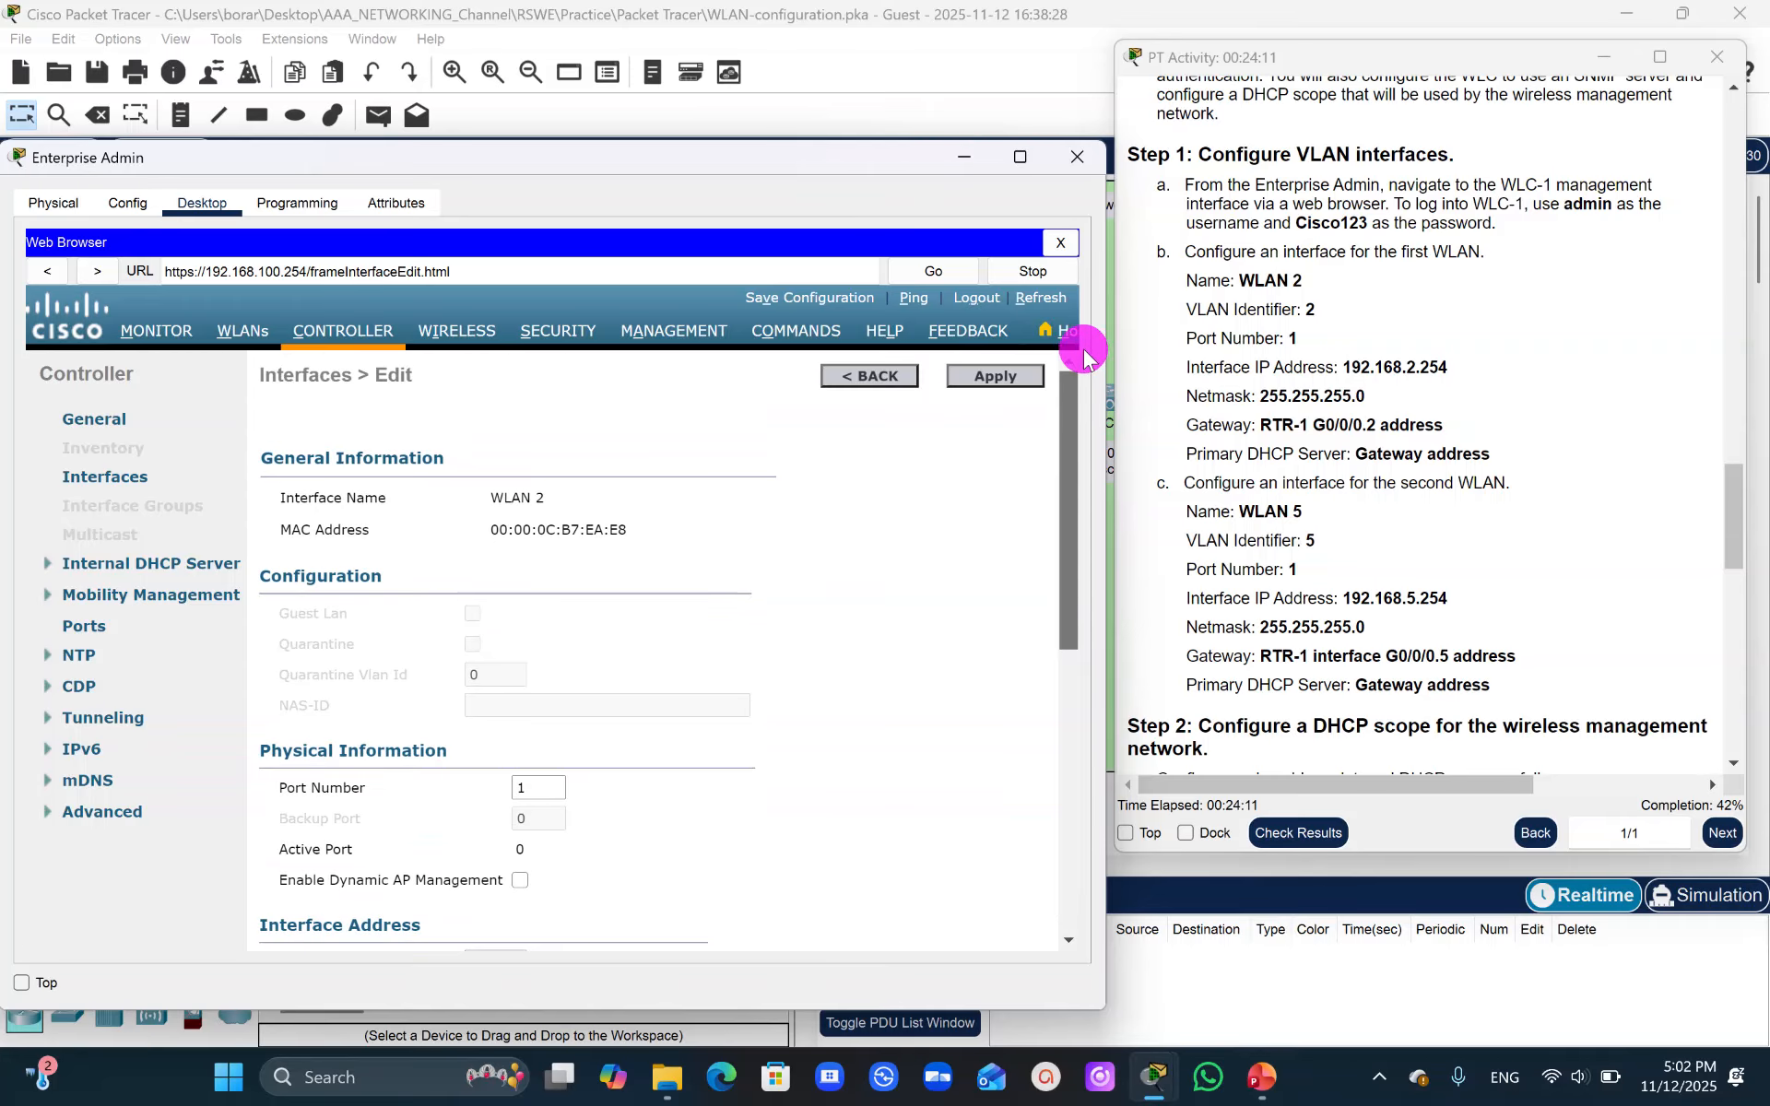
left_click(993, 378)
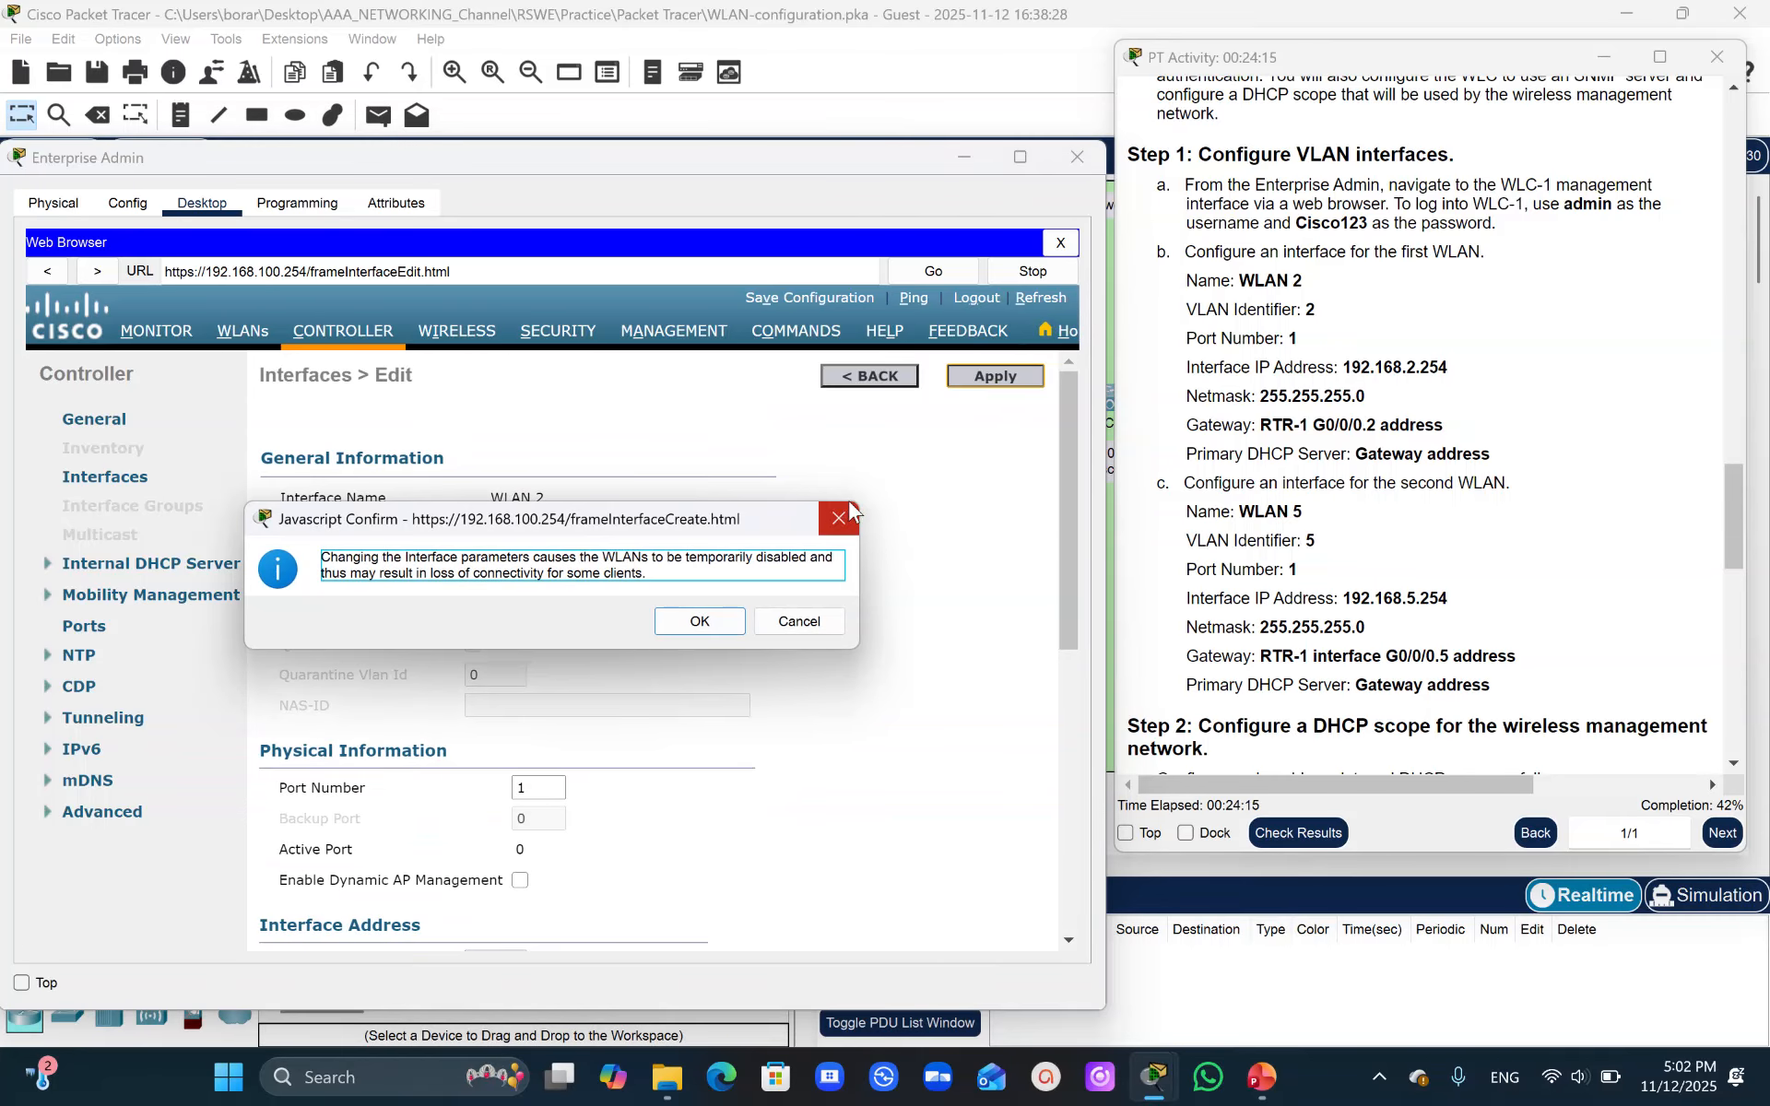
left_click(798, 621)
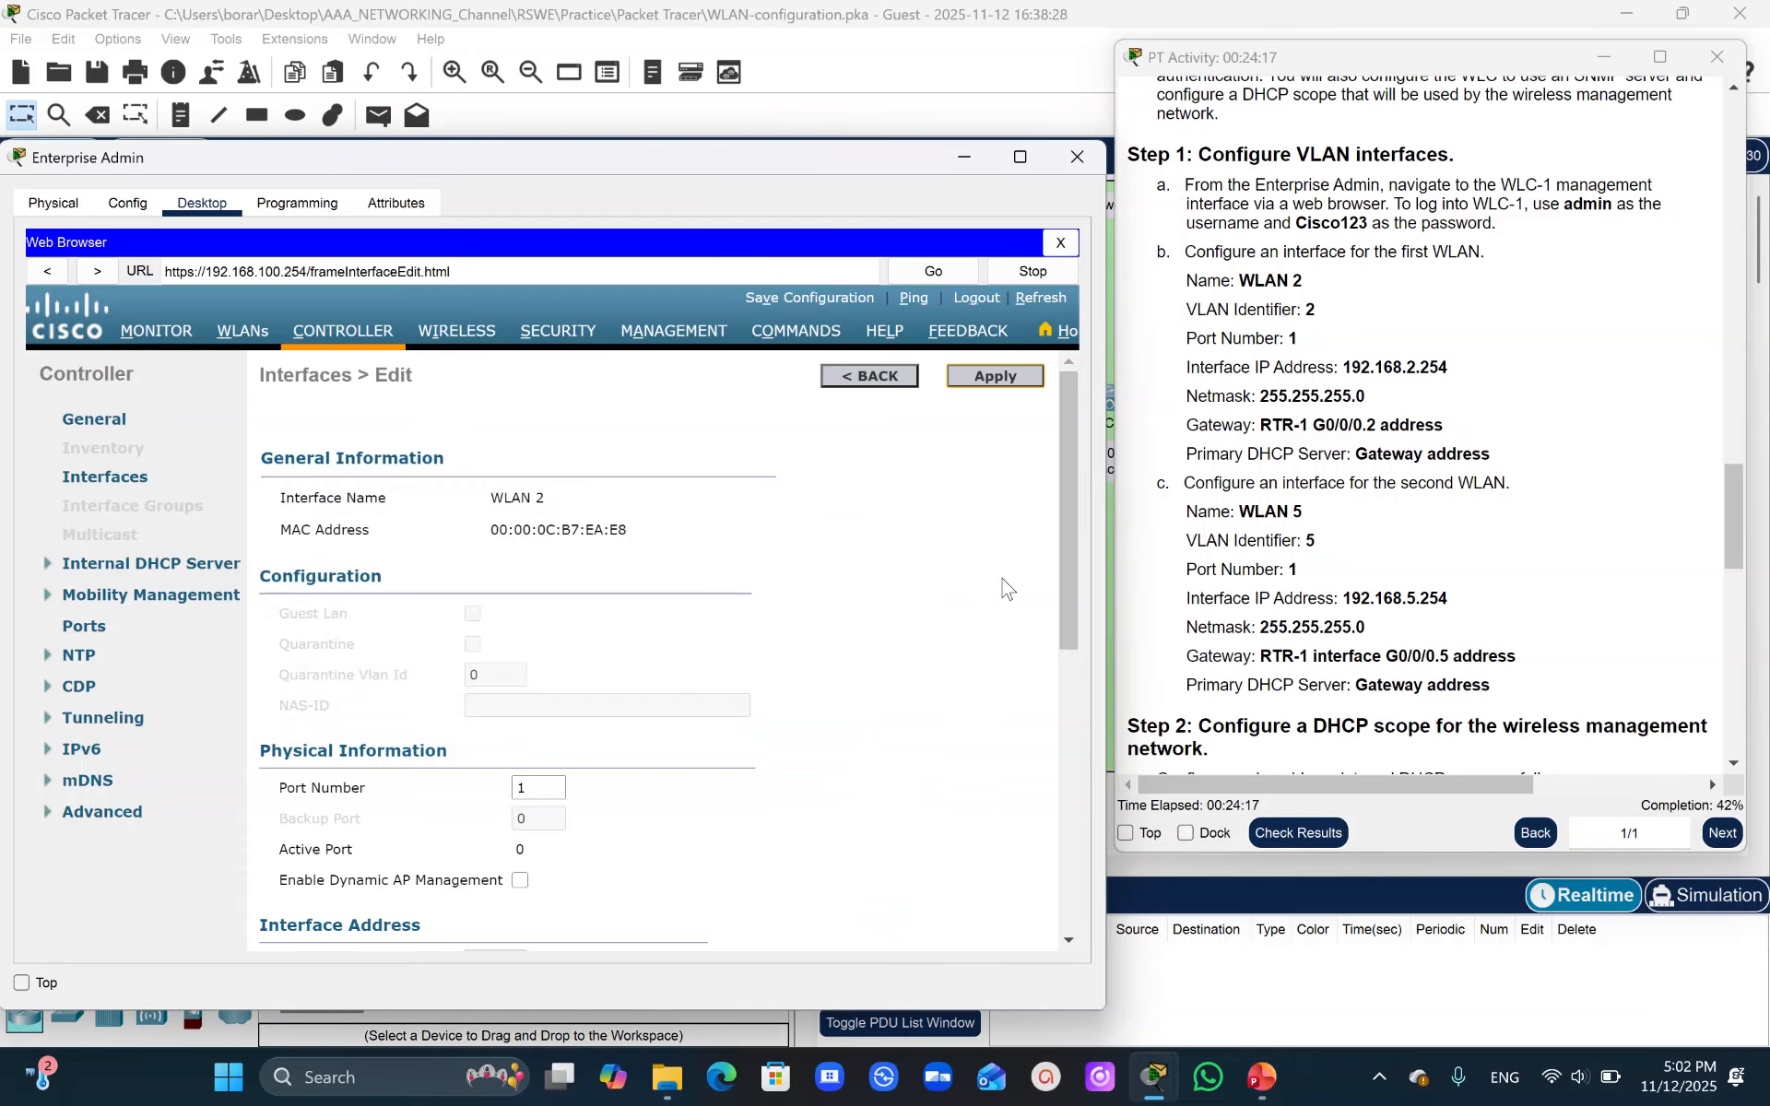
left_click_drag(1072, 543, 1114, 449)
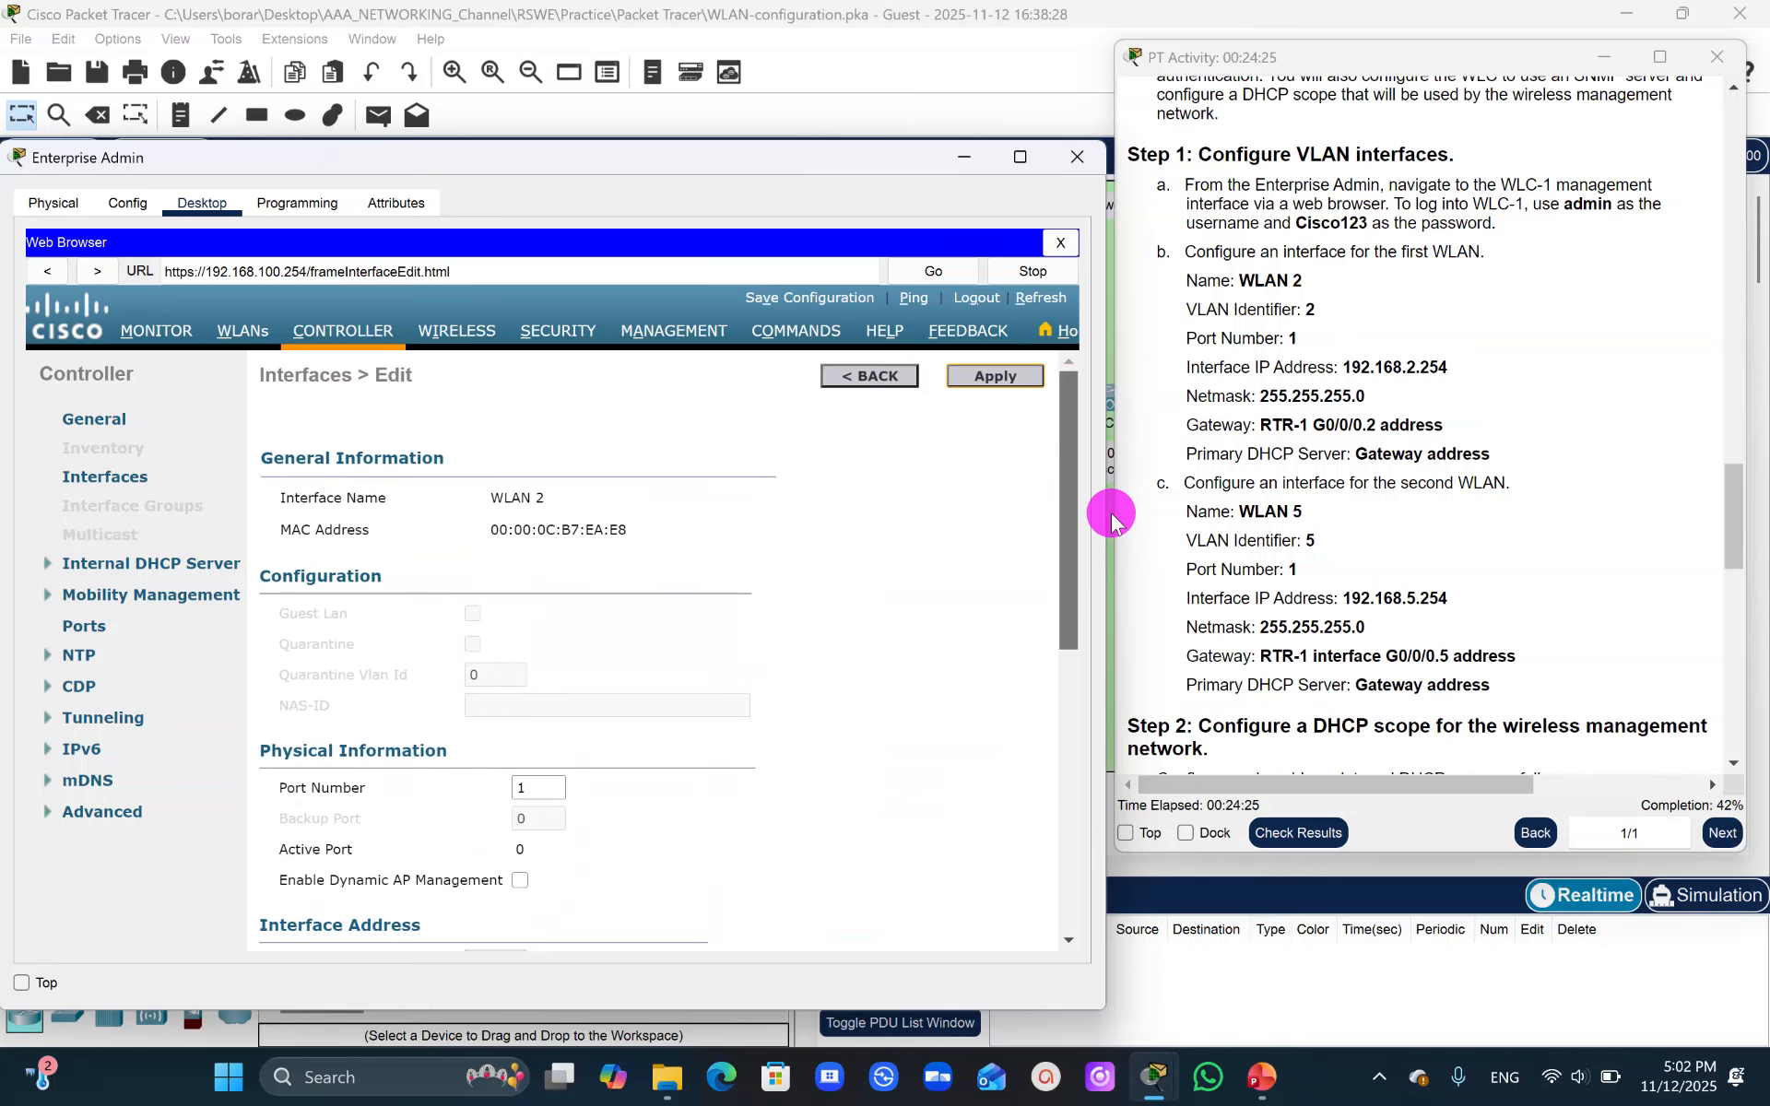
left_click_drag(1113, 519, 1110, 514)
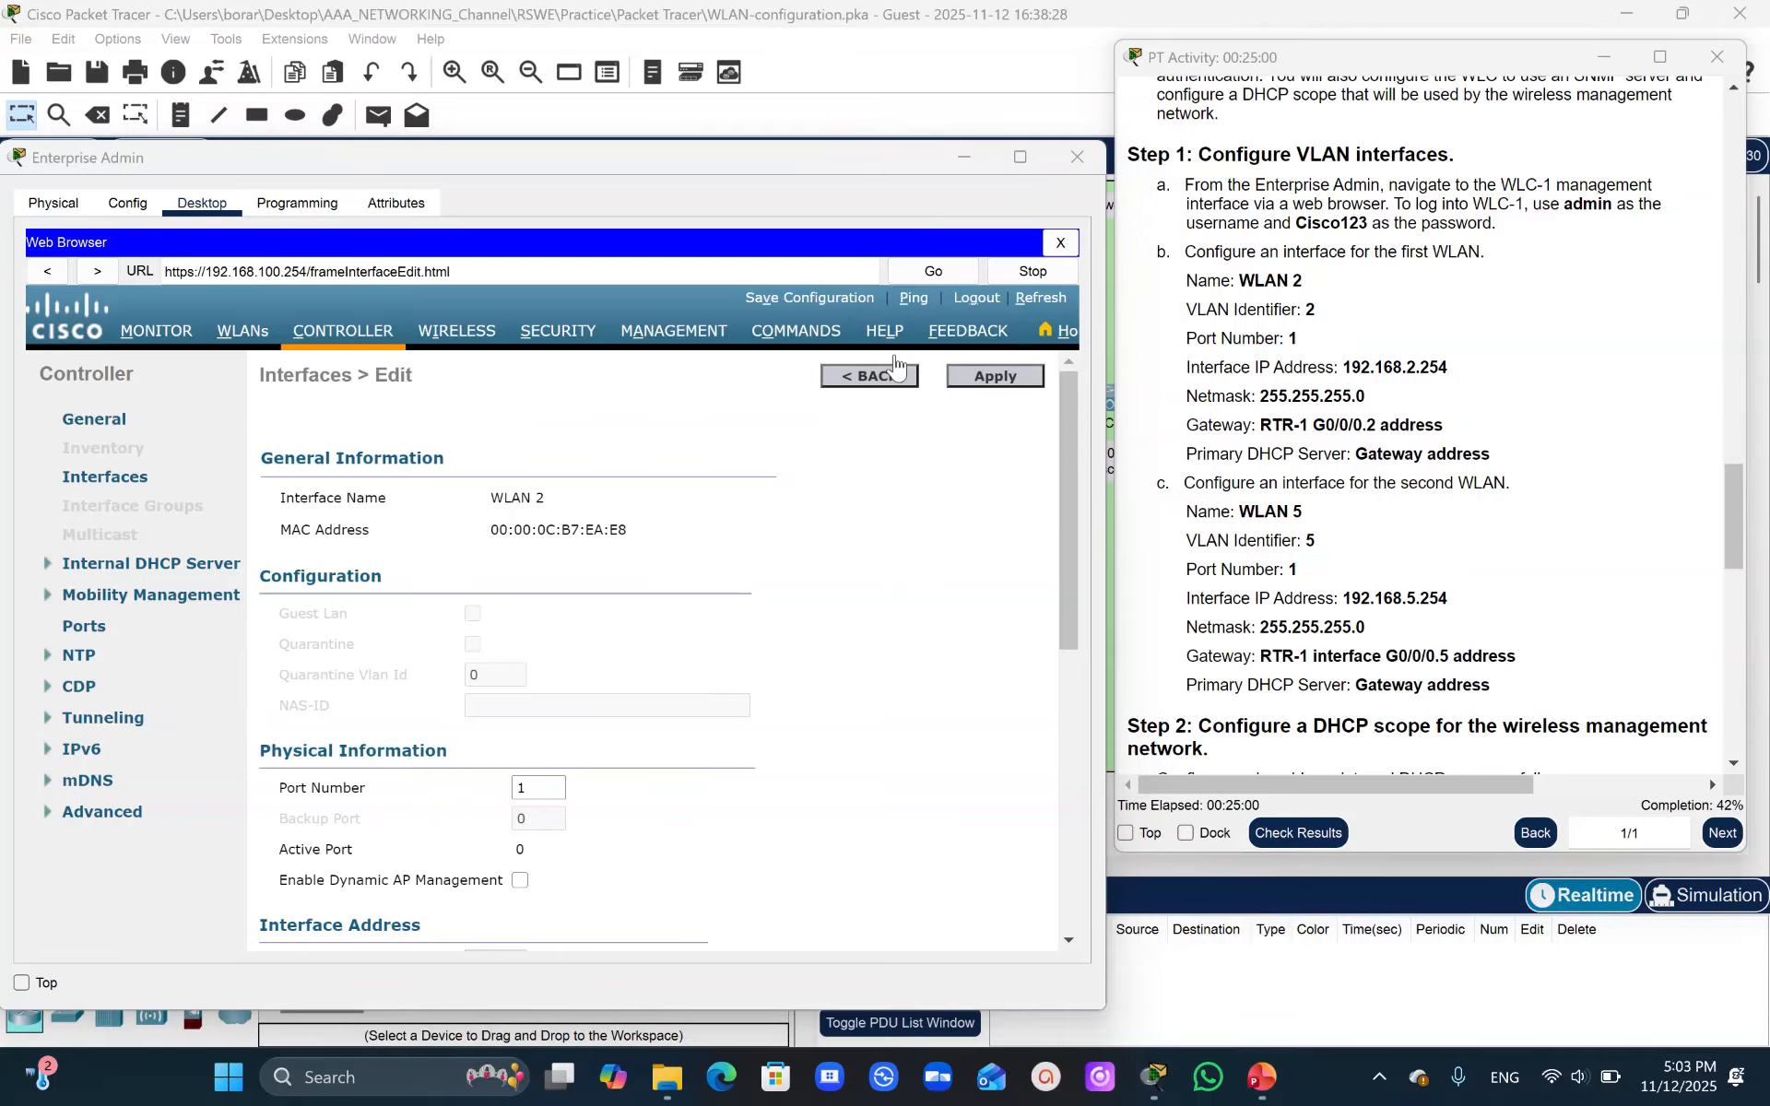
left_click(1075, 426)
left_click_drag(1075, 426, 1158, 368)
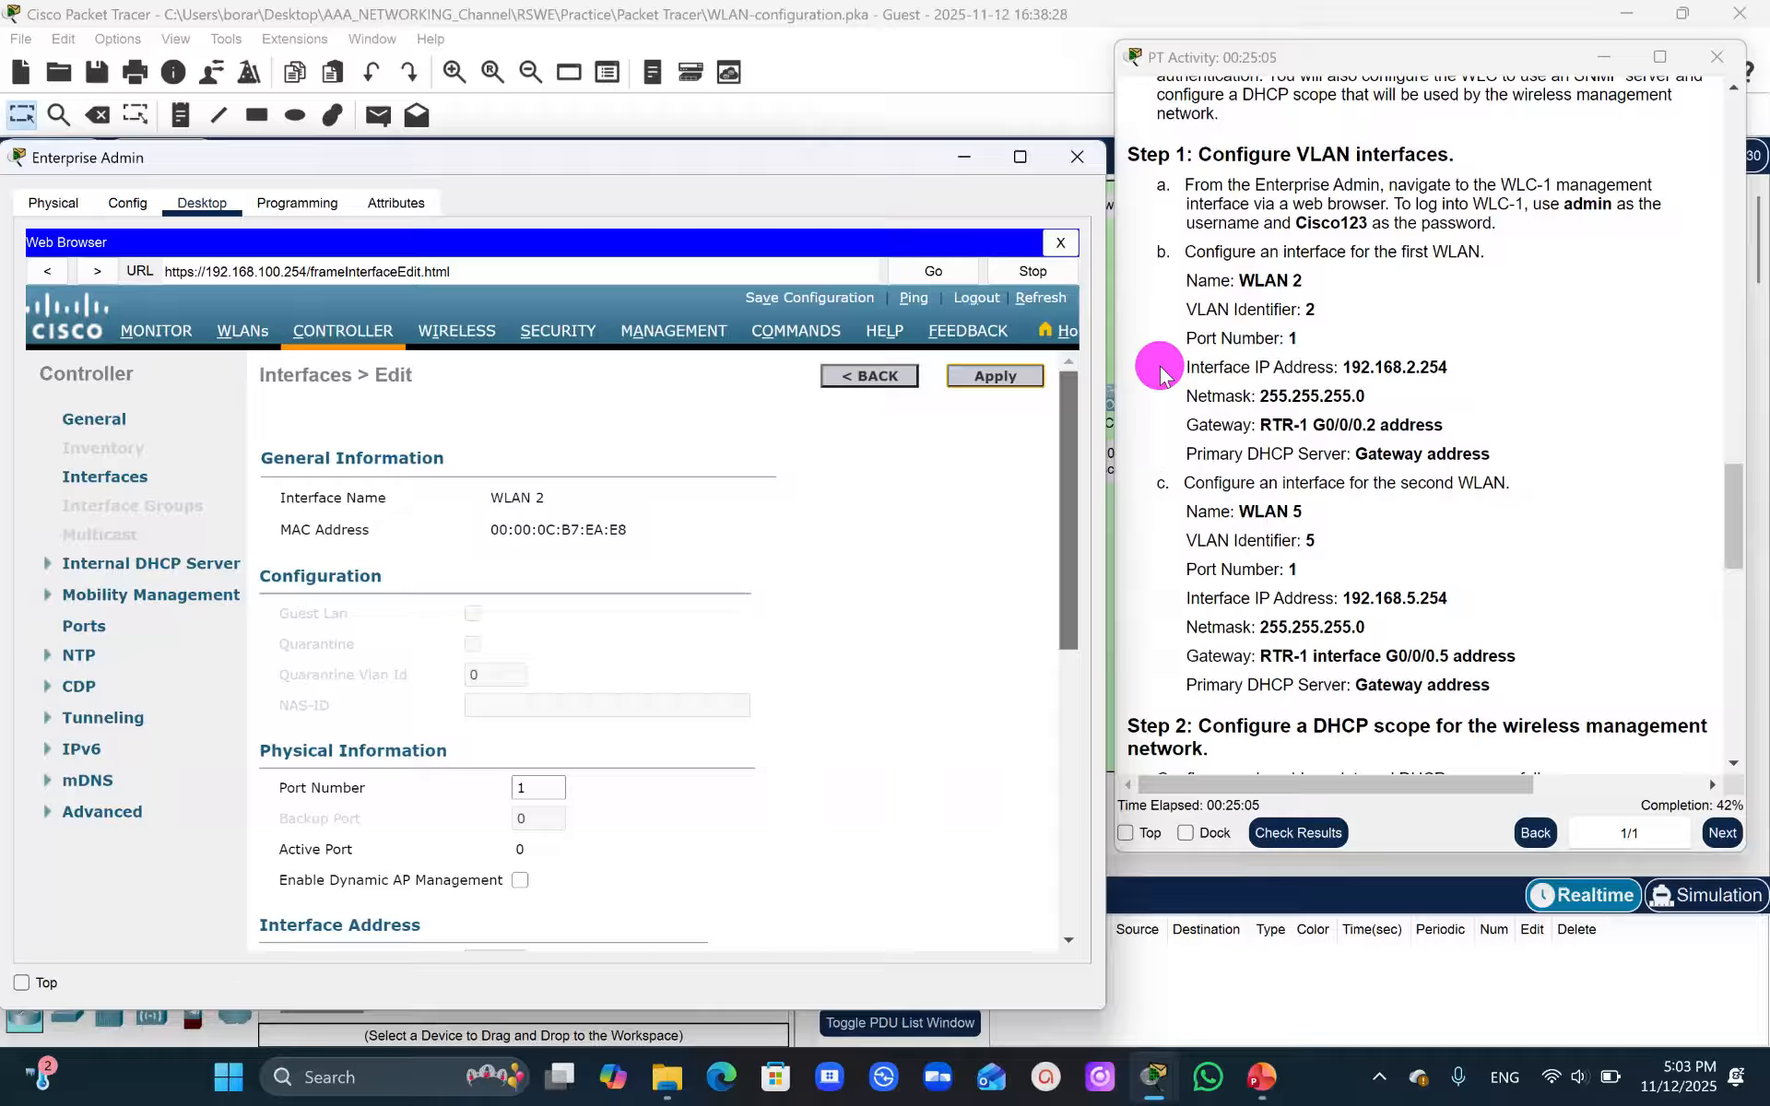
left_click(1017, 384)
left_click(702, 625)
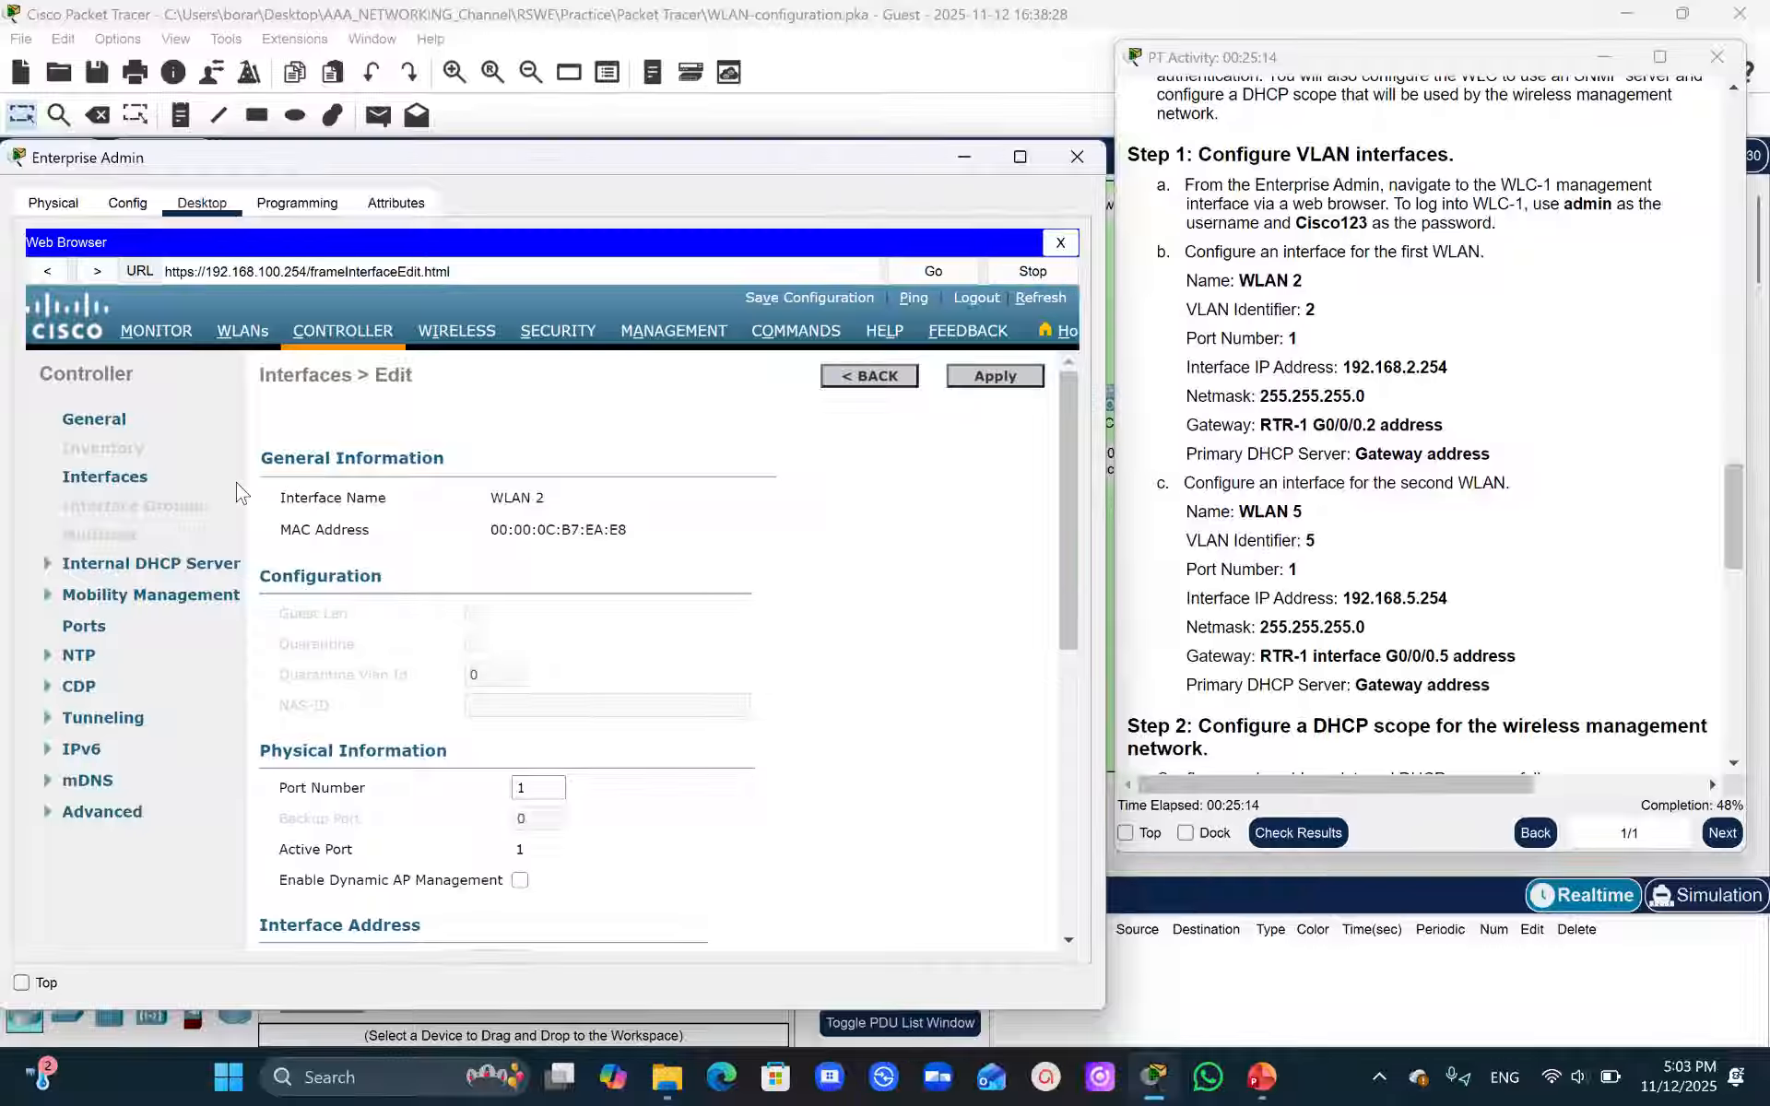
left_click(126, 478)
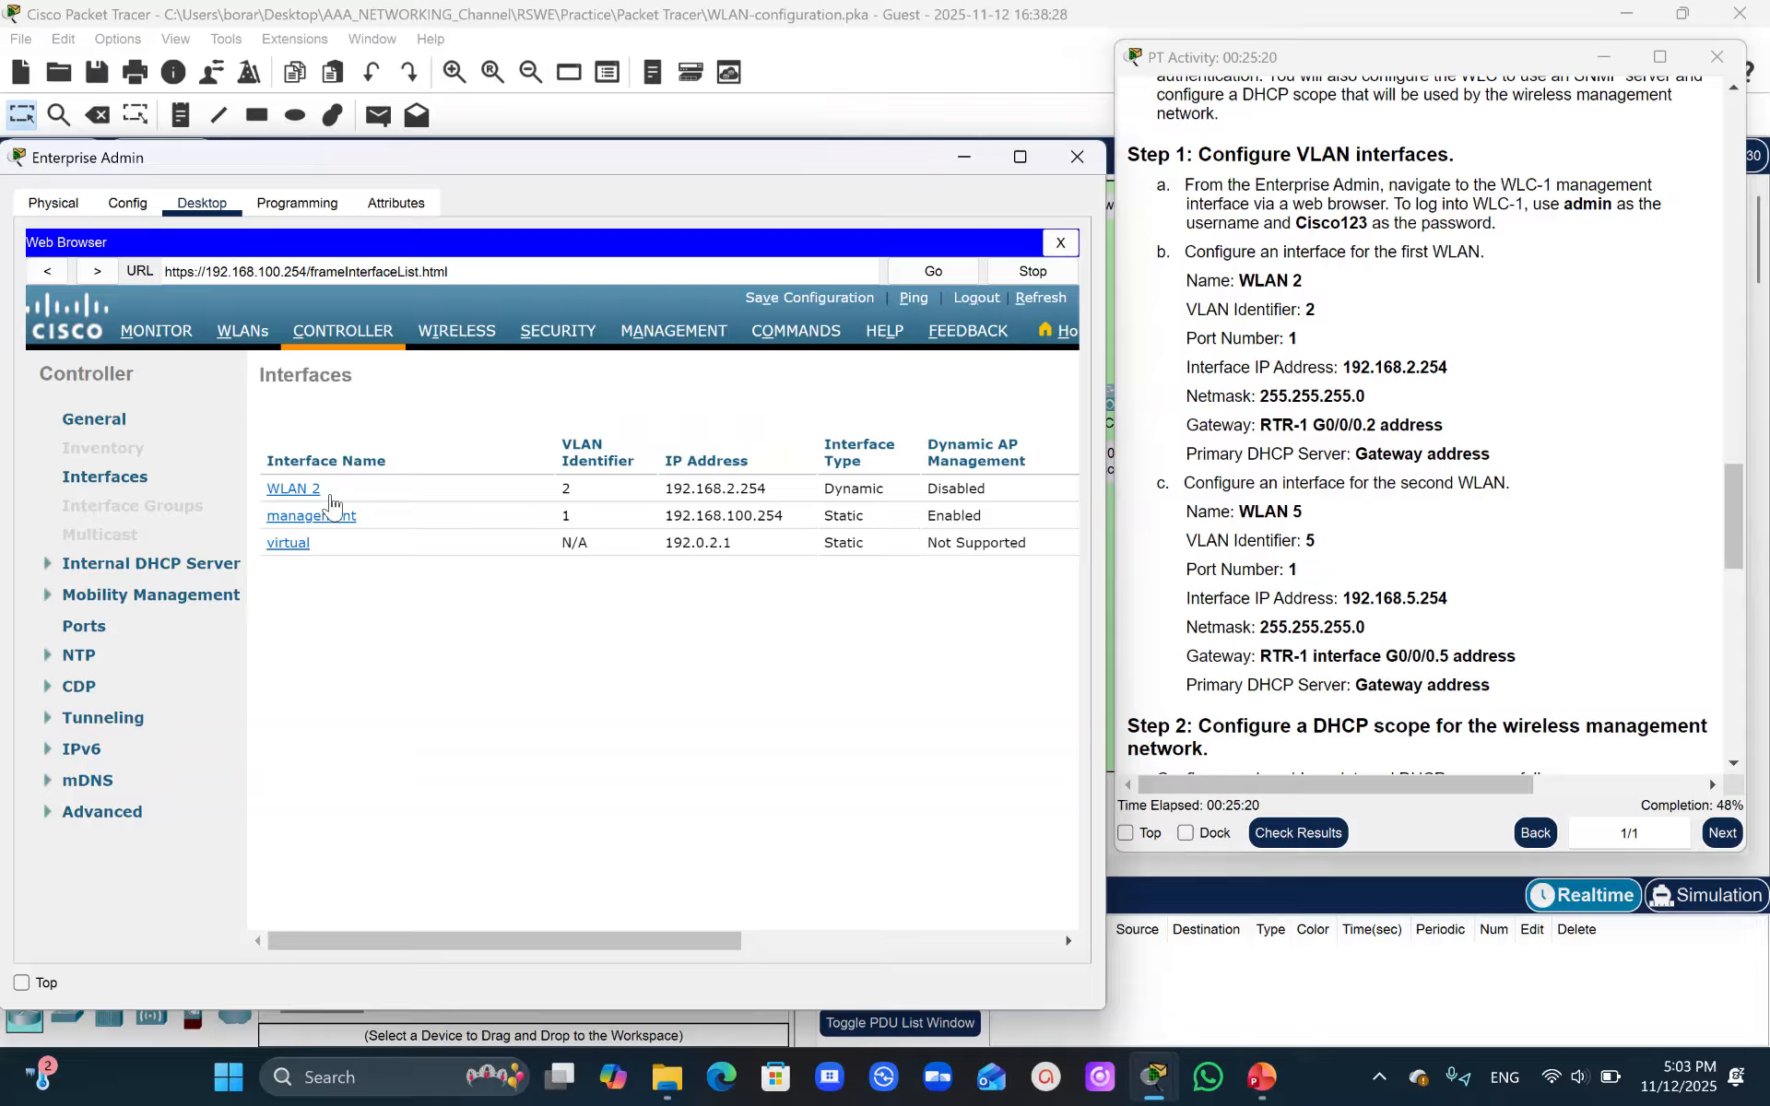
- Create a new interface named WLAN 5 with VLAN Id 5 and apply it
left_click_drag(707, 941, 1040, 950)
left_click(1037, 377)
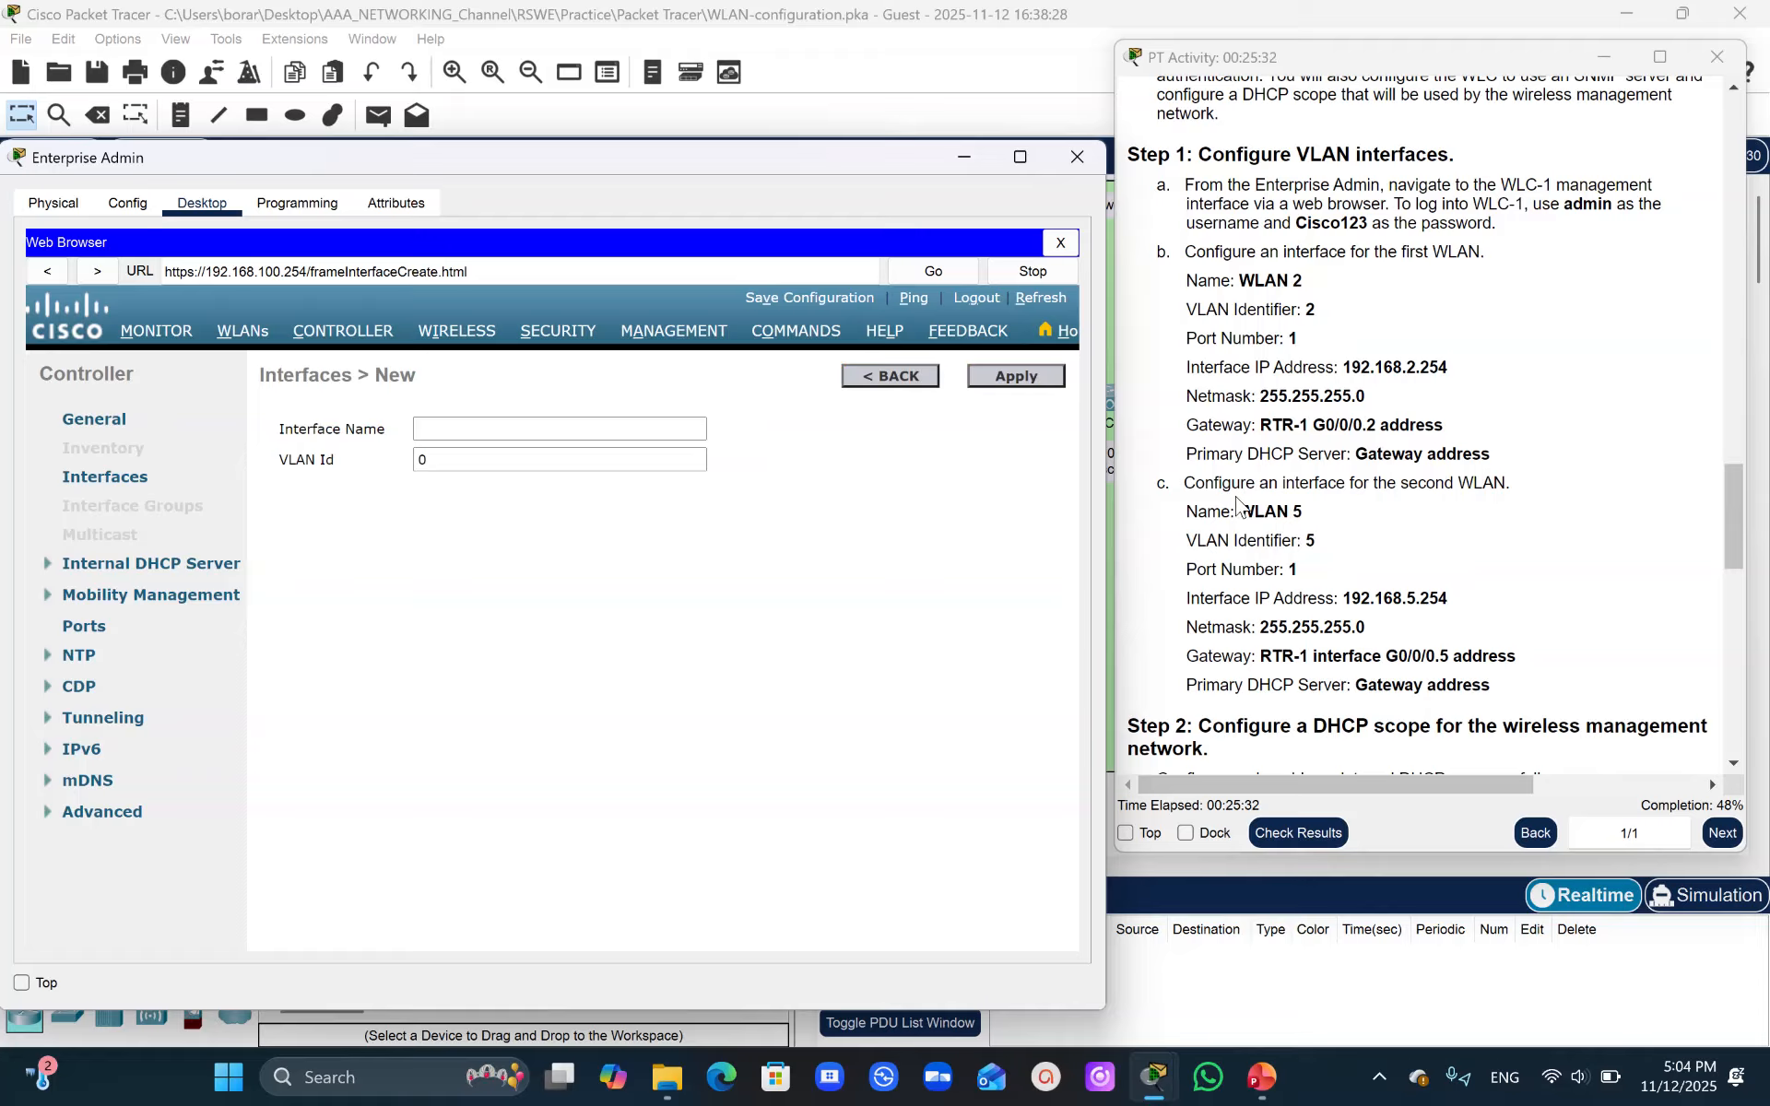
left_click_drag(1243, 509, 1316, 508)
key("ctrl+c")
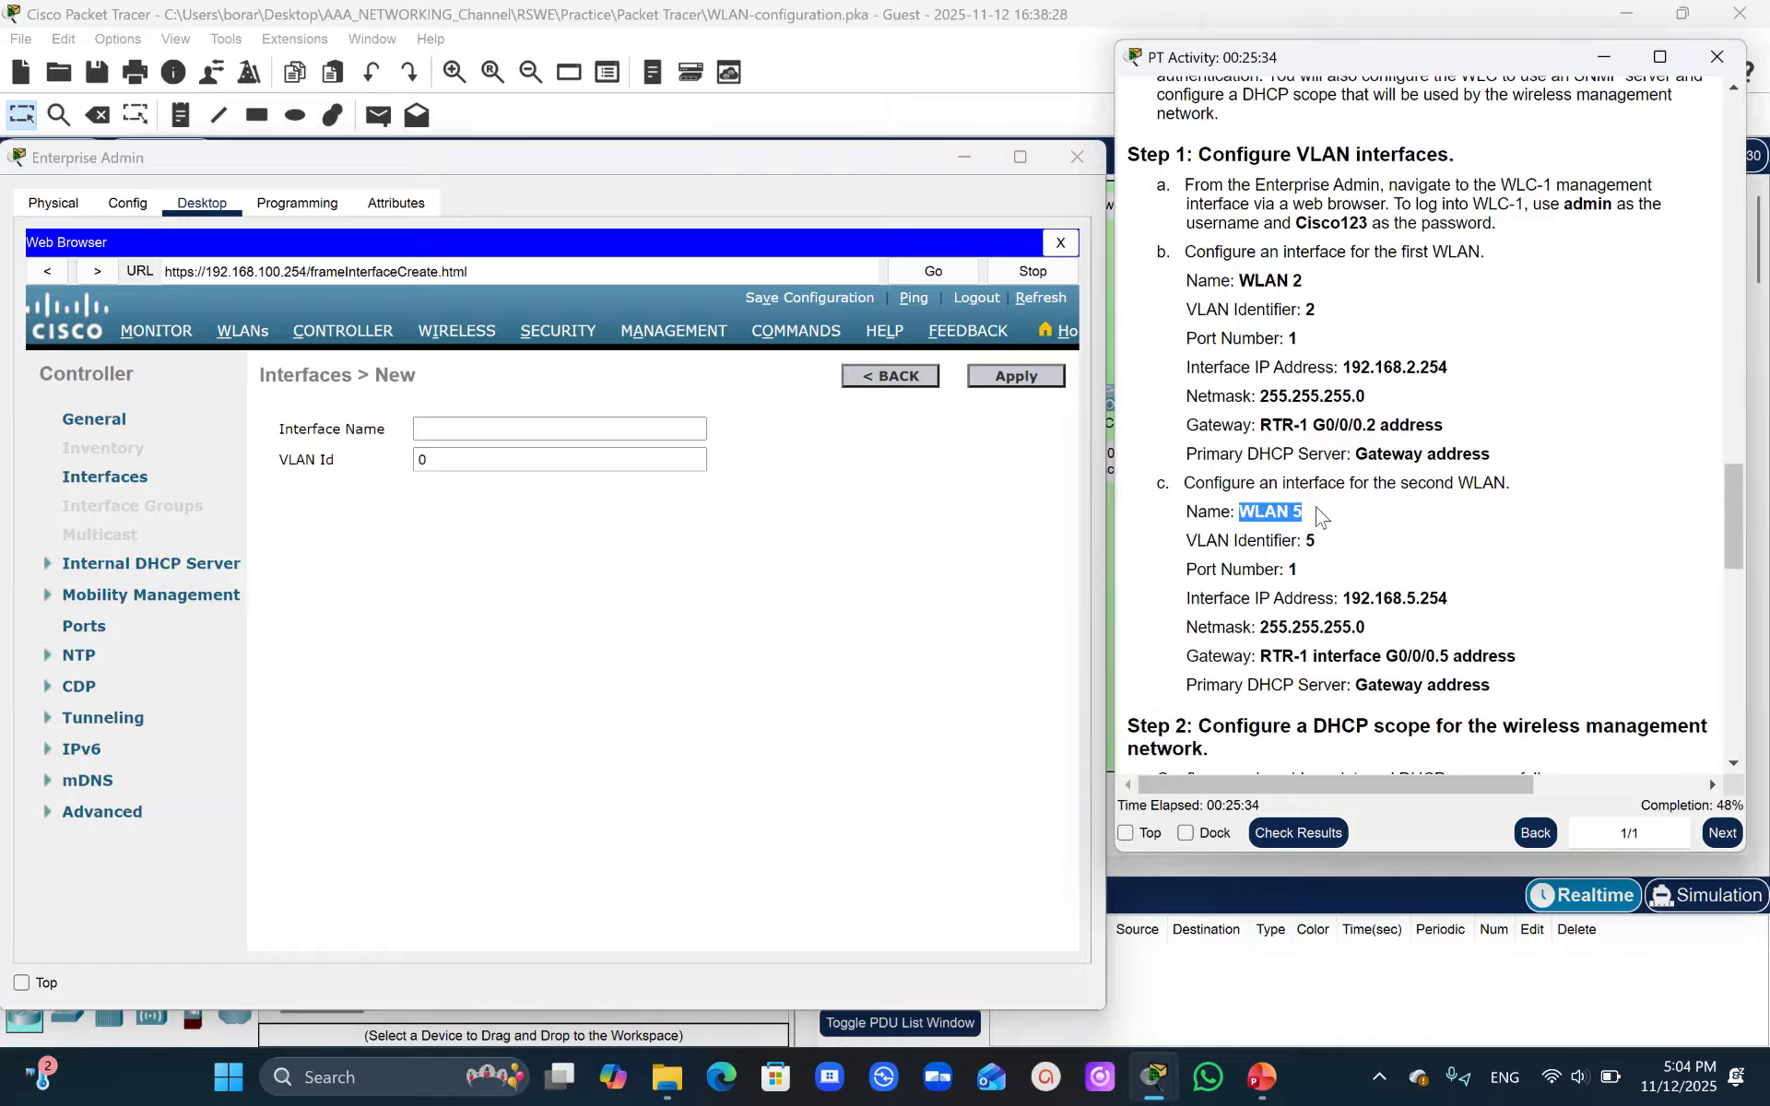
left_click(533, 430)
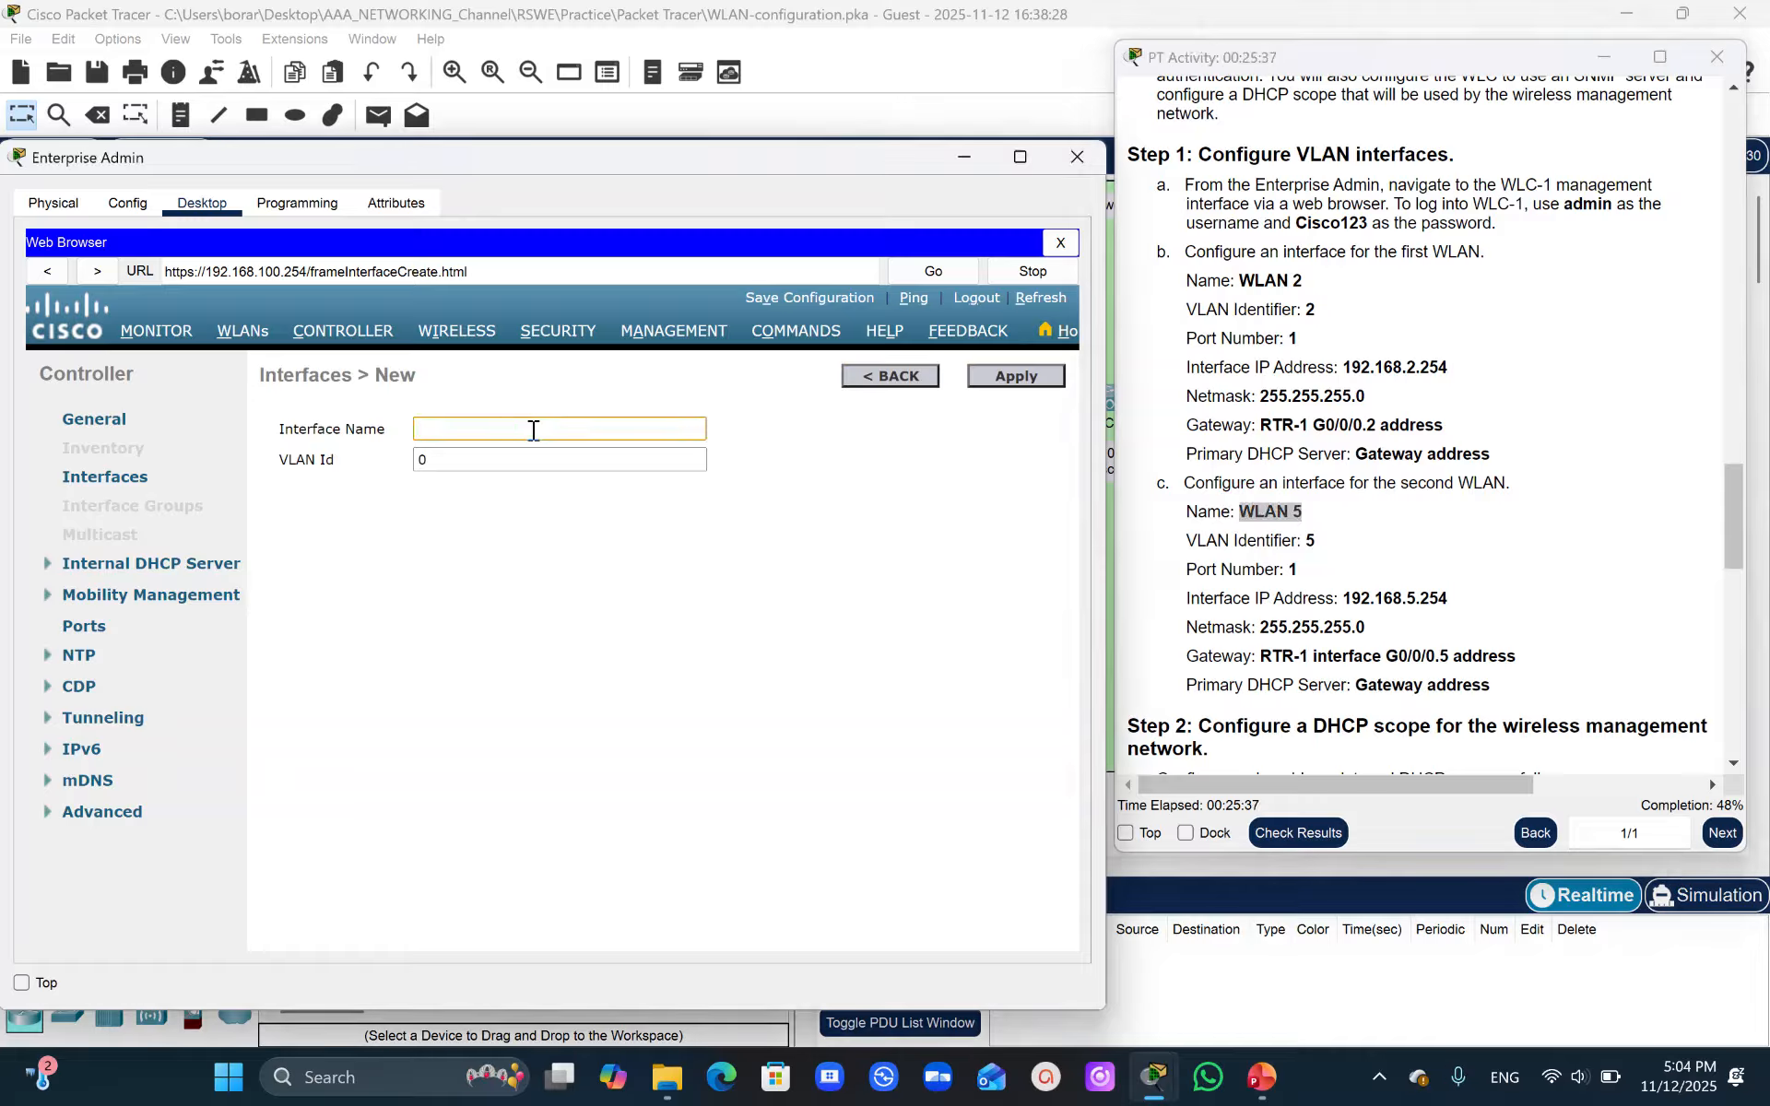
key("ctrl+v")
double_click(1319, 544)
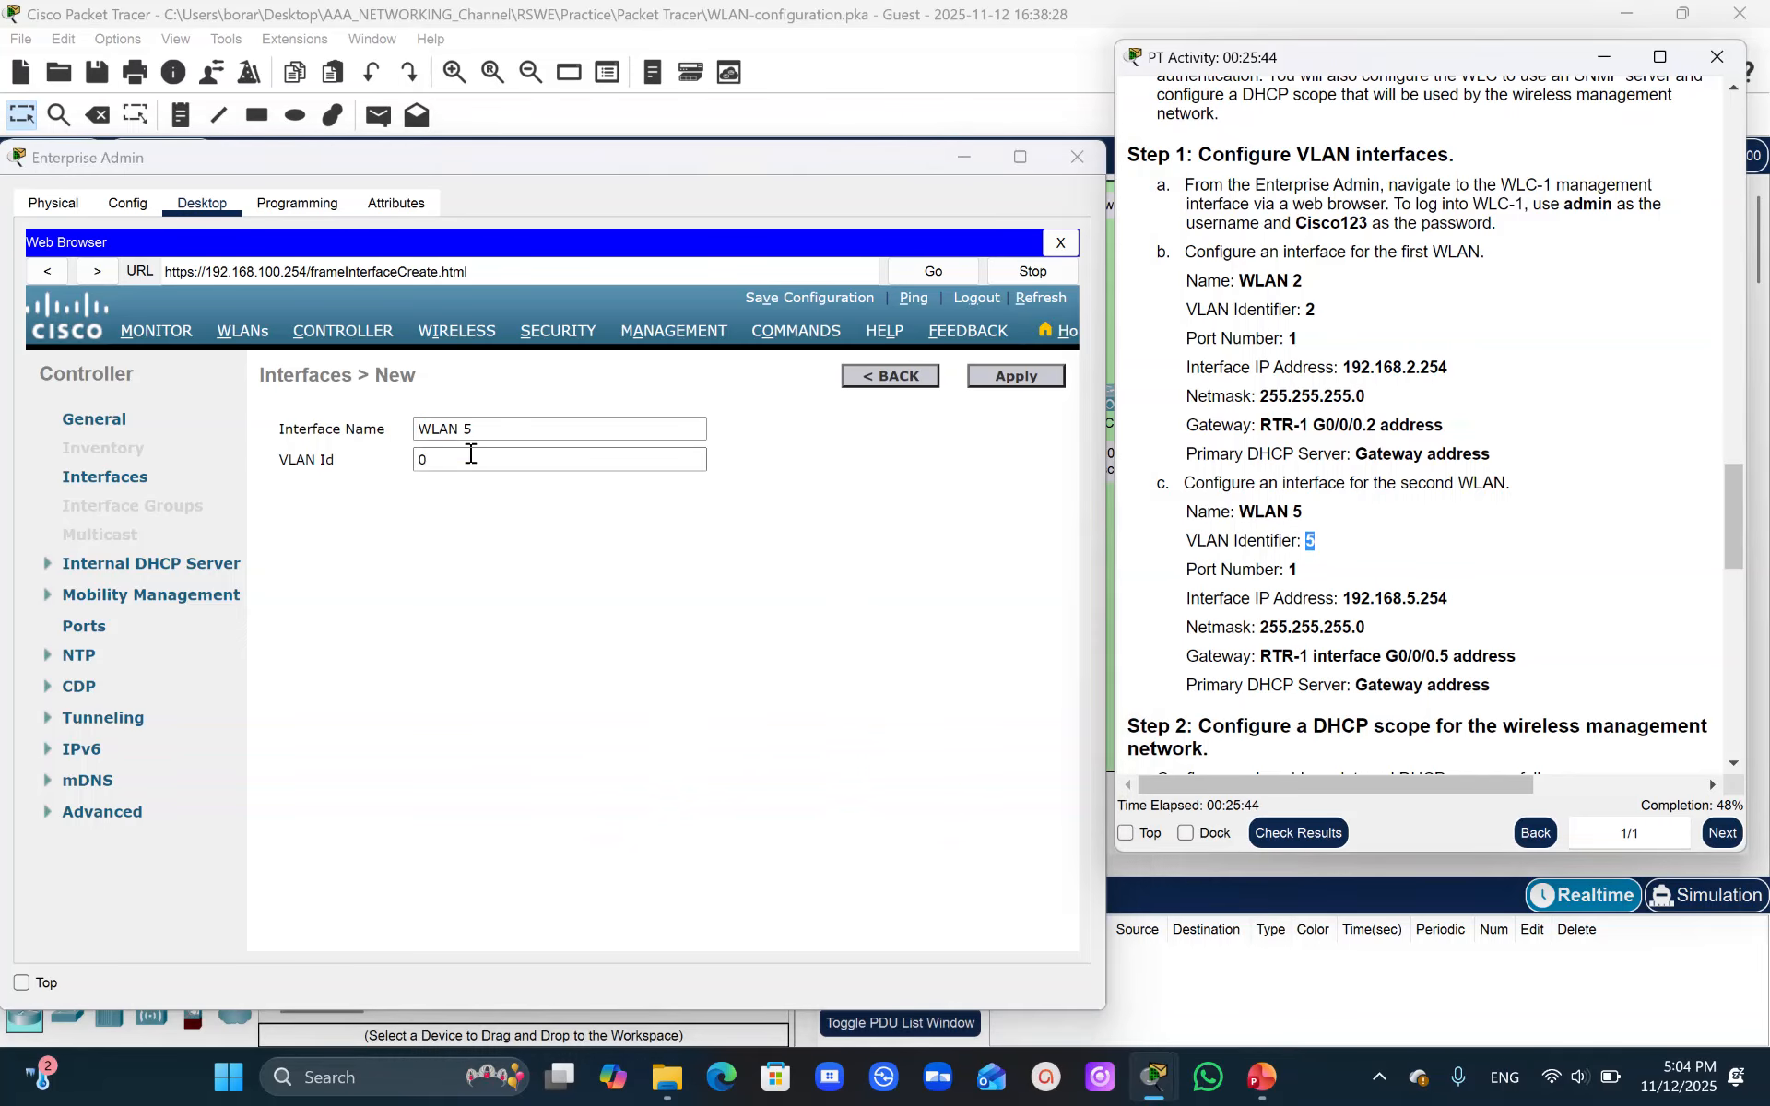
left_click(368, 461)
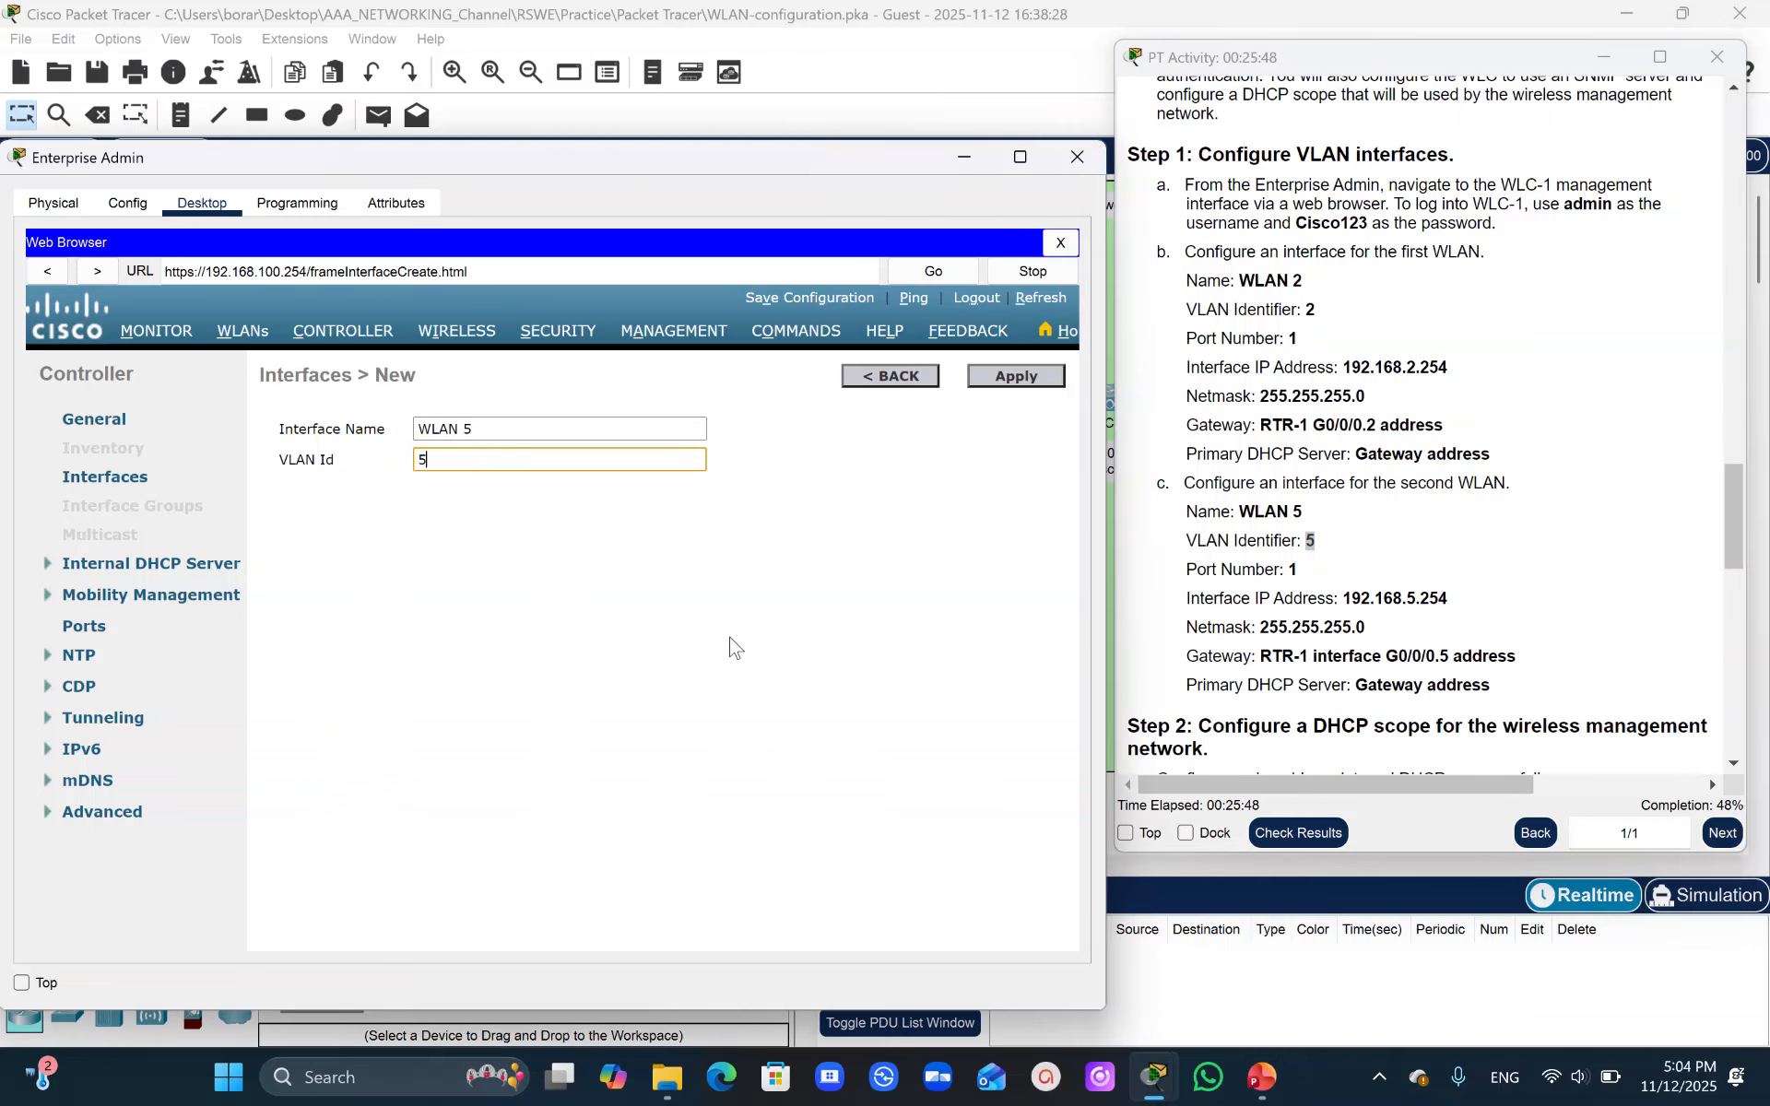
left_click(1017, 378)
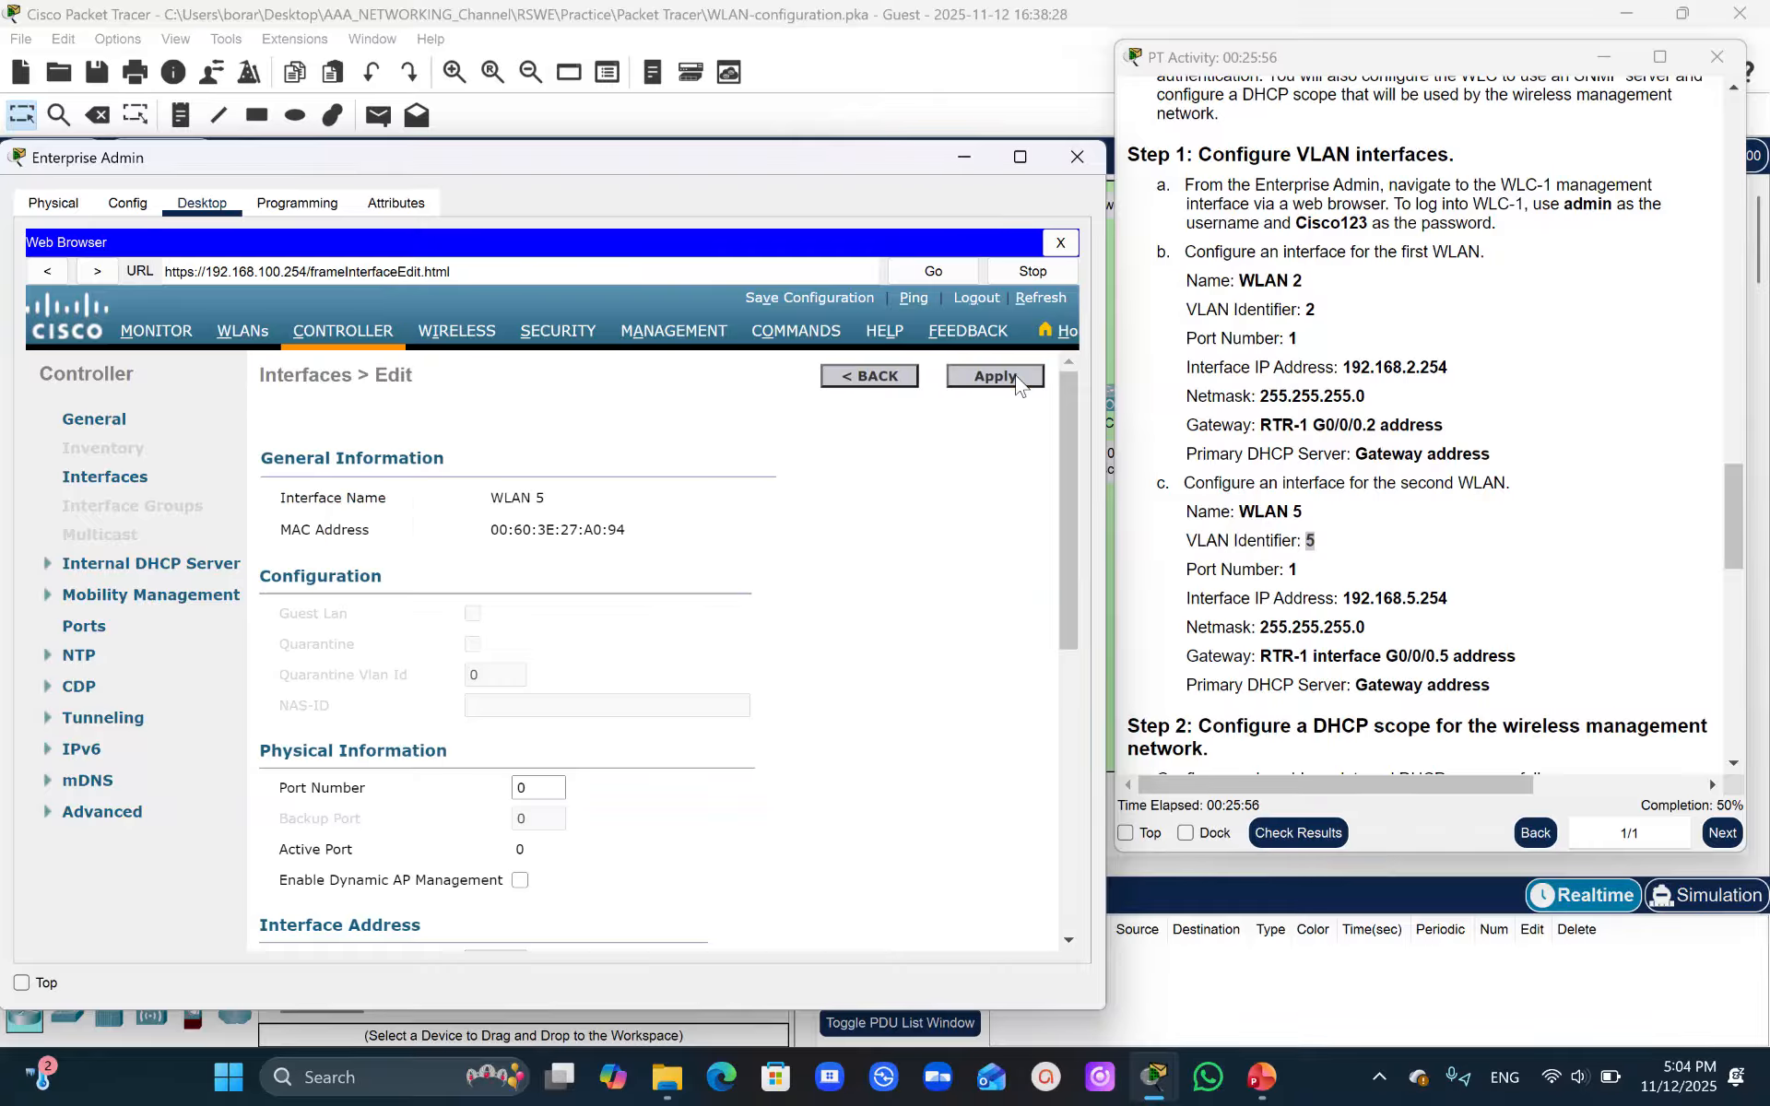
- Set the WLAN 5 interface's port number to 1 and IP address to 192.168.5.254
left_click_drag(1063, 441, 1067, 503)
double_click(527, 657)
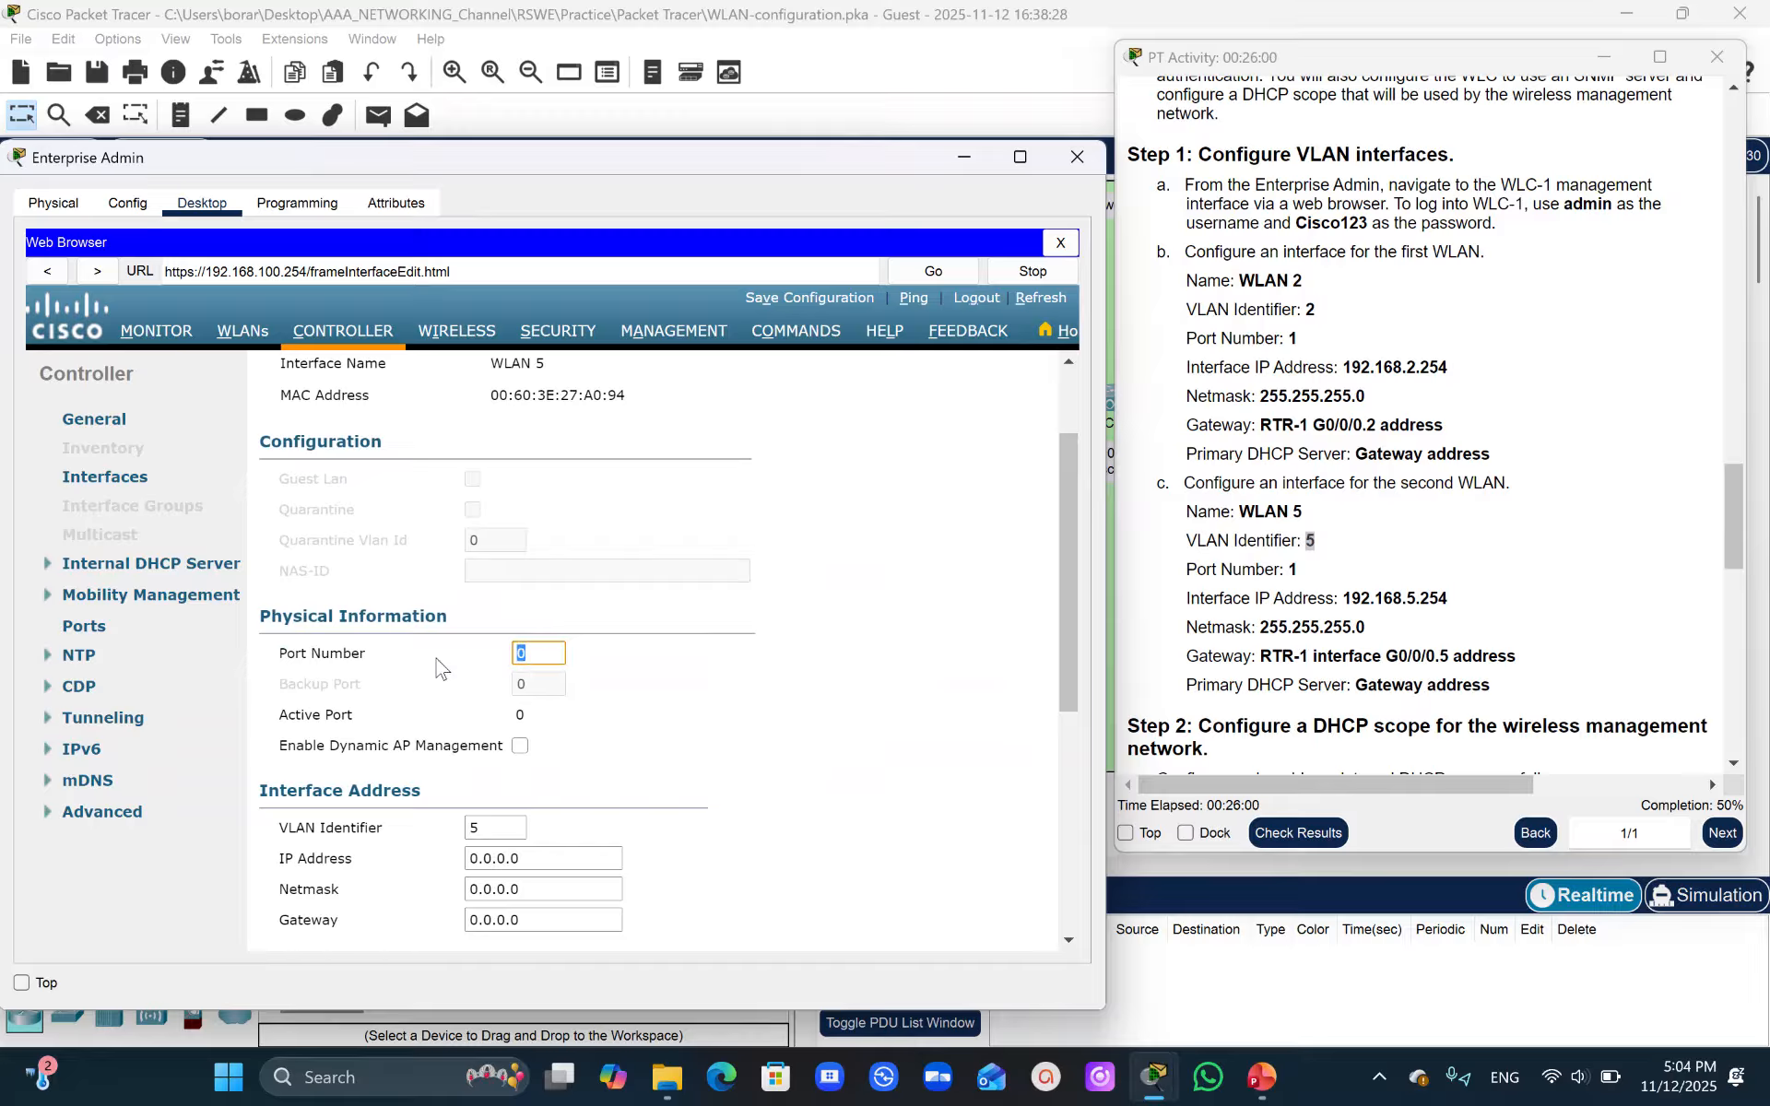
left_click(1411, 631)
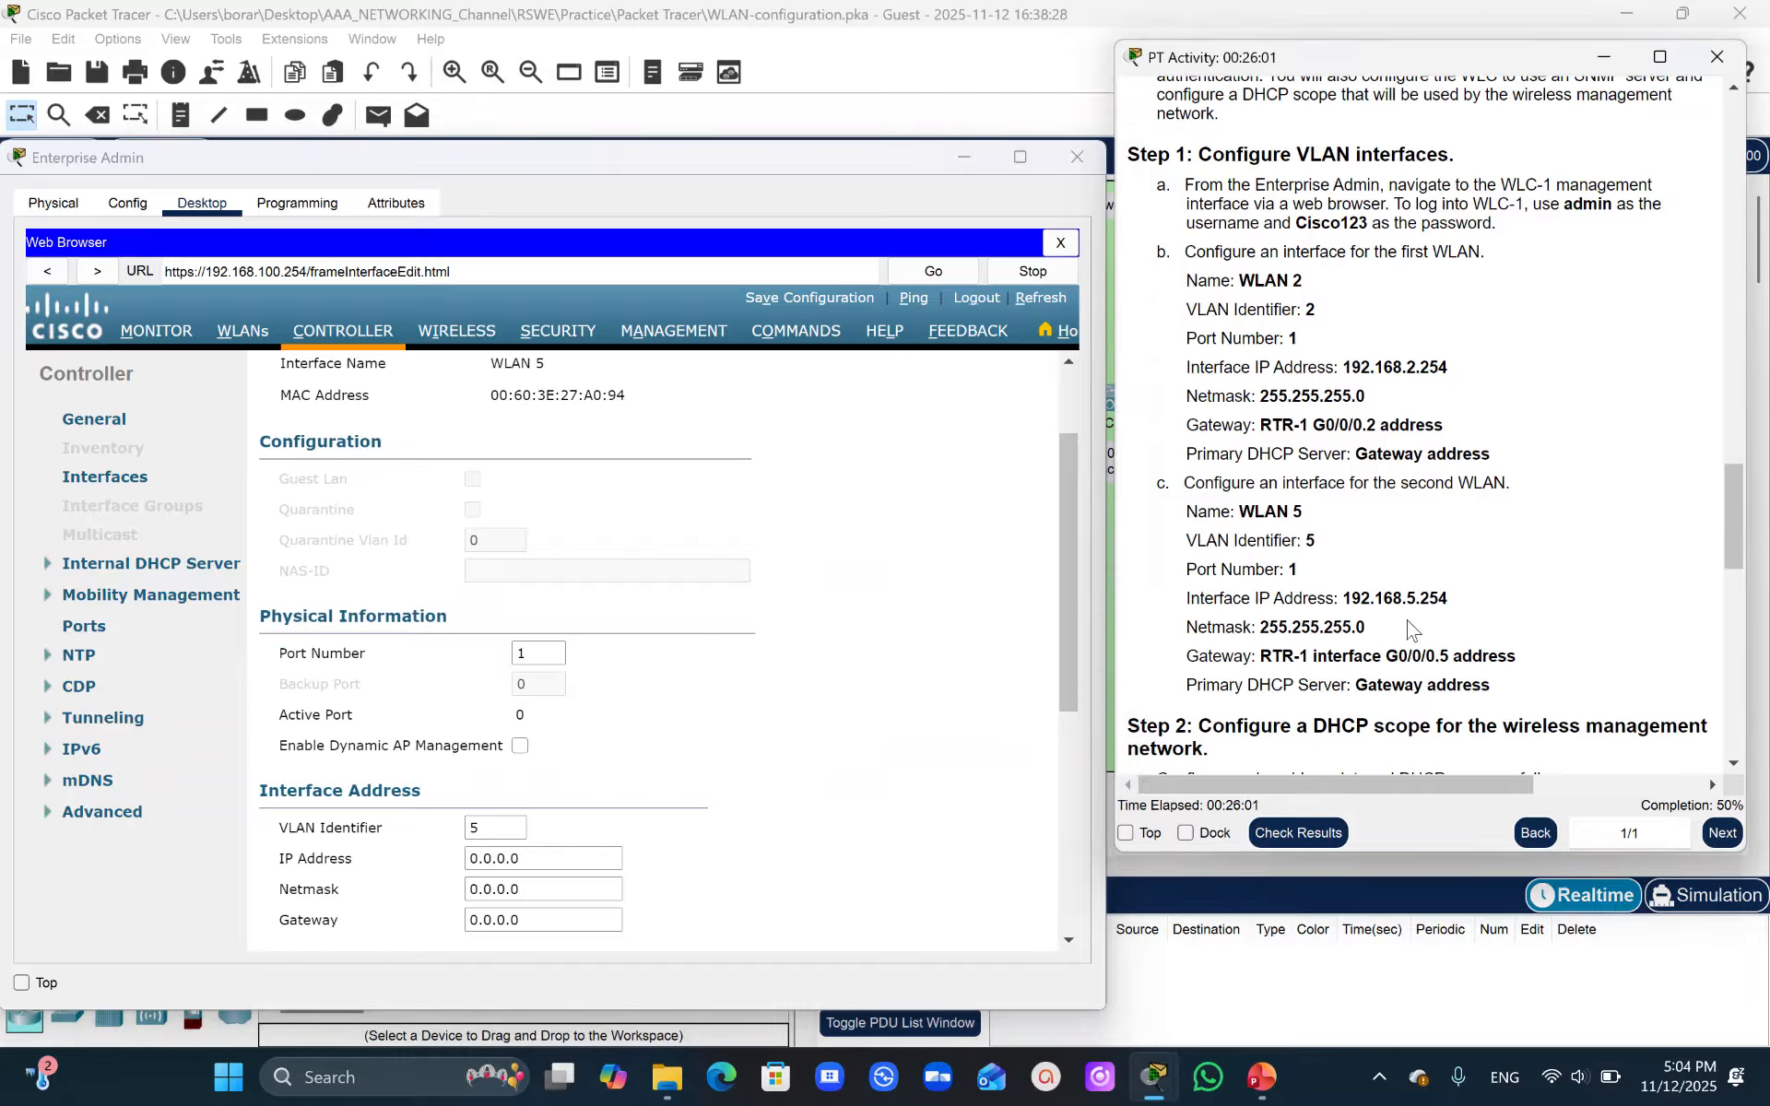
left_click_drag(1342, 598, 1450, 604)
key("ctrl+c")
left_click_drag(537, 853, 396, 845)
key("ctrl+v")
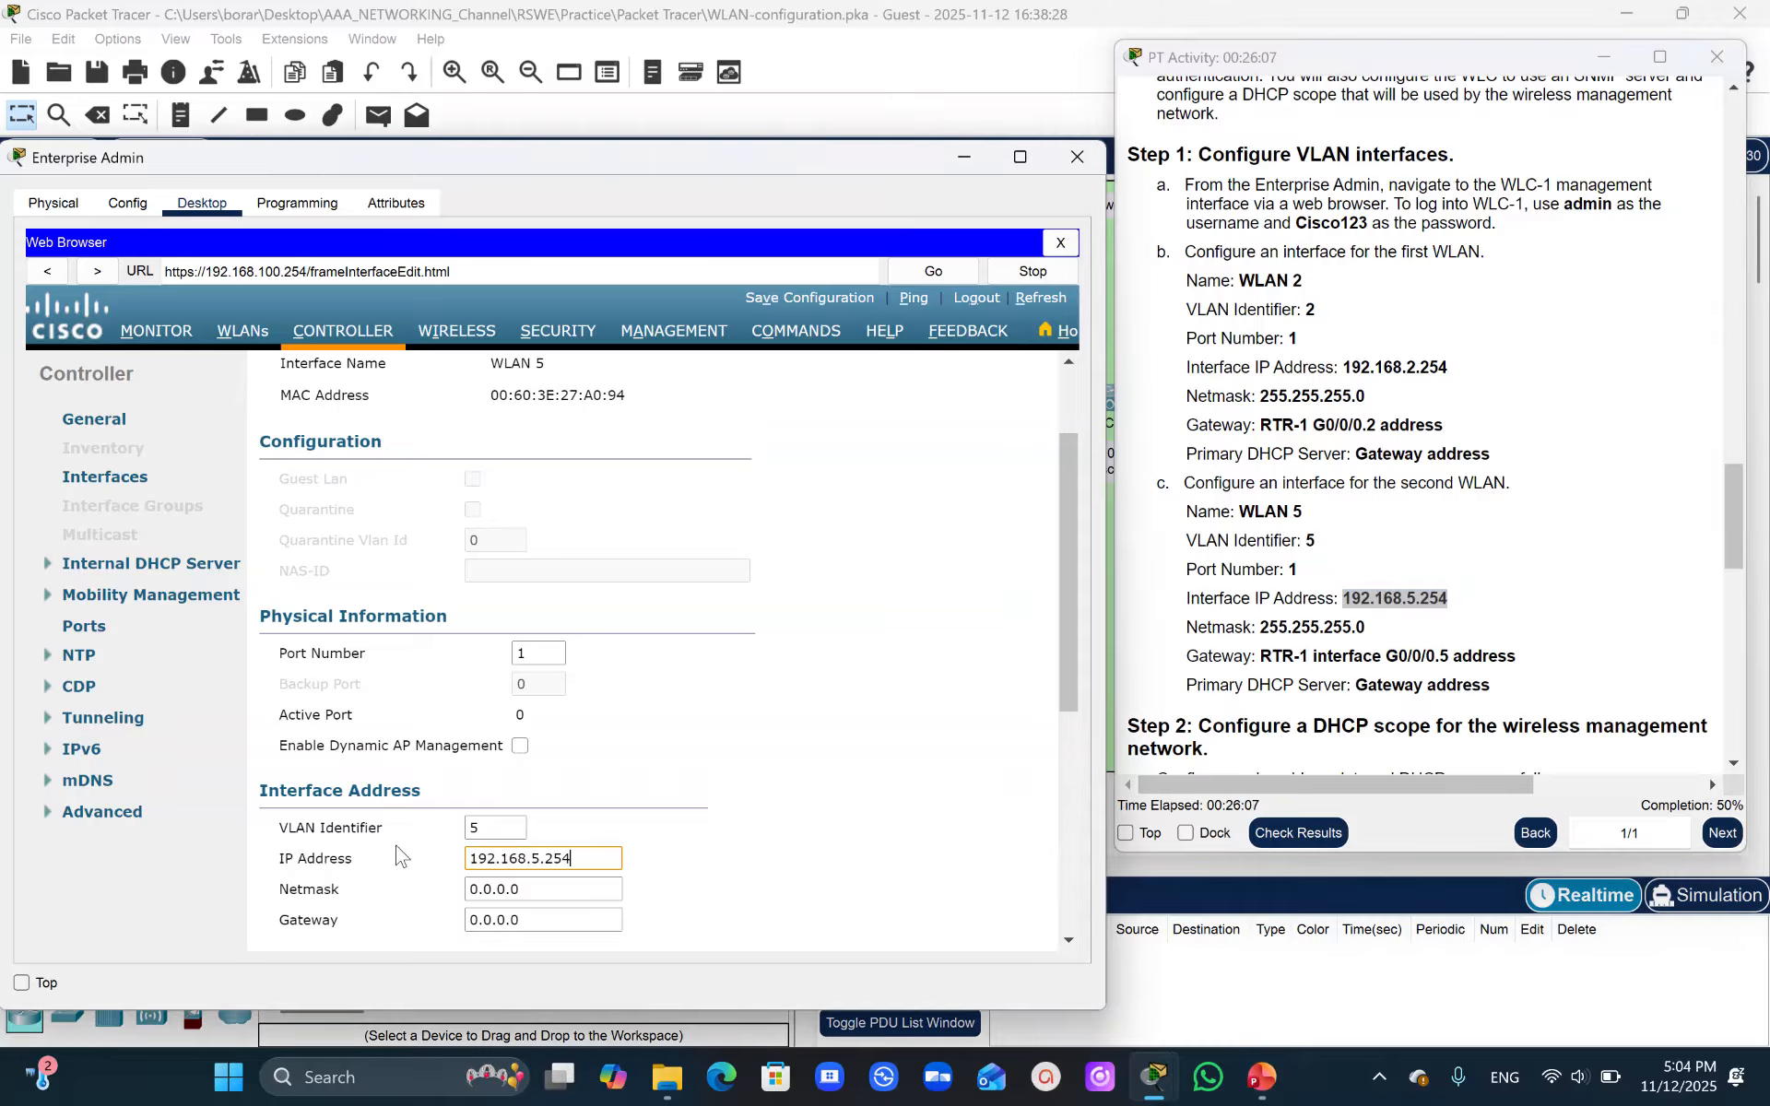
- Set the WLAN 5 interface netmask to 255.255.255.0
left_click(1257, 627)
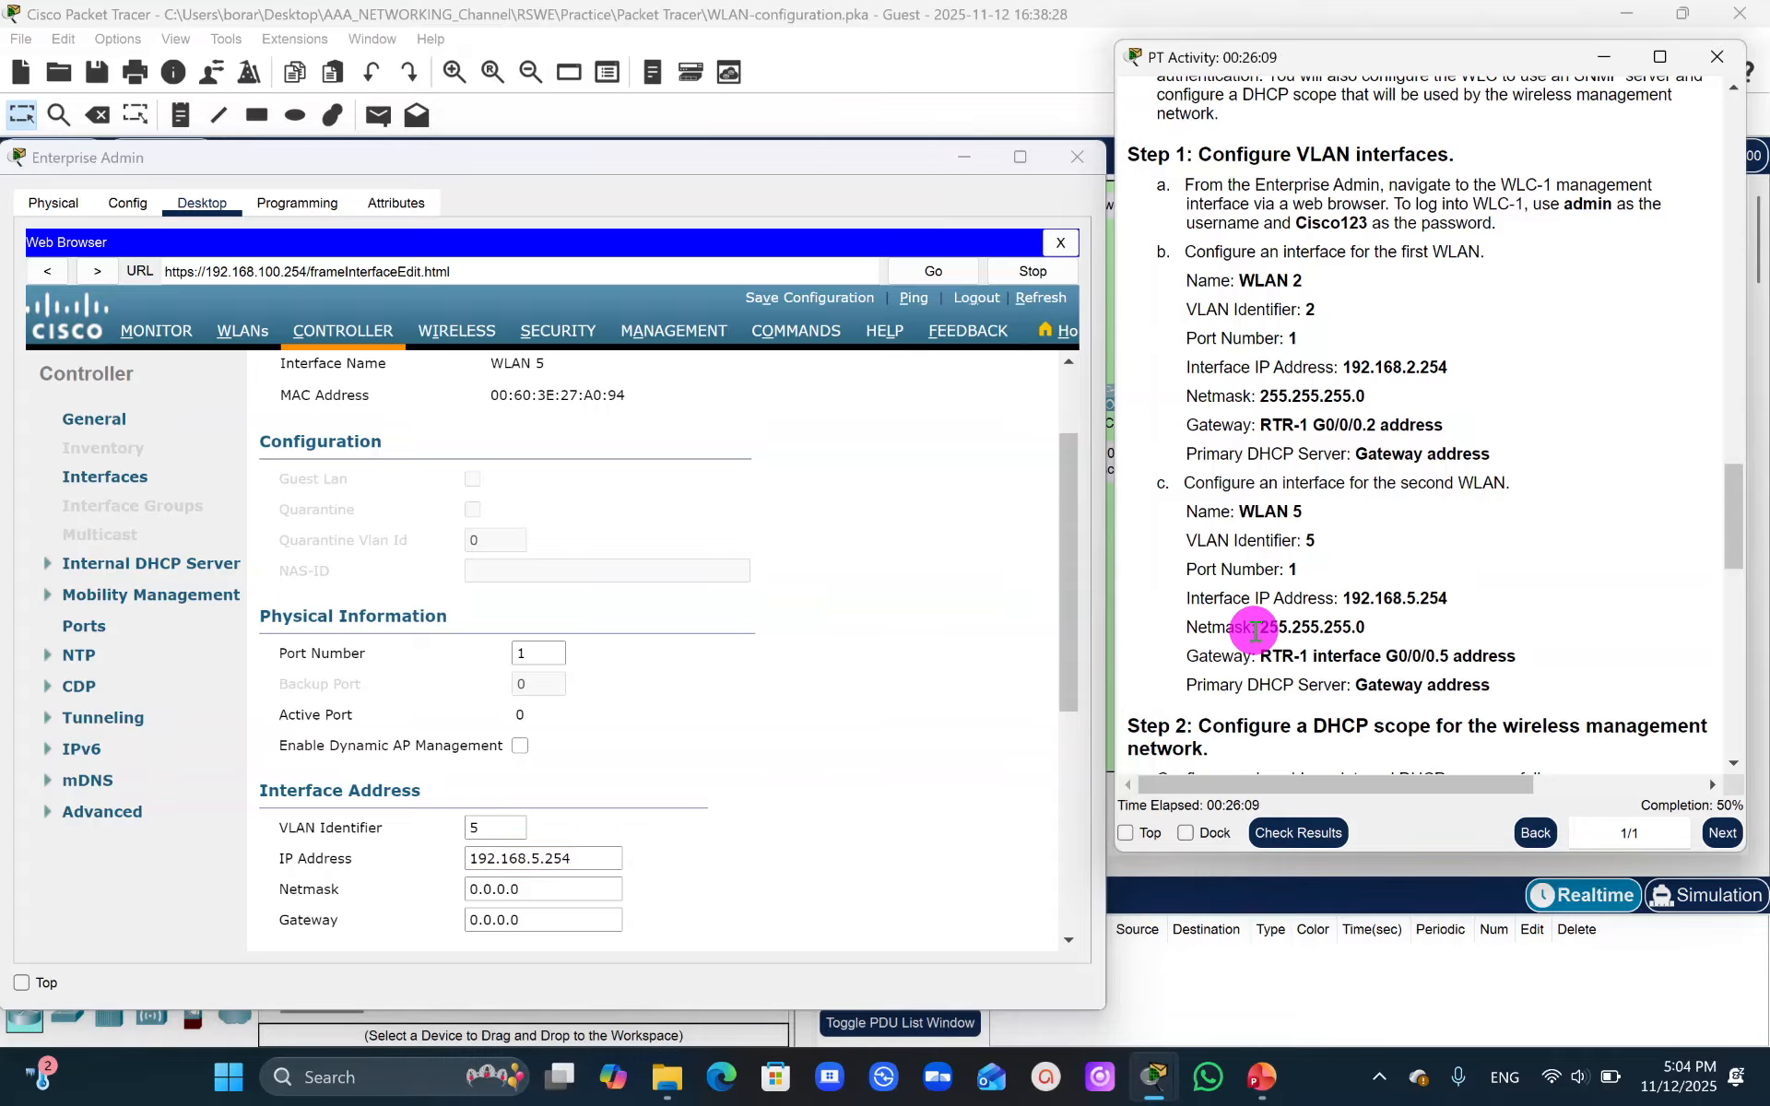
left_click_drag(1256, 629, 1302, 627)
left_click(1380, 632)
left_click(1309, 625)
left_click(1268, 624)
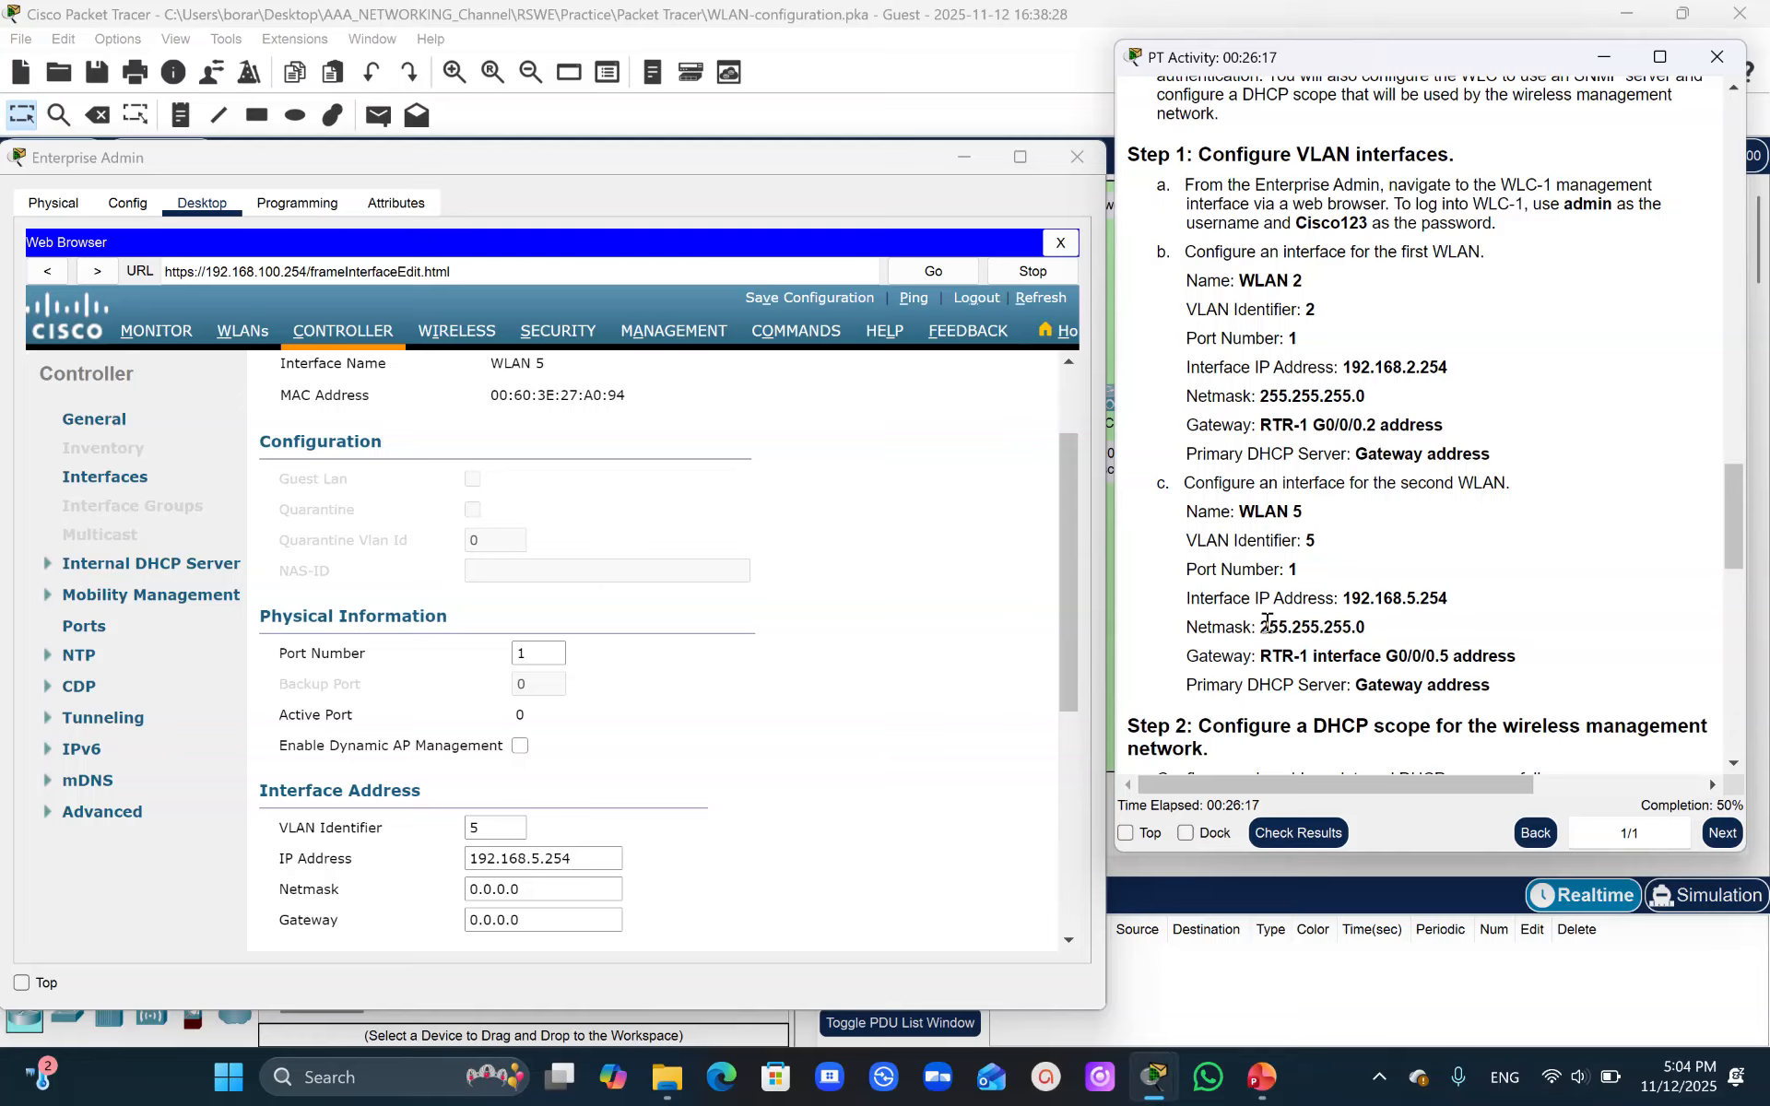
left_click_drag(1259, 626, 1362, 628)
key("ctrl+c")
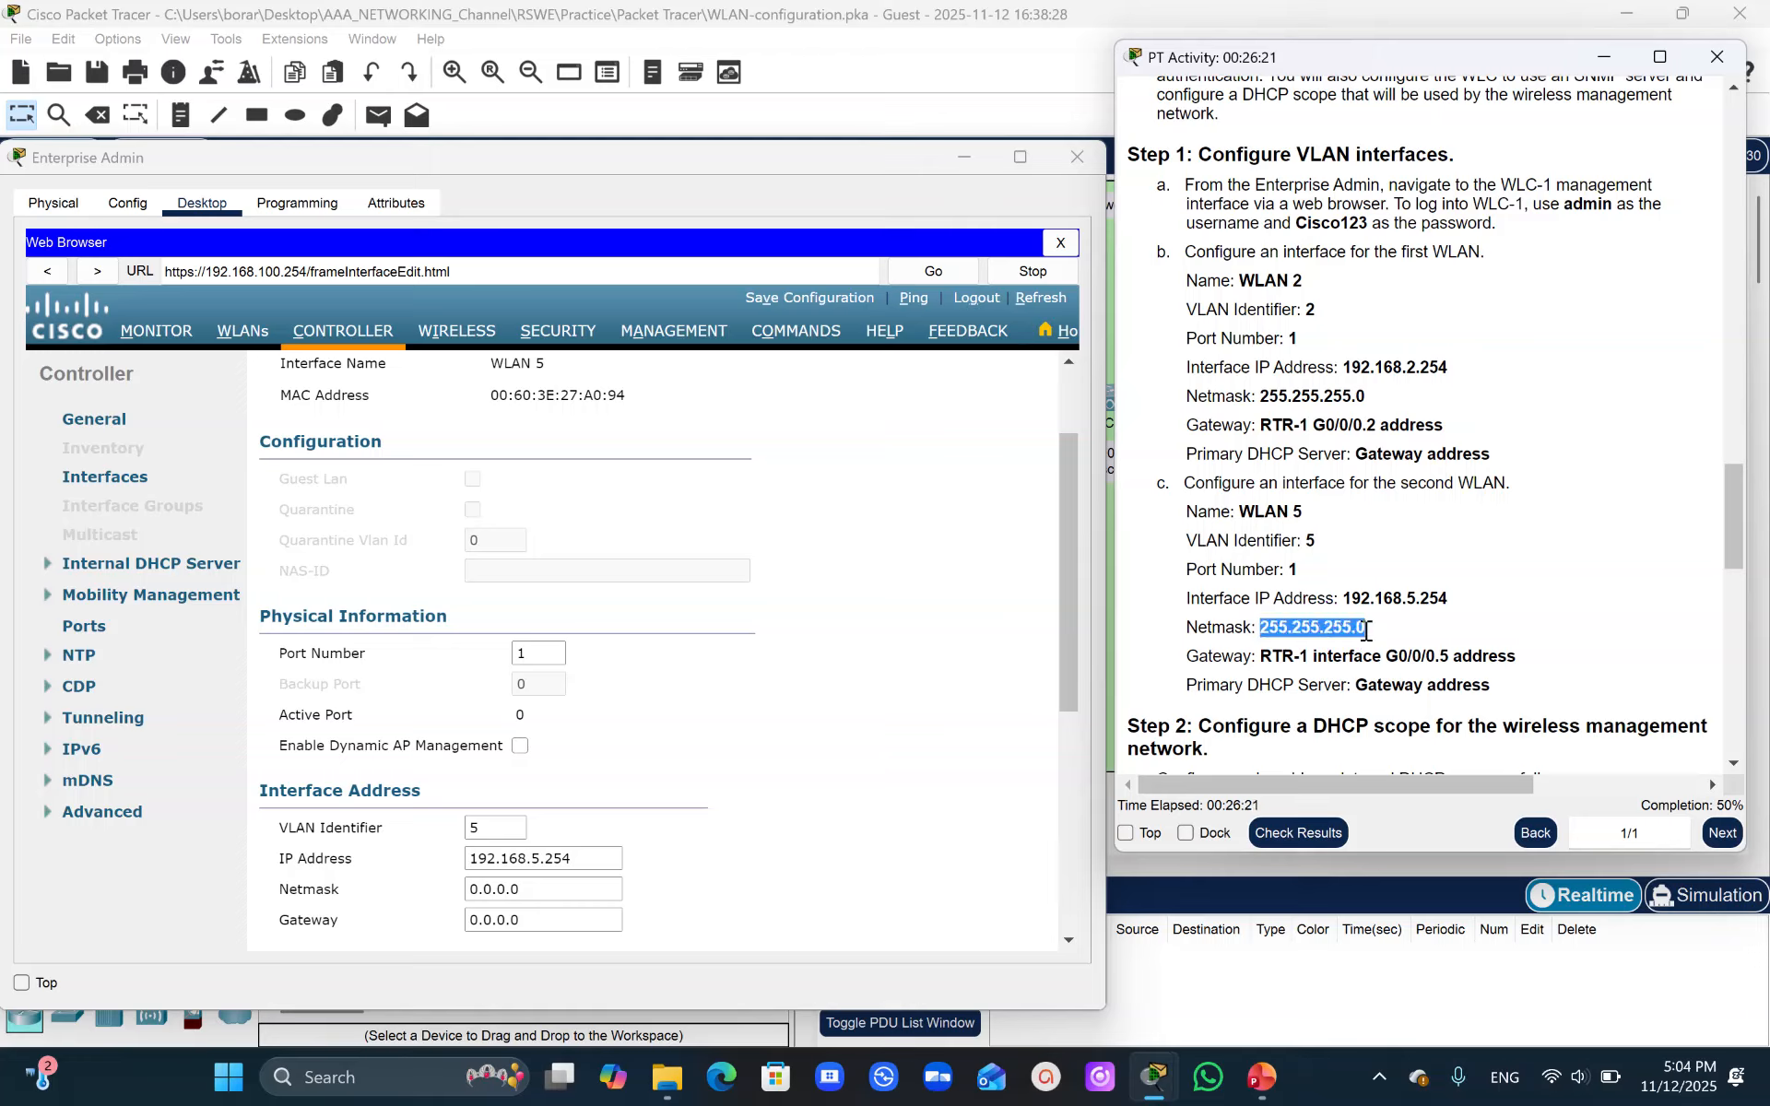
double_click(518, 890)
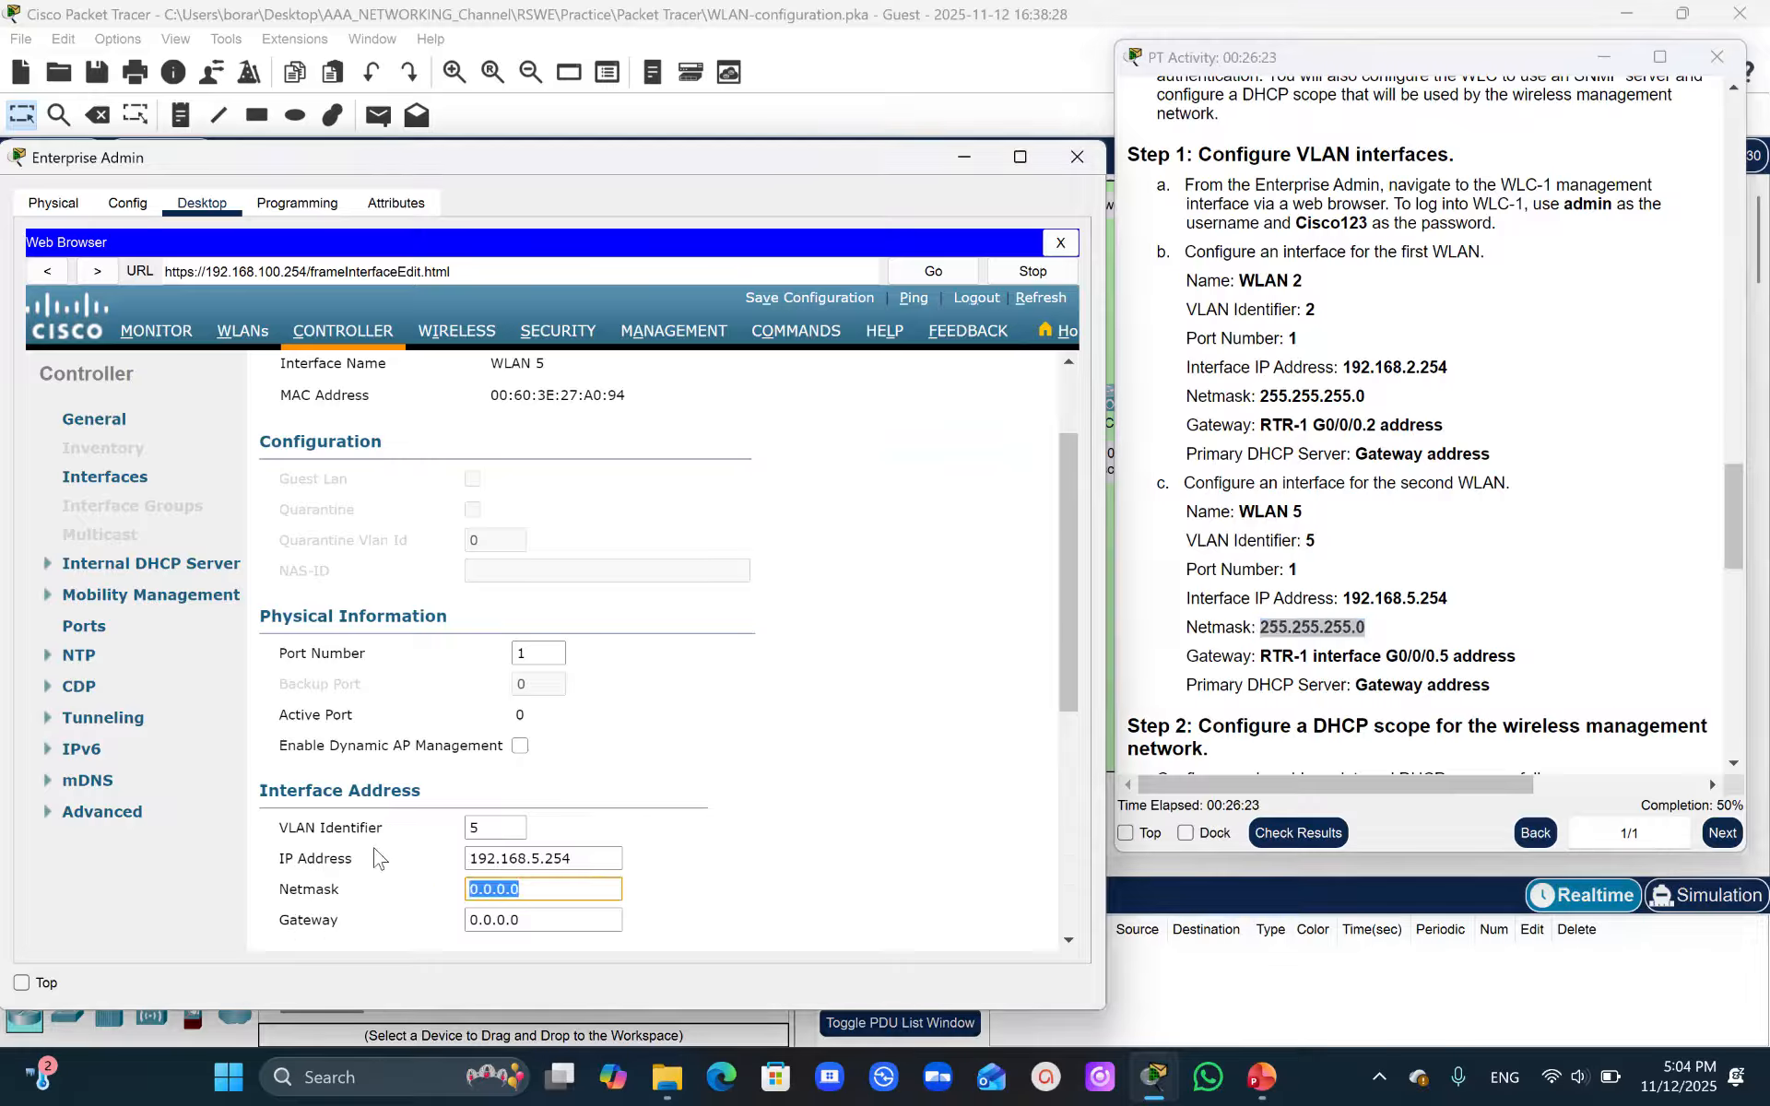
key("ctrl+v")
scroll(1072, 682, "down", 4)
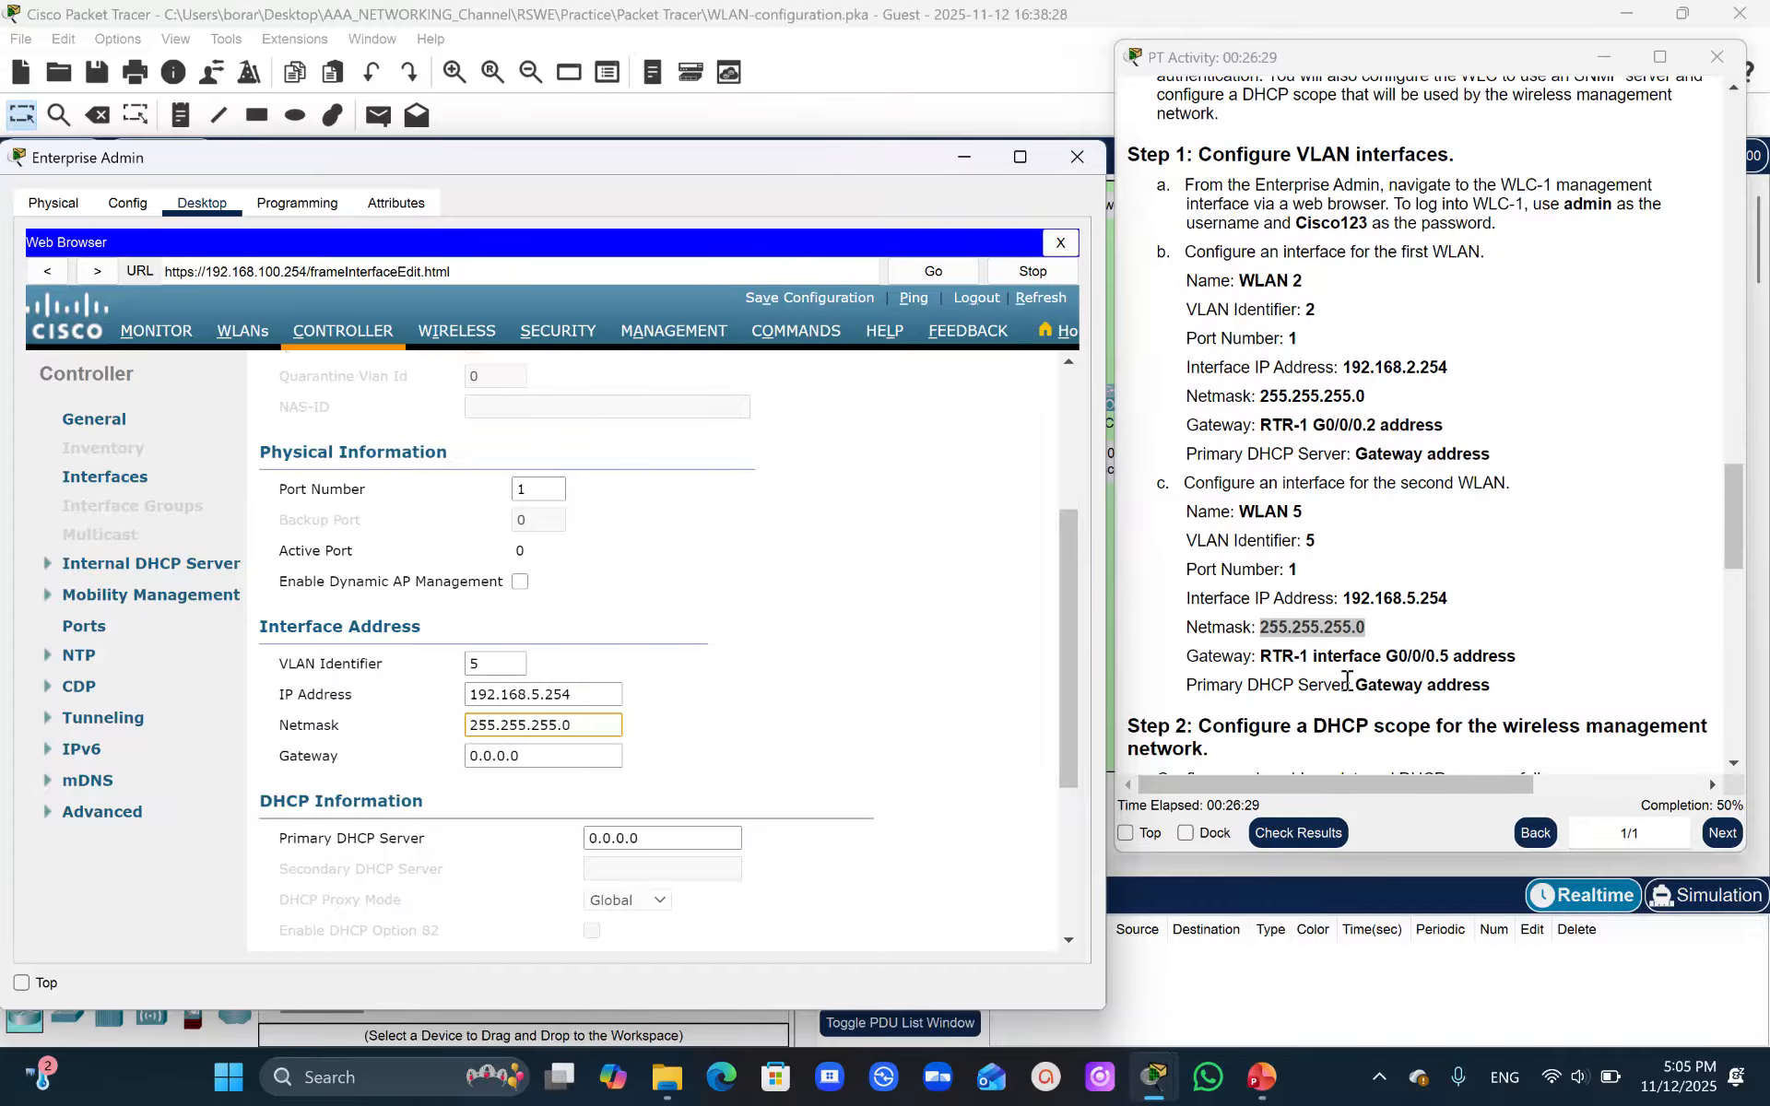
- Set the WLAN 5 interface gateway to 192.168.5.1, RTR-1 G0/0/0.5's address from the addressing table
left_click_drag(1726, 513, 1684, 138)
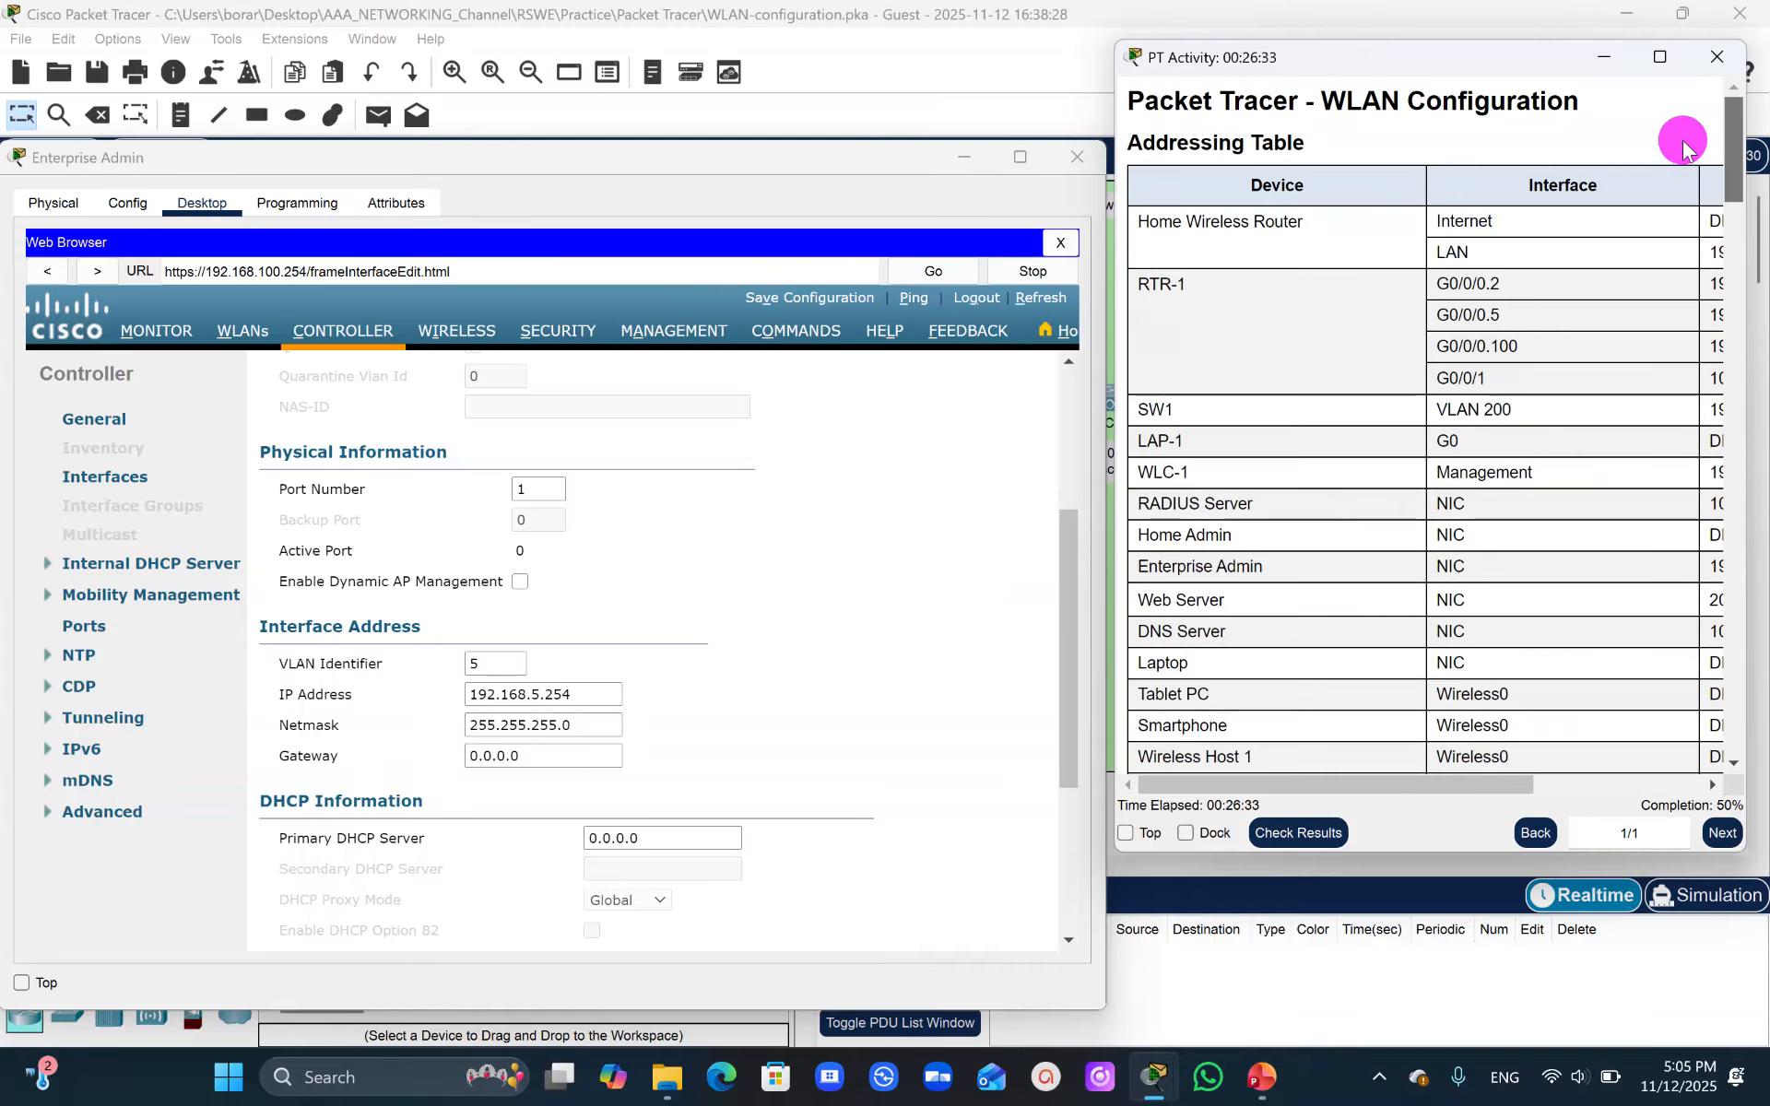
left_click_drag(1512, 318, 1411, 316)
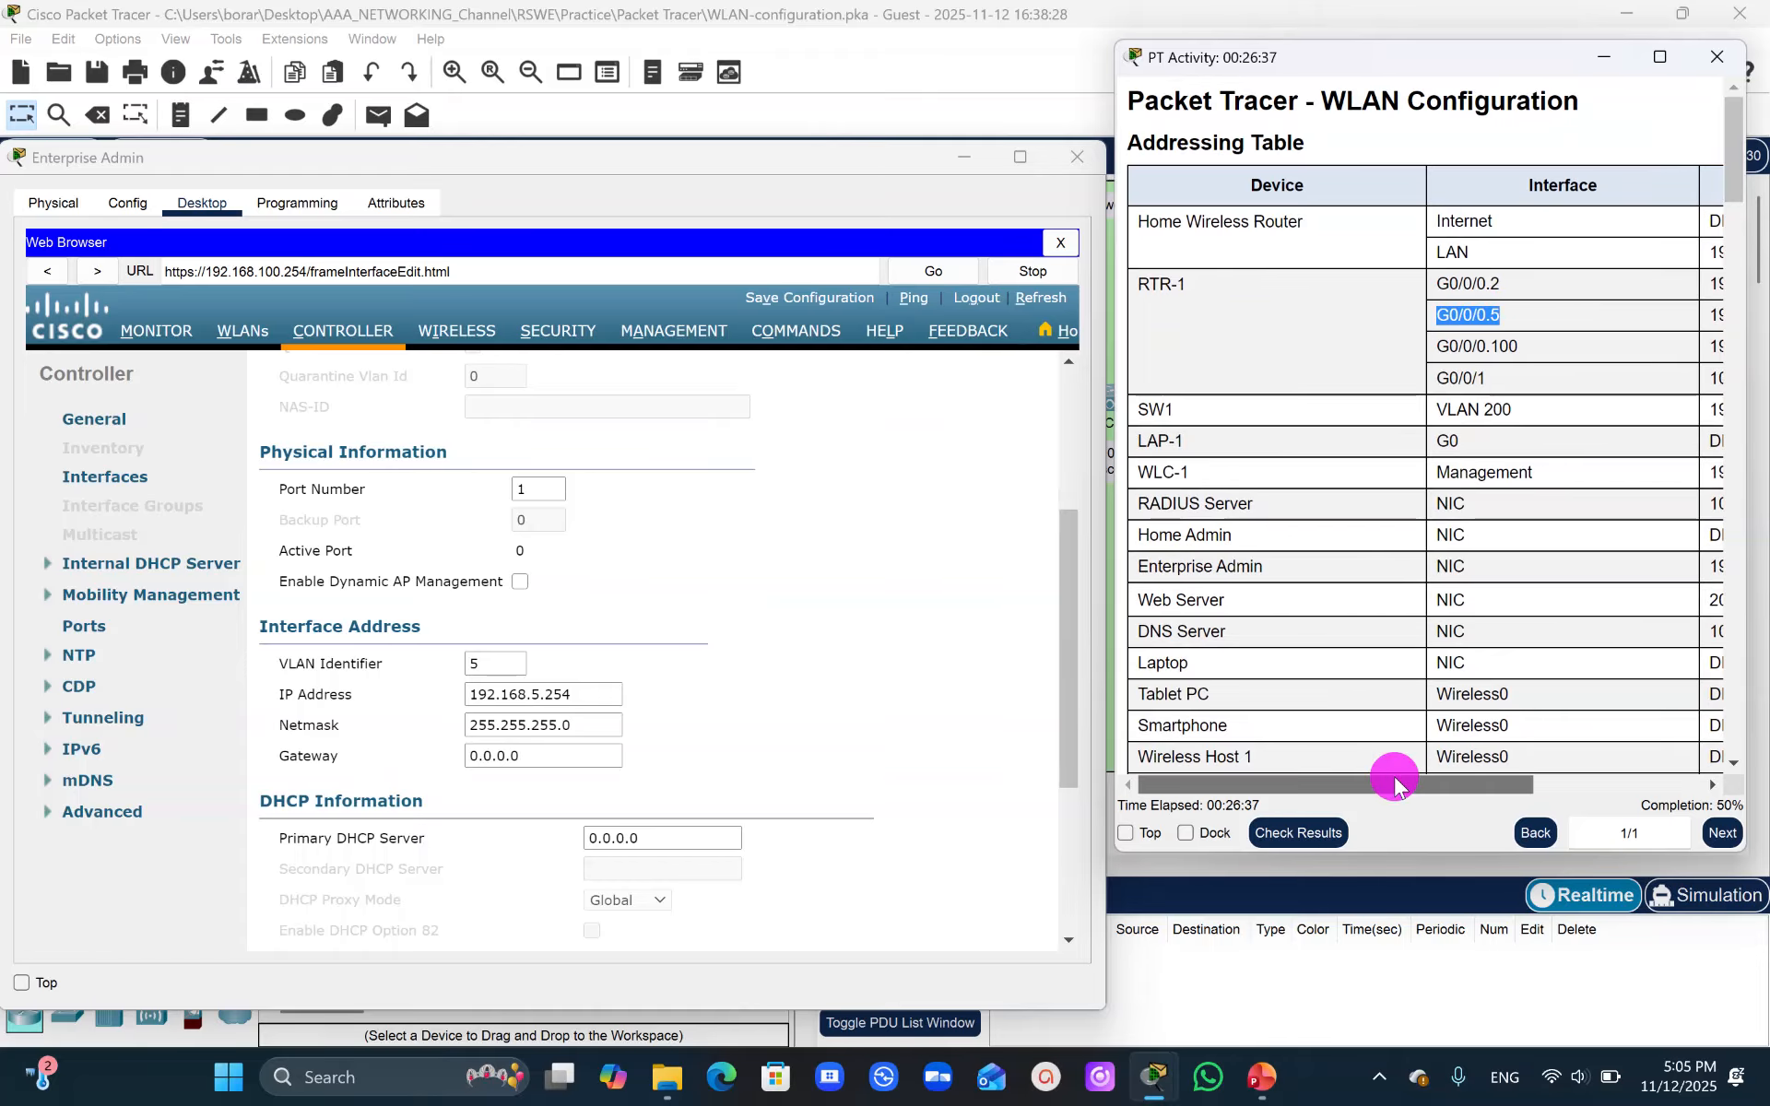
scroll(1494, 775, "right", 5)
left_click_drag(1450, 315, 1537, 318)
key("ctrl+c")
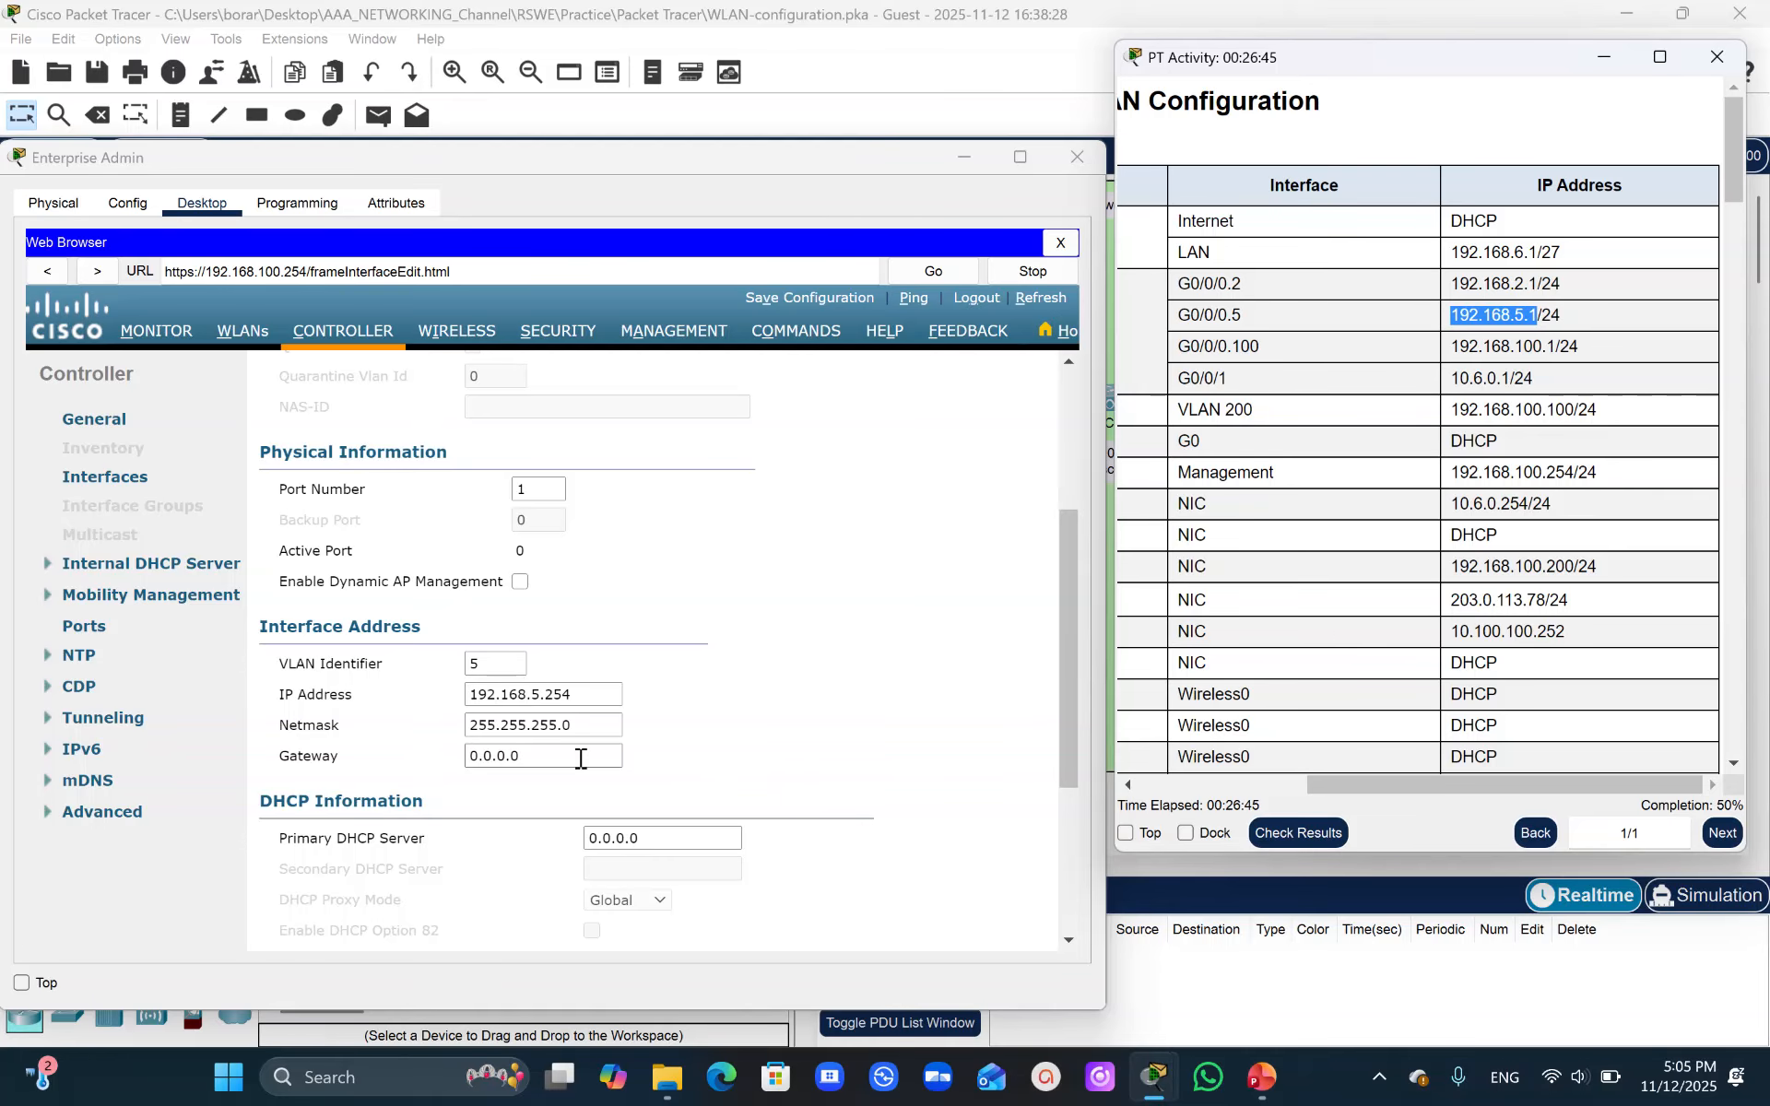
left_click(541, 761)
key("ctrl+a")
key("ctrl+v")
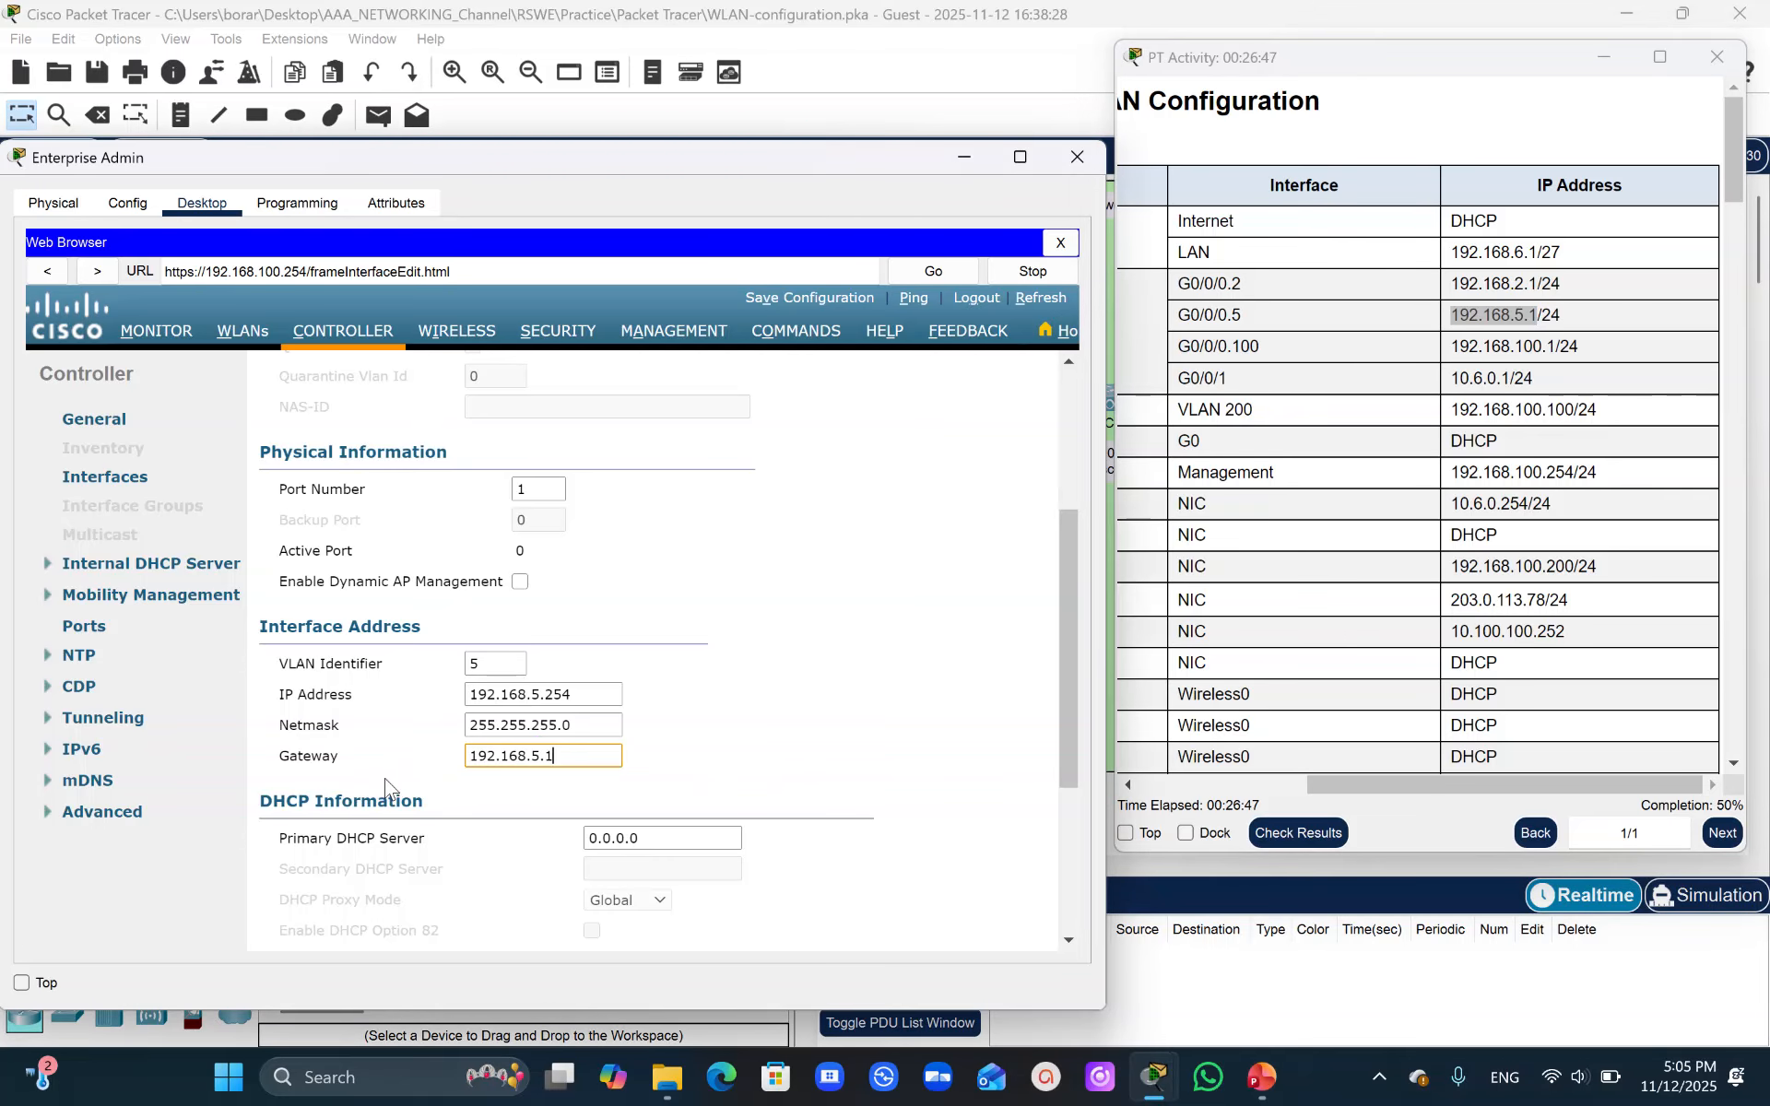
- Apply the WLAN 5 interface settings, confirm the warning, and return to the interfaces list
left_click_drag(1055, 627, 1047, 311)
left_click(998, 384)
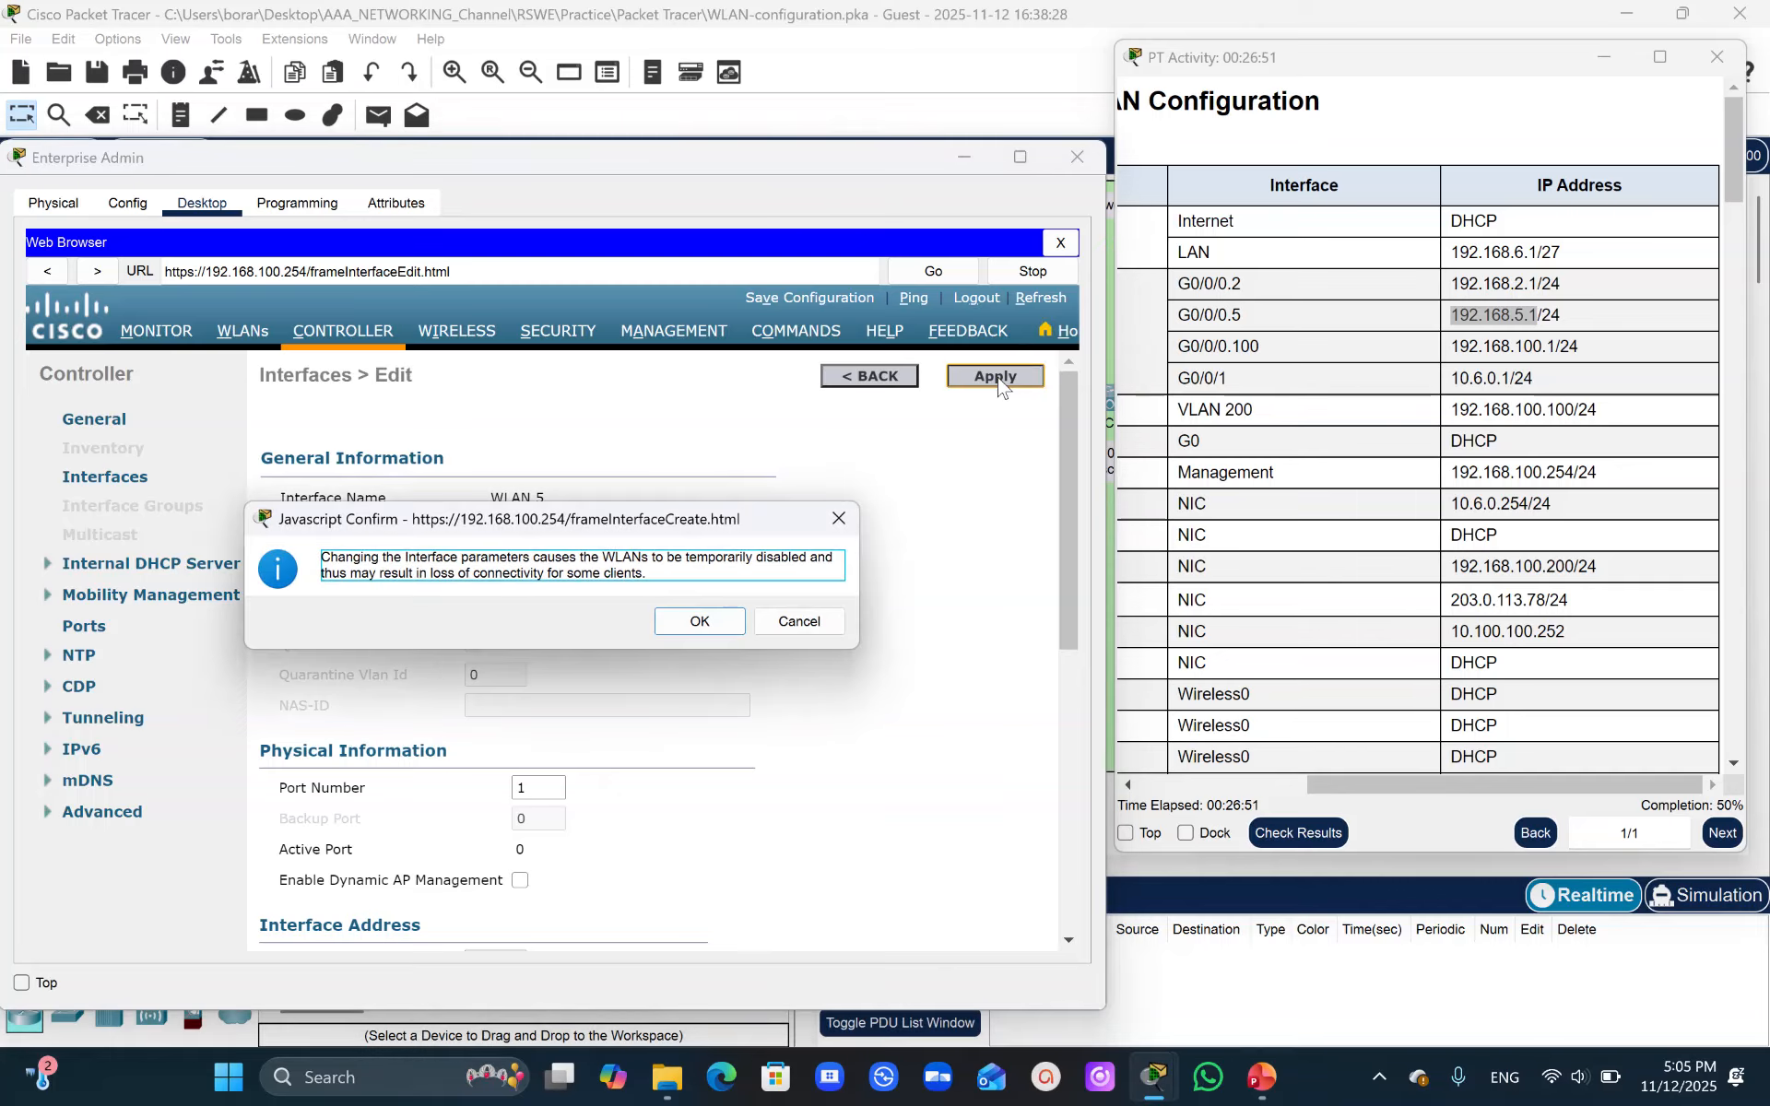
left_click(701, 622)
left_click(112, 486)
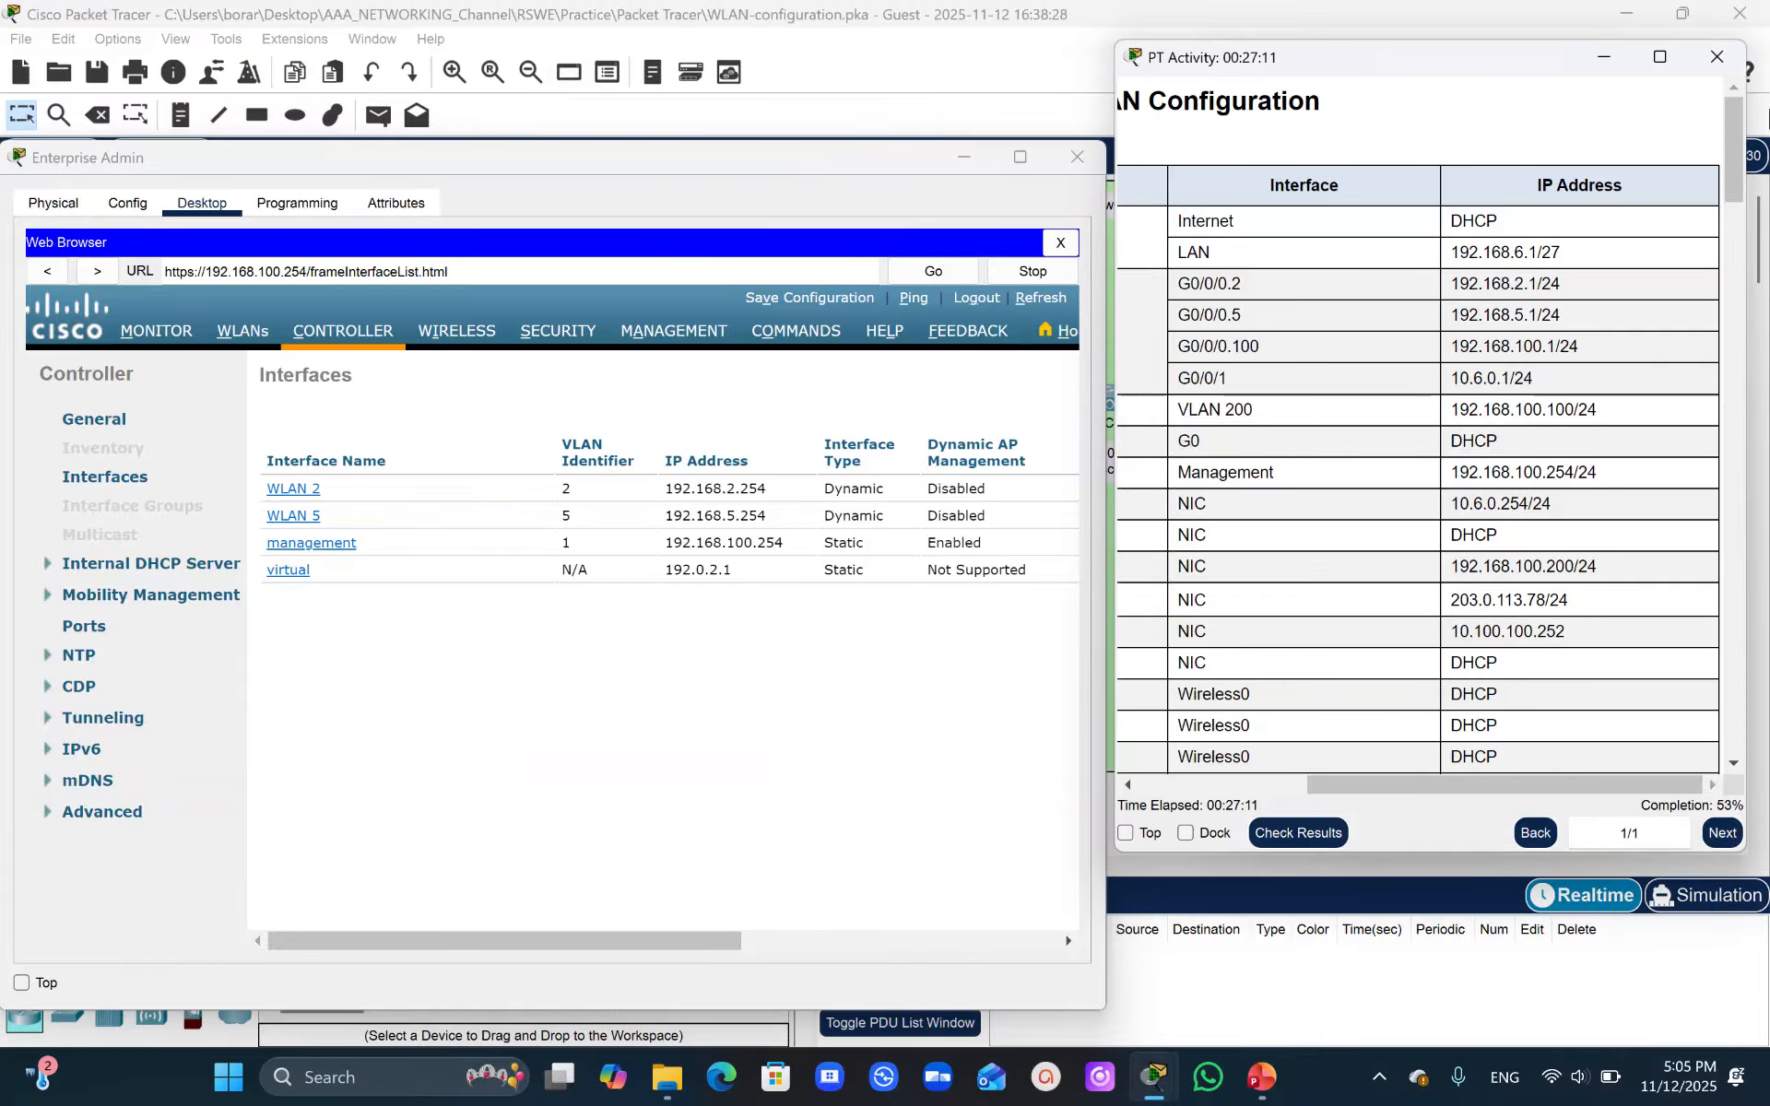
- Scroll through the activity instructions to review the WLC configuration requirements
left_click(1730, 256)
left_click_drag(1730, 256, 1729, 388)
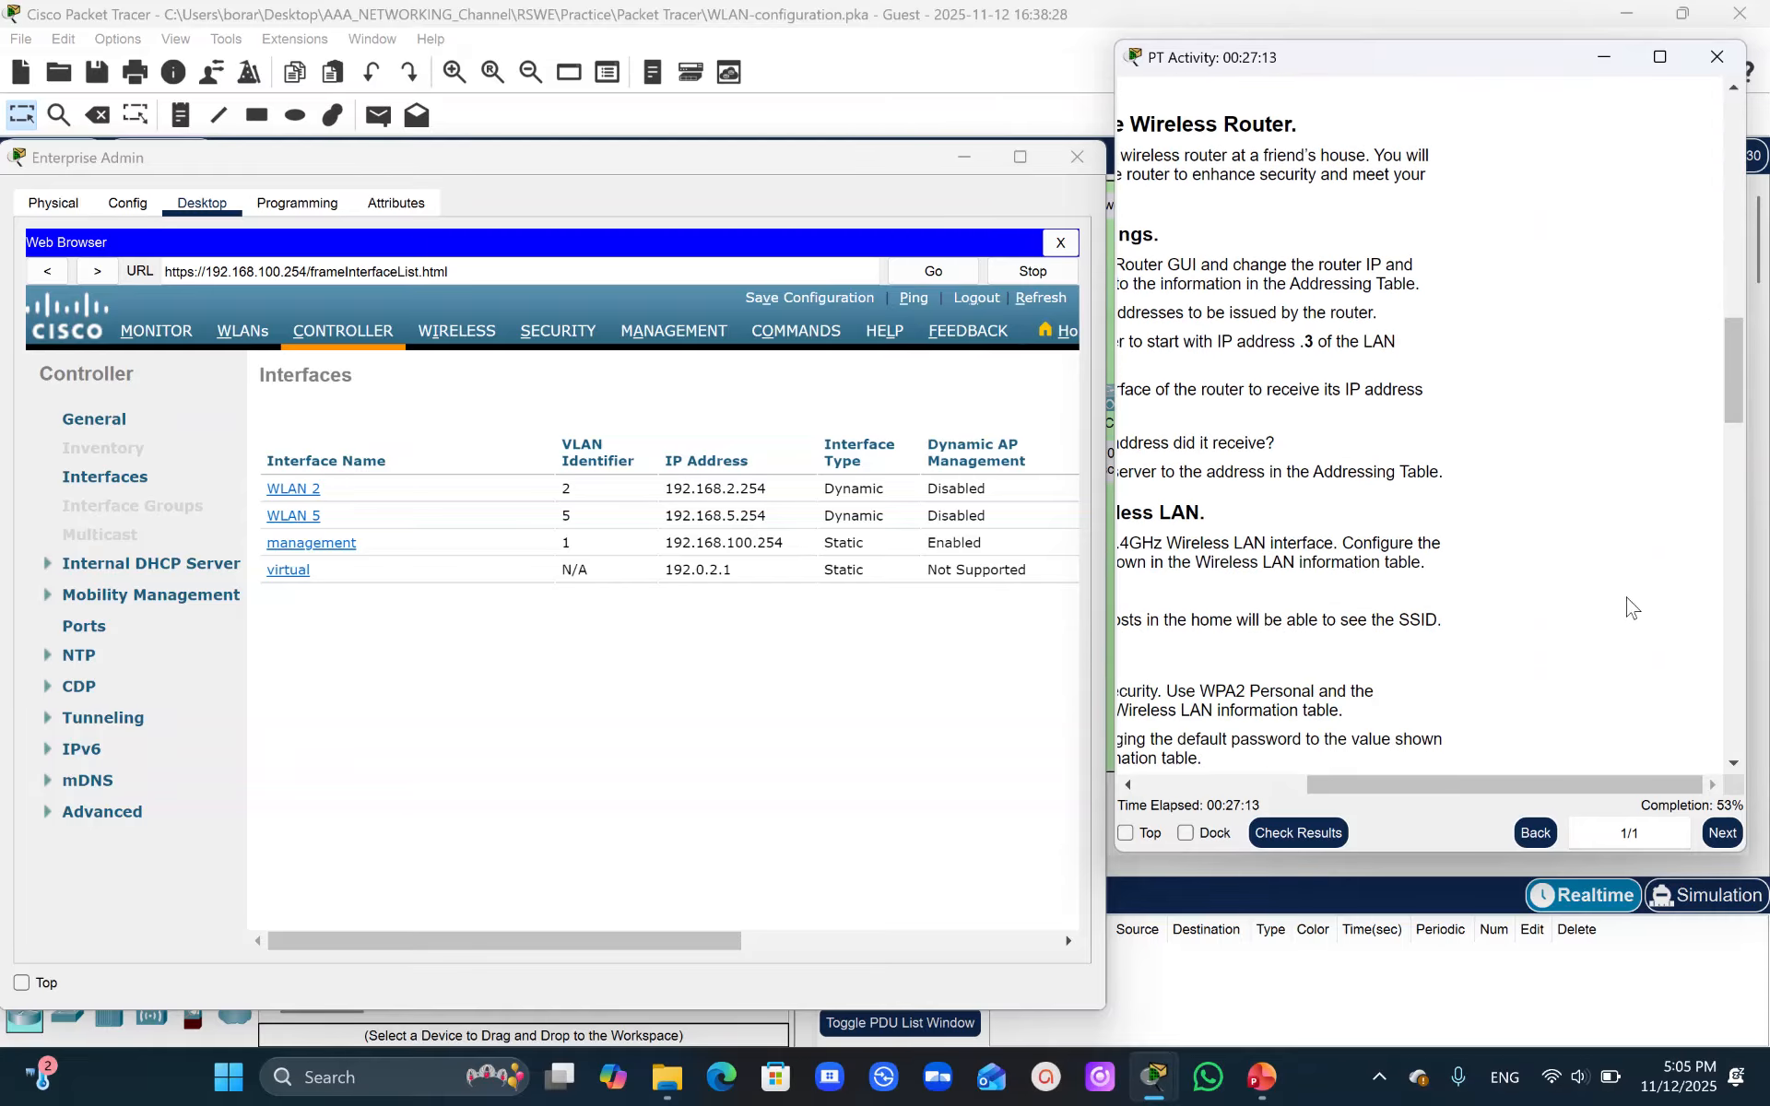
left_click_drag(1513, 793, 1331, 810)
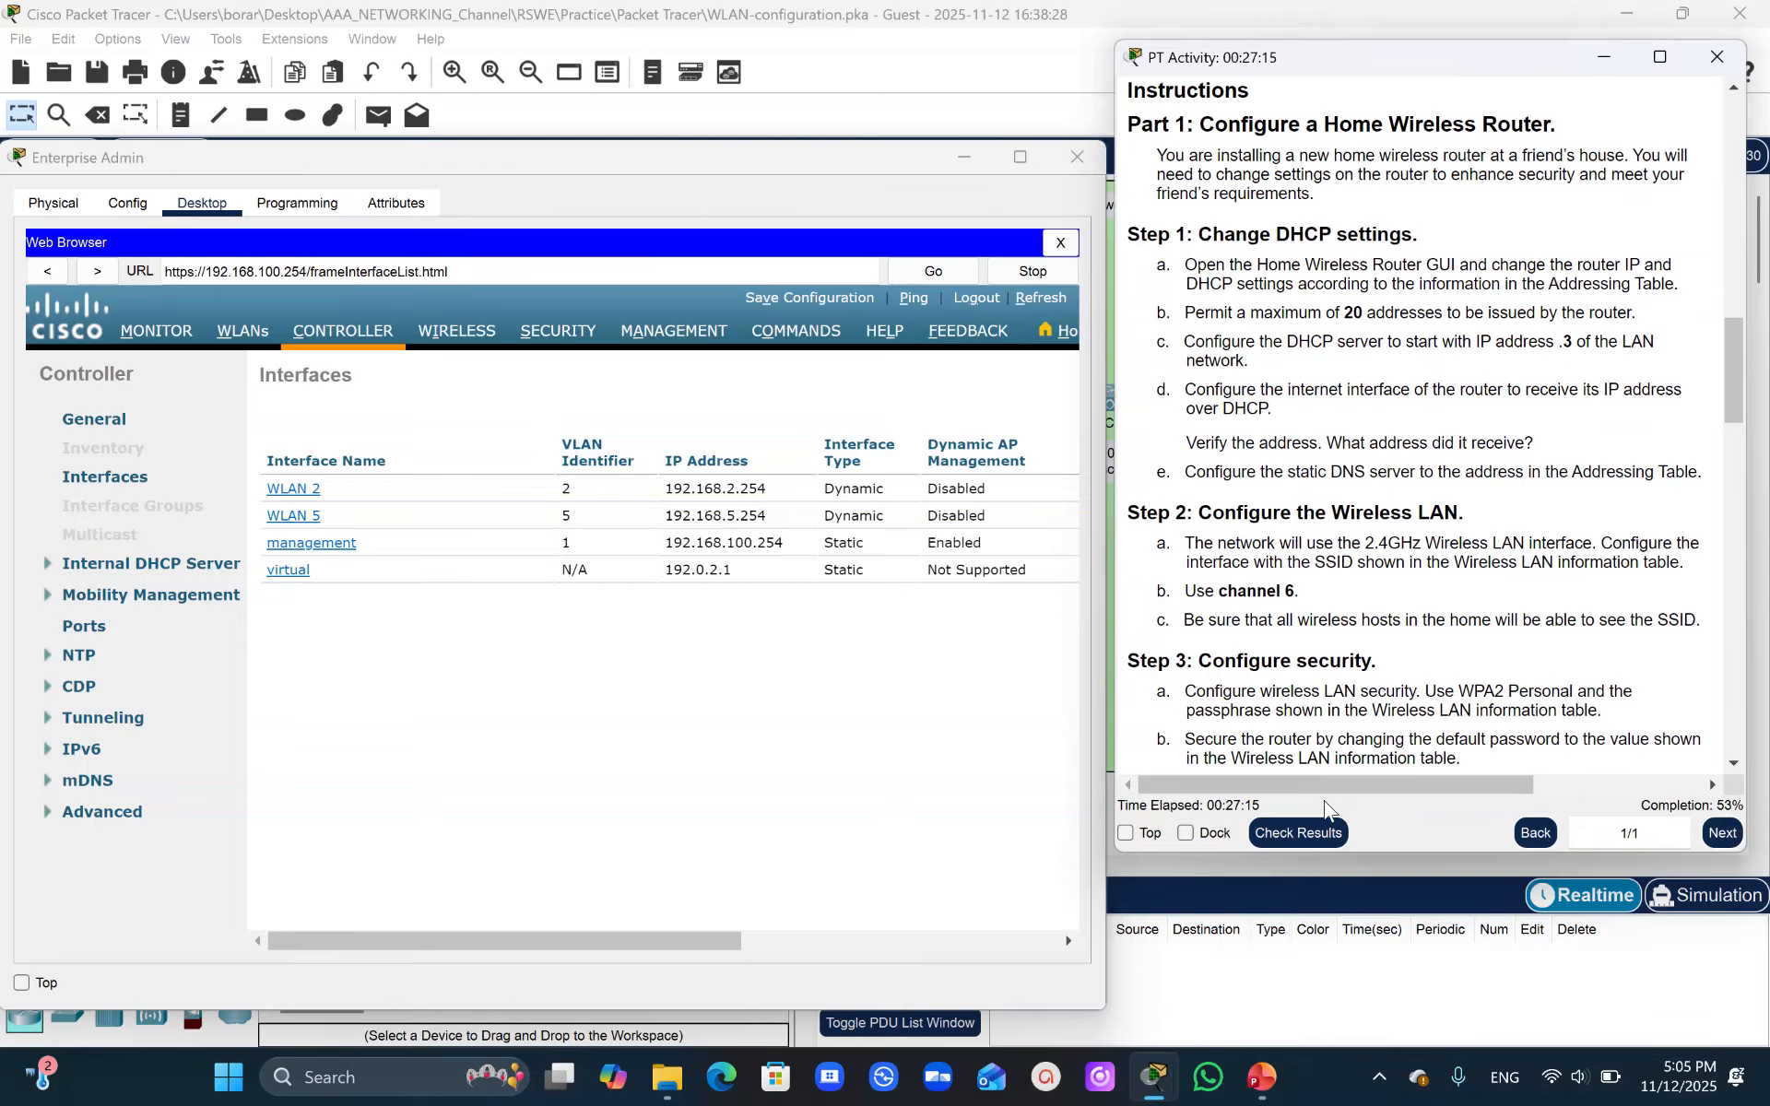
left_click_drag(1736, 385, 1766, 557)
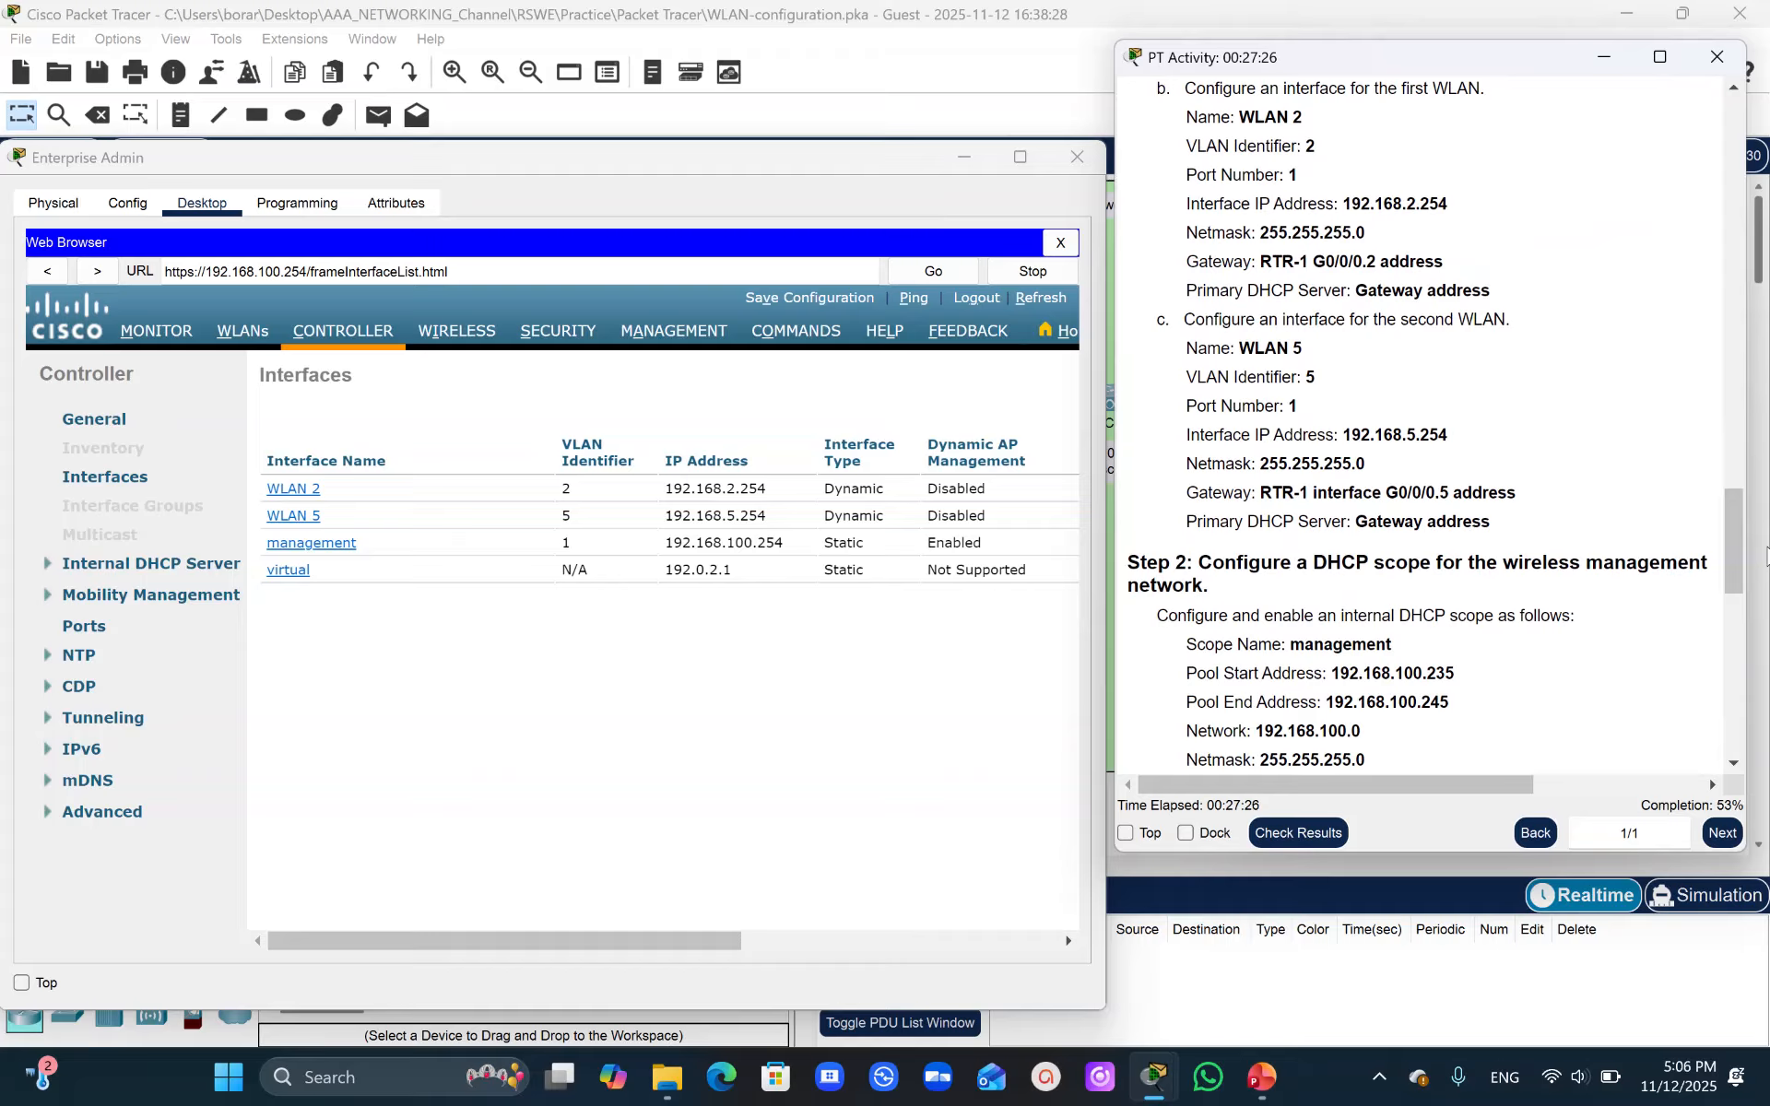
left_click_drag(1732, 539, 1745, 559)
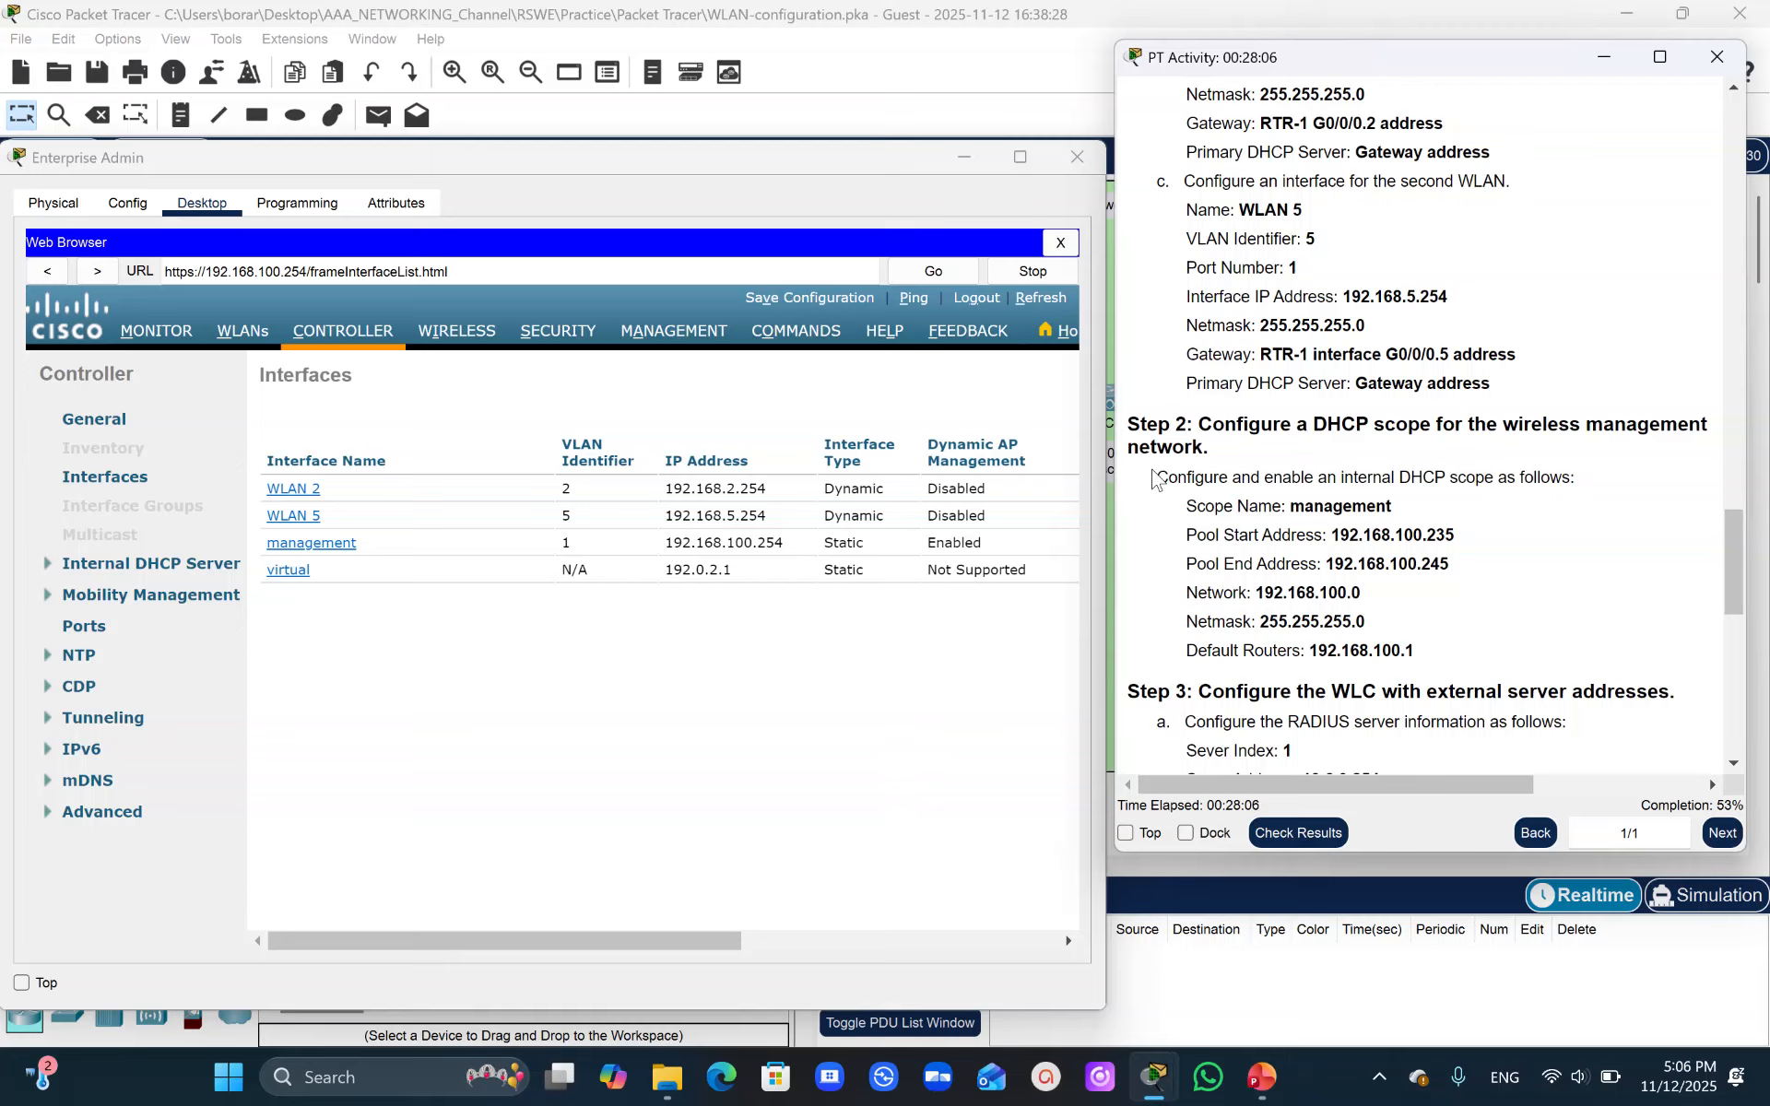
- Create a new internal DHCP scope on the WLC named management
left_click(345, 347)
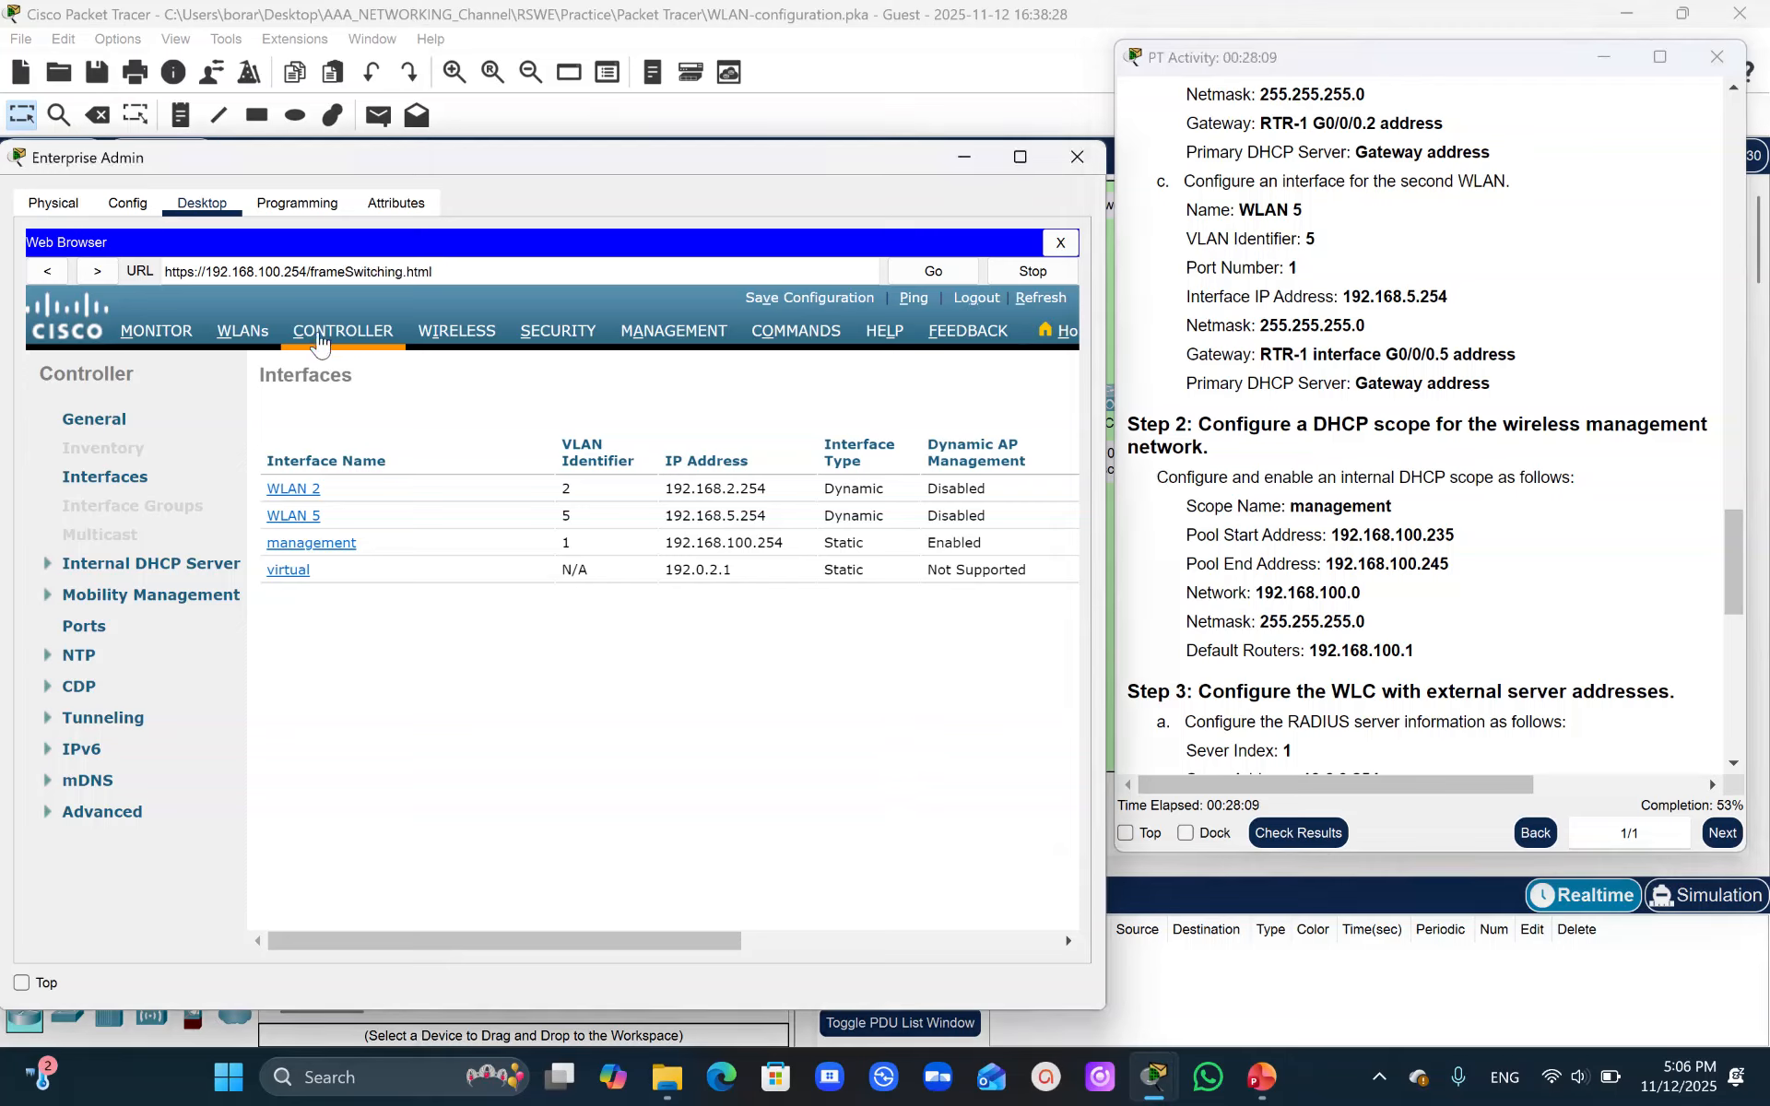
left_click(83, 573)
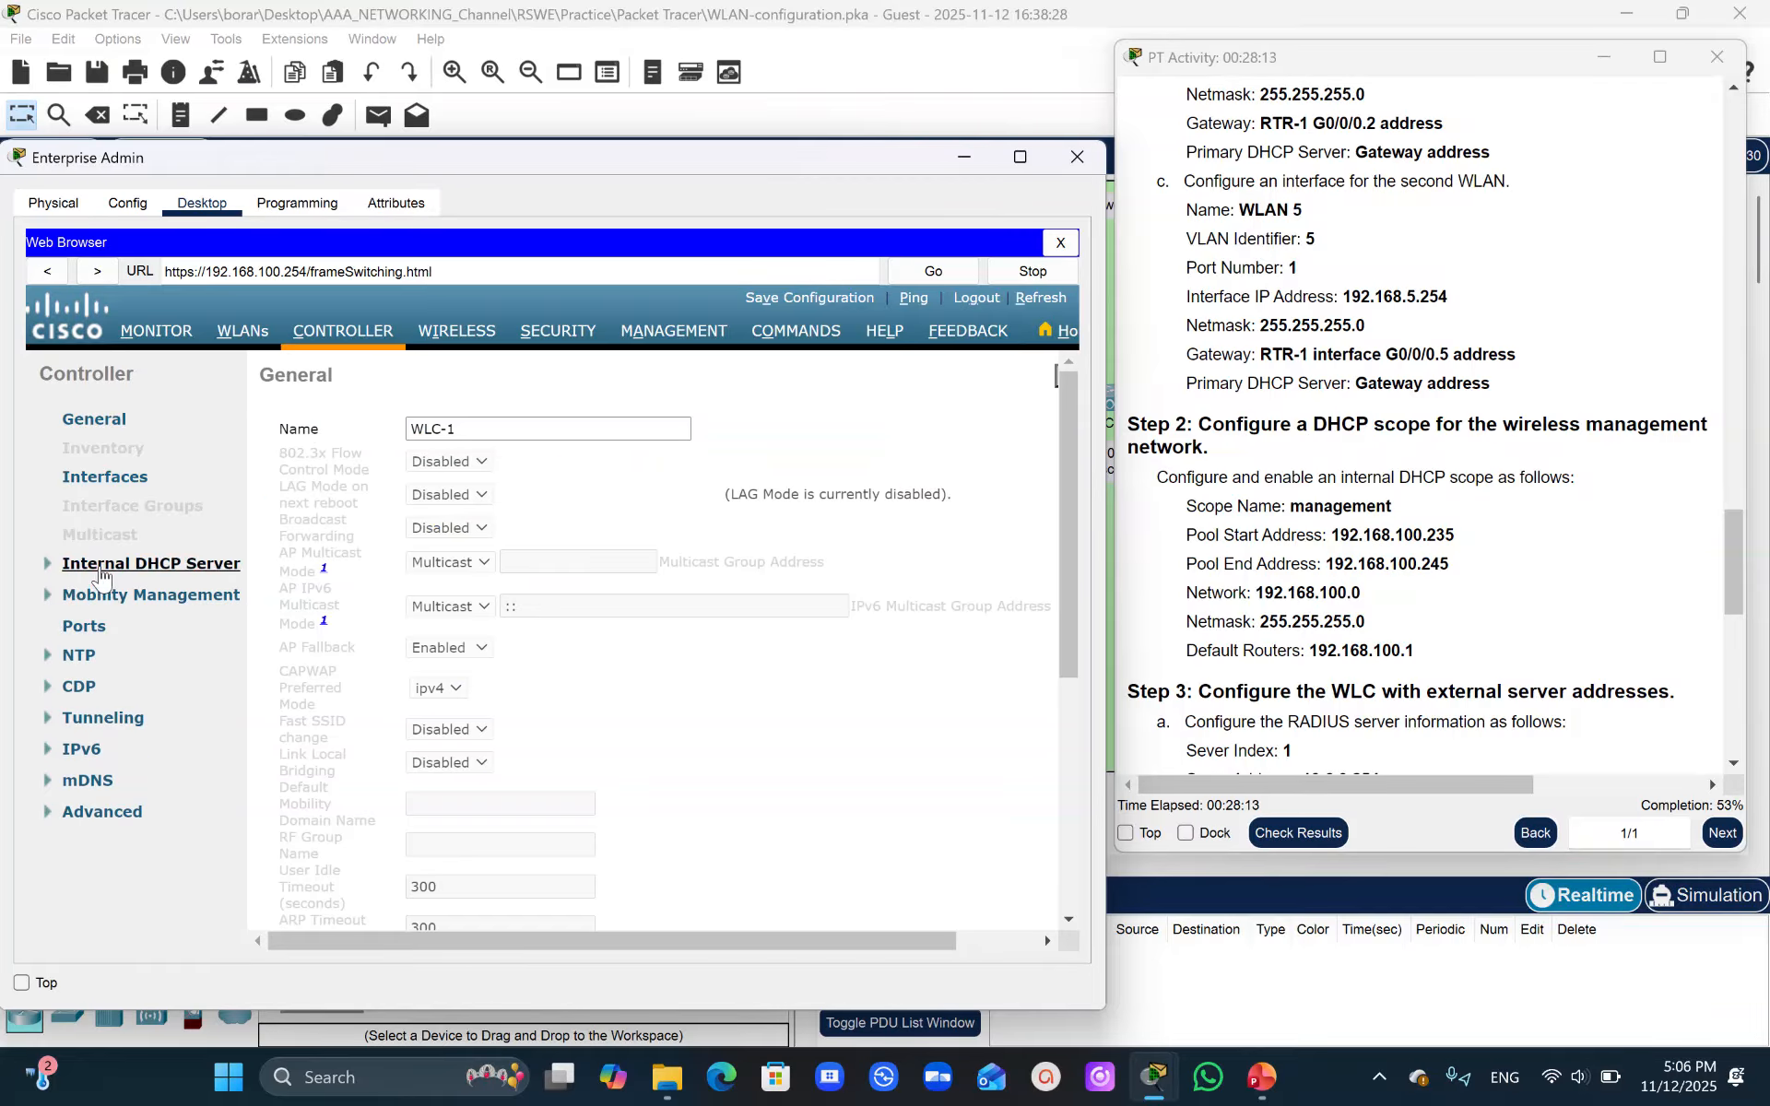
left_click(101, 575)
left_click(103, 587)
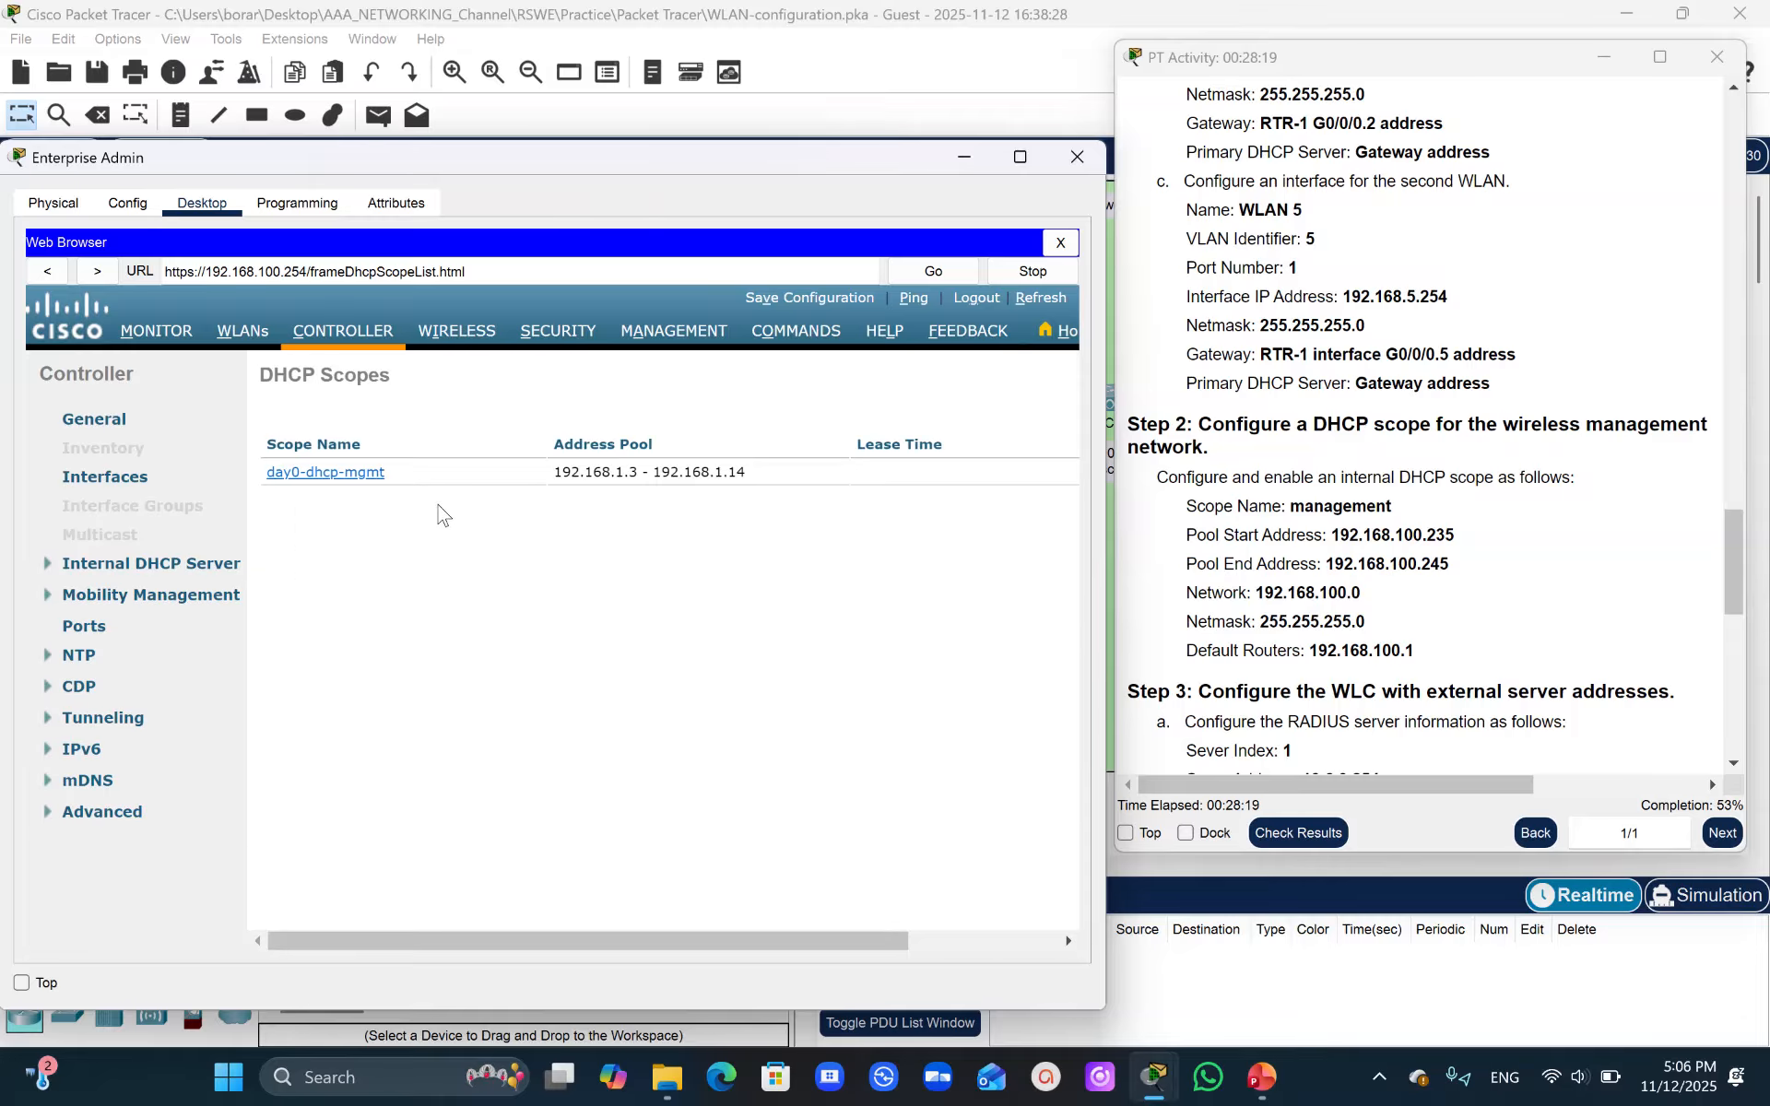
left_click_drag(656, 931, 807, 933)
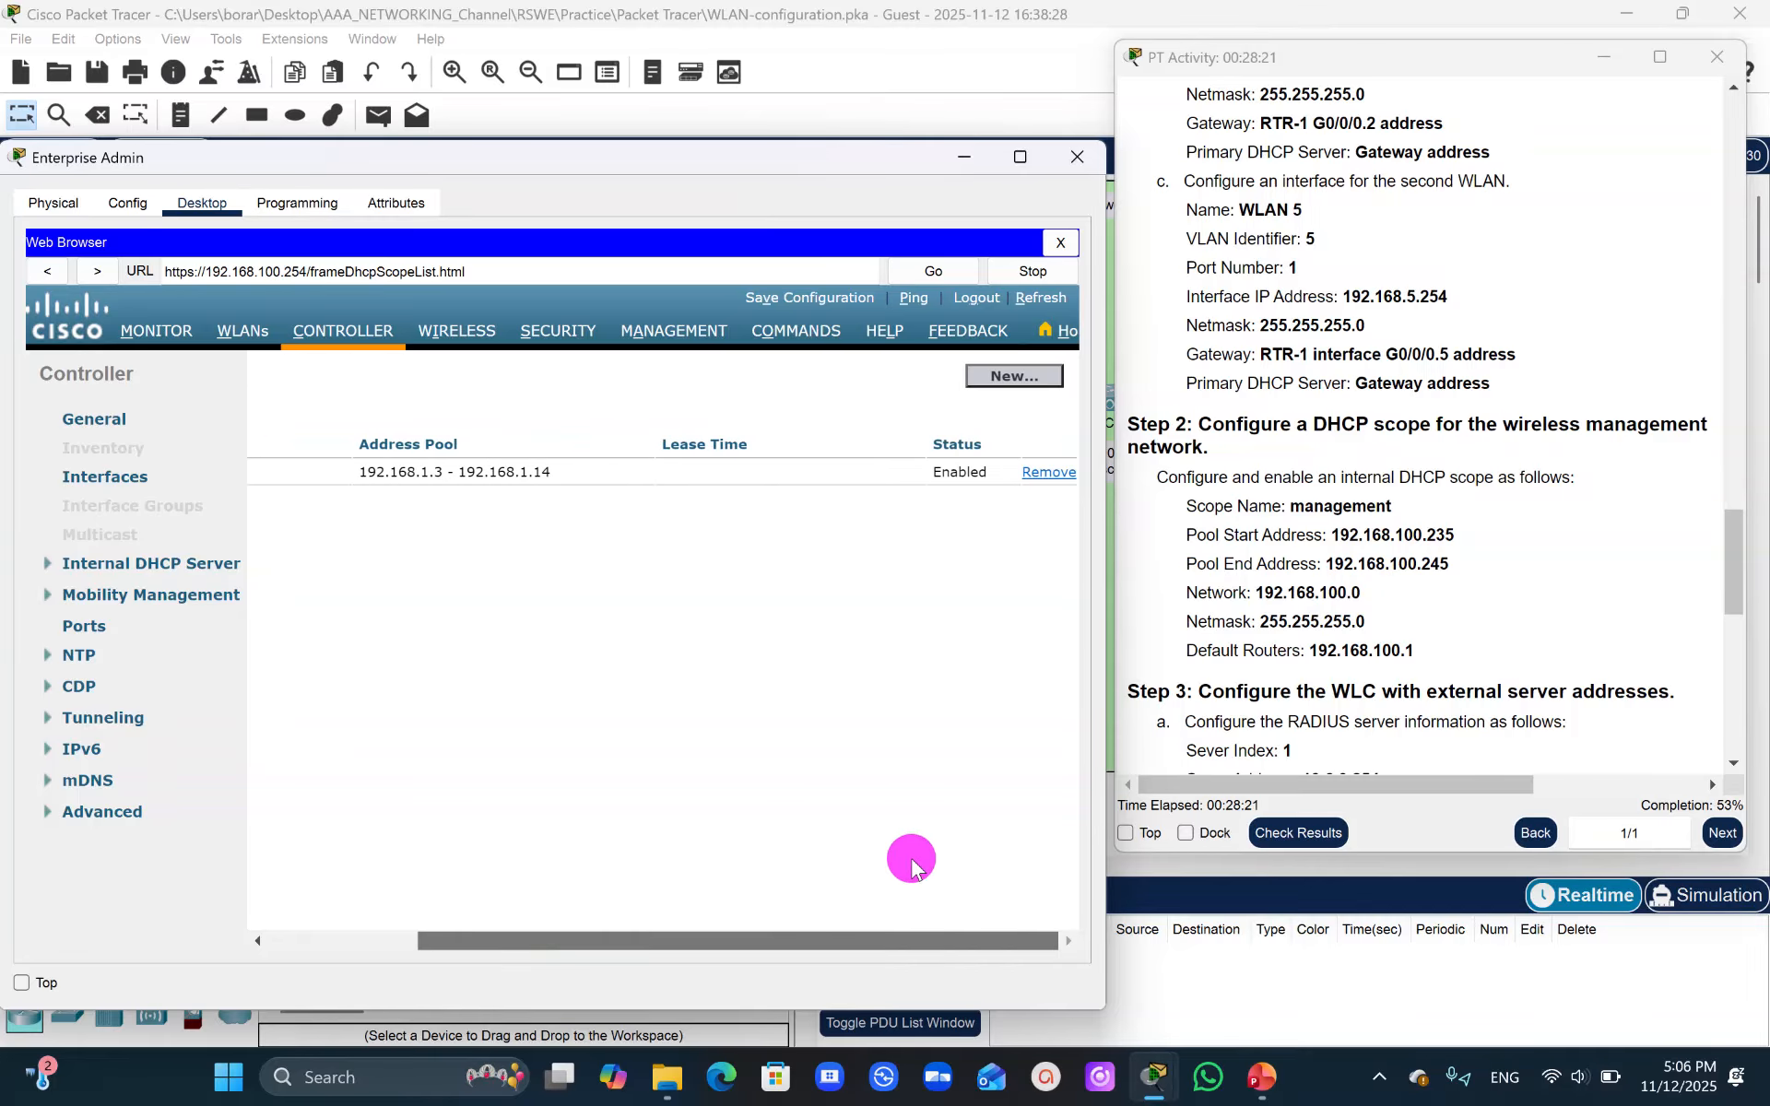
left_click(1014, 376)
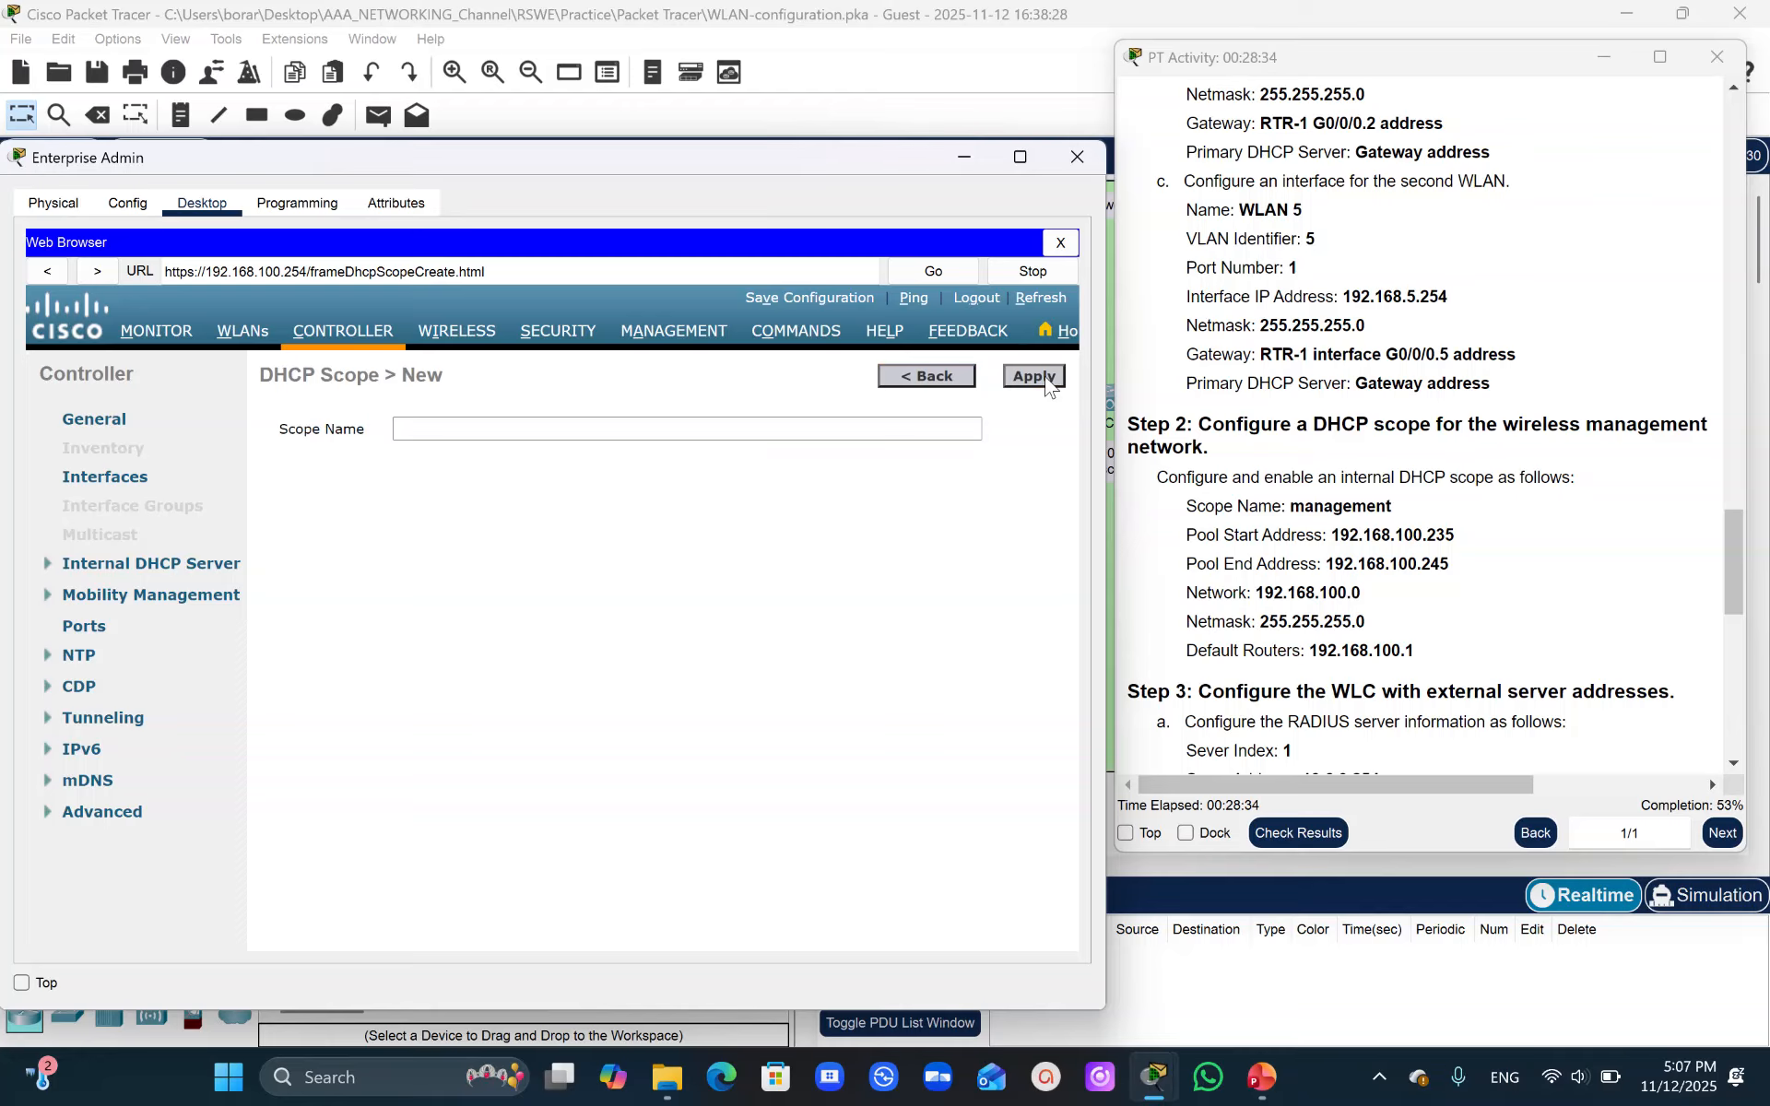
left_click_drag(1294, 498, 1427, 503)
key("ctrl+c")
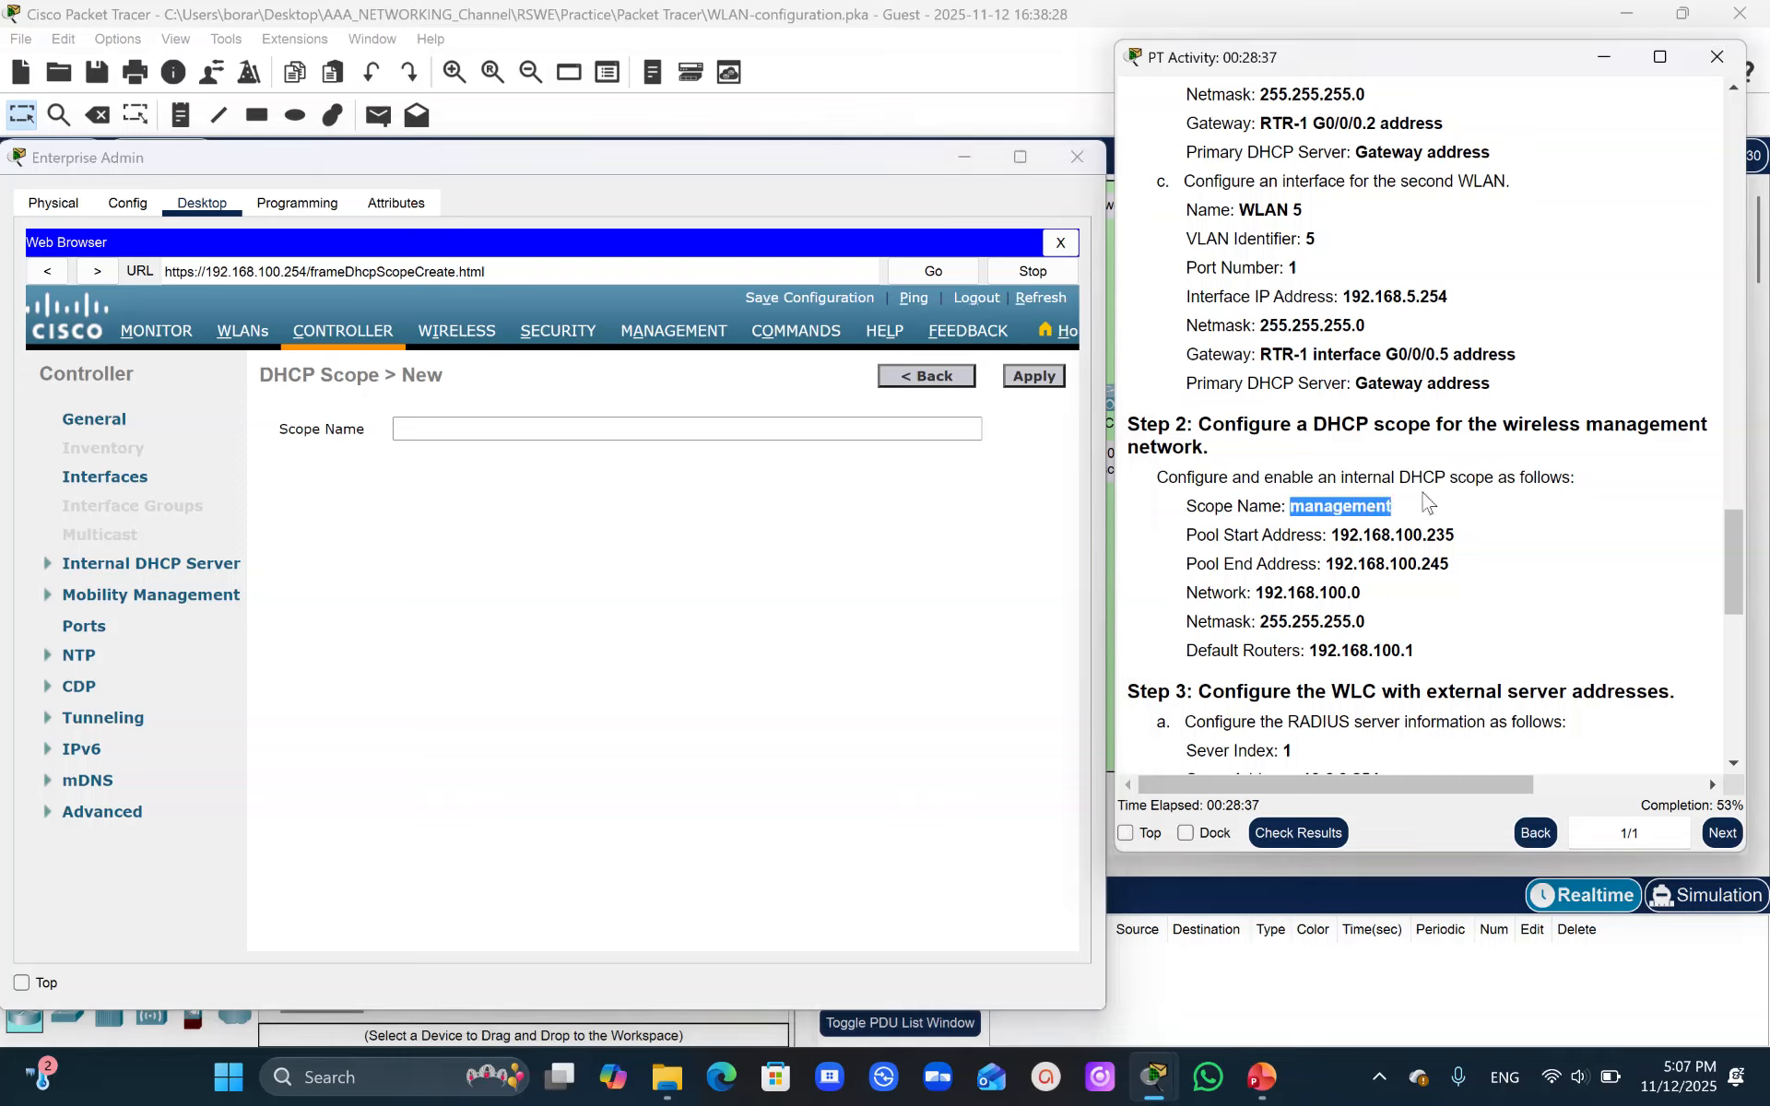
left_click(439, 436)
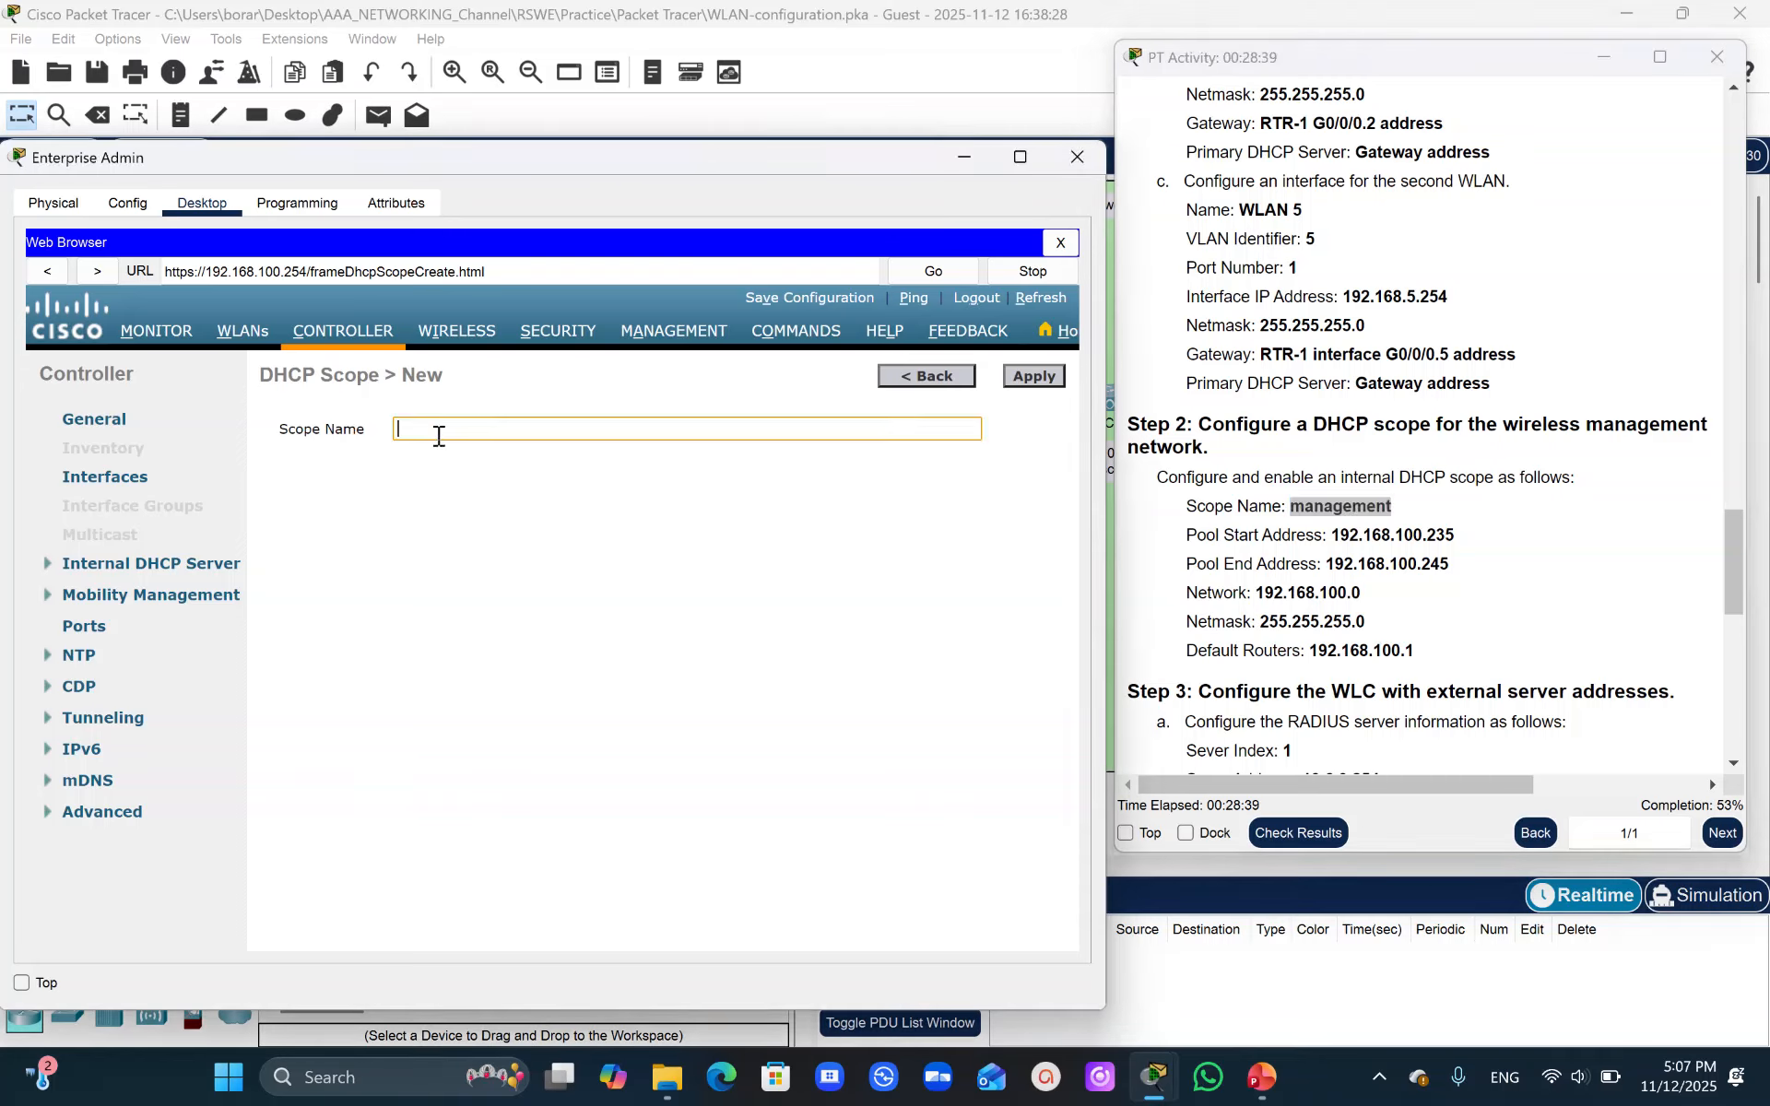
key("ctrl+v")
left_click(1035, 378)
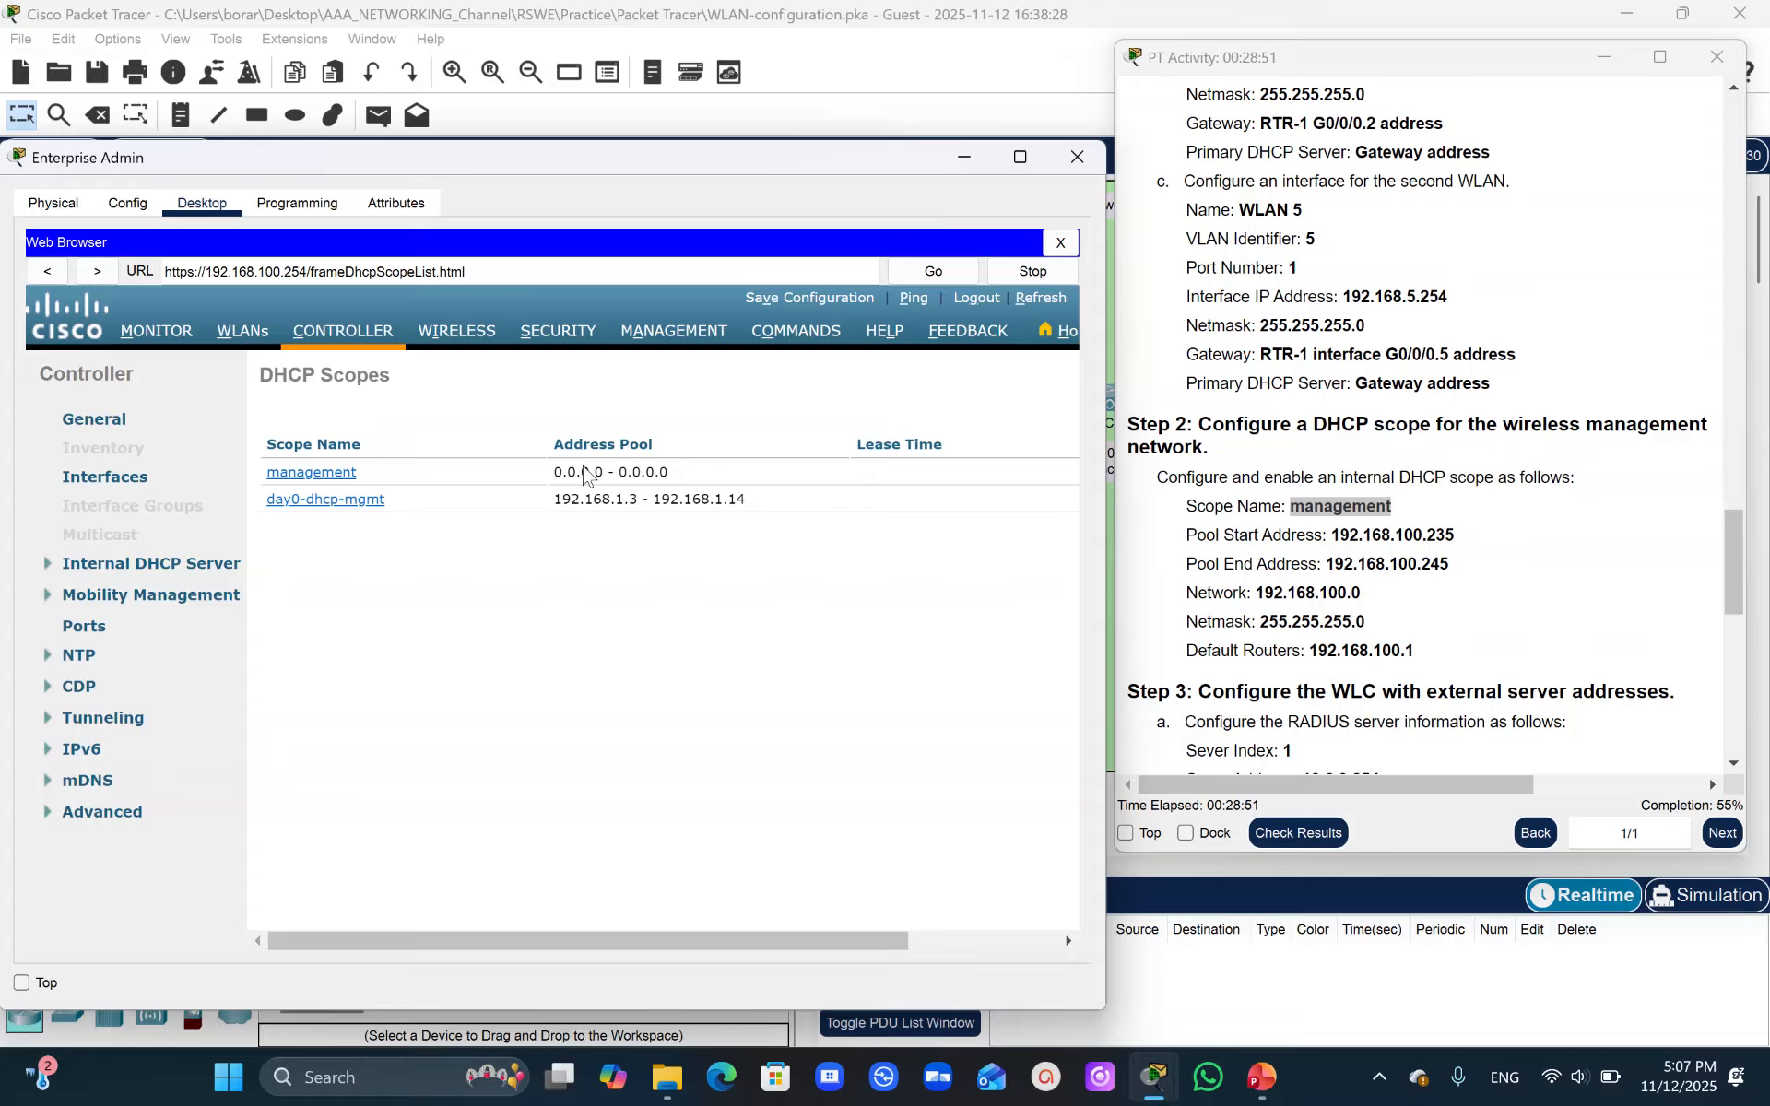
- Edit the management scope, setting the pool start to 192.168.100.235 and pool end to 192.168.100.245
left_click(320, 477)
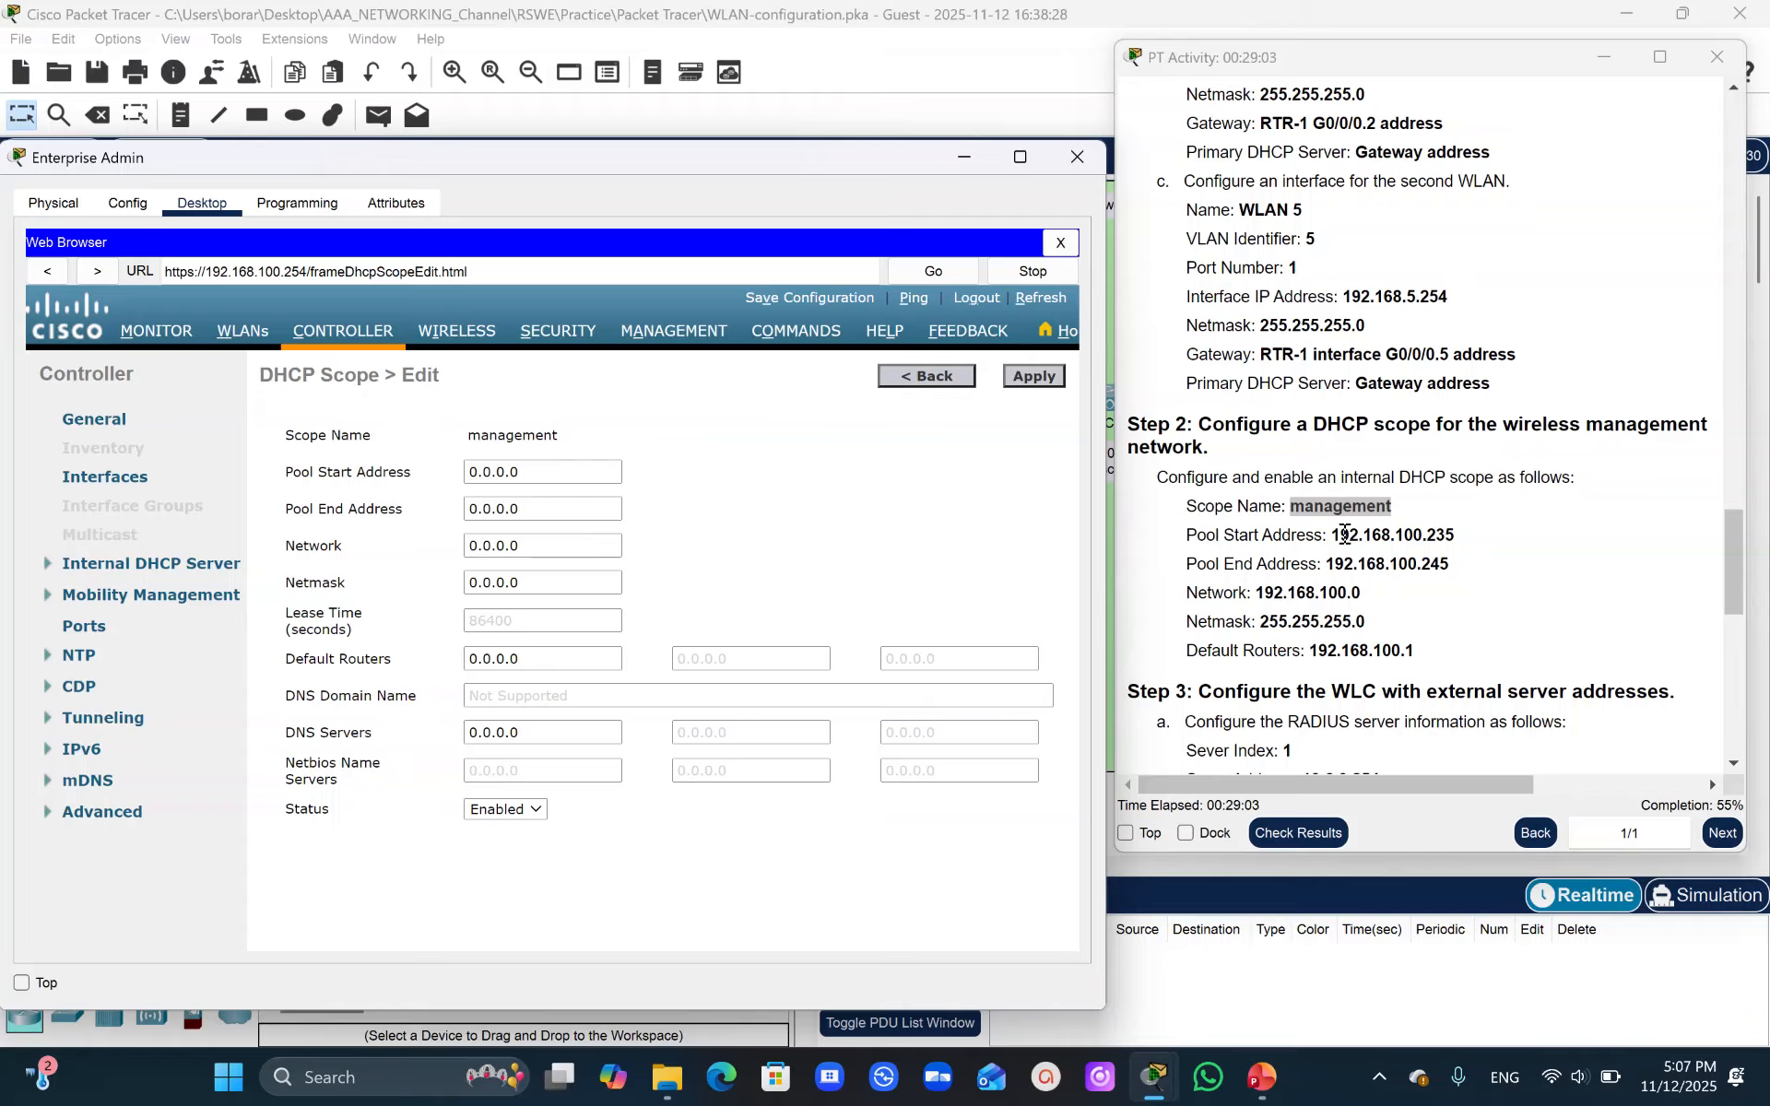
left_click_drag(1334, 535, 1455, 533)
key("ctrl+c")
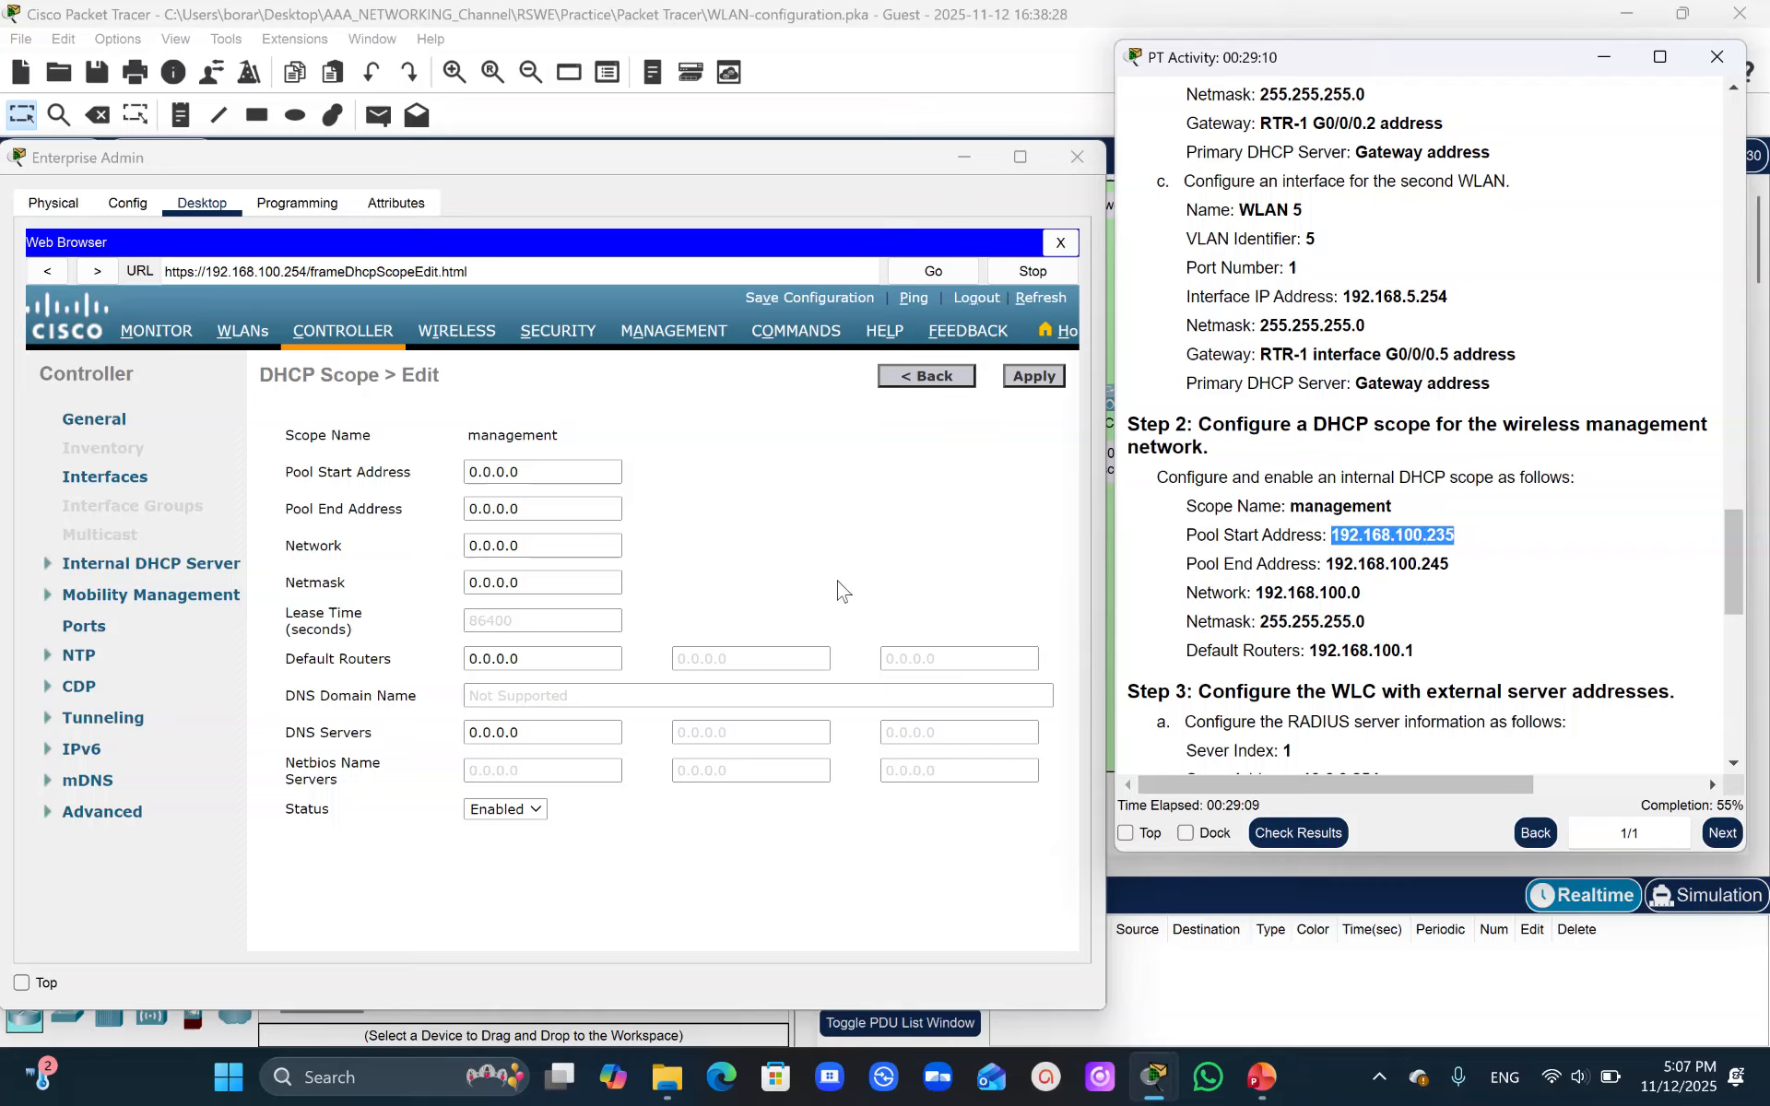
left_click(585, 472)
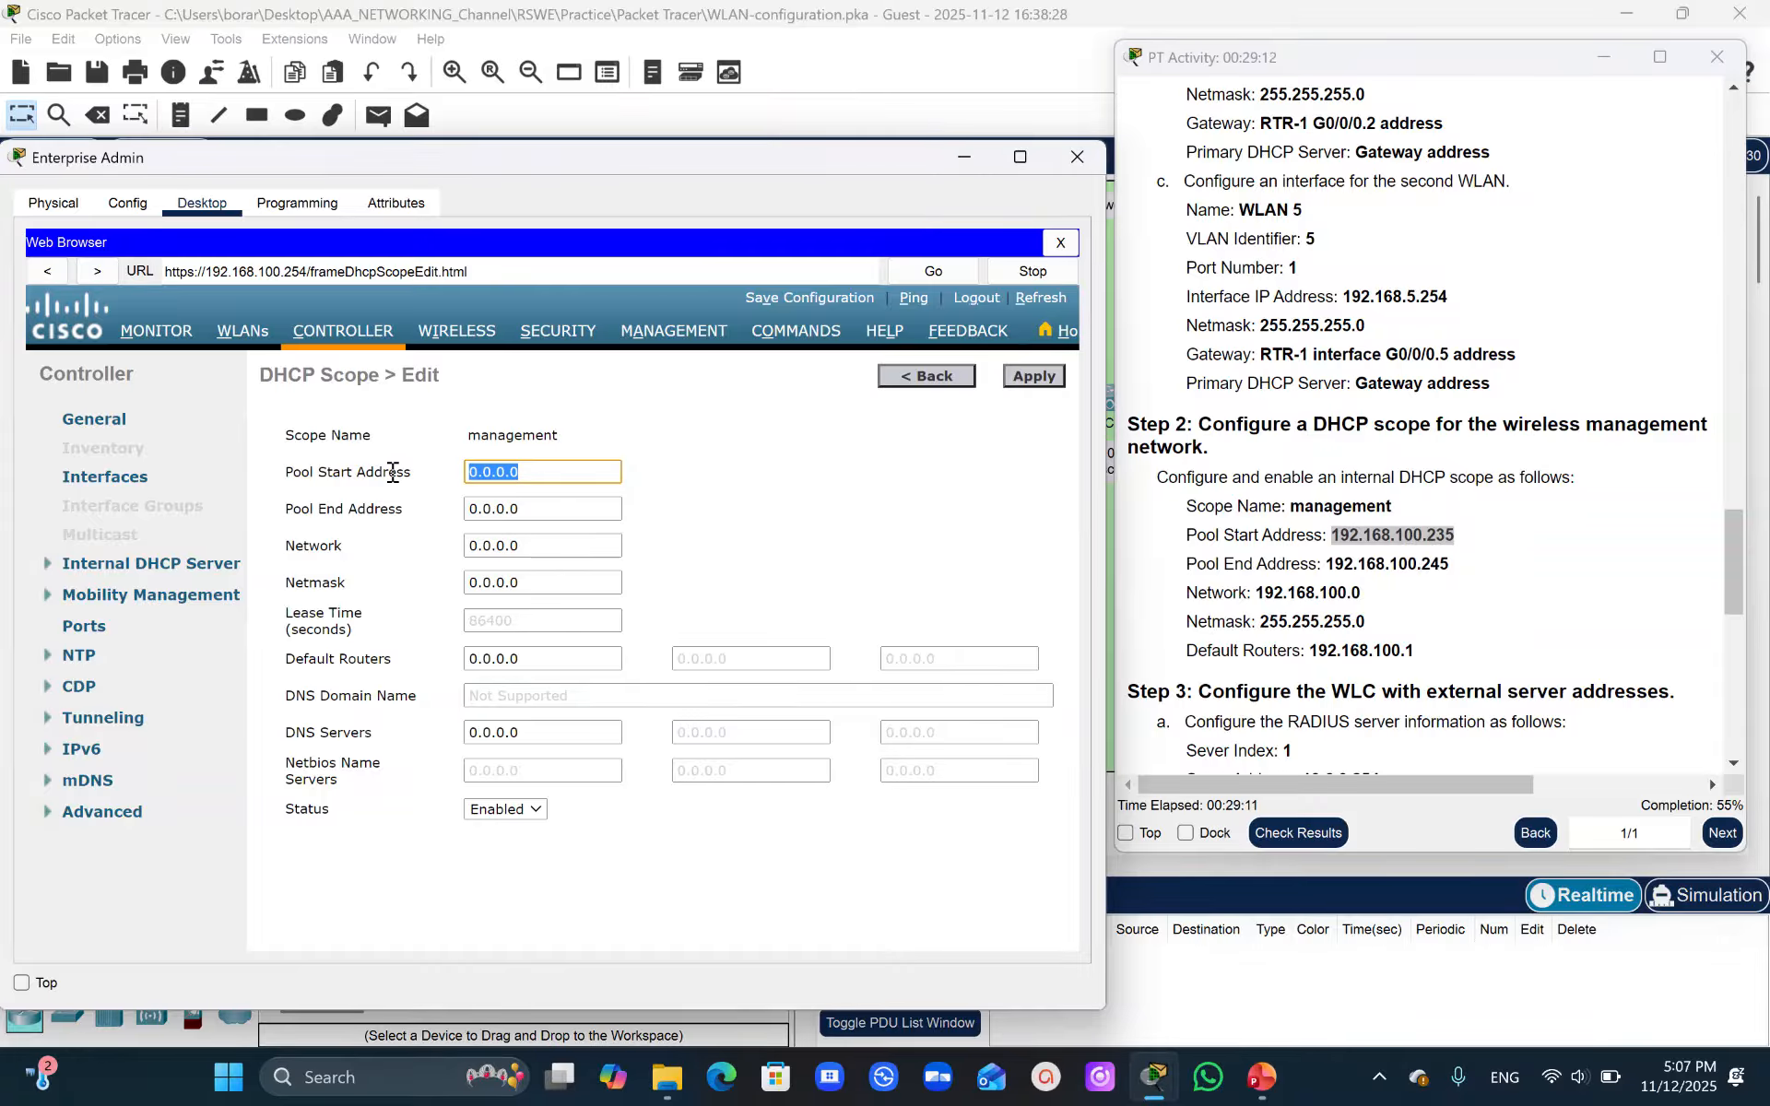
key("ctrl+v")
left_click_drag(1327, 563, 1448, 564)
key("ctrl+c")
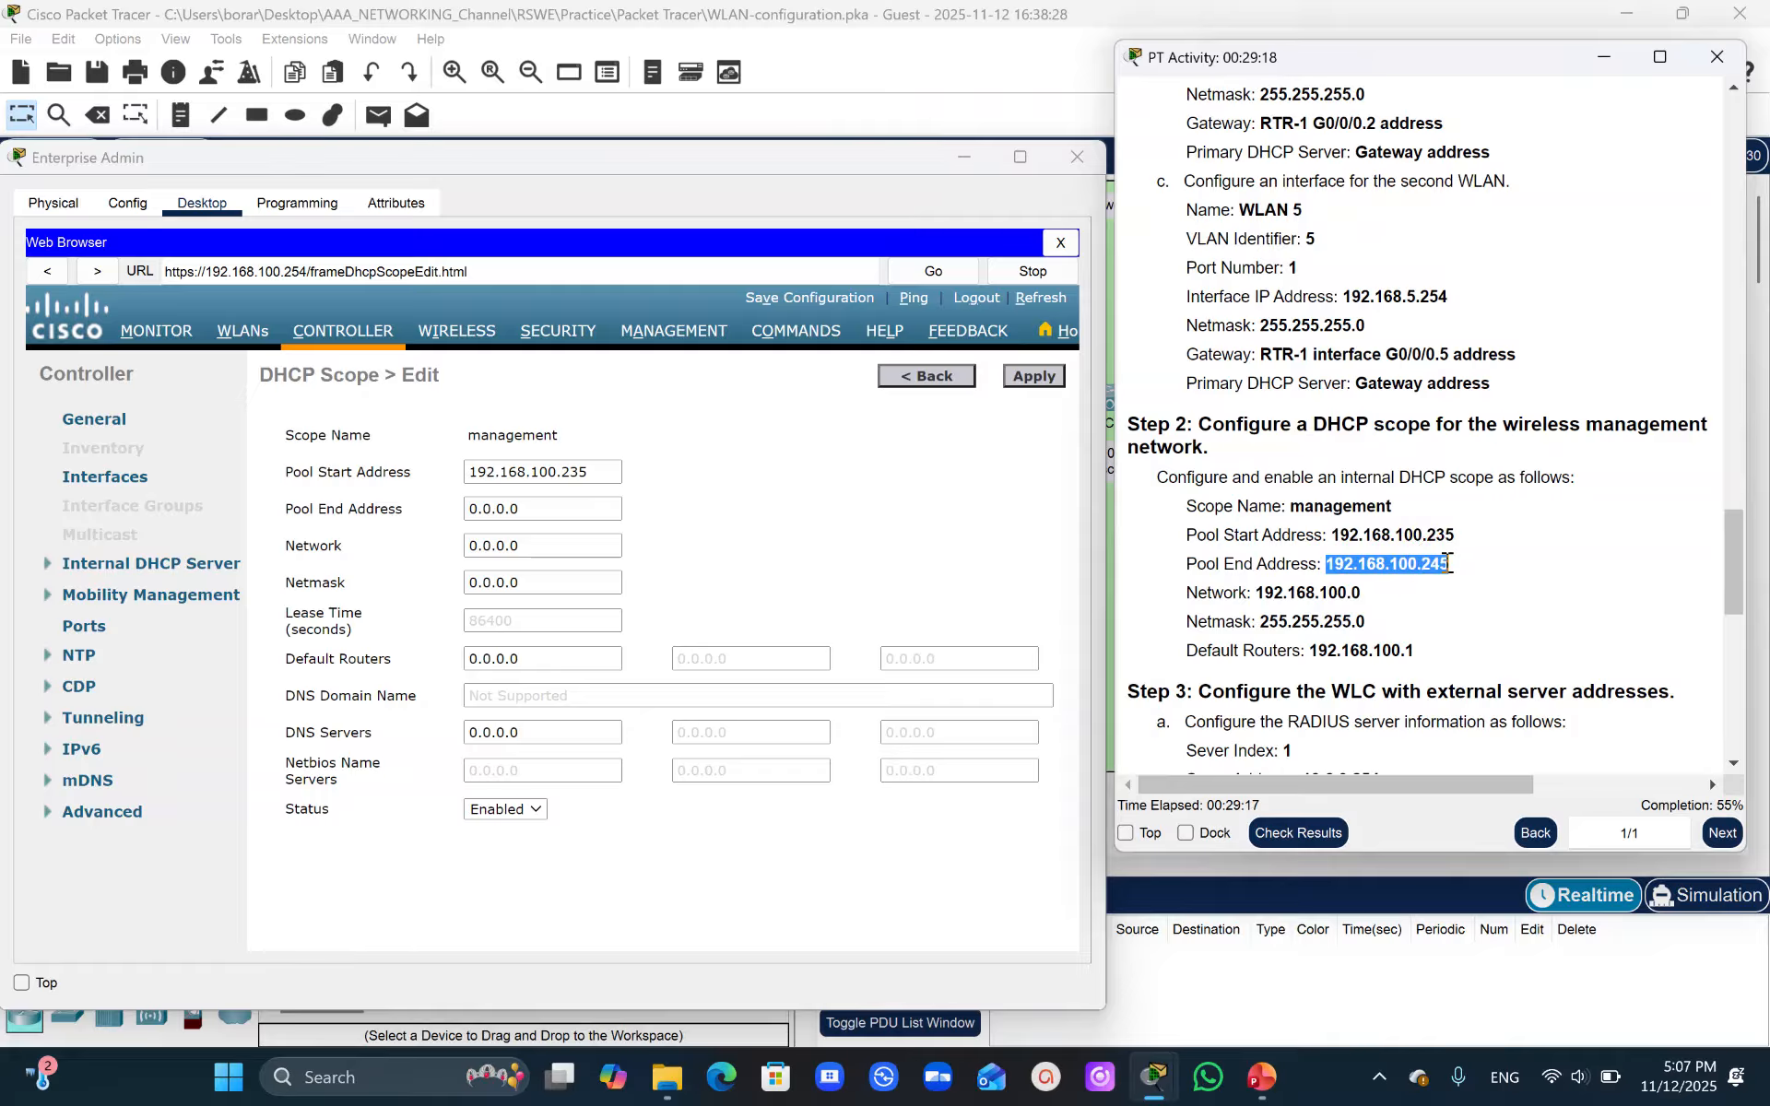
left_click_drag(545, 508, 446, 508)
key("ctrl+v")
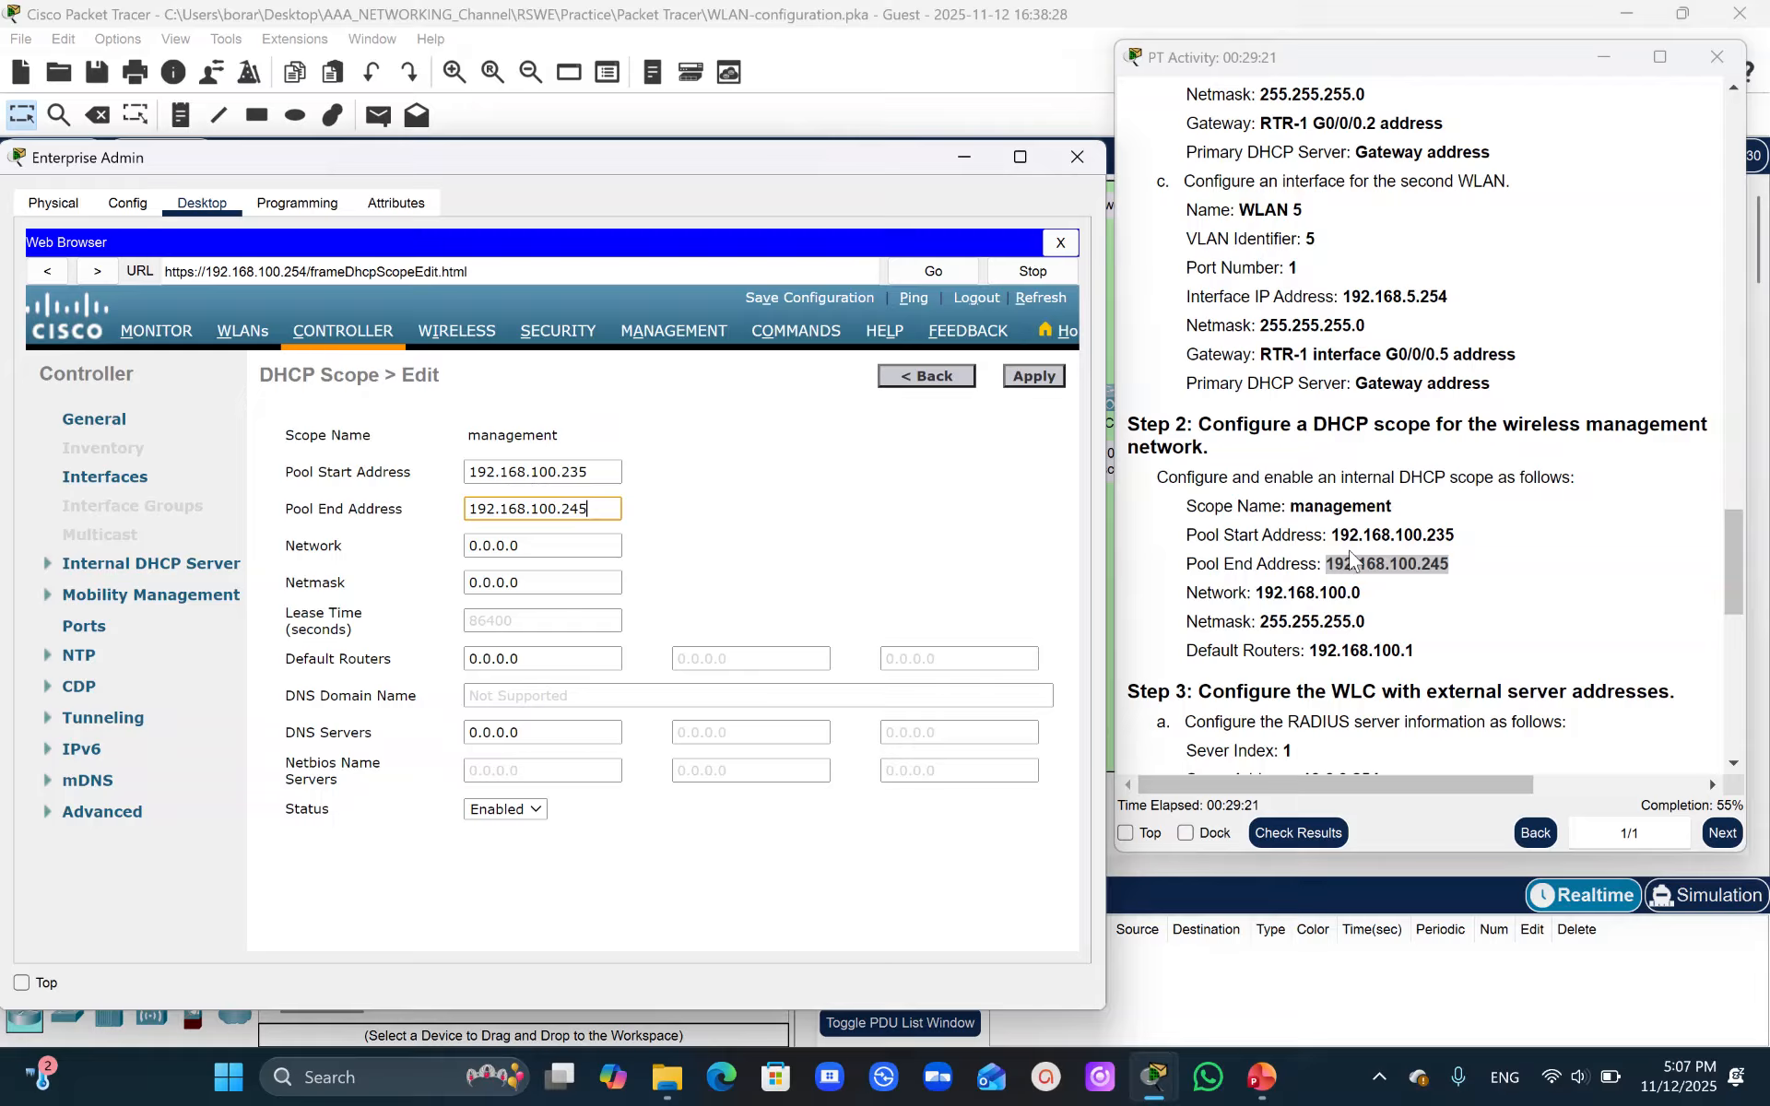
- Set the management scope's network to 192.168.100.0 and netmask to 255.255.255.0
left_click_drag(1258, 593, 1363, 602)
key("ctrl+c")
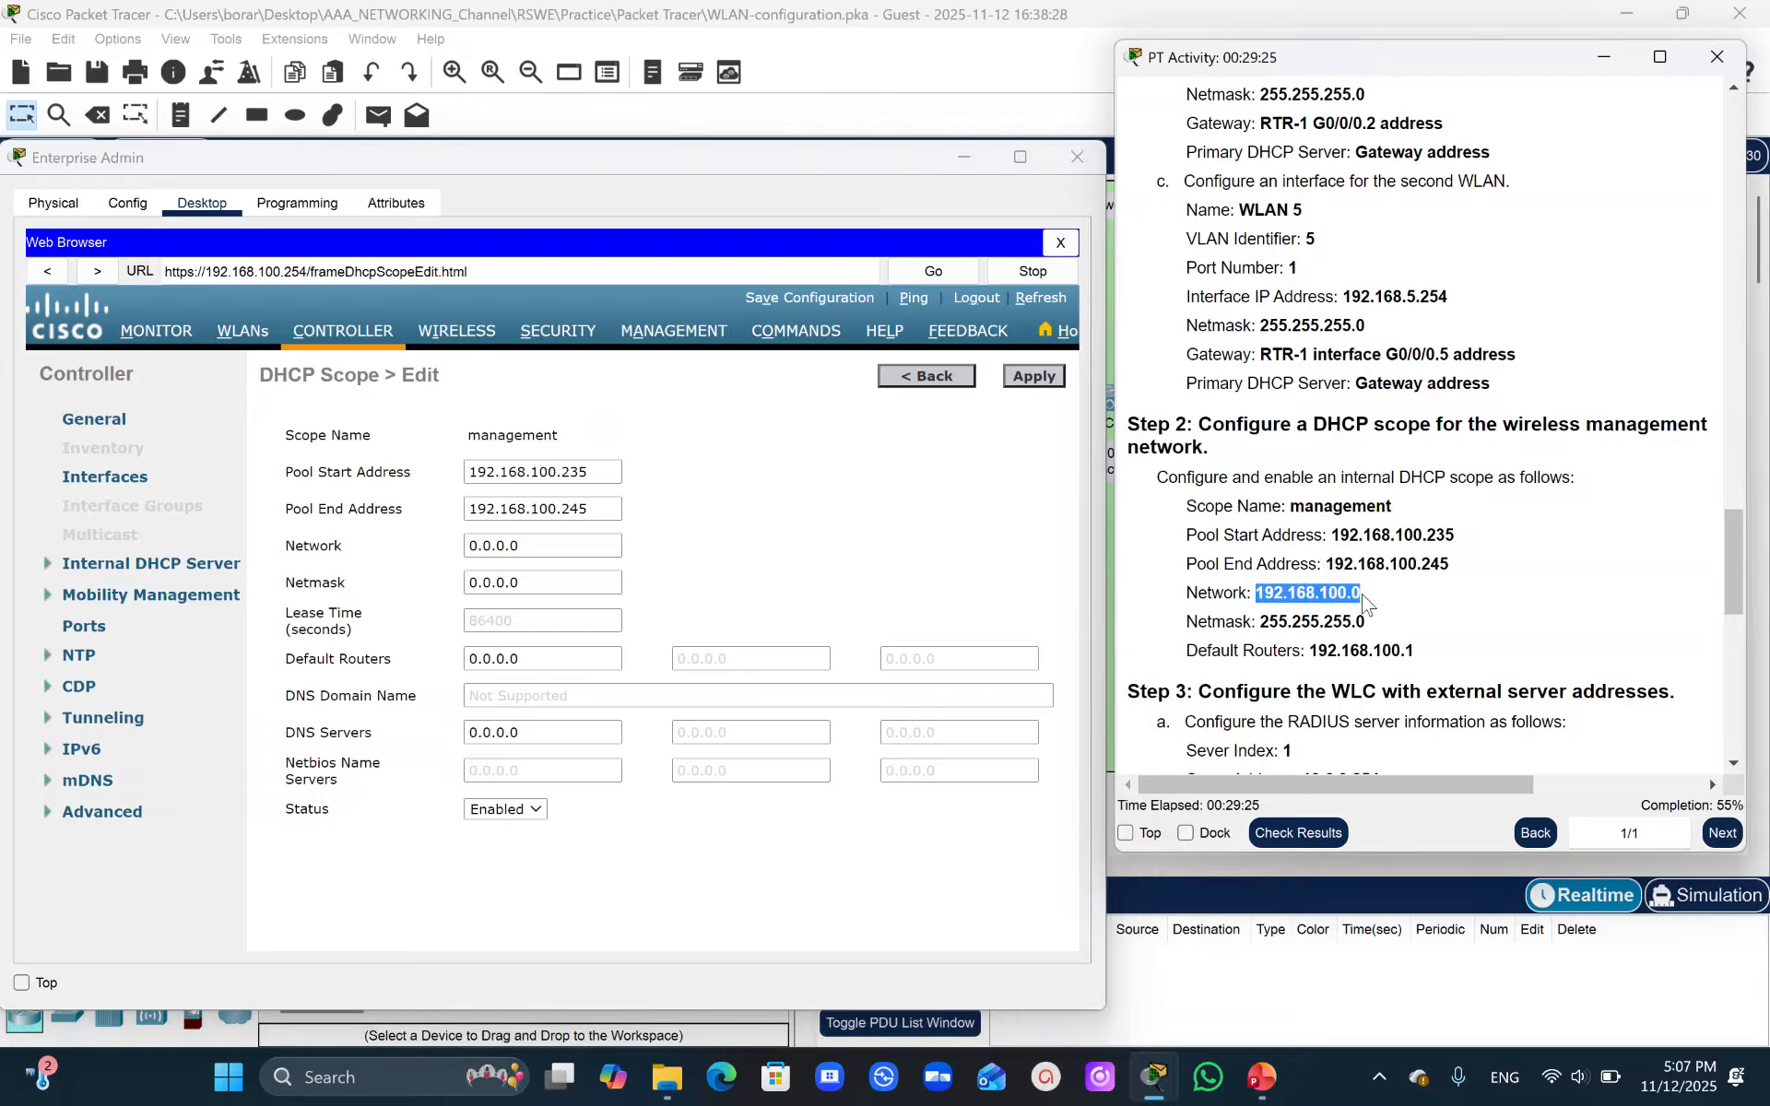
left_click(545, 544)
key("ctrl+v")
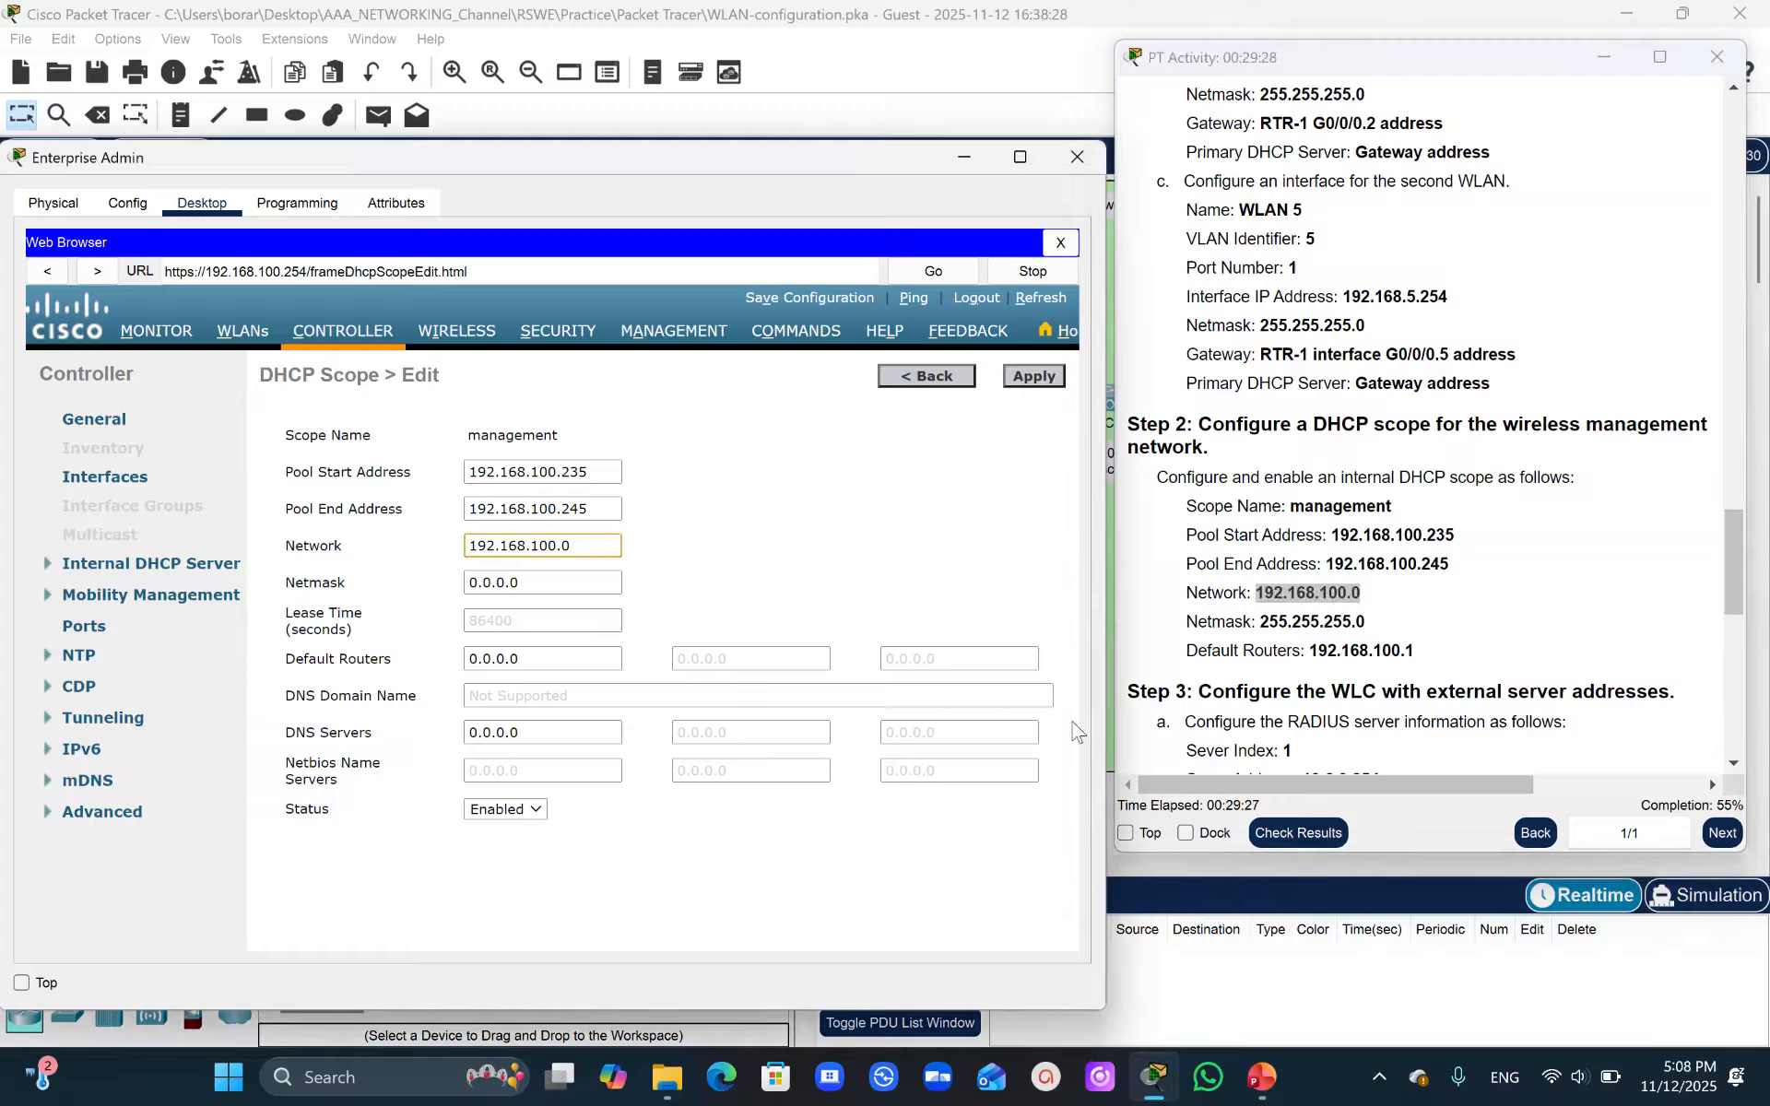
left_click_drag(1262, 624, 1367, 625)
key("ctrl+c")
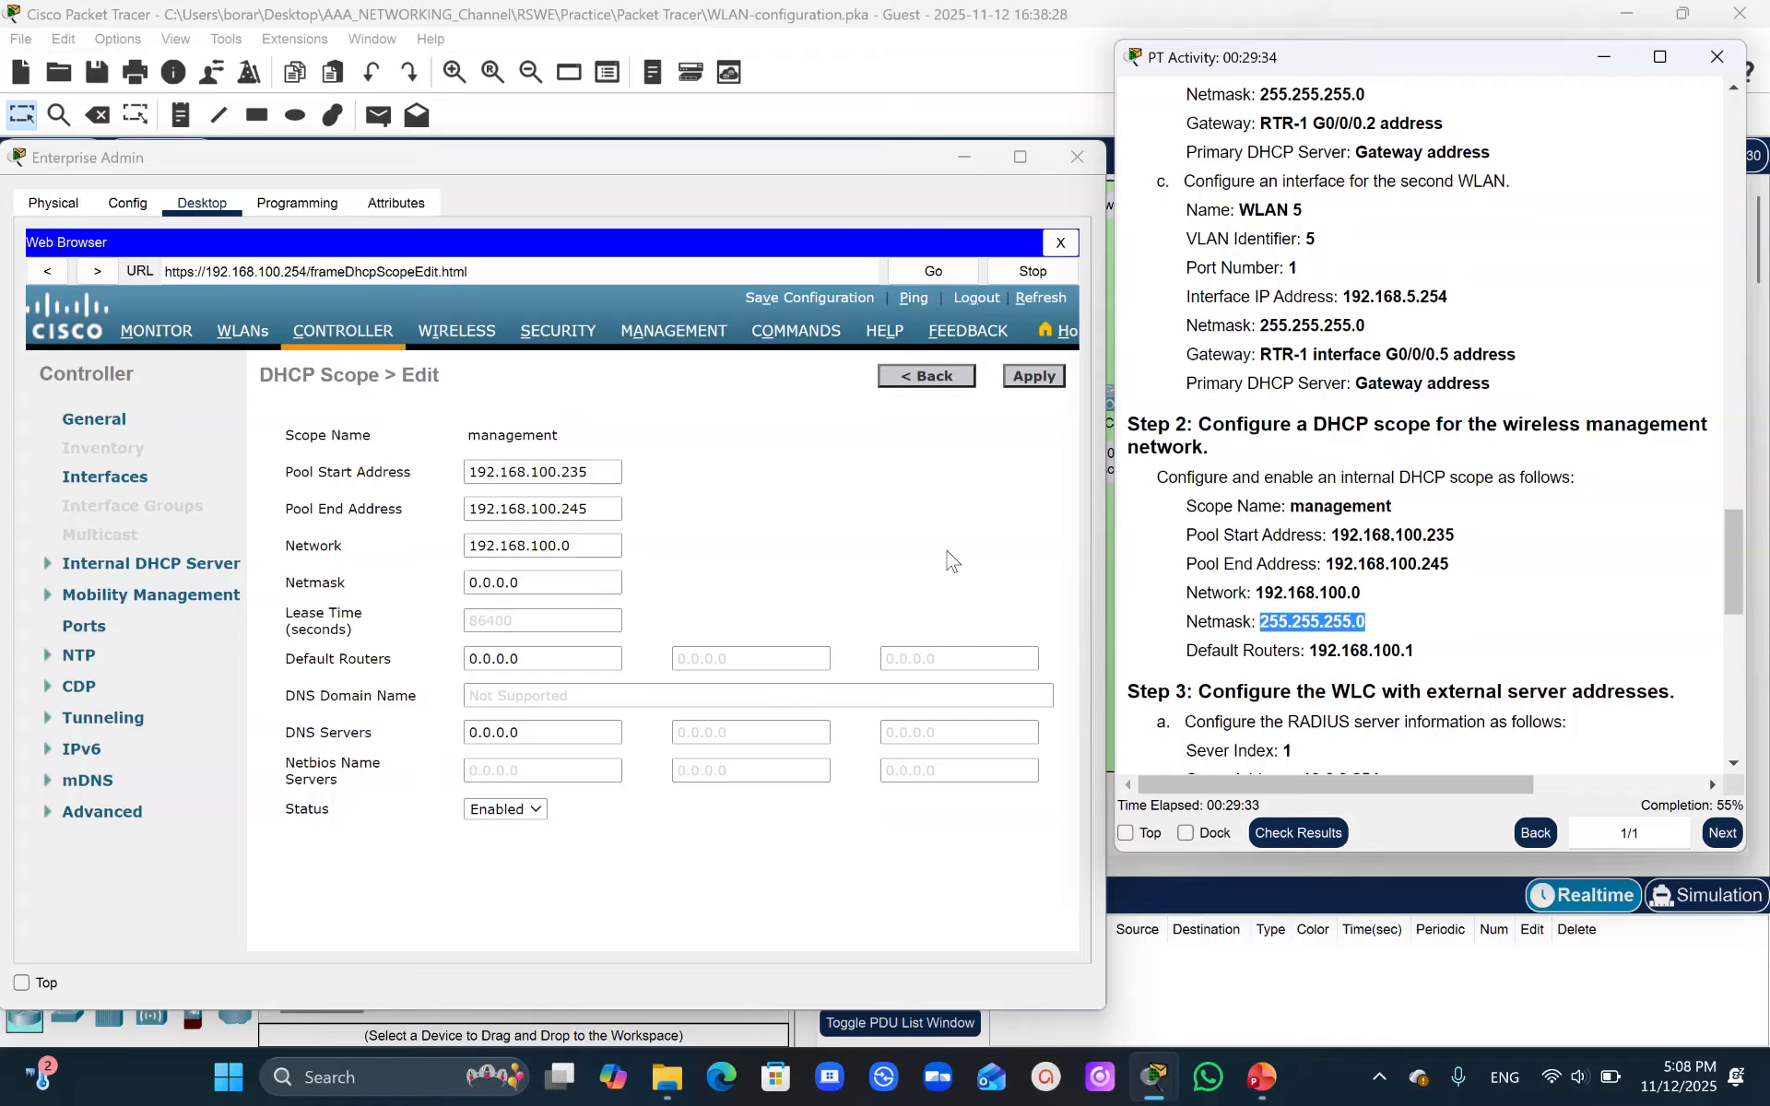
left_click(530, 578)
left_click_drag(530, 579, 371, 570)
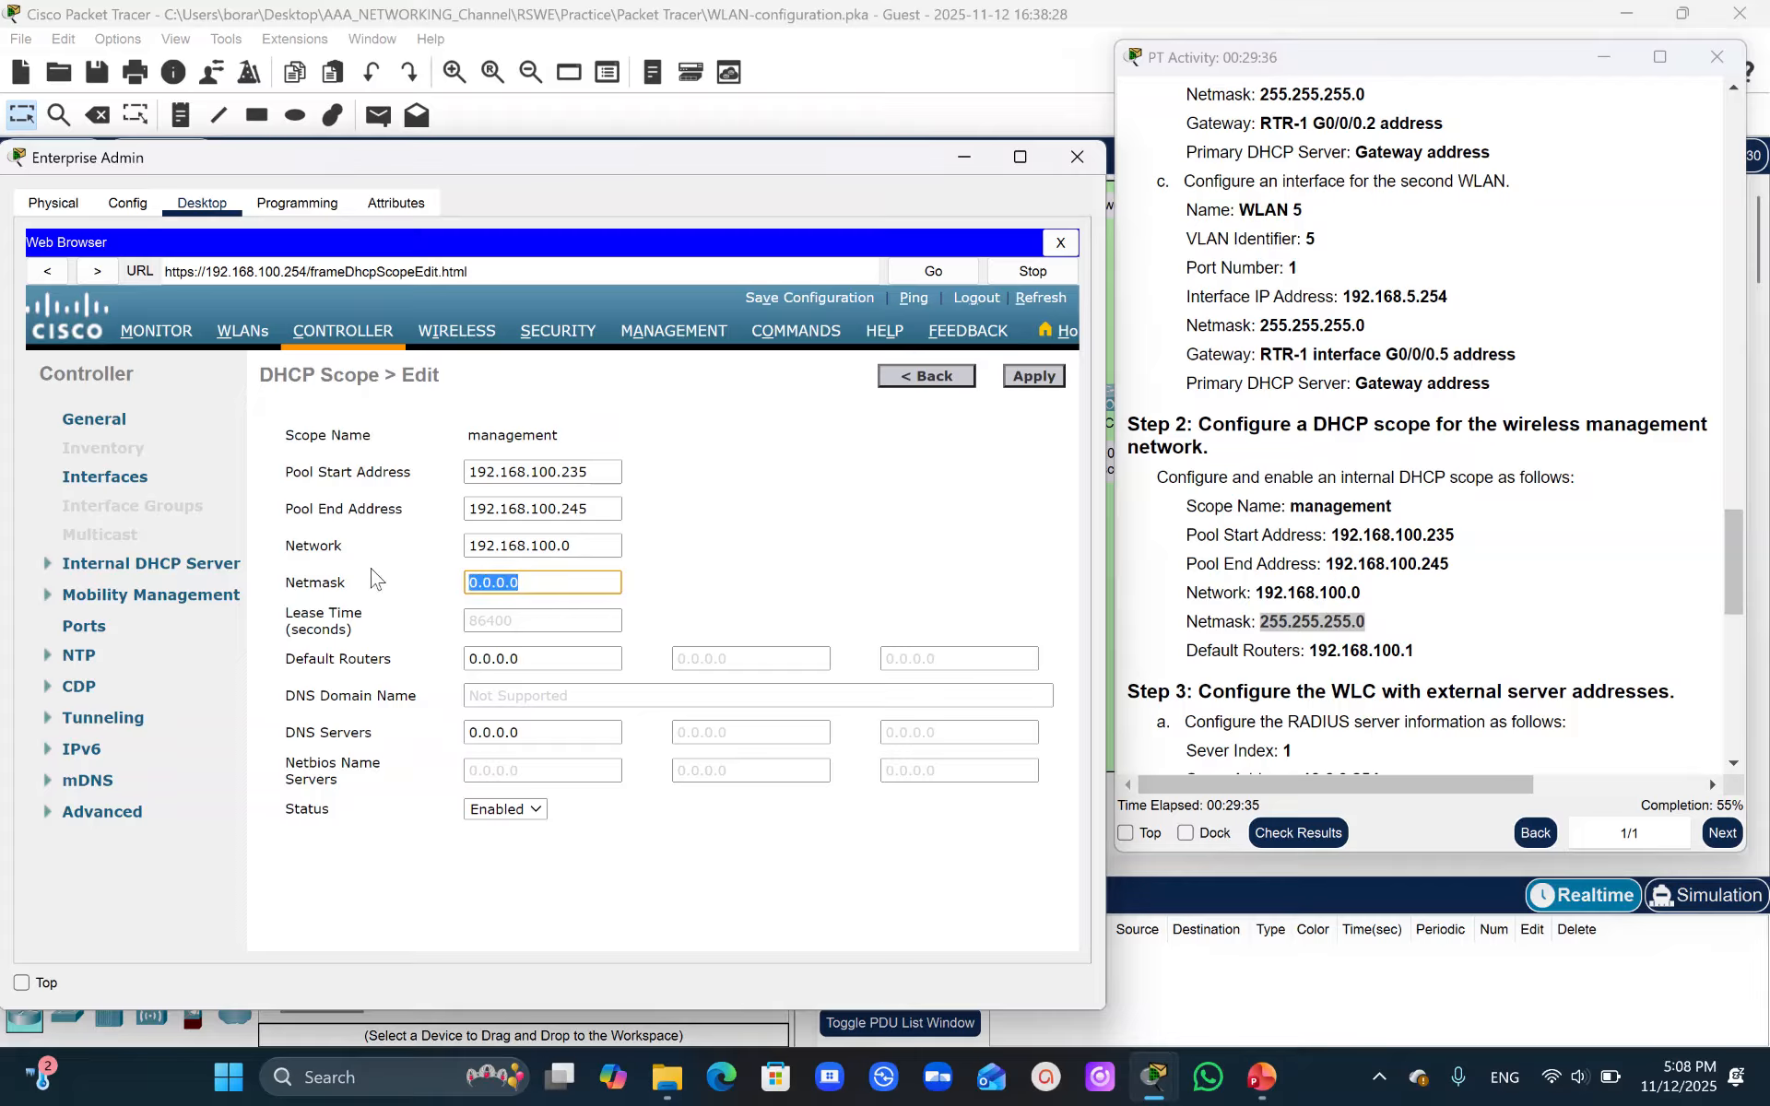
key("ctrl+v")
- Set the management scope's default router to 192.168.100.1
left_click(1366, 651)
left_click_drag(1307, 651, 1420, 652)
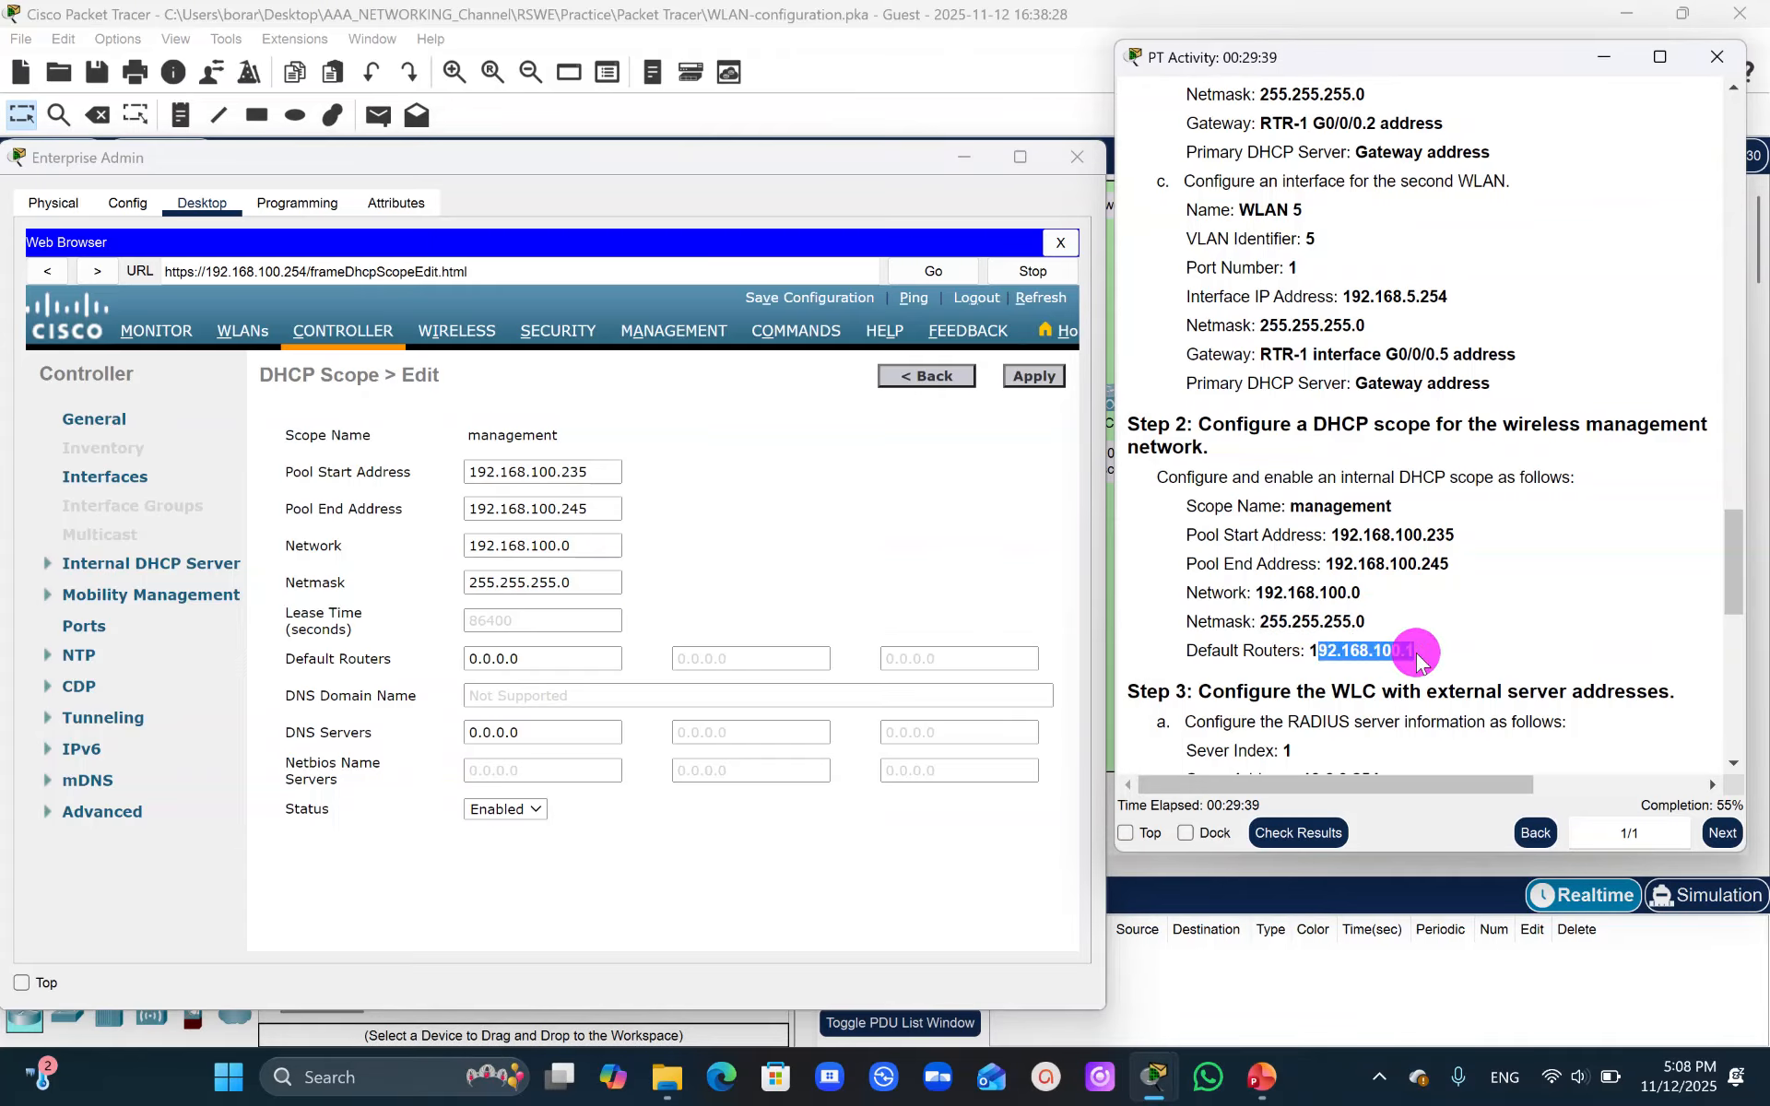
left_click(1359, 691)
left_click_drag(1312, 651, 1415, 648)
key("ctrl+c")
left_click_drag(534, 662, 369, 656)
key("ctrl+v")
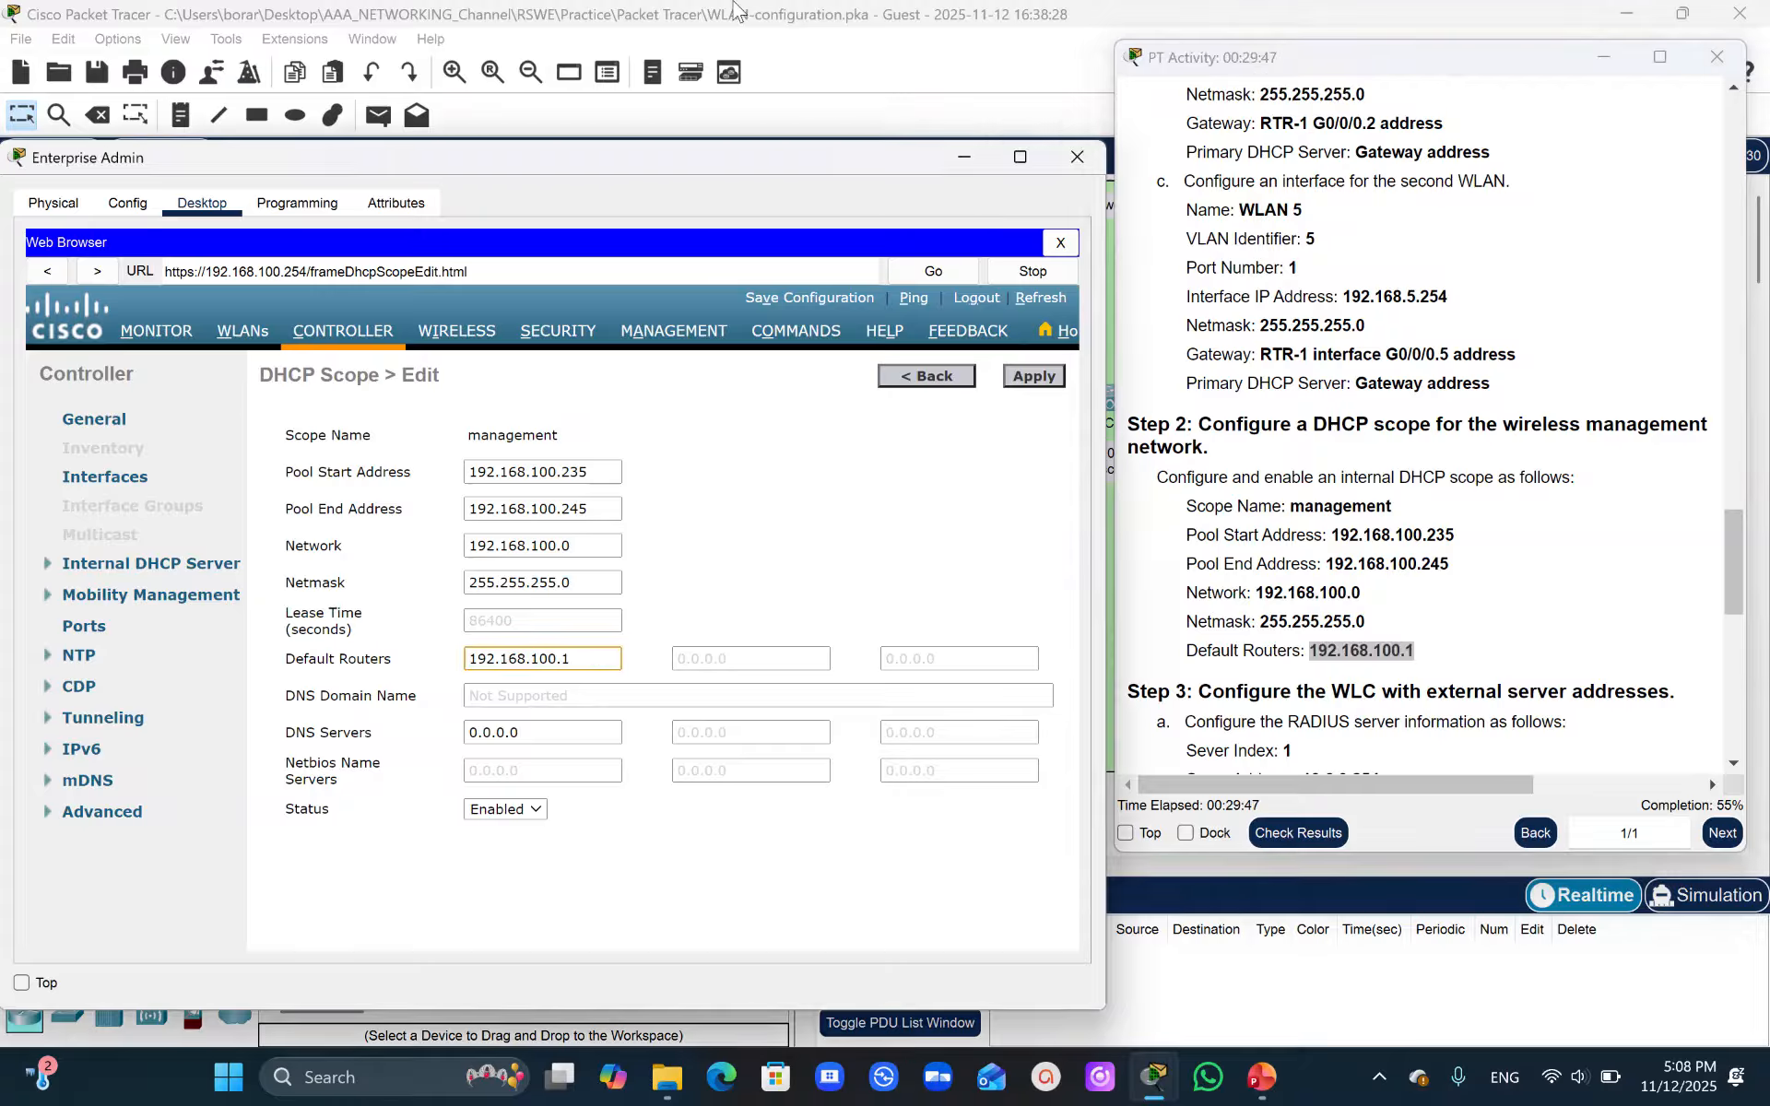
- Apply the management DHCP scope settings
left_click(791, 32)
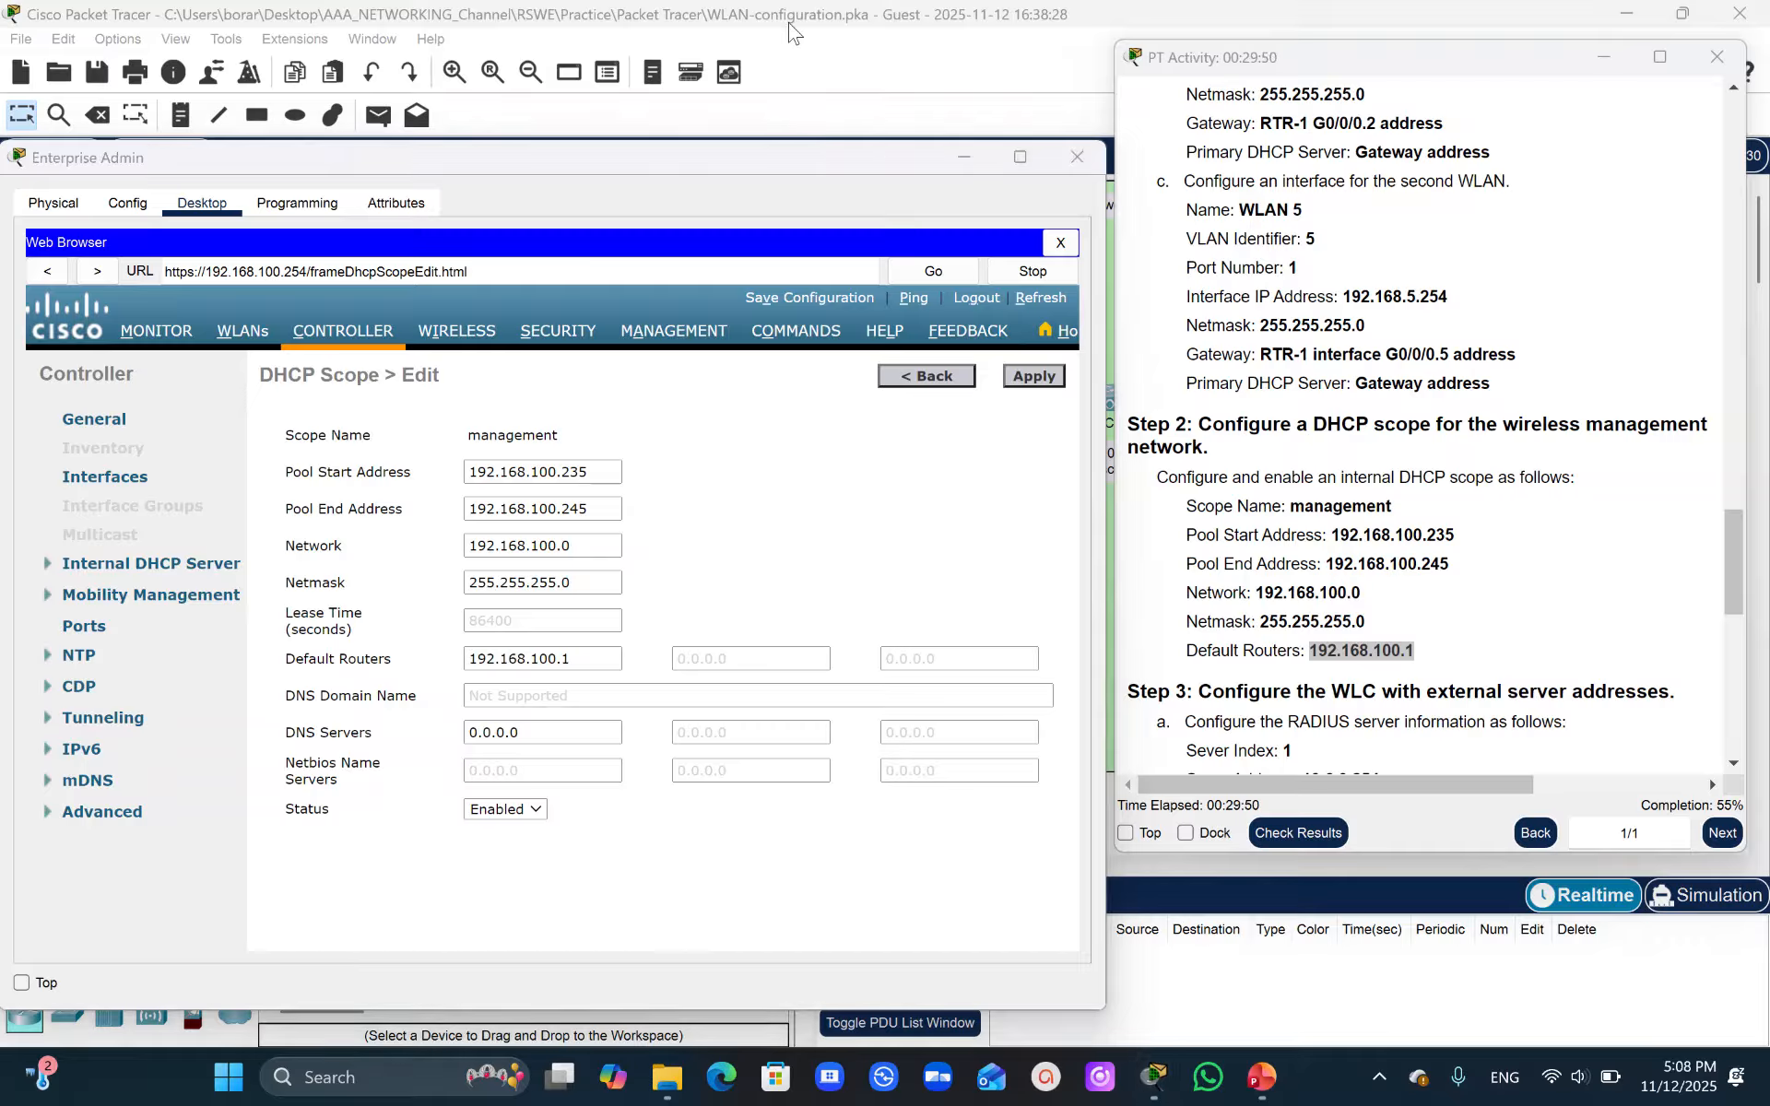
left_click(779, 35)
left_click(1046, 385)
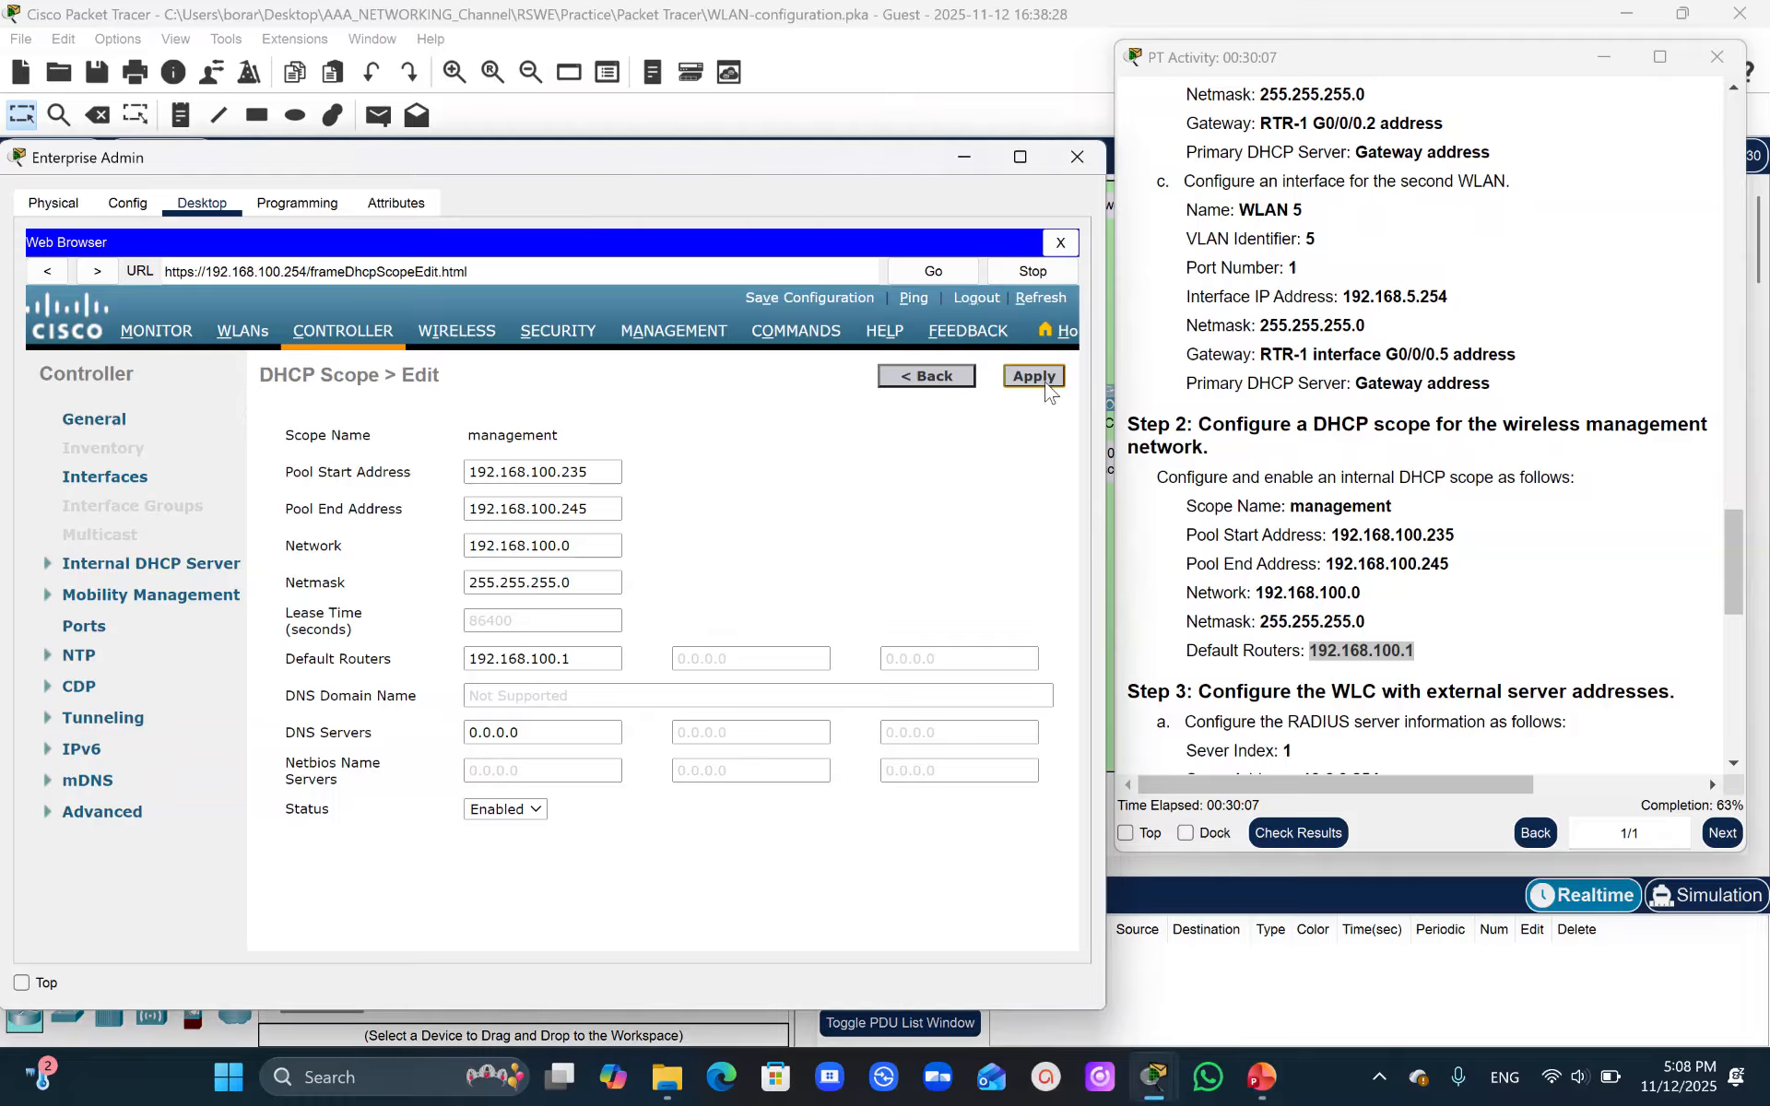
left_click(1039, 378)
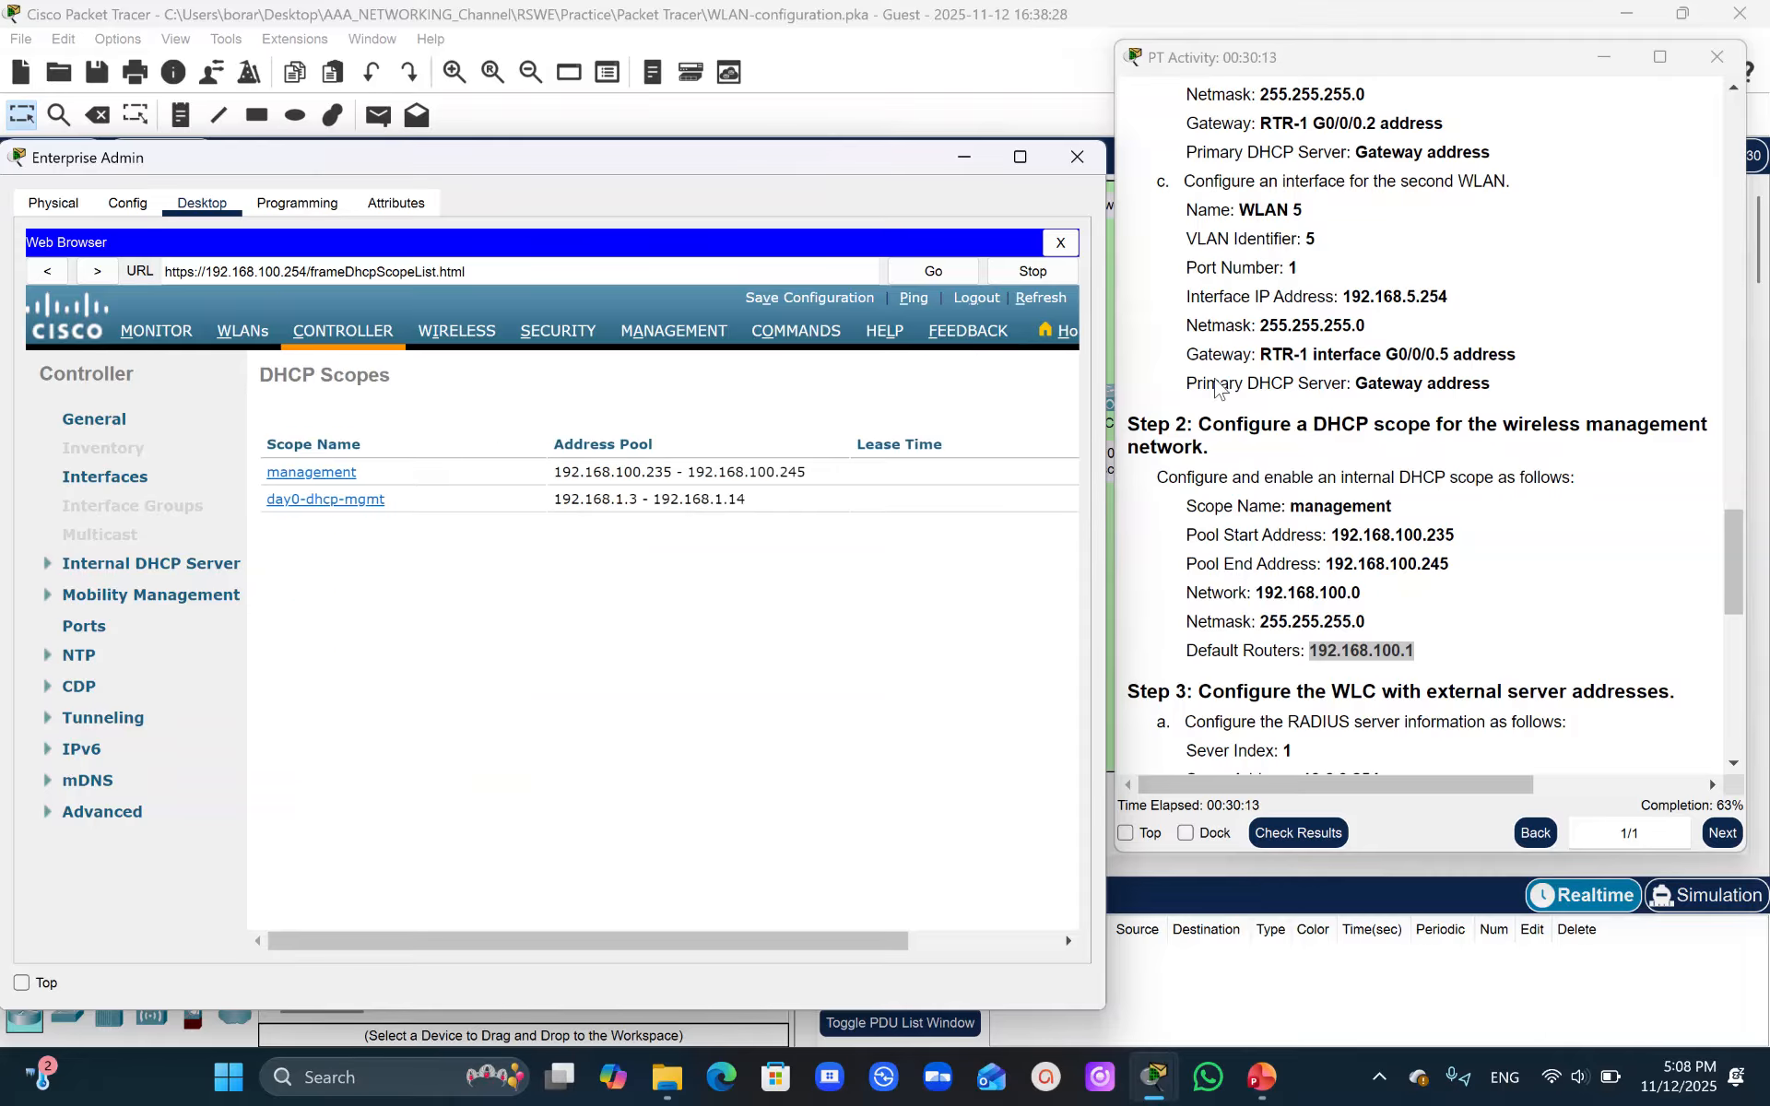
- Scroll the instructions to the step for configuring the WLC with external server addresses
left_click_drag(1733, 553, 1761, 597)
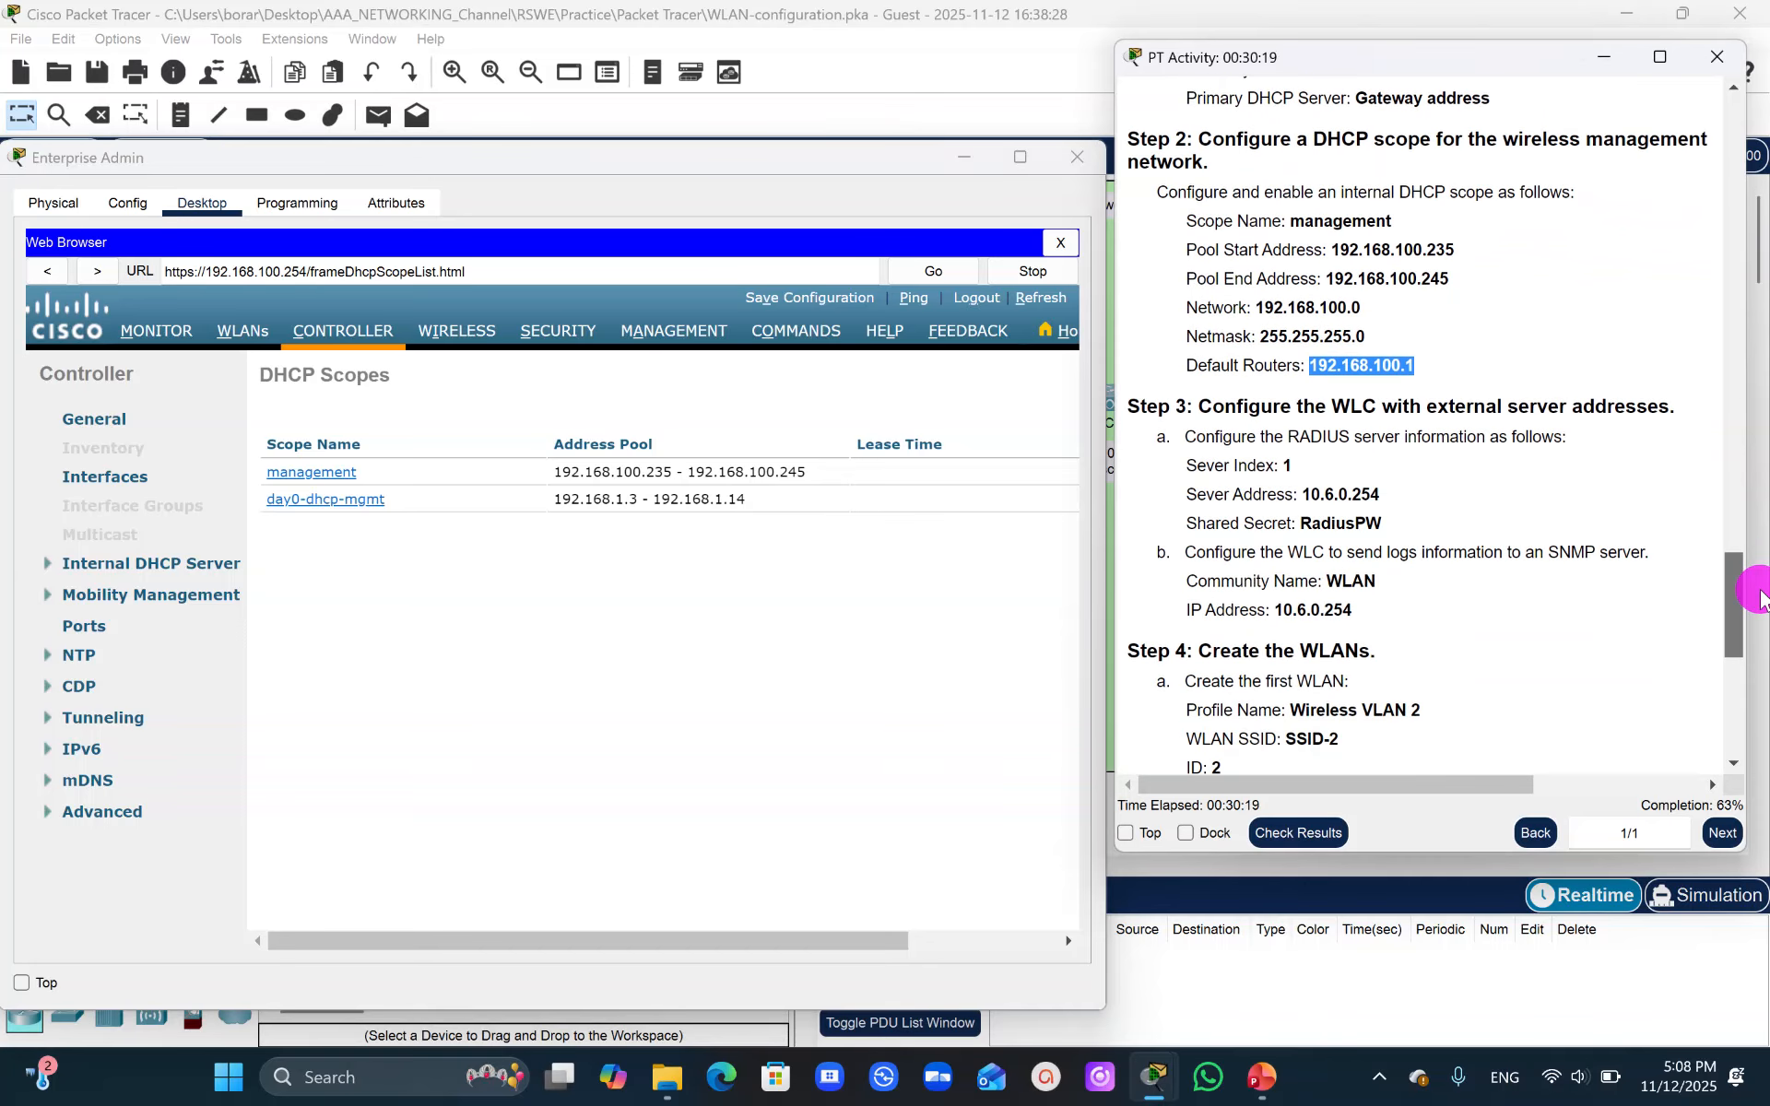
left_click_drag(1760, 597, 1761, 598)
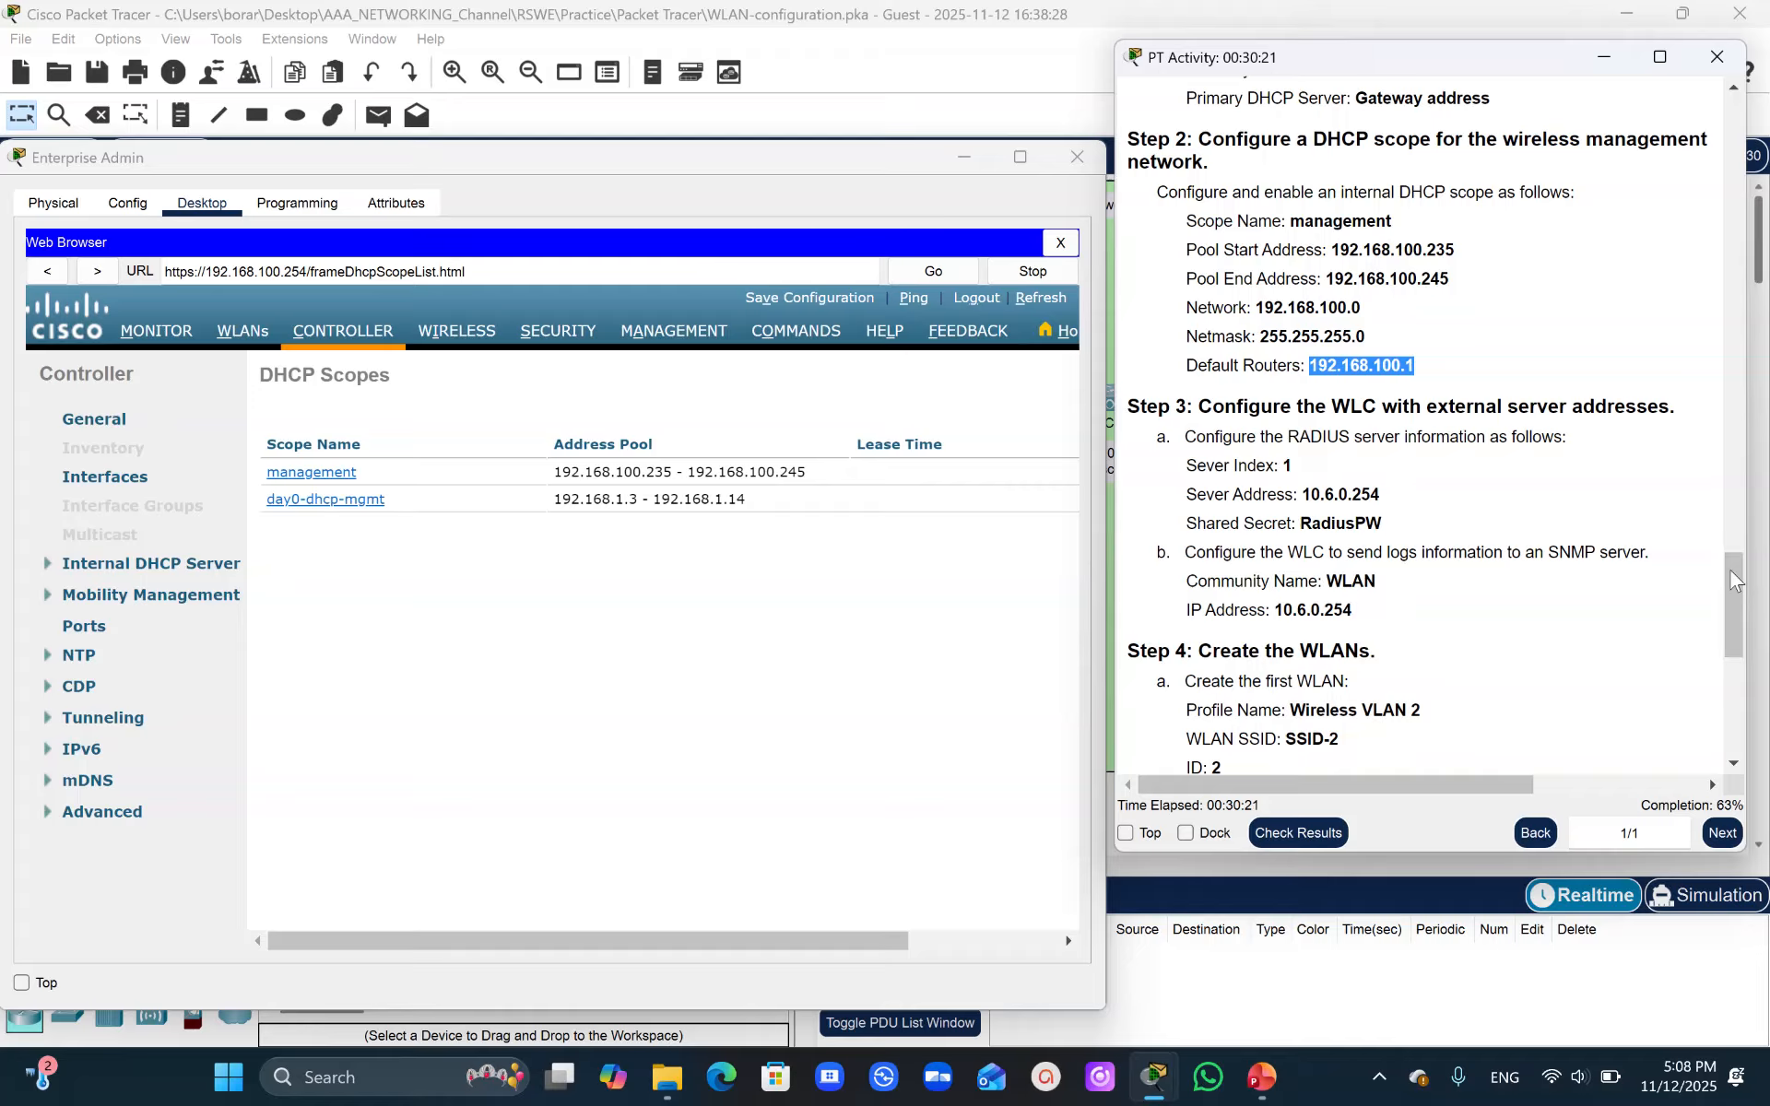
left_click(781, 38)
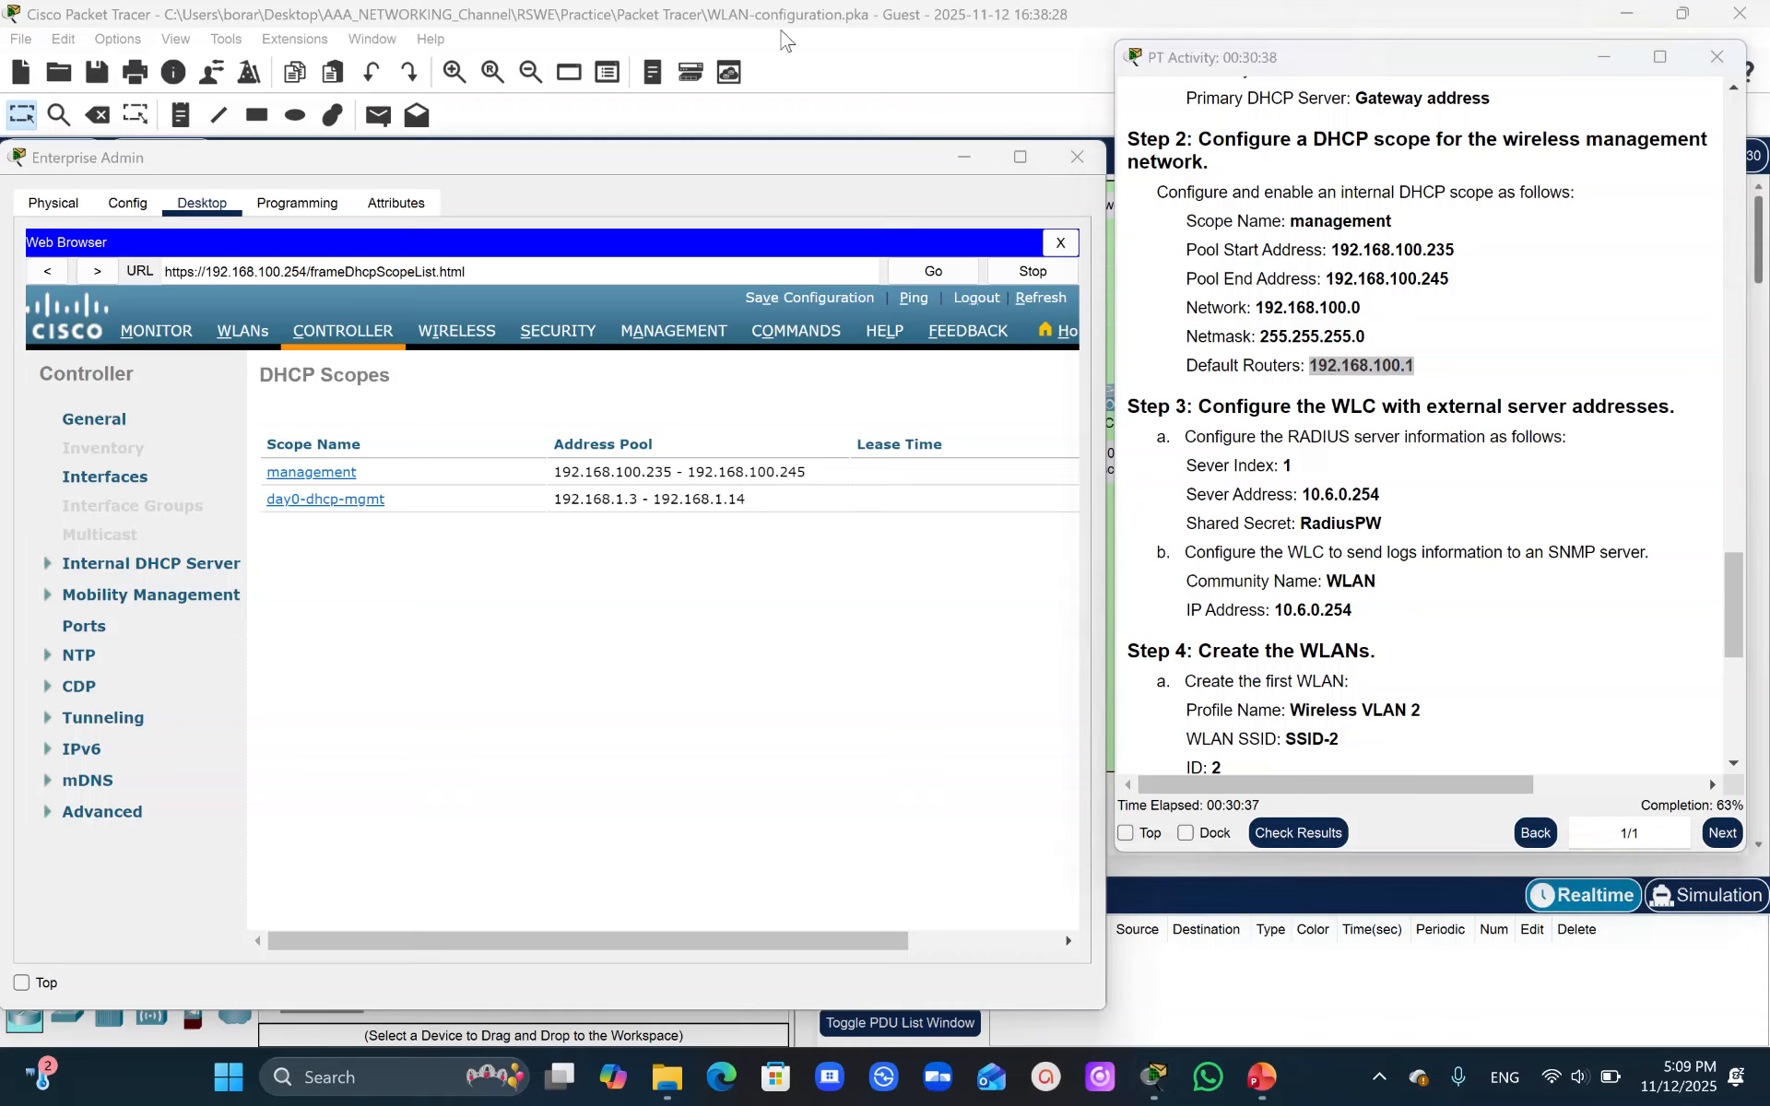
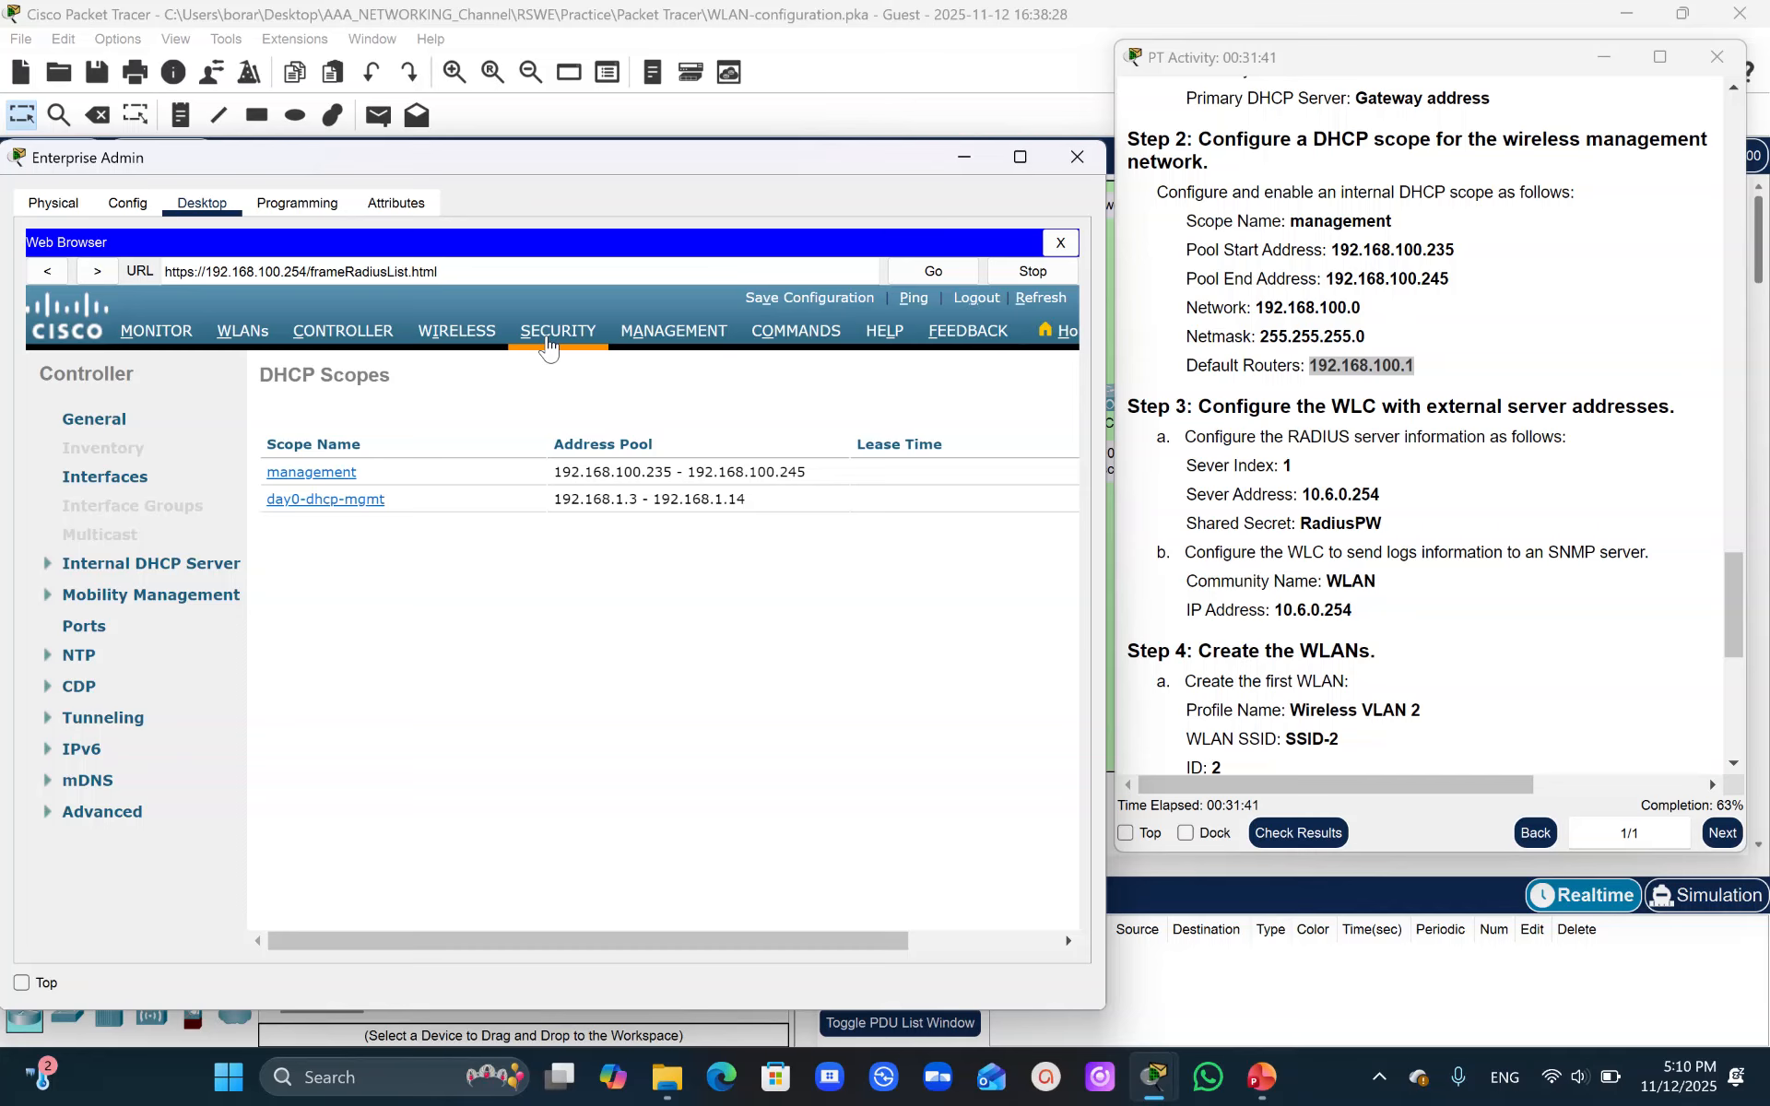
- Add a new RADIUS authentication server with server IP address 10.6.0.254
left_click(547, 341)
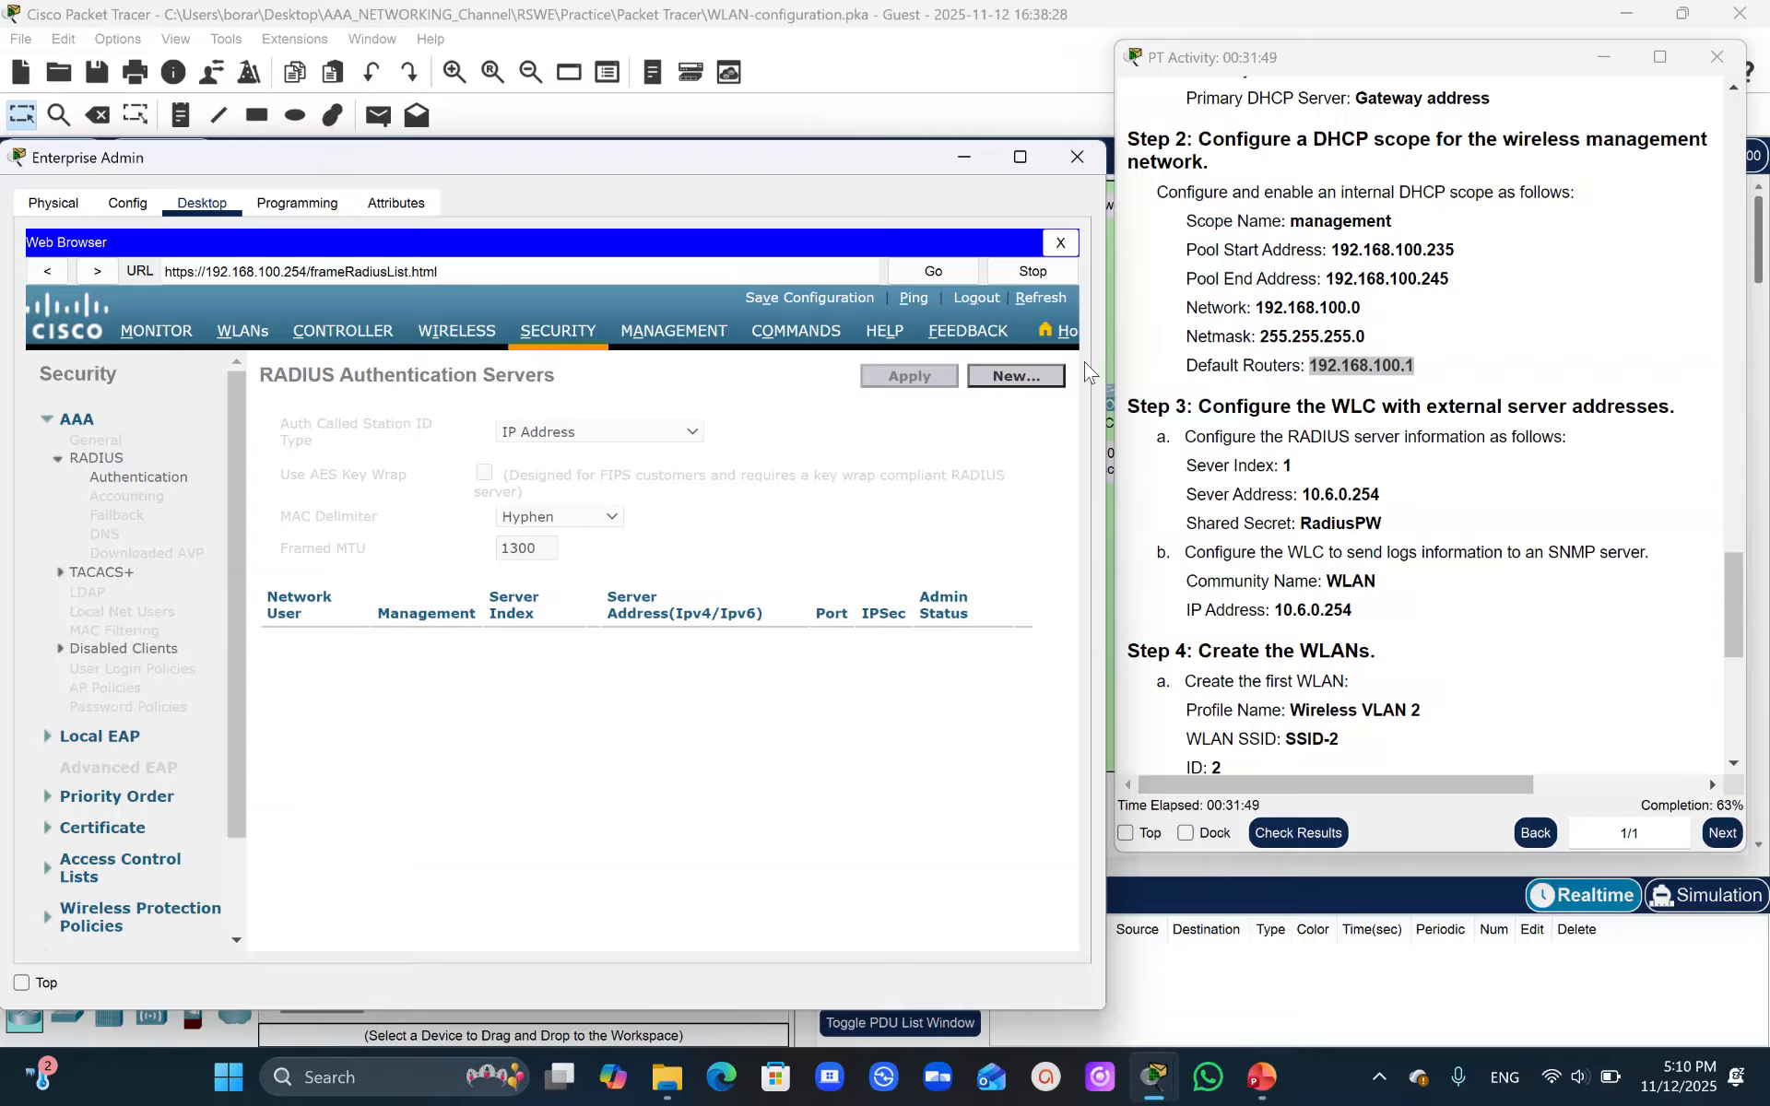
left_click(1028, 383)
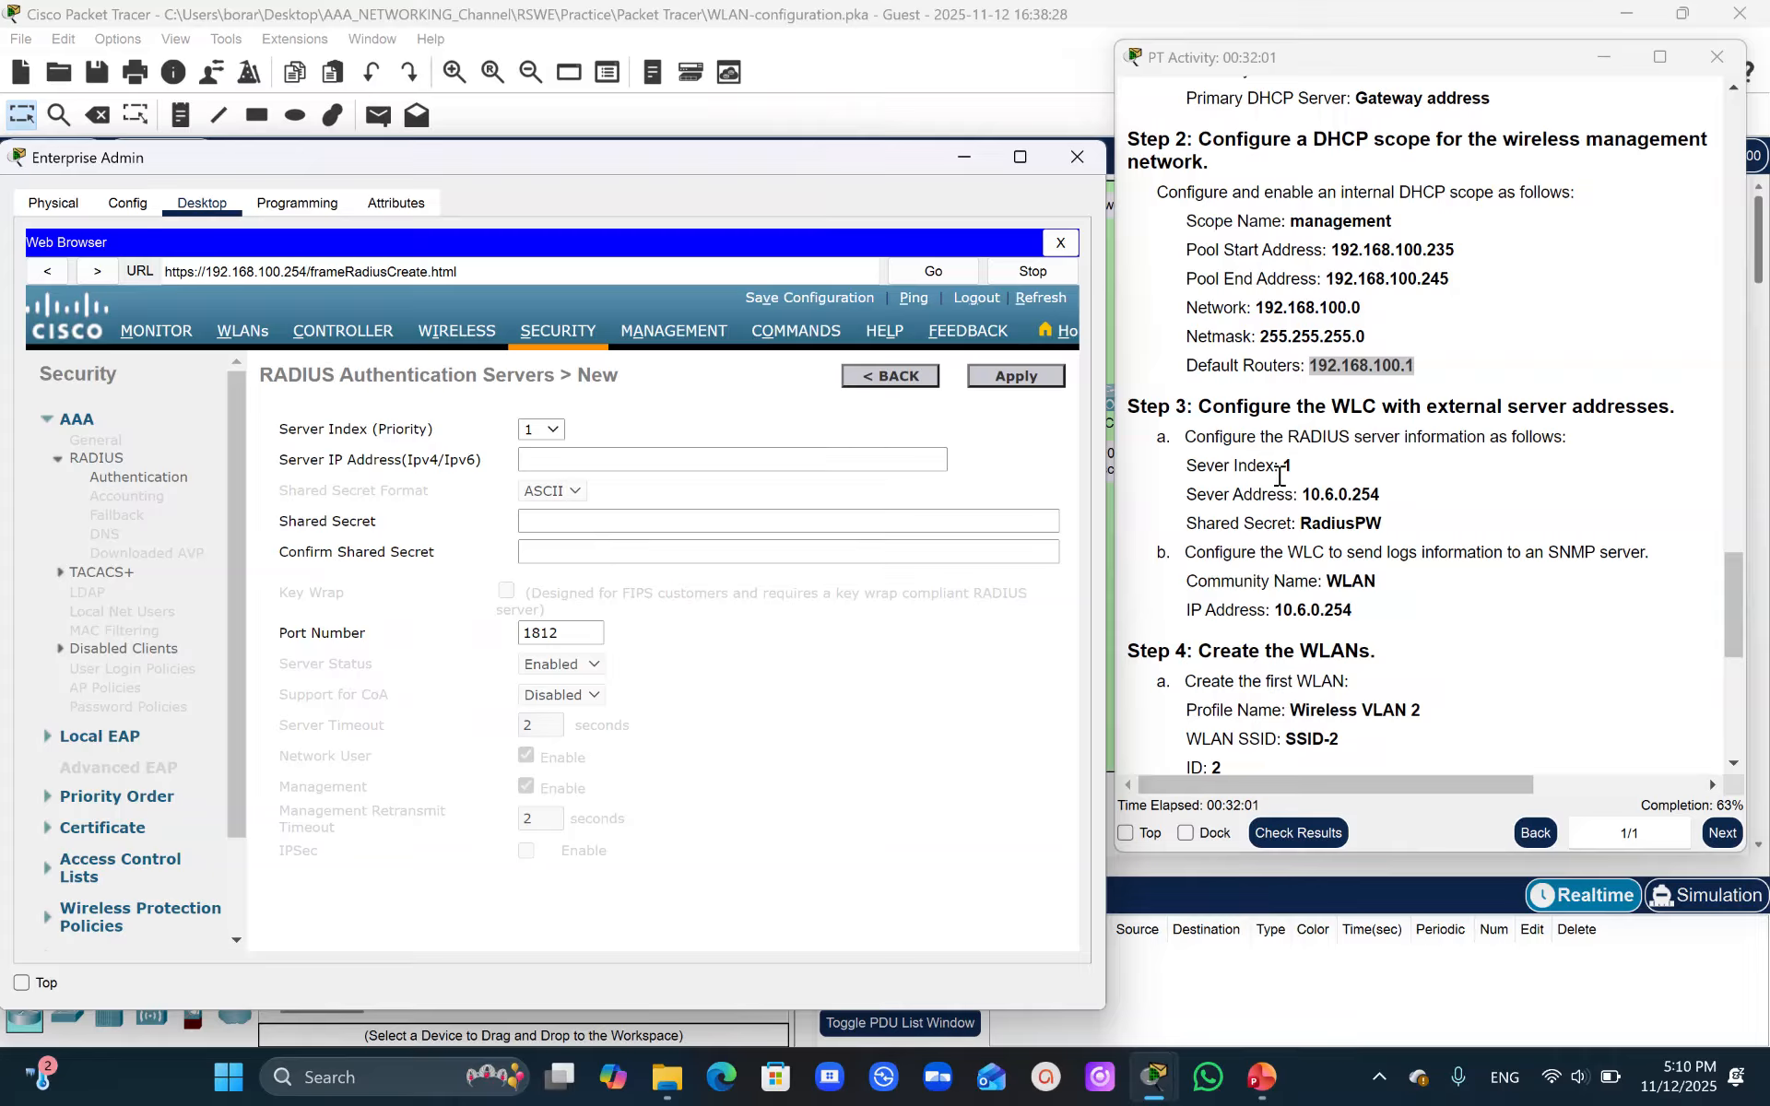
left_click_drag(1311, 496, 1411, 502)
left_click(1415, 502)
left_click_drag(1302, 496, 1380, 503)
key("ctrl+c")
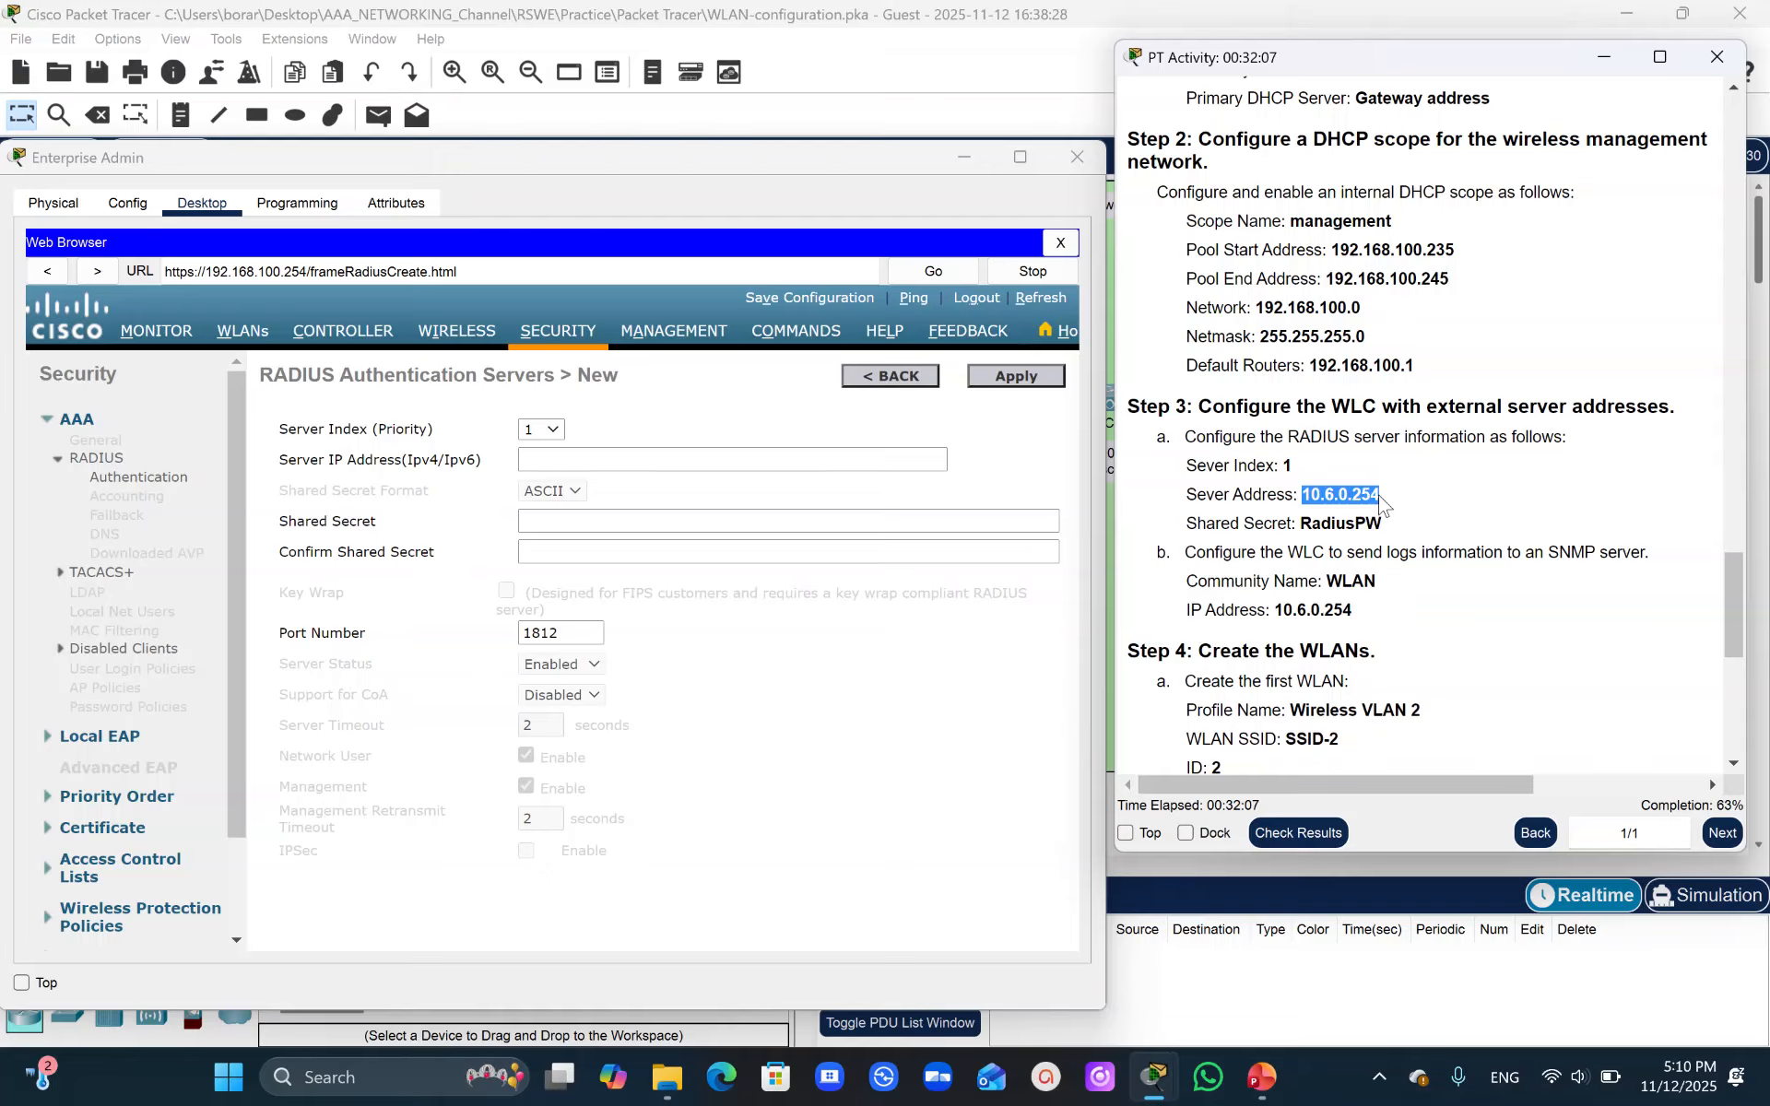
left_click(545, 463)
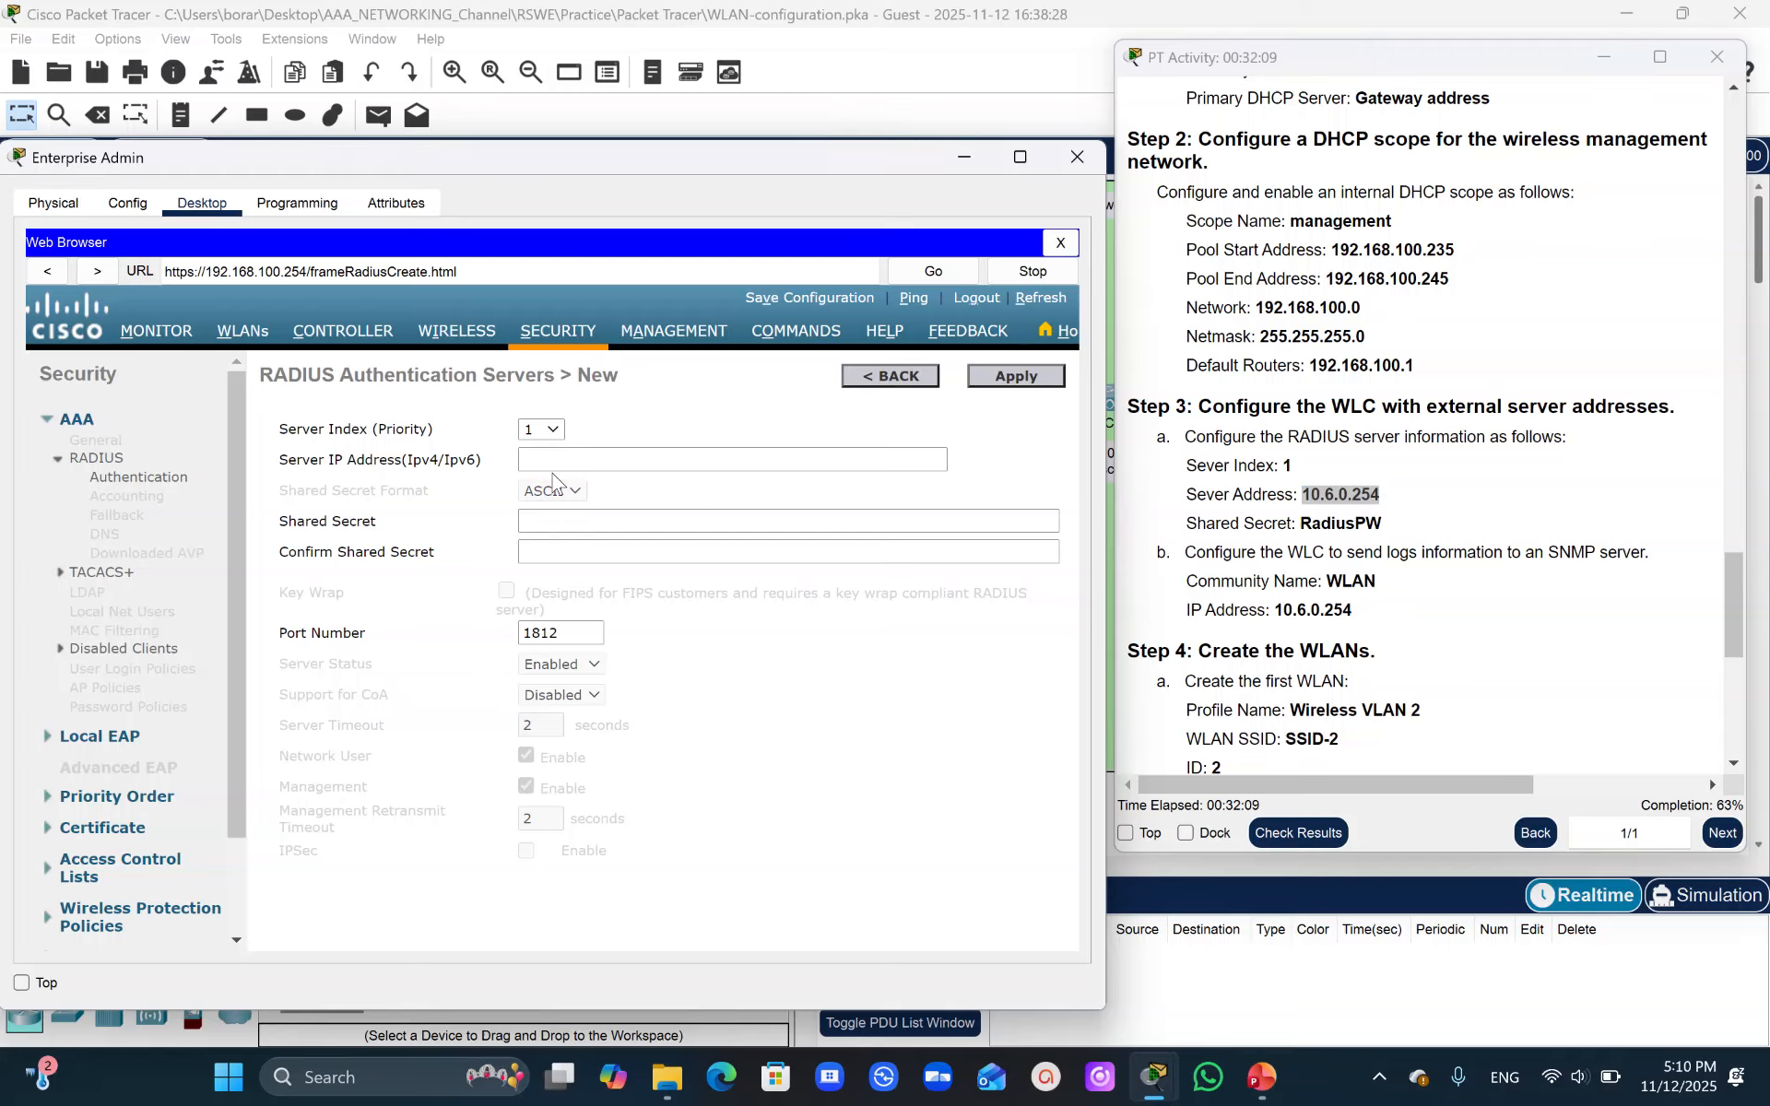
key("ctrl+v")
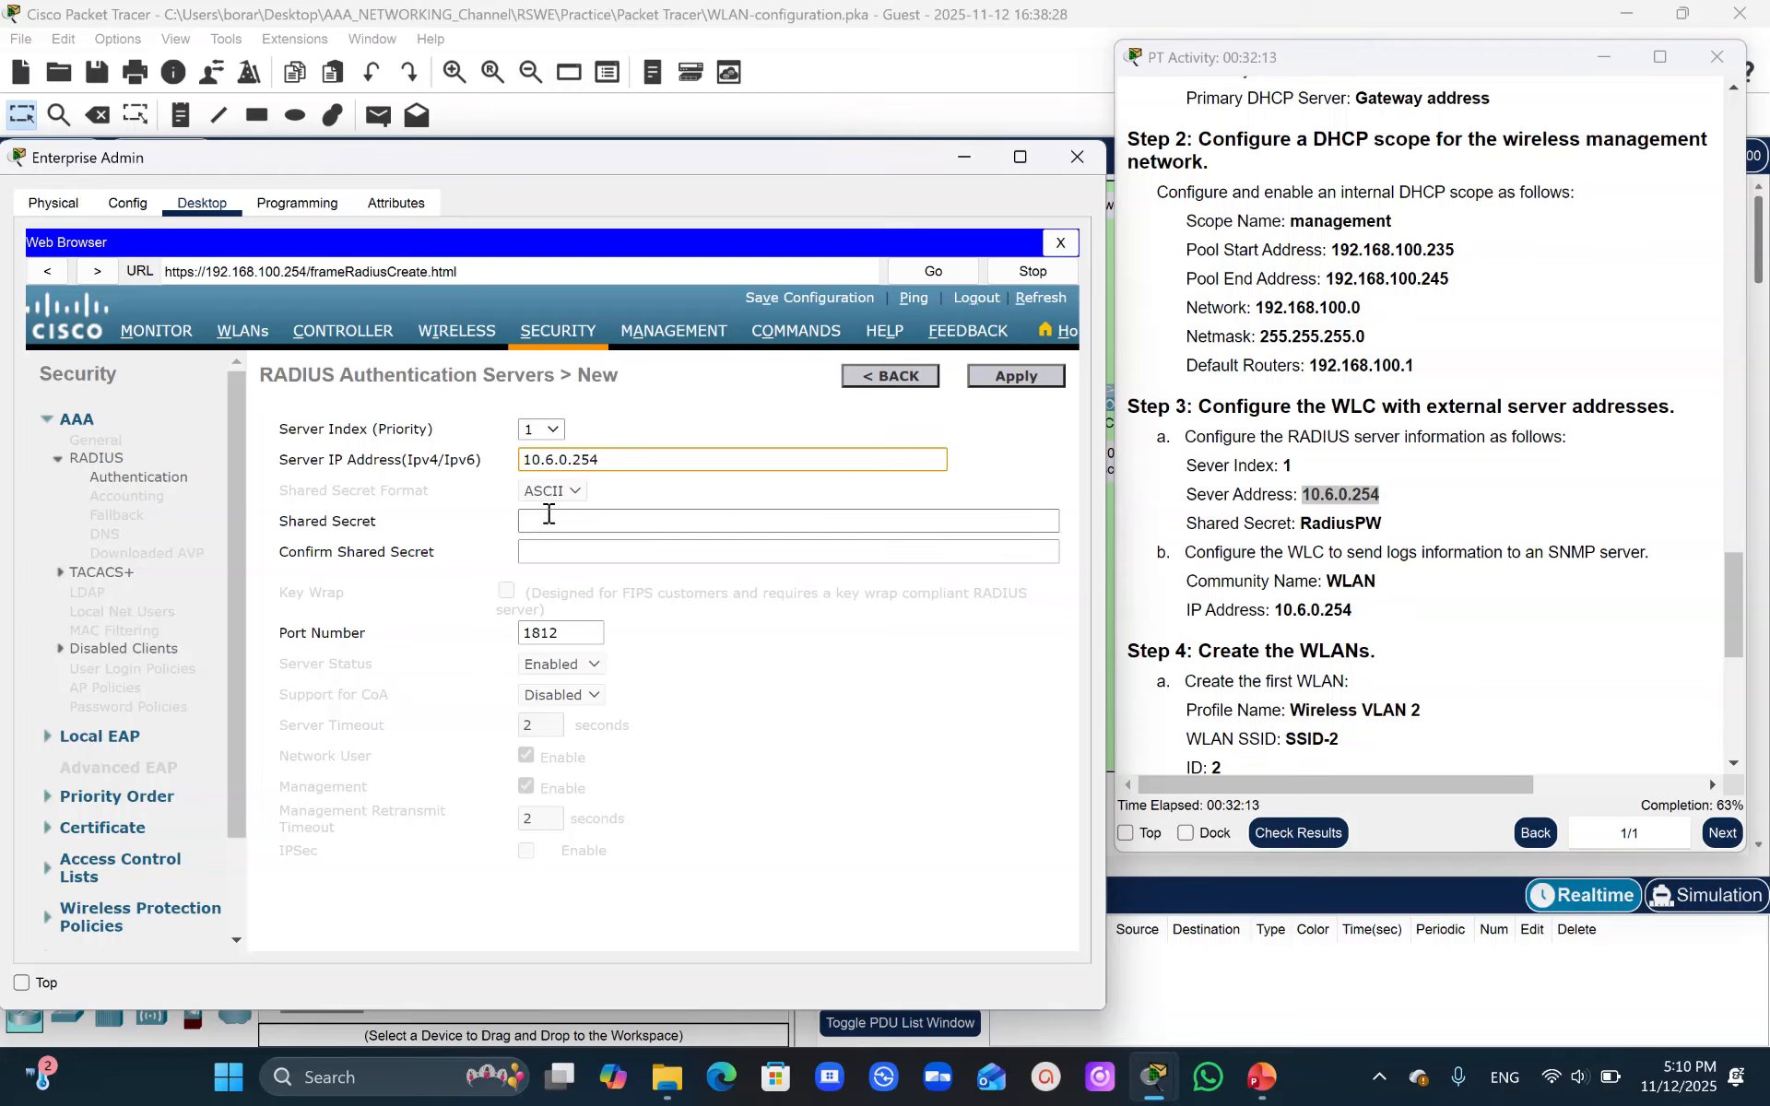
- Enter the RADIUS shared secret in both shared secret fields and apply the new server
left_click_drag(1300, 523, 1382, 522)
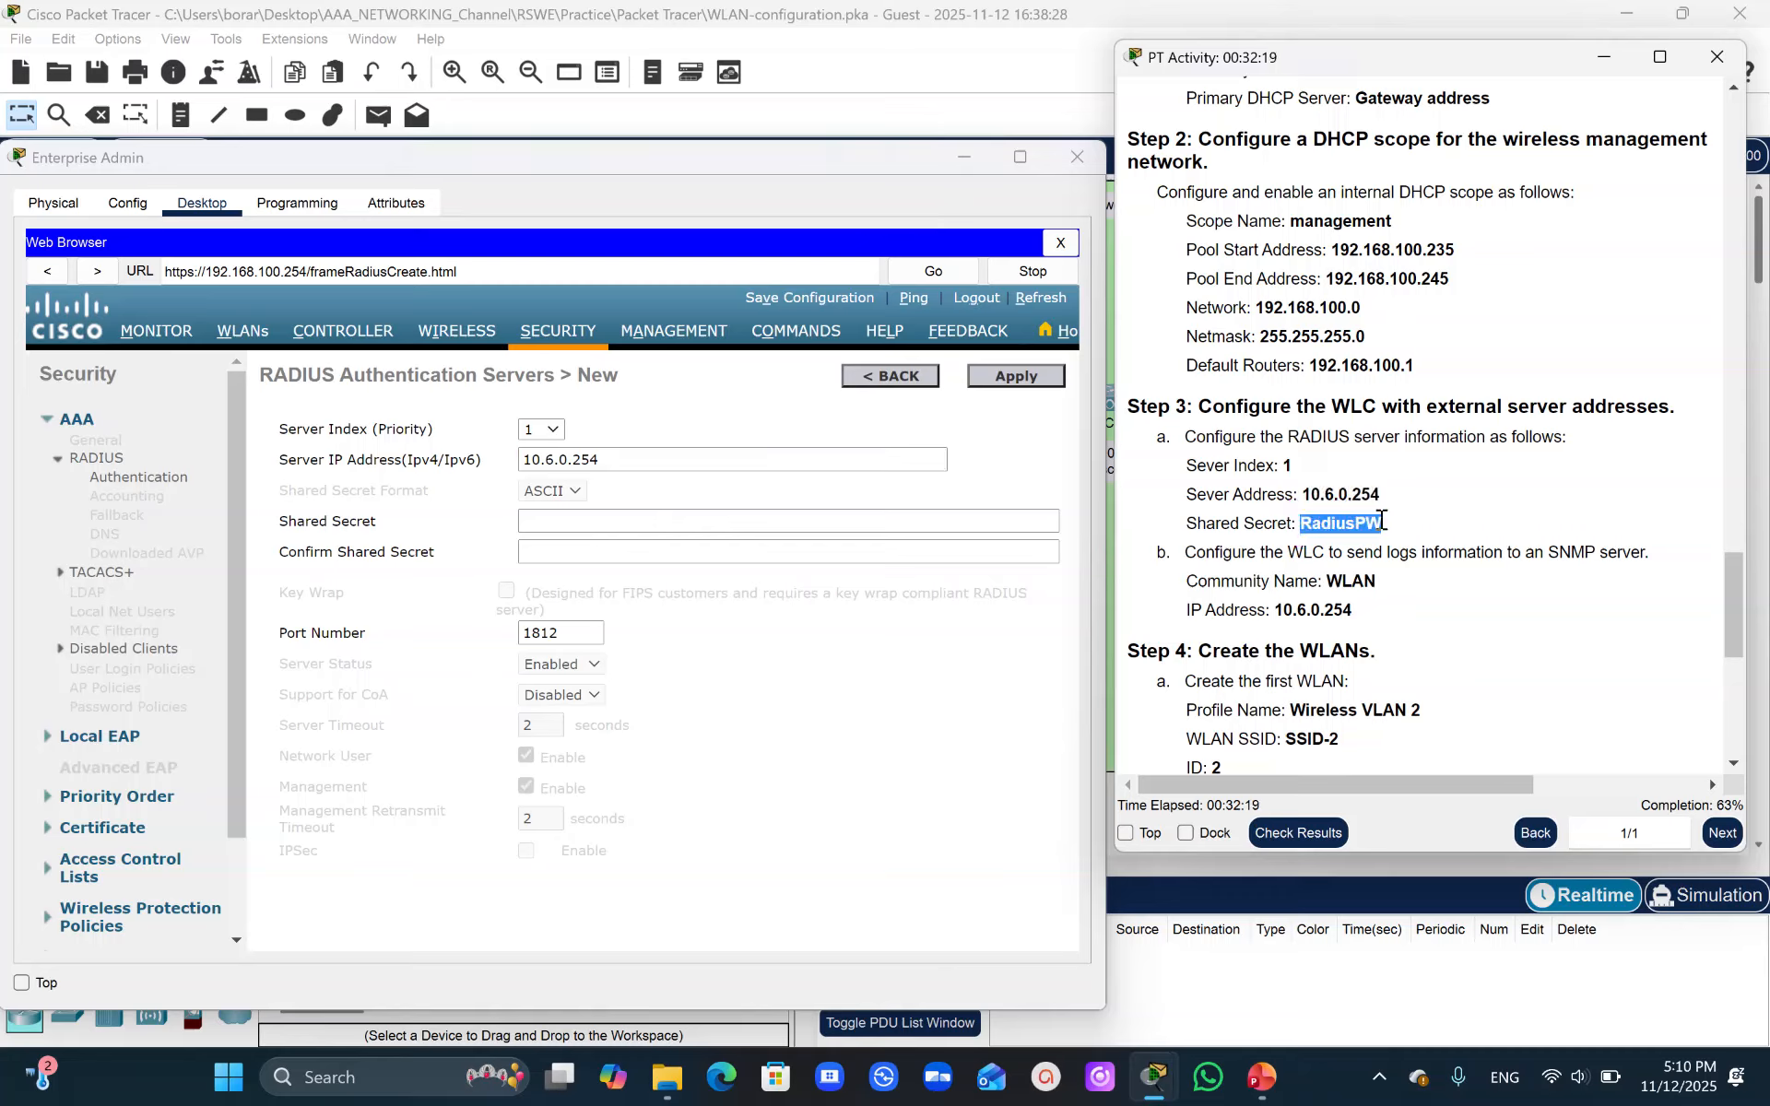
left_click(539, 519)
key("ctrl+v")
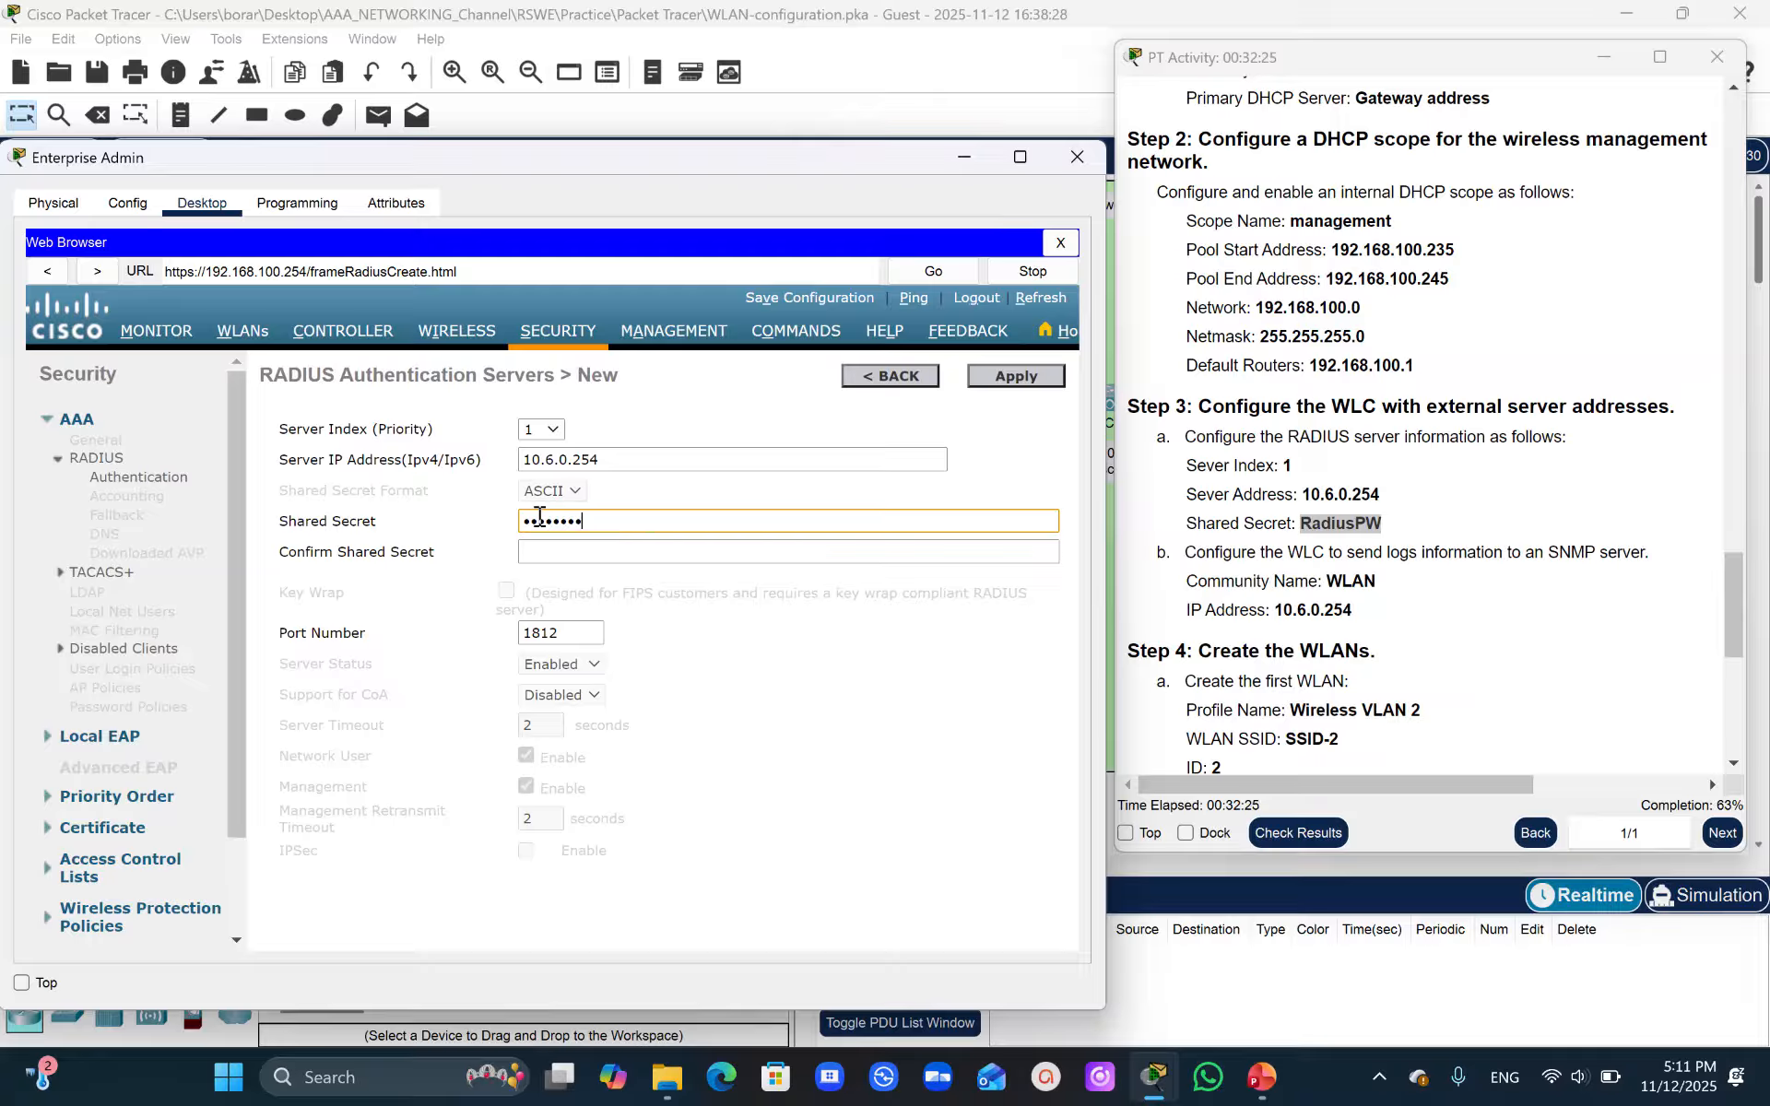
left_click(542, 557)
key("ctrl+v")
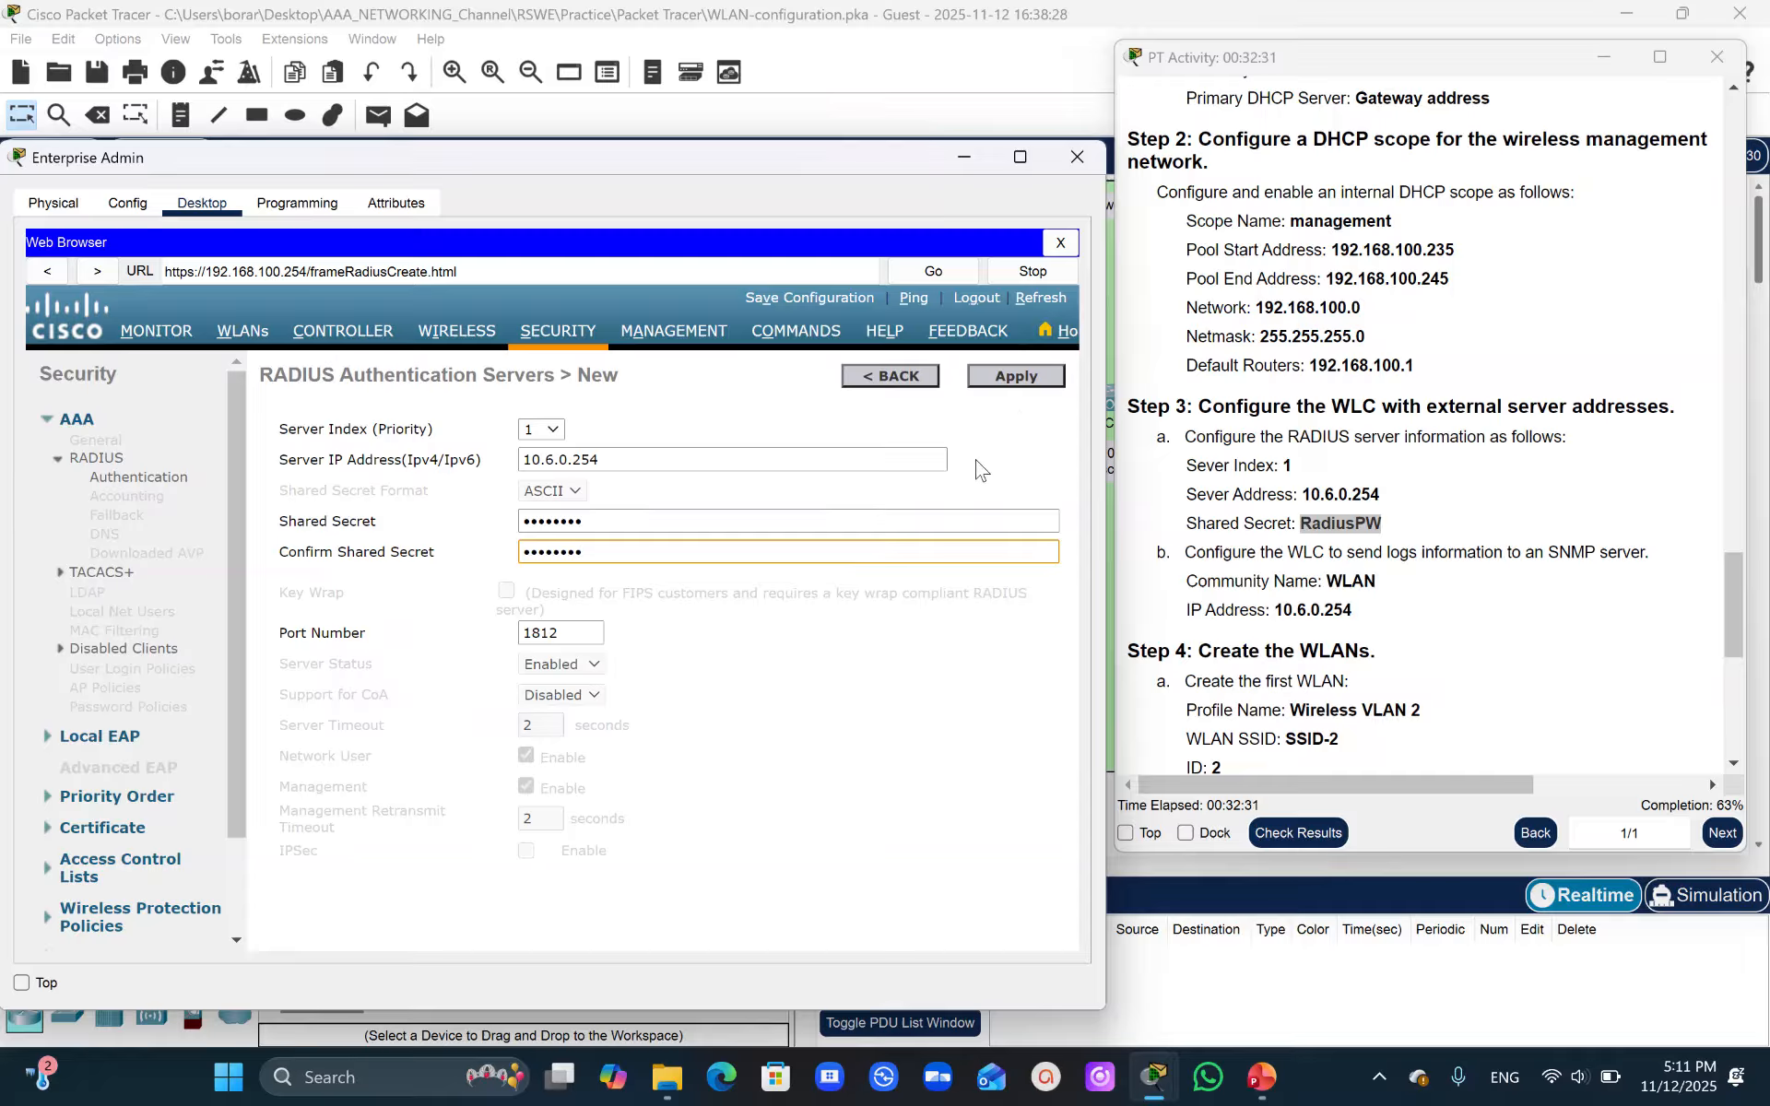
left_click(1026, 382)
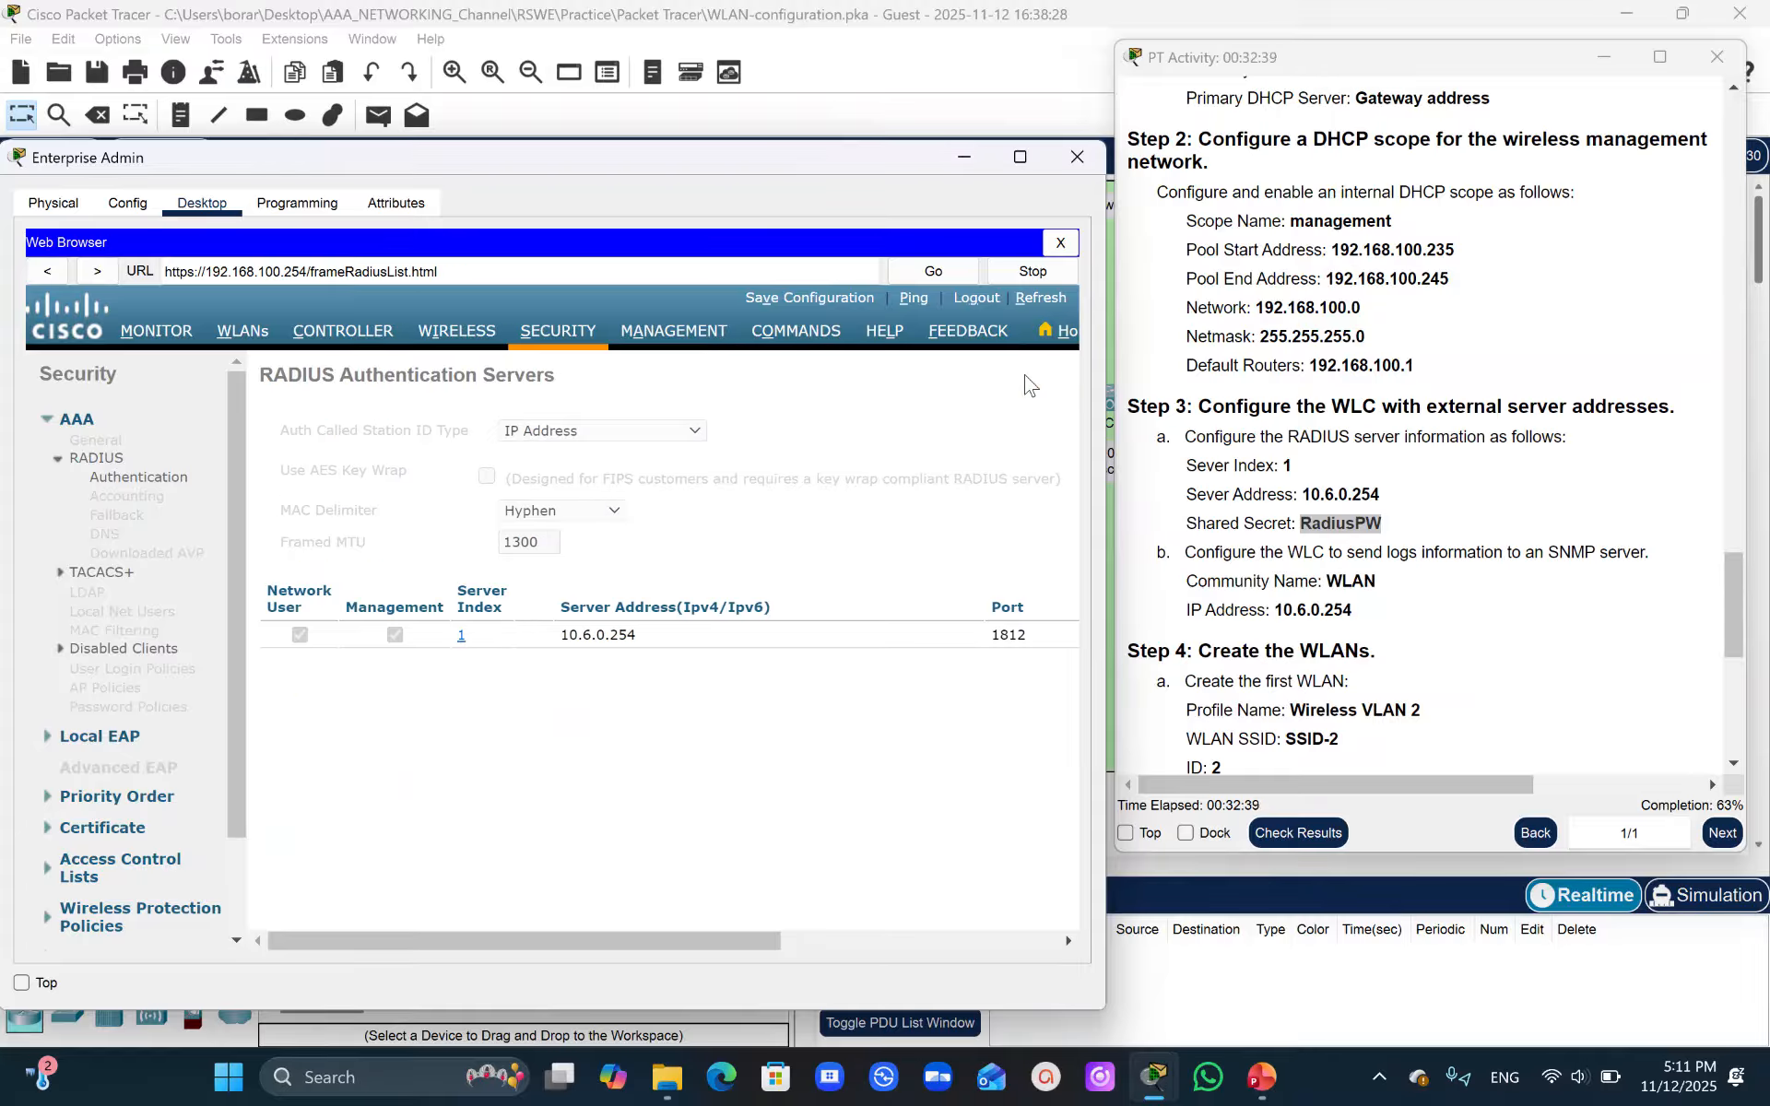
- Create a new SNMP trap receiver with community name WLAN
left_click_drag(612, 936, 952, 942)
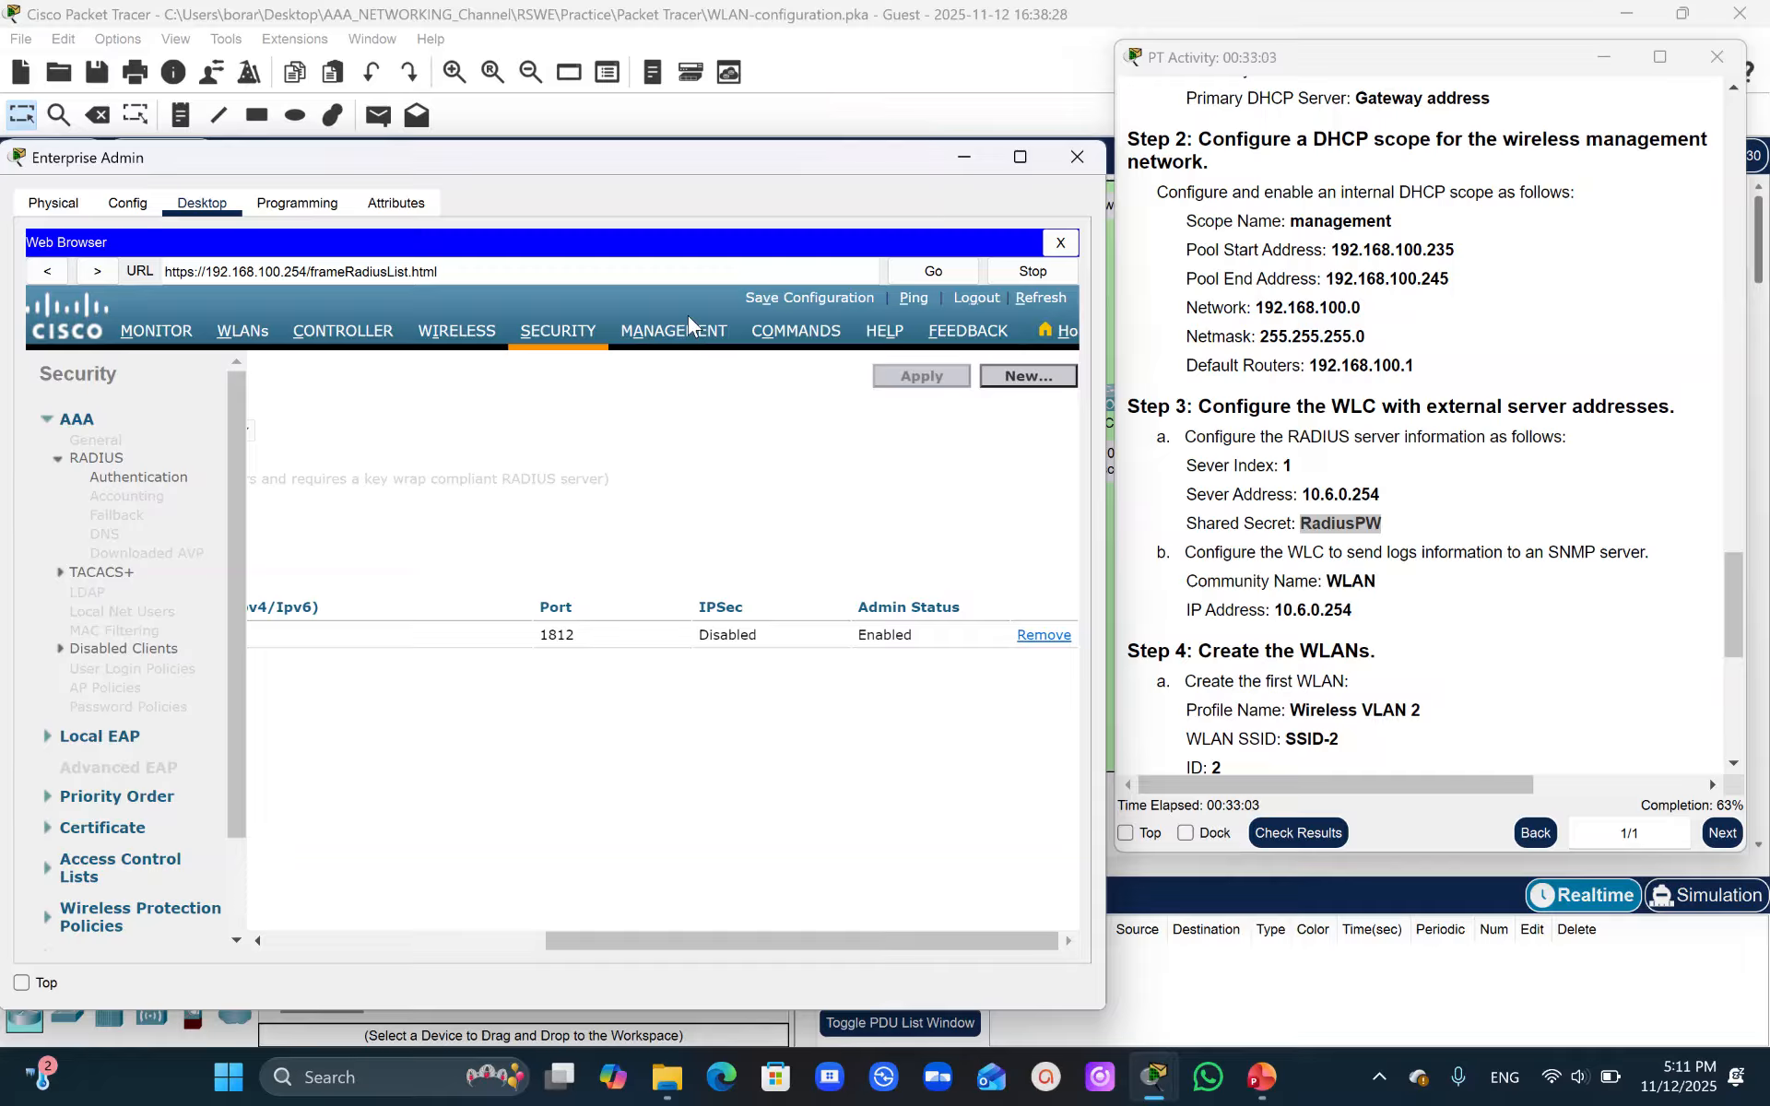
left_click(690, 343)
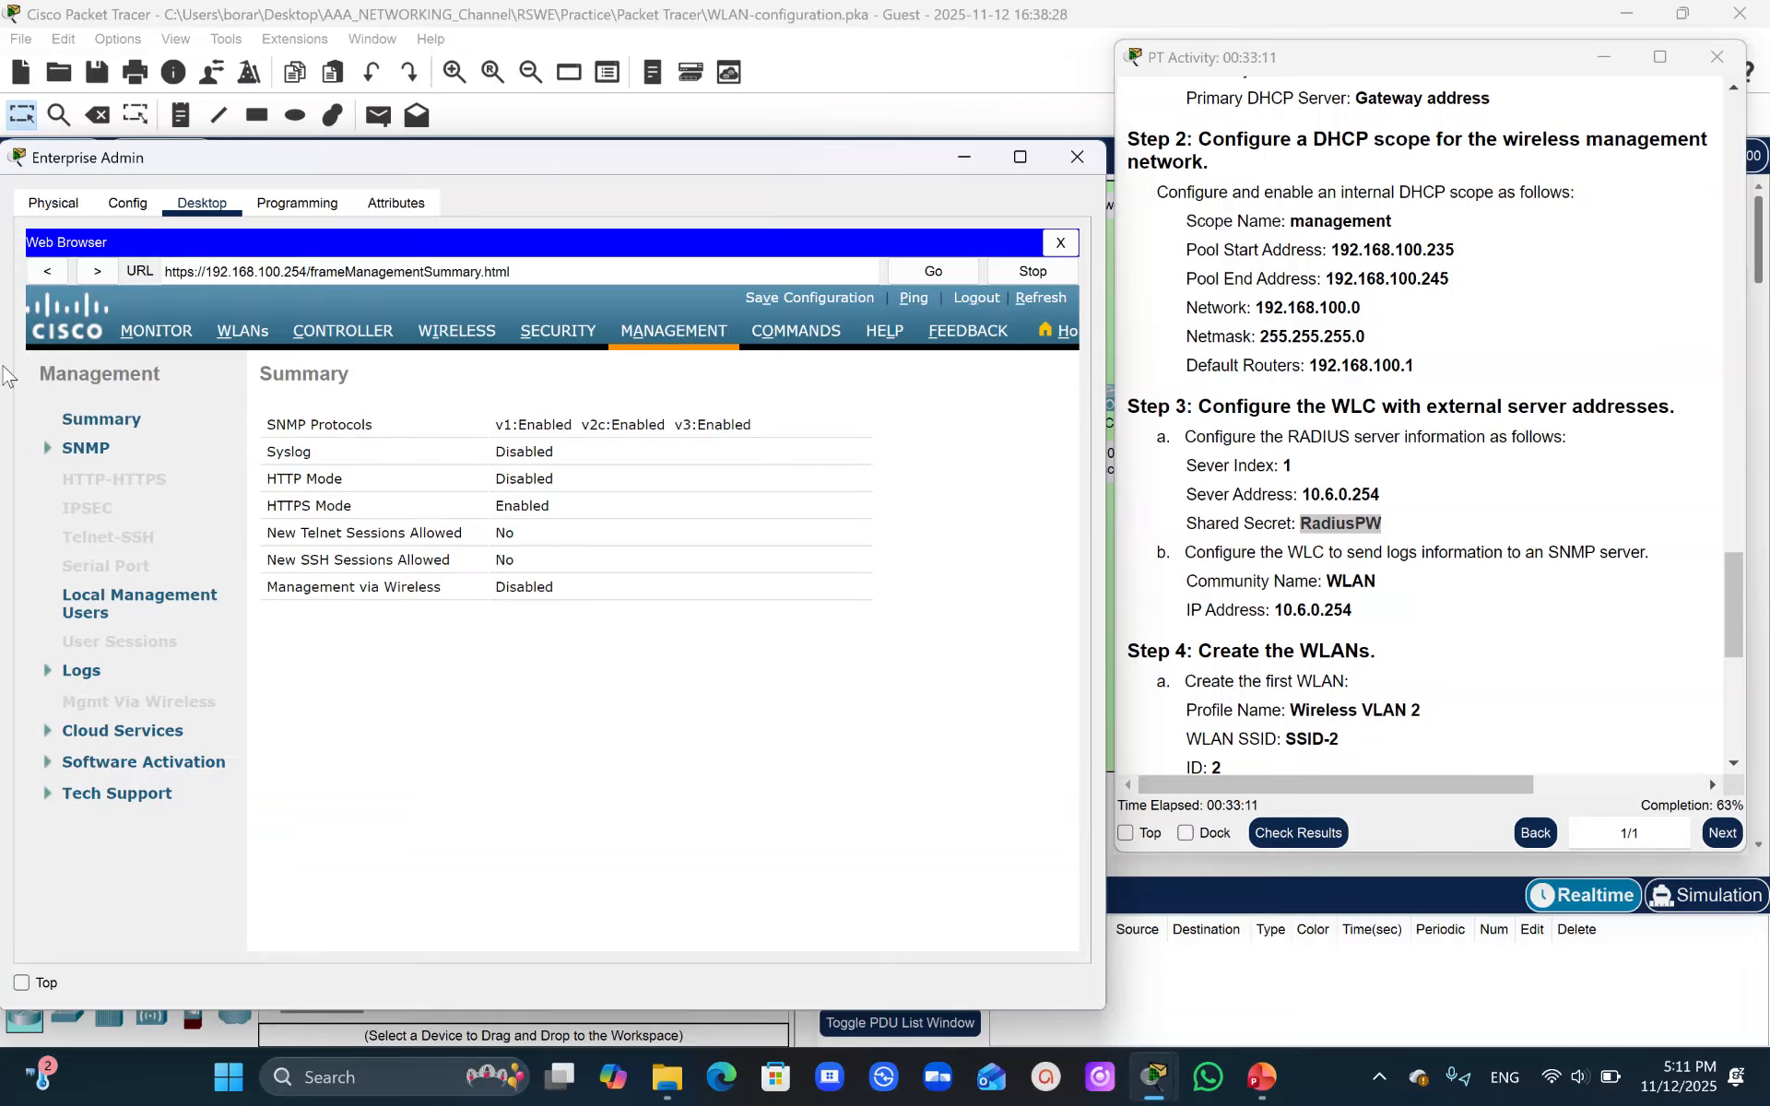
left_click(82, 450)
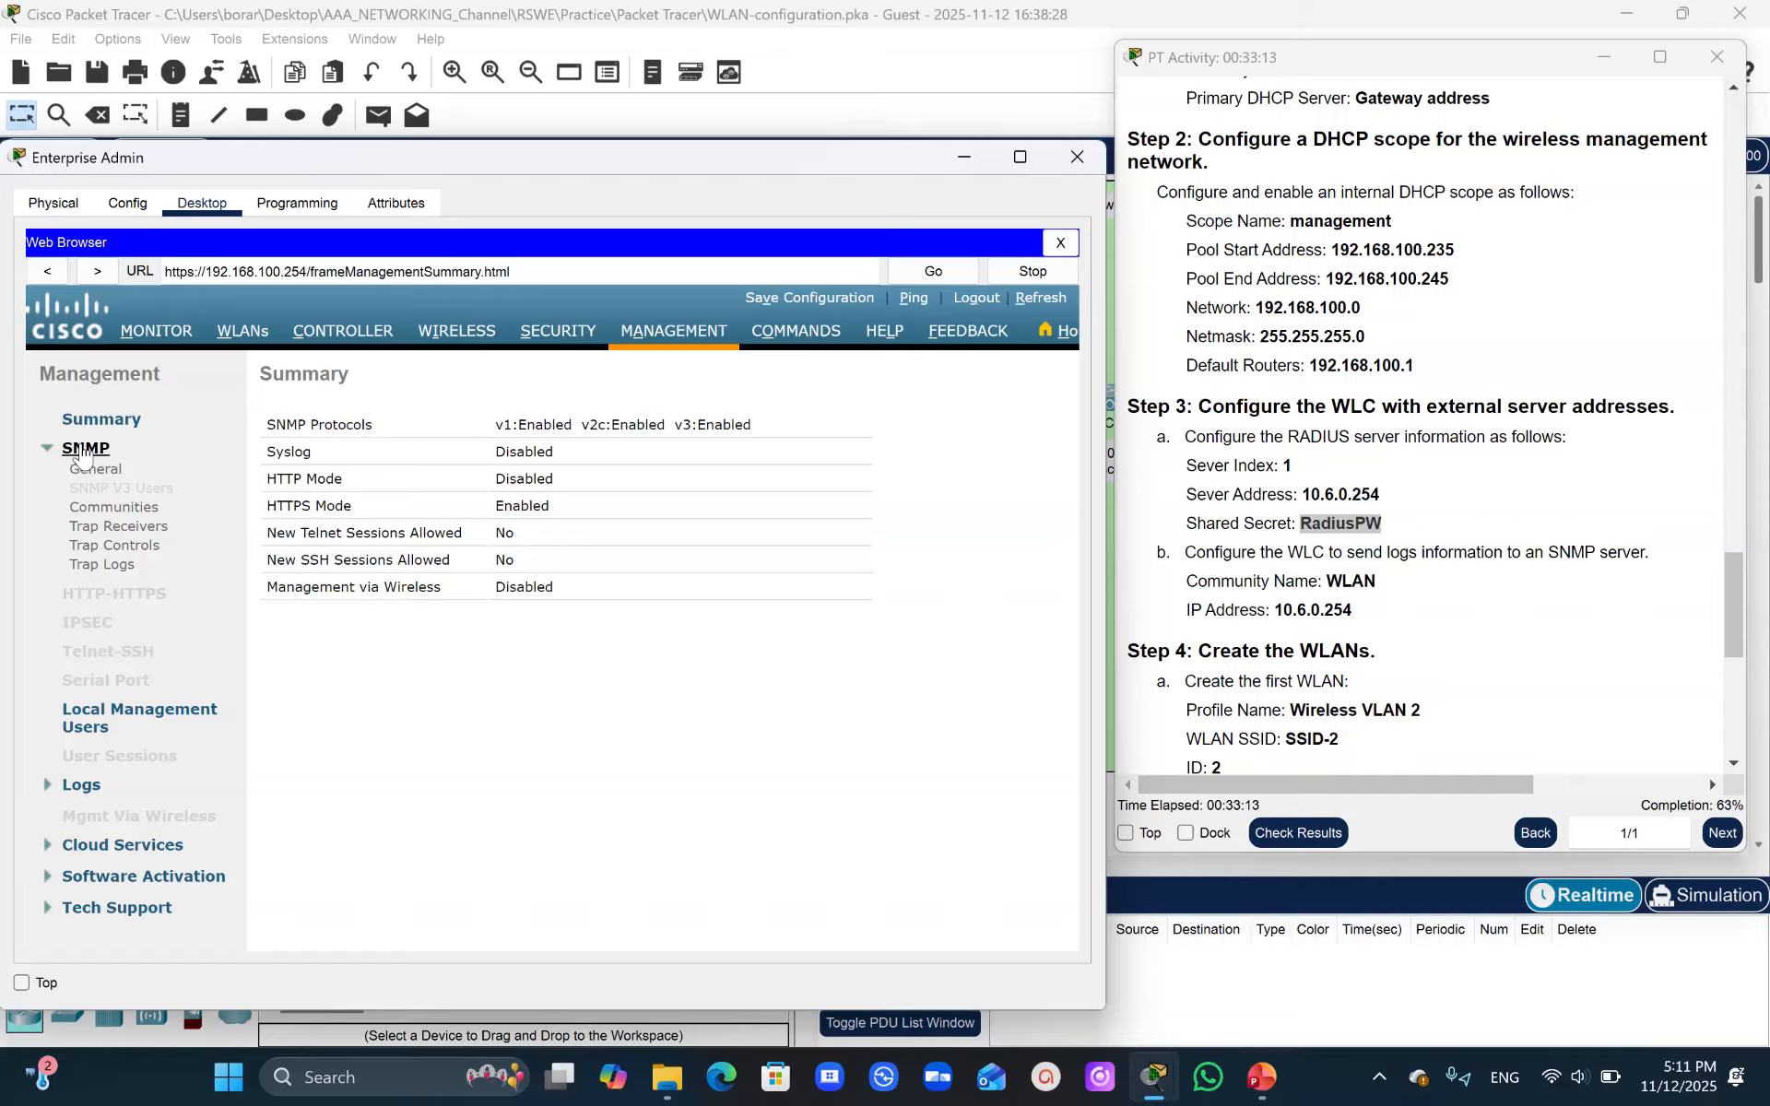
left_click(111, 531)
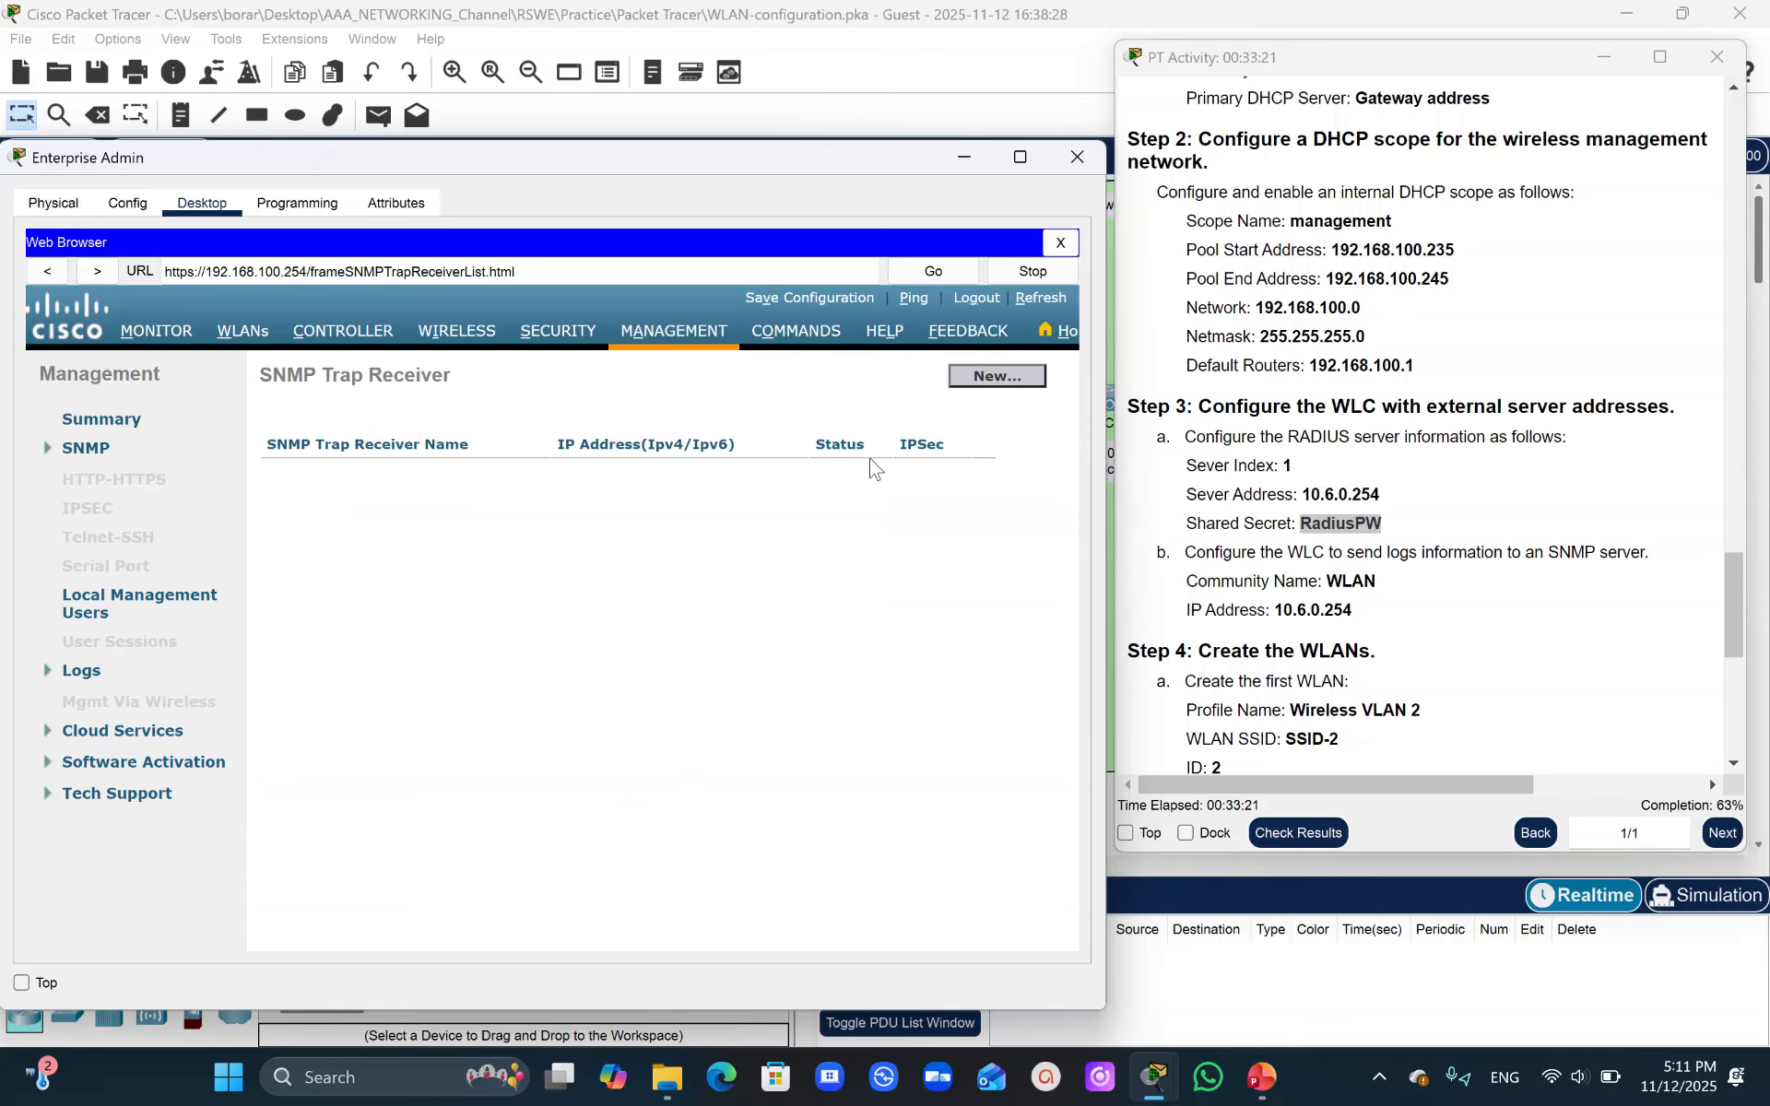
left_click(1004, 379)
left_click(1330, 581)
left_click_drag(1331, 581, 1380, 598)
key("ctrl+c")
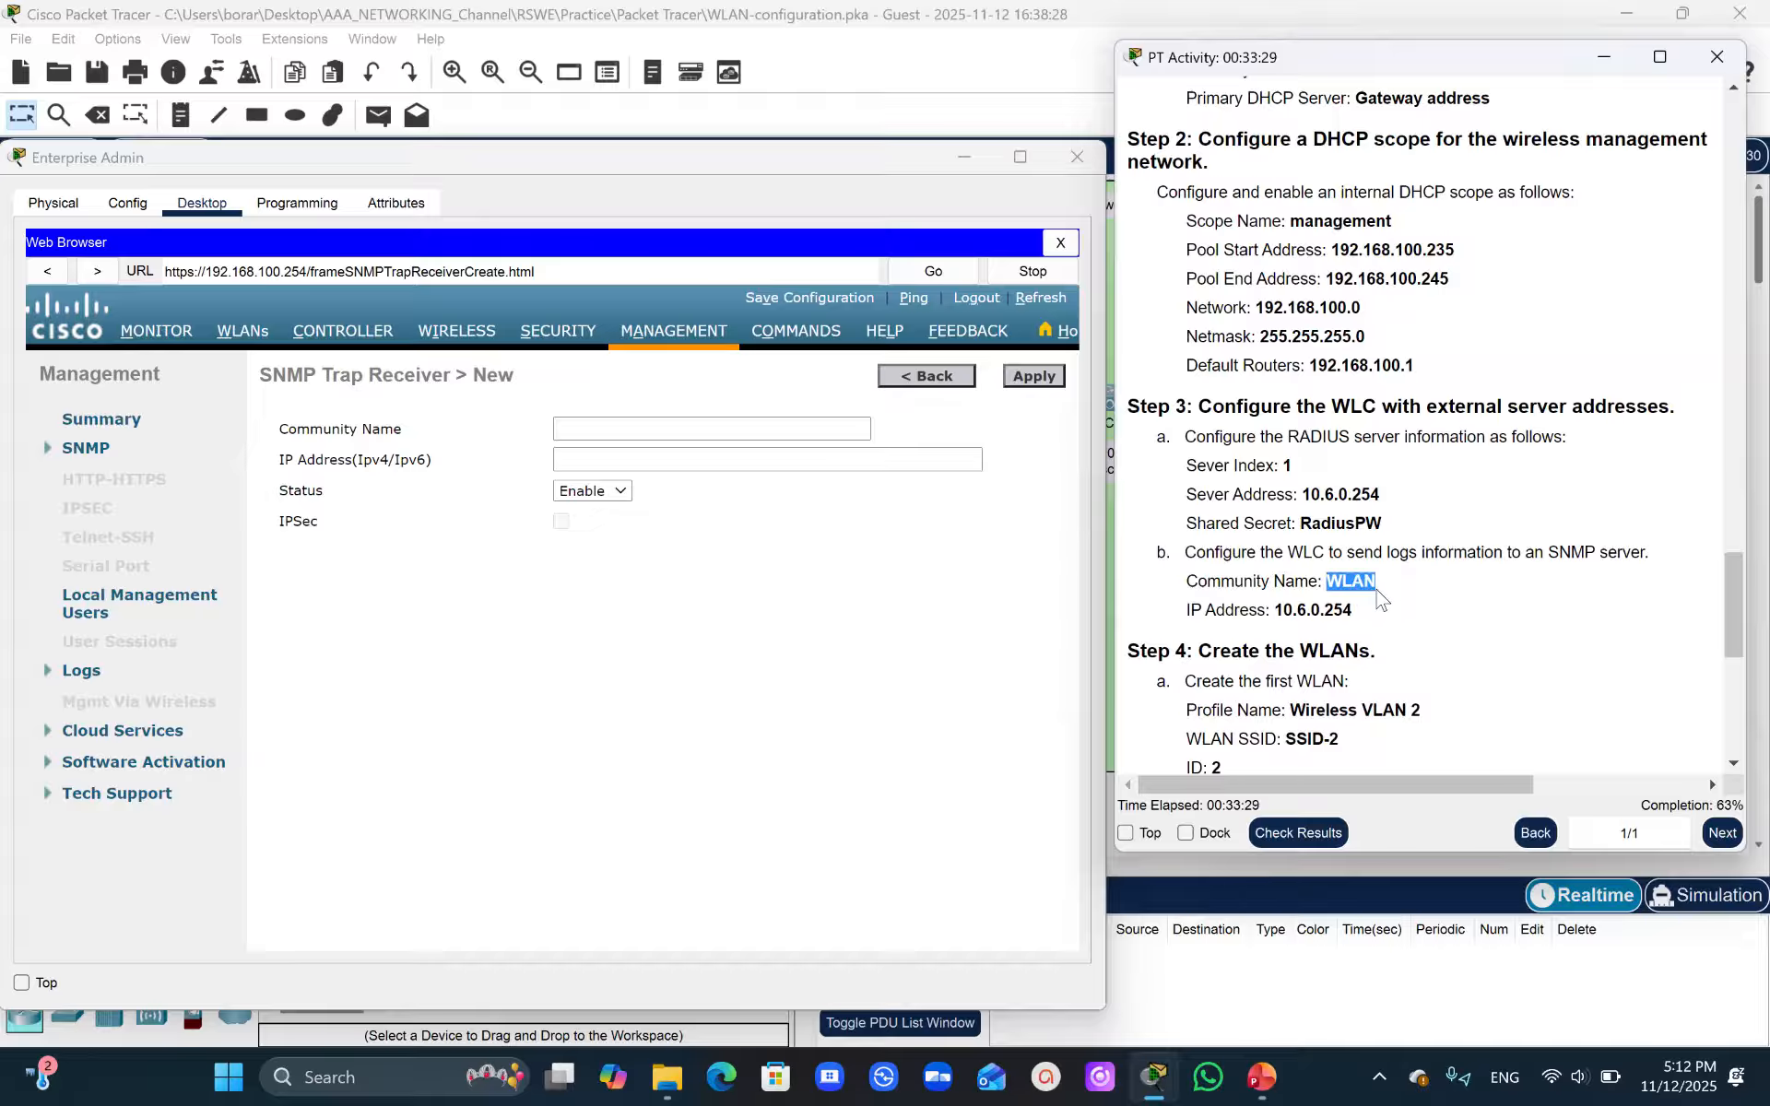
left_click(598, 430)
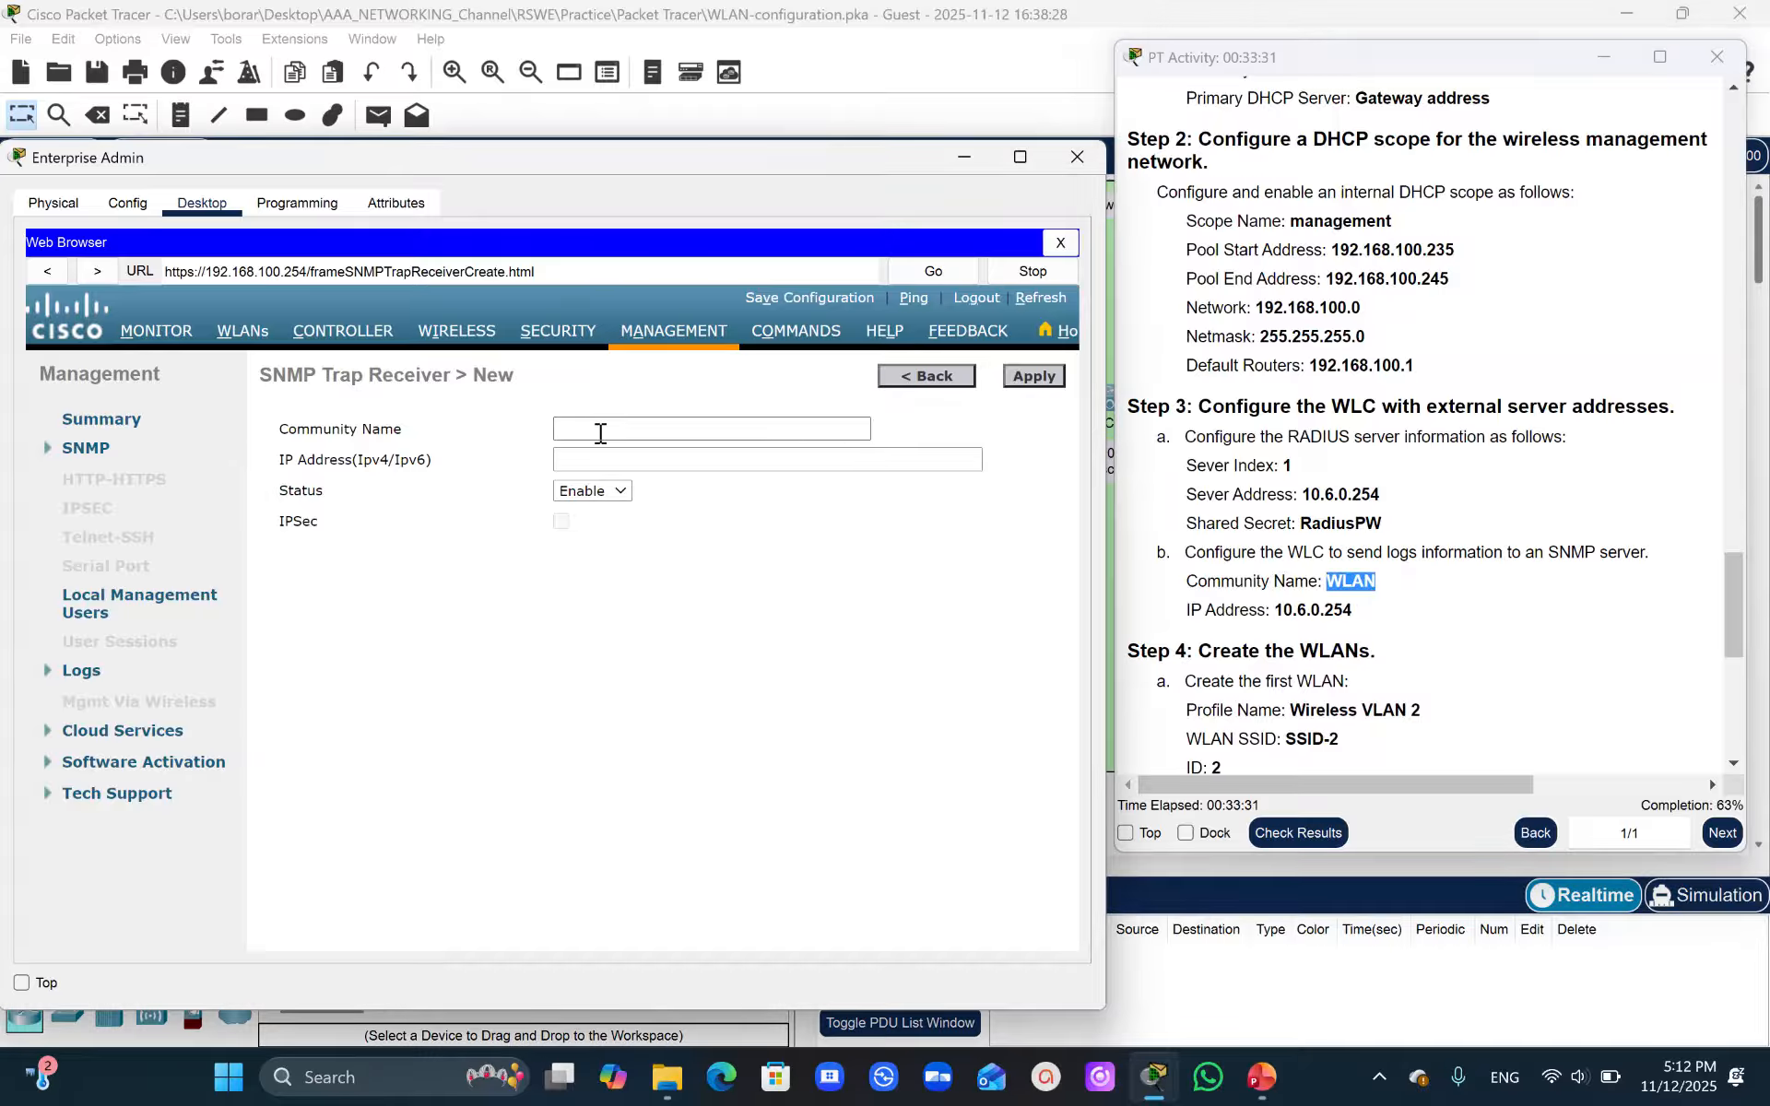
key("ctrl+v")
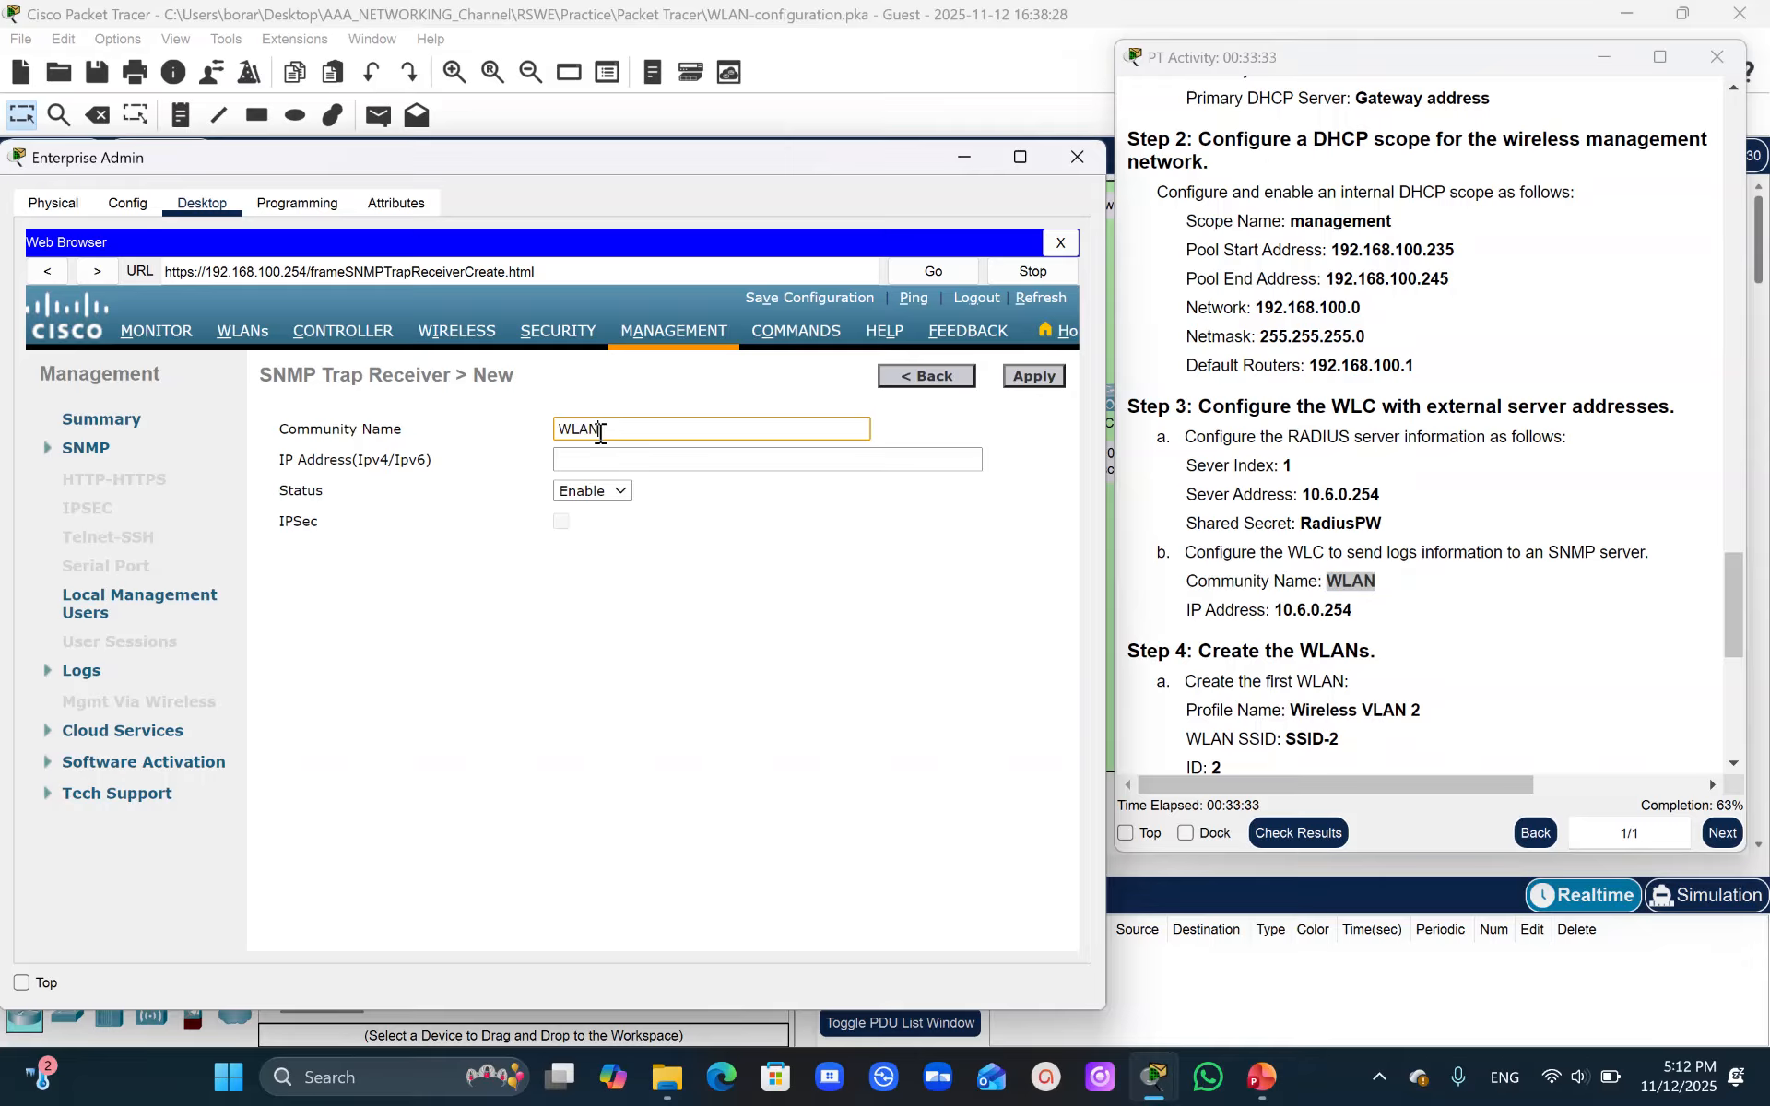
- Set the trap receiver's IP address to 10.6.0.254 with status Enable and apply it
left_click_drag(1282, 610, 1354, 609)
key("ctrl+c")
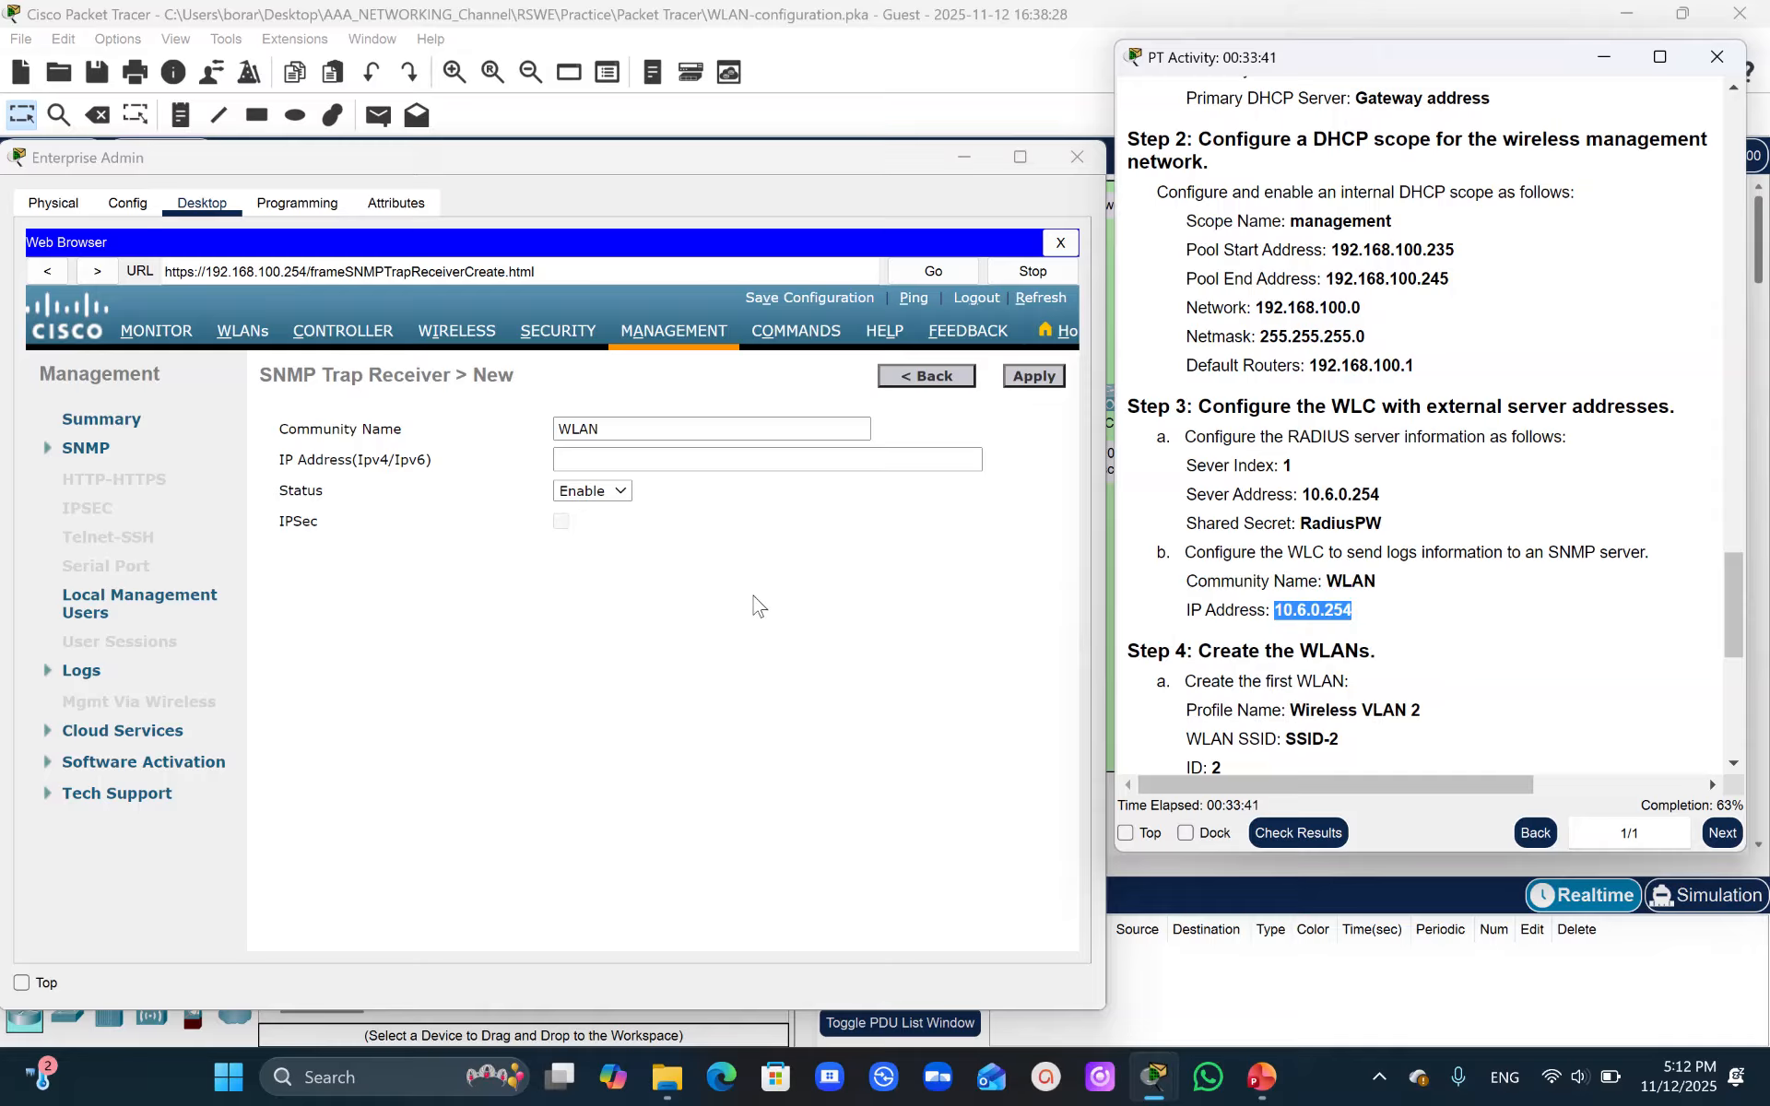
left_click(582, 458)
key("ctrl+v")
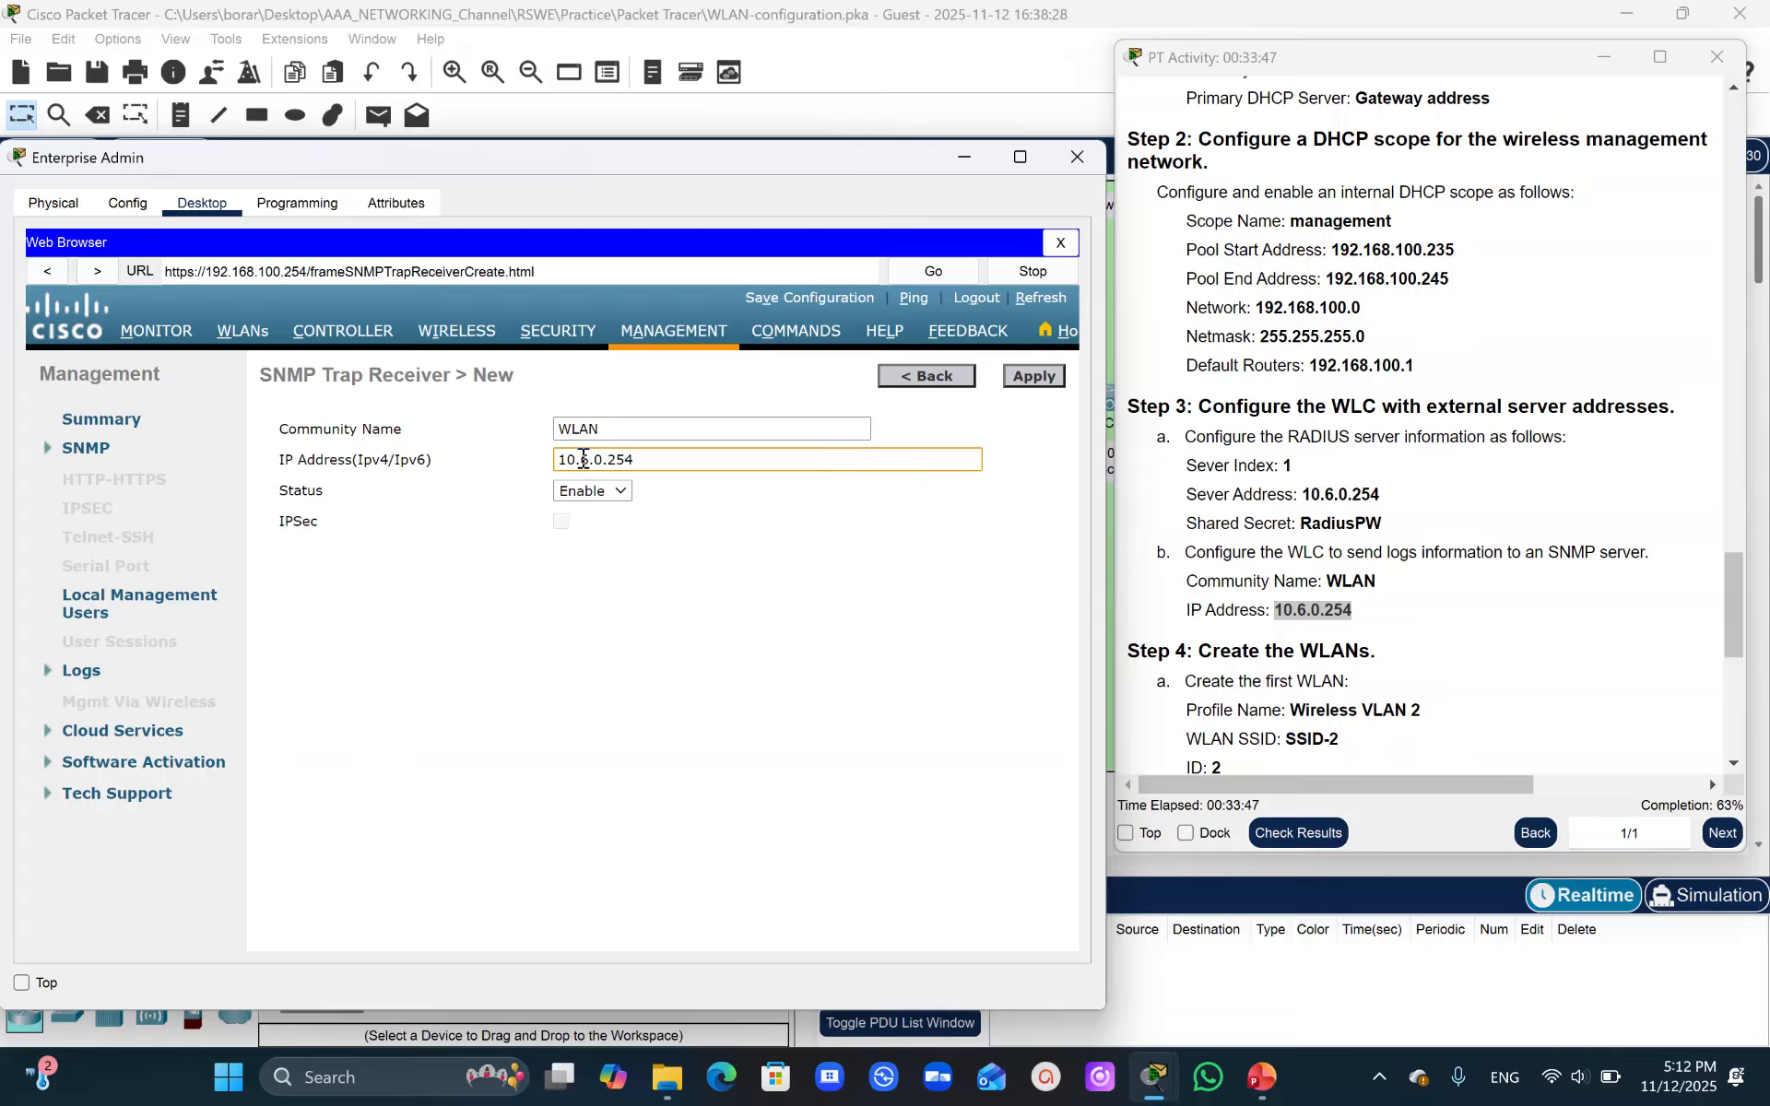
left_click(601, 494)
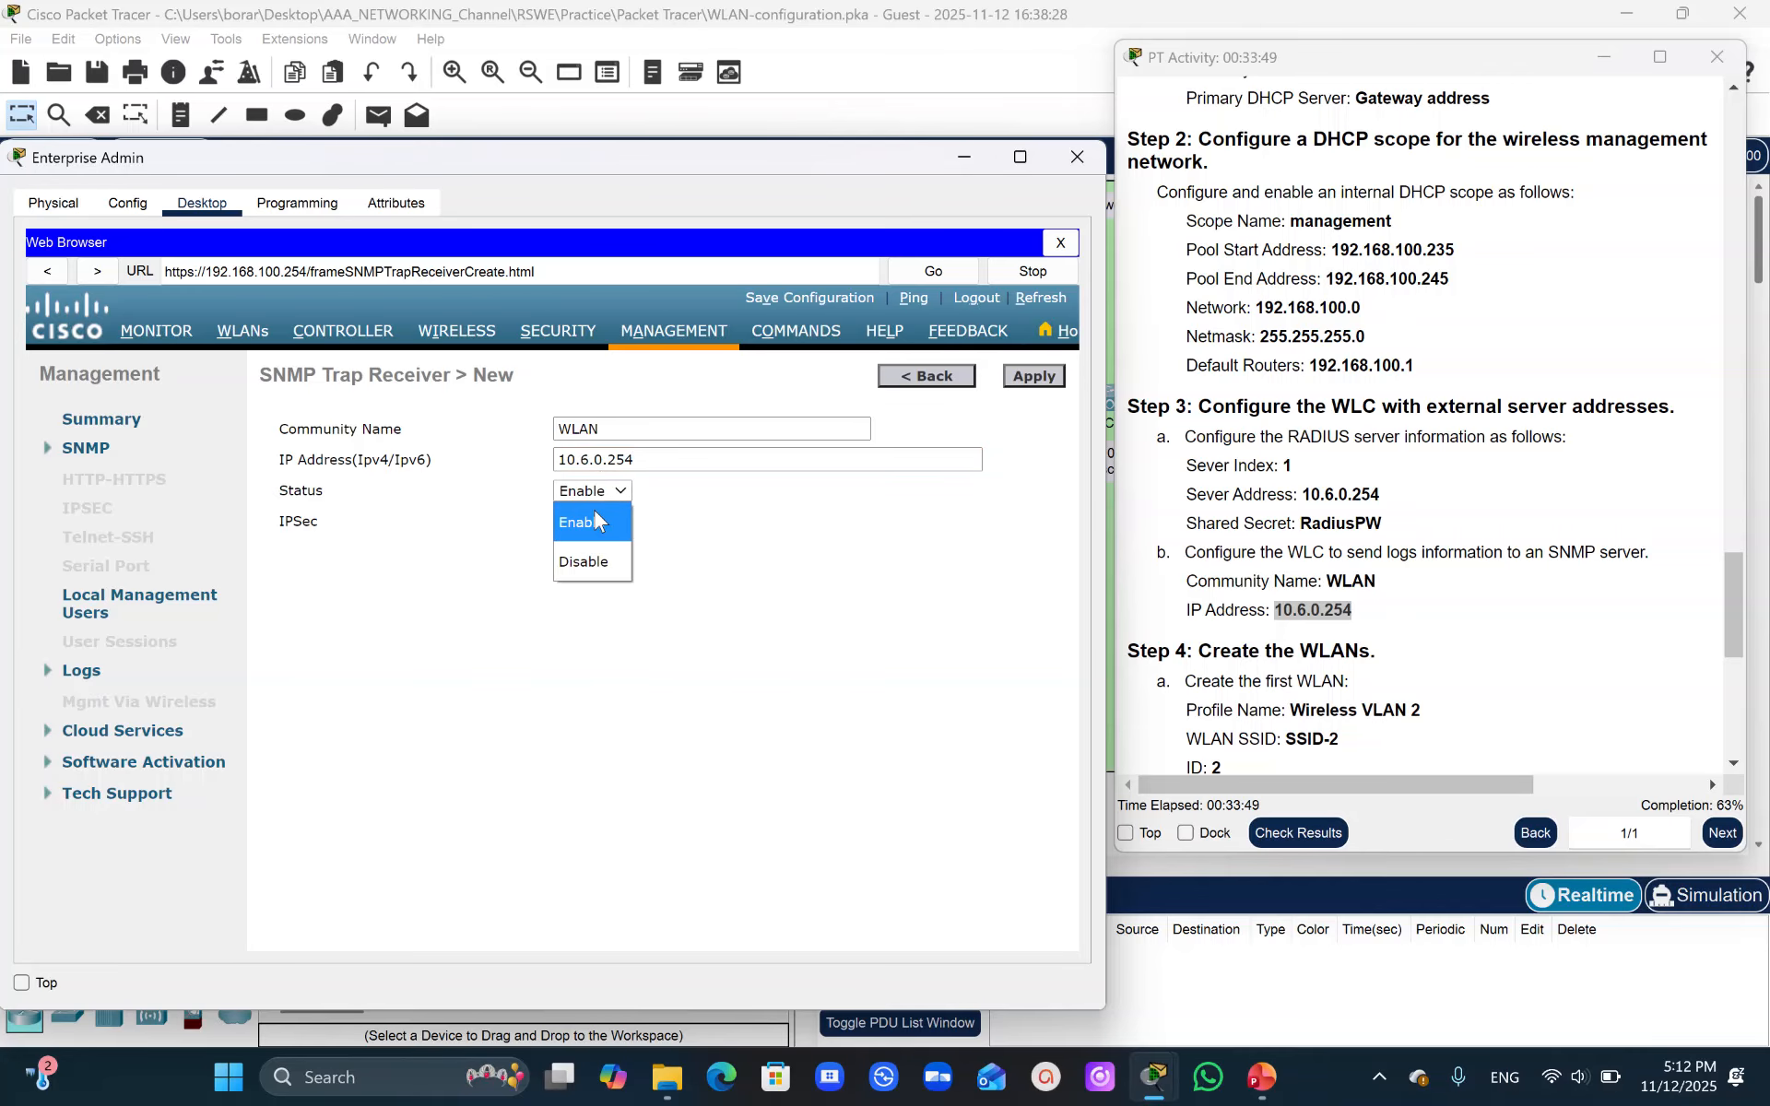
left_click(594, 522)
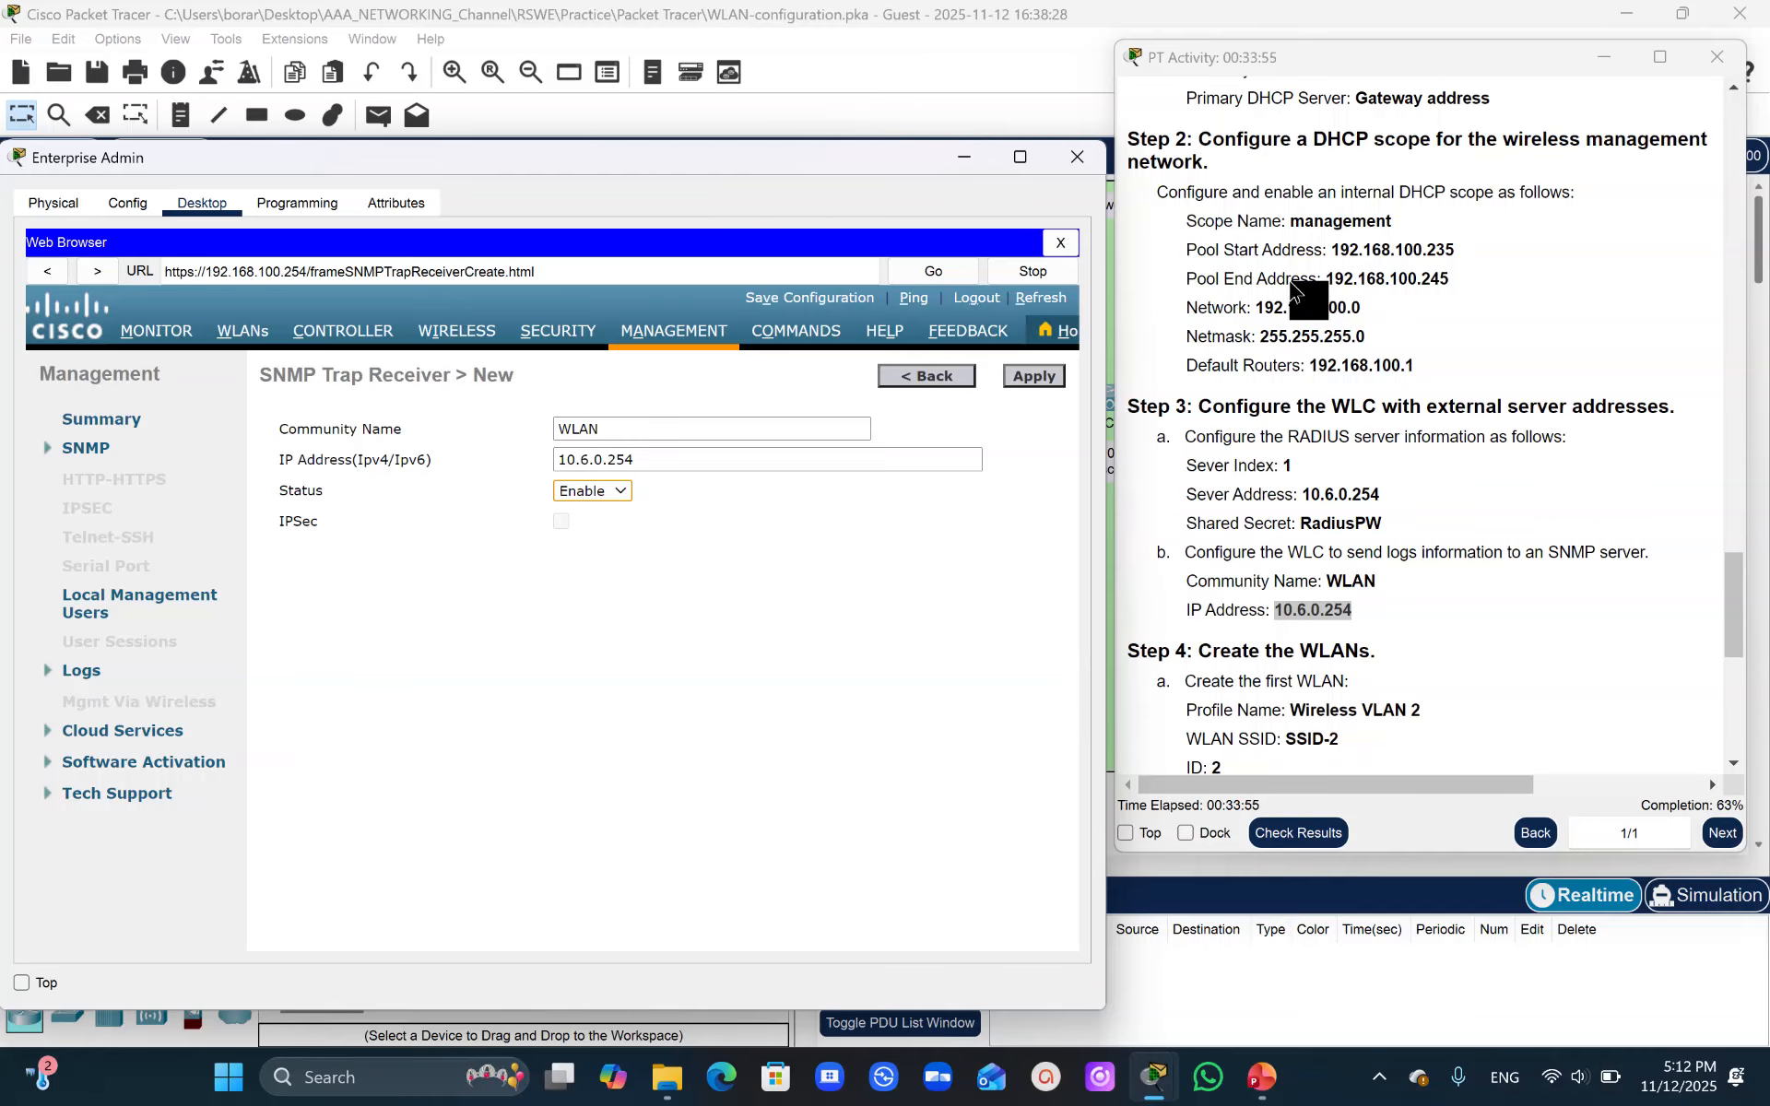
left_click(1030, 378)
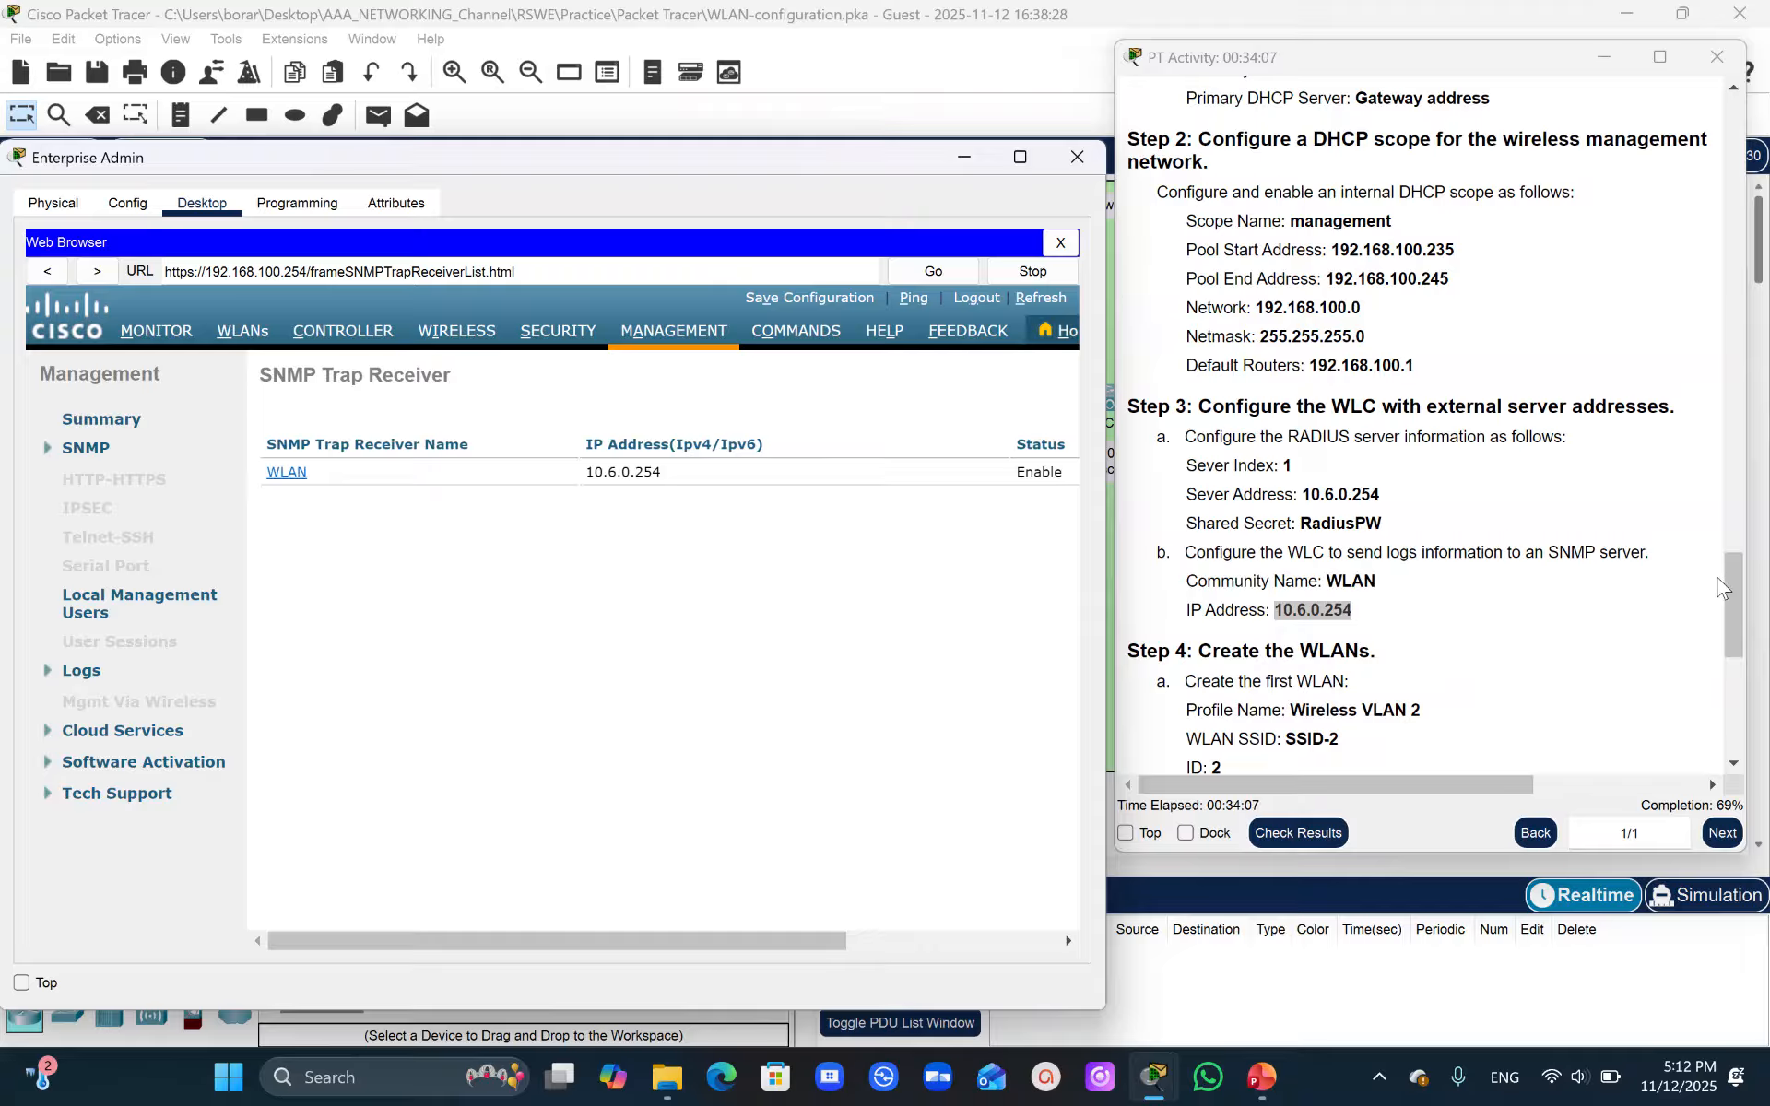
- Create a new WLAN with profile name Wireless VLAN 2
left_click_drag(1737, 597, 1746, 615)
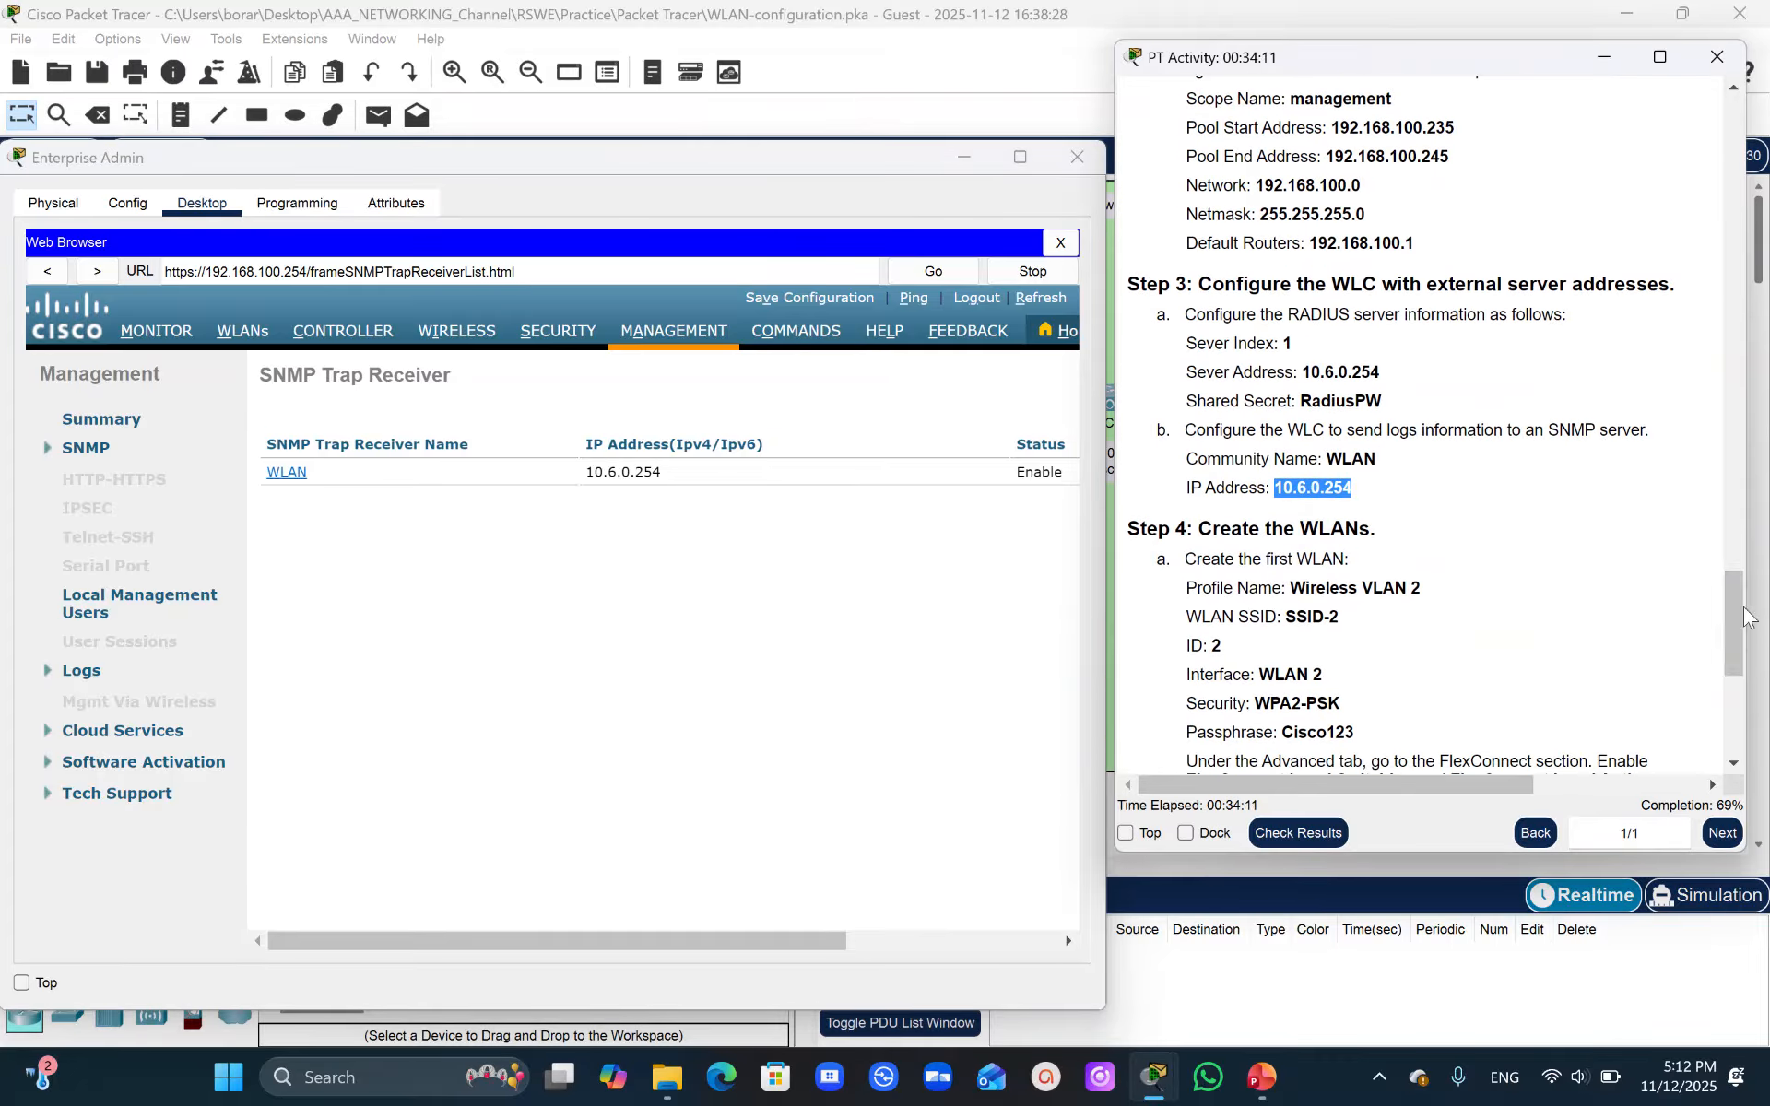
left_click(780, 29)
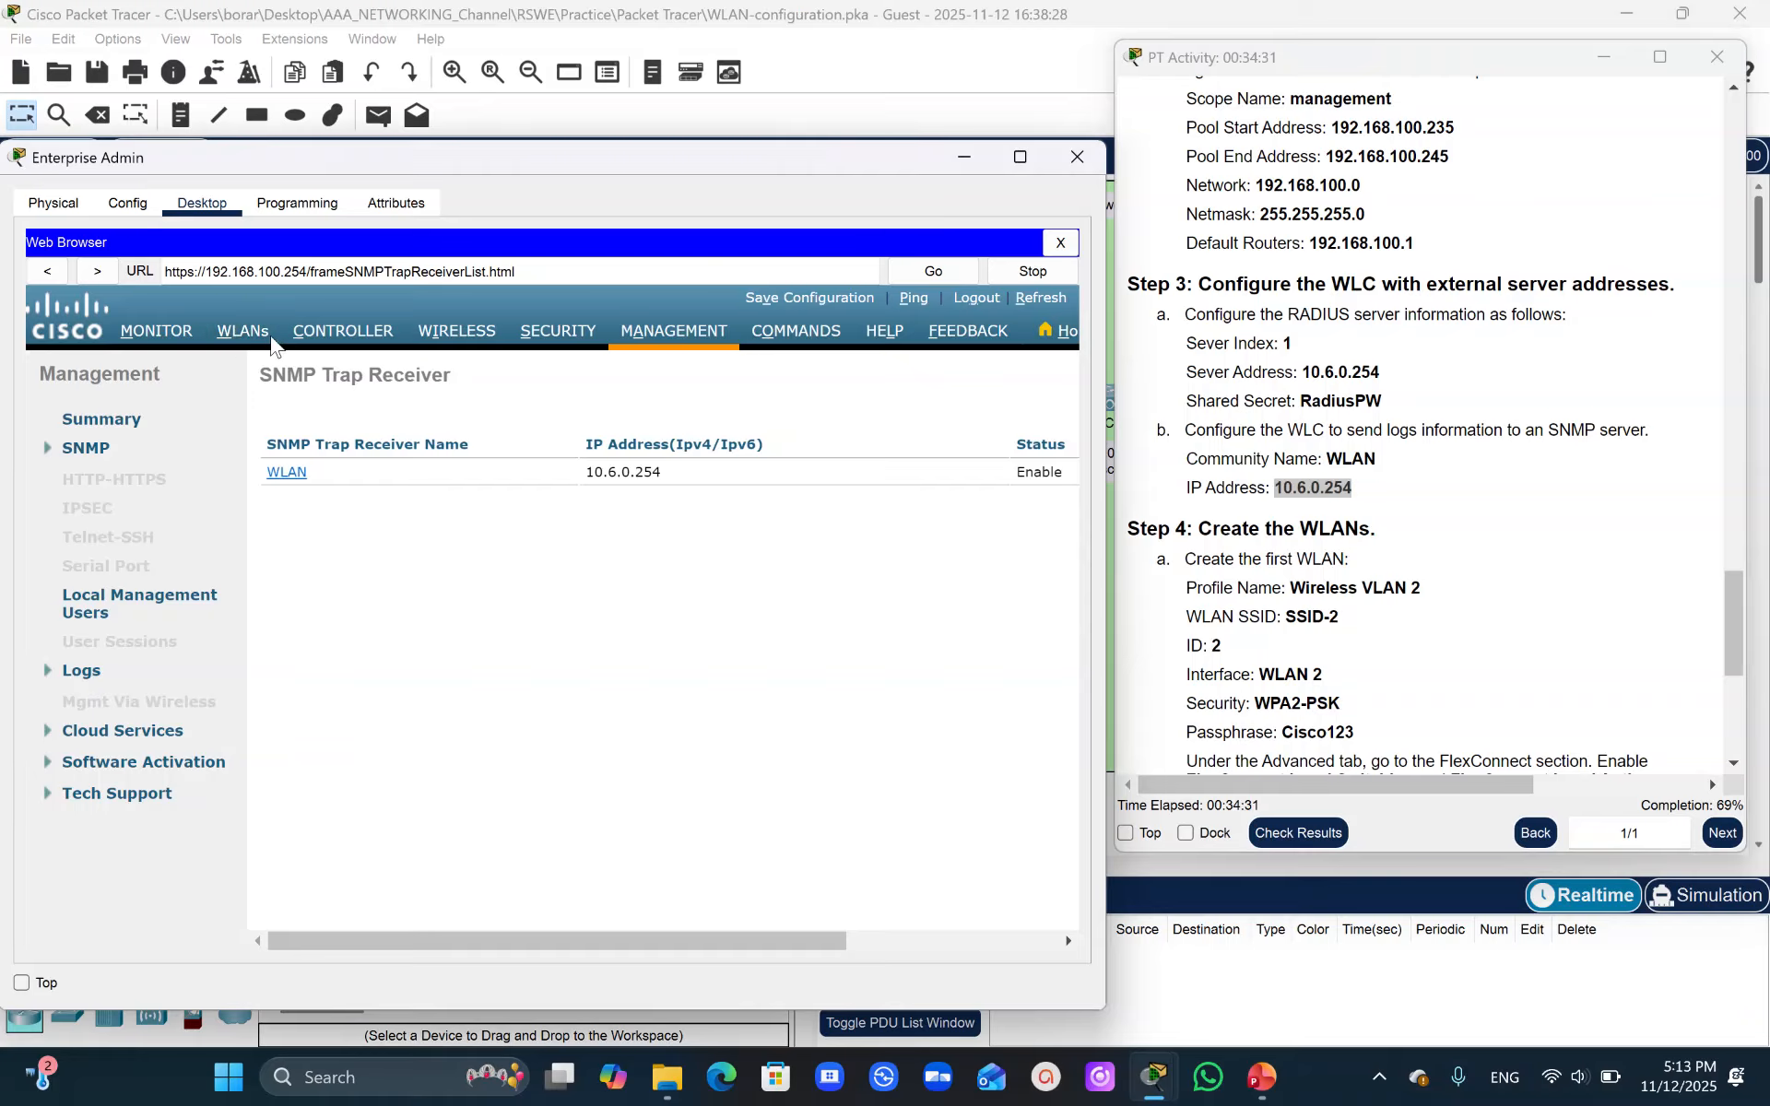
left_click(242, 341)
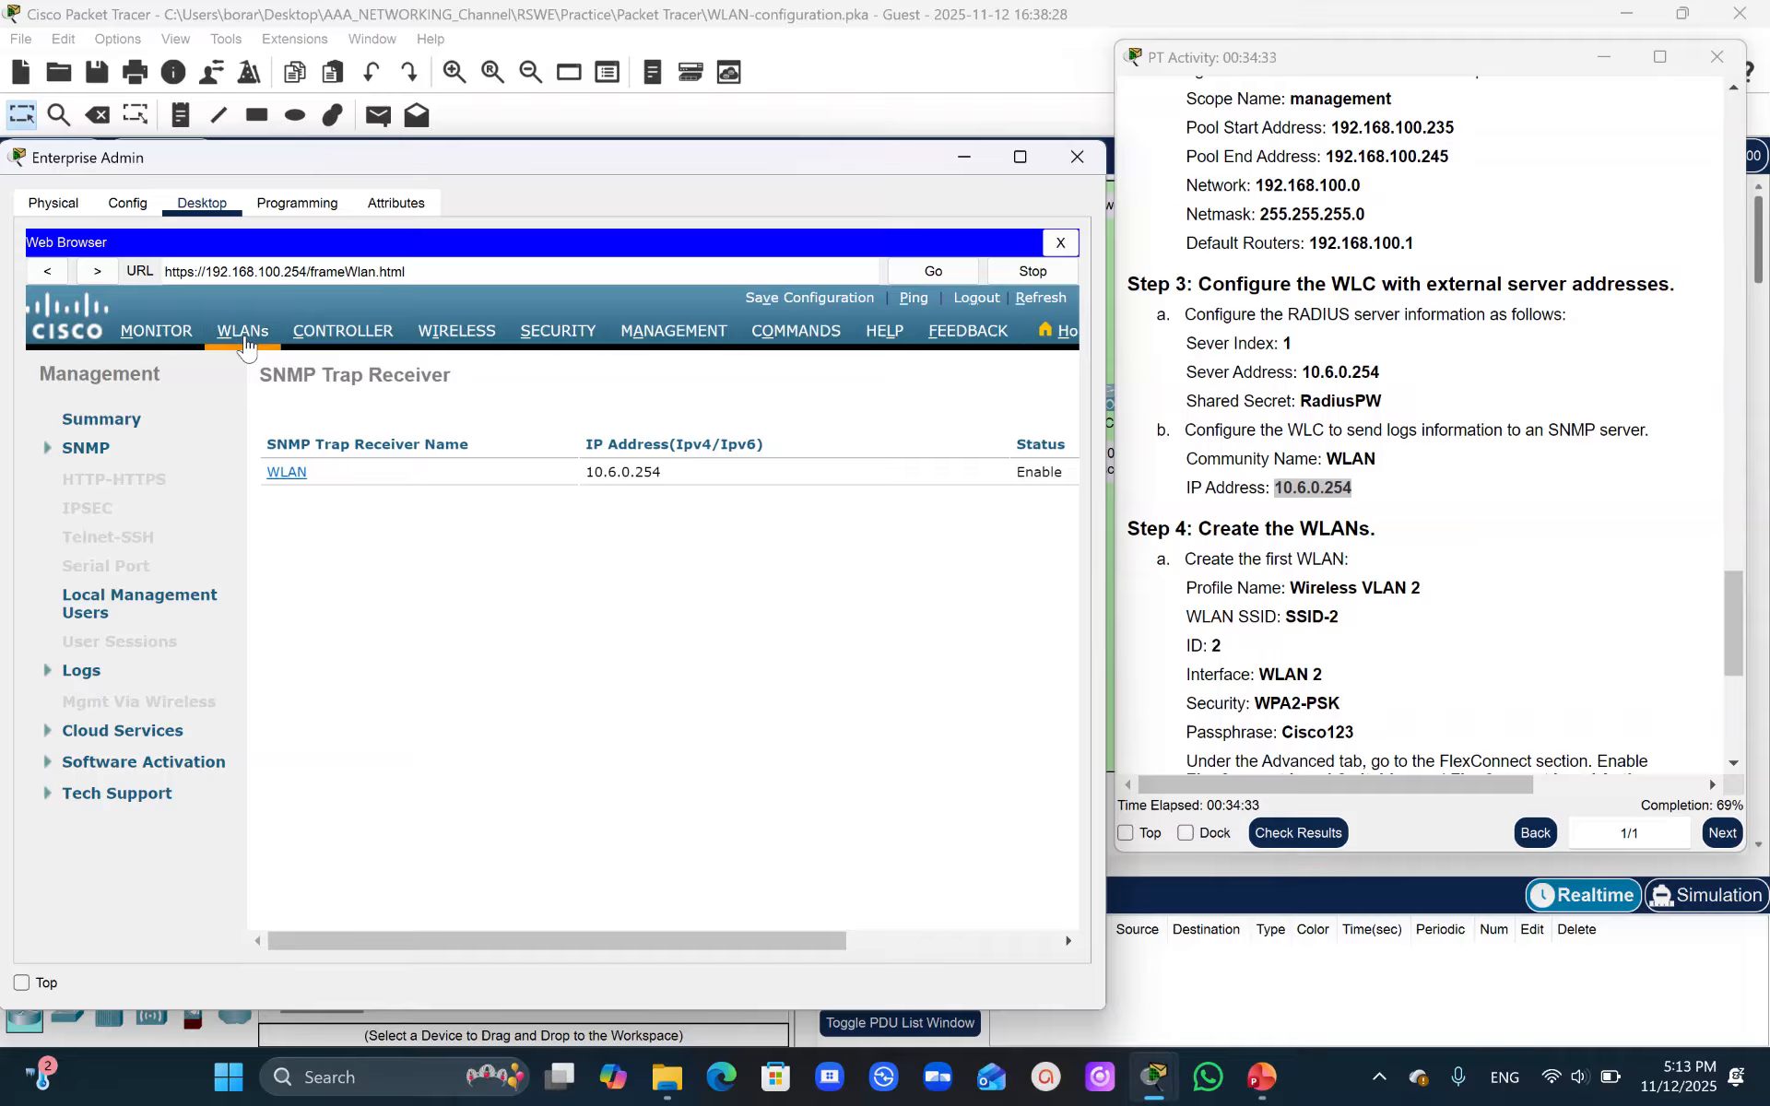
left_click(584, 940)
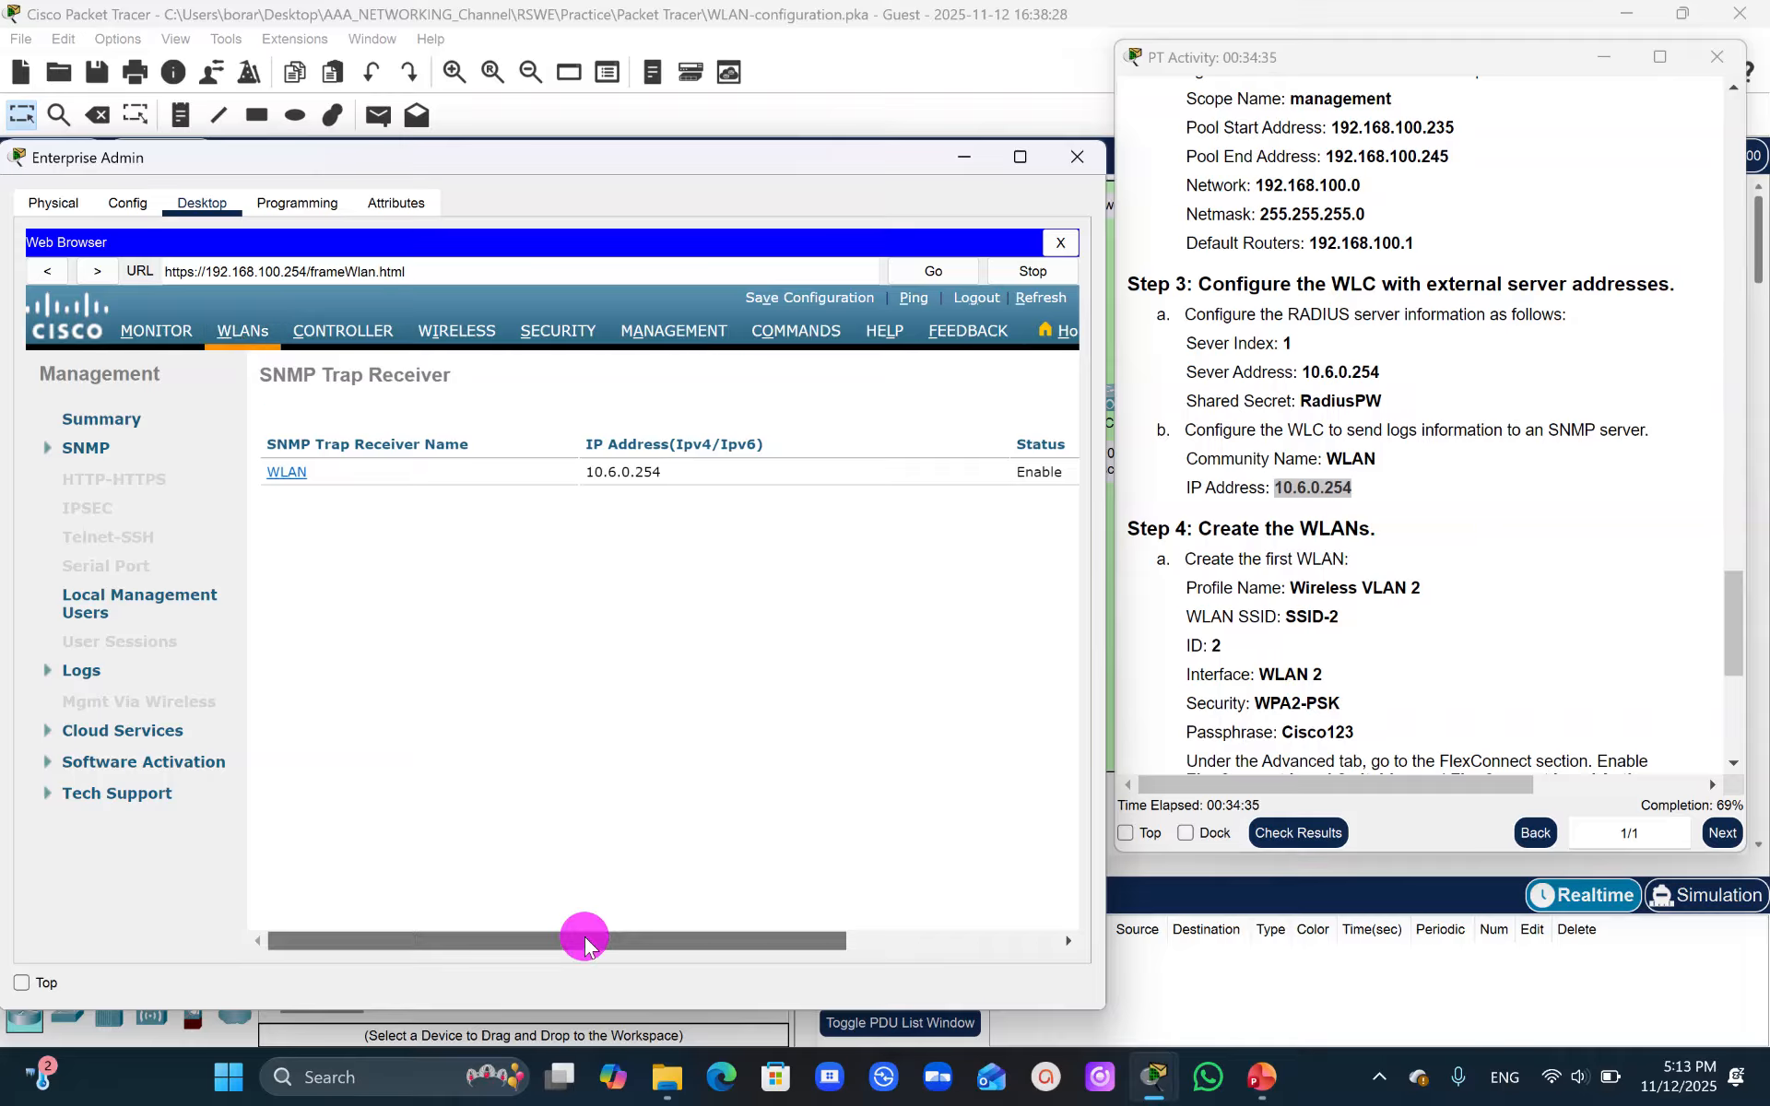
left_click(925, 429)
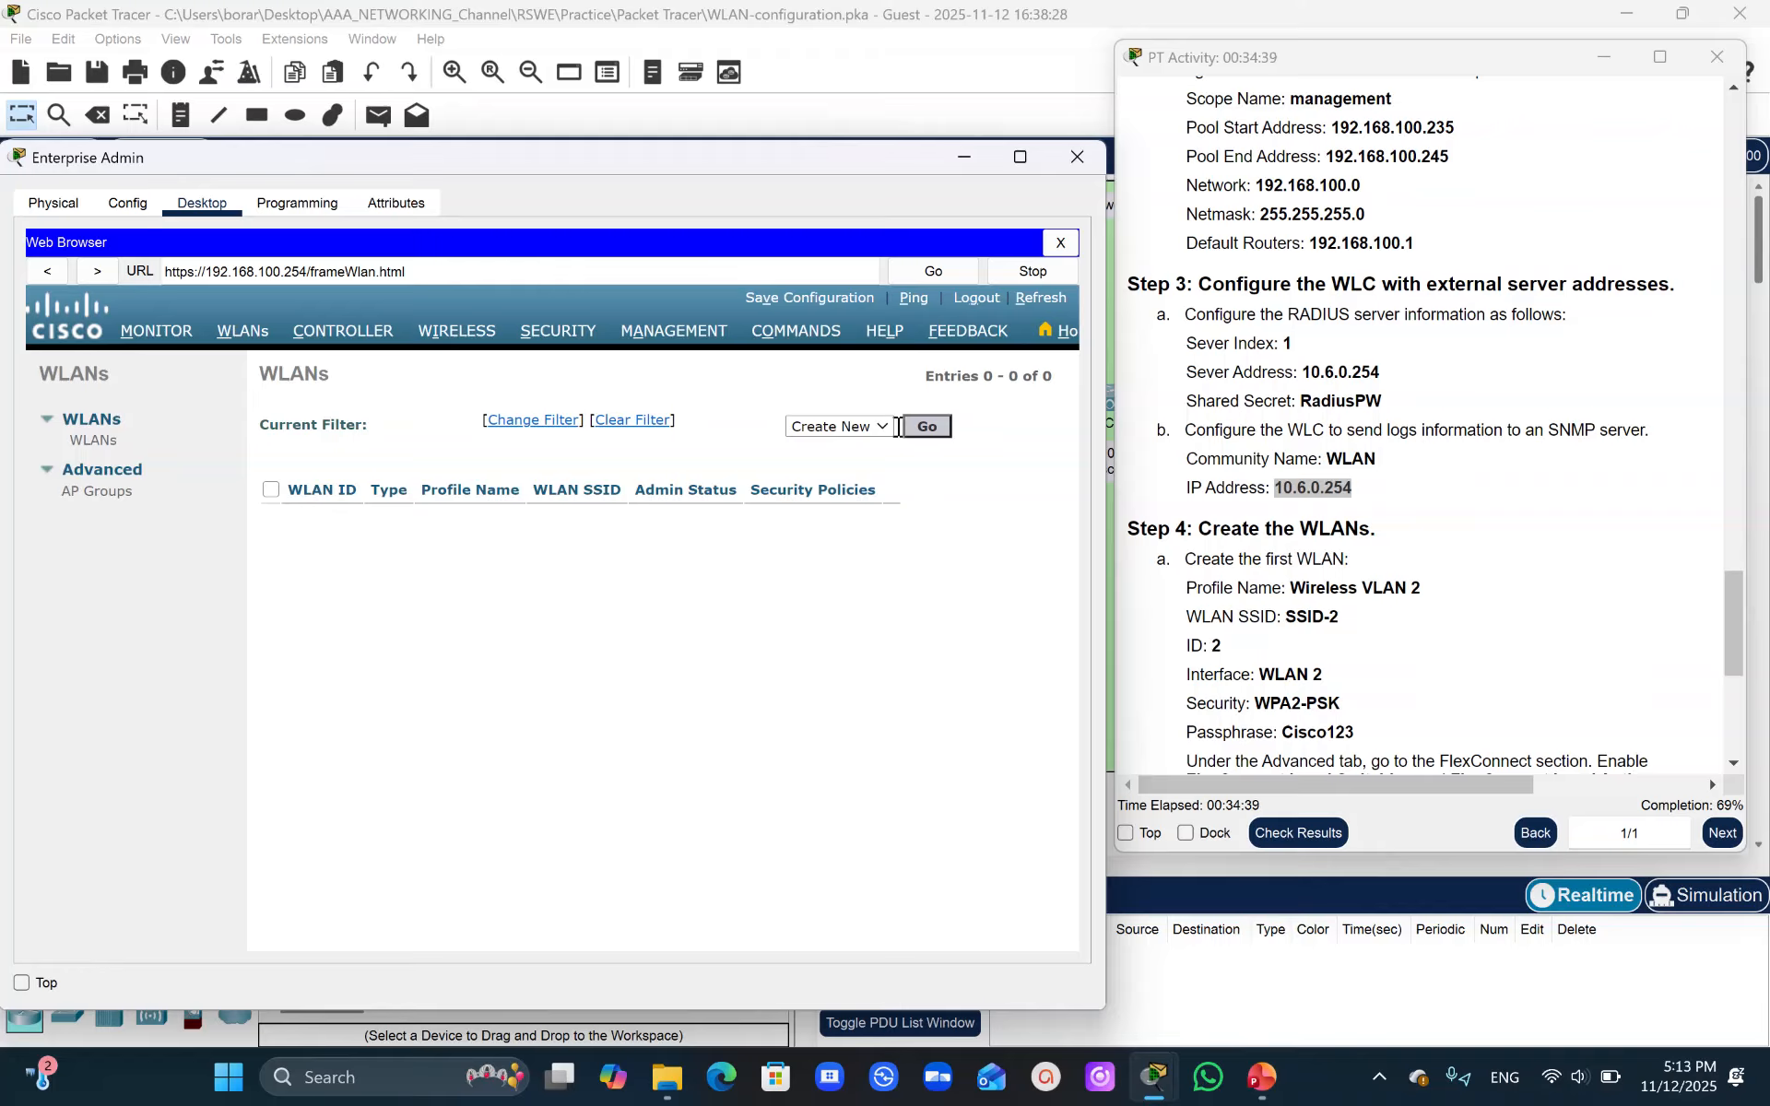
left_click(881, 429)
left_click(856, 453)
left_click(927, 429)
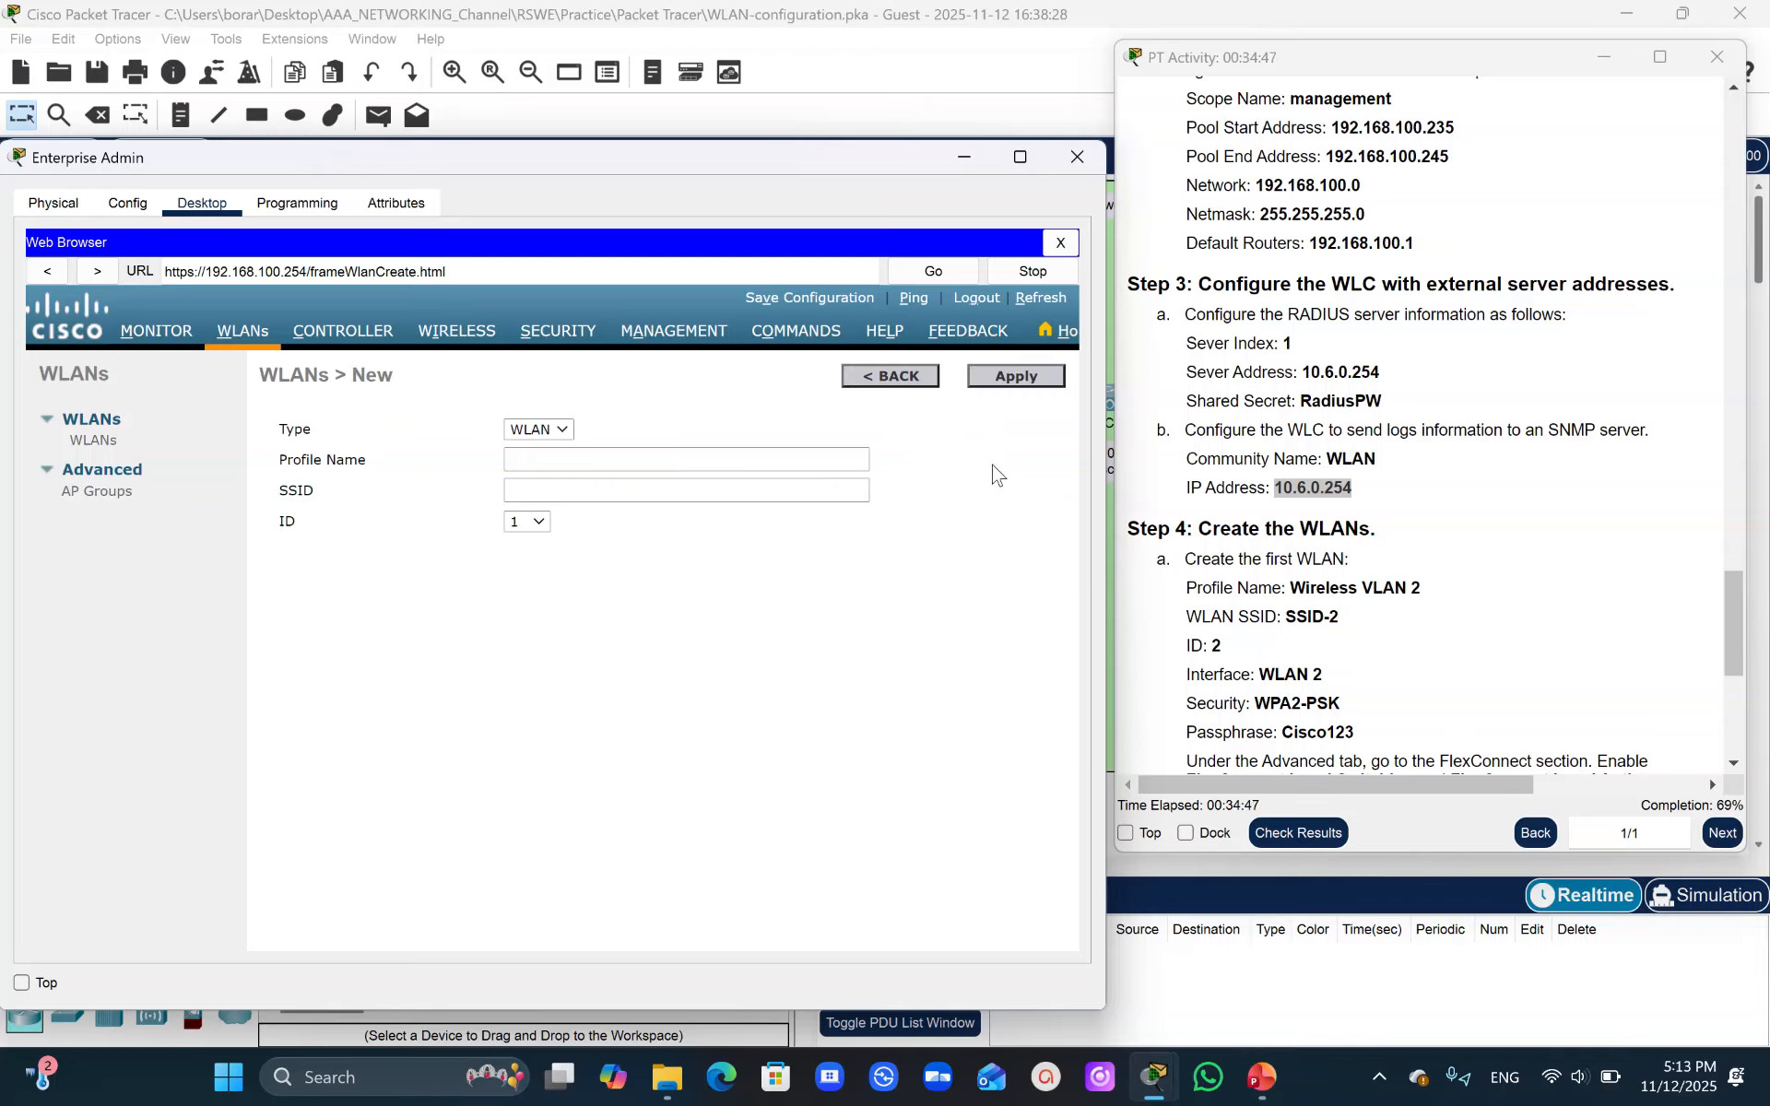
left_click_drag(1292, 587, 1425, 590)
key("ctrl+c")
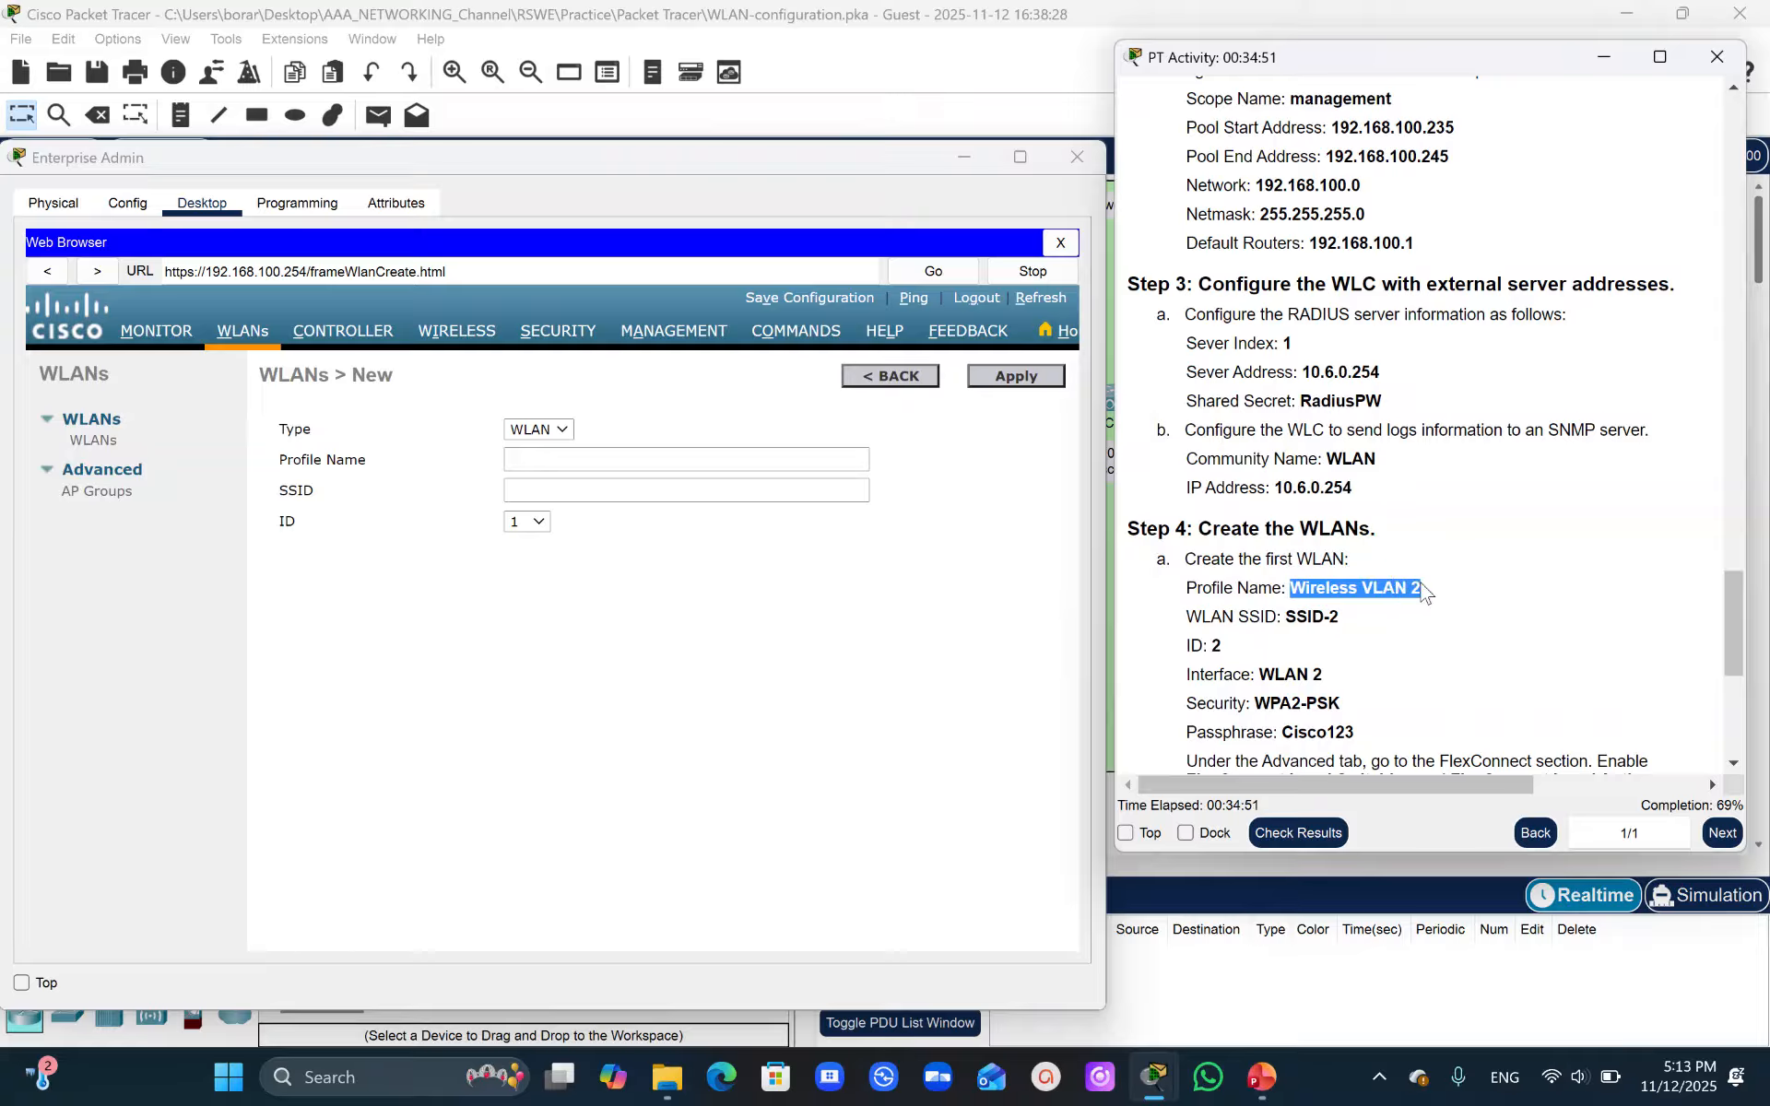
left_click(542, 458)
key("ctrl+v")
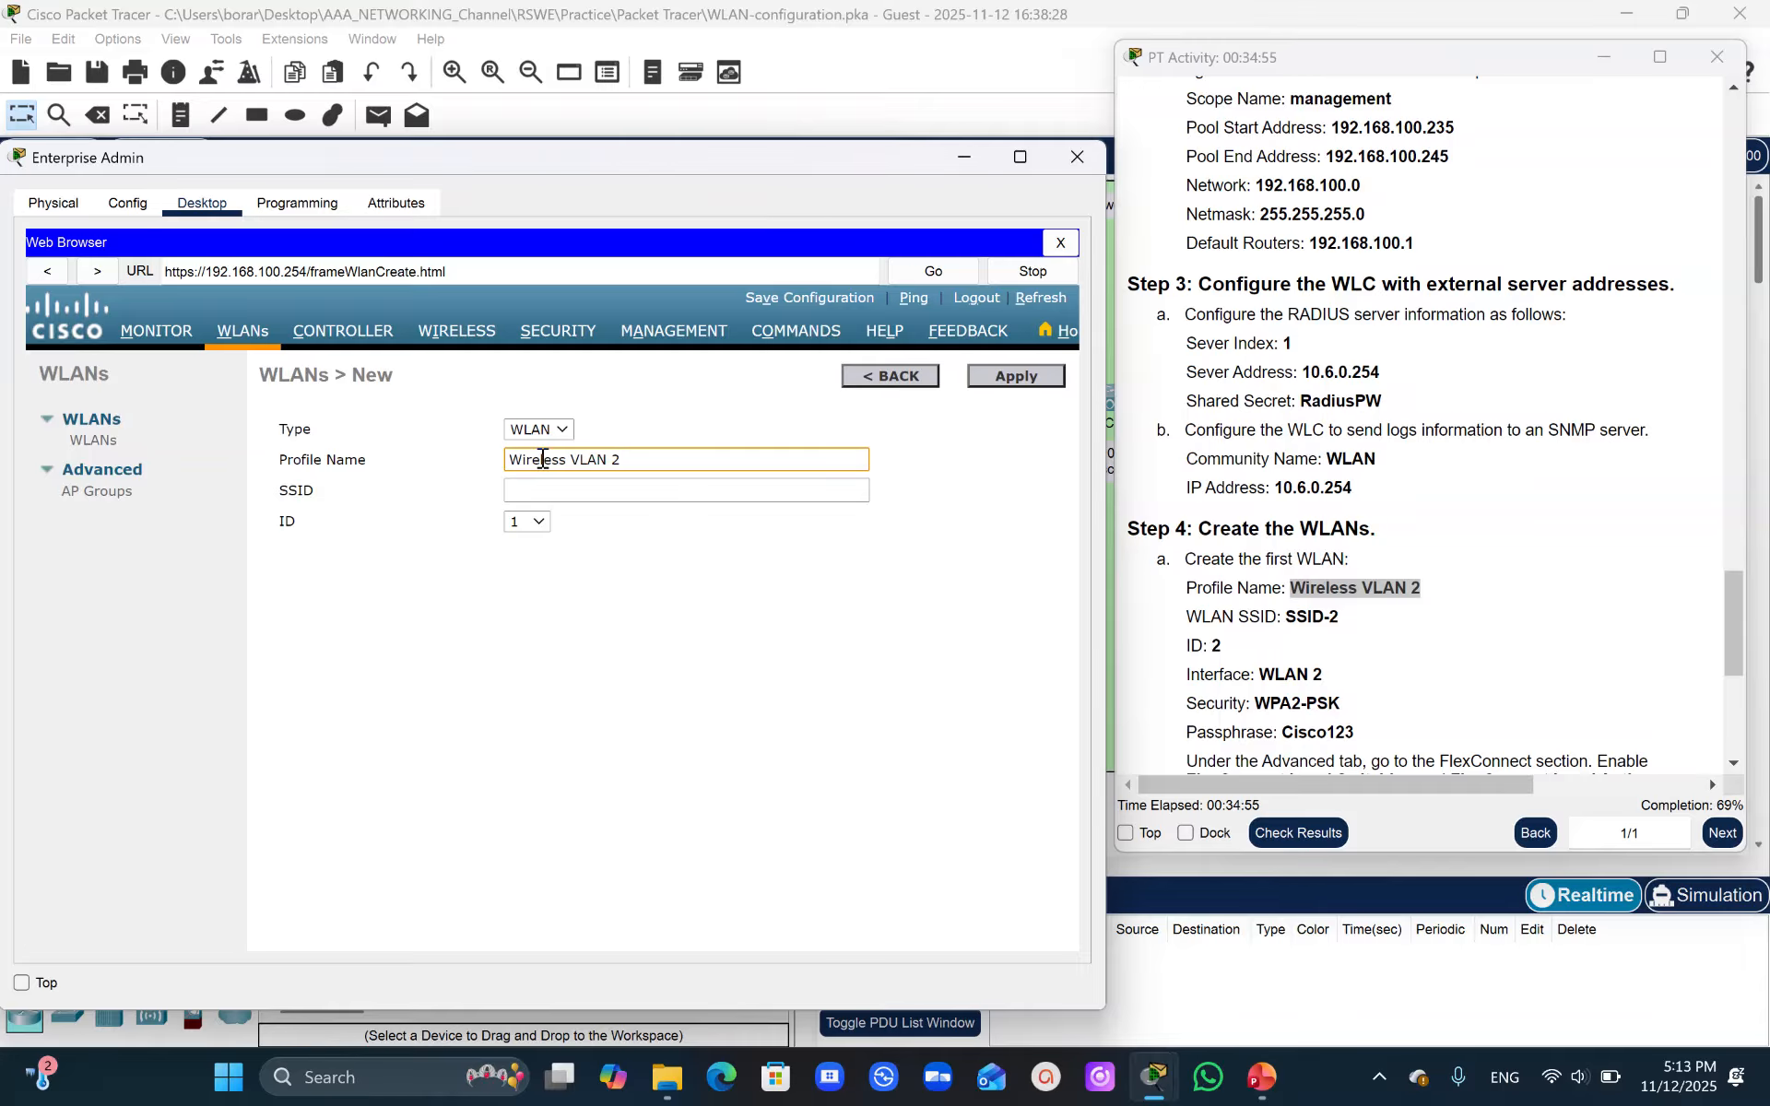
- Set the new WLAN's SSID to SSID-2 and ID to 2, then apply it
left_click_drag(1288, 616, 1341, 630)
key("ctrl+c")
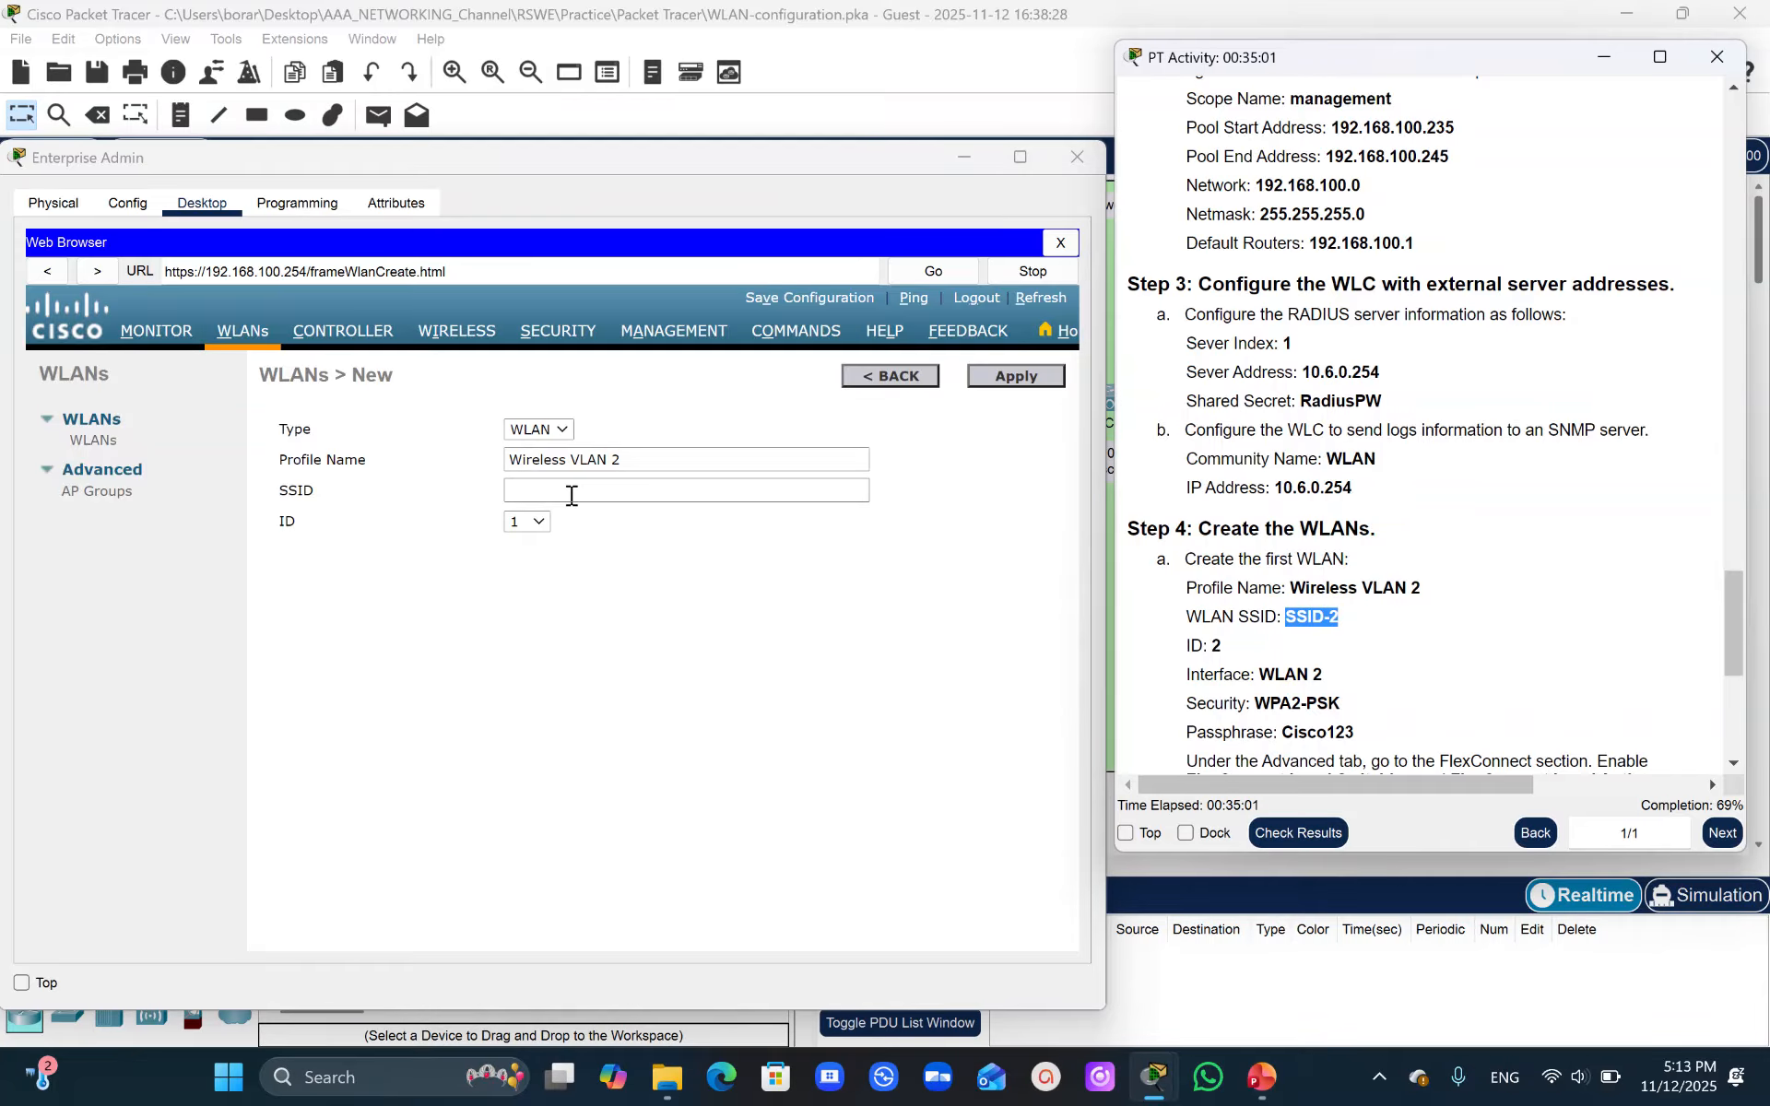
left_click(539, 488)
key("ctrl+v")
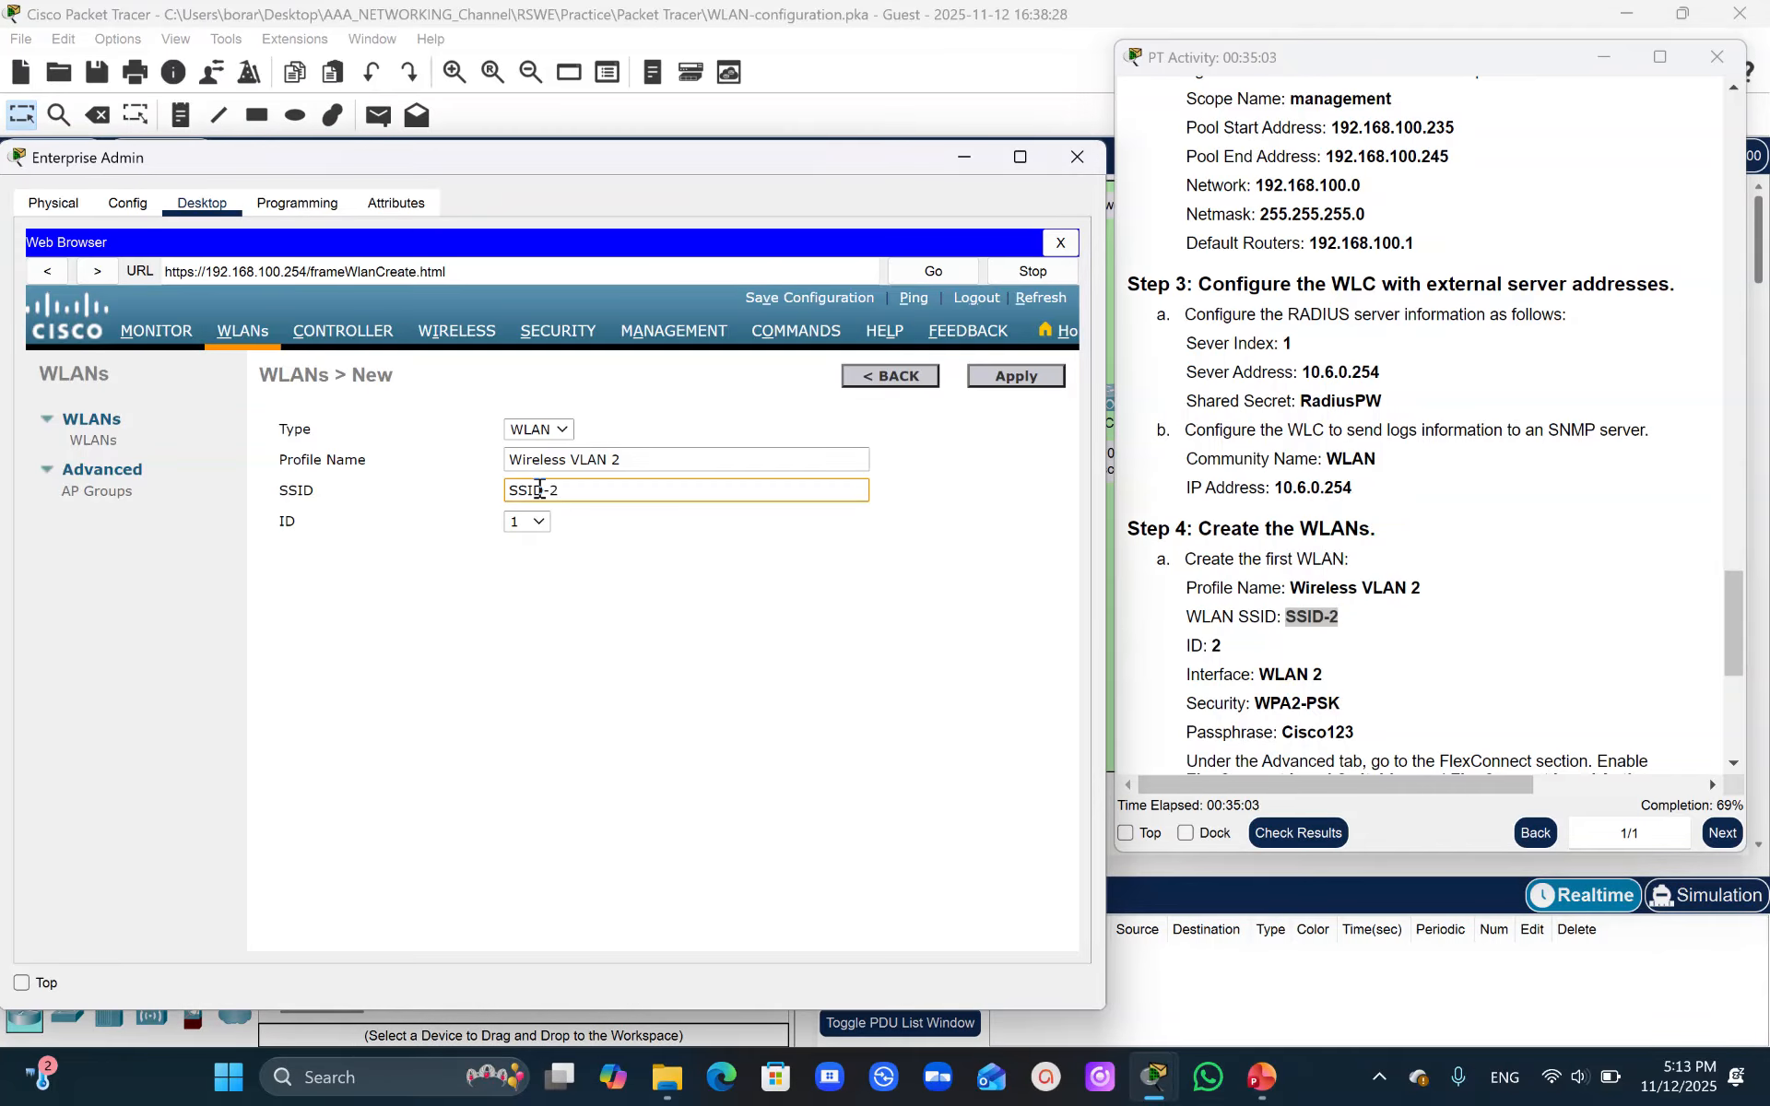
left_click(538, 521)
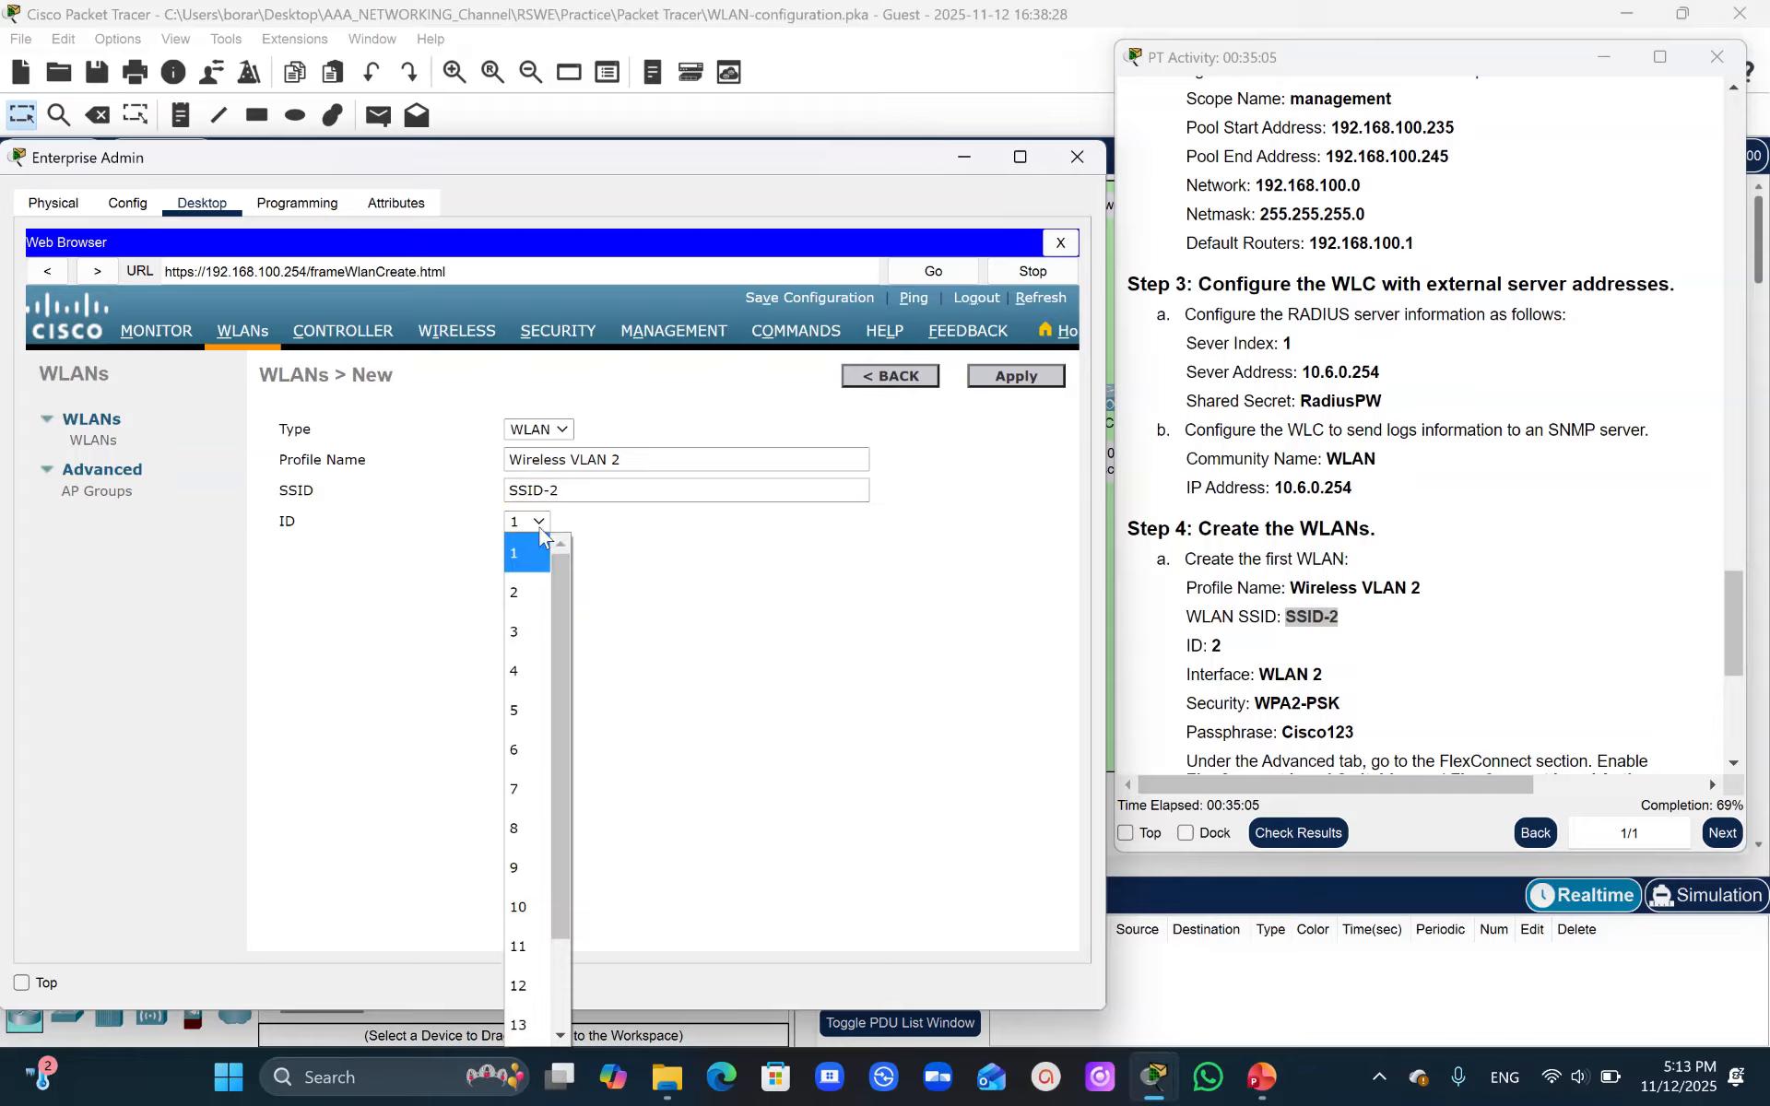
left_click(525, 592)
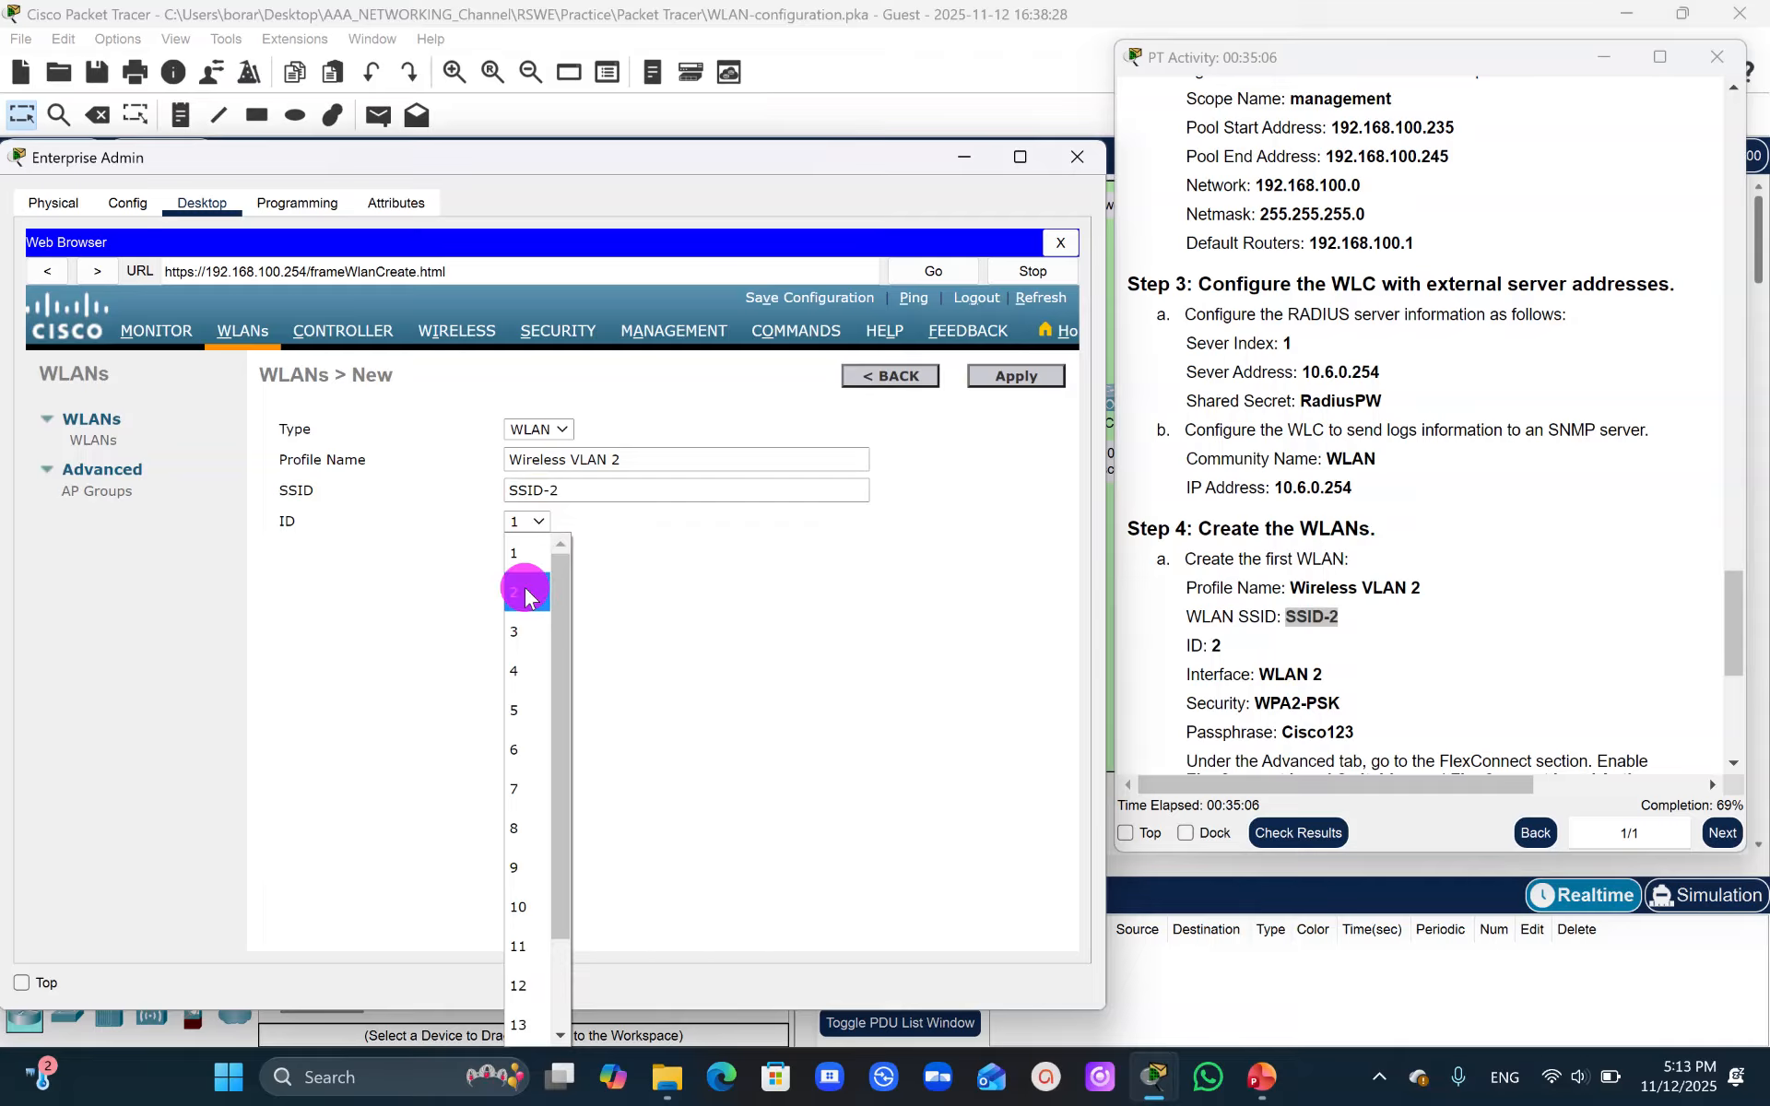
left_click(1031, 378)
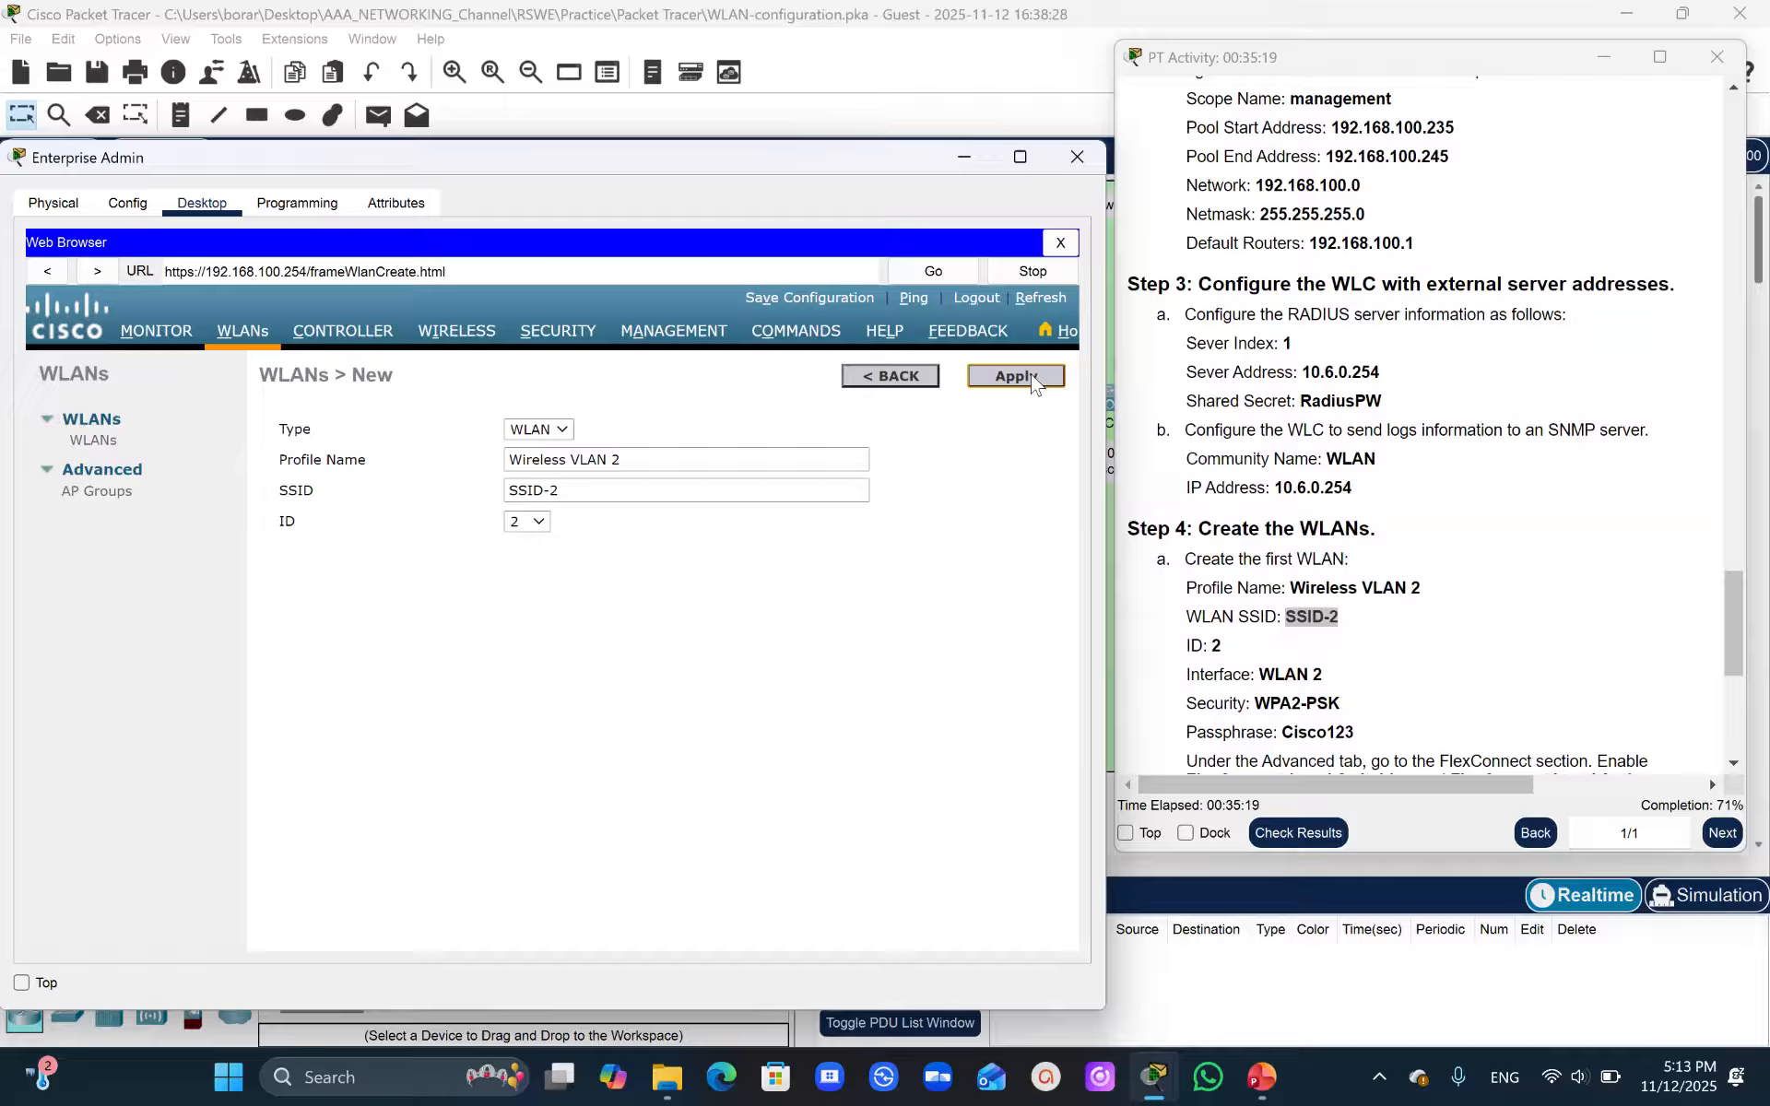
left_click(1015, 376)
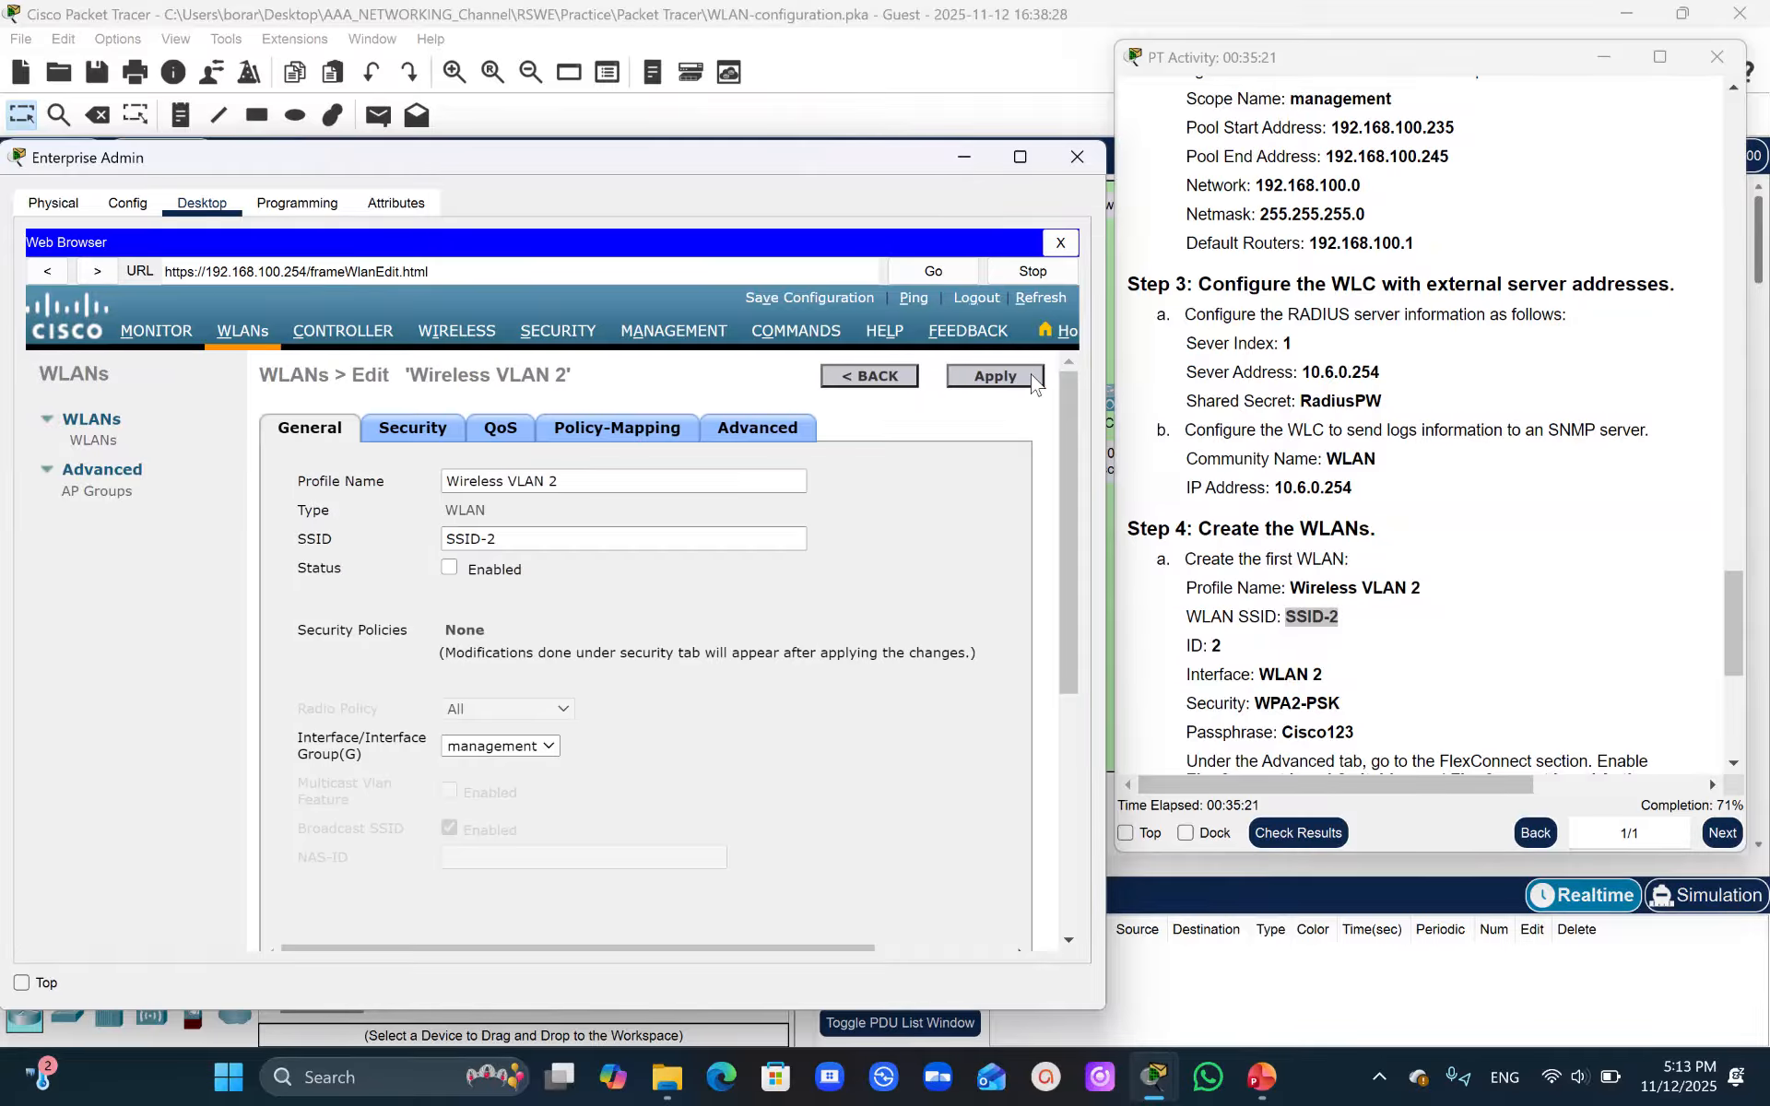
- Enable Wireless VLAN 2, set its interface group to WLAN 2, and apply the change
left_click(450, 569)
left_click(548, 746)
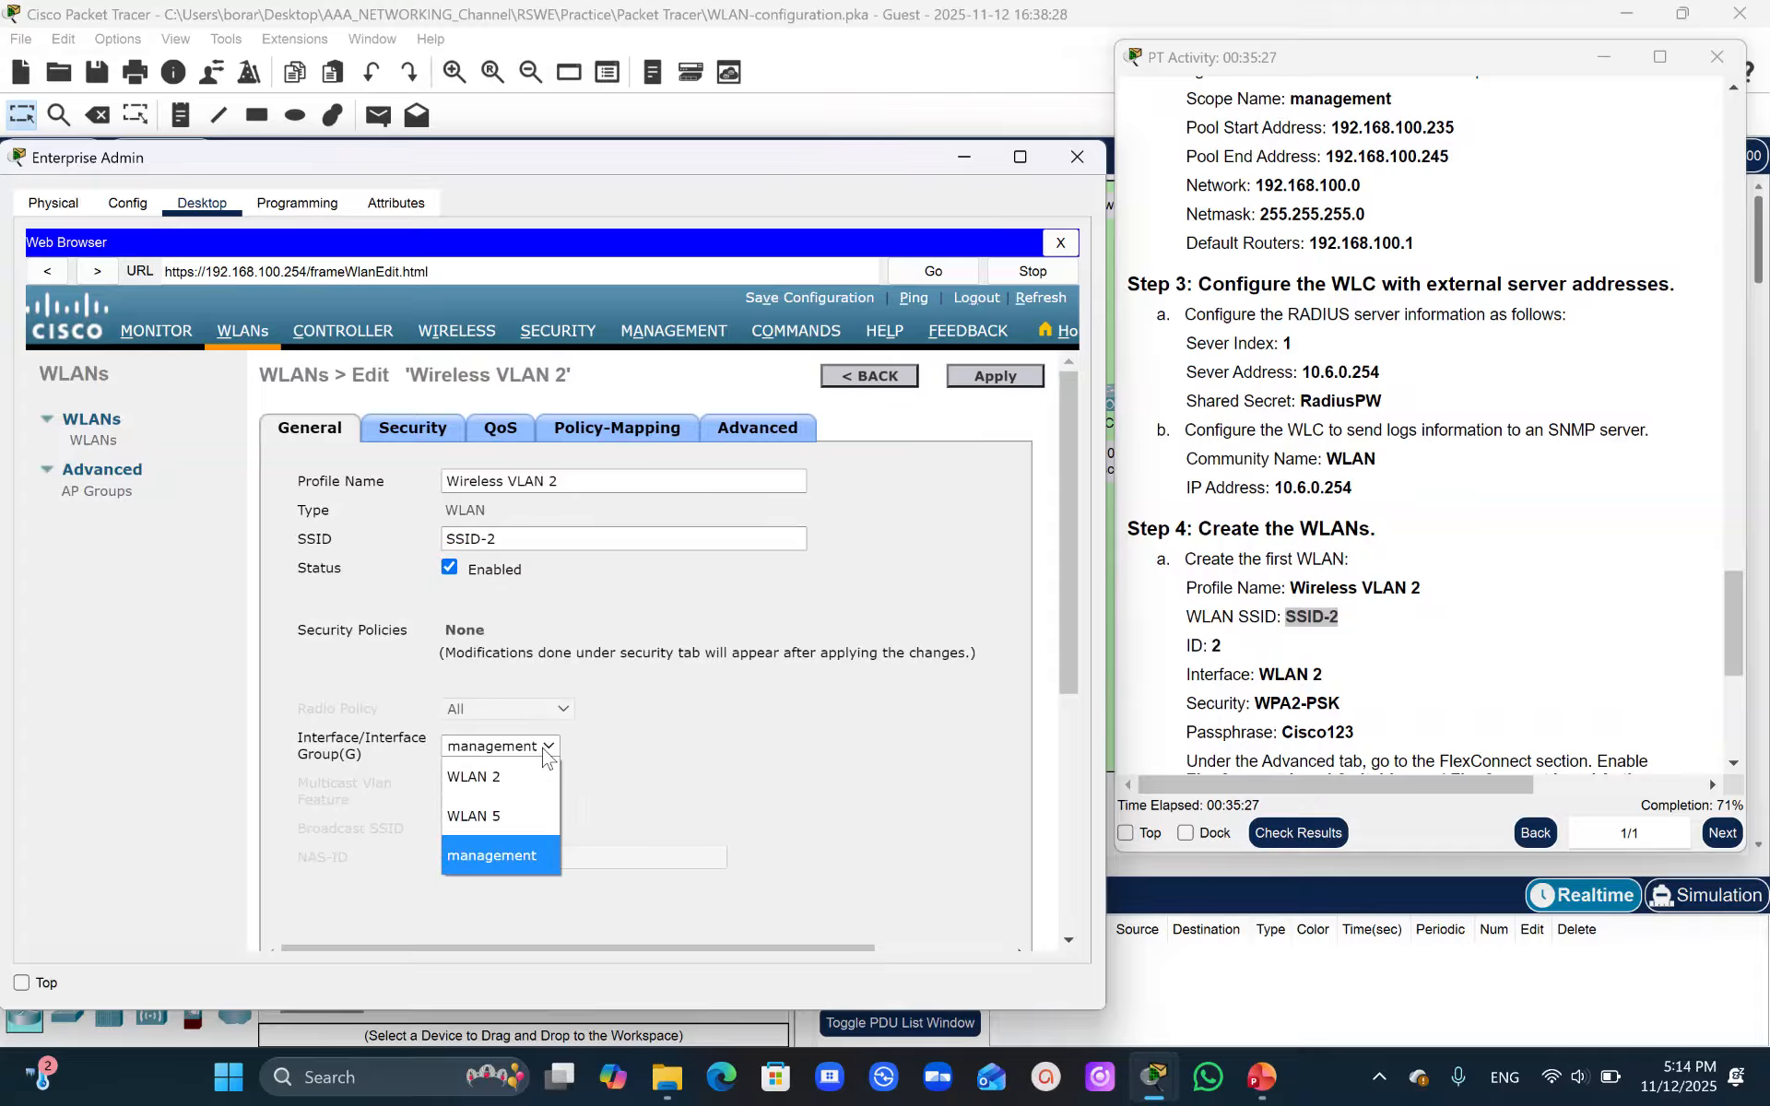
left_click(506, 787)
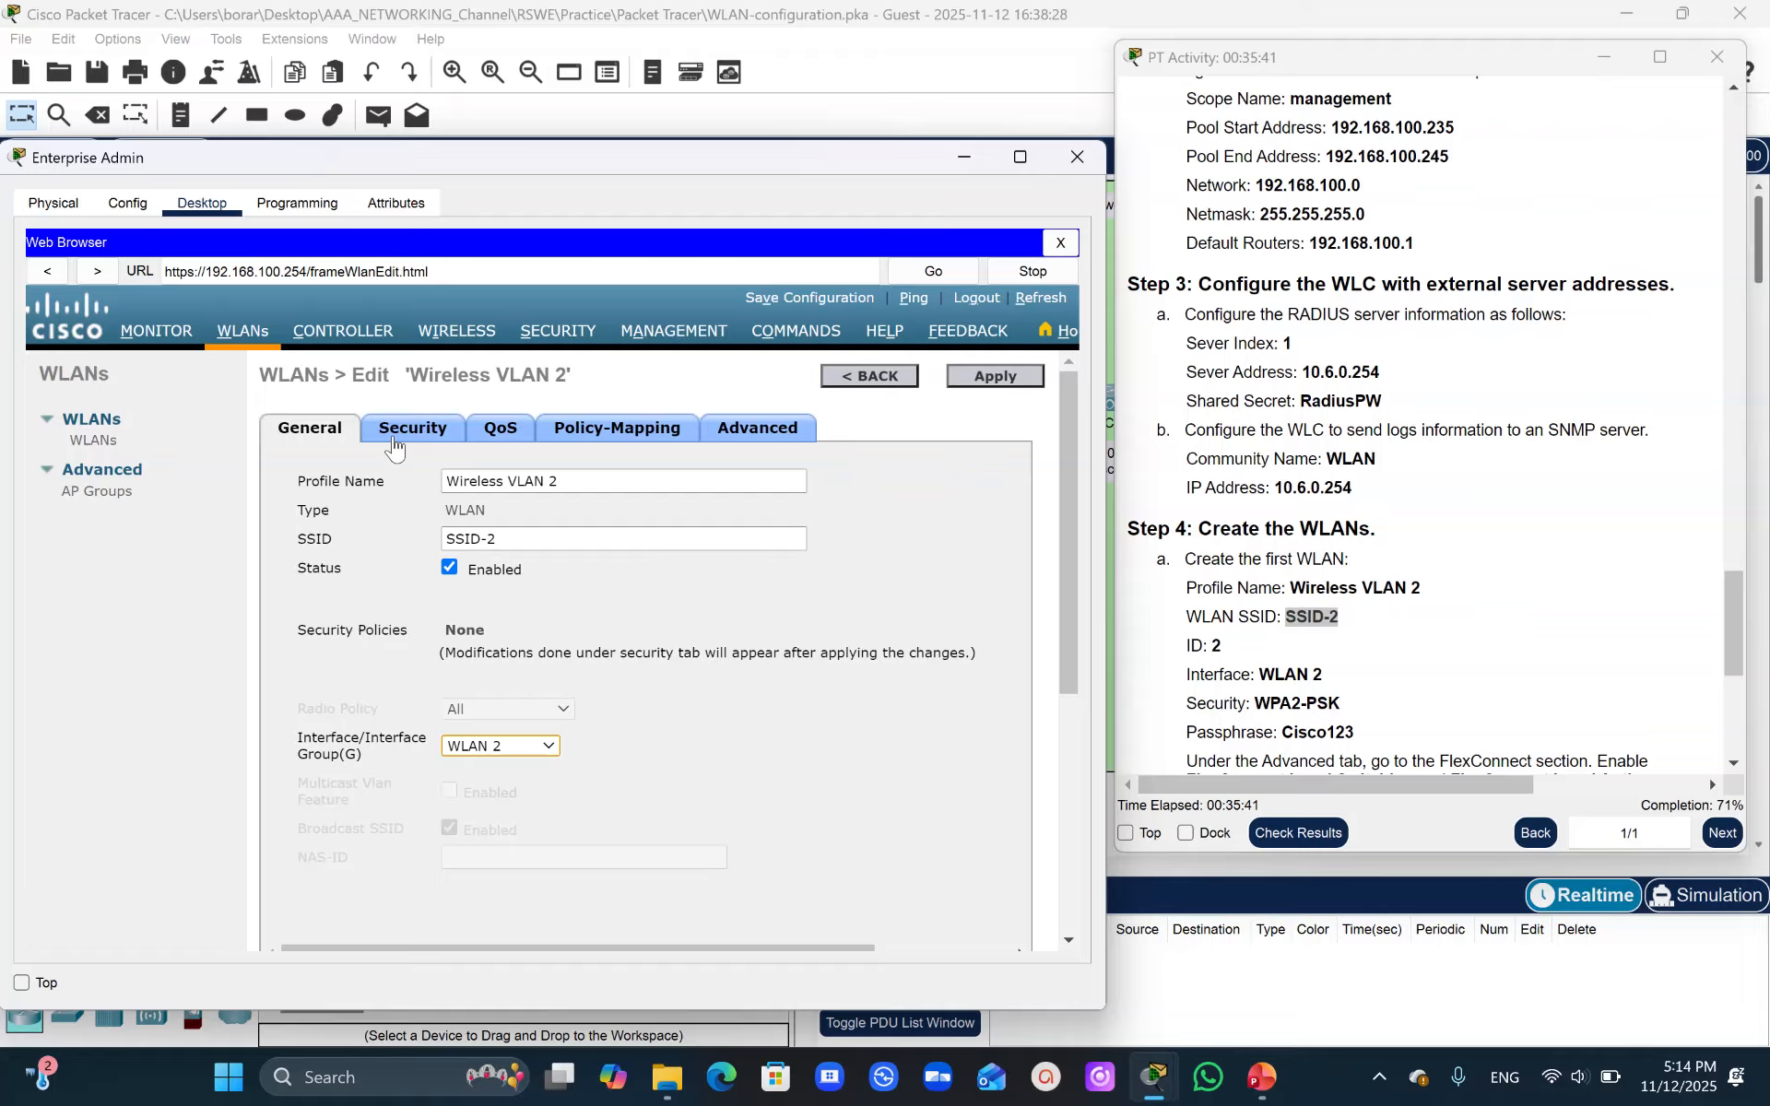
left_click(996, 377)
left_click(420, 432)
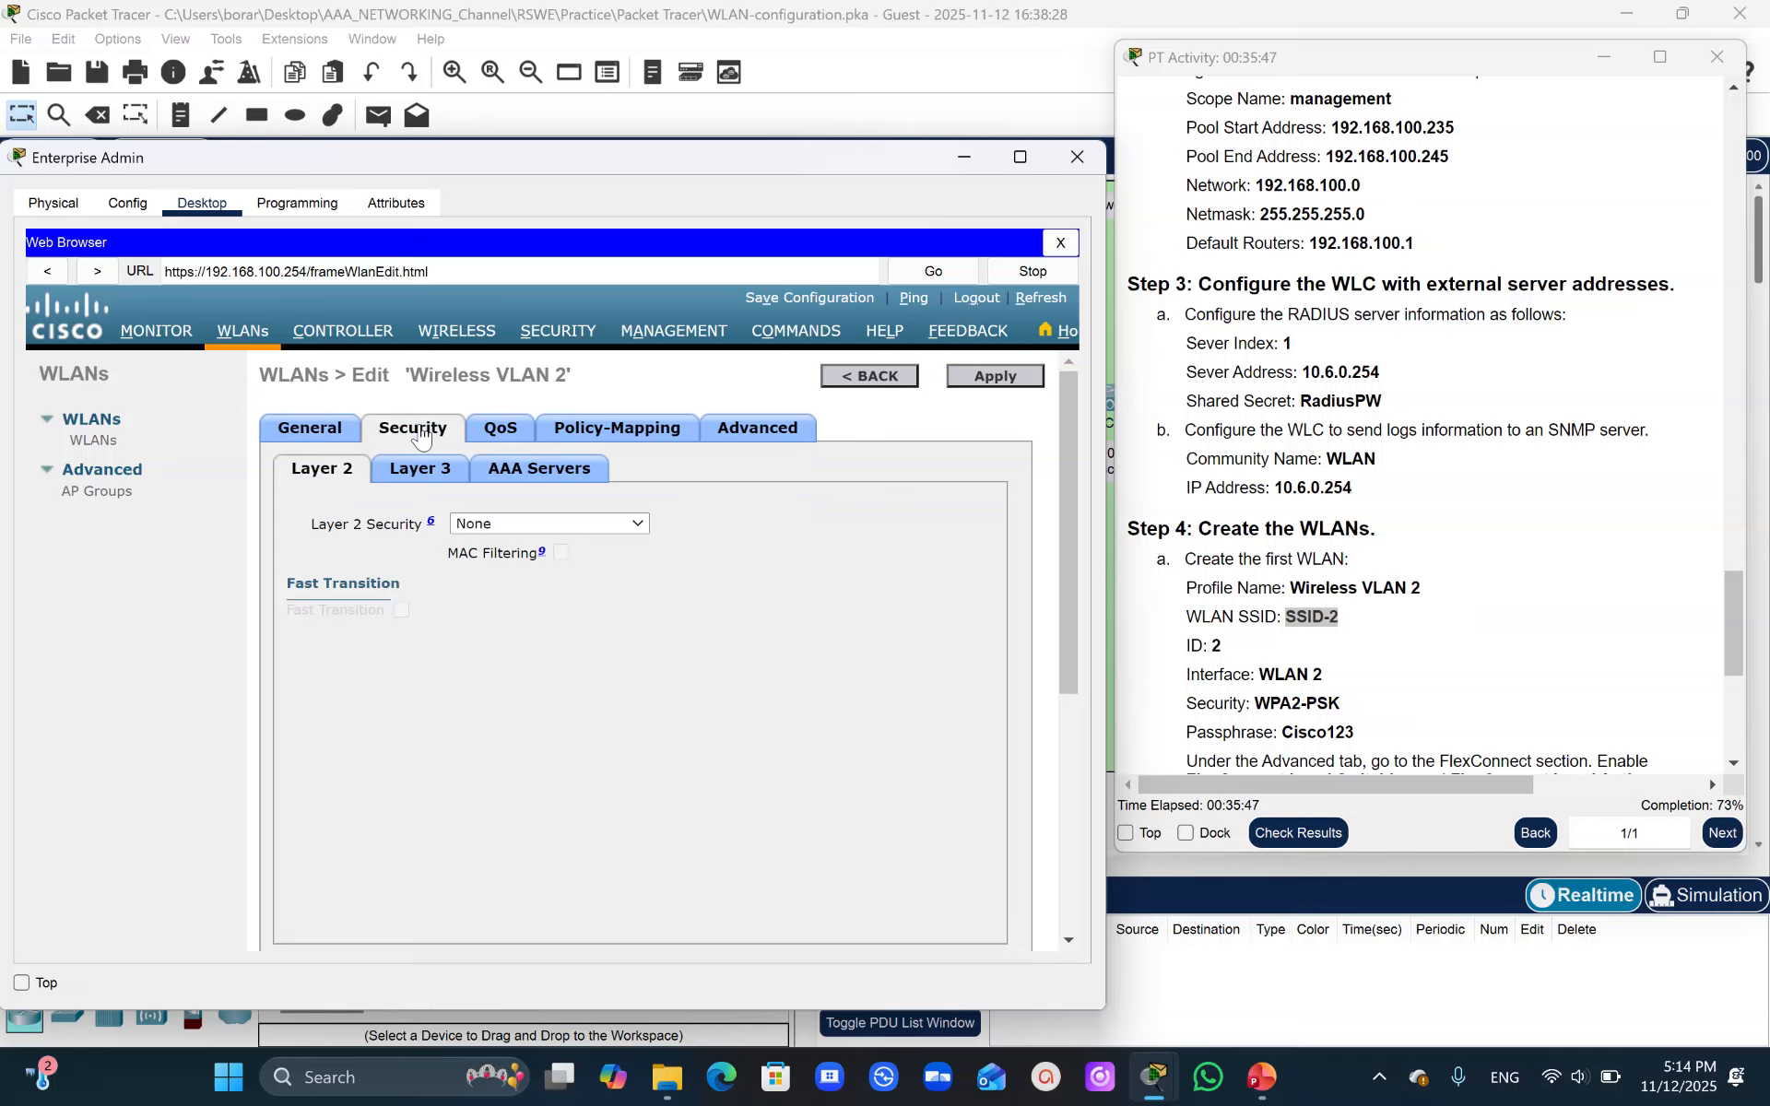
left_click(590, 524)
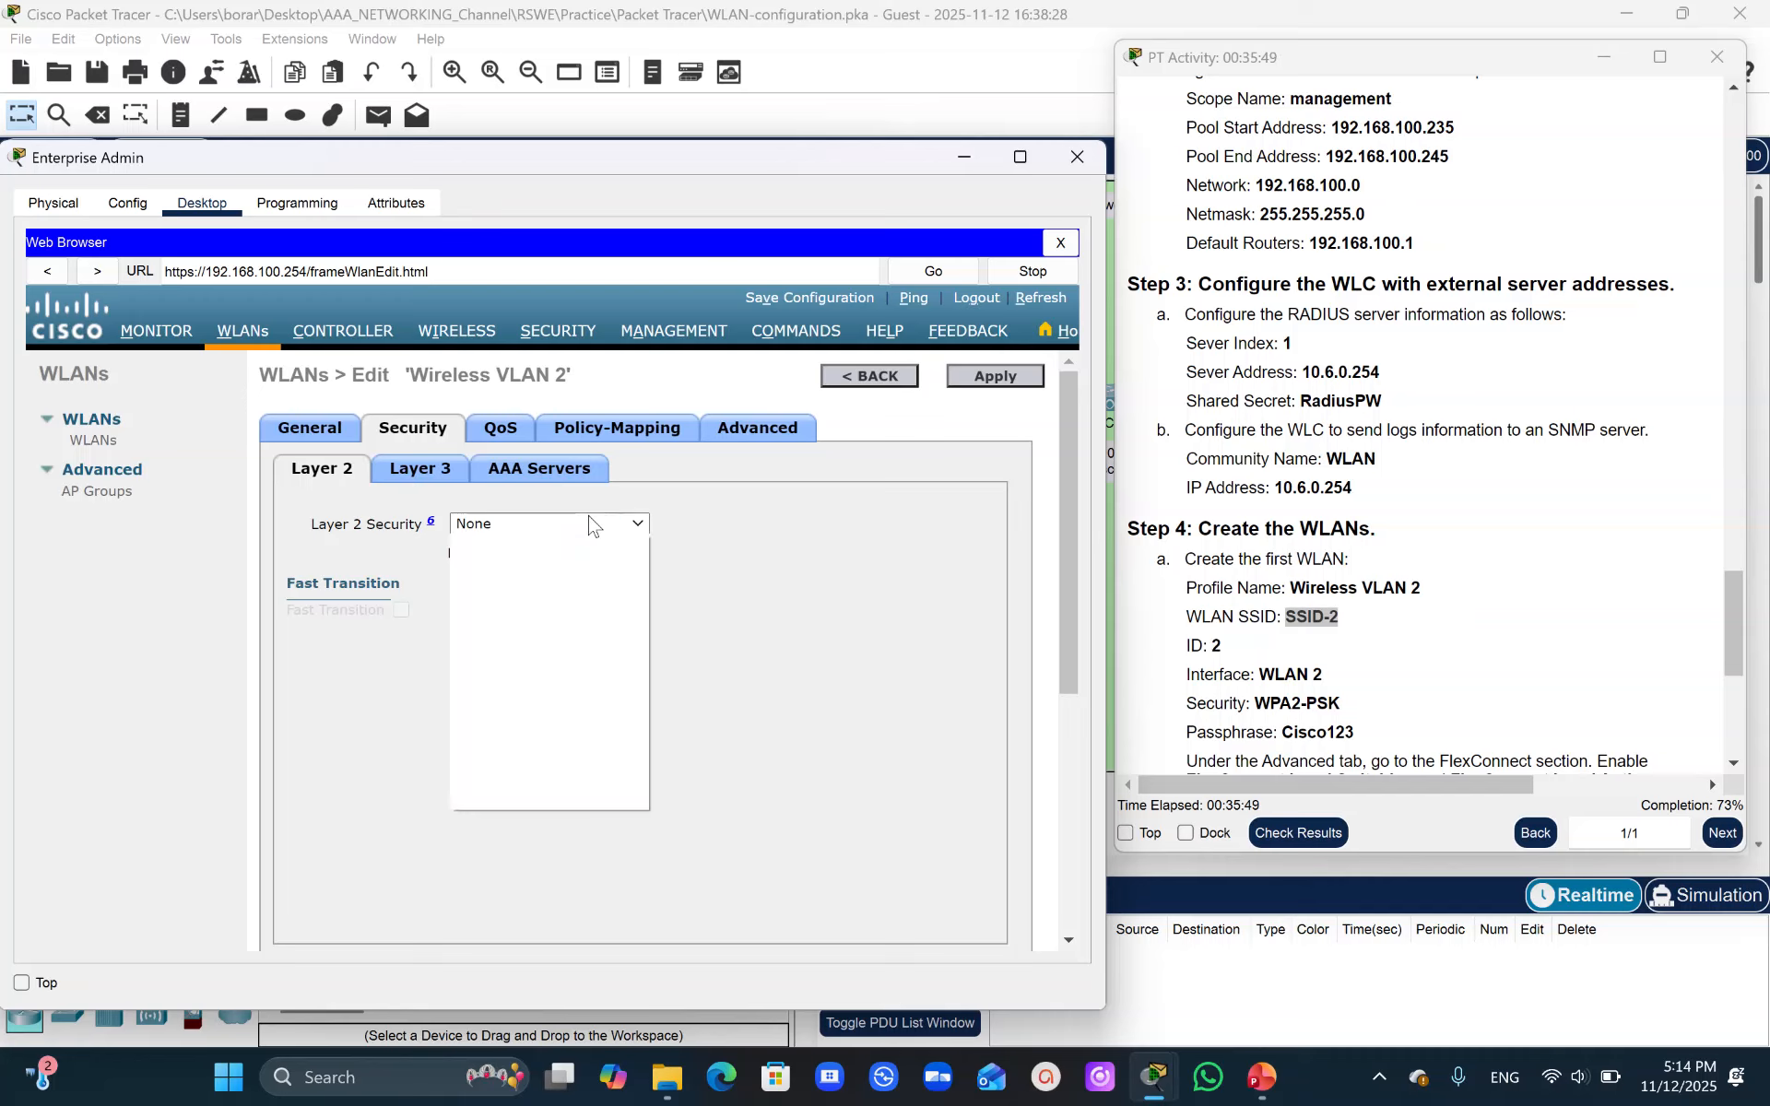
left_click(520, 599)
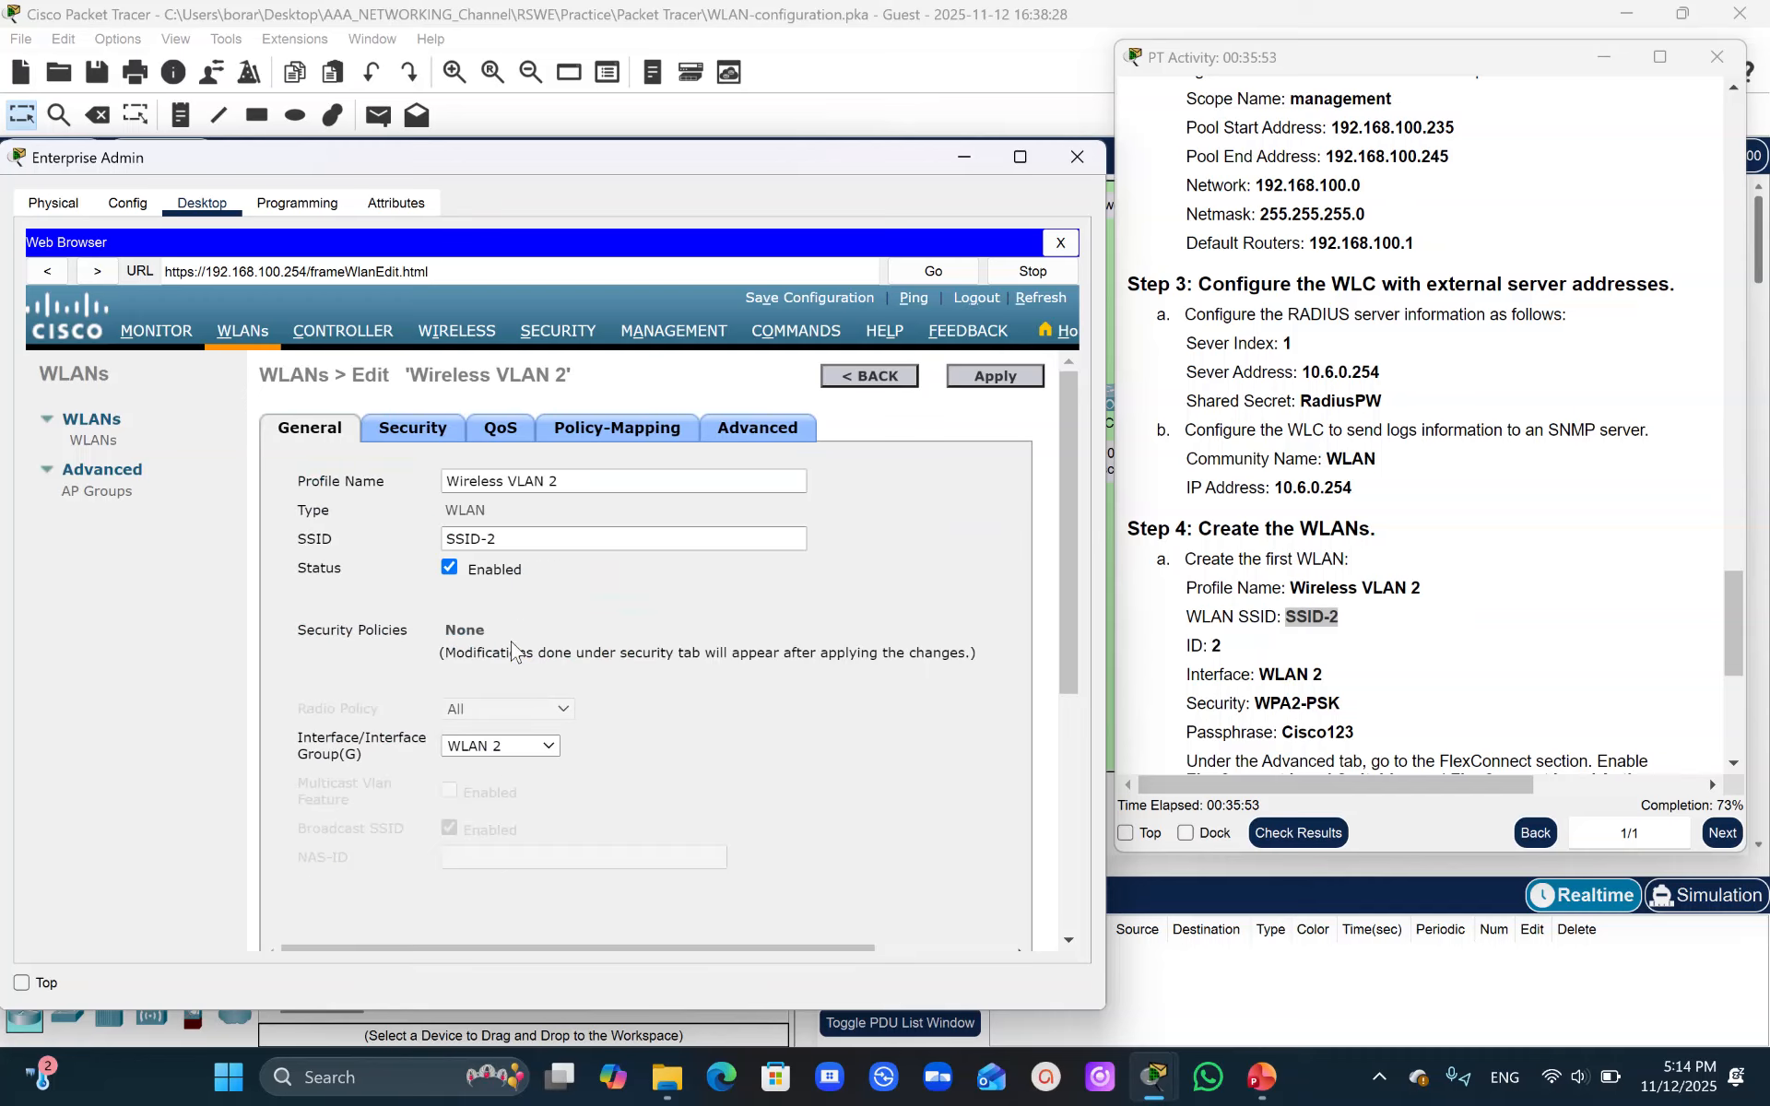
- Set Layer 2 security to WPA+WPA2 with the WPA2 policy and PSK key management enabled
left_click(413, 433)
left_click(552, 526)
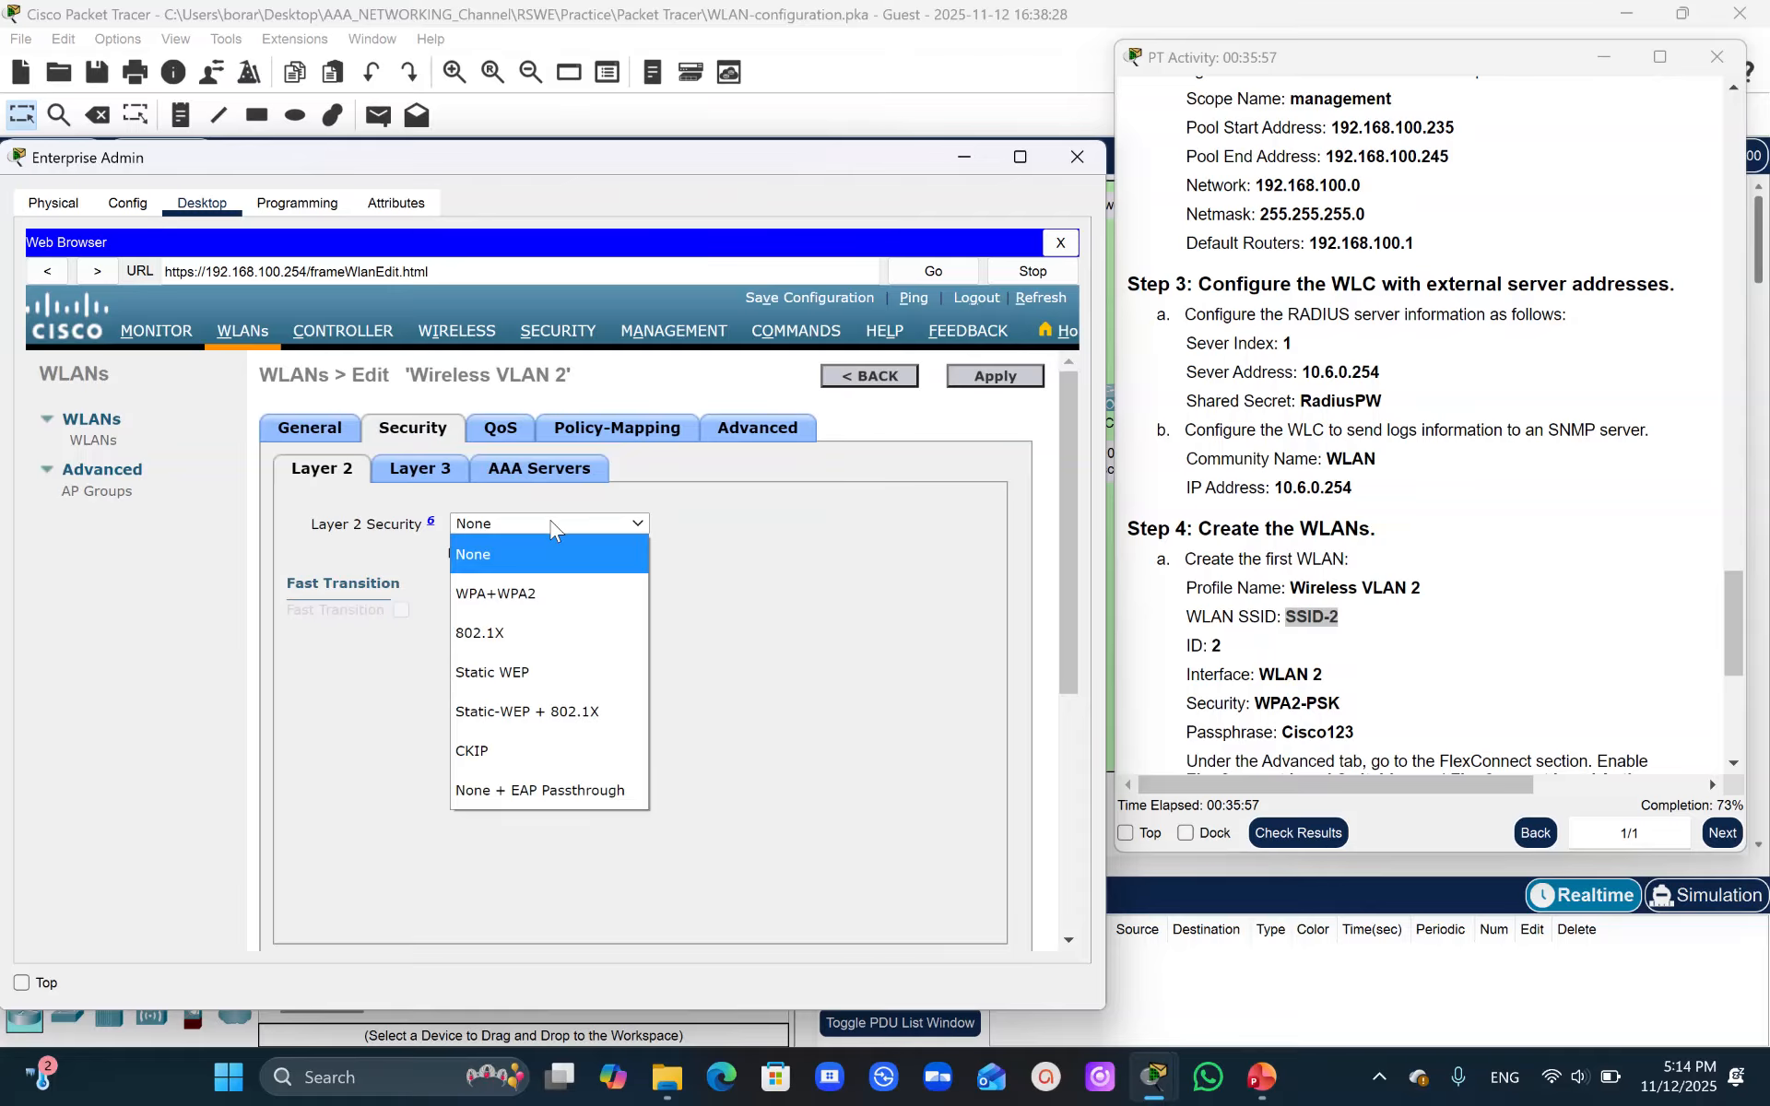
left_click(532, 611)
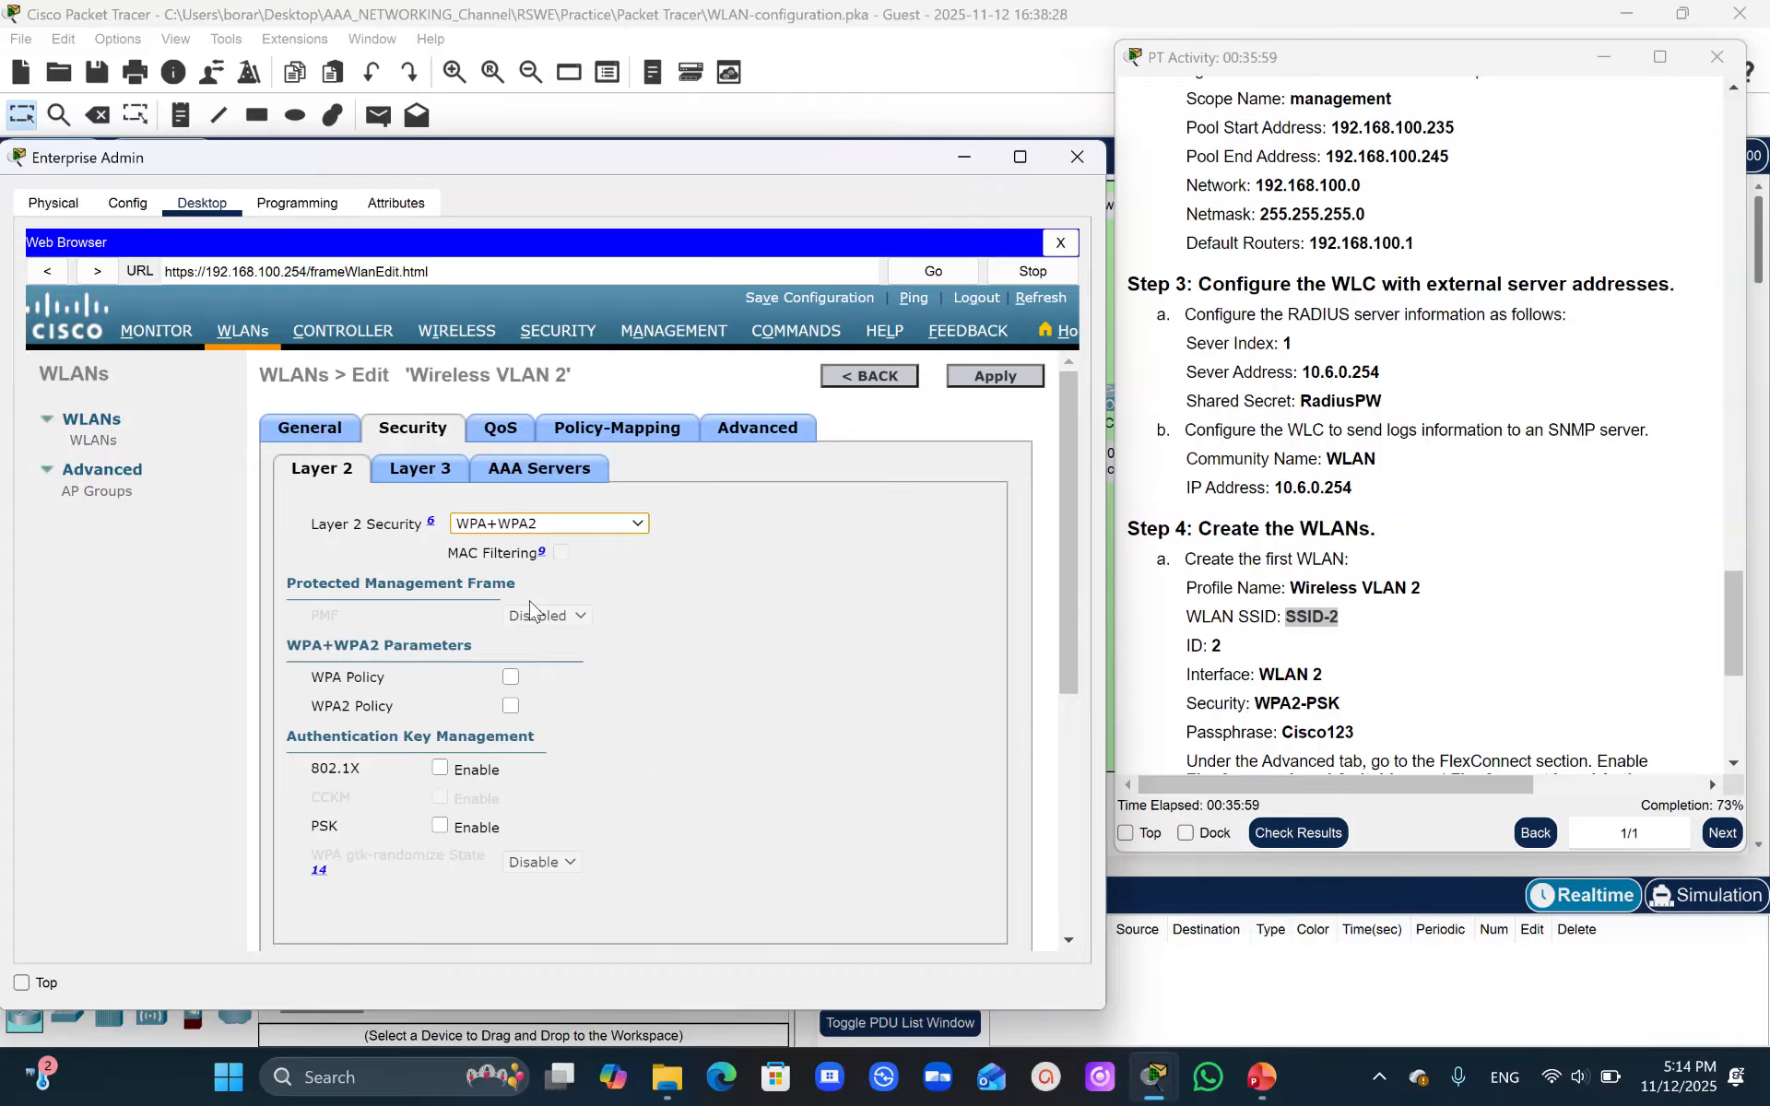
left_click(510, 706)
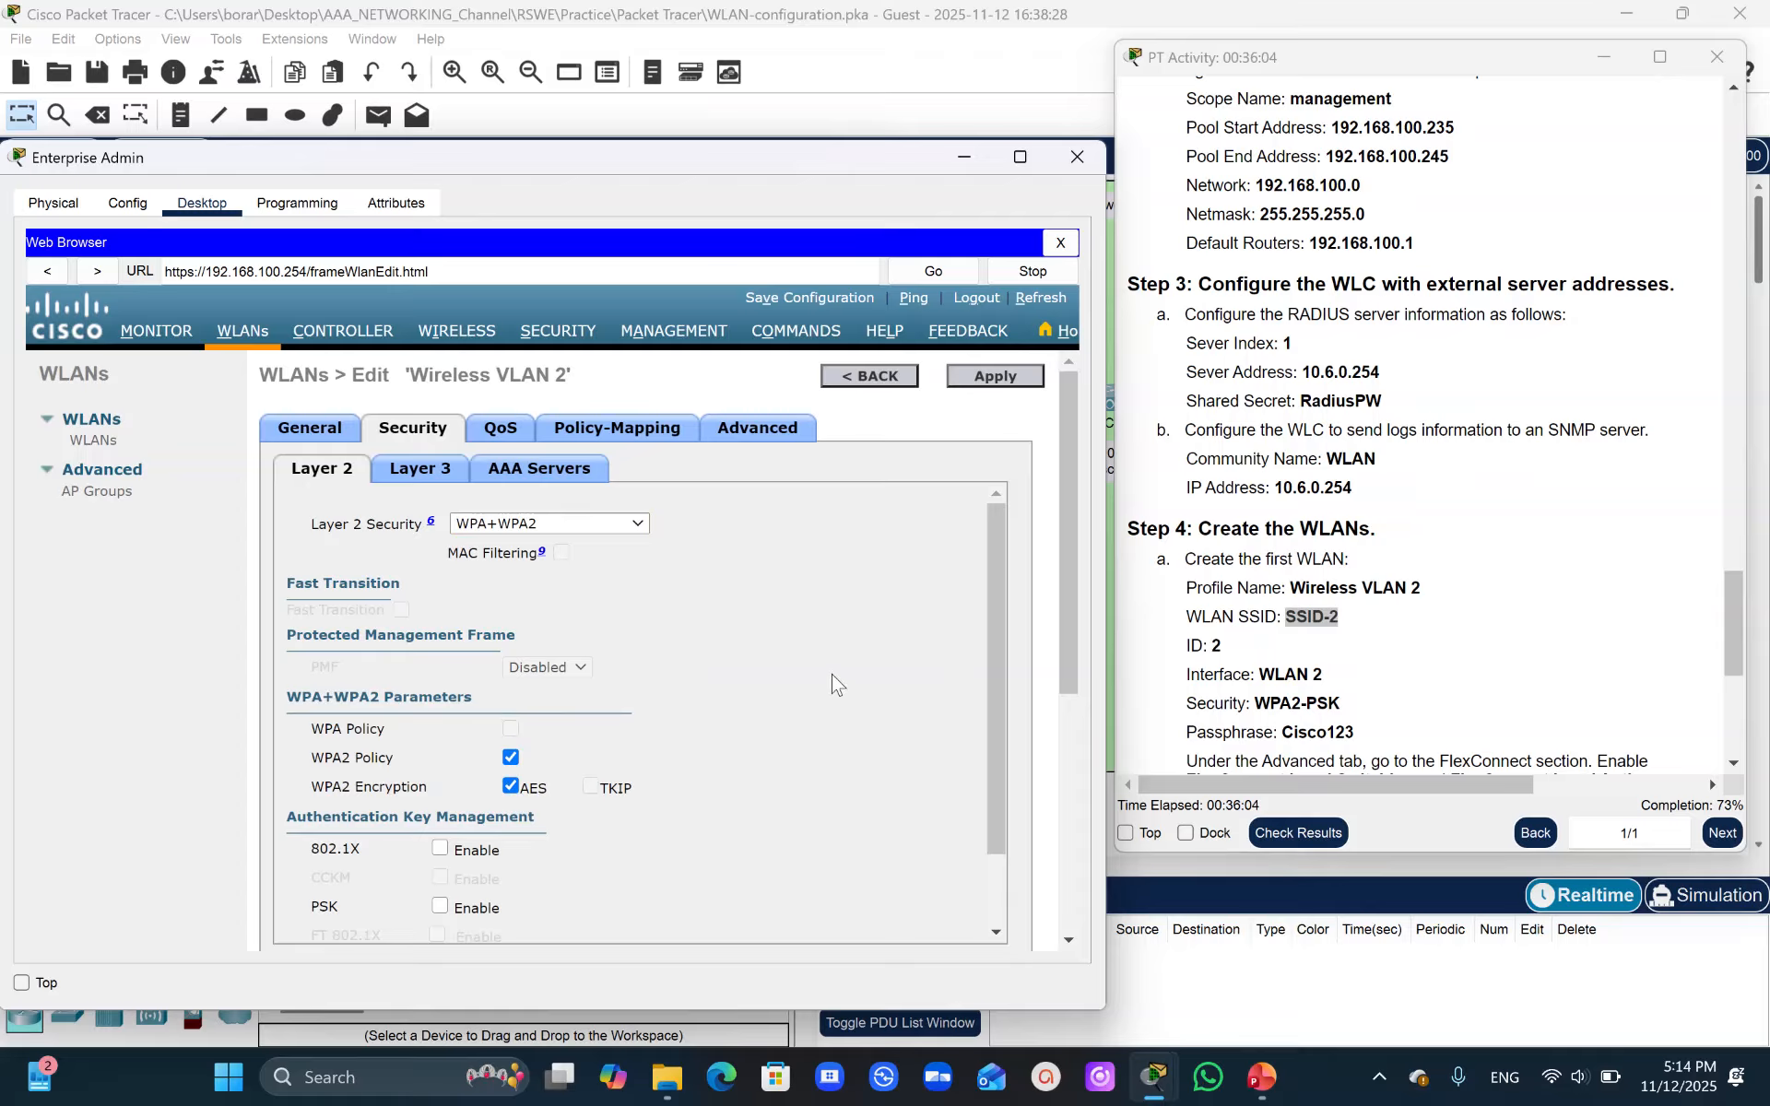
left_click_drag(996, 662, 988, 762)
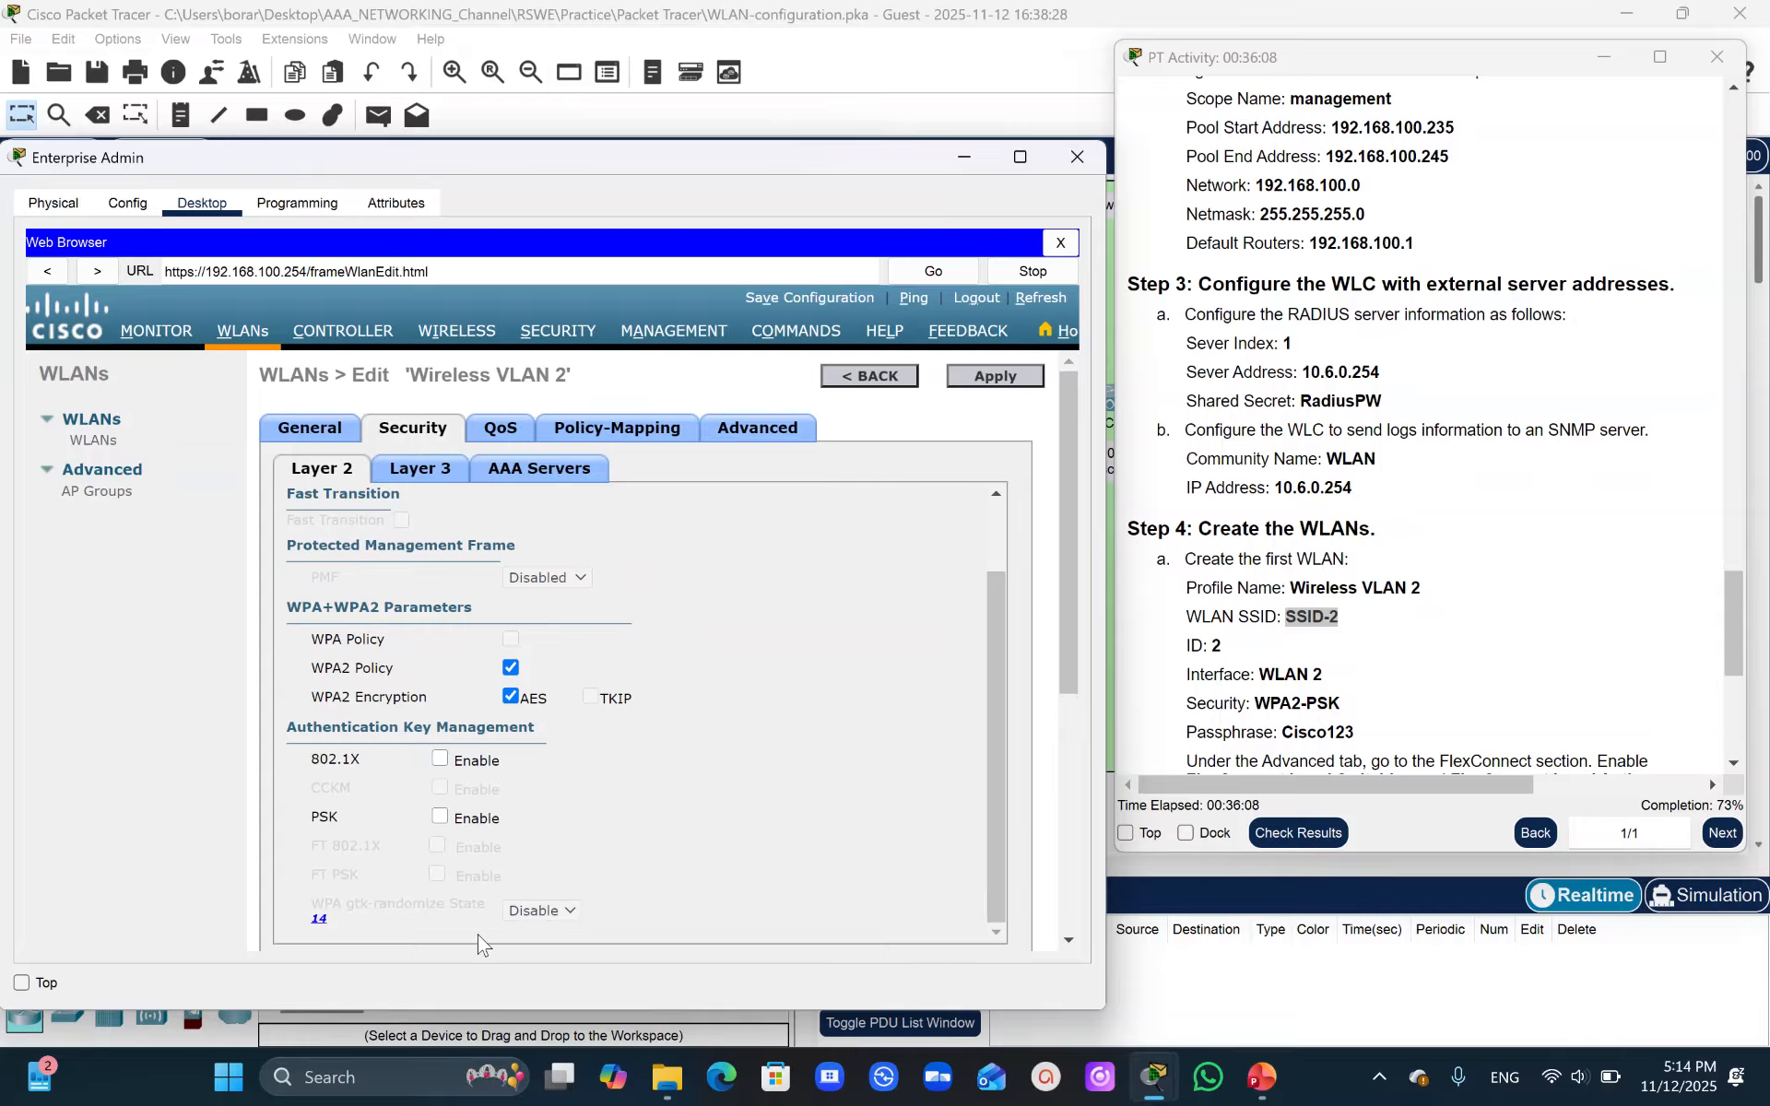
left_click(440, 817)
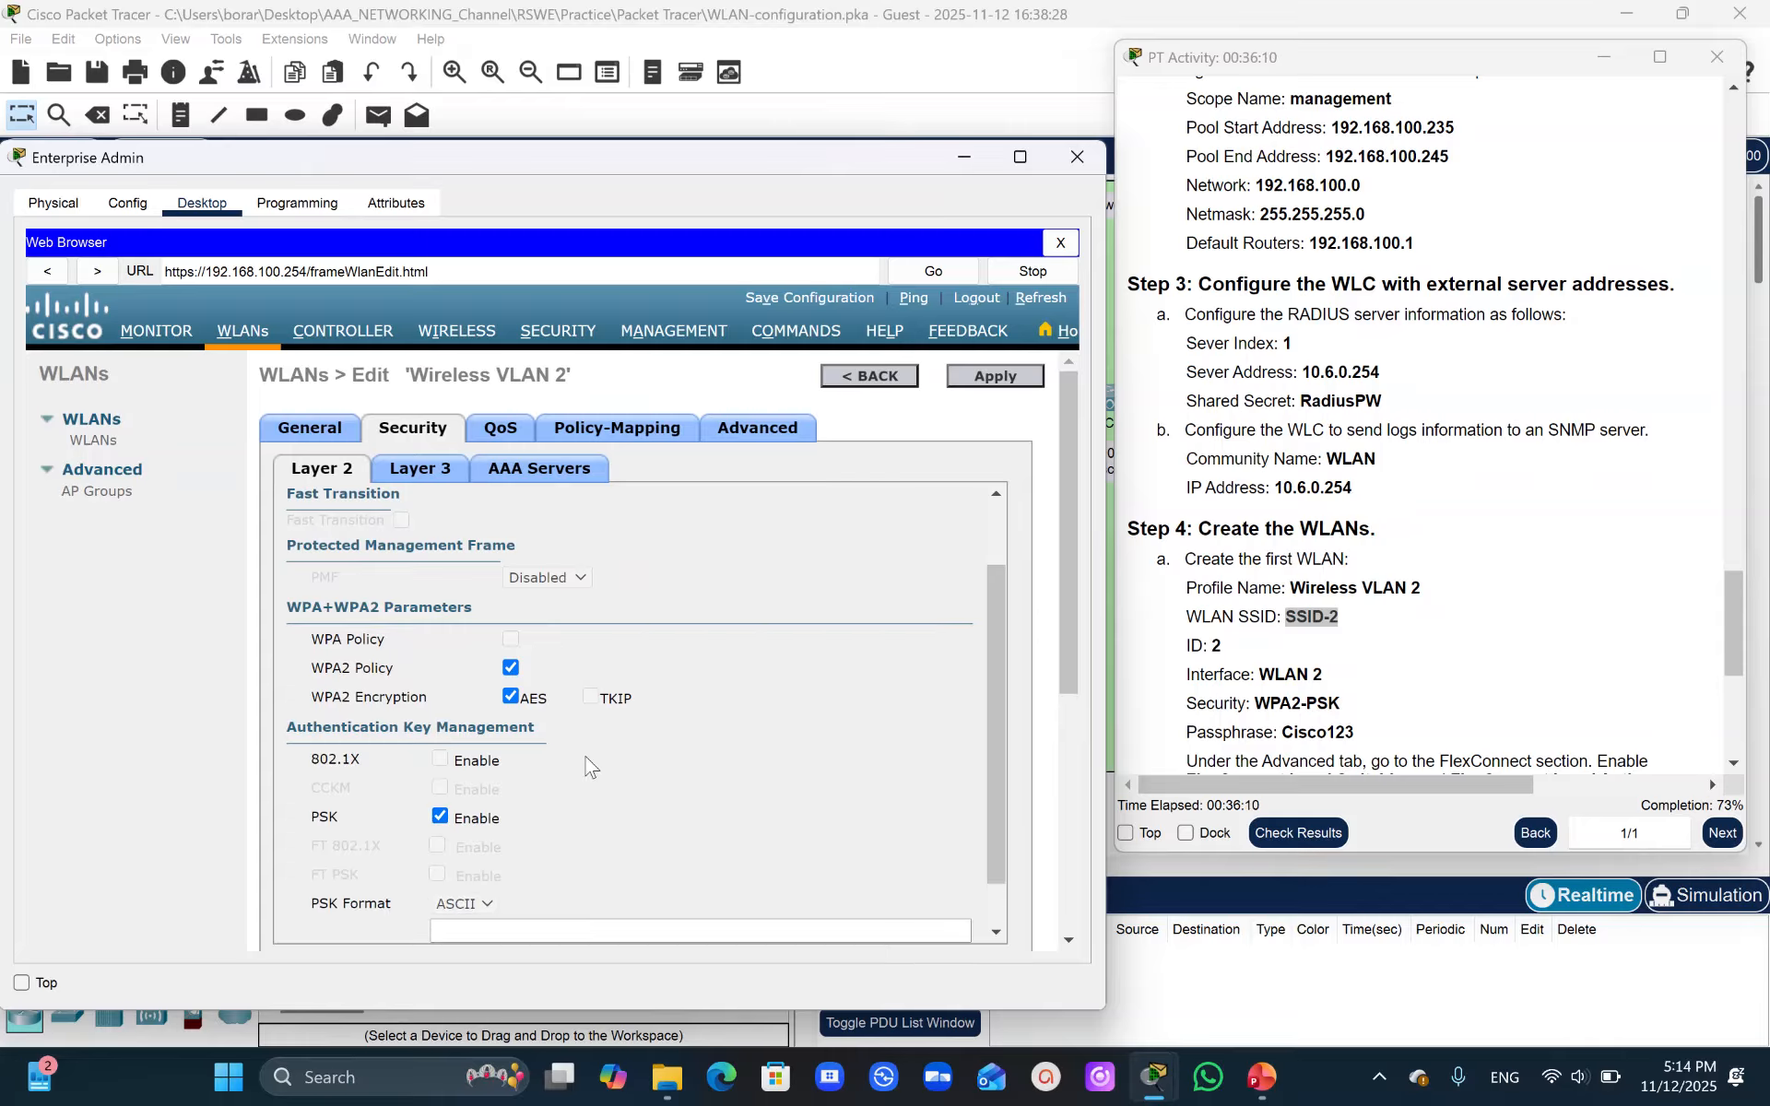
- Enter the PSK passphrase in ASCII format and apply the security settings, confirming the warning
left_click_drag(998, 699, 1001, 812)
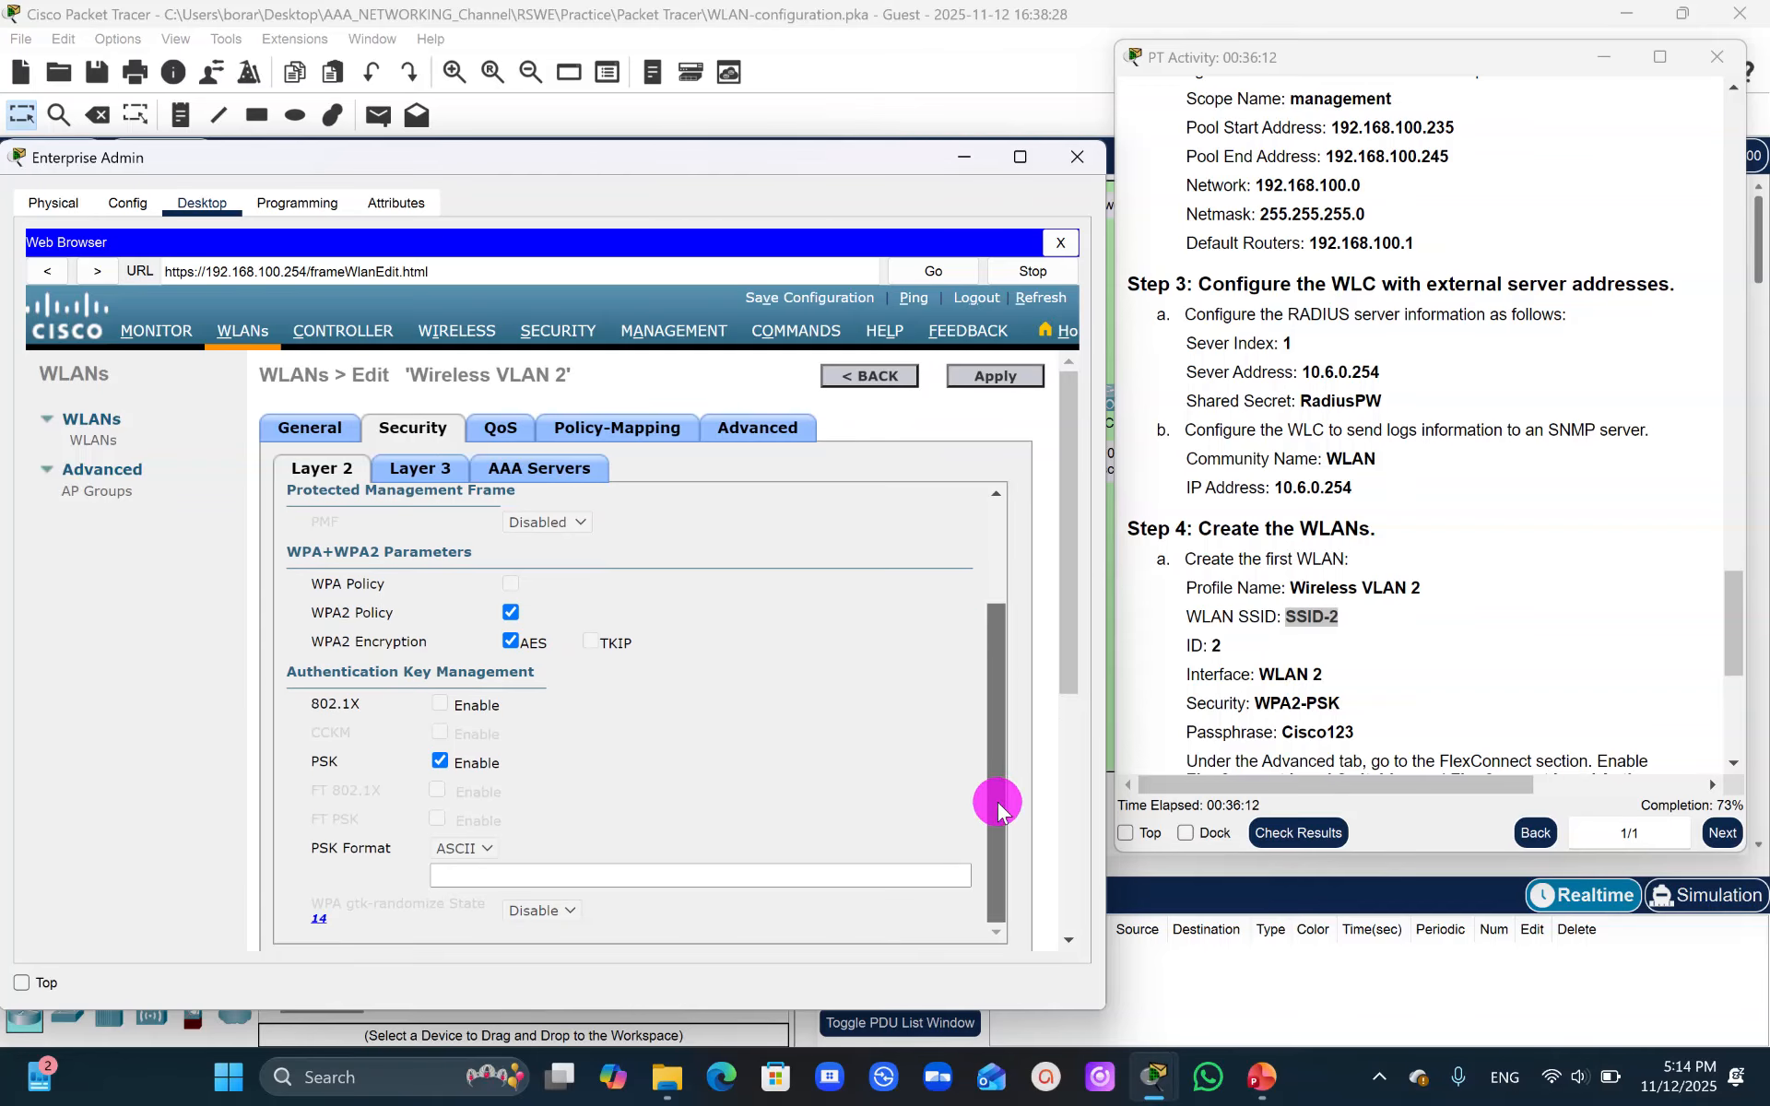
left_click(515, 872)
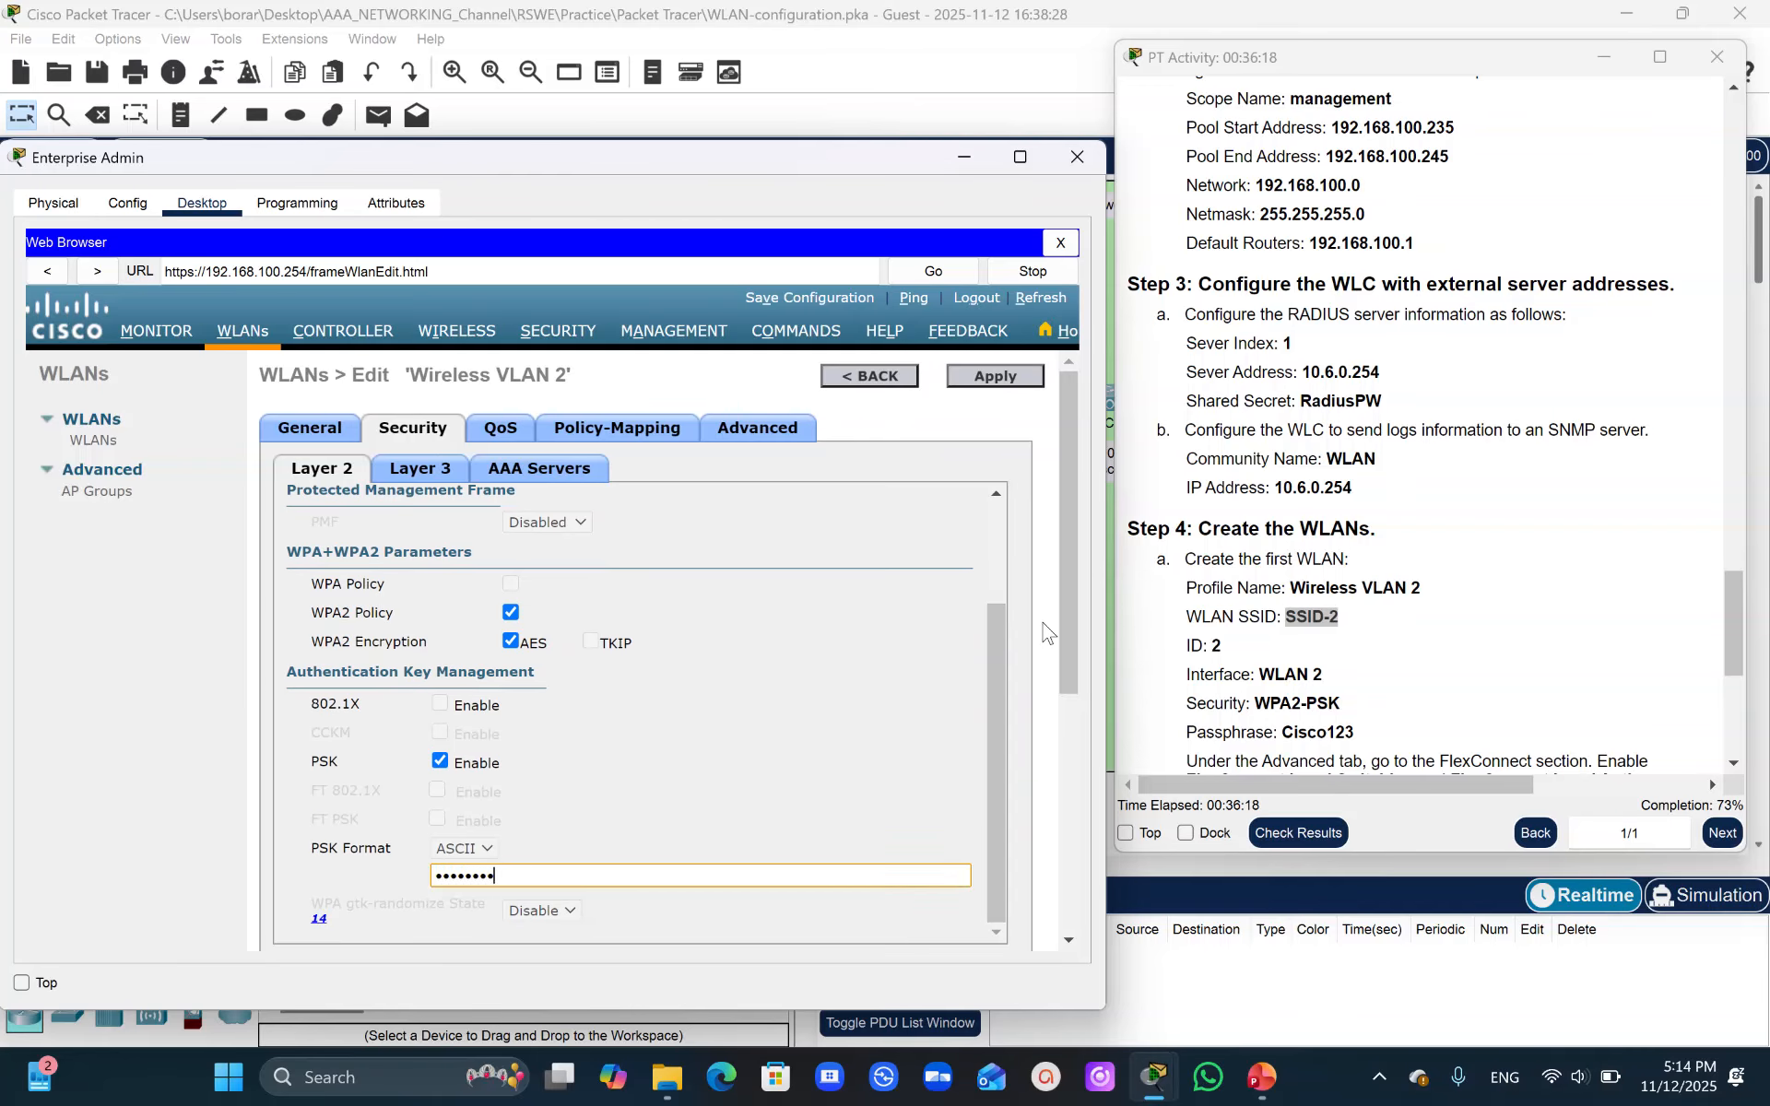
left_click_drag(997, 712, 1017, 510)
left_click(1007, 376)
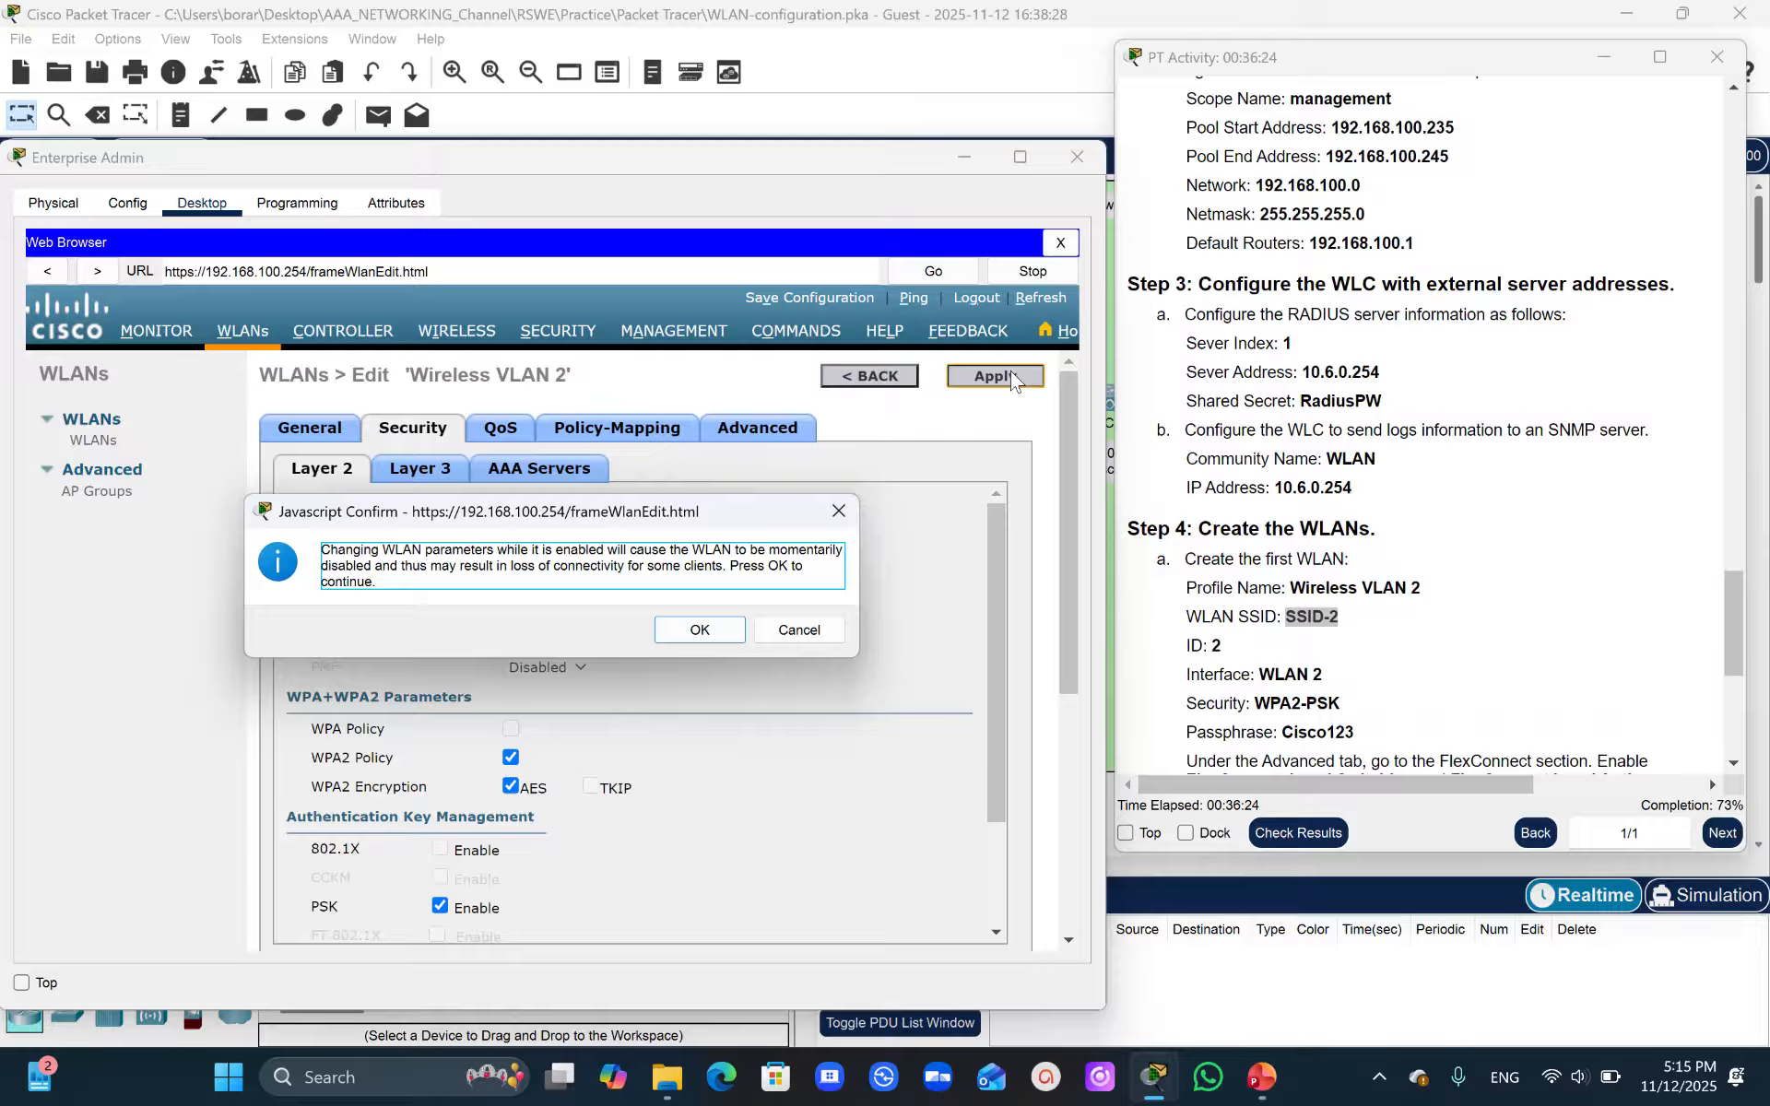
left_click(693, 630)
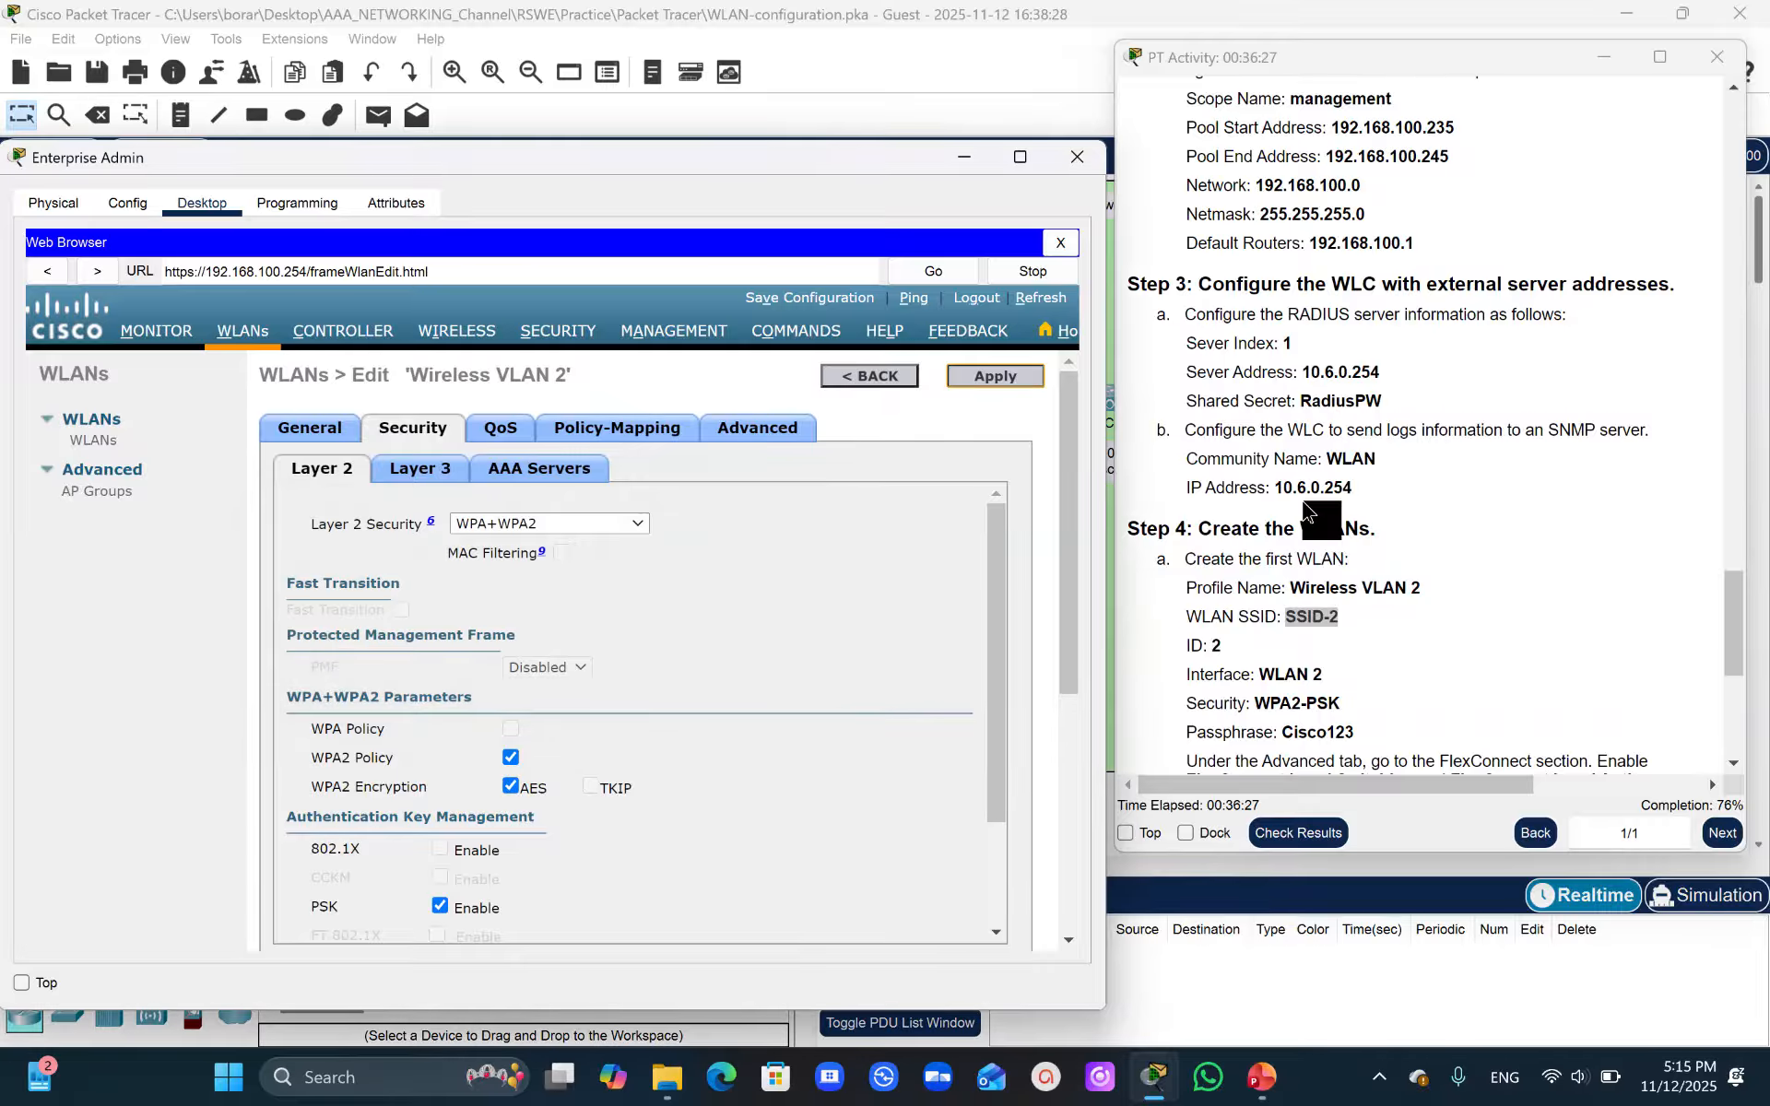
- Enable FlexConnect Local Switching and FlexConnect Local Auth in Wireless VLAN 2's advanced settings
left_click_drag(1724, 601, 1730, 614)
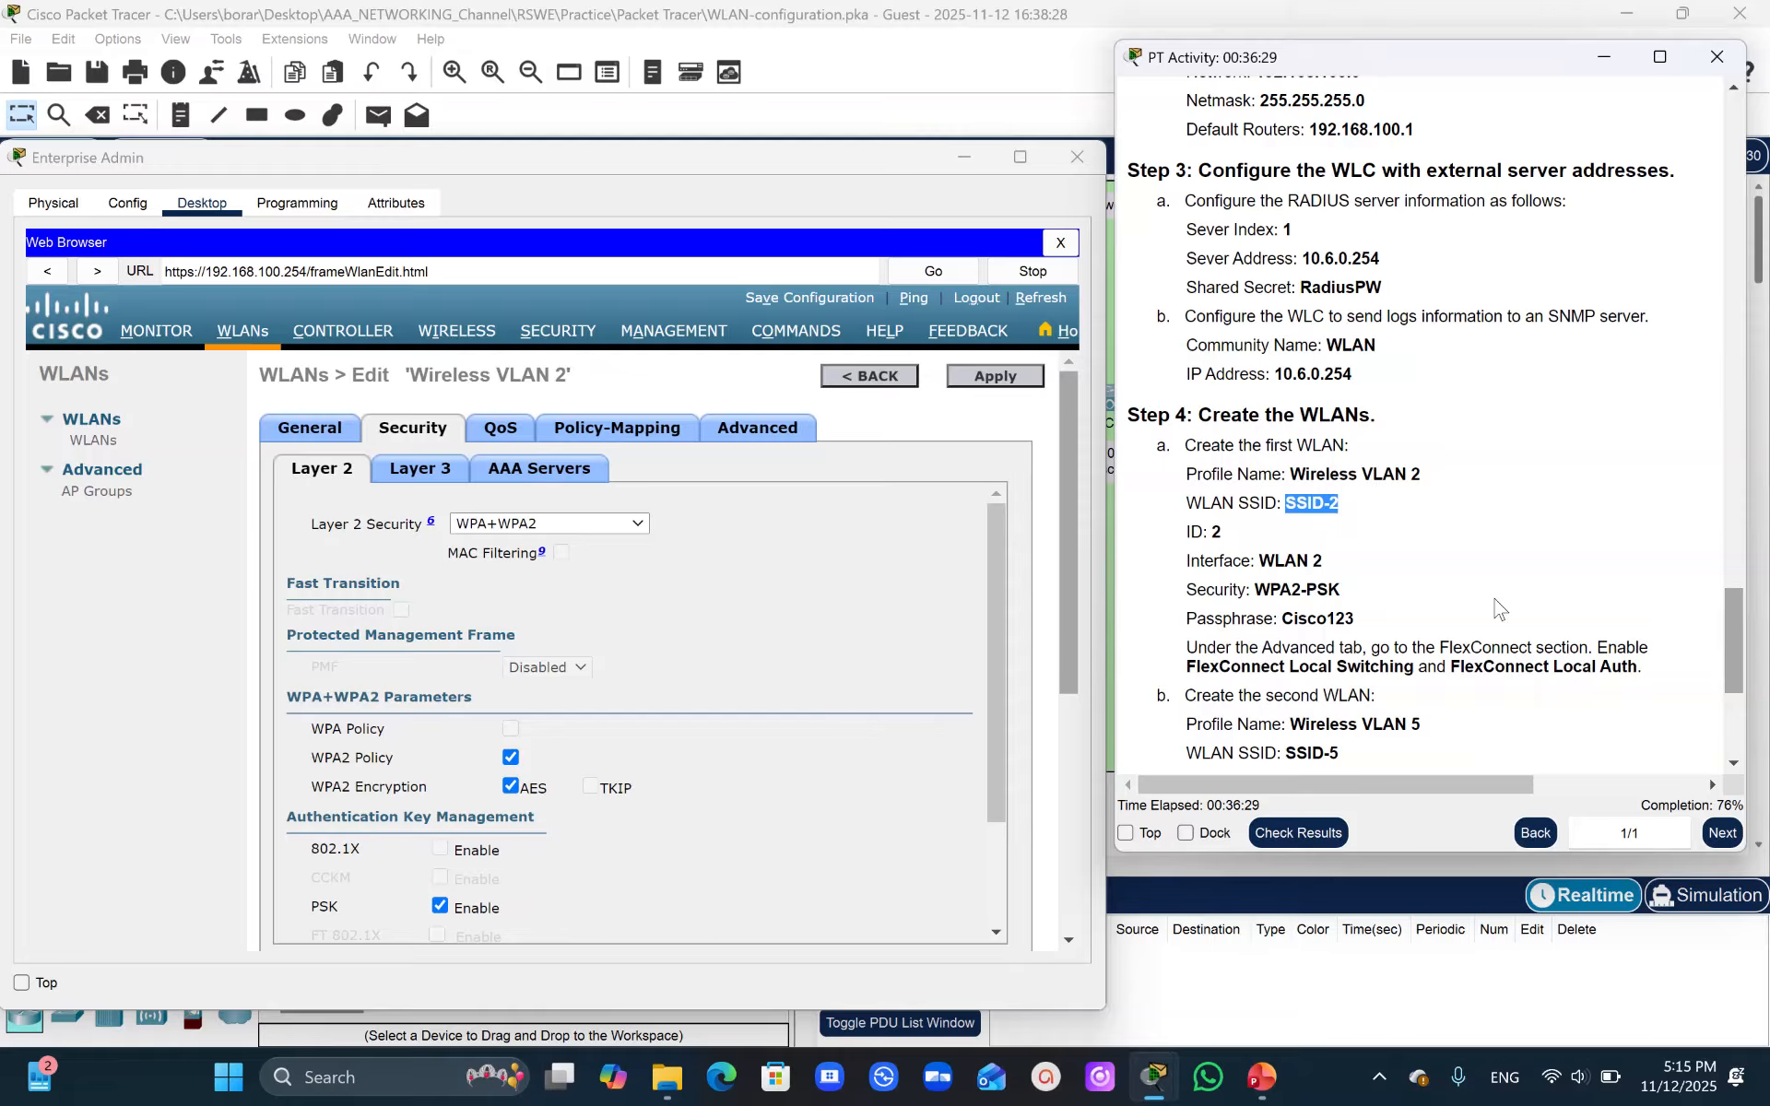
left_click(749, 435)
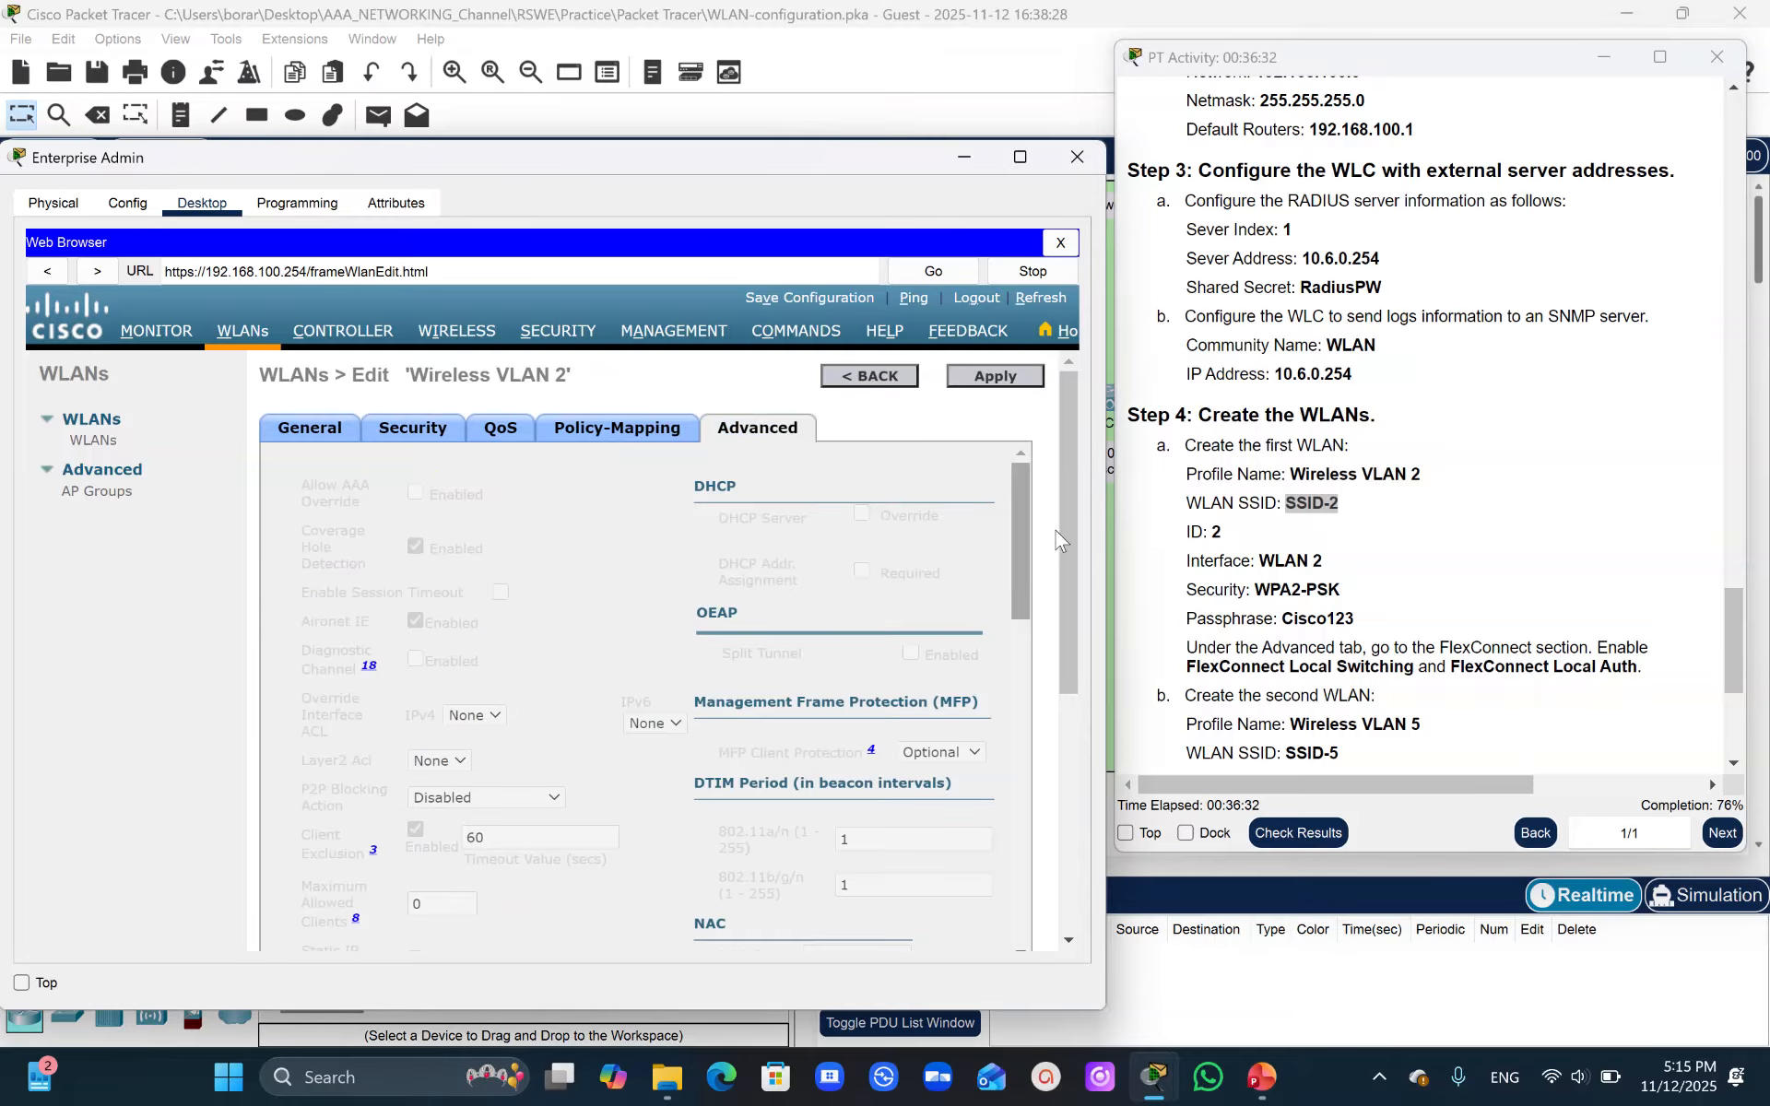
left_click(1021, 522)
left_click_drag(1021, 522, 1081, 749)
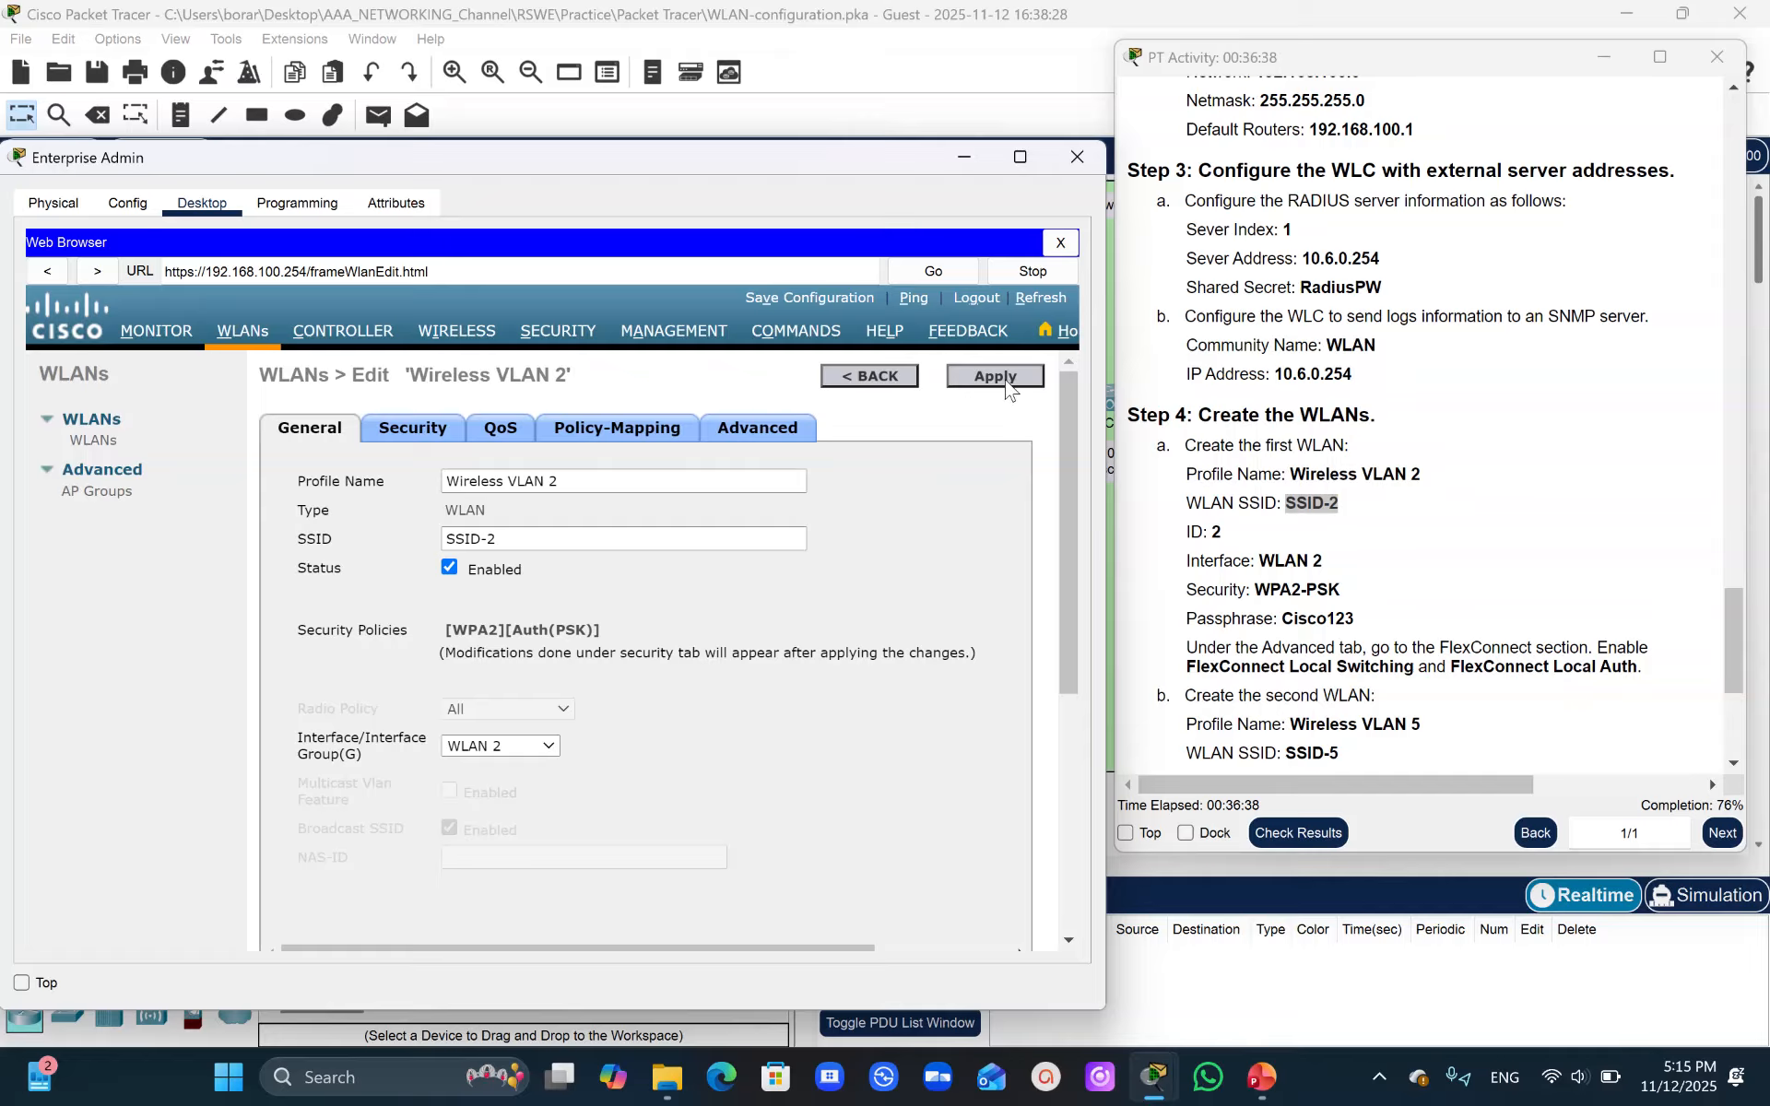
left_click(782, 430)
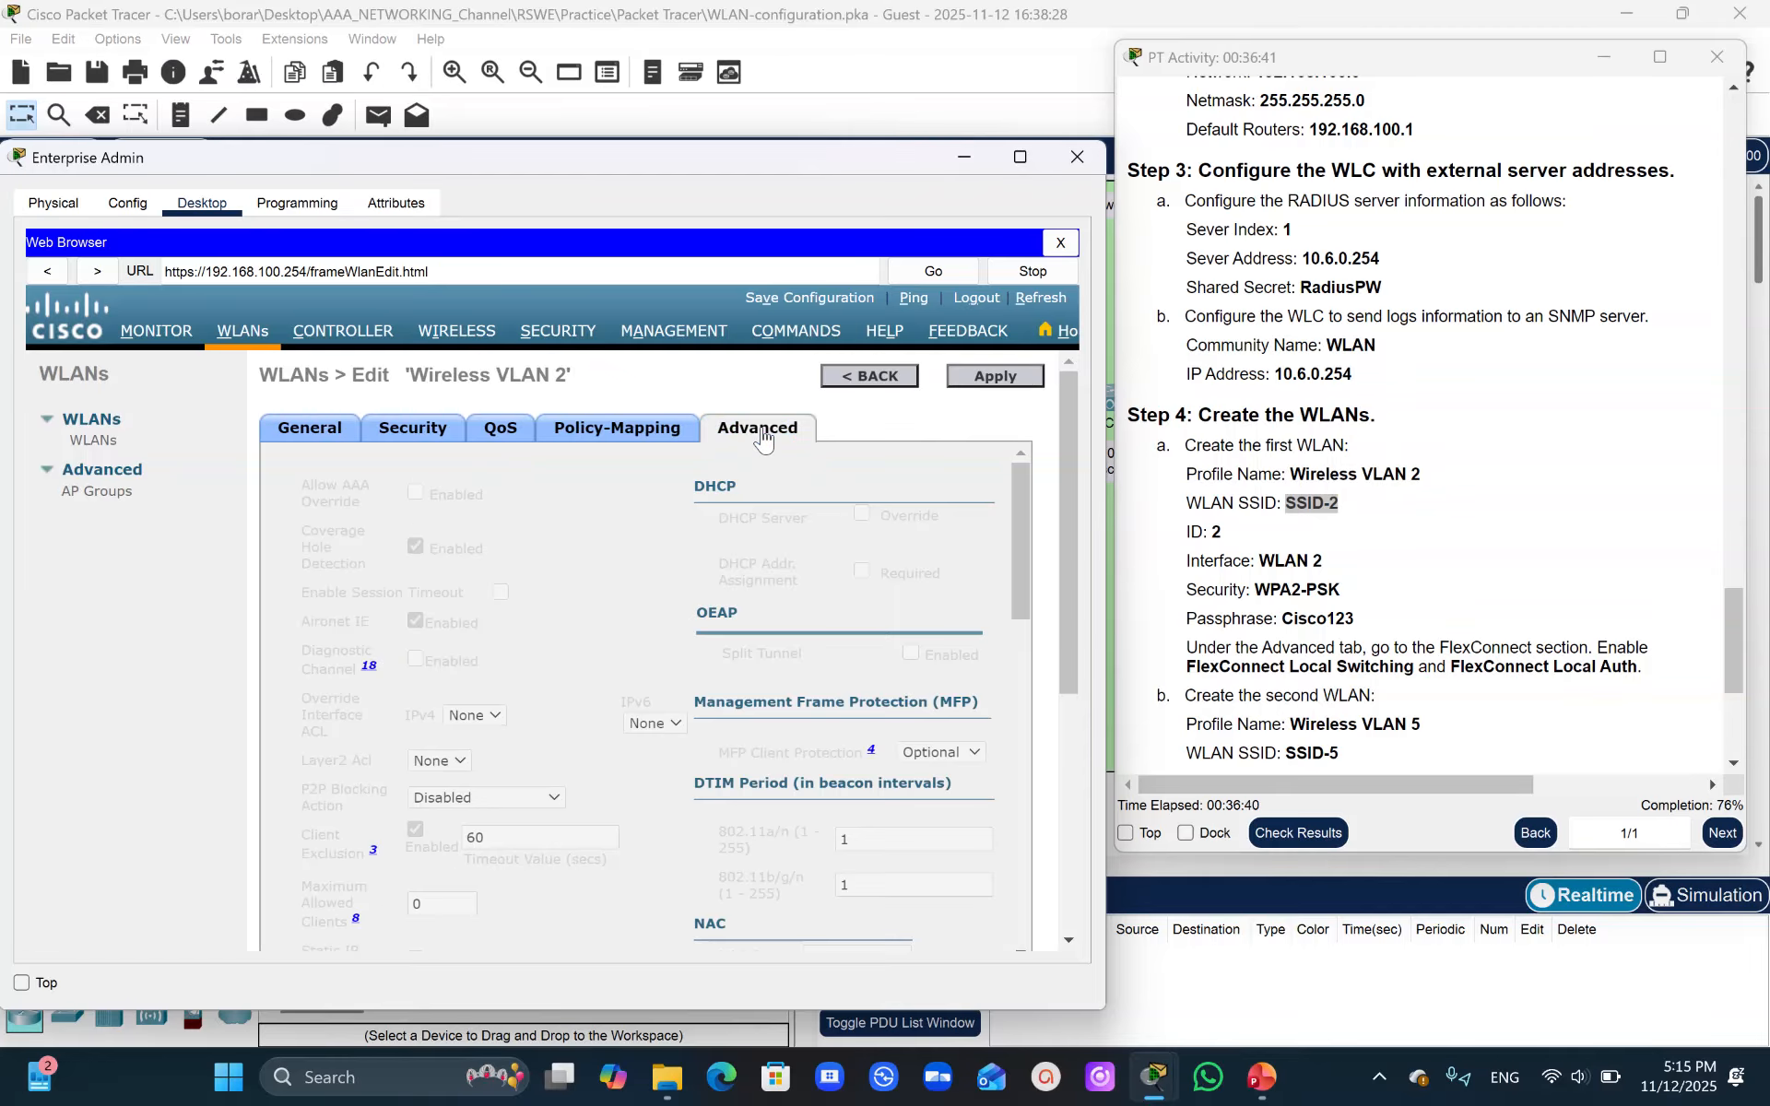
left_click_drag(1027, 509, 1070, 913)
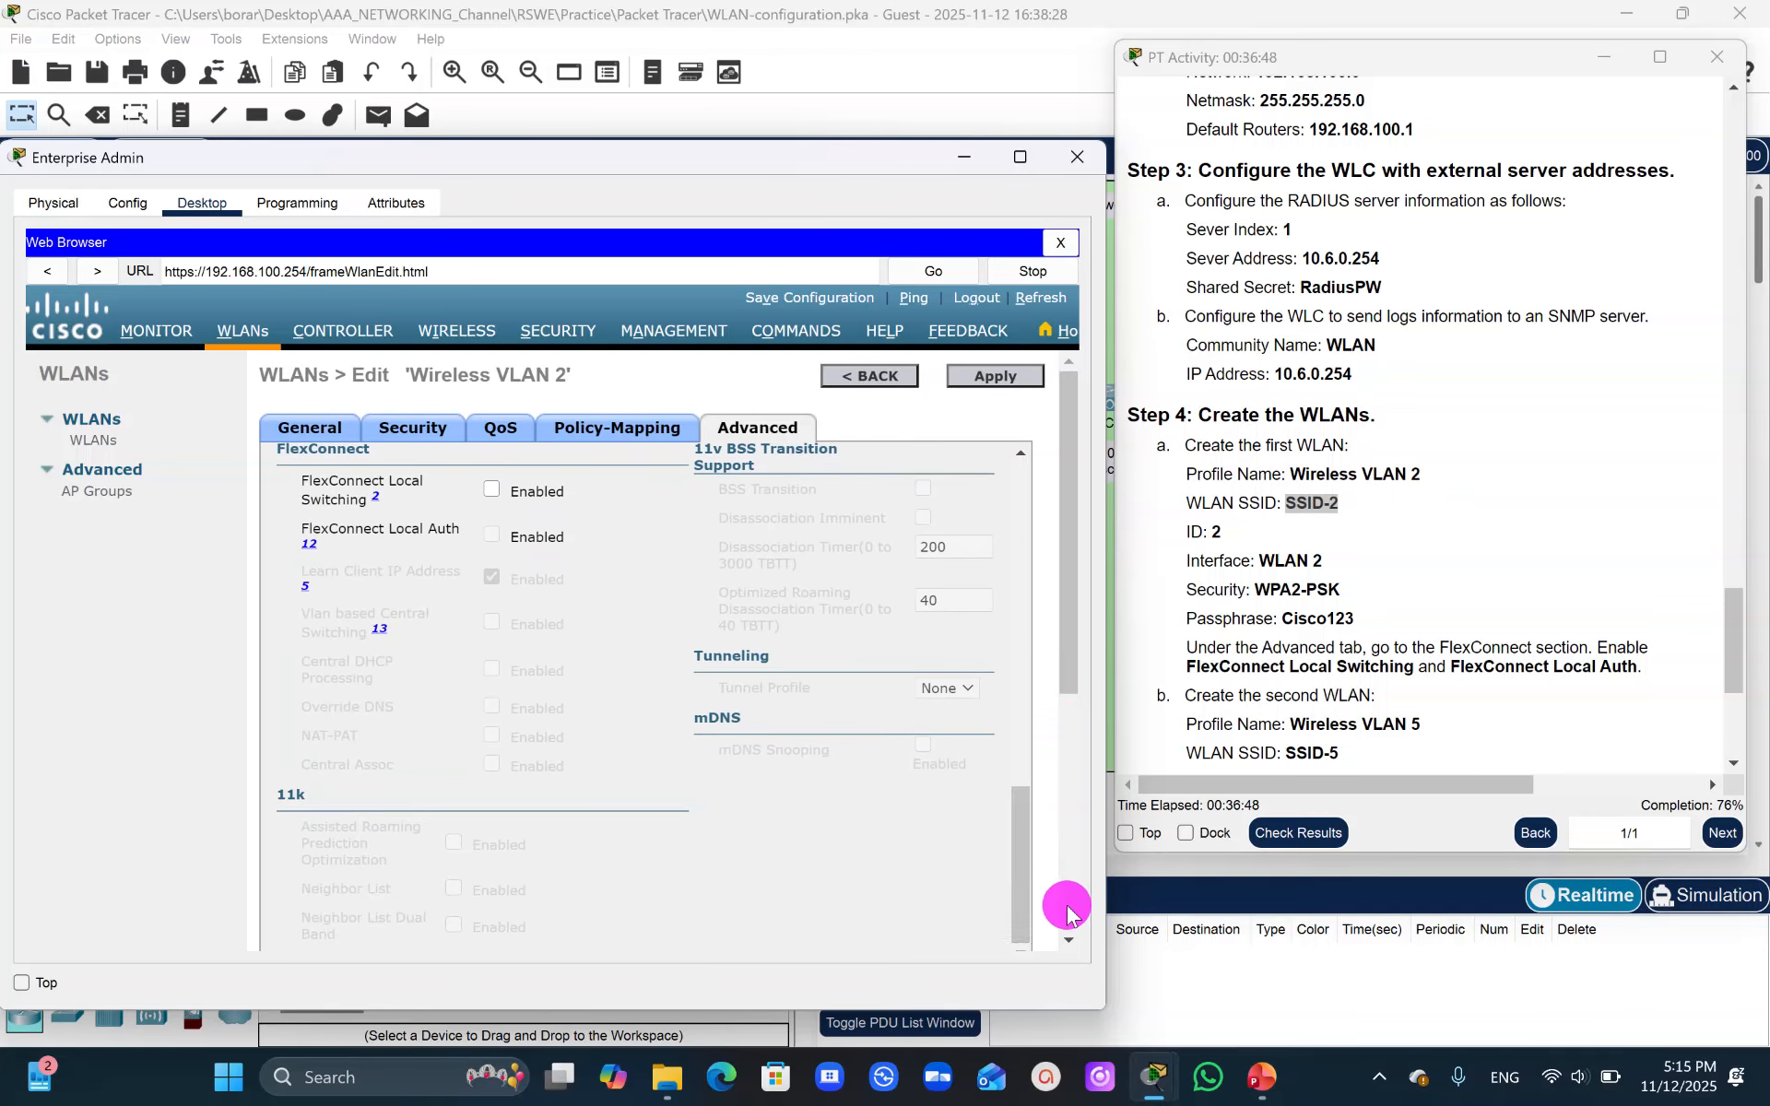
left_click(491, 489)
left_click(493, 536)
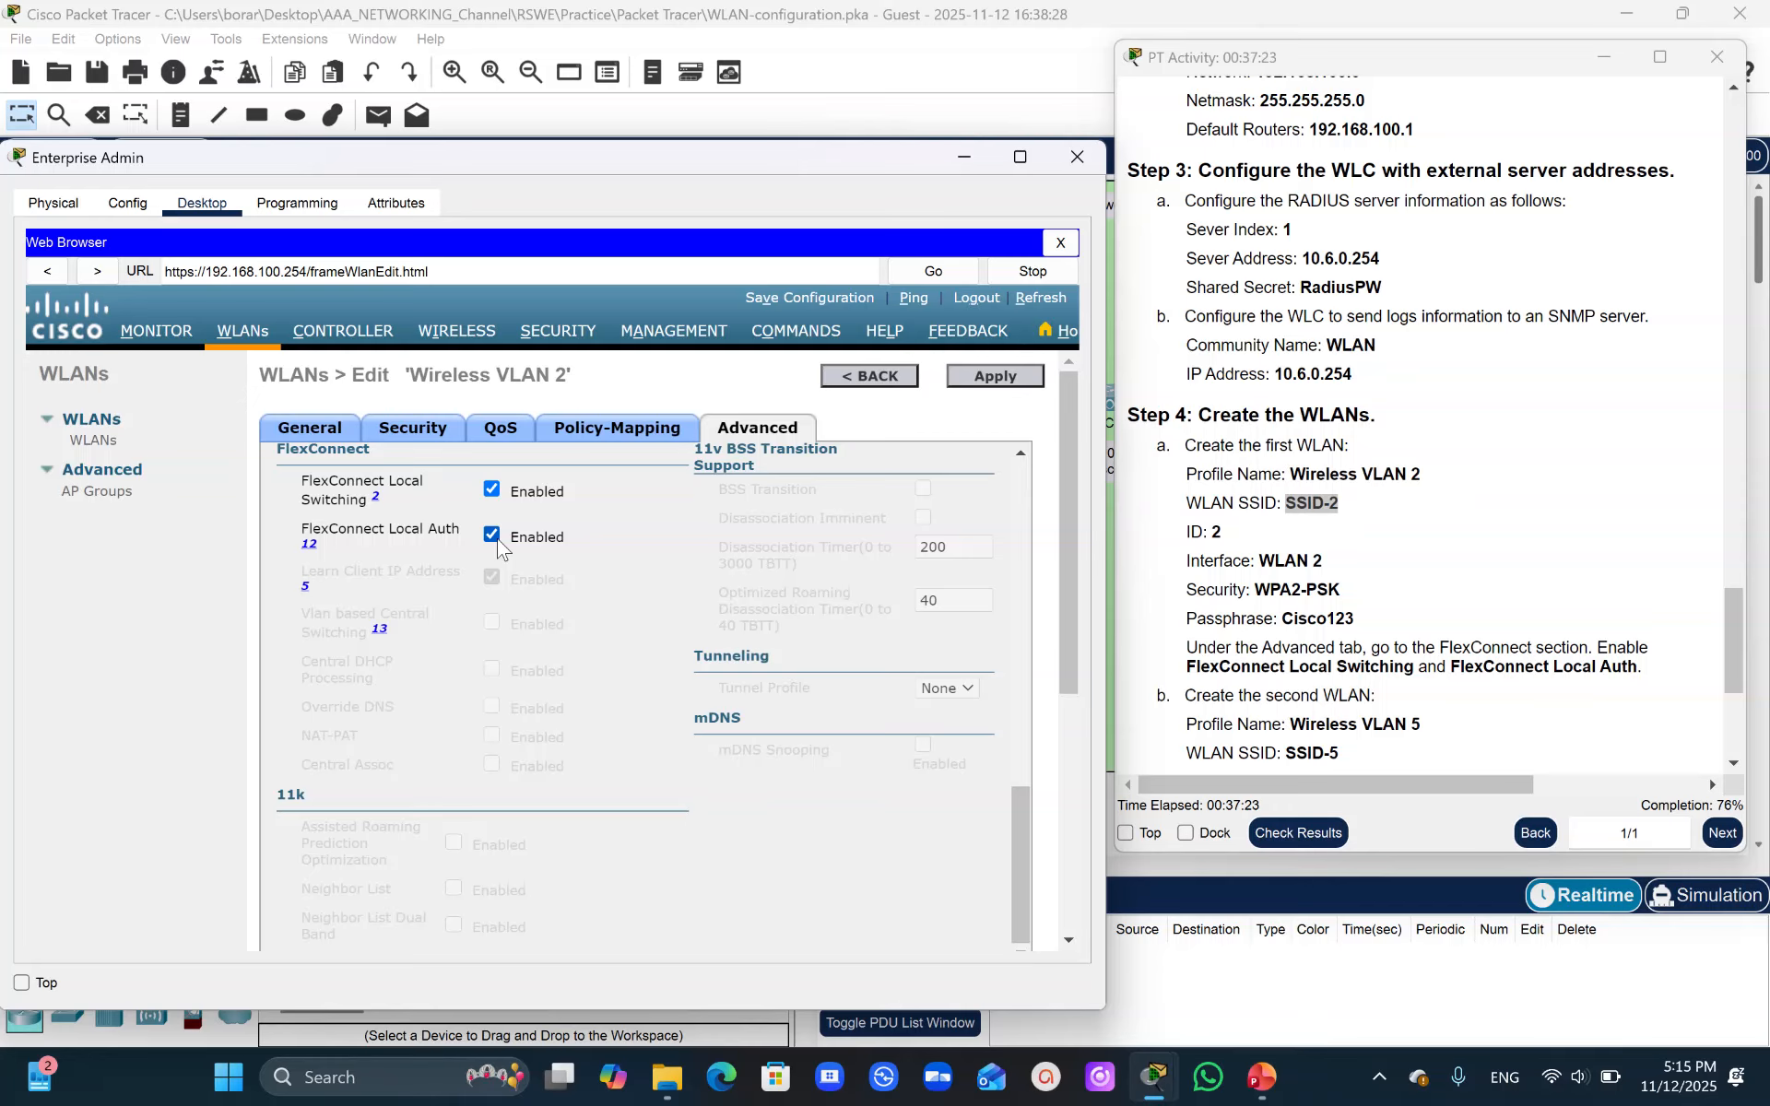
- Apply the FlexConnect settings for Wireless VLAN 2 and confirm the warning
left_click(993, 378)
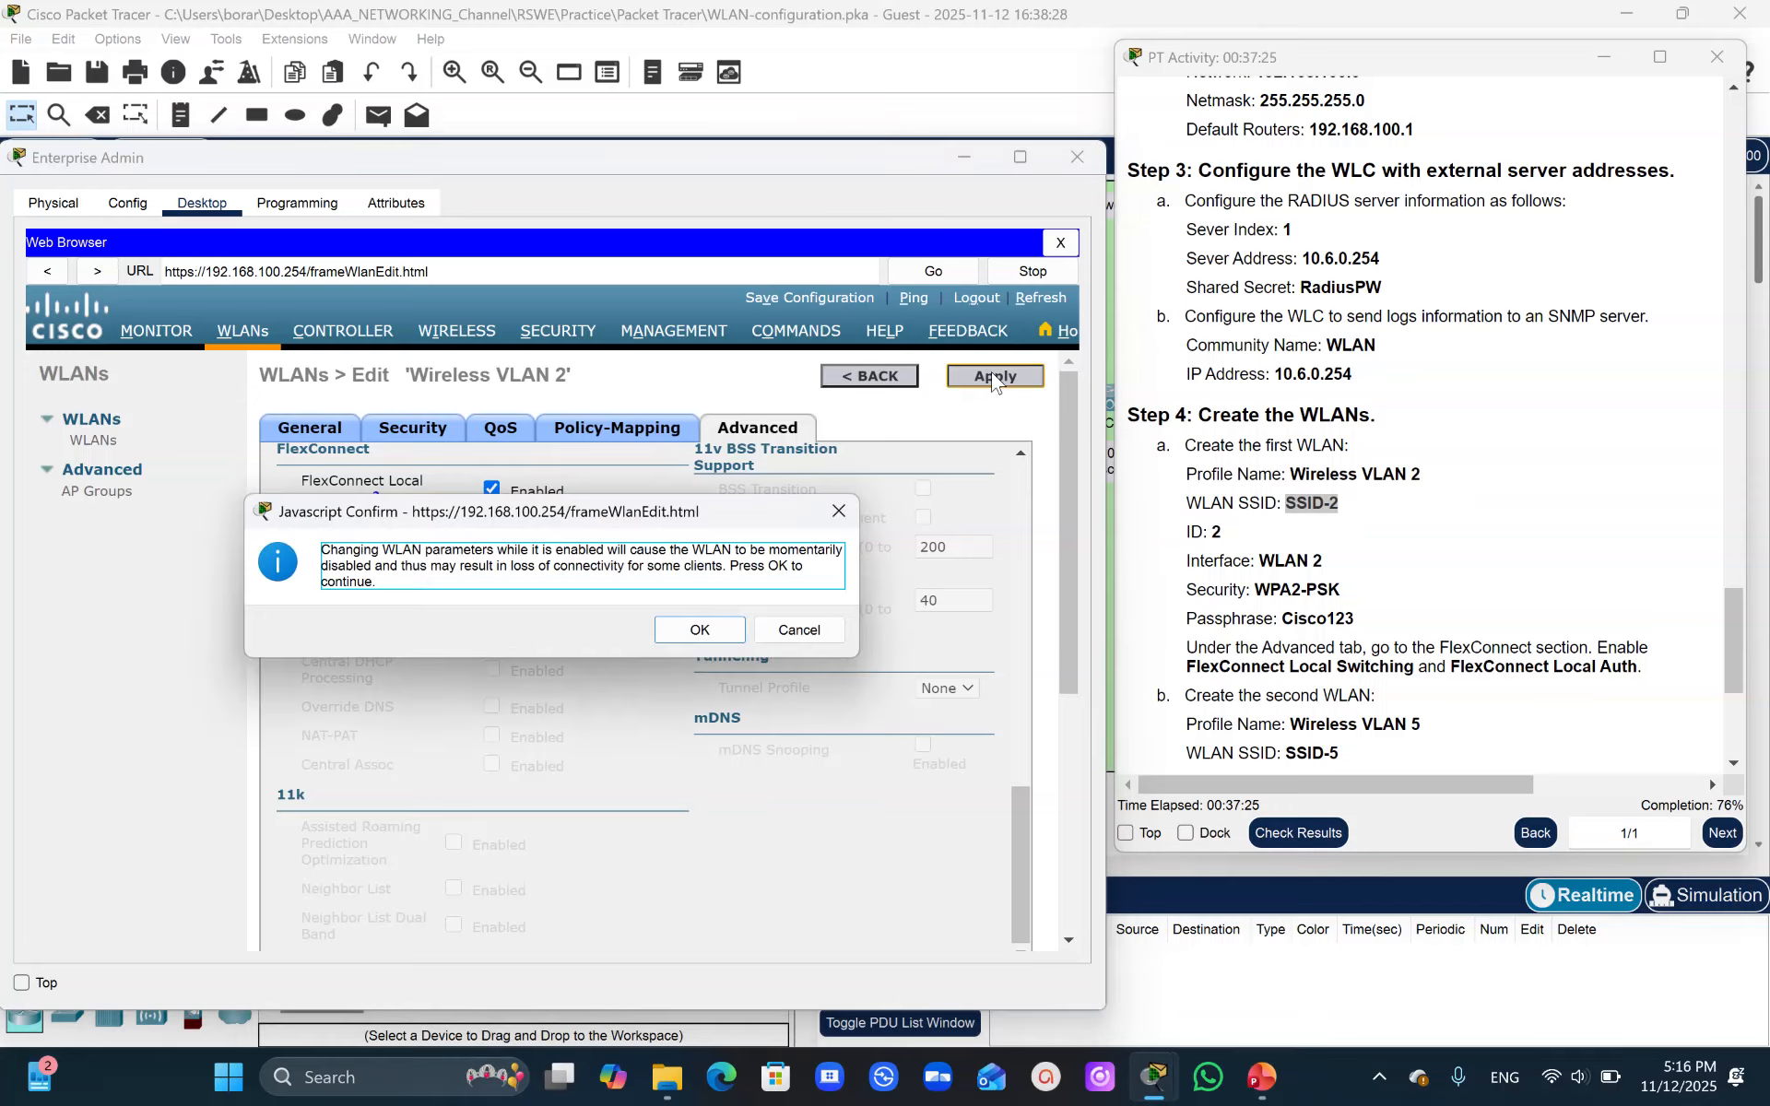
left_click(666, 636)
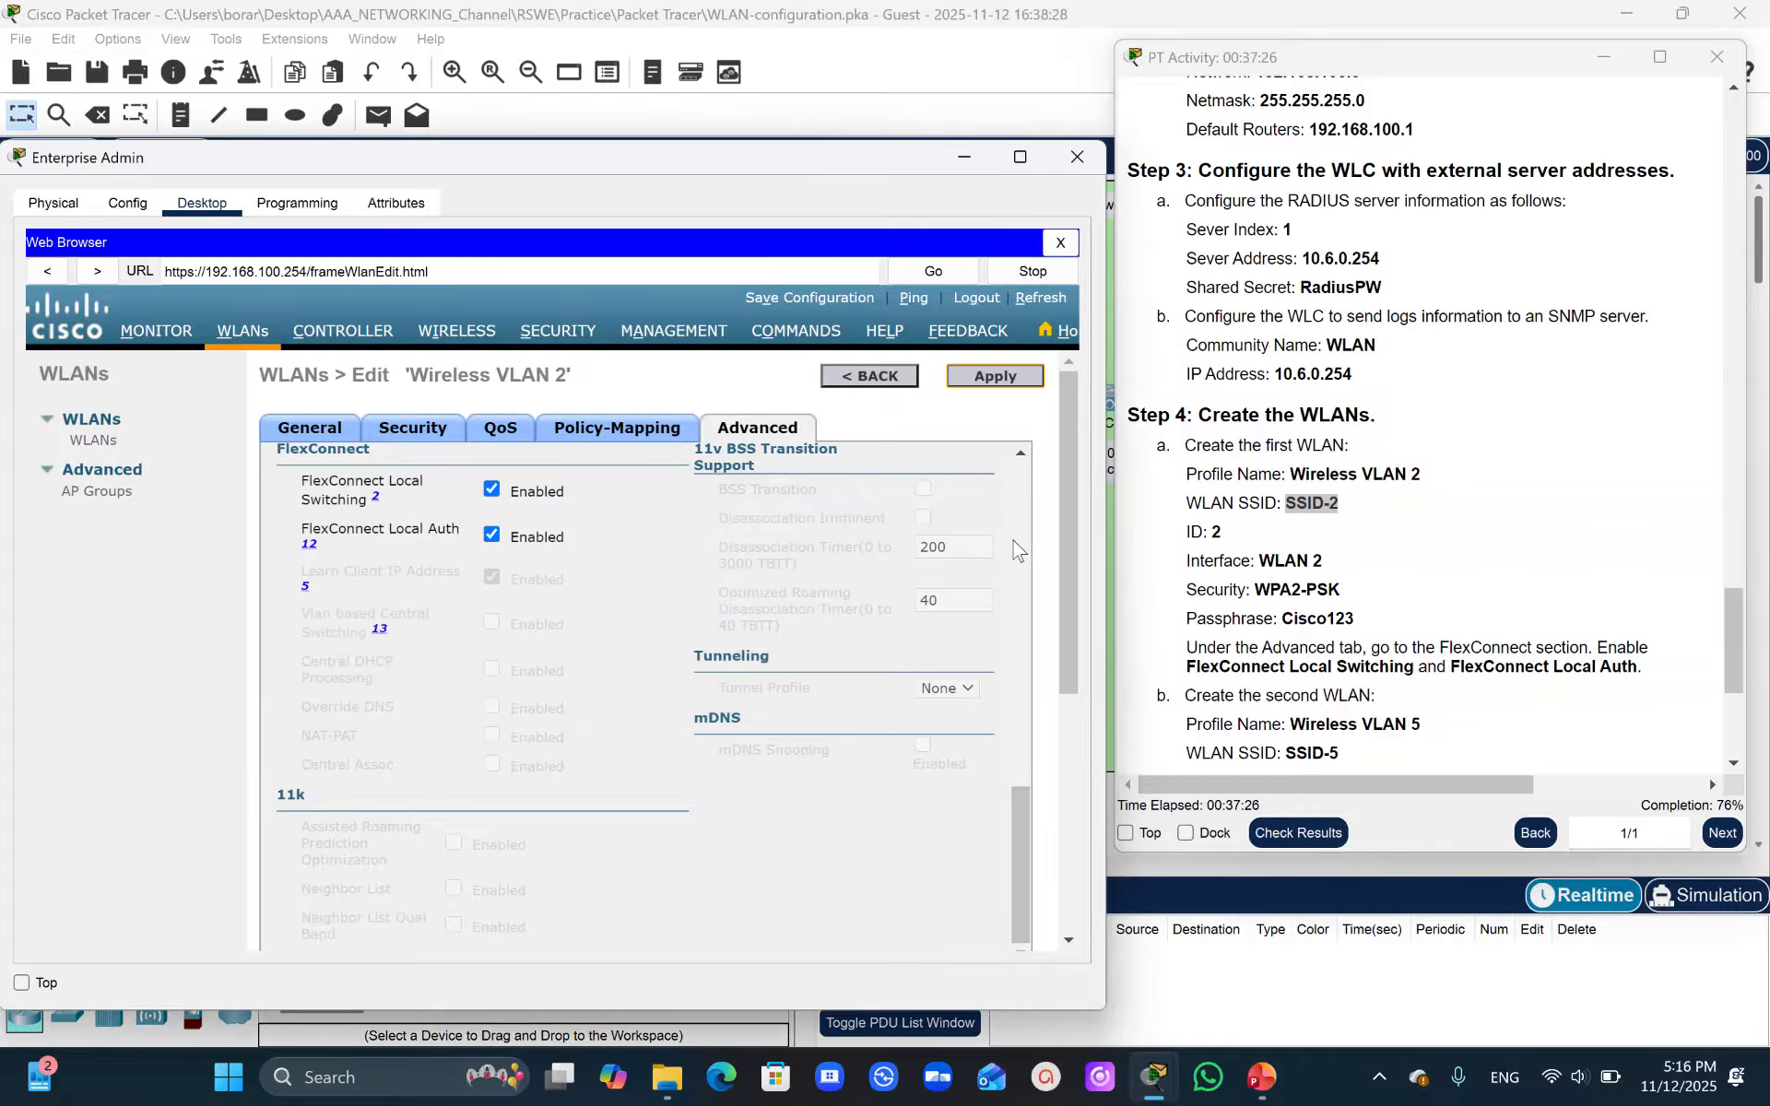
left_click_drag(1060, 530, 1060, 698)
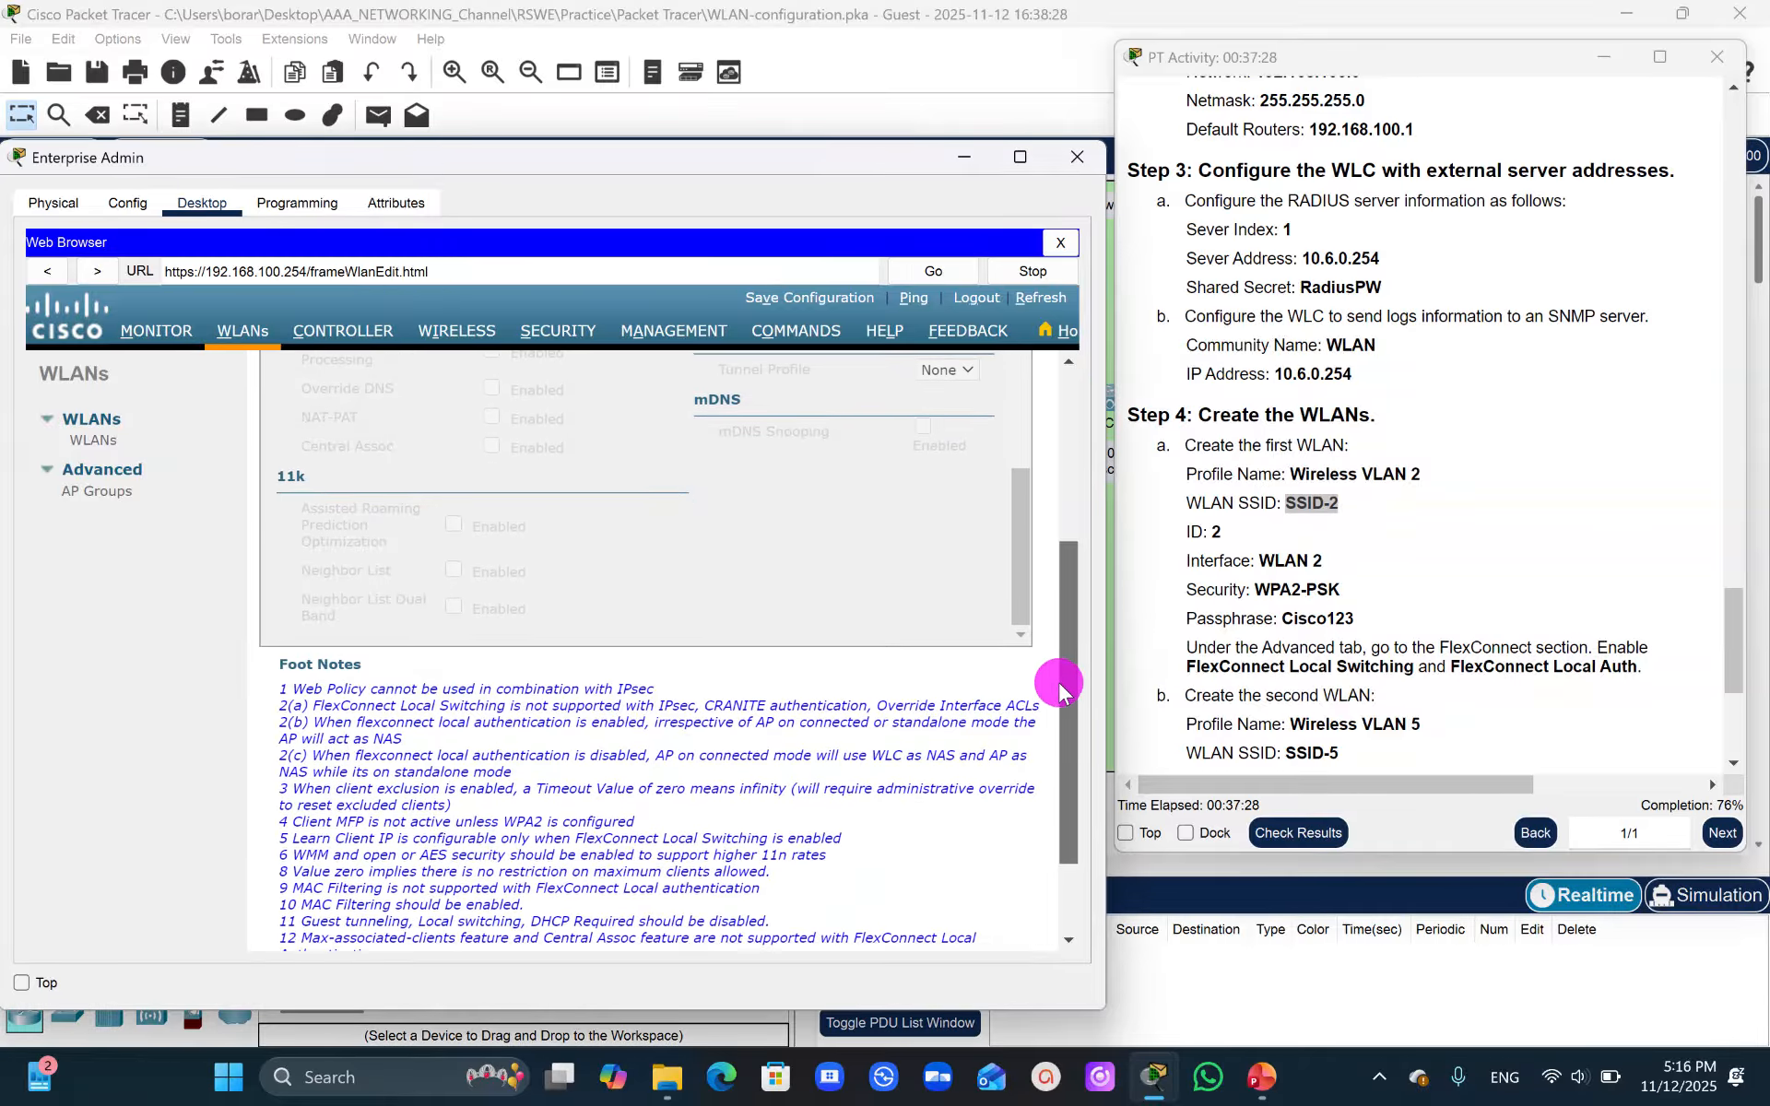
scroll(1060, 698, "up", 3)
left_click(1729, 630)
left_click_drag(1729, 630, 1727, 677)
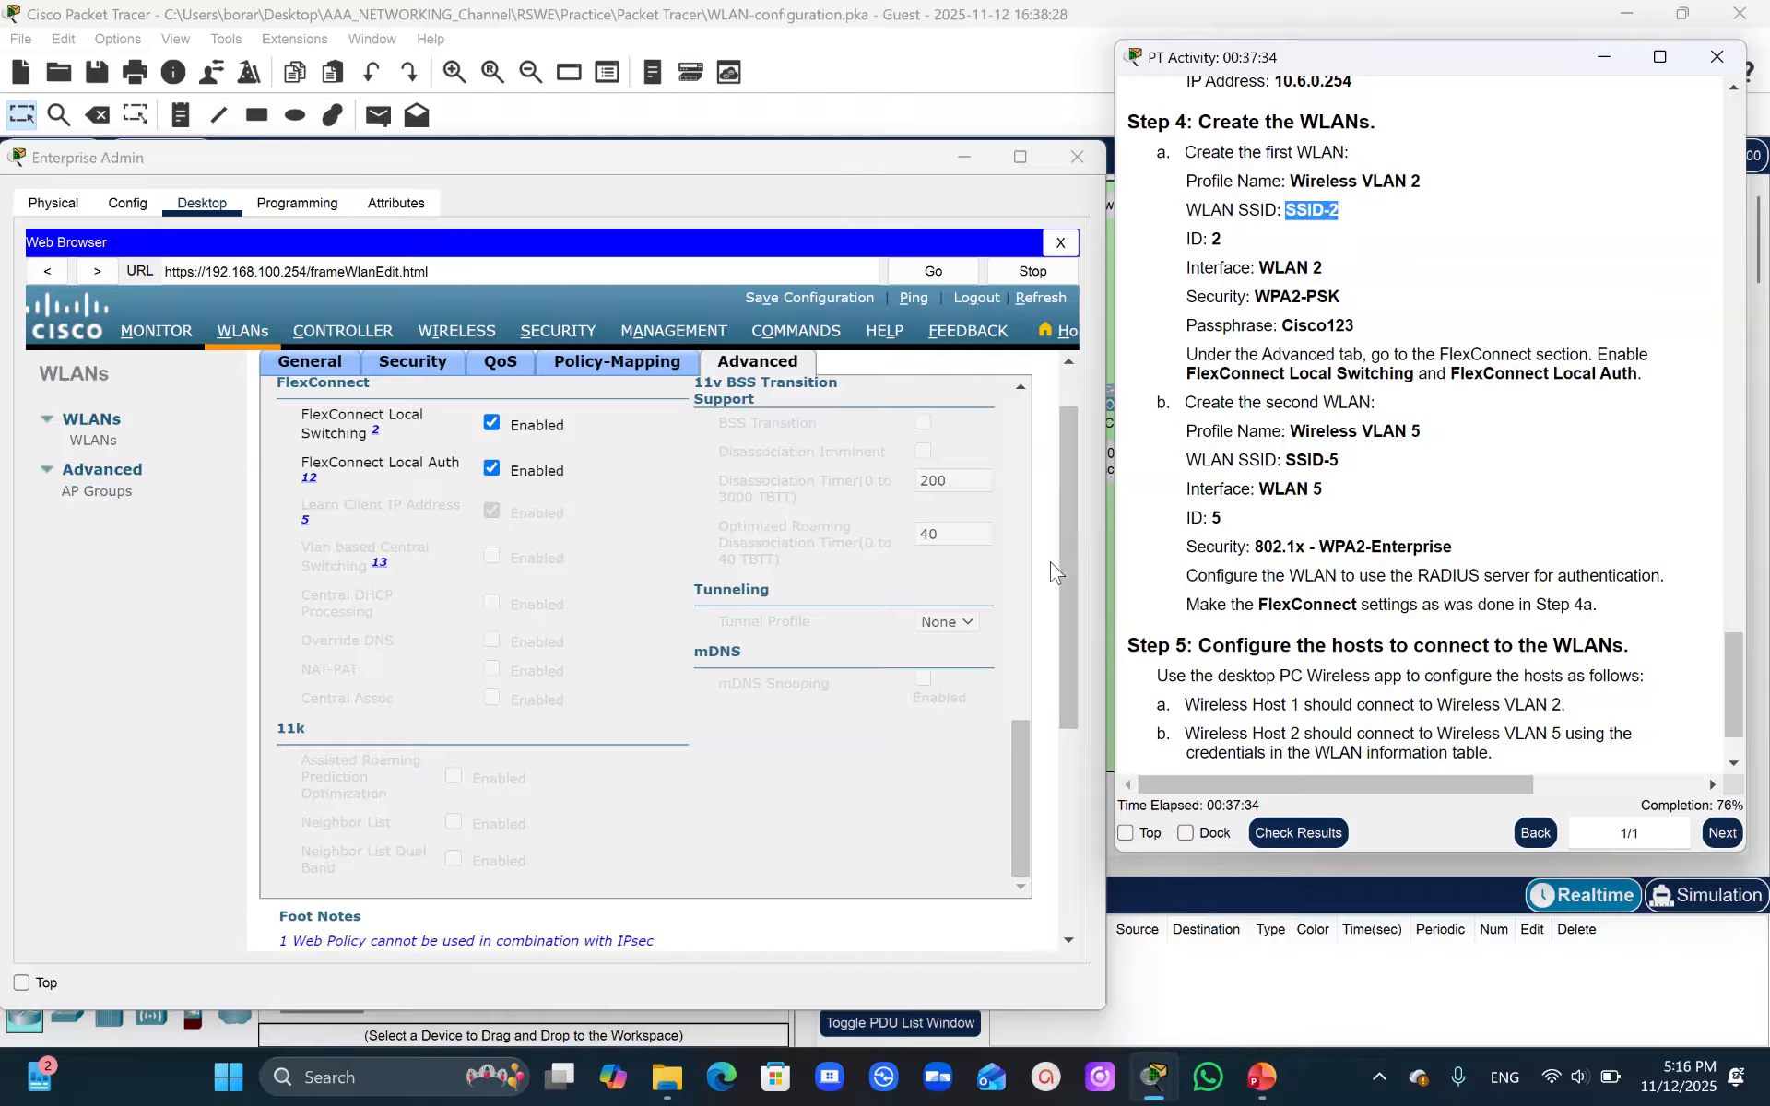
left_click_drag(1065, 555, 1045, 378)
left_click(1042, 375)
left_click(995, 375)
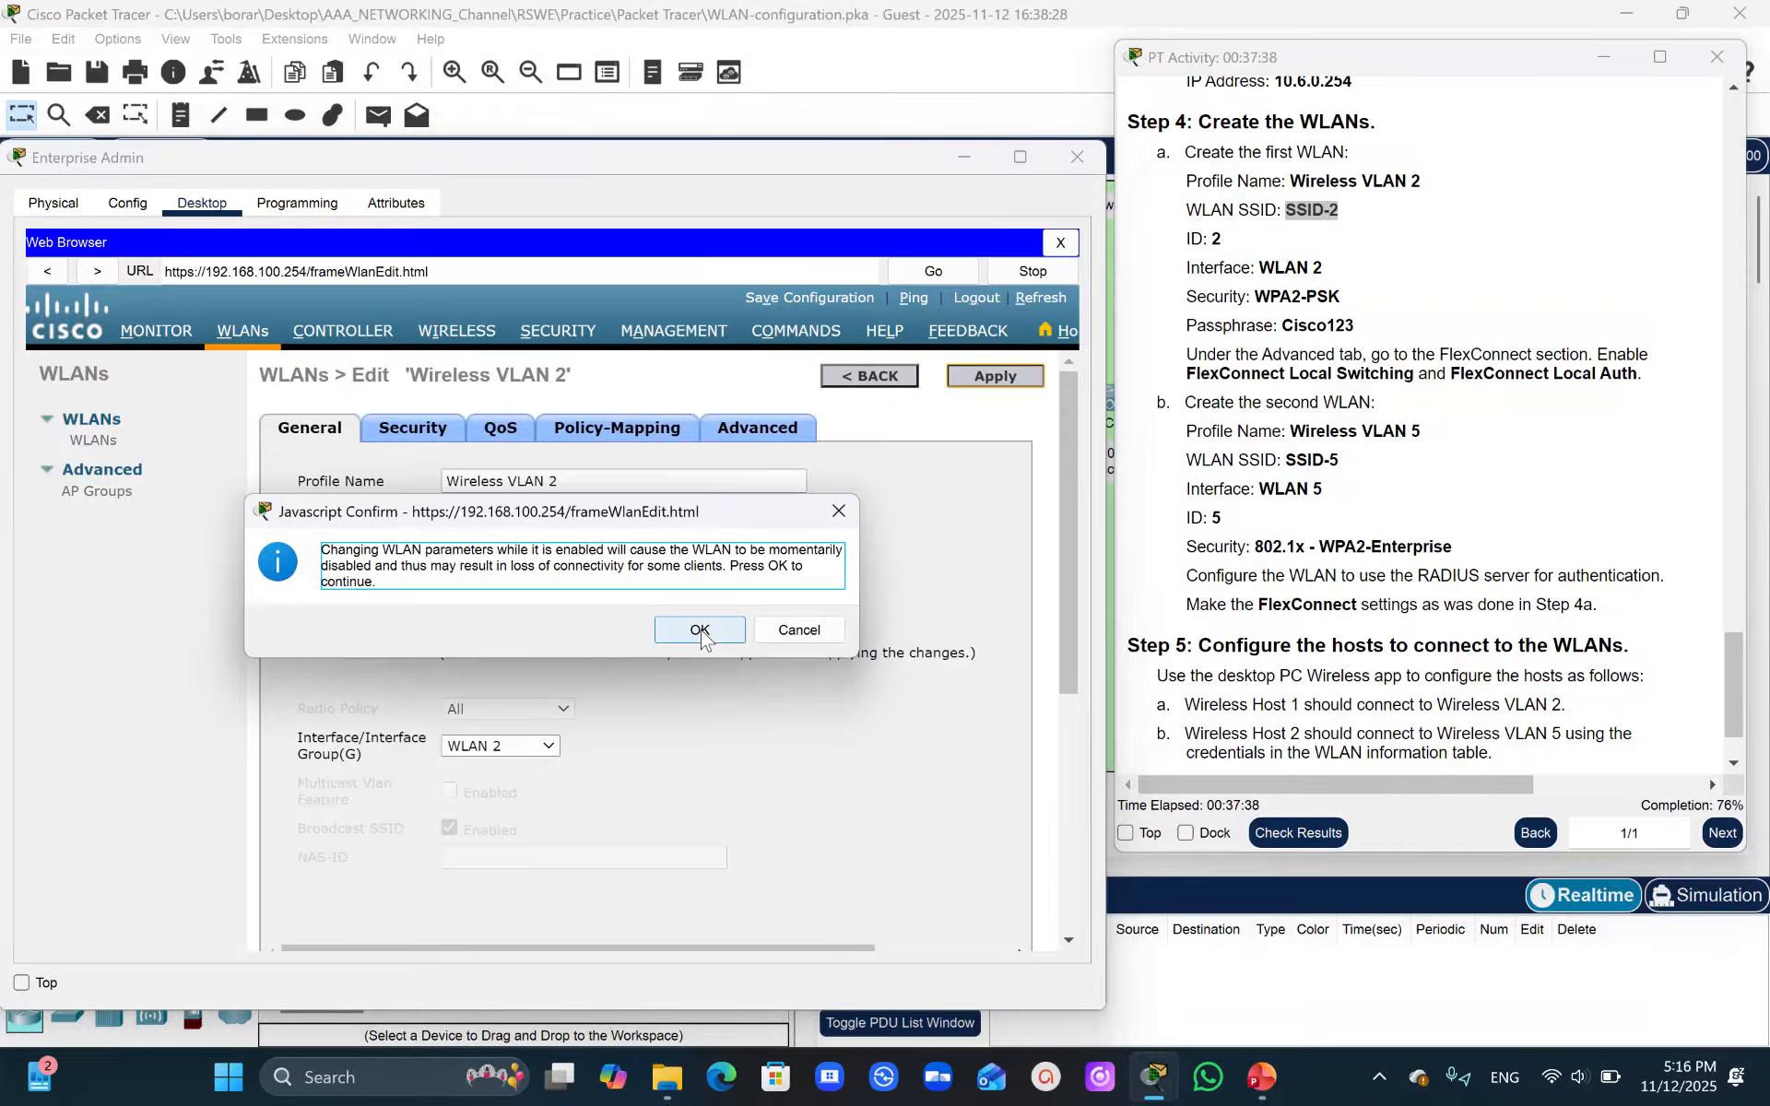
left_click(700, 630)
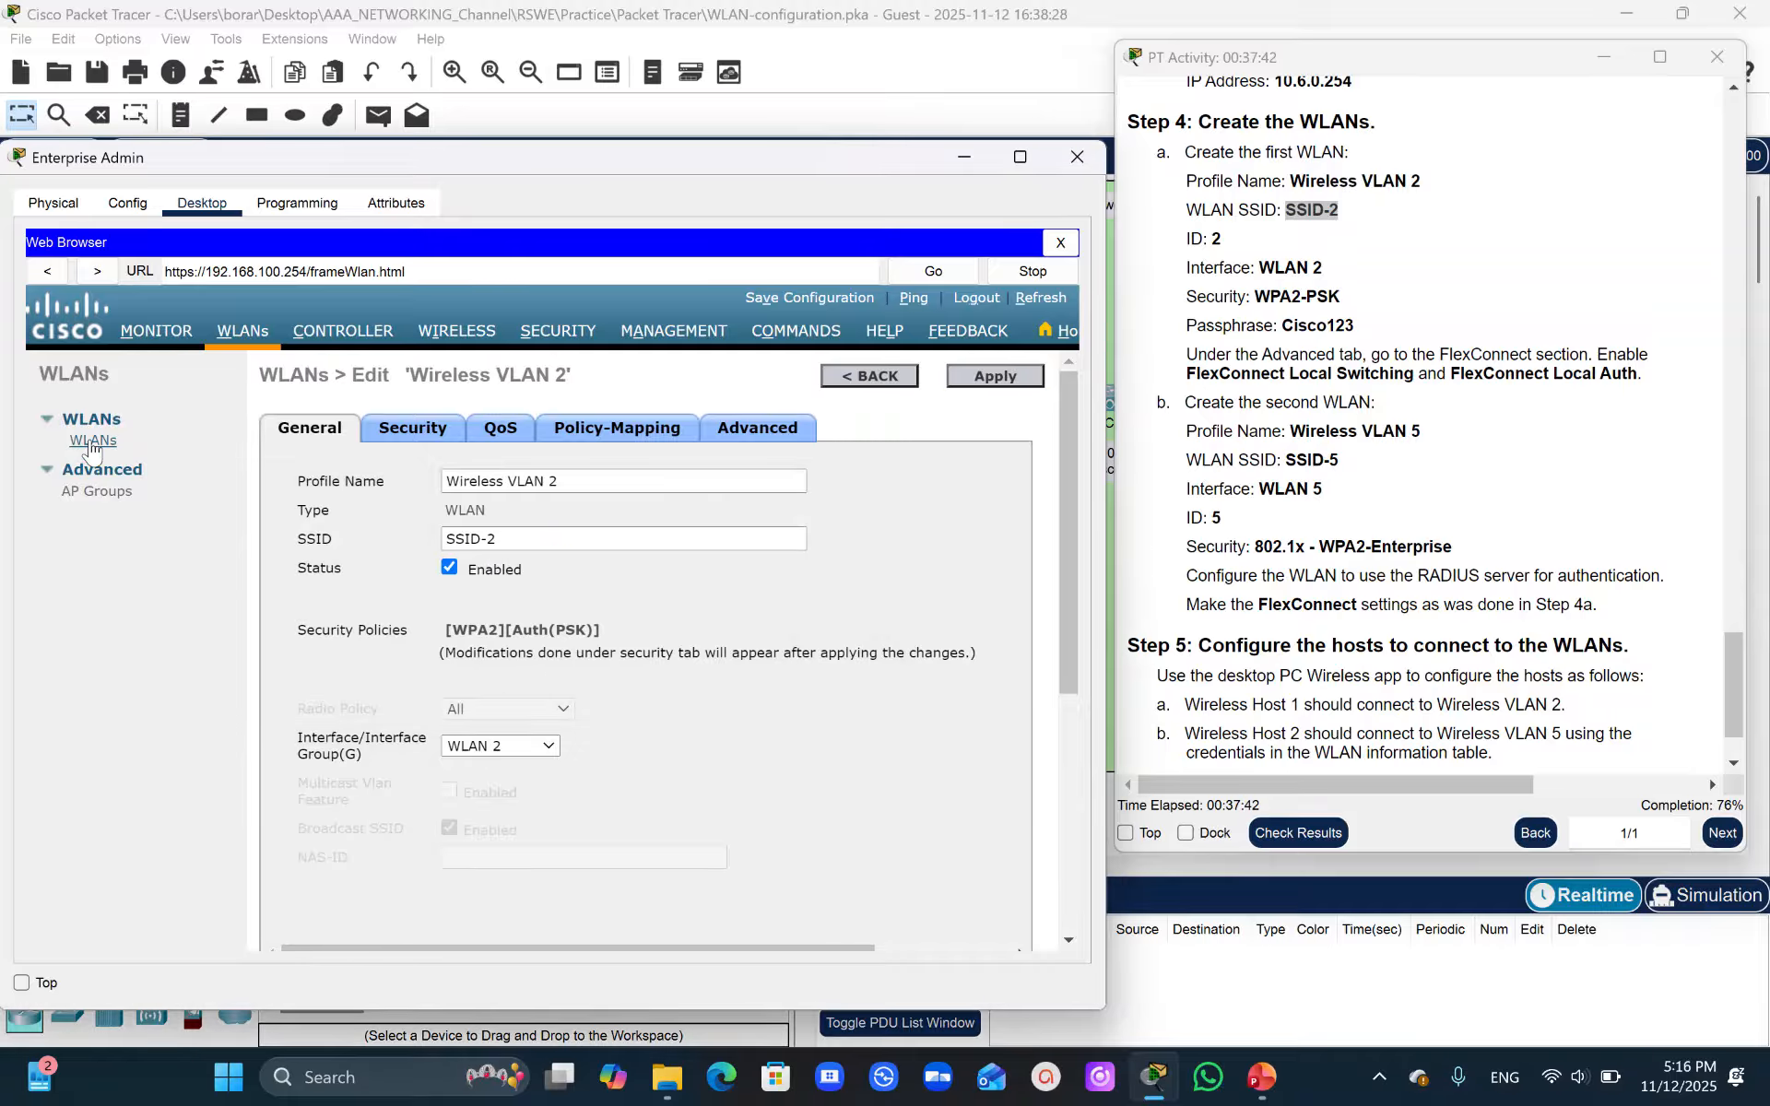
- Create a new WLAN with profile name Wireless VLAN 5
left_click(92, 442)
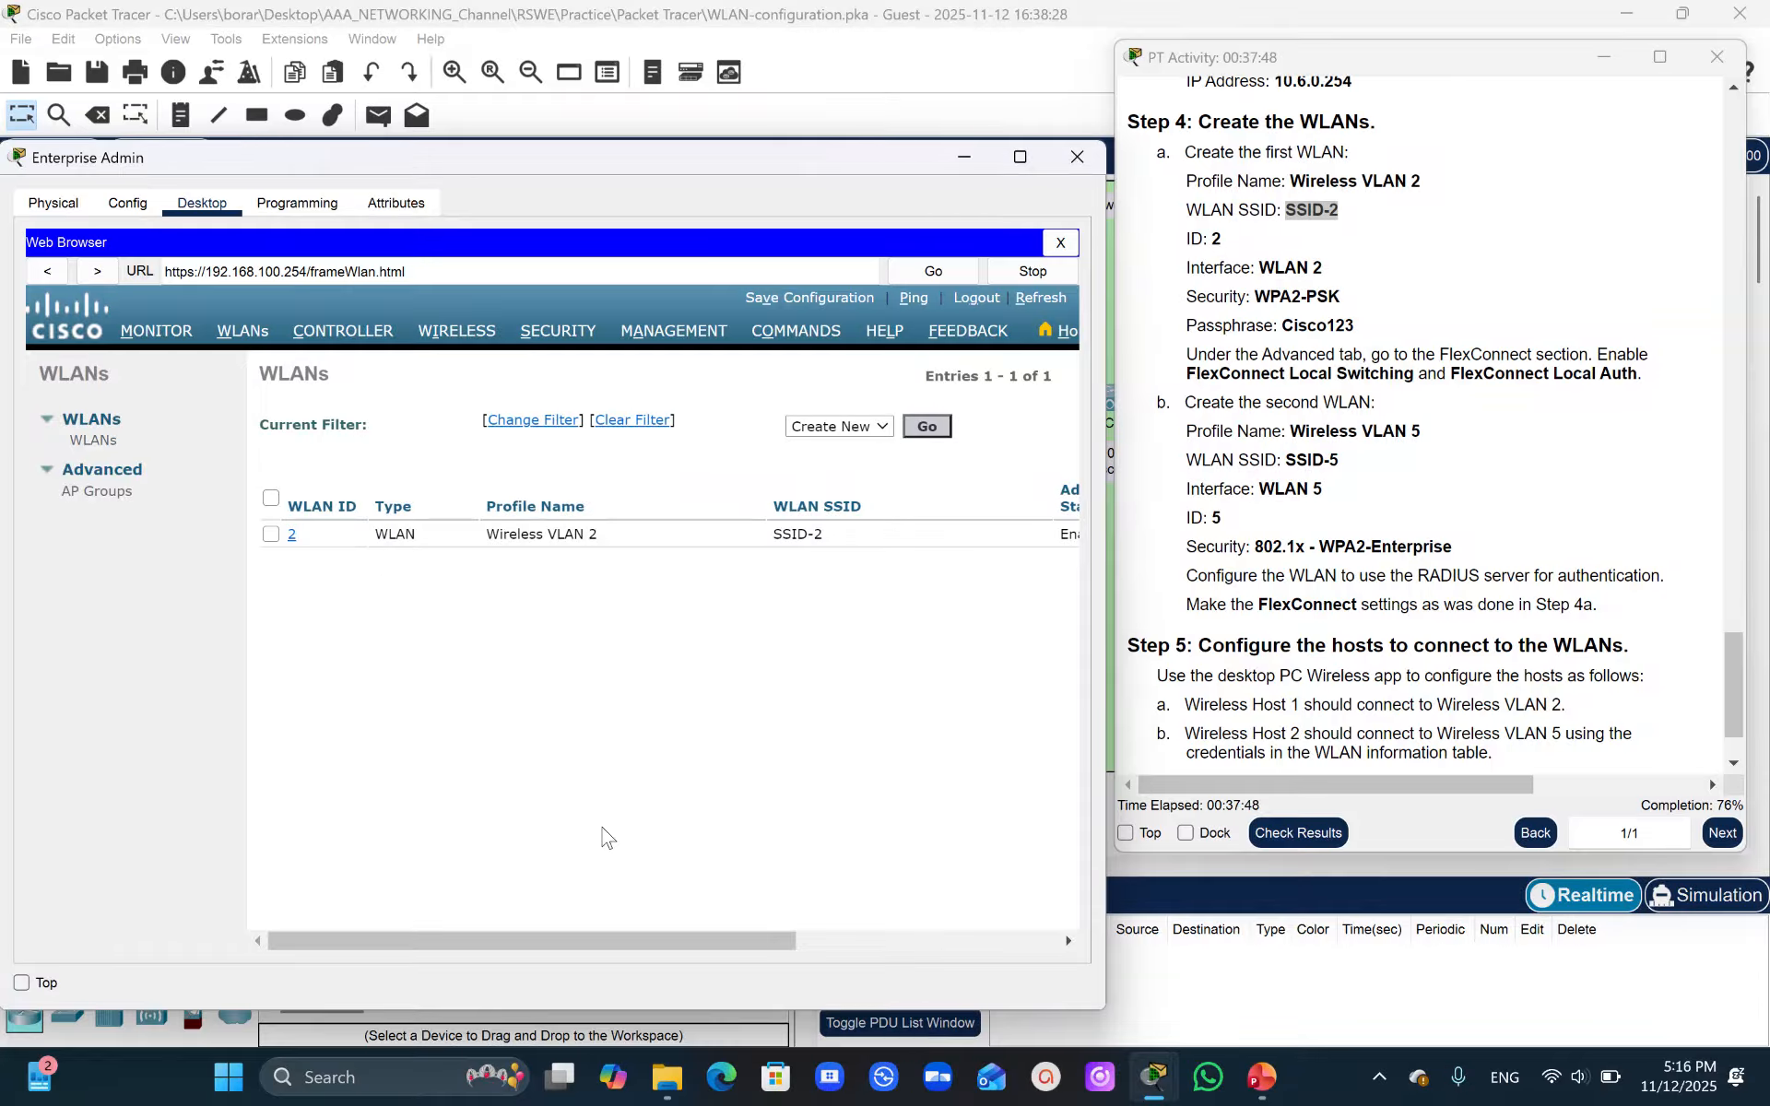
left_click_drag(603, 940, 901, 959)
left_click_drag(1012, 790, 996, 731)
left_click(934, 419)
left_click(929, 430)
left_click(928, 427)
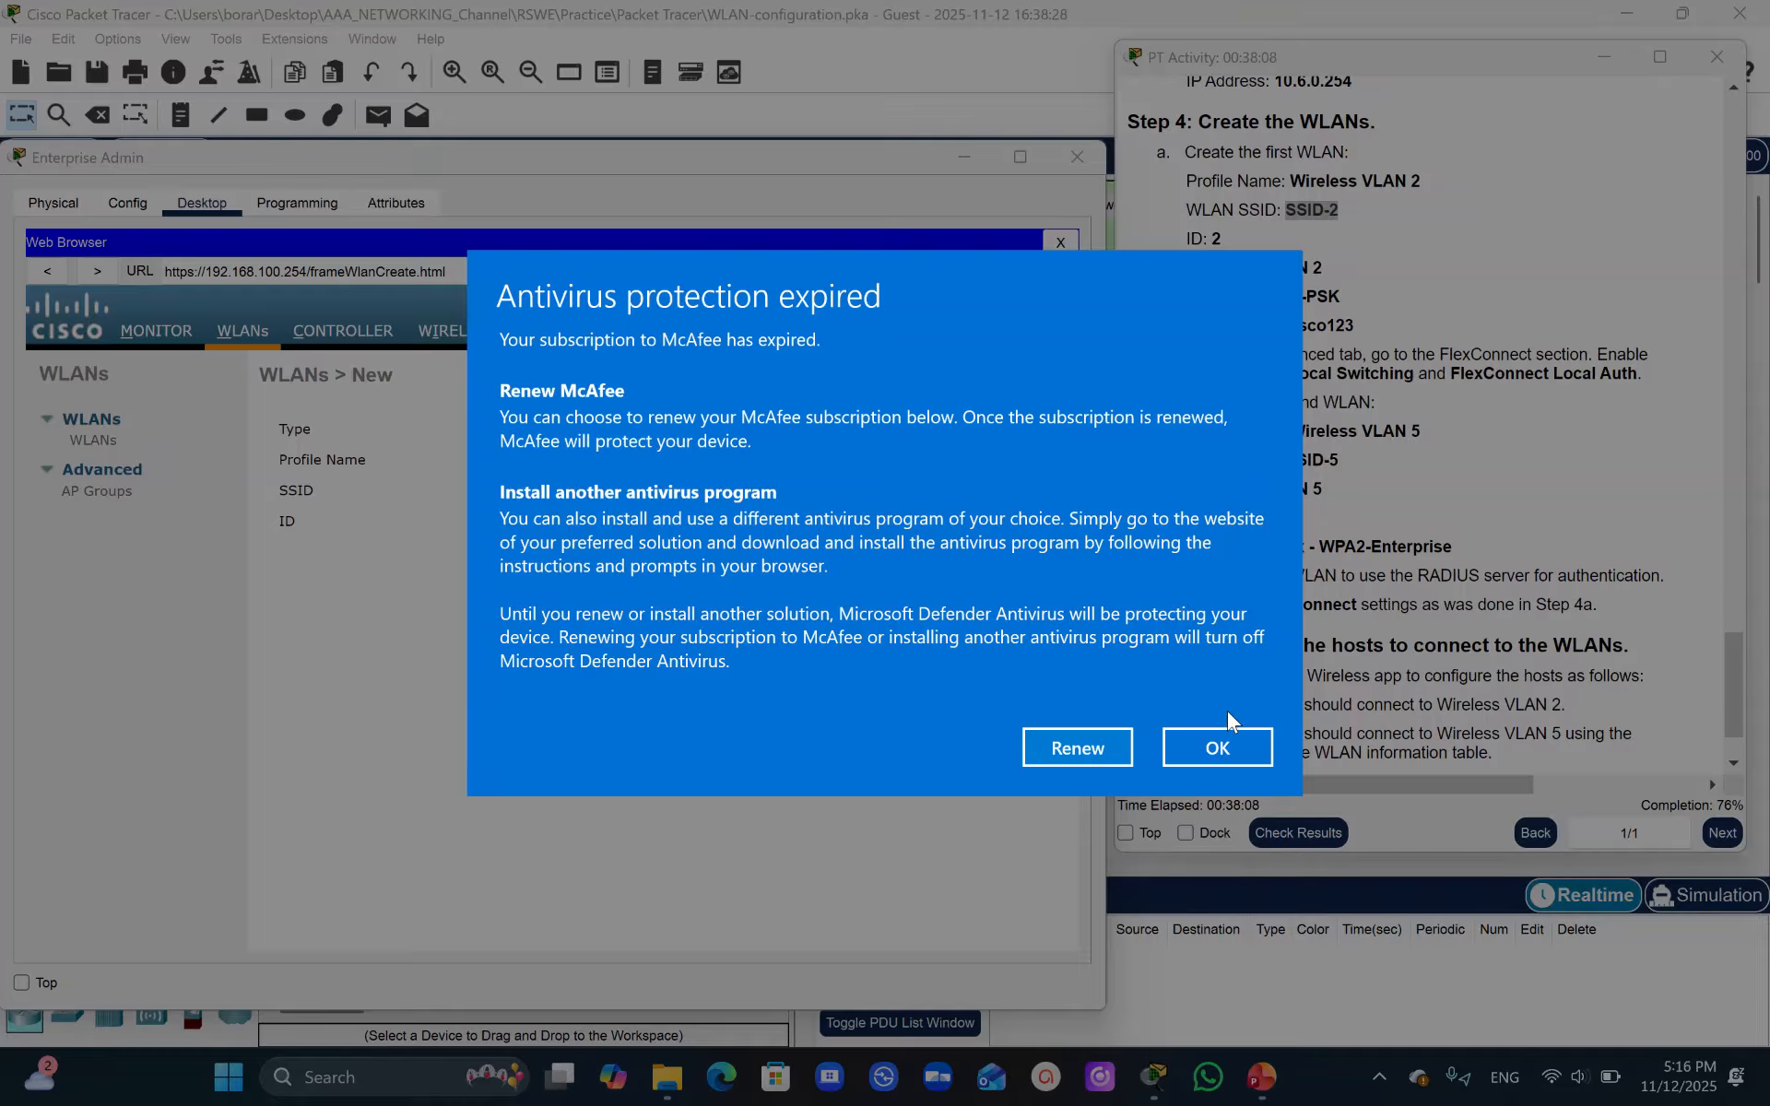
left_click(1210, 748)
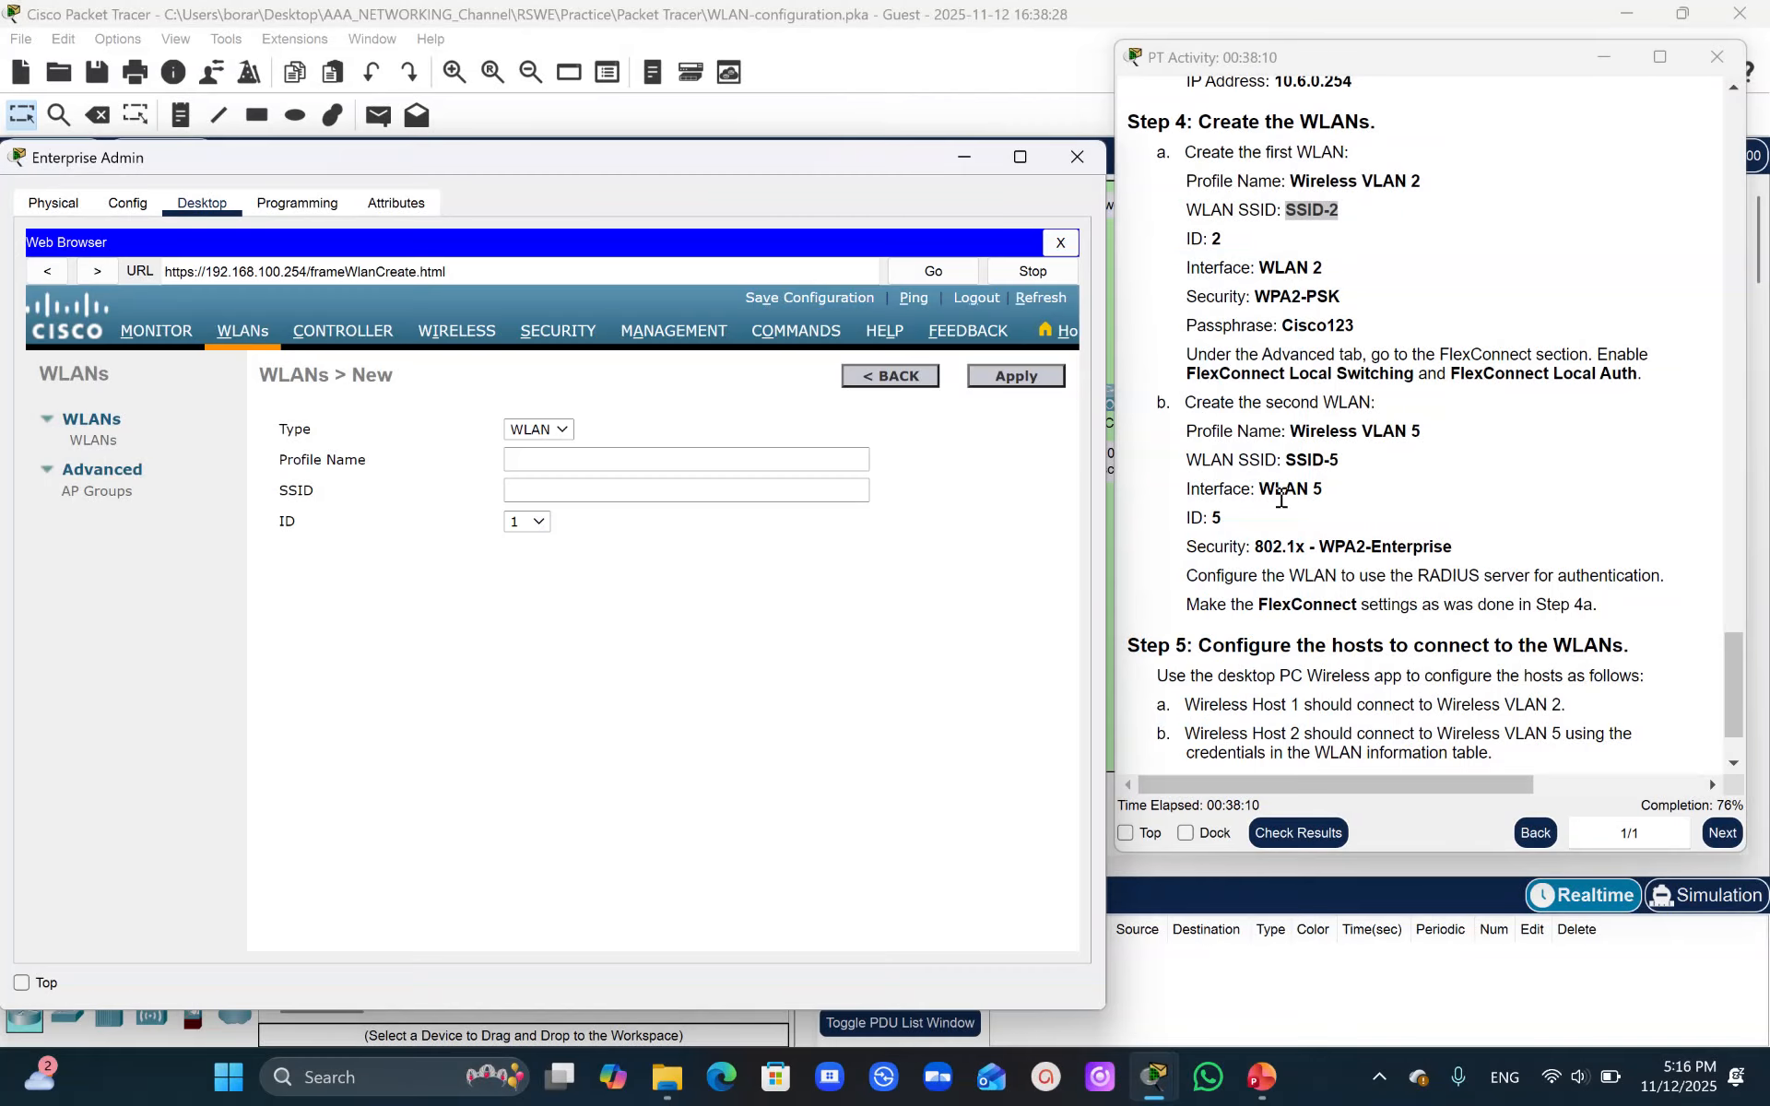
left_click(1291, 430)
left_click_drag(1305, 439, 1438, 432)
key("ctrl+c")
left_click(511, 460)
key("ctrl+v")
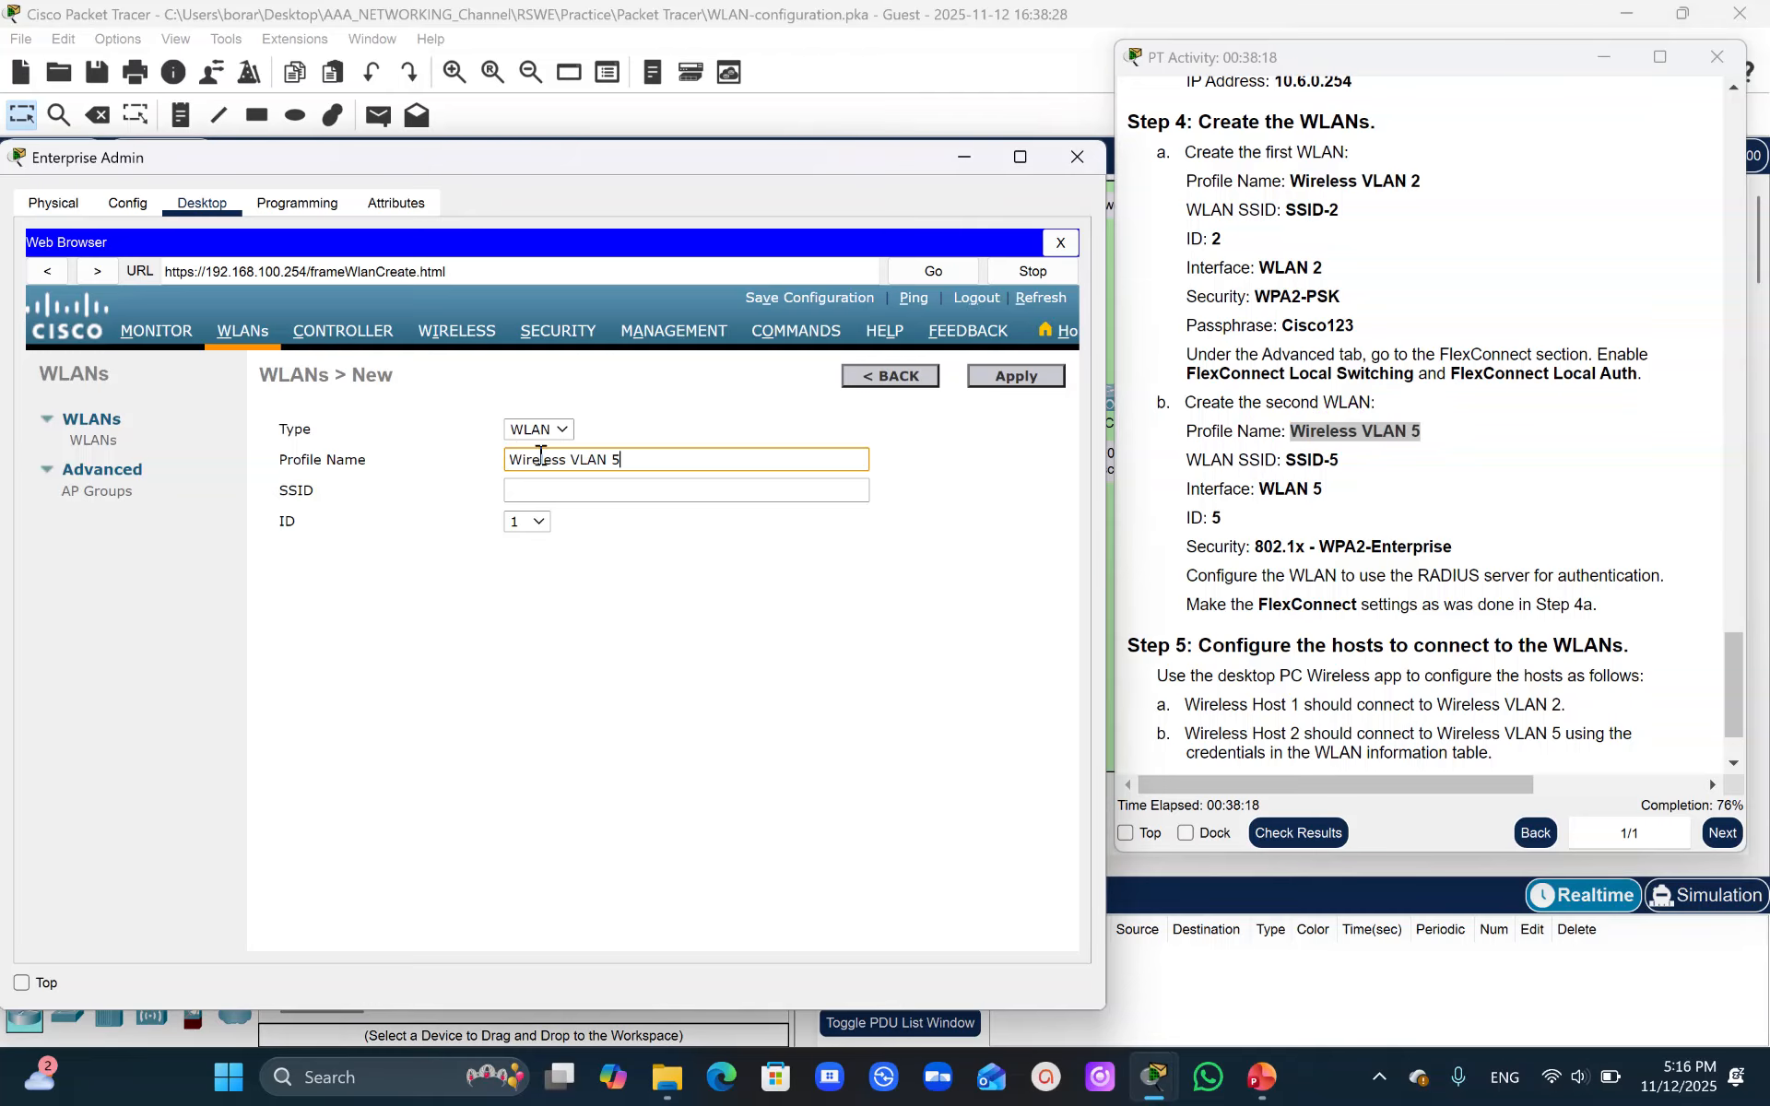
- Set the new WLAN's SSID to SSID-5 and ID to 5, then apply it
left_click_drag(1284, 458, 1355, 473)
key("ctrl+c")
left_click(521, 494)
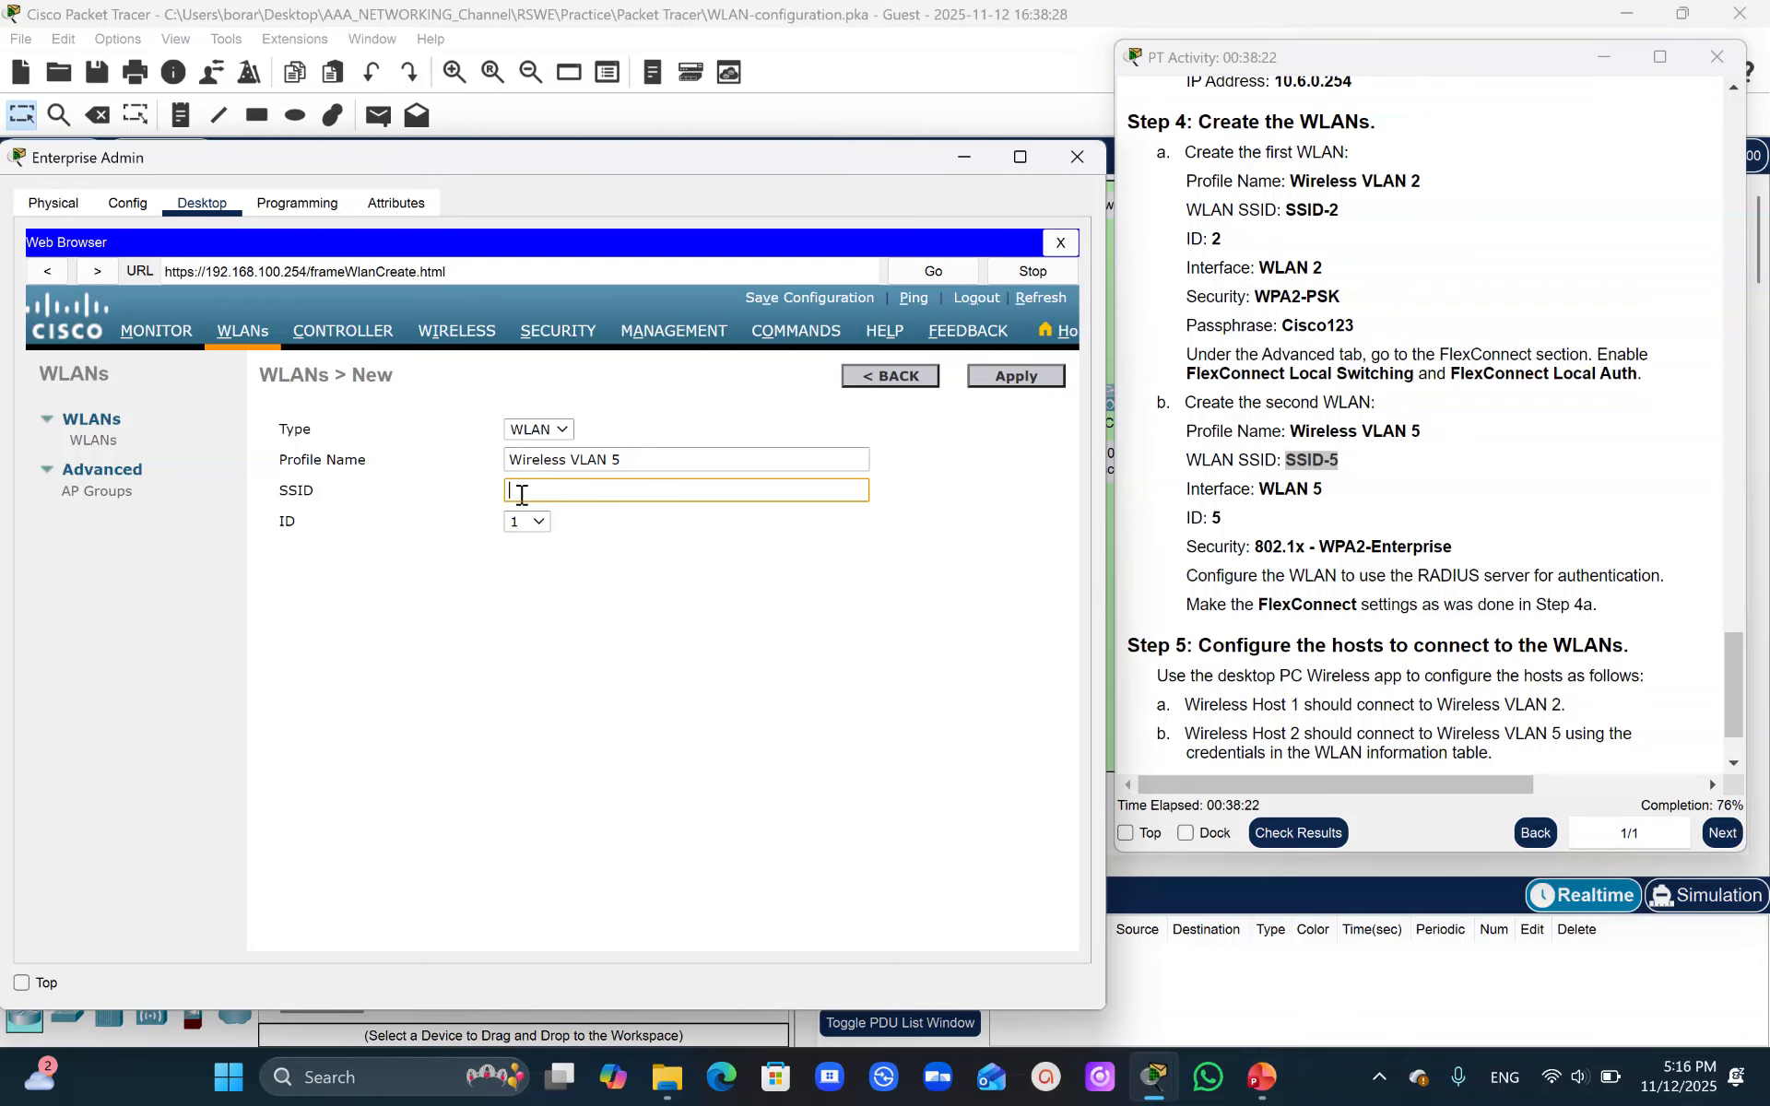
key("ctrl+v")
left_click(535, 521)
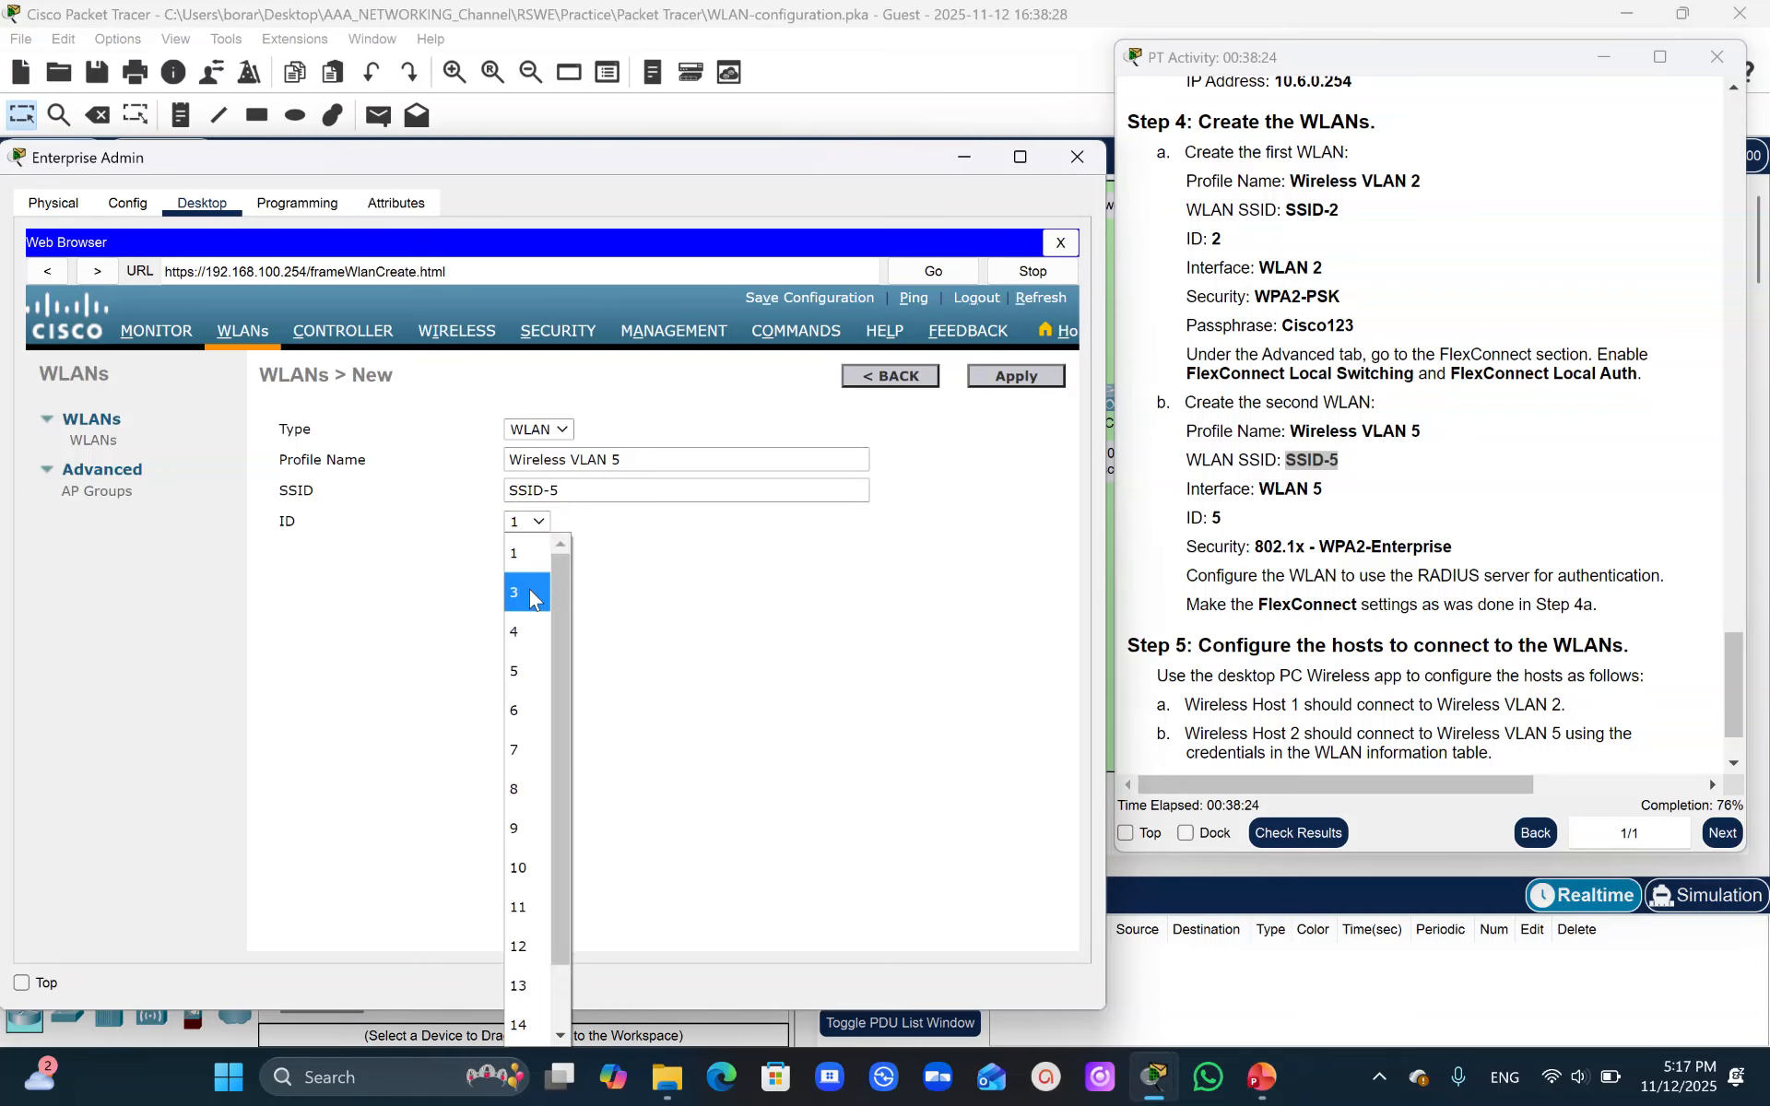
left_click(514, 680)
left_click(1028, 378)
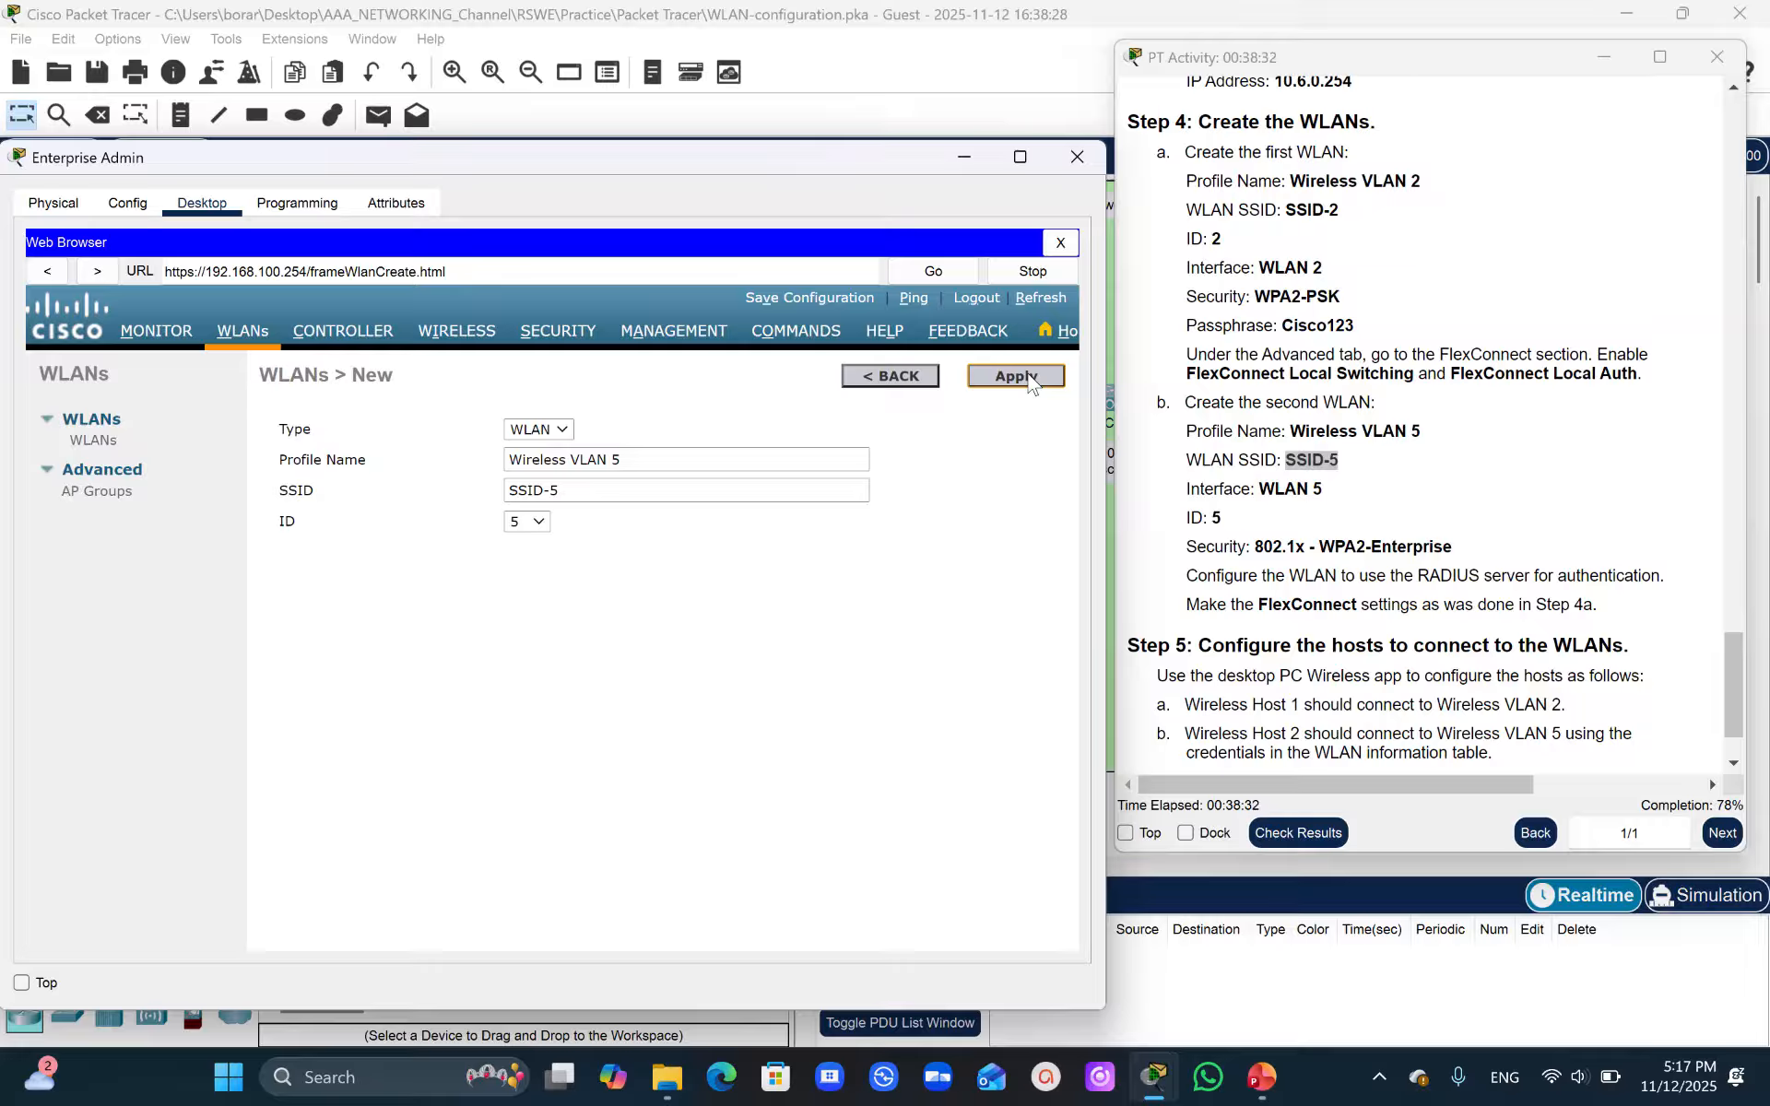
left_click(1015, 376)
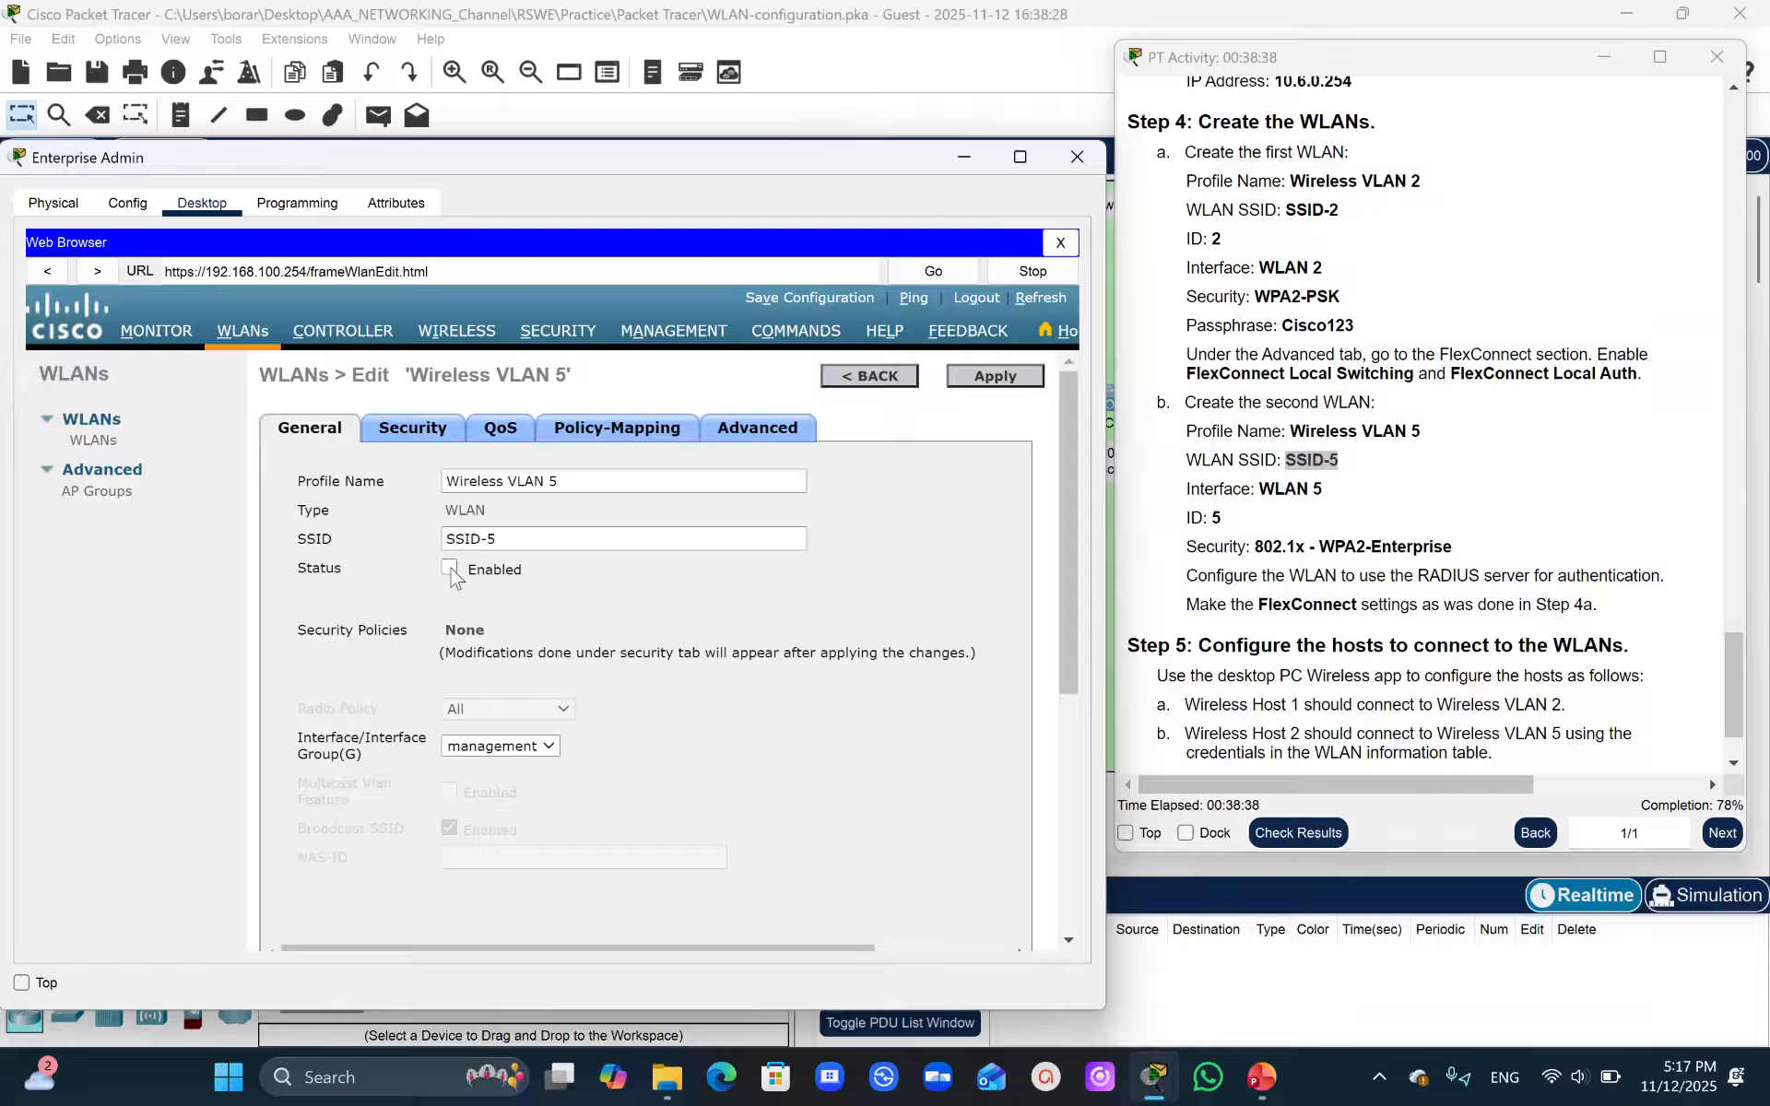
- Assign Wireless VLAN 5 to the WLAN 5 interface and apply the change
left_click(500, 746)
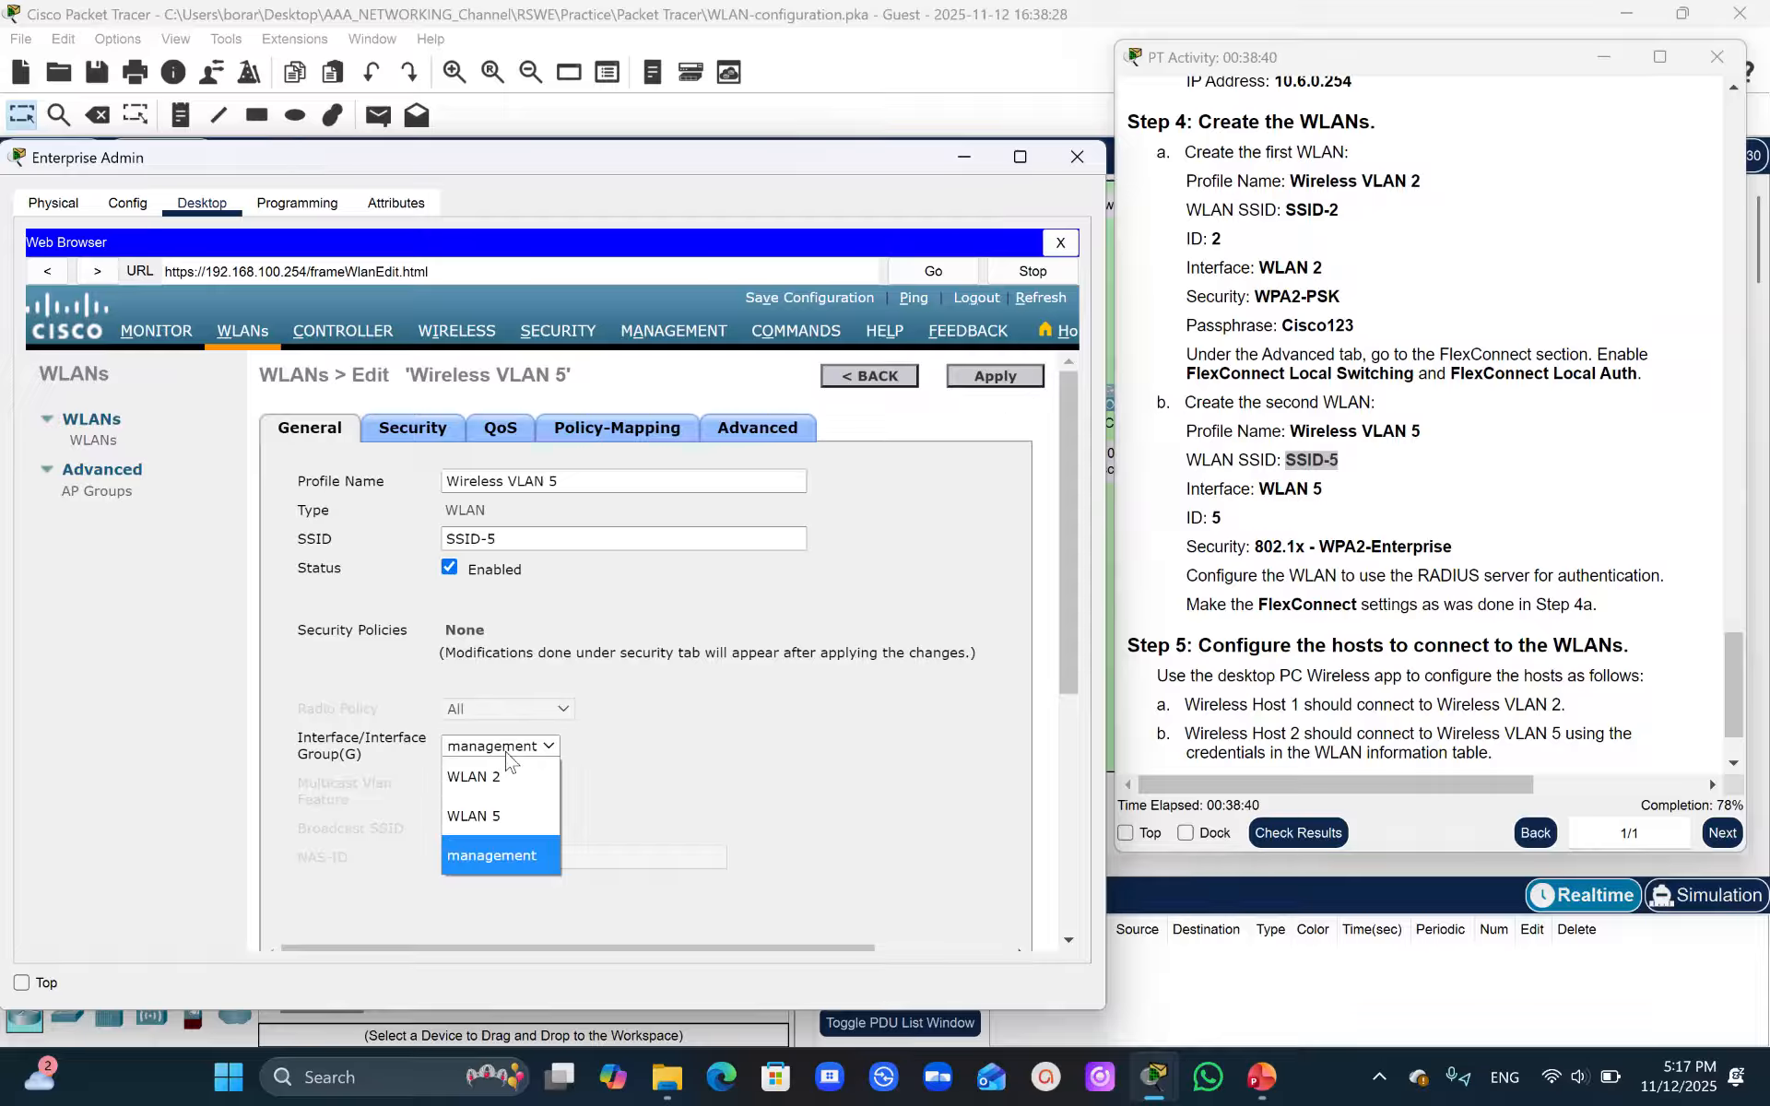
left_click(491, 811)
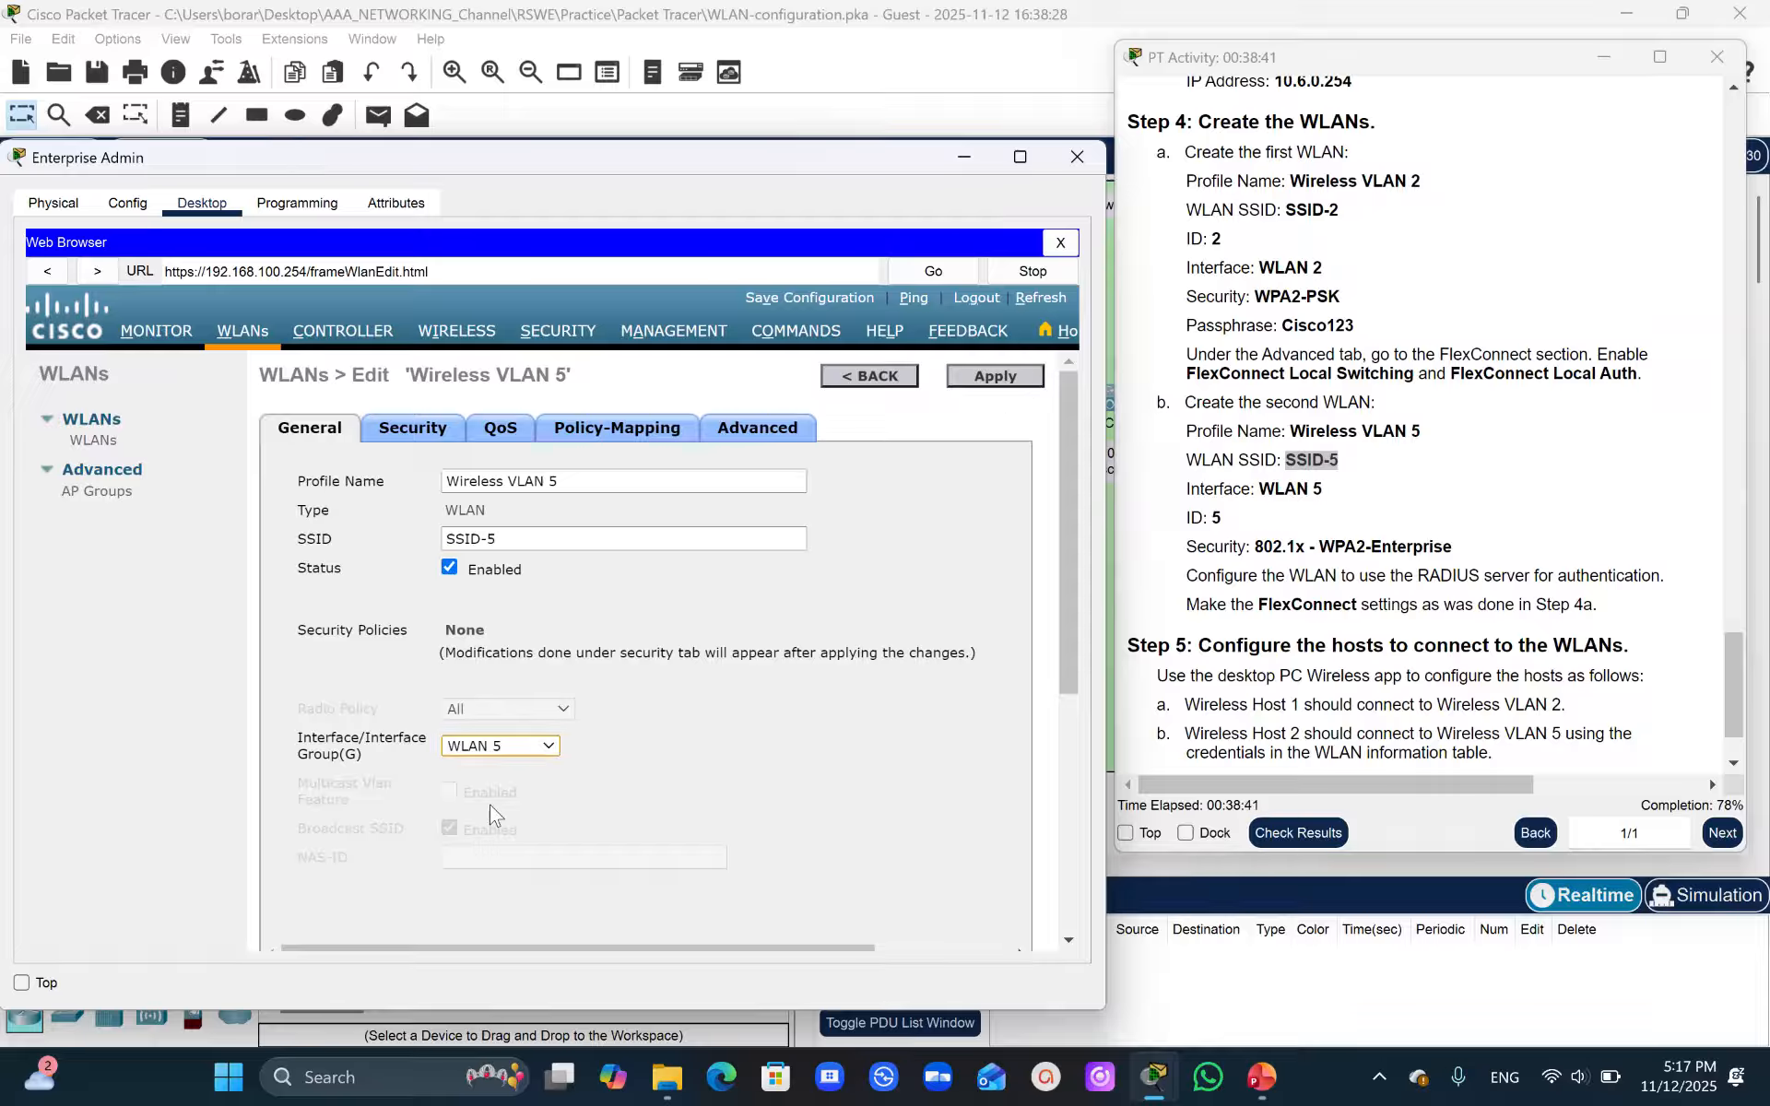
left_click(1003, 382)
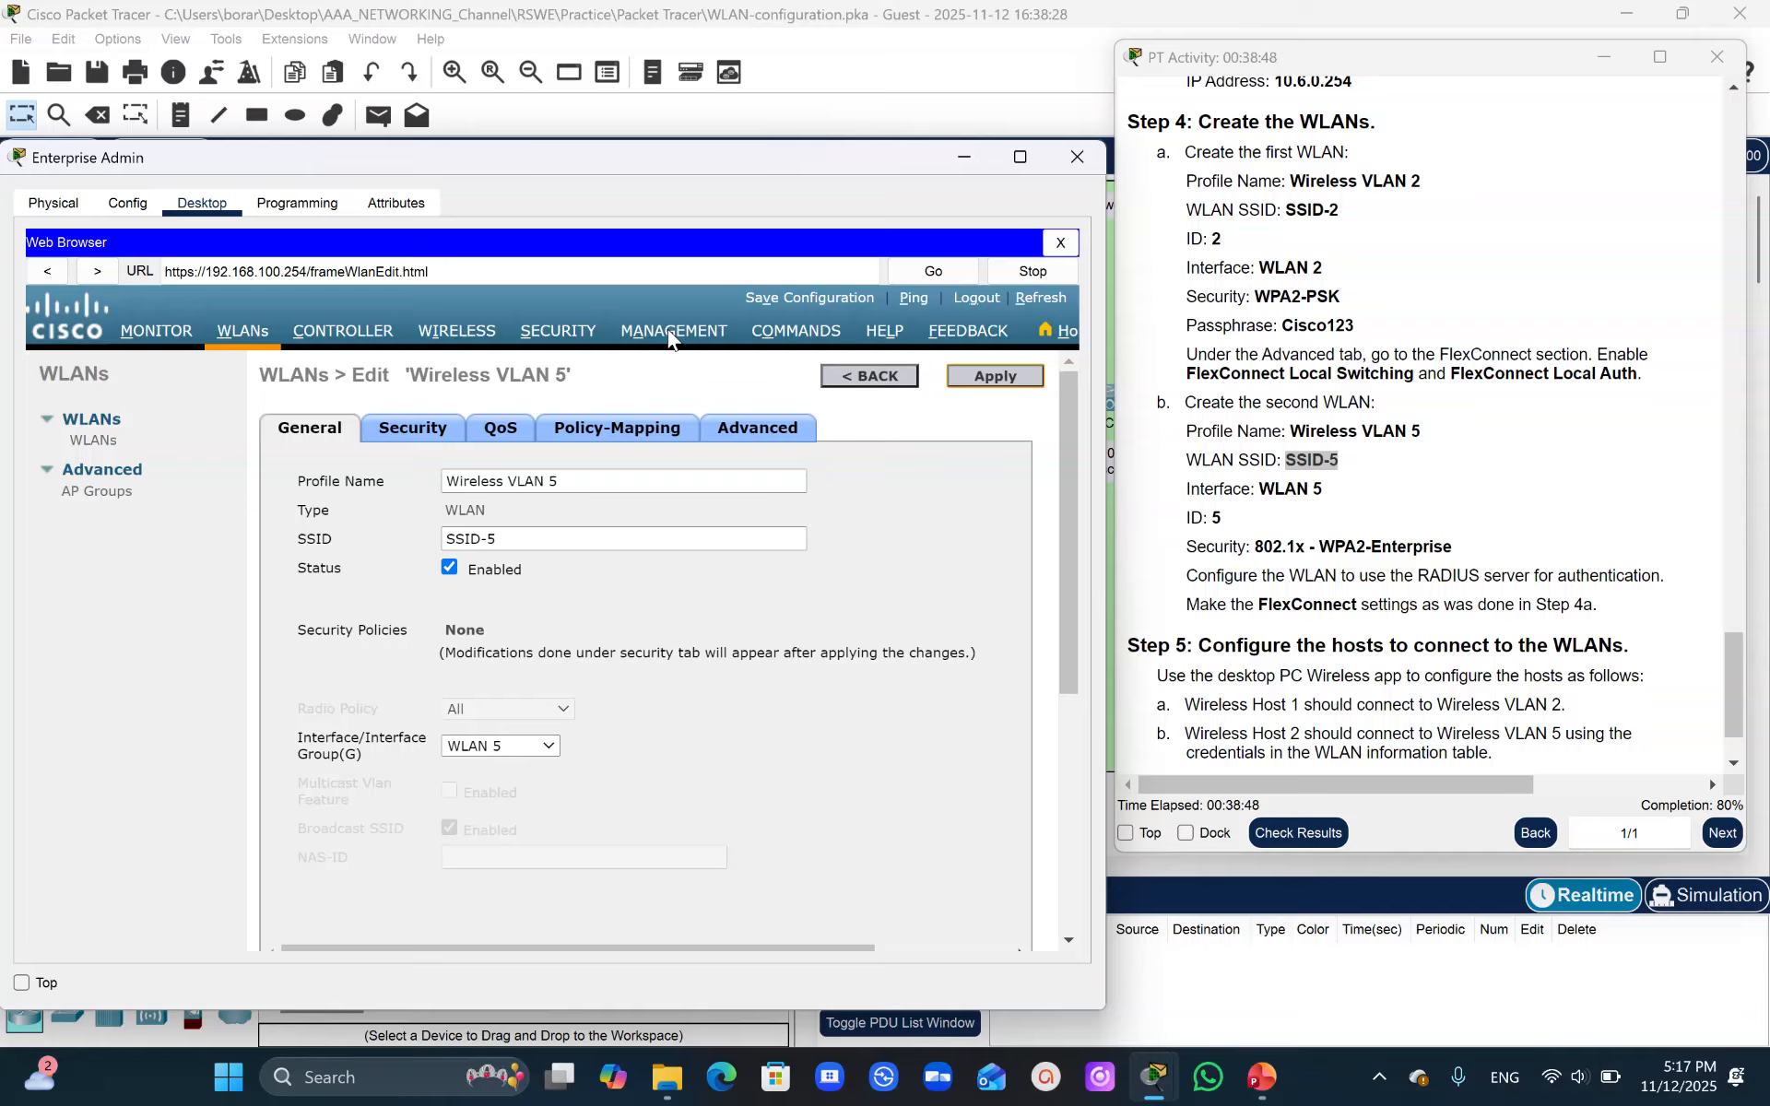
- Set Wireless VLAN 5's Layer 2 security to WPA+WPA2 with WPA2 Policy, AES and 802.1X key management
left_click(437, 436)
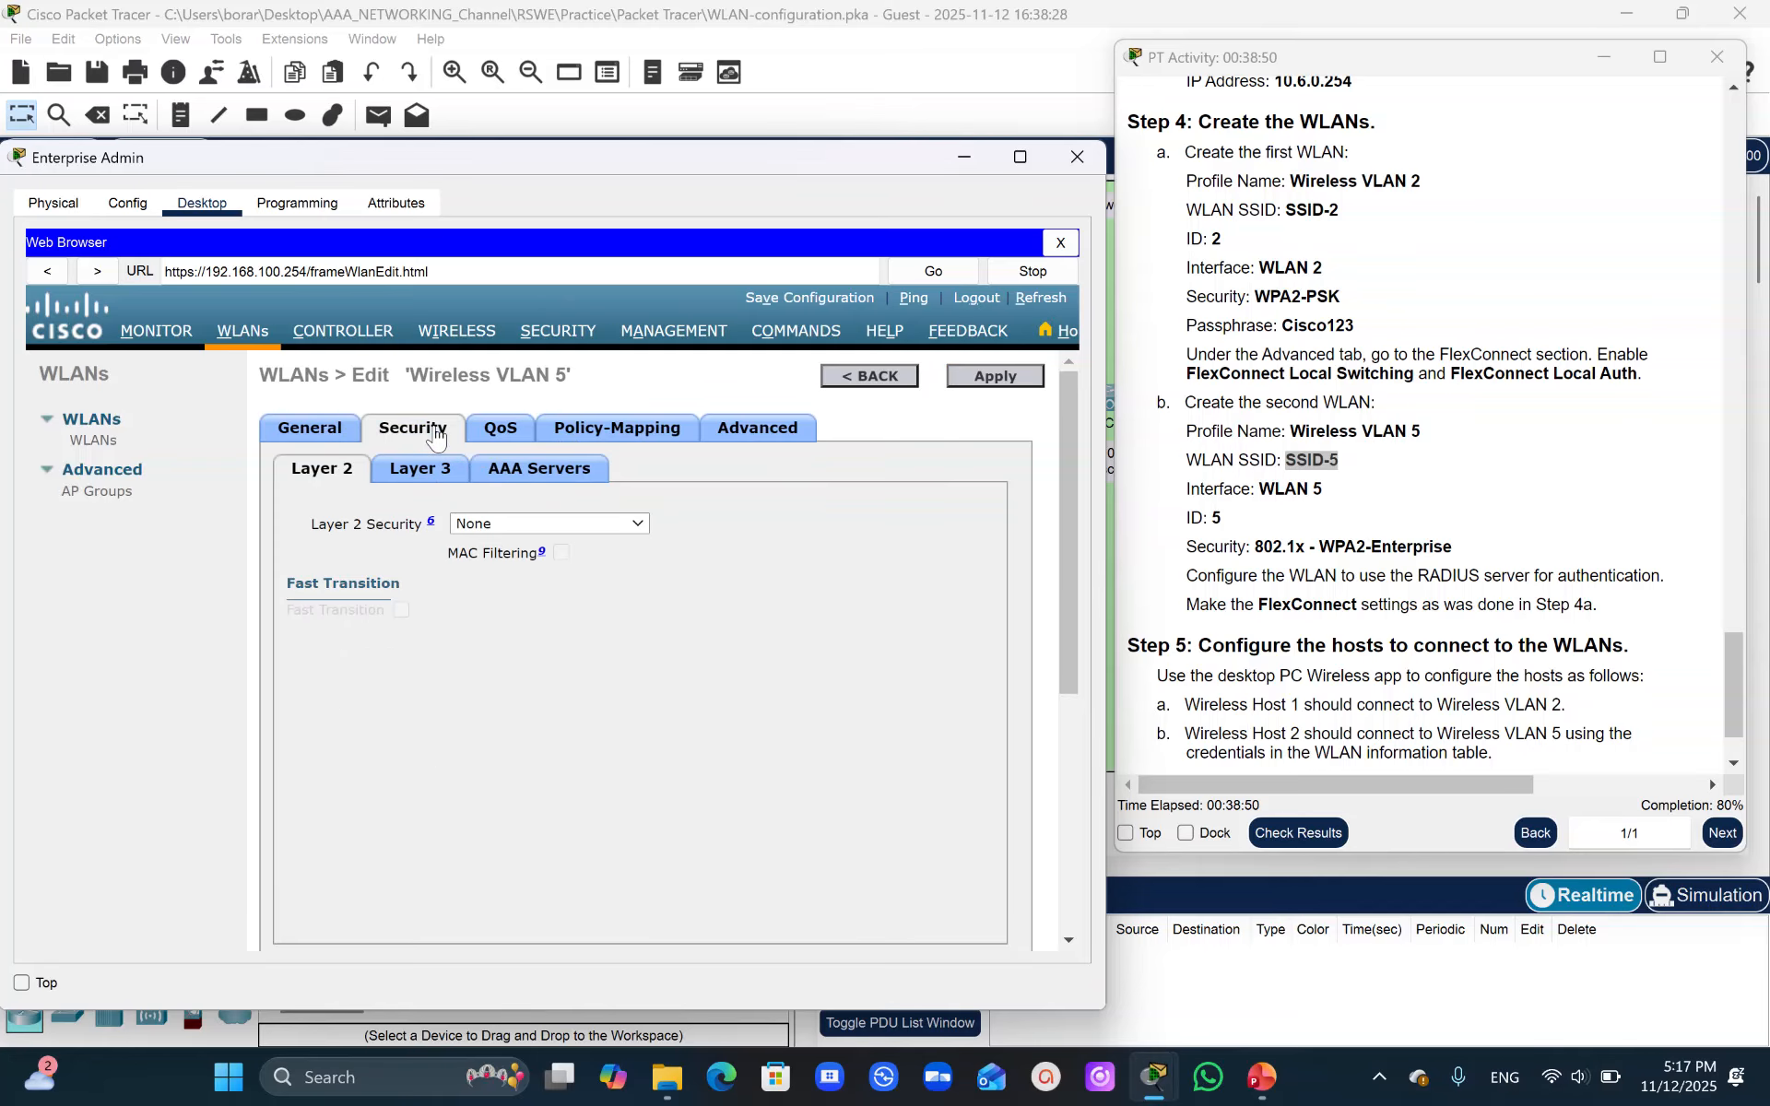
left_click(559, 524)
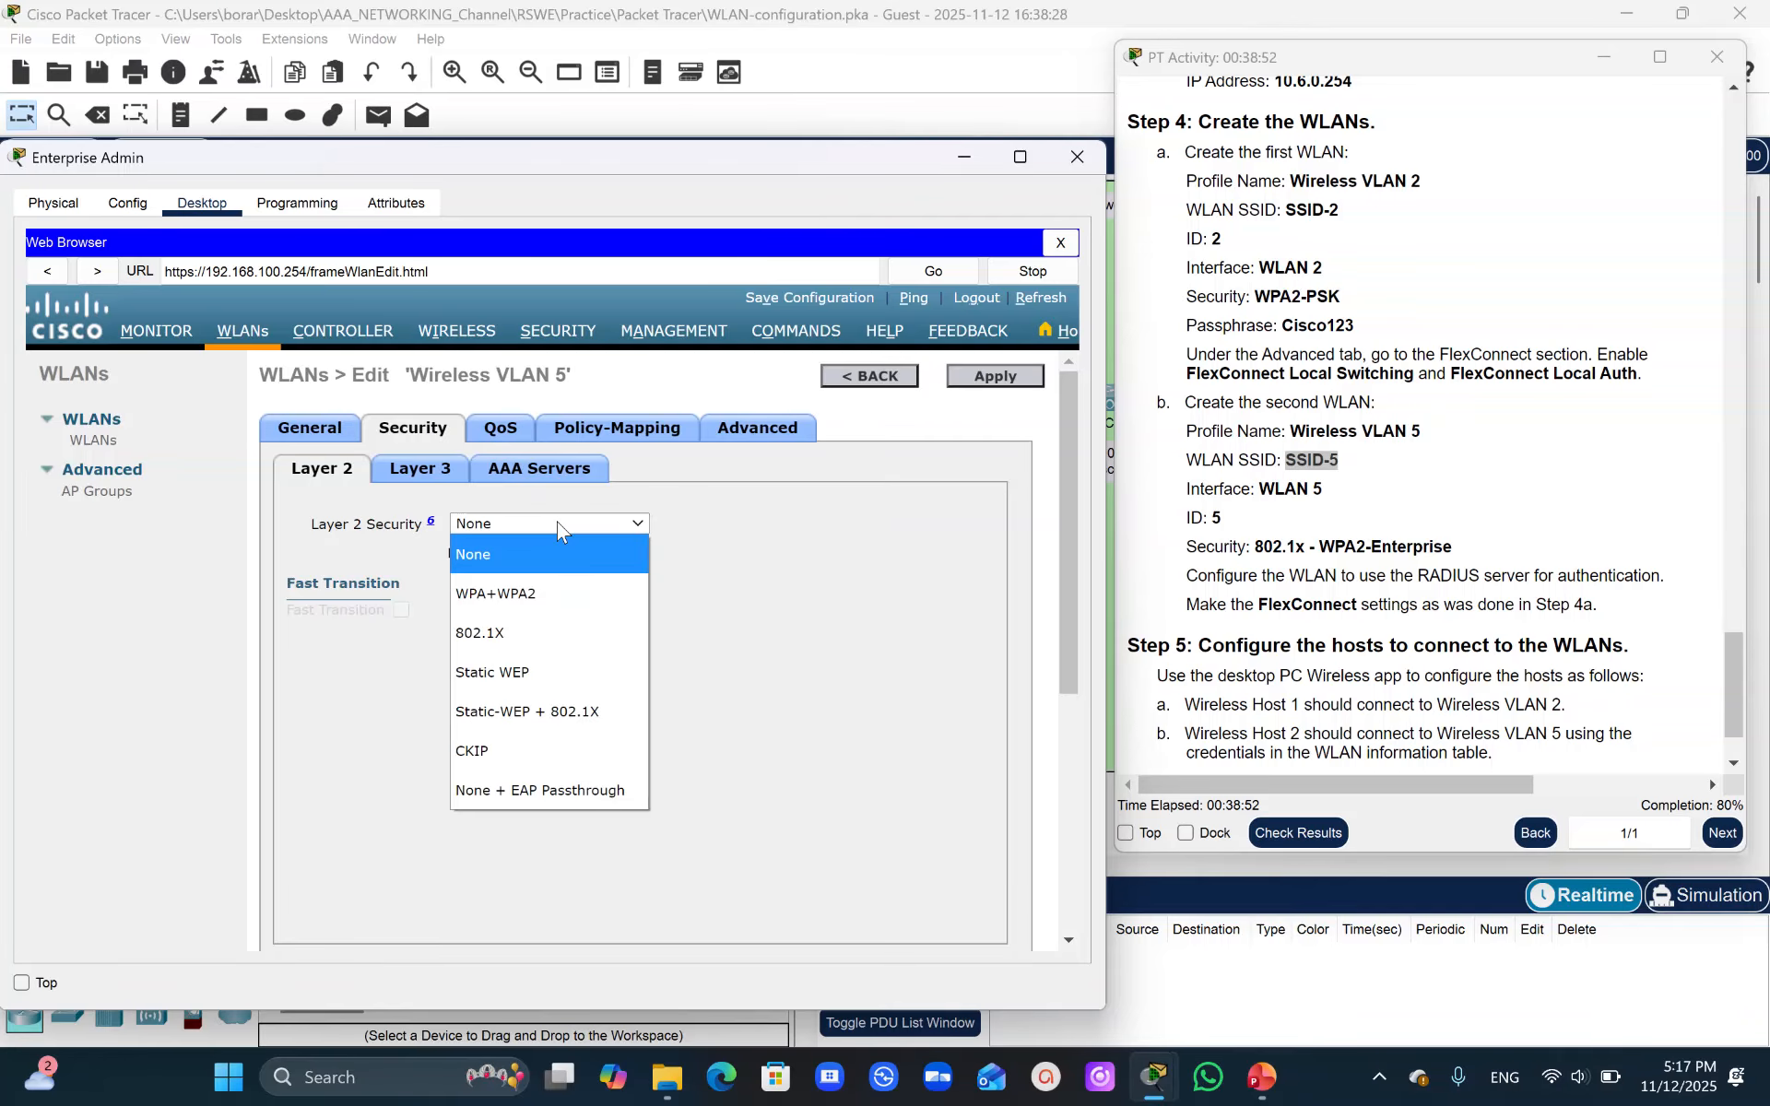
left_click(411, 435)
left_click(509, 522)
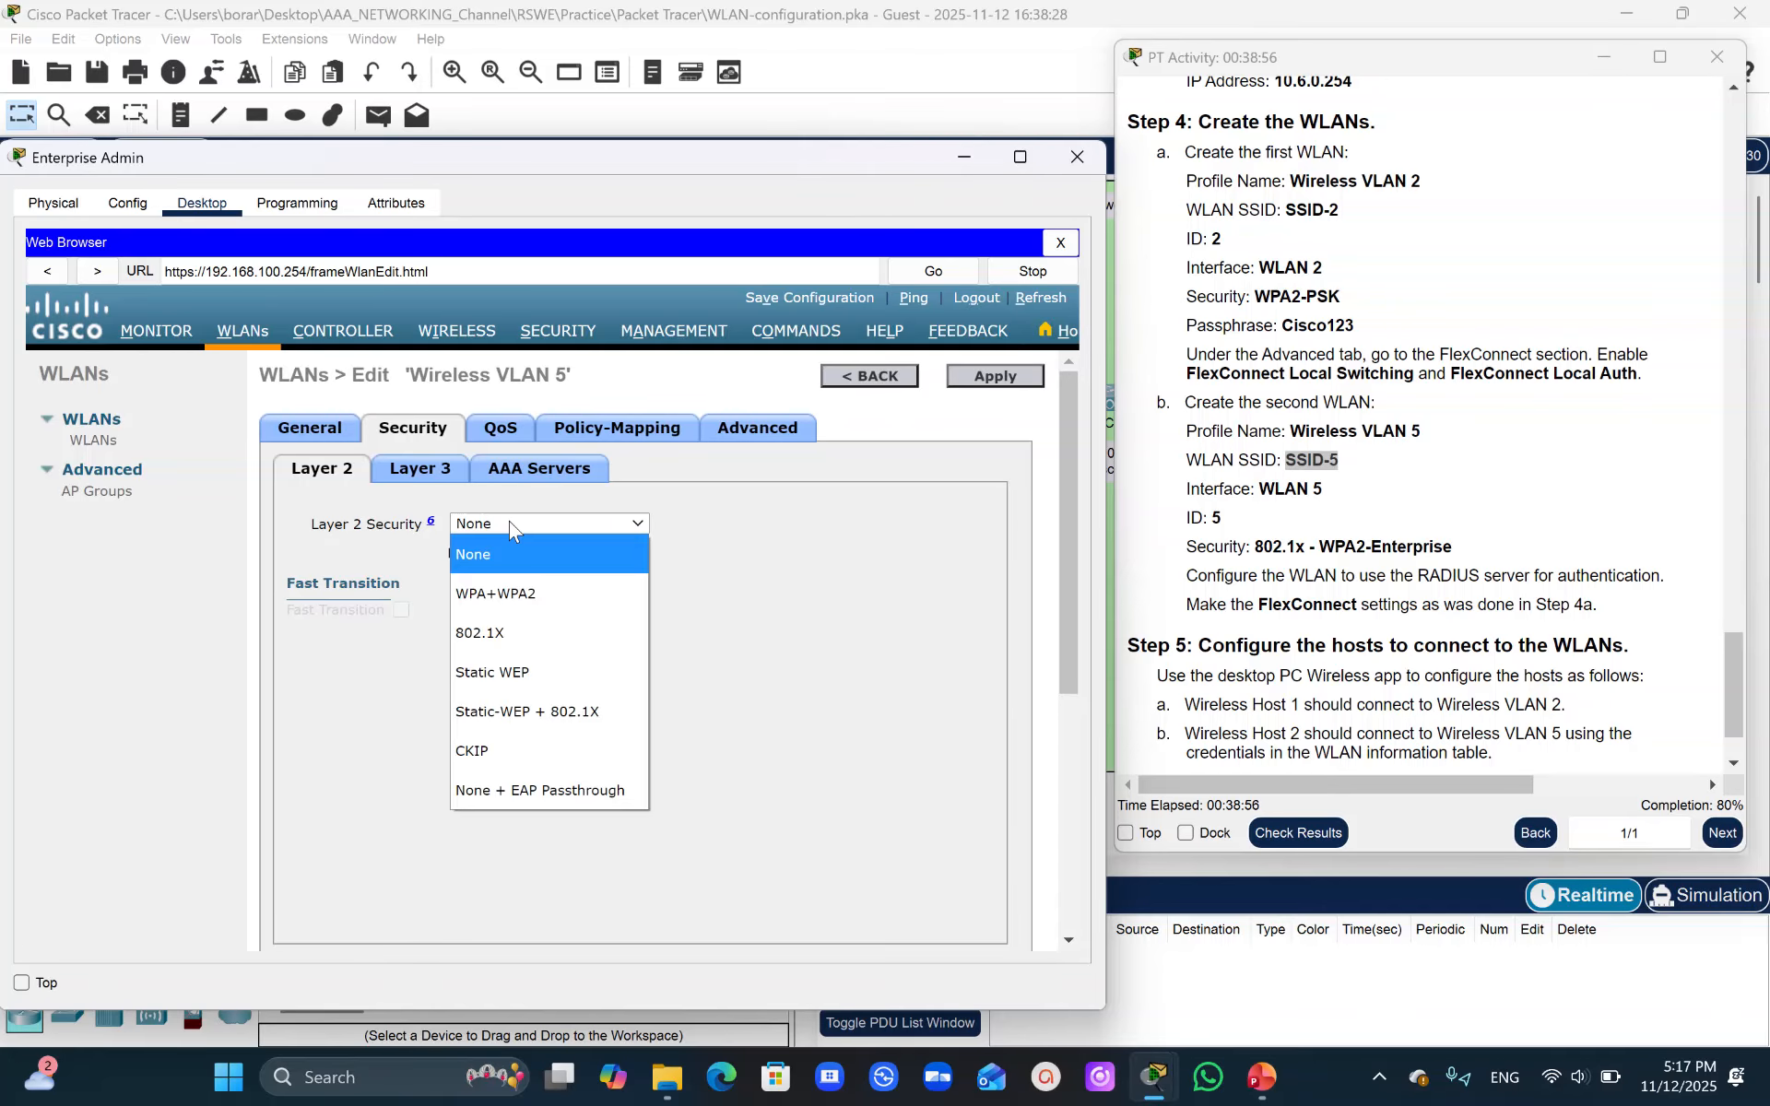
left_click(507, 592)
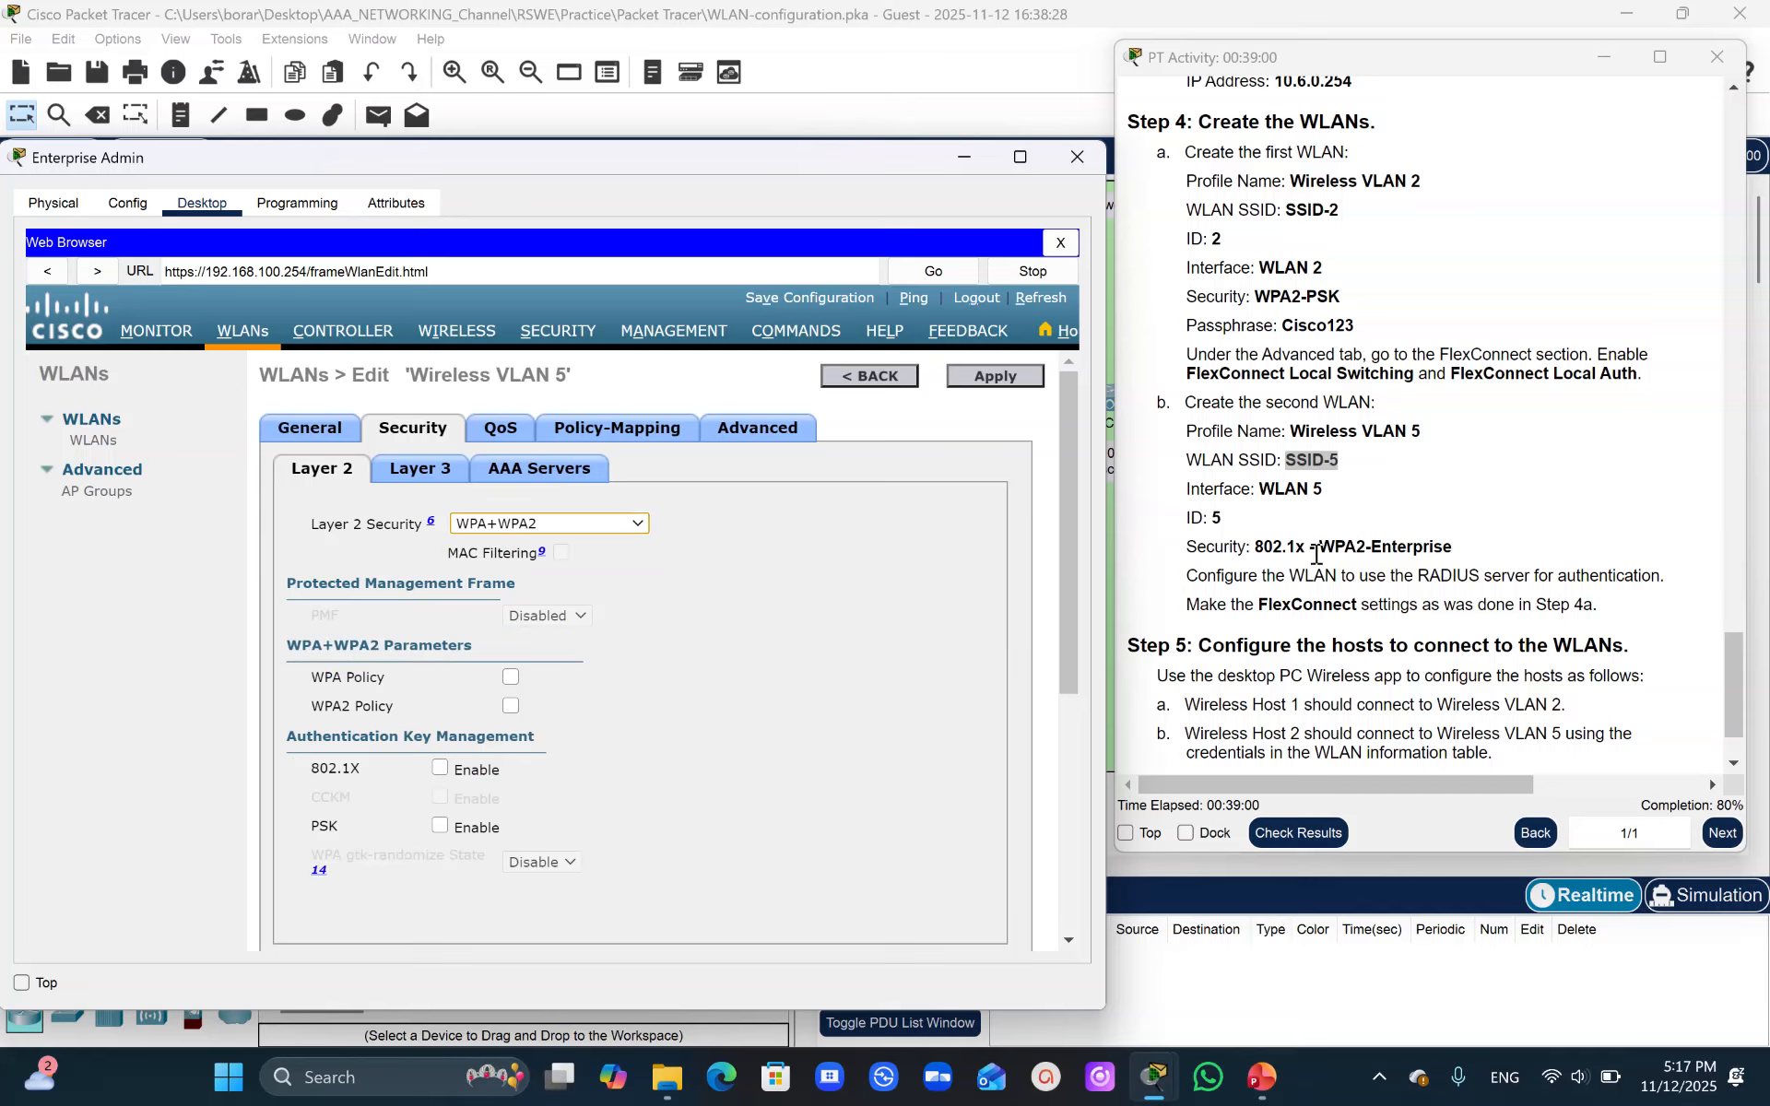
left_click(509, 706)
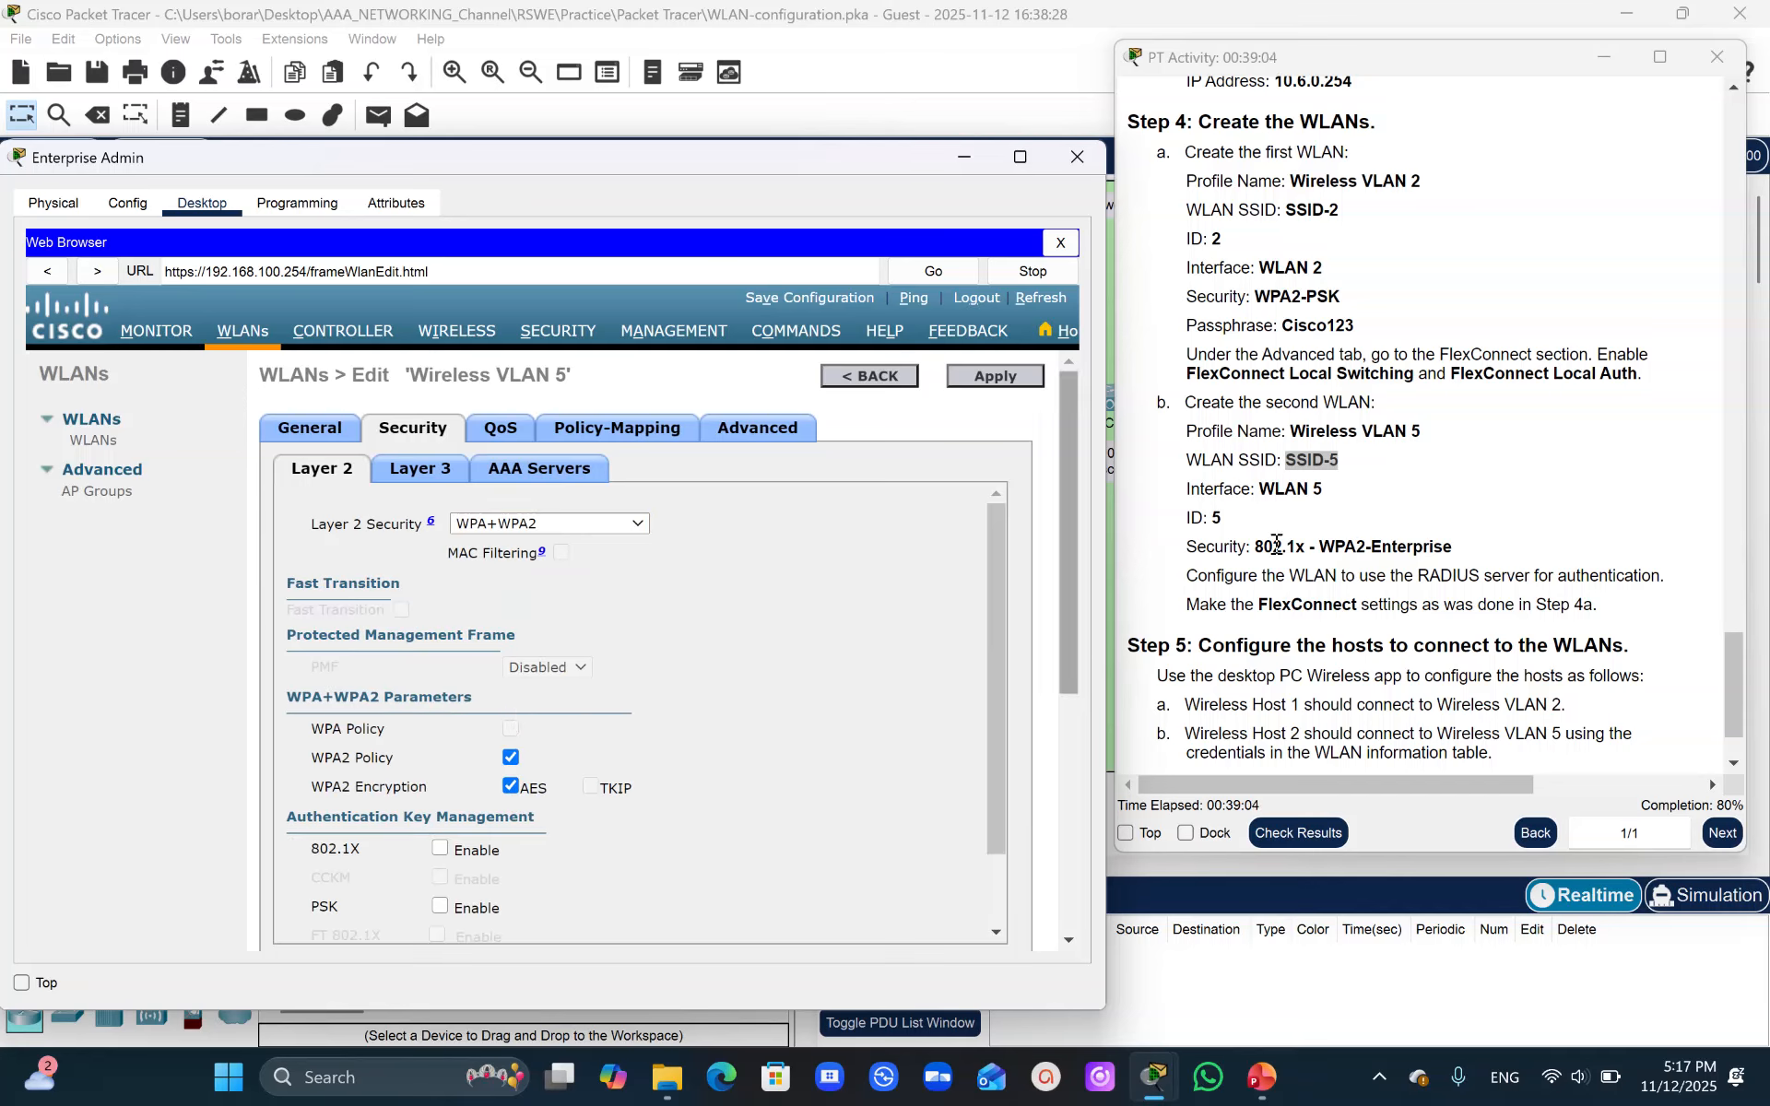
left_click_drag(994, 628, 996, 703)
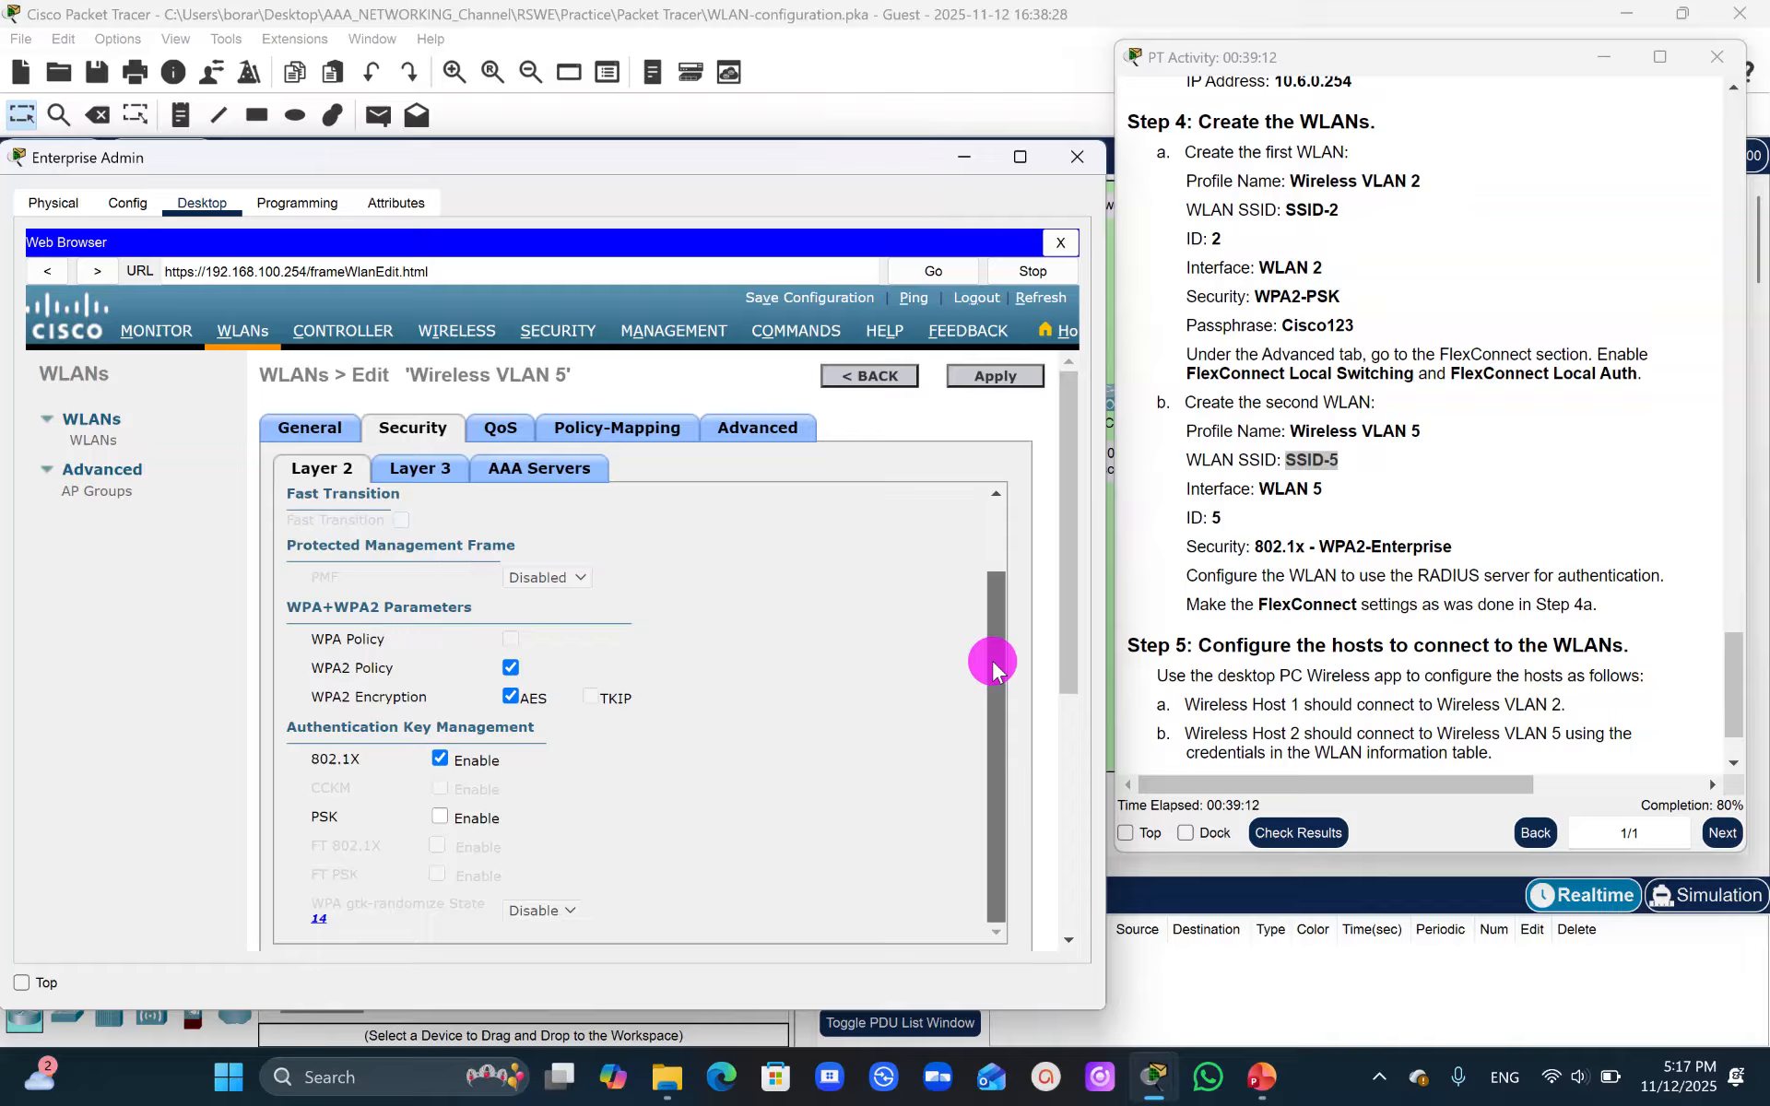
- Select the RADIUS server 10.6.0.254 port 1812 as authentication server 1, apply and confirm the warning
left_click(538, 476)
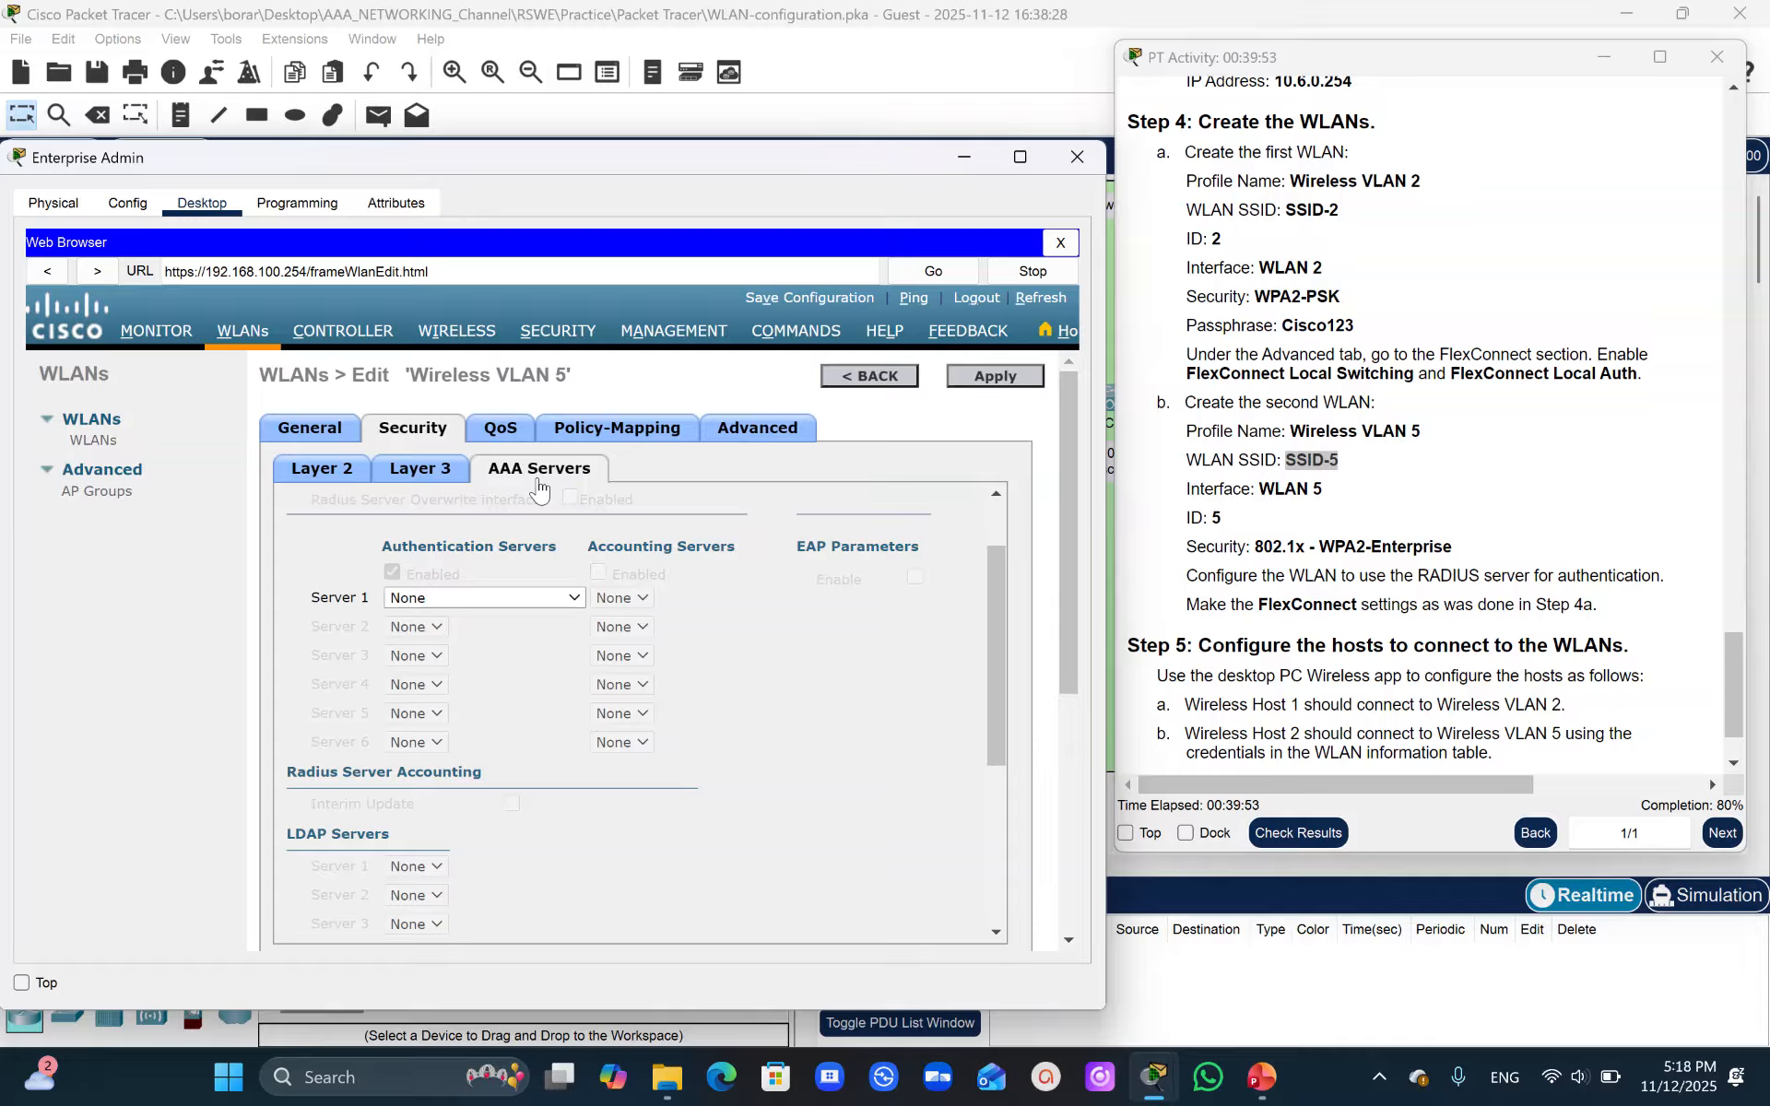
left_click(539, 598)
left_click(507, 666)
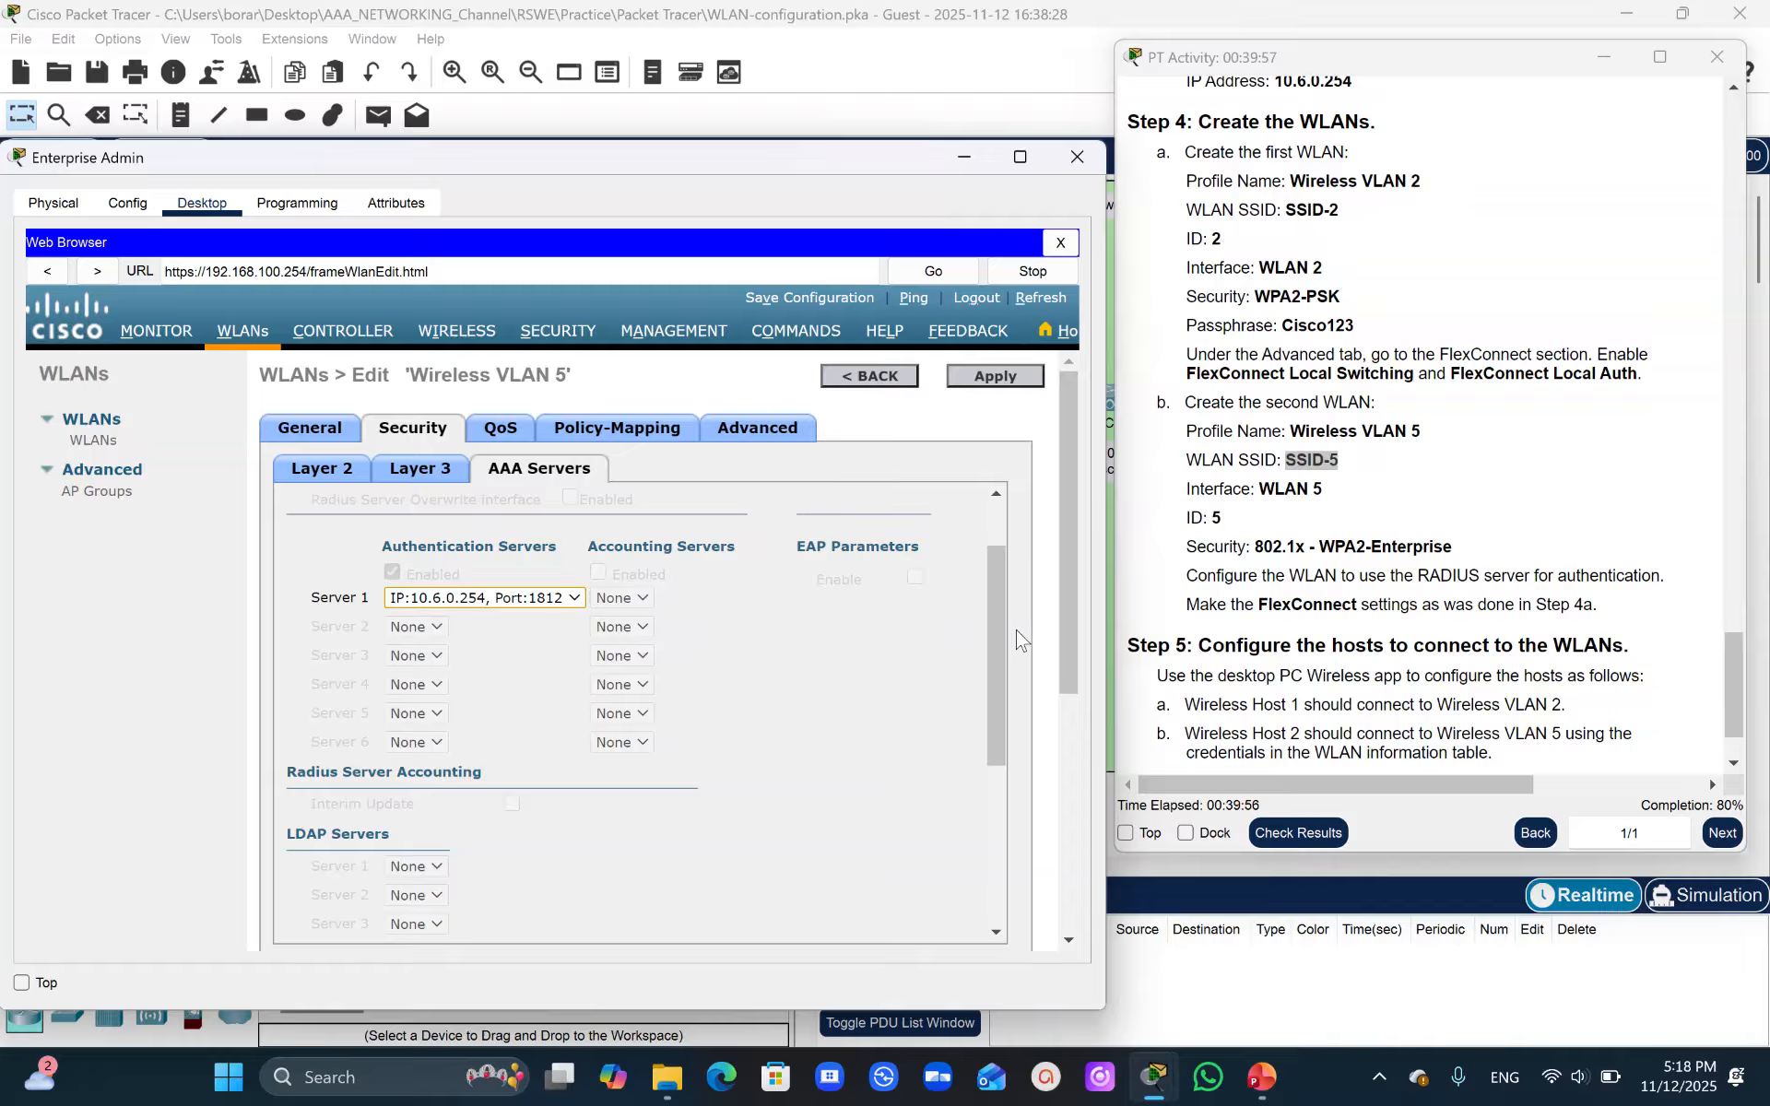
left_click_drag(998, 618, 1003, 795)
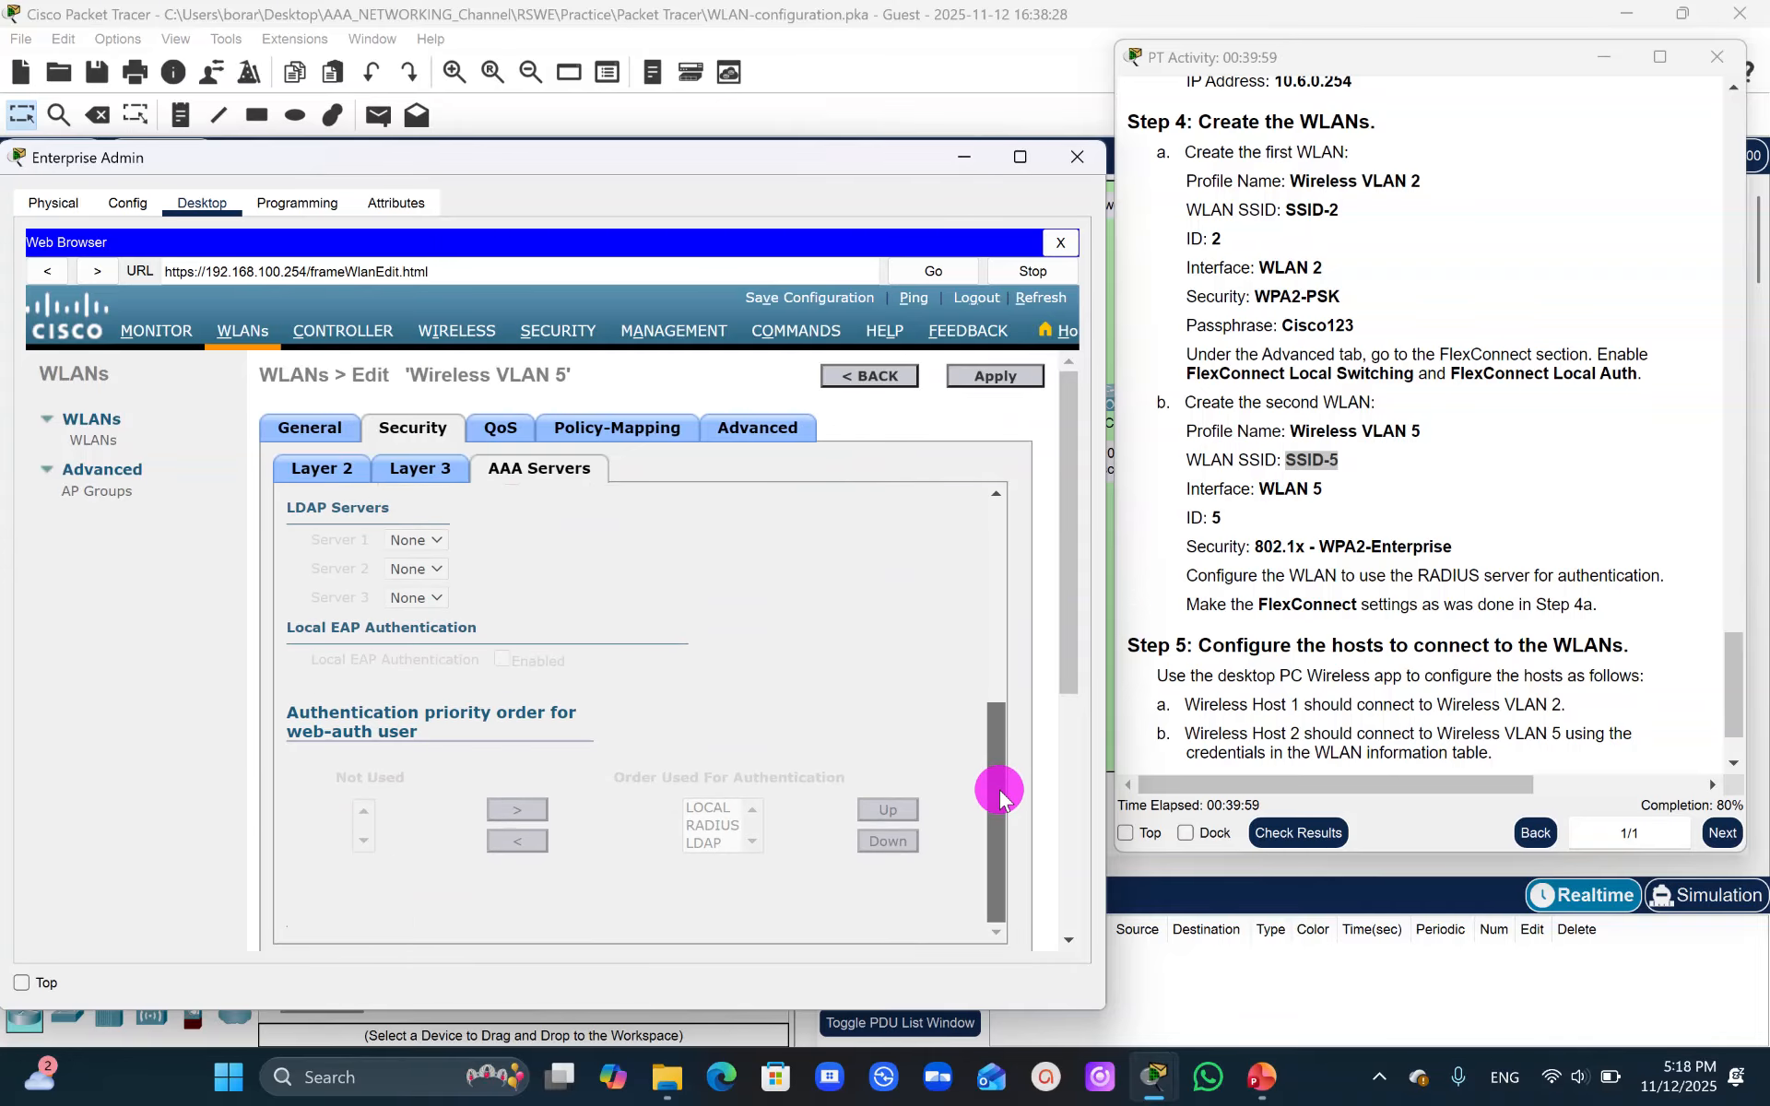
left_click(996, 377)
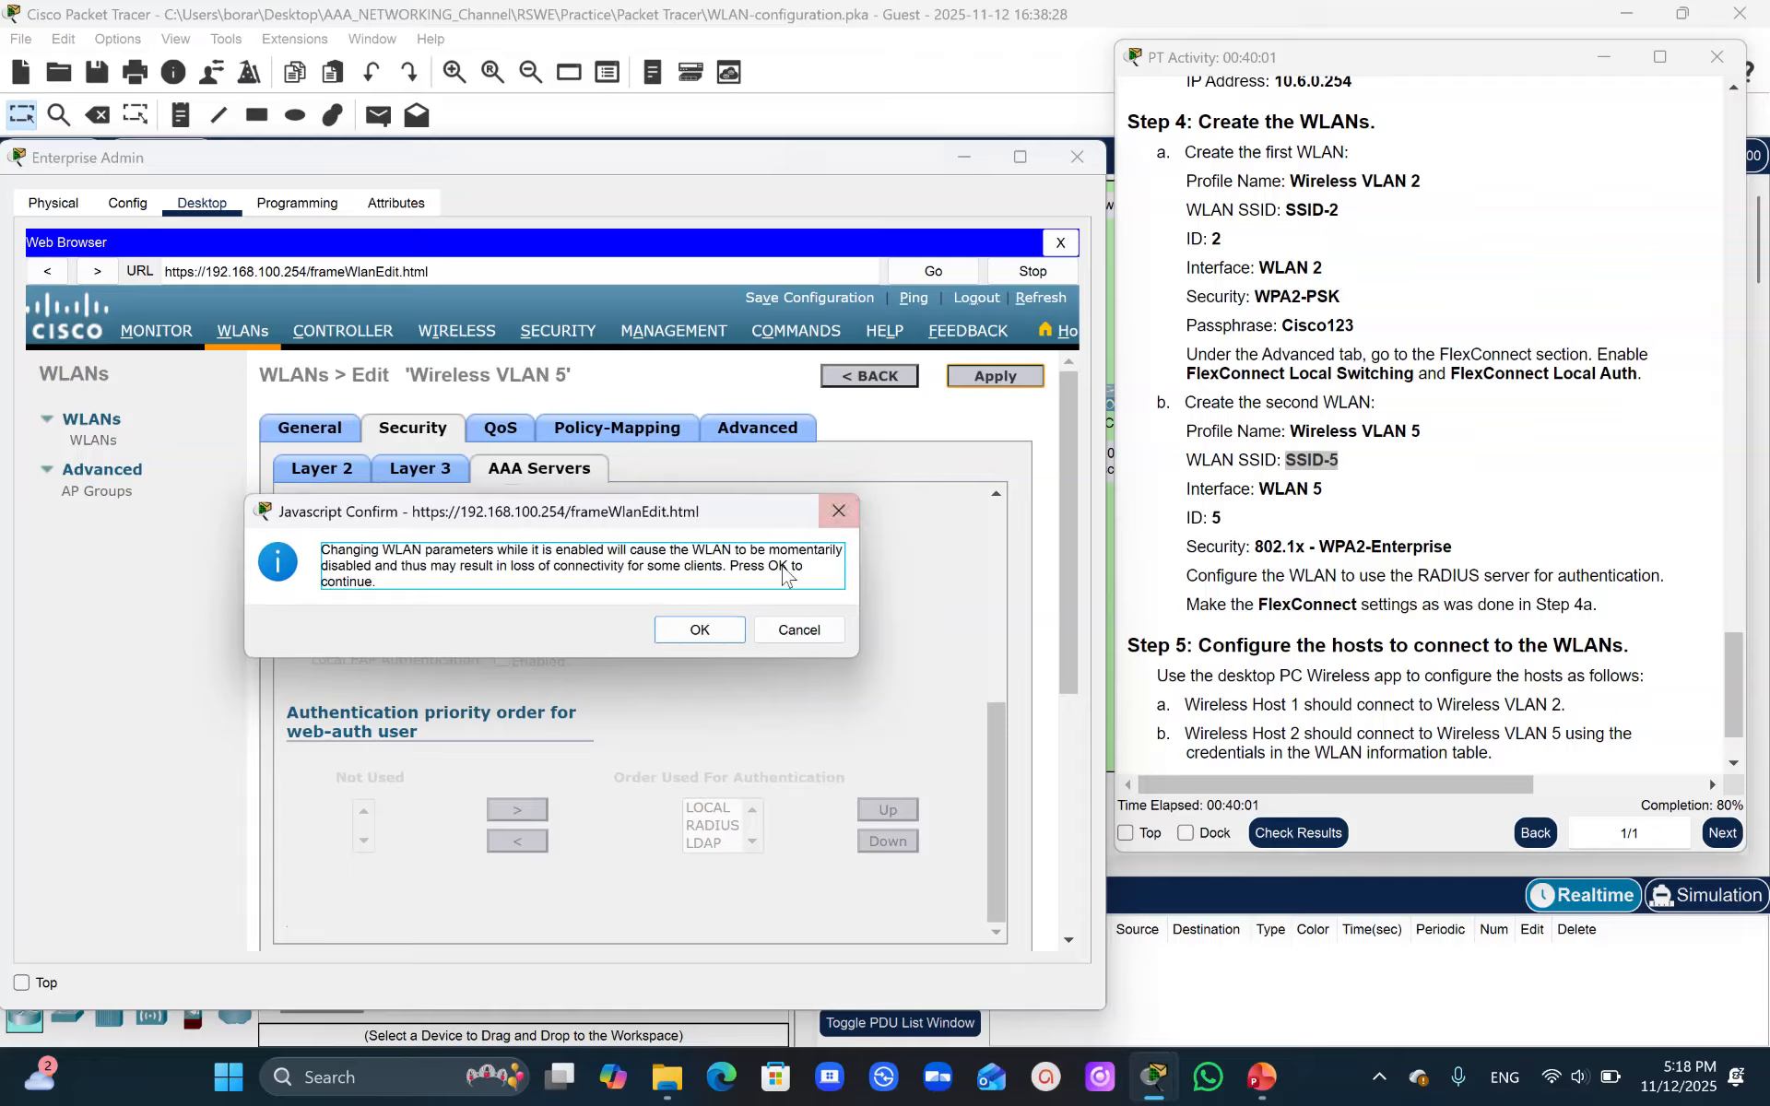
left_click(697, 629)
- Try to enable FlexConnect Local Switching and Local Auth for Wireless VLAN 5 and apply
left_click(755, 434)
left_click_drag(1020, 501, 1005, 784)
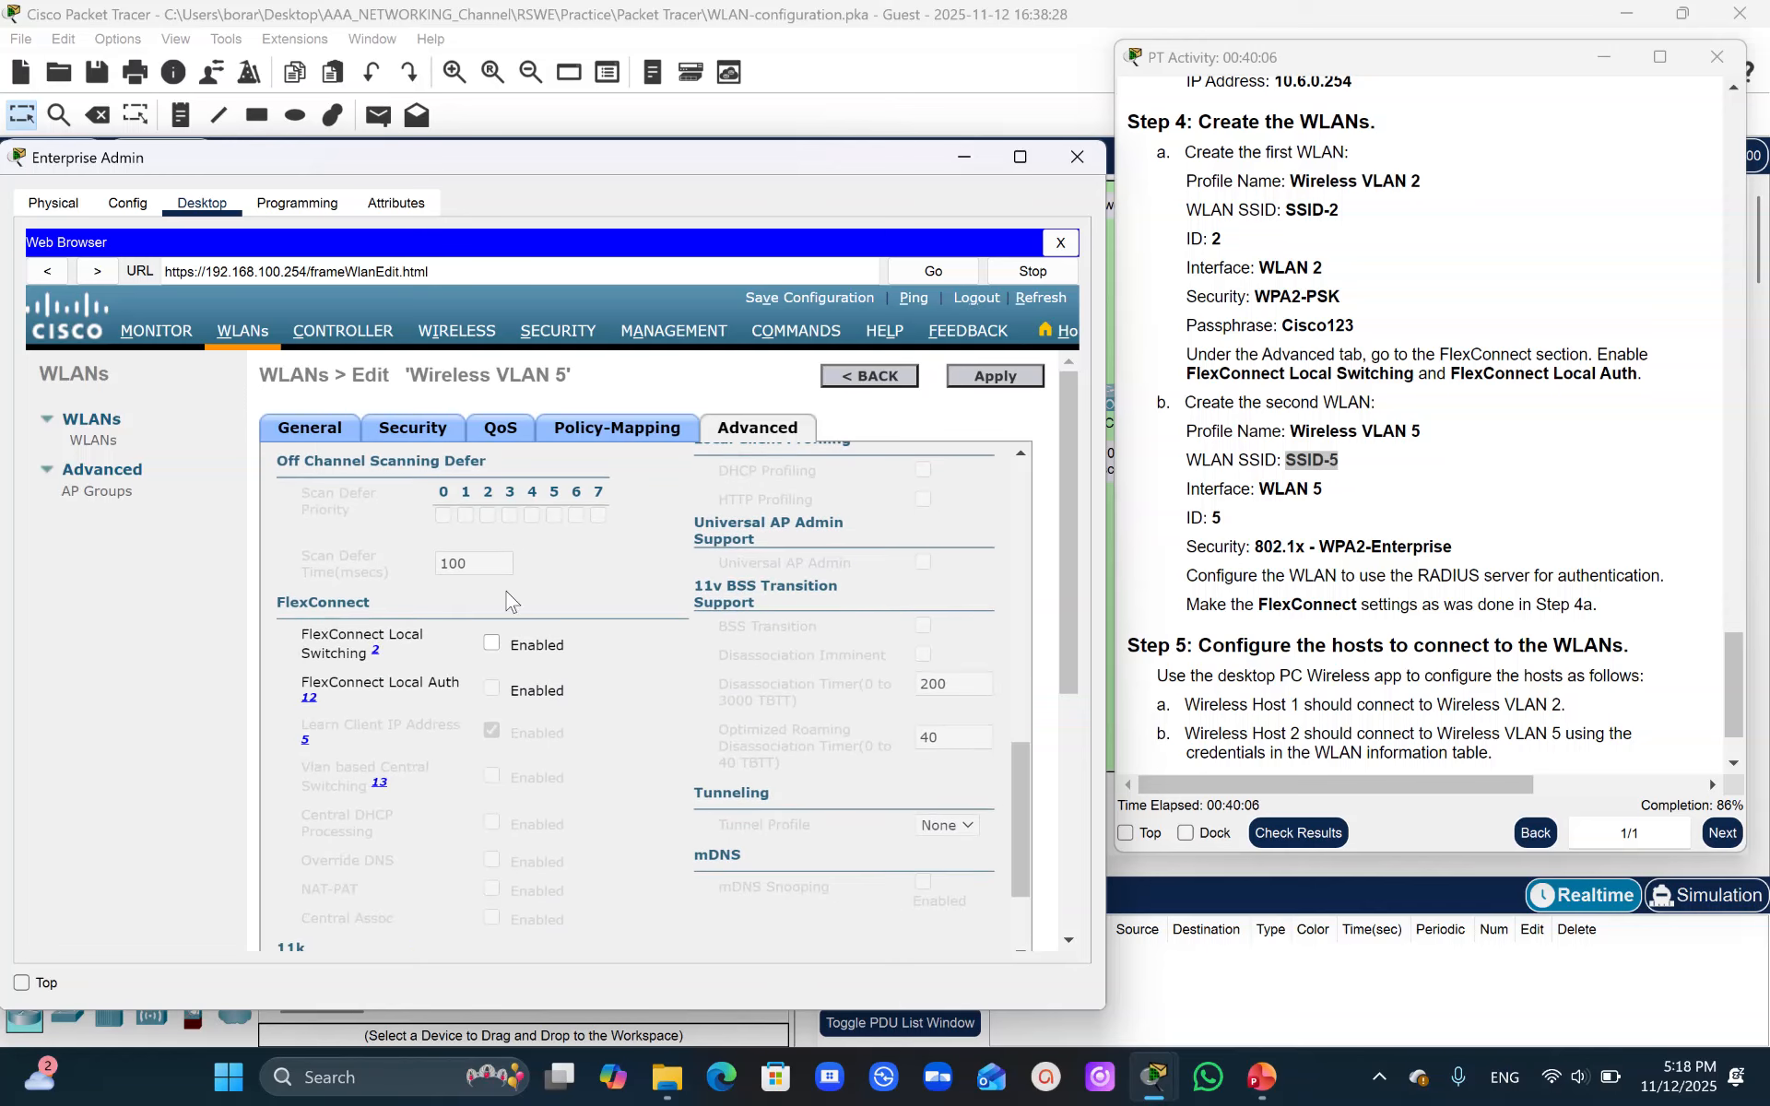
left_click(492, 644)
left_click(493, 689)
left_click(996, 377)
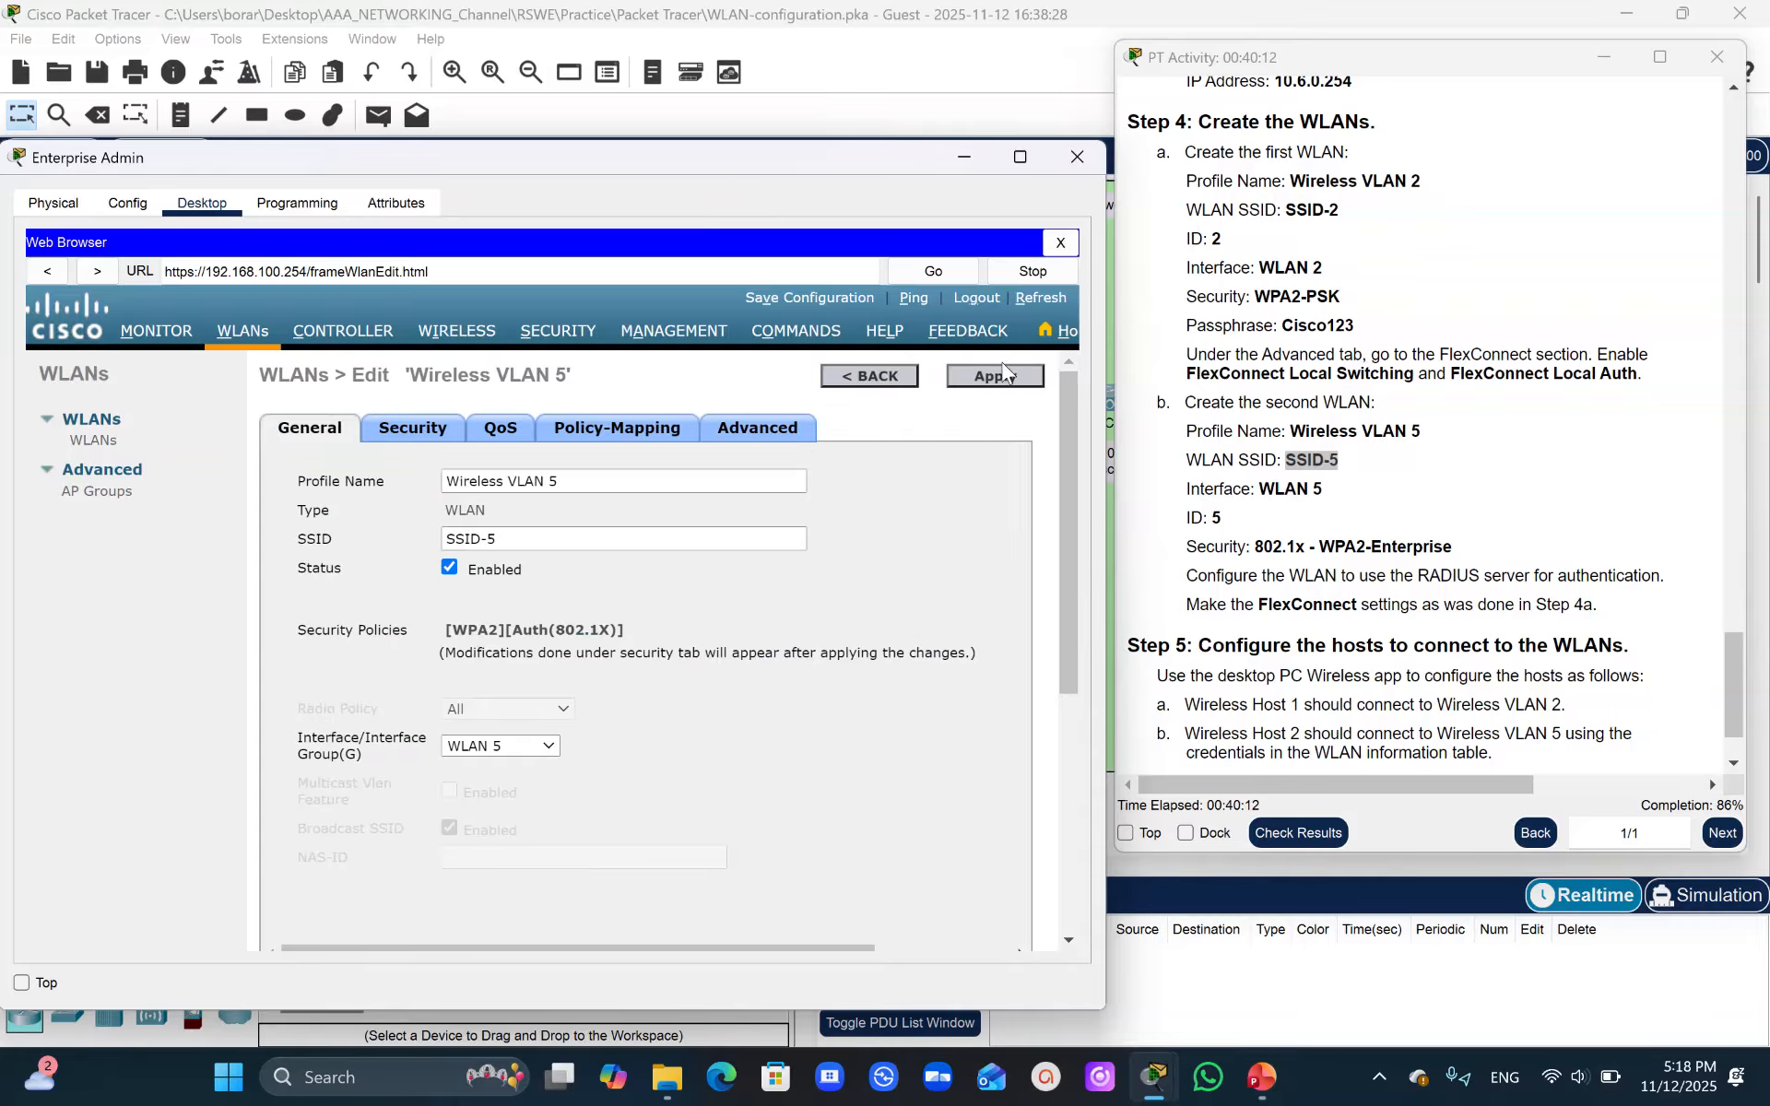
- Enable FlexConnect Local Switching and FlexConnect Local Auth for Wireless VLAN 5, apply and confirm the warning
left_click(772, 430)
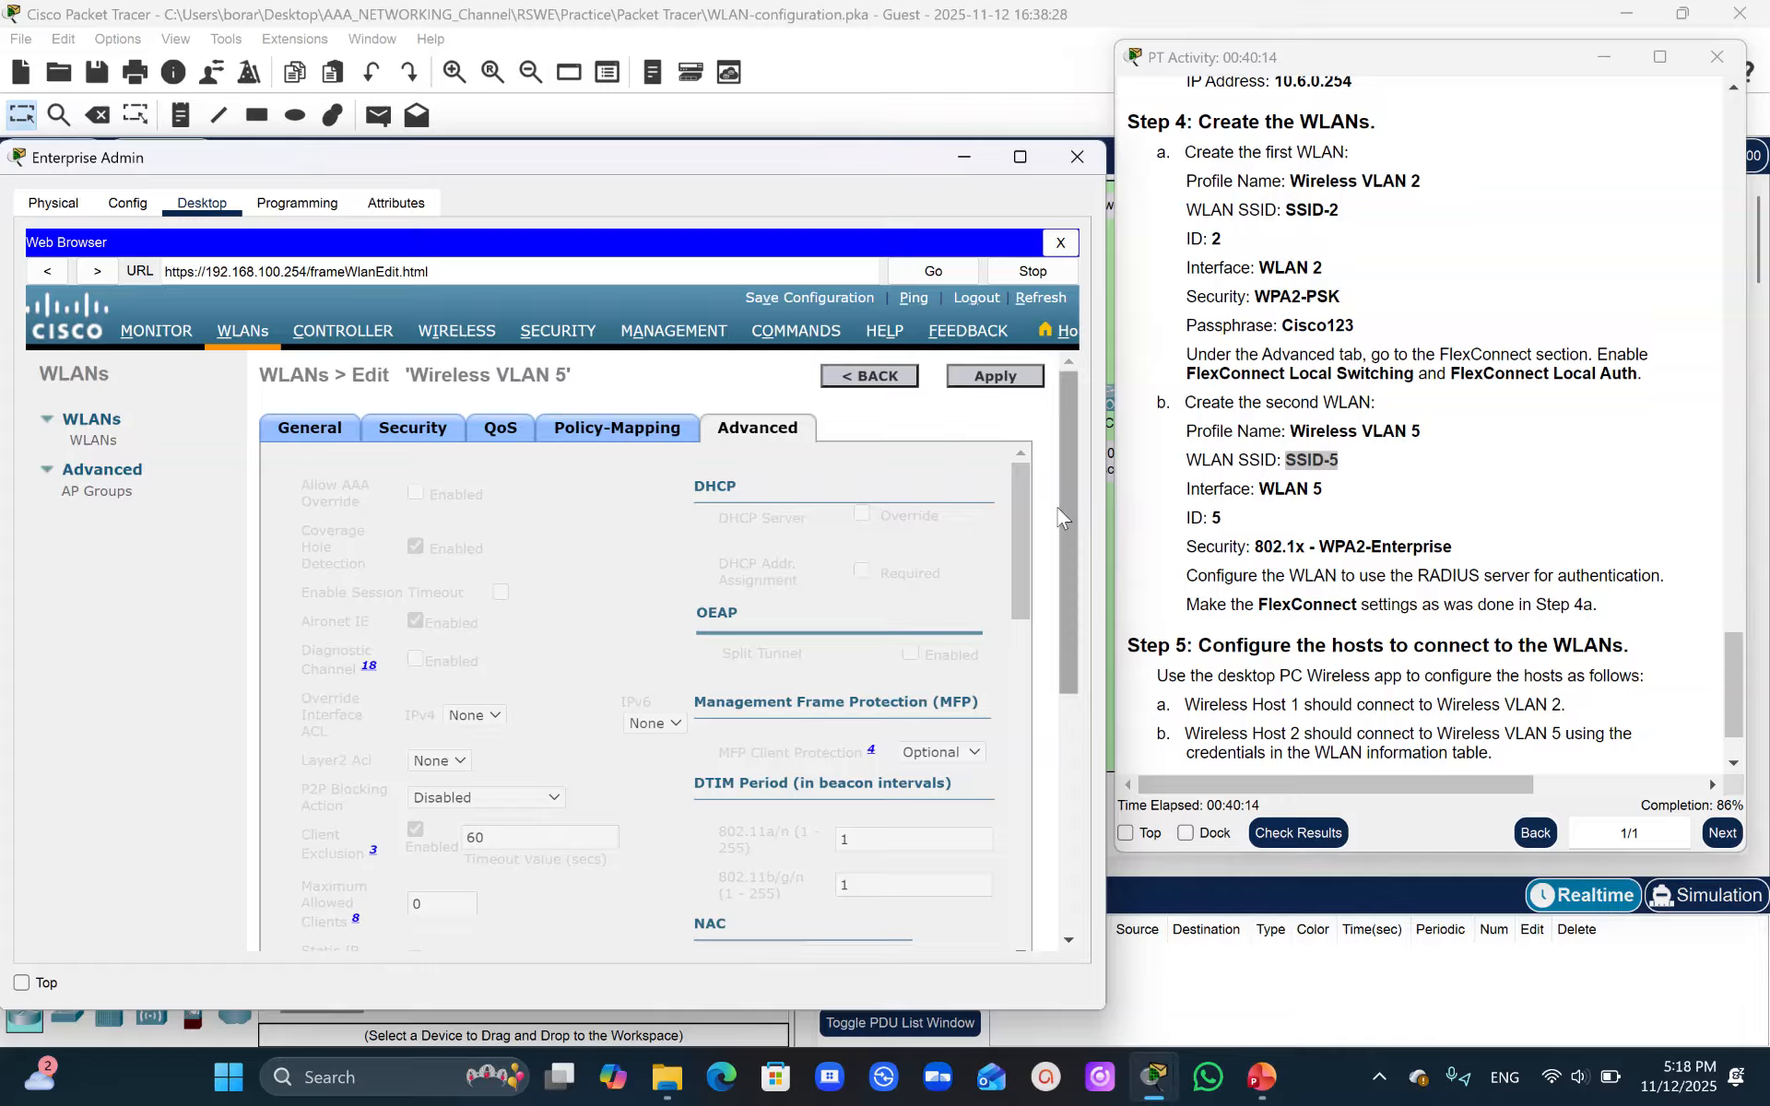
left_click_drag(1007, 571, 996, 821)
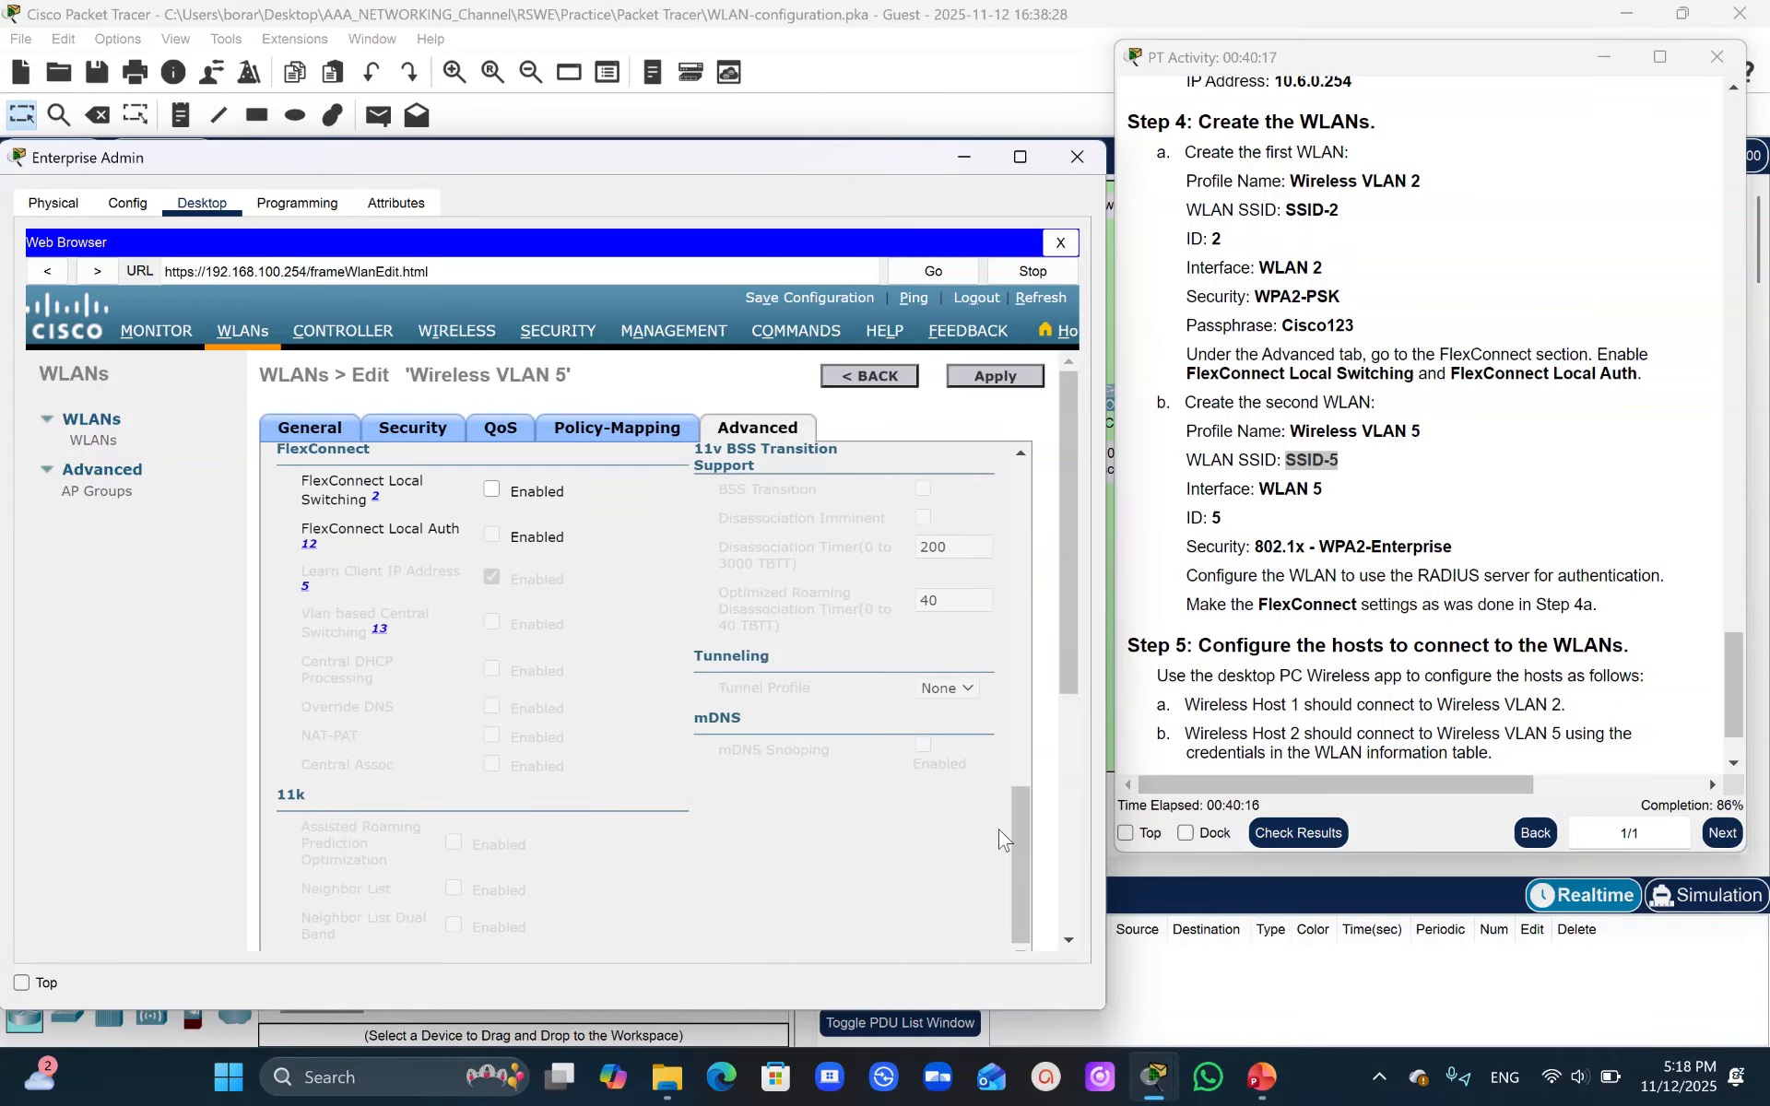
left_click(492, 489)
left_click(492, 536)
left_click(977, 380)
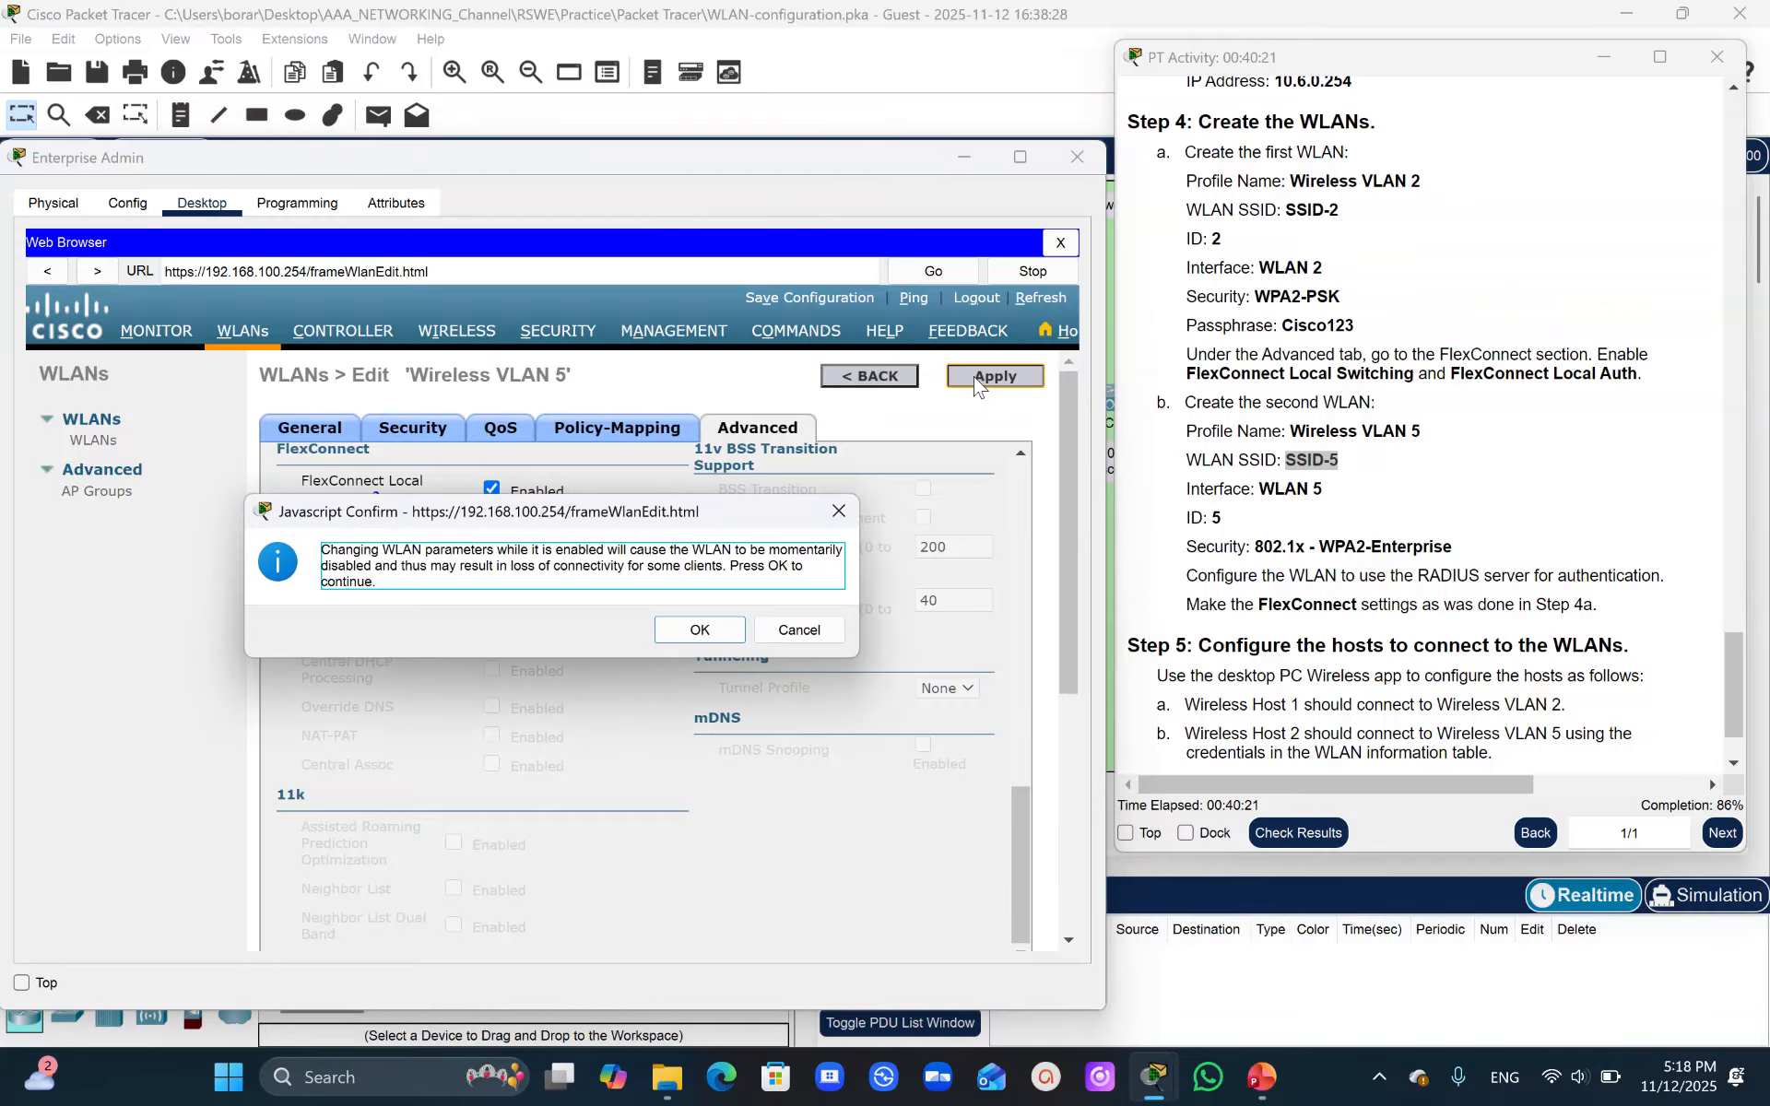
left_click(694, 631)
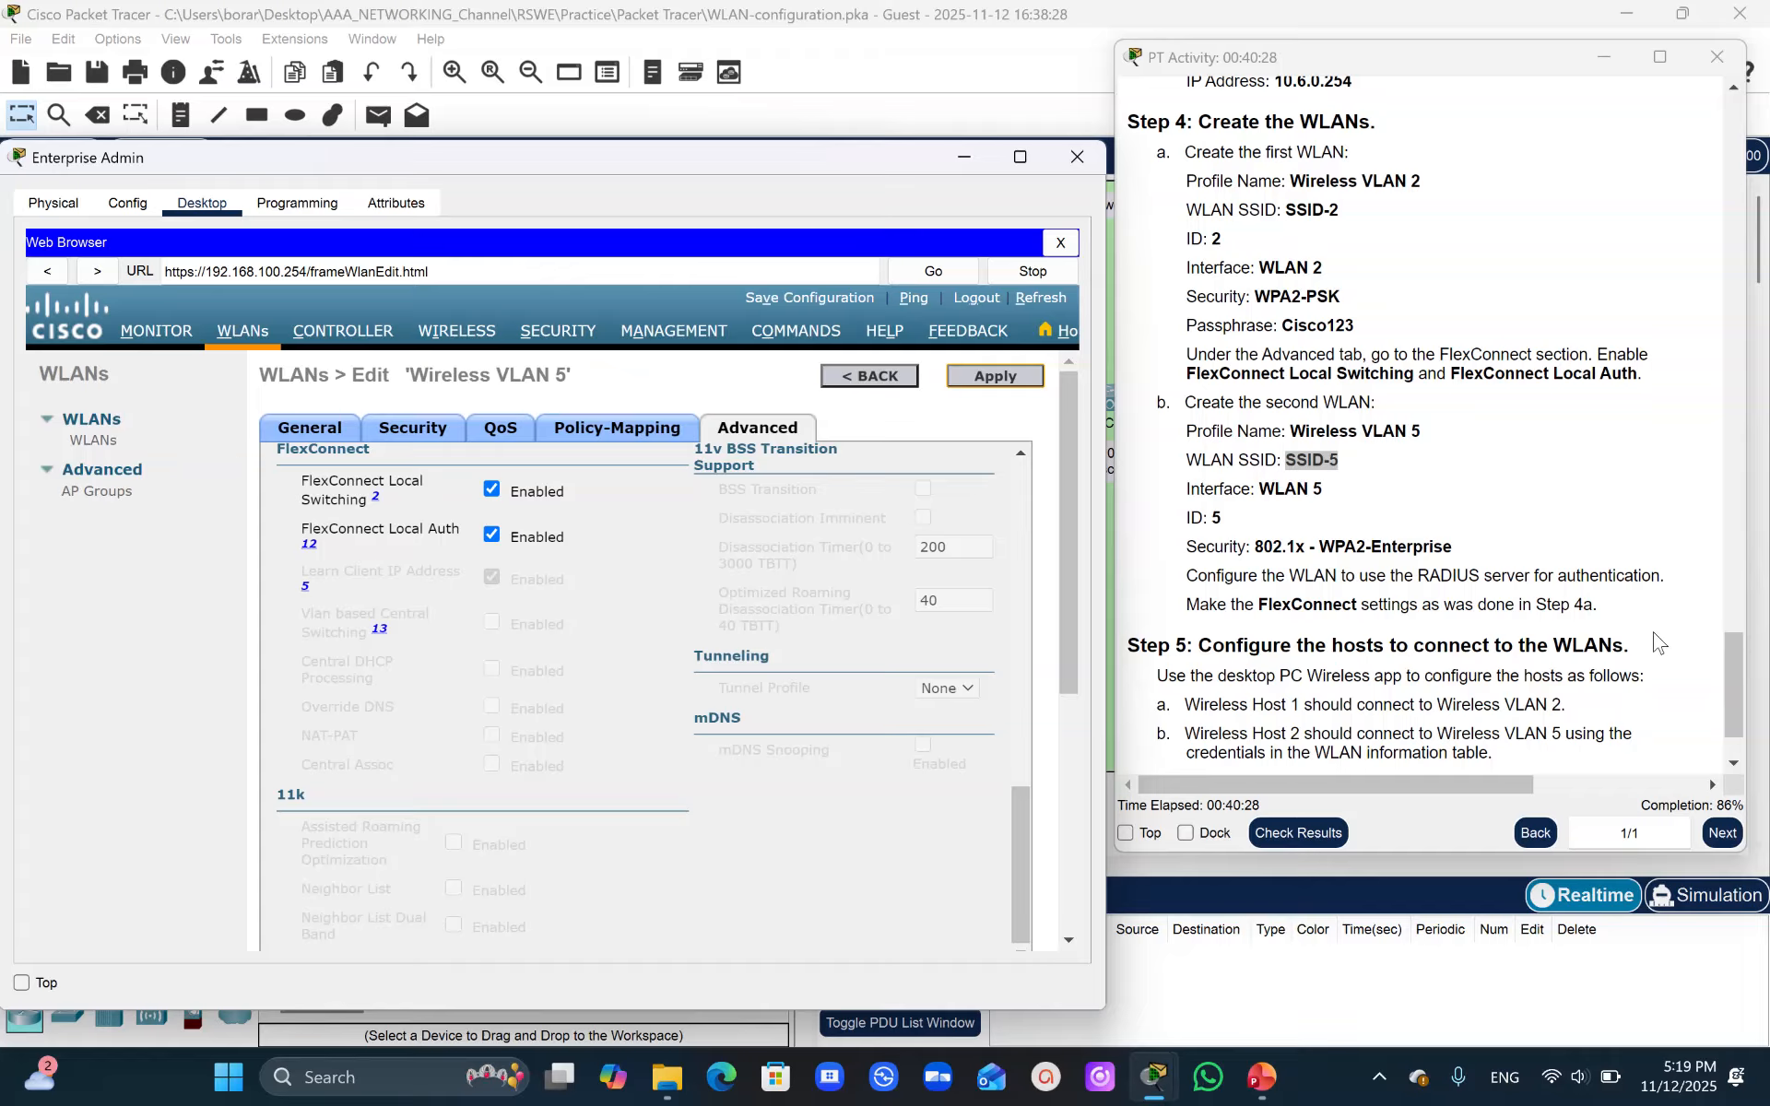
- Review the WLAN information table with SSIDs, authentication types and credentials in the activity instructions
left_click(1738, 662)
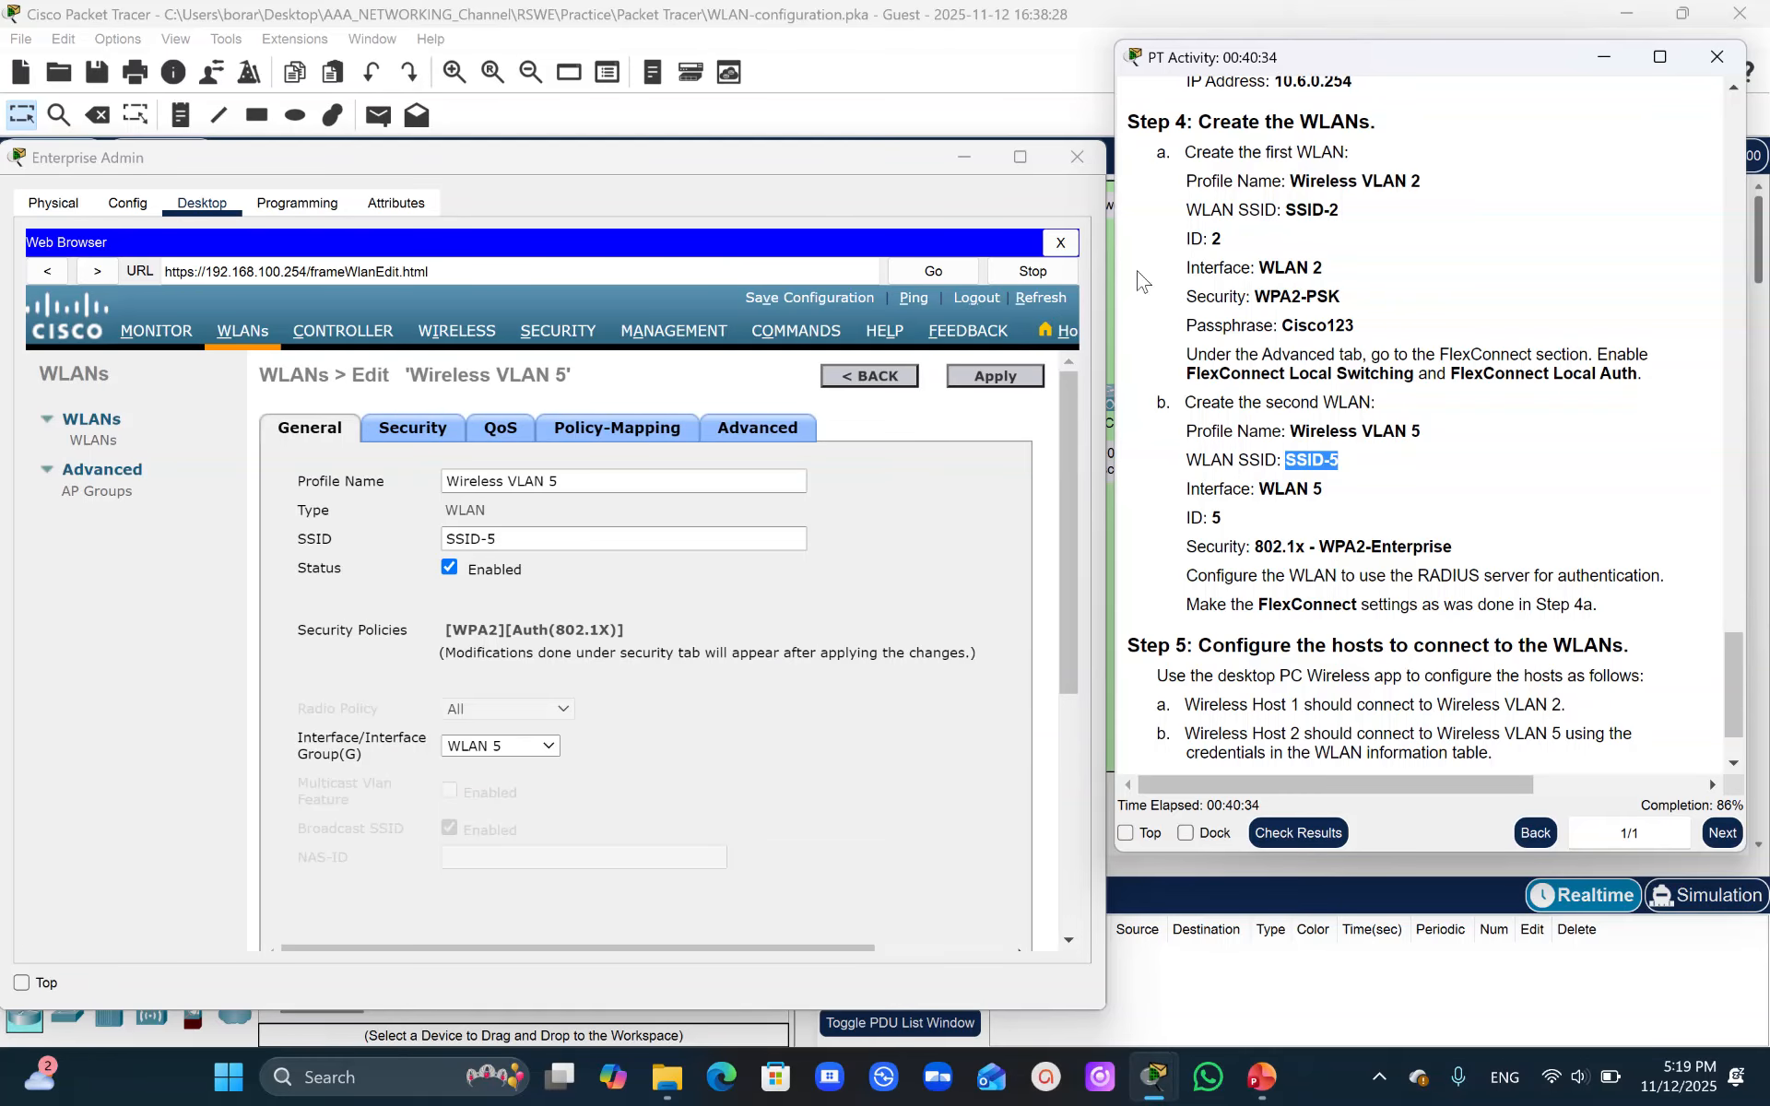
left_click(967, 163)
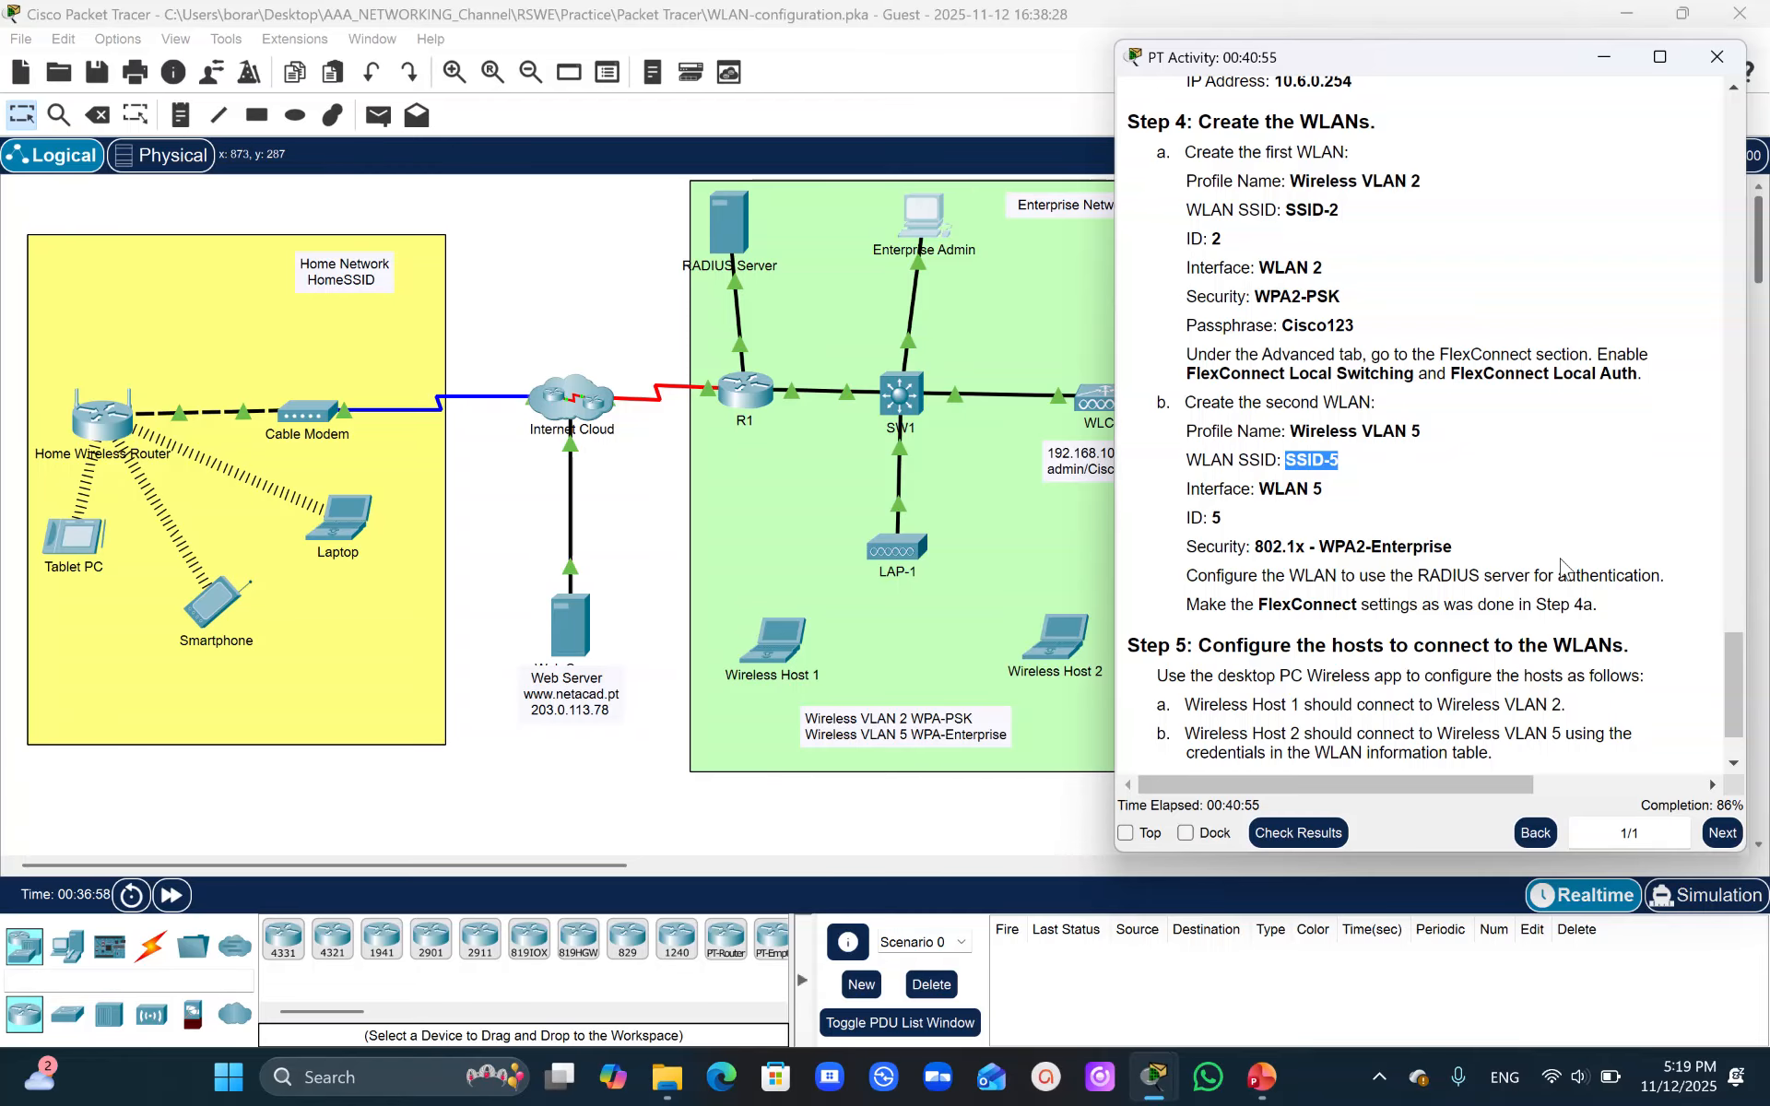
left_click(1725, 698)
left_click_drag(1725, 697, 1691, 233)
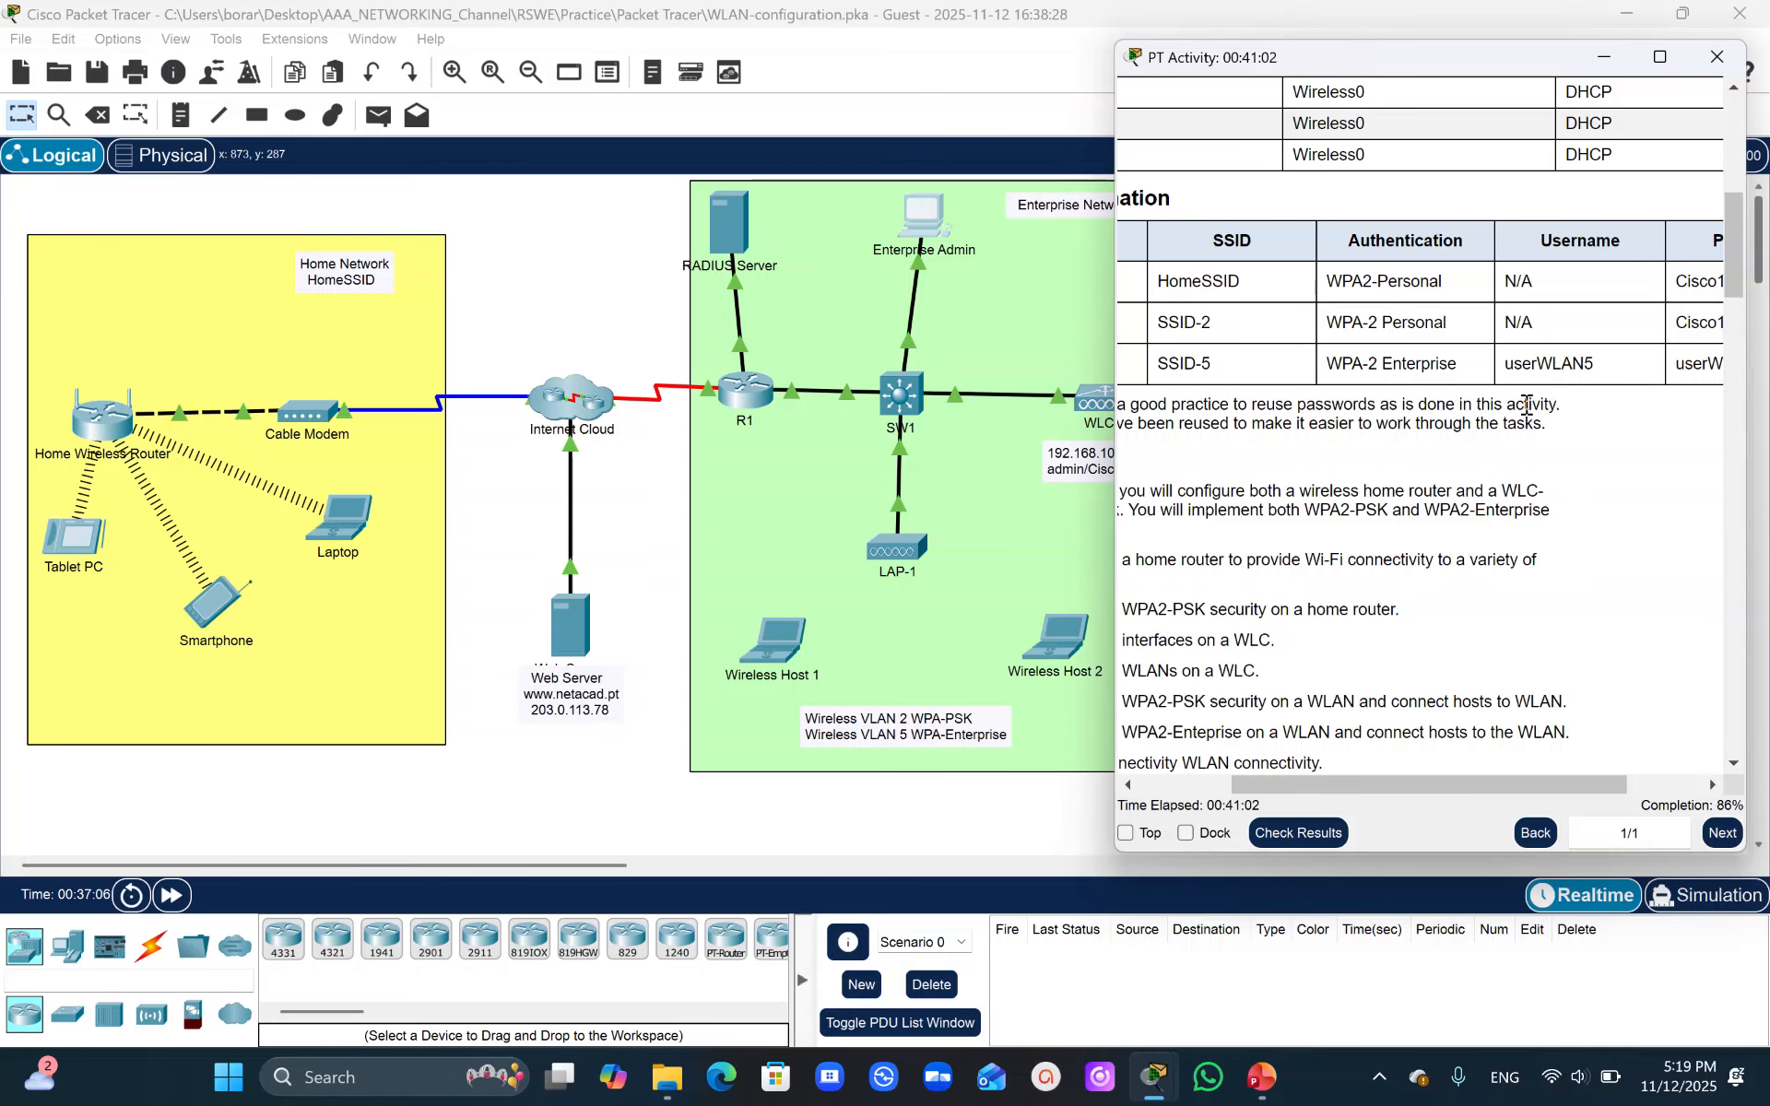
left_click_drag(1352, 783, 1420, 779)
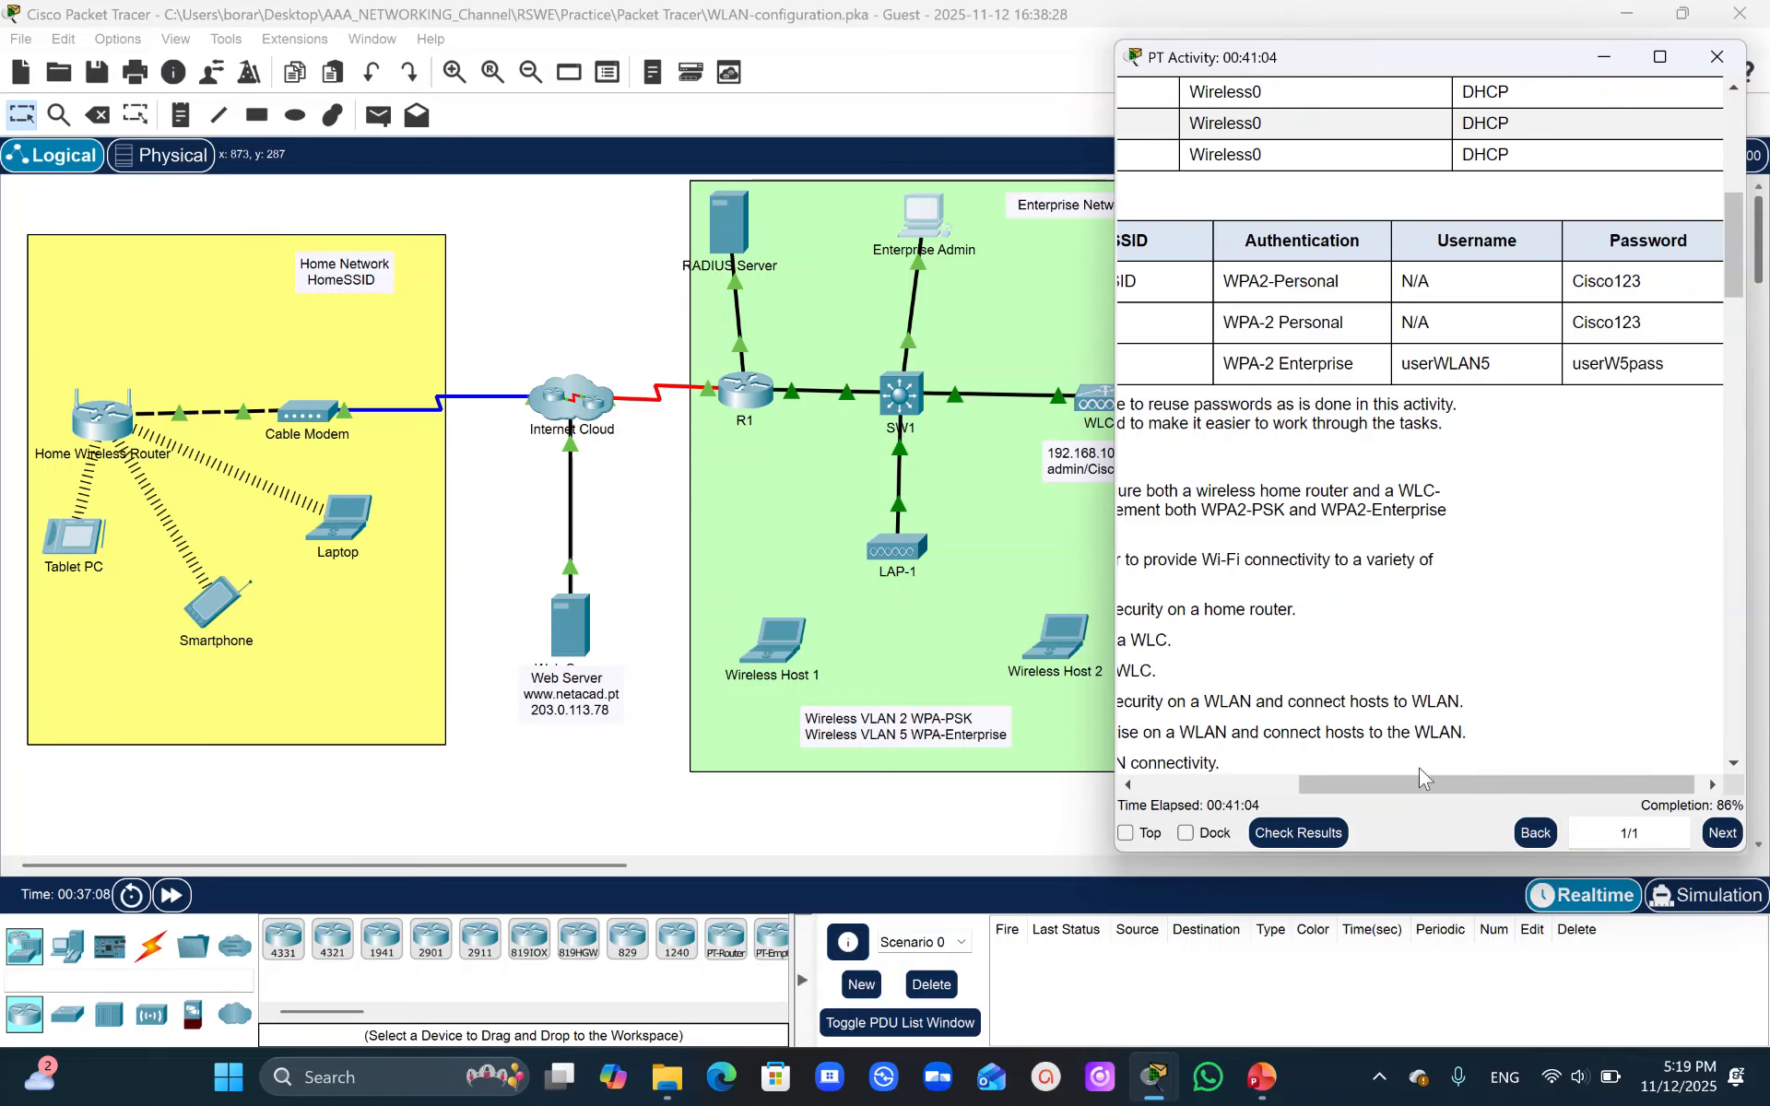
- Open Wireless Host 1's PC Wireless app and refresh the list of available networks
left_click(786, 650)
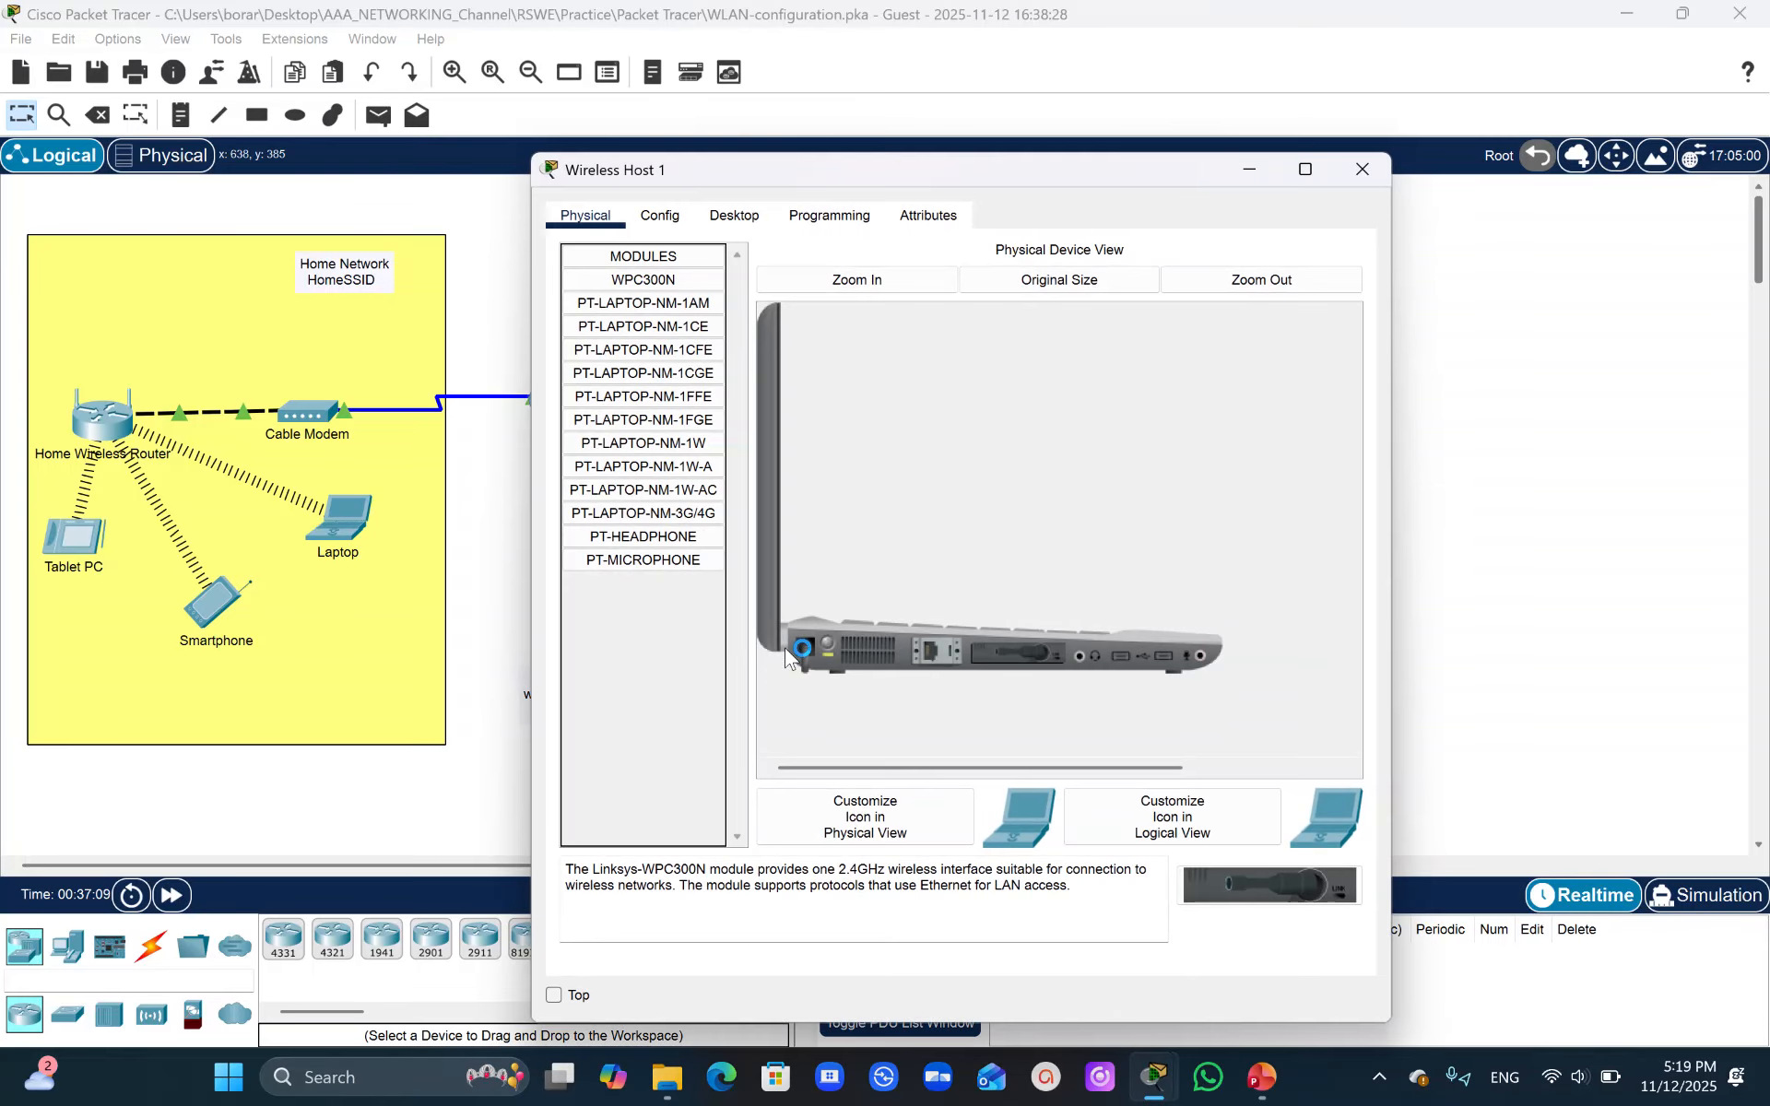
left_click(734, 215)
left_click(628, 592)
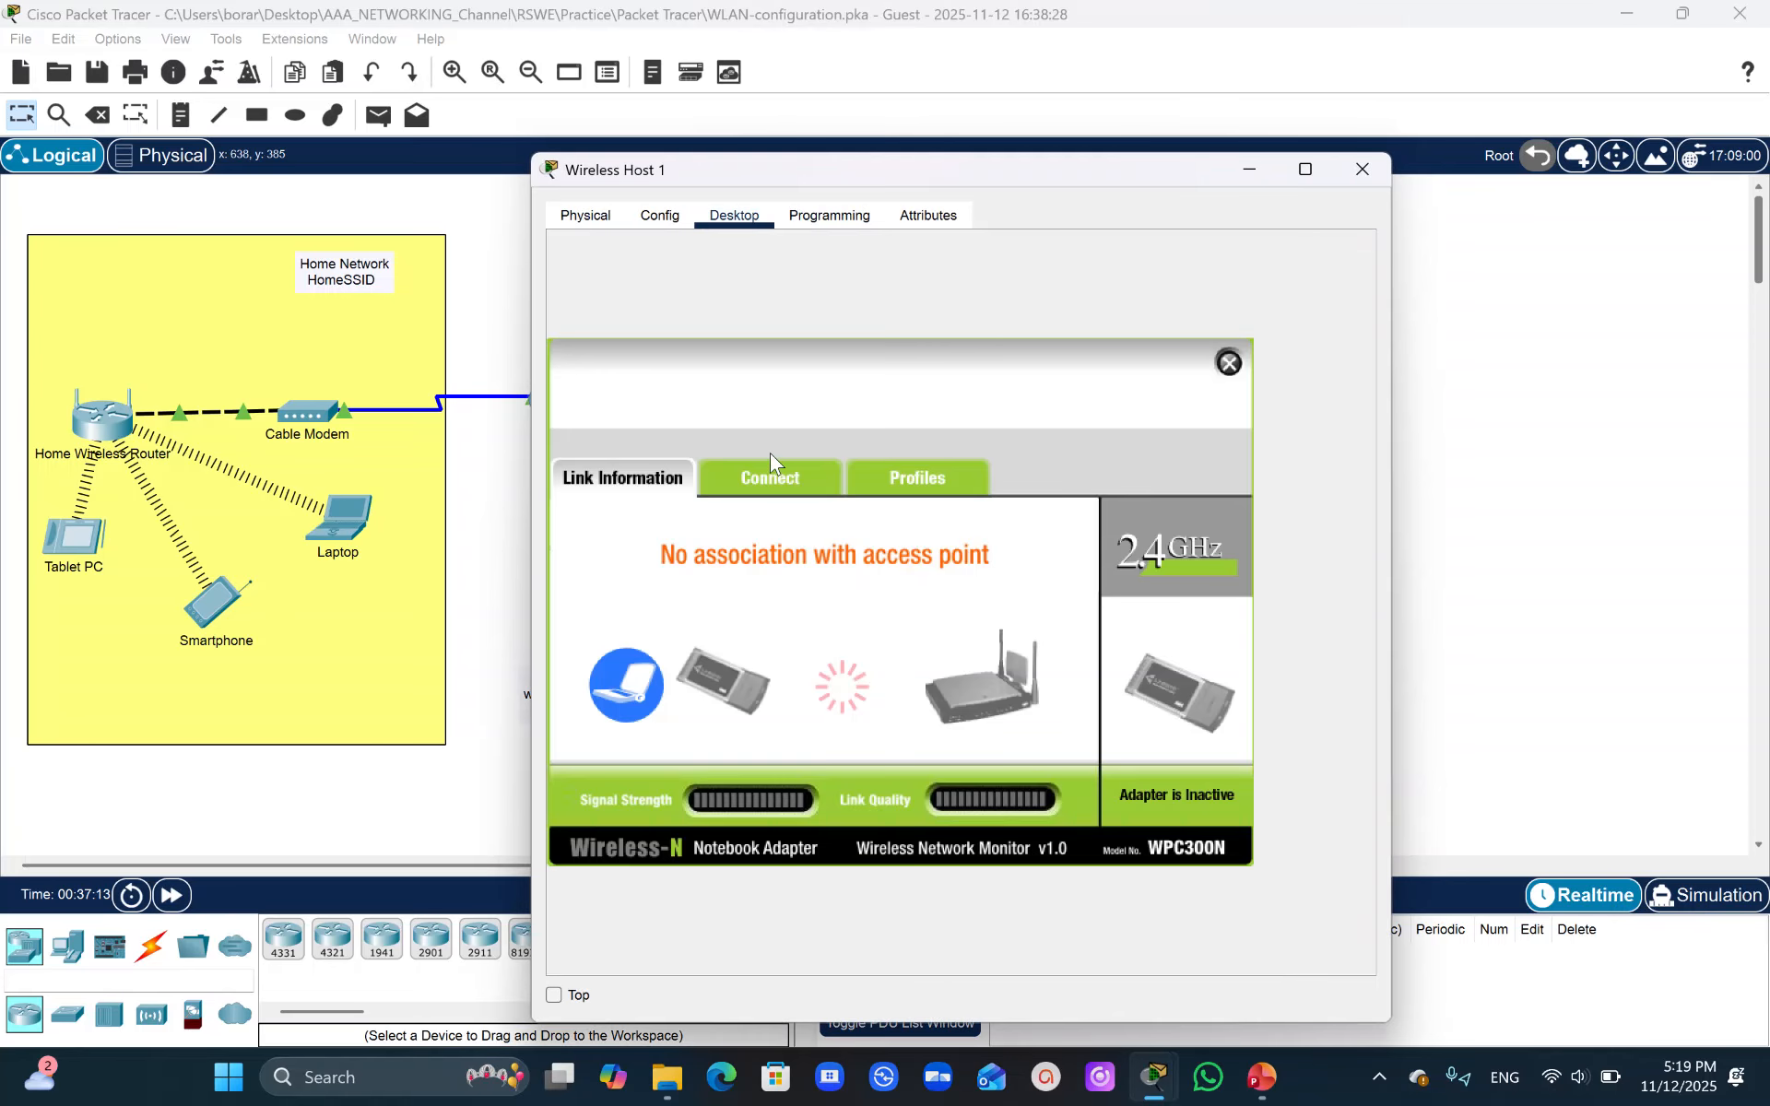
left_click(772, 478)
left_click(902, 739)
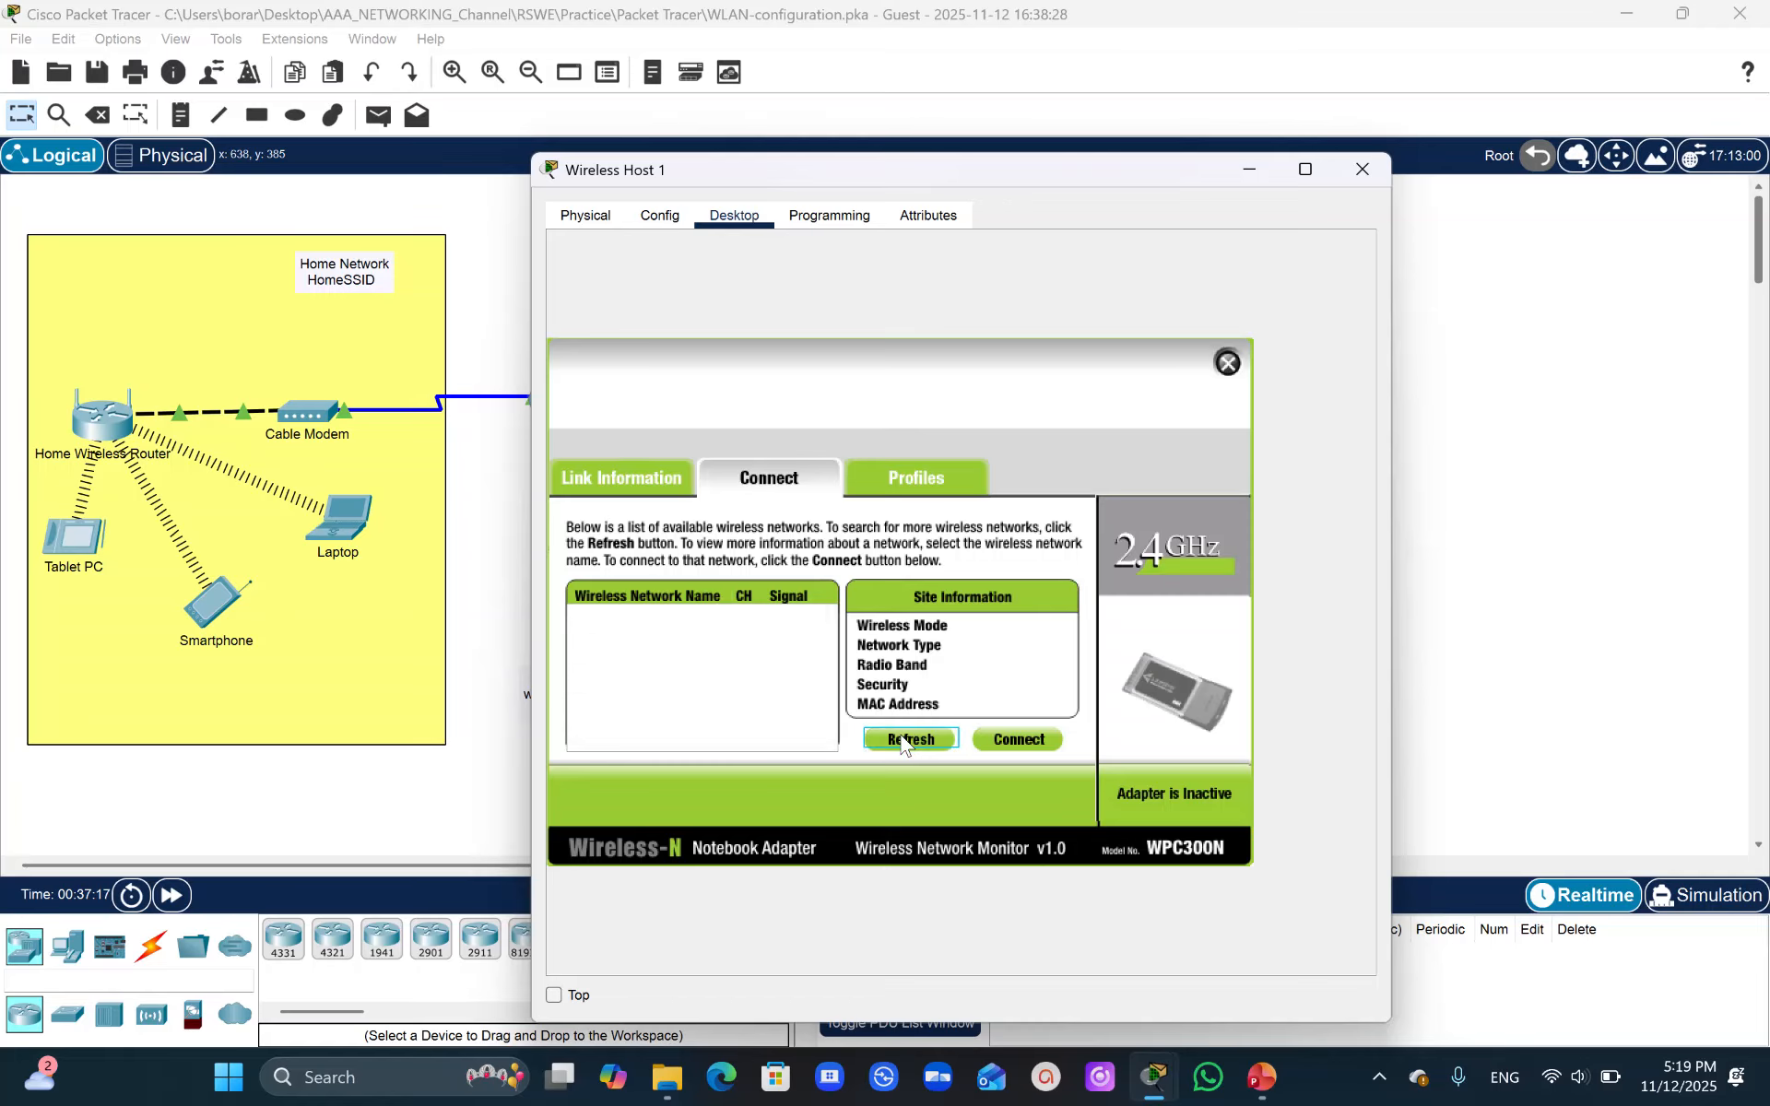
left_click(478, 589)
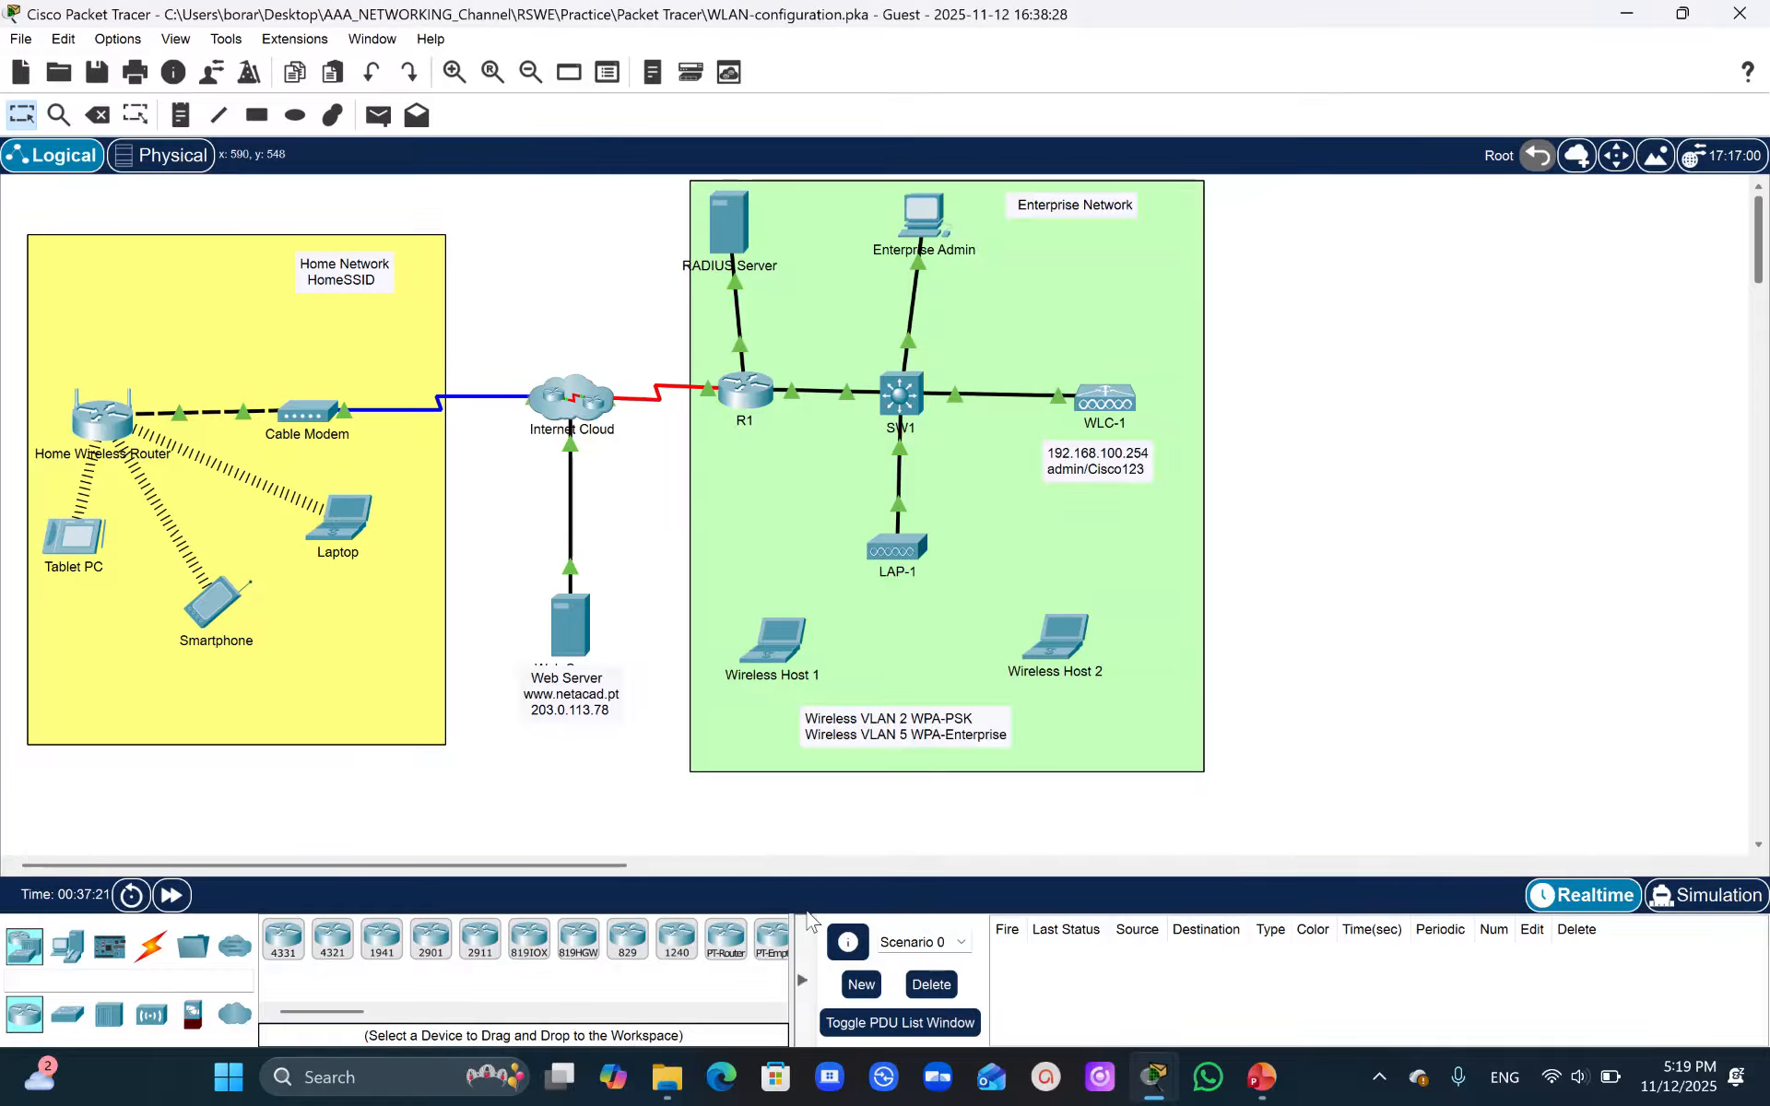
- Return to the Enterprise Admin browser and open the controller's Commands section for setting the time
mouse_move(1164, 1093)
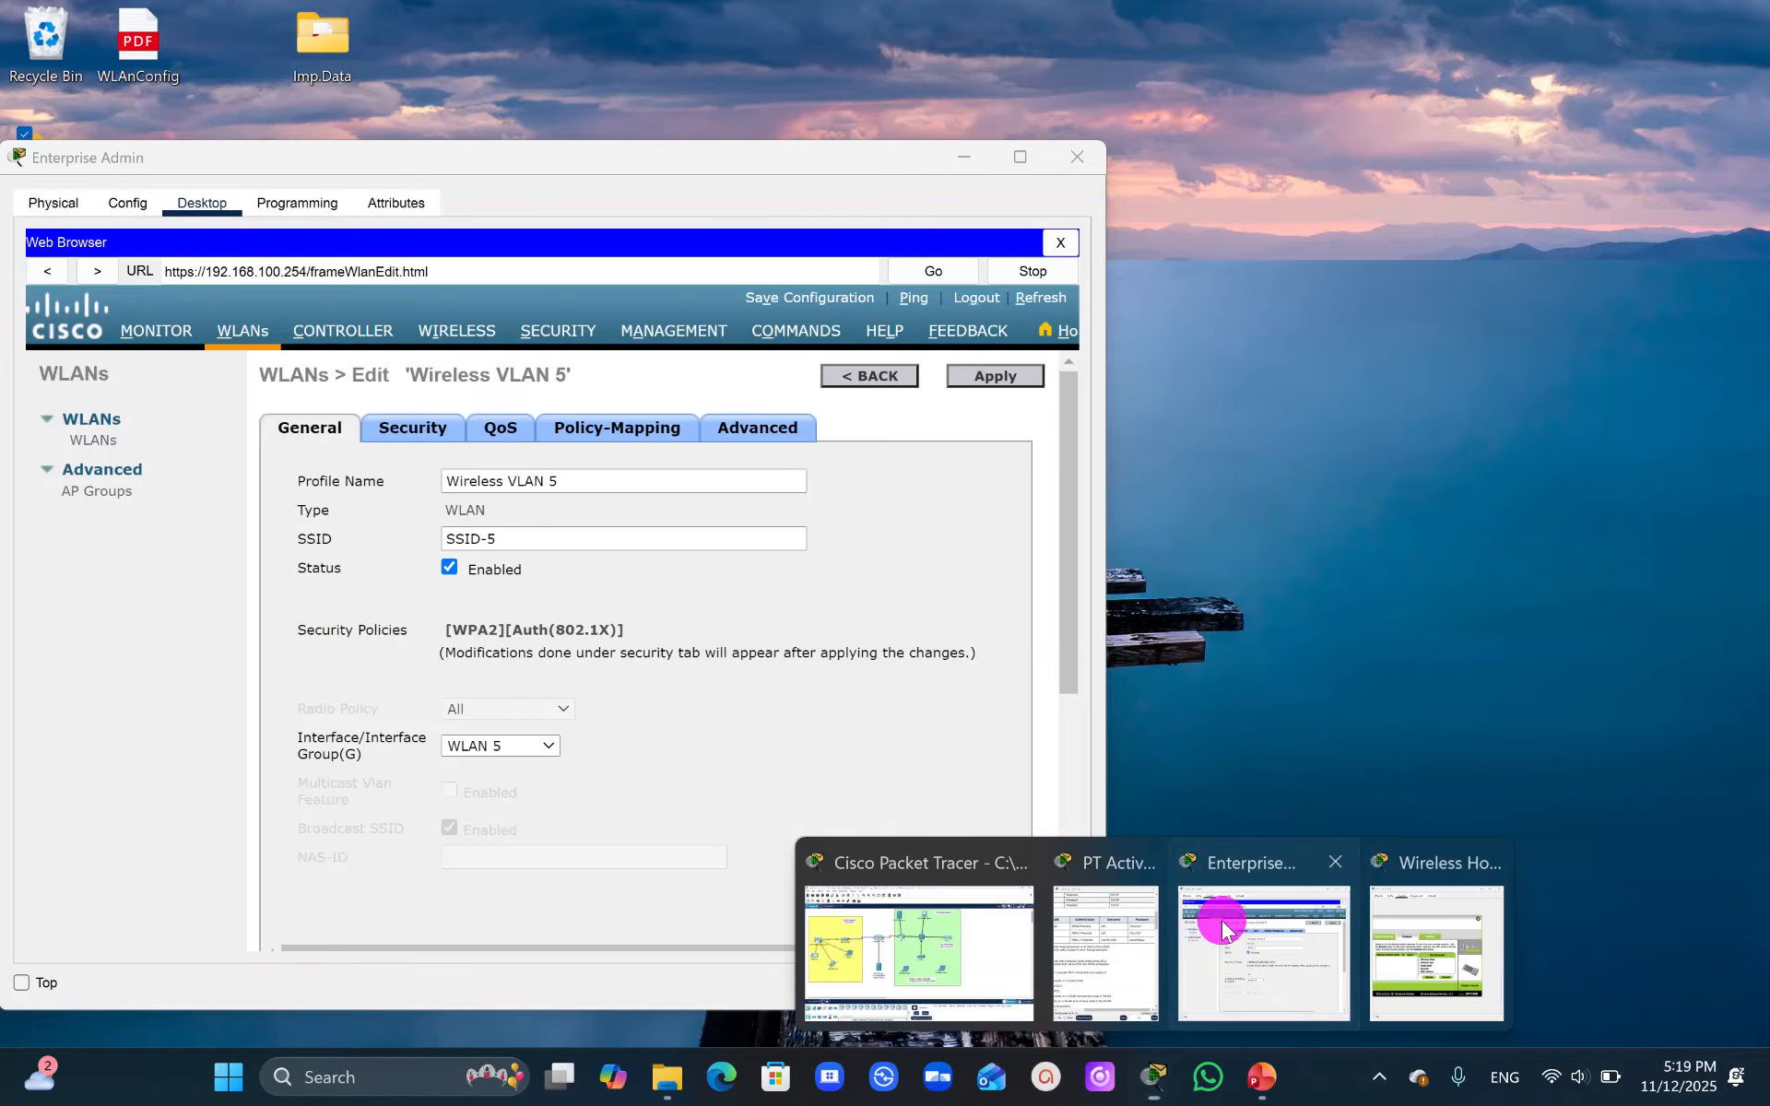
left_click(1222, 922)
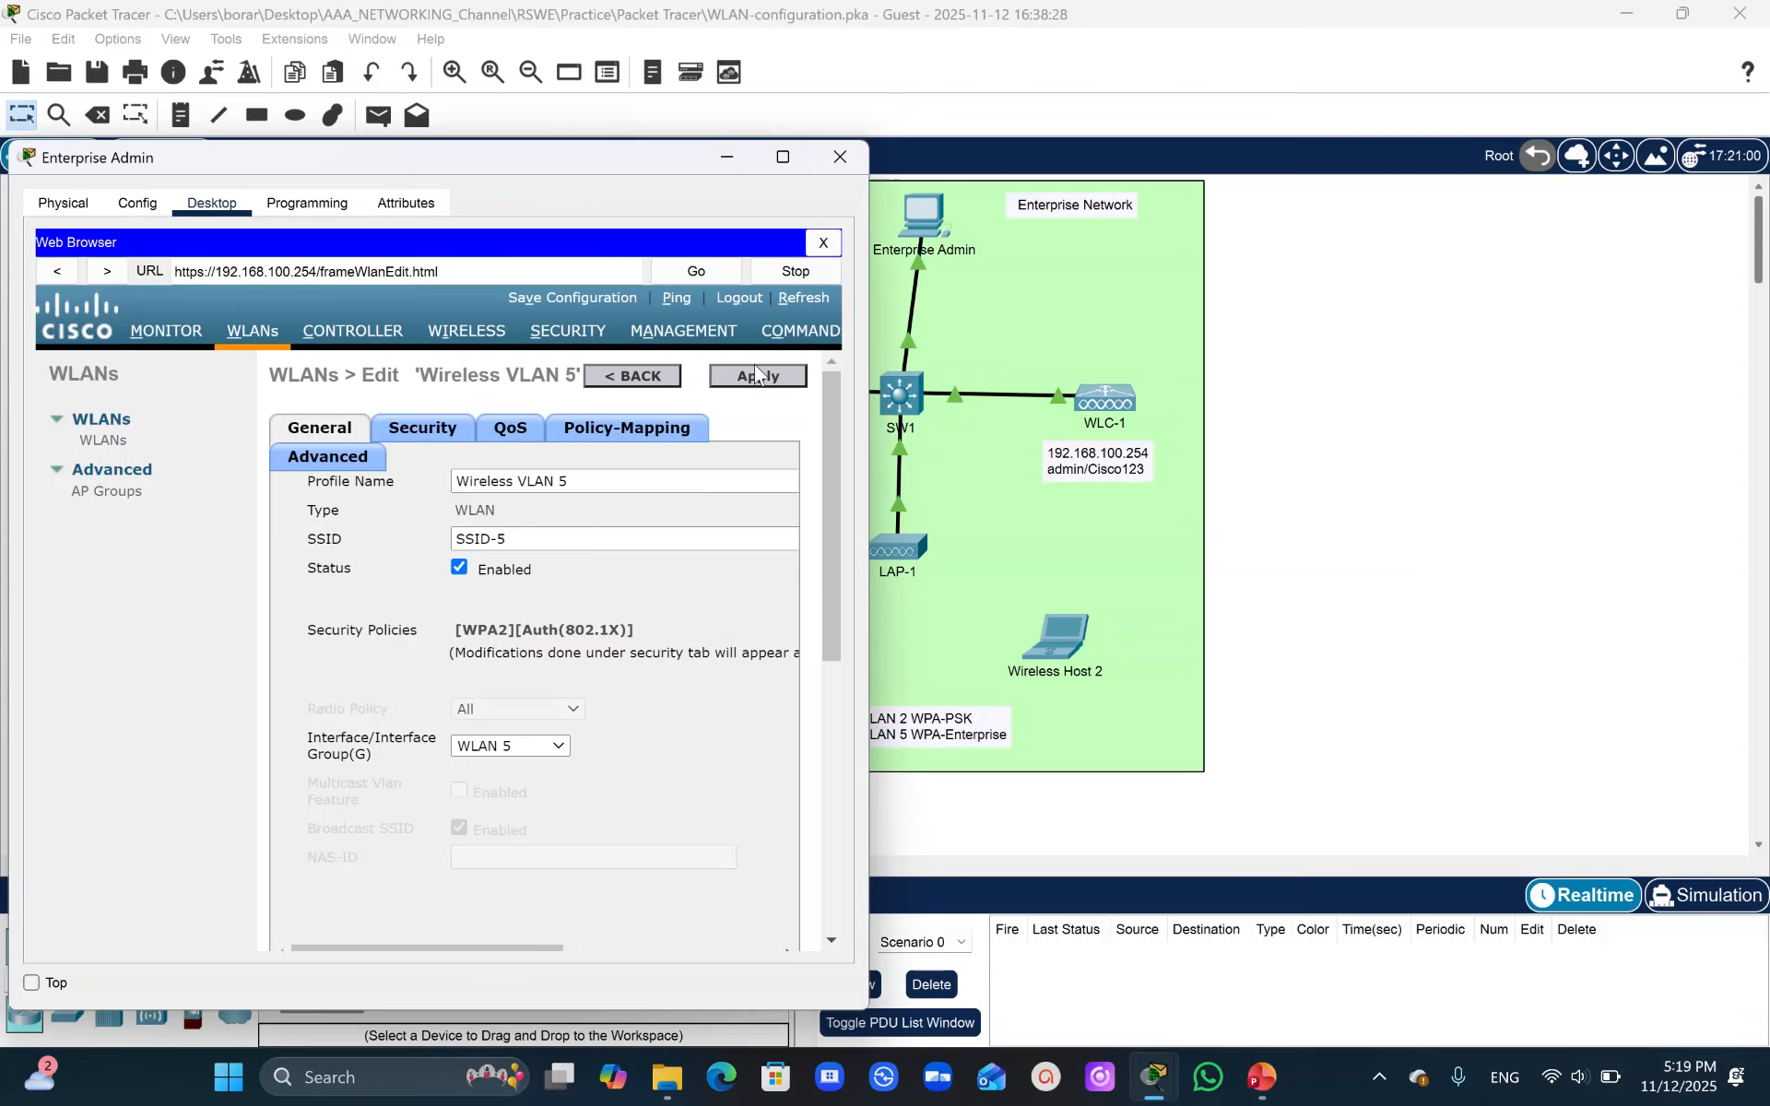
left_click(79, 438)
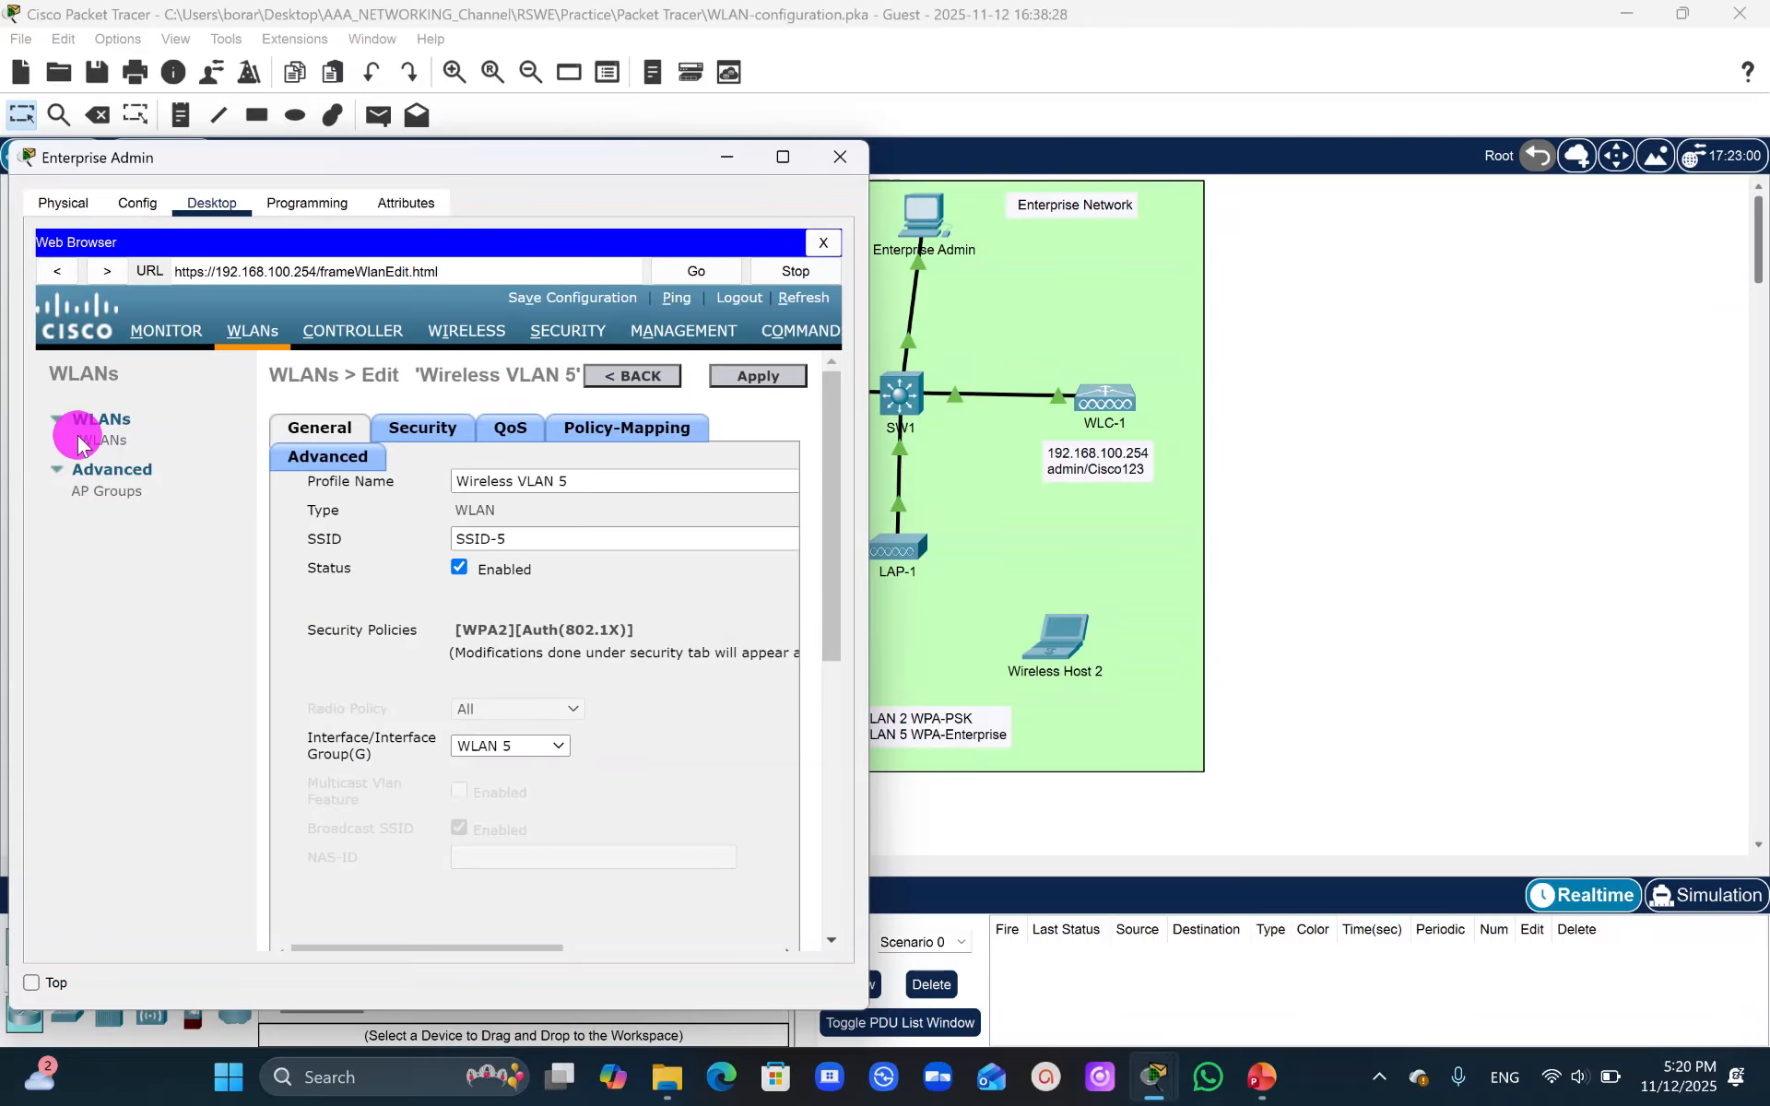
left_click(90, 442)
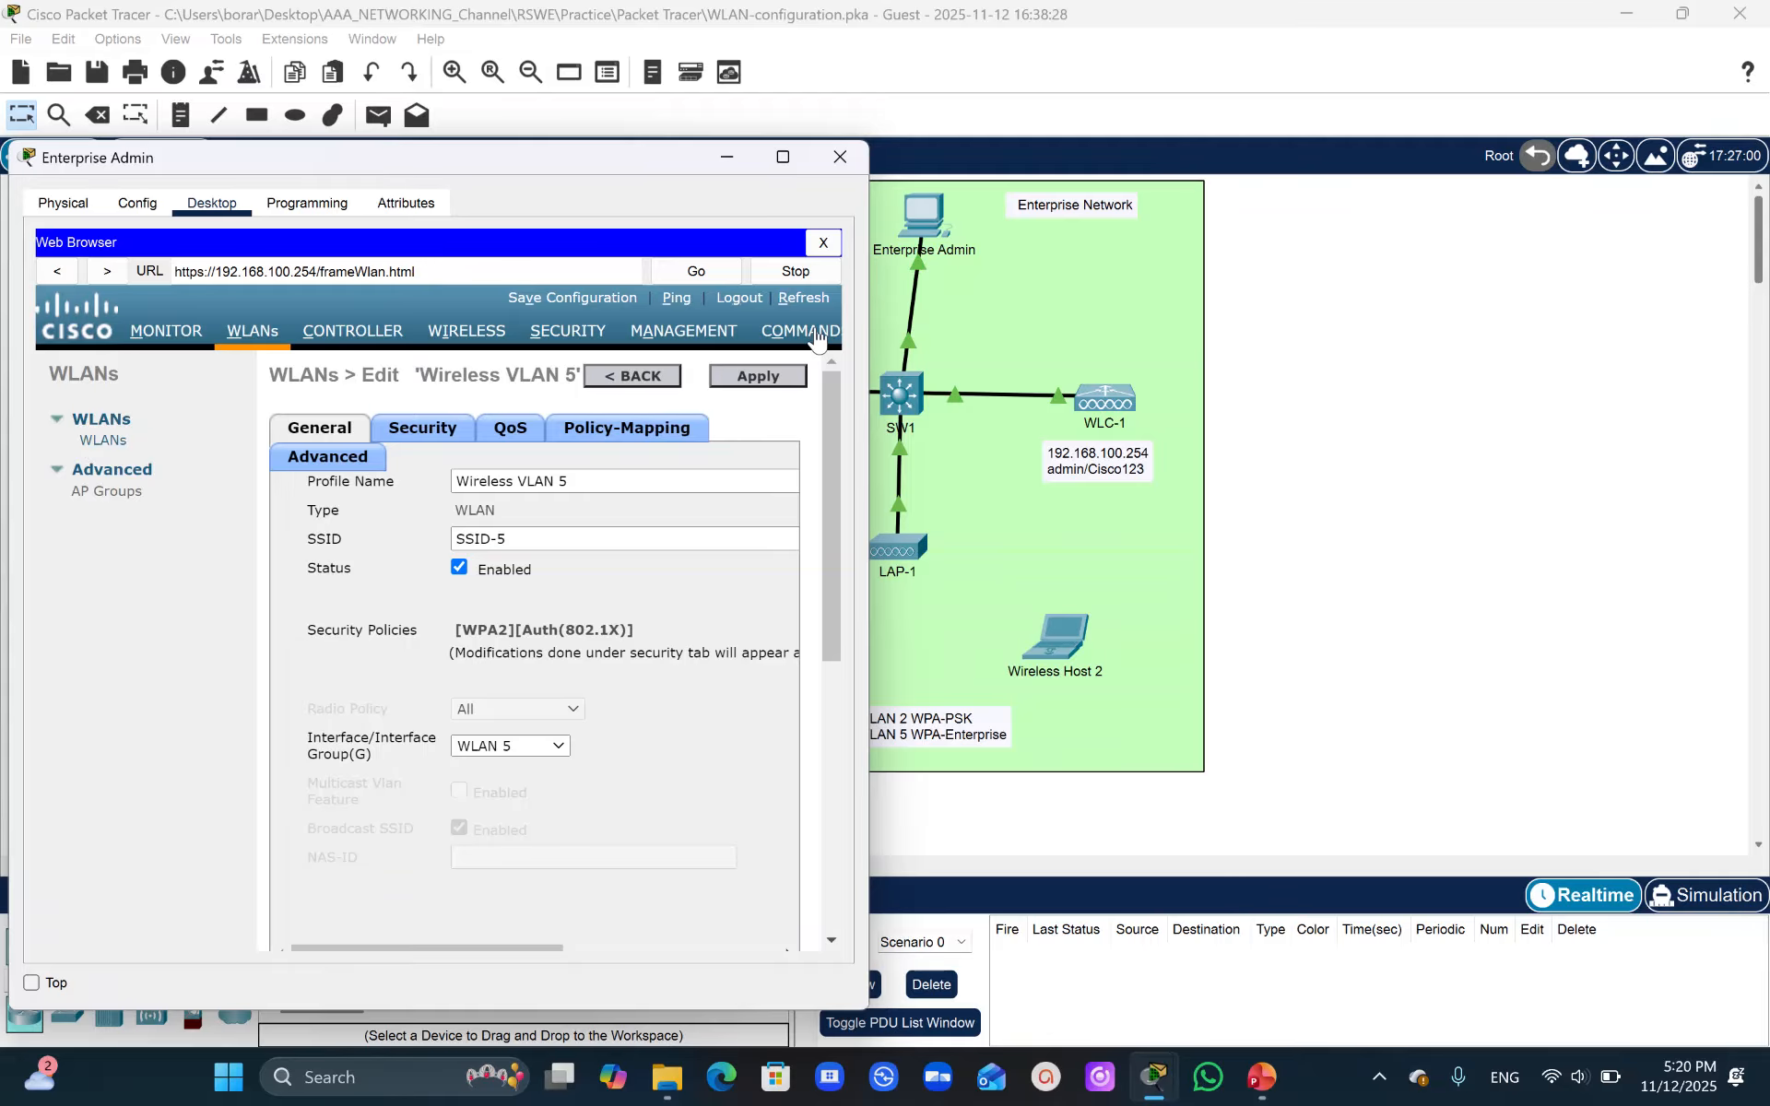
left_click(799, 332)
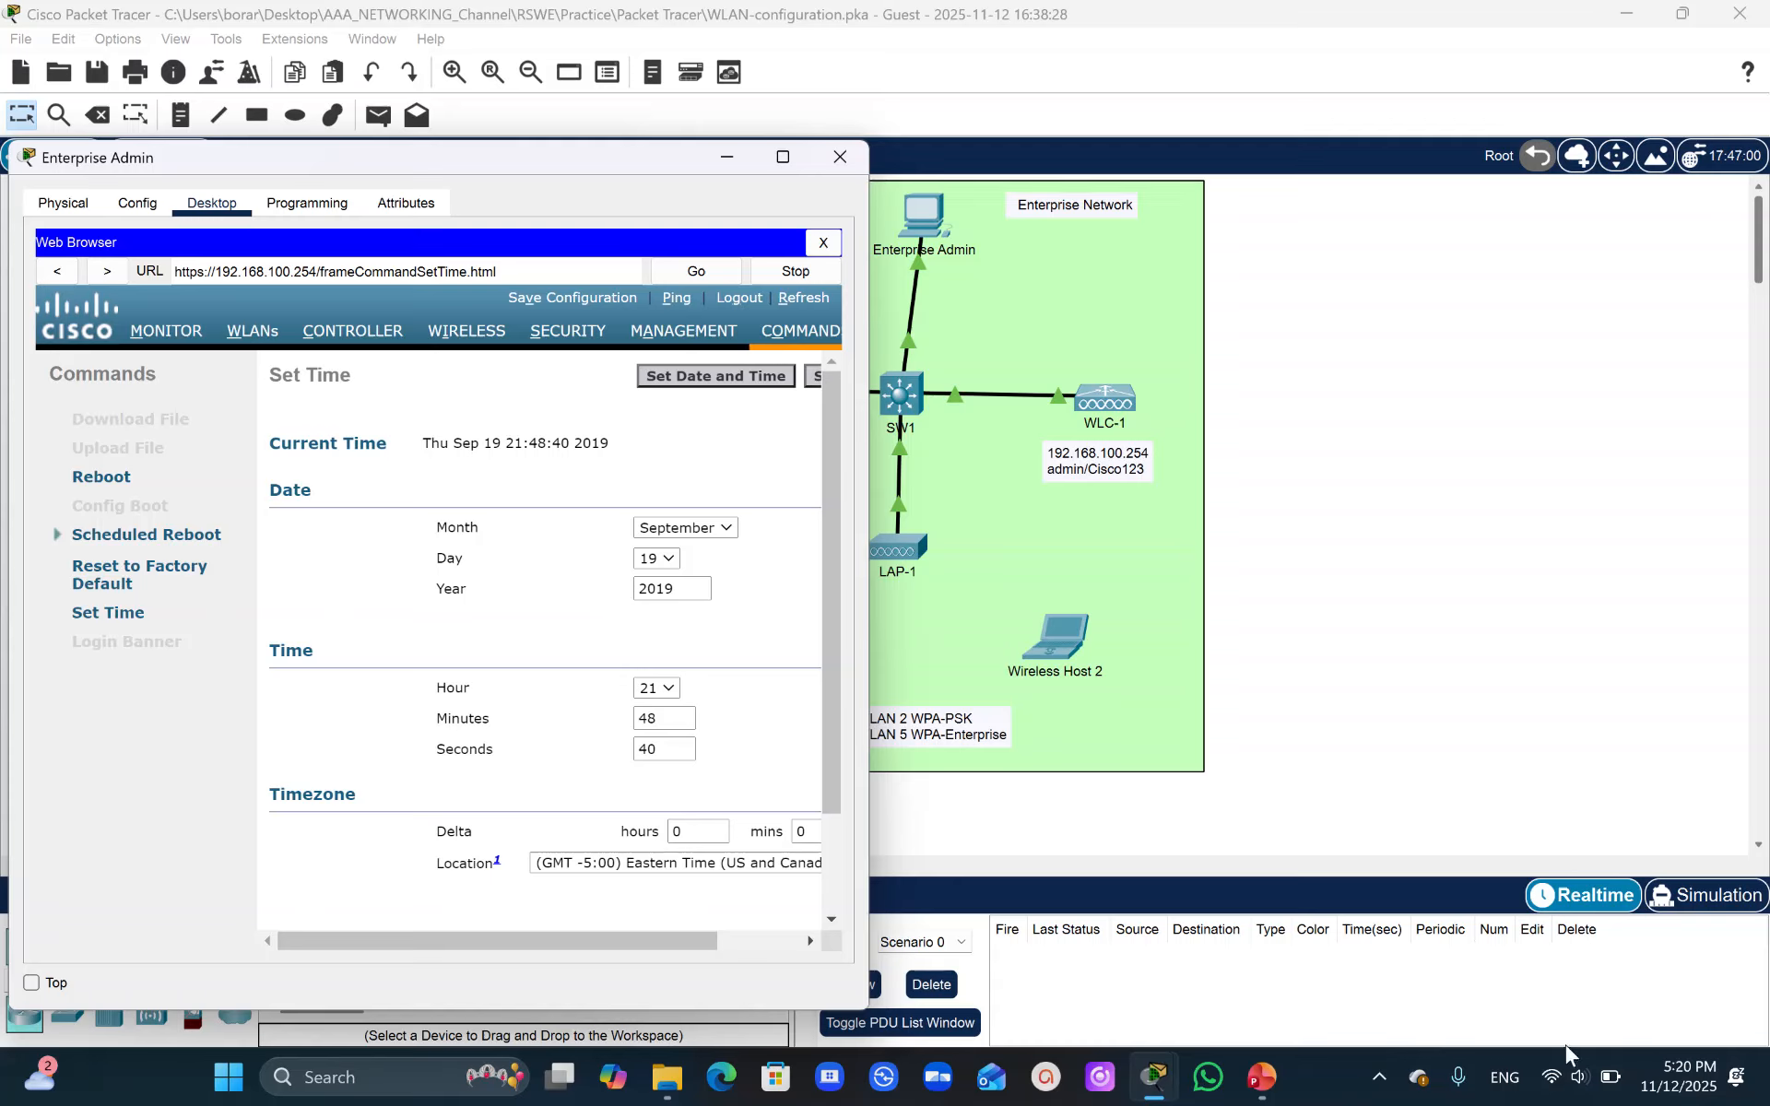
- Set the controller's date to November 12, 2025
left_click(721, 532)
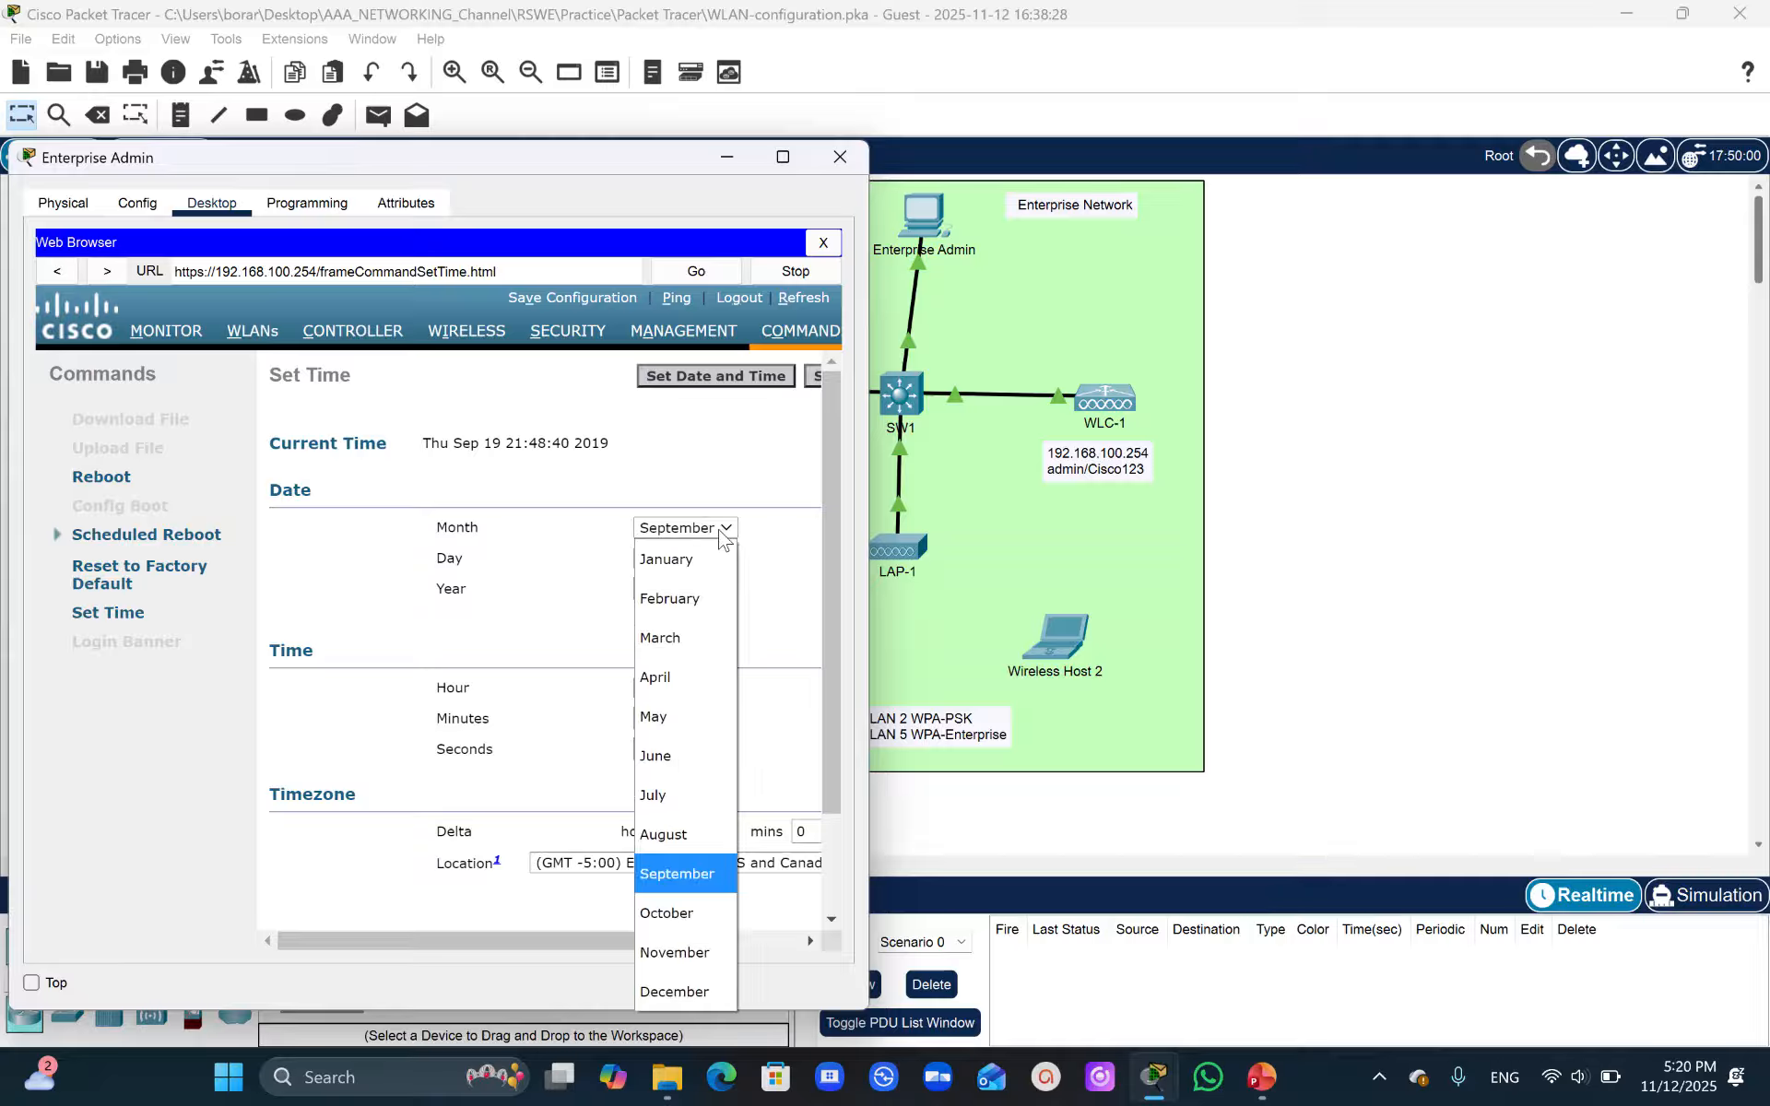
left_click(675, 955)
left_click(660, 560)
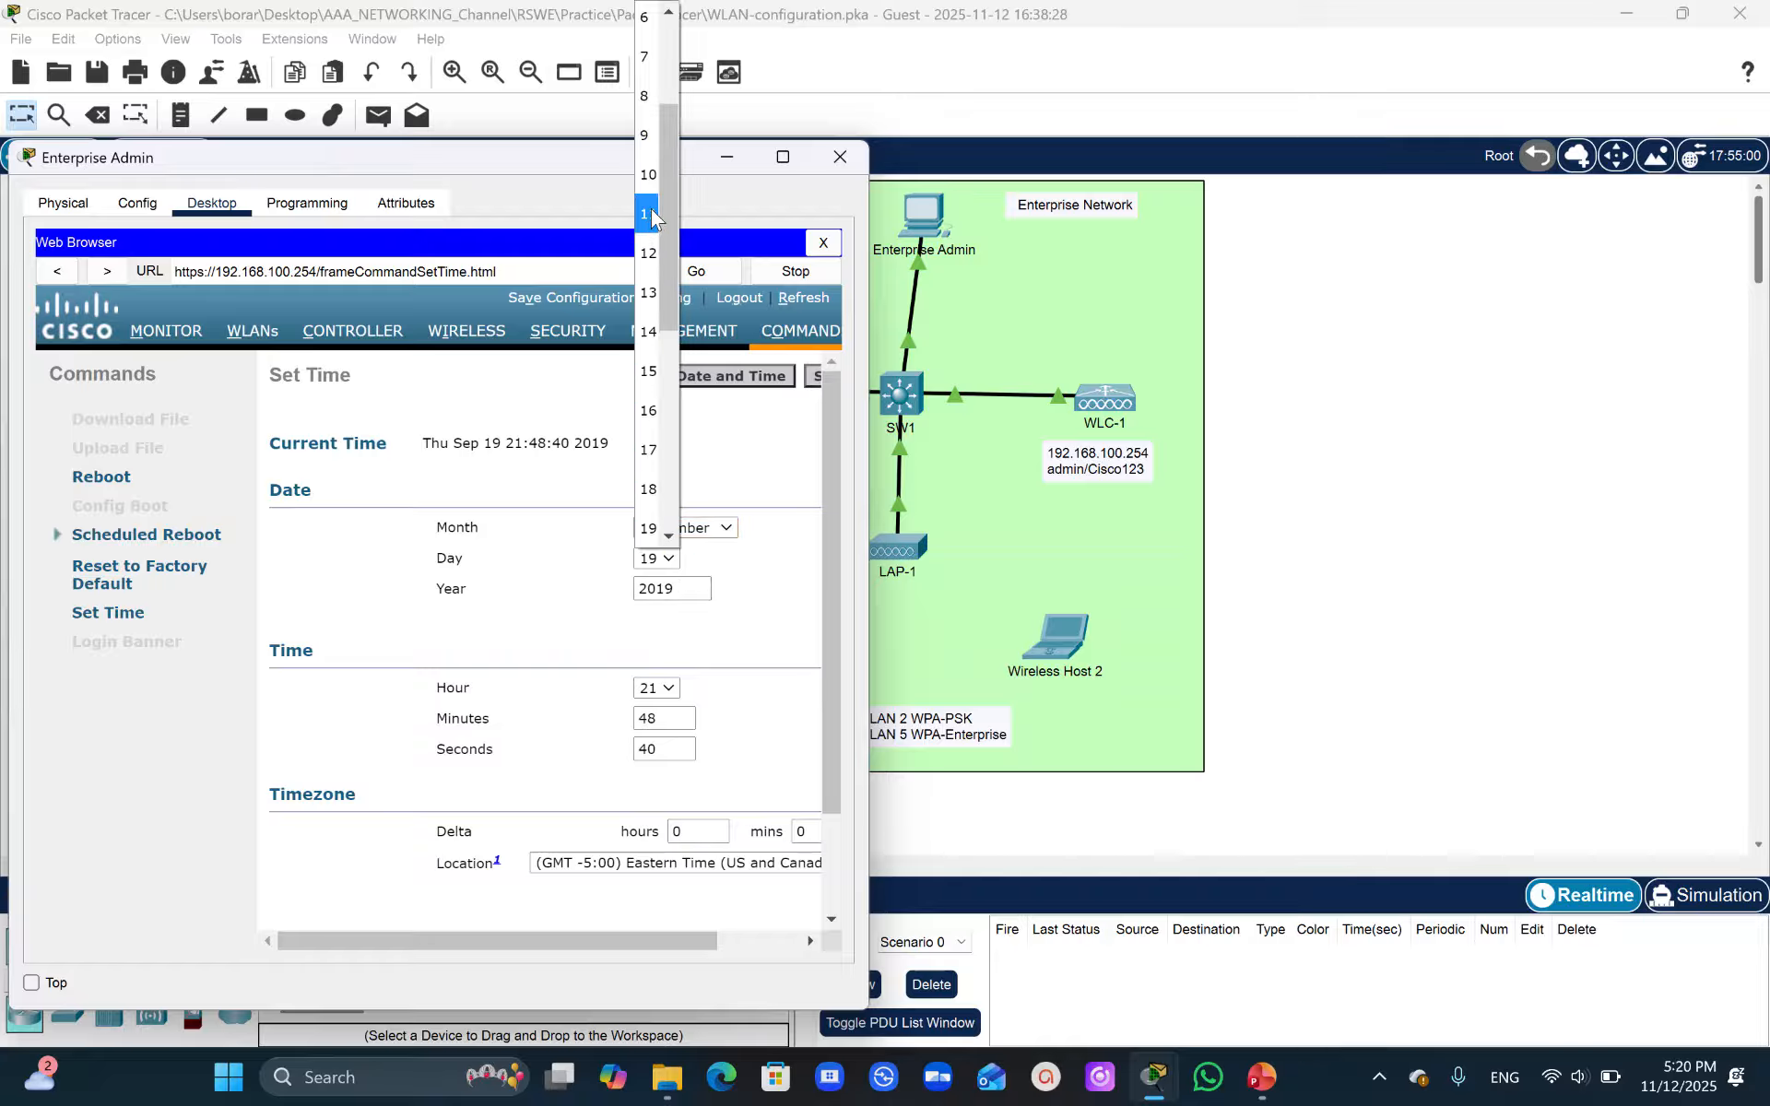
left_click(650, 252)
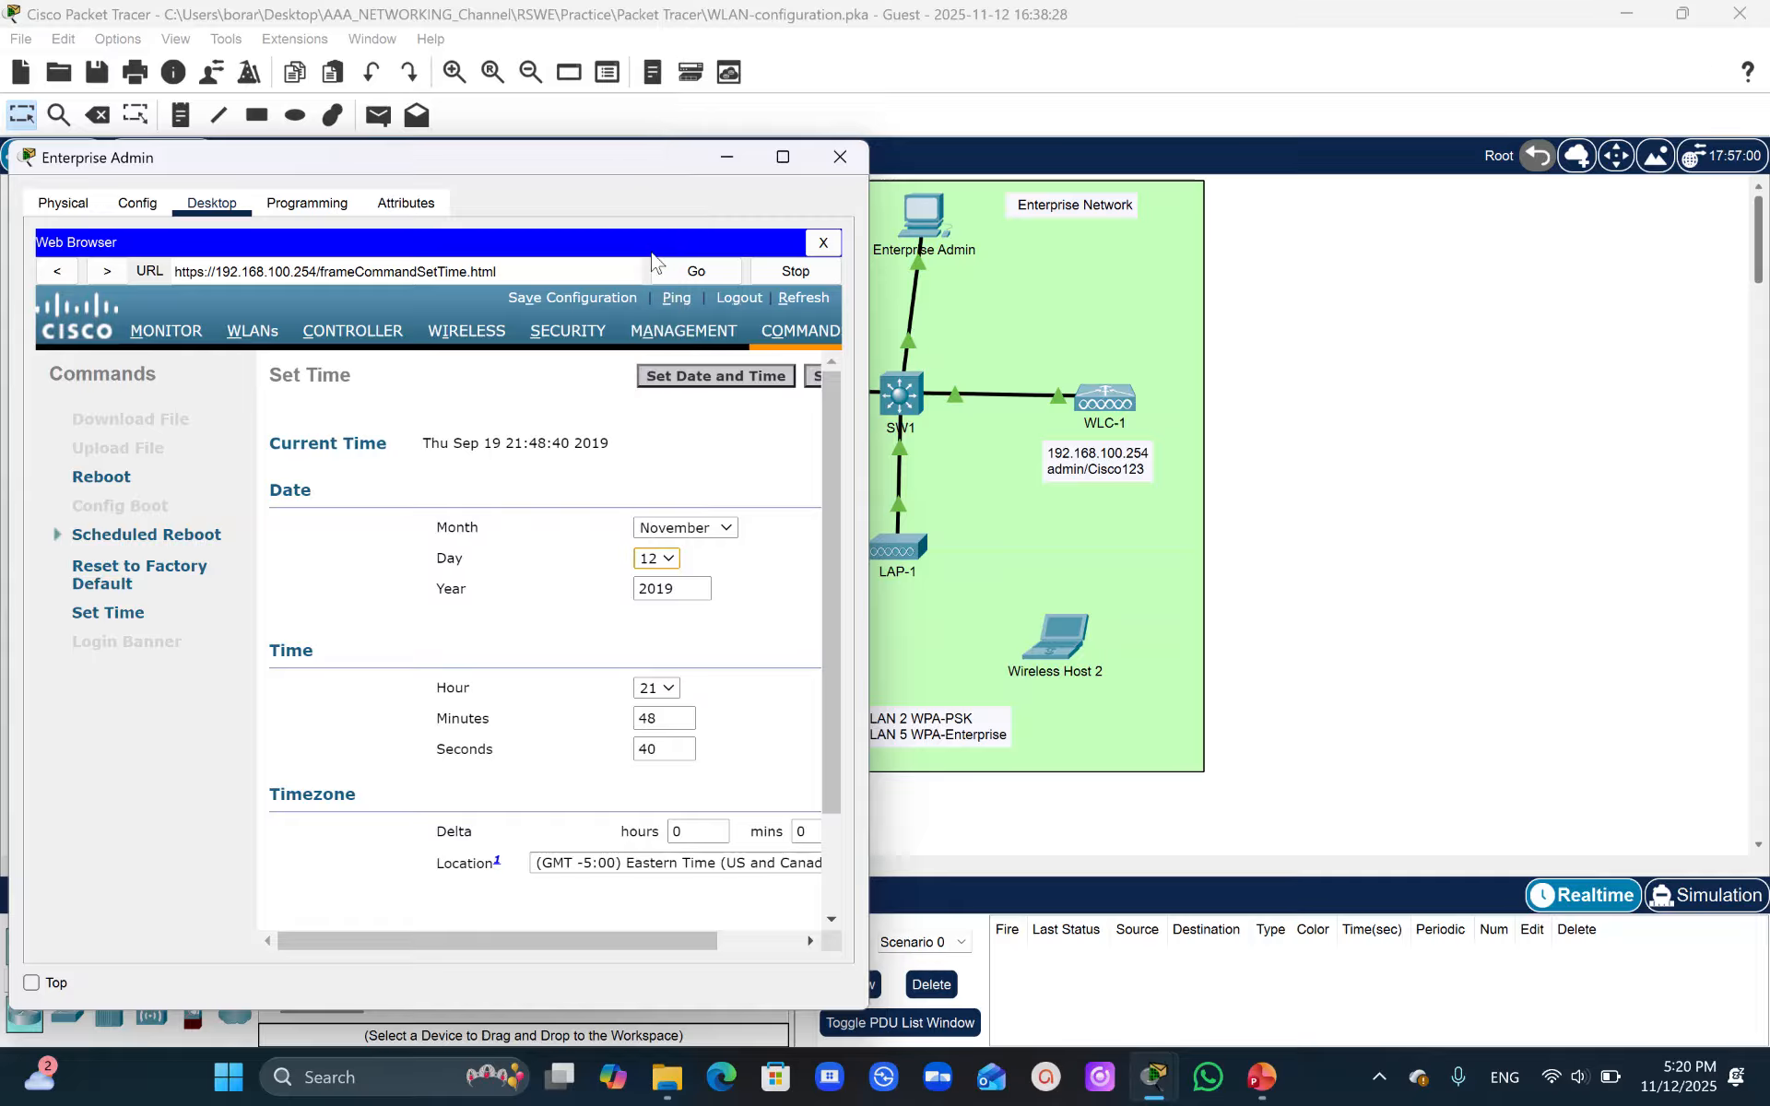
double_click(671, 588)
type("25")
left_click(651, 690)
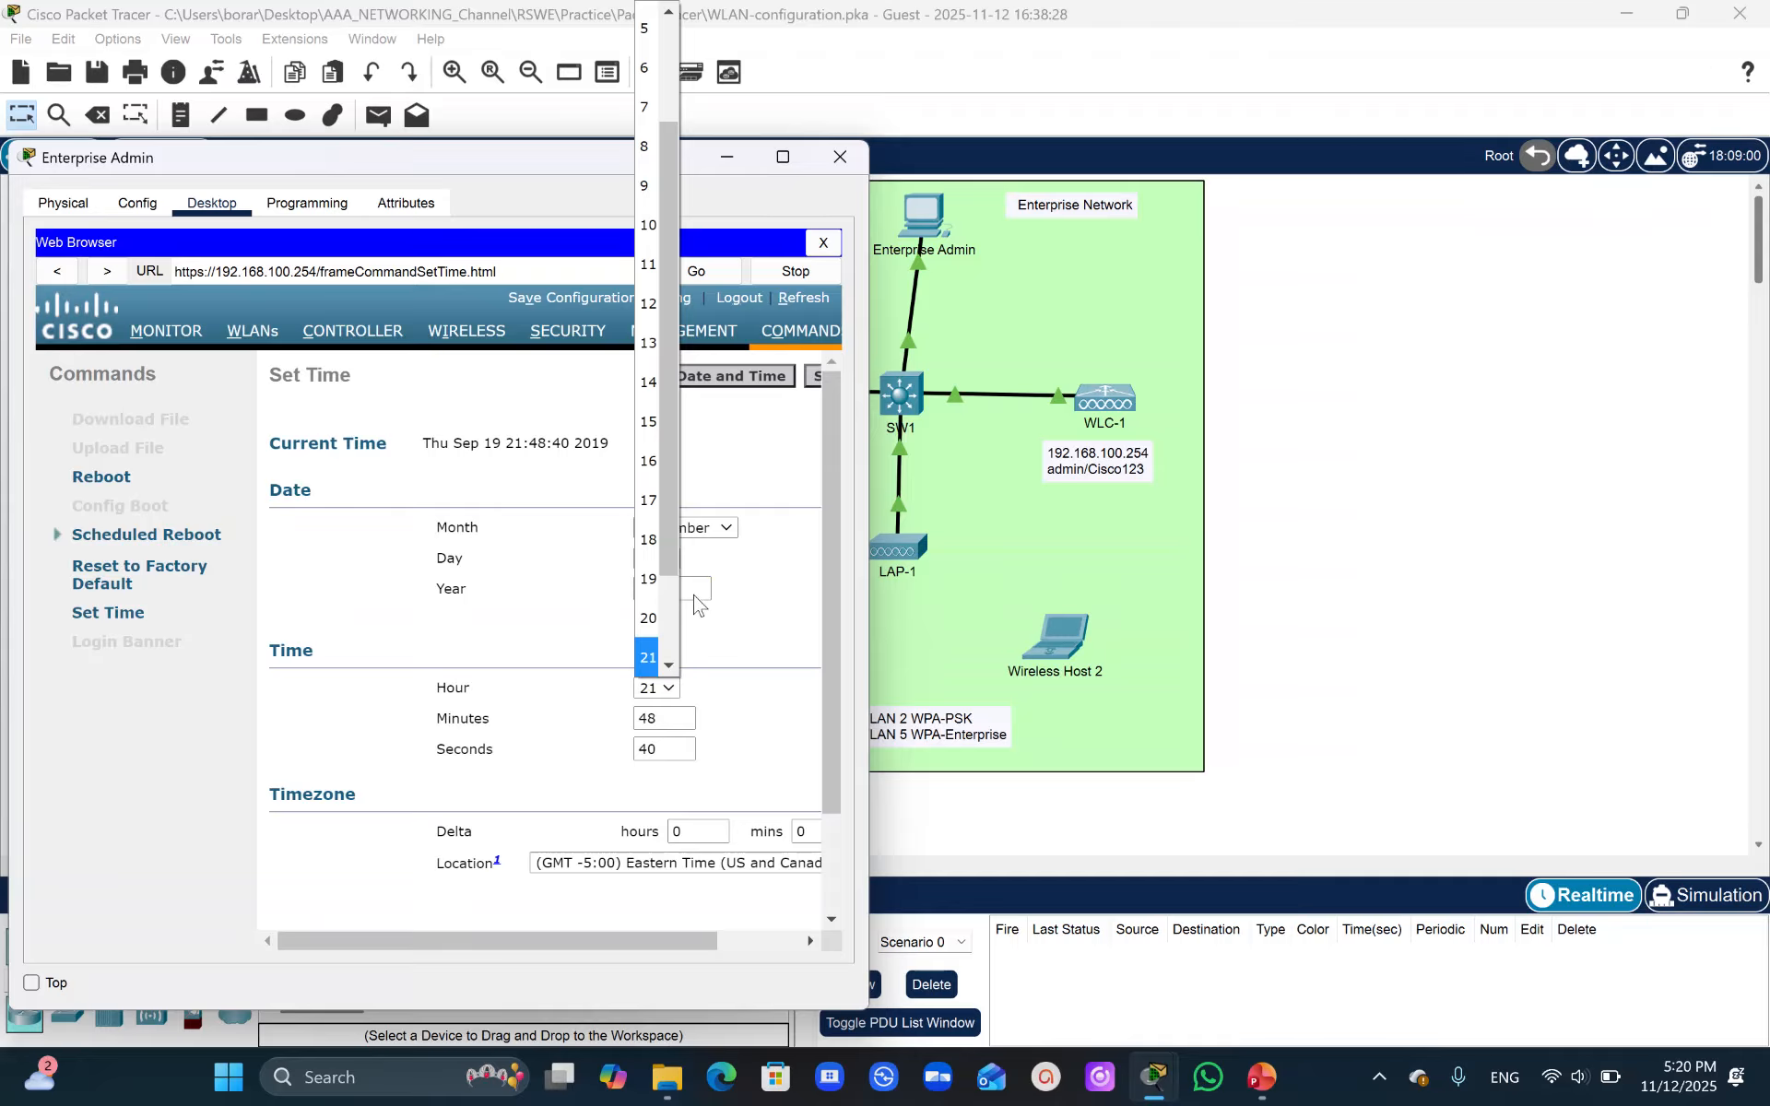
mouse_move(664, 536)
left_mouse_down()
mouse_move(673, 554)
mouse_move(680, 512)
left_mouse_up()
left_click(784, 40)
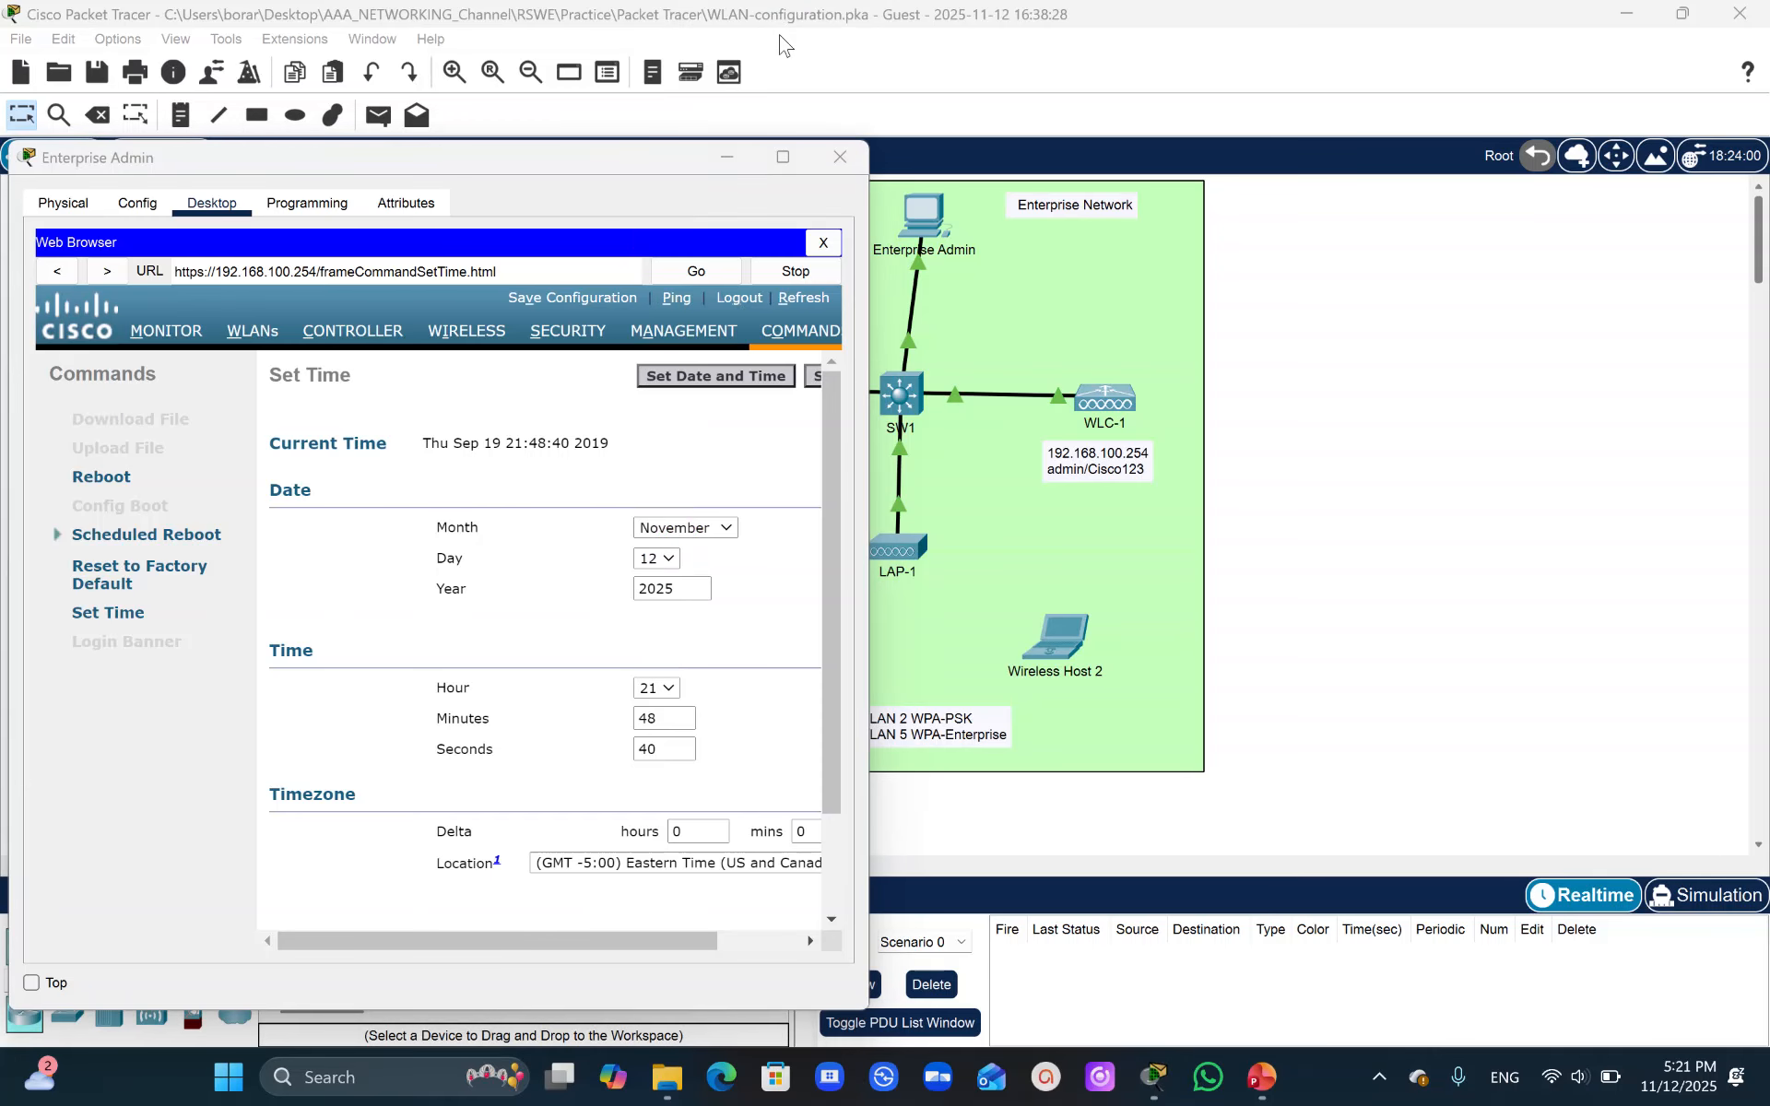
- Set the controller's time to 17:20 and apply the new date and time, confirming the change
left_click(673, 692)
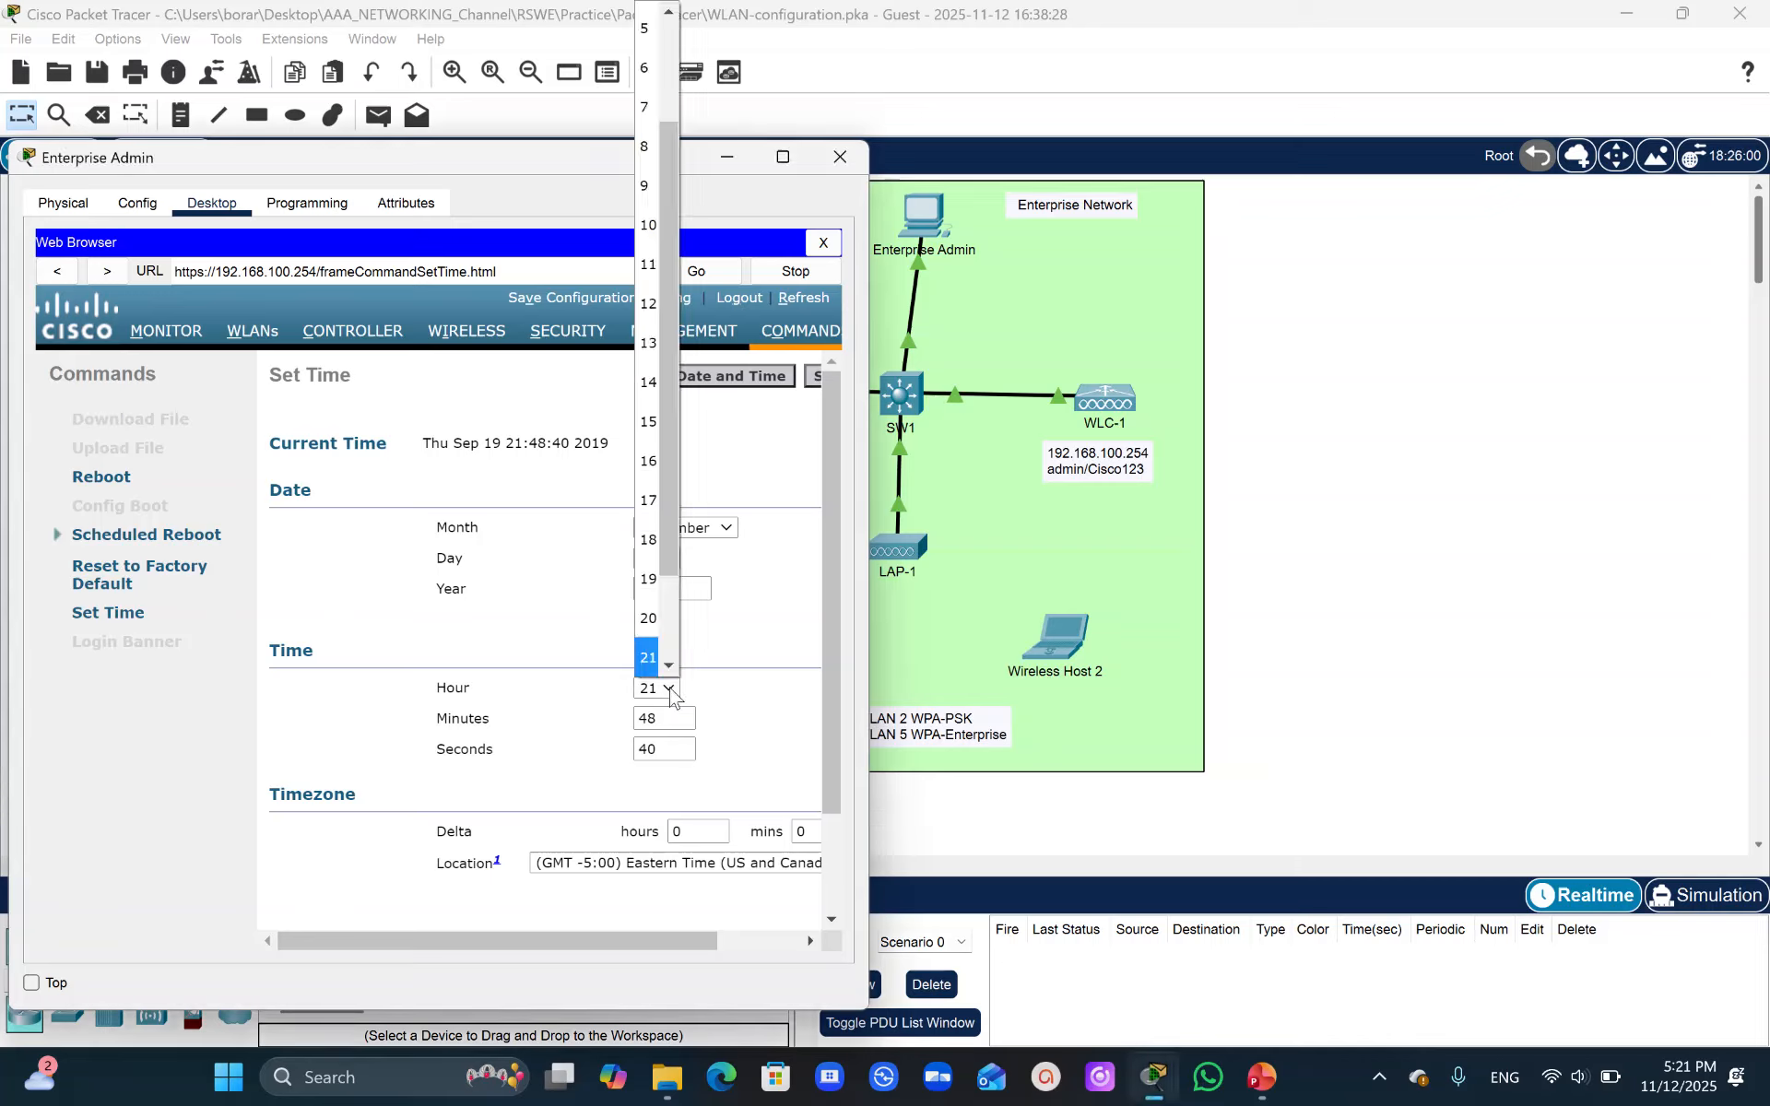
left_click(645, 505)
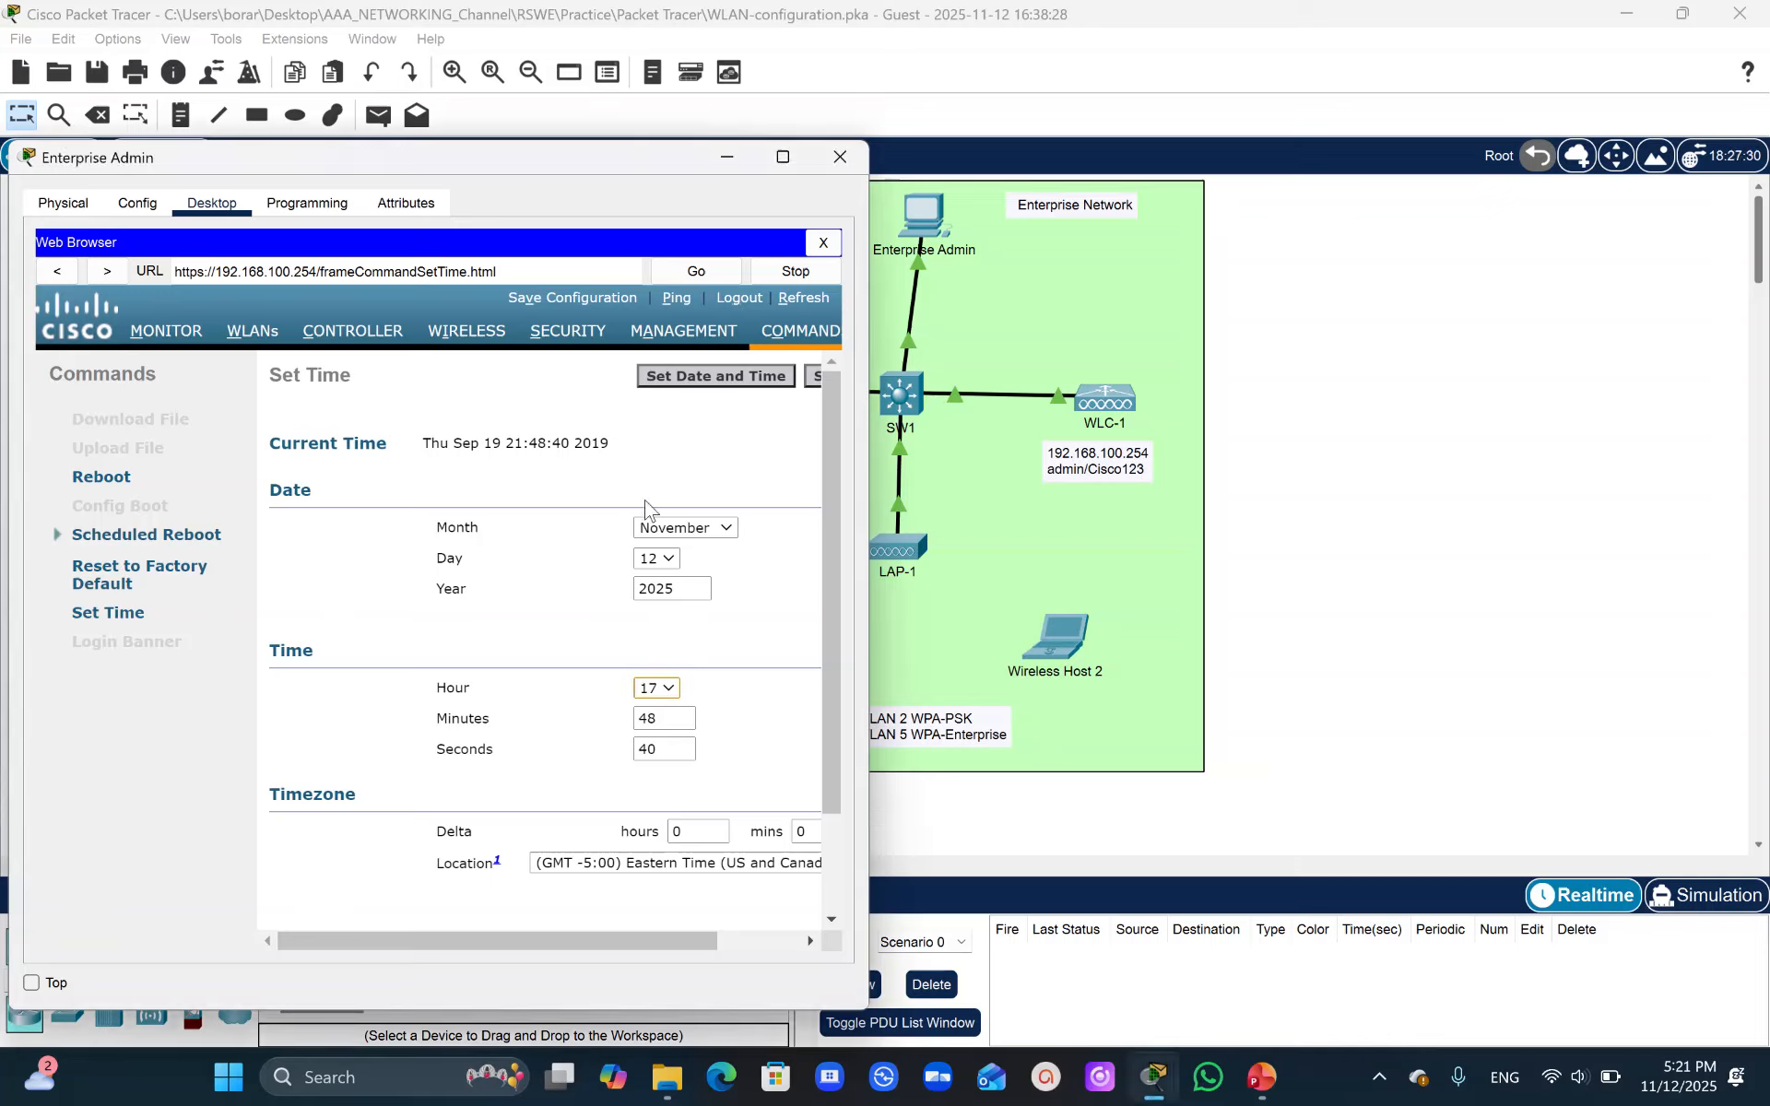
double_click(665, 718)
left_click(715, 378)
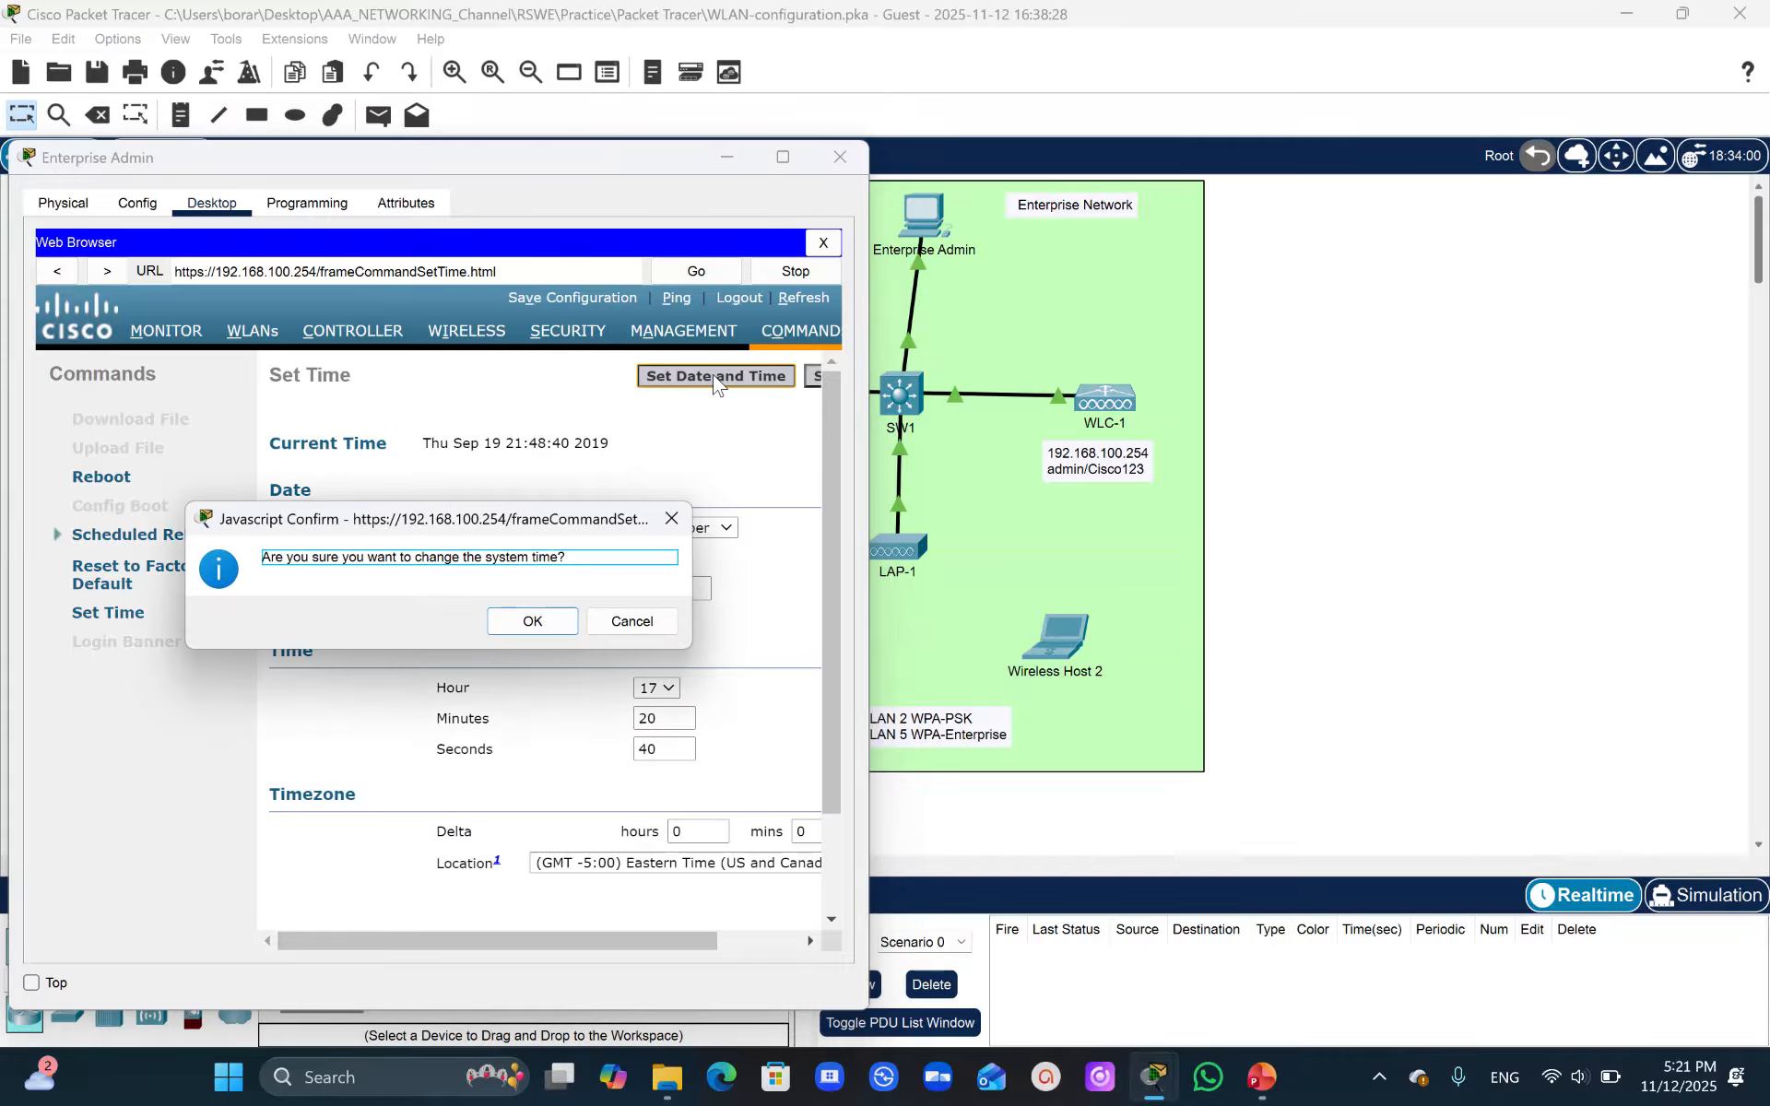
left_click(533, 622)
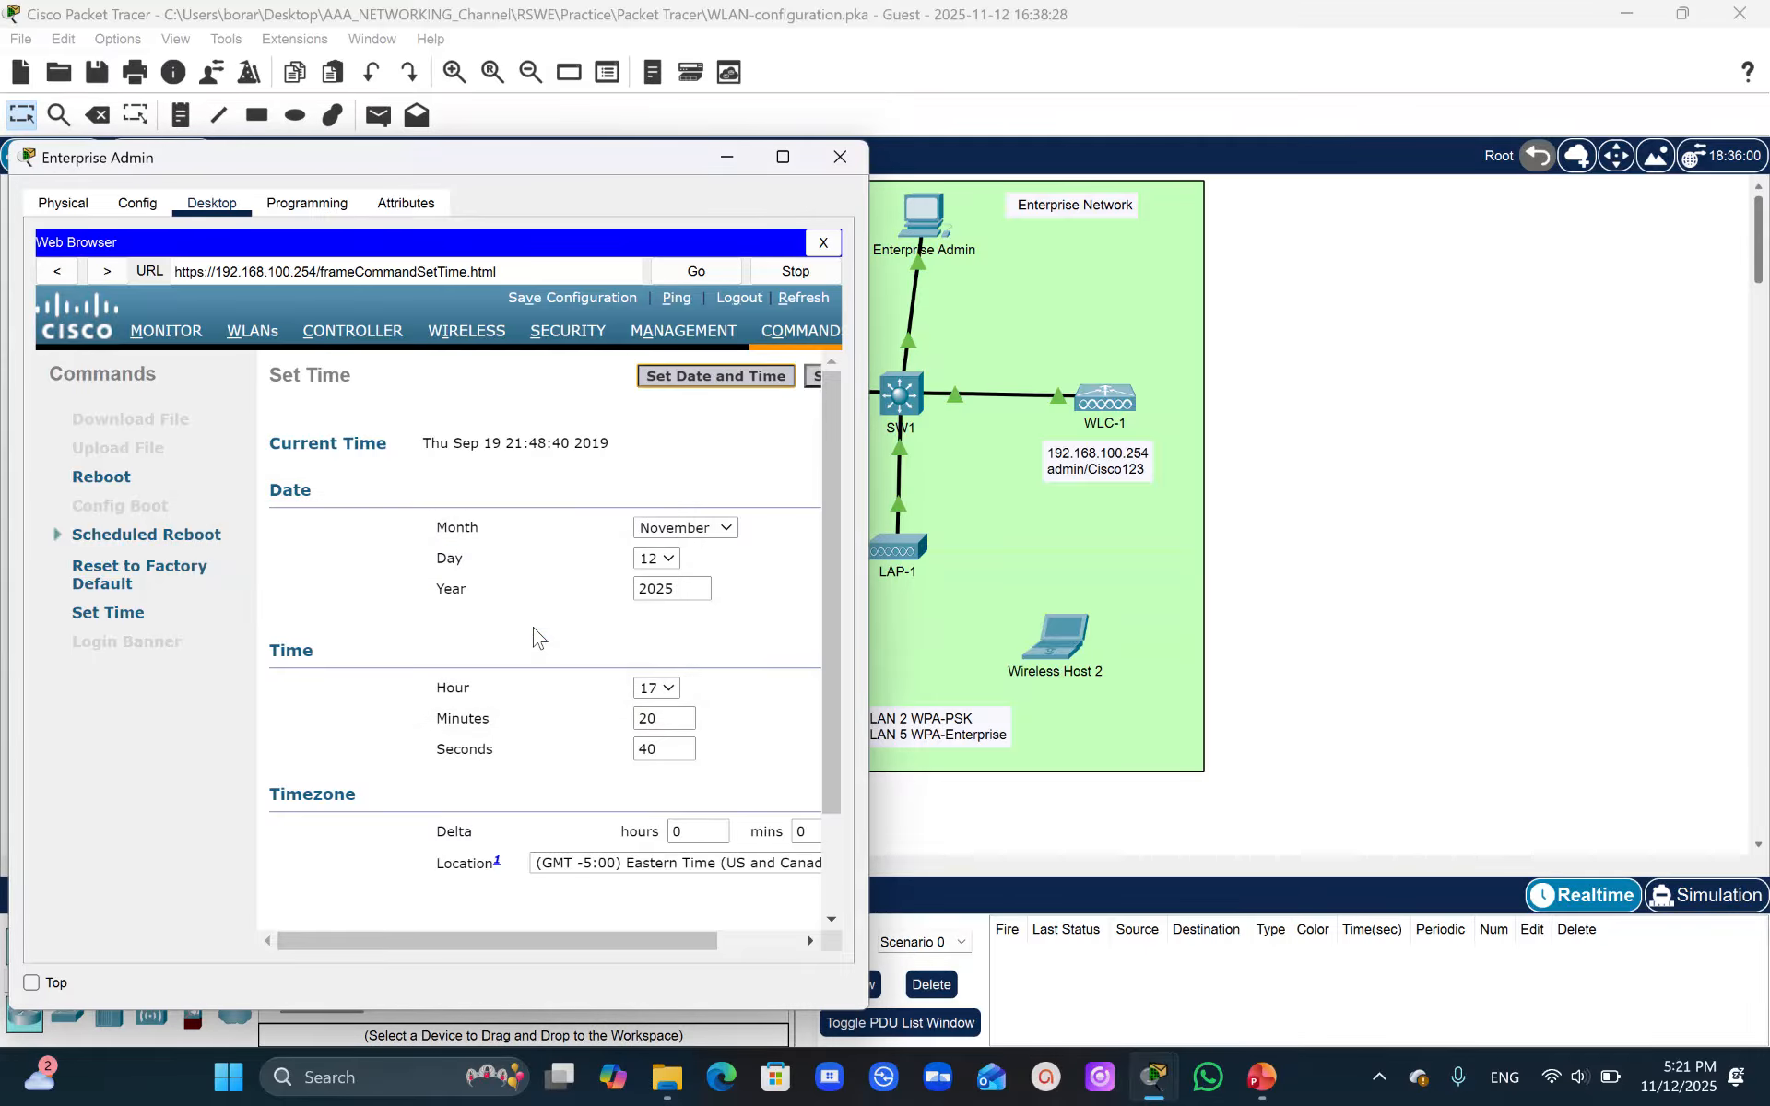
- Return to Wireless Host 1's PC Wireless app and refresh the list of available wireless networks
left_click(980, 679)
left_click(758, 657)
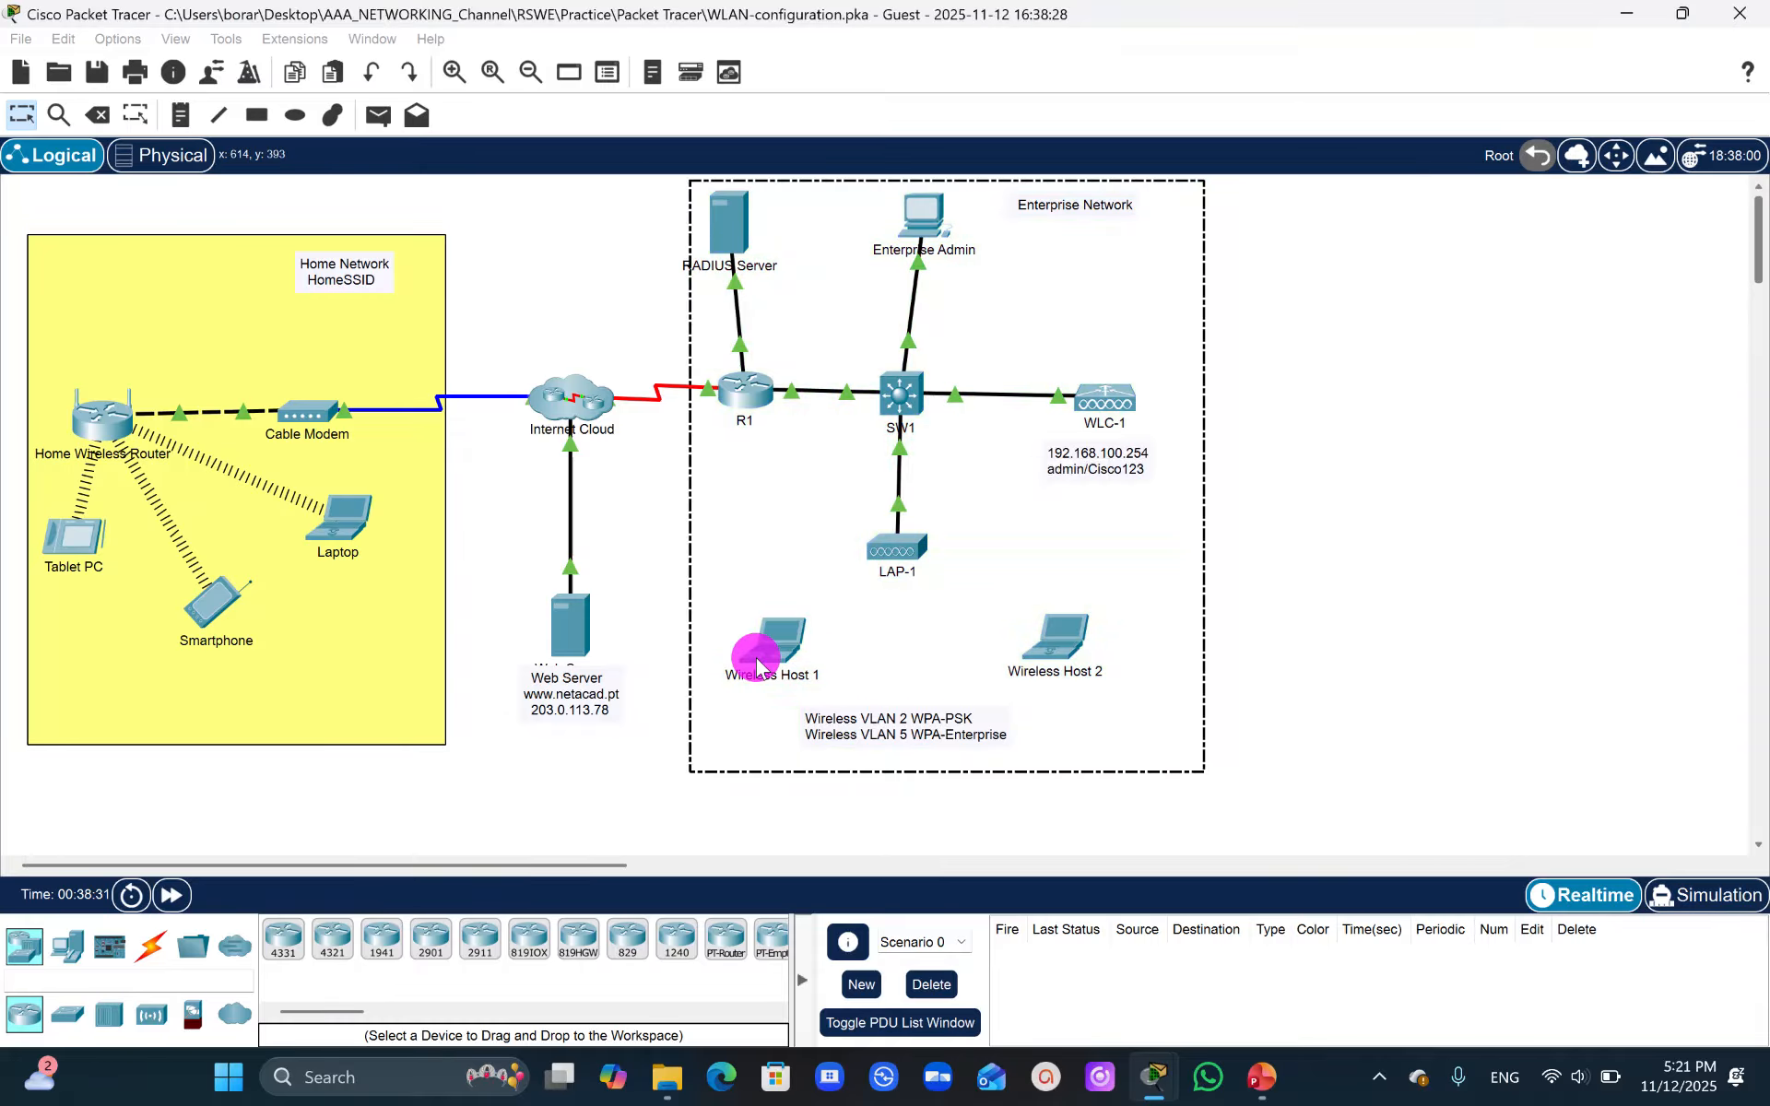
left_click(901, 742)
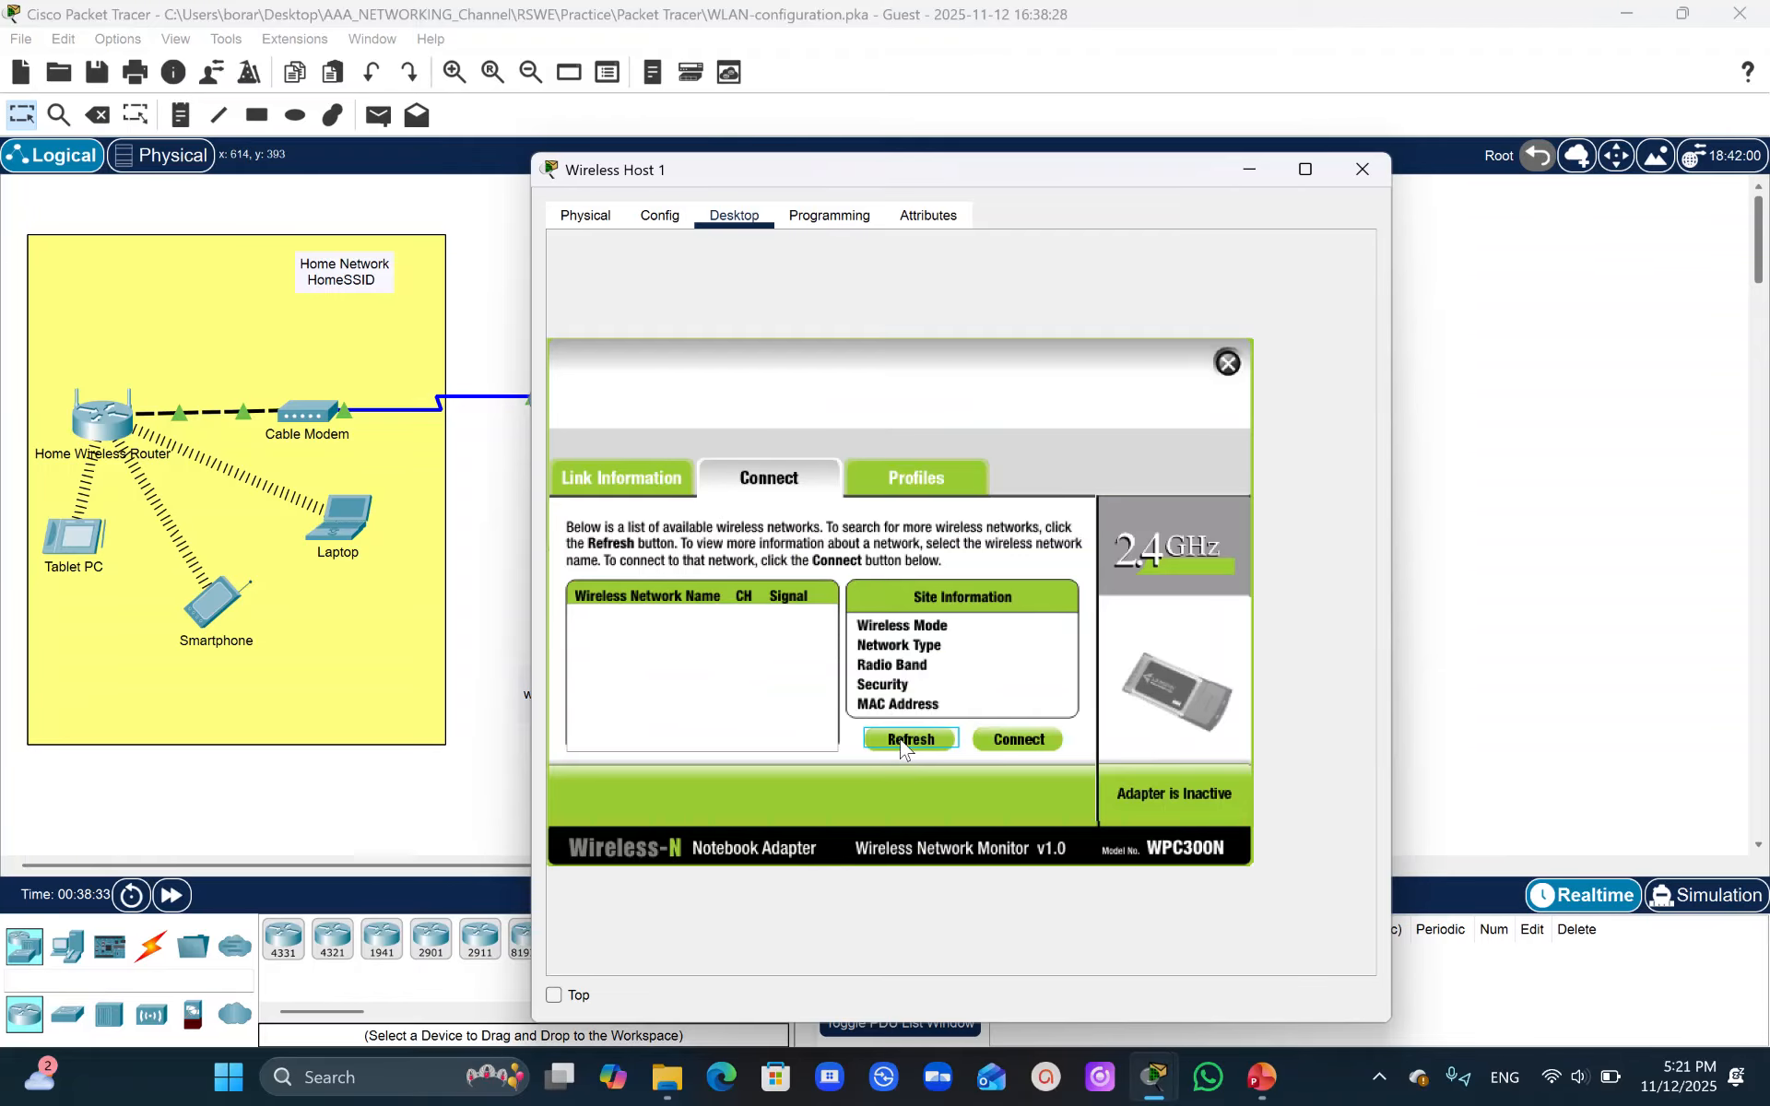
left_click(901, 742)
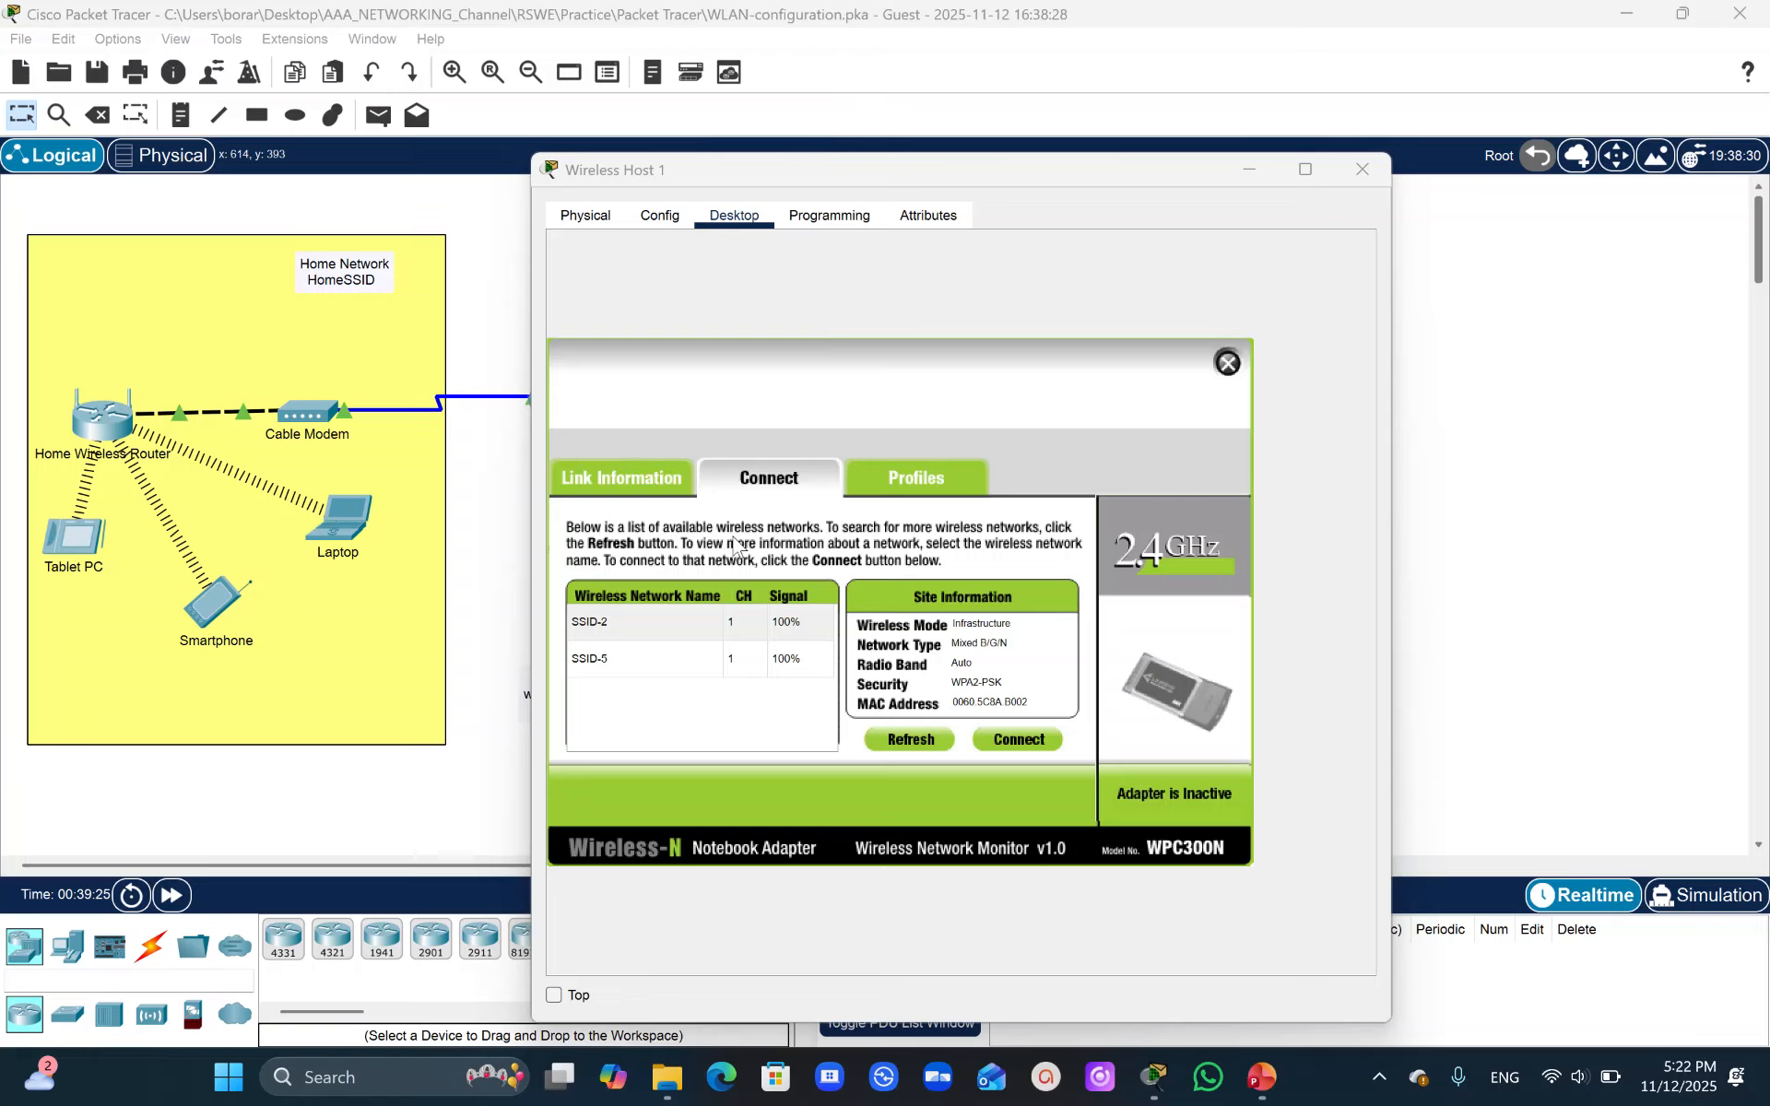
- Connect Wireless Host 1 to SSID-2 using WPA2-Personal, entering the network's pre-shared key
left_click(582, 624)
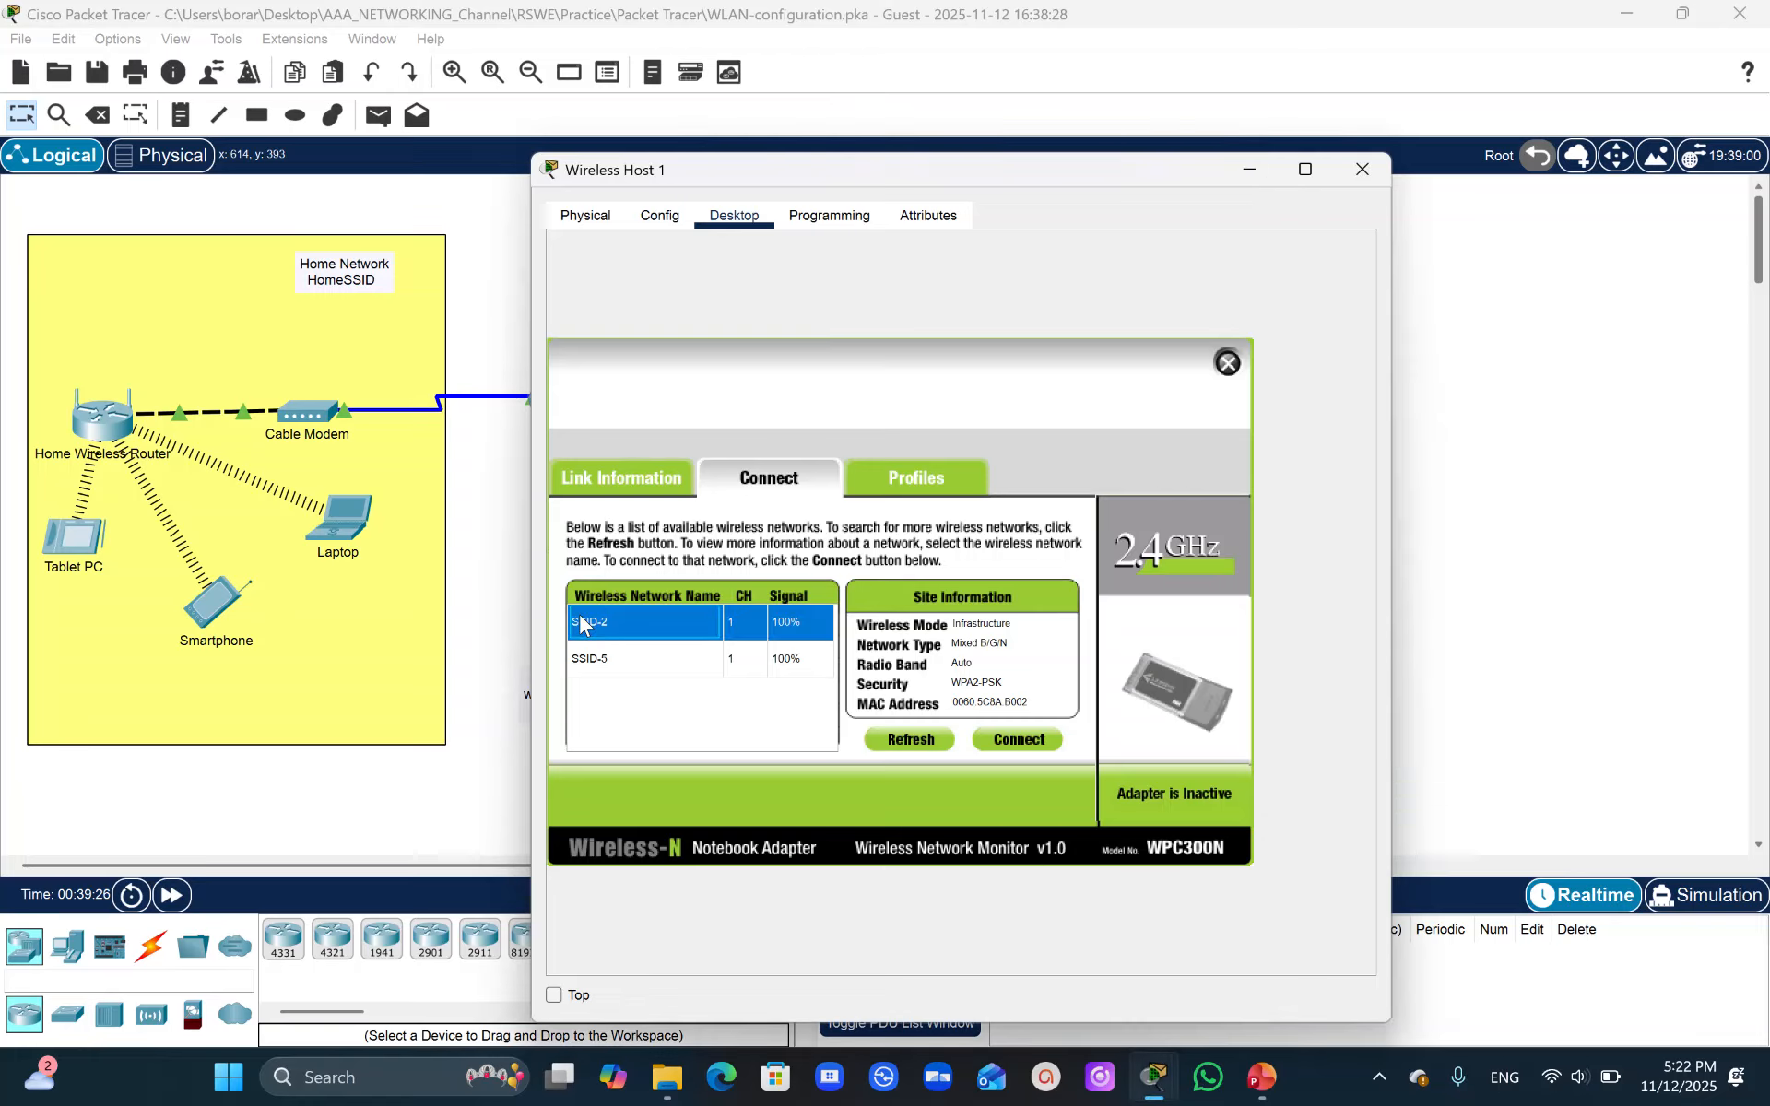
left_click(1014, 742)
left_click(697, 633)
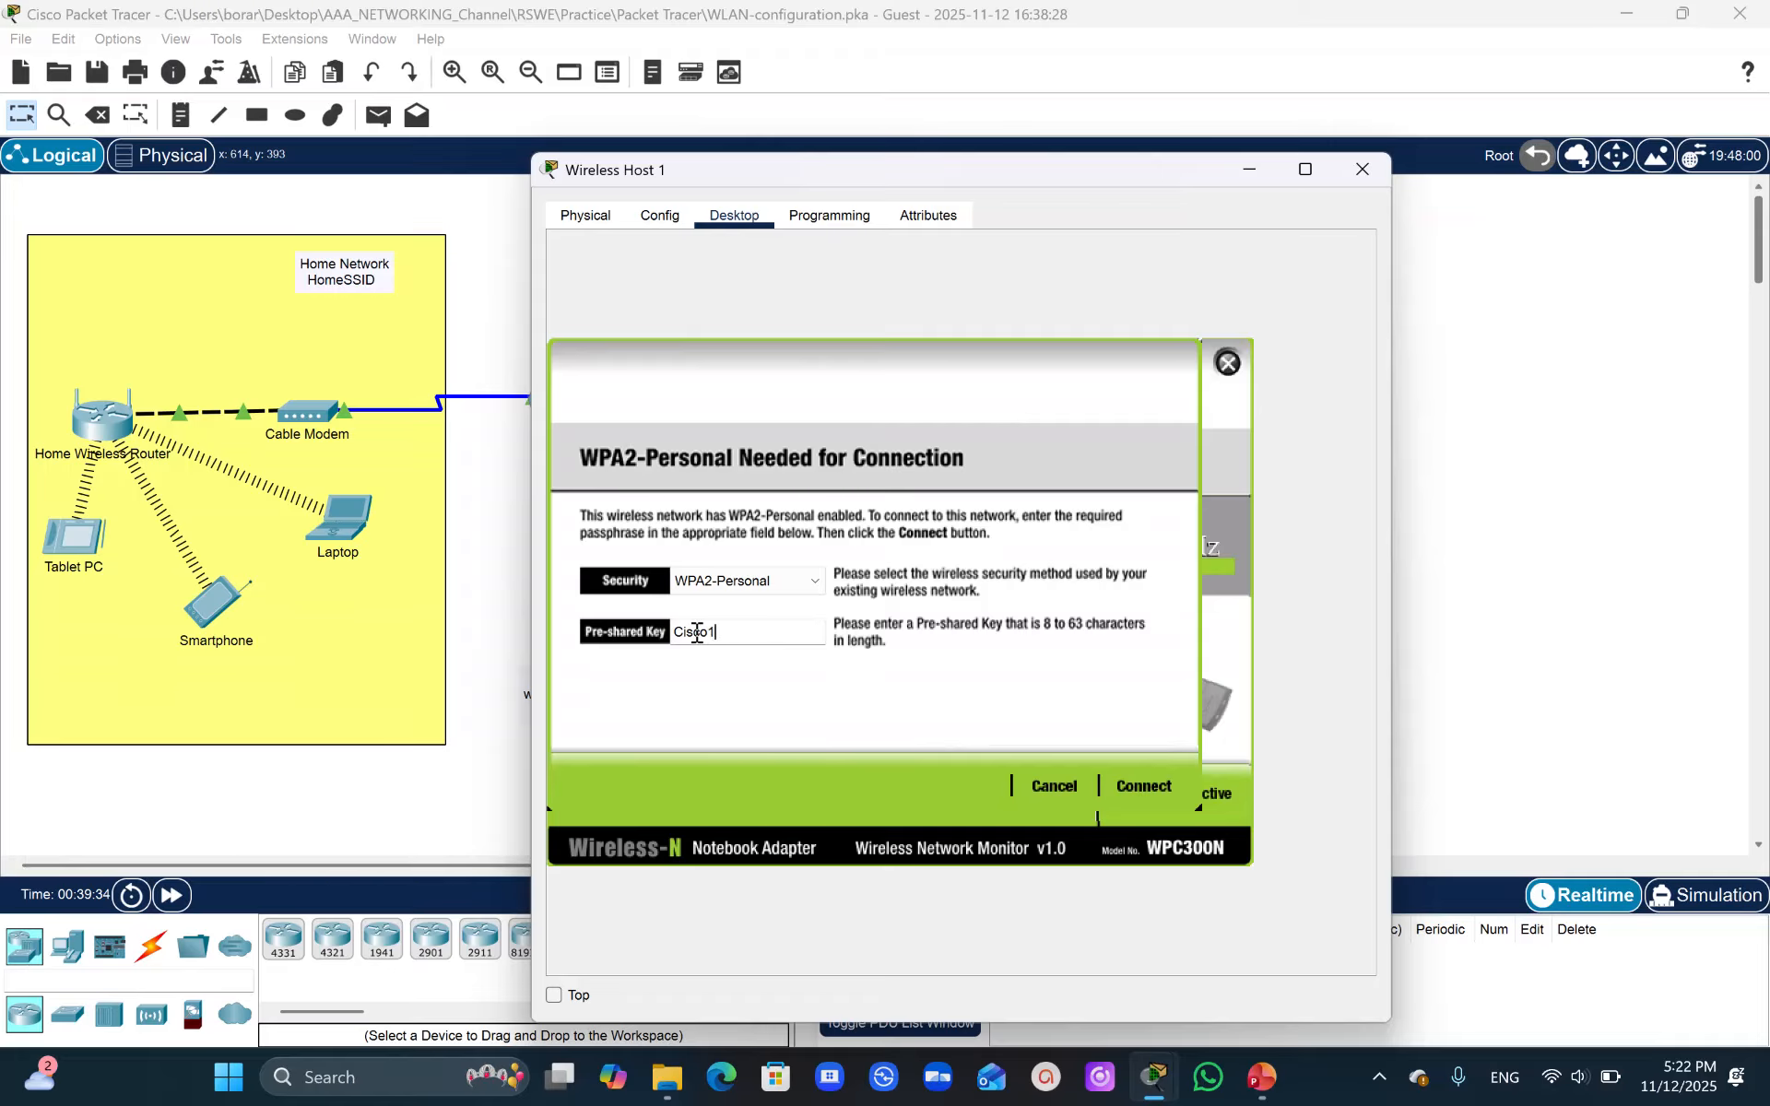
left_click(1144, 786)
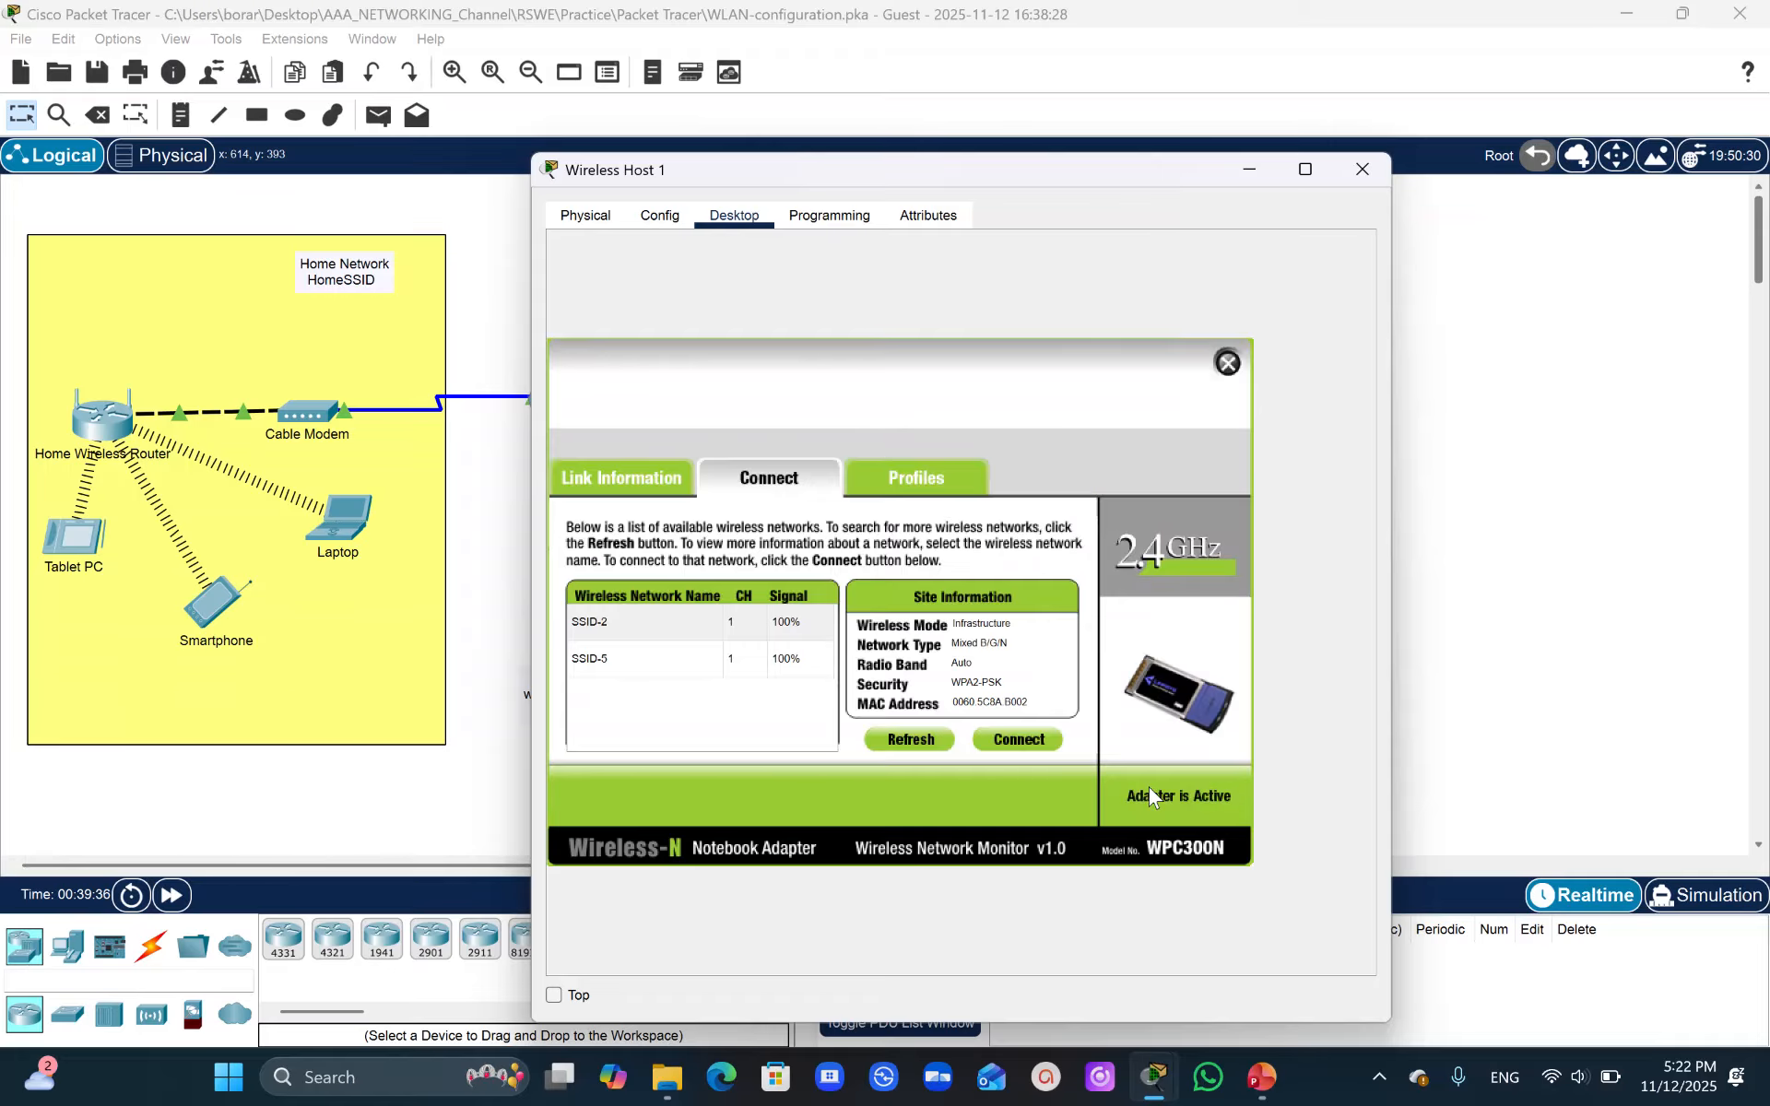
- Close Wireless Host 1's window and open the PC Wireless app on Wireless Host 2
left_click_drag(961, 181, 412, 204)
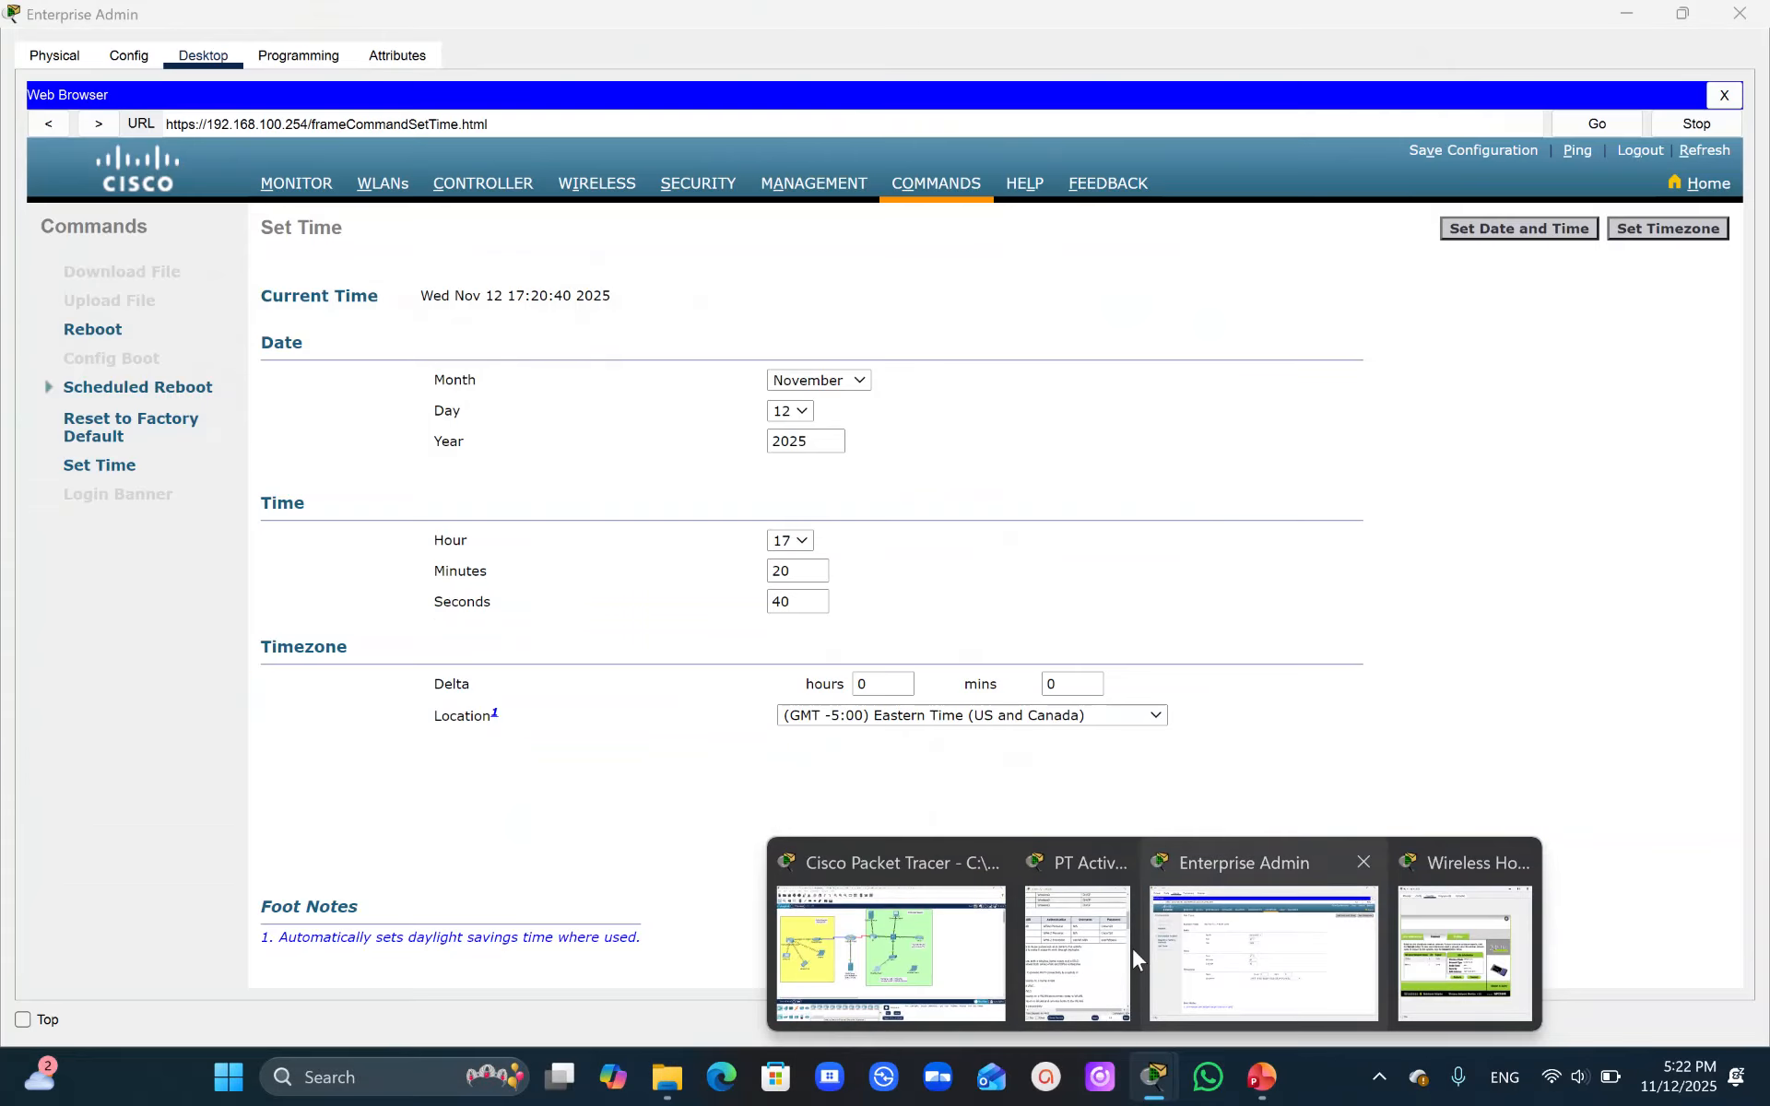
left_click(1077, 950)
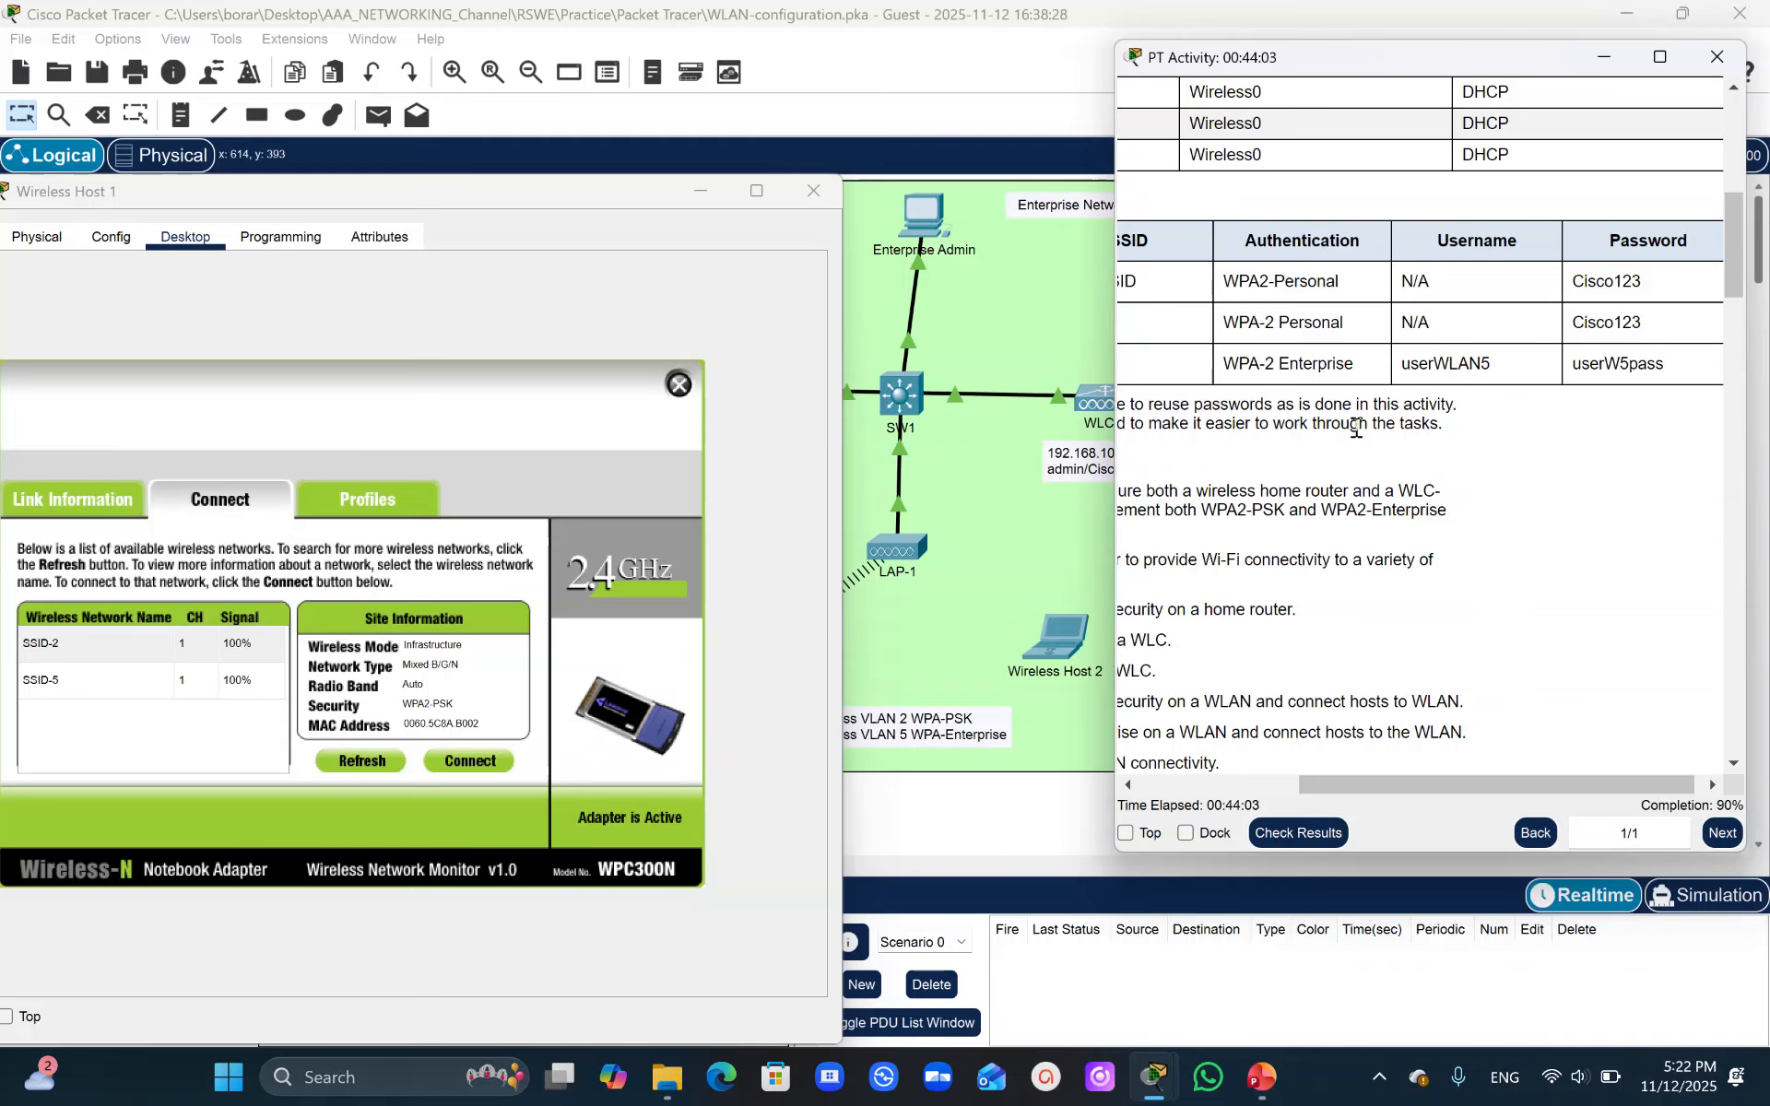
left_click(815, 191)
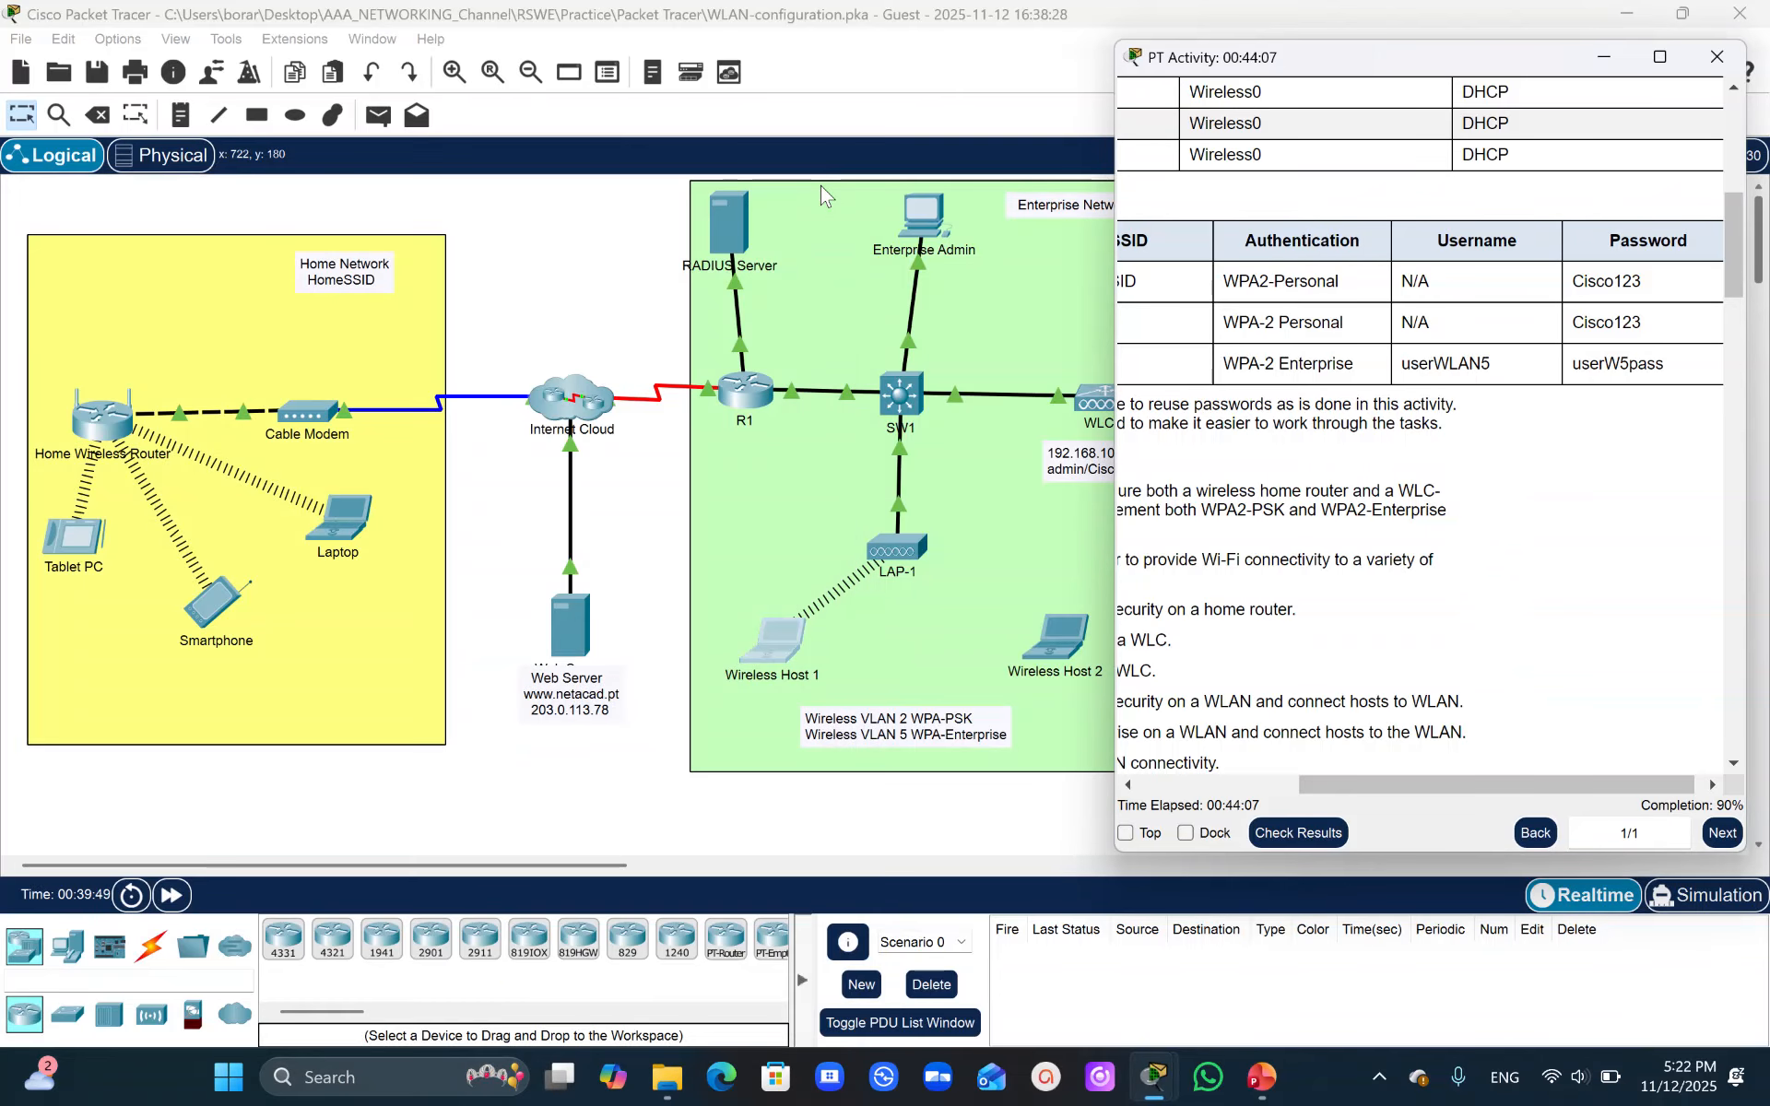
left_click(1051, 656)
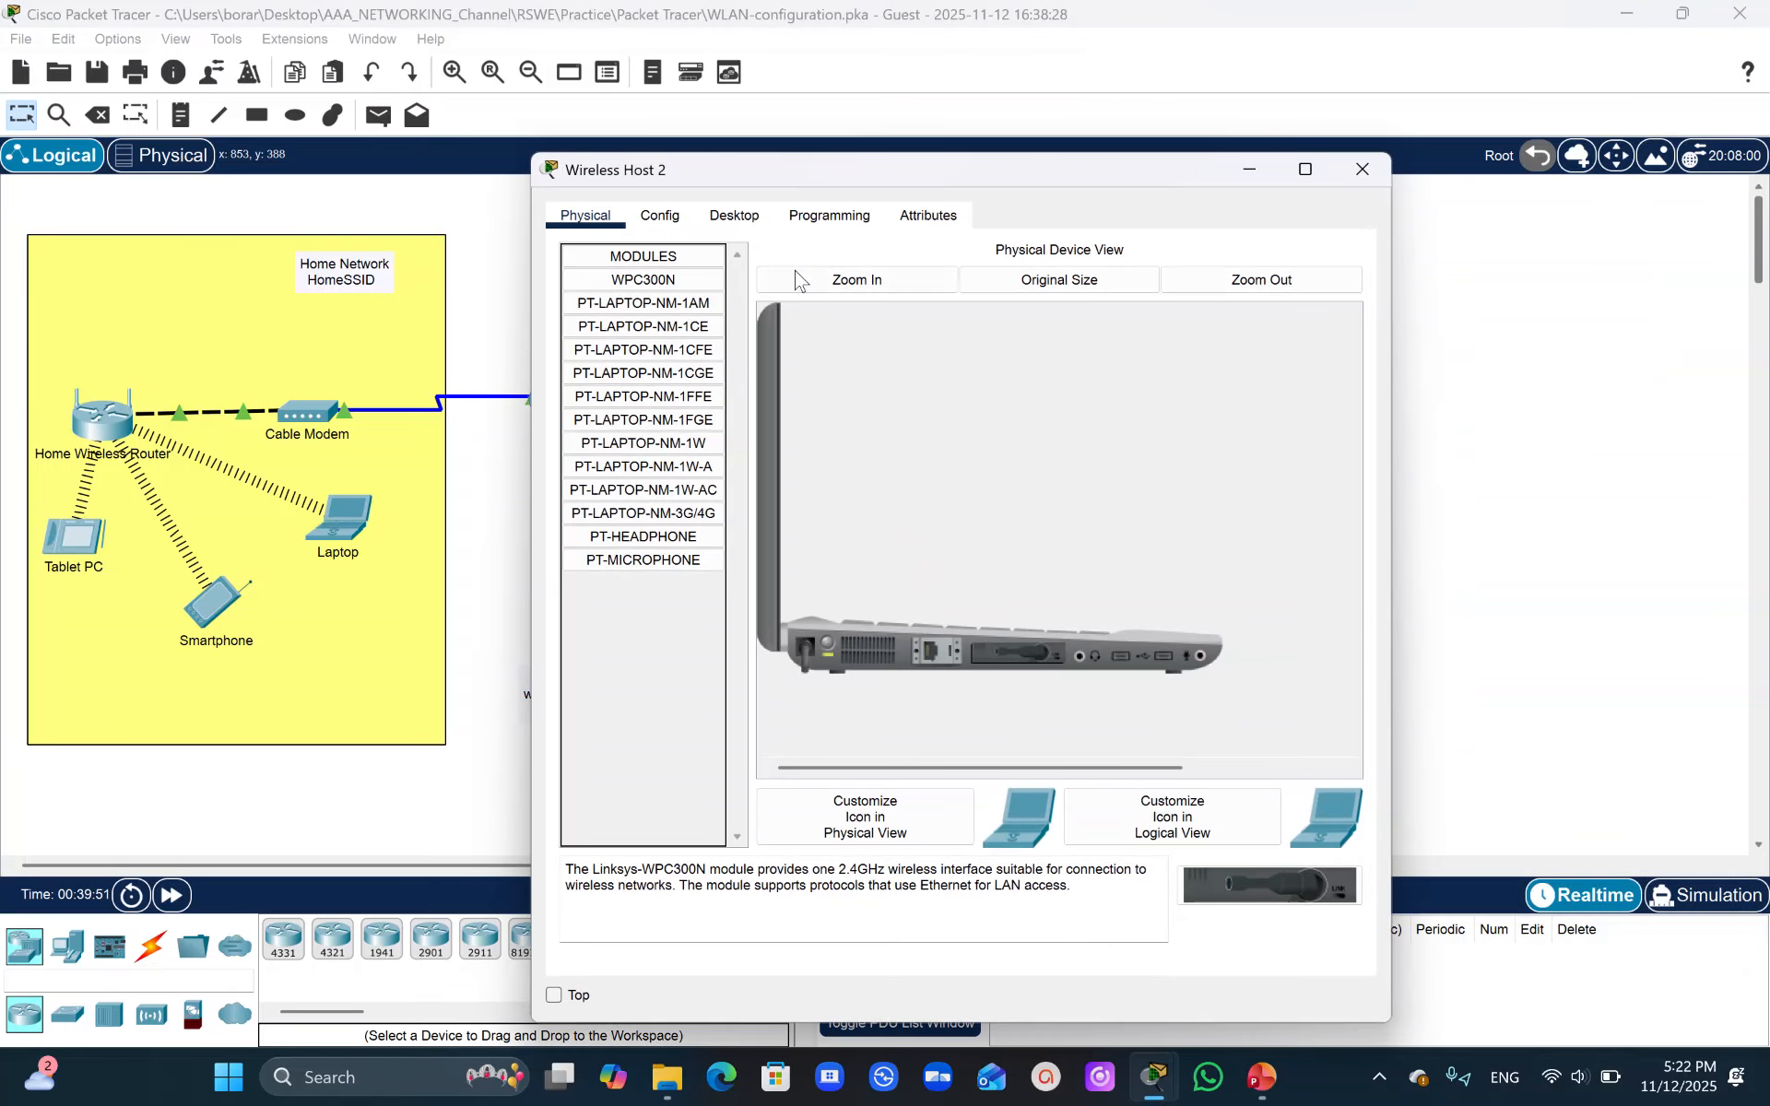
left_click(746, 222)
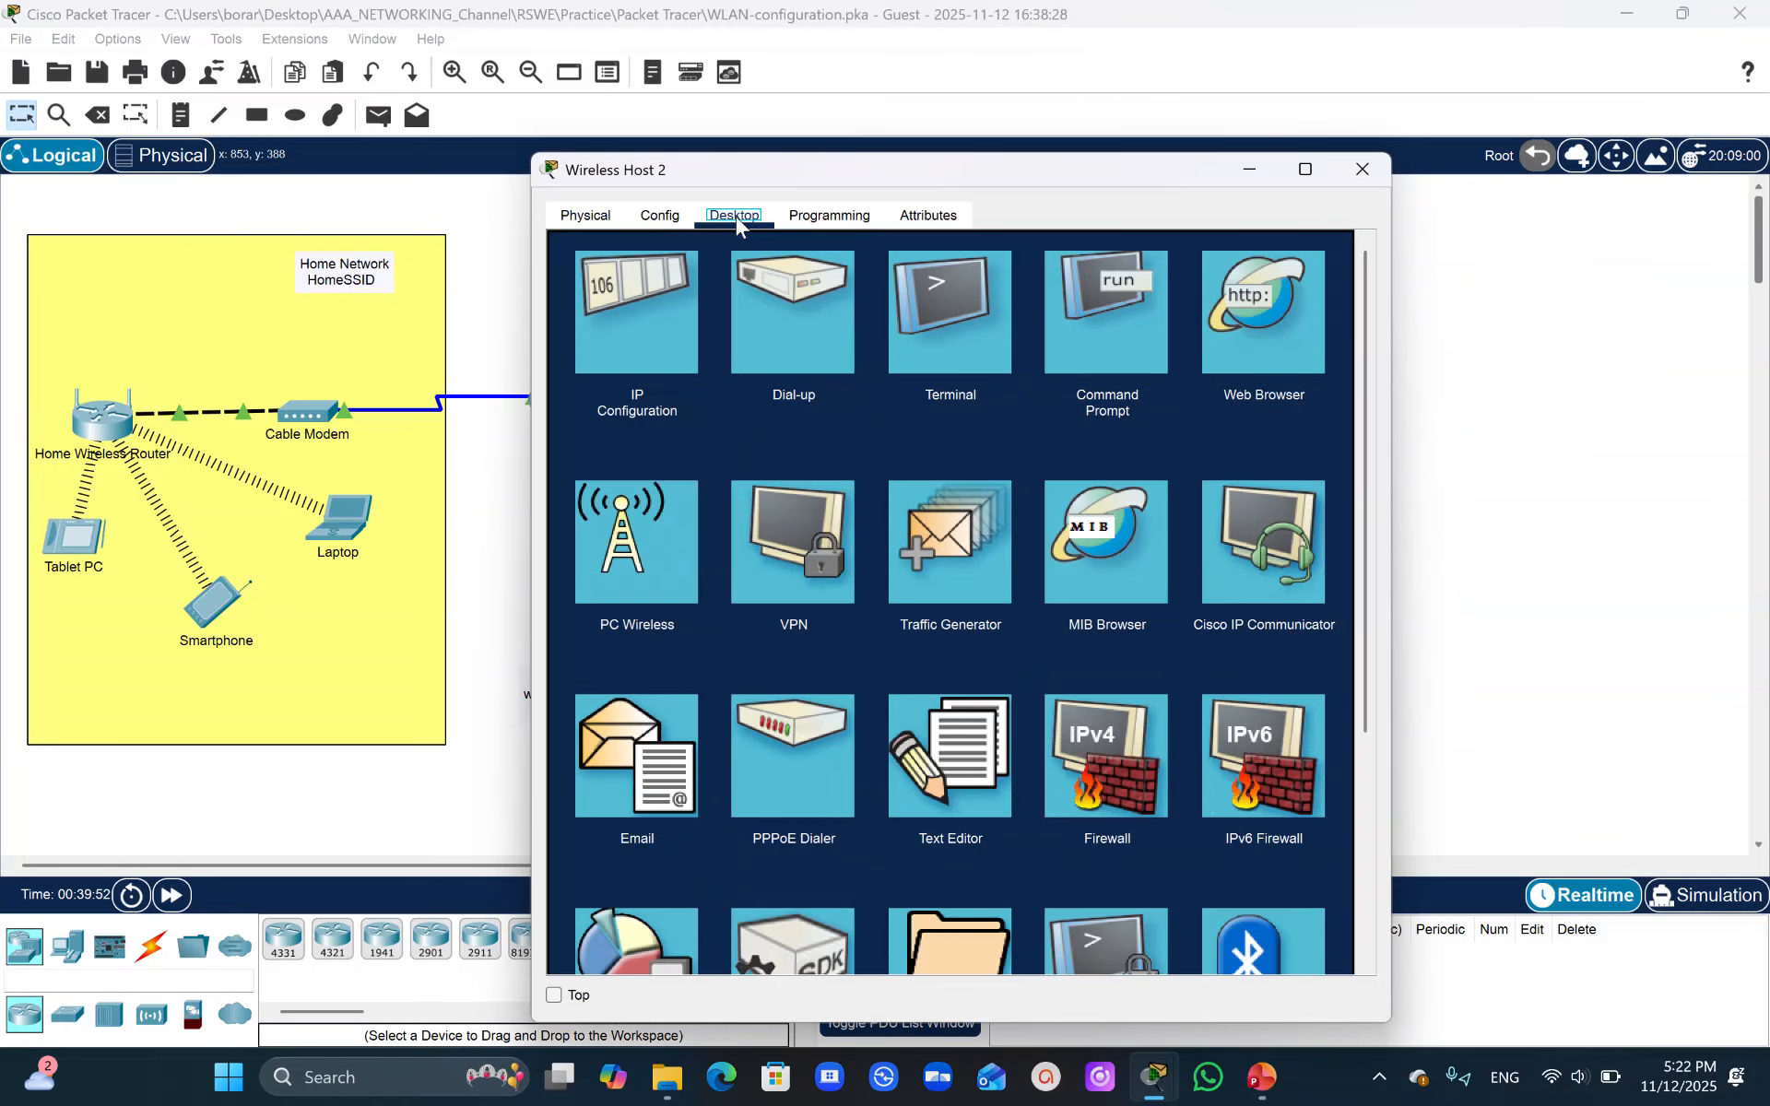
left_click(636, 544)
left_click(798, 486)
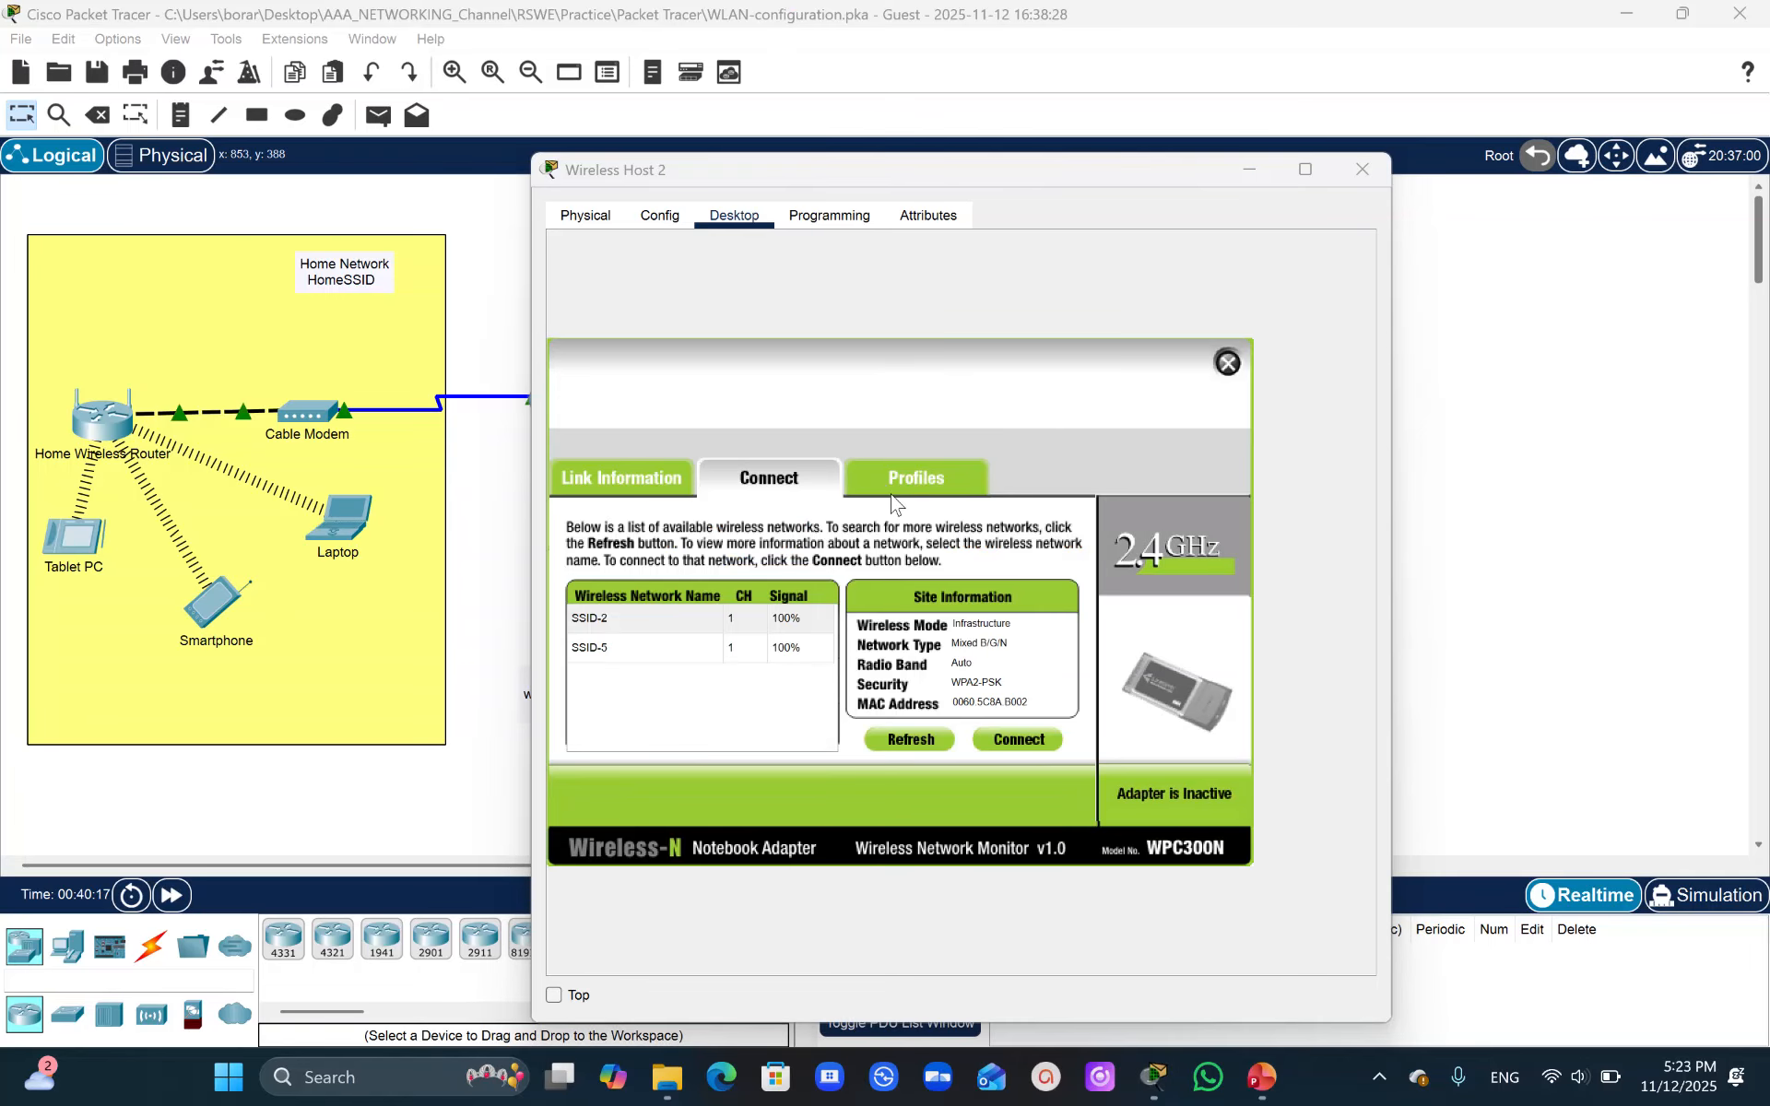
- Start a new wireless profile for SSID-5 in infrastructure mode with DHCP and WPA2-Enterprise security
left_click(916, 479)
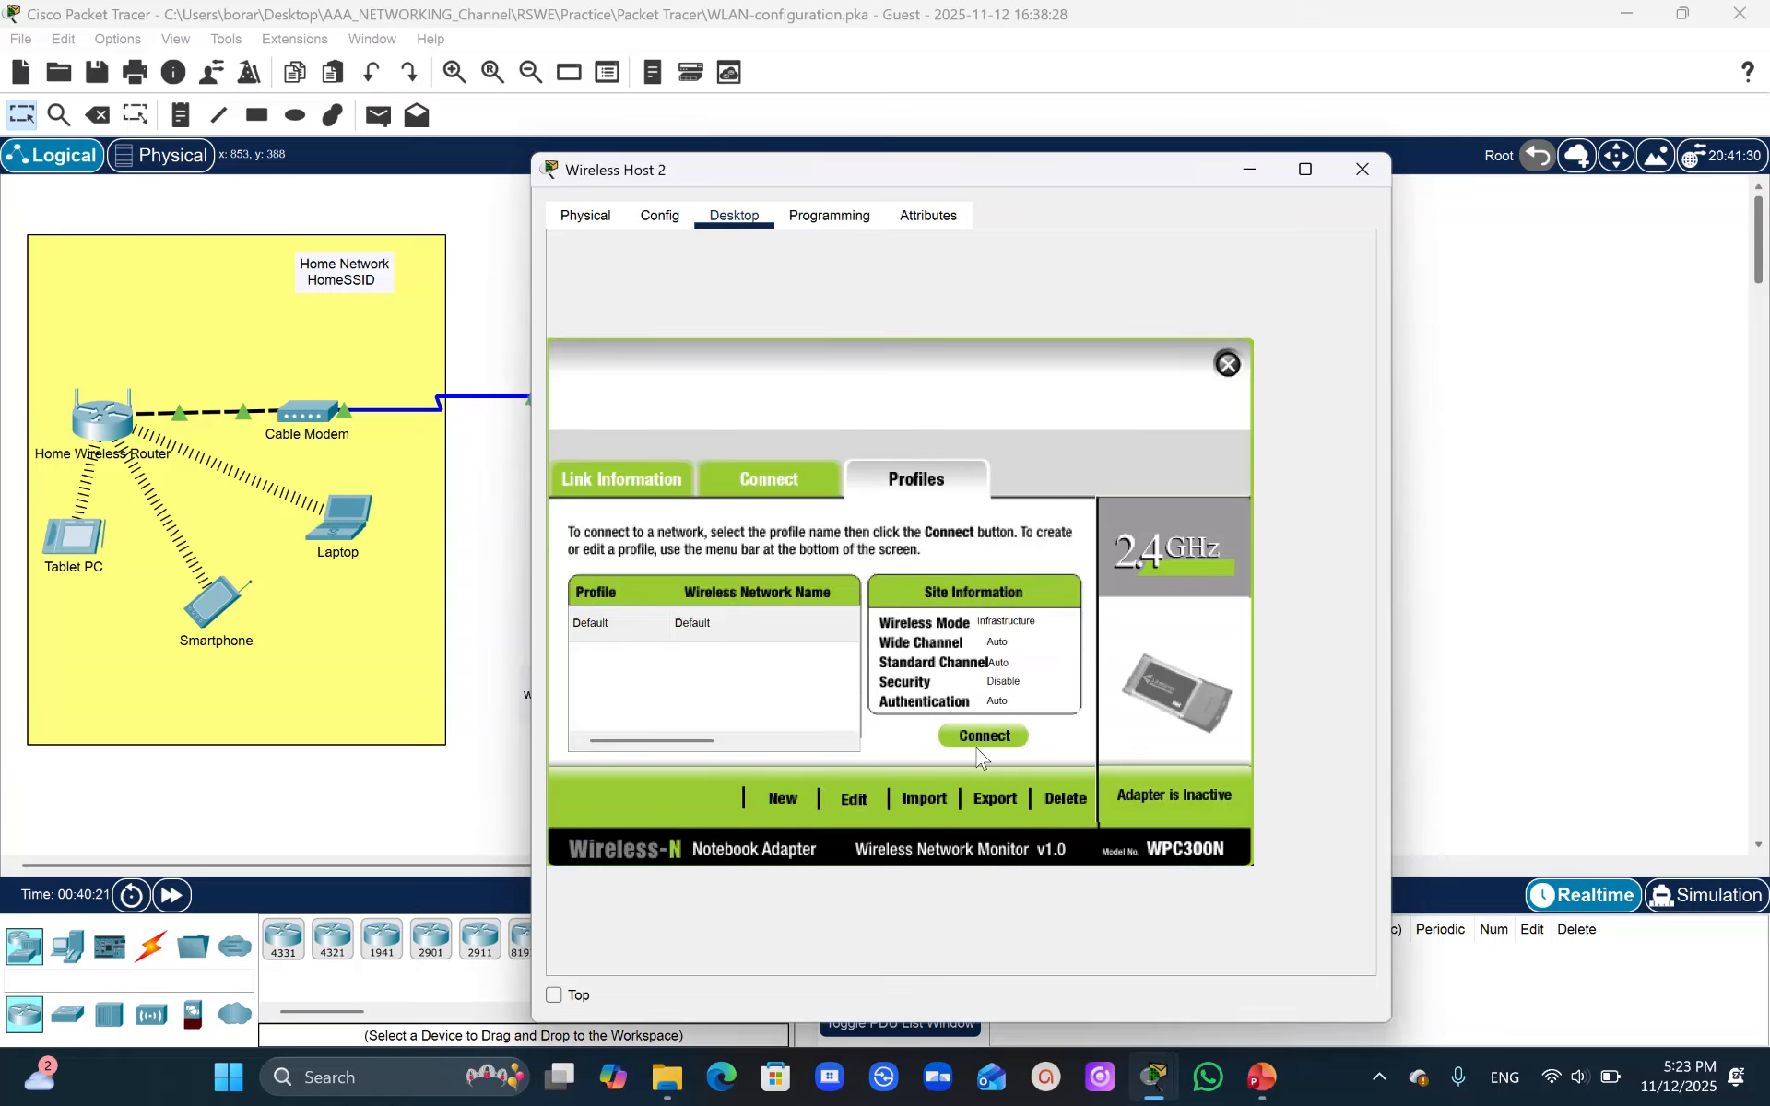
left_click(852, 801)
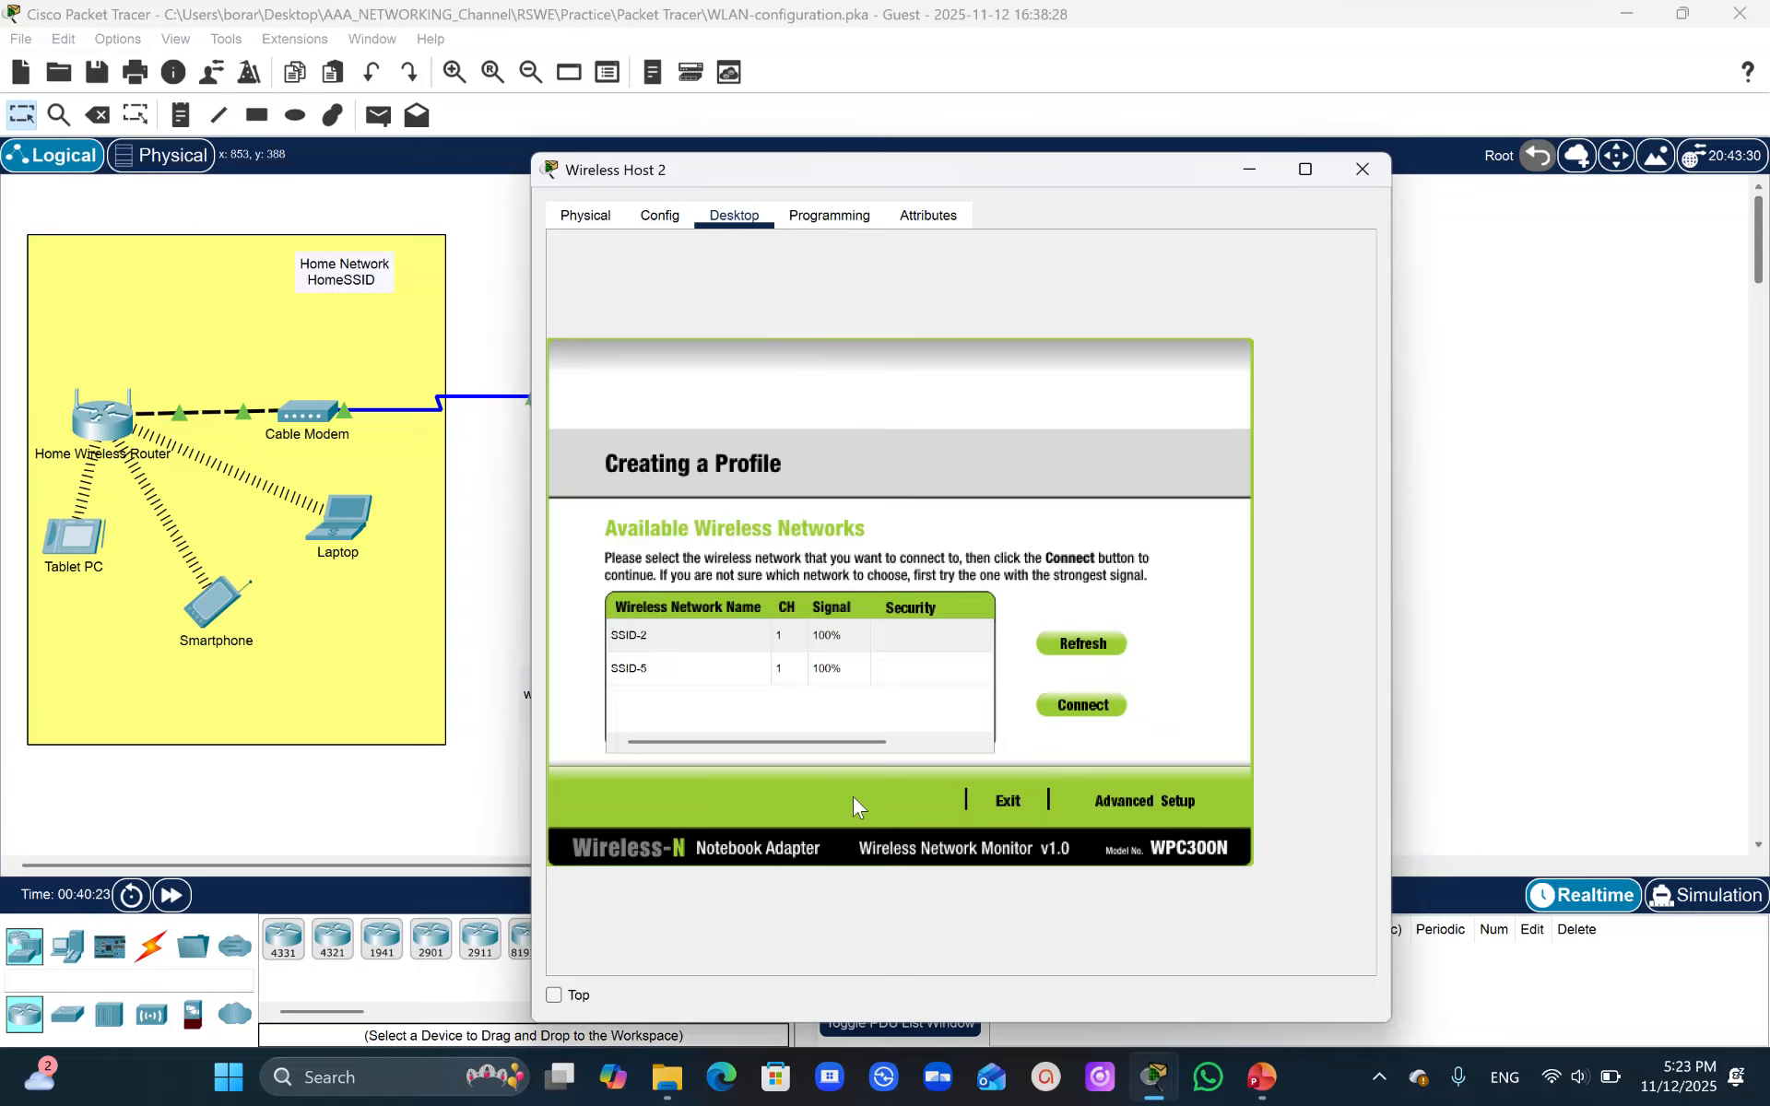
left_click(696, 687)
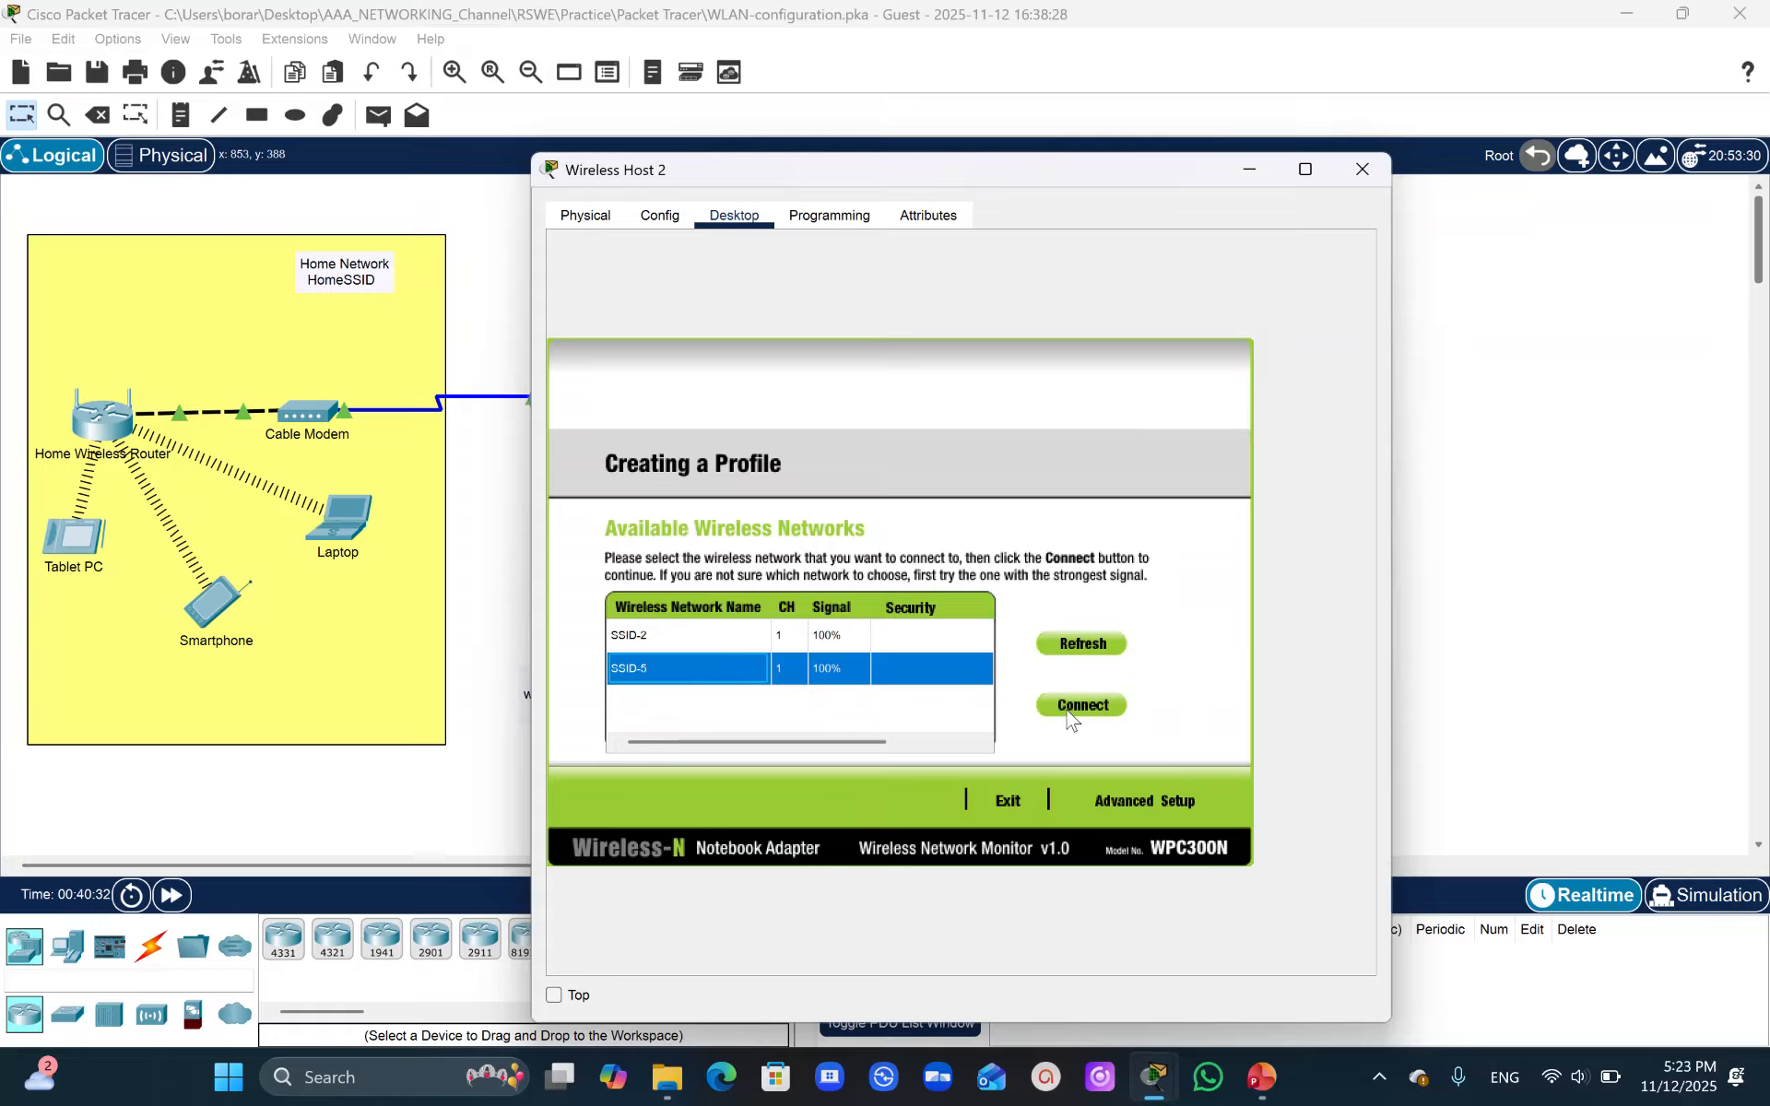
left_click(1147, 795)
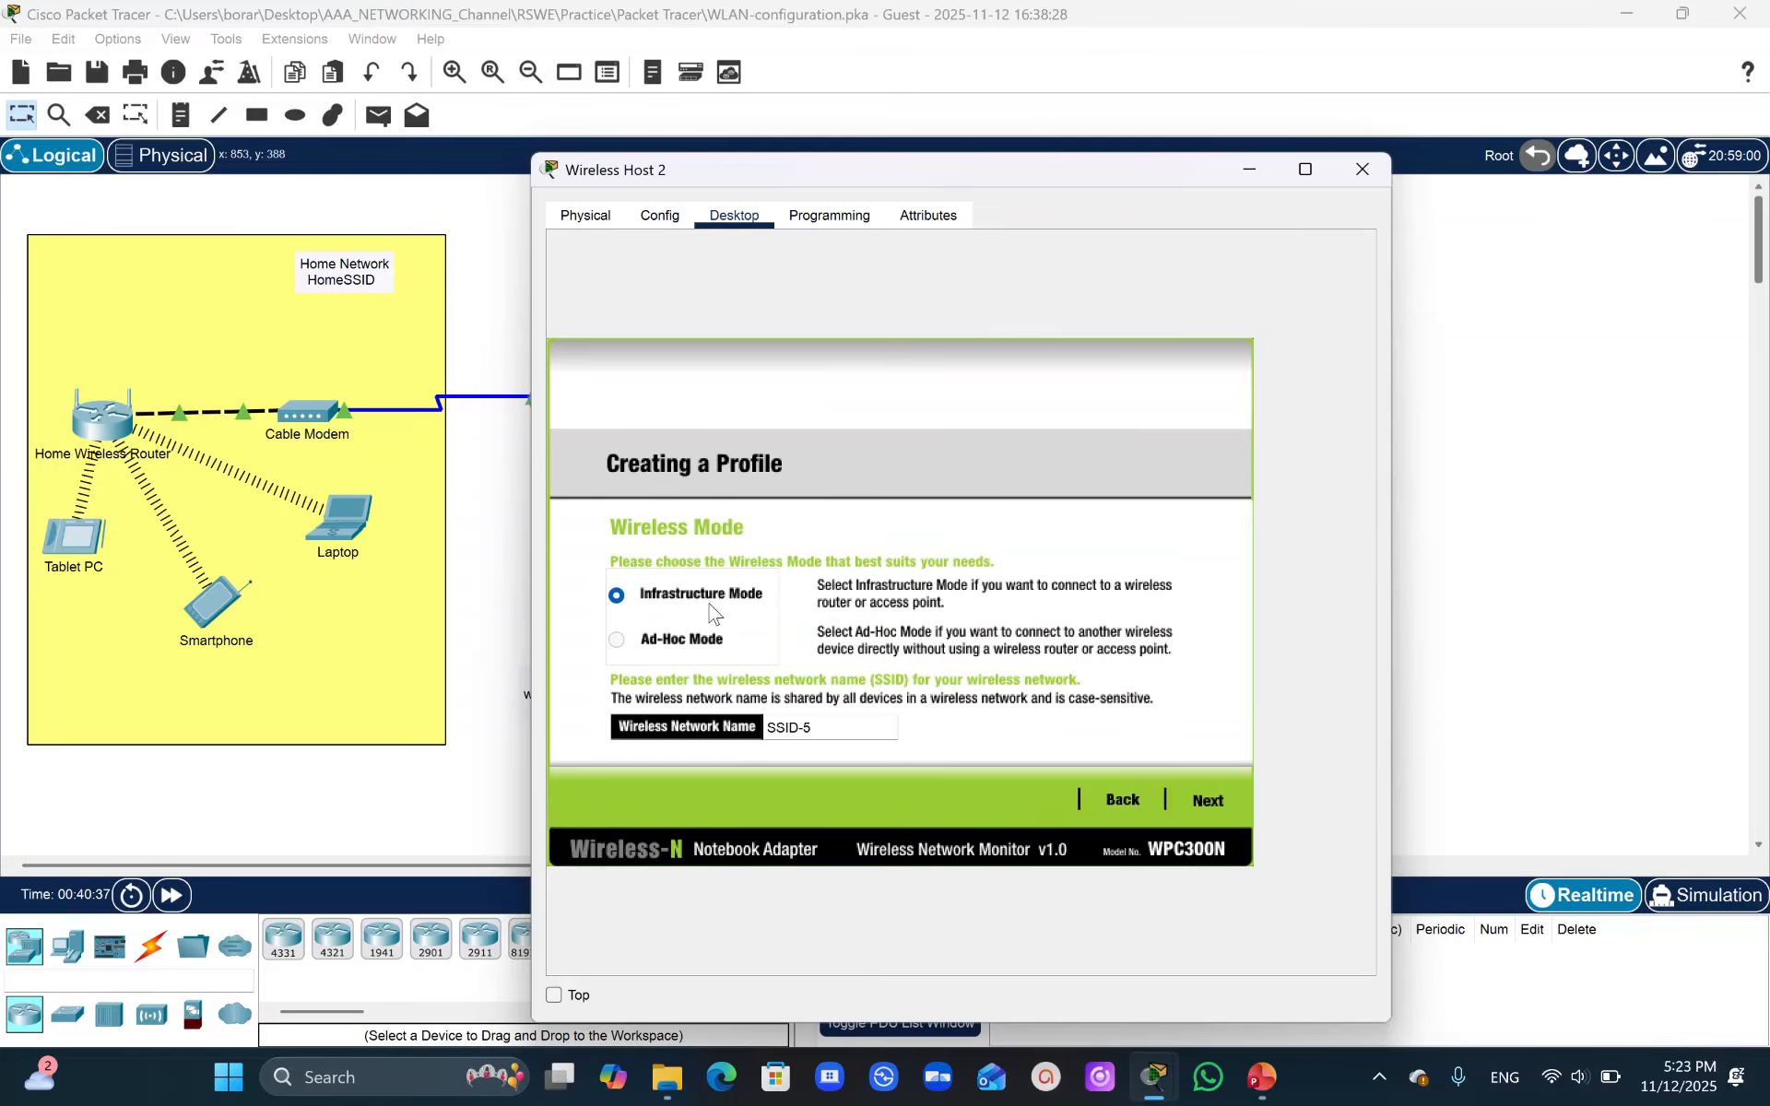
left_click(1195, 804)
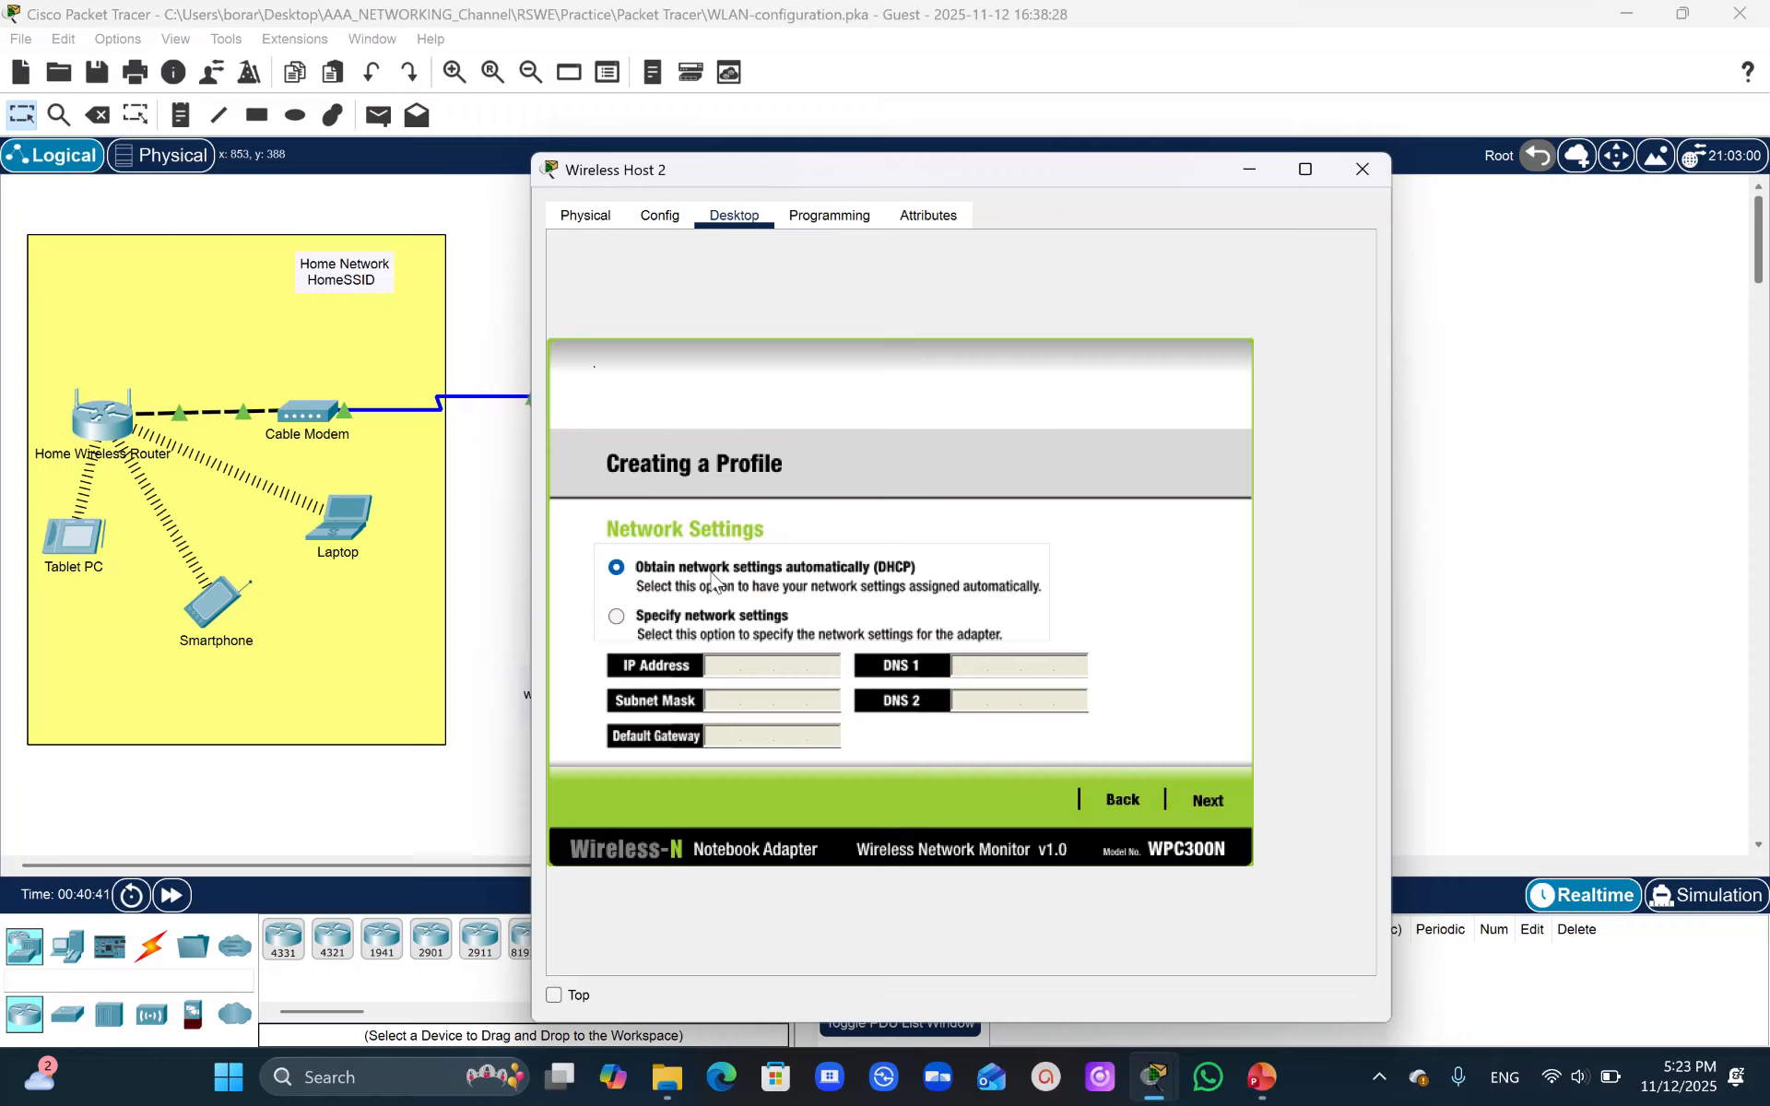
left_click(1210, 804)
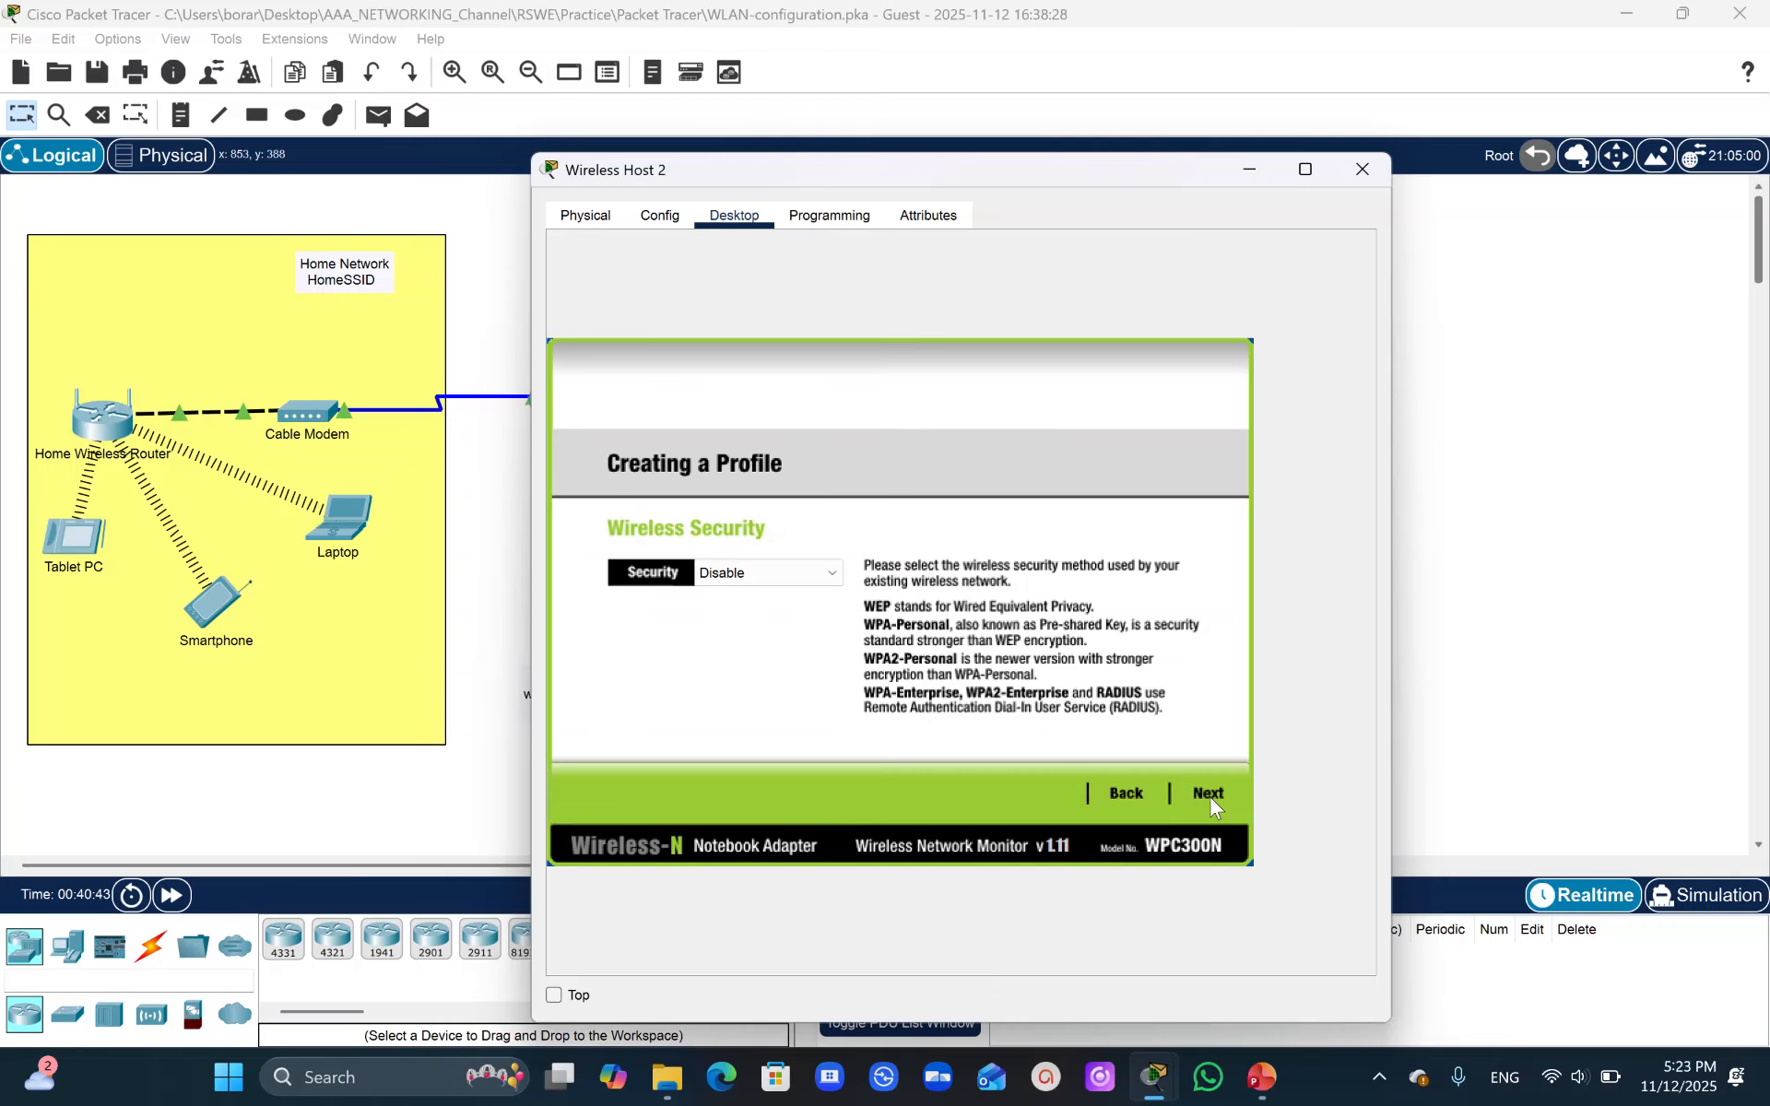
left_click(833, 575)
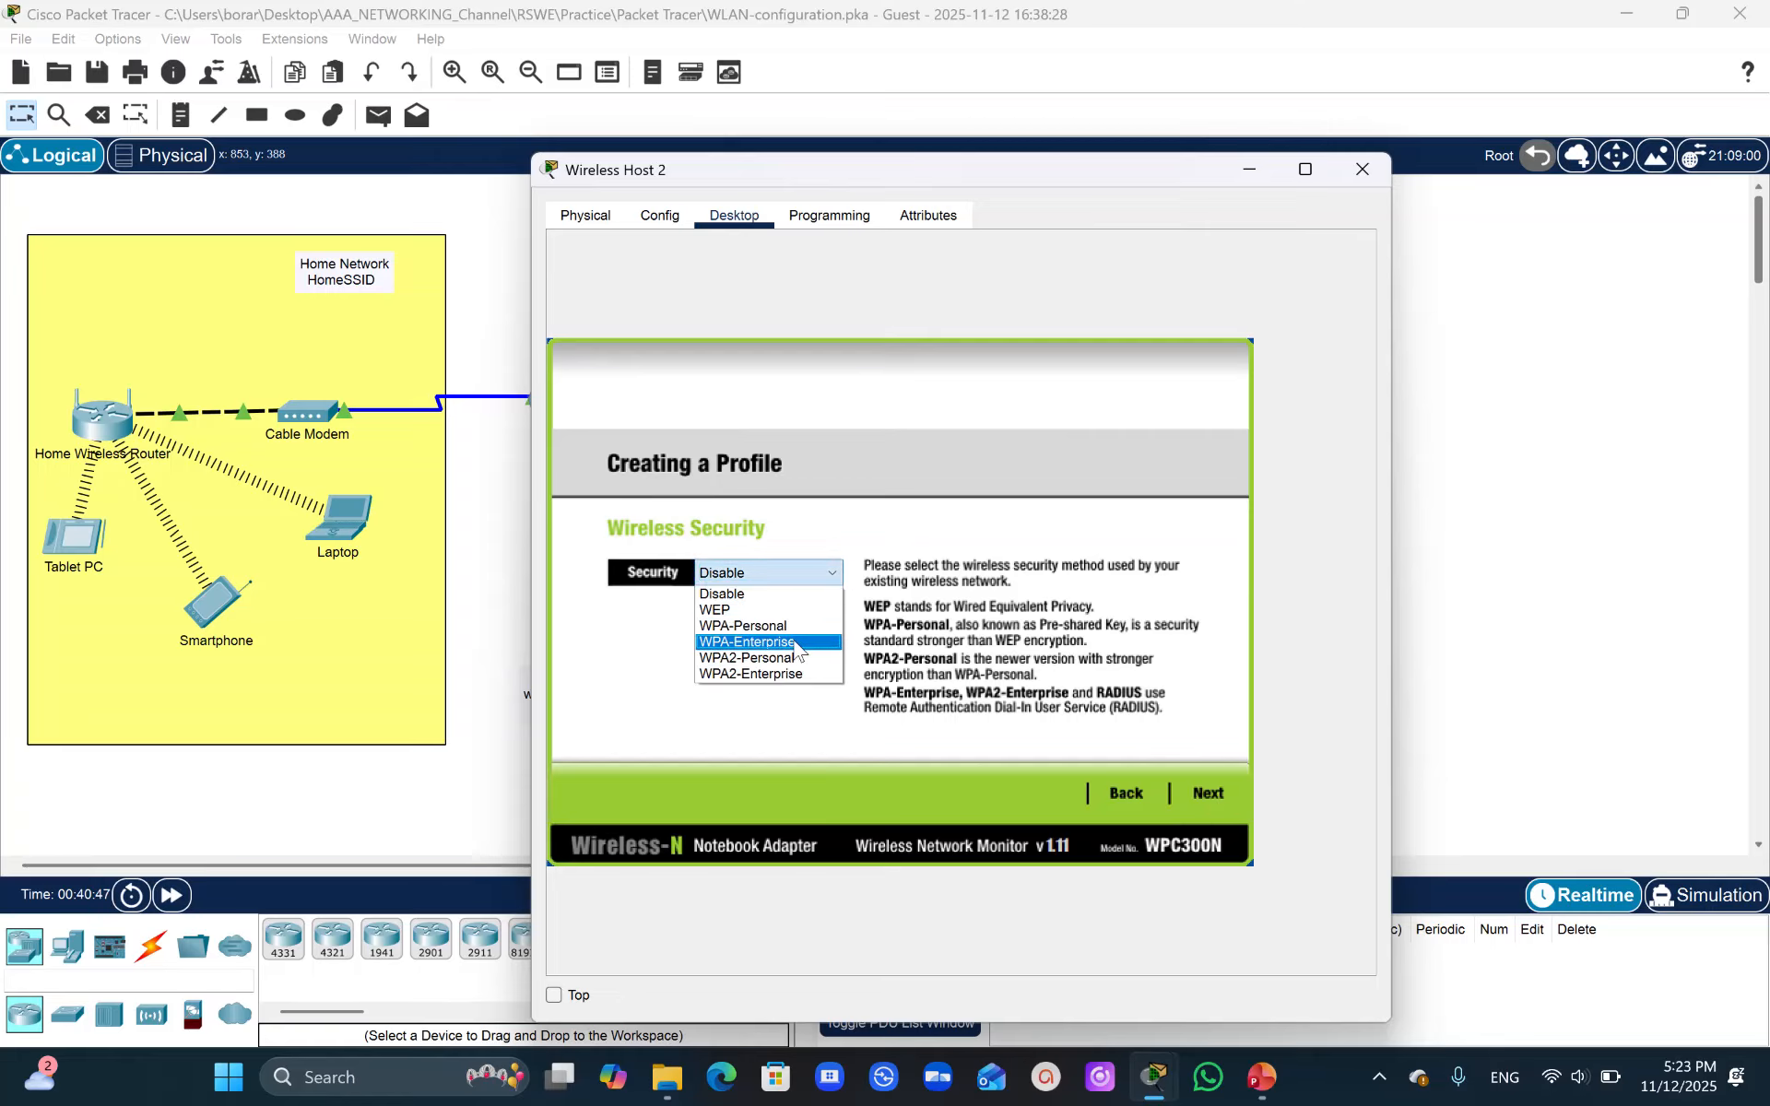
left_click(791, 675)
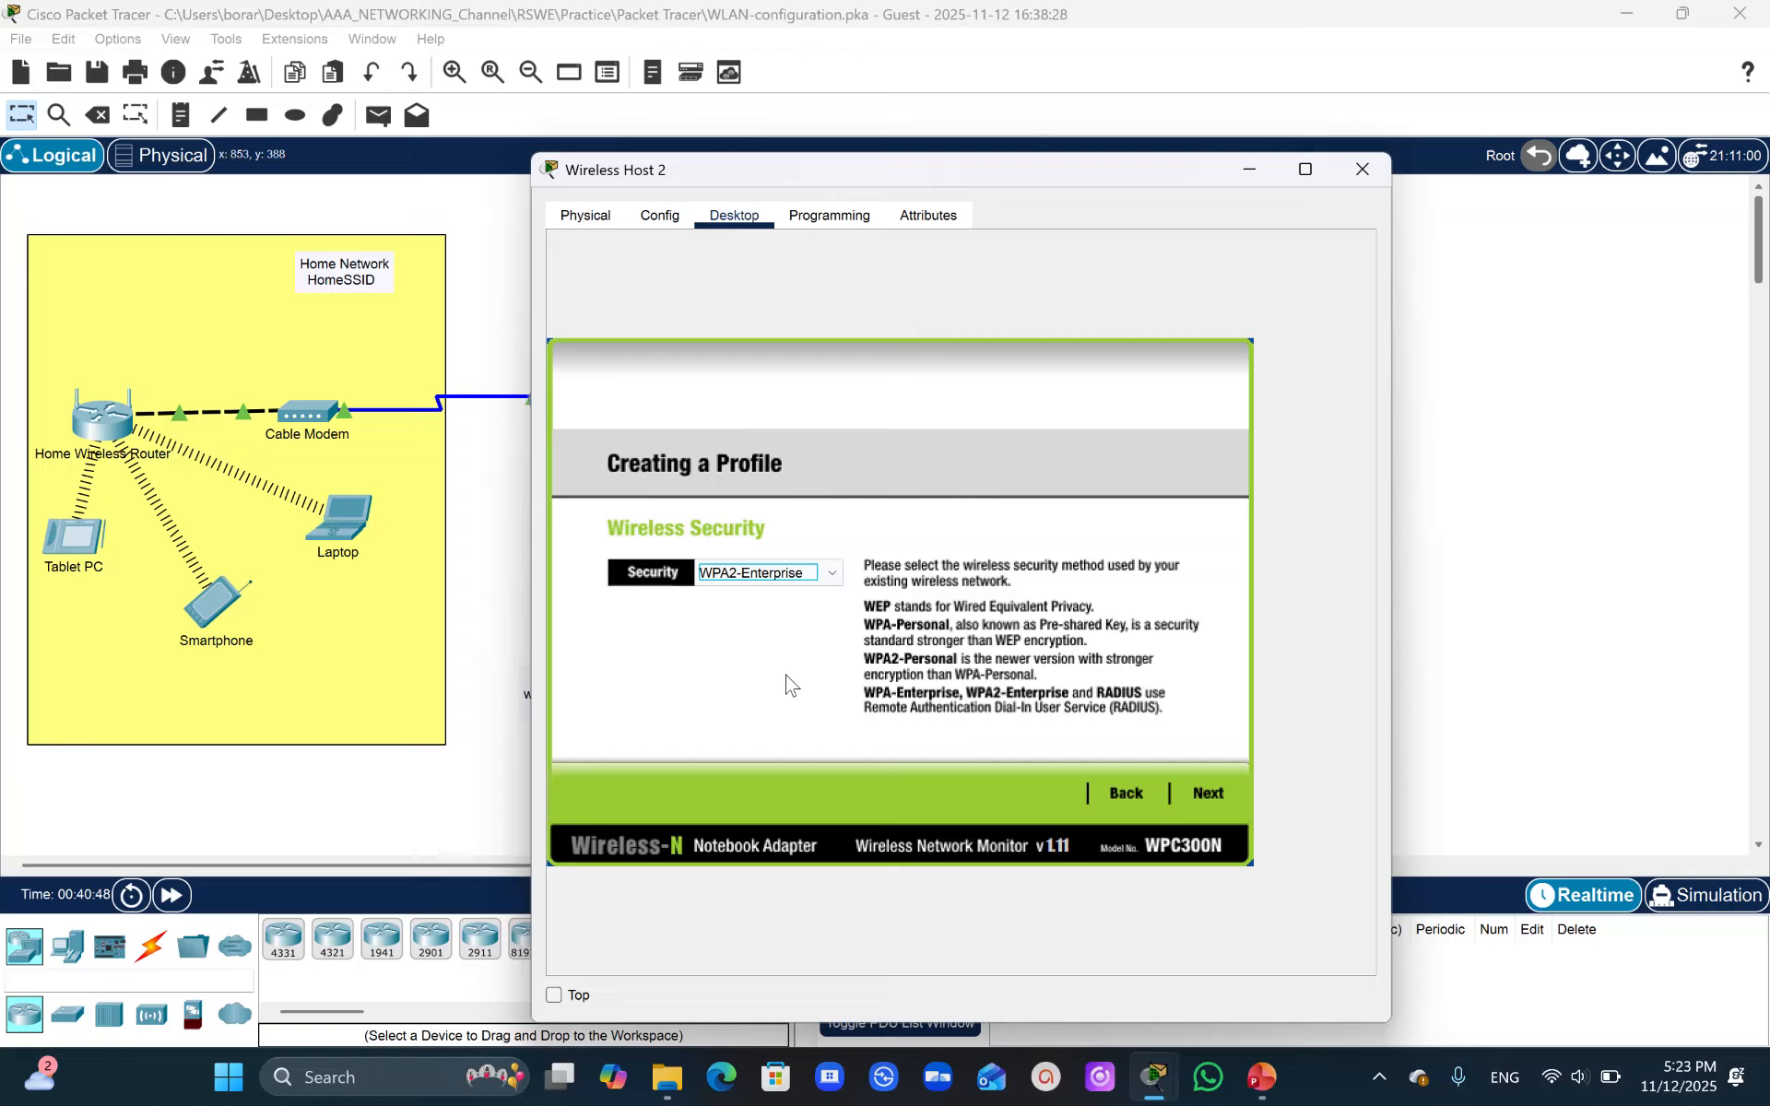
left_click(1213, 791)
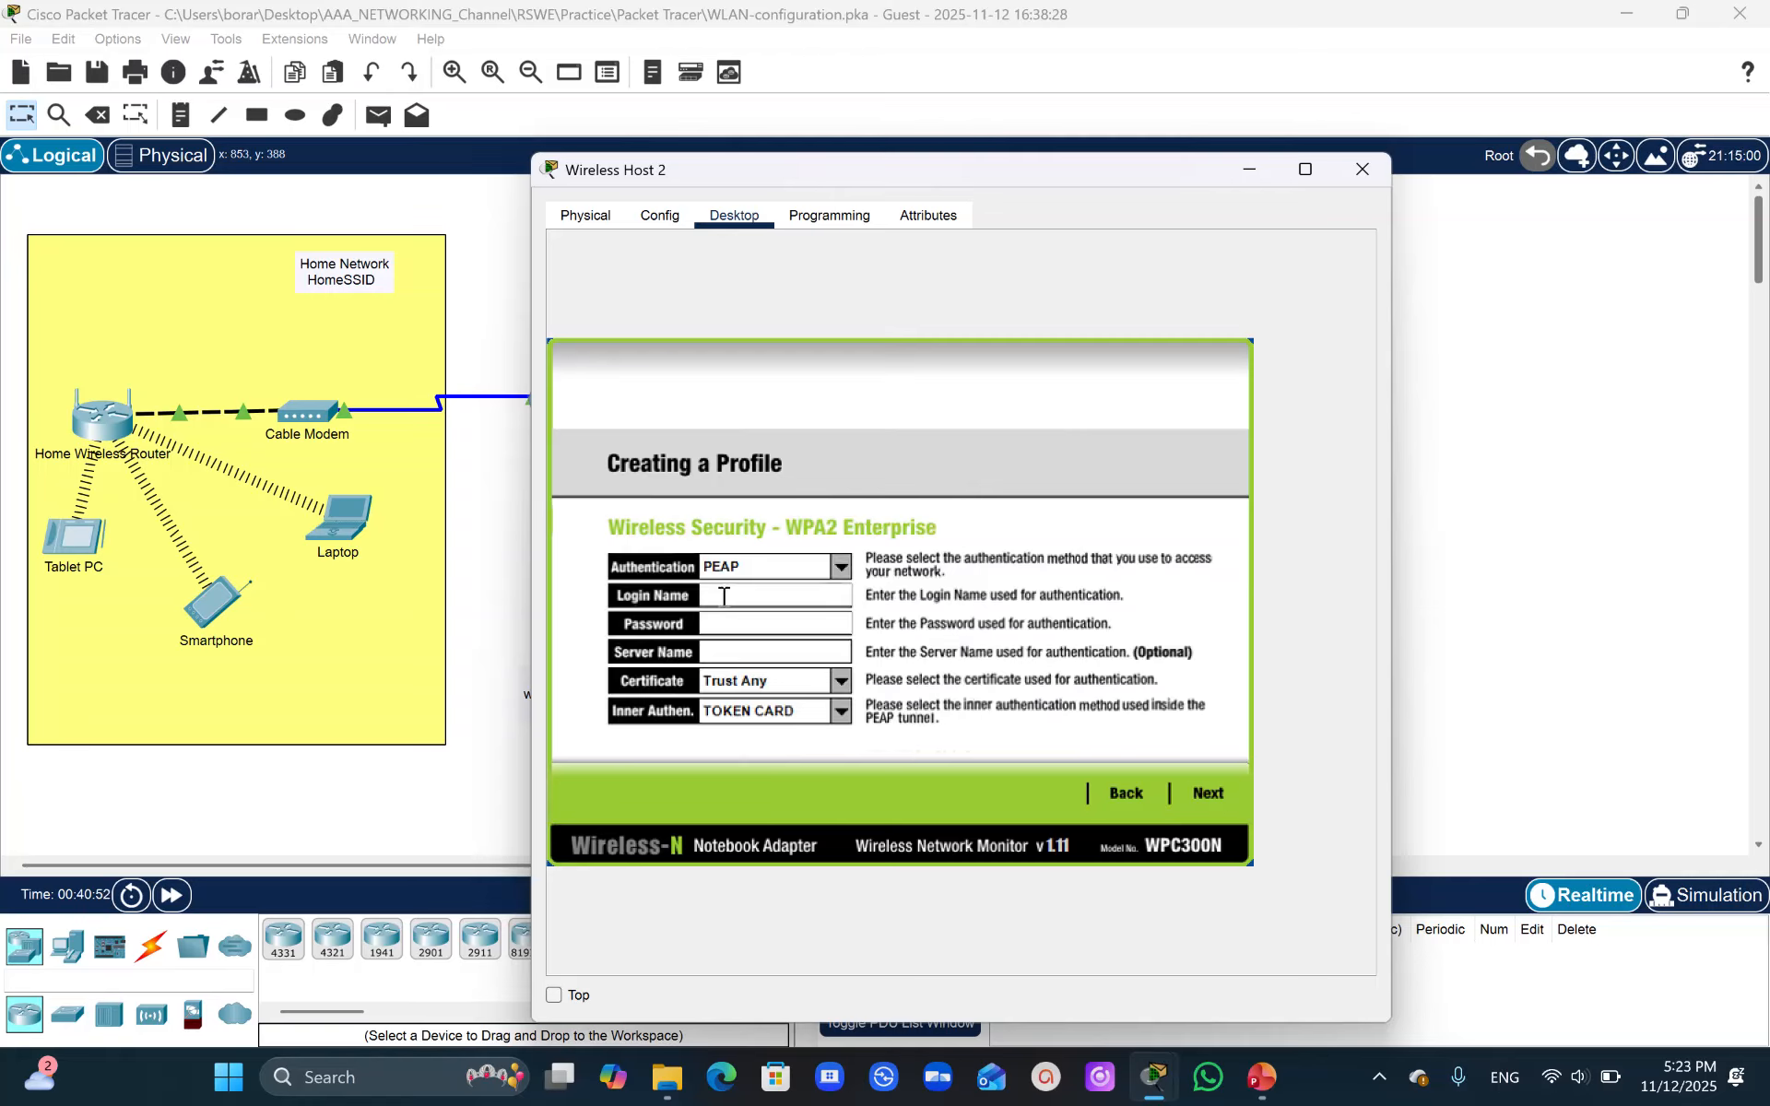
- Enter userWLAN5 as the profile's login name, copied from the activity instructions table
left_click(724, 597)
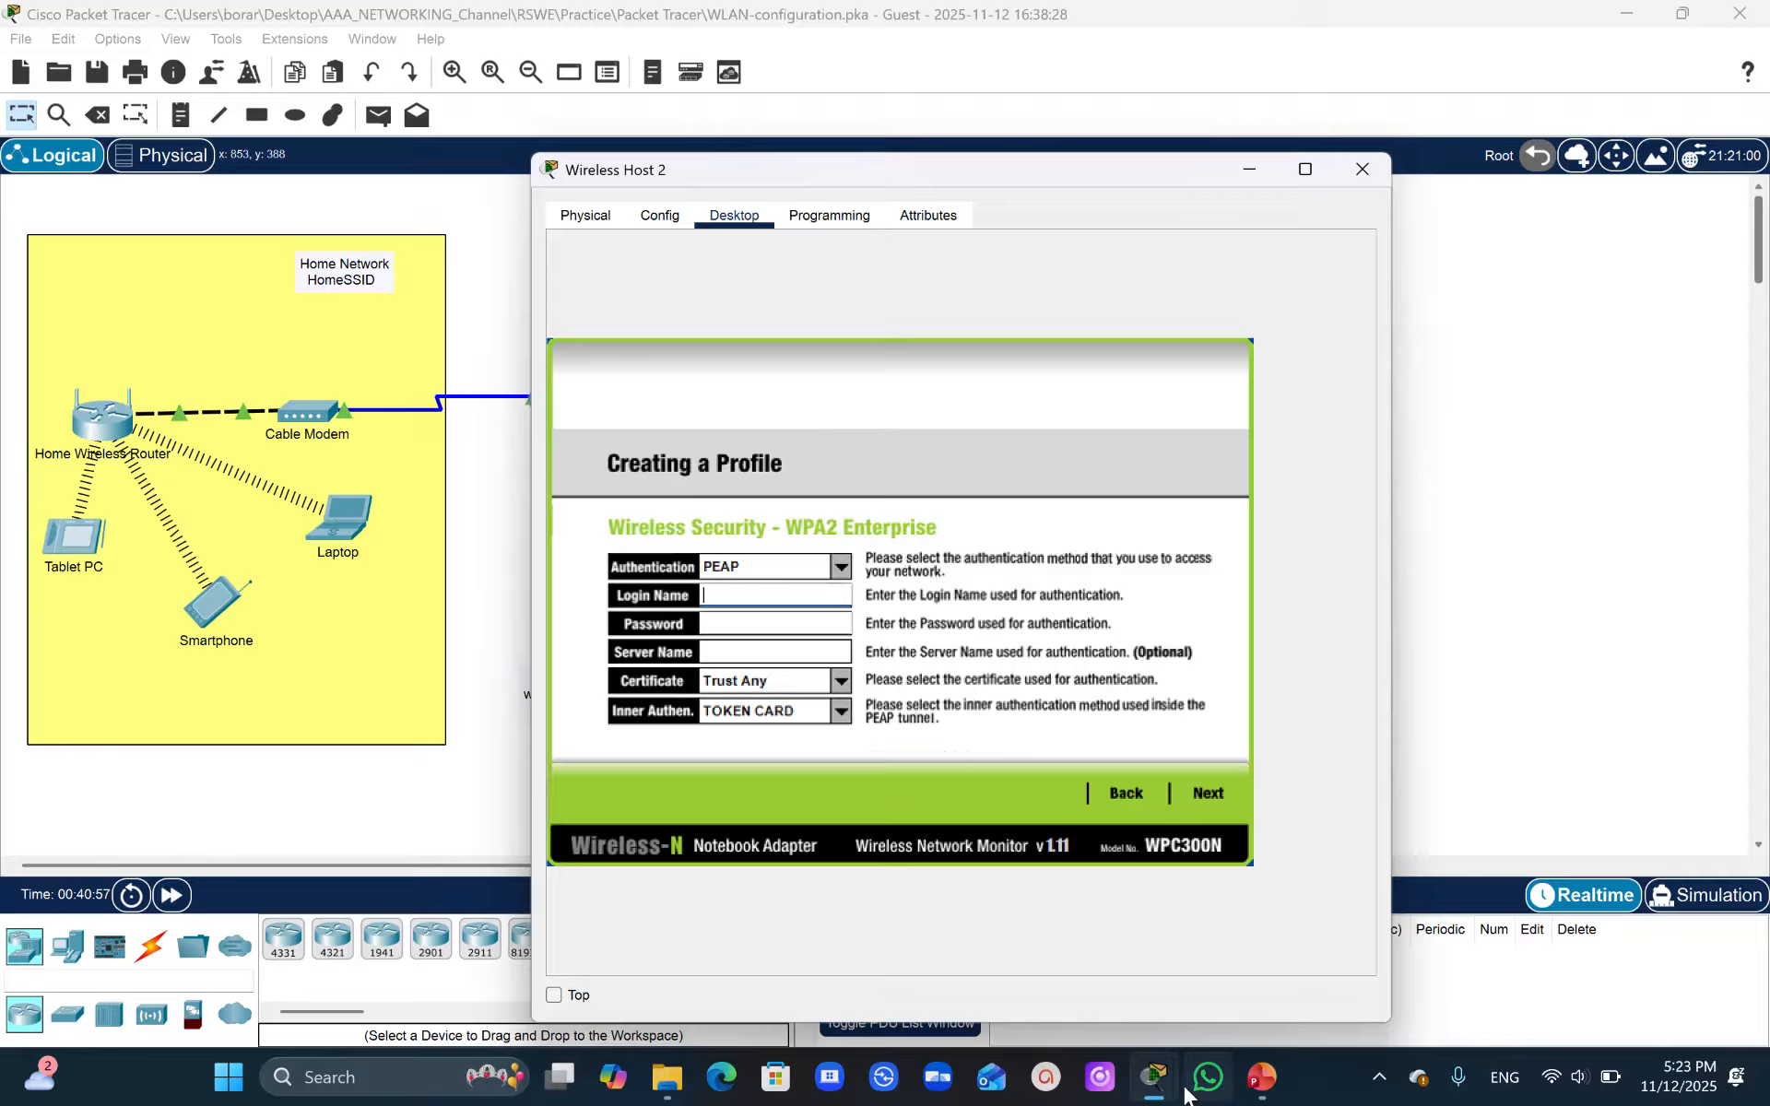
mouse_move(1154, 1078)
left_click(1084, 963)
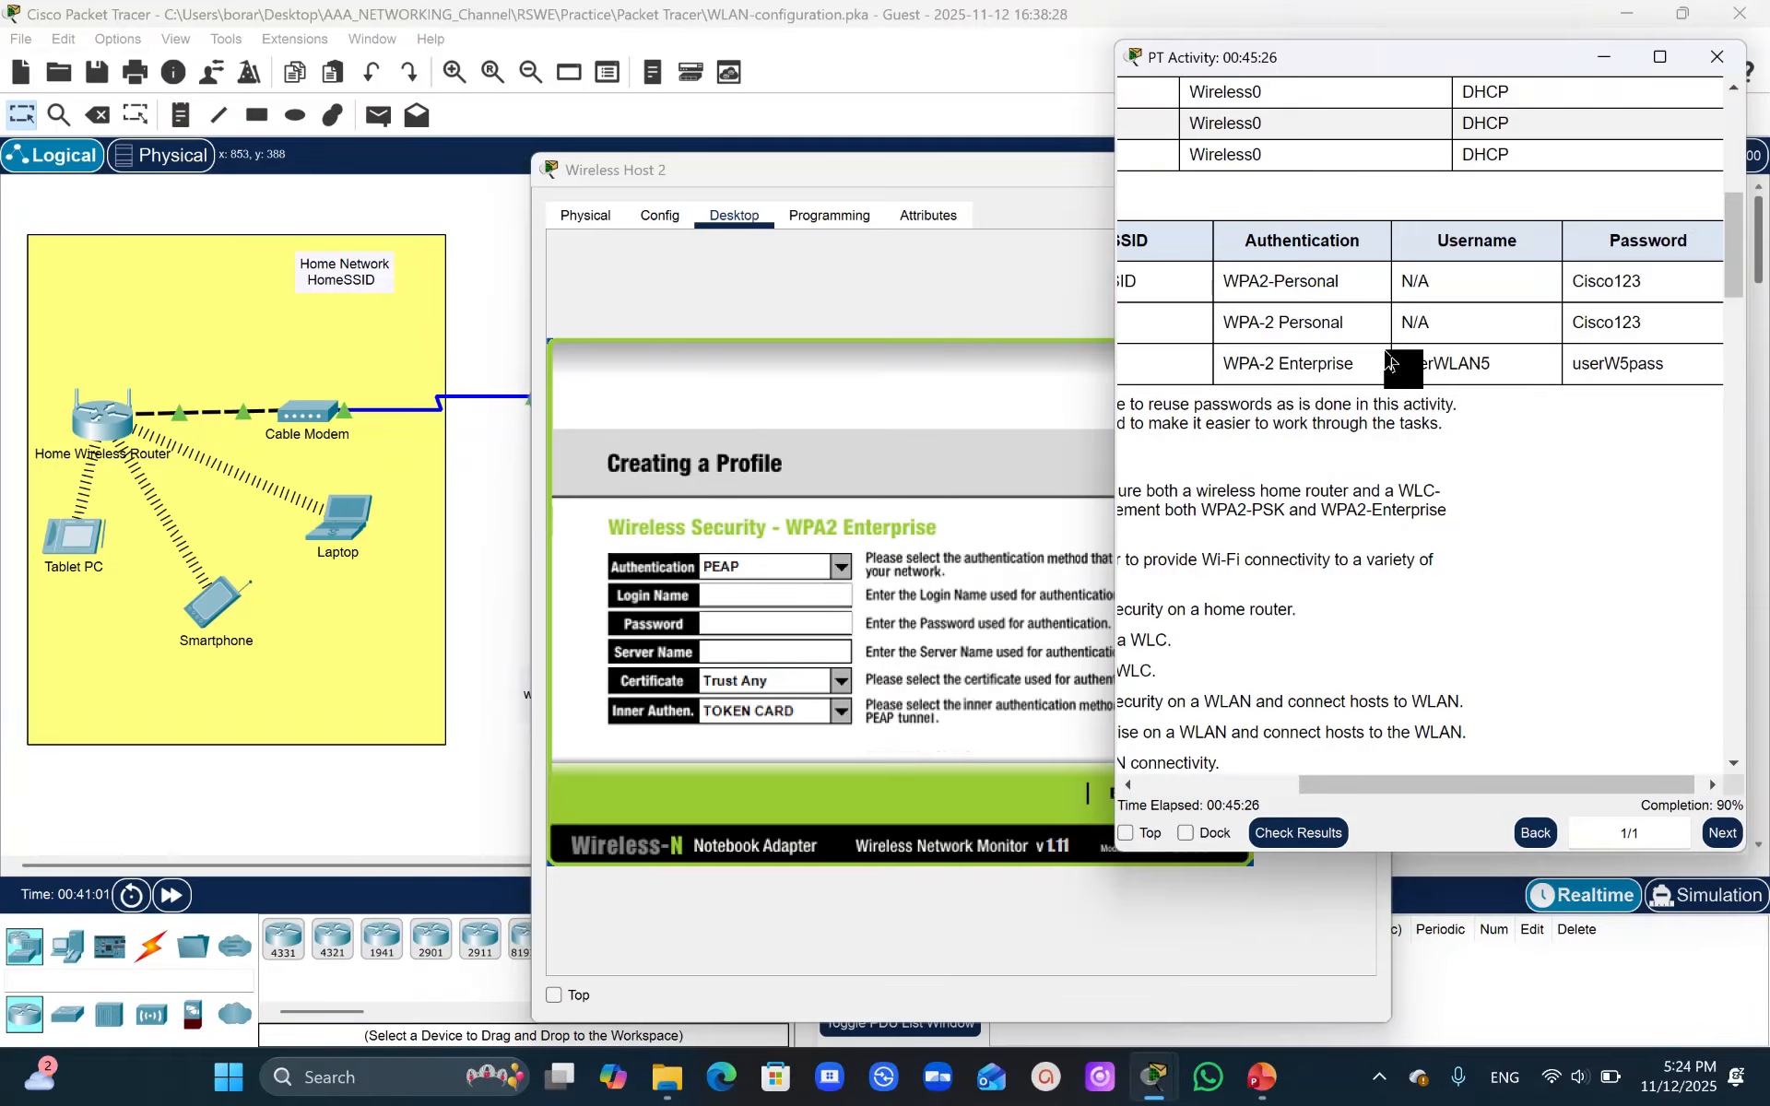
left_click_drag(979, 175, 688, 117)
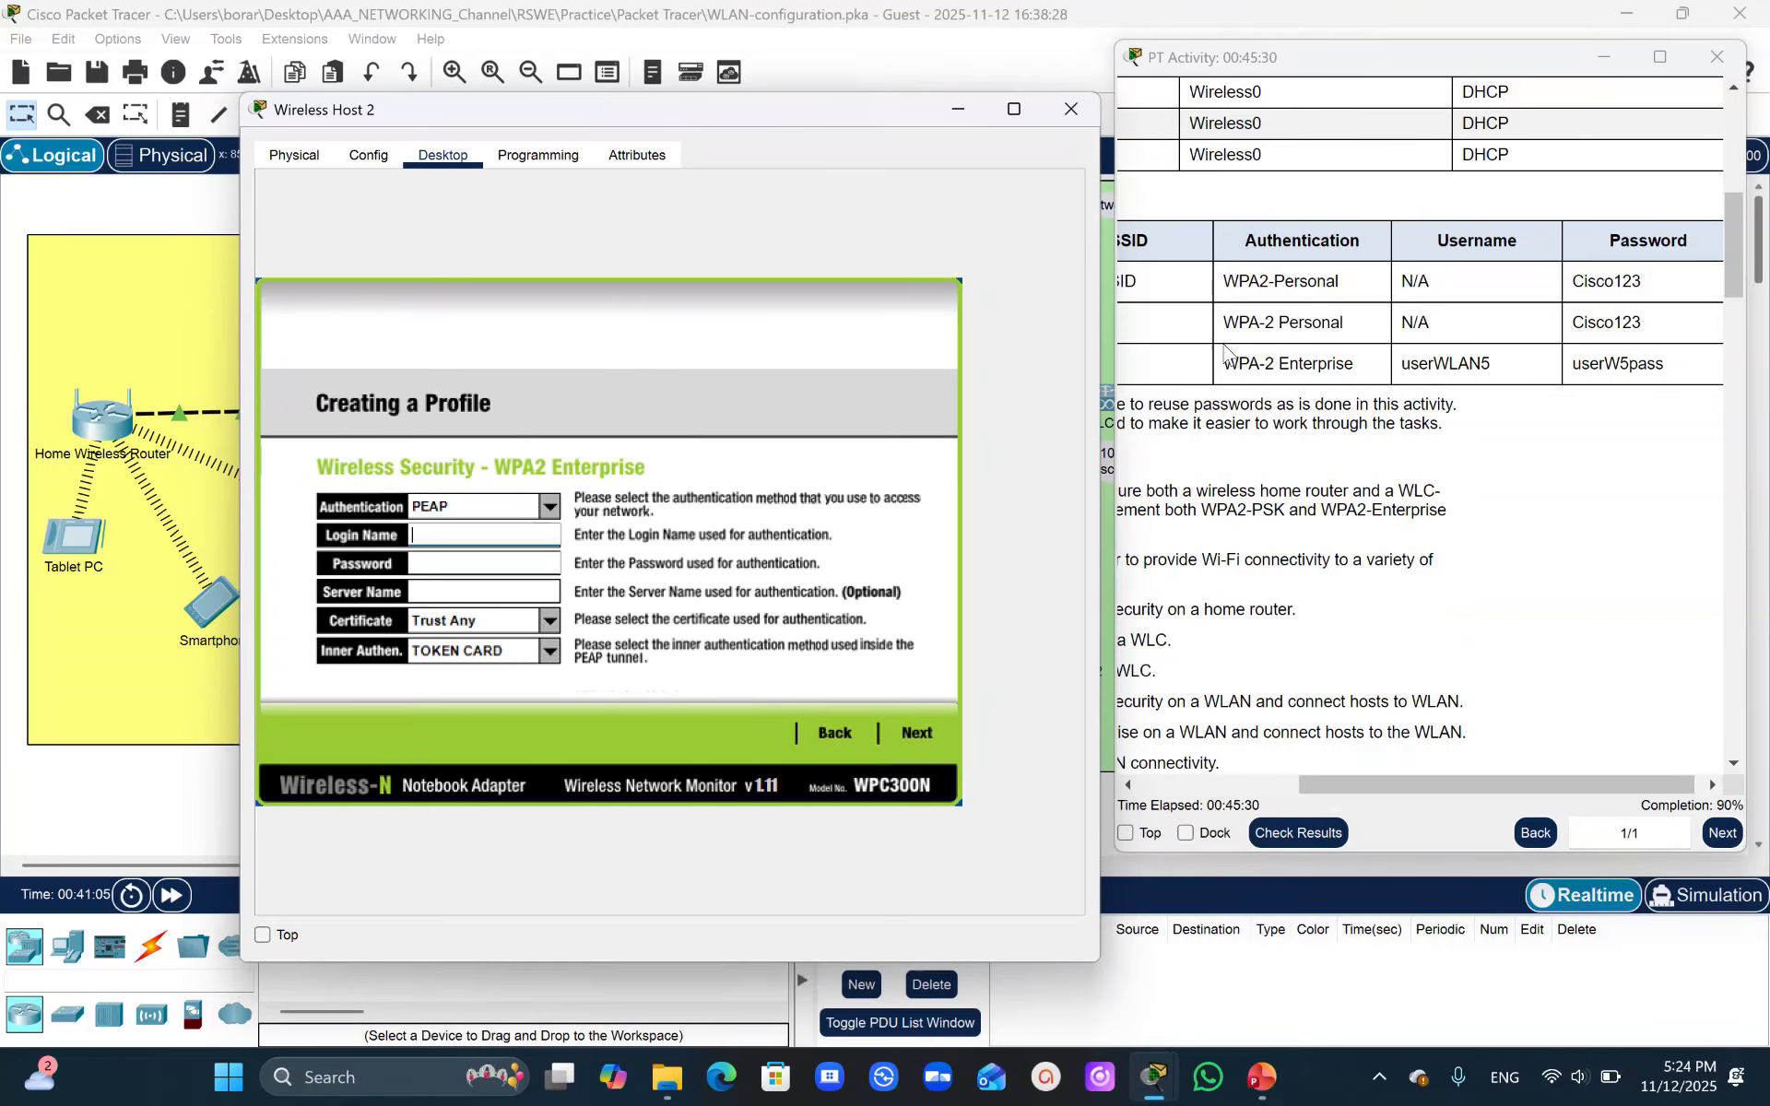
left_click_drag(1401, 363, 1491, 367)
key("ctrl+c")
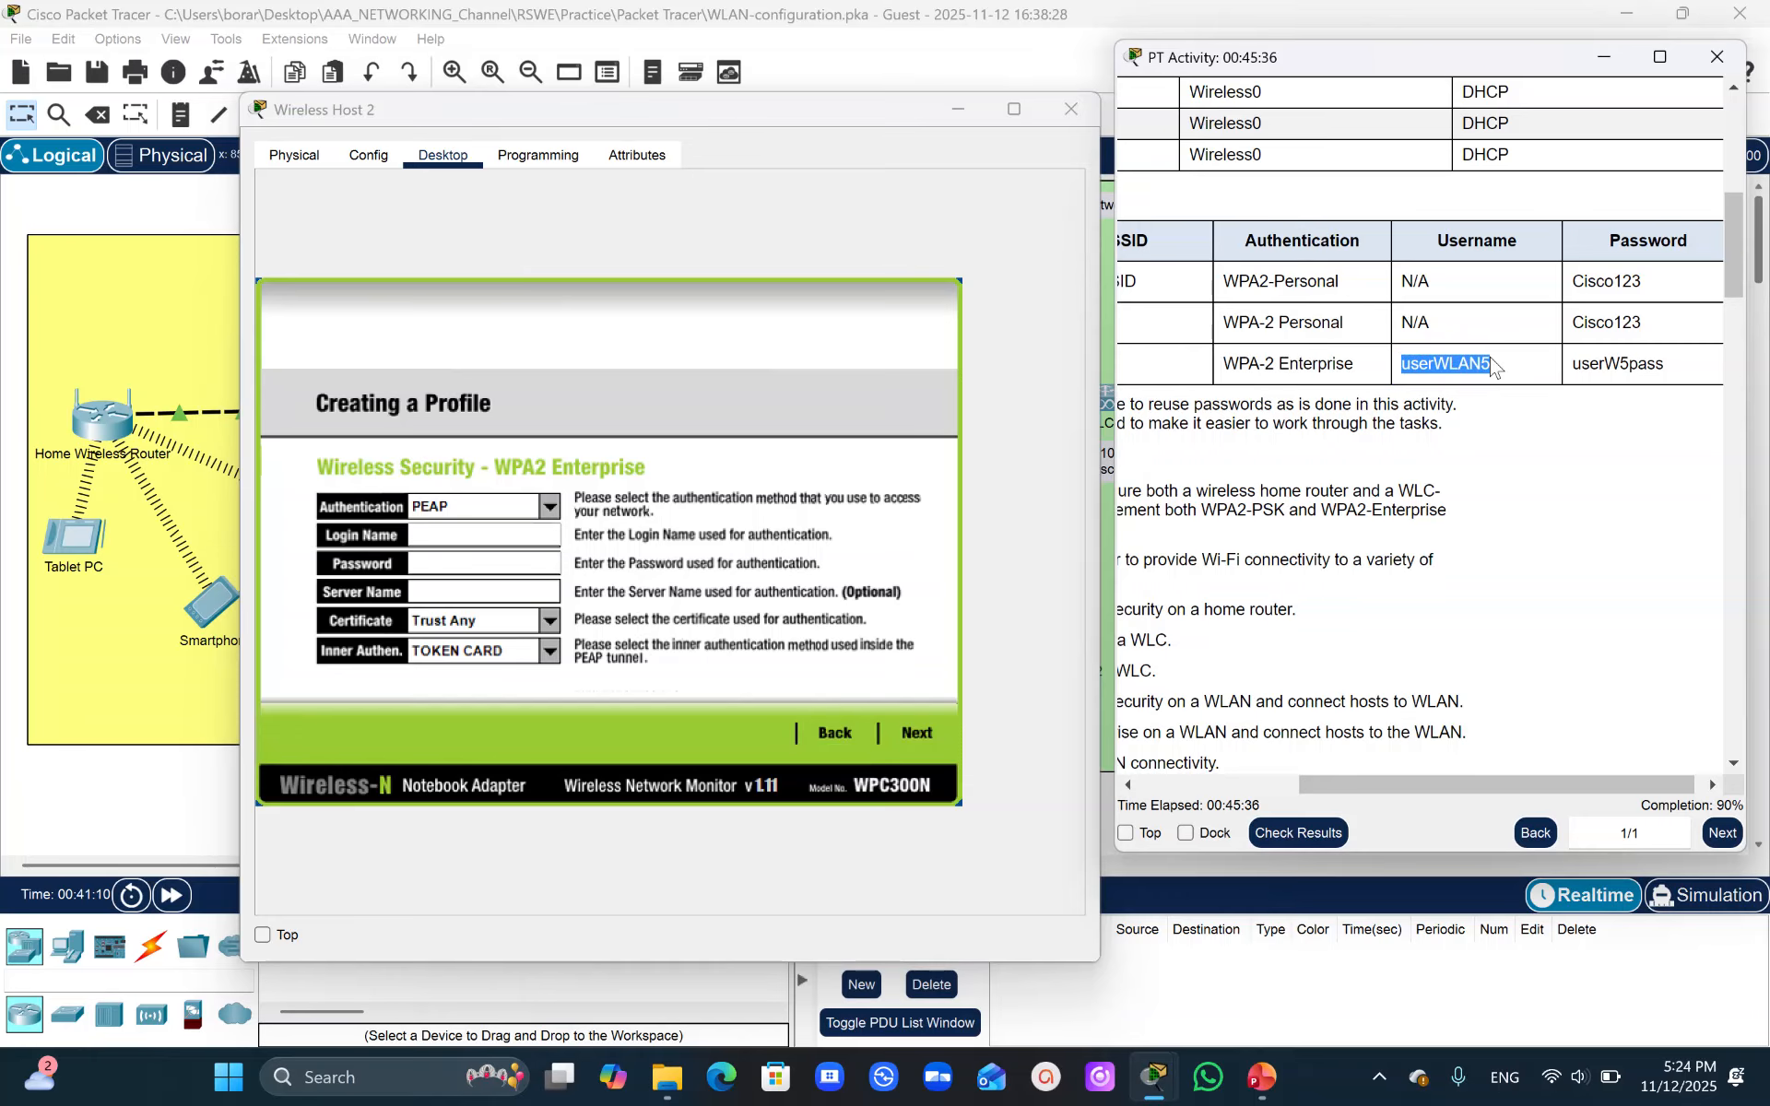
left_click(443, 561)
left_click(431, 526)
key("ctrl+v")
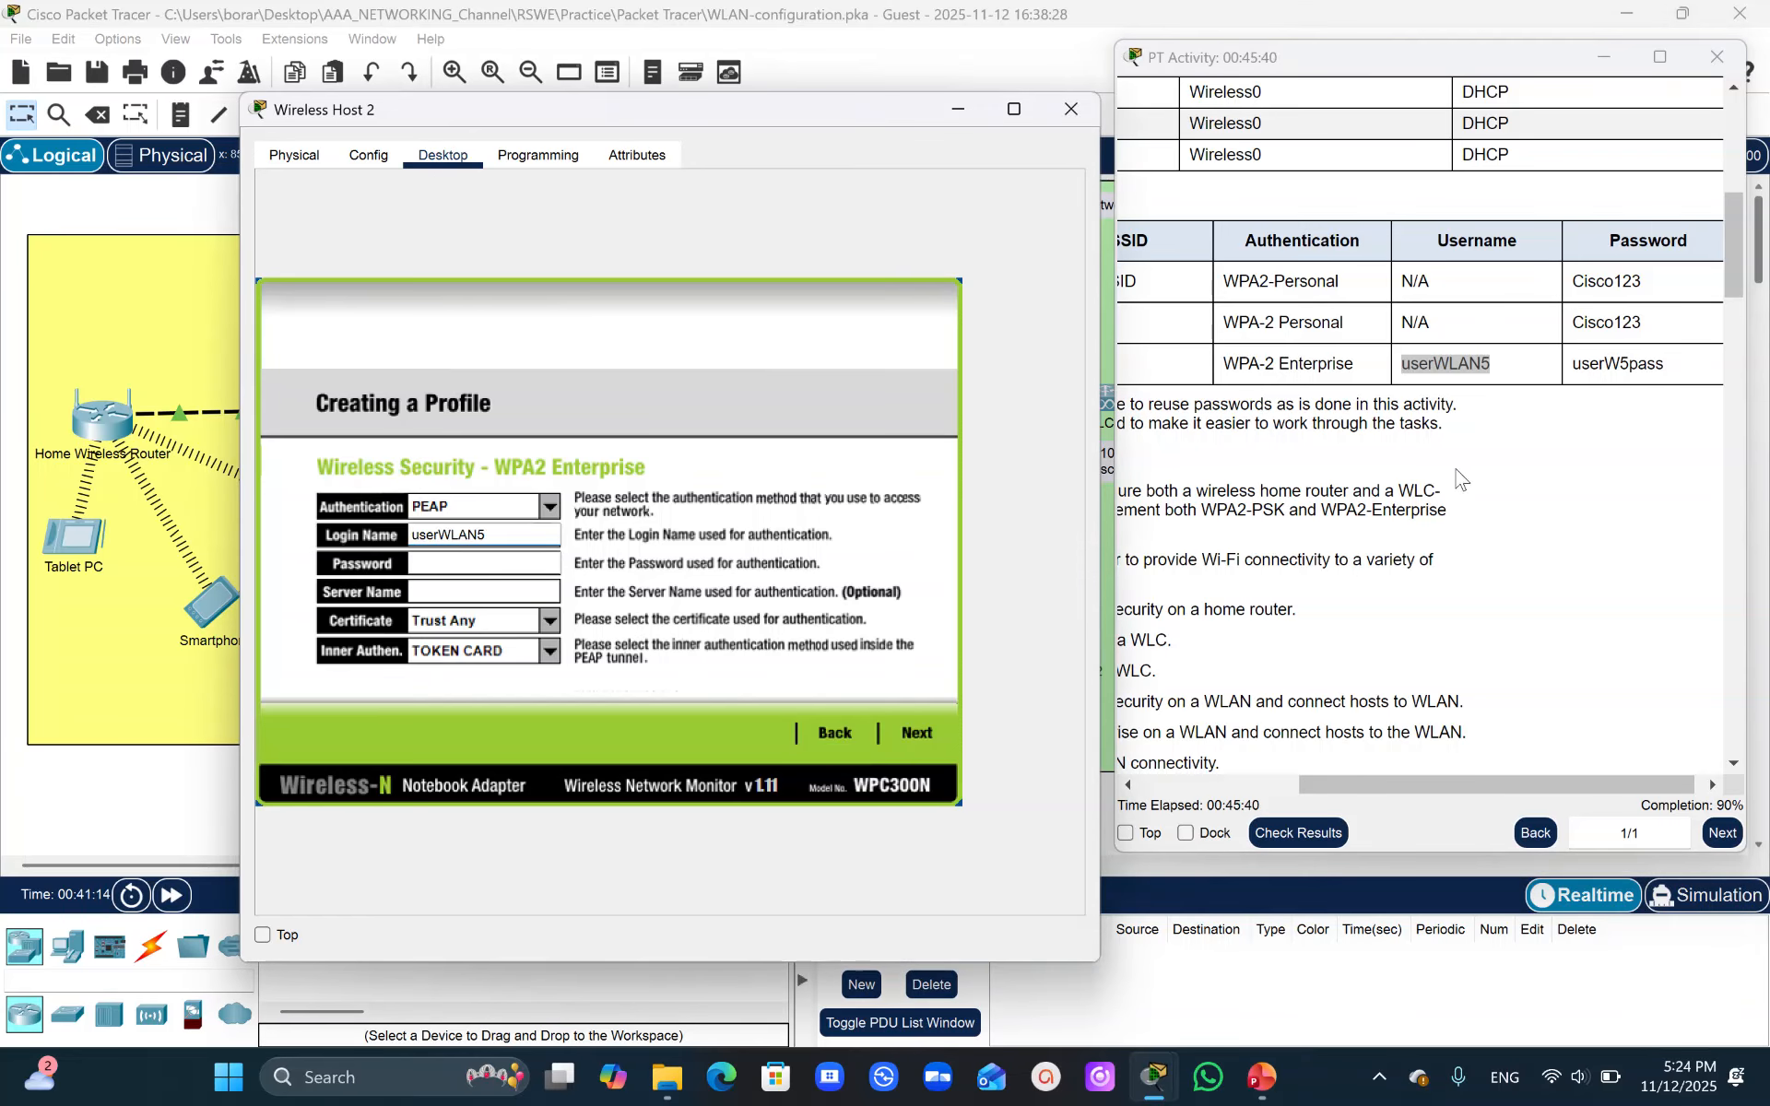
- Fill in the profile's password field with the WLAN 5 user password copied from the instructions
left_click_drag(1578, 359, 1664, 363)
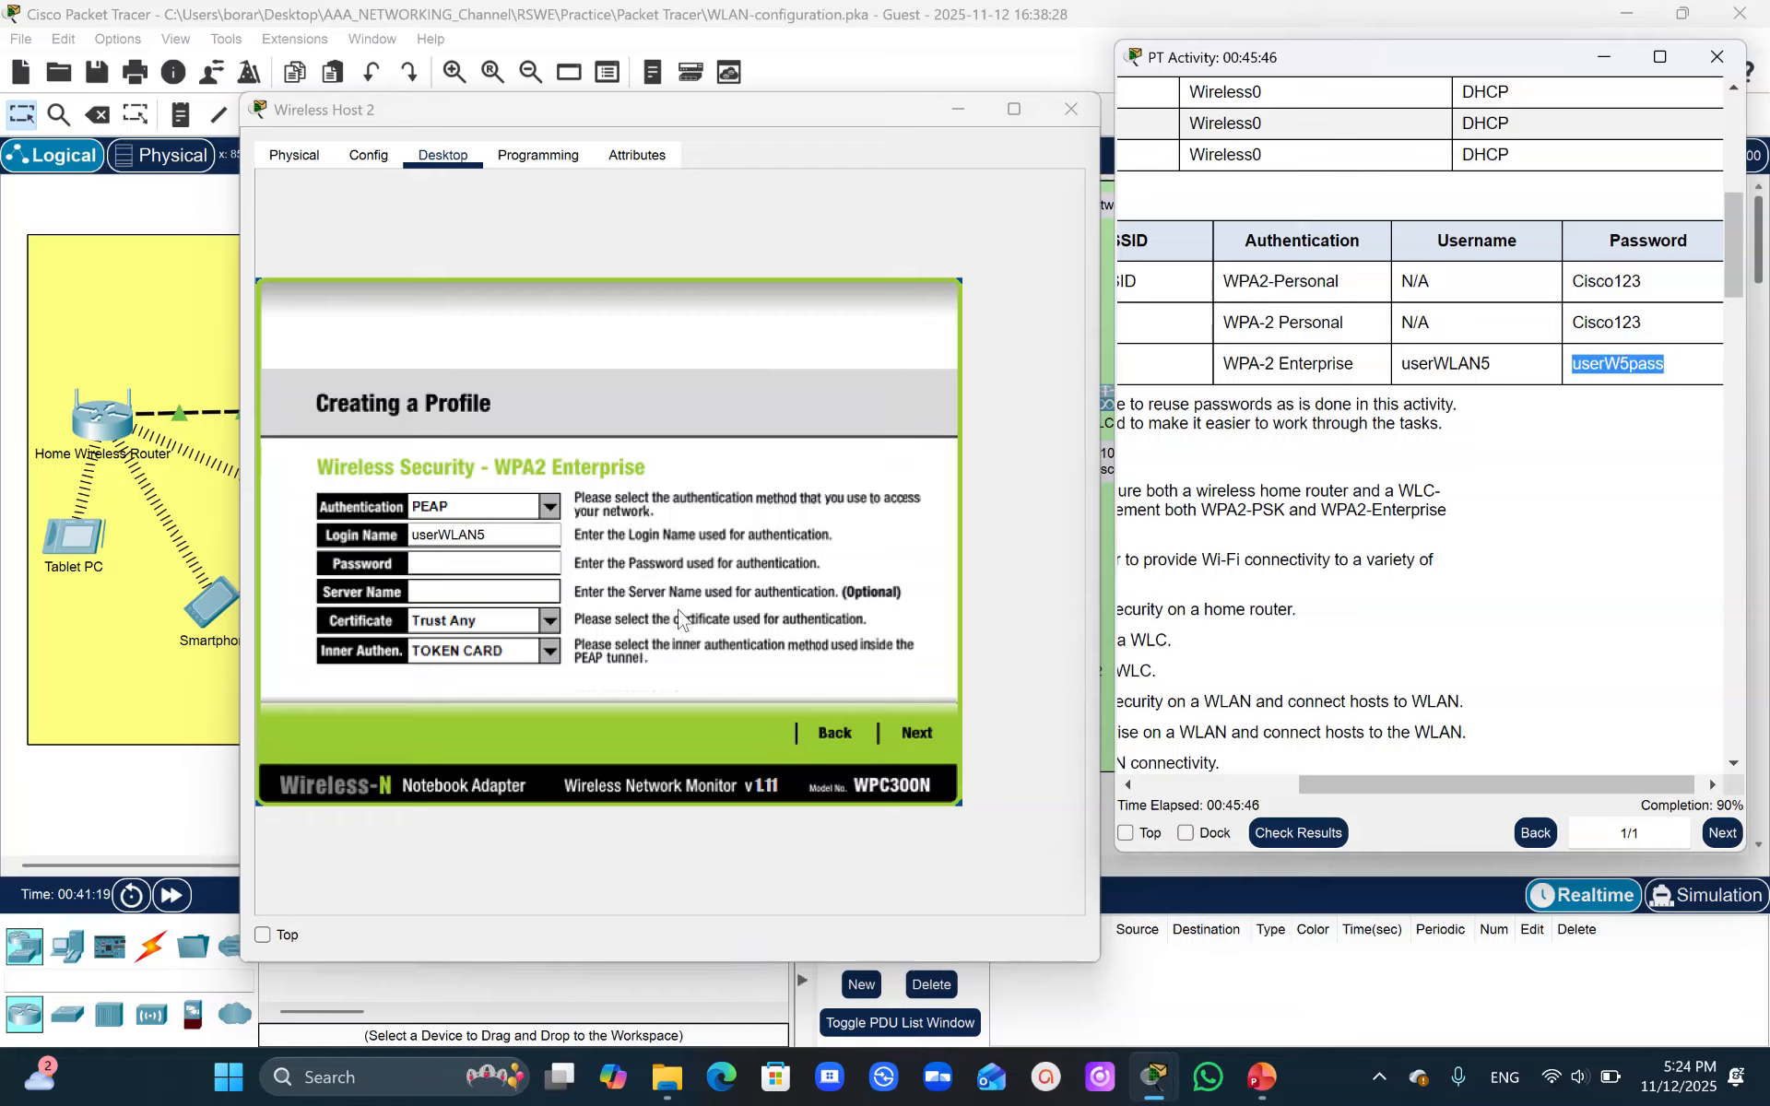
left_click(486, 565)
key("ctrl+v")
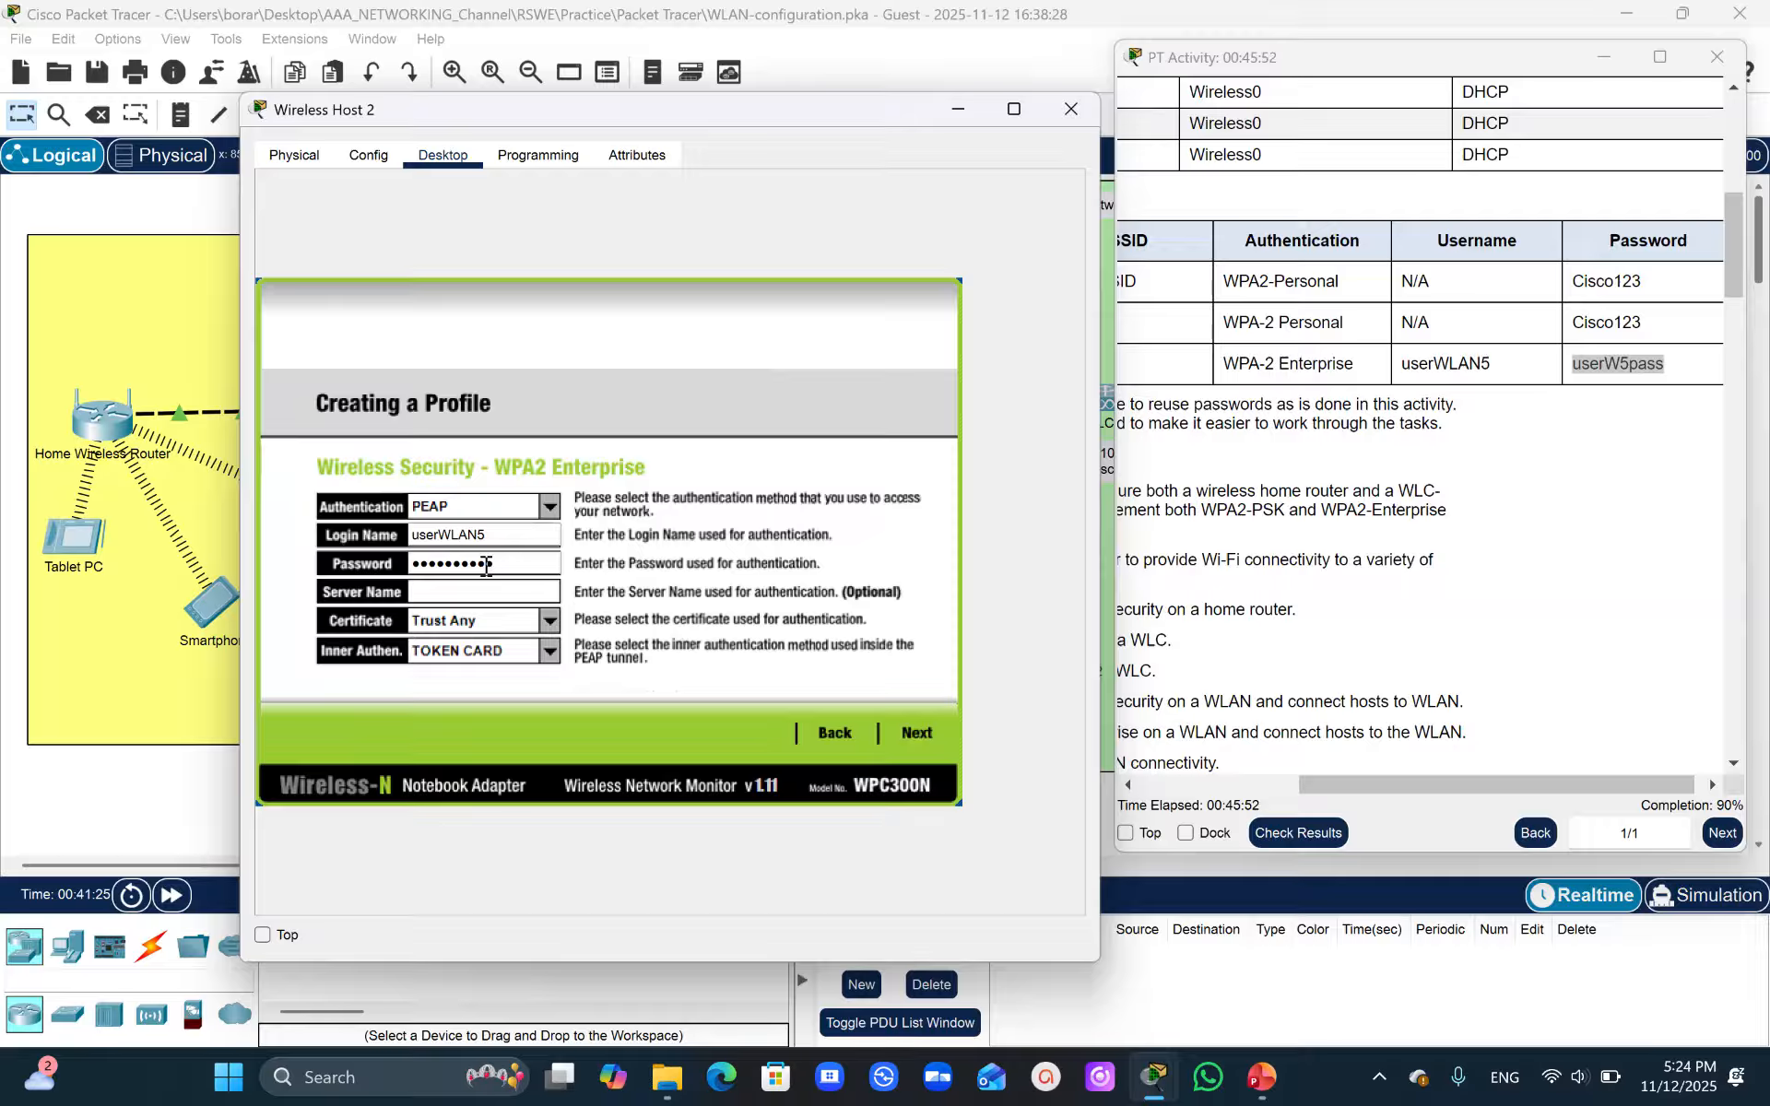
- Save the SSID-5 profile and connect Wireless Host 2 to the network
left_click(917, 732)
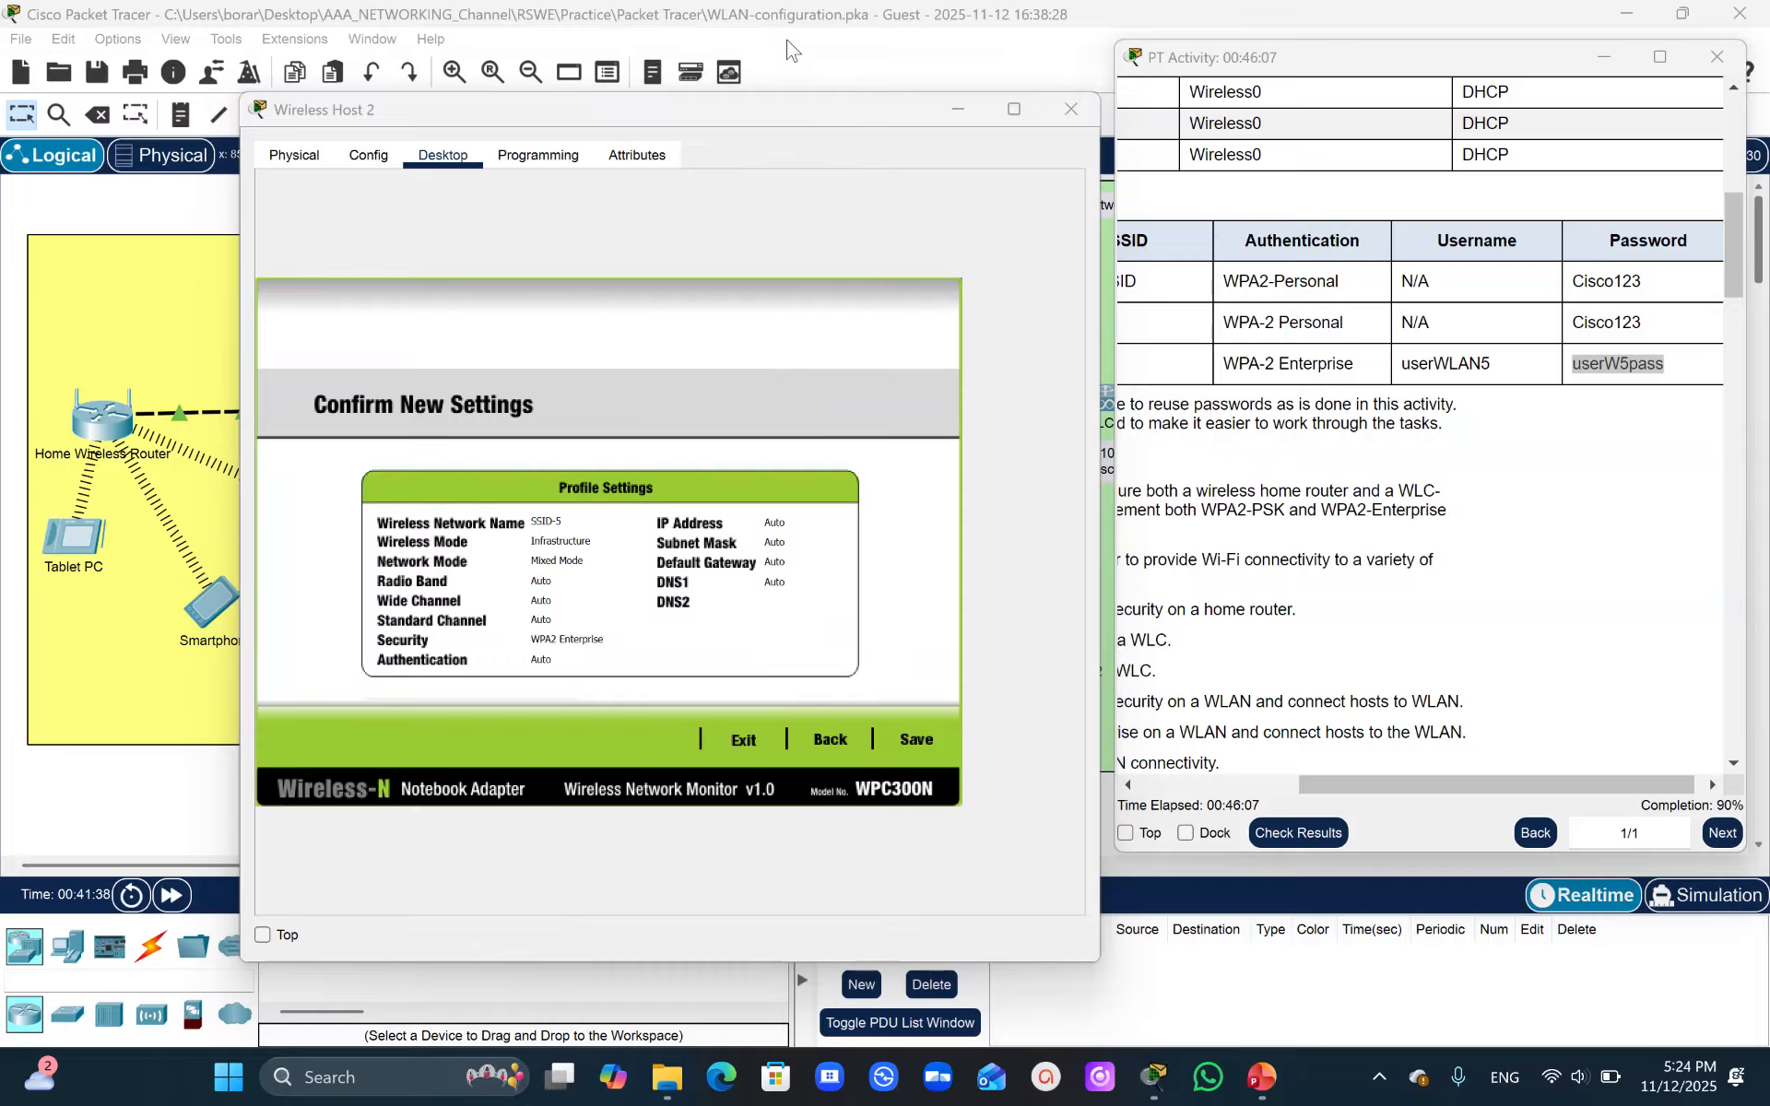
left_click(913, 740)
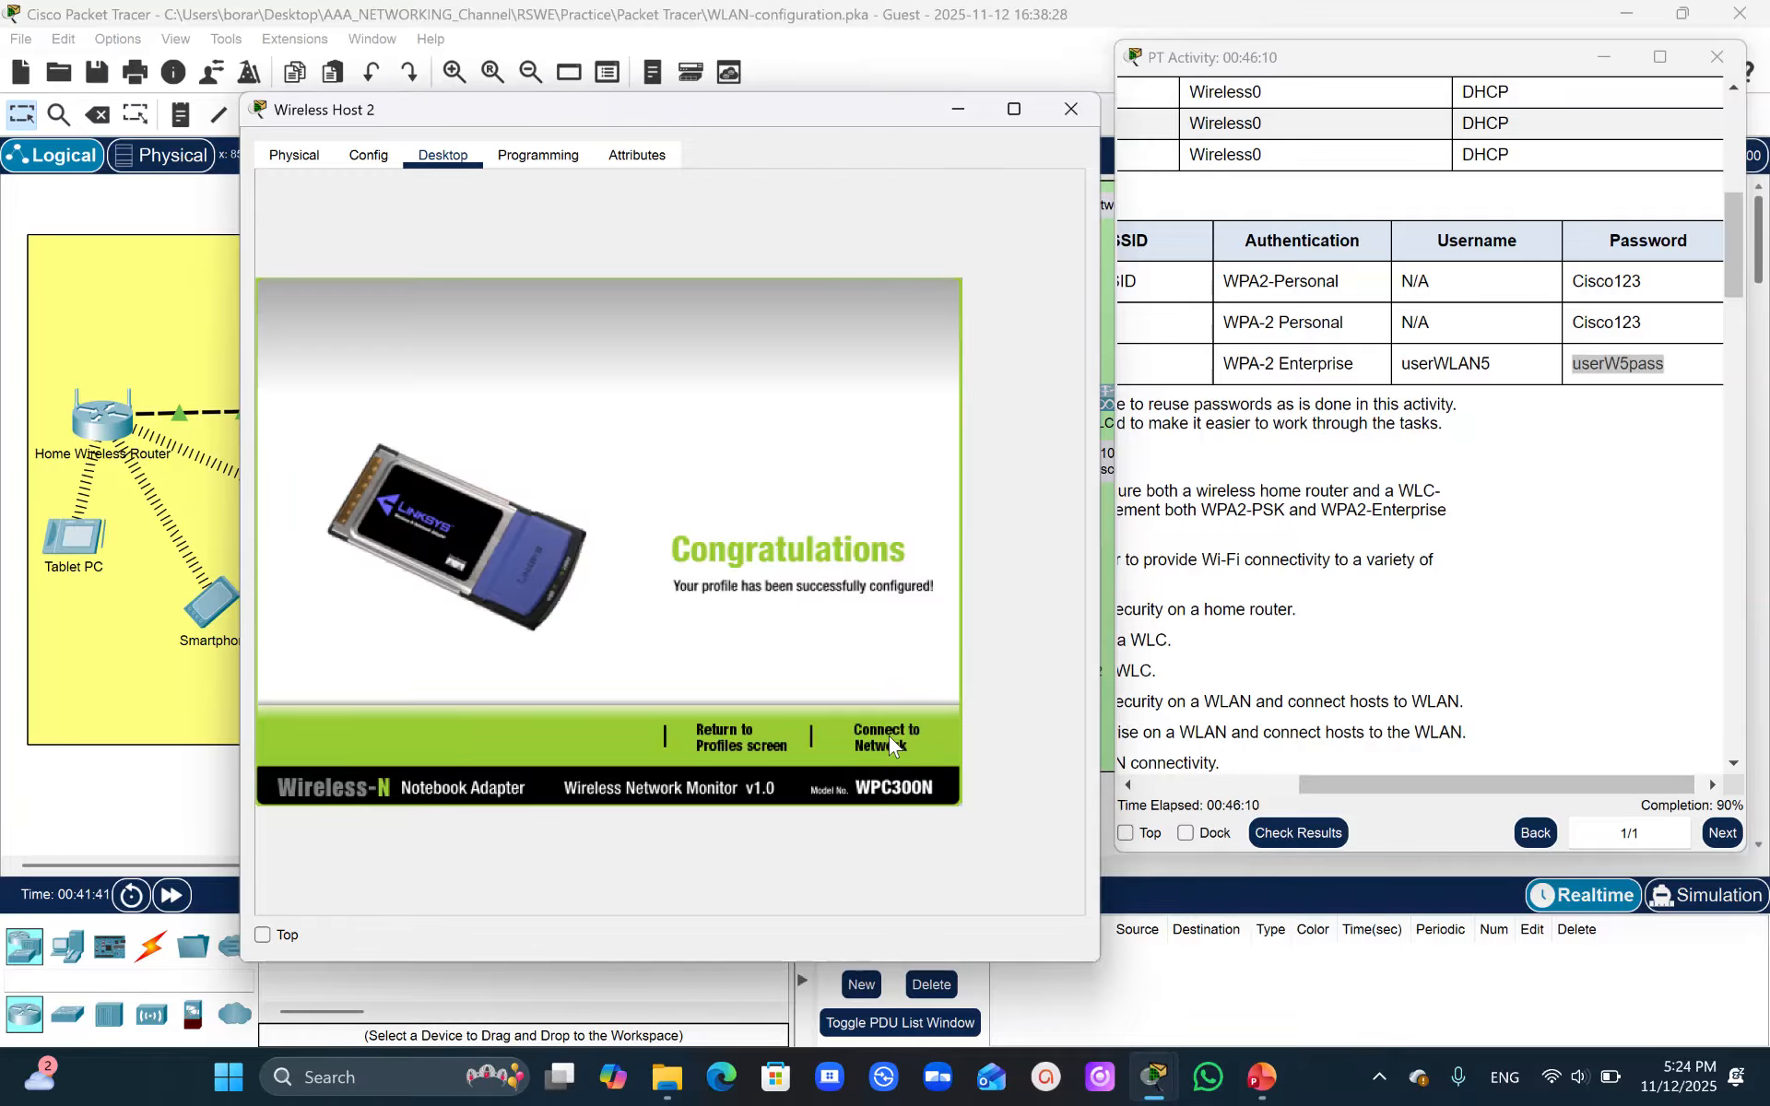
left_click(889, 735)
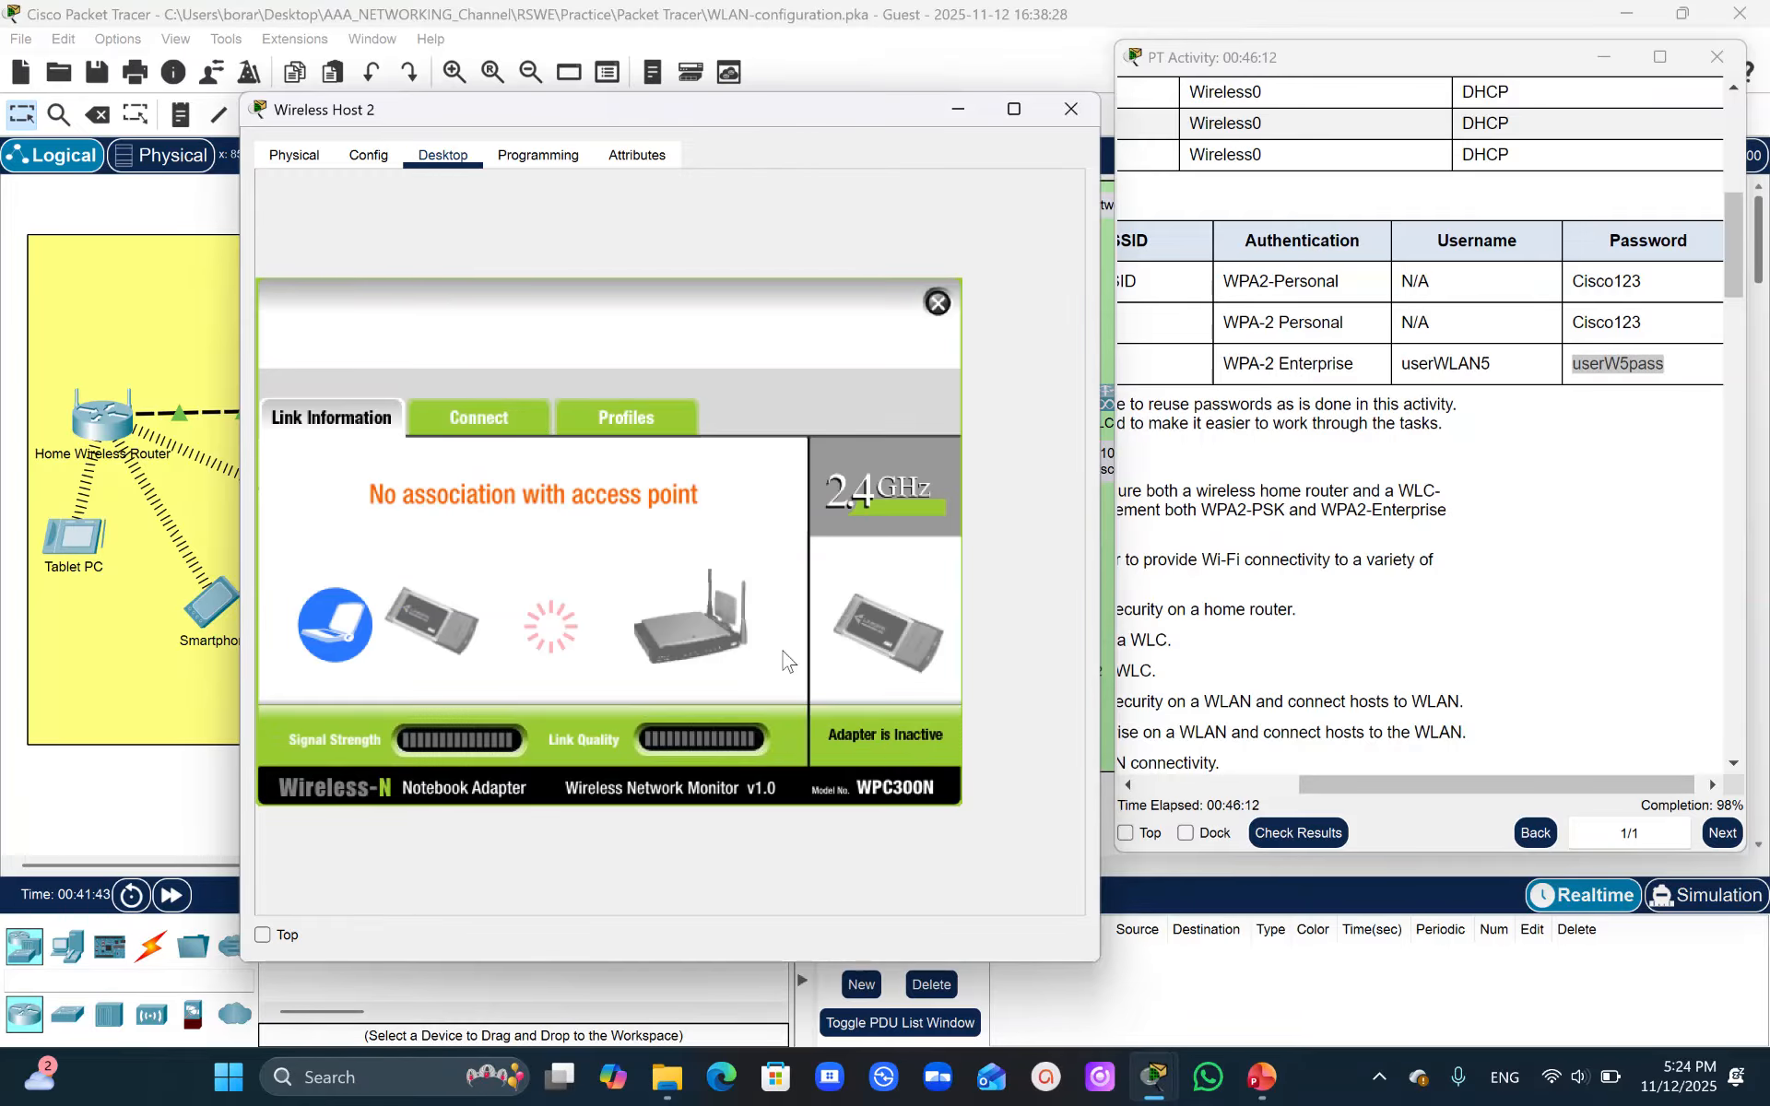
- Ping the web server at 203.0.113.78 from Wireless Host 1's command prompt
left_click(212, 797)
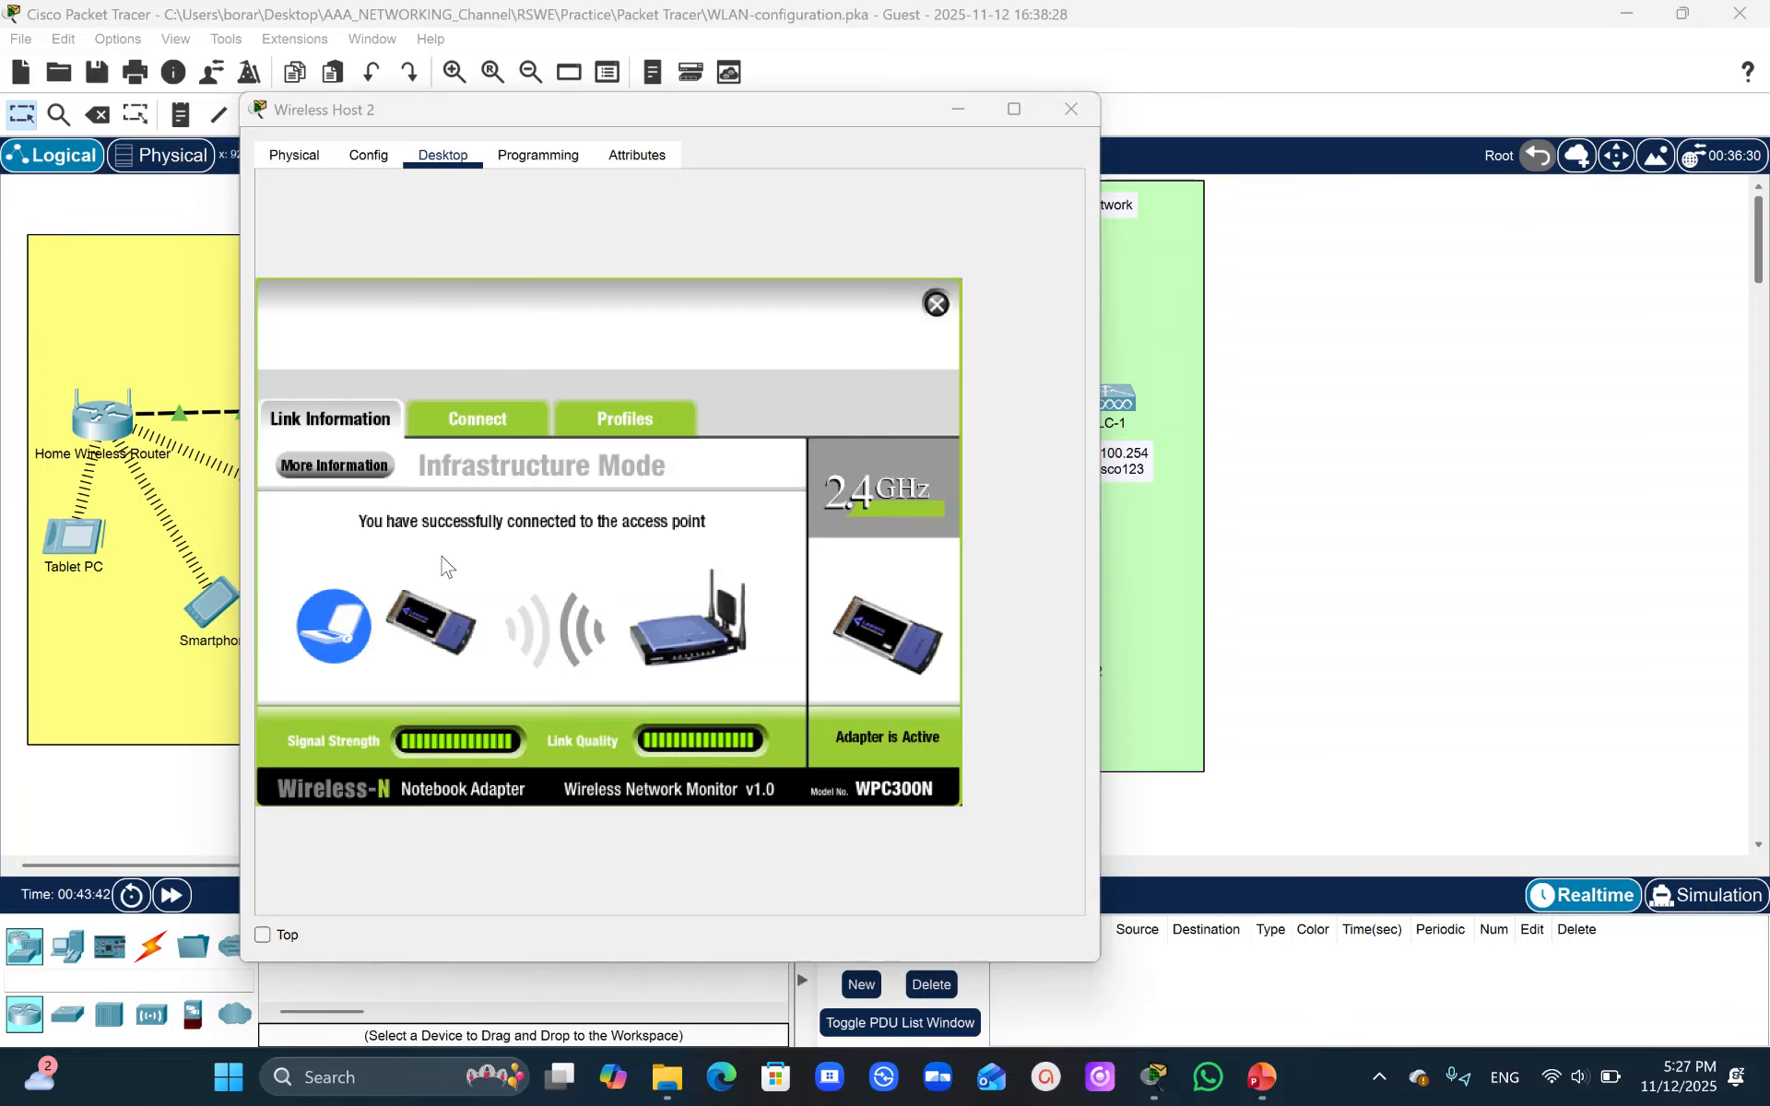
left_click(1143, 565)
left_click(772, 643)
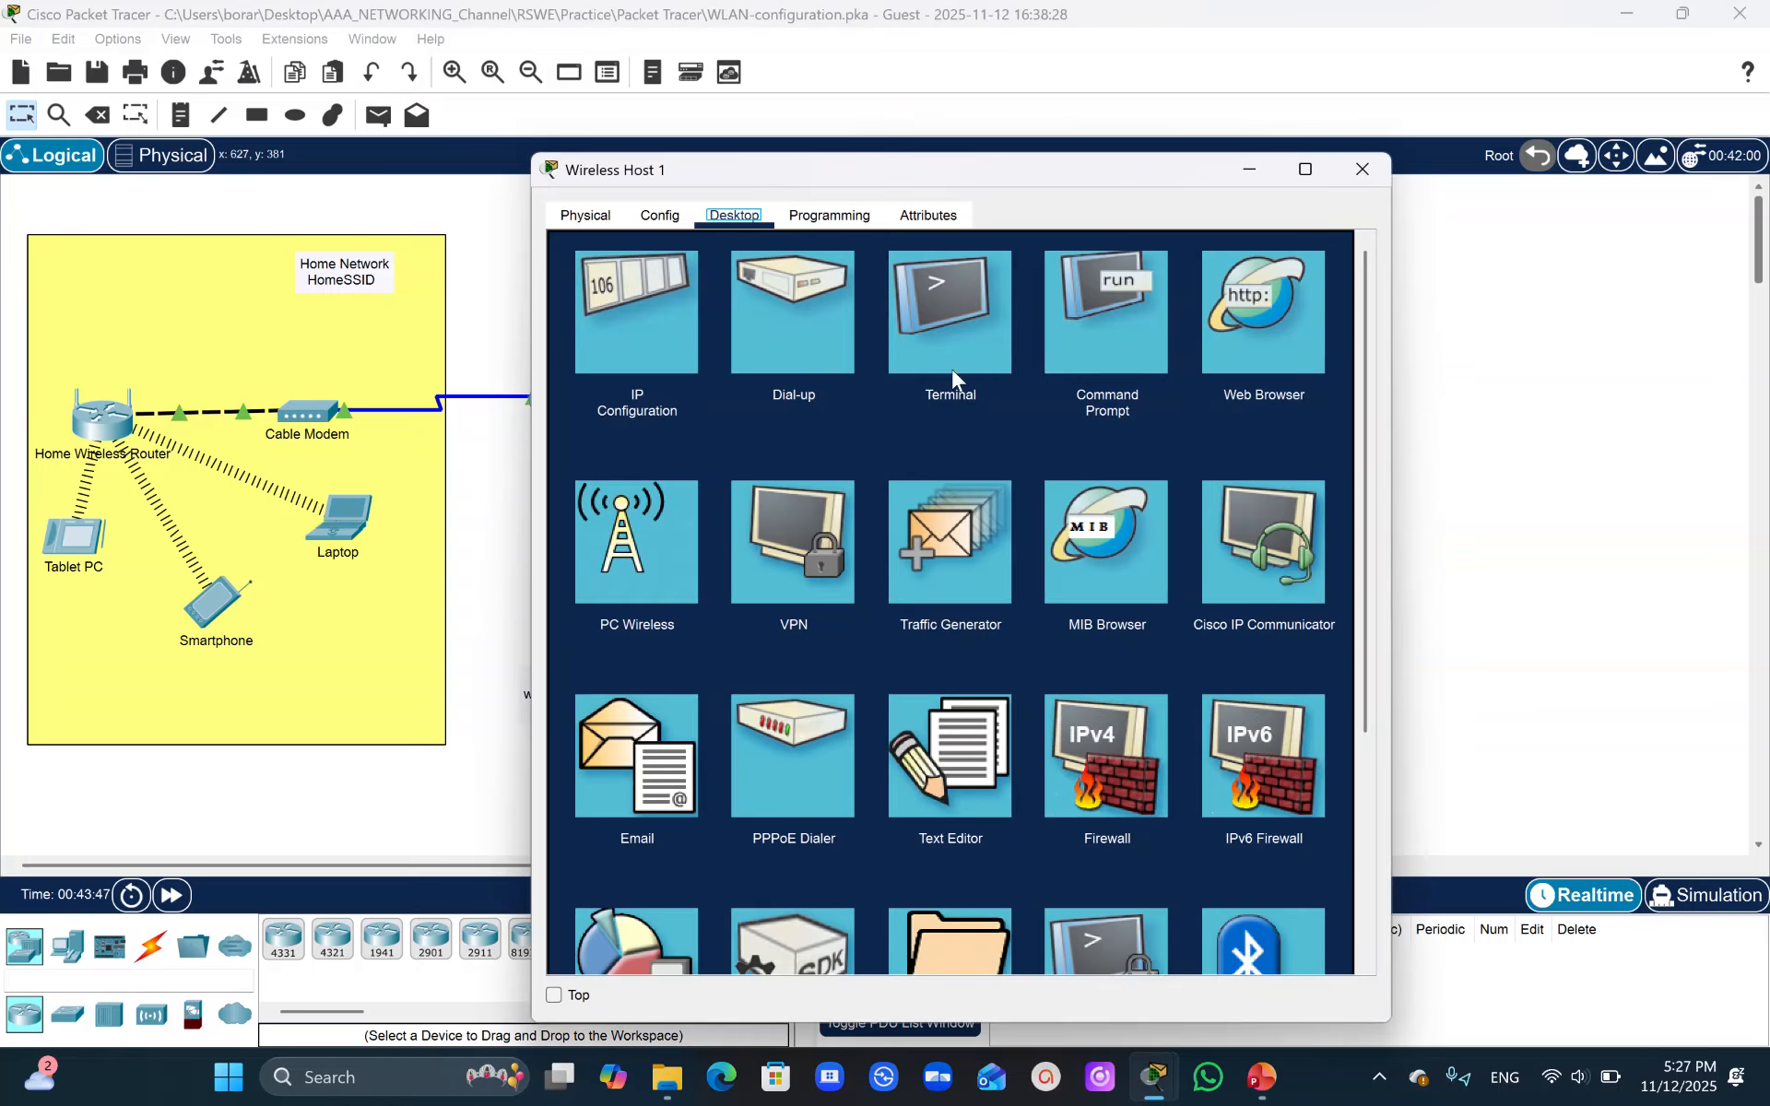
left_click(1081, 317)
type("ping")
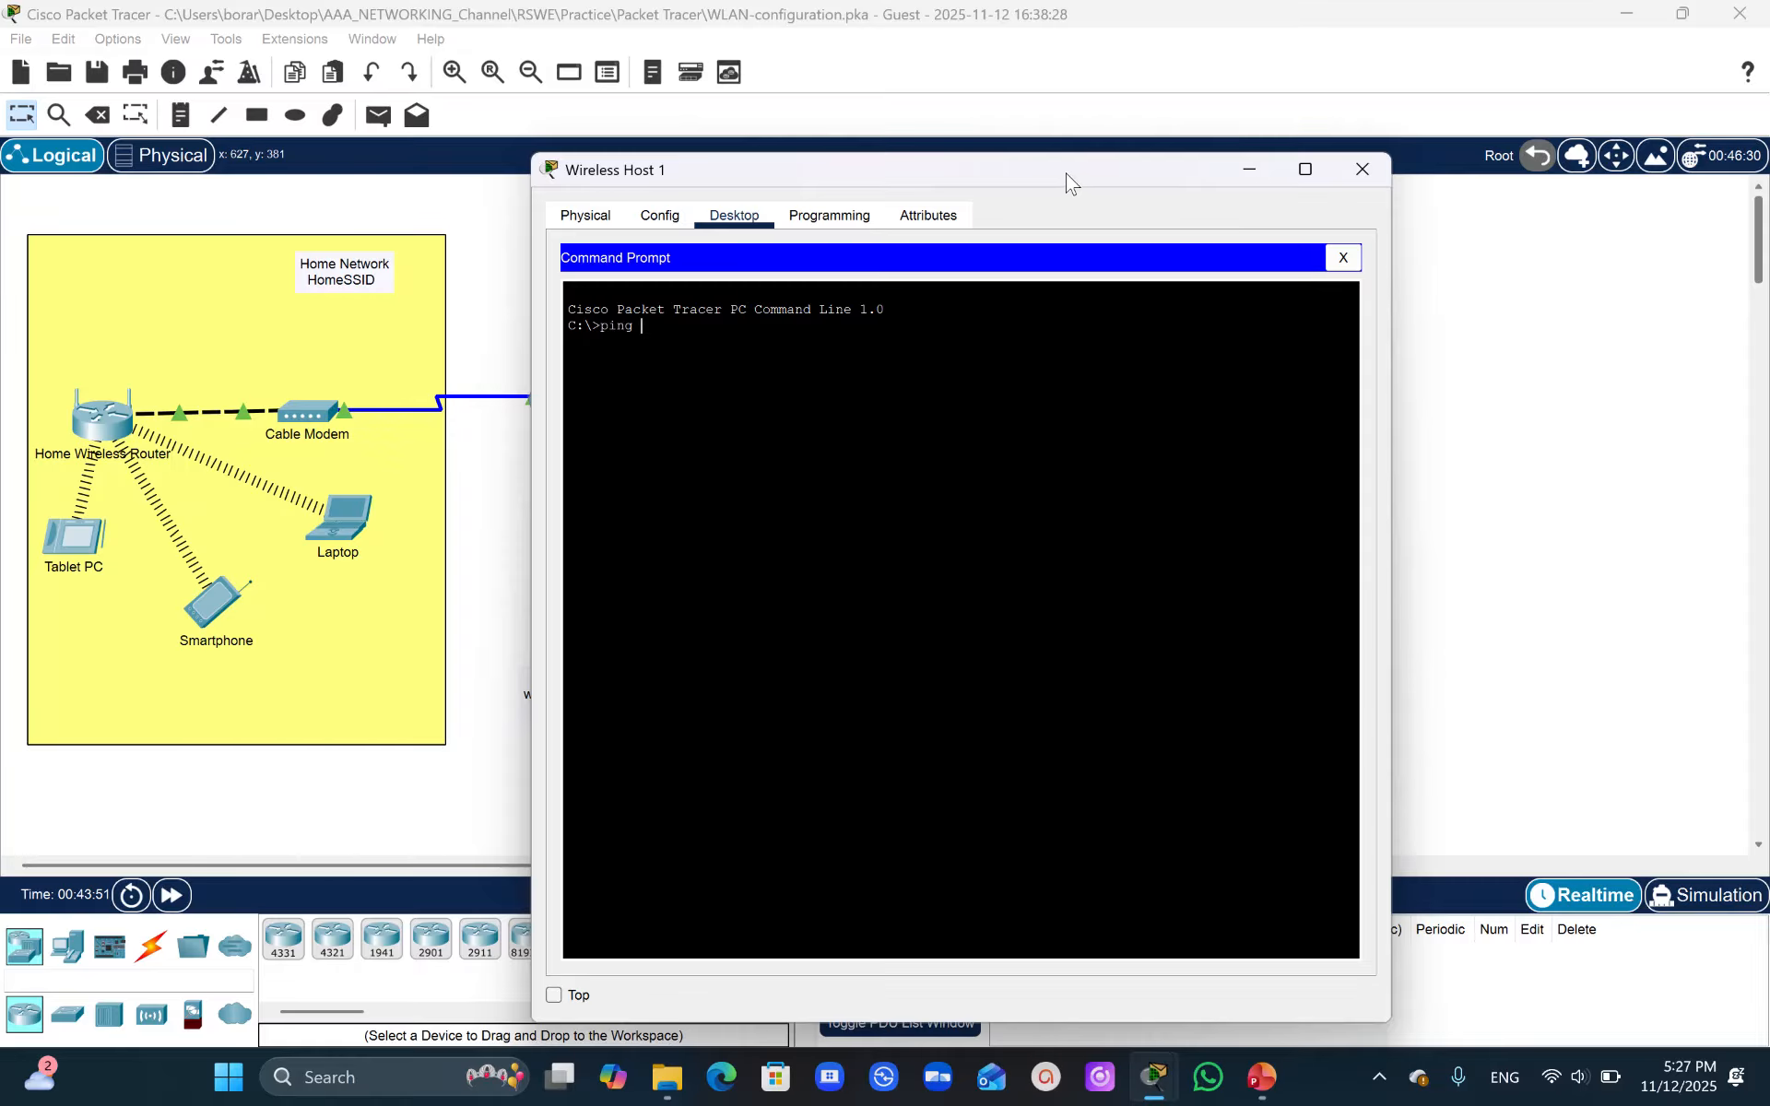
left_click_drag(1068, 178, 1269, 191)
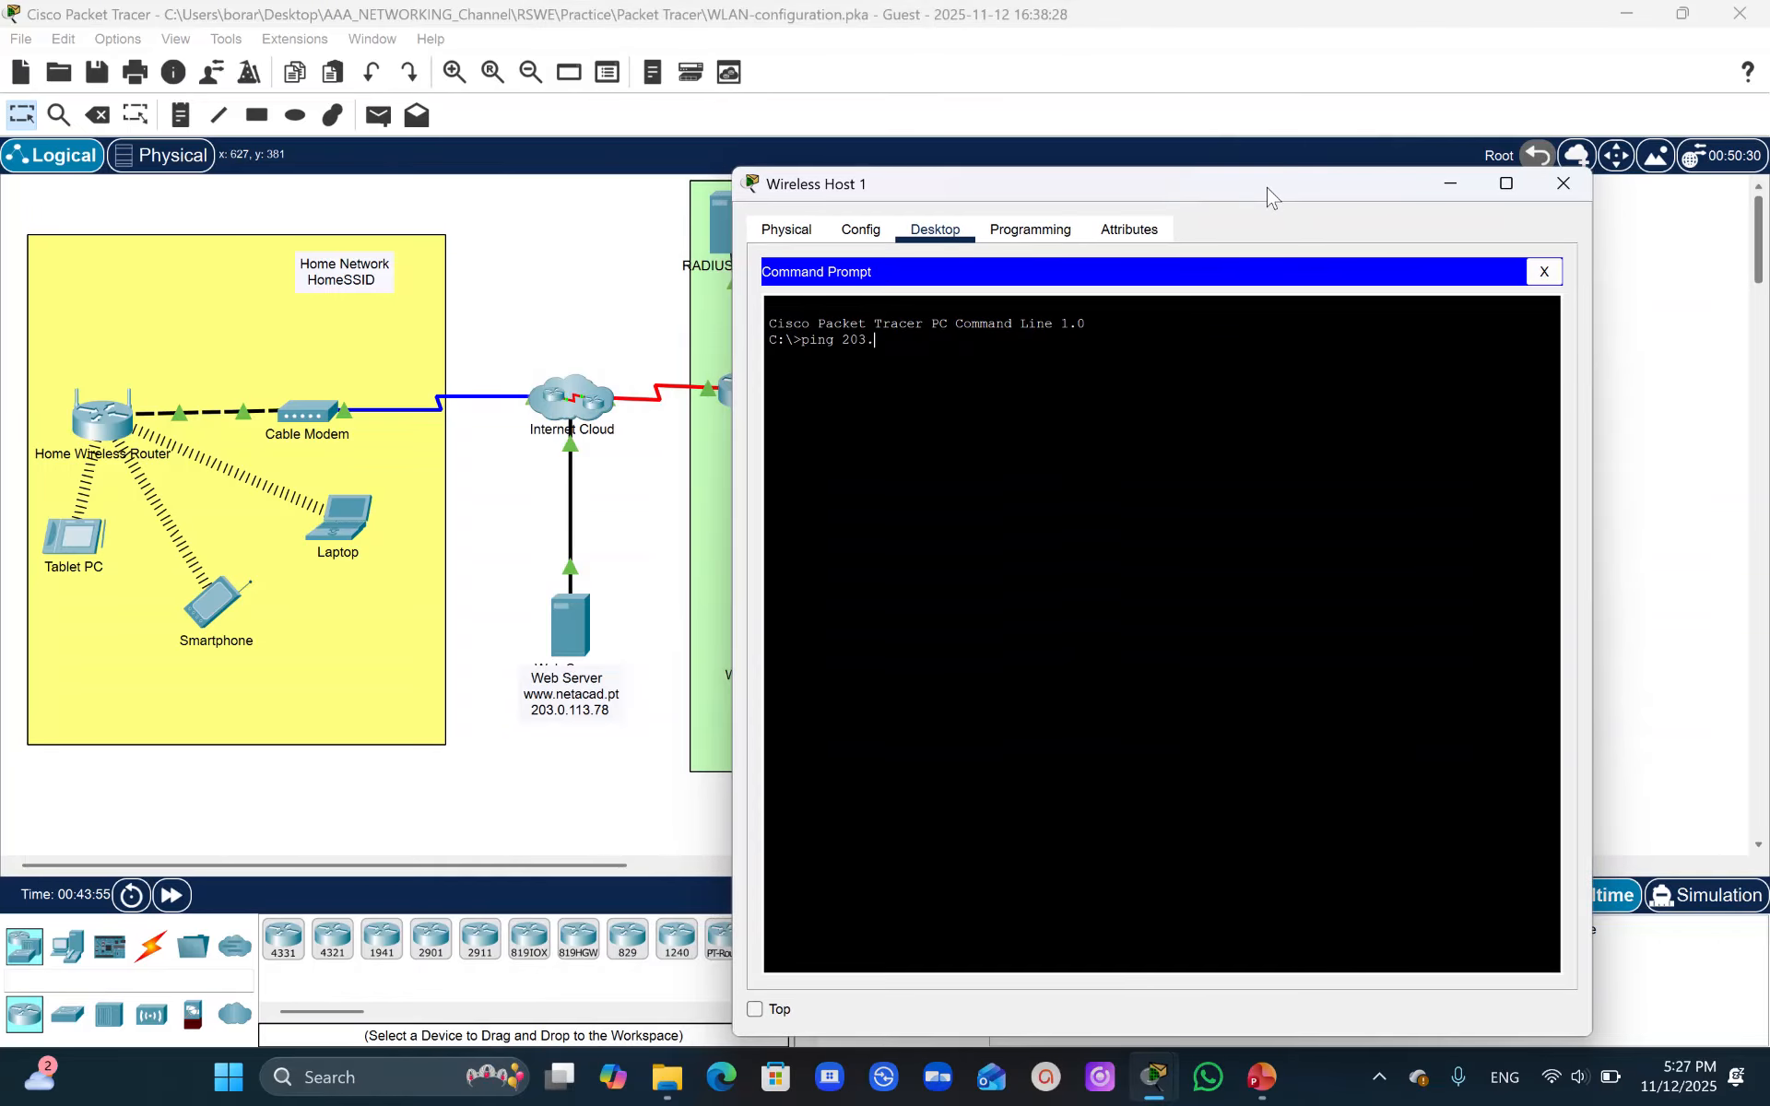
type("78")
key("Return")
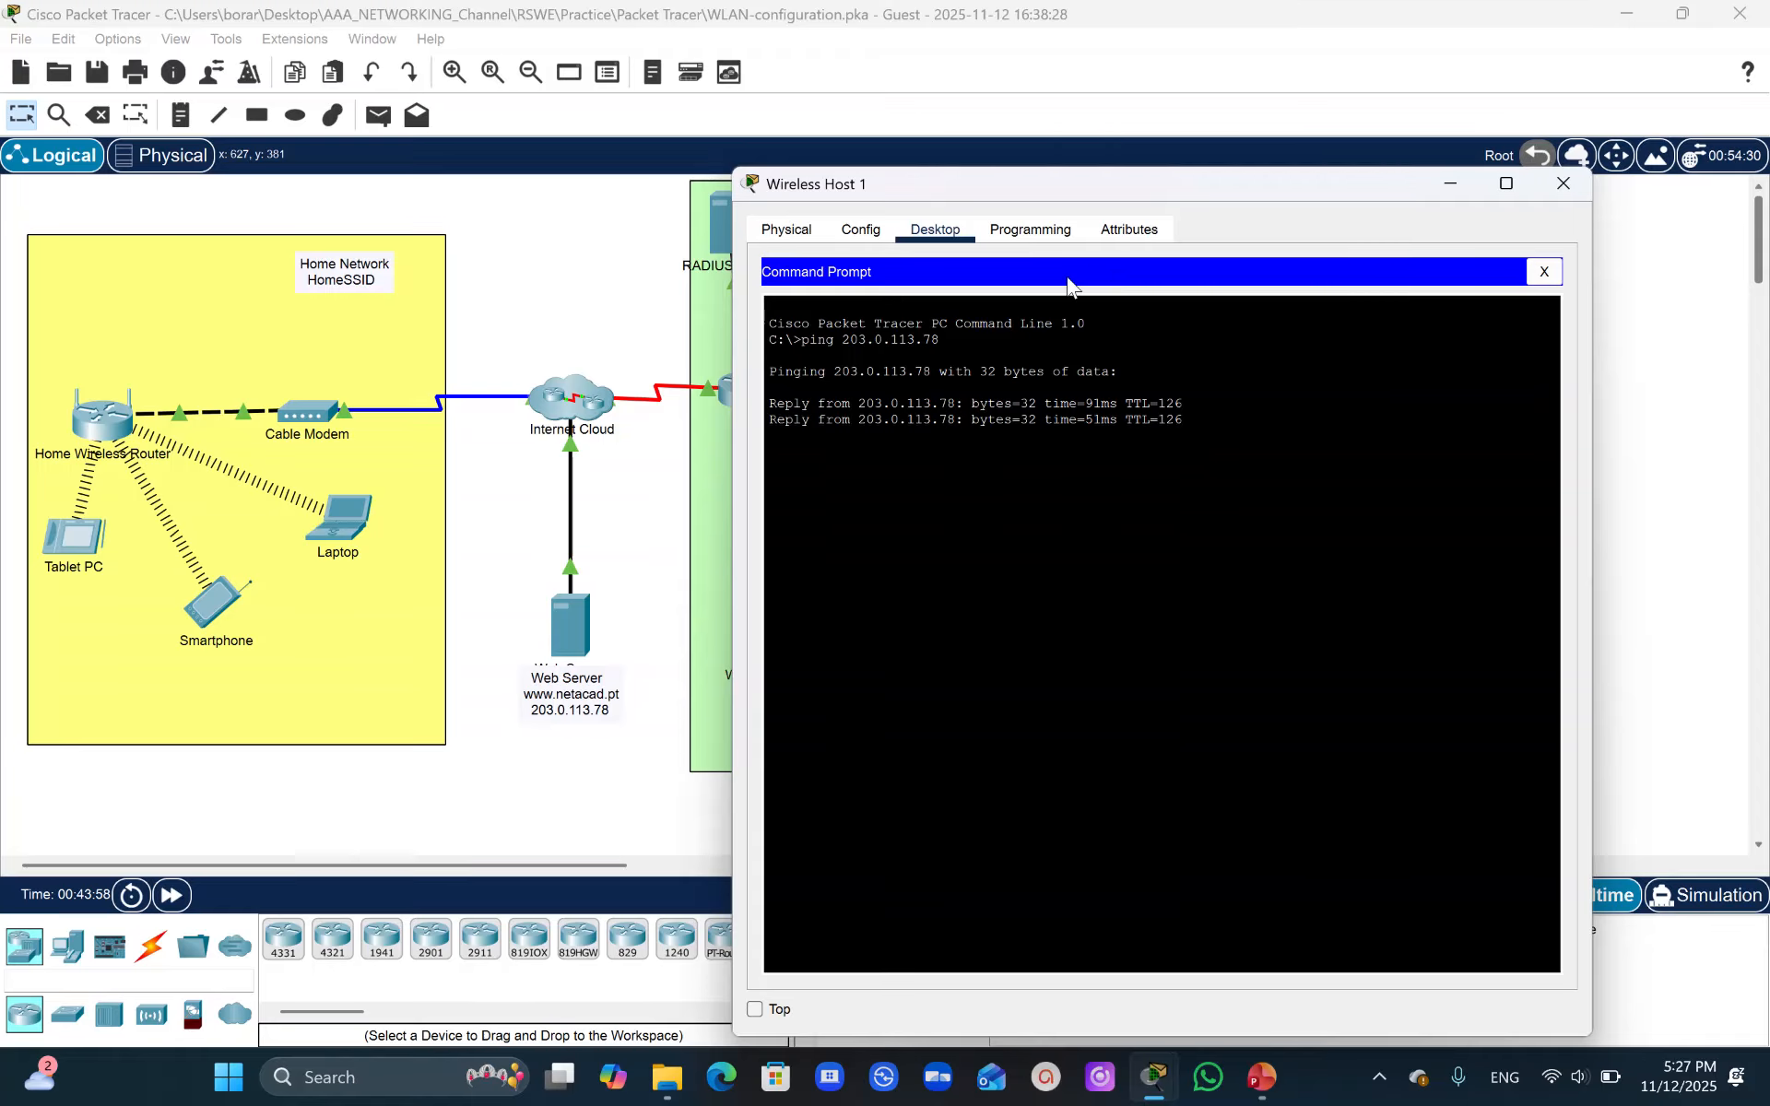
- Ping the web server at 203.0.113.78 from Wireless Host 2's command prompt
left_click(702, 484)
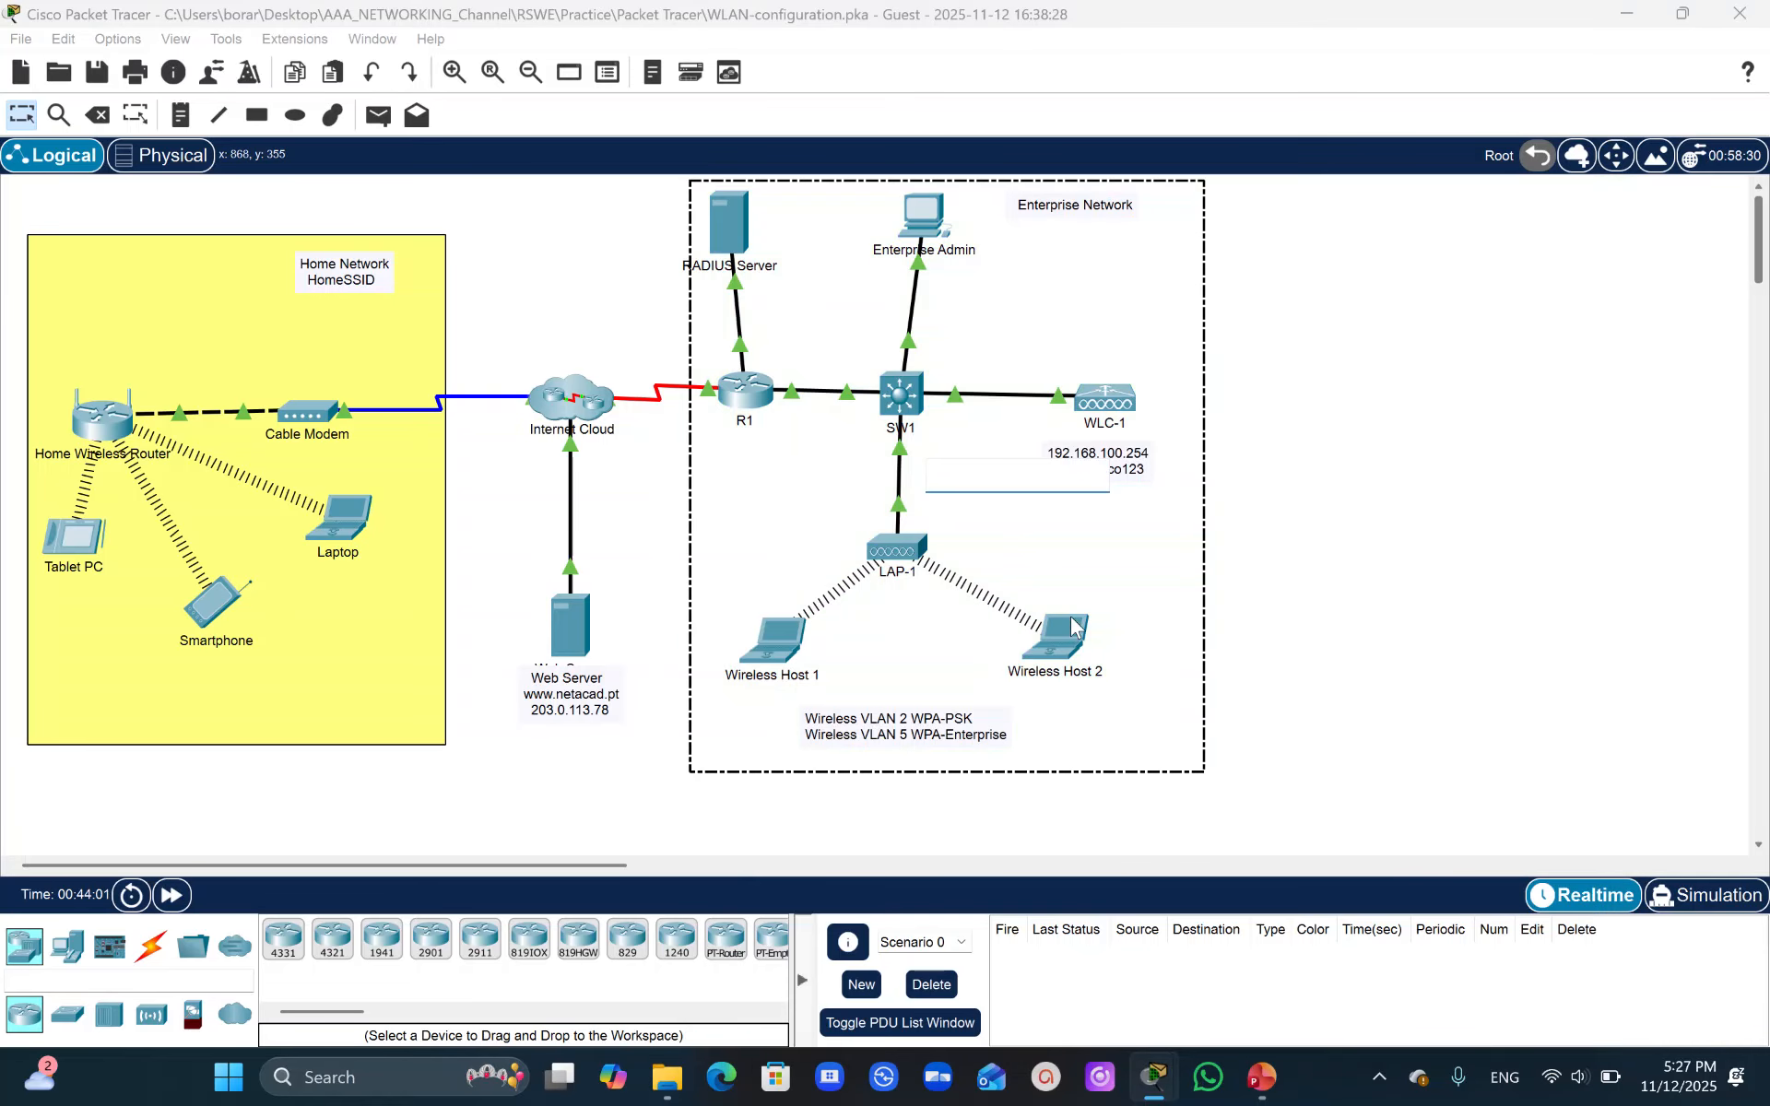
left_click(1060, 641)
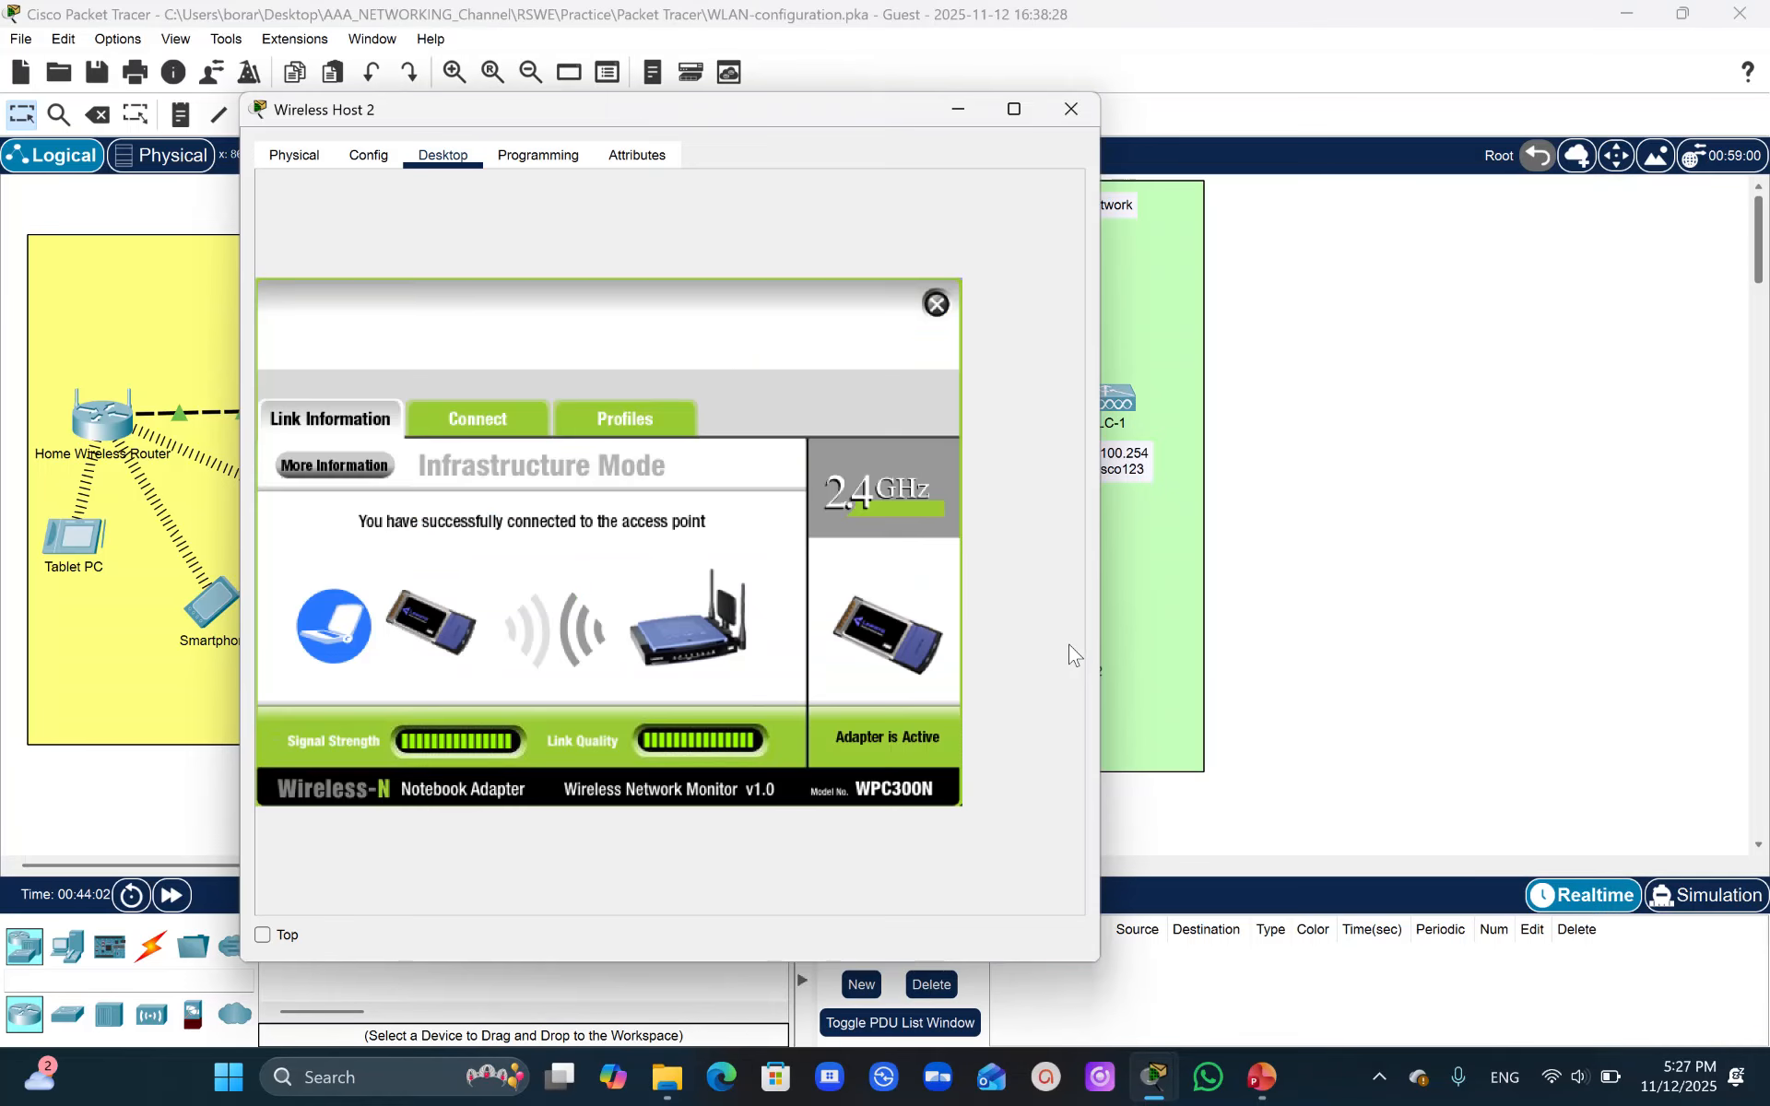
left_click(937, 304)
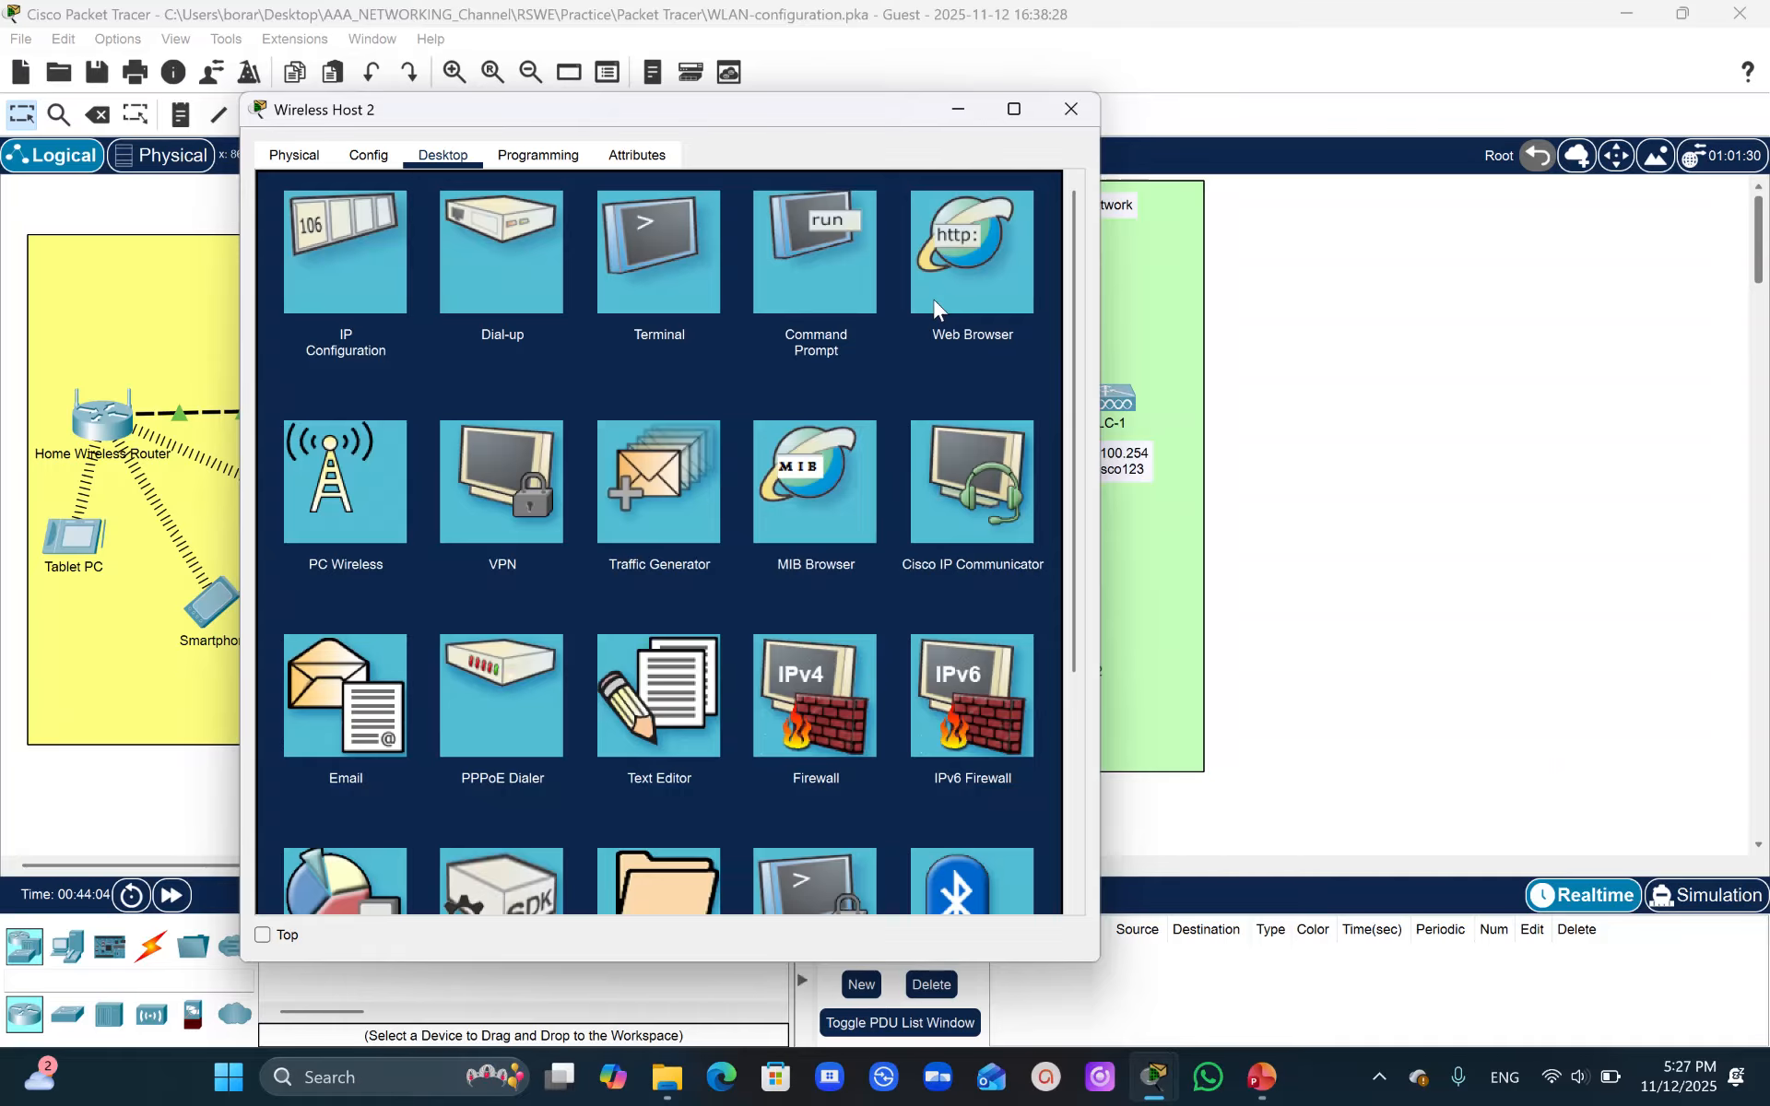
left_click(801, 284)
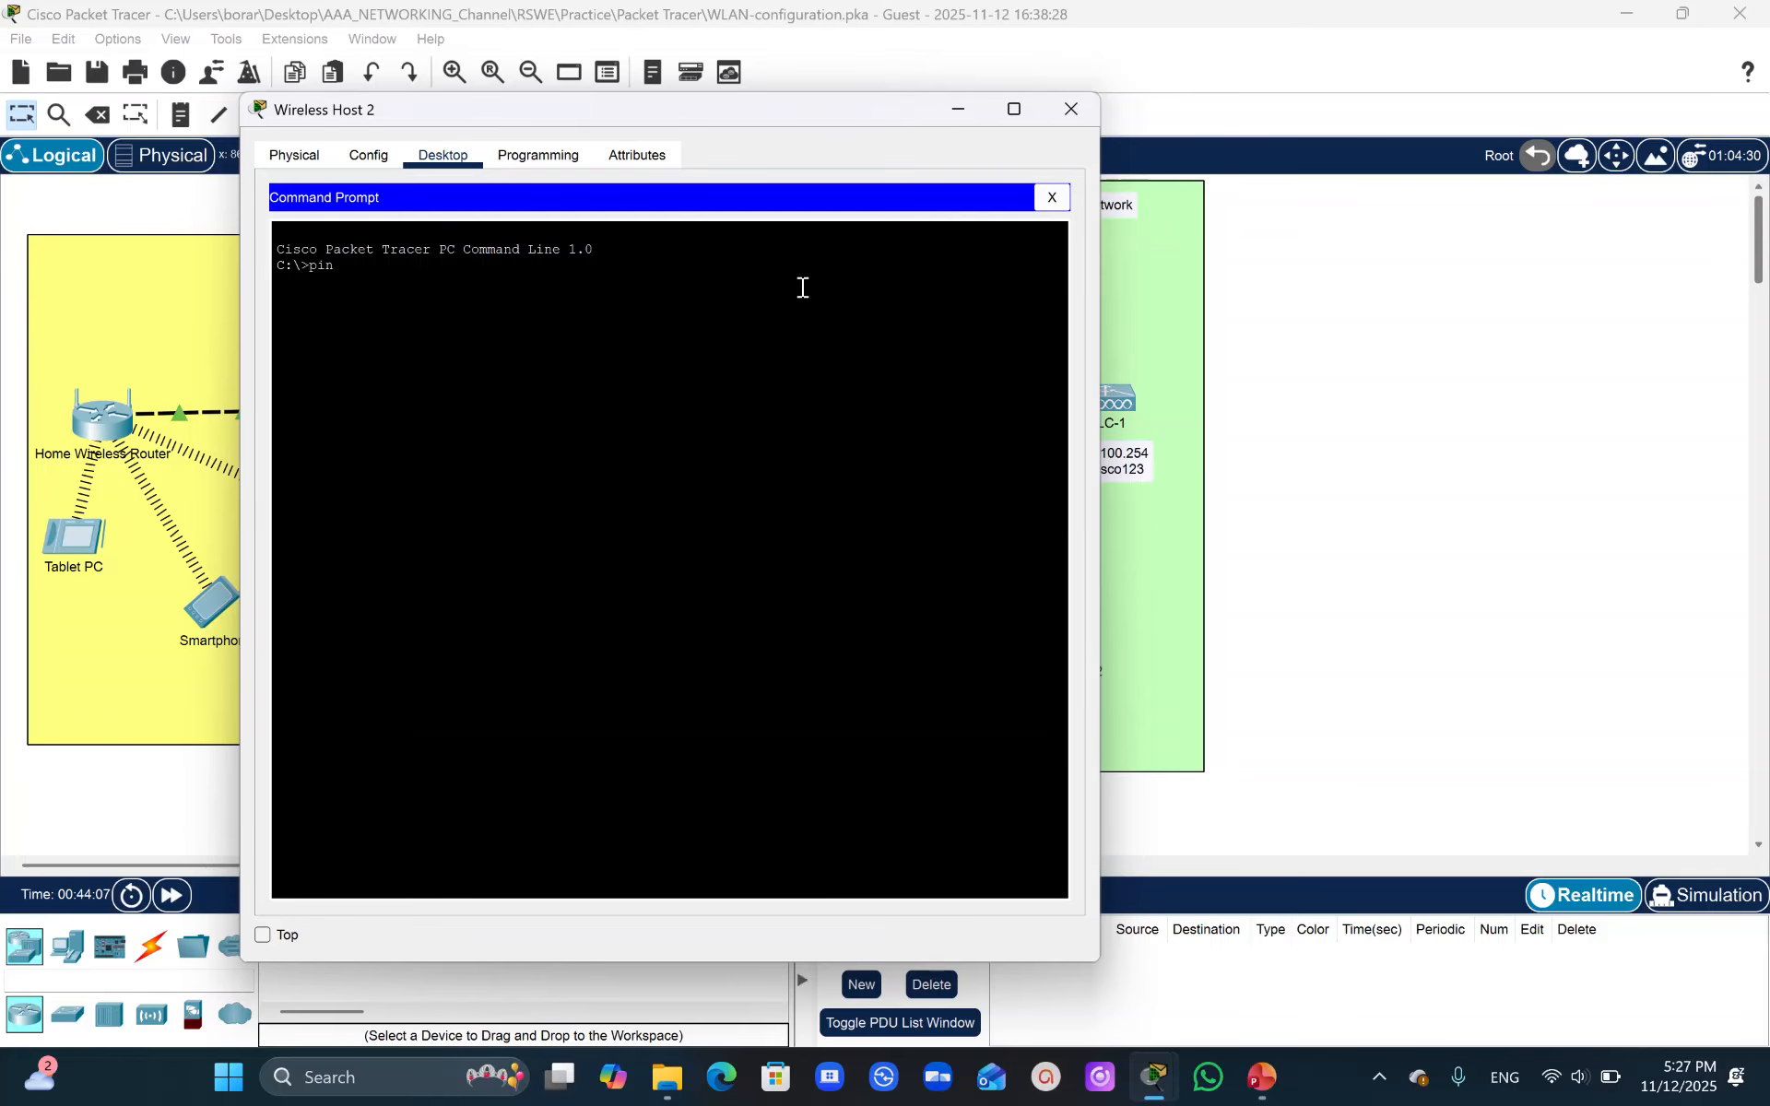
type("pin g")
left_click_drag(771, 109, 1254, 148)
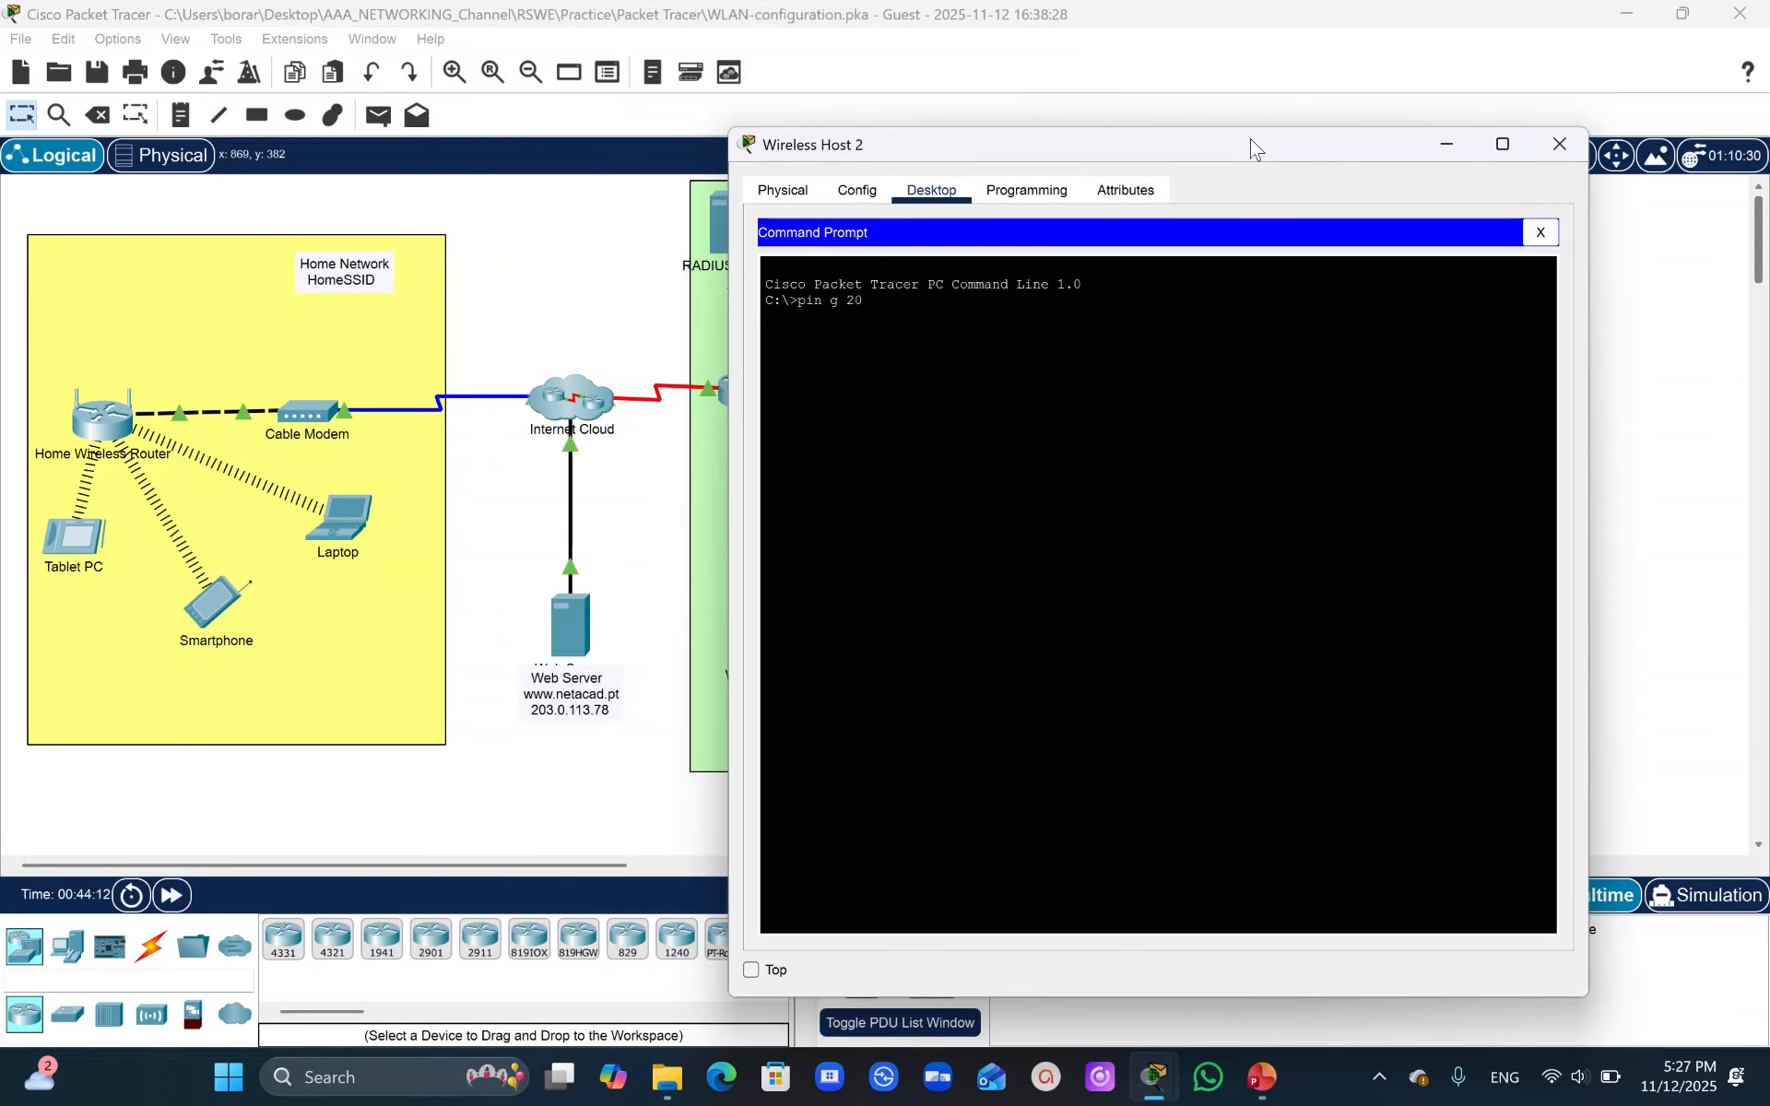
key("BackSpace")
type("0.113.78")
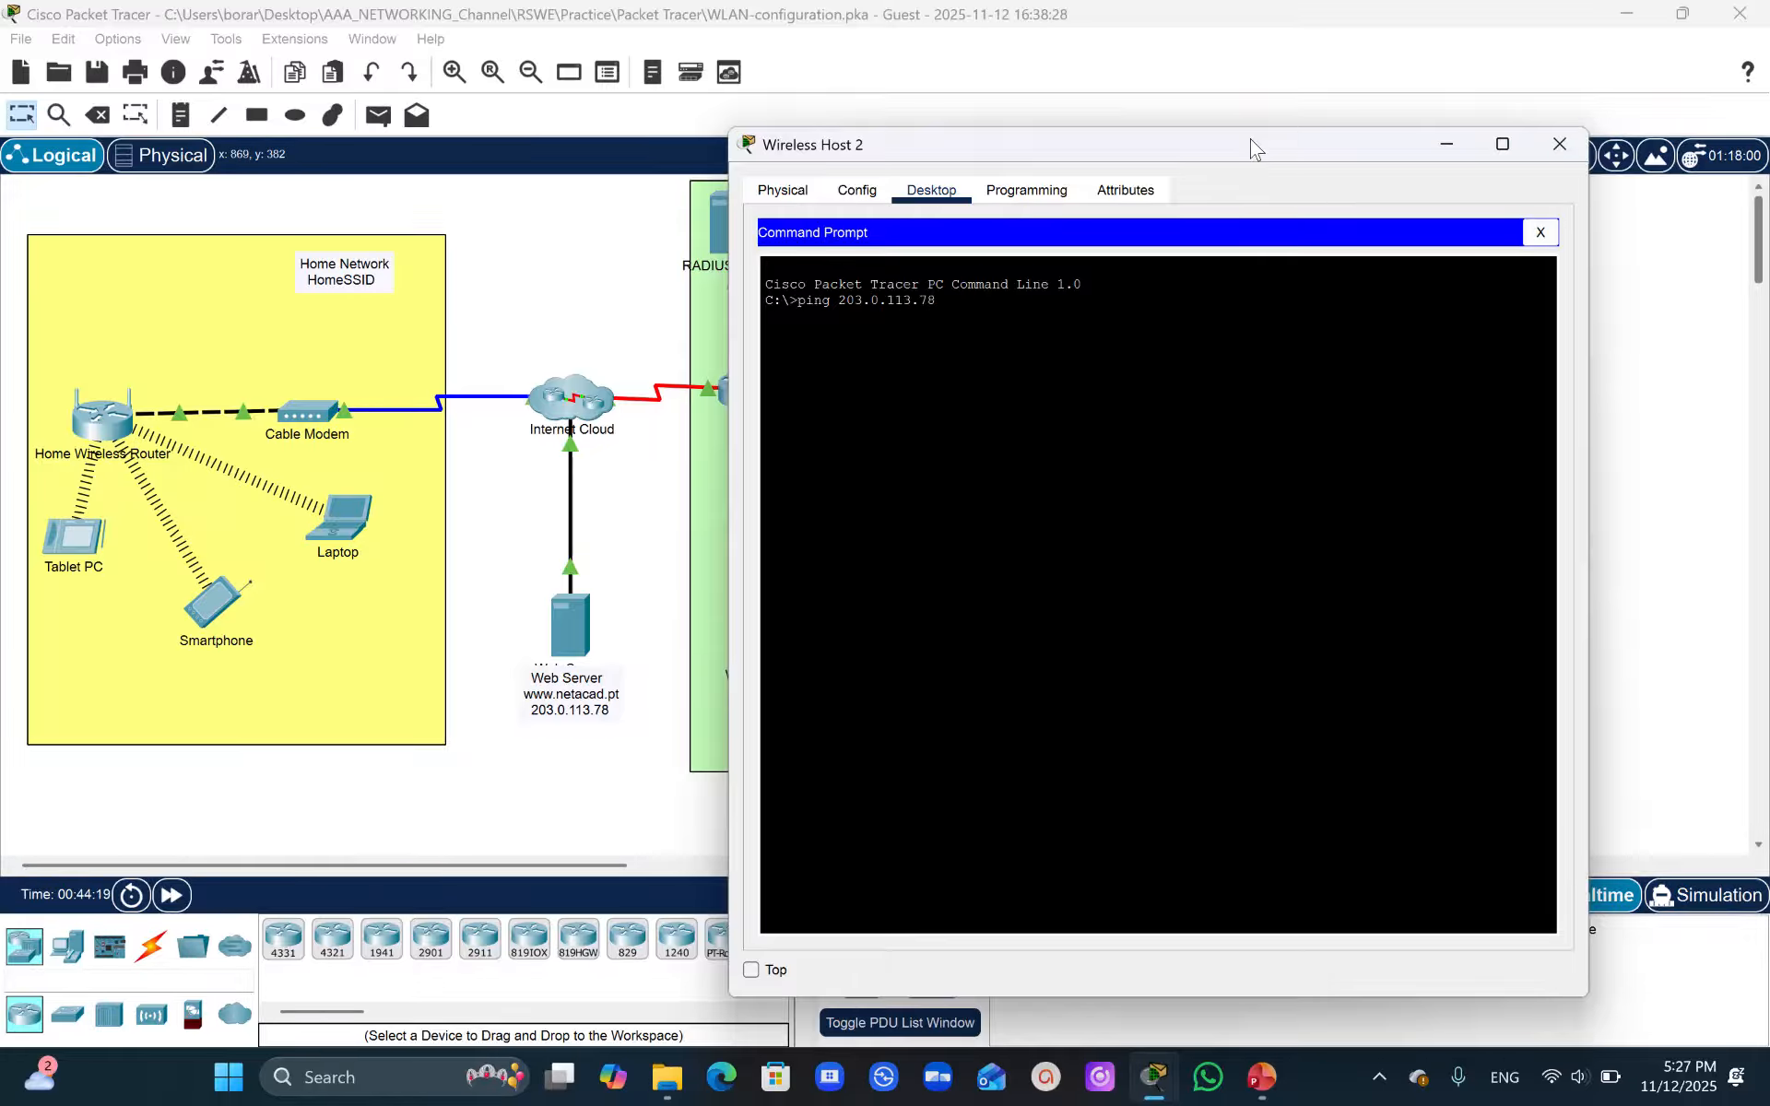
key("Return")
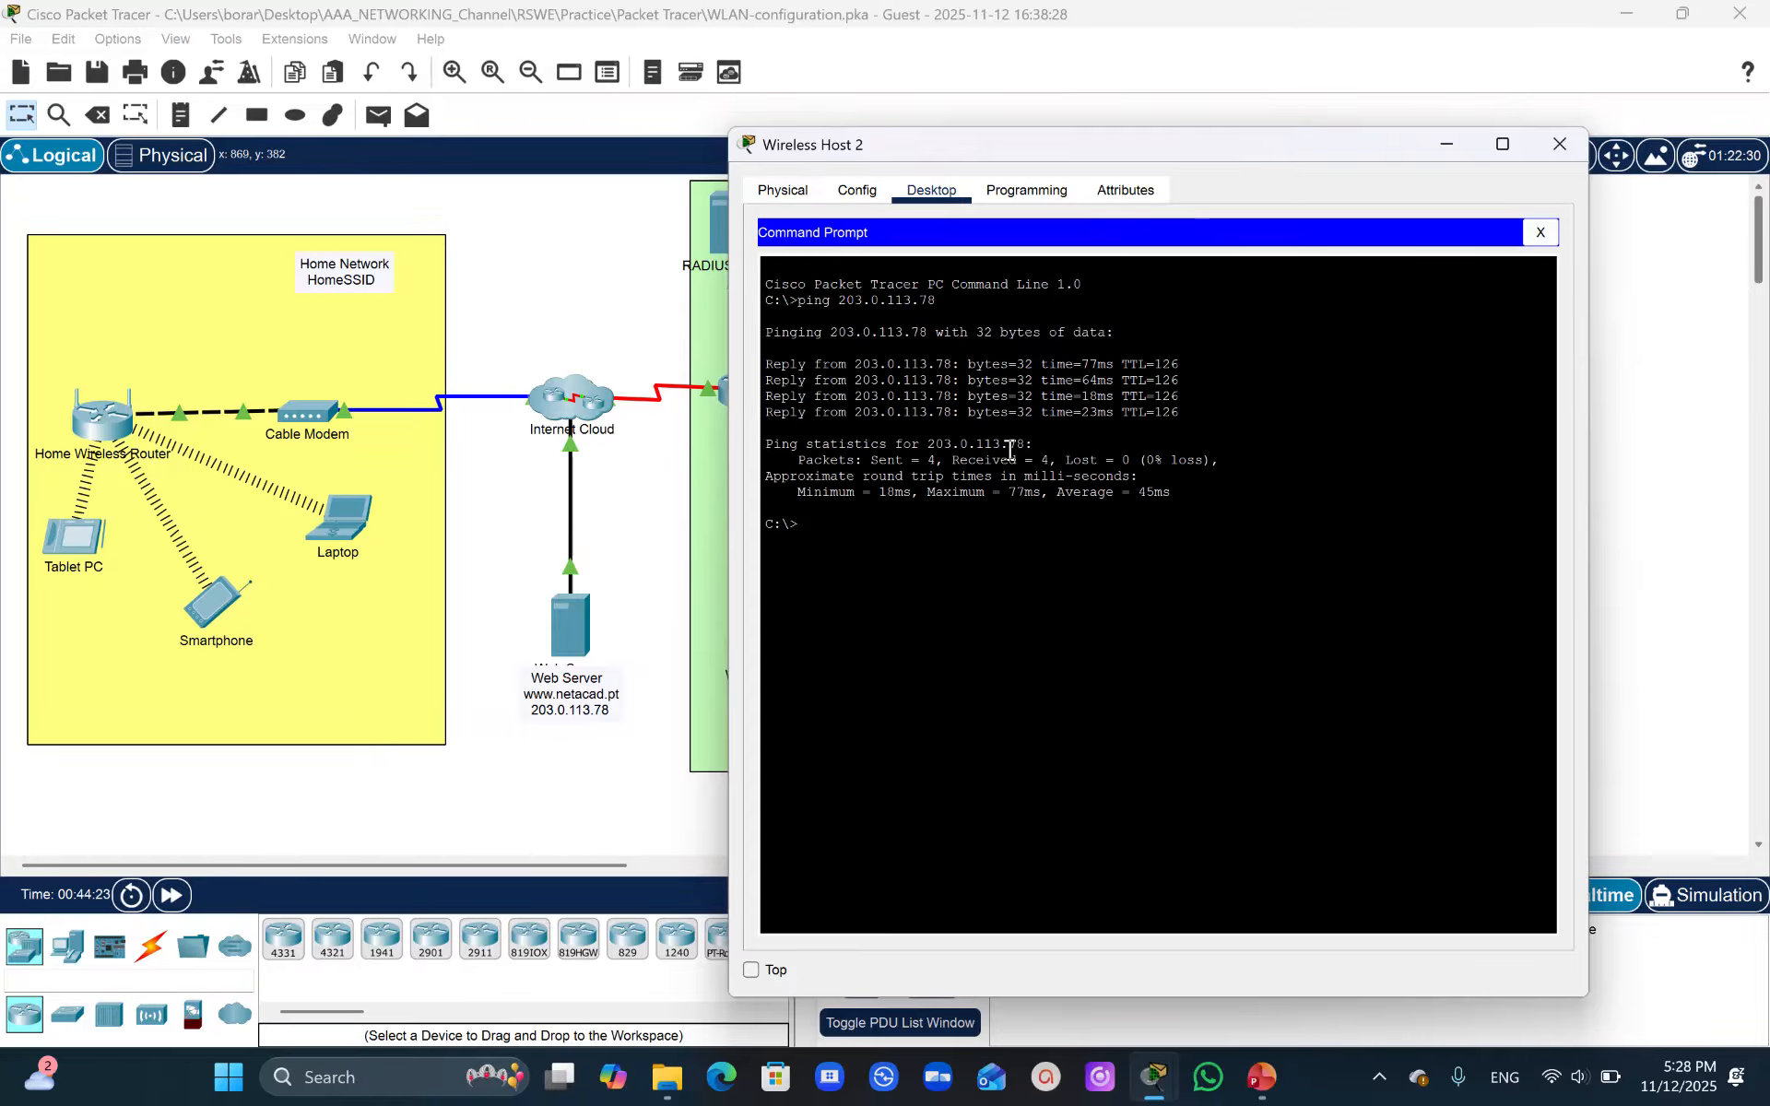
- Dismiss the popups that interrupt, then run ipconfig on Wireless Host 2 to show its address
type("ip")
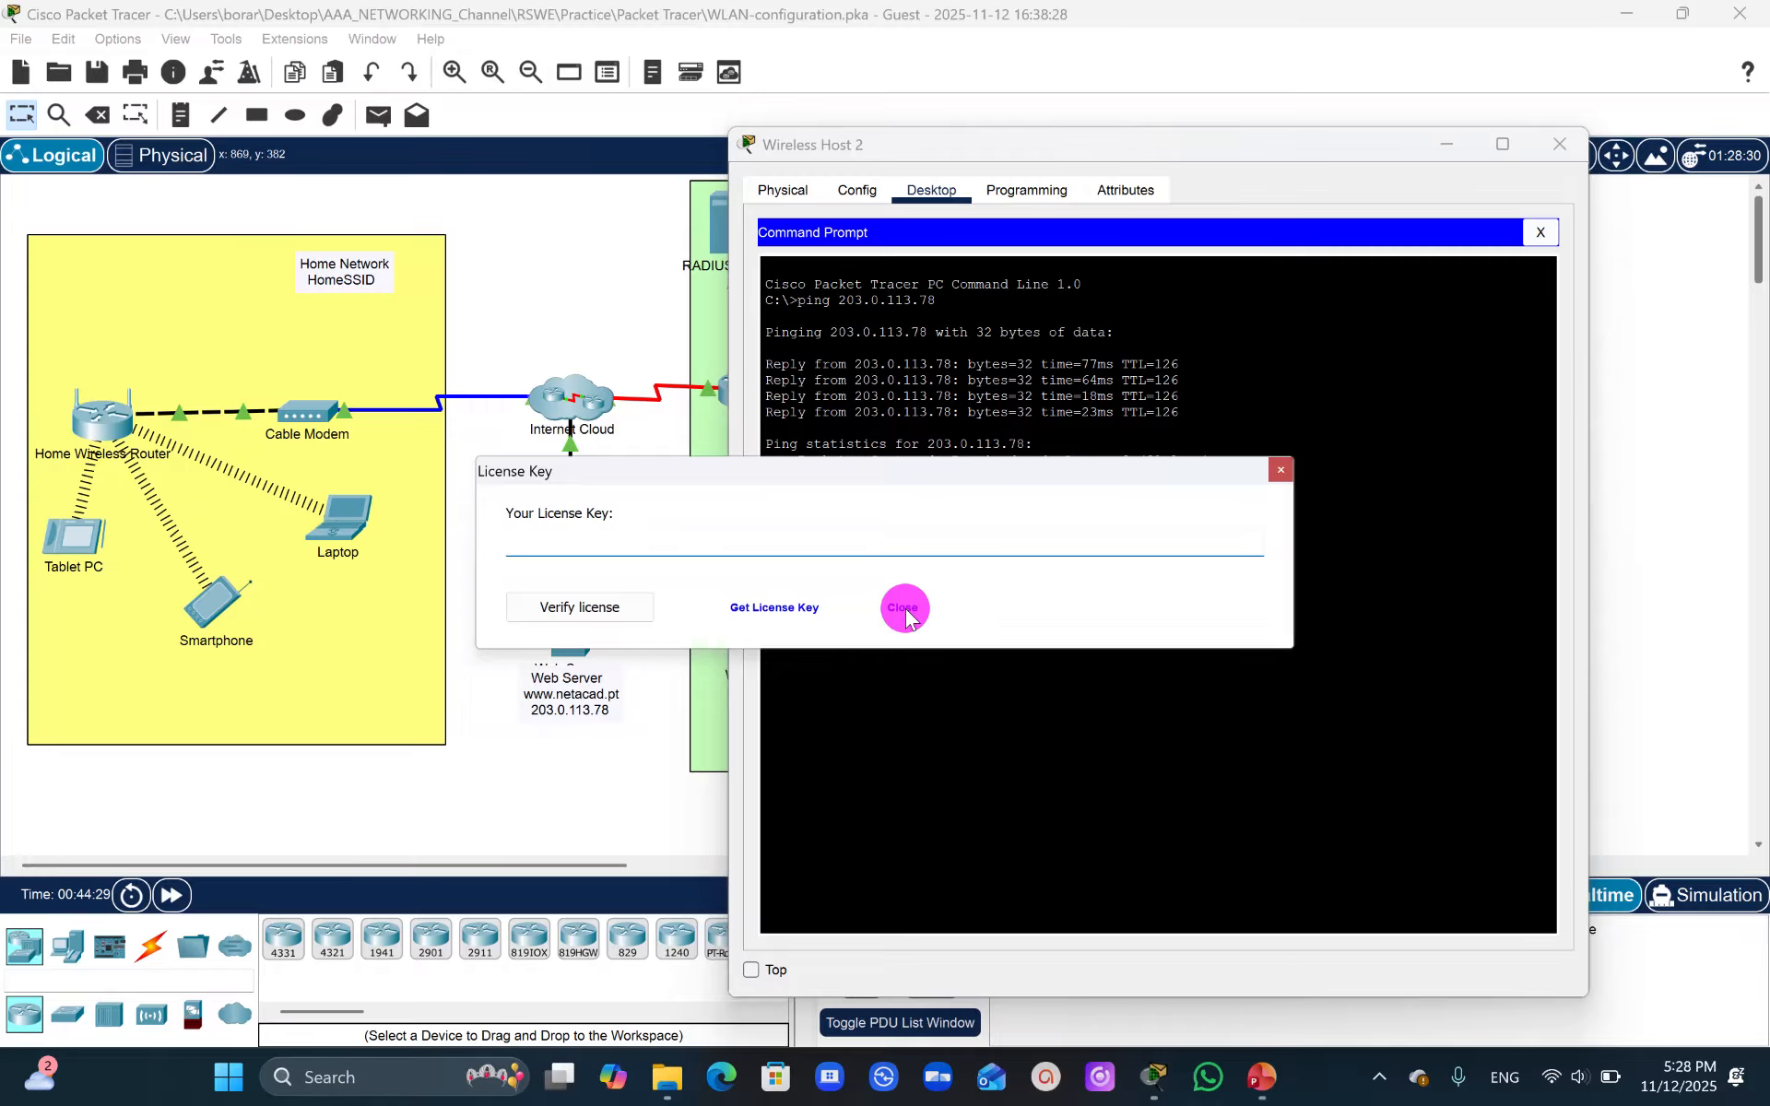
left_click(905, 610)
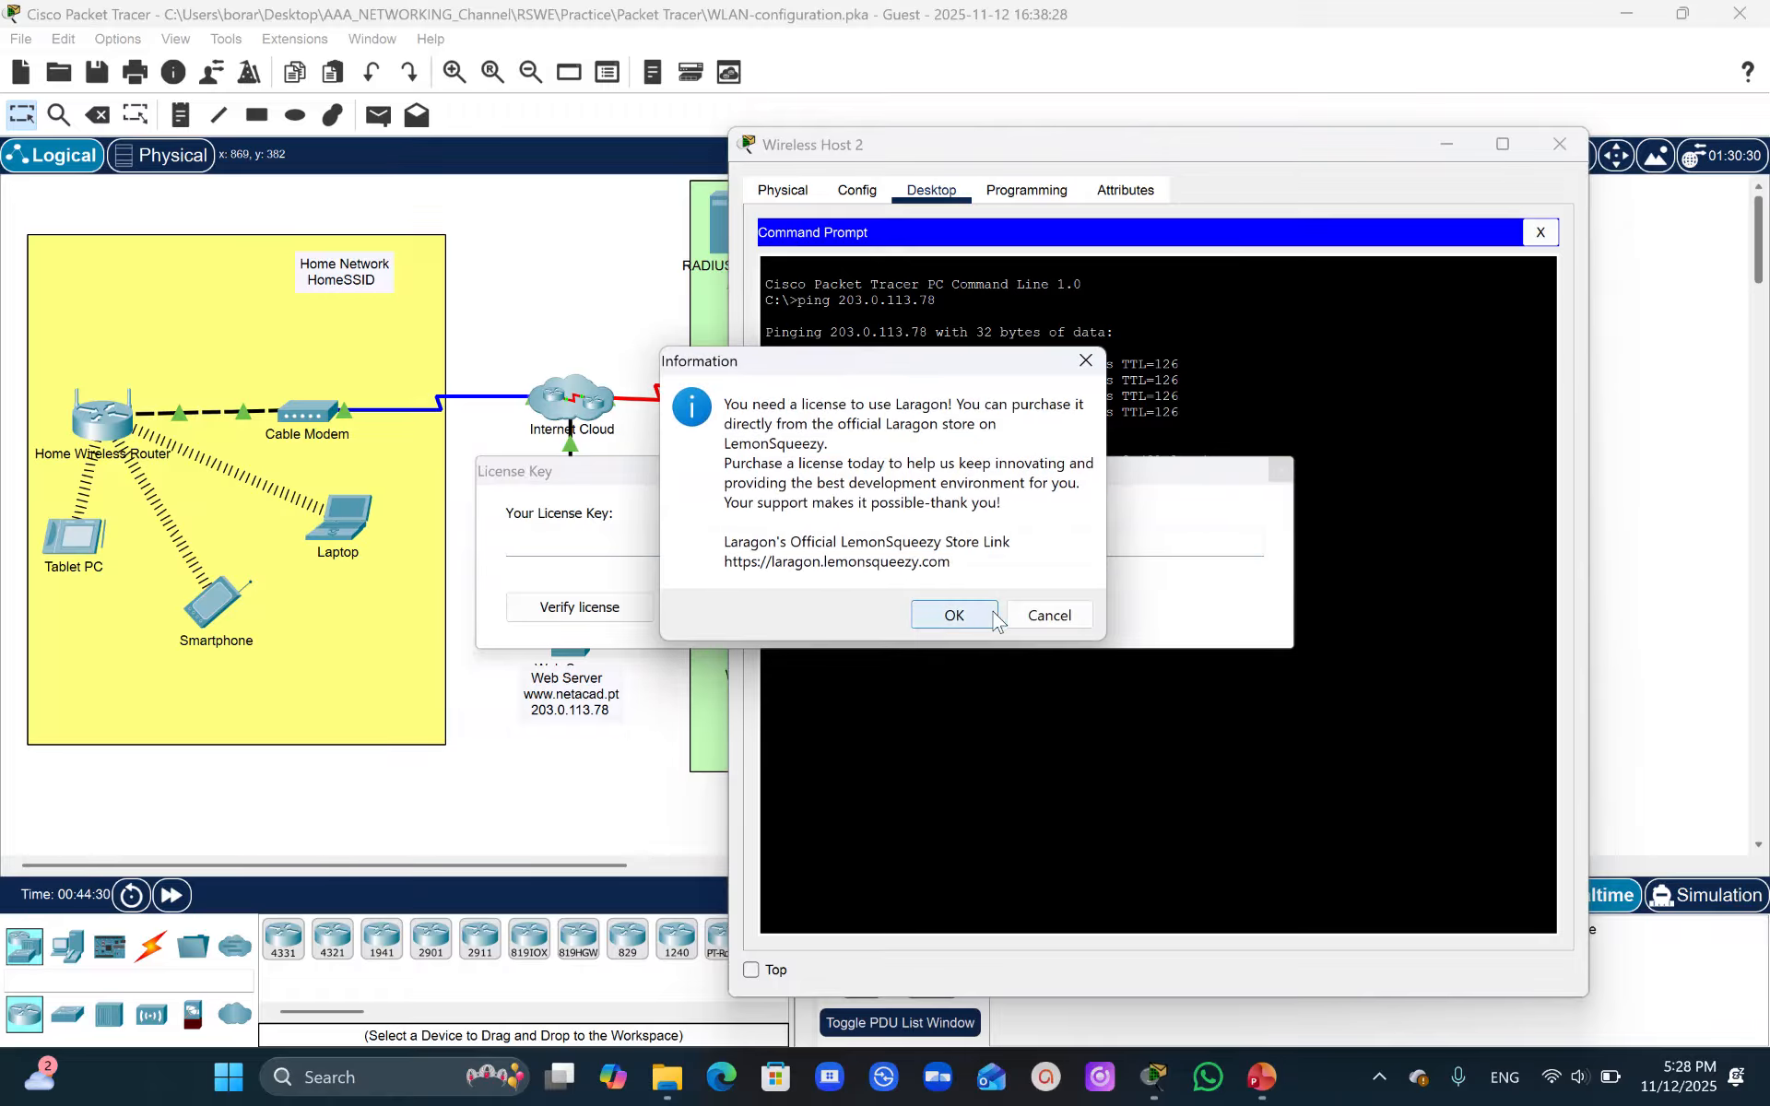
left_click(1081, 367)
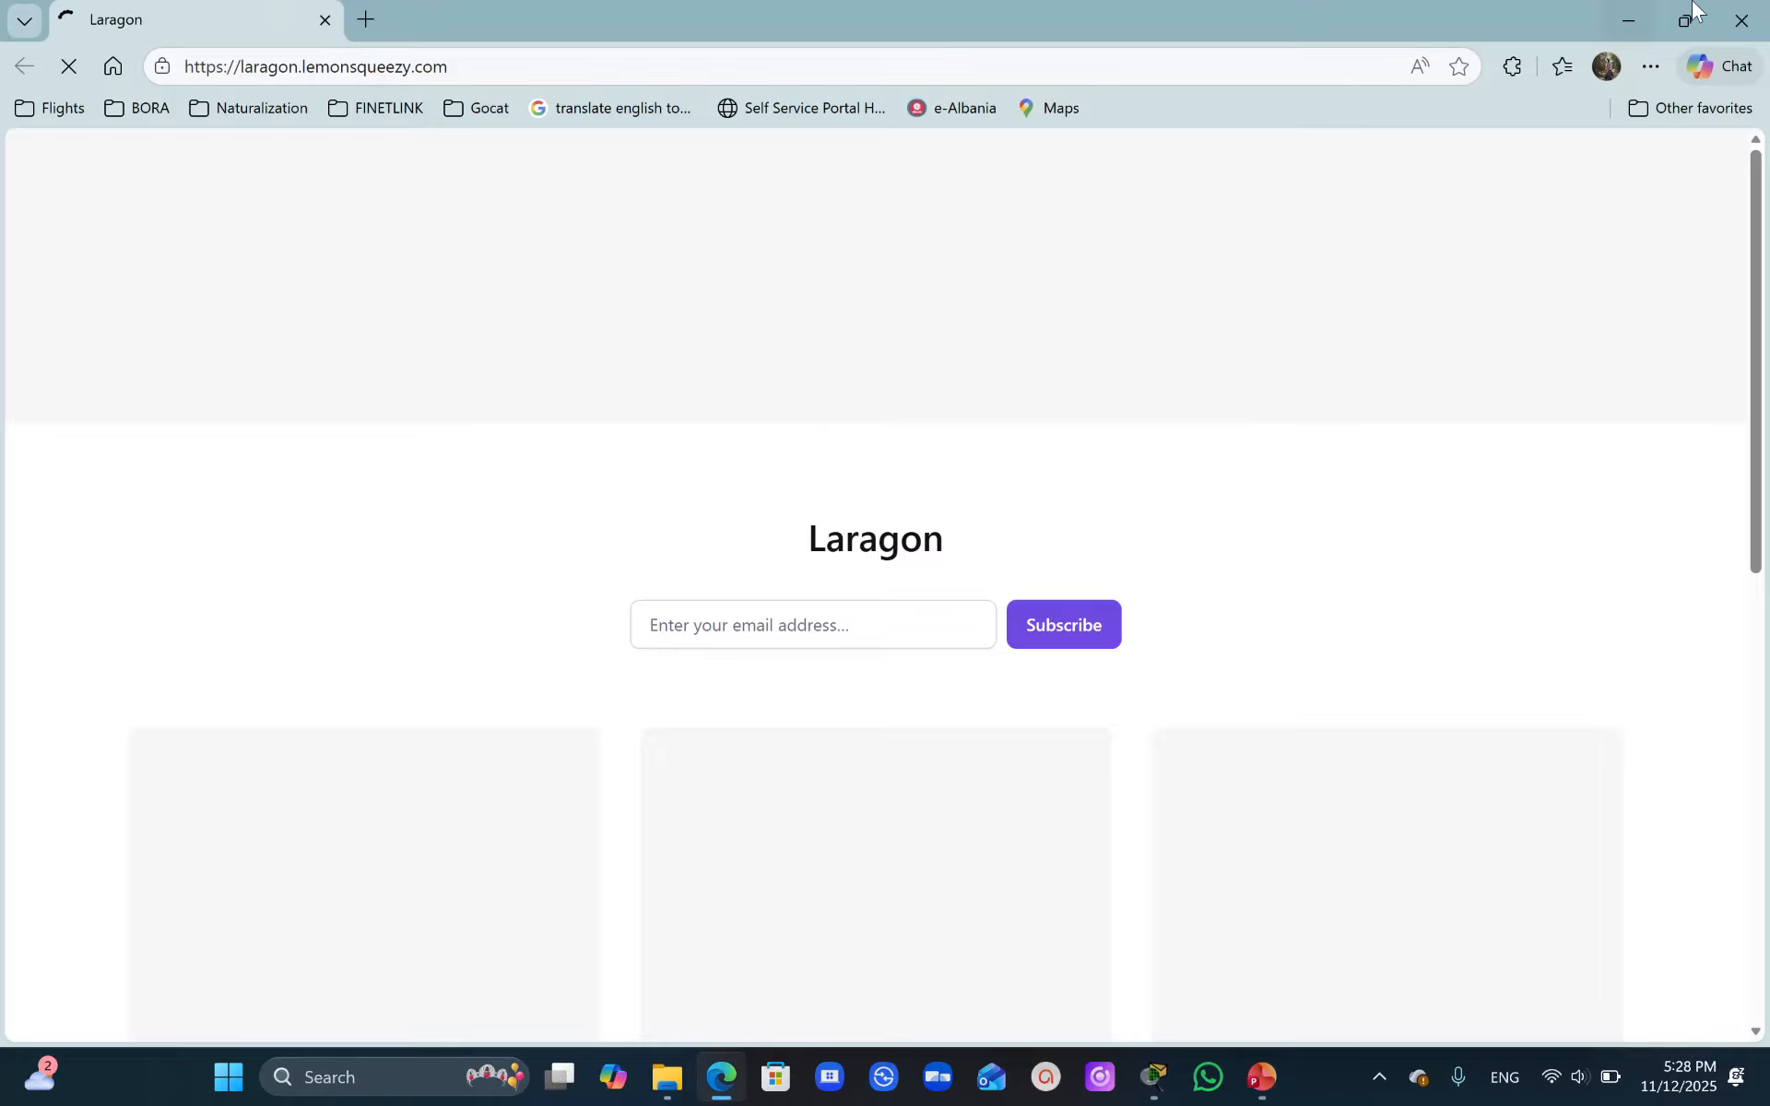
left_click(1740, 19)
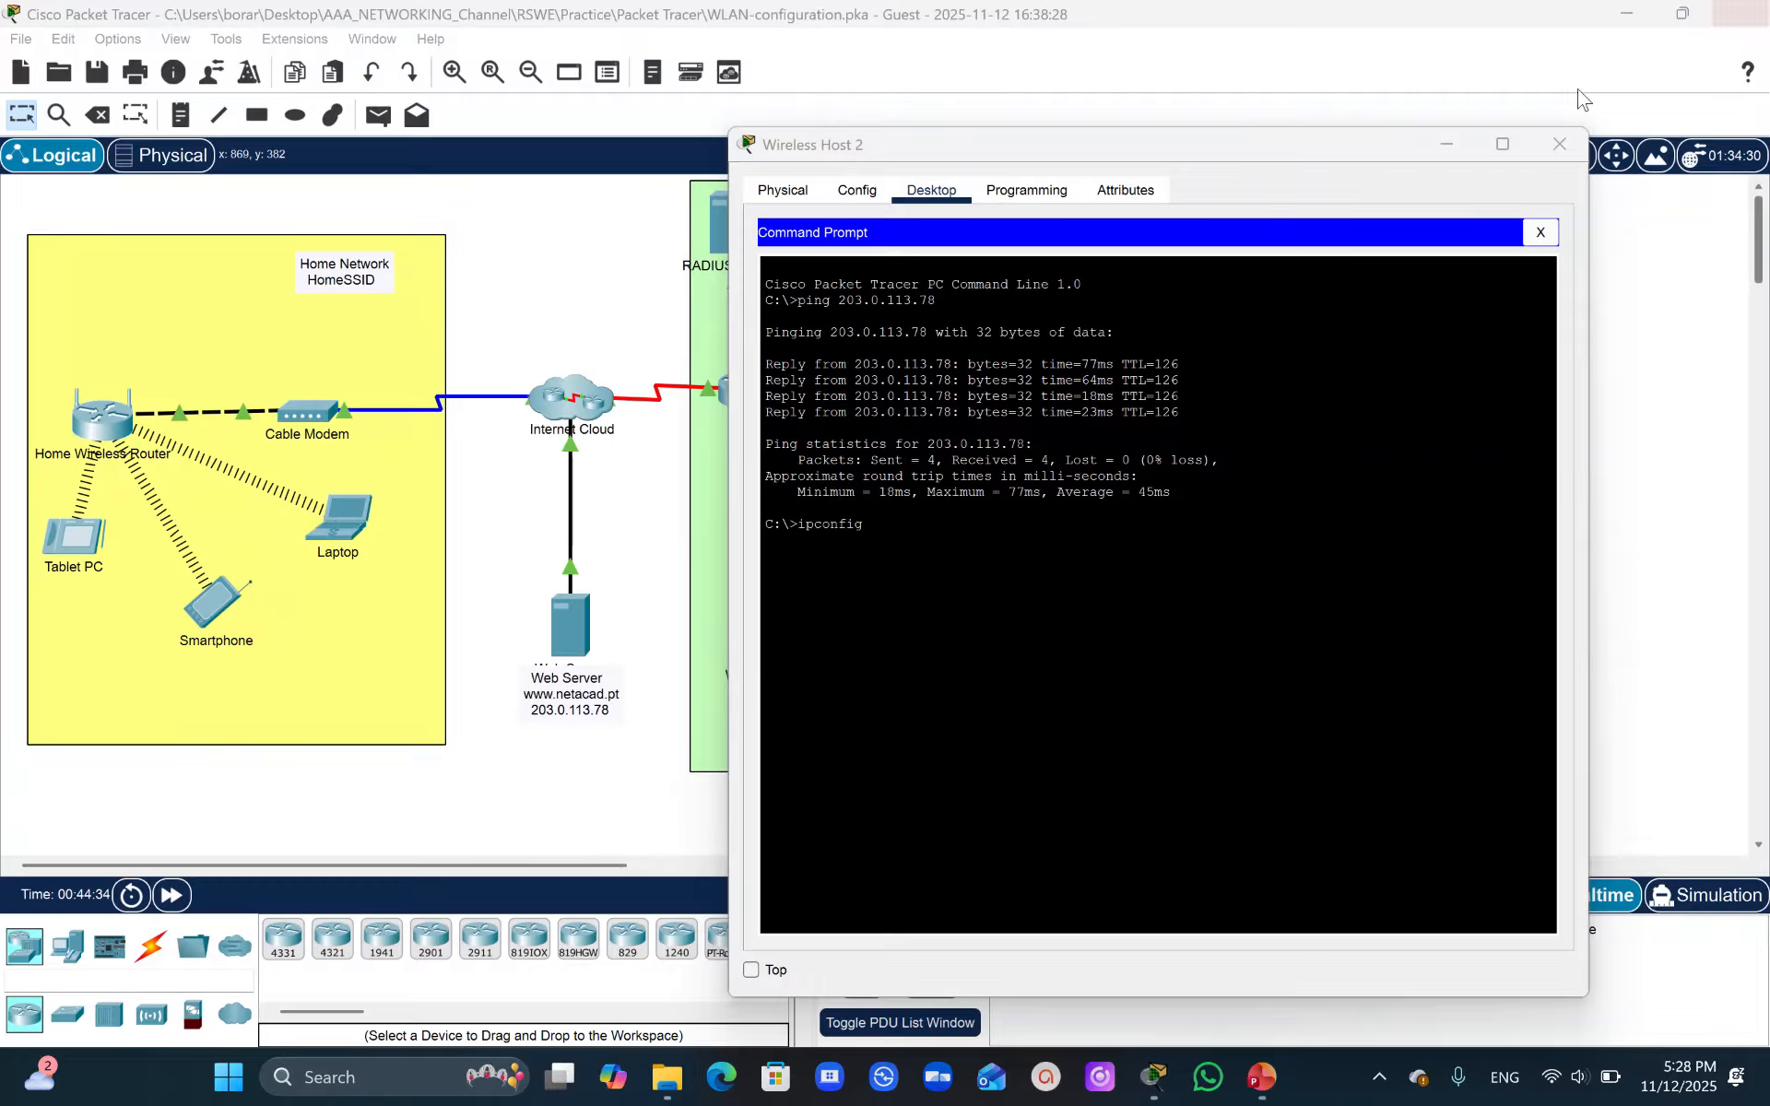
left_click(872, 527)
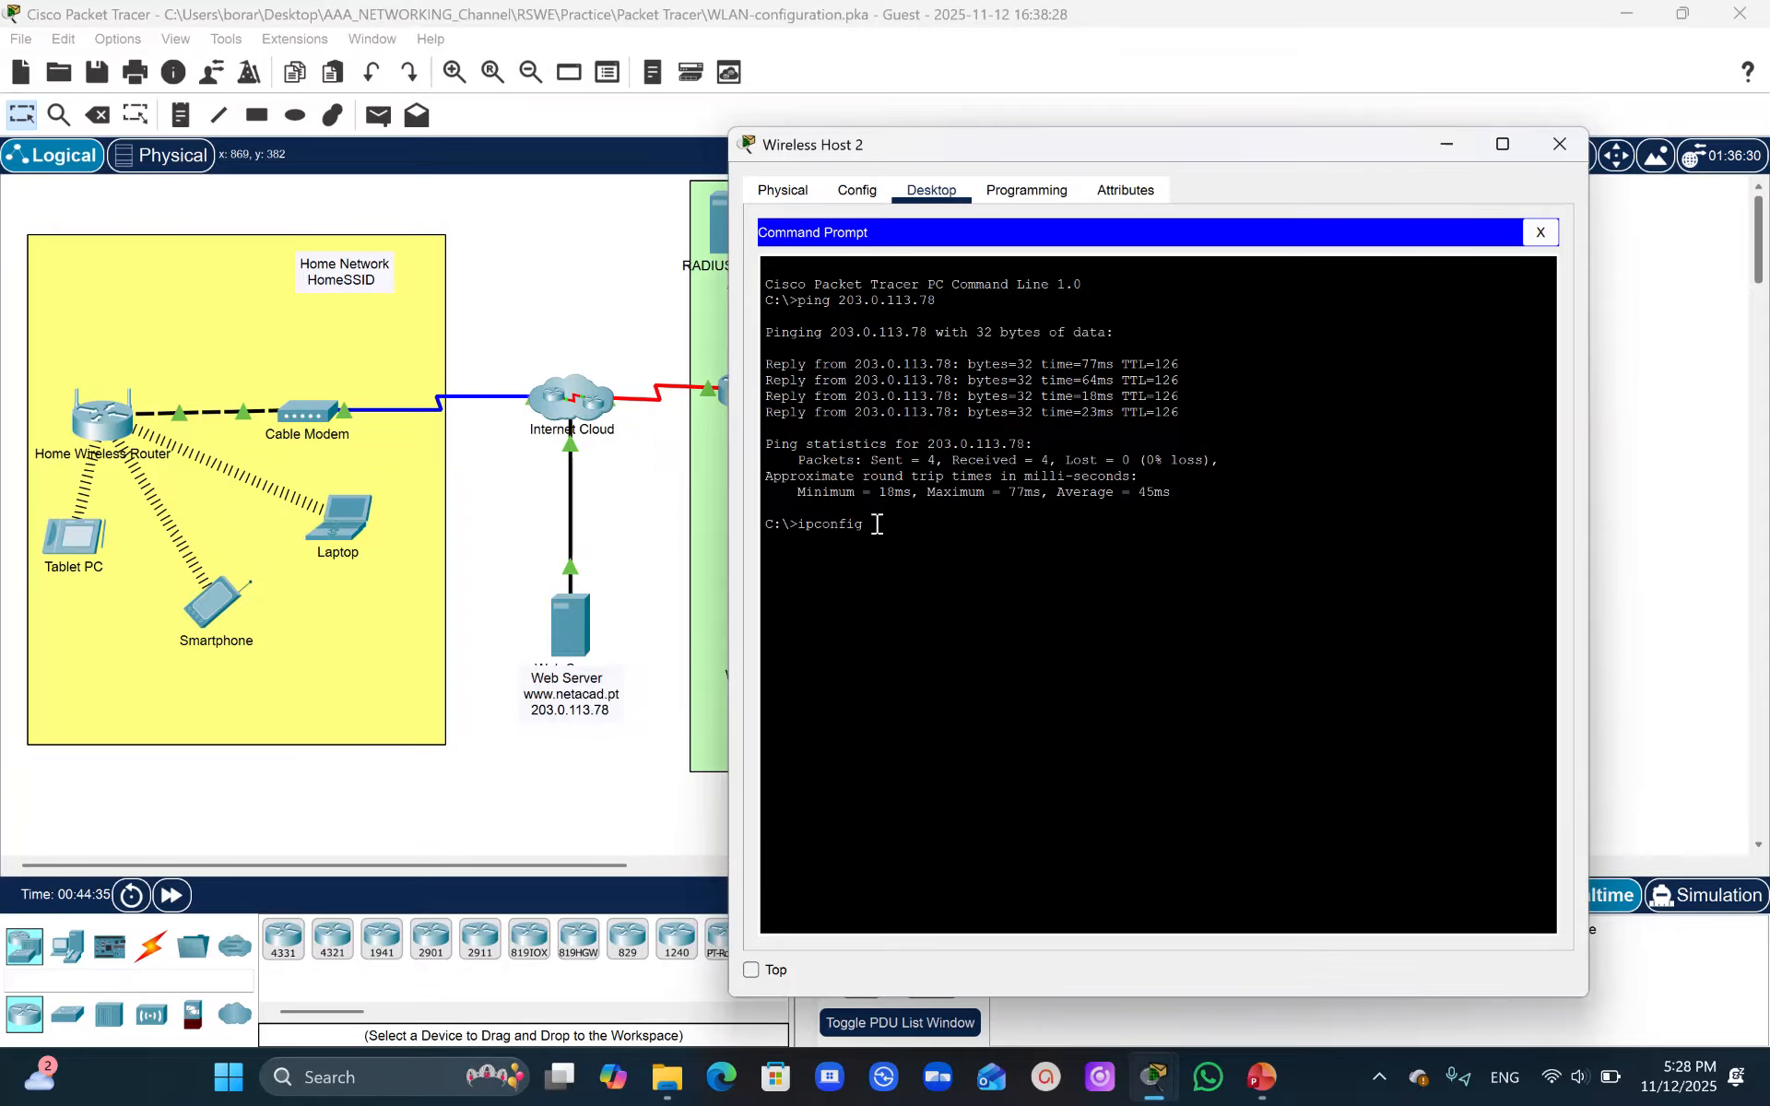
key("Return")
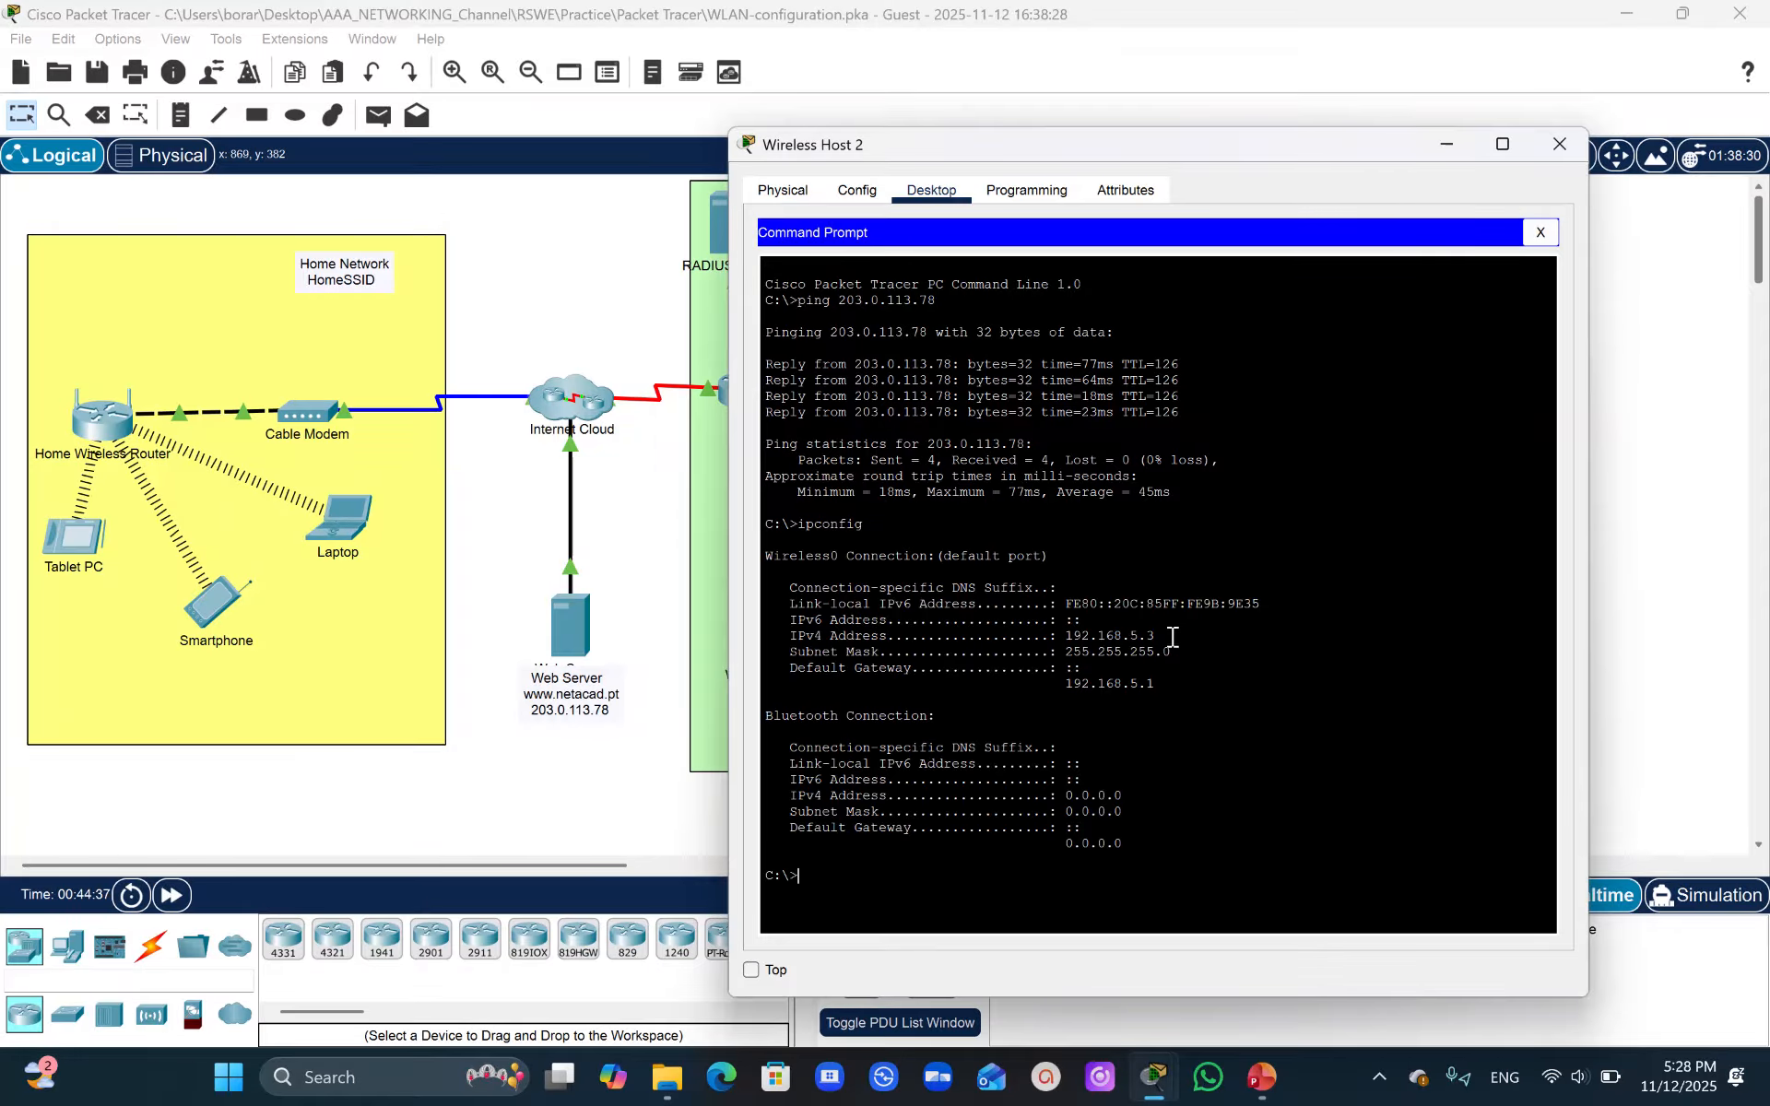
- Copy Wireless Host 2's IPv4 address and ping 192.168.5.3 from Wireless Host 1
left_click_drag(1171, 626, 1062, 650)
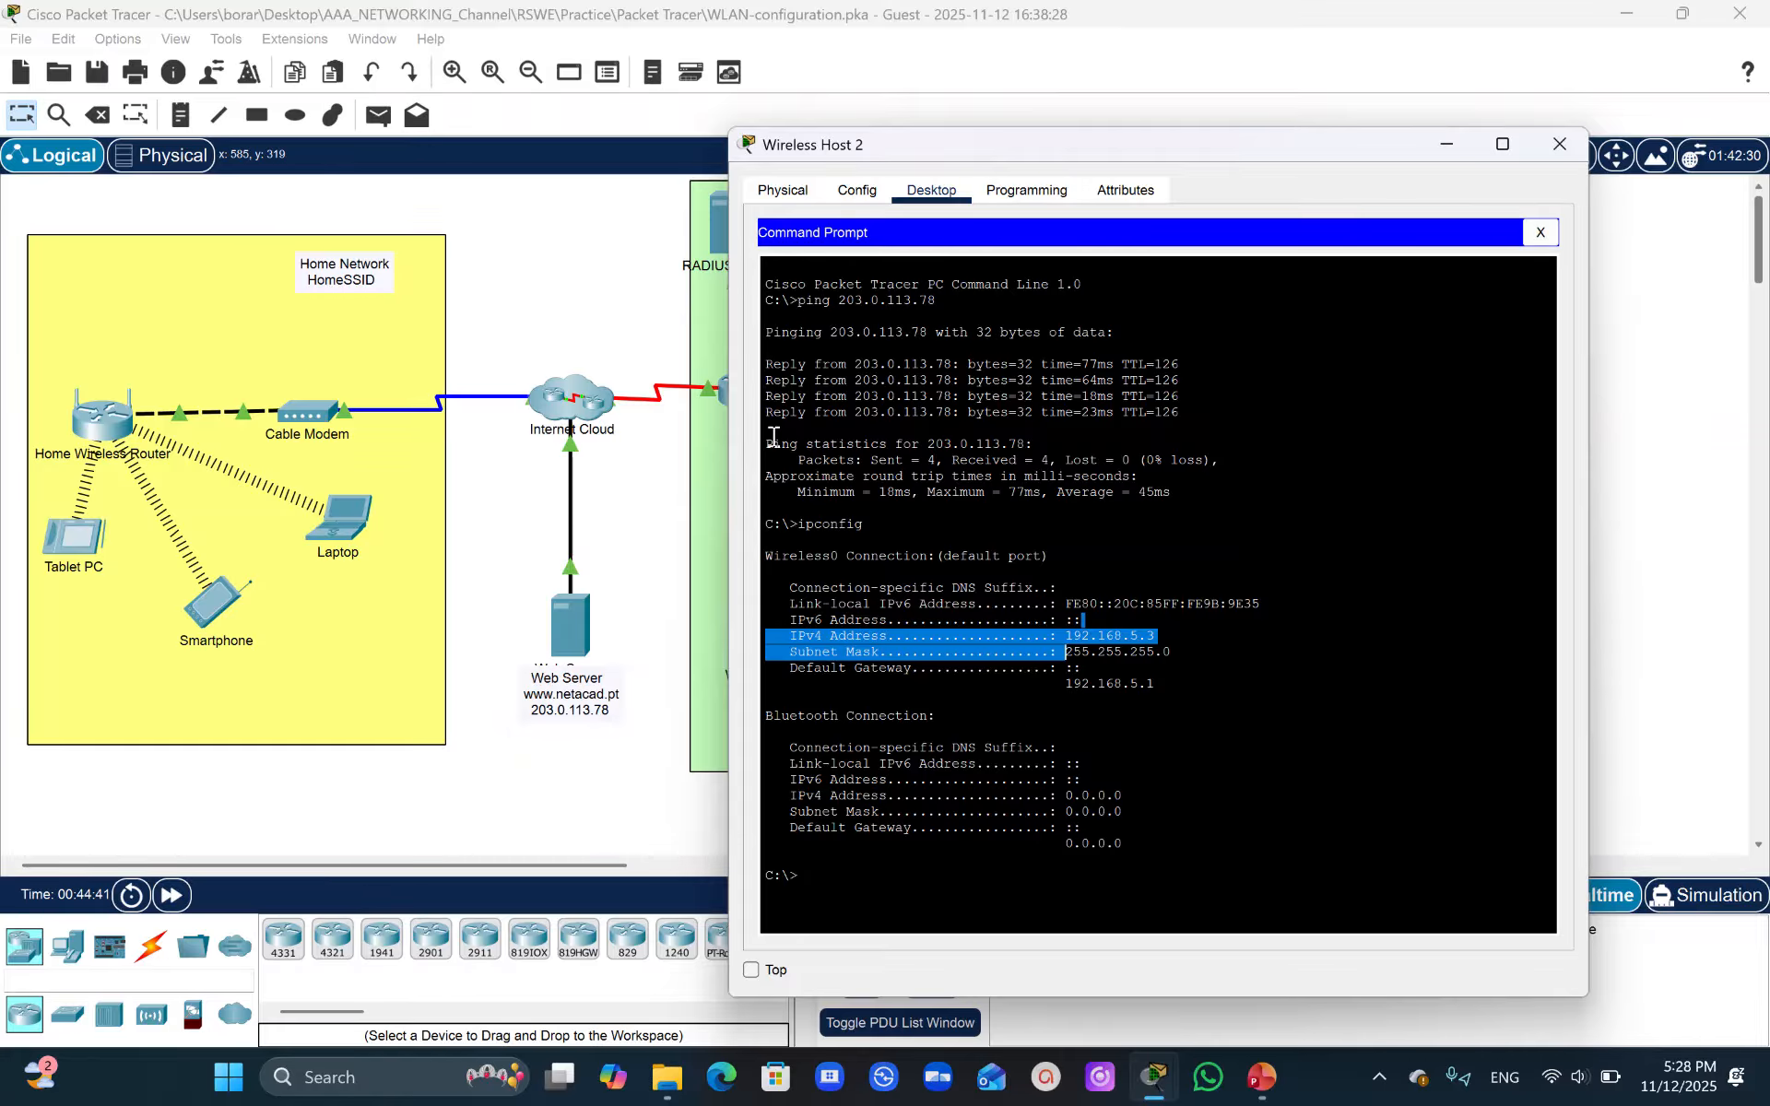
left_click(702, 449)
left_click(774, 643)
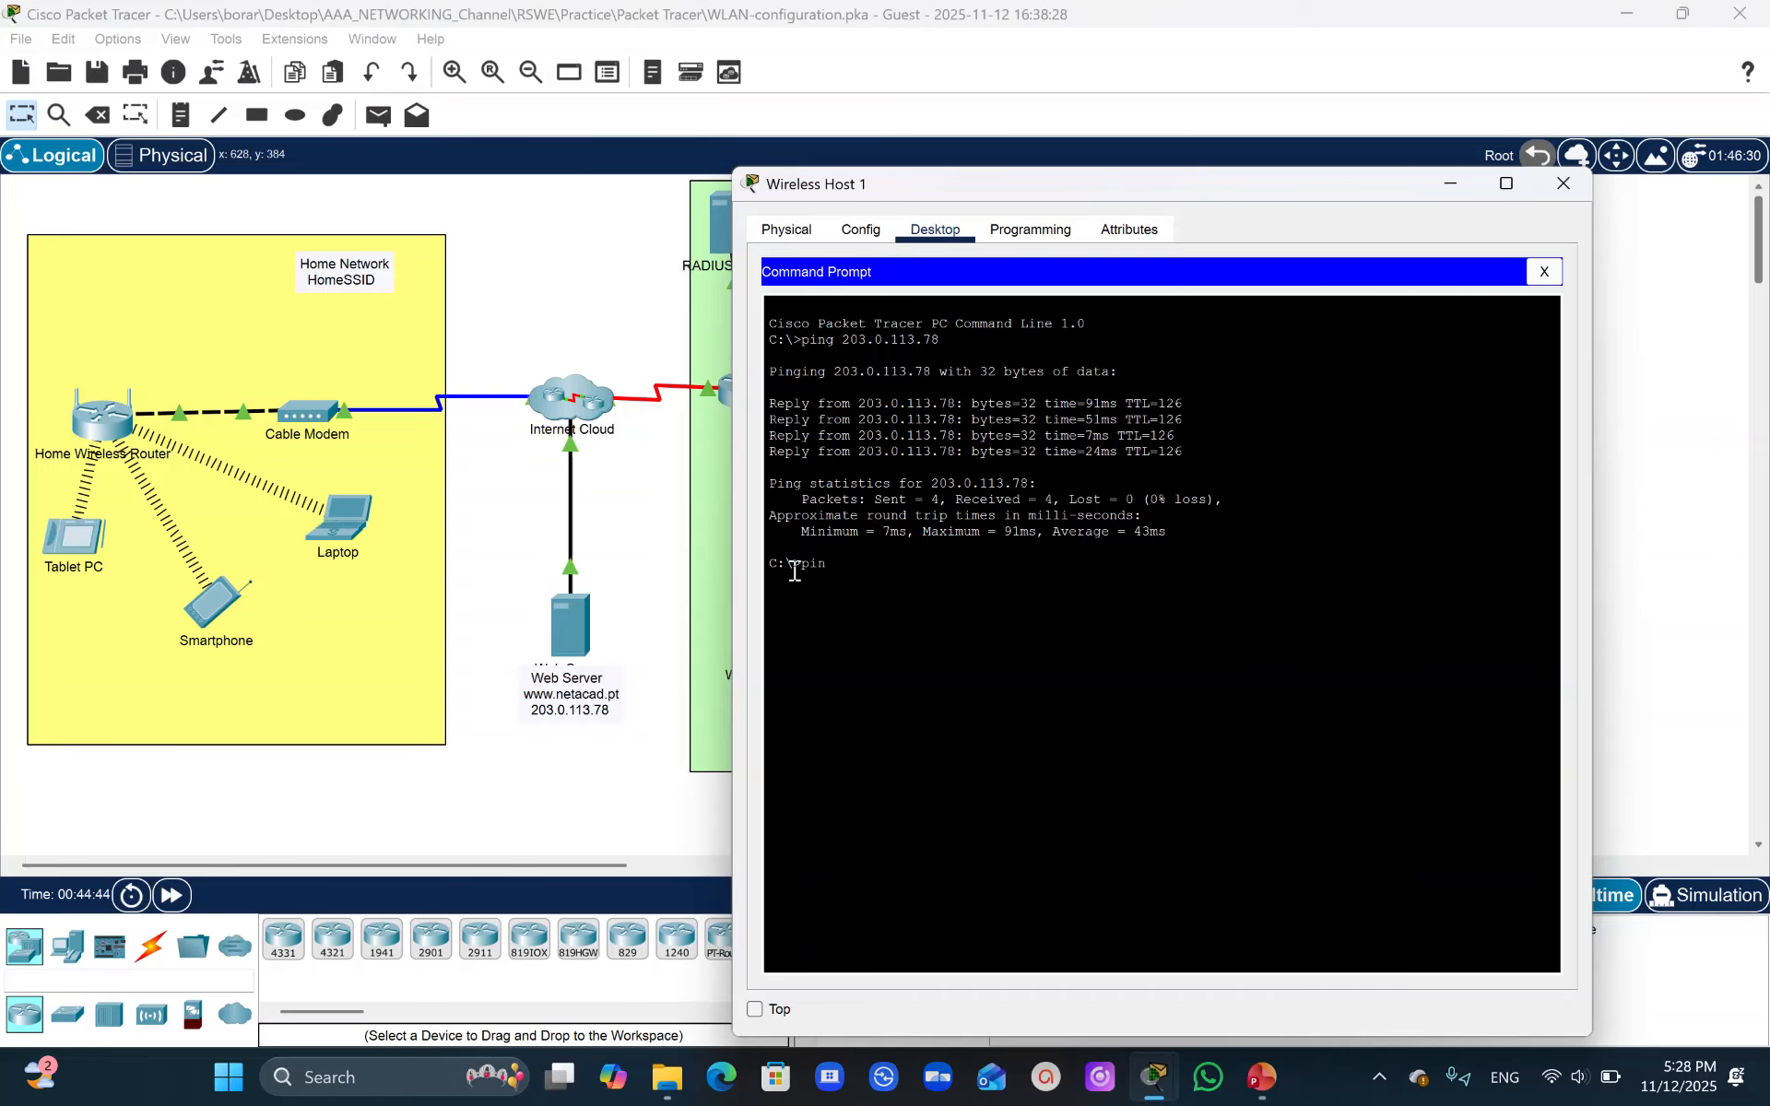
type("ping")
mouse_move(1172, 1093)
mouse_move(1501, 966)
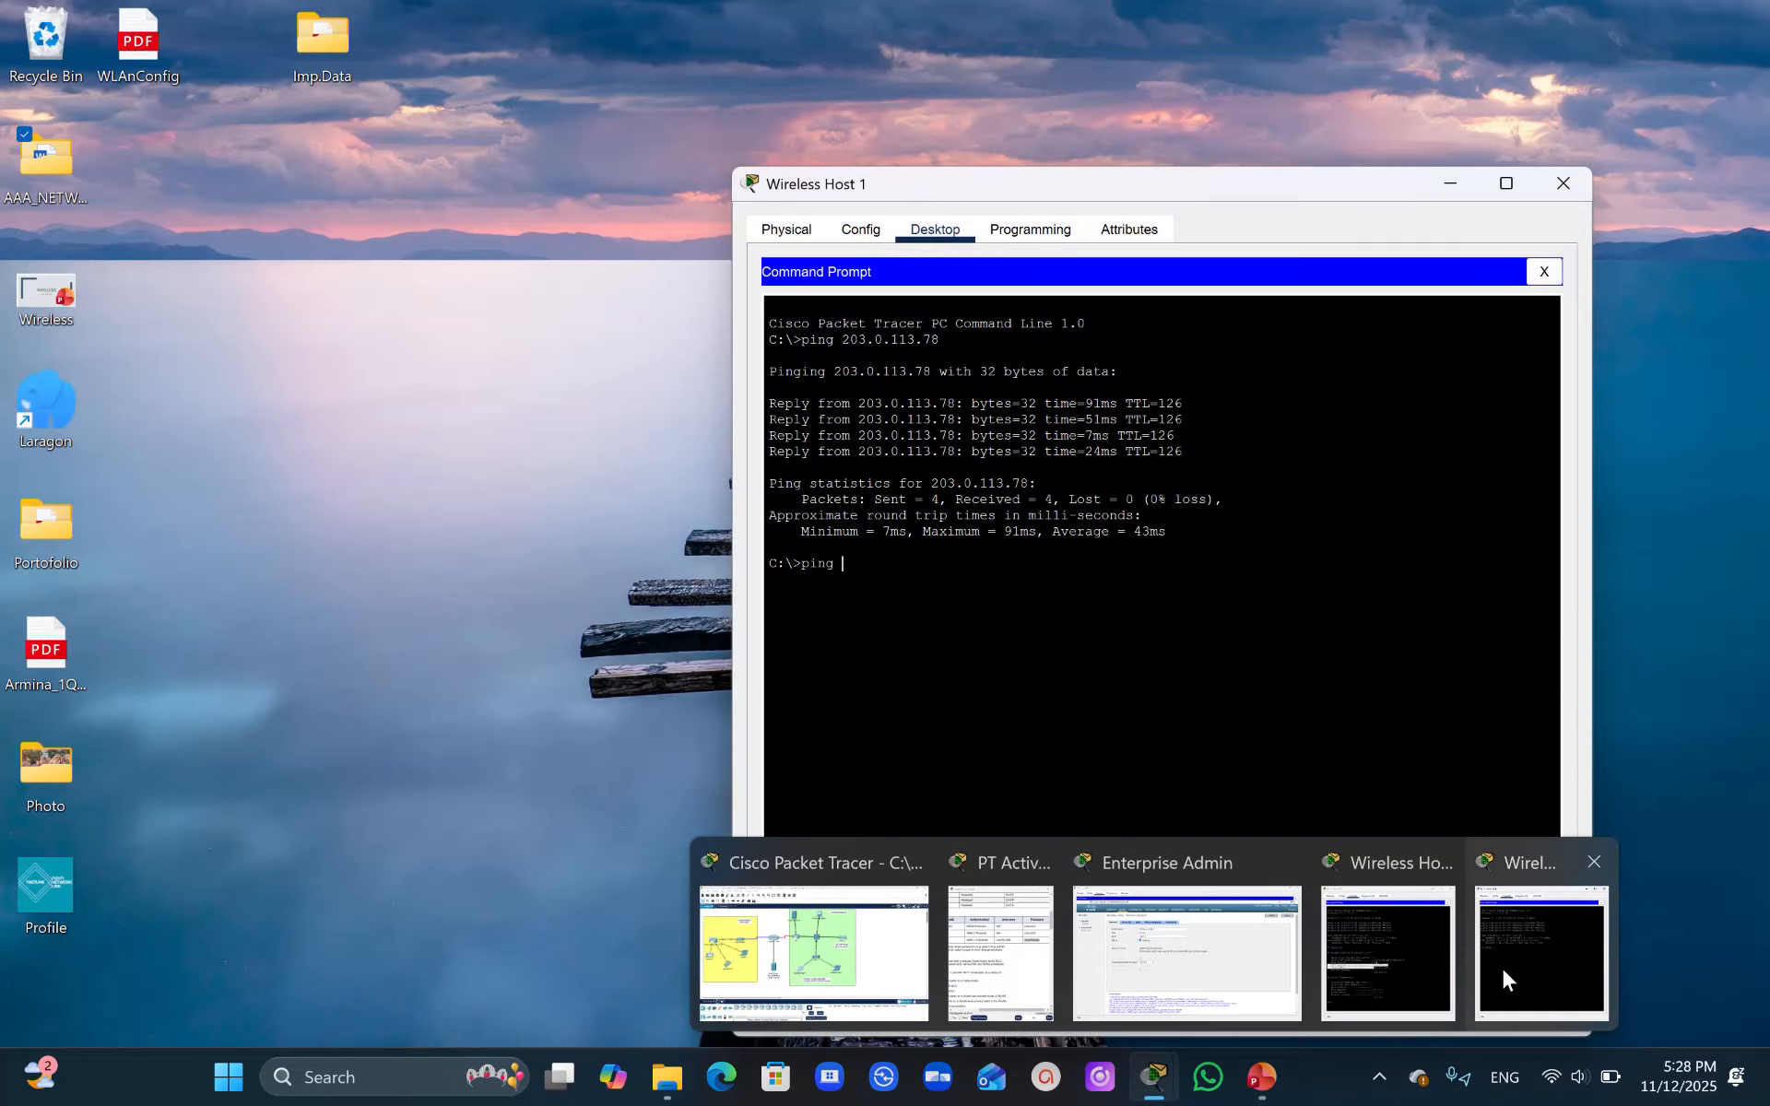
mouse_move(1401, 946)
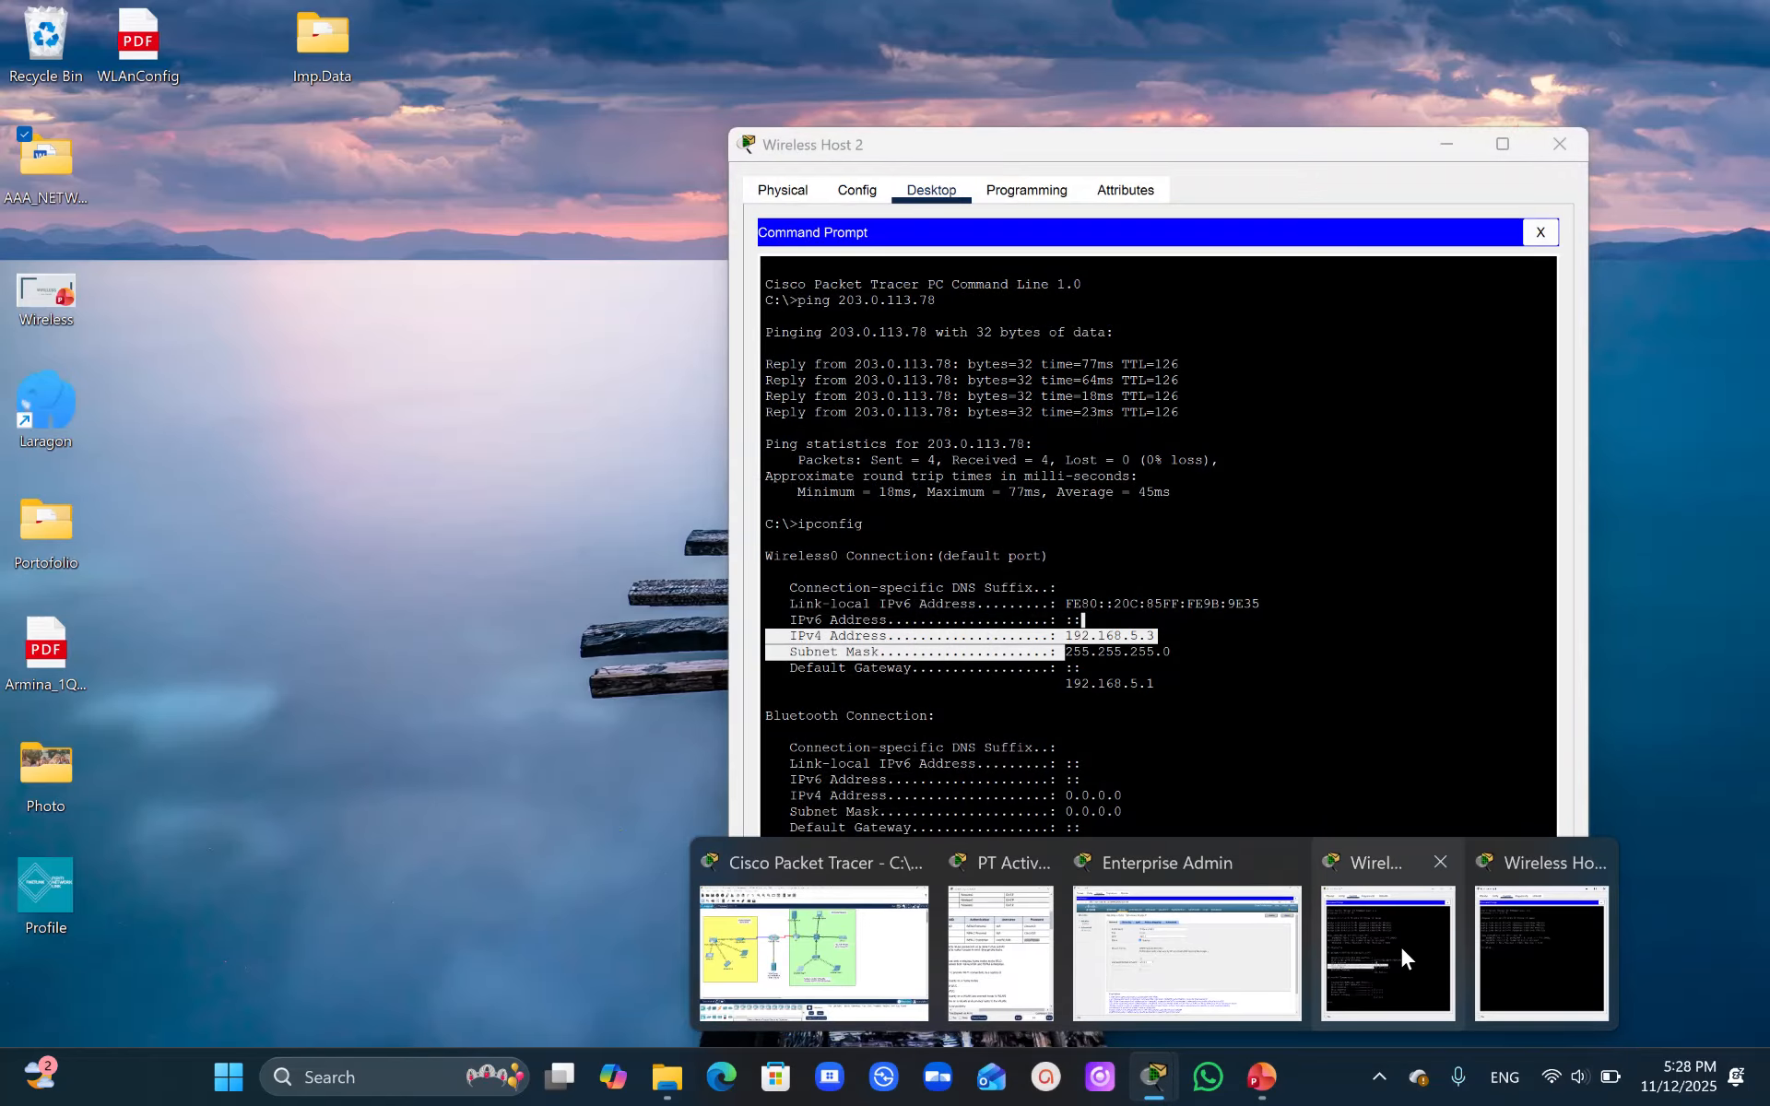
left_click(1496, 959)
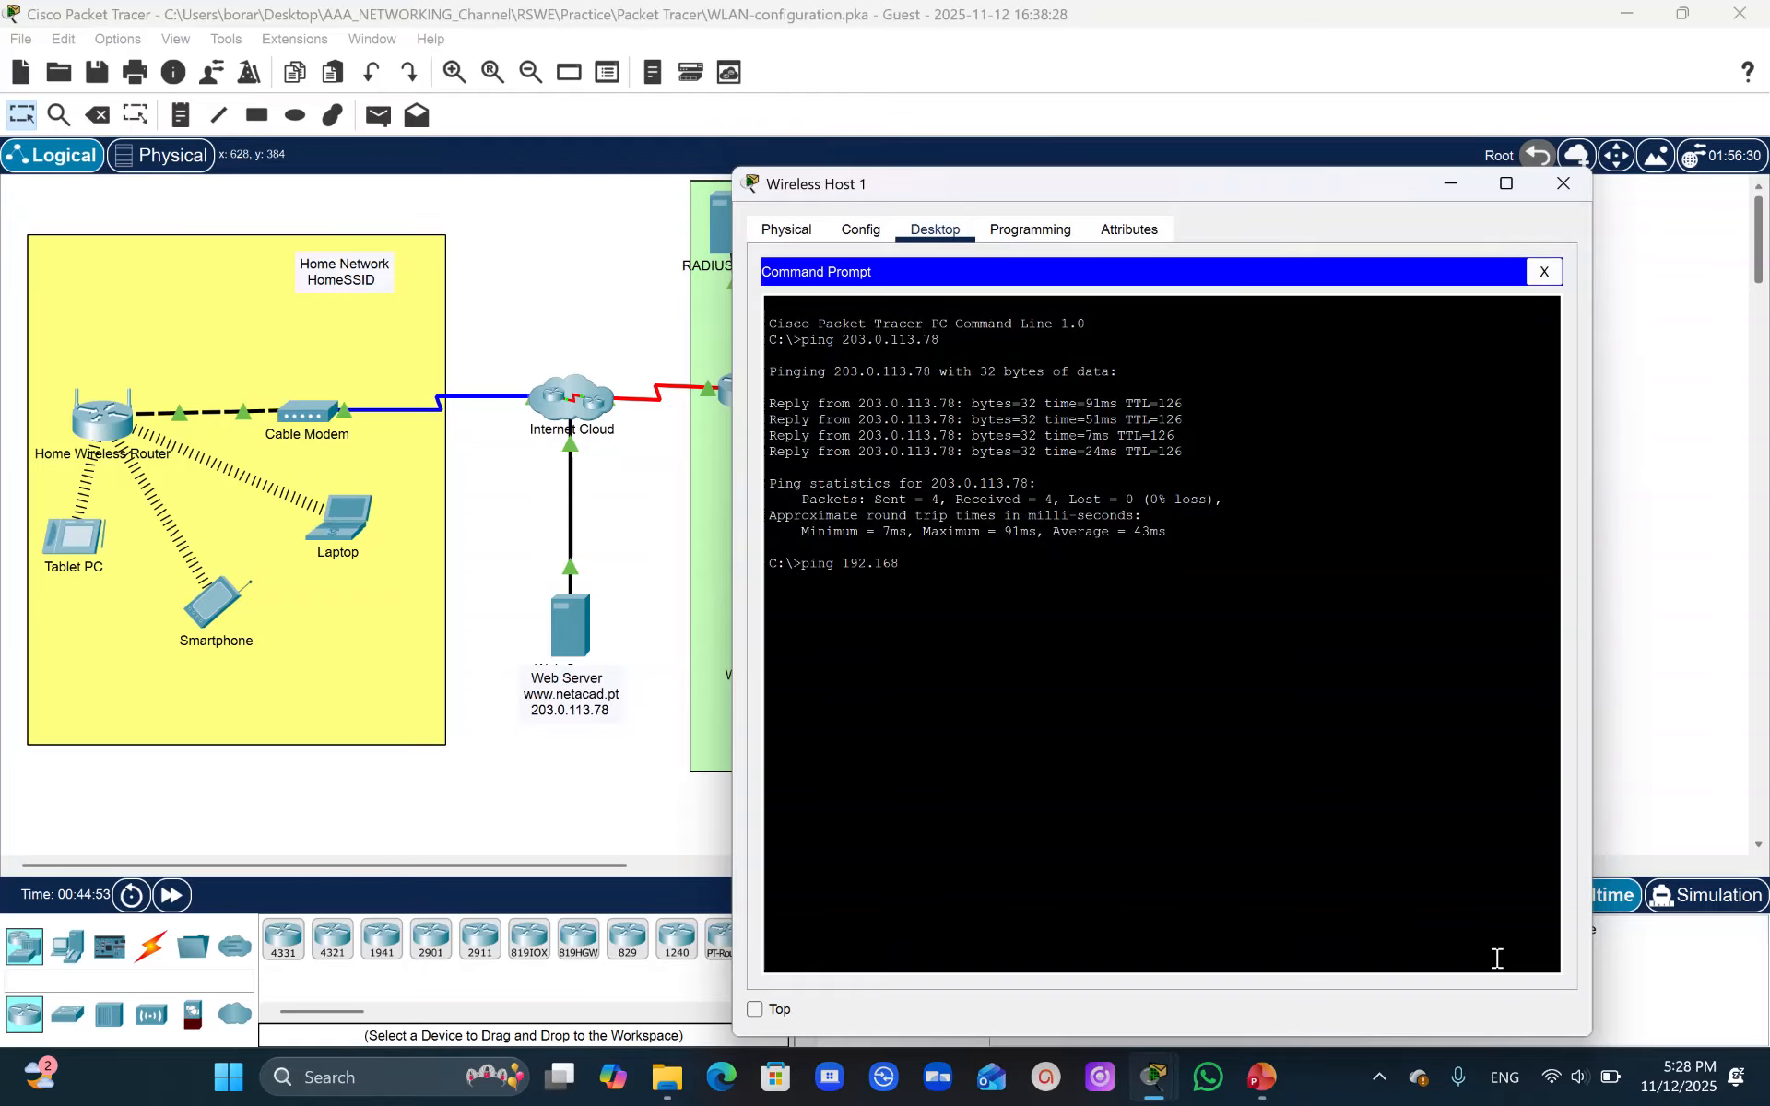
key("Return")
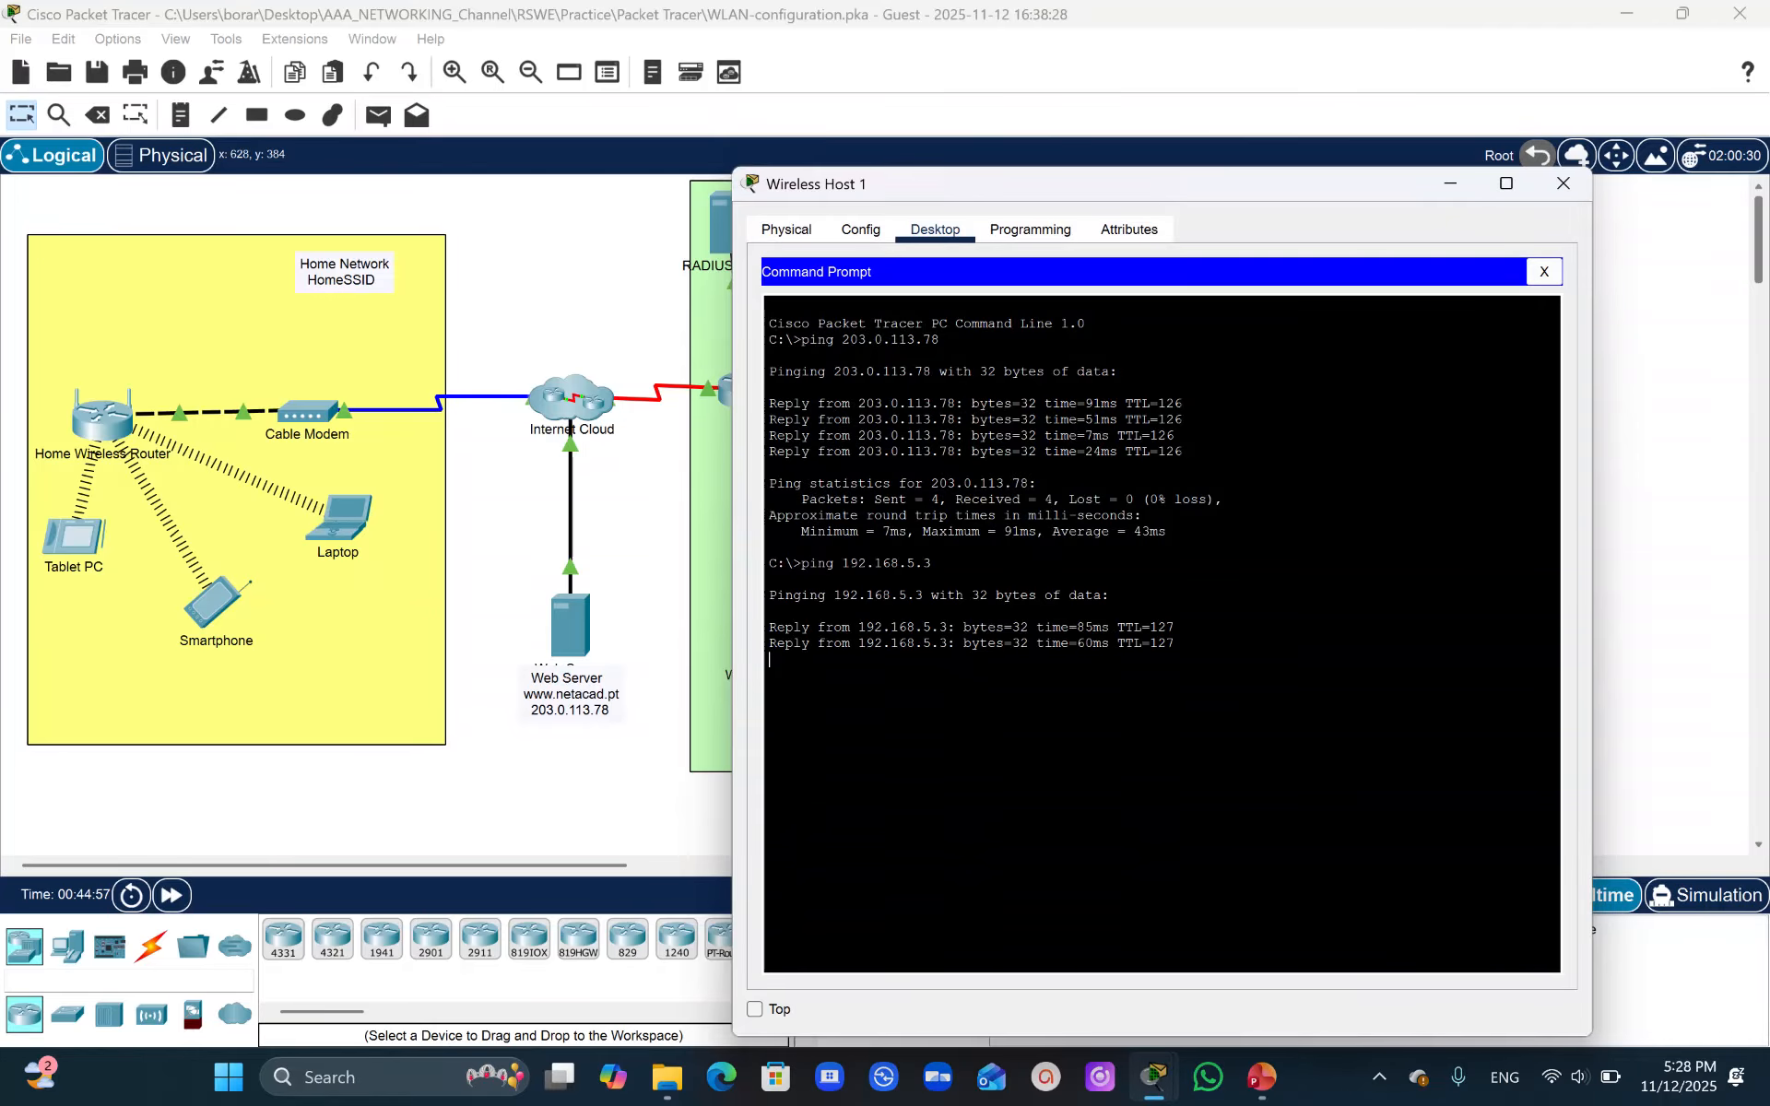
- Scroll through the activity instructions down to the connectivity test, then switch to the WLAN Configuration presentation in PowerPoint
mouse_move(1169, 1077)
left_click(1051, 963)
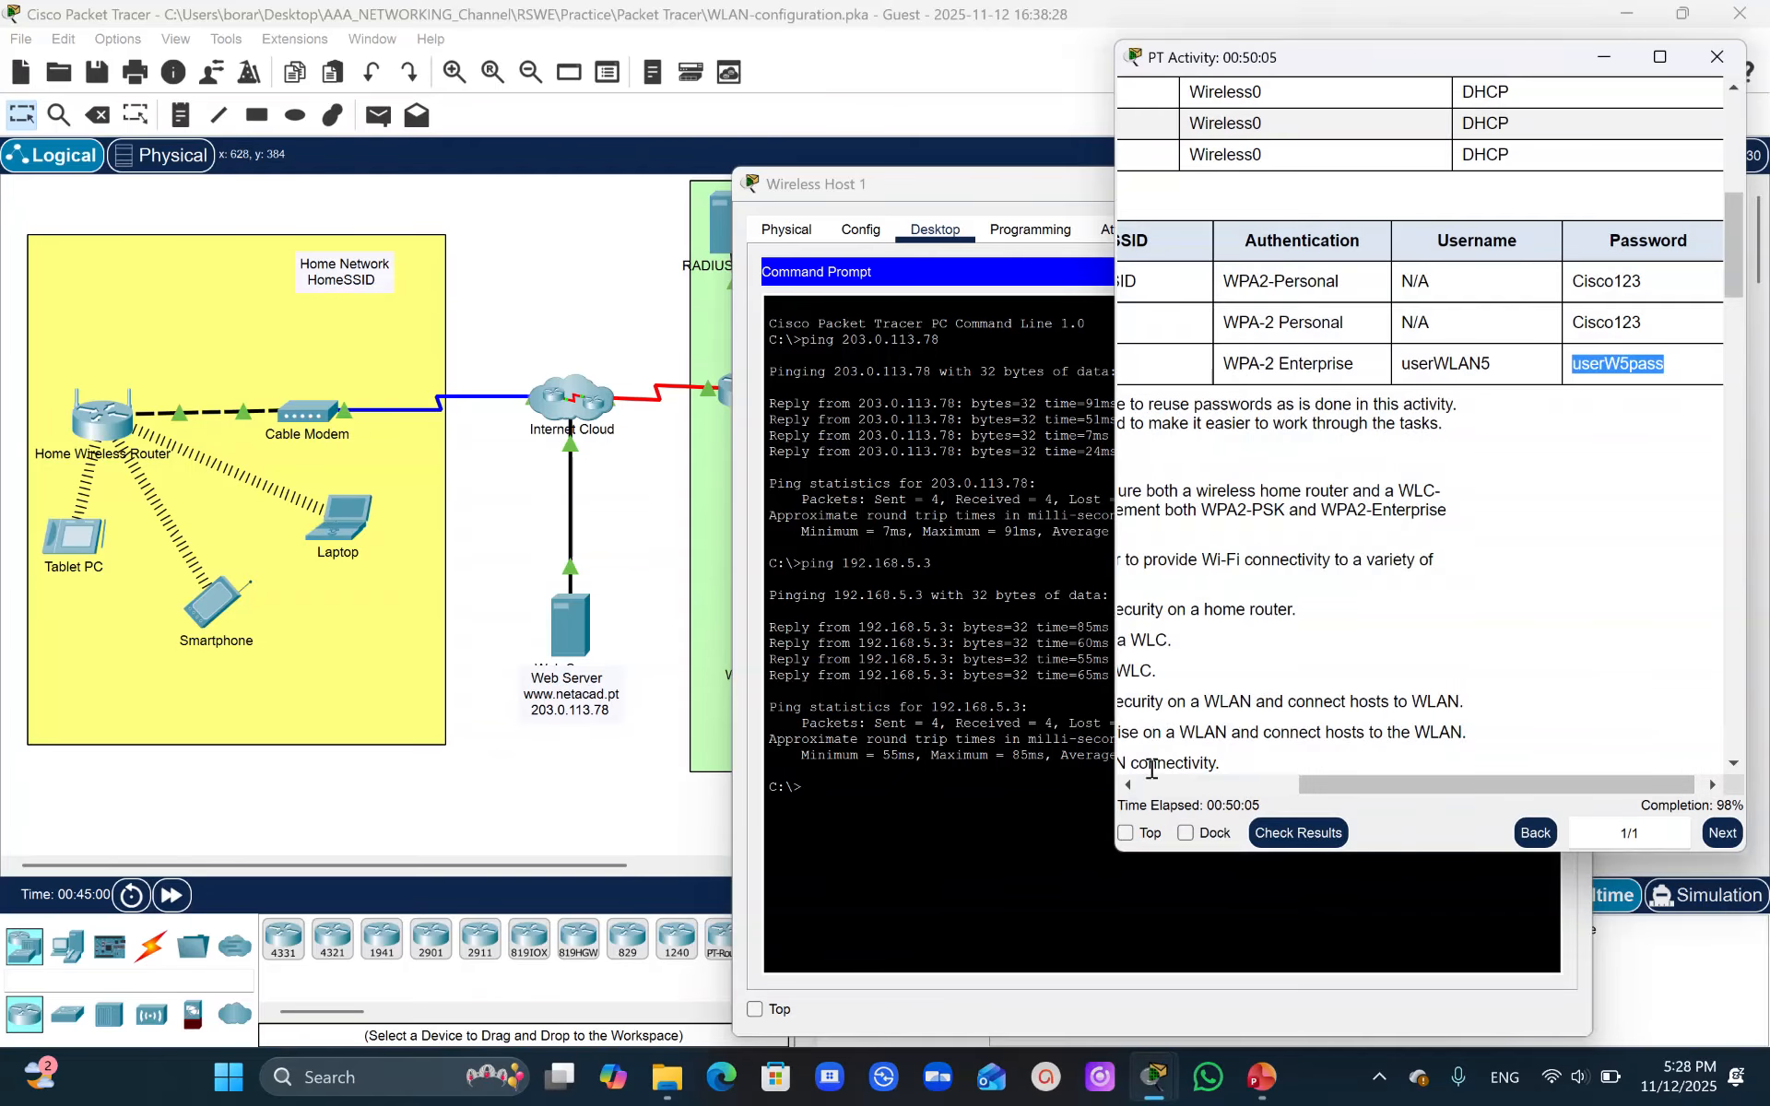
left_click(701, 760)
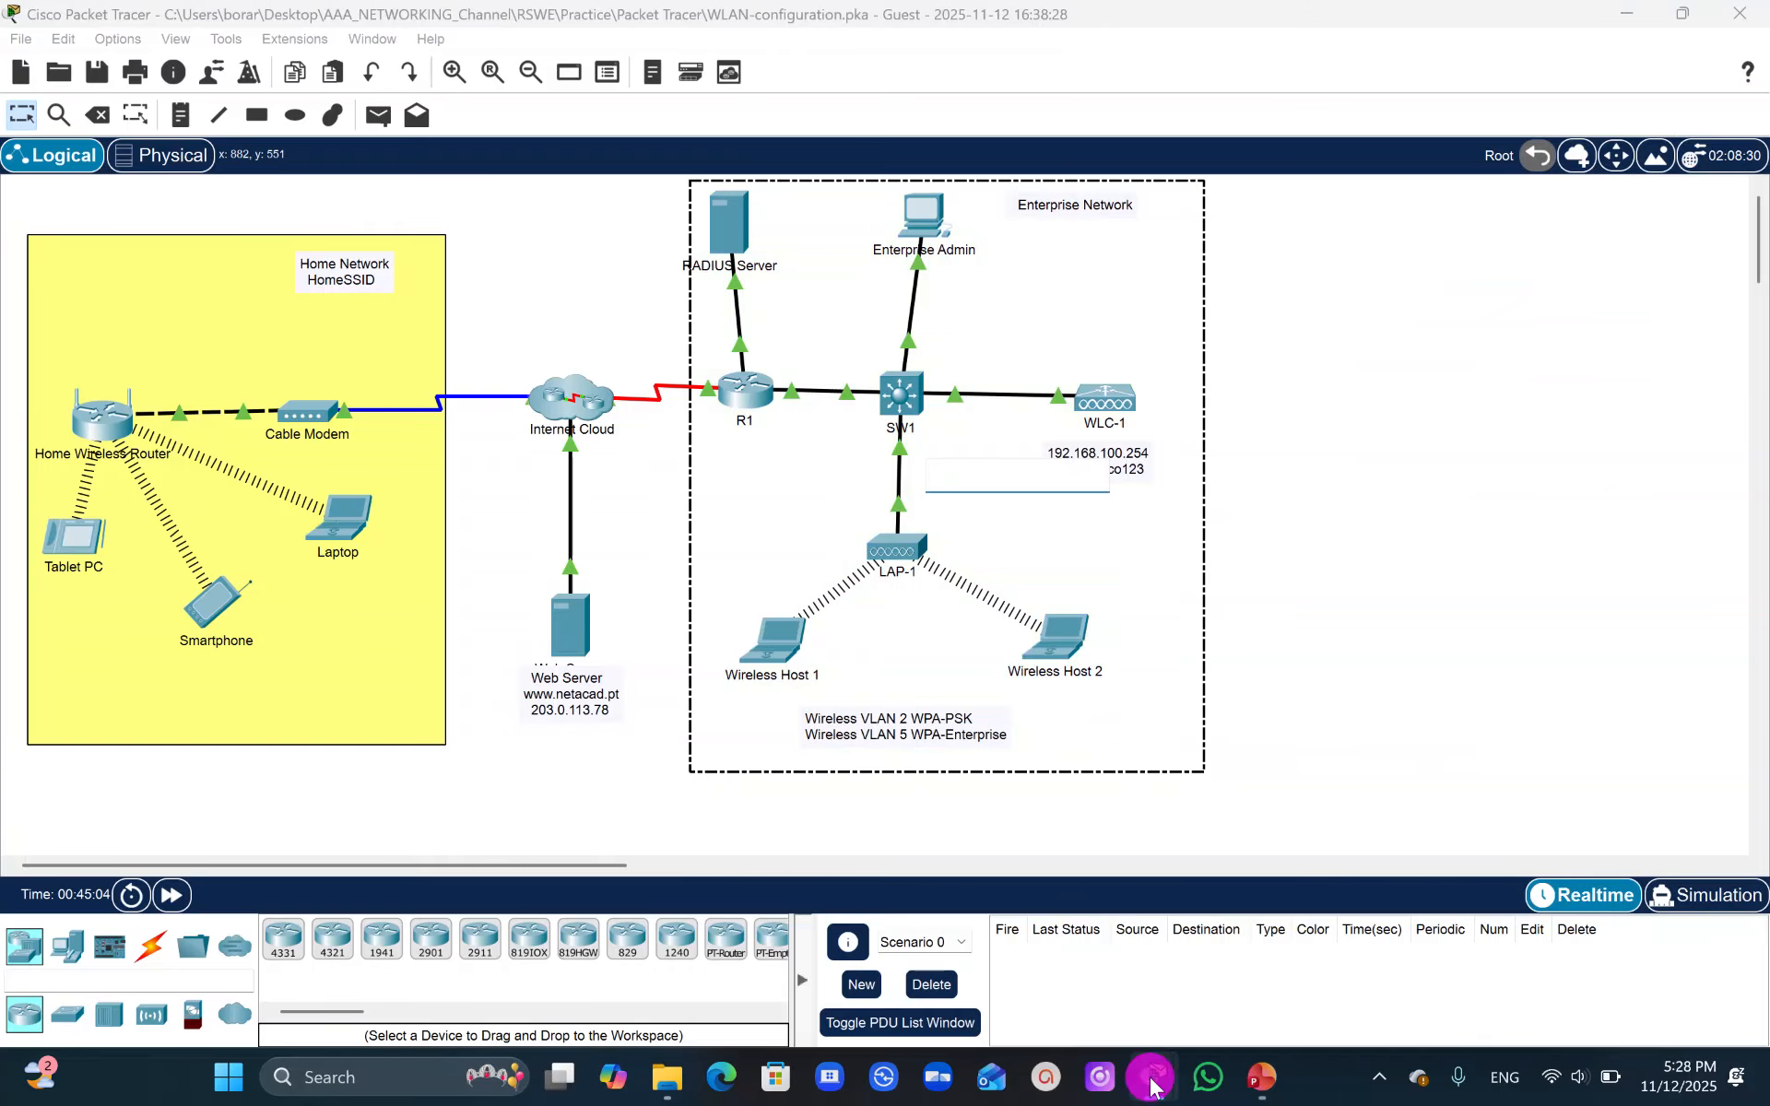
mouse_move(1154, 1079)
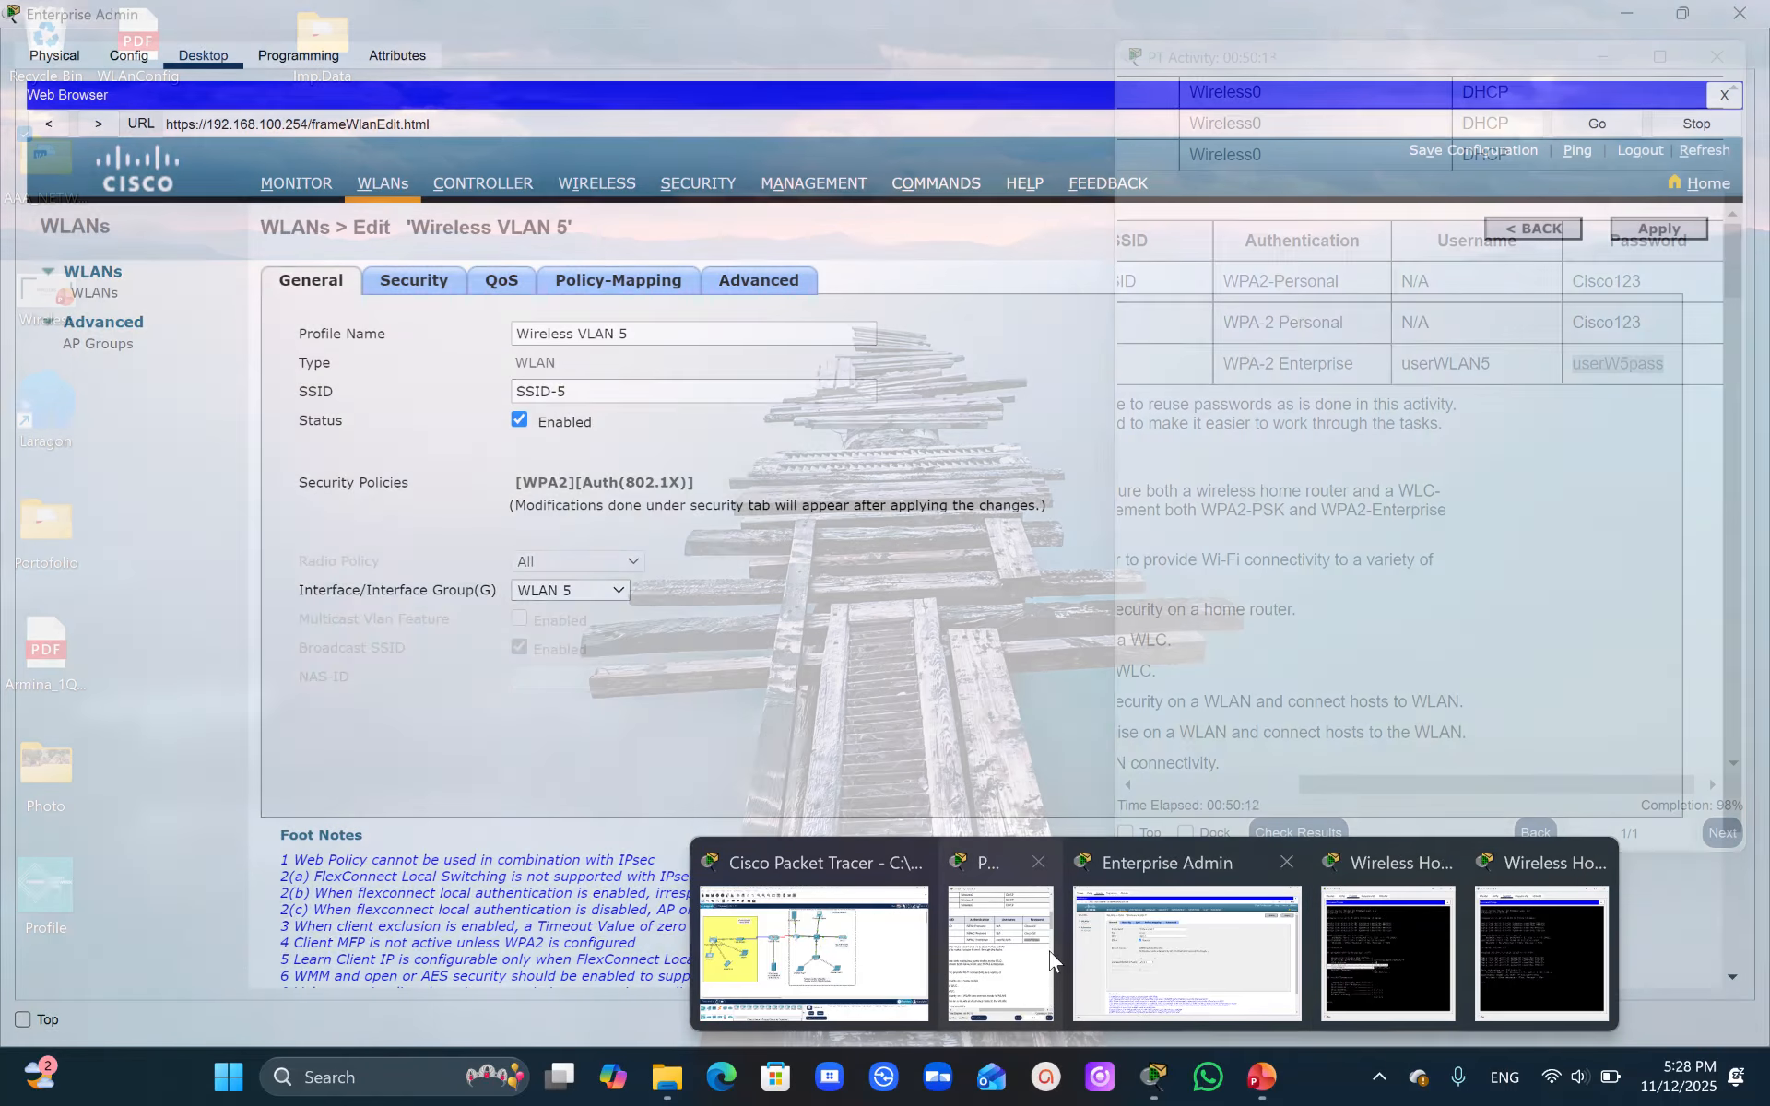
left_click(1015, 957)
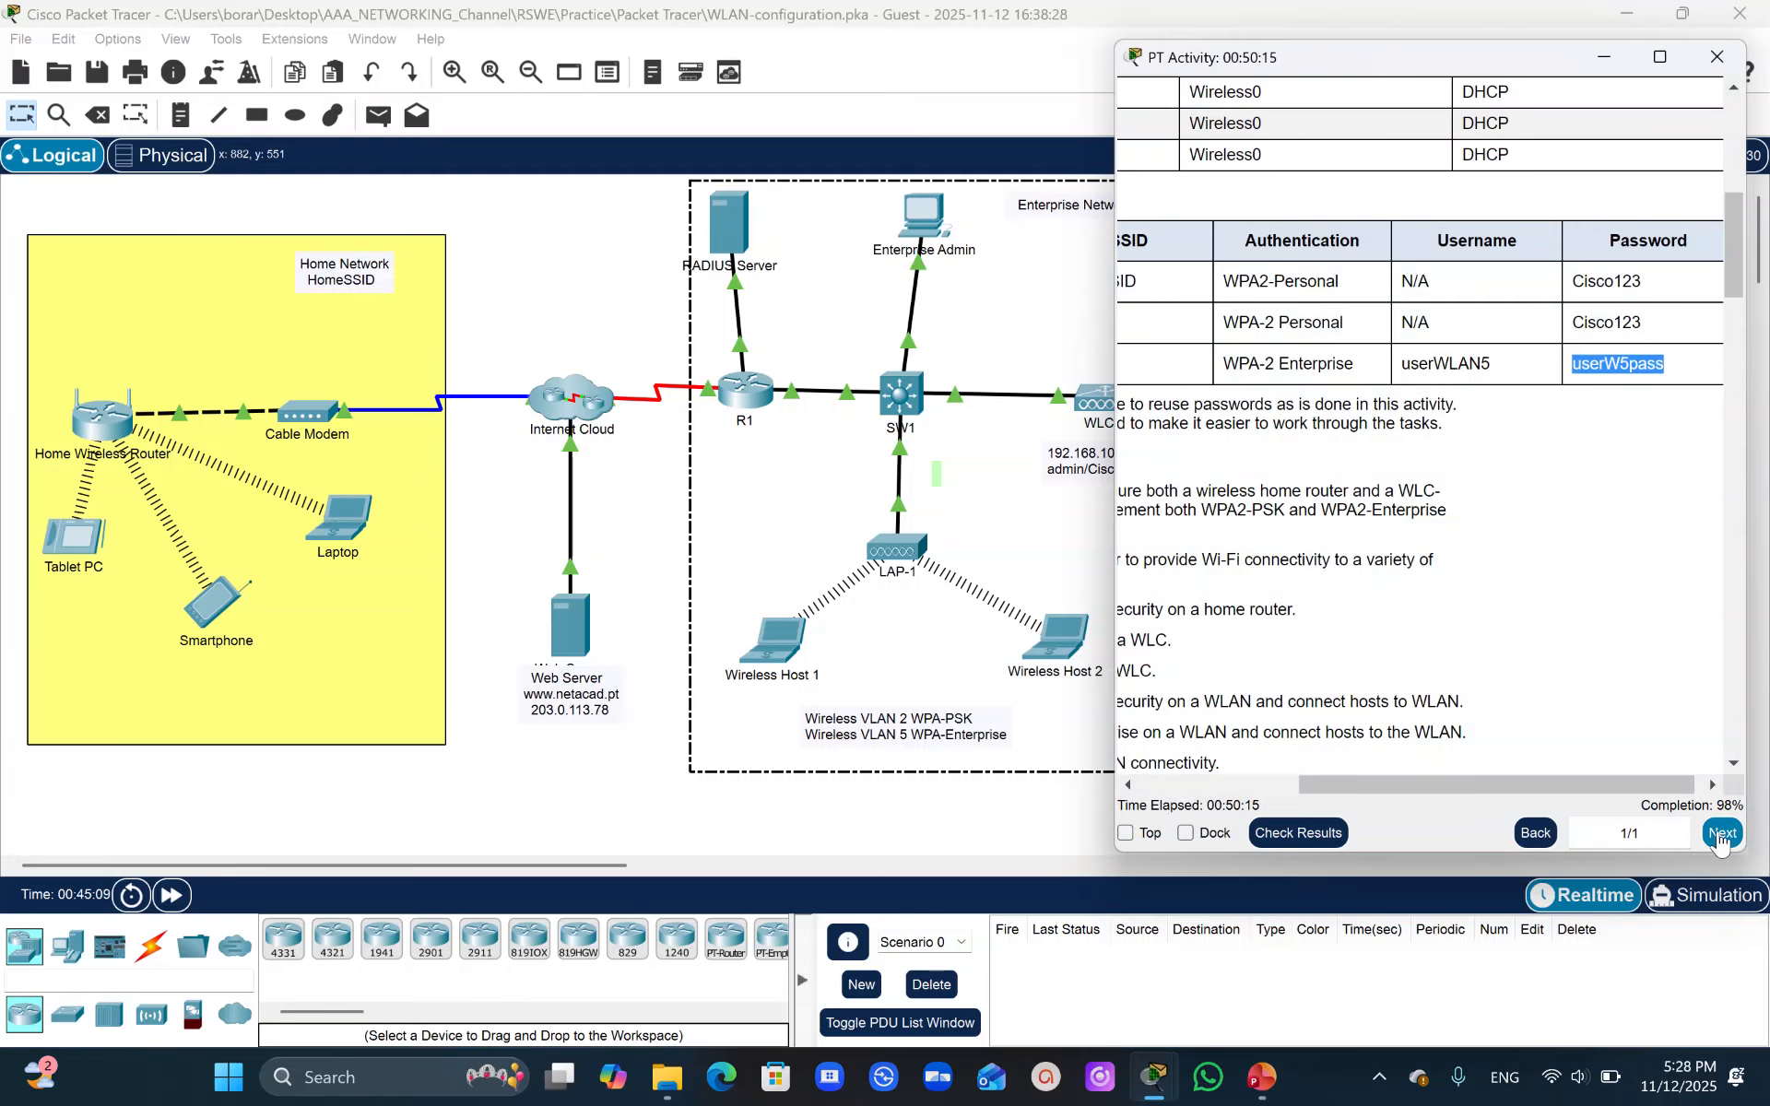
left_click(927, 516)
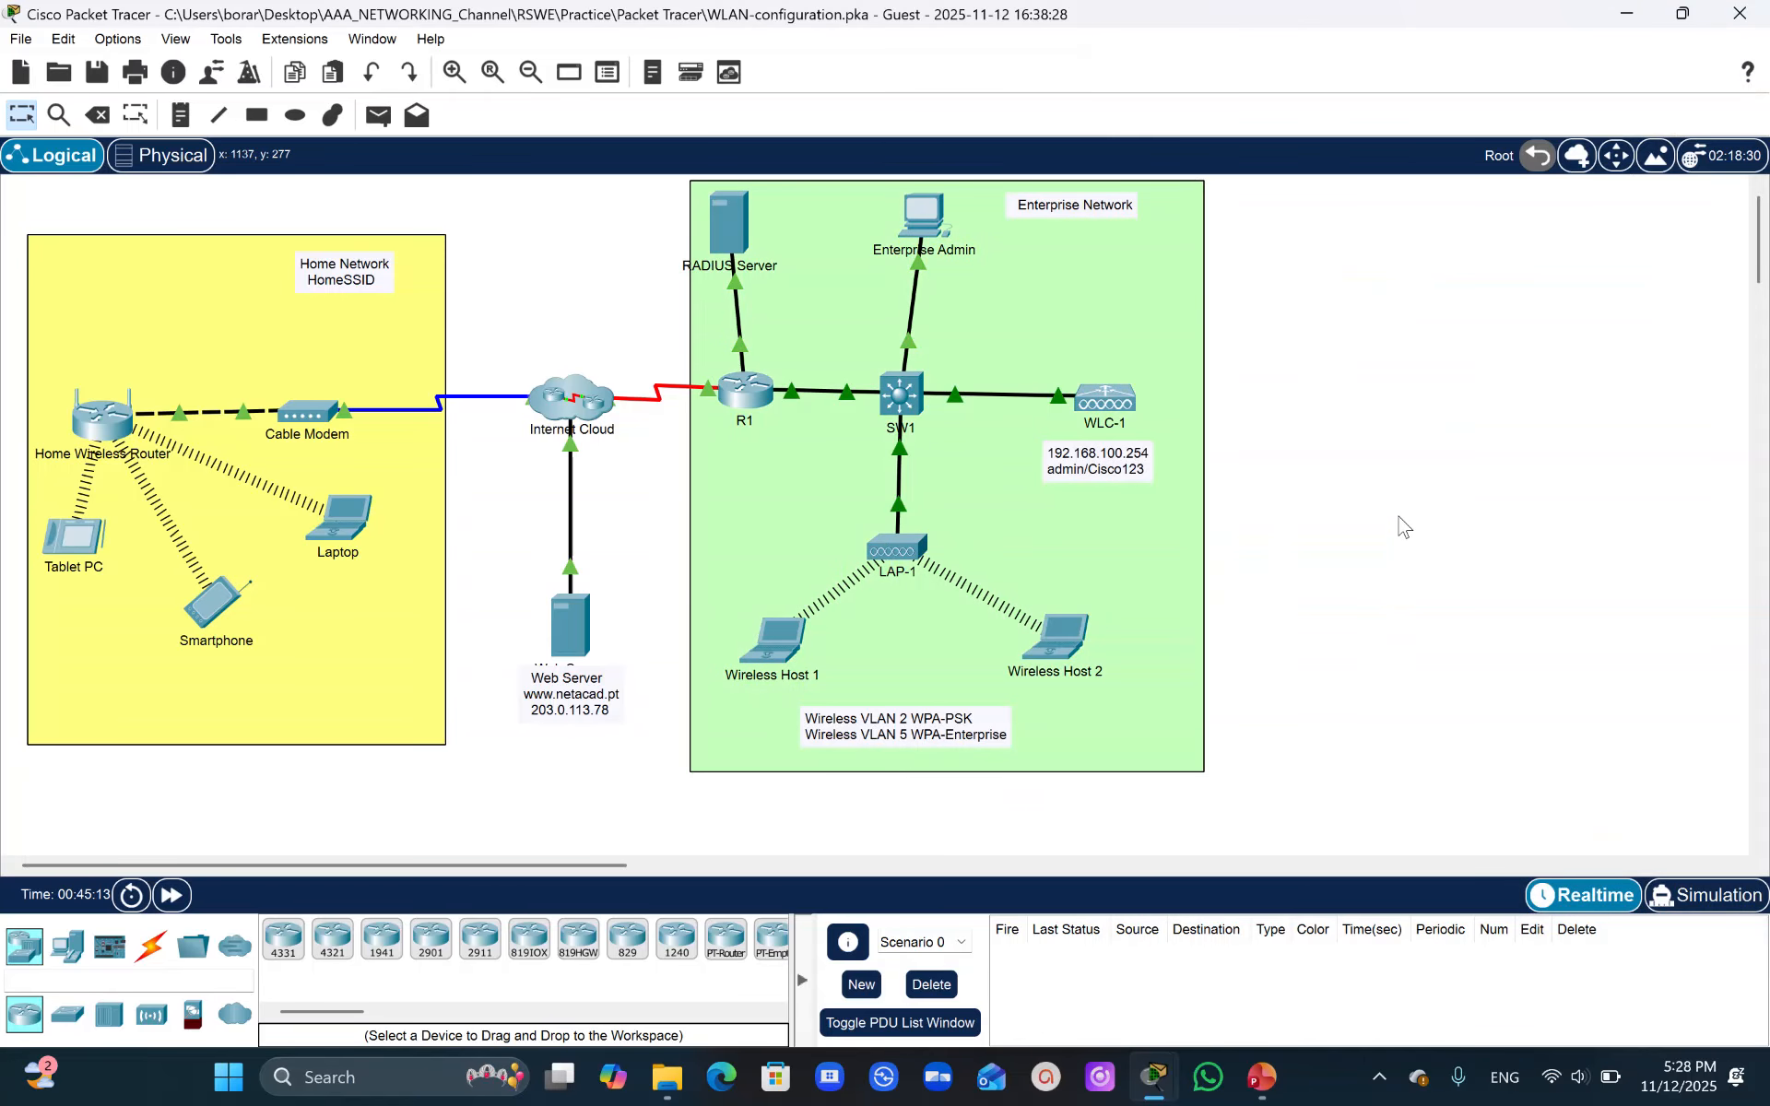
mouse_move(1157, 1092)
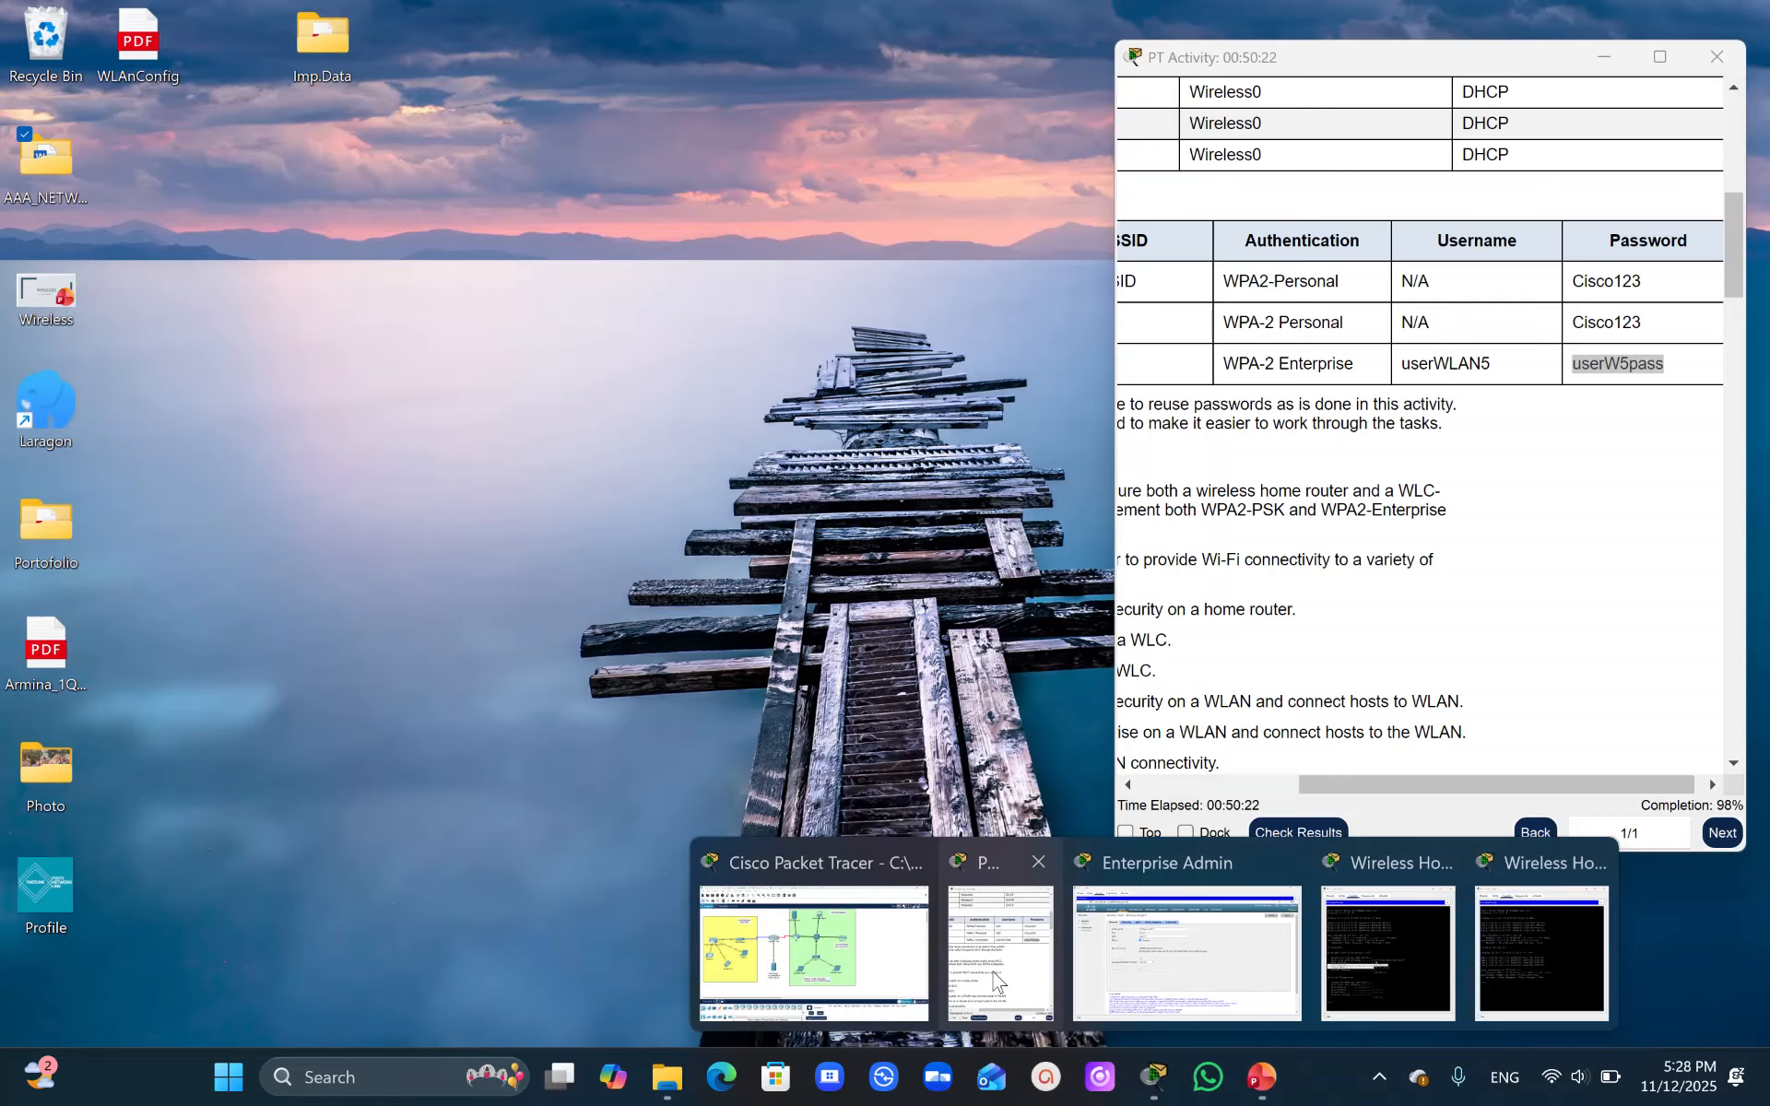
left_click(998, 982)
left_click_drag(1338, 784, 1146, 786)
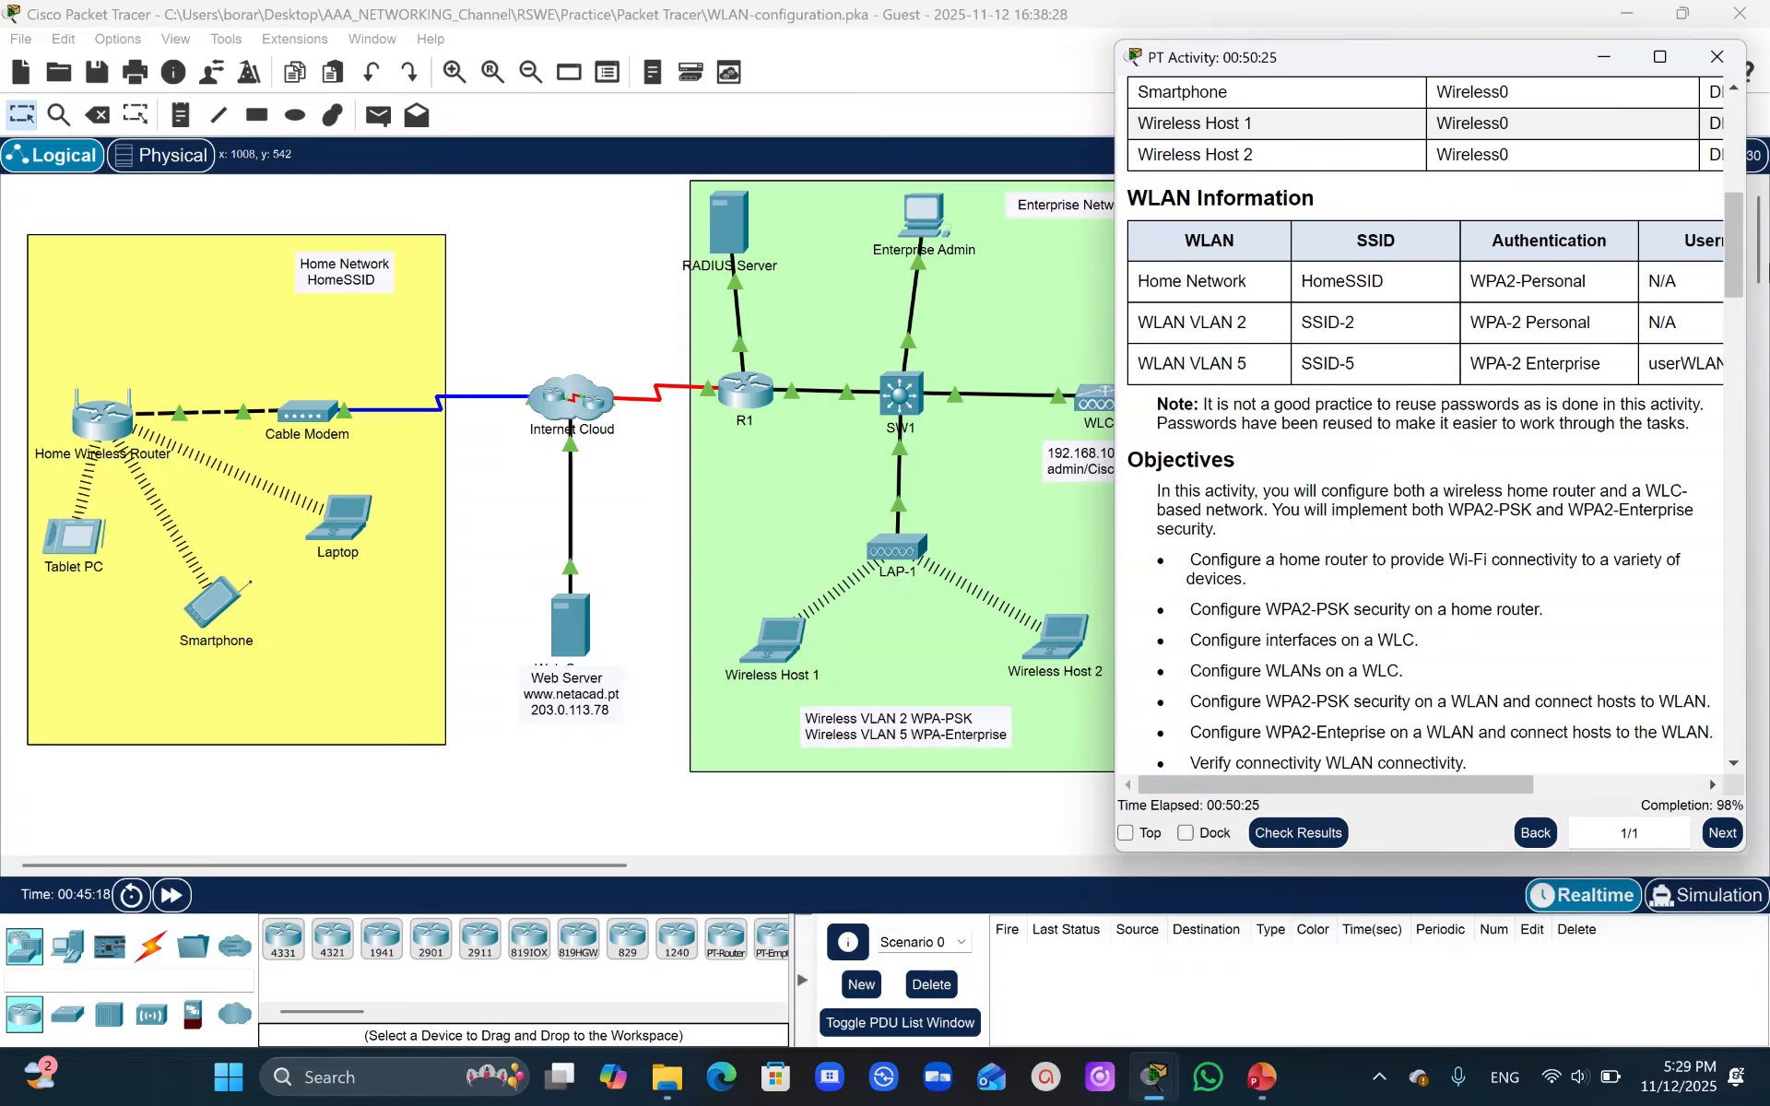
left_click_drag(1733, 212, 1765, 747)
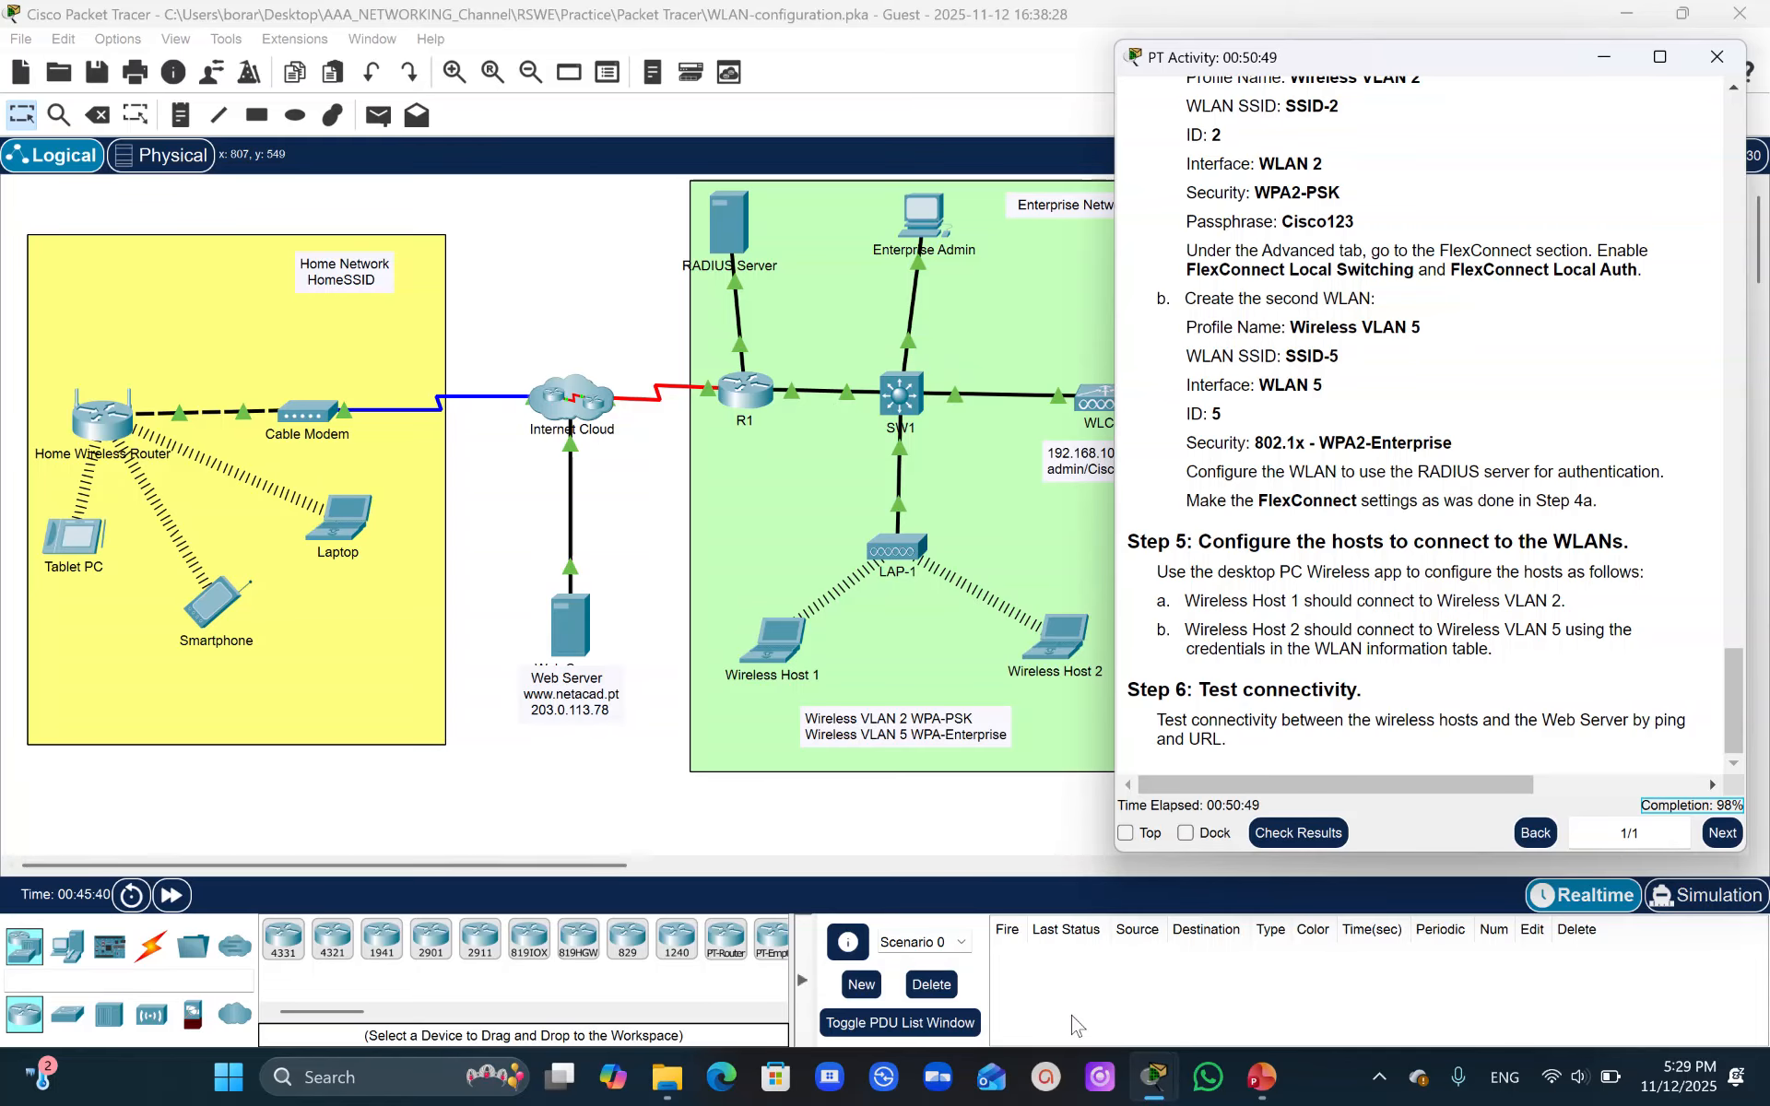
left_click(1258, 1084)
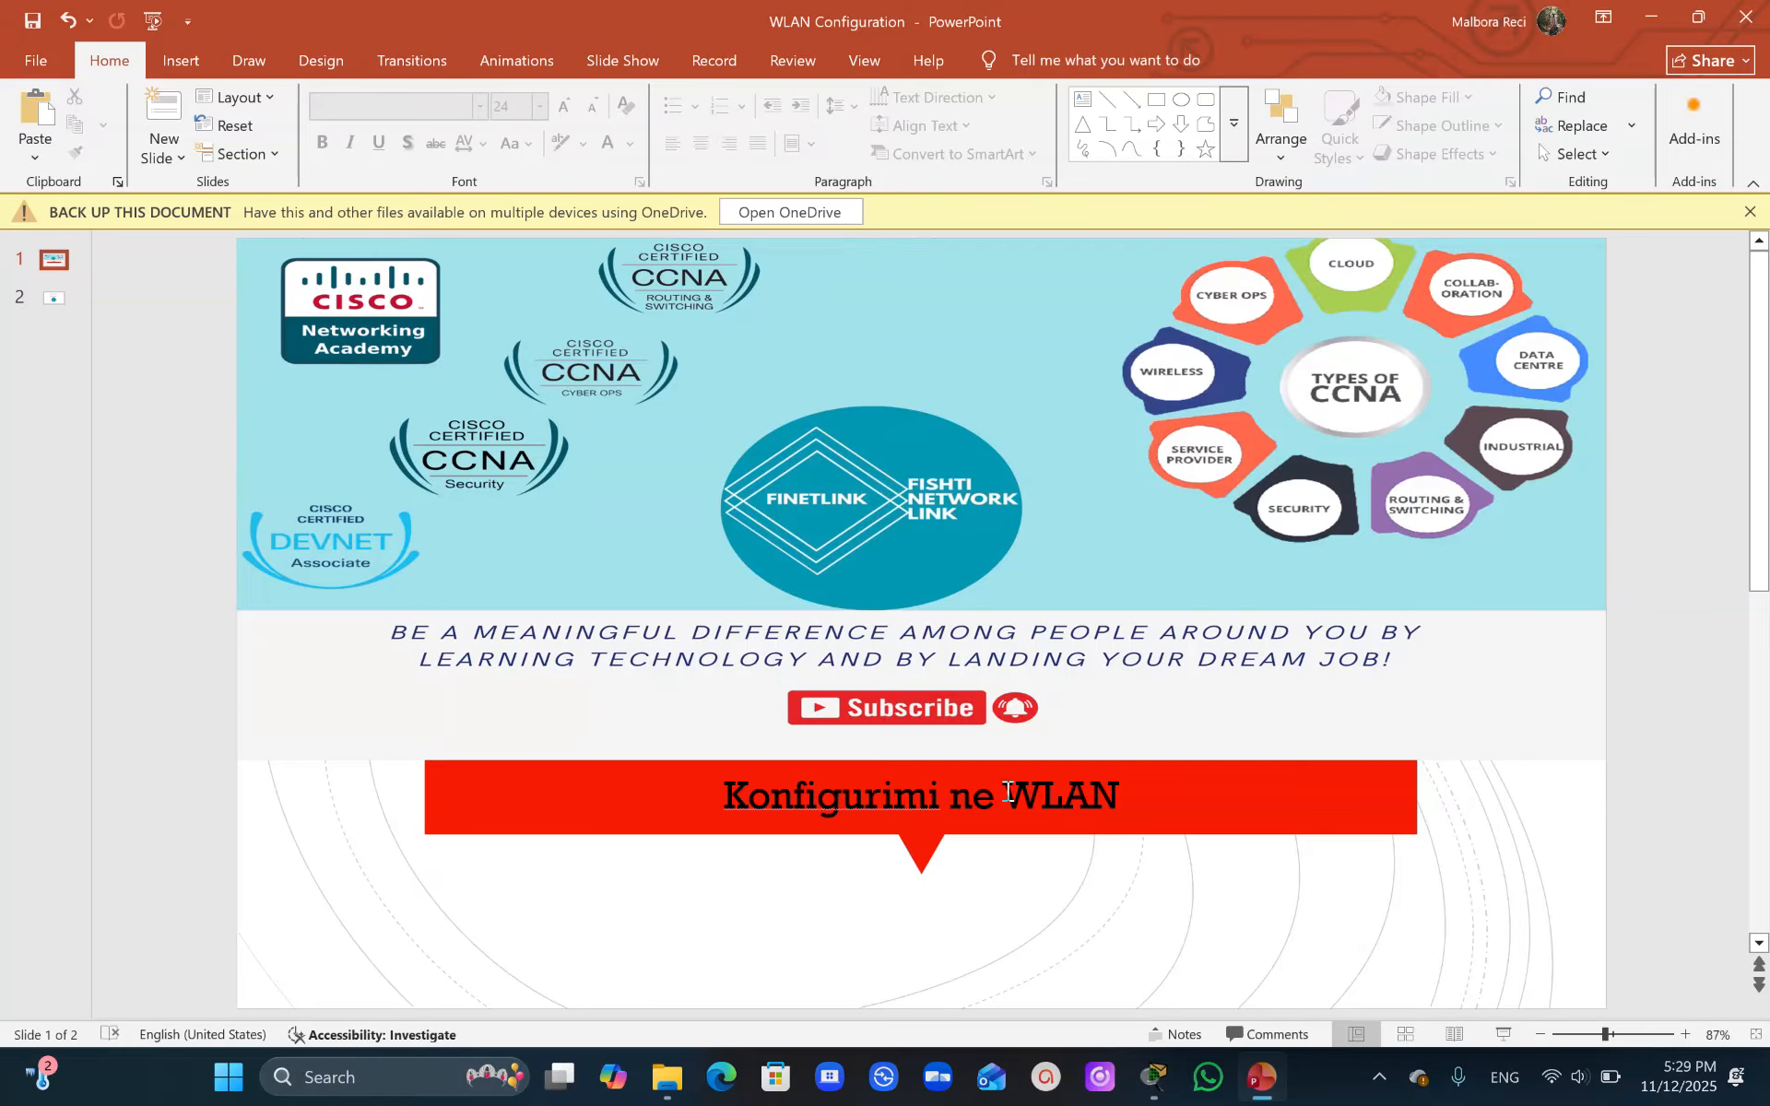